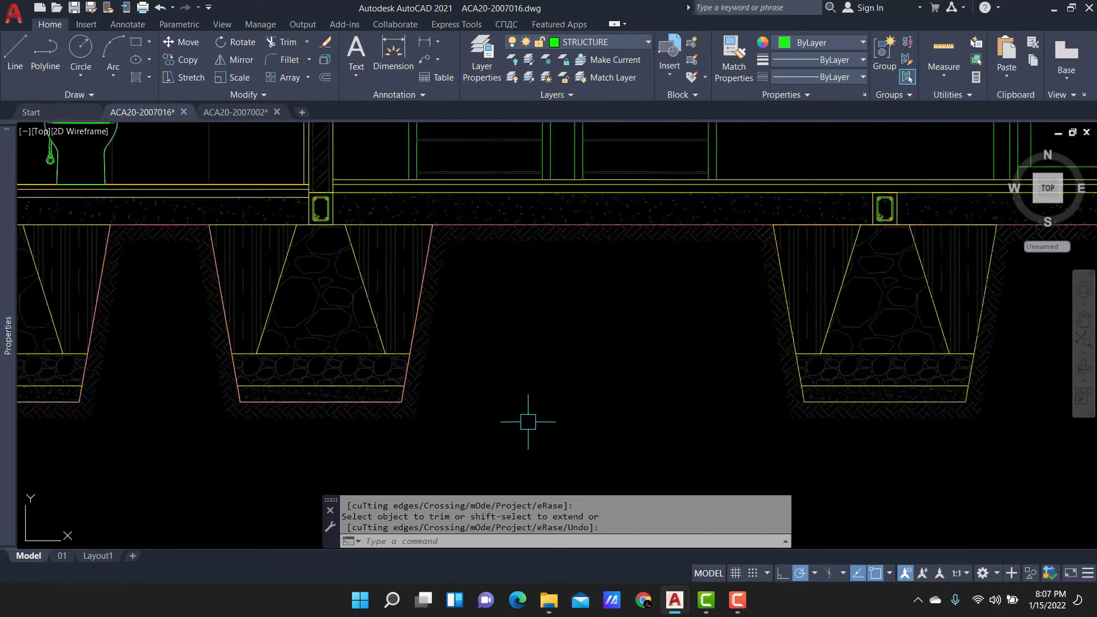
Zoom out and pan until section A-A, from roof trusses to footings, fits on screen.
{"action": "scroll", "coordinate": [594, 367], "scroll_direction": "down", "scroll_amount": 5}
{"action": "scroll", "coordinate": [680, 460], "scroll_direction": "down", "scroll_amount": 1}
{"action": "scroll", "coordinate": [624, 478], "scroll_direction": "up", "scroll_amount": 5}
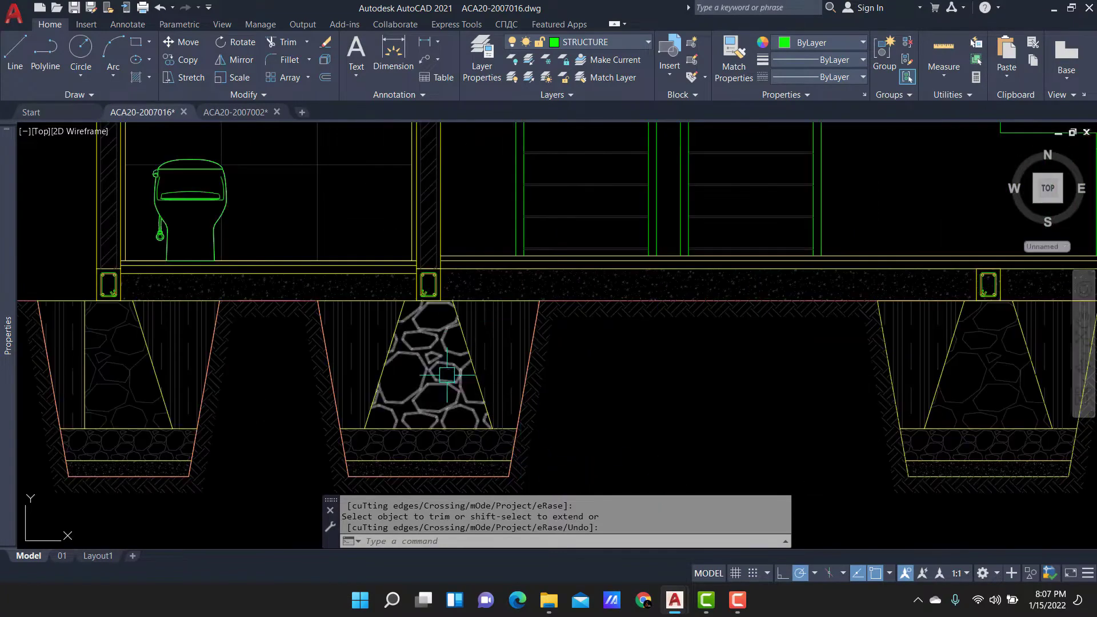
{"action": "scroll", "coordinate": [468, 309], "scroll_direction": "down", "scroll_amount": 3}
{"action": "scroll", "coordinate": [497, 278], "scroll_direction": "down", "scroll_amount": 2}
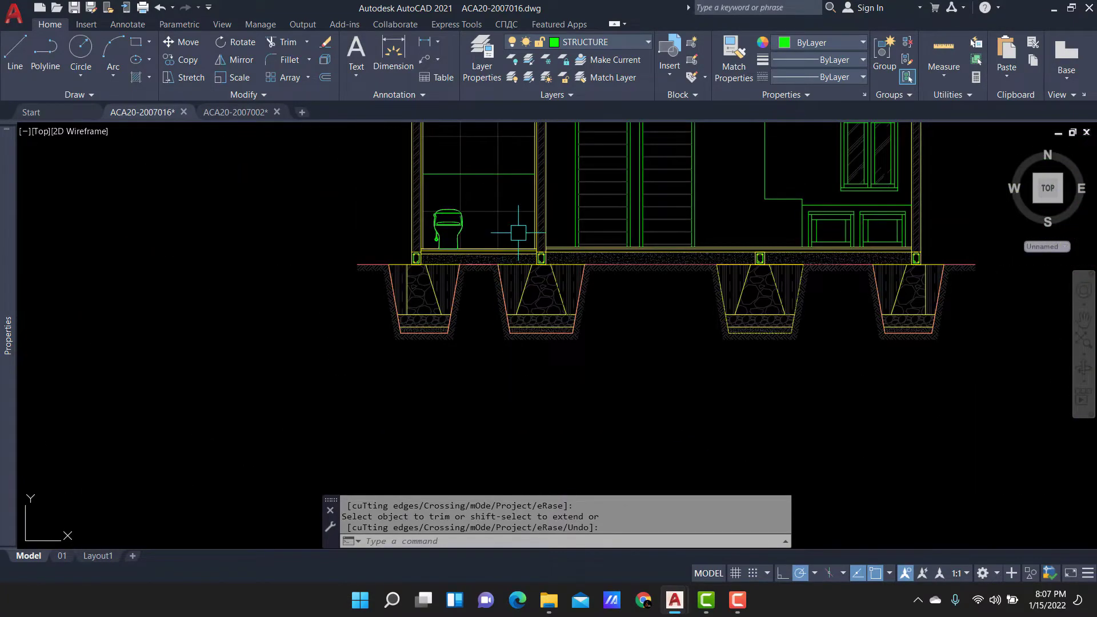
{"action": "middle_click_drag", "start_coordinate": [518, 232], "coordinate": [395, 419]}
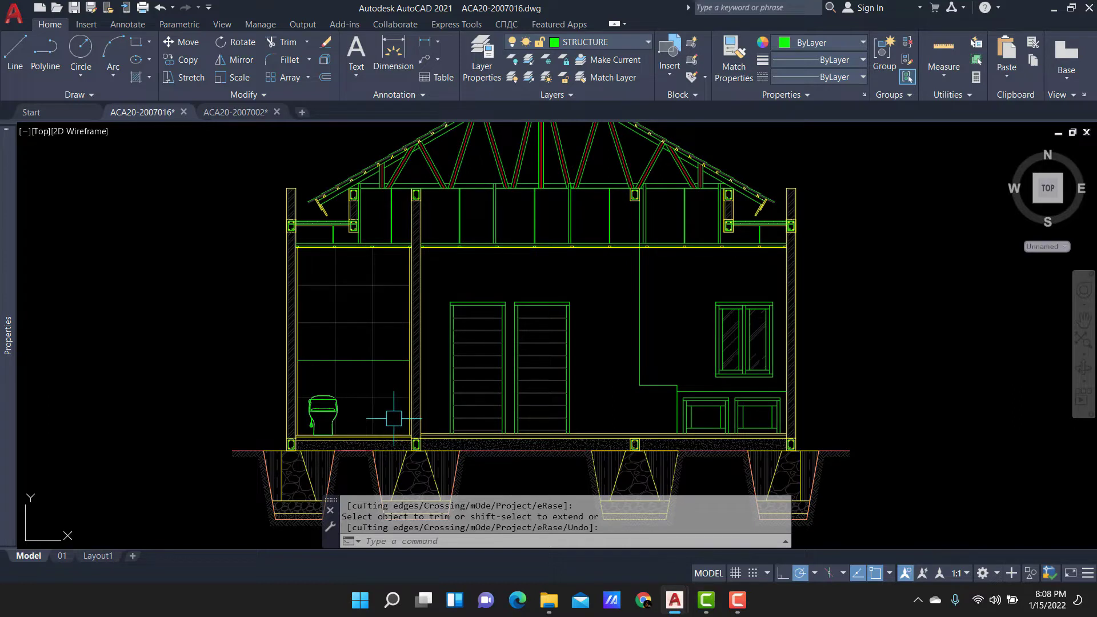
{"action": "mouse_move", "coordinate": [416, 393]}
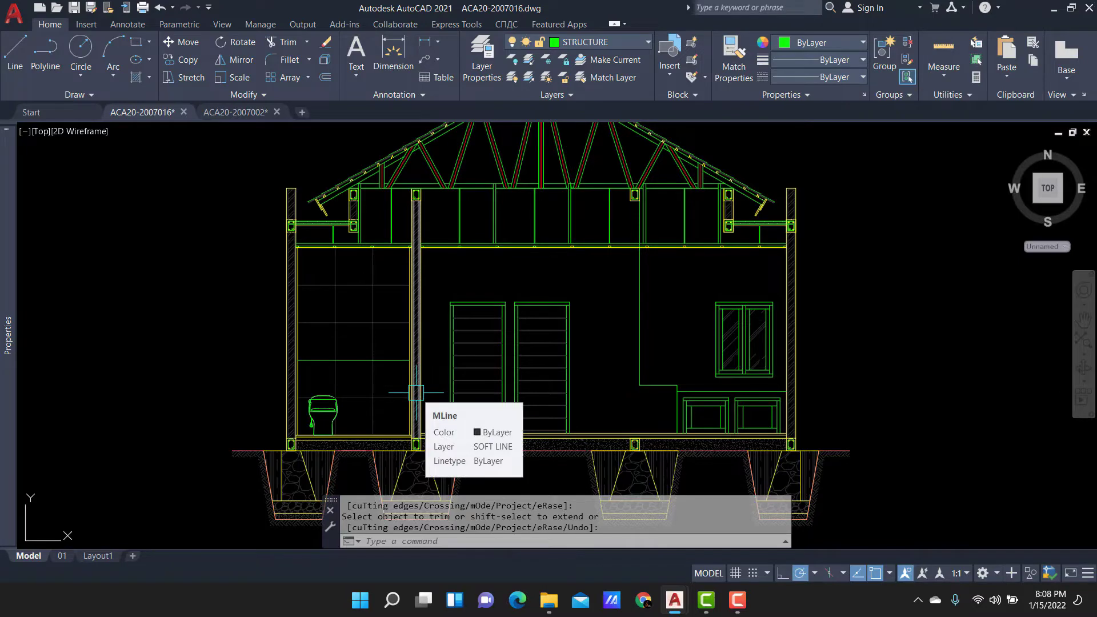
{"action": "type", "text": "RE"}
Regenerate the display and zoom in on the roof truss apex.
{"action": "key", "text": "Return"}
{"action": "type", "text": "RE"}
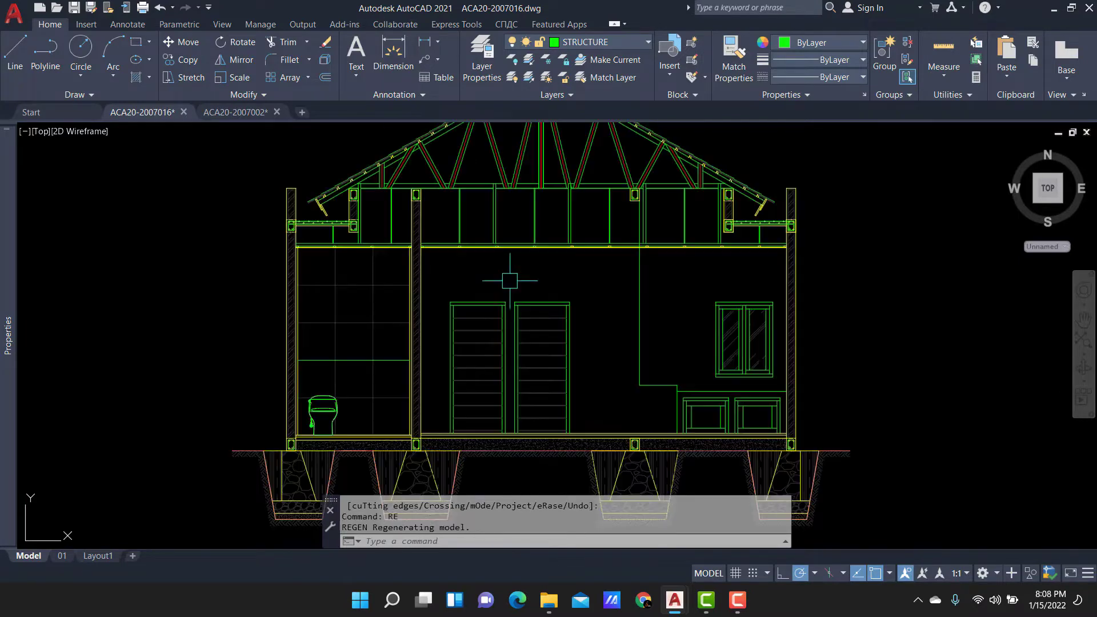
{"action": "middle_click_drag", "start_coordinate": [533, 274], "coordinate": [516, 347]}
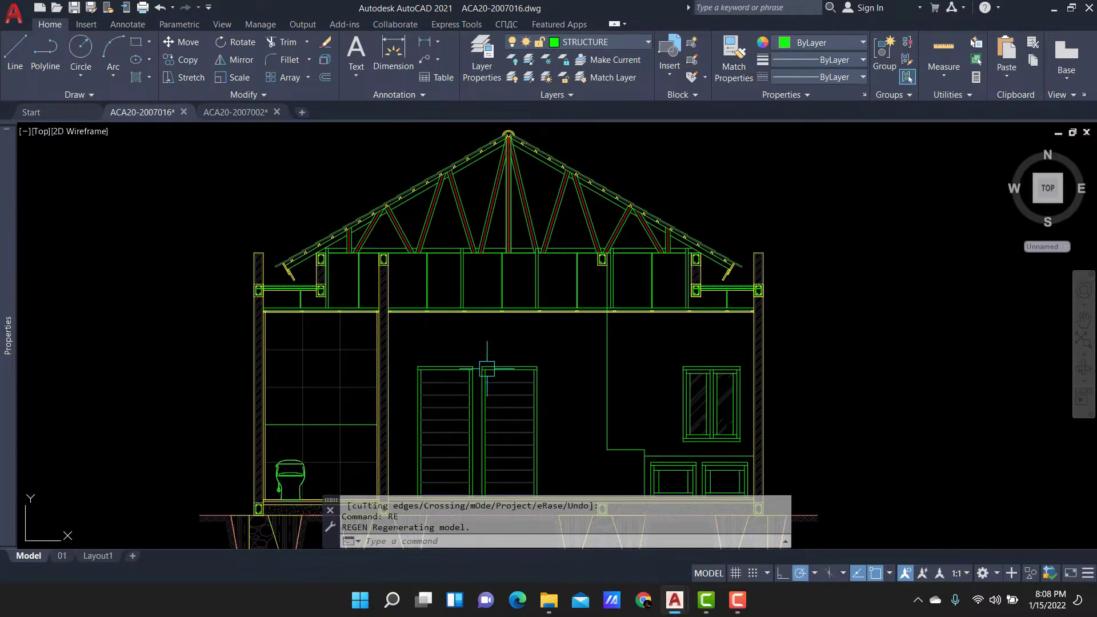
{"action": "middle_click_drag", "start_coordinate": [552, 169], "coordinate": [551, 257]}
{"action": "scroll", "coordinate": [415, 304], "scroll_direction": "up", "scroll_amount": 2}
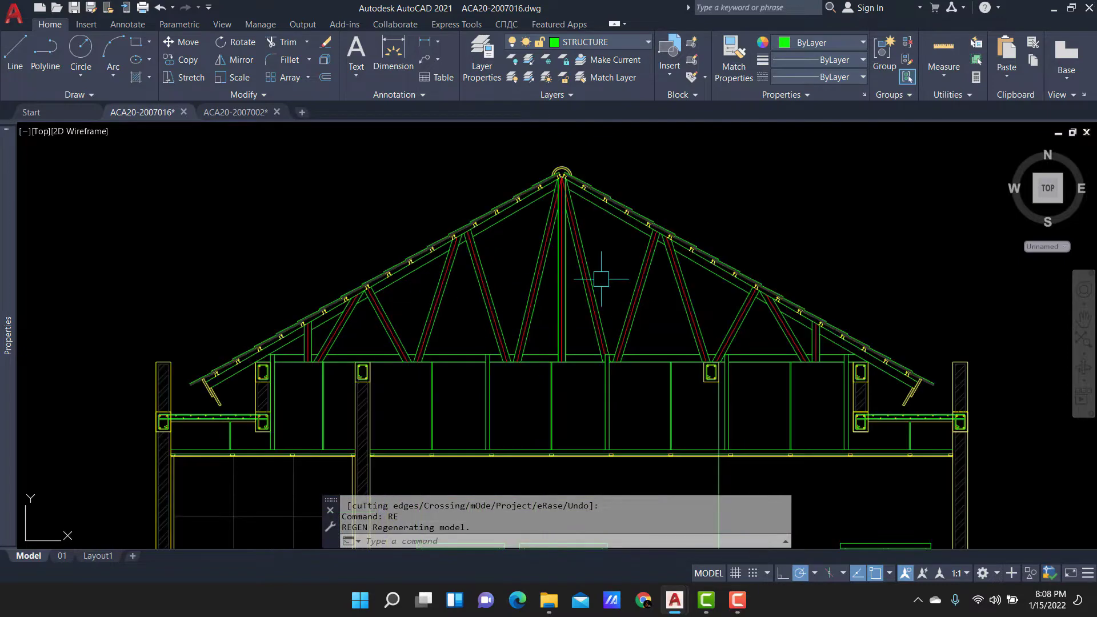
{"action": "scroll", "coordinate": [518, 299], "scroll_direction": "up", "scroll_amount": 2}
{"action": "scroll", "coordinate": [519, 298], "scroll_direction": "up", "scroll_amount": 1}
{"action": "scroll", "coordinate": [514, 318], "scroll_direction": "down", "scroll_amount": 3}
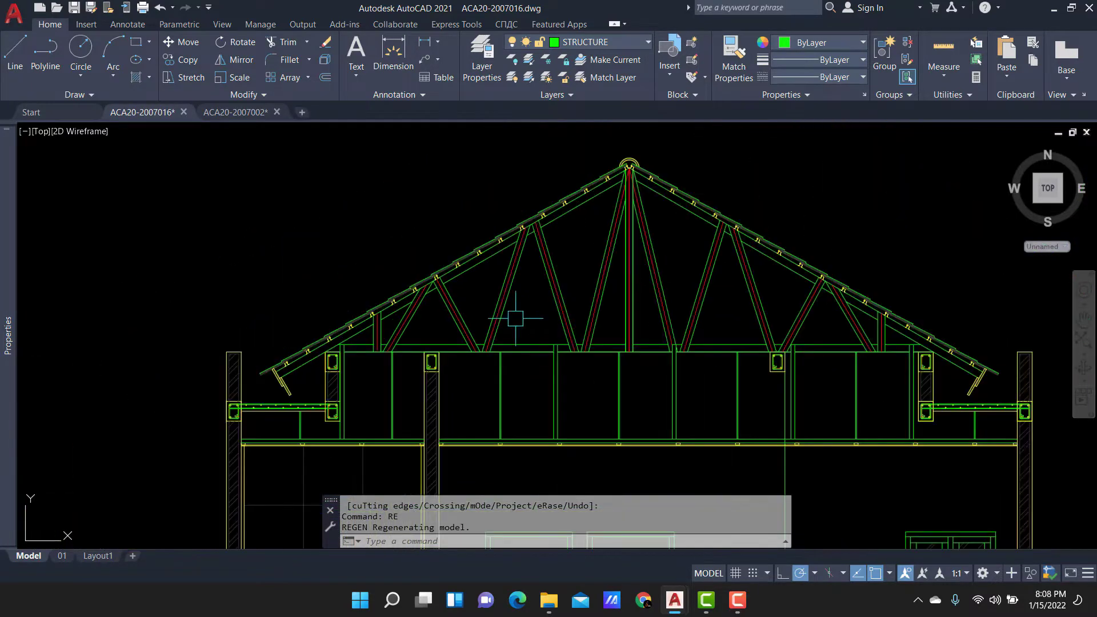
{"action": "scroll", "coordinate": [714, 154], "scroll_direction": "up", "scroll_amount": 1}
{"action": "scroll", "coordinate": [840, 247], "scroll_direction": "up", "scroll_amount": 1}
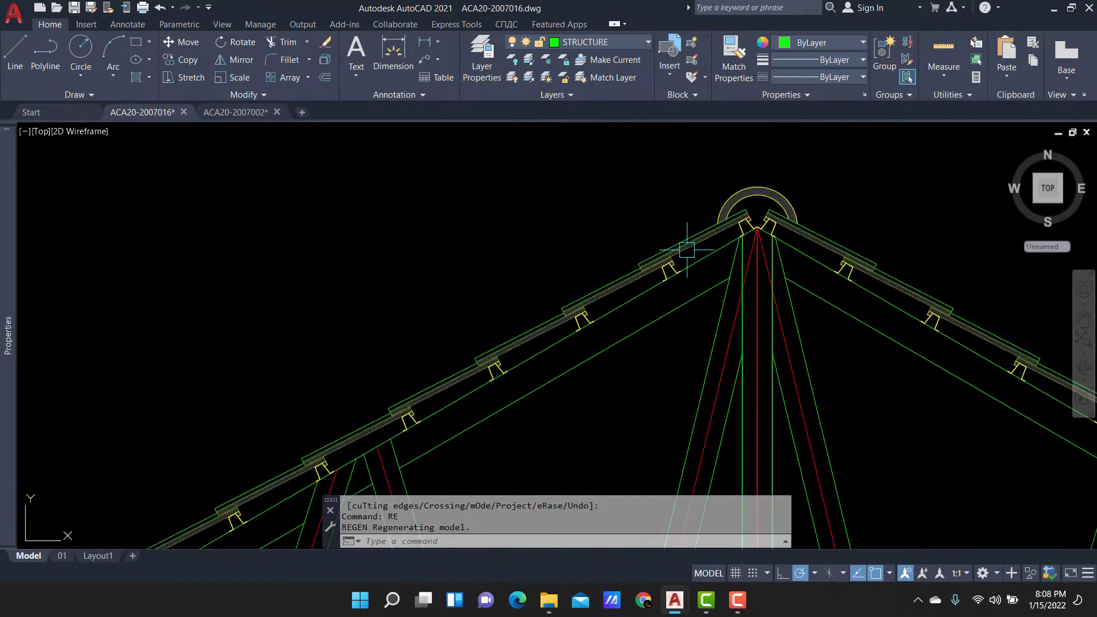
{"action": "middle_click_drag", "start_coordinate": [686, 240], "coordinate": [573, 205]}
{"action": "scroll", "coordinate": [657, 206], "scroll_direction": "down", "scroll_amount": 1}
{"action": "scroll", "coordinate": [714, 285], "scroll_direction": "down", "scroll_amount": 2}
{"action": "scroll", "coordinate": [741, 246], "scroll_direction": "up", "scroll_amount": 1}
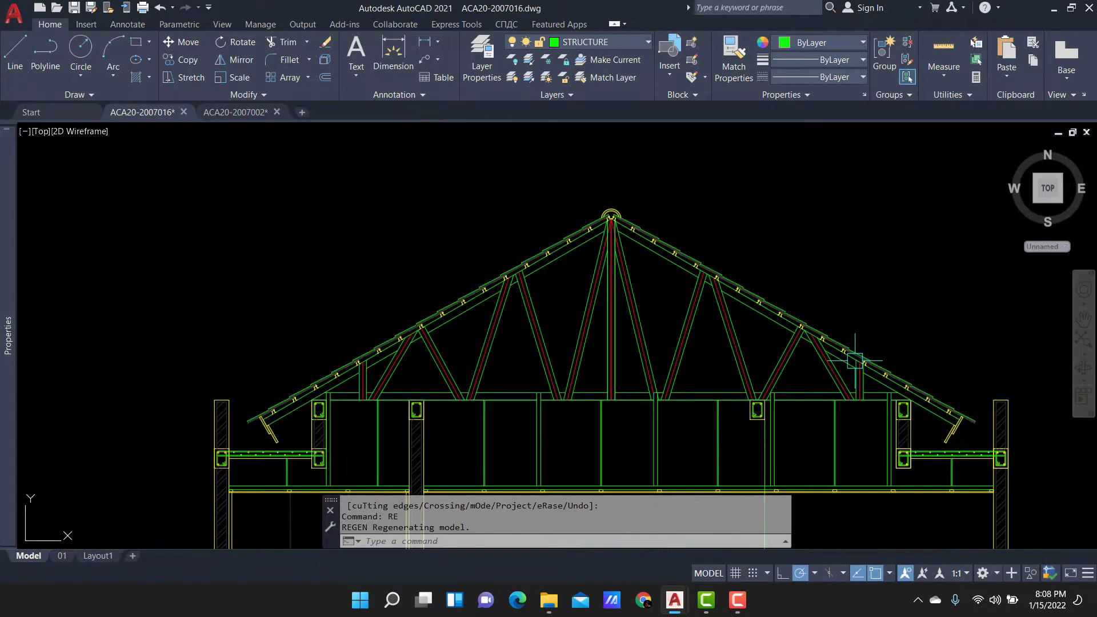
Inspect the left wall, columns and beam up close.
{"action": "middle_click_drag", "start_coordinate": [642, 261], "coordinate": [692, 275]}
{"action": "scroll", "coordinate": [457, 319], "scroll_direction": "up", "scroll_amount": 2}
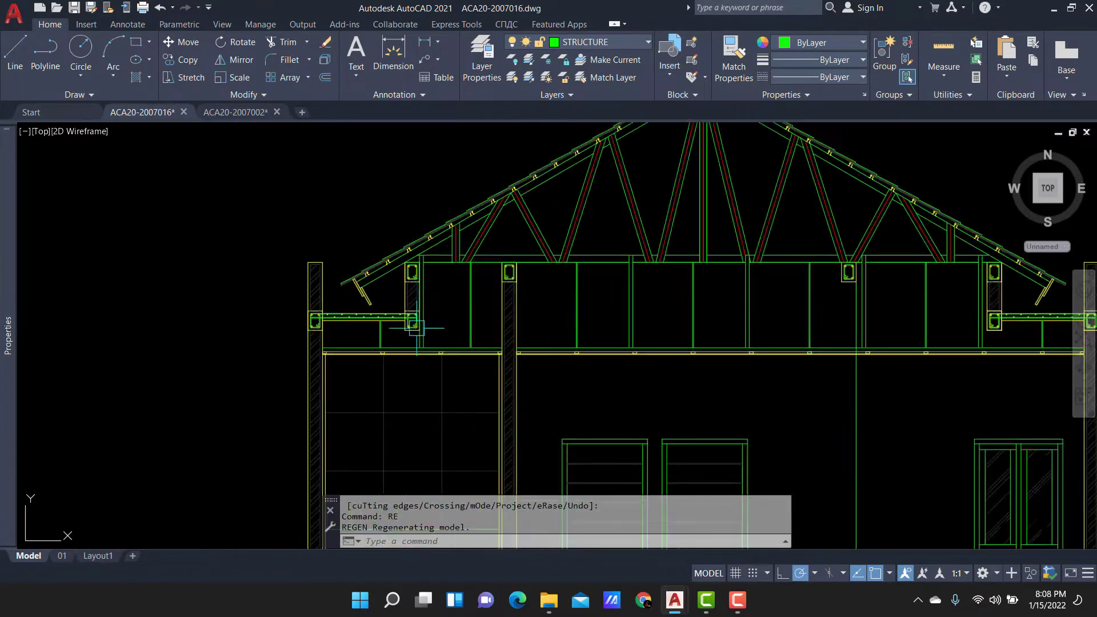
{"action": "scroll", "coordinate": [342, 355], "scroll_direction": "up", "scroll_amount": 2}
{"action": "scroll", "coordinate": [796, 429], "scroll_direction": "down", "scroll_amount": 2}
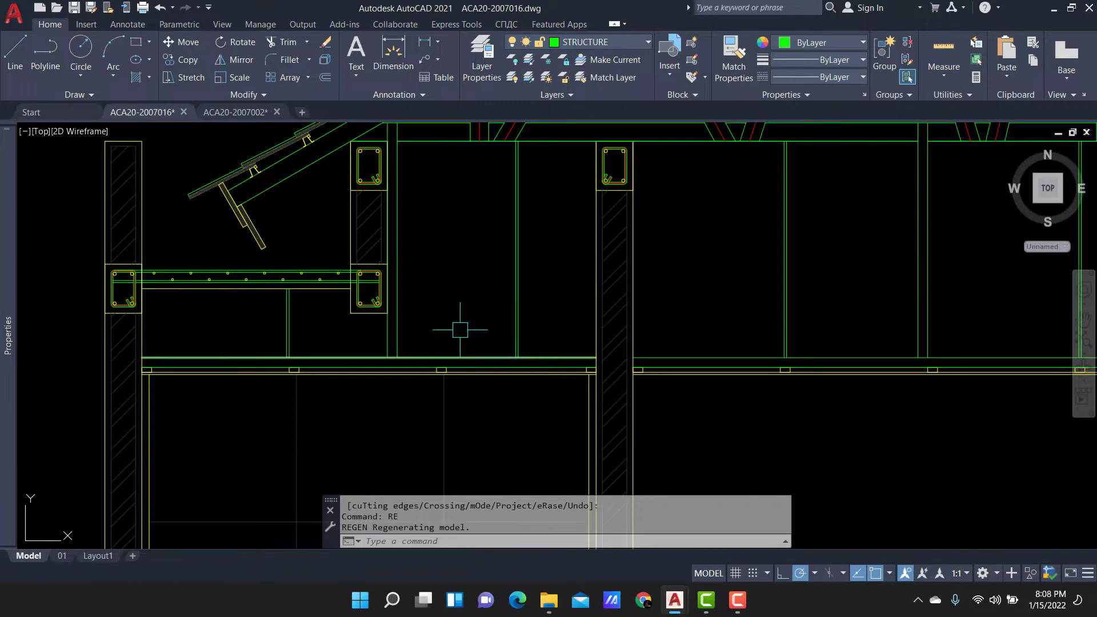
{"action": "scroll", "coordinate": [453, 318], "scroll_direction": "down", "scroll_amount": 1}
{"action": "scroll", "coordinate": [379, 353], "scroll_direction": "up", "scroll_amount": 3}
{"action": "scroll", "coordinate": [482, 354], "scroll_direction": "down", "scroll_amount": 4}
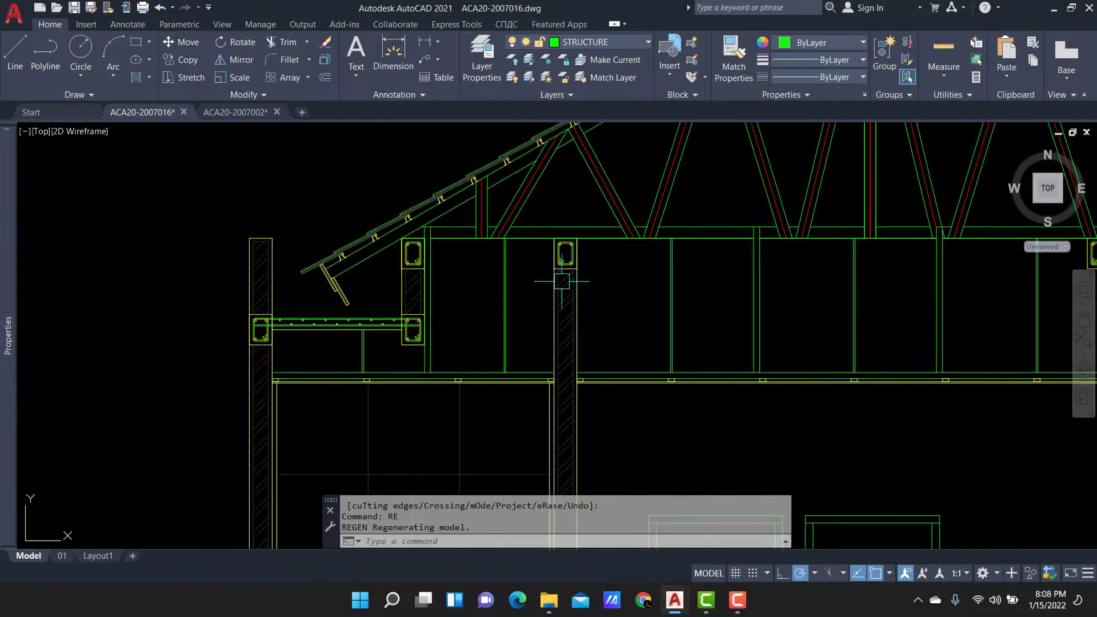
{"action": "scroll", "coordinate": [474, 325], "scroll_direction": "up", "scroll_amount": 1}
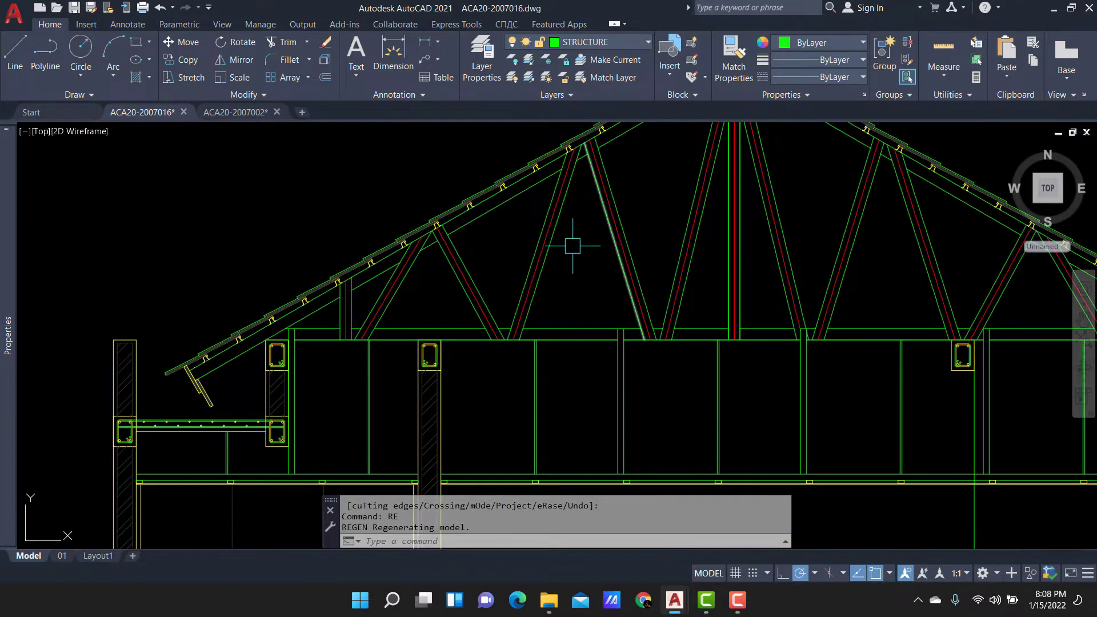
{"action": "scroll", "coordinate": [593, 252], "scroll_direction": "down", "scroll_amount": 2}
{"action": "scroll", "coordinate": [553, 225], "scroll_direction": "down", "scroll_amount": 1}
{"action": "scroll", "coordinate": [481, 285], "scroll_direction": "up", "scroll_amount": 3}
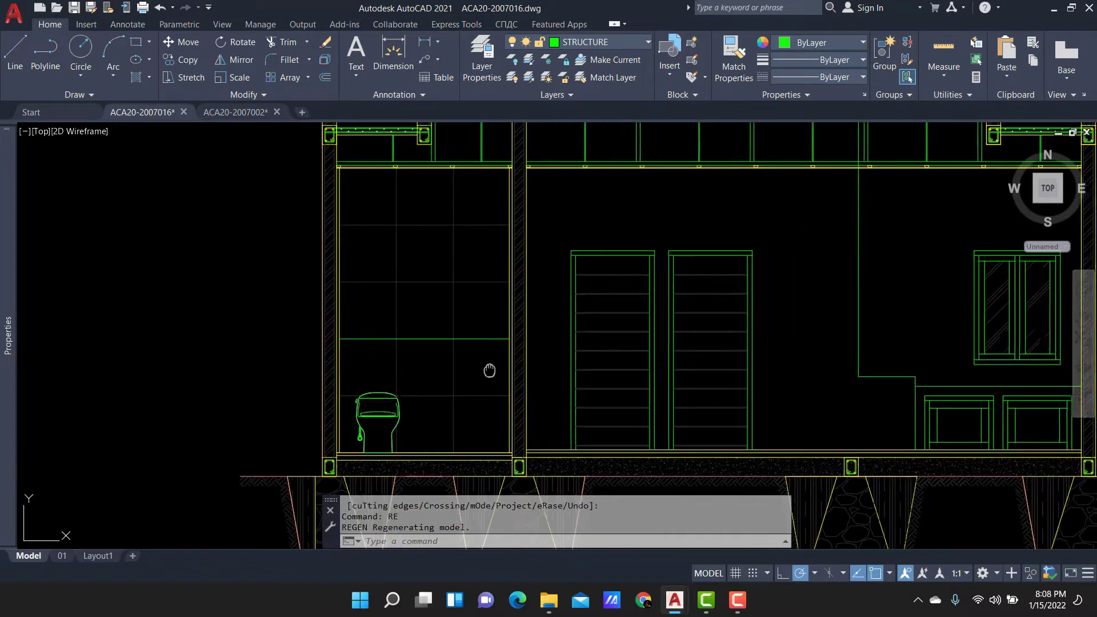
{"action": "scroll", "coordinate": [472, 350], "scroll_direction": "up", "scroll_amount": 2}
{"action": "scroll", "coordinate": [517, 380], "scroll_direction": "down", "scroll_amount": 1}
{"action": "scroll", "coordinate": [463, 340], "scroll_direction": "up", "scroll_amount": 1}
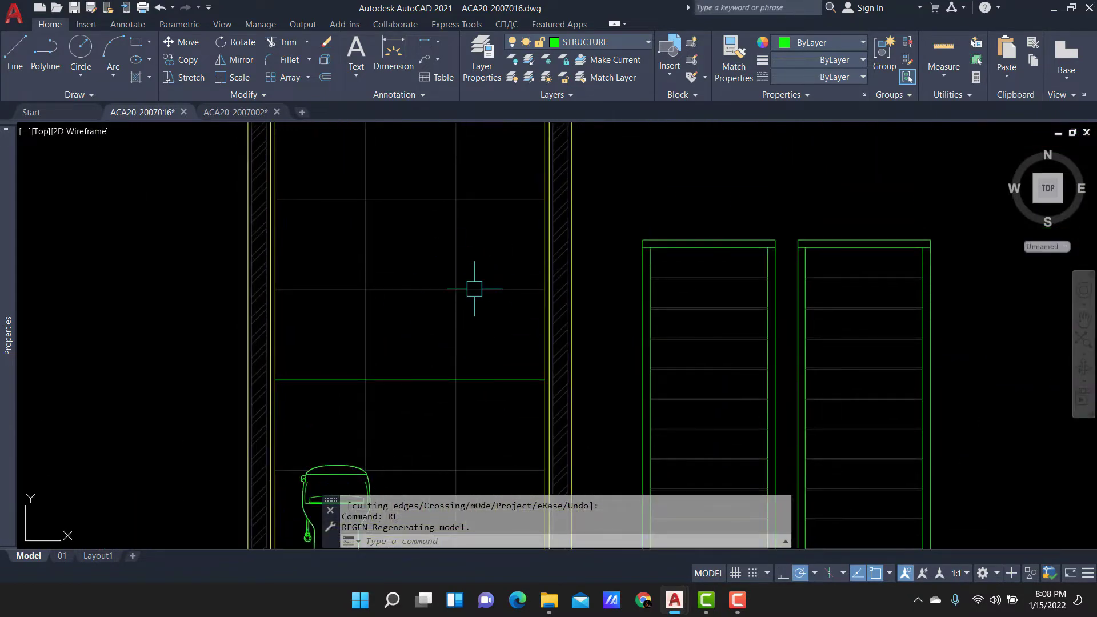
{"action": "scroll", "coordinate": [483, 294], "scroll_direction": "down", "scroll_amount": 2}
{"action": "scroll", "coordinate": [446, 294], "scroll_direction": "down", "scroll_amount": 1}
{"action": "scroll", "coordinate": [434, 303], "scroll_direction": "up", "scroll_amount": 1}
{"action": "scroll", "coordinate": [447, 398], "scroll_direction": "up", "scroll_amount": 2}
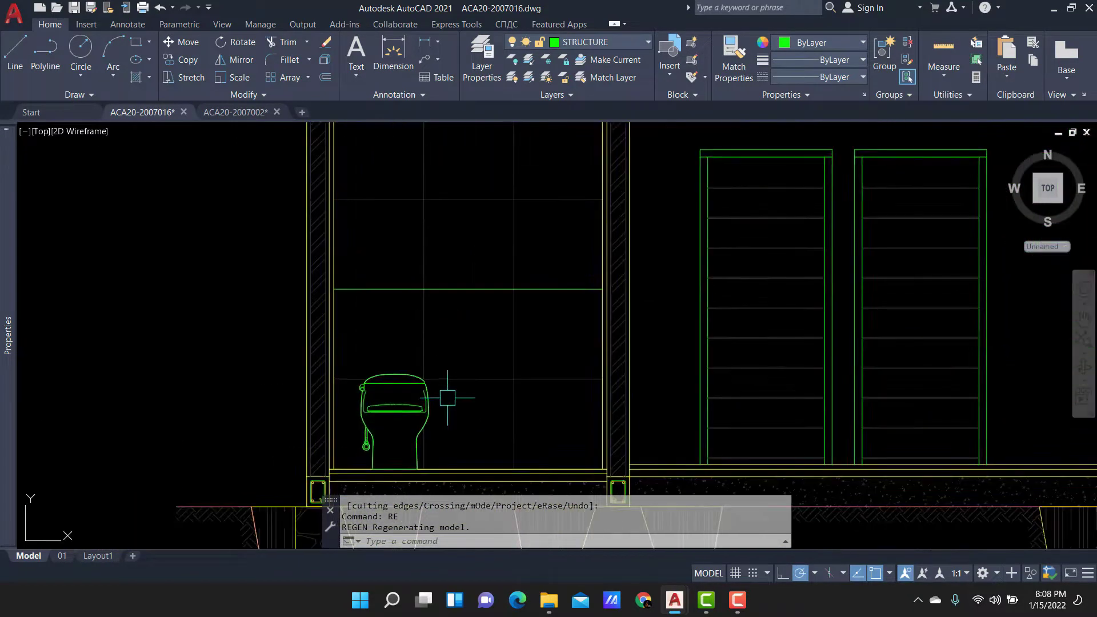
{"action": "scroll", "coordinate": [468, 360], "scroll_direction": "down", "scroll_amount": 1}
{"action": "scroll", "coordinate": [440, 351], "scroll_direction": "down", "scroll_amount": 2}
Check the foundation, floor slab and left footing, then regenerate the display again.
{"action": "middle_click_drag", "start_coordinate": [440, 350], "coordinate": [362, 189]}
{"action": "scroll", "coordinate": [480, 316], "scroll_direction": "up", "scroll_amount": 3}
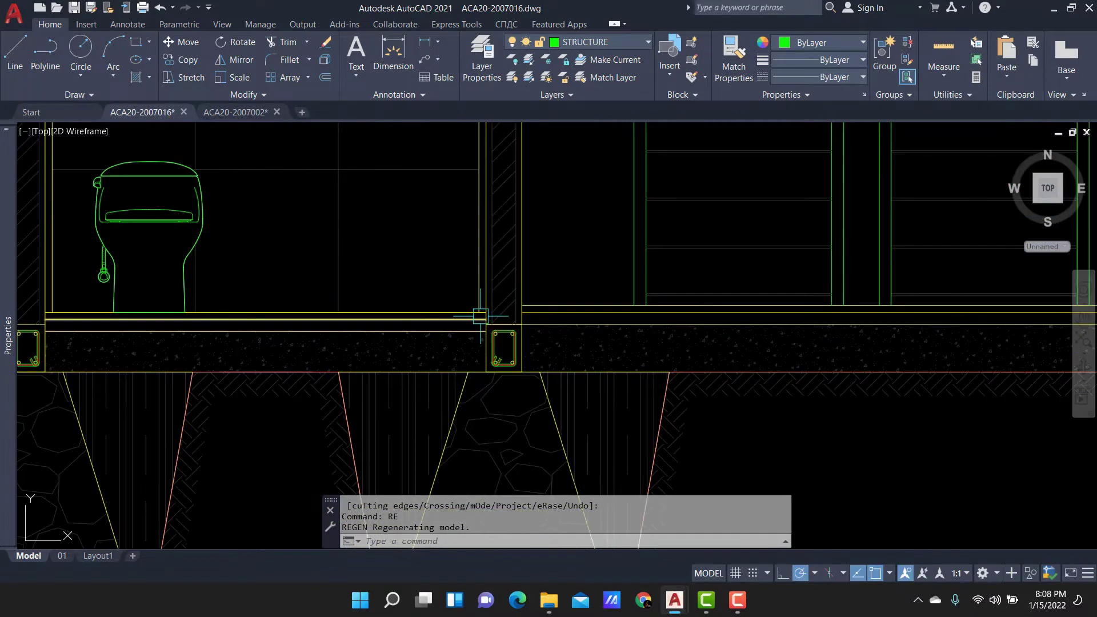
{"action": "scroll", "coordinate": [480, 316], "scroll_direction": "up", "scroll_amount": 1}
{"action": "scroll", "coordinate": [543, 297], "scroll_direction": "down", "scroll_amount": 3}
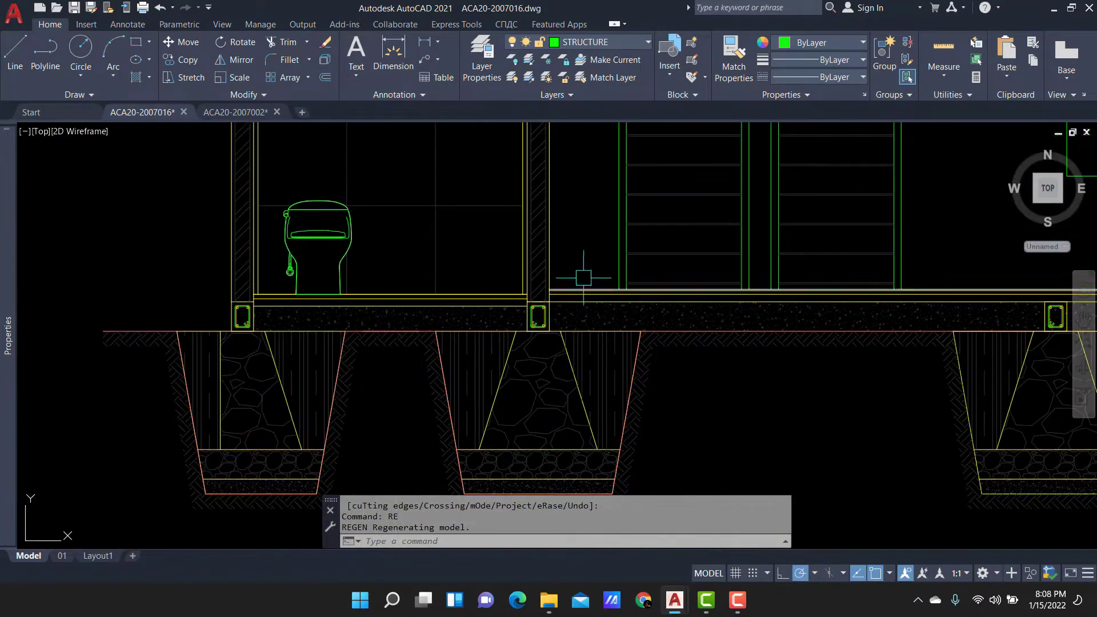
{"action": "scroll", "coordinate": [235, 332], "scroll_direction": "up", "scroll_amount": 2}
{"action": "middle_click_drag", "start_coordinate": [240, 320], "coordinate": [251, 297]}
{"action": "scroll", "coordinate": [442, 267], "scroll_direction": "down", "scroll_amount": 2}
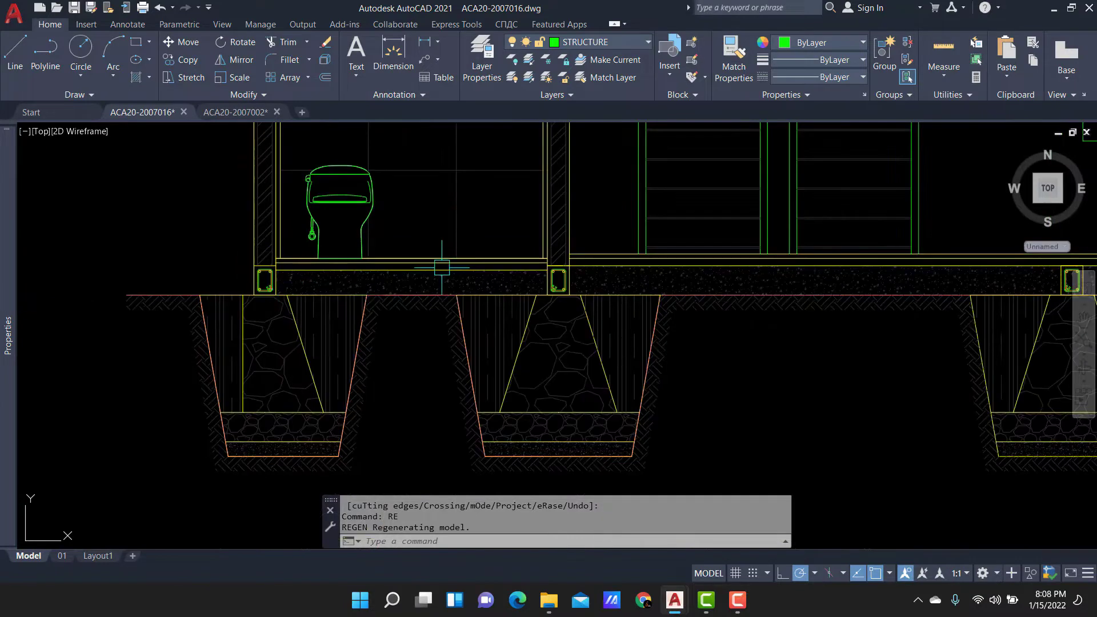
{"action": "scroll", "coordinate": [442, 268], "scroll_direction": "down", "scroll_amount": 2}
{"action": "scroll", "coordinate": [485, 320], "scroll_direction": "up", "scroll_amount": 1}
{"action": "middle_click_drag", "start_coordinate": [486, 320], "coordinate": [498, 405]}
{"action": "middle_click_drag", "start_coordinate": [522, 293], "coordinate": [539, 318]}
{"action": "type", "text": "RE"}
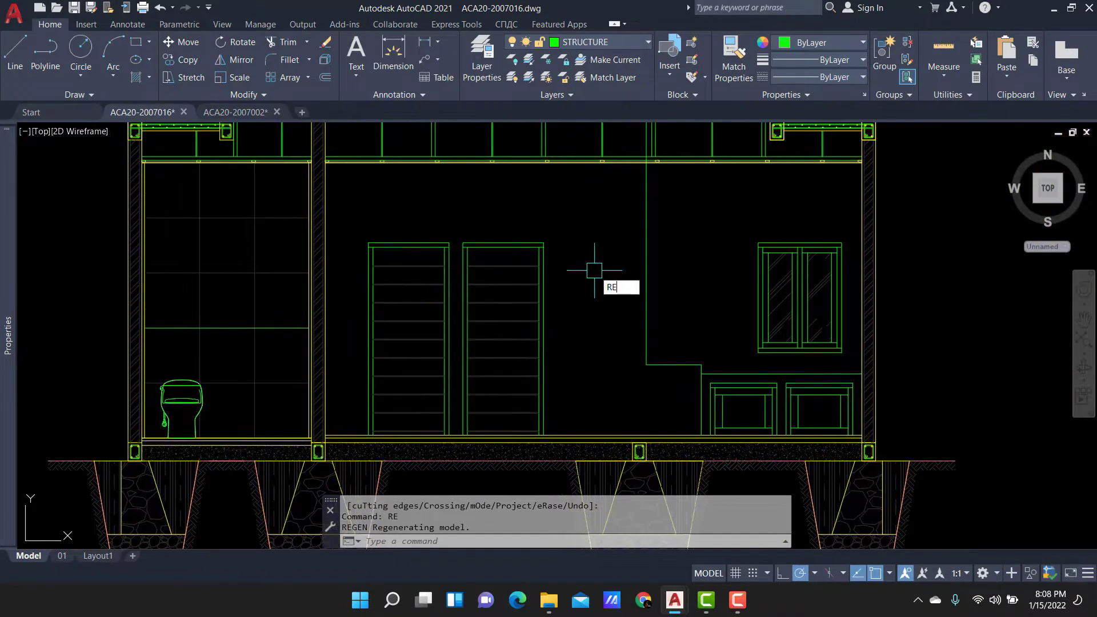
{"action": "key", "text": "Return"}
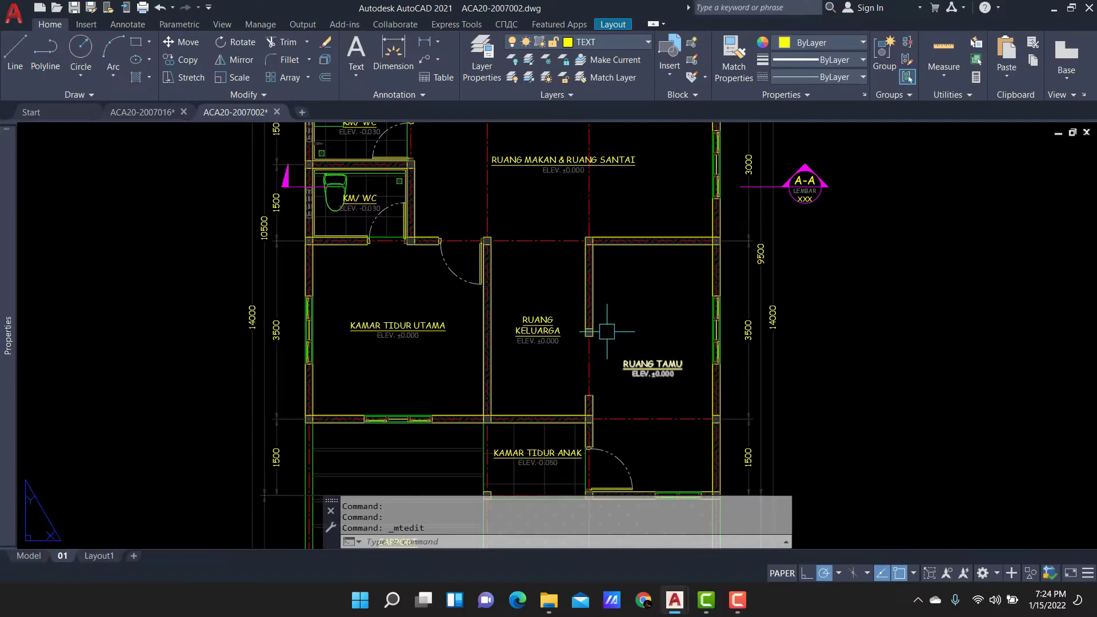
Pan the floor plan to the B-B marker, top dimensions, TERAS BELAKANG and DAPUR.
{"action": "scroll", "coordinate": [637, 344], "scroll_direction": "up", "scroll_amount": 3}
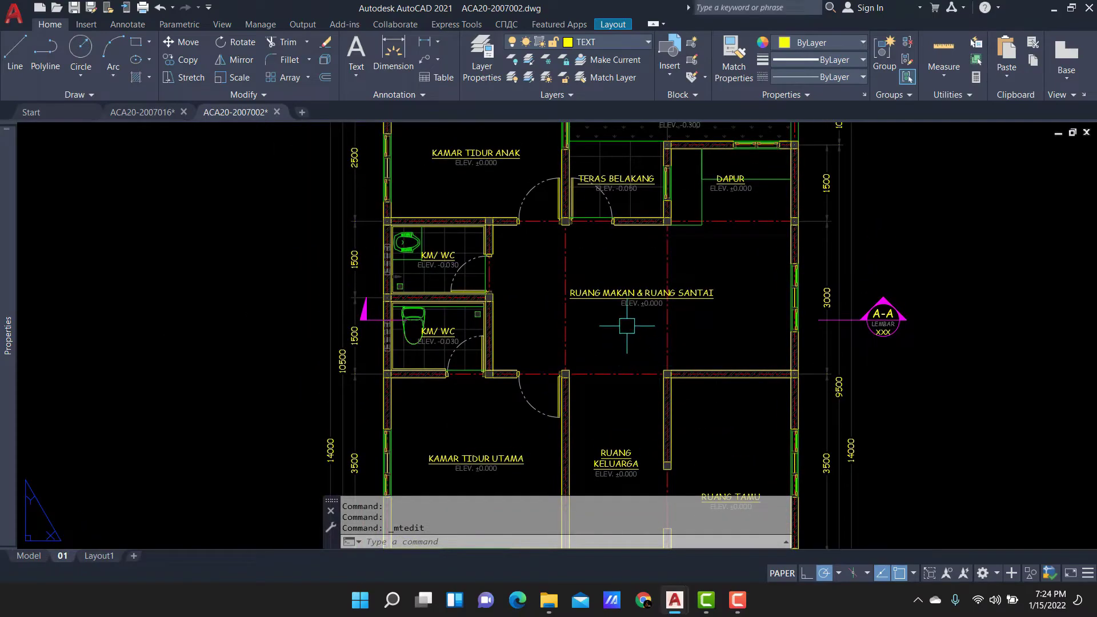
{"action": "middle_click_drag", "start_coordinate": [506, 362], "coordinate": [465, 483]}
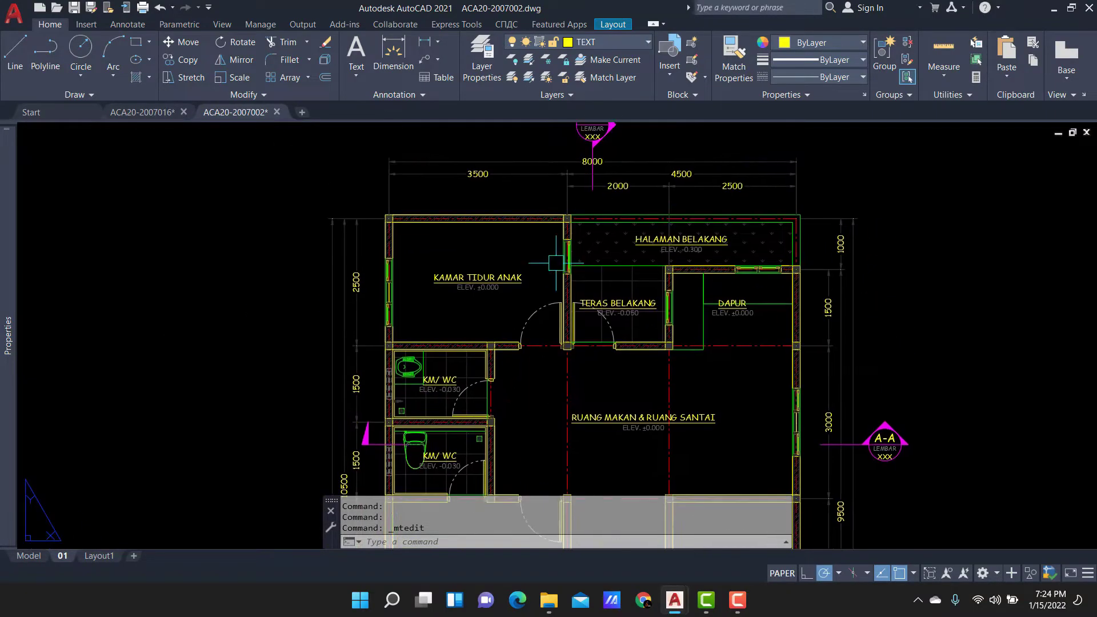
{"action": "middle_click_drag", "start_coordinate": [469, 286], "coordinate": [452, 366]}
{"action": "middle_click_drag", "start_coordinate": [603, 354], "coordinate": [476, 371]}
{"action": "scroll", "coordinate": [476, 370], "scroll_direction": "down", "scroll_amount": 2}
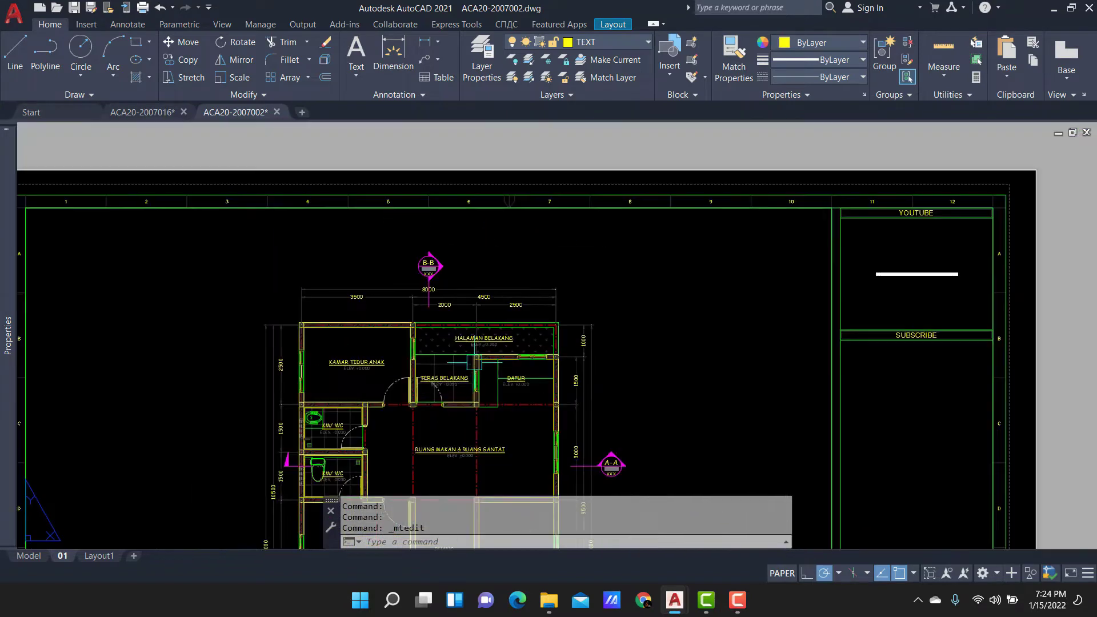
{"action": "scroll", "coordinate": [332, 320], "scroll_direction": "up", "scroll_amount": 2}
{"action": "scroll", "coordinate": [262, 296], "scroll_direction": "up", "scroll_amount": 3}
{"action": "middle_click_drag", "start_coordinate": [262, 295], "coordinate": [222, 405]}
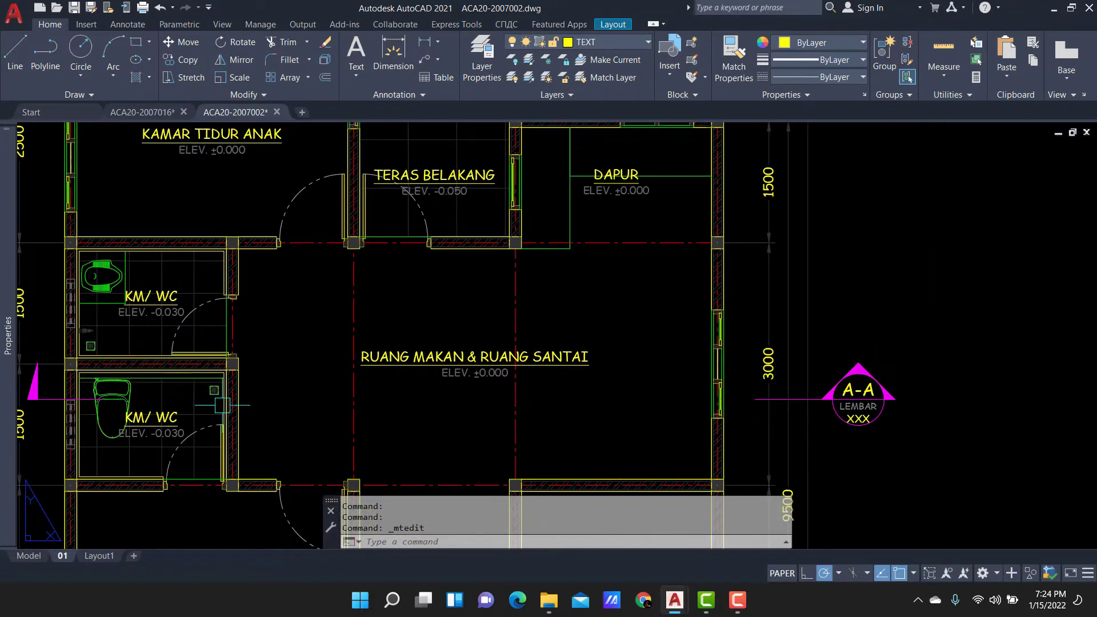
Pan to the dining and living room, the A-A marker and the lower WC.
{"action": "scroll", "coordinate": [897, 347], "scroll_direction": "down", "scroll_amount": 5}
{"action": "mouse_move", "coordinate": [606, 331]}
{"action": "middle_mouse_down"}
{"action": "mouse_move", "coordinate": [602, 242]}
{"action": "mouse_move", "coordinate": [642, 292]}
{"action": "middle_mouse_up"}
{"action": "scroll", "coordinate": [642, 292], "scroll_direction": "up", "scroll_amount": 2}
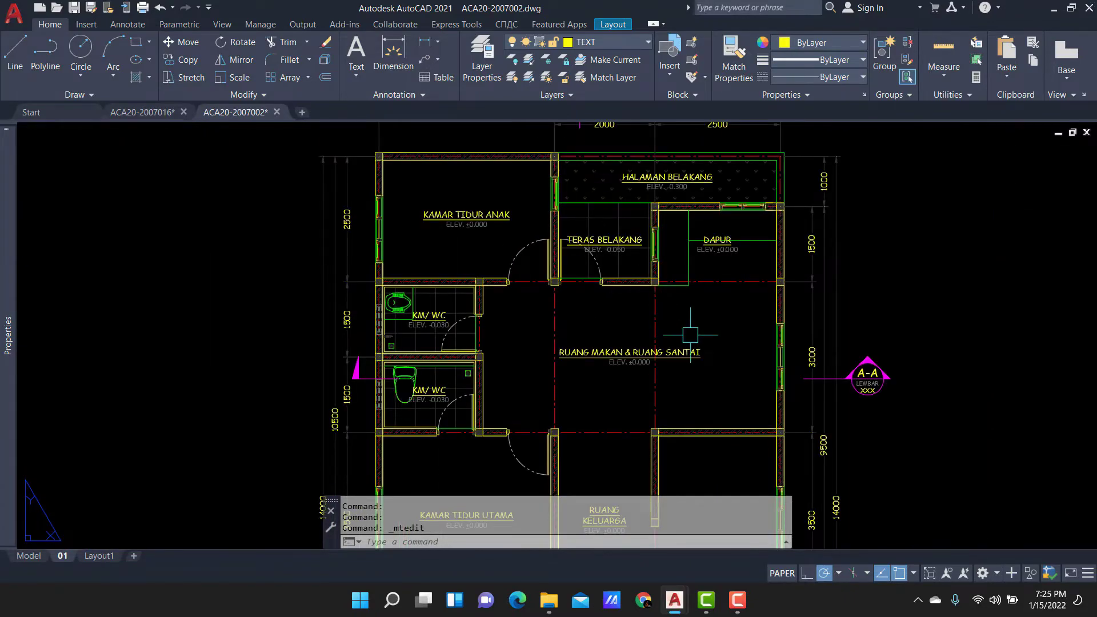
{"action": "middle_click_drag", "start_coordinate": [937, 407], "coordinate": [760, 392]}
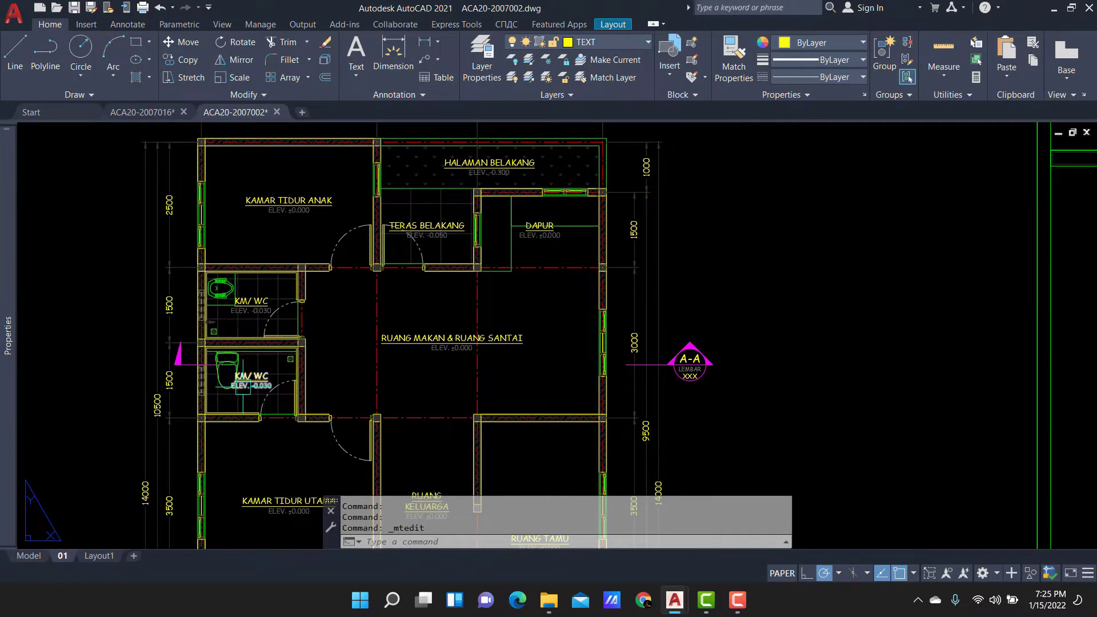
{"action": "scroll", "coordinate": [395, 305], "scroll_direction": "down", "scroll_amount": 1}
{"action": "scroll", "coordinate": [368, 380], "scroll_direction": "up", "scroll_amount": 1}
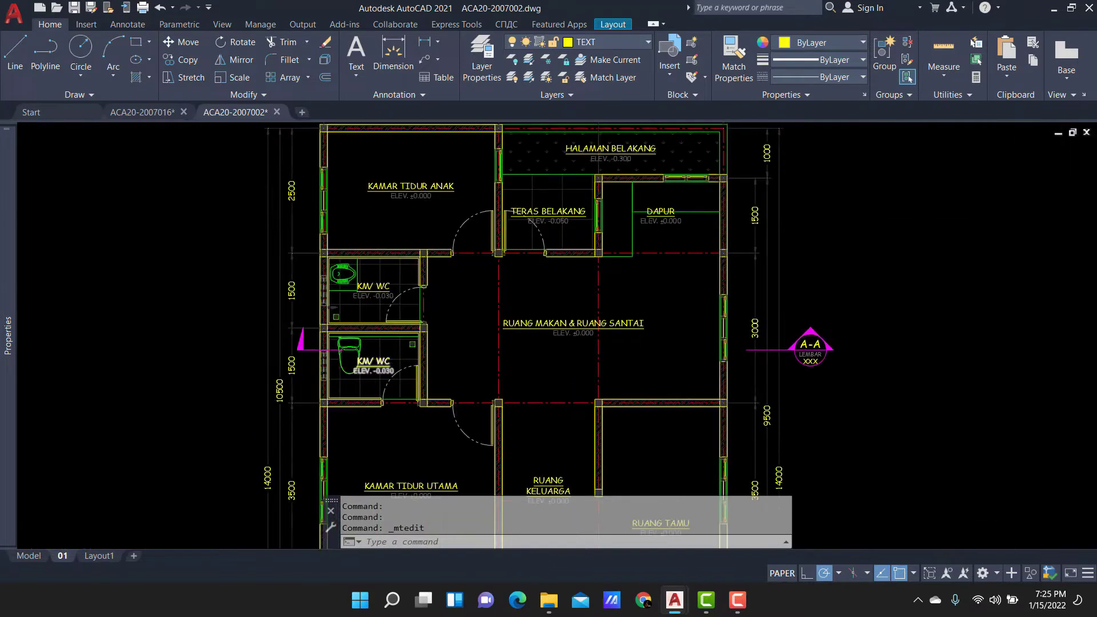
{"action": "scroll", "coordinate": [368, 380], "scroll_direction": "up", "scroll_amount": 2}
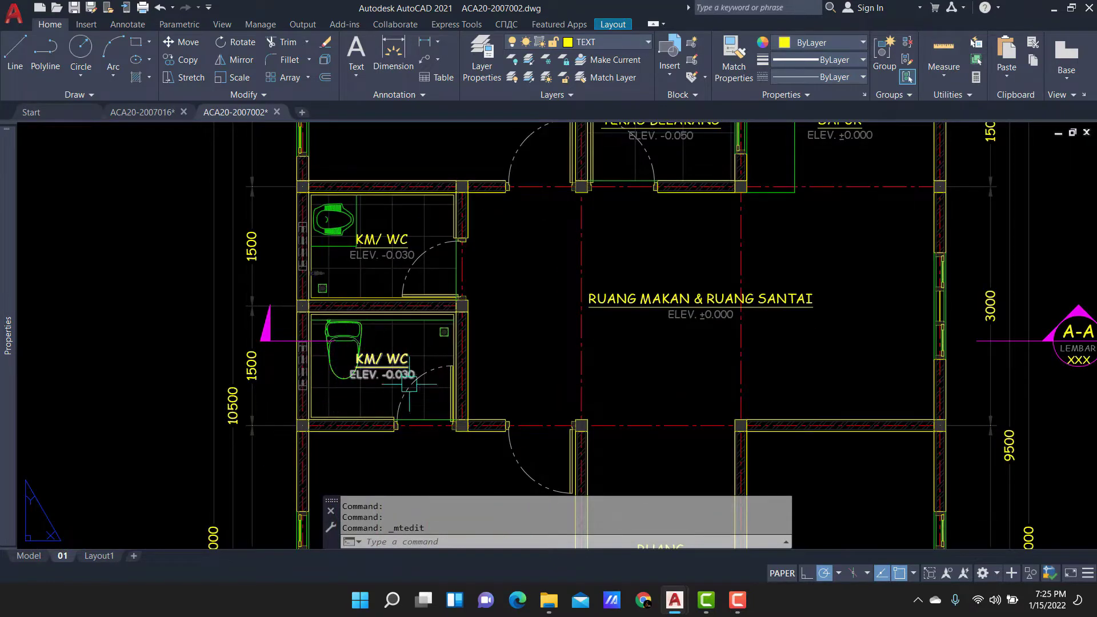
{"action": "middle_click_drag", "start_coordinate": [391, 405], "coordinate": [473, 388]}
{"action": "middle_click_drag", "start_coordinate": [681, 305], "coordinate": [523, 349]}
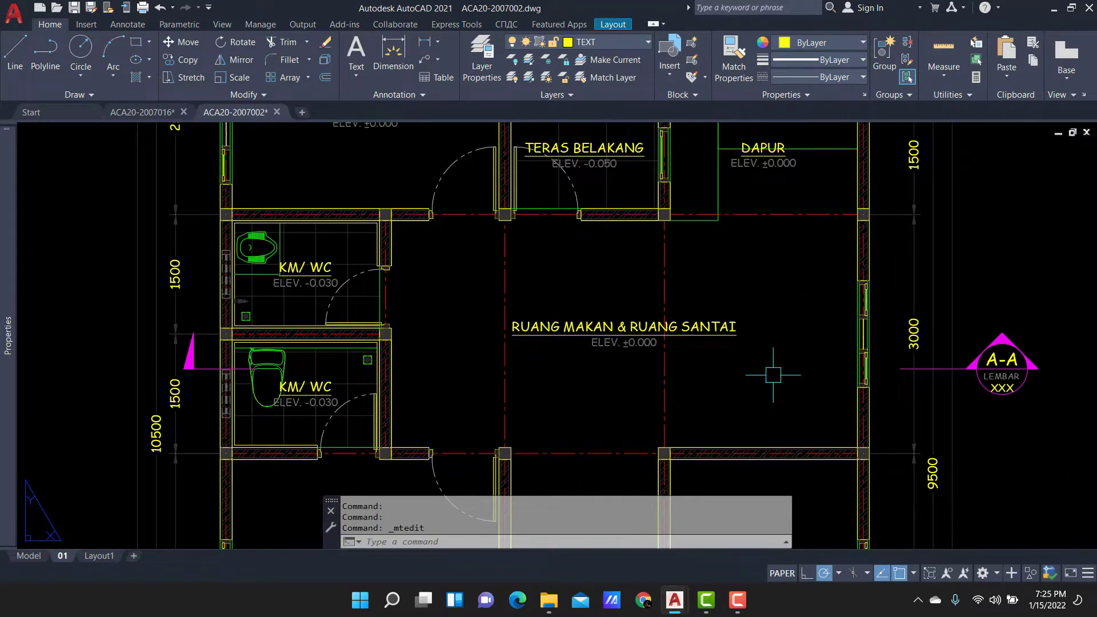
{"action": "middle_click_drag", "start_coordinate": [587, 301], "coordinate": [568, 319]}
Draw a line from beside the lower WC to the right-hand A-A marker.
{"action": "type", "text": "l"}
{"action": "key", "text": "Return"}
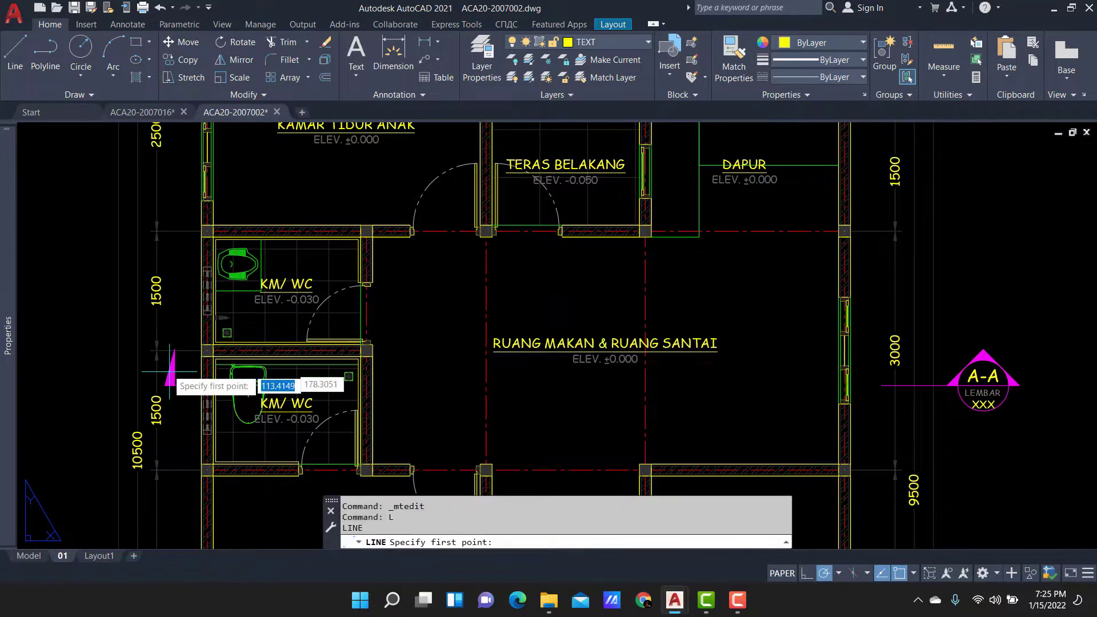
{"action": "scroll", "coordinate": [257, 374], "scroll_direction": "up", "scroll_amount": 2}
{"action": "scroll", "coordinate": [257, 374], "scroll_direction": "up", "scroll_amount": 3}
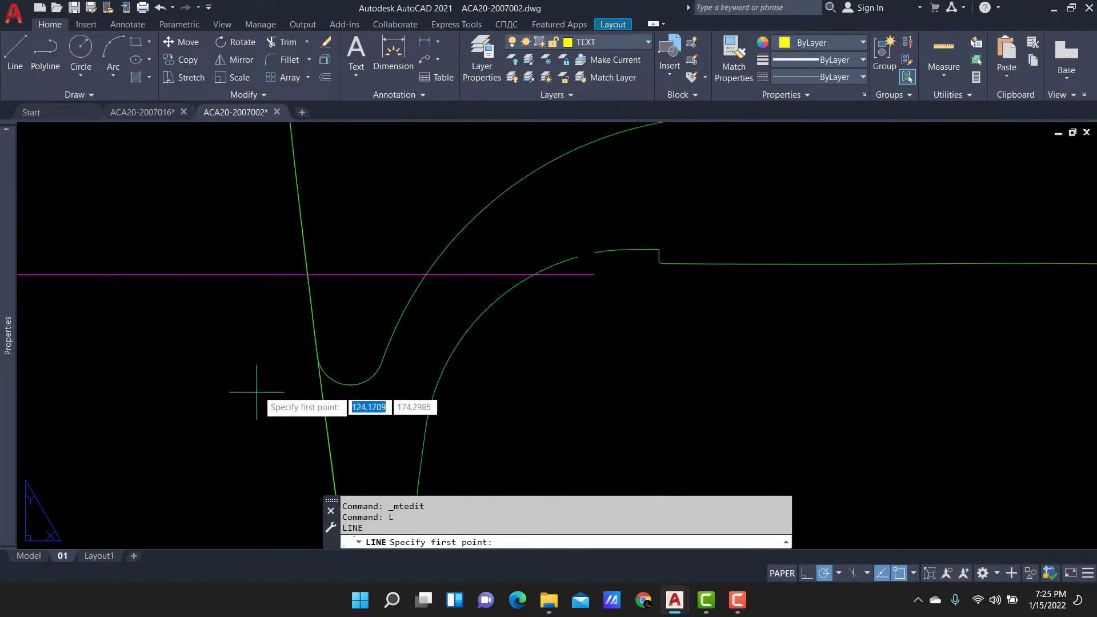
{"action": "left_click", "coordinate": [593, 275]}
{"action": "scroll", "coordinate": [400, 281], "scroll_direction": "up", "scroll_amount": 1}
{"action": "scroll", "coordinate": [264, 281], "scroll_direction": "down", "scroll_amount": 5}
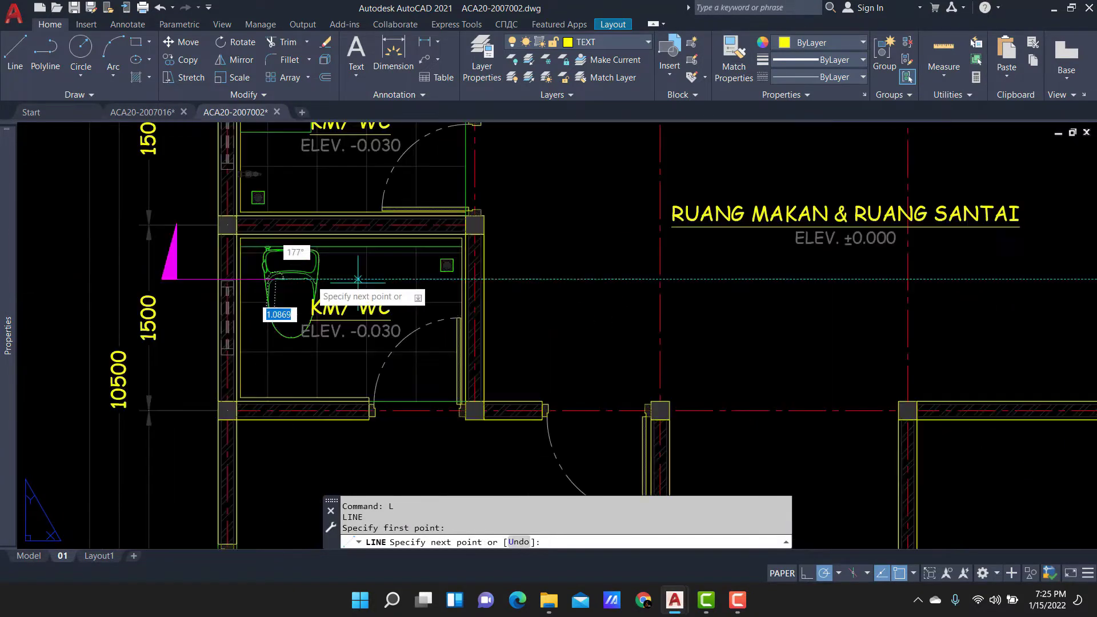
{"action": "middle_click_drag", "start_coordinate": [943, 280], "coordinate": [429, 280]}
{"action": "left_click", "coordinate": [754, 279]}
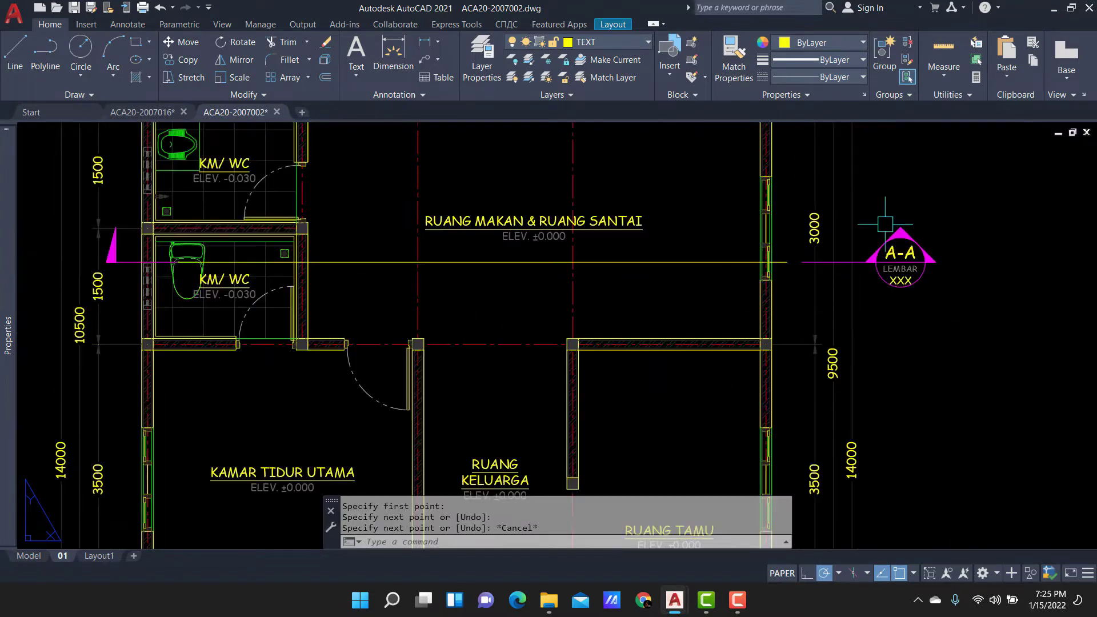
{"action": "scroll", "coordinate": [829, 320], "scroll_direction": "down", "scroll_amount": 3}
{"action": "key", "text": "Escape"}
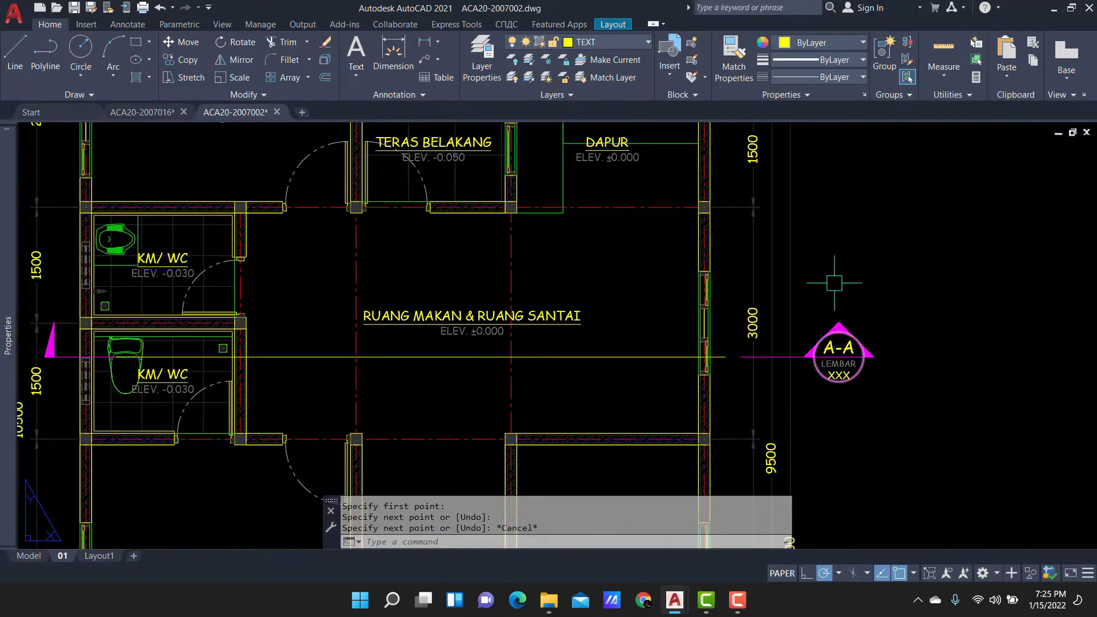
Pan over the plan from KAMAR TIDUR ANAK back to TERAS BELAKANG and DAPUR.
{"action": "middle_click_drag", "start_coordinate": [416, 176], "coordinate": [480, 261]}
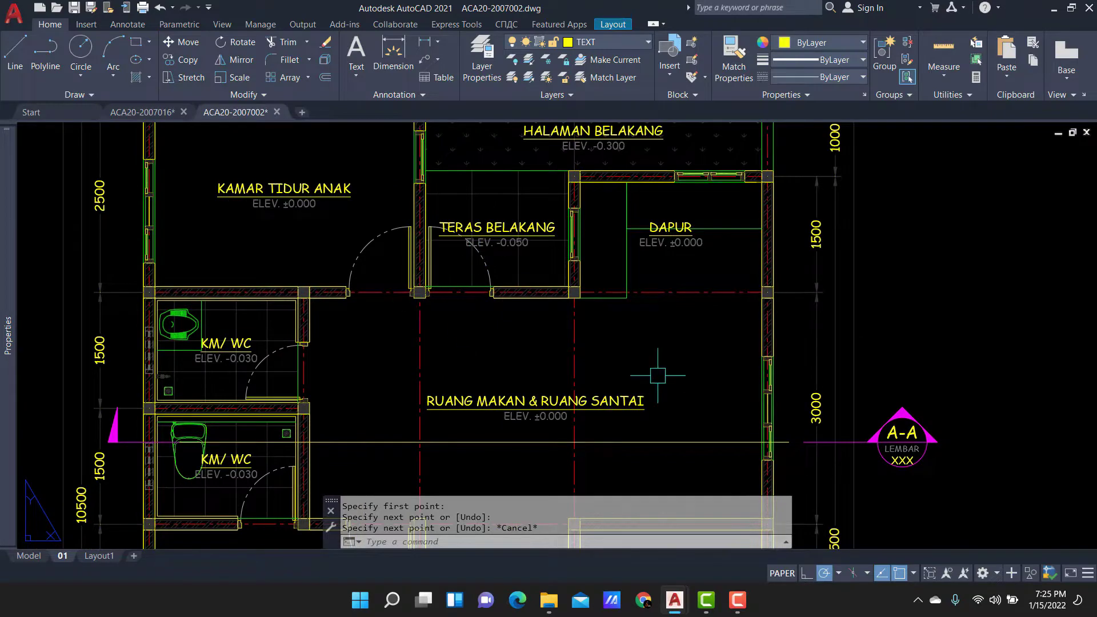
{"action": "middle_click_drag", "start_coordinate": [572, 214], "coordinate": [604, 253]}
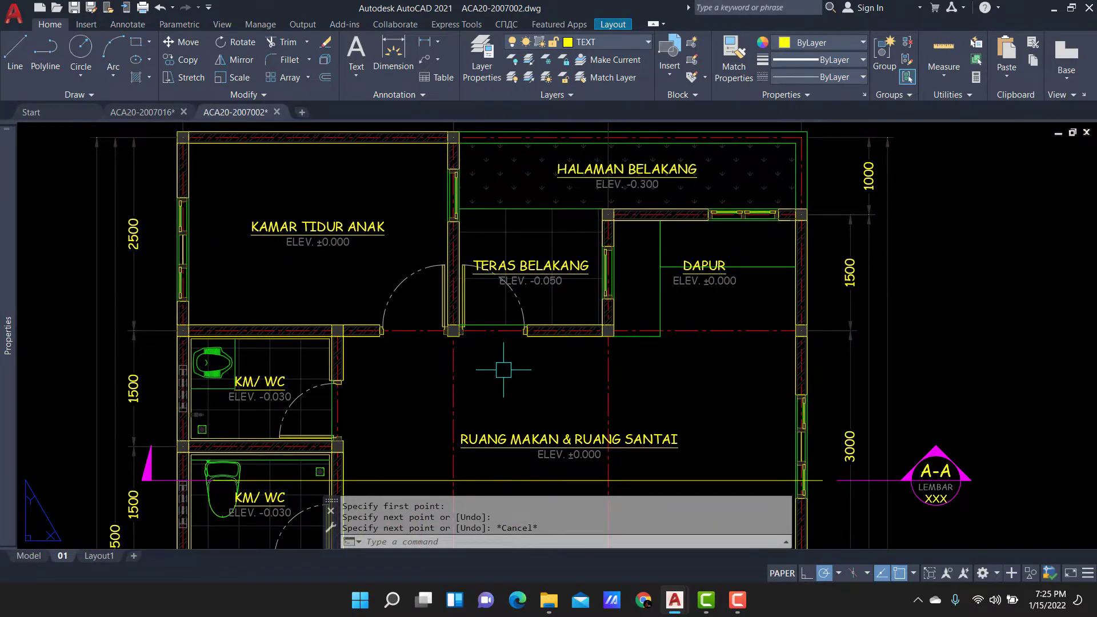
{"action": "middle_click_drag", "start_coordinate": [502, 368], "coordinate": [502, 227]}
{"action": "scroll", "coordinate": [519, 274], "scroll_direction": "down", "scroll_amount": 4}
{"action": "middle_click_drag", "start_coordinate": [519, 274], "coordinate": [544, 258]}
{"action": "scroll", "coordinate": [548, 275], "scroll_direction": "up", "scroll_amount": 2}
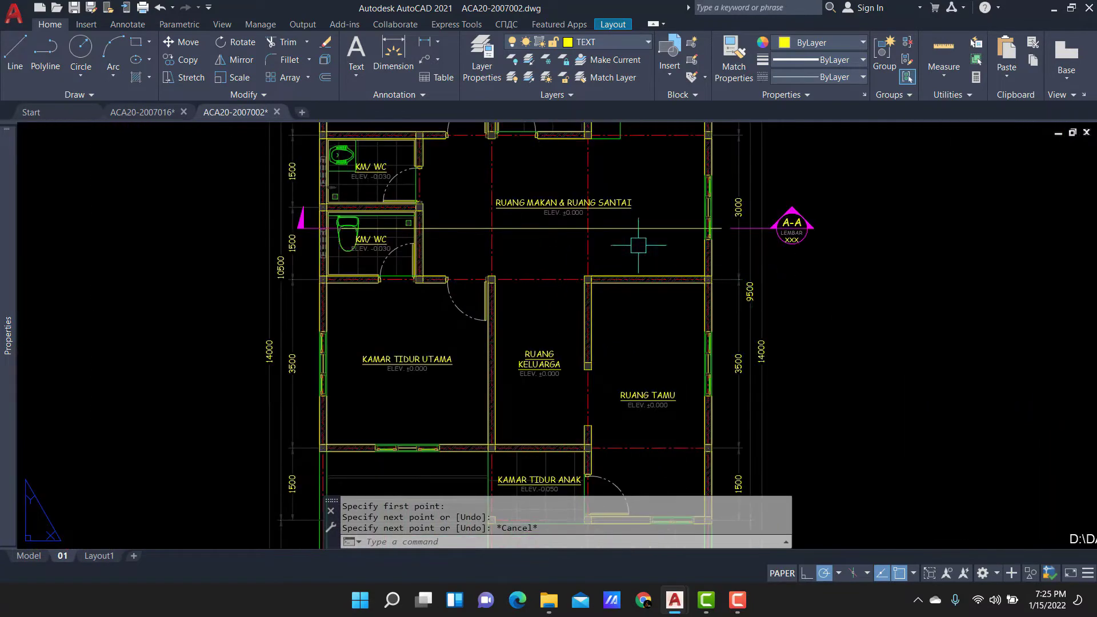
{"action": "middle_click_drag", "start_coordinate": [618, 395], "coordinate": [601, 463]}
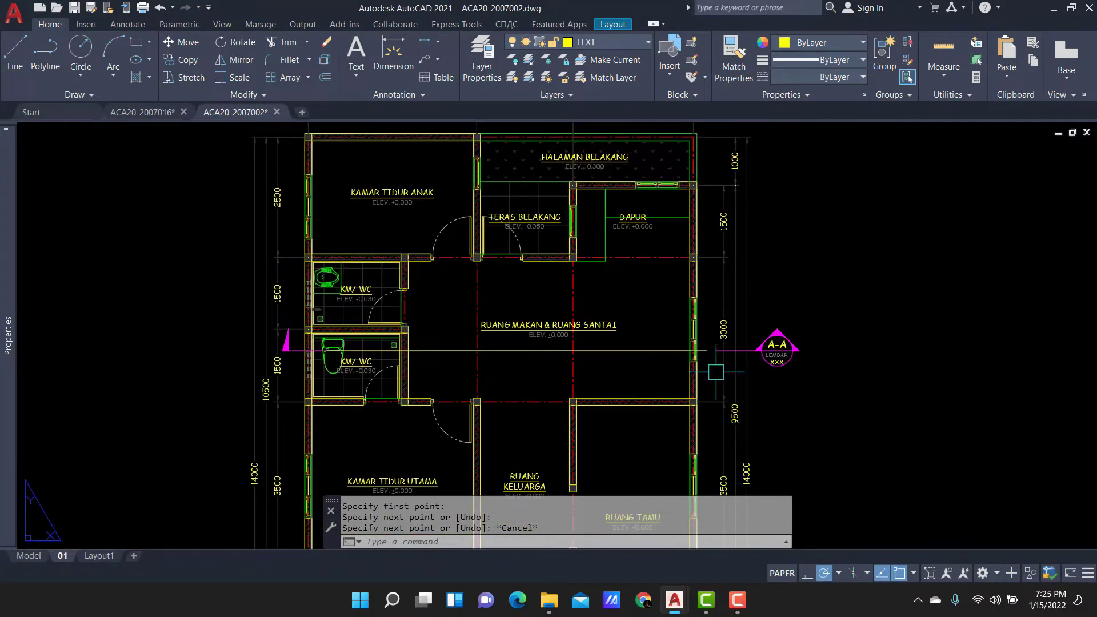
{"action": "scroll", "coordinate": [760, 367], "scroll_direction": "up", "scroll_amount": 2}
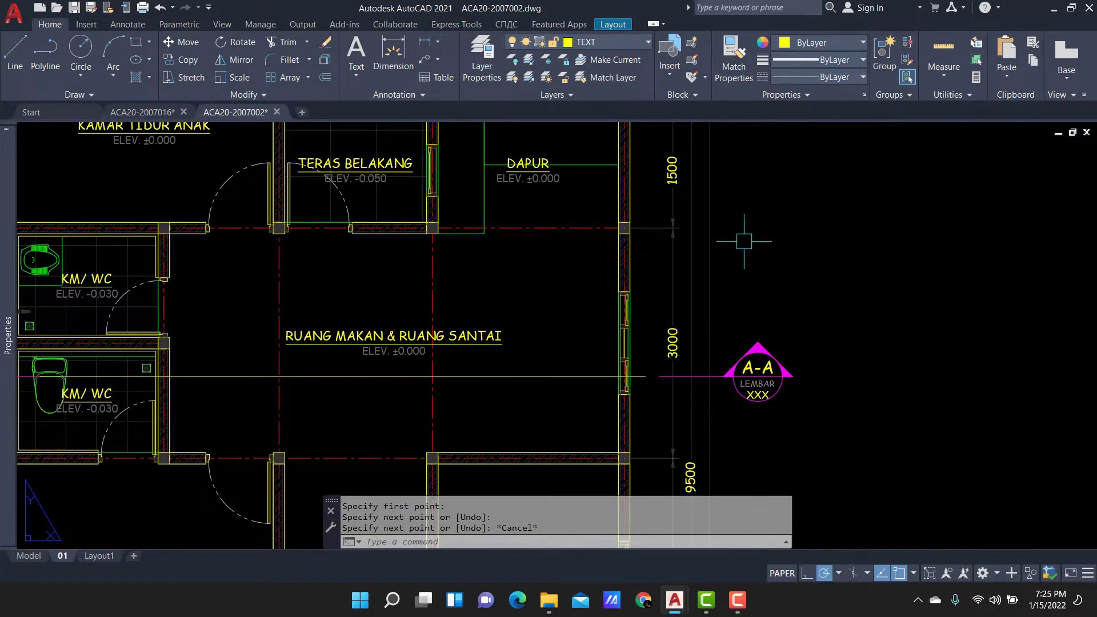
Mirror the window-selected A-A marker across its section line, keeping the original.
{"action": "scroll", "coordinate": [741, 349], "scroll_direction": "up", "scroll_amount": 5}
{"action": "left_click", "coordinate": [854, 261]}
{"action": "left_click", "coordinate": [725, 465]}
{"action": "scroll", "coordinate": [724, 465], "scroll_direction": "down", "scroll_amount": 3}
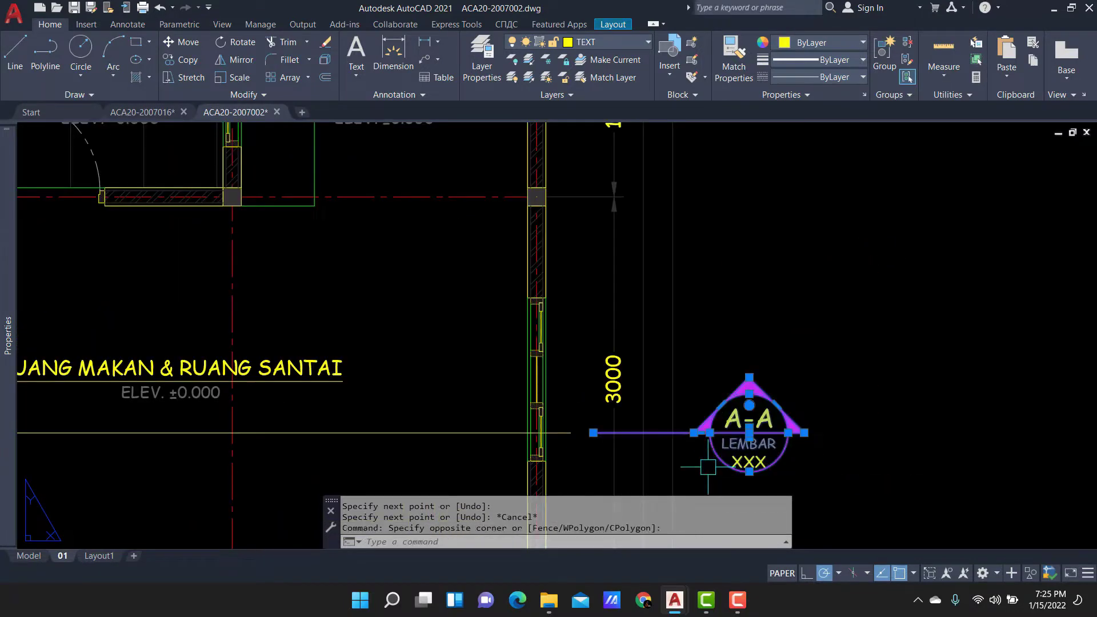
{"action": "type", "text": "mi"}
{"action": "key", "text": "Return"}
{"action": "left_click", "coordinate": [813, 332]}
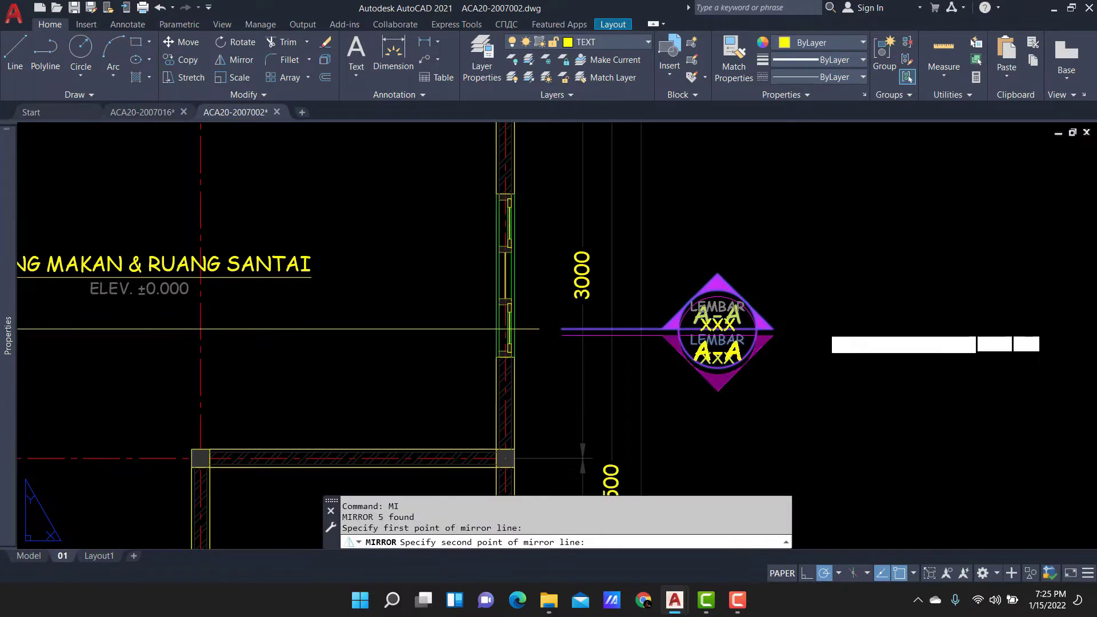
{"action": "left_click", "coordinate": [823, 330]}
{"action": "key", "text": "Return"}
Undo the last zoom and pan to the toilets, dining room and KAMAR TIDUR ANAK.
{"action": "scroll", "coordinate": [749, 383], "scroll_direction": "up", "scroll_amount": 4}
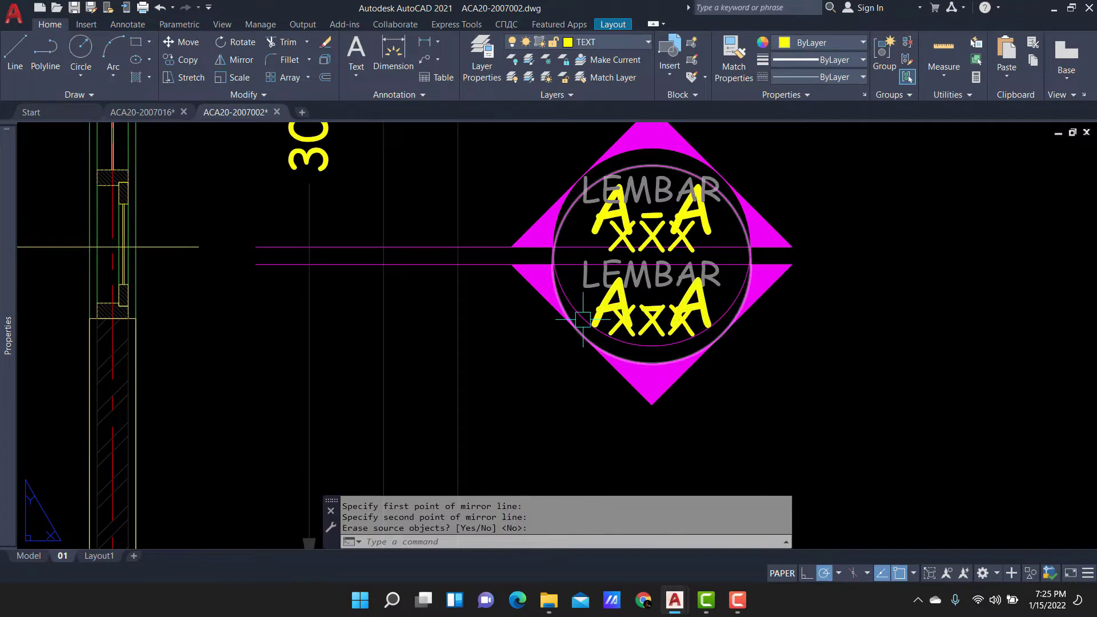
{"action": "key", "text": "ctrl+z"}
{"action": "scroll", "coordinate": [778, 412], "scroll_direction": "down", "scroll_amount": 2}
{"action": "scroll", "coordinate": [666, 240], "scroll_direction": "down", "scroll_amount": 2}
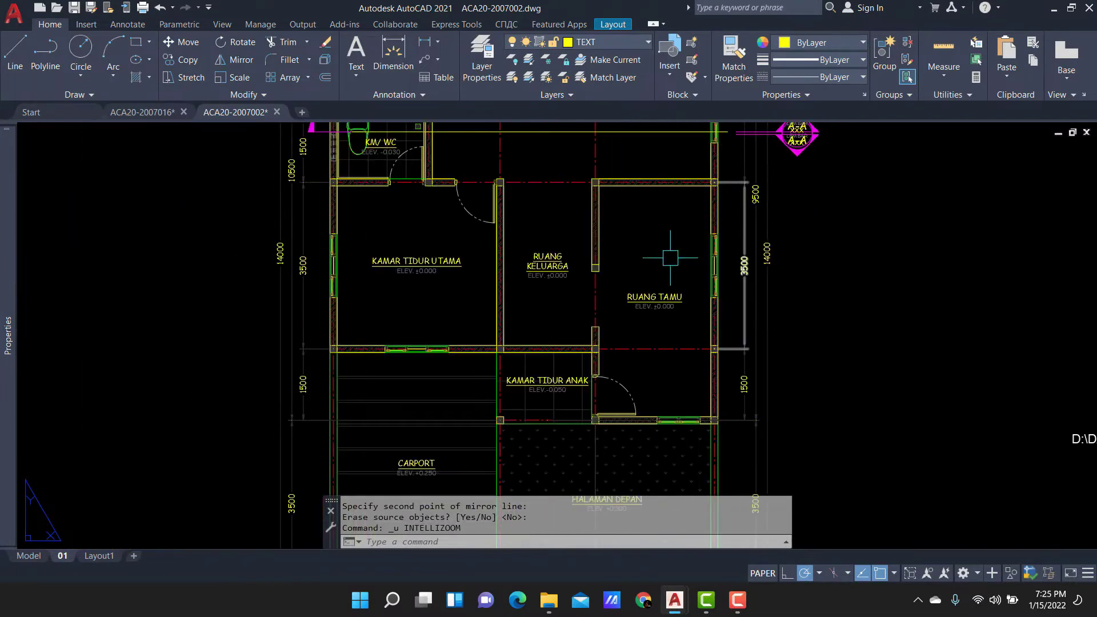
{"action": "middle_click_drag", "start_coordinate": [644, 194], "coordinate": [645, 281]}
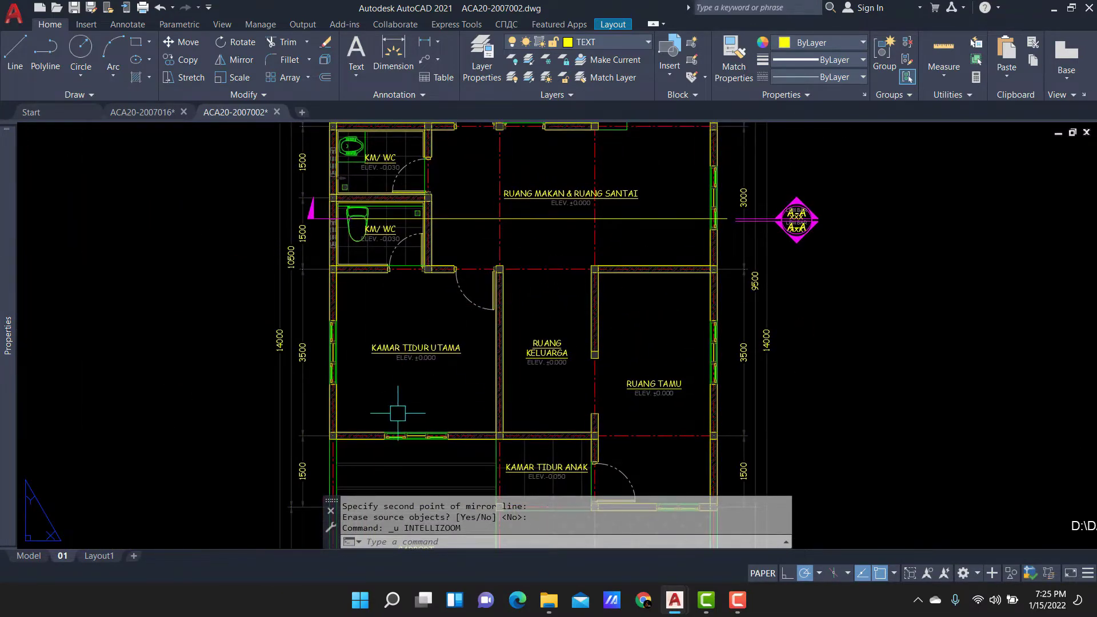
{"action": "middle_click_drag", "start_coordinate": [571, 229], "coordinate": [571, 317]}
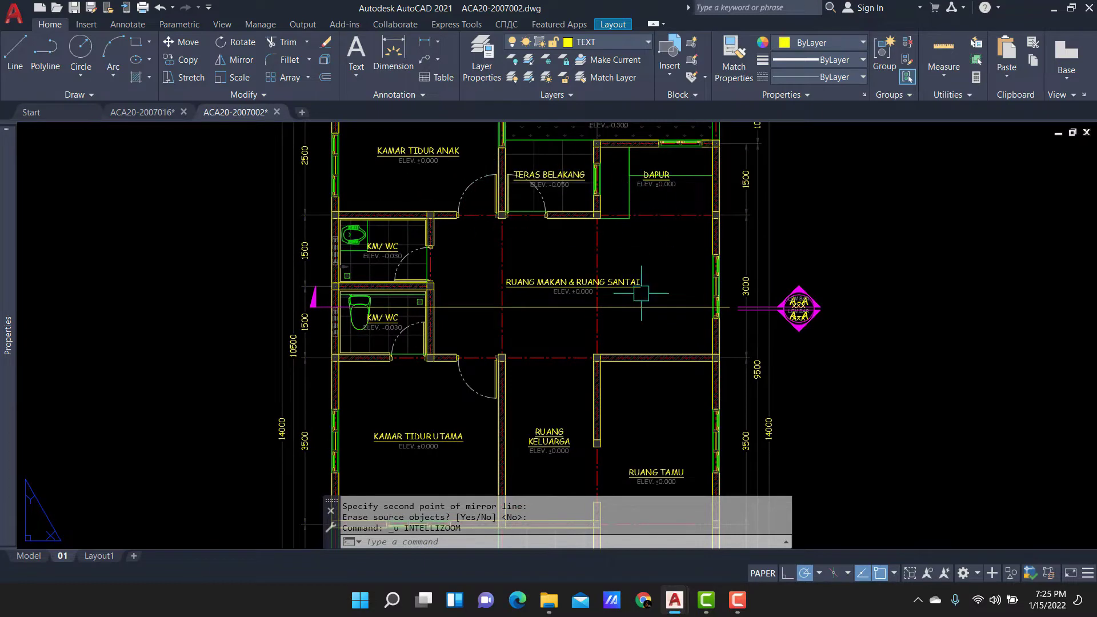
Undo the mirrored copy of the A-A section marker.
{"action": "scroll", "coordinate": [817, 309], "scroll_direction": "up", "scroll_amount": 3}
{"action": "scroll", "coordinate": [700, 294], "scroll_direction": "down", "scroll_amount": 2}
{"action": "middle_click_drag", "start_coordinate": [449, 457], "coordinate": [486, 280]}
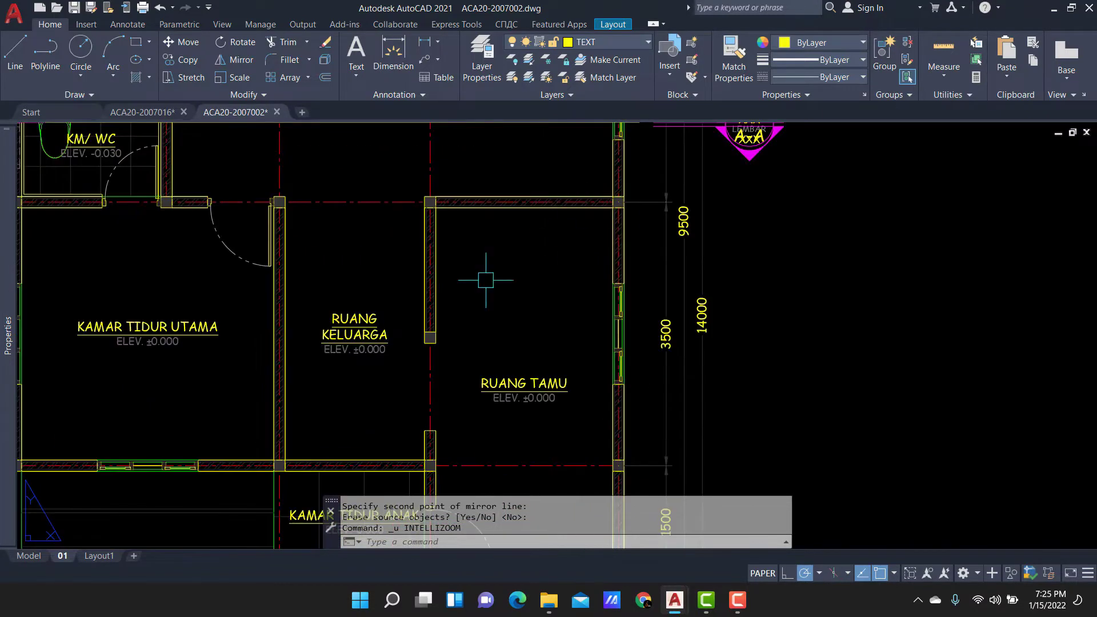
{"action": "key", "text": "ctrl+z"}
{"action": "key", "text": "ctrl+z"}
{"action": "scroll", "coordinate": [622, 269], "scroll_direction": "down", "scroll_amount": 2}
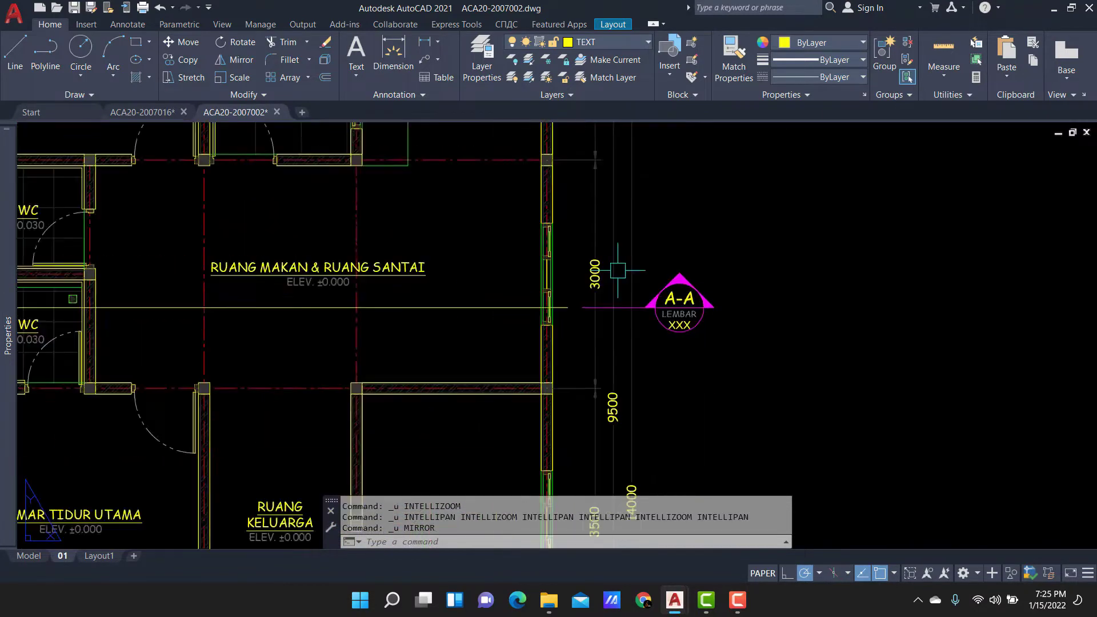
{"action": "scroll", "coordinate": [646, 344], "scroll_direction": "down", "scroll_amount": 2}
{"action": "scroll", "coordinate": [600, 354], "scroll_direction": "up", "scroll_amount": 1}
{"action": "scroll", "coordinate": [514, 366], "scroll_direction": "up", "scroll_amount": 1}
{"action": "scroll", "coordinate": [457, 371], "scroll_direction": "up", "scroll_amount": 1}
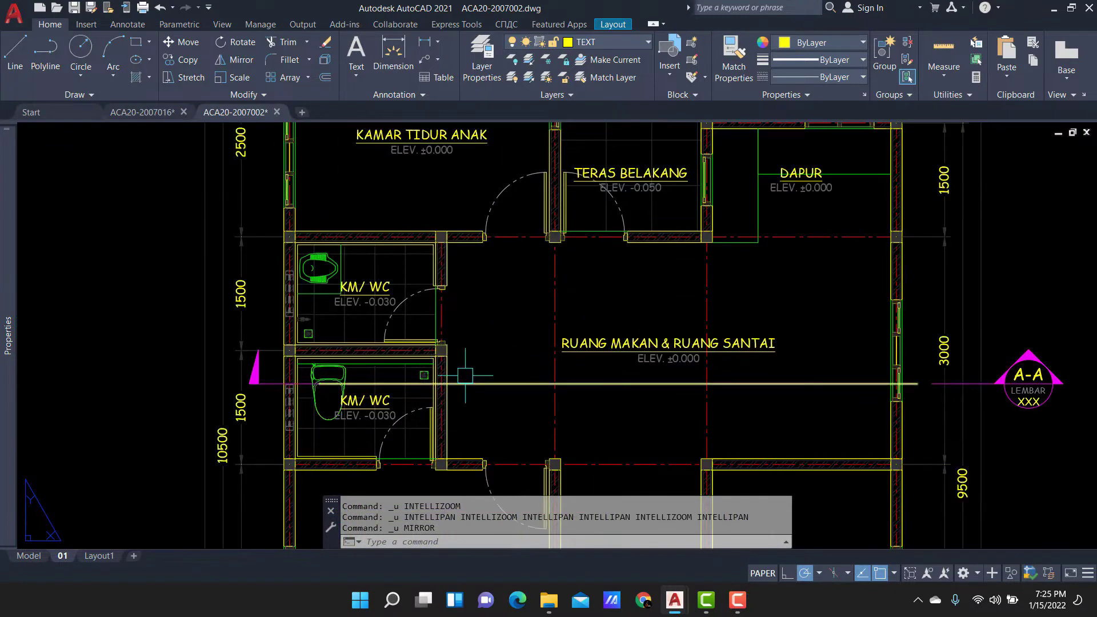
Select the section line beside the lower WC, inspect it, then deselect it.
{"action": "left_click", "coordinate": [448, 372]}
{"action": "scroll", "coordinate": [448, 372], "scroll_direction": "down", "scroll_amount": 2}
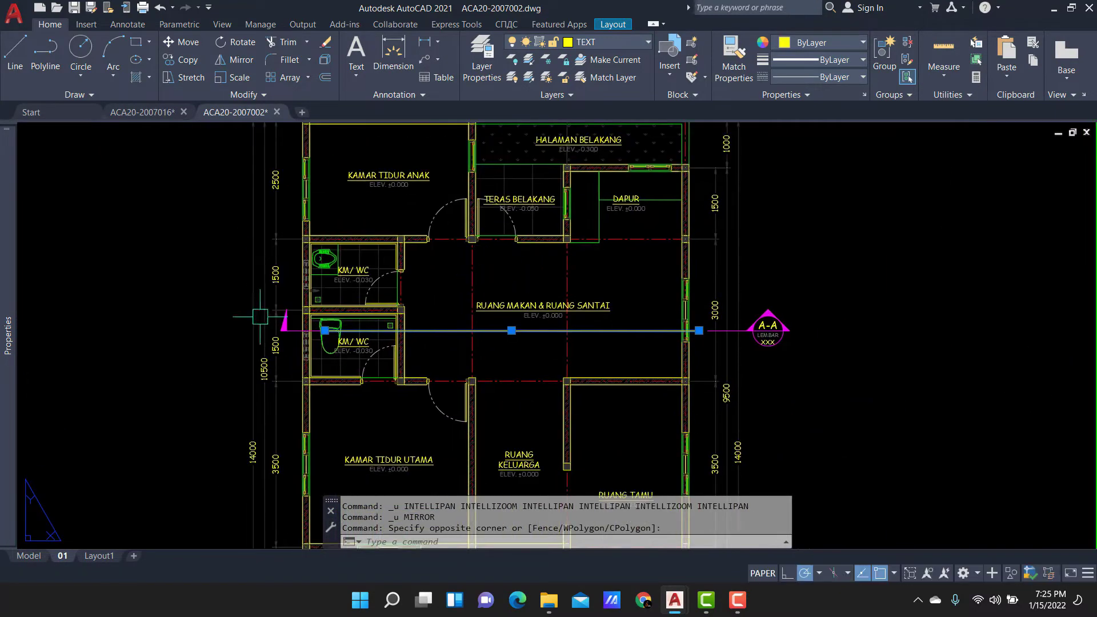
{"action": "scroll", "coordinate": [257, 319], "scroll_direction": "up", "scroll_amount": 2}
{"action": "scroll", "coordinate": [839, 249], "scroll_direction": "down", "scroll_amount": 2}
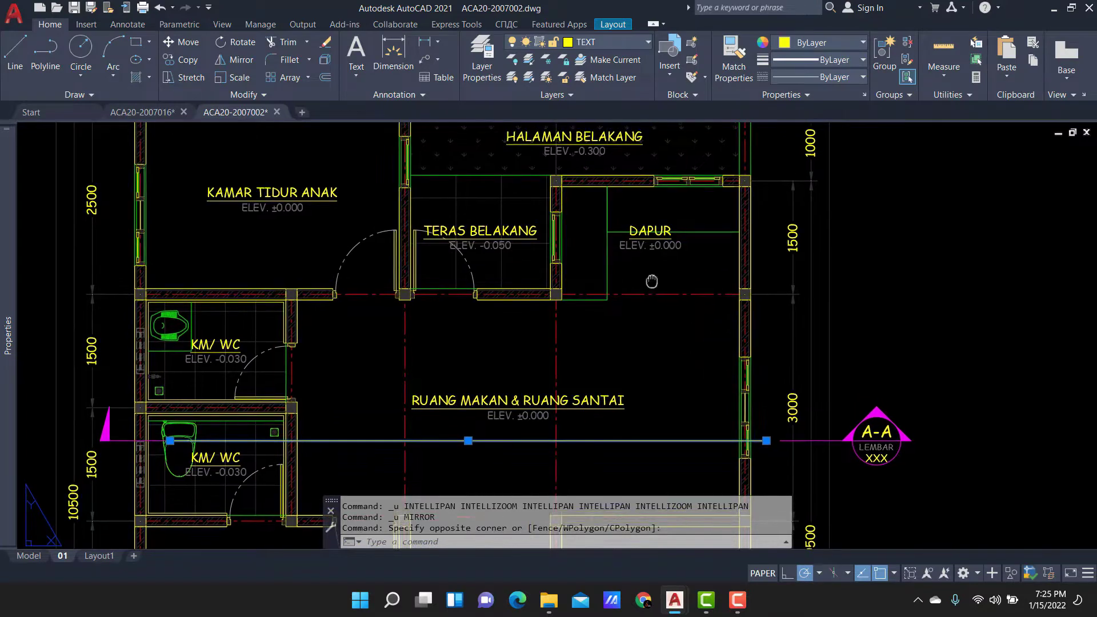
{"action": "scroll", "coordinate": [820, 245], "scroll_direction": "up", "scroll_amount": 2}
{"action": "middle_click_drag", "start_coordinate": [423, 372], "coordinate": [560, 342]}
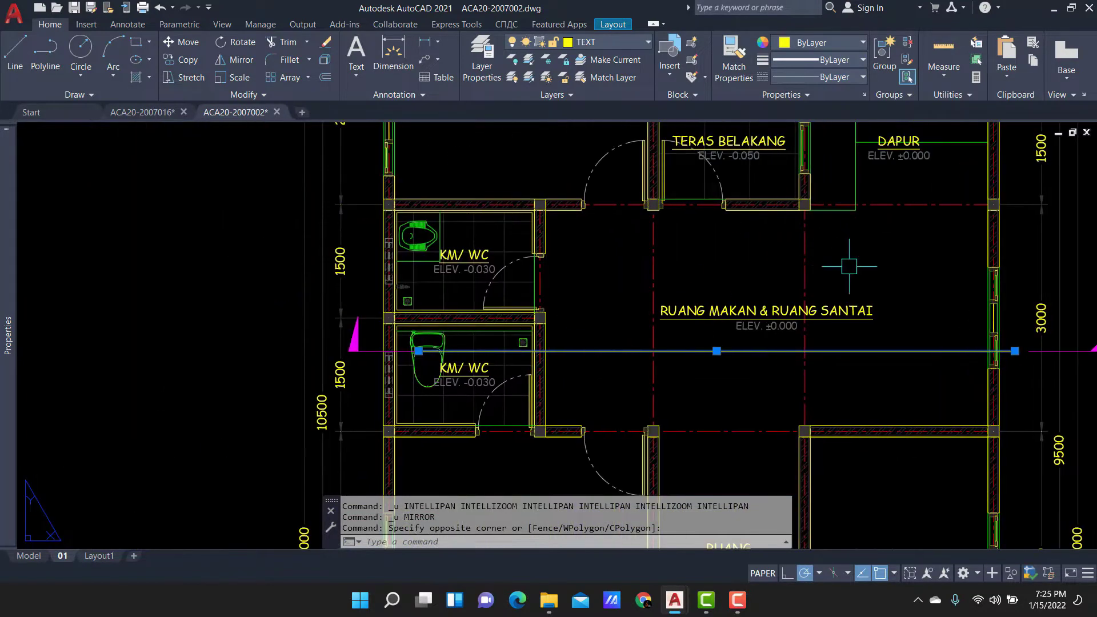
{"action": "scroll", "coordinate": [364, 355], "scroll_direction": "up", "scroll_amount": 2}
{"action": "scroll", "coordinate": [280, 350], "scroll_direction": "up", "scroll_amount": 2}
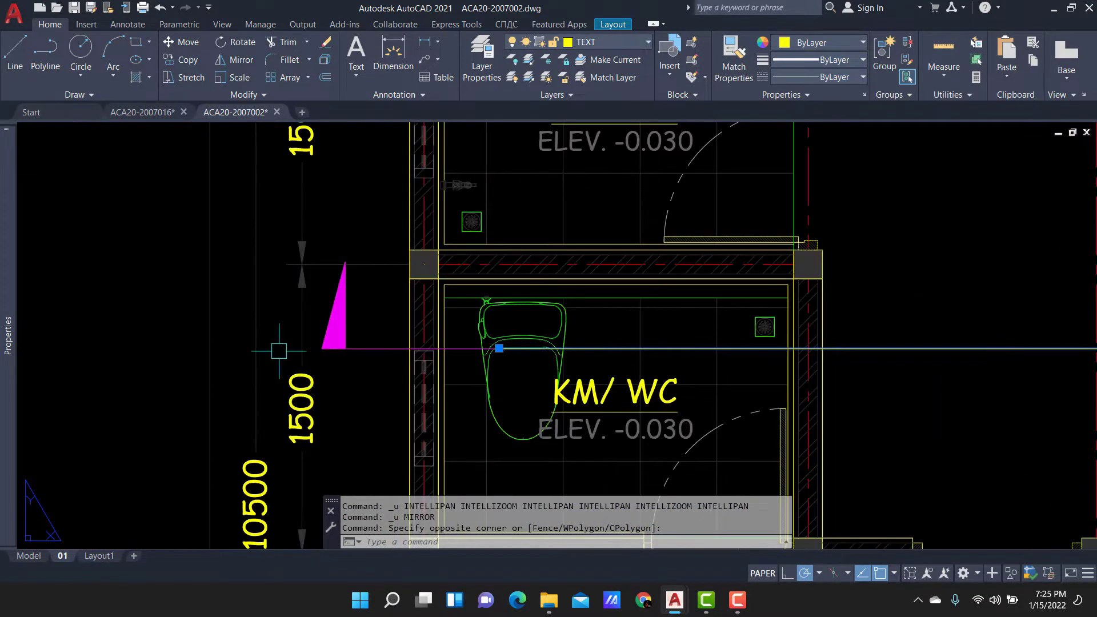
{"action": "scroll", "coordinate": [506, 351], "scroll_direction": "down", "scroll_amount": 2}
{"action": "scroll", "coordinate": [361, 347], "scroll_direction": "up", "scroll_amount": 3}
{"action": "key", "text": "Escape"}
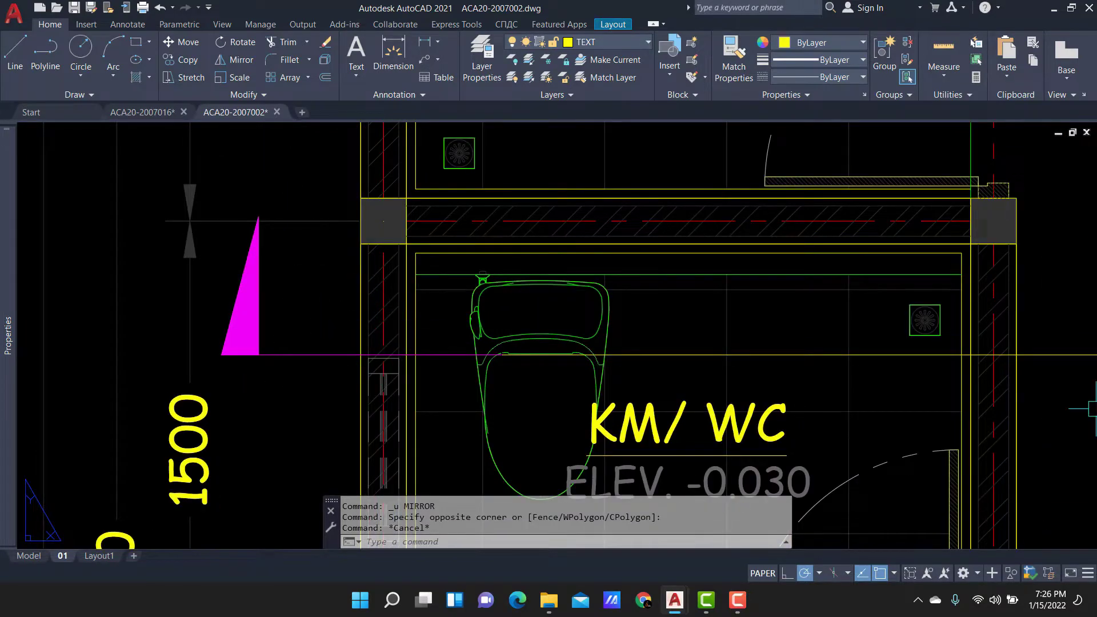
{"action": "middle_click_drag", "start_coordinate": [1088, 409], "coordinate": [710, 404]}
{"action": "scroll", "coordinate": [641, 404], "scroll_direction": "down", "scroll_amount": 3}
{"action": "scroll", "coordinate": [556, 372], "scroll_direction": "up", "scroll_amount": 2}
{"action": "scroll", "coordinate": [549, 198], "scroll_direction": "up", "scroll_amount": 1}
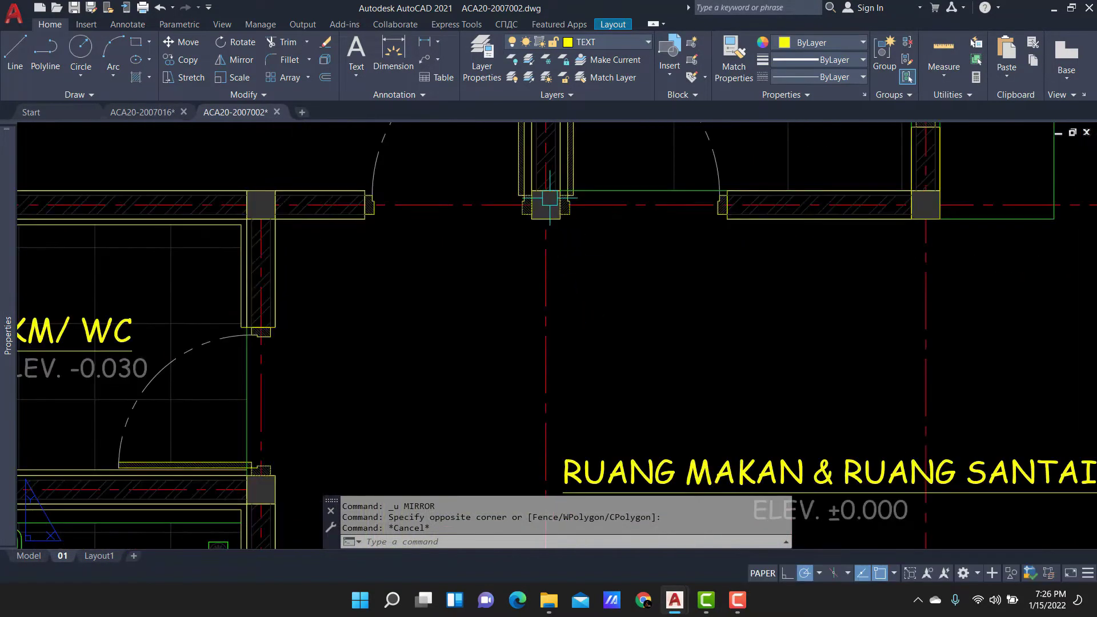
{"action": "scroll", "coordinate": [548, 240], "scroll_direction": "down", "scroll_amount": 4}
{"action": "scroll", "coordinate": [546, 298], "scroll_direction": "up", "scroll_amount": 2}
{"action": "middle_click_drag", "start_coordinate": [789, 358], "coordinate": [681, 281]}
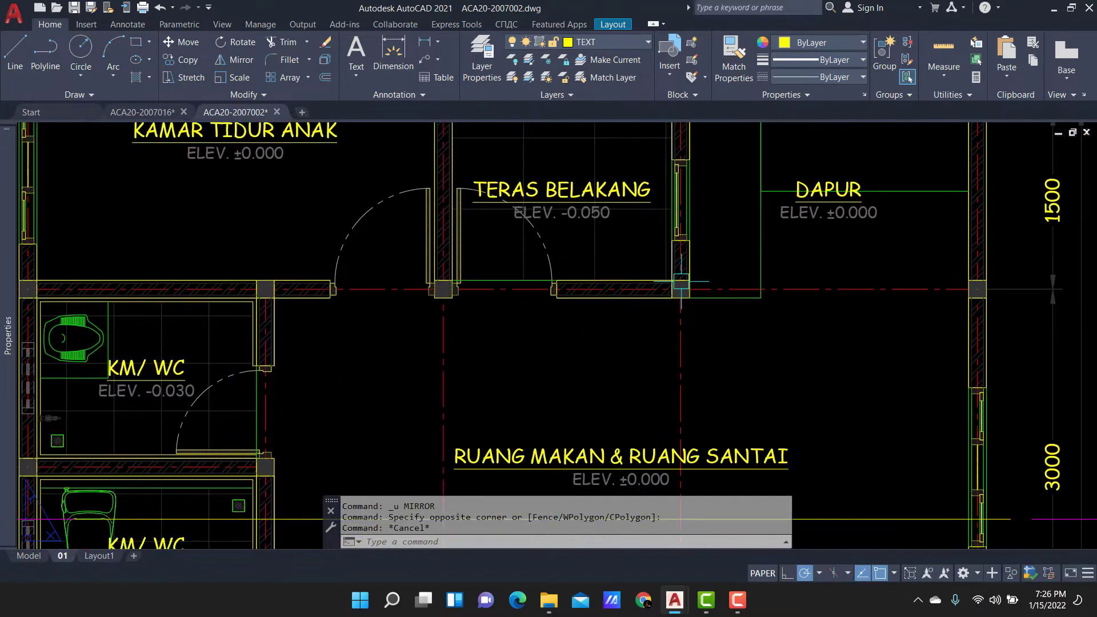
{"action": "middle_click_drag", "start_coordinate": [716, 364], "coordinate": [692, 234]}
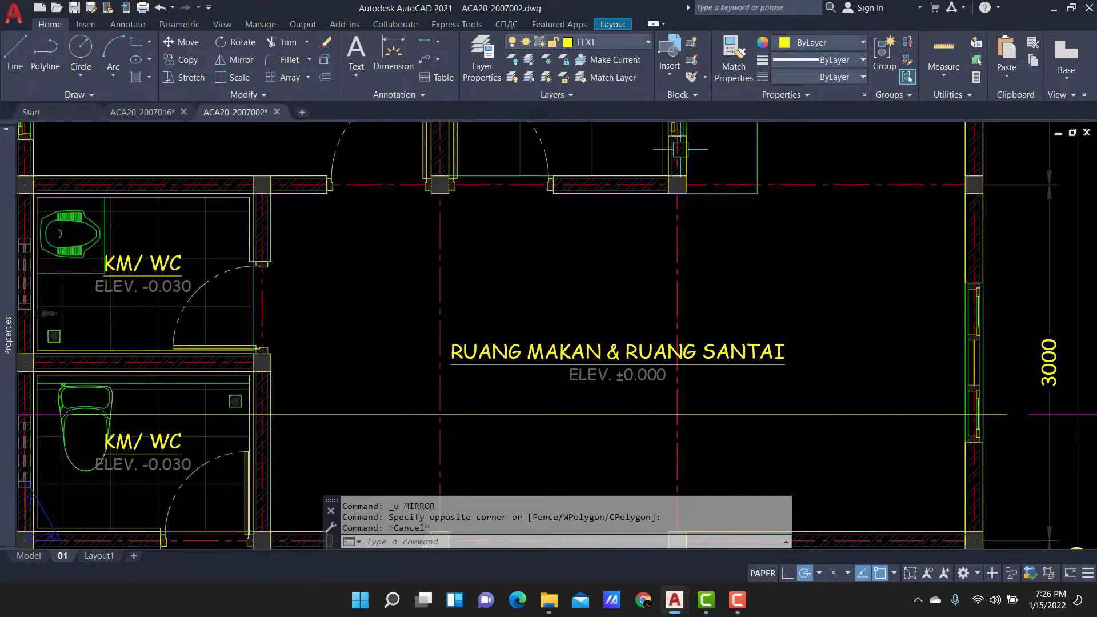
{"action": "scroll", "coordinate": [687, 190], "scroll_direction": "up", "scroll_amount": 4}
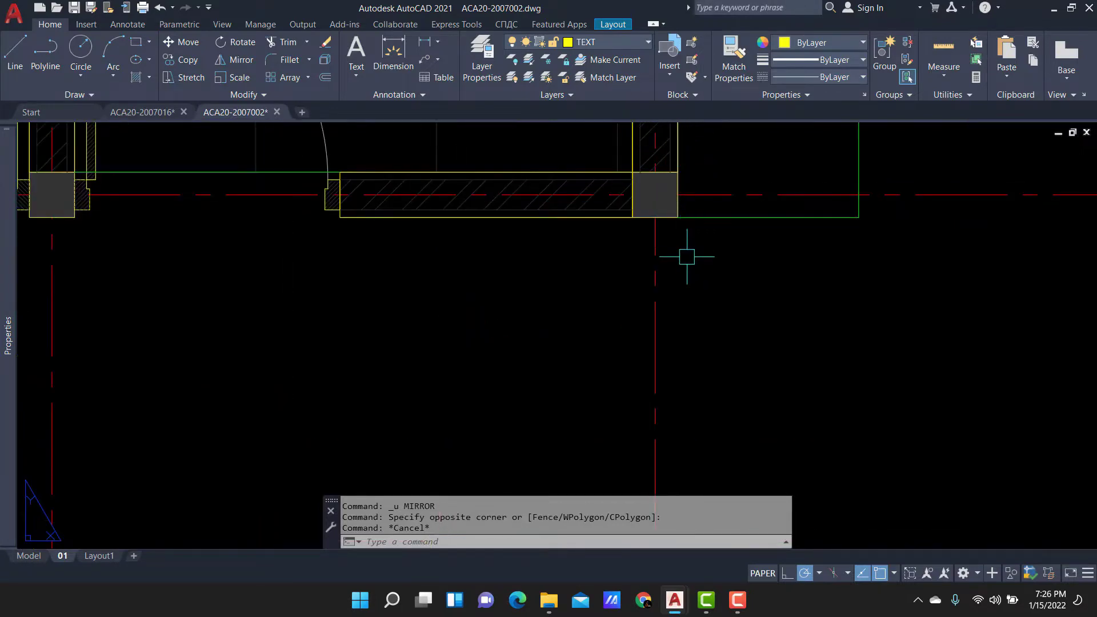
{"action": "scroll", "coordinate": [409, 272], "scroll_direction": "down", "scroll_amount": 2}
{"action": "scroll", "coordinate": [318, 297], "scroll_direction": "up", "scroll_amount": 4}
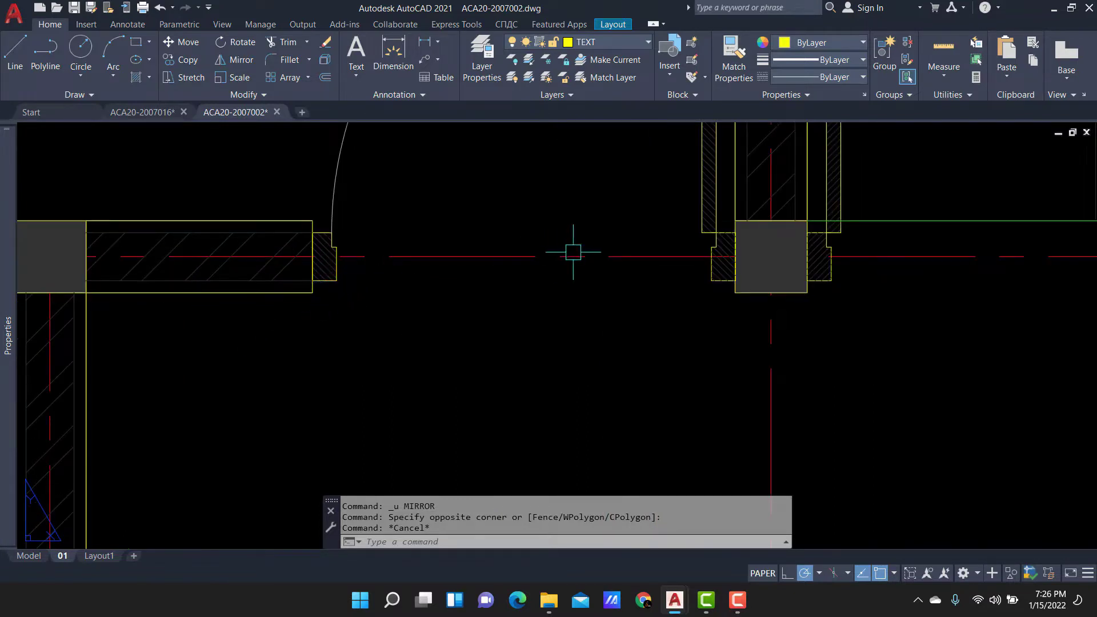
{"action": "middle_click_drag", "start_coordinate": [573, 252], "coordinate": [445, 292]}
{"action": "scroll", "coordinate": [642, 348], "scroll_direction": "up", "scroll_amount": 3}
{"action": "scroll", "coordinate": [661, 311], "scroll_direction": "down", "scroll_amount": 5}
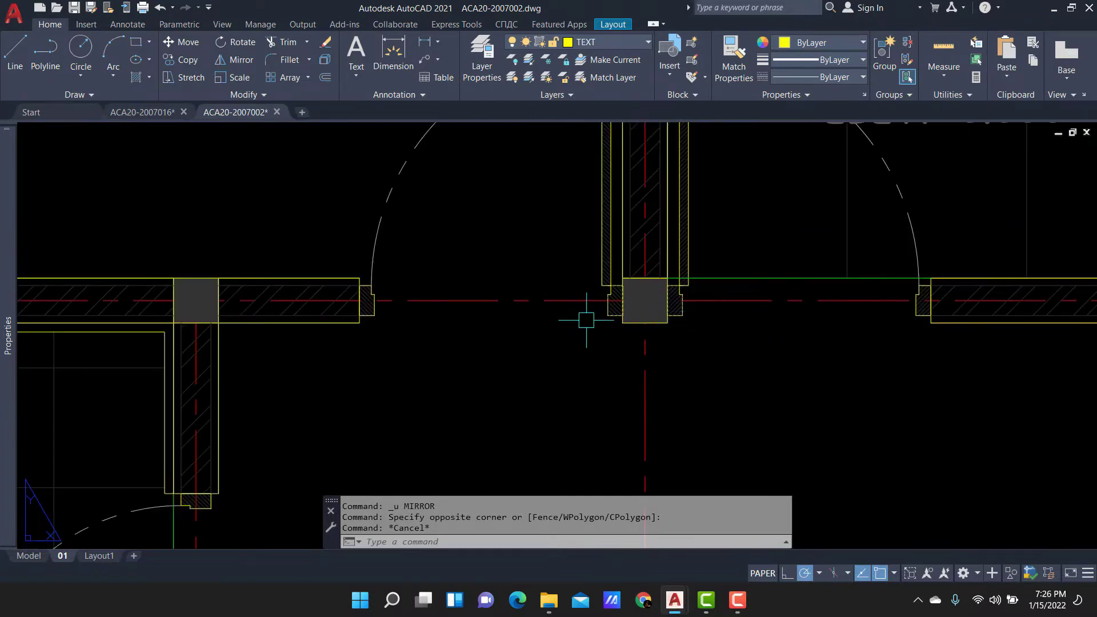
{"action": "scroll", "coordinate": [632, 322], "scroll_direction": "down", "scroll_amount": 1}
{"action": "scroll", "coordinate": [633, 323], "scroll_direction": "down", "scroll_amount": 2}
{"action": "scroll", "coordinate": [632, 323], "scroll_direction": "down", "scroll_amount": 1}
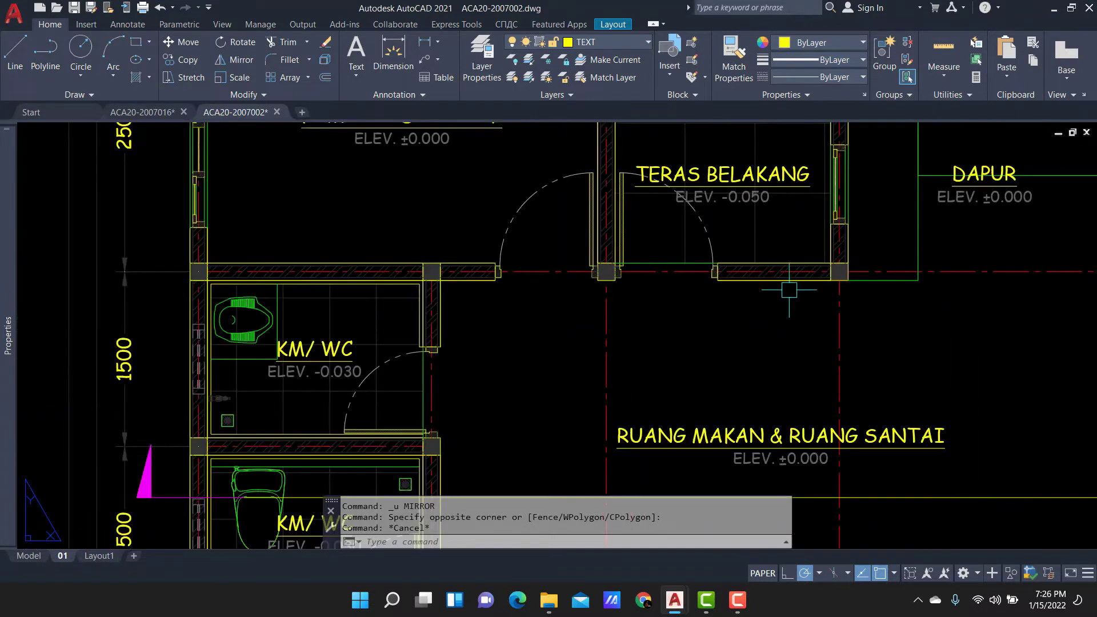
{"action": "mouse_move", "coordinate": [925, 269]}
{"action": "middle_mouse_down"}
{"action": "mouse_move", "coordinate": [668, 285]}
{"action": "mouse_move", "coordinate": [577, 361]}
{"action": "middle_mouse_up"}
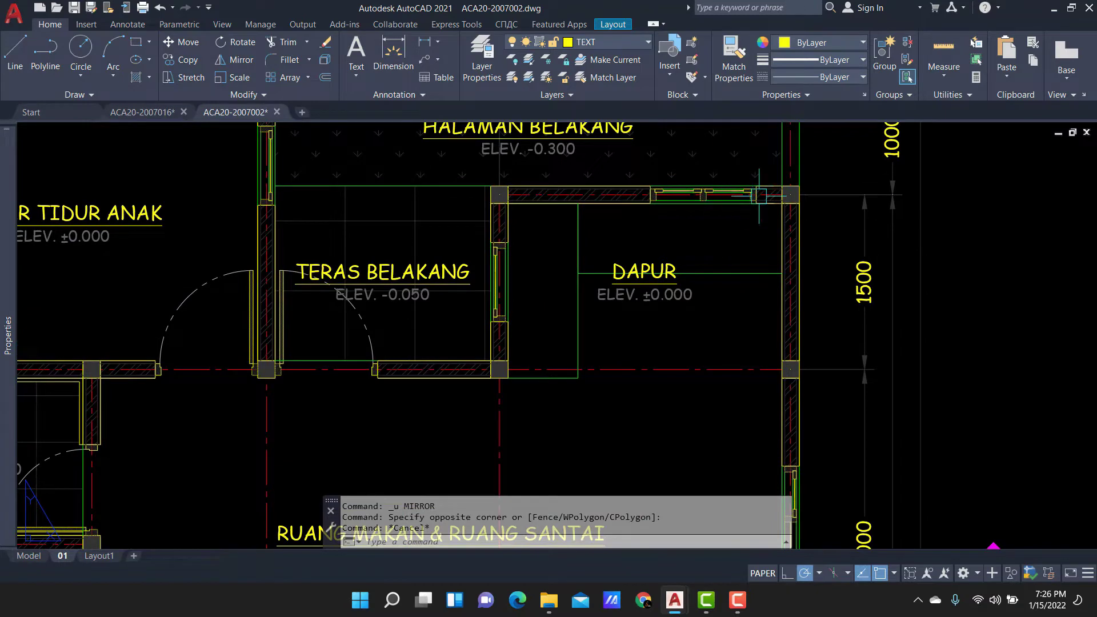
{"action": "middle_click_drag", "start_coordinate": [303, 334], "coordinate": [596, 362]}
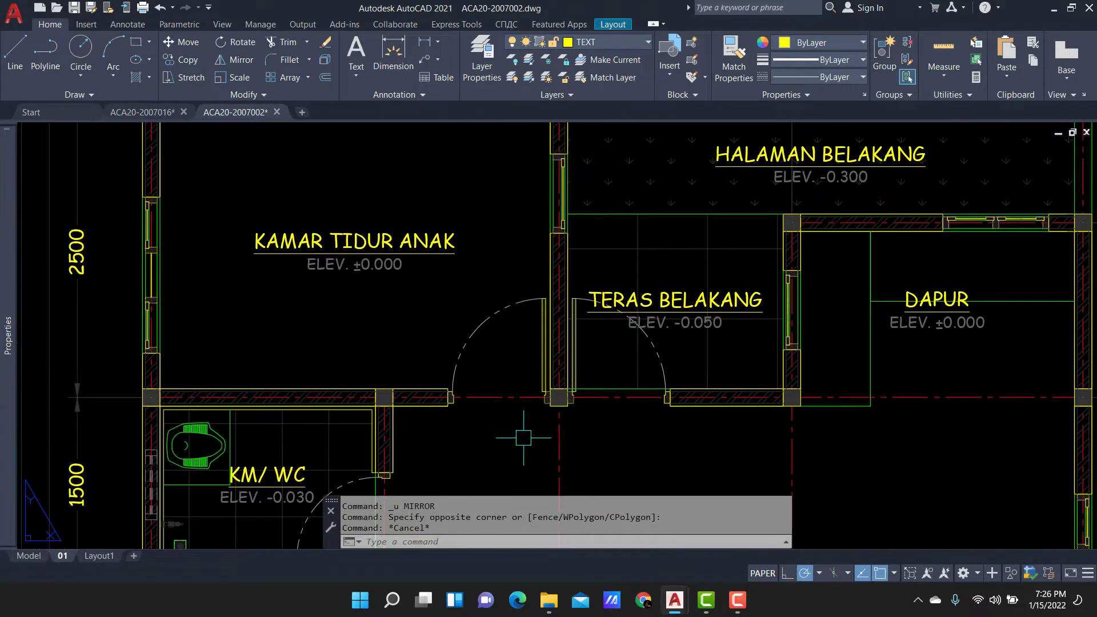
{"action": "middle_click_drag", "start_coordinate": [523, 438], "coordinate": [532, 389]}
{"action": "scroll", "coordinate": [521, 297], "scroll_direction": "down", "scroll_amount": 2}
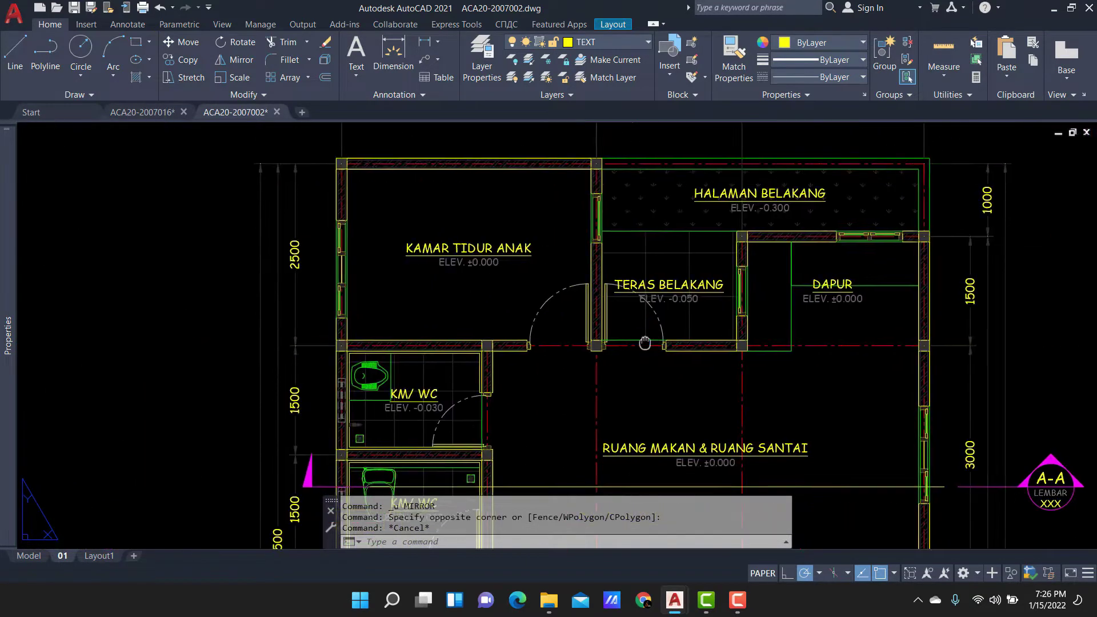
{"action": "middle_click_drag", "start_coordinate": [756, 372], "coordinate": [642, 244]}
{"action": "middle_click_drag", "start_coordinate": [514, 287], "coordinate": [526, 298]}
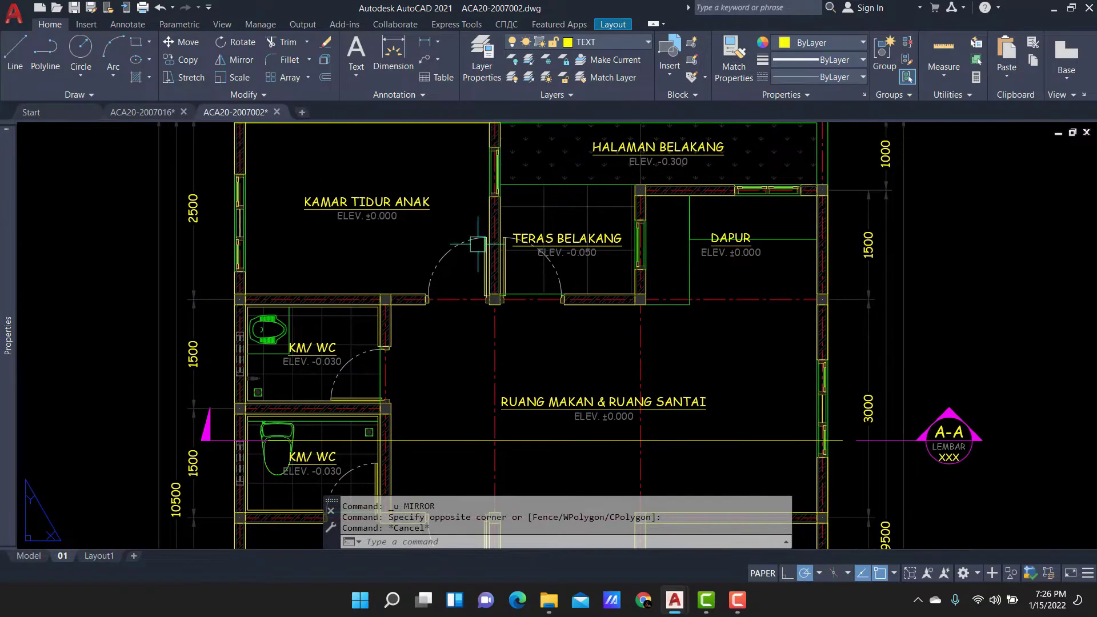
{"action": "scroll", "coordinate": [653, 254], "scroll_direction": "down", "scroll_amount": 2}
{"action": "mouse_move", "coordinate": [653, 254]}
{"action": "middle_mouse_down"}
{"action": "mouse_move", "coordinate": [693, 346]}
{"action": "mouse_move", "coordinate": [653, 287]}
{"action": "middle_mouse_up"}
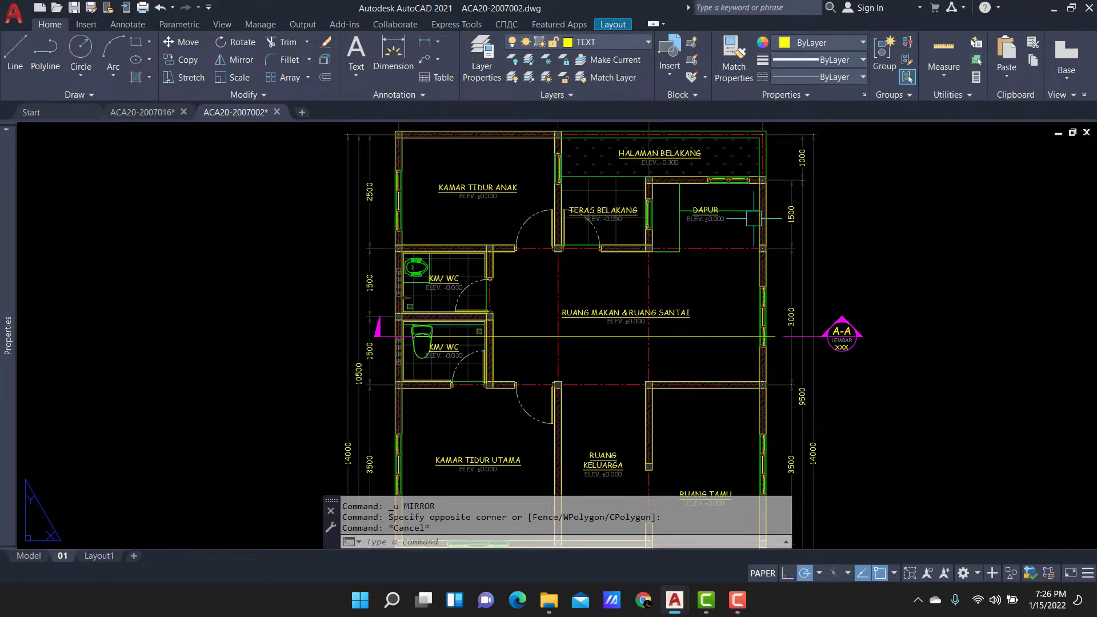
Regenerate ACA20-2007016, glance at ACA20-2007002, then return to ACA20-2007016.
{"action": "left_click", "coordinate": [141, 112]}
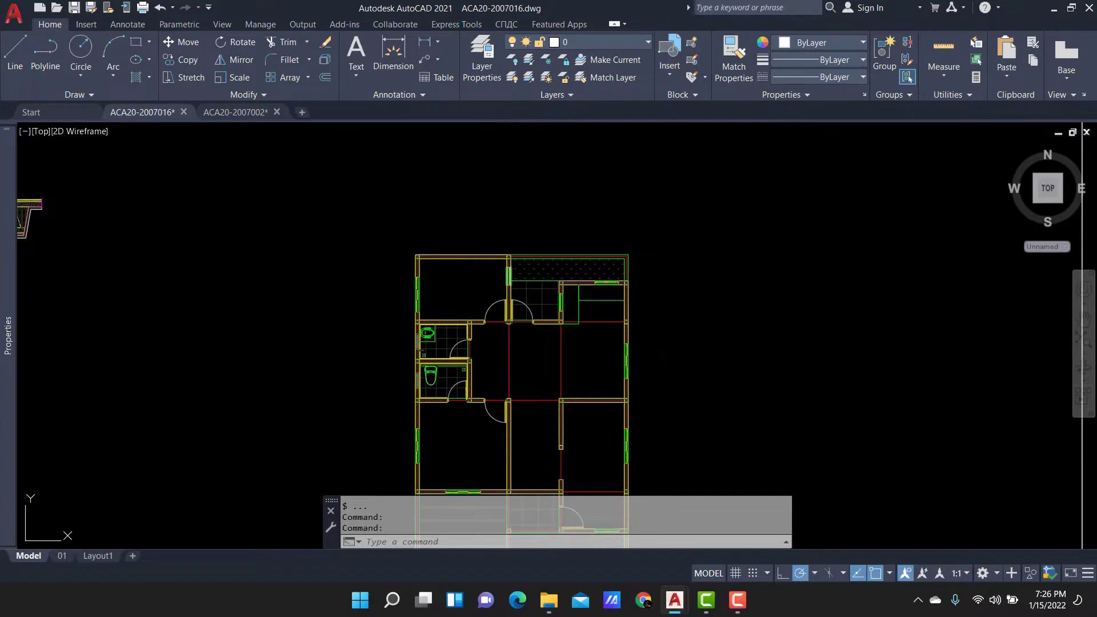
{"action": "type", "text": "RE"}
{"action": "key", "text": "Return"}
{"action": "scroll", "coordinate": [484, 340], "scroll_direction": "down", "scroll_amount": 2}
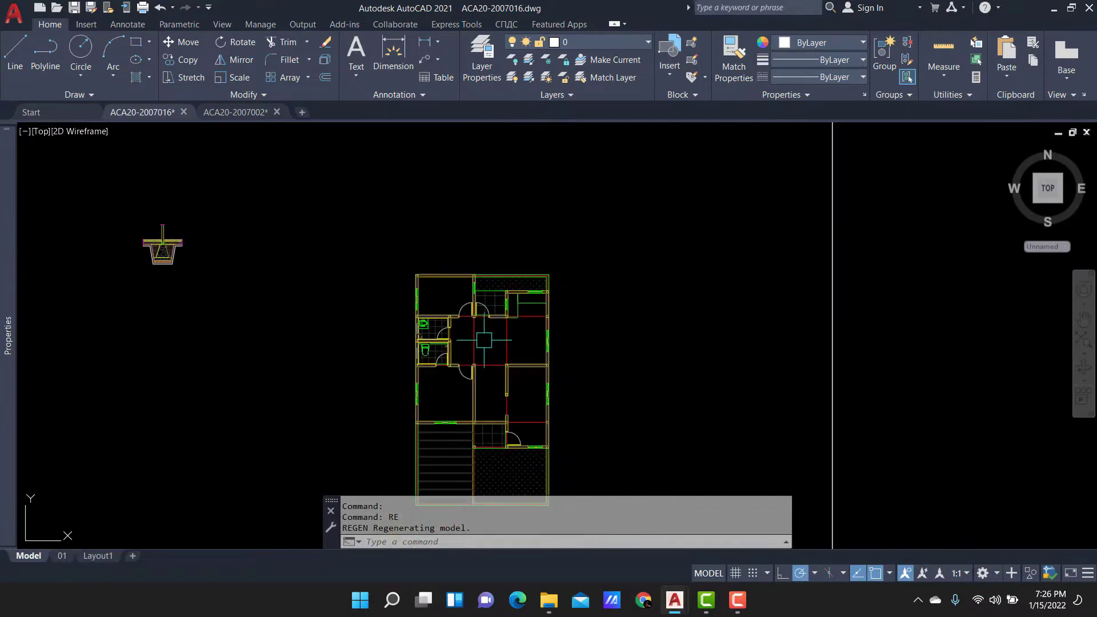
{"action": "left_click", "coordinate": [235, 112]}
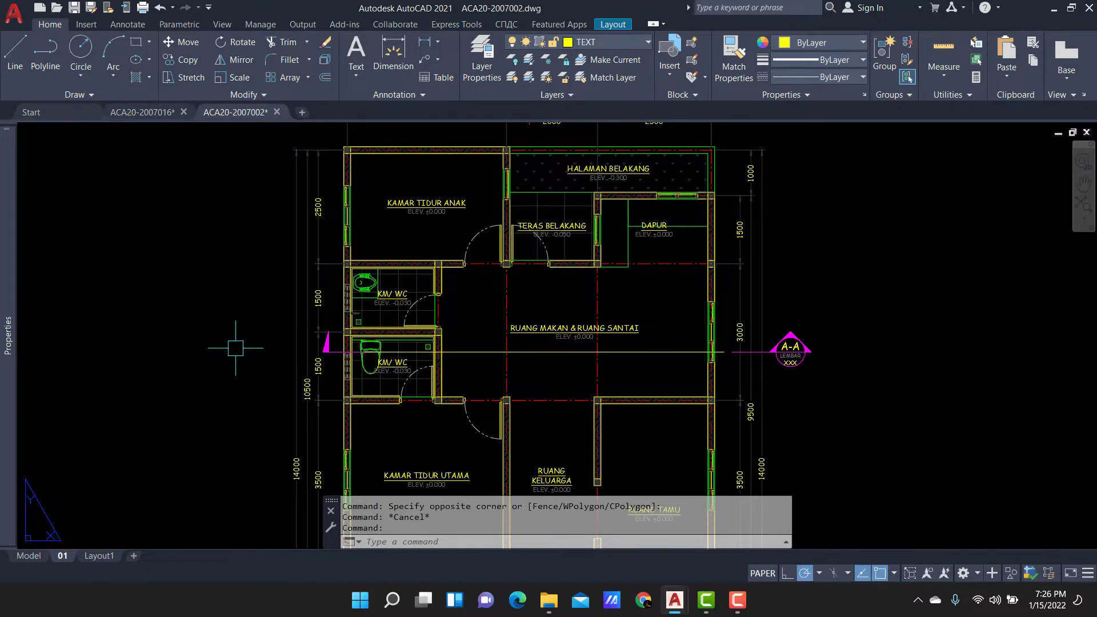
{"action": "left_click", "coordinate": [151, 112]}
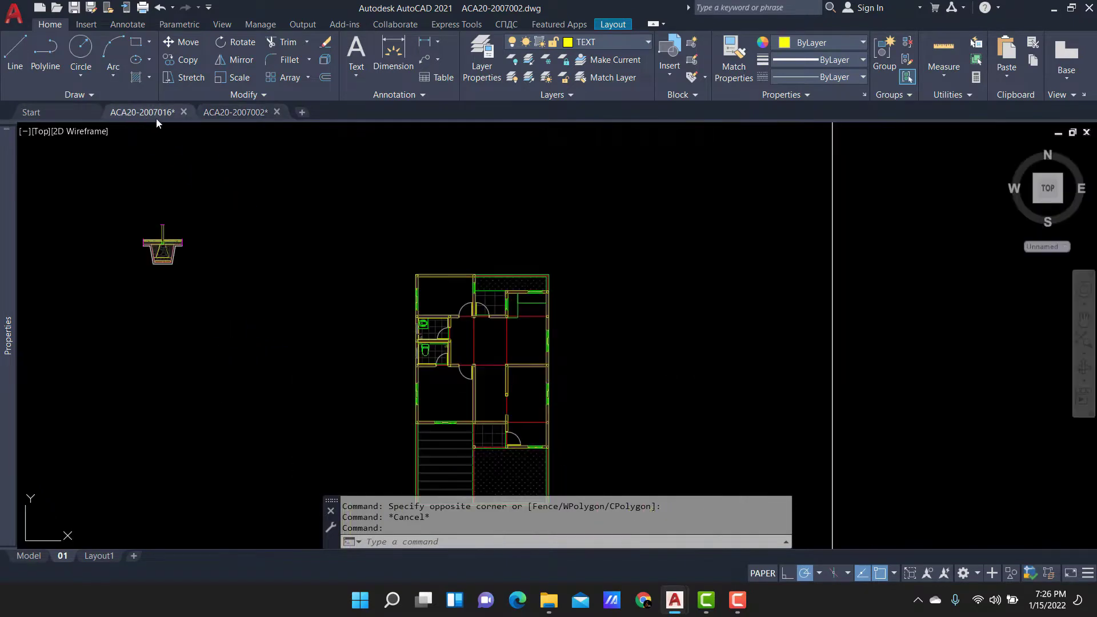
Place a horizontal XLINE through the lower bathroom along section A-A.
{"action": "type", "text": "X"}
{"action": "key", "text": "Return"}
{"action": "type", "text": "H"}
{"action": "key", "text": "Return"}
{"action": "scroll", "coordinate": [439, 343], "scroll_direction": "up", "scroll_amount": 4}
{"action": "scroll", "coordinate": [439, 343], "scroll_direction": "up", "scroll_amount": 4}
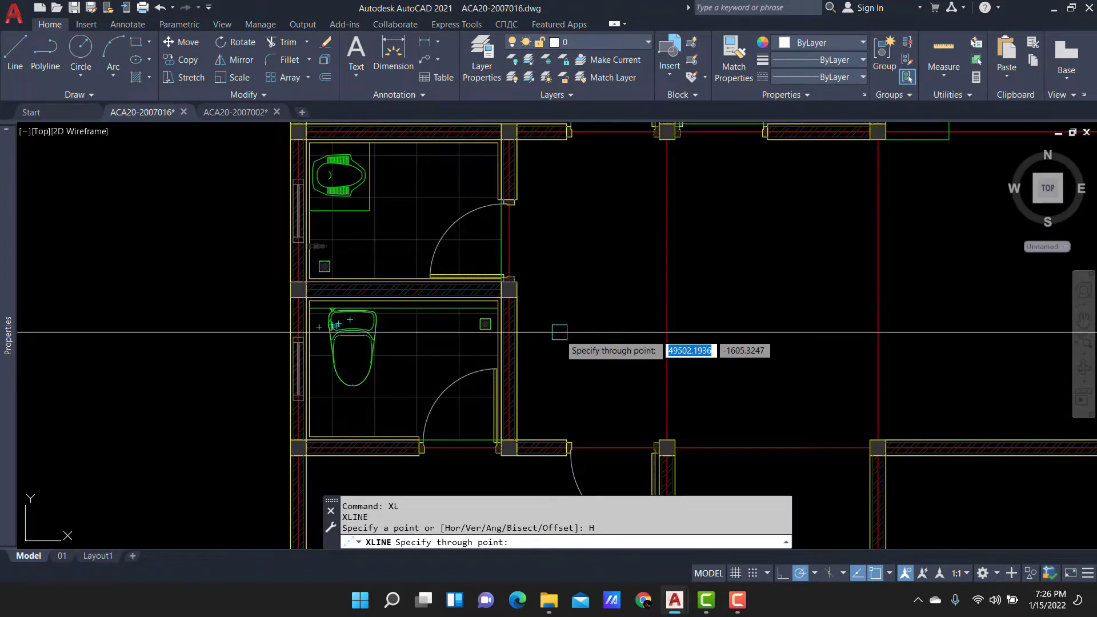
{"action": "scroll", "coordinate": [600, 281], "scroll_direction": "down", "scroll_amount": 4}
{"action": "key", "text": "Escape"}
{"action": "scroll", "coordinate": [514, 342], "scroll_direction": "down", "scroll_amount": 2}
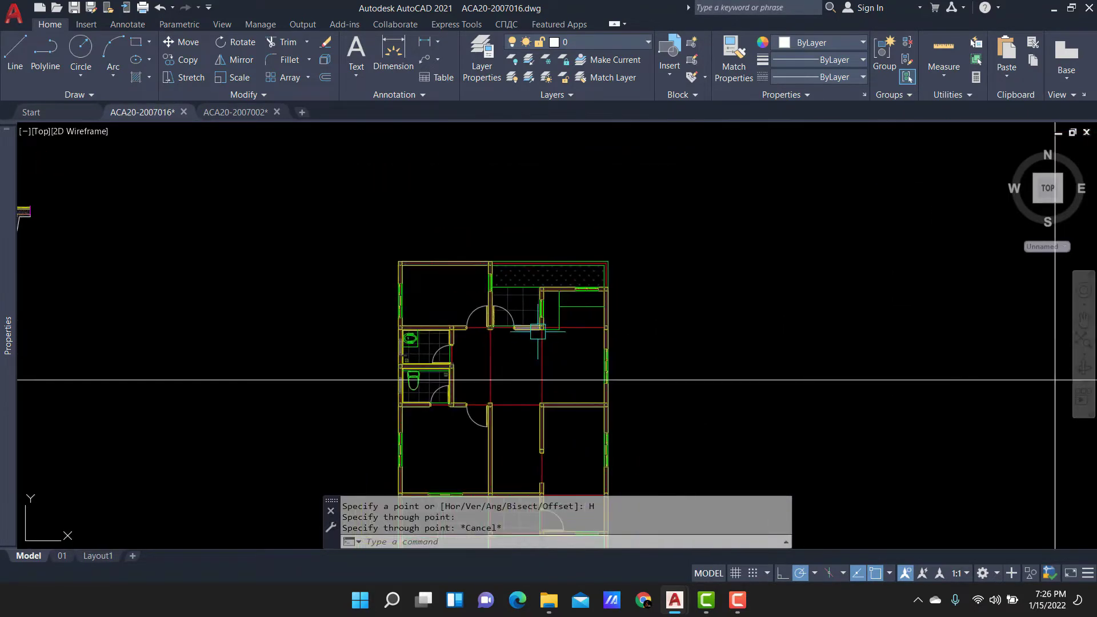
{"action": "scroll", "coordinate": [536, 377], "scroll_direction": "up", "scroll_amount": 2}
Make SECTION the current layer and start vertical construction lines (XL, Ver).
{"action": "left_click", "coordinate": [588, 44]}
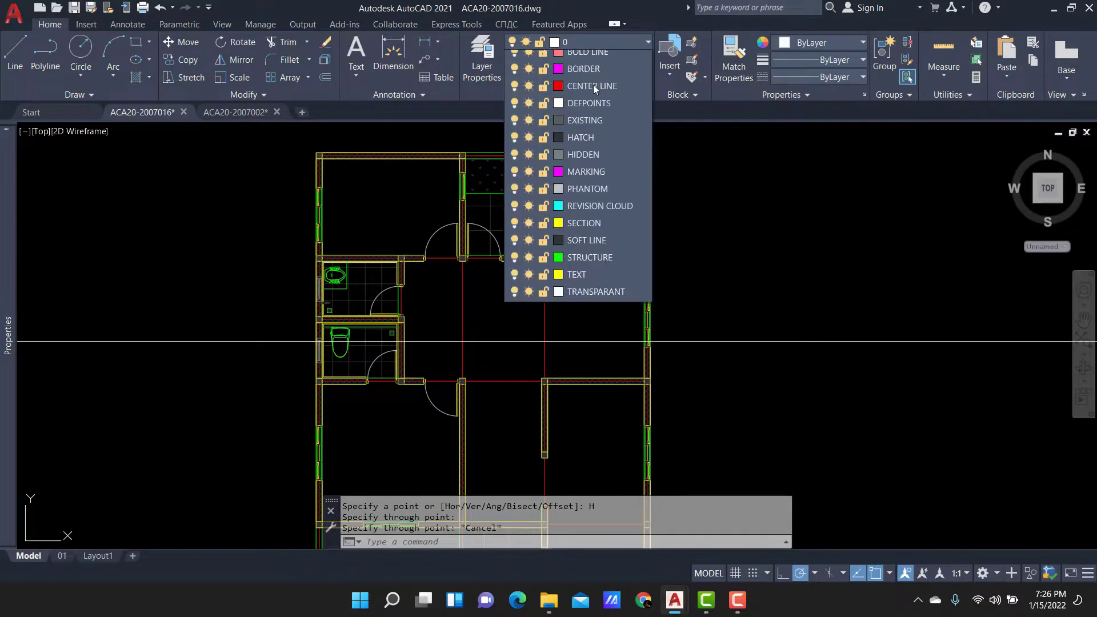
{"action": "left_click", "coordinate": [593, 254]}
{"action": "scroll", "coordinate": [332, 337], "scroll_direction": "up", "scroll_amount": 2}
{"action": "type", "text": "XL"}
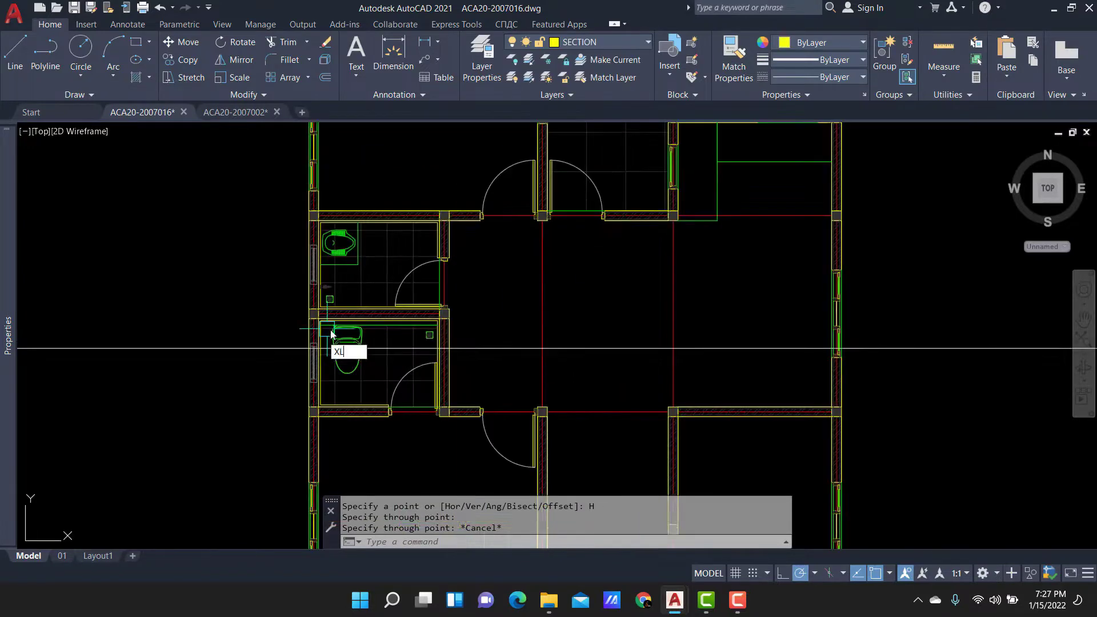
{"action": "key", "text": "Return"}
{"action": "scroll", "coordinate": [331, 337], "scroll_direction": "up", "scroll_amount": 3}
{"action": "type", "text": "V"}
{"action": "key", "text": "Return"}
Project vertical construction lines up through the plan's wall faces and column edges.
{"action": "scroll", "coordinate": [192, 246], "scroll_direction": "up", "scroll_amount": 3}
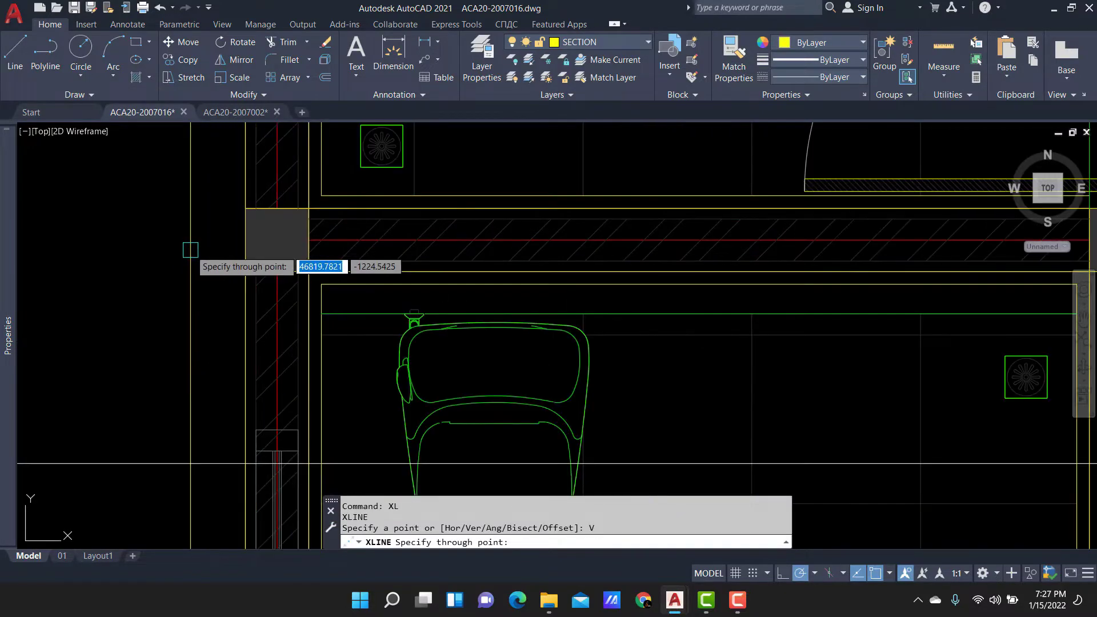
{"action": "scroll", "coordinate": [200, 240], "scroll_direction": "up", "scroll_amount": 2}
{"action": "left_click", "coordinate": [277, 263]}
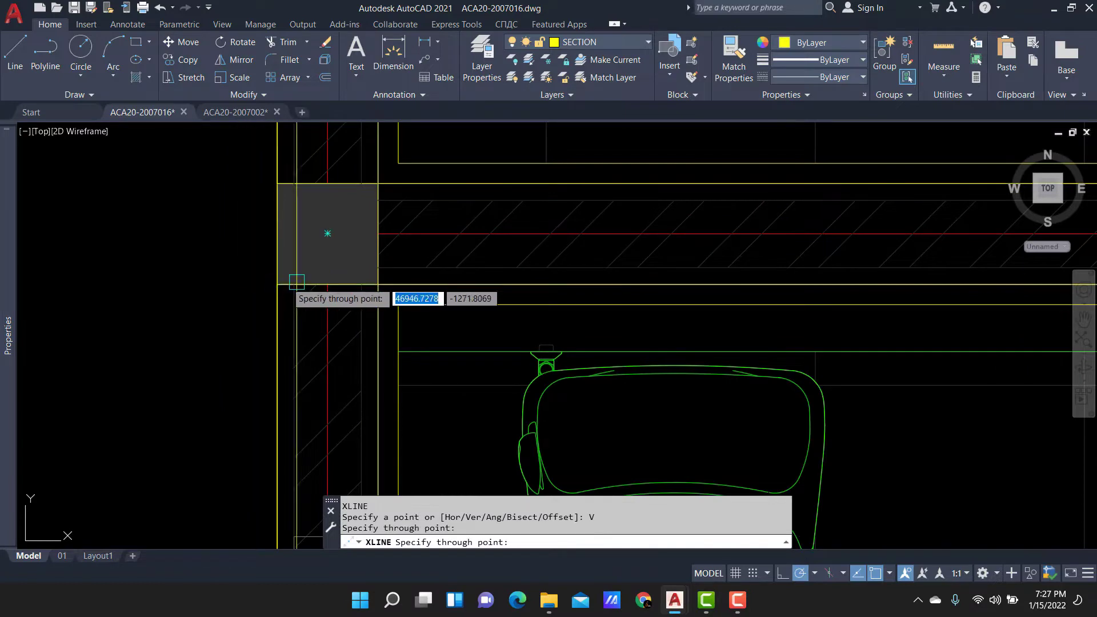
{"action": "scroll", "coordinate": [366, 225], "scroll_direction": "up", "scroll_amount": 4}
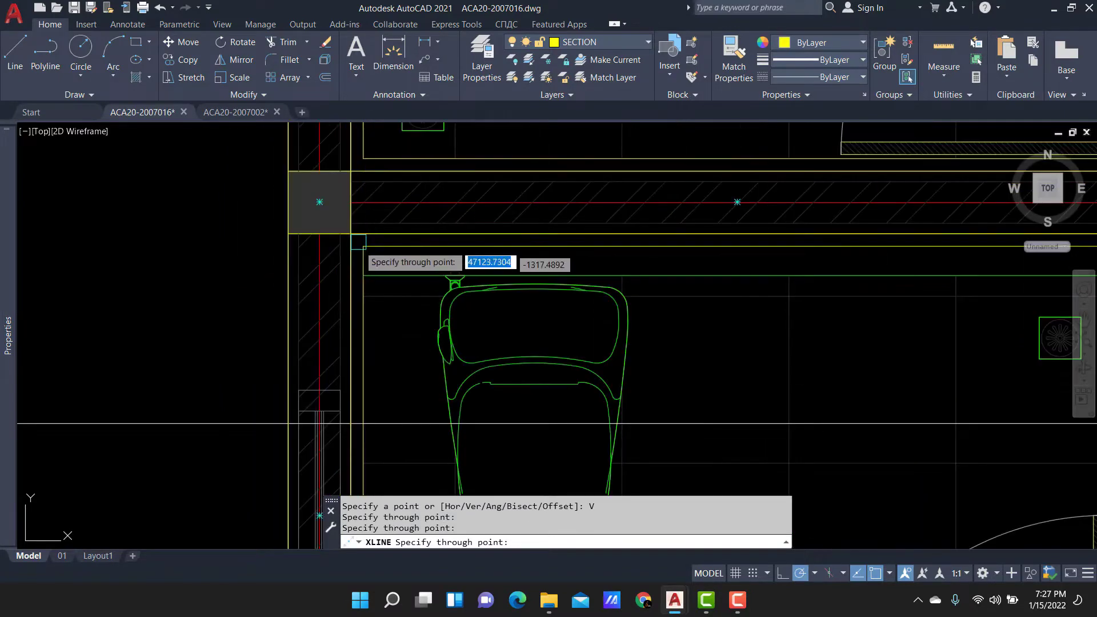
{"action": "scroll", "coordinate": [229, 240], "scroll_direction": "down", "scroll_amount": 4}
{"action": "scroll", "coordinate": [686, 269], "scroll_direction": "up", "scroll_amount": 4}
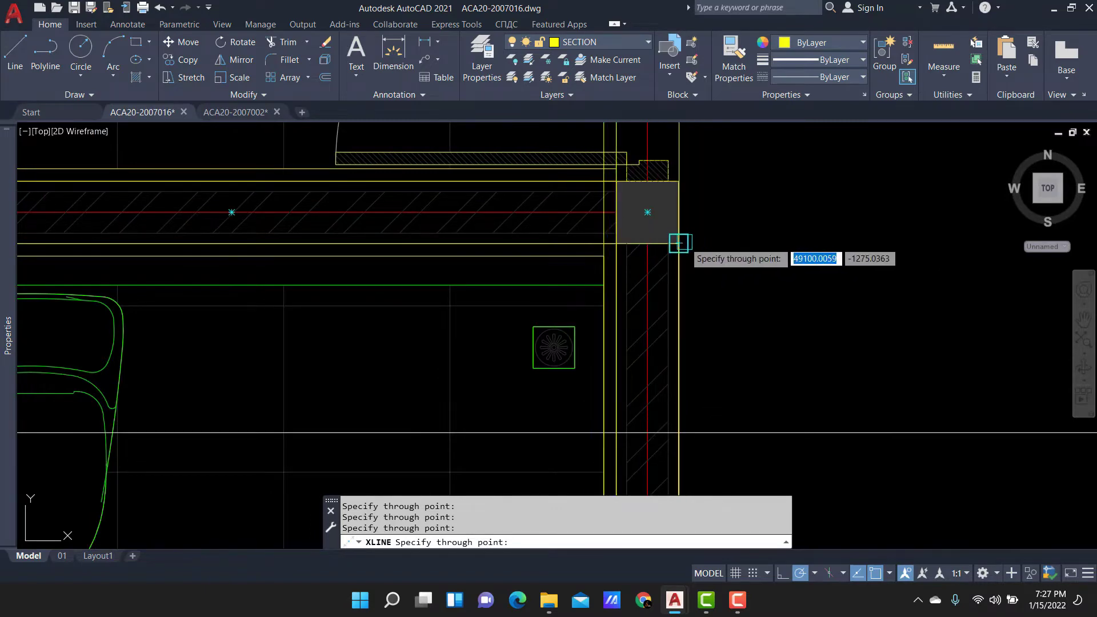
{"action": "scroll", "coordinate": [679, 238], "scroll_direction": "down", "scroll_amount": 5}
{"action": "middle_click_drag", "start_coordinate": [784, 289], "coordinate": [571, 265]}
{"action": "scroll", "coordinate": [571, 266], "scroll_direction": "up", "scroll_amount": 5}
{"action": "scroll", "coordinate": [482, 343], "scroll_direction": "up", "scroll_amount": 2}
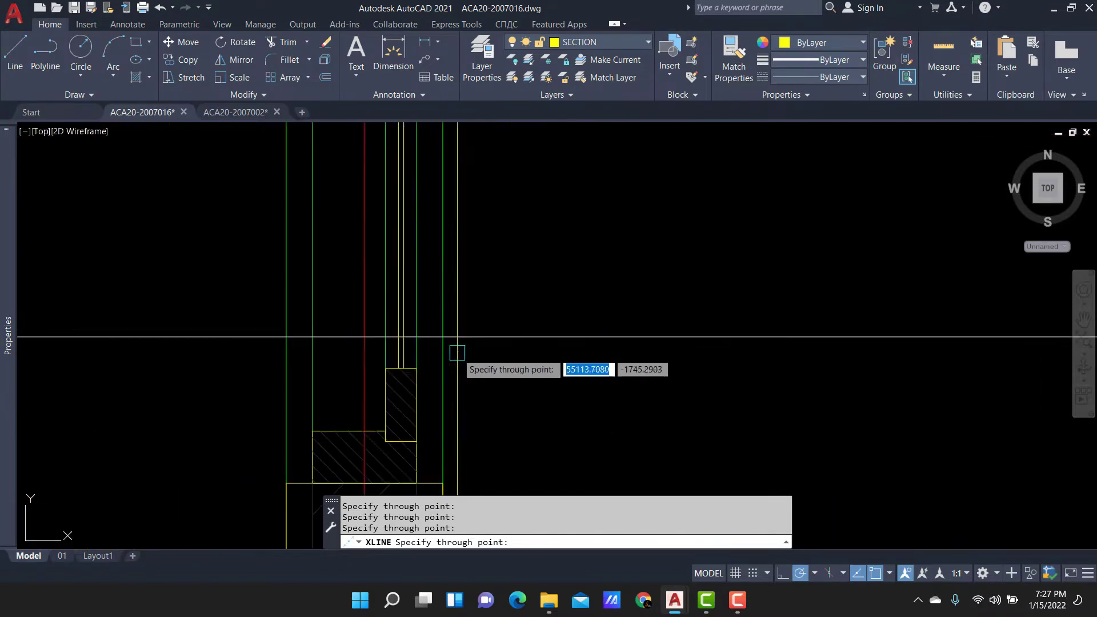
{"action": "scroll", "coordinate": [657, 306], "scroll_direction": "down", "scroll_amount": 2}
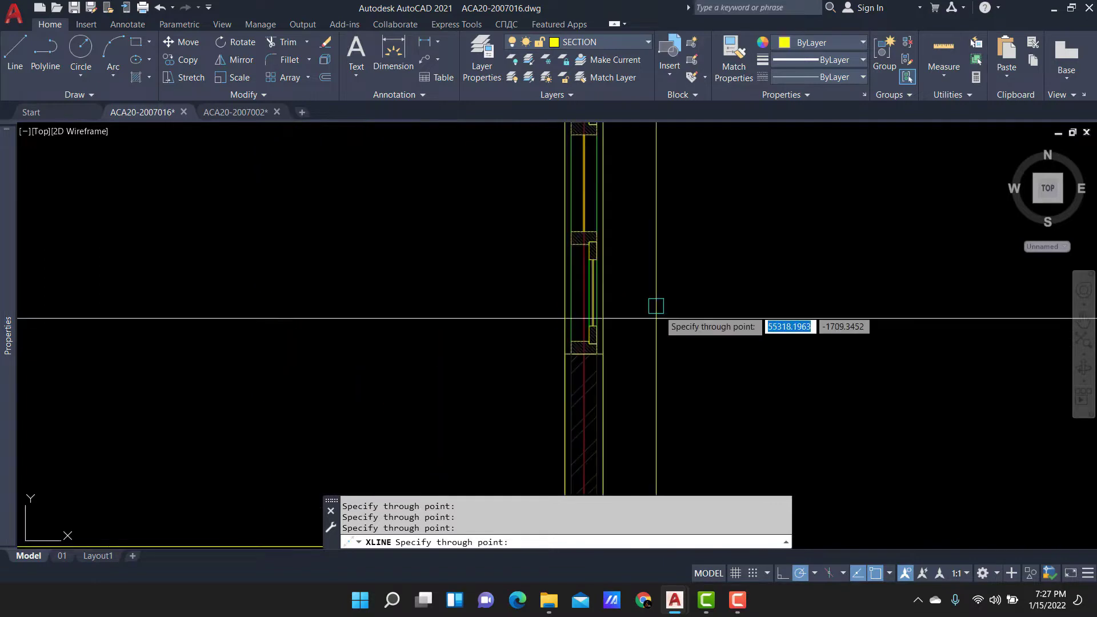
{"action": "scroll", "coordinate": [558, 338], "scroll_direction": "down", "scroll_amount": 2}
{"action": "scroll", "coordinate": [502, 268], "scroll_direction": "down", "scroll_amount": 2}
{"action": "key", "text": "Escape"}
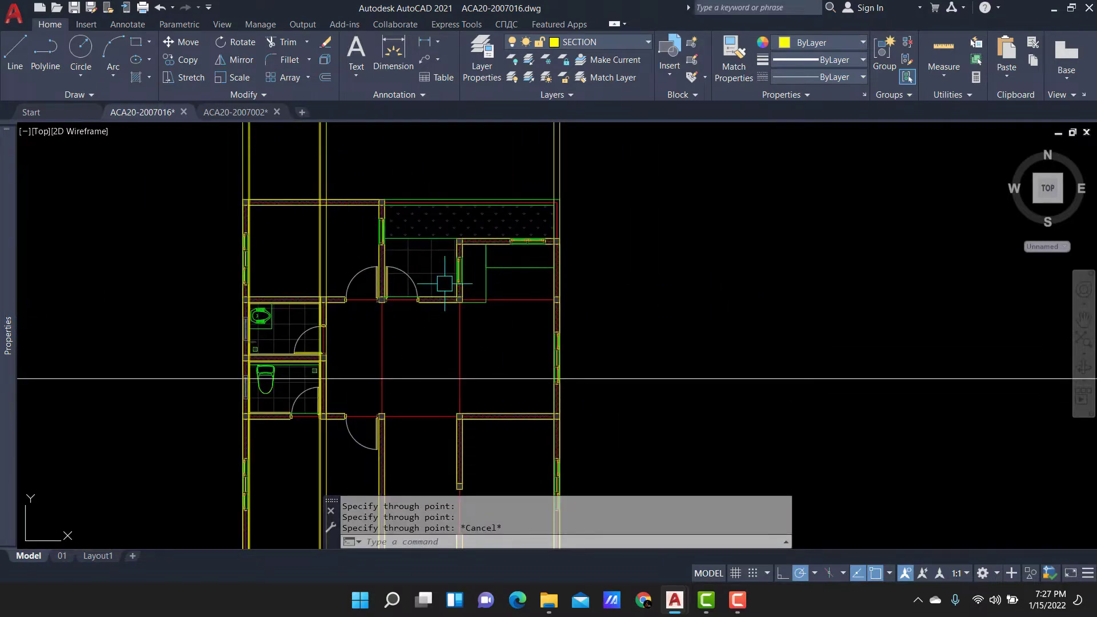
{"action": "scroll", "coordinate": [444, 283], "scroll_direction": "down", "scroll_amount": 2}
{"action": "scroll", "coordinate": [451, 251], "scroll_direction": "up", "scroll_amount": 2}
Start a horizontal construction line over the wall and truss area, then cancel it.
{"action": "mouse_move", "coordinate": [464, 337]}
{"action": "middle_mouse_down"}
{"action": "mouse_move", "coordinate": [462, 393]}
{"action": "mouse_move", "coordinate": [443, 257]}
{"action": "middle_mouse_up"}
{"action": "scroll", "coordinate": [443, 247], "scroll_direction": "up", "scroll_amount": 4}
{"action": "type", "text": "X"}
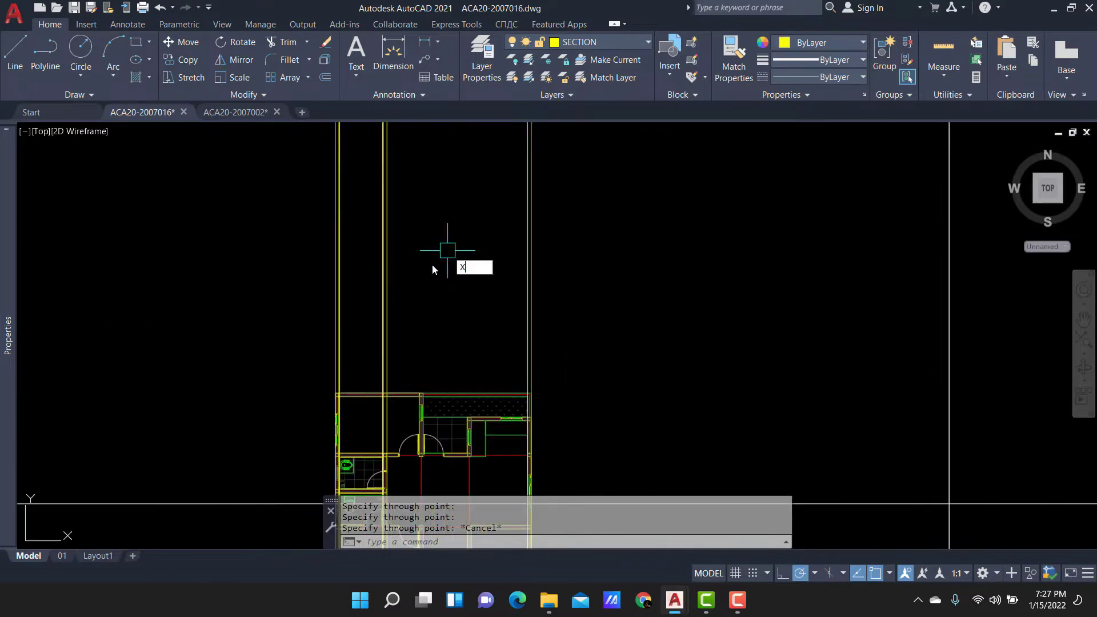
{"action": "type", "text": "l"}
{"action": "key", "text": "Return"}
{"action": "type", "text": "h"}
{"action": "key", "text": "Return"}
{"action": "type", "text": "1"}
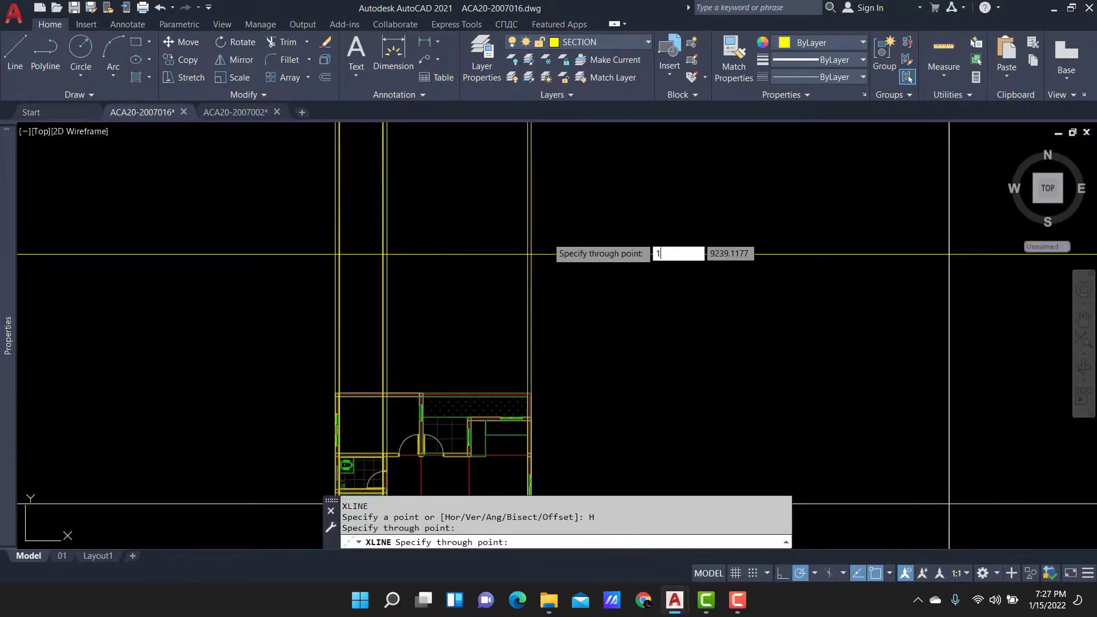
{"action": "key", "text": "Escape"}
Check where section mark A-A cuts the plan in ACA20-2007002, then return to ACA20-2007016.
{"action": "middle_click_drag", "start_coordinate": [351, 200], "coordinate": [472, 225]}
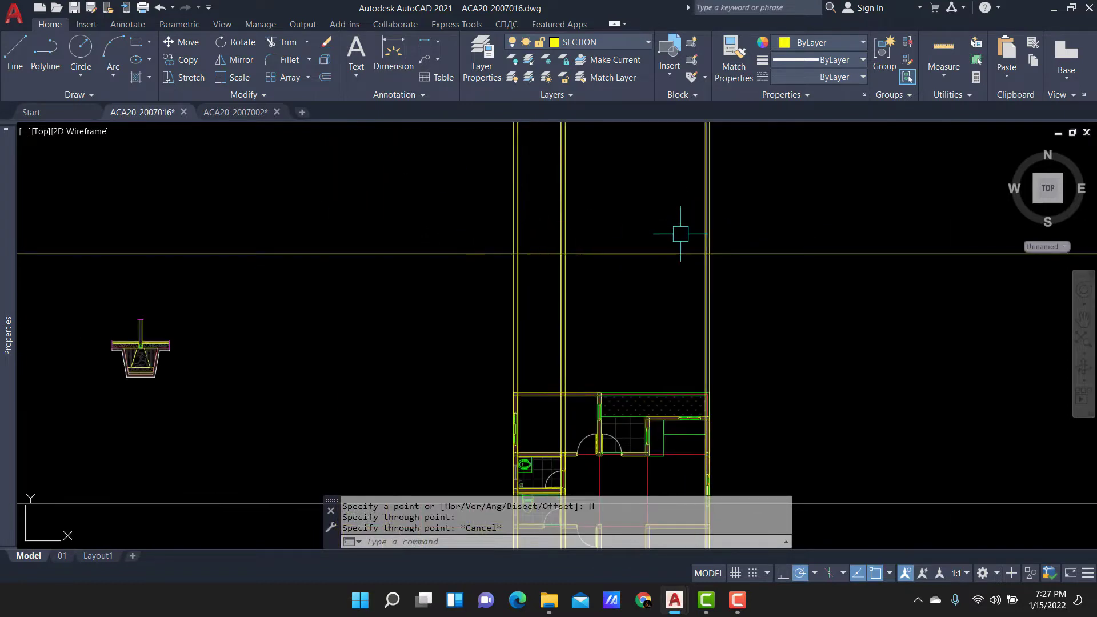
{"action": "middle_click_drag", "start_coordinate": [638, 246], "coordinate": [561, 277]}
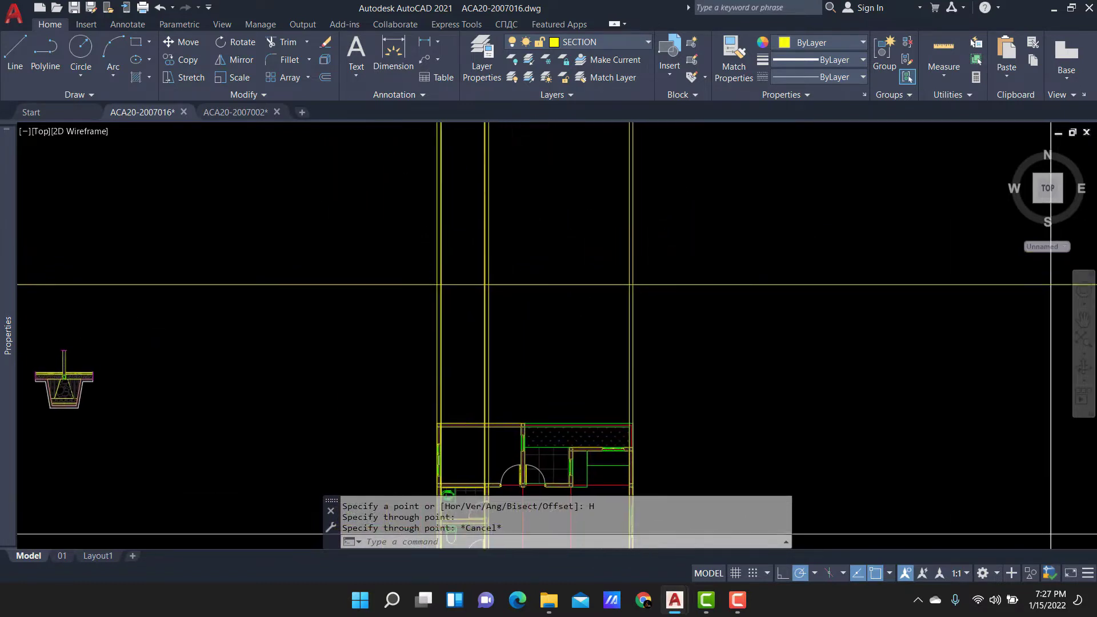
{"action": "left_click", "coordinate": [486, 332]}
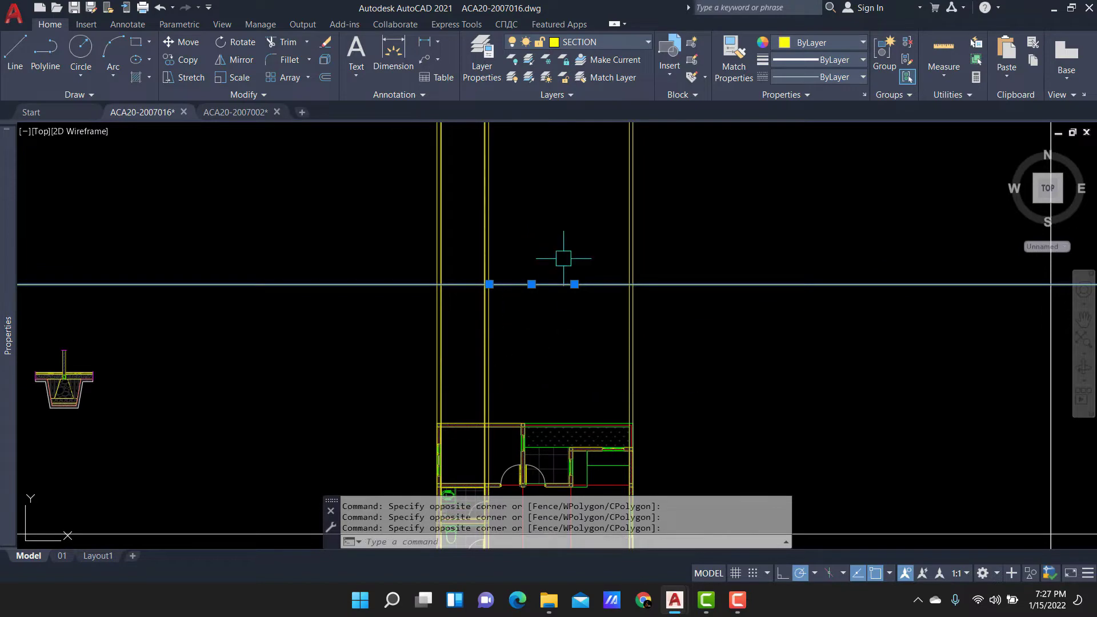
{"action": "left_click", "coordinate": [246, 113]}
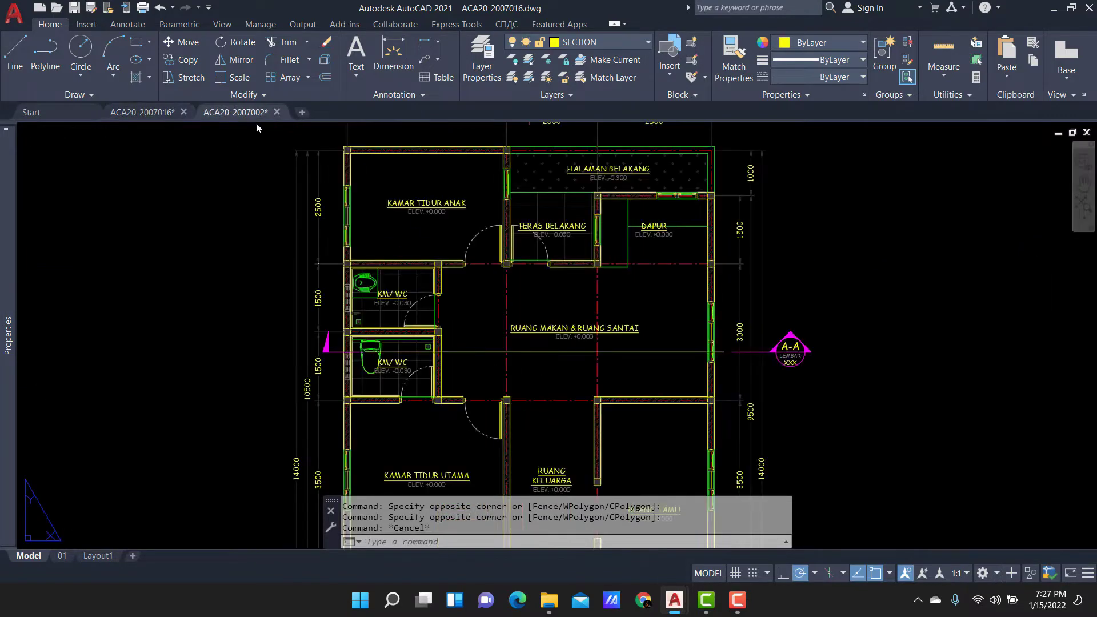
{"action": "scroll", "coordinate": [610, 364], "scroll_direction": "up", "scroll_amount": 5}
{"action": "scroll", "coordinate": [395, 282], "scroll_direction": "down", "scroll_amount": 2}
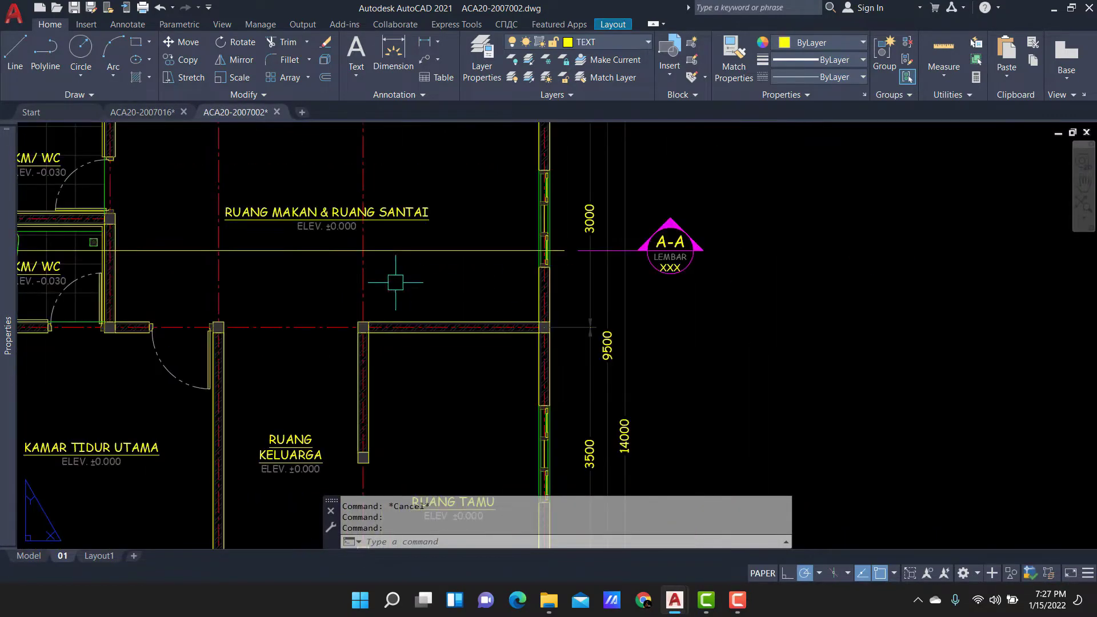
{"action": "left_click", "coordinate": [156, 115]}
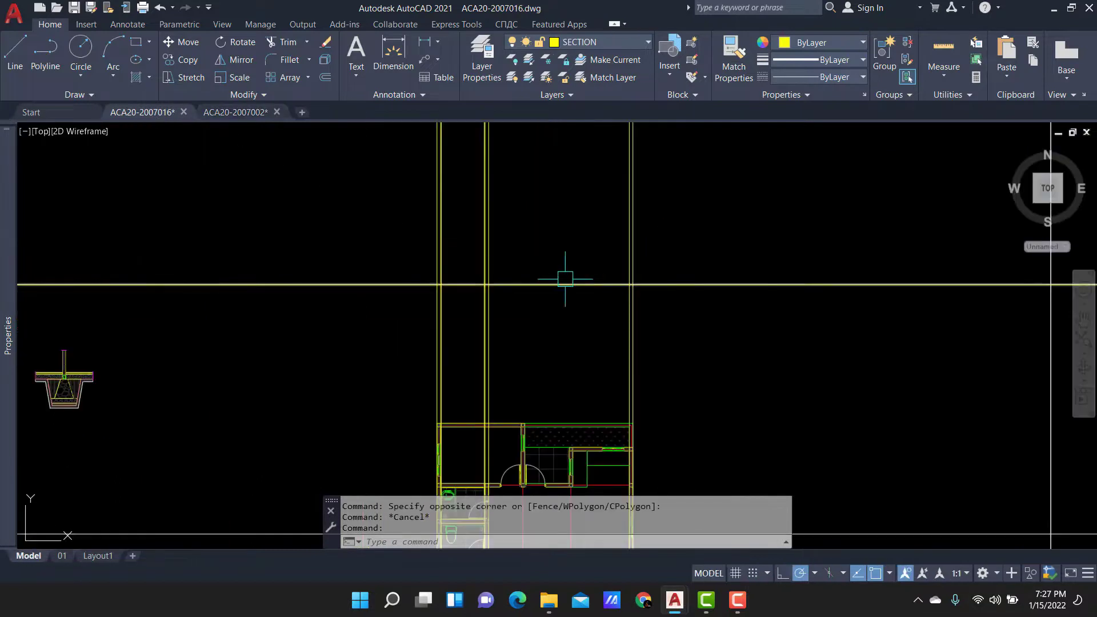
{"action": "type", "text": "O"}
Offset the horizontal line 30 units below it.
{"action": "key", "text": "Return"}
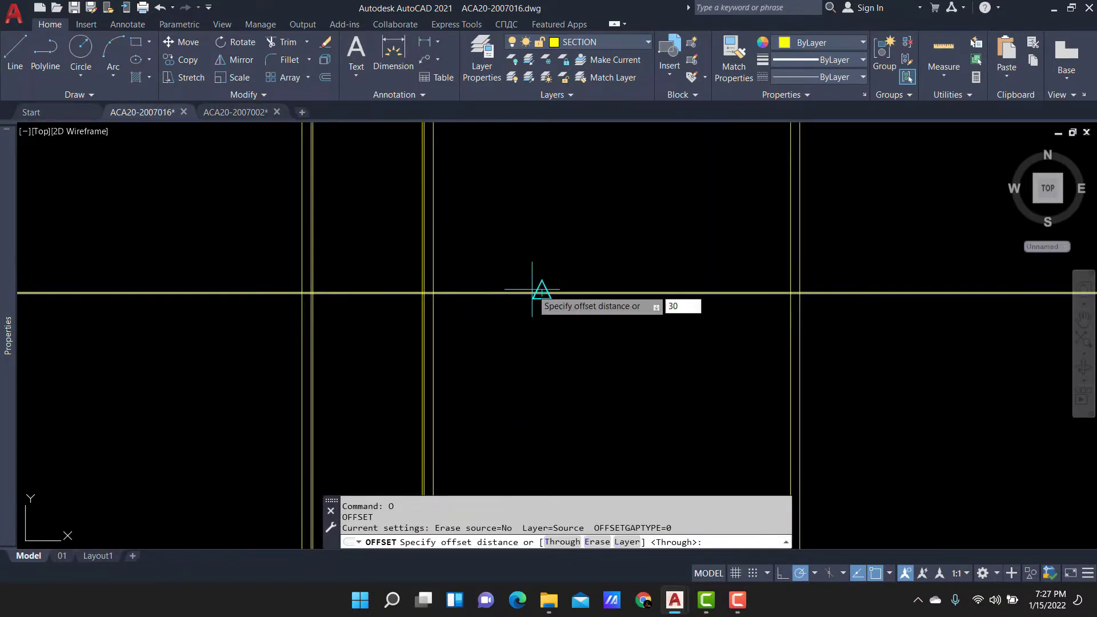
{"action": "left_click", "coordinate": [532, 290]}
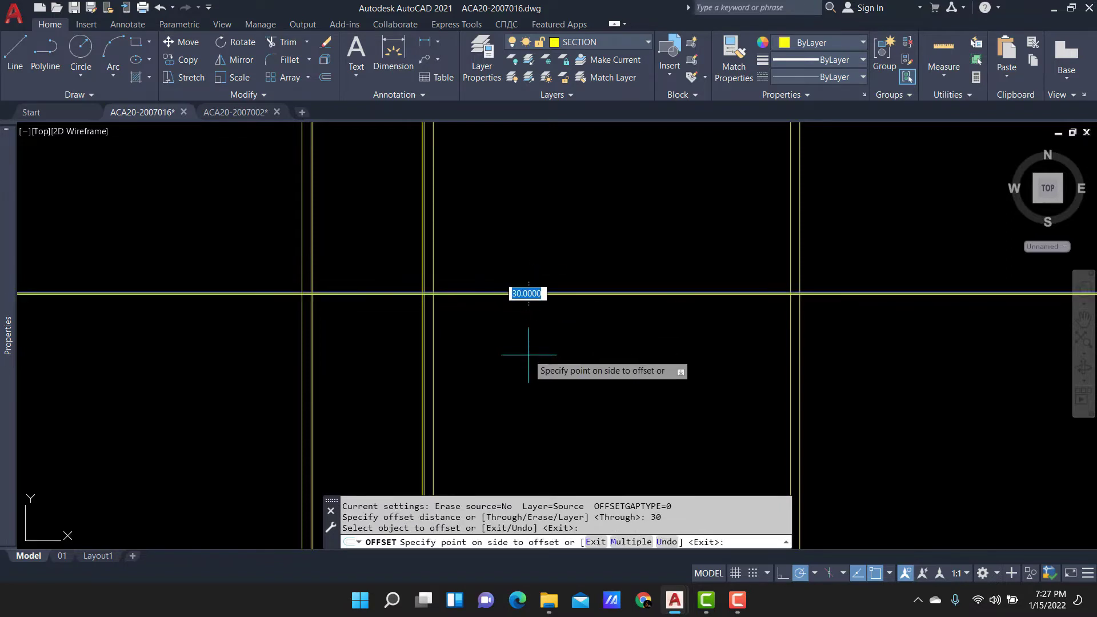
{"action": "left_click", "coordinate": [519, 359]}
{"action": "key", "text": "Escape"}
Select both horizontal lines to review them, then clear the selection.
{"action": "scroll", "coordinate": [523, 297], "scroll_direction": "up", "scroll_amount": 2}
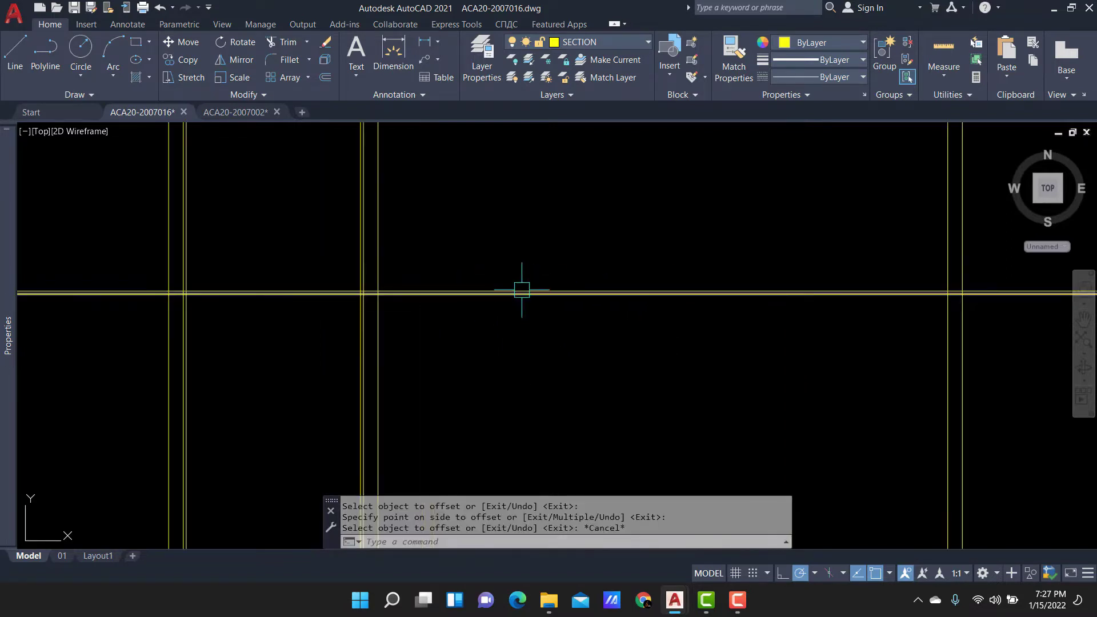
{"action": "middle_click_drag", "start_coordinate": [565, 243], "coordinate": [541, 234]}
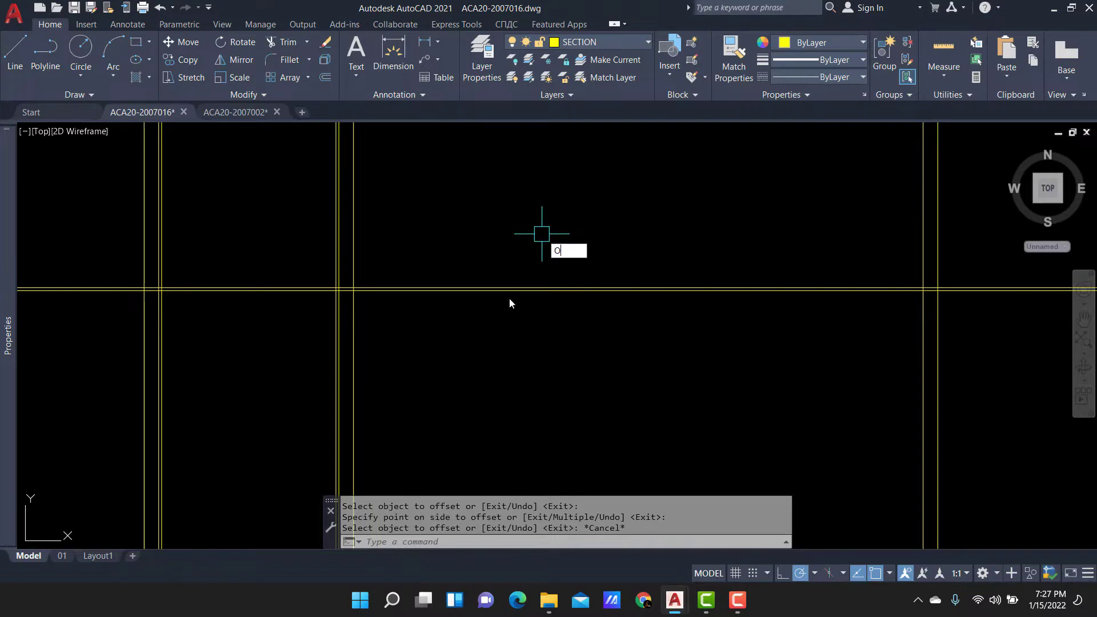
{"action": "key", "text": "Escape"}
{"action": "scroll", "coordinate": [542, 233], "scroll_direction": "up", "scroll_amount": 2}
{"action": "left_click_drag", "start_coordinate": [497, 238], "coordinate": [460, 226]}
{"action": "left_click_drag", "start_coordinate": [629, 252], "coordinate": [440, 242]}
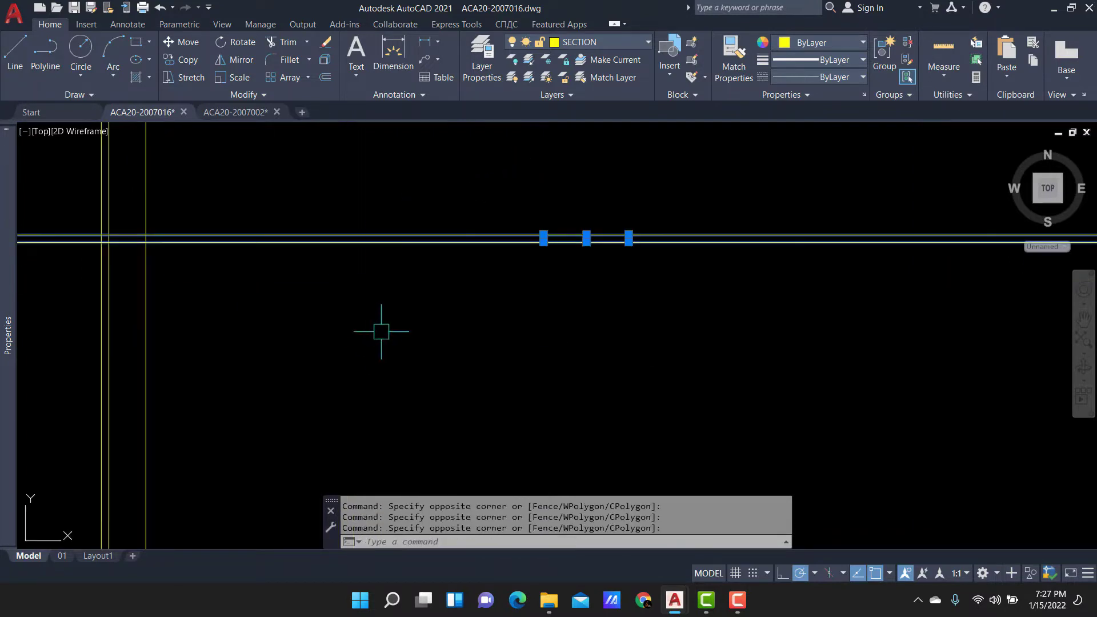
{"action": "key", "text": "Escape"}
{"action": "key", "text": "Escape"}
{"action": "scroll", "coordinate": [428, 274], "scroll_direction": "down", "scroll_amount": 2}
{"action": "middle_click_drag", "start_coordinate": [464, 215], "coordinate": [466, 266]}
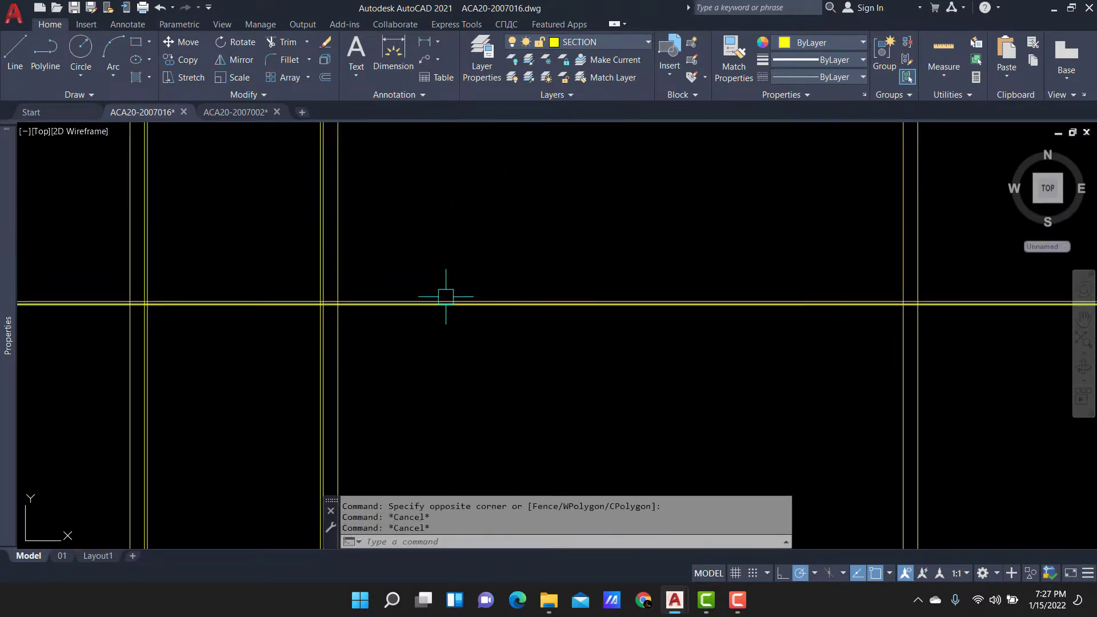
{"action": "type", "text": "O"}
Offset the horizontal line 50 units to add another parallel copy.
{"action": "key", "text": "Return"}
{"action": "type", "text": "50"}
{"action": "scroll", "coordinate": [445, 315], "scroll_direction": "up", "scroll_amount": 2}
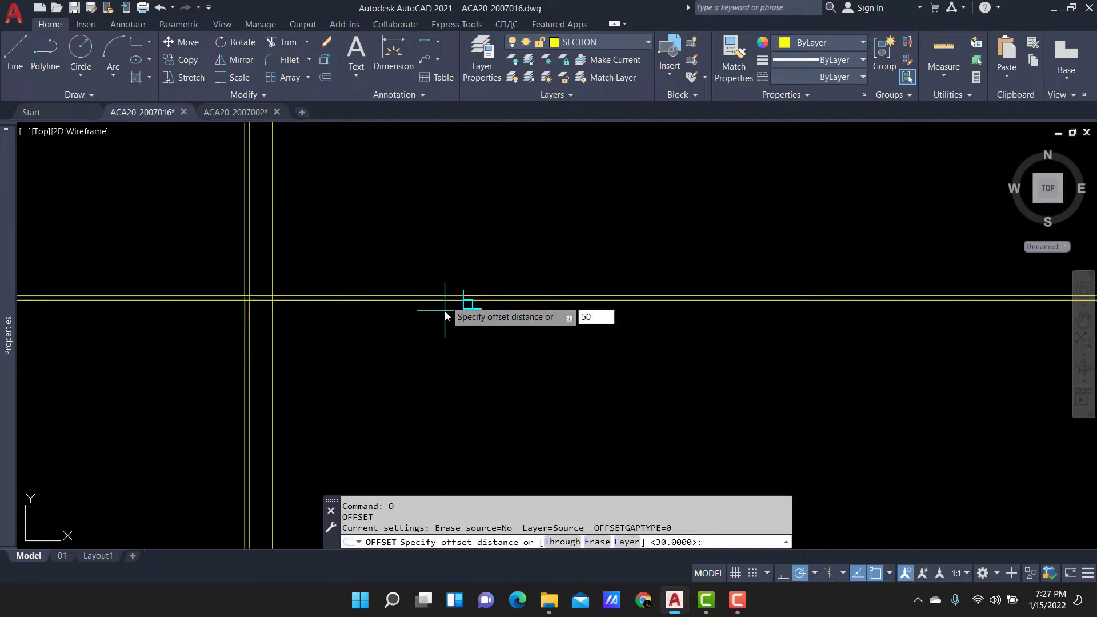
{"action": "scroll", "coordinate": [445, 315], "scroll_direction": "up", "scroll_amount": 2}
{"action": "key", "text": "Return"}
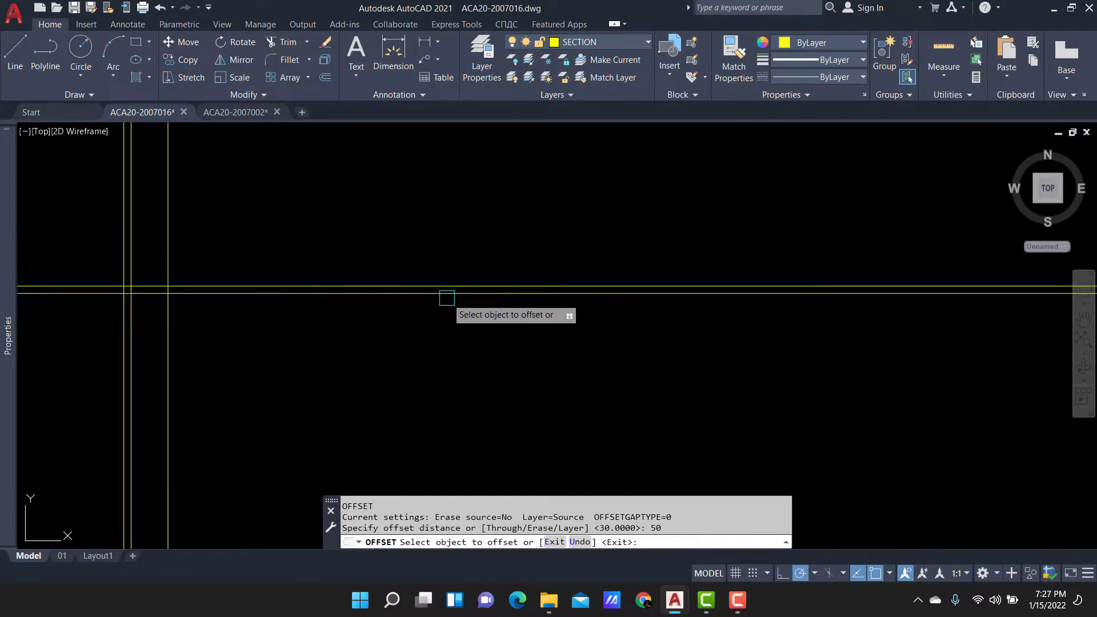
{"action": "left_click", "coordinate": [450, 298]}
{"action": "left_click", "coordinate": [448, 375]}
{"action": "scroll", "coordinate": [532, 196], "scroll_direction": "down", "scroll_amount": 3}
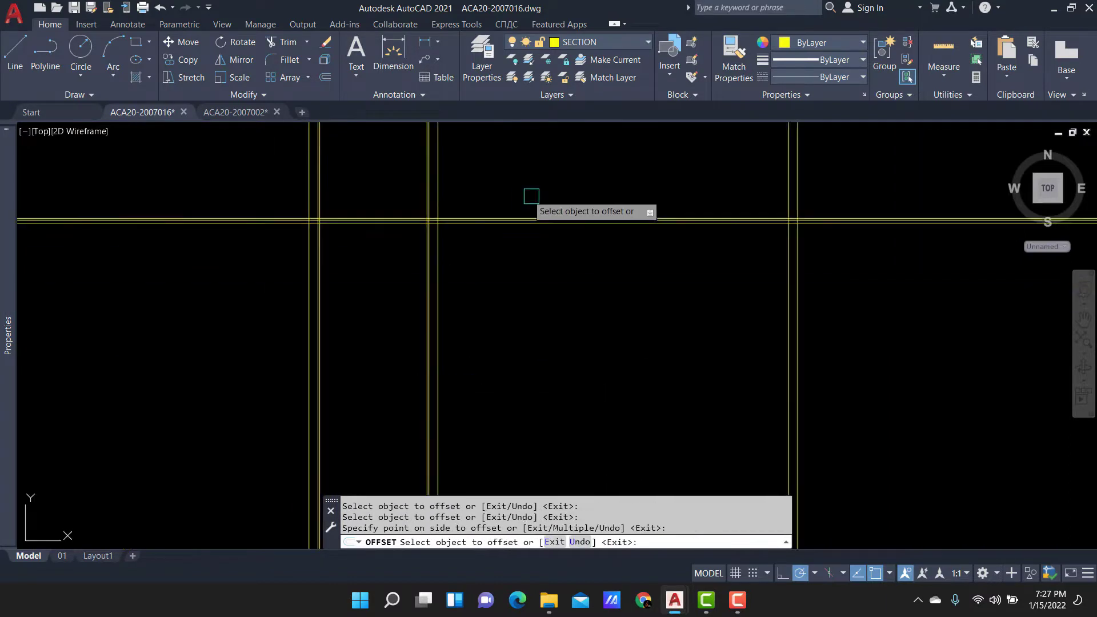
{"action": "key", "text": "Return"}
{"action": "type", "text": "tr"}
{"action": "key", "text": "Return"}
{"action": "scroll", "coordinate": [320, 217], "scroll_direction": "up", "scroll_amount": 2}
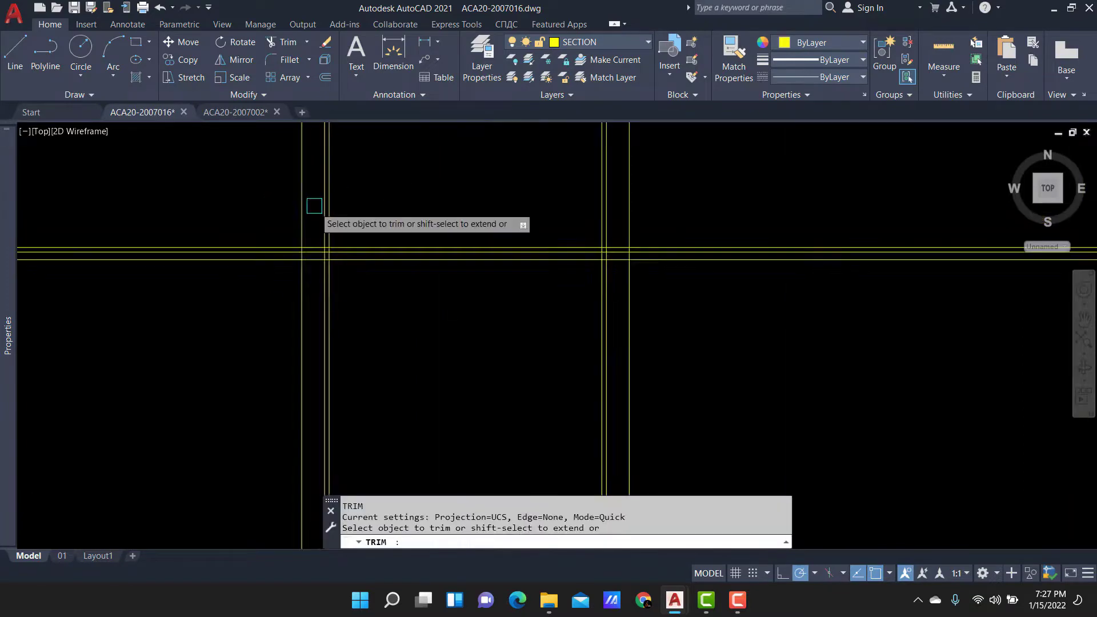
{"action": "type", "text": "t"}
{"action": "key", "text": "Return"}
{"action": "left_click", "coordinate": [373, 264]}
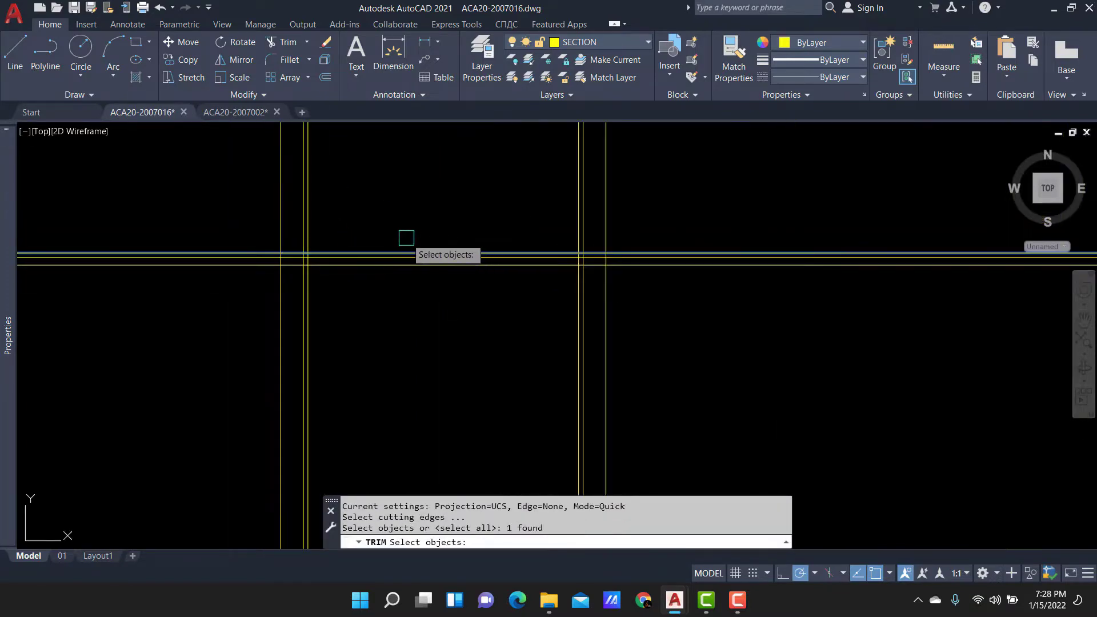
{"action": "scroll", "coordinate": [377, 277], "scroll_direction": "down", "scroll_amount": 1}
{"action": "scroll", "coordinate": [363, 274], "scroll_direction": "down", "scroll_amount": 1}
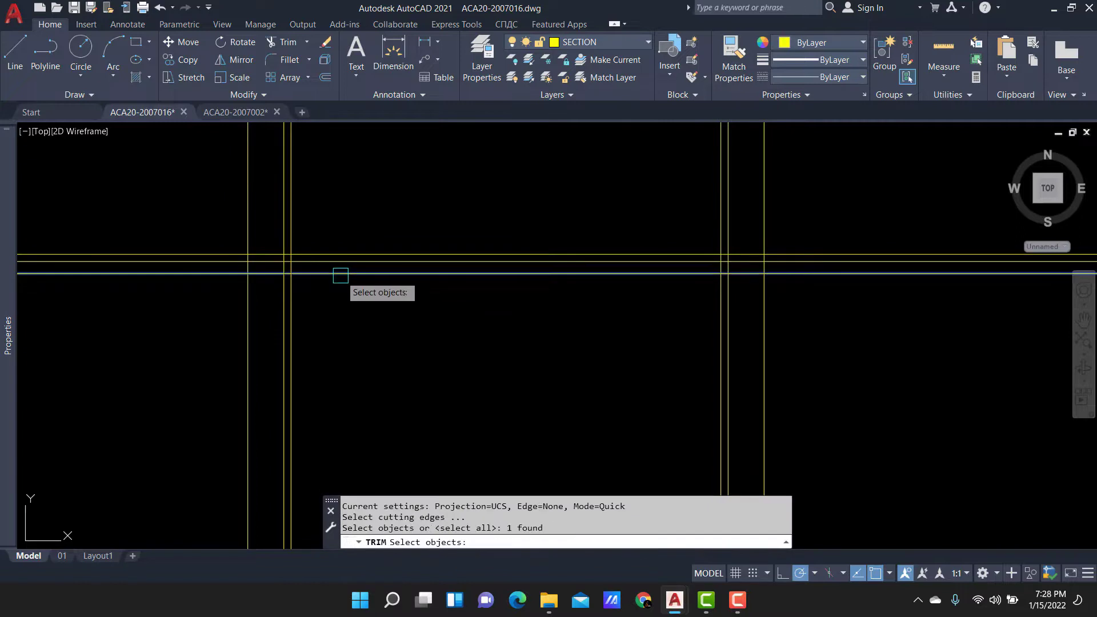
{"action": "key", "text": "Return"}
{"action": "scroll", "coordinate": [239, 302], "scroll_direction": "down", "scroll_amount": 1}
{"action": "left_click_drag", "start_coordinate": [257, 305], "coordinate": [628, 306]}
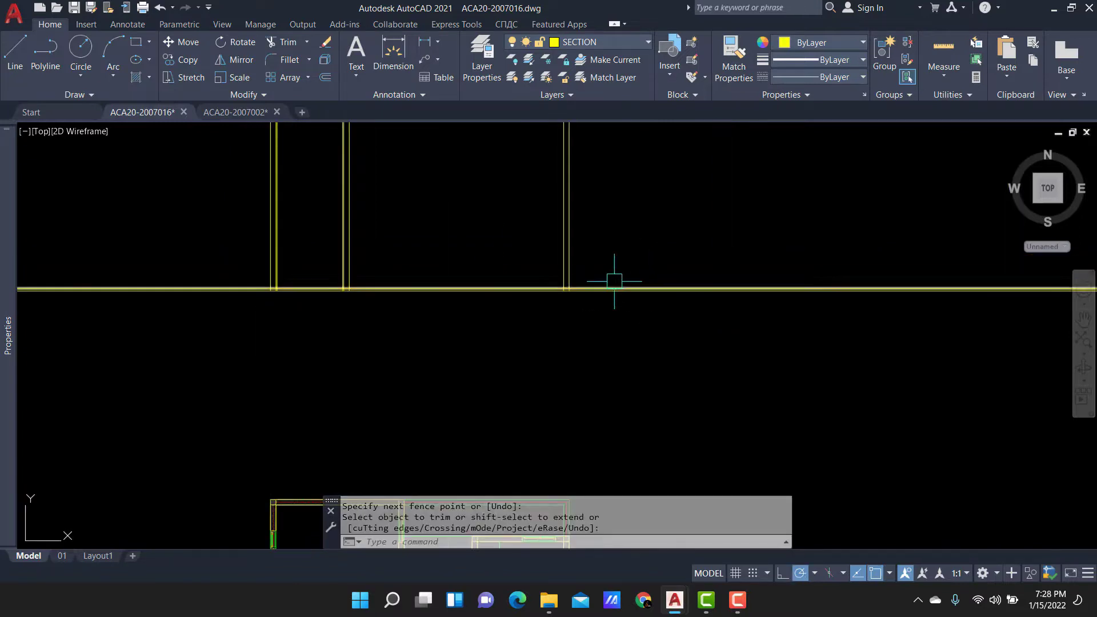
{"action": "key", "text": "Return"}
{"action": "key", "text": "Return"}
{"action": "mouse_move", "coordinate": [629, 268]}
{"action": "left_mouse_down"}
{"action": "mouse_move", "coordinate": [642, 349]}
{"action": "mouse_move", "coordinate": [137, 243]}
{"action": "mouse_move", "coordinate": [194, 311]}
{"action": "mouse_move", "coordinate": [312, 257]}
{"action": "left_mouse_up"}
{"action": "scroll", "coordinate": [312, 256], "scroll_direction": "up", "scroll_amount": 5}
{"action": "scroll", "coordinate": [154, 379], "scroll_direction": "up", "scroll_amount": 5}
{"action": "type", "text": "TR"}
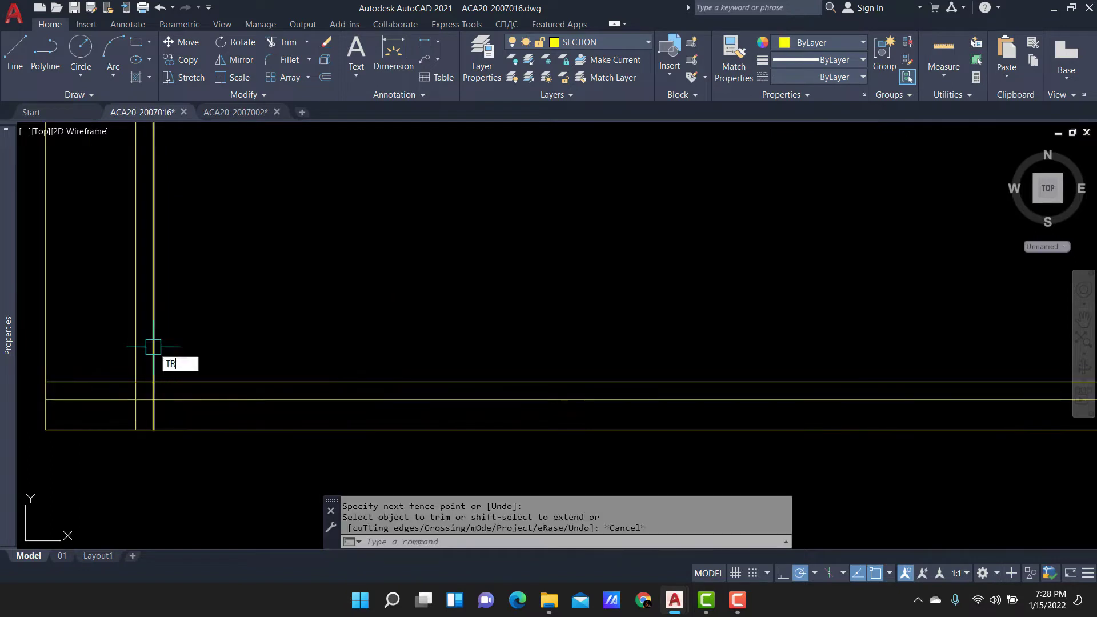
{"action": "key", "text": "Return"}
{"action": "left_click", "coordinate": [152, 354]}
{"action": "key", "text": "Return"}
{"action": "mouse_move", "coordinate": [80, 354]}
{"action": "left_mouse_down"}
{"action": "mouse_move", "coordinate": [88, 403]}
{"action": "mouse_move", "coordinate": [105, 400]}
{"action": "left_mouse_up"}
{"action": "scroll", "coordinate": [93, 372], "scroll_direction": "down", "scroll_amount": 2}
{"action": "scroll", "coordinate": [114, 377], "scroll_direction": "up", "scroll_amount": 2}
{"action": "key", "text": "ctrl+z"}
{"action": "scroll", "coordinate": [144, 400], "scroll_direction": "up", "scroll_amount": 4}
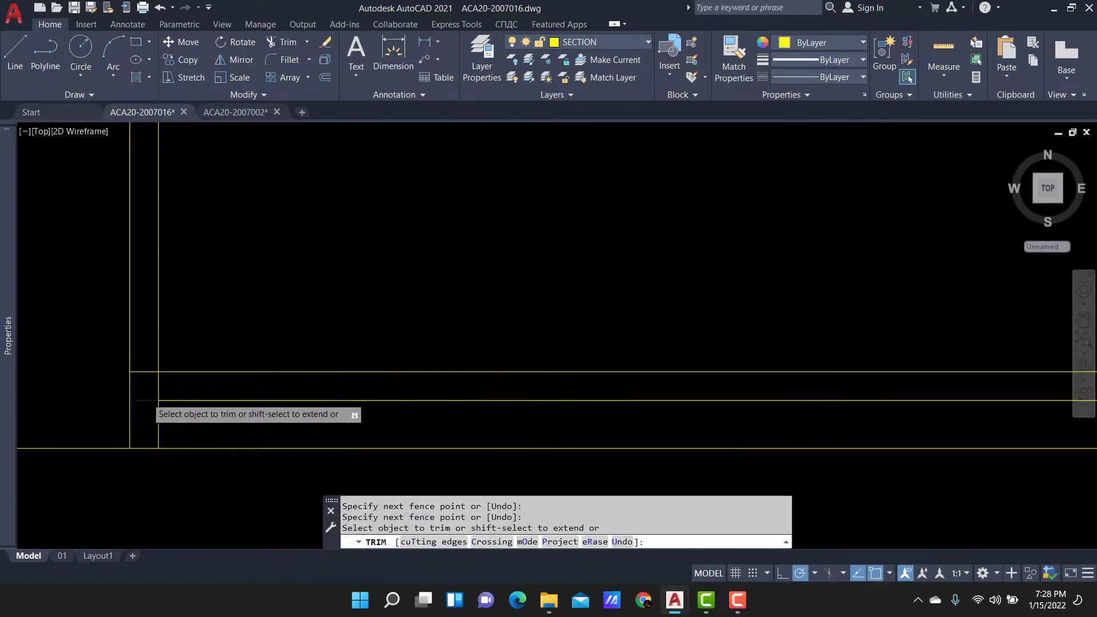
{"action": "left_click", "coordinate": [159, 424]}
{"action": "scroll", "coordinate": [168, 371], "scroll_direction": "down", "scroll_amount": 3}
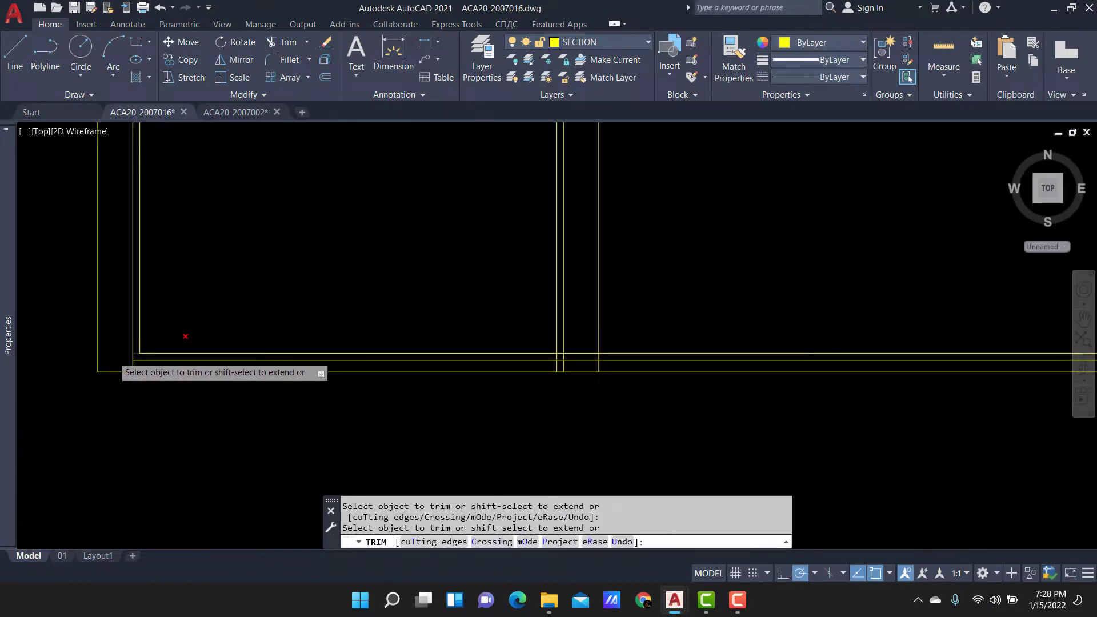
{"action": "scroll", "coordinate": [223, 367], "scroll_direction": "up", "scroll_amount": 1}
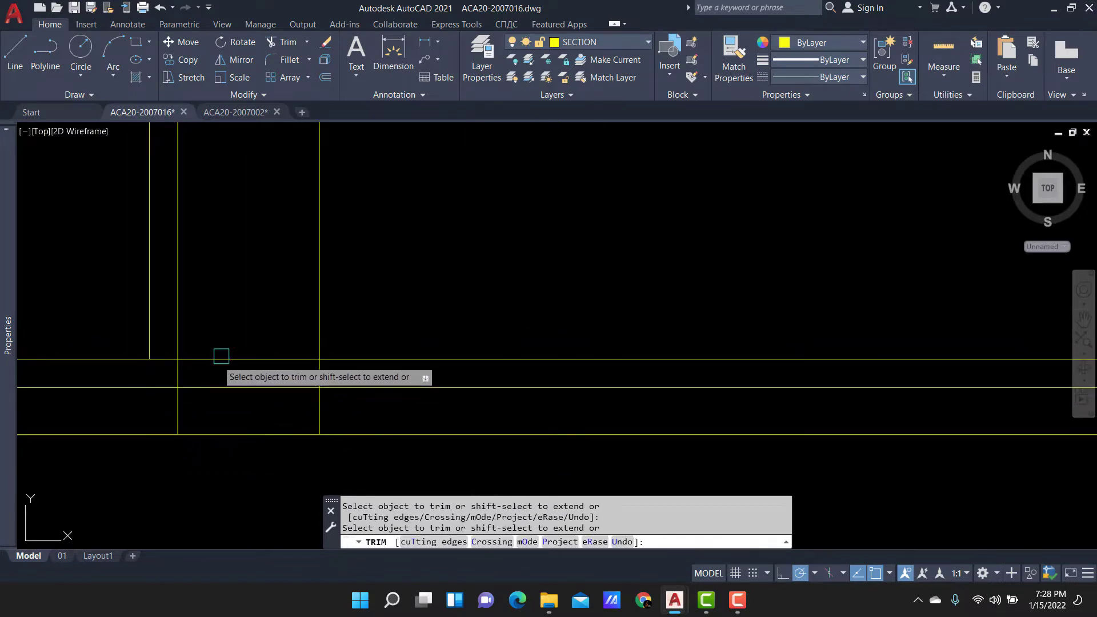
{"action": "left_click_drag", "start_coordinate": [221, 356], "coordinate": [235, 400]}
{"action": "mouse_move", "coordinate": [236, 400]}
{"action": "middle_mouse_down"}
{"action": "mouse_move", "coordinate": [257, 363]}
{"action": "mouse_move", "coordinate": [186, 350]}
{"action": "middle_mouse_up"}
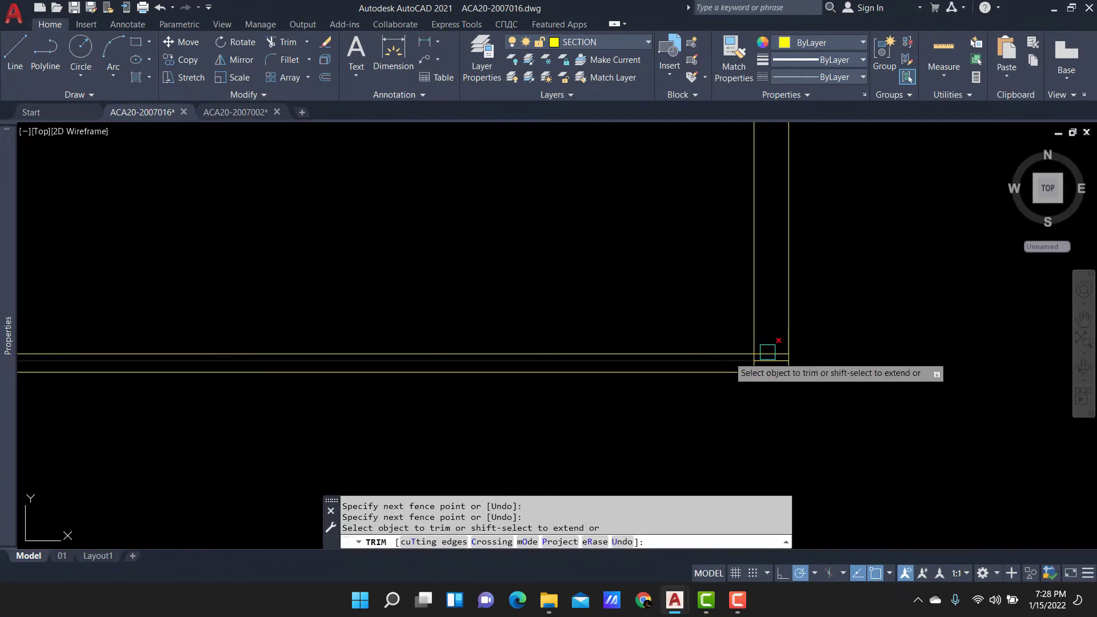
{"action": "left_click_drag", "start_coordinate": [678, 333], "coordinate": [683, 392]}
{"action": "key", "text": "Escape"}
{"action": "scroll", "coordinate": [703, 309], "scroll_direction": "down", "scroll_amount": 3}
{"action": "mouse_move", "coordinate": [703, 308]}
{"action": "middle_mouse_down"}
{"action": "mouse_move", "coordinate": [674, 355]}
{"action": "mouse_move", "coordinate": [635, 278]}
{"action": "middle_mouse_up"}
{"action": "scroll", "coordinate": [667, 303], "scroll_direction": "down", "scroll_amount": 2}
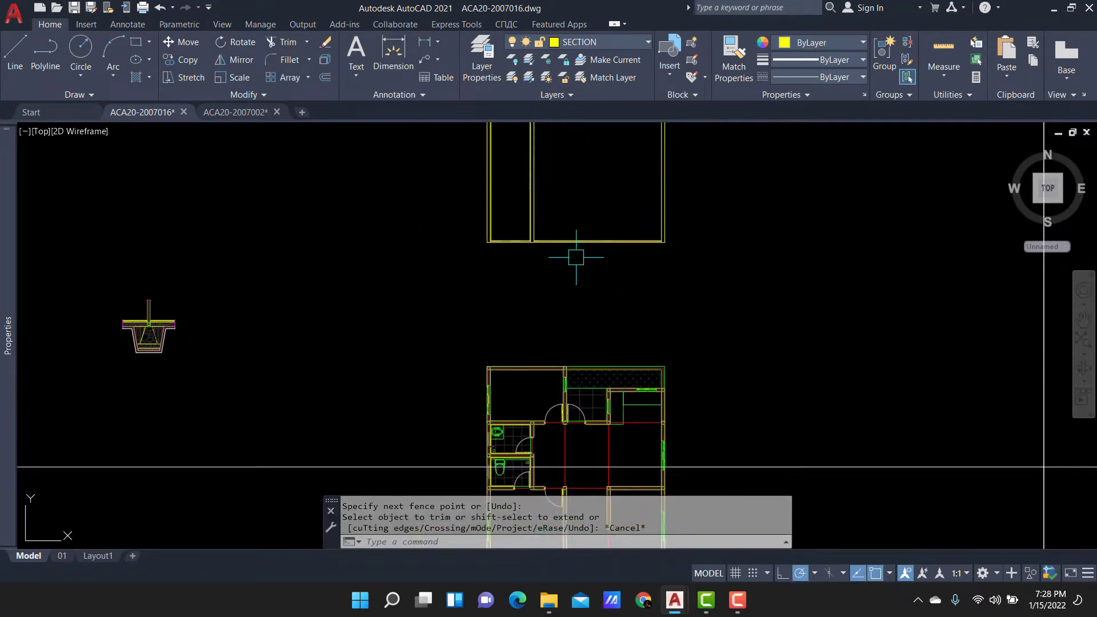
{"action": "middle_click_drag", "start_coordinate": [629, 225], "coordinate": [625, 293]}
{"action": "scroll", "coordinate": [513, 277], "scroll_direction": "up", "scroll_amount": 4}
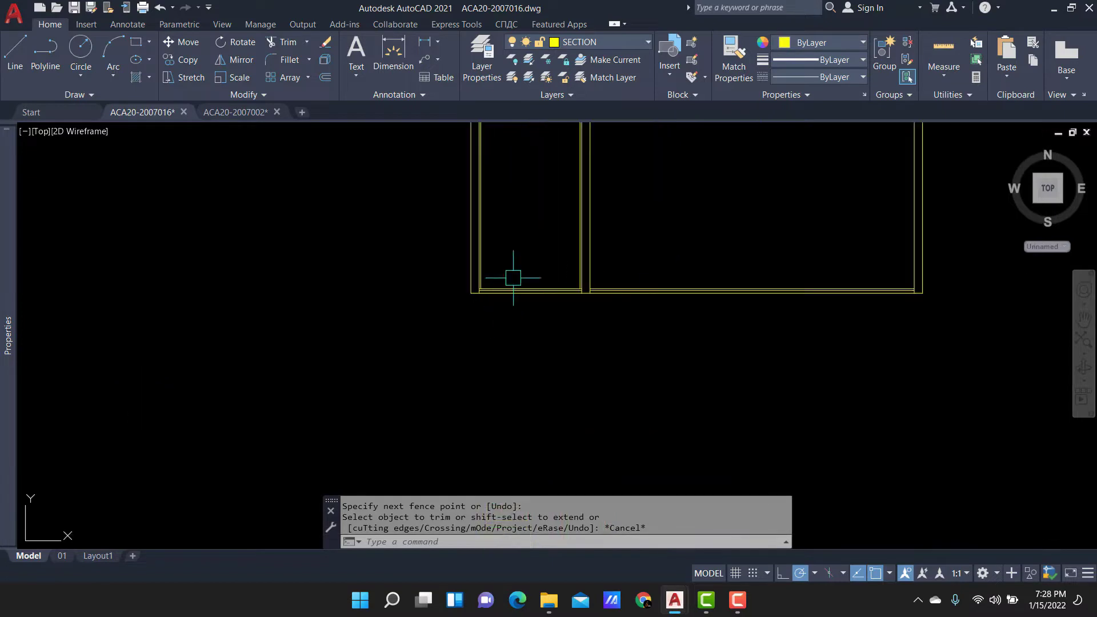
{"action": "middle_click_drag", "start_coordinate": [702, 244], "coordinate": [675, 259]}
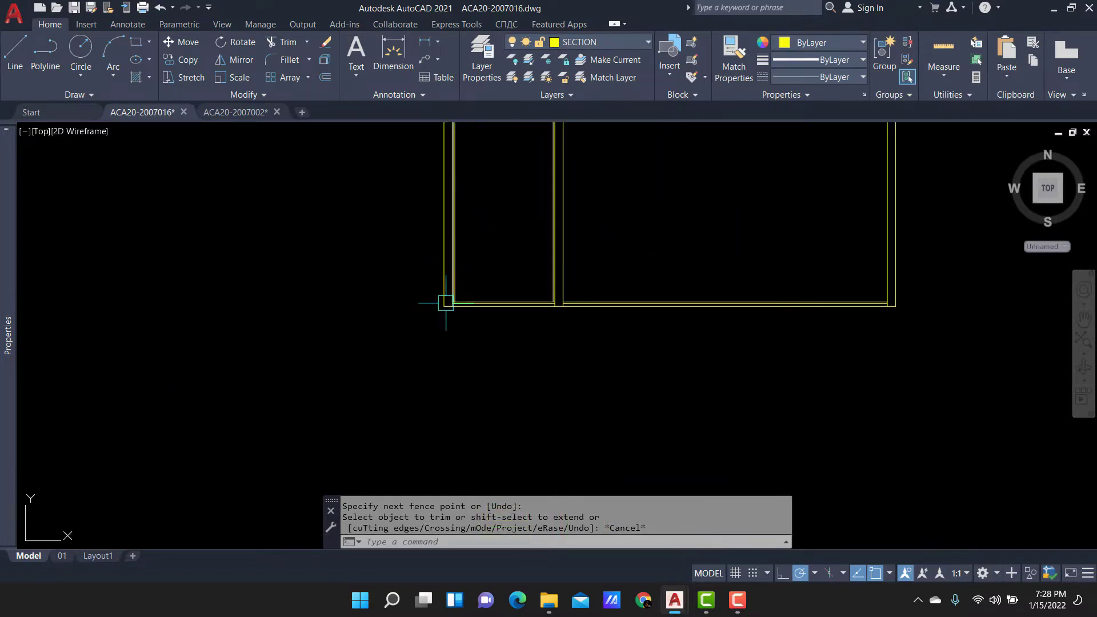
{"action": "scroll", "coordinate": [503, 304], "scroll_direction": "up", "scroll_amount": 2}
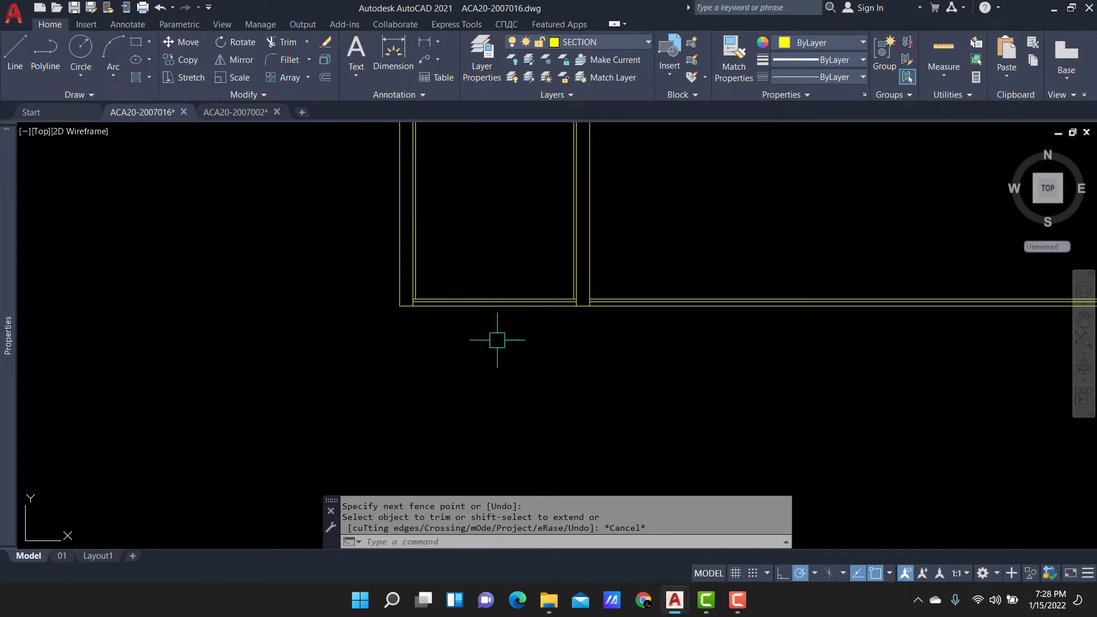
{"action": "scroll", "coordinate": [464, 225], "scroll_direction": "down", "scroll_amount": 1}
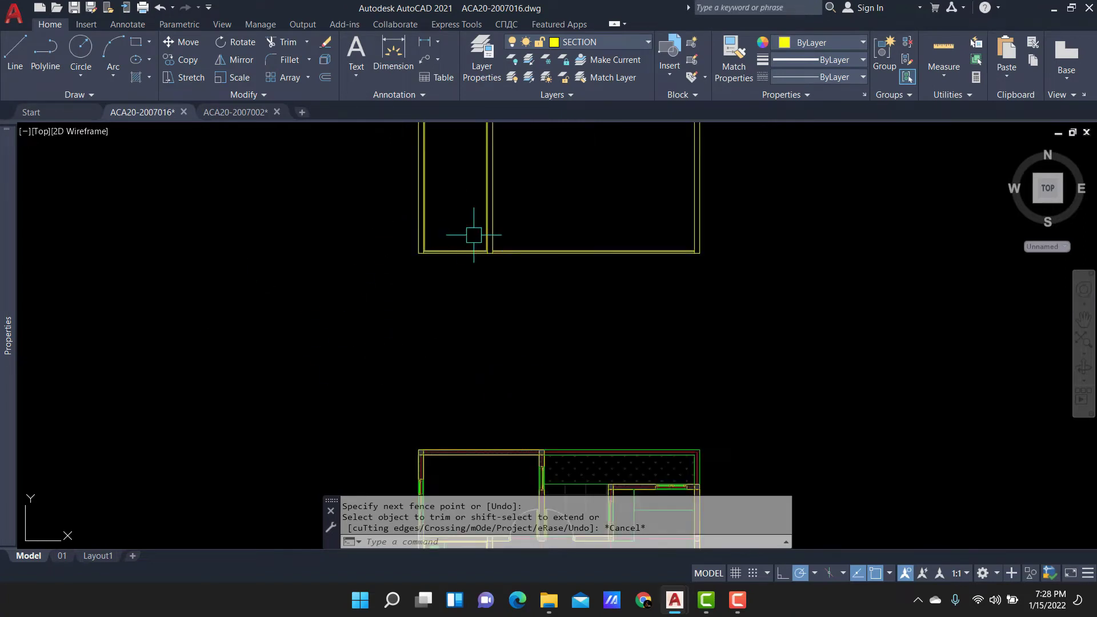
{"action": "scroll", "coordinate": [663, 362], "scroll_direction": "down", "scroll_amount": 1}
{"action": "scroll", "coordinate": [664, 389], "scroll_direction": "down", "scroll_amount": 2}
{"action": "scroll", "coordinate": [663, 404], "scroll_direction": "down", "scroll_amount": 1}
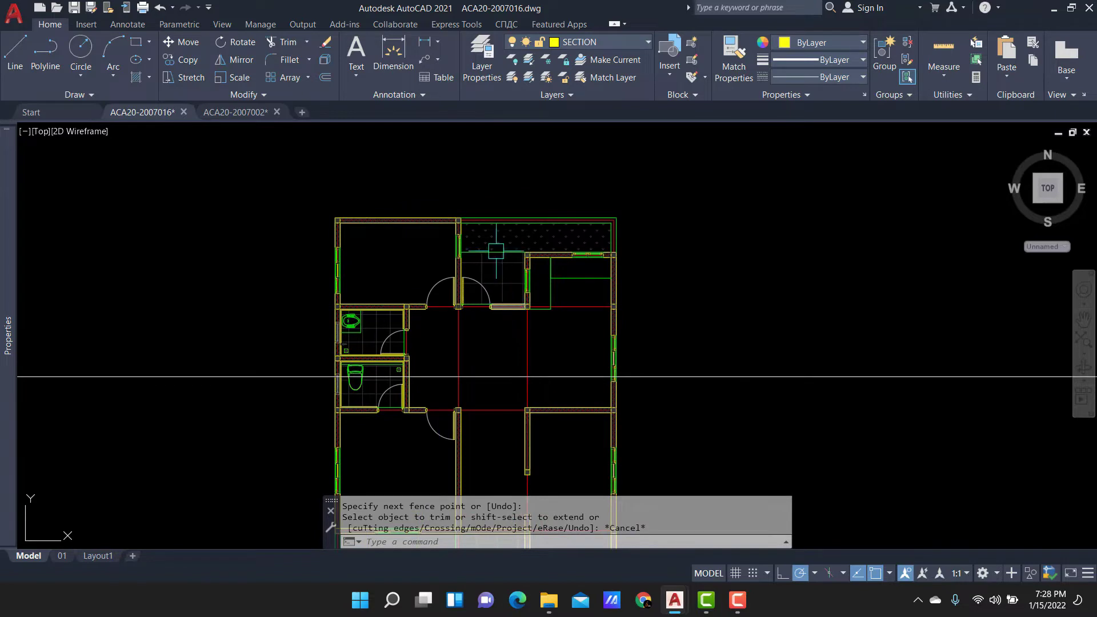
{"action": "middle_click_drag", "start_coordinate": [457, 155], "coordinate": [482, 403]}
{"action": "scroll", "coordinate": [408, 282], "scroll_direction": "up", "scroll_amount": 1}
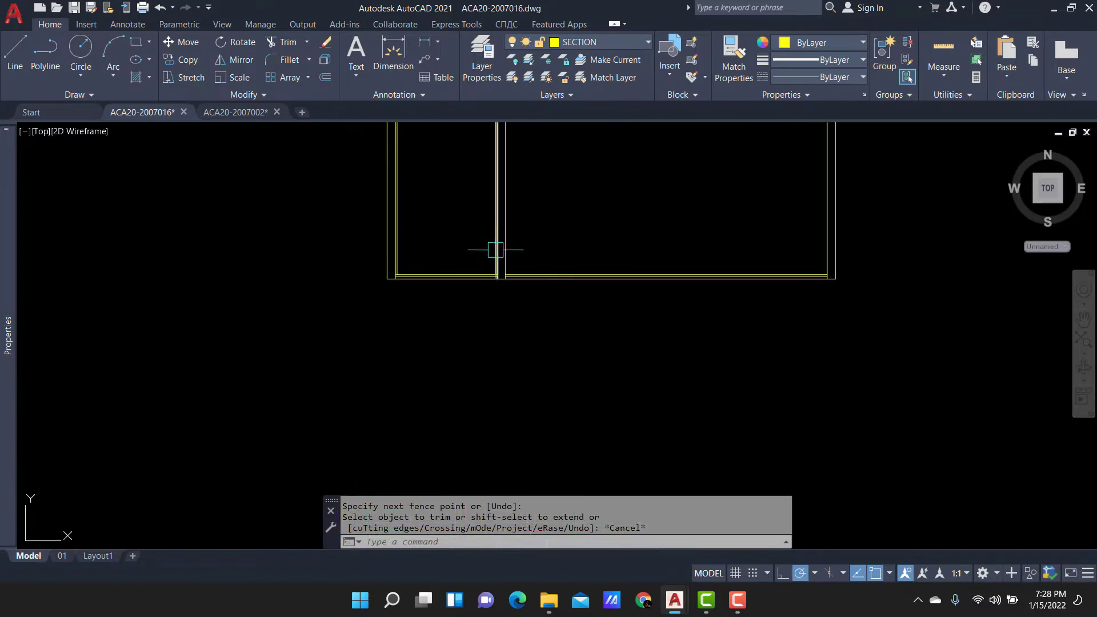
{"action": "scroll", "coordinate": [392, 232], "scroll_direction": "down", "scroll_amount": 1}
{"action": "scroll", "coordinate": [438, 250], "scroll_direction": "up", "scroll_amount": 1}
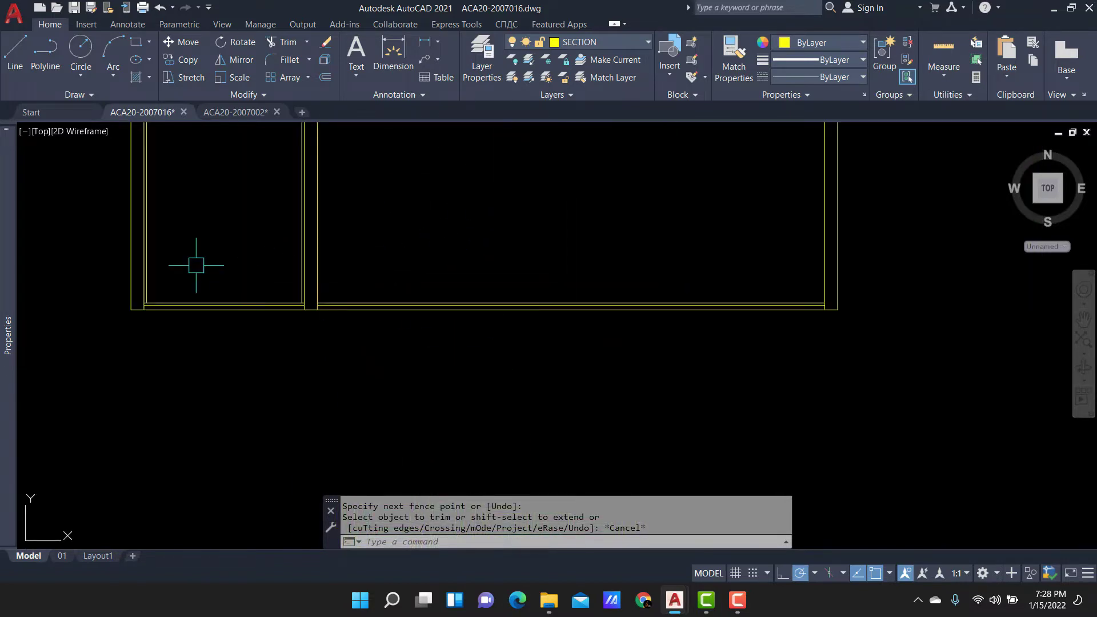
{"action": "scroll", "coordinate": [219, 273], "scroll_direction": "up", "scroll_amount": 2}
{"action": "scroll", "coordinate": [284, 289], "scroll_direction": "up", "scroll_amount": 1}
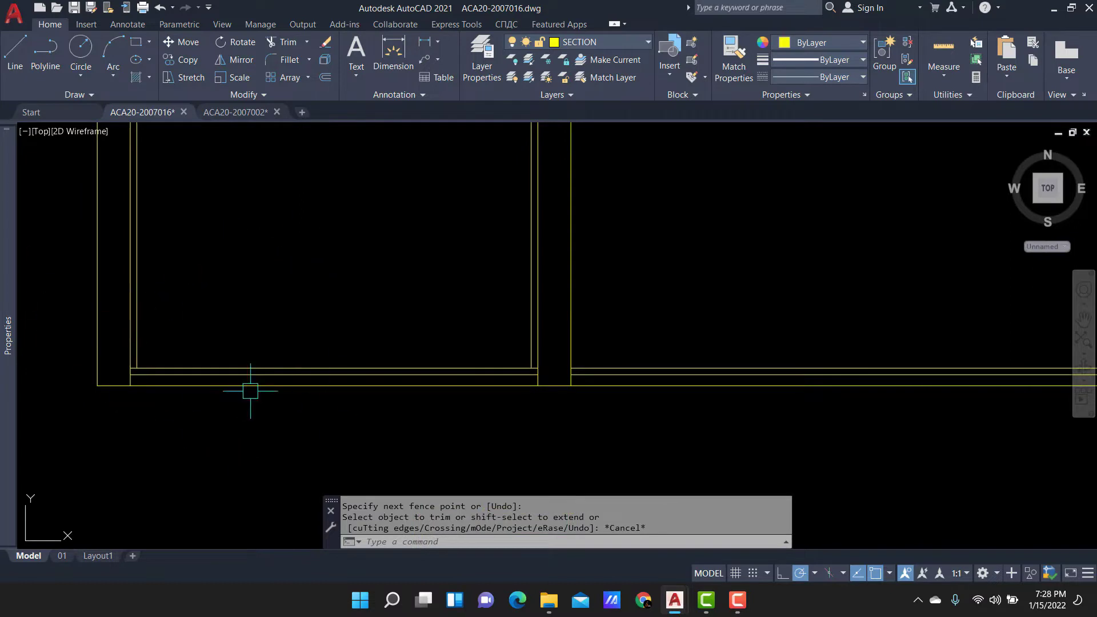
{"action": "scroll", "coordinate": [258, 301], "scroll_direction": "down", "scroll_amount": 1}
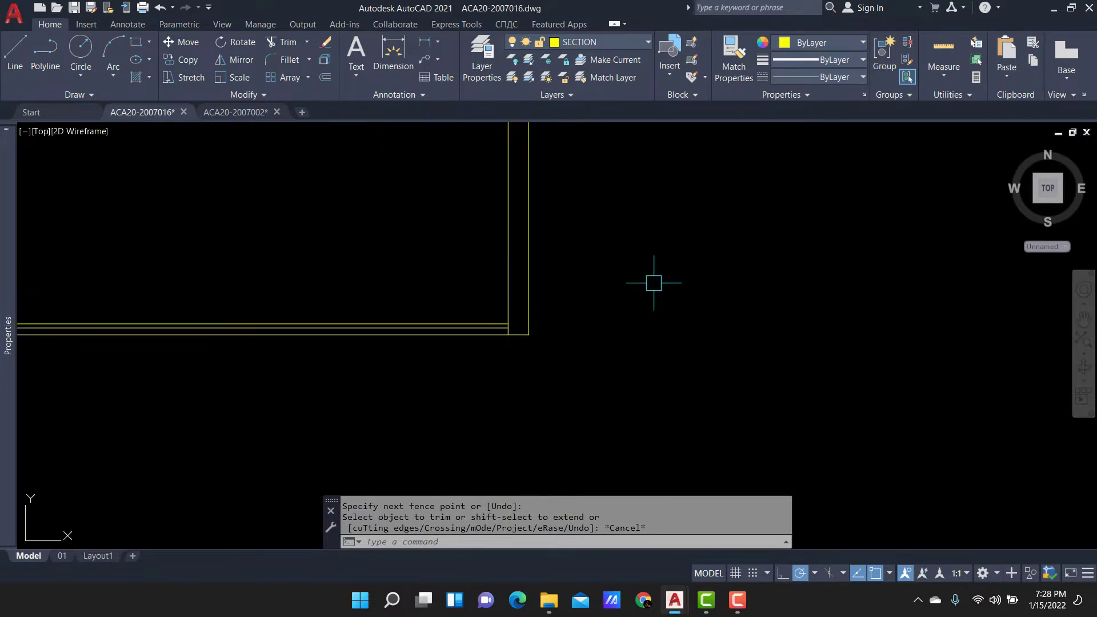
{"action": "scroll", "coordinate": [630, 261], "scroll_direction": "down", "scroll_amount": 2}
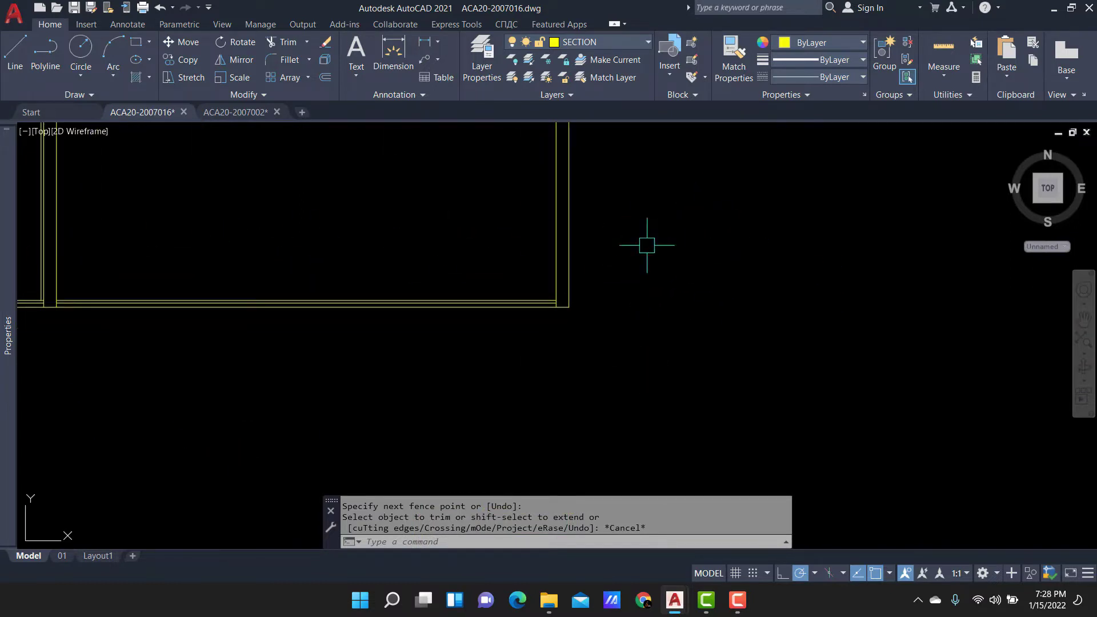
{"action": "scroll", "coordinate": [647, 245], "scroll_direction": "down", "scroll_amount": 2}
Select the rebar column block in the footing, then clear the selection.
{"action": "scroll", "coordinate": [421, 284], "scroll_direction": "down", "scroll_amount": 2}
{"action": "scroll", "coordinate": [421, 284], "scroll_direction": "up", "scroll_amount": 3}
{"action": "scroll", "coordinate": [523, 303], "scroll_direction": "up", "scroll_amount": 2}
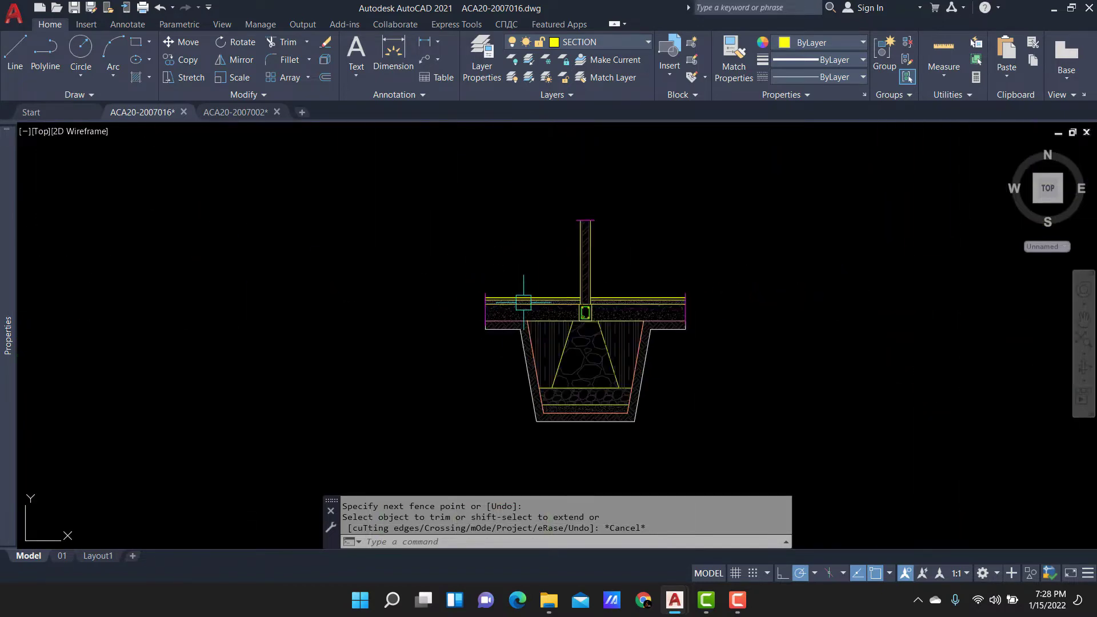
{"action": "scroll", "coordinate": [523, 303], "scroll_direction": "up", "scroll_amount": 5}
{"action": "scroll", "coordinate": [595, 343], "scroll_direction": "down", "scroll_amount": 2}
{"action": "scroll", "coordinate": [465, 314], "scroll_direction": "down", "scroll_amount": 1}
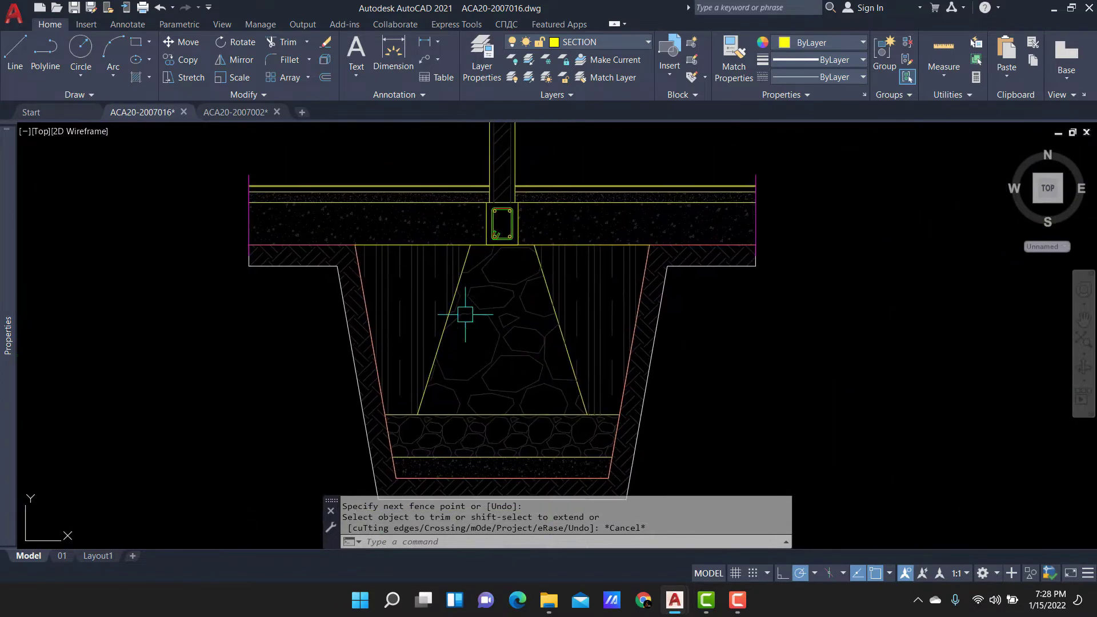
{"action": "scroll", "coordinate": [485, 229], "scroll_direction": "up", "scroll_amount": 3}
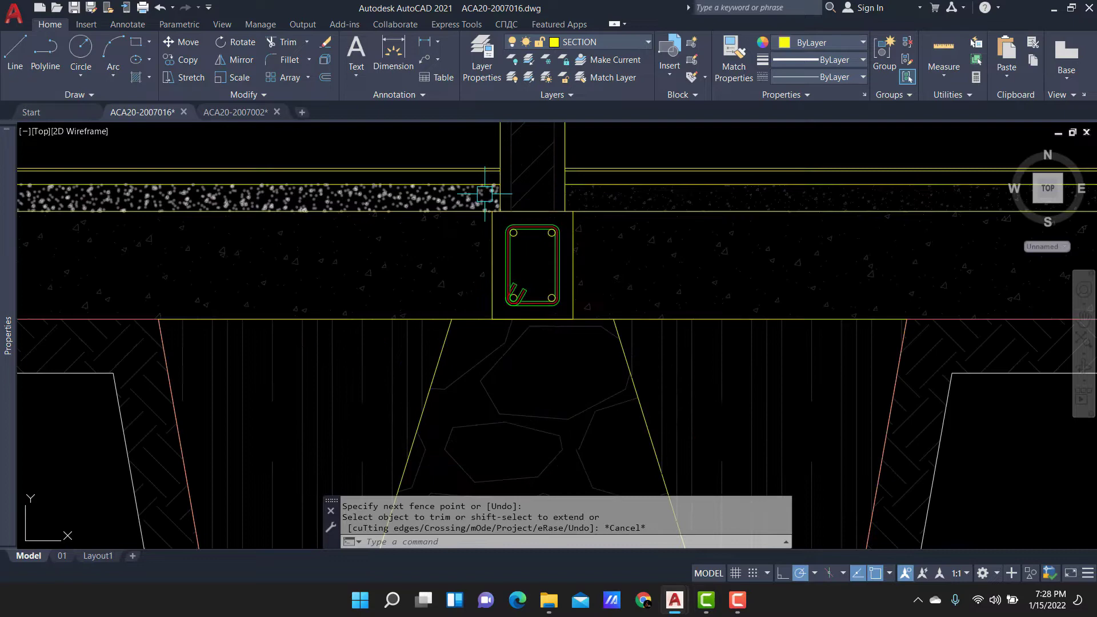
{"action": "scroll", "coordinate": [554, 246], "scroll_direction": "up", "scroll_amount": 4}
{"action": "left_click", "coordinate": [572, 224]}
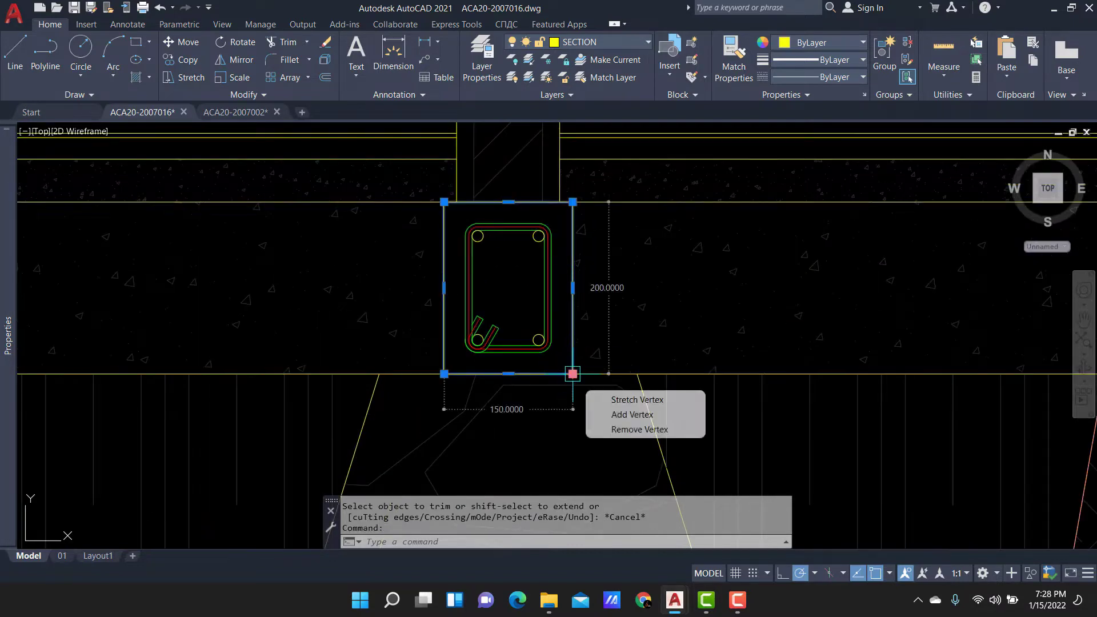
{"action": "scroll", "coordinate": [543, 240], "scroll_direction": "down", "scroll_amount": 5}
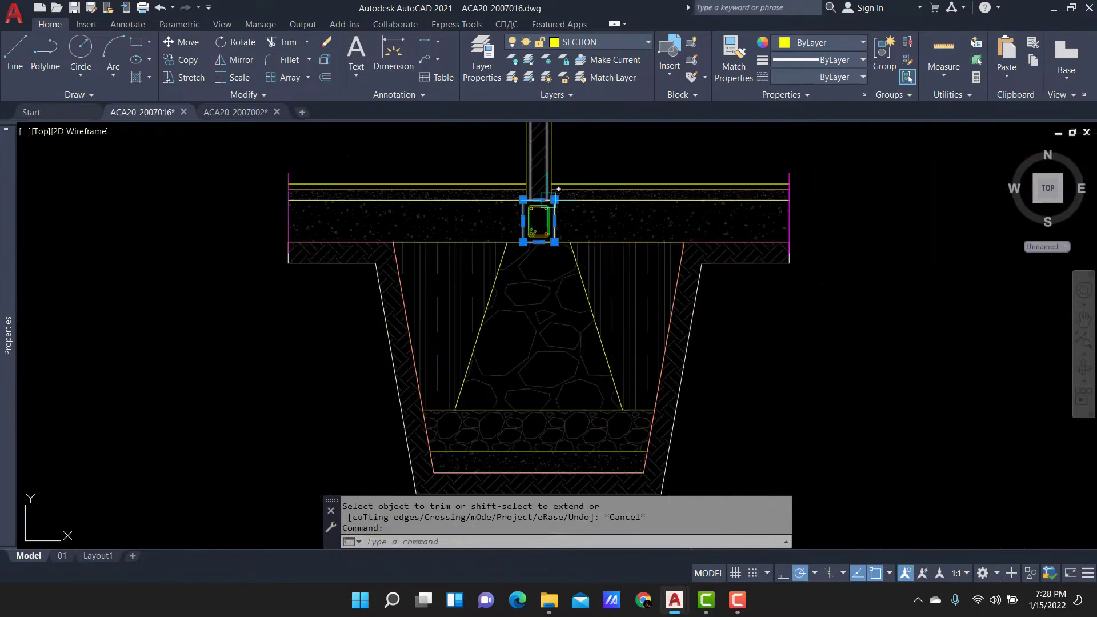
{"action": "key", "text": "Escape"}
{"action": "key", "text": "Escape"}
Window-select the rebar column block together with the whole hatched footing section.
{"action": "scroll", "coordinate": [537, 225], "scroll_direction": "down", "scroll_amount": 1}
{"action": "scroll", "coordinate": [498, 200], "scroll_direction": "up", "scroll_amount": 3}
{"action": "scroll", "coordinate": [434, 208], "scroll_direction": "up", "scroll_amount": 1}
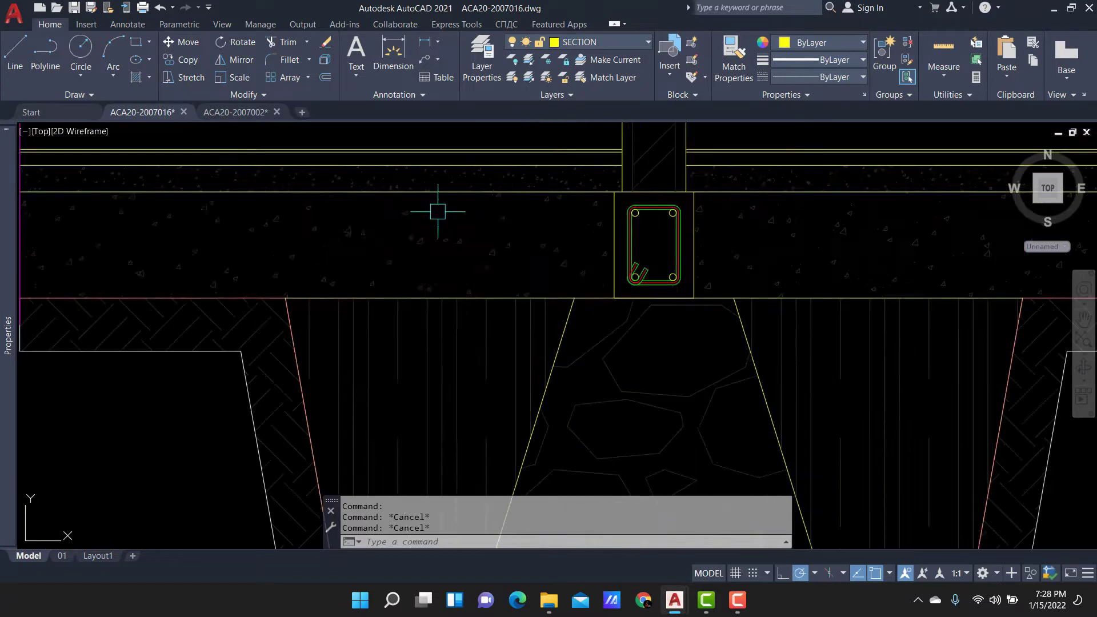
{"action": "scroll", "coordinate": [479, 197], "scroll_direction": "up", "scroll_amount": 5}
{"action": "scroll", "coordinate": [832, 219], "scroll_direction": "up", "scroll_amount": 4}
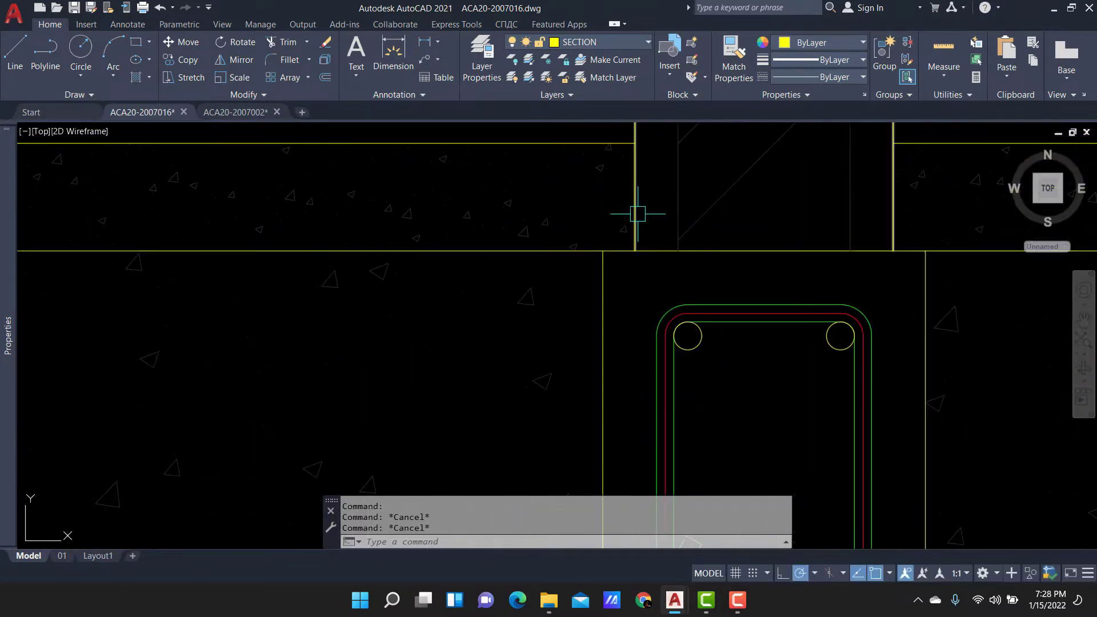
{"action": "scroll", "coordinate": [583, 220], "scroll_direction": "down", "scroll_amount": 4}
{"action": "left_click", "coordinate": [604, 197]}
{"action": "left_click", "coordinate": [724, 362]}
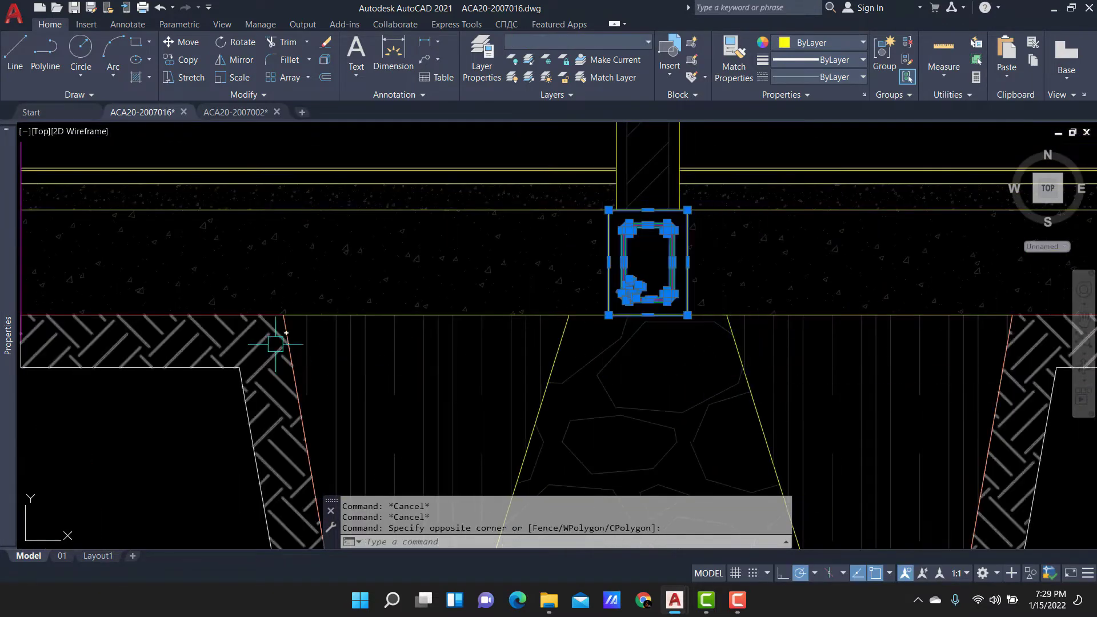
{"action": "scroll", "coordinate": [279, 308], "scroll_direction": "up", "scroll_amount": 2}
{"action": "left_click", "coordinate": [264, 298]}
{"action": "scroll", "coordinate": [285, 268], "scroll_direction": "down", "scroll_amount": 3}
{"action": "scroll", "coordinate": [612, 400], "scroll_direction": "up", "scroll_amount": 3}
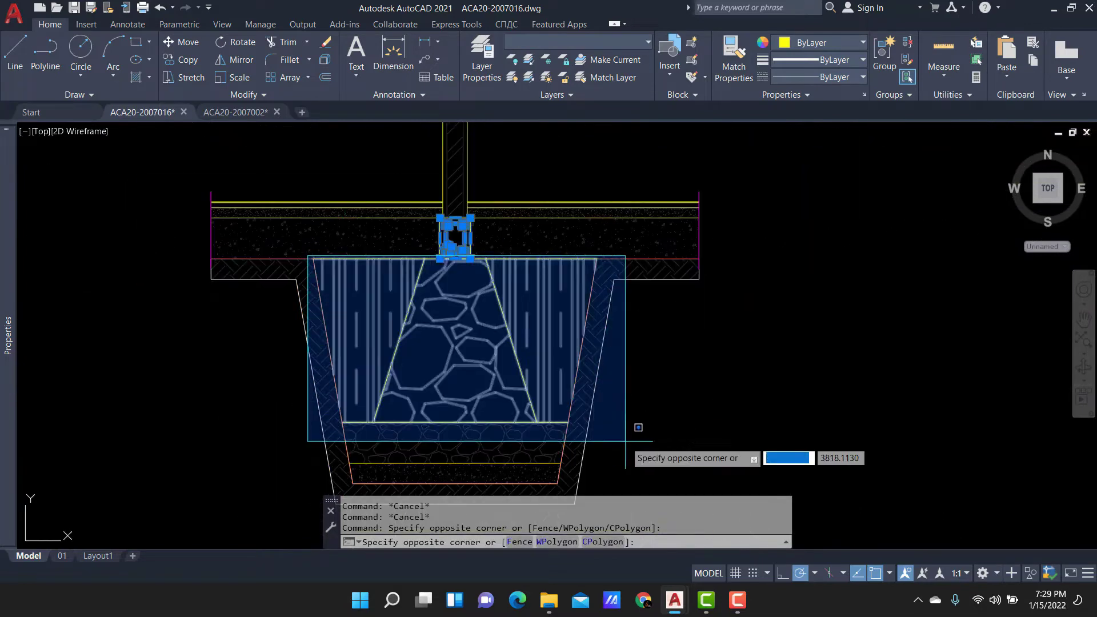
{"action": "scroll", "coordinate": [703, 429], "scroll_direction": "up", "scroll_amount": 1}
{"action": "left_click", "coordinate": [246, 232]}
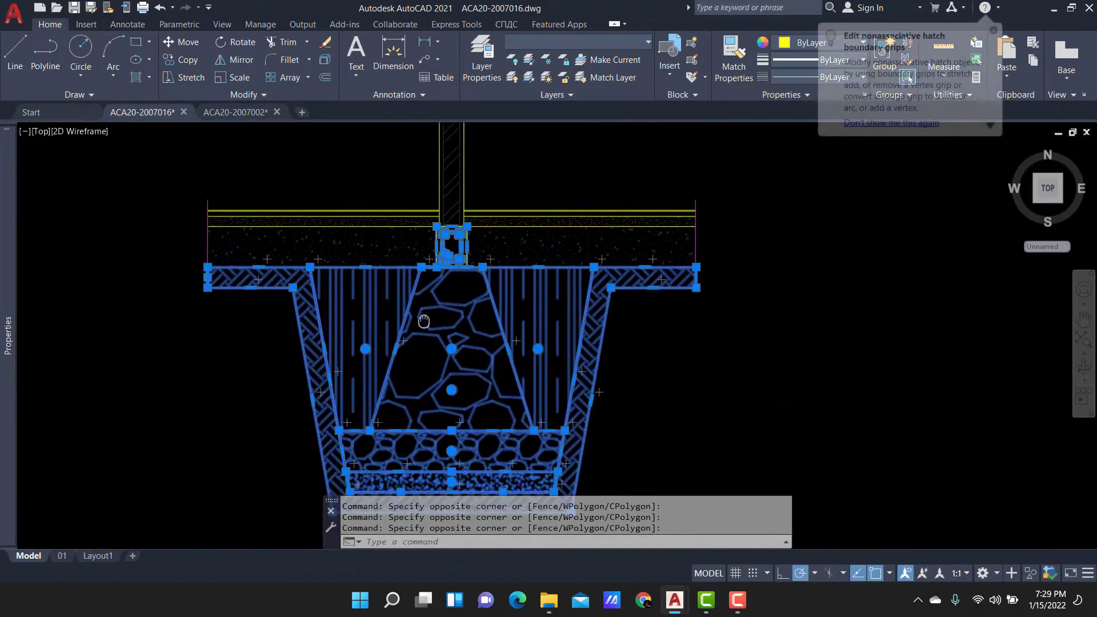
Copy the selection with a base point at the column base (Ctrl+Shift+C).
{"action": "scroll", "coordinate": [432, 262], "scroll_direction": "up", "scroll_amount": 5}
{"action": "scroll", "coordinate": [486, 263], "scroll_direction": "up", "scroll_amount": 2}
{"action": "key", "text": "ctrl+shift+c"}
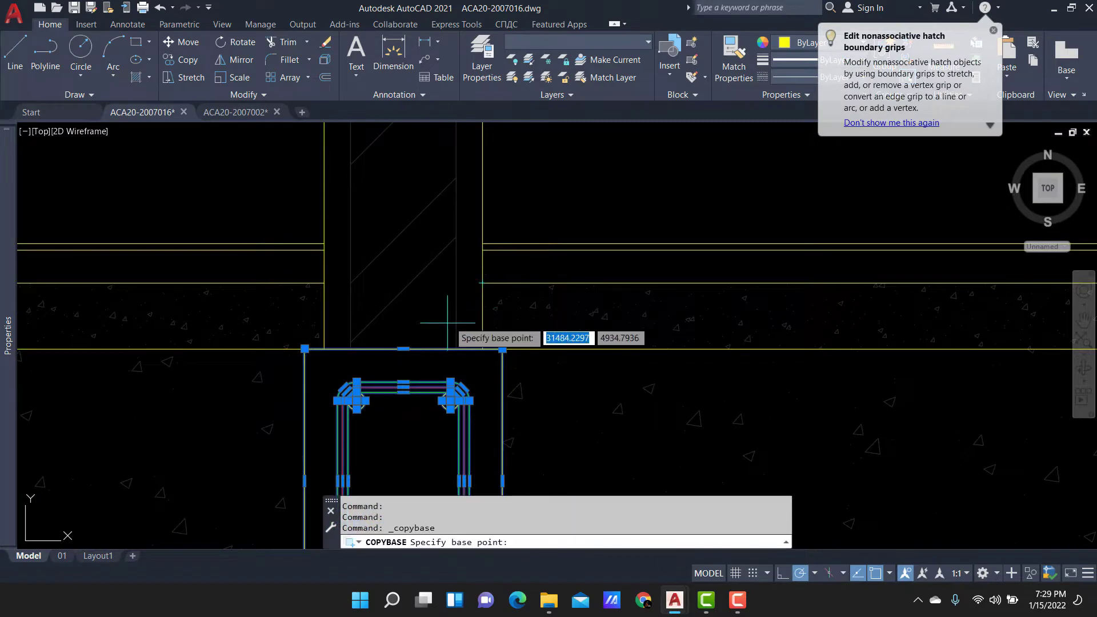
{"action": "left_click", "coordinate": [404, 347]}
{"action": "scroll", "coordinate": [411, 354], "scroll_direction": "down", "scroll_amount": 3}
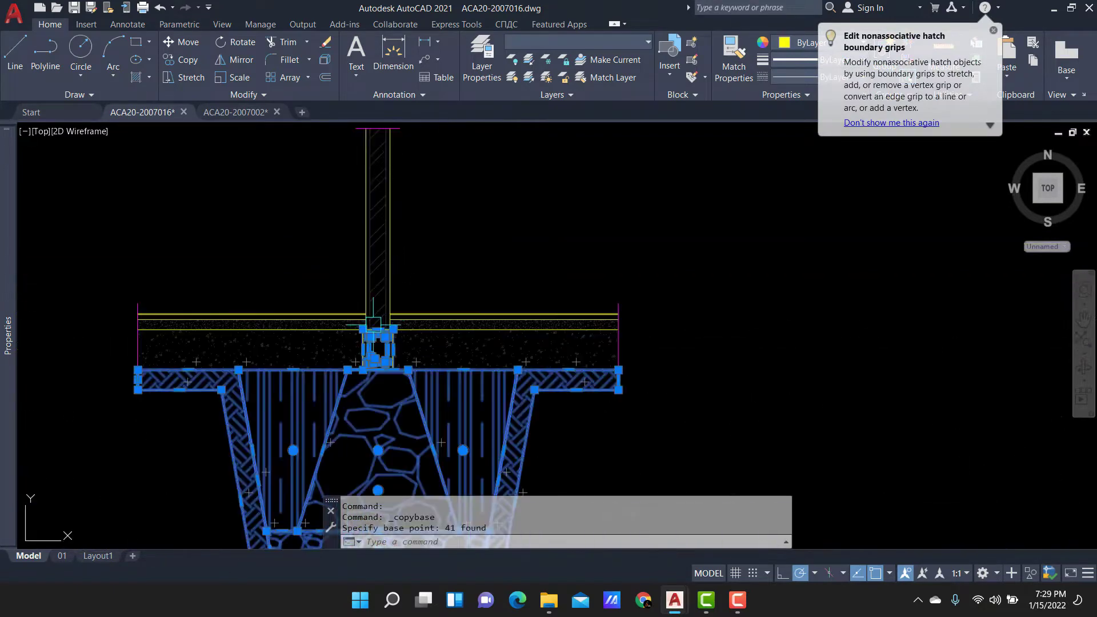
{"action": "scroll", "coordinate": [654, 311], "scroll_direction": "down", "scroll_amount": 3}
Paste the footing detail centred between the first wall's two corners using M2P.
{"action": "key", "text": "Escape"}
{"action": "scroll", "coordinate": [602, 314], "scroll_direction": "up", "scroll_amount": 2}
{"action": "scroll", "coordinate": [400, 269], "scroll_direction": "up", "scroll_amount": 2}
{"action": "key", "text": "ctrl+v"}
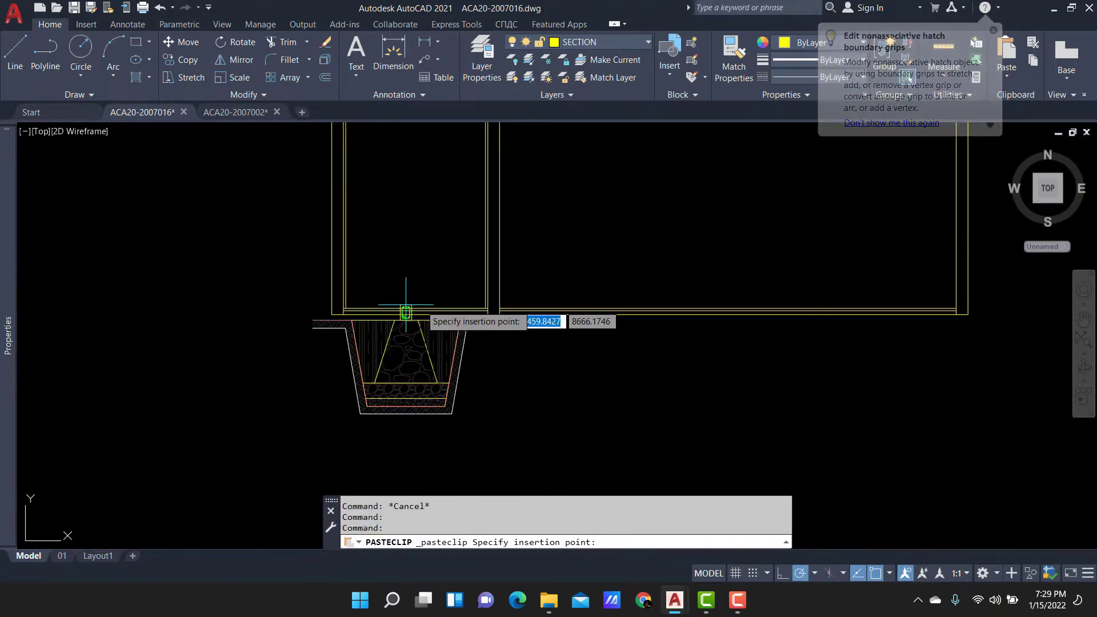
{"action": "scroll", "coordinate": [404, 311], "scroll_direction": "up", "scroll_amount": 3}
{"action": "type", "text": "M"}
{"action": "scroll", "coordinate": [586, 355], "scroll_direction": "up", "scroll_amount": 2}
{"action": "type", "text": "2P"}
{"action": "key", "text": "Return"}
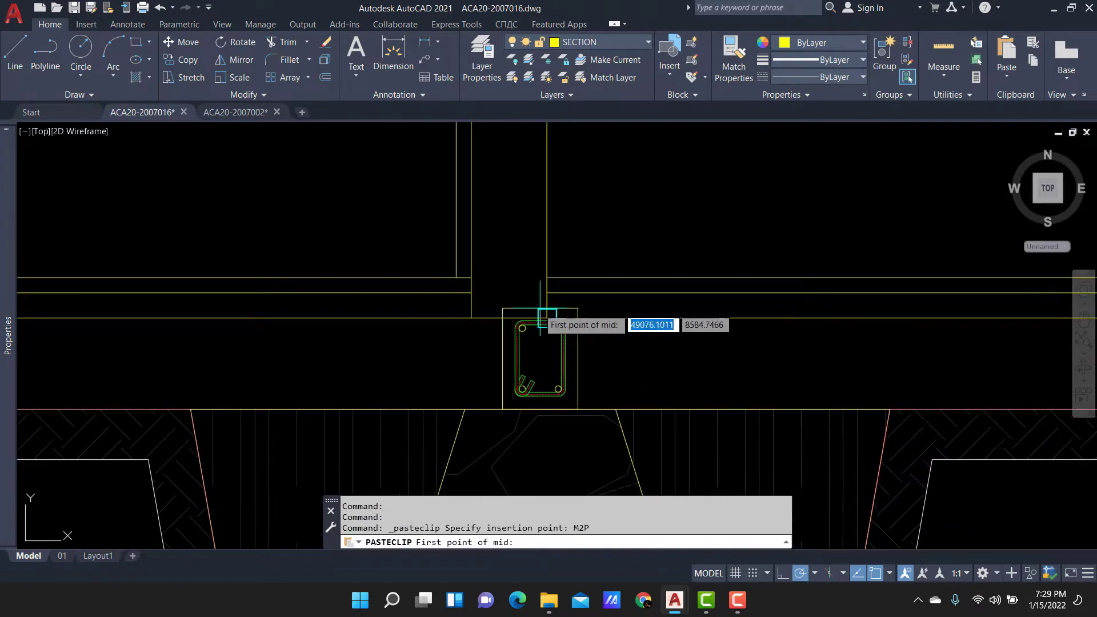
{"action": "left_click", "coordinate": [546, 317]}
{"action": "left_click", "coordinate": [471, 317]}
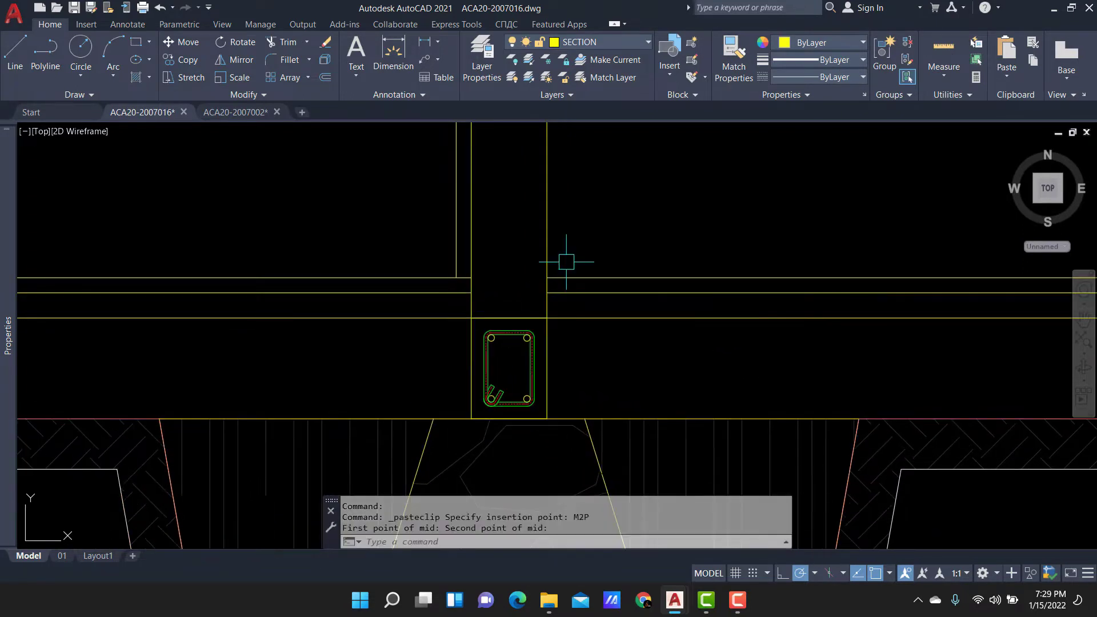
{"action": "scroll", "coordinate": [542, 275], "scroll_direction": "down", "scroll_amount": 5}
Paste a second footing centred between the right wall's corners using M2P.
{"action": "key", "text": "ctrl+v"}
{"action": "scroll", "coordinate": [851, 315], "scroll_direction": "up", "scroll_amount": 5}
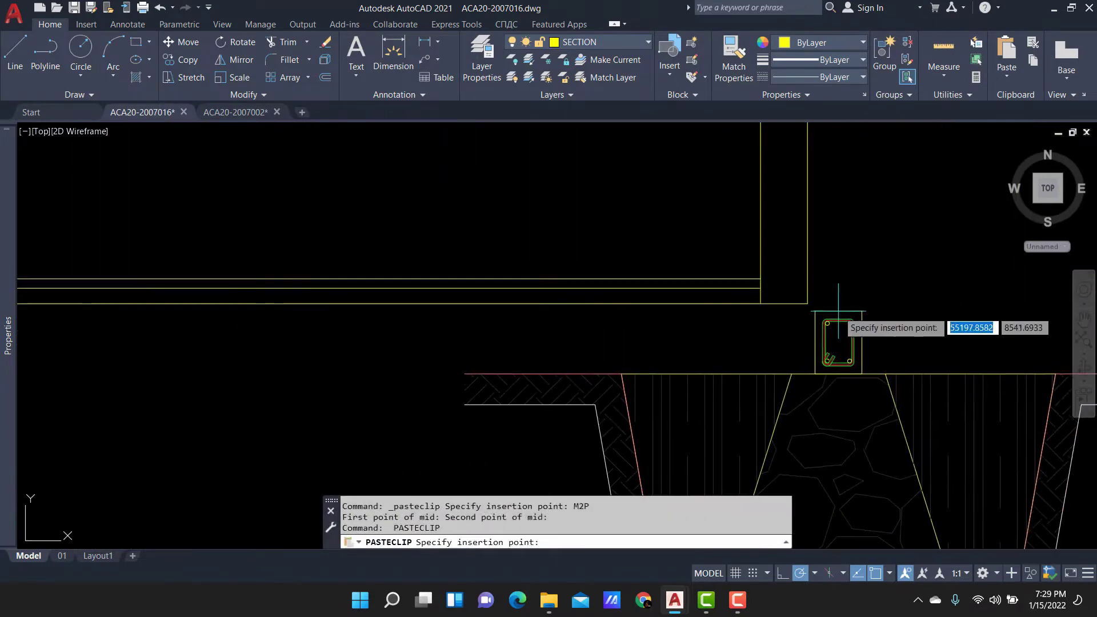
{"action": "type", "text": "M2P"}
{"action": "key", "text": "Return"}
{"action": "left_click", "coordinate": [792, 298]}
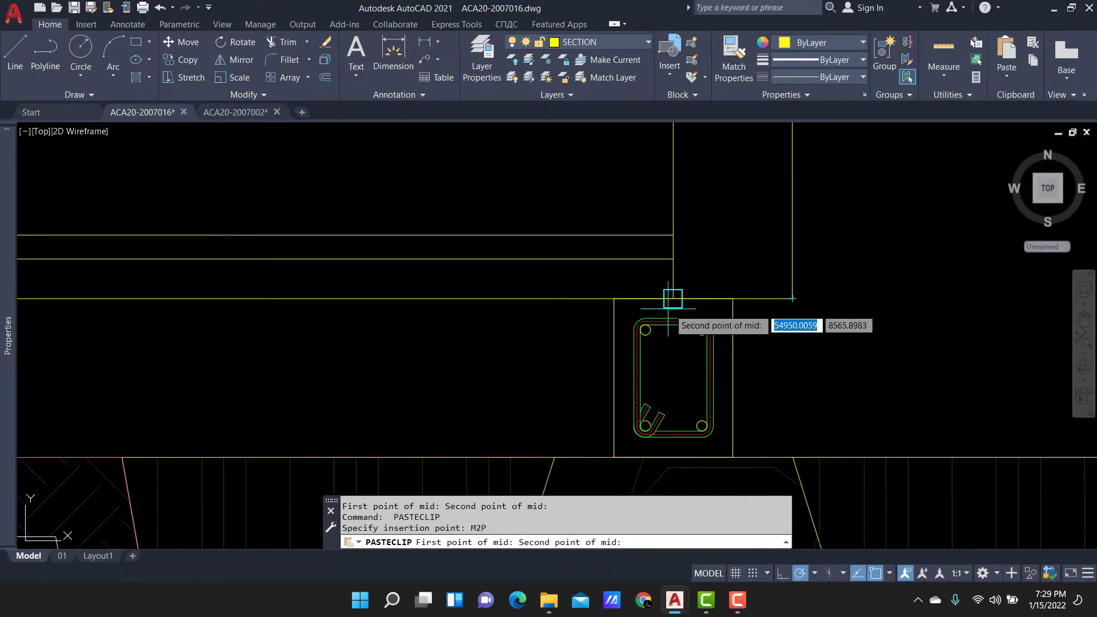
{"action": "left_click", "coordinate": [673, 299]}
{"action": "scroll", "coordinate": [897, 211], "scroll_direction": "down", "scroll_amount": 2}
{"action": "scroll", "coordinate": [1017, 237], "scroll_direction": "down", "scroll_amount": 3}
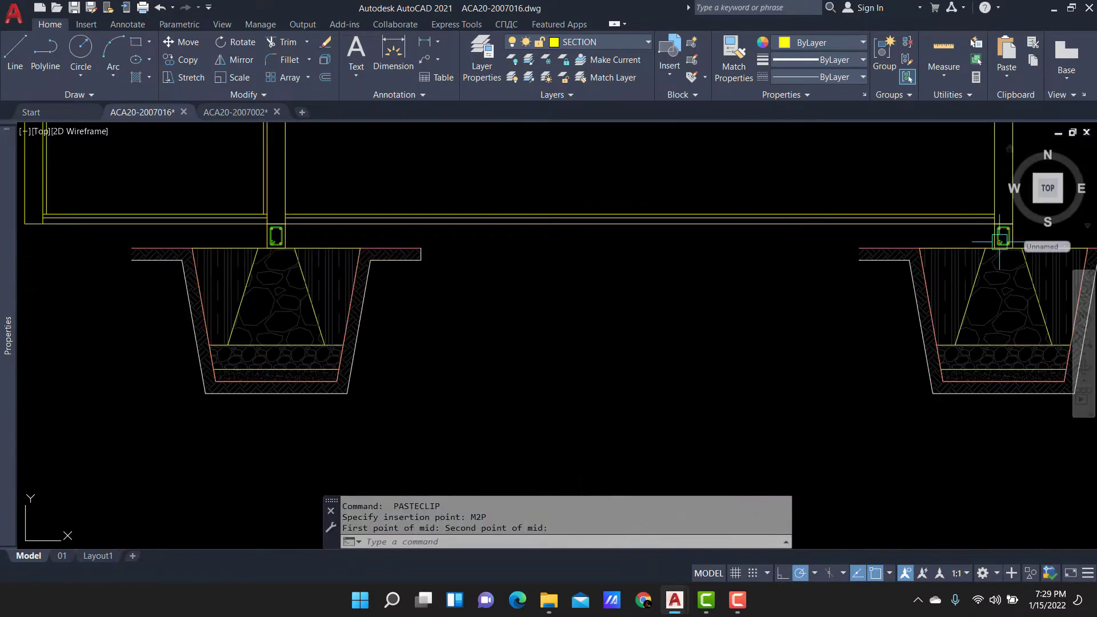
{"action": "scroll", "coordinate": [348, 444], "scroll_direction": "down", "scroll_amount": 3}
{"action": "scroll", "coordinate": [362, 483], "scroll_direction": "up", "scroll_amount": 2}
{"action": "scroll", "coordinate": [570, 372], "scroll_direction": "up", "scroll_amount": 5}
{"action": "scroll", "coordinate": [471, 440], "scroll_direction": "up", "scroll_amount": 2}
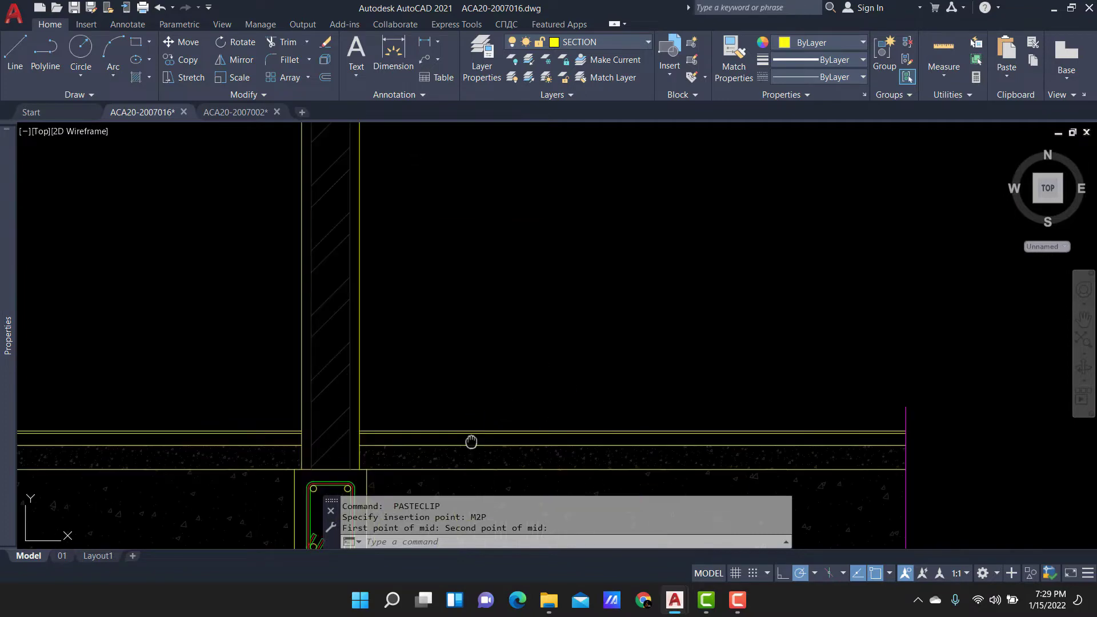
{"action": "scroll", "coordinate": [489, 330], "scroll_direction": "down", "scroll_amount": 1}
{"action": "scroll", "coordinate": [466, 328], "scroll_direction": "down", "scroll_amount": 3}
{"action": "middle_click_drag", "start_coordinate": [798, 356], "coordinate": [520, 355]}
Draw a vertical construction line (XL, Ver) through the plan's right wall.
{"action": "scroll", "coordinate": [519, 355], "scroll_direction": "down", "scroll_amount": 3}
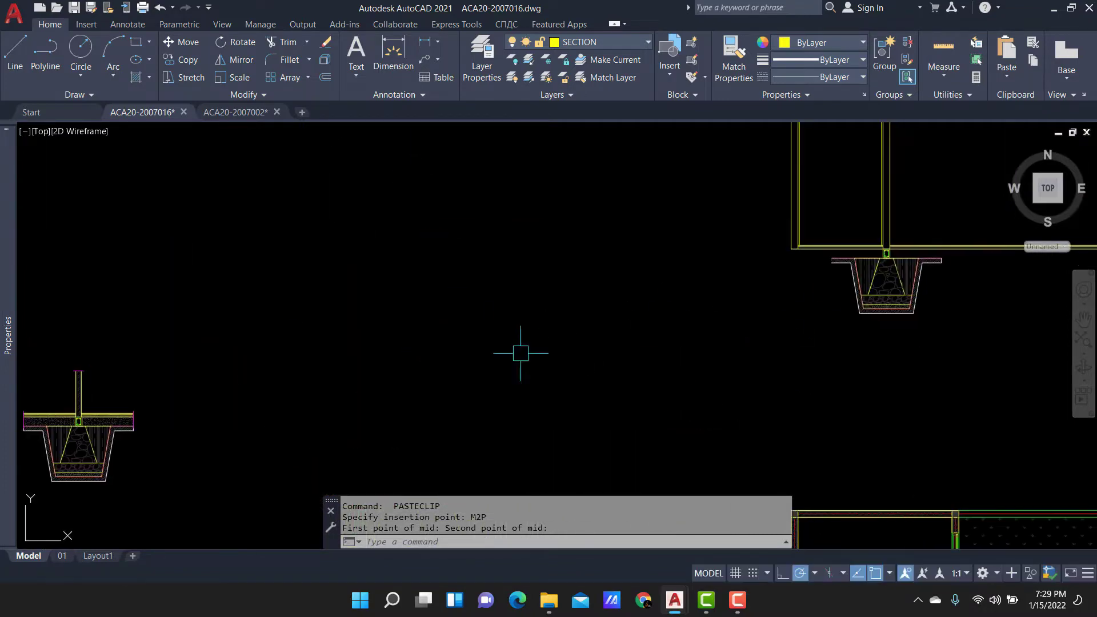
{"action": "scroll", "coordinate": [768, 320], "scroll_direction": "up", "scroll_amount": 3}
{"action": "scroll", "coordinate": [768, 321], "scroll_direction": "down", "scroll_amount": 3}
{"action": "scroll", "coordinate": [734, 289], "scroll_direction": "down", "scroll_amount": 3}
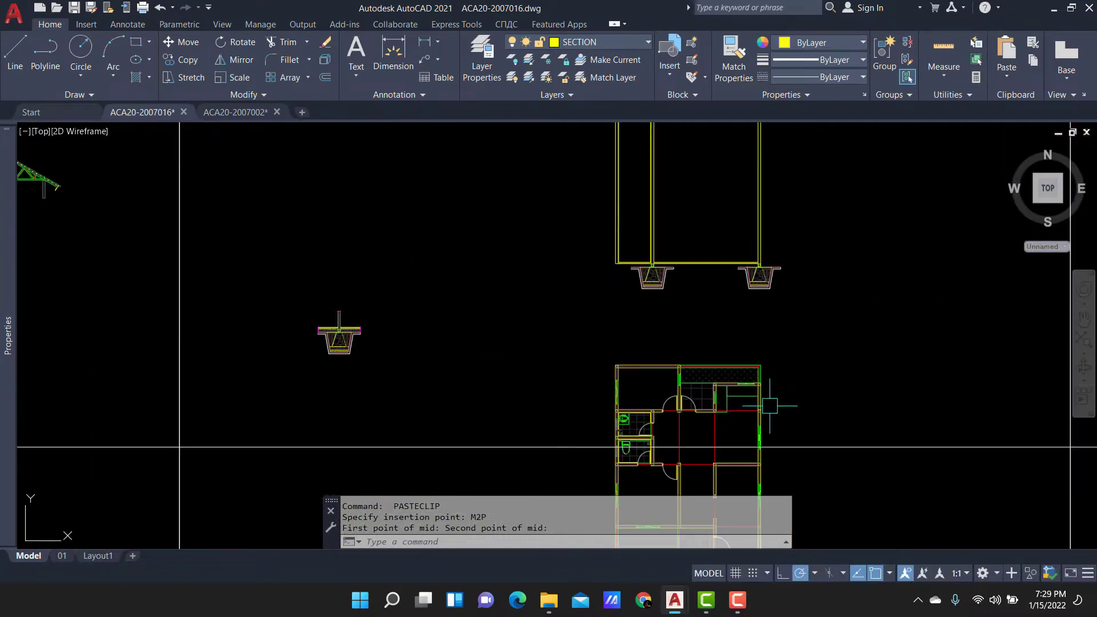
{"action": "scroll", "coordinate": [766, 404], "scroll_direction": "up", "scroll_amount": 3}
{"action": "scroll", "coordinate": [735, 372], "scroll_direction": "up", "scroll_amount": 2}
{"action": "type", "text": "xl"}
{"action": "key", "text": "Return"}
{"action": "scroll", "coordinate": [728, 228], "scroll_direction": "up", "scroll_amount": 3}
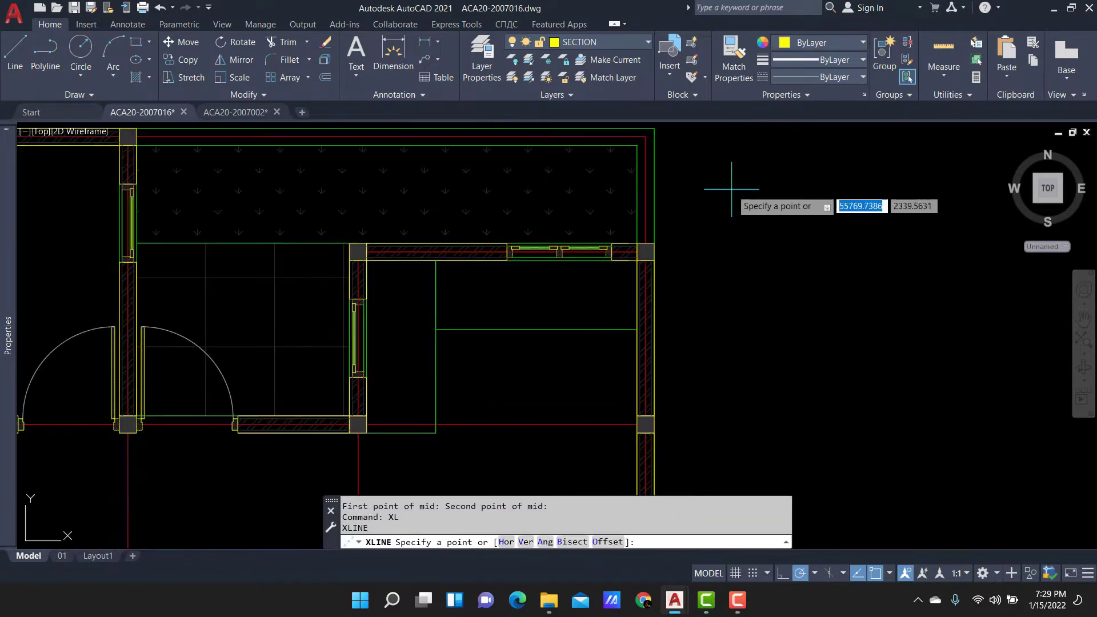
{"action": "scroll", "coordinate": [703, 183], "scroll_direction": "up", "scroll_amount": 3}
{"action": "type", "text": "v"}
{"action": "key", "text": "Return"}
{"action": "key", "text": "Escape"}
{"action": "scroll", "coordinate": [695, 229], "scroll_direction": "down", "scroll_amount": 4}
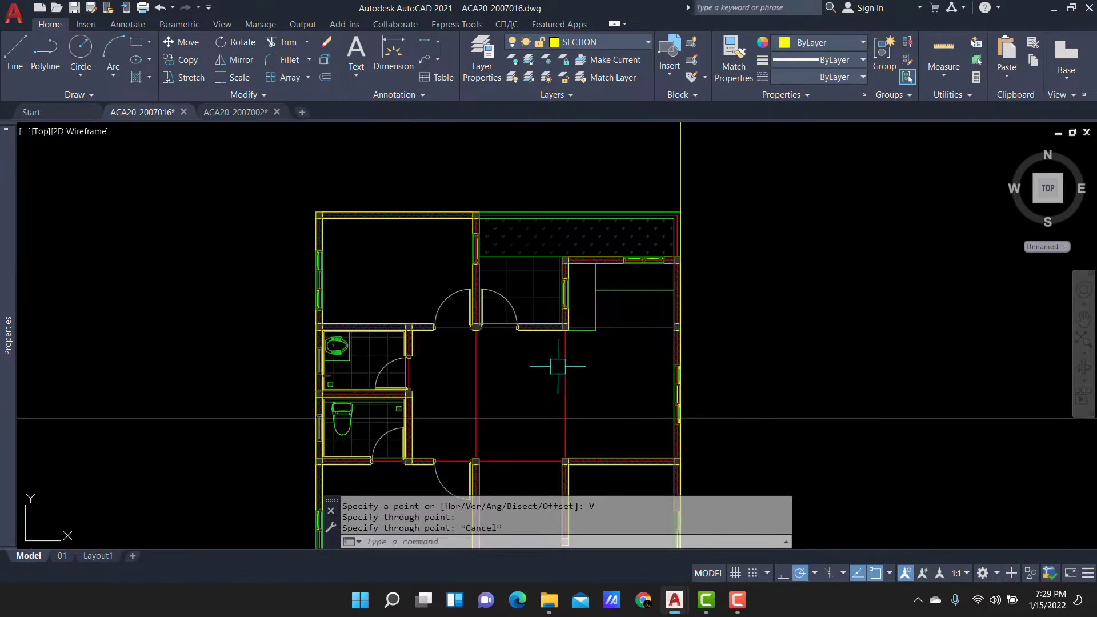
Pan to show plan and section together and begin window-selecting the right footing.
{"action": "middle_click_drag", "start_coordinate": [483, 375], "coordinate": [627, 412]}
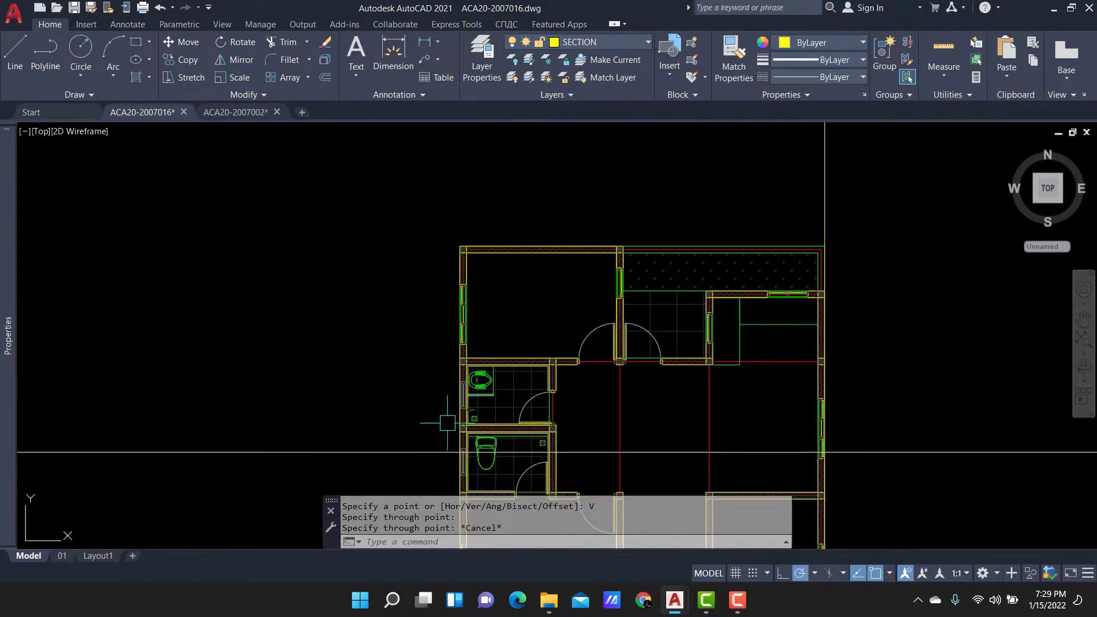
{"action": "scroll", "coordinate": [509, 312], "scroll_direction": "up", "scroll_amount": 3}
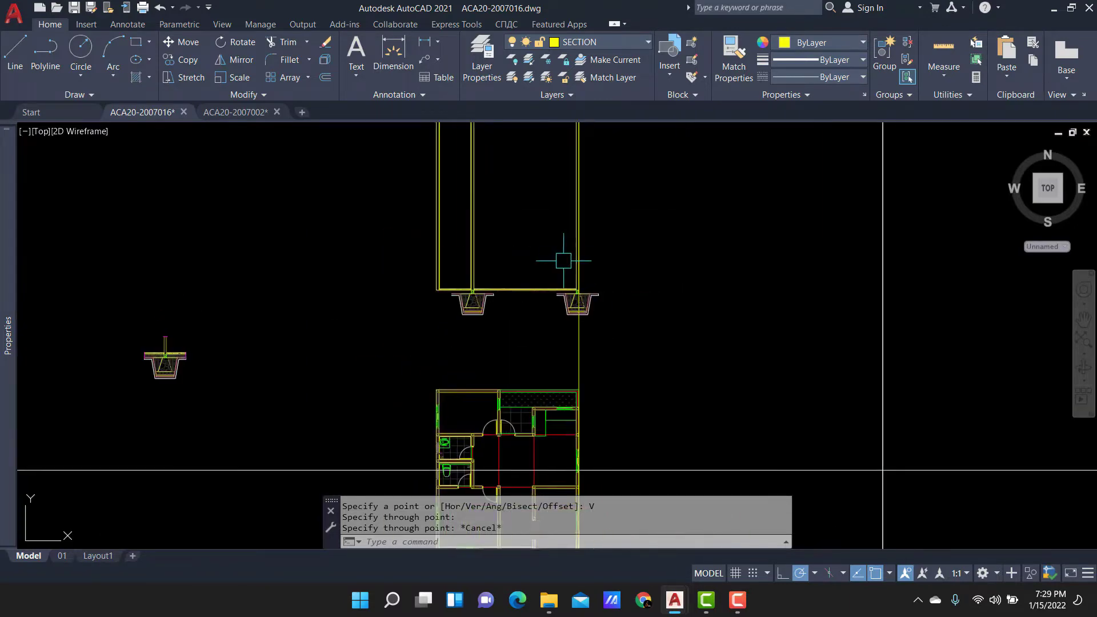
{"action": "scroll", "coordinate": [571, 331], "scroll_direction": "up", "scroll_amount": 3}
{"action": "scroll", "coordinate": [400, 229], "scroll_direction": "down", "scroll_amount": 2}
{"action": "left_click", "coordinate": [428, 222]}
Erase the selected right-hand footing.
{"action": "left_click", "coordinate": [736, 348]}
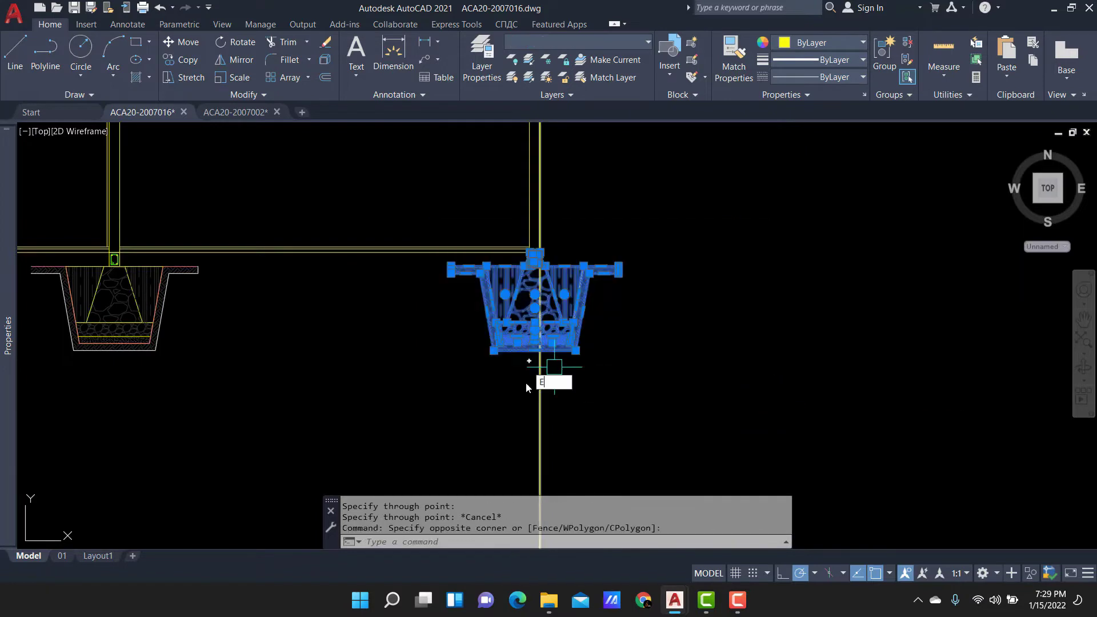
{"action": "type", "text": "e"}
{"action": "key", "text": "Return"}
{"action": "left_click", "coordinate": [490, 373]}
{"action": "scroll", "coordinate": [461, 268], "scroll_direction": "up", "scroll_amount": 2}
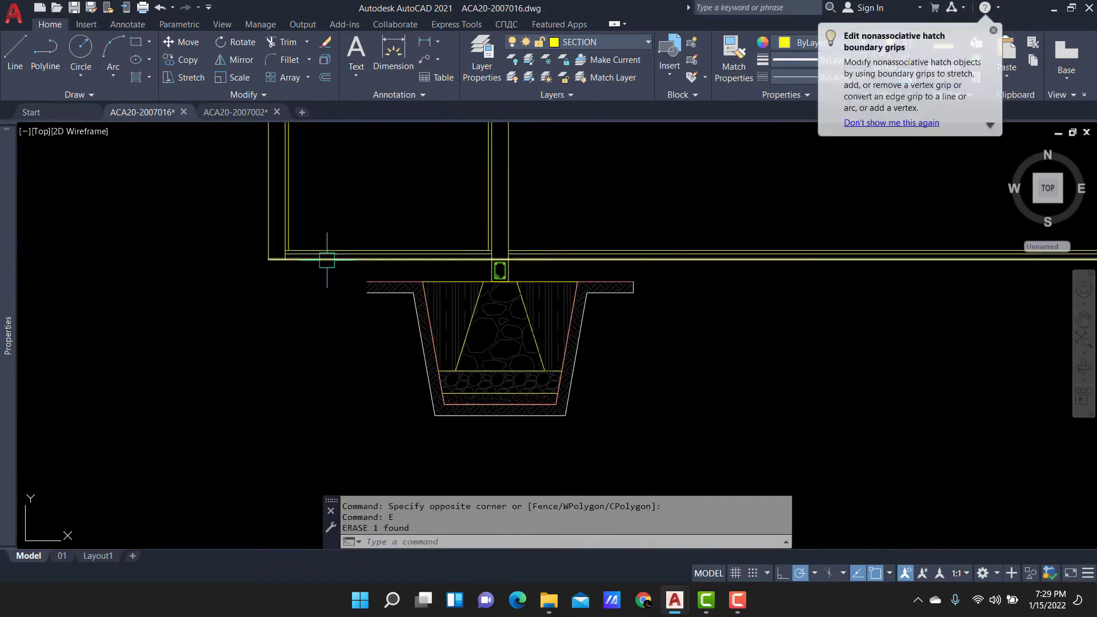
Copy the whole hatched footing to the right, placing it under the right wall.
{"action": "left_click", "coordinate": [338, 215]}
{"action": "left_click", "coordinate": [782, 489]}
{"action": "scroll", "coordinate": [735, 448], "scroll_direction": "down", "scroll_amount": 2}
{"action": "type", "text": "co"}
{"action": "key", "text": "Return"}
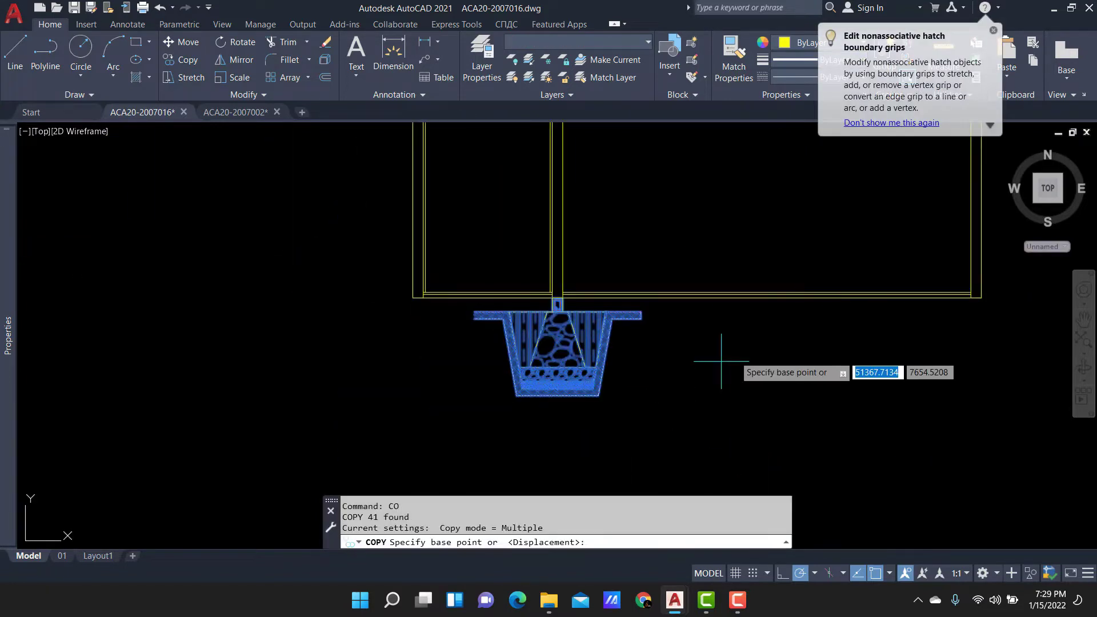
{"action": "left_click", "coordinate": [721, 361]}
{"action": "middle_click_drag", "start_coordinate": [943, 359], "coordinate": [632, 342]}
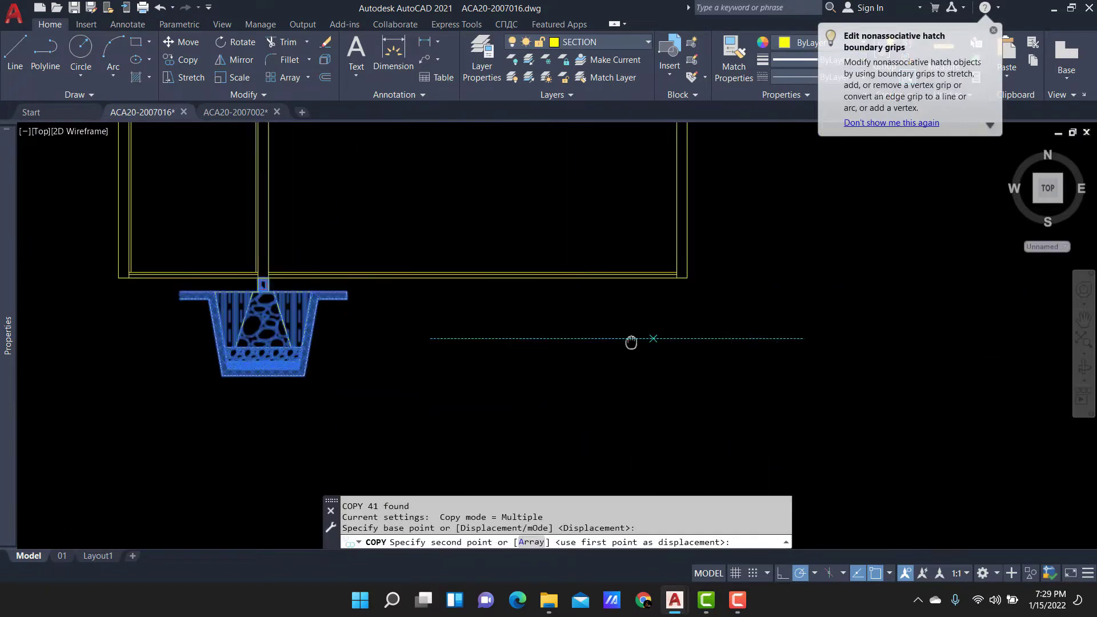
{"action": "left_click", "coordinate": [889, 340]}
{"action": "key", "text": "Escape"}
Draw a vertical construction line (XLINE) through the copied footing at its column.
{"action": "type", "text": "xl"}
{"action": "key", "text": "Return"}
{"action": "scroll", "coordinate": [772, 323], "scroll_direction": "up", "scroll_amount": 4}
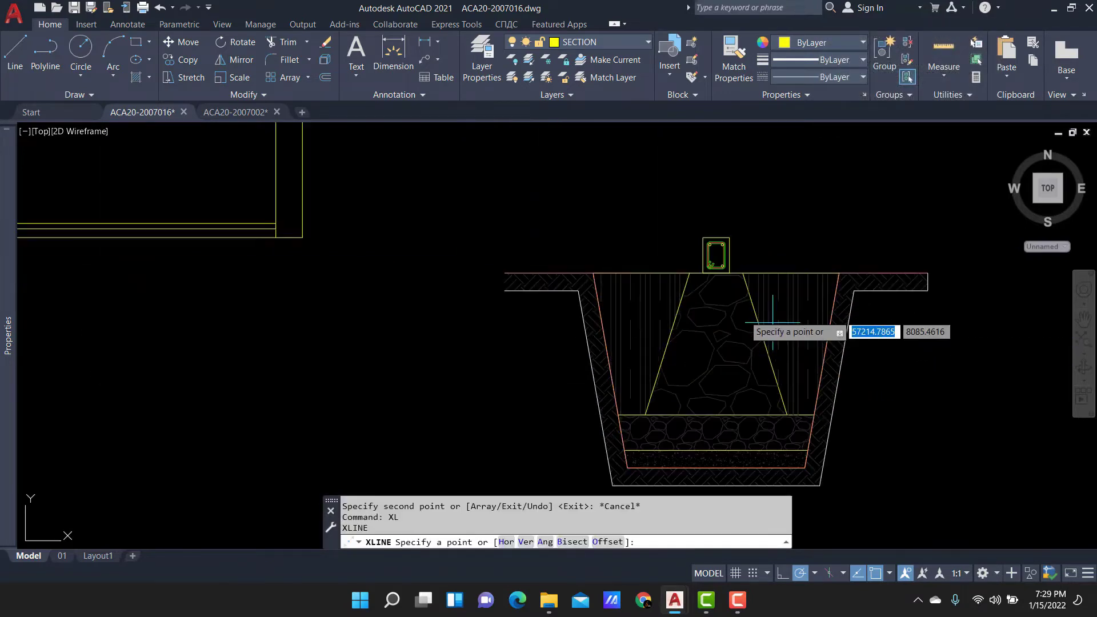
{"action": "scroll", "coordinate": [772, 323], "scroll_direction": "up", "scroll_amount": 2}
{"action": "scroll", "coordinate": [764, 299], "scroll_direction": "up", "scroll_amount": 2}
{"action": "type", "text": "v"}
{"action": "key", "text": "Return"}
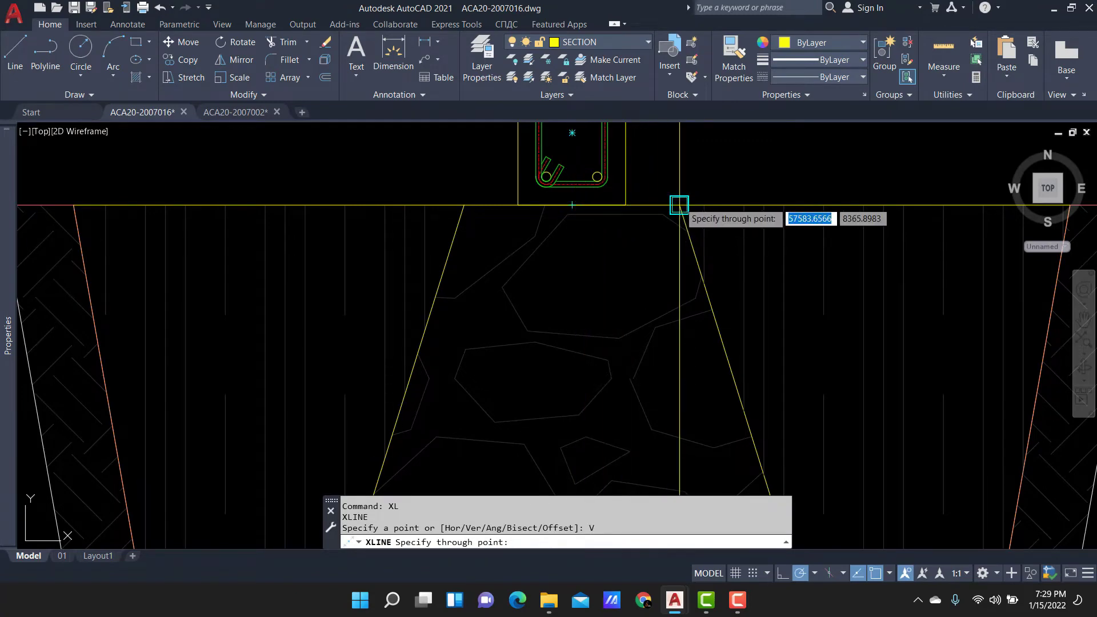
{"action": "scroll", "coordinate": [679, 205], "scroll_direction": "down", "scroll_amount": 4}
{"action": "scroll", "coordinate": [631, 191], "scroll_direction": "down", "scroll_amount": 2}
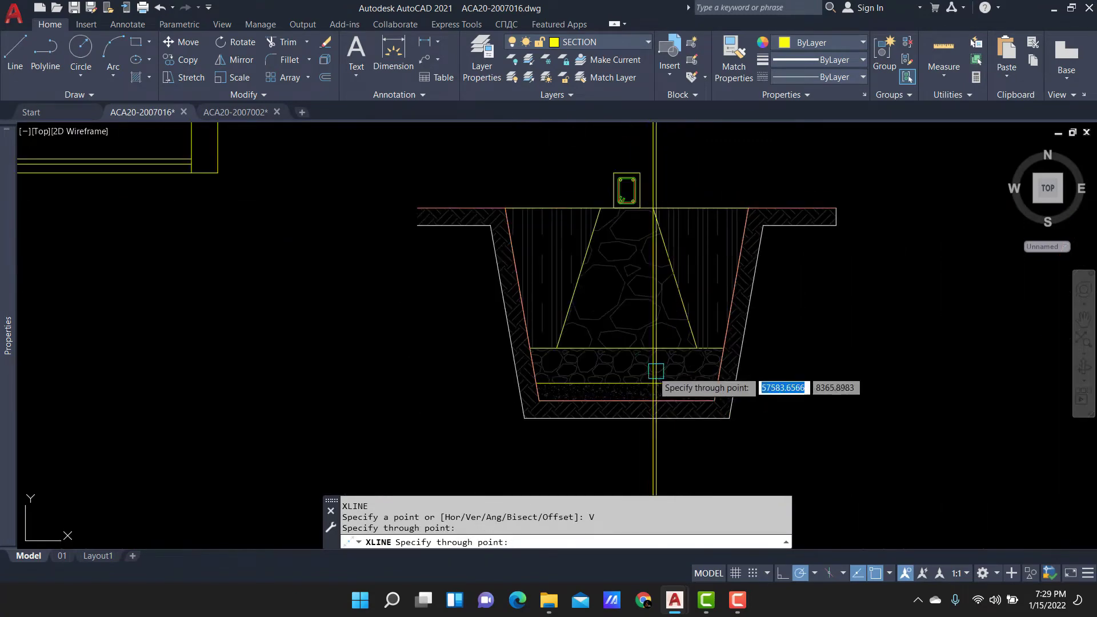
{"action": "left_click", "coordinate": [652, 350]}
{"action": "key", "text": "Escape"}
Trim the stone fill right of the vertical line and select the right vertical hatch.
{"action": "type", "text": "tr"}
{"action": "key", "text": "Return"}
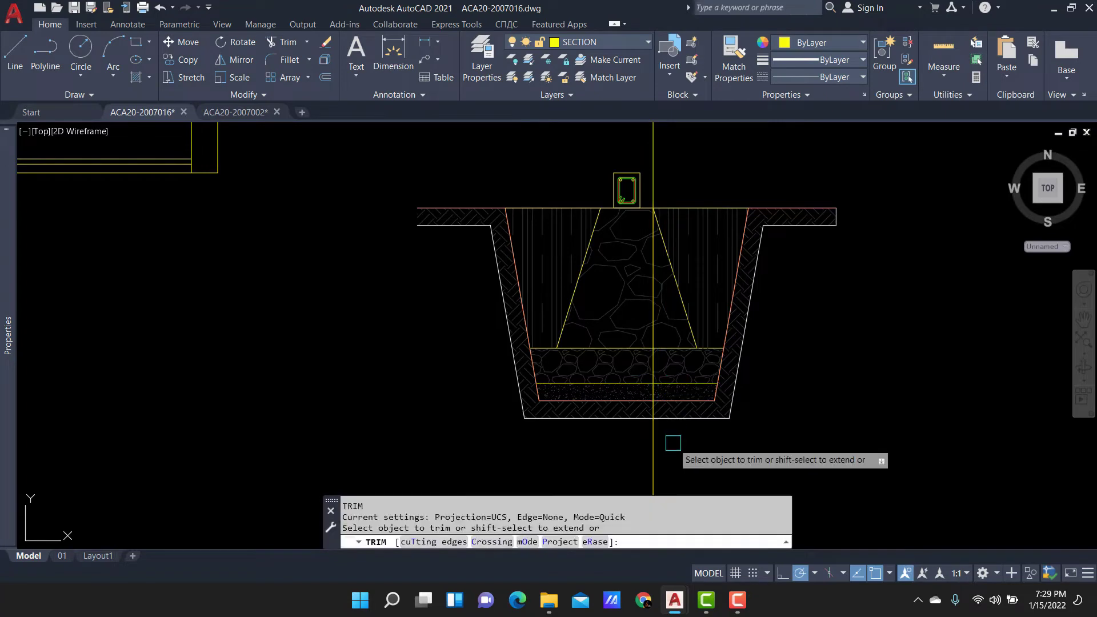
{"action": "left_click", "coordinate": [654, 434]}
{"action": "key", "text": "Return"}
{"action": "scroll", "coordinate": [700, 280], "scroll_direction": "up", "scroll_amount": 2}
{"action": "left_click", "coordinate": [650, 302]}
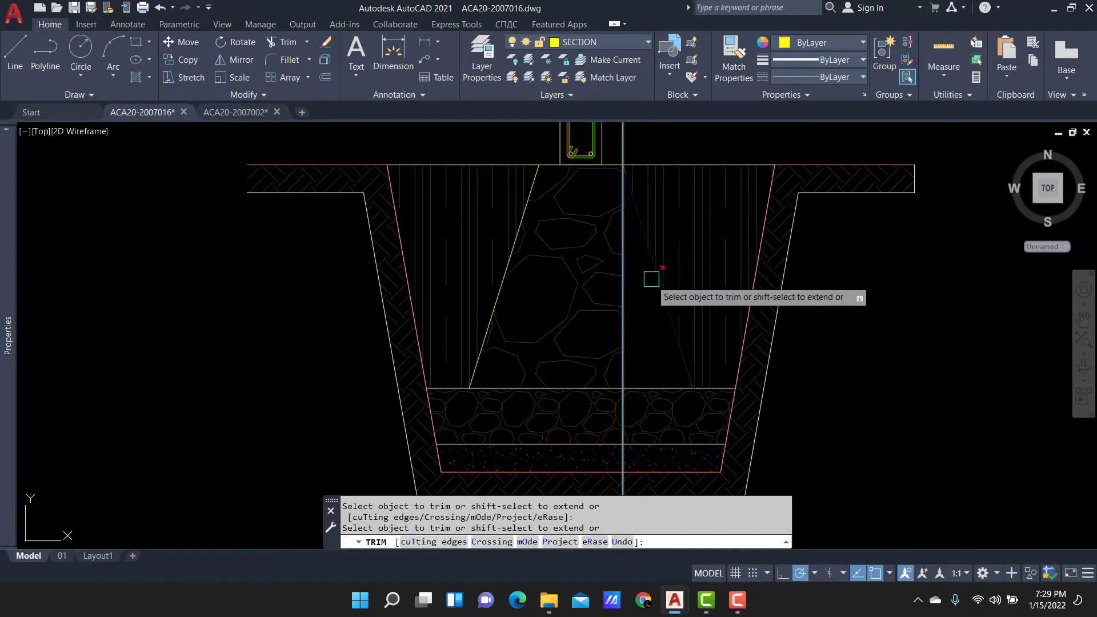
{"action": "left_click", "coordinate": [661, 198]}
{"action": "scroll", "coordinate": [626, 225], "scroll_direction": "up", "scroll_amount": 3}
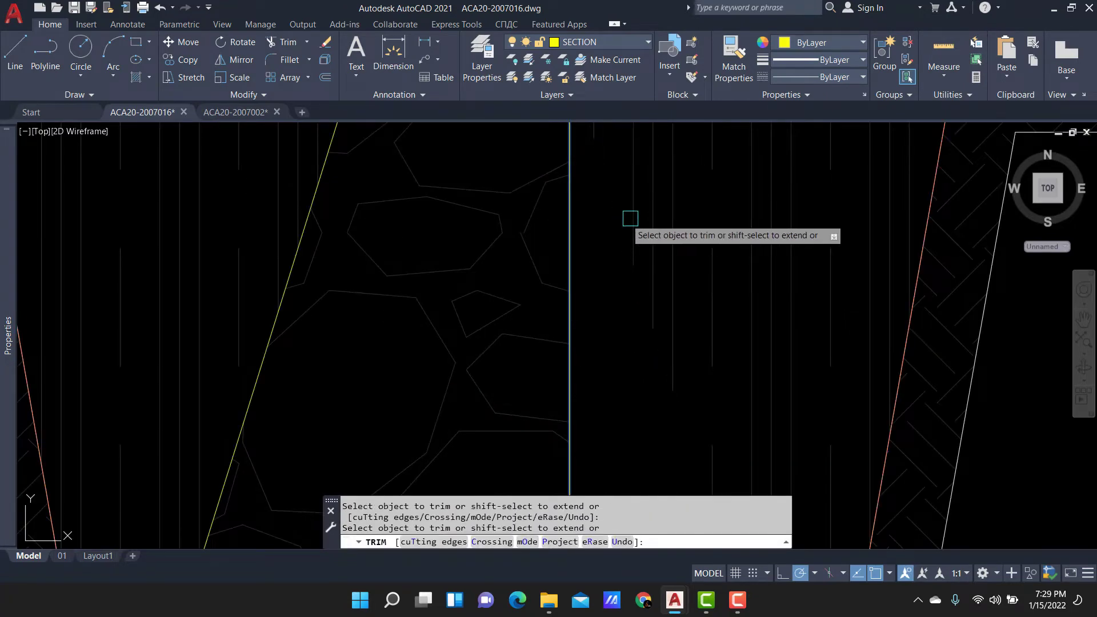
{"action": "scroll", "coordinate": [657, 263], "scroll_direction": "down", "scroll_amount": 1}
{"action": "key", "text": "Escape"}
{"action": "left_click", "coordinate": [645, 261]}
Erase the right vertical hatch and stretch the trench's right side inward.
{"action": "scroll", "coordinate": [646, 261], "scroll_direction": "down", "scroll_amount": 3}
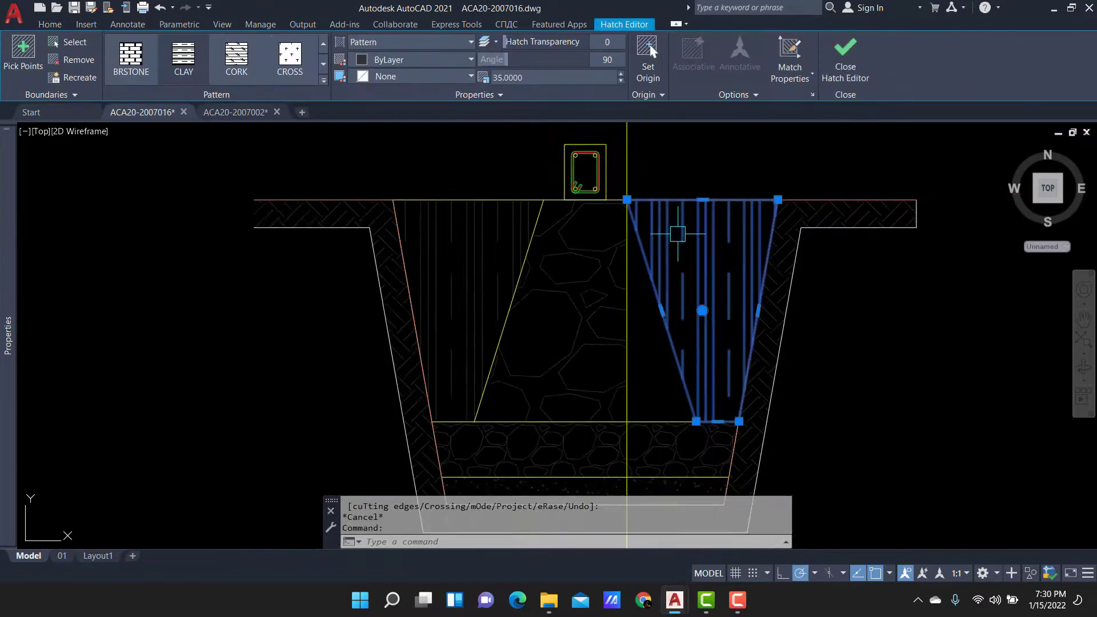
{"action": "type", "text": "e"}
{"action": "key", "text": "Return"}
{"action": "left_click", "coordinate": [825, 183]}
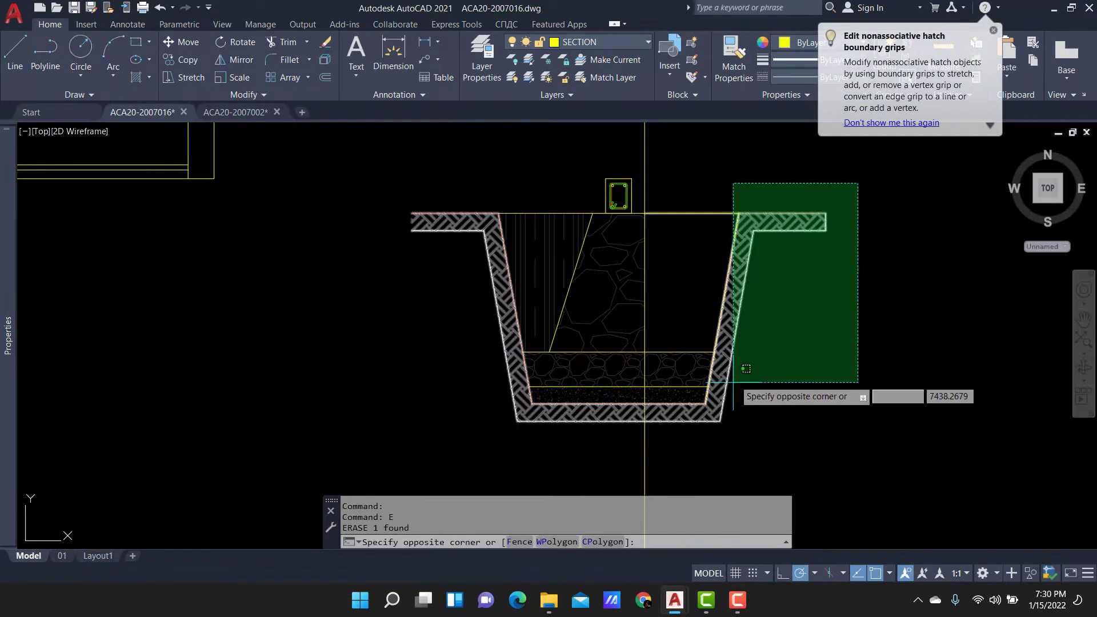
{"action": "left_click", "coordinate": [674, 483]}
{"action": "scroll", "coordinate": [678, 397], "scroll_direction": "up", "scroll_amount": 3}
{"action": "type", "text": "s"}
{"action": "key", "text": "Return"}
{"action": "type", "text": "100"}
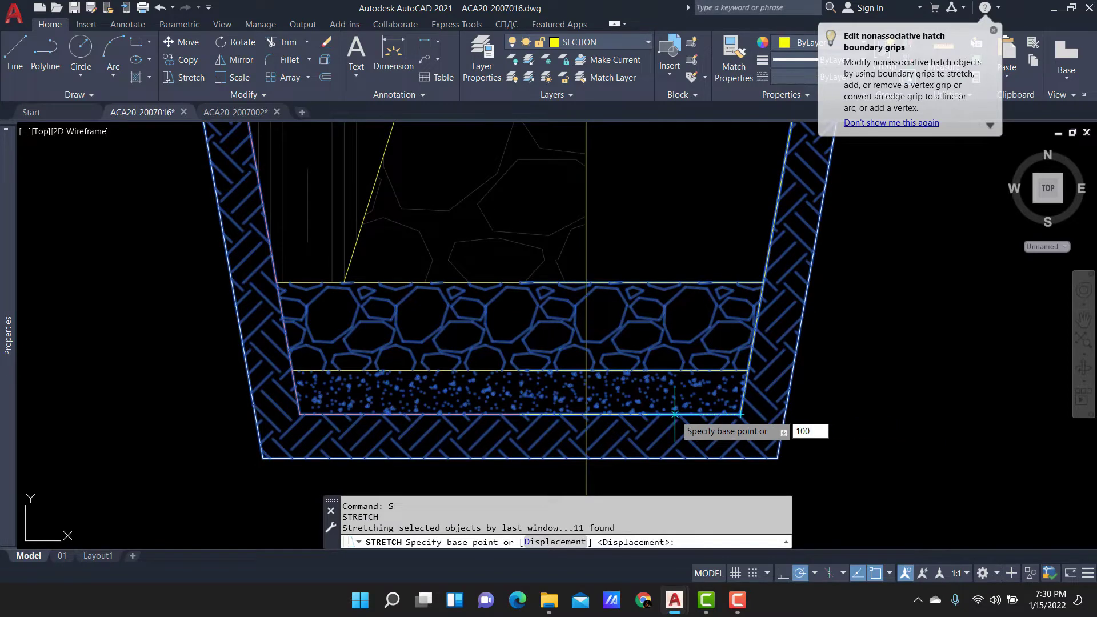
{"action": "key", "text": "Return"}
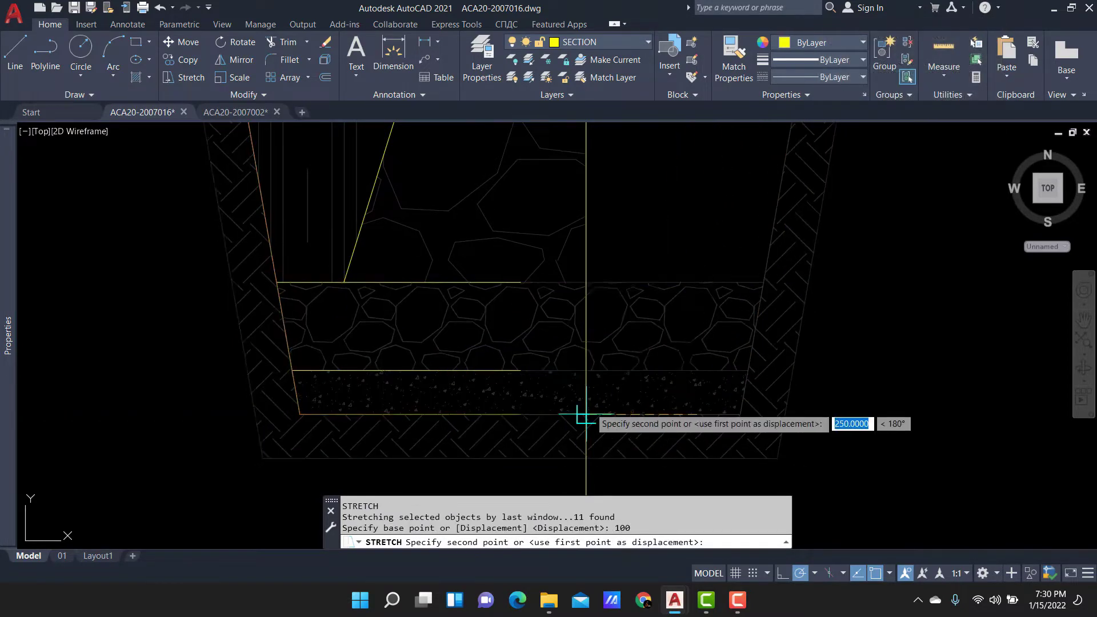
{"action": "left_click", "coordinate": [586, 416]}
Trim the overhanging lines back to the trench outline.
{"action": "type", "text": "tr"}
{"action": "key", "text": "Return"}
{"action": "left_click", "coordinate": [660, 245]}
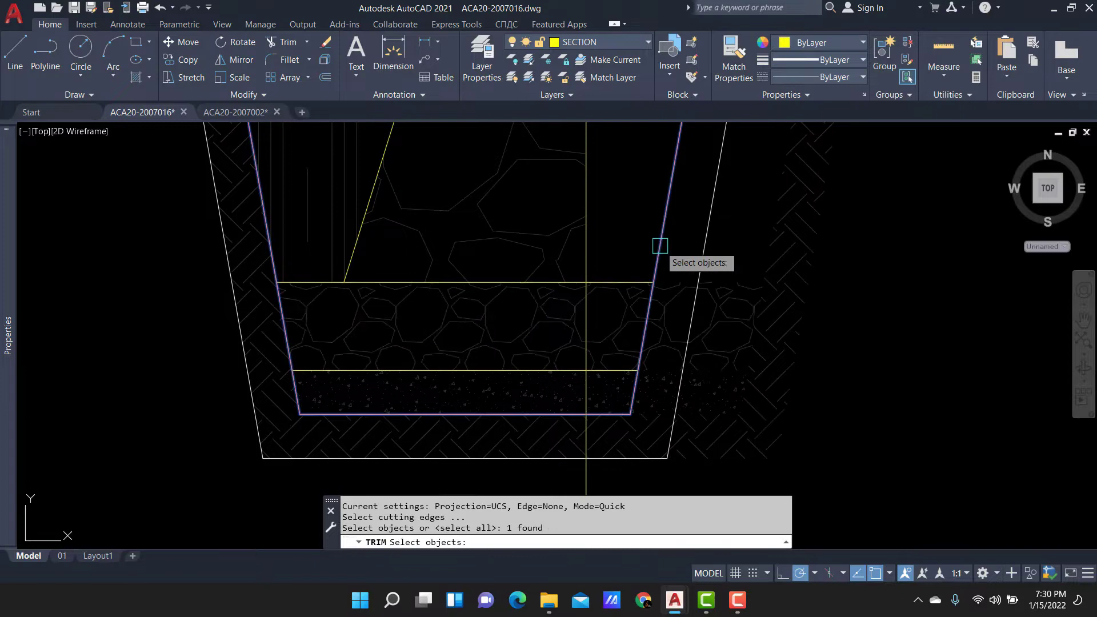
{"action": "left_click", "coordinate": [663, 292]}
{"action": "left_click", "coordinate": [656, 396]}
{"action": "key", "text": "Escape"}
Pull the earth hatch's right edge inward around the narrowed trench.
{"action": "scroll", "coordinate": [754, 384], "scroll_direction": "down", "scroll_amount": 3}
{"action": "left_click", "coordinate": [705, 297]}
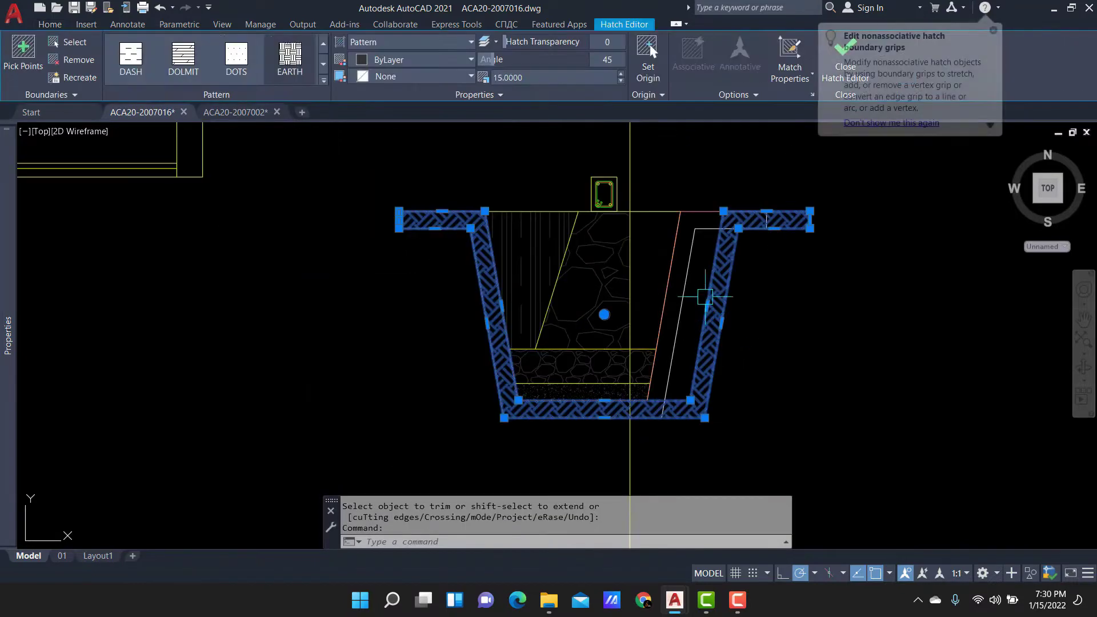
{"action": "left_click", "coordinate": [707, 305]}
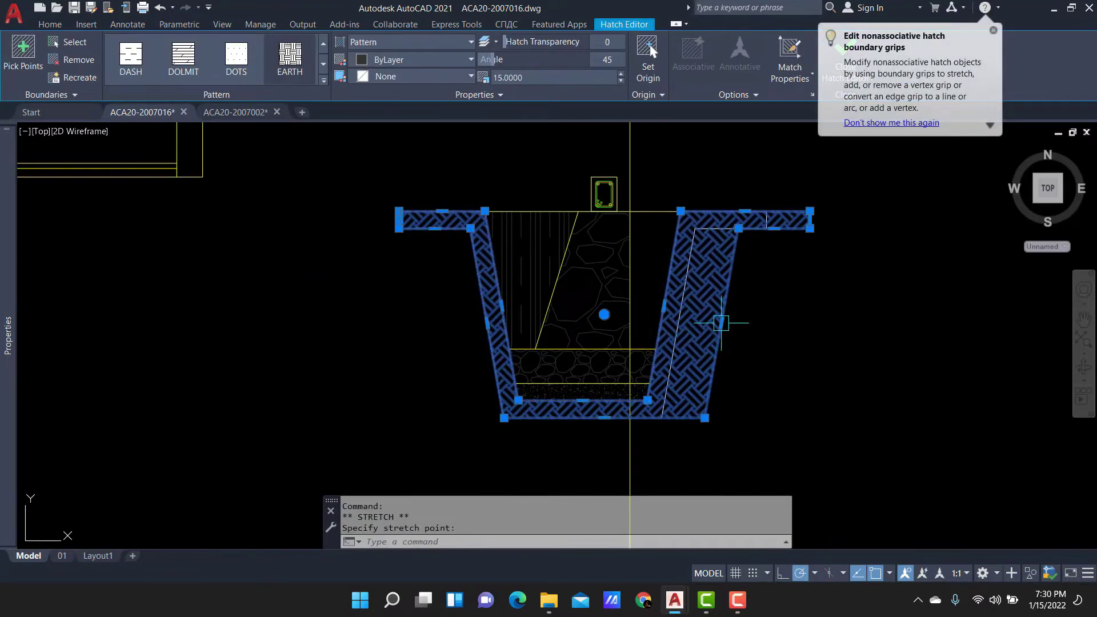
{"action": "left_click", "coordinate": [678, 322]}
{"action": "scroll", "coordinate": [800, 221], "scroll_direction": "up", "scroll_amount": 2}
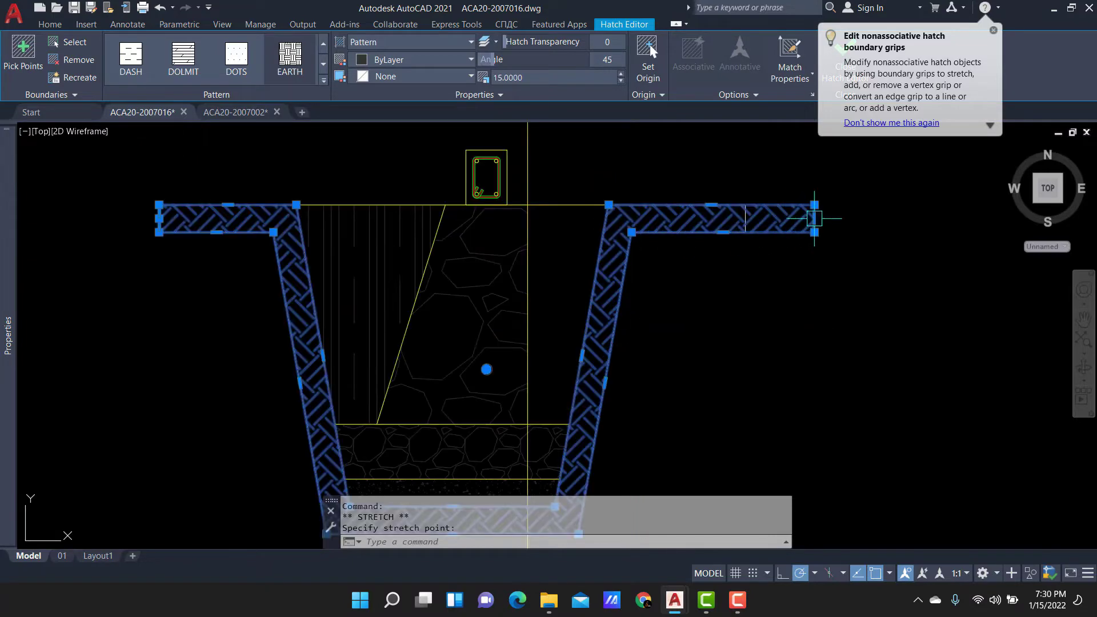
{"action": "scroll", "coordinate": [588, 269], "scroll_direction": "down", "scroll_amount": 3}
{"action": "key", "text": "Escape"}
{"action": "key", "text": "Escape"}
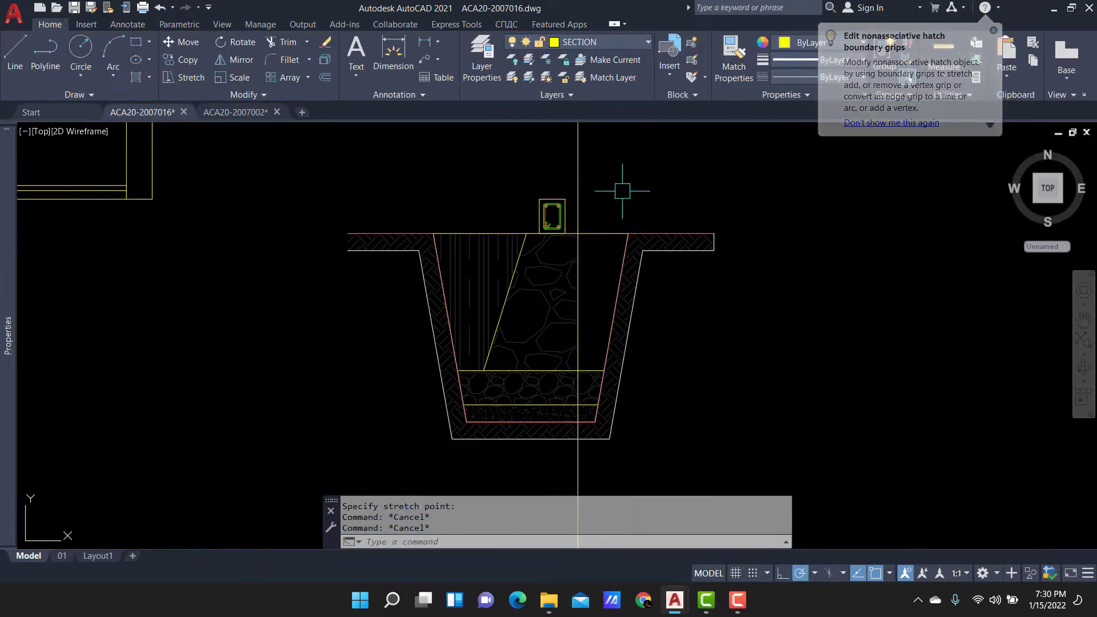
Hatch the right trench strip and match it to the left strip's vertical hatch.
{"action": "scroll", "coordinate": [620, 310], "scroll_direction": "up", "scroll_amount": 2}
{"action": "key", "text": "h"}
{"action": "key", "text": "space"}
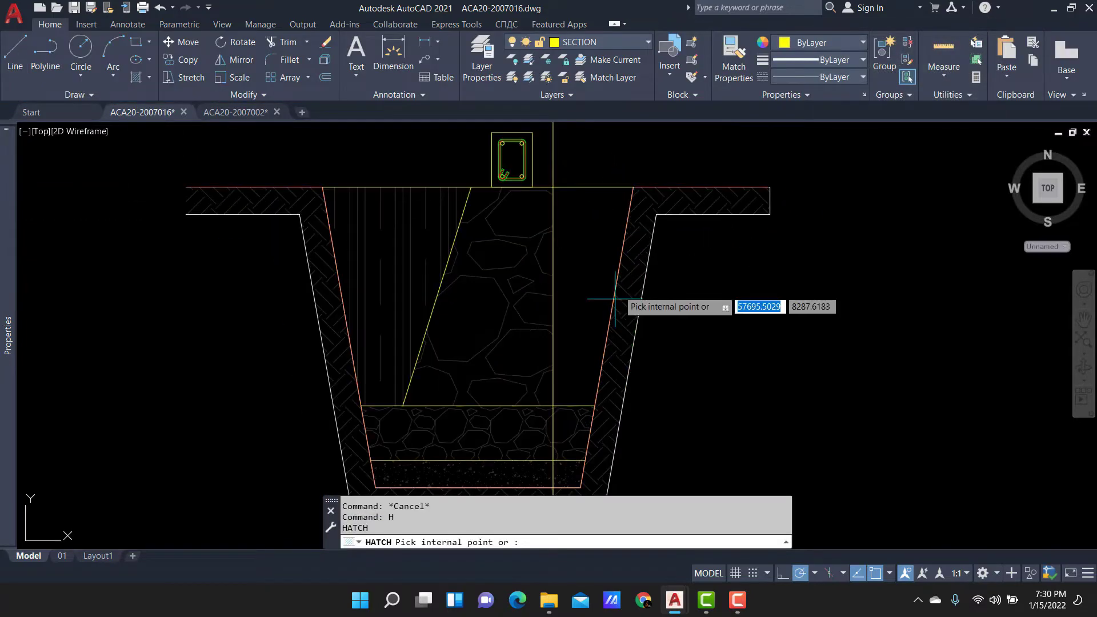
{"action": "left_click", "coordinate": [594, 268]}
{"action": "key", "text": "Escape"}
{"action": "key", "text": "m"}
{"action": "key", "text": "a"}
{"action": "key", "text": "space"}
{"action": "left_click", "coordinate": [434, 297]}
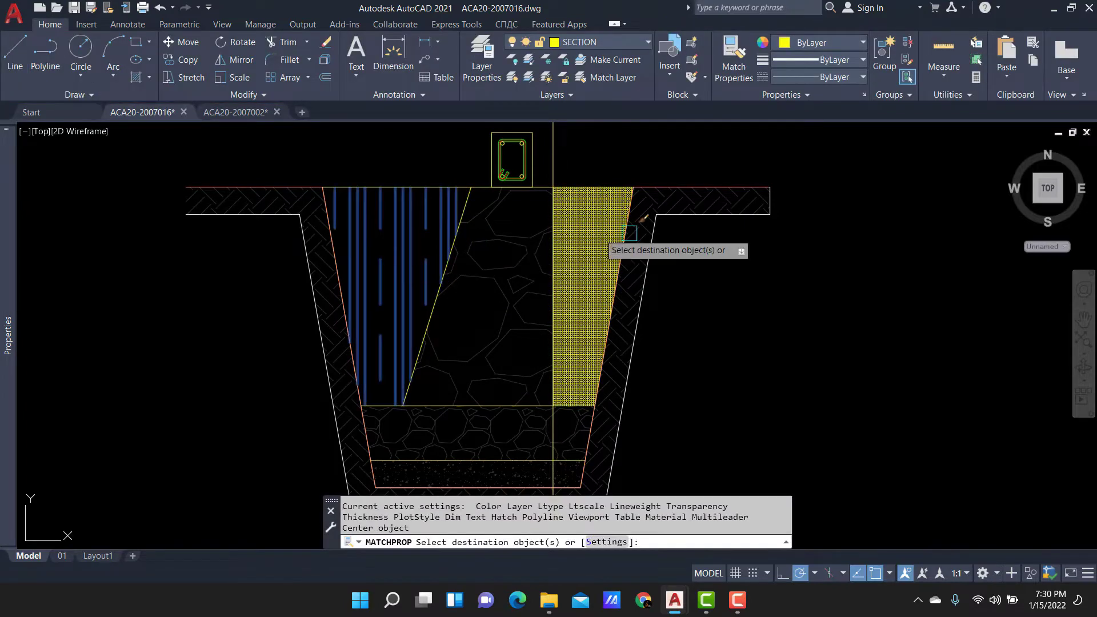
{"action": "left_click", "coordinate": [594, 240]}
{"action": "key", "text": "Escape"}
Remove the stray line below the trench, restoring an accidentally erased hatch.
{"action": "scroll", "coordinate": [594, 240], "scroll_direction": "down", "scroll_amount": 3}
{"action": "left_click", "coordinate": [562, 169]}
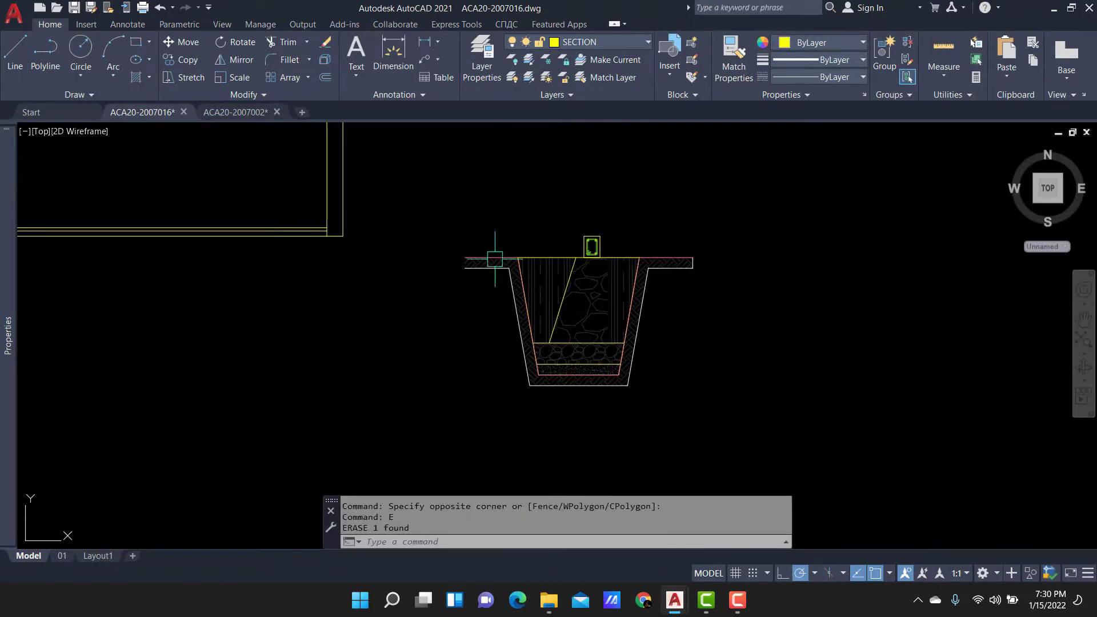
{"action": "key", "text": "ctrl+z"}
{"action": "scroll", "coordinate": [618, 252], "scroll_direction": "up", "scroll_amount": 3}
{"action": "type", "text": "TR"}
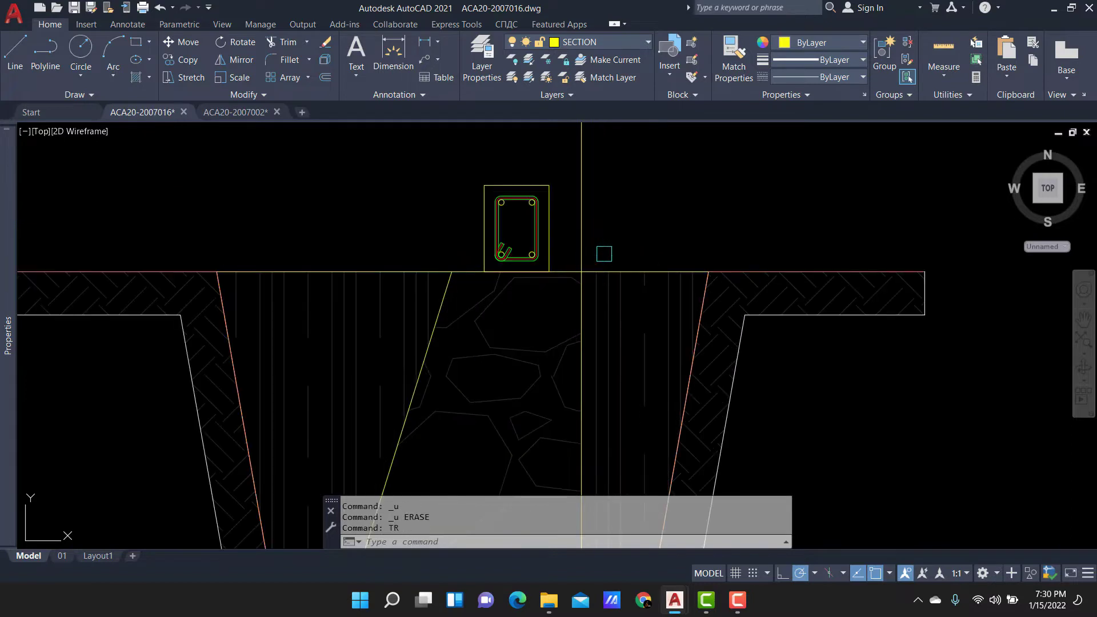
{"action": "type", "text": "tr"}
{"action": "key", "text": "Return"}
{"action": "middle_click_drag", "start_coordinate": [628, 491], "coordinate": [622, 299]}
{"action": "scroll", "coordinate": [632, 221], "scroll_direction": "up", "scroll_amount": 2}
{"action": "key", "text": "Escape"}
{"action": "scroll", "coordinate": [633, 221], "scroll_direction": "down", "scroll_amount": 3}
{"action": "left_click_drag", "start_coordinate": [691, 343], "coordinate": [531, 355]}
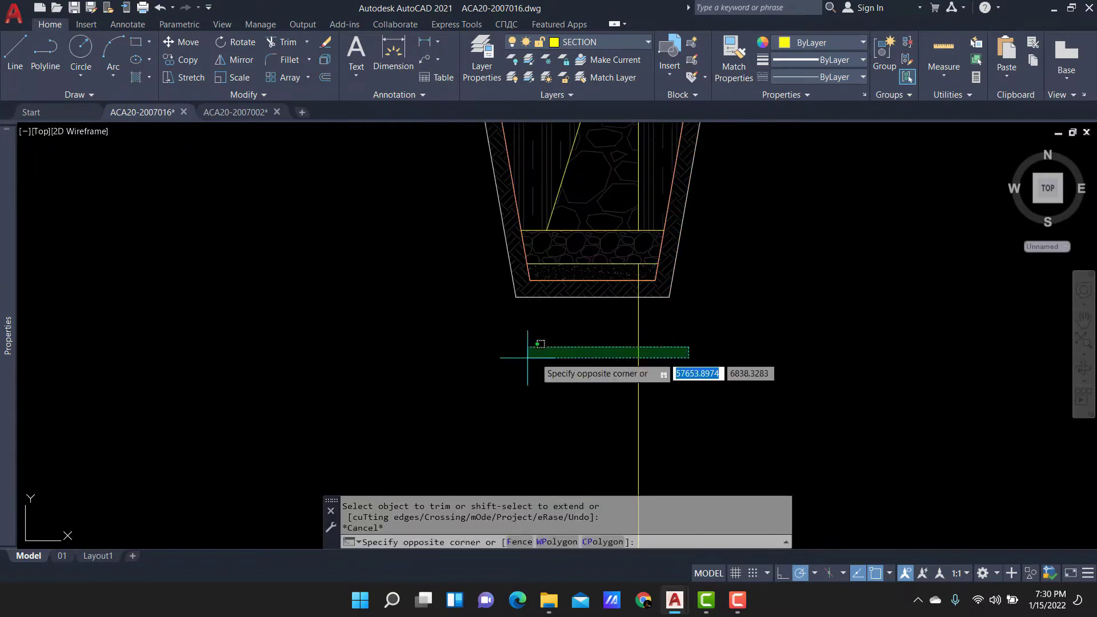
{"action": "type", "text": "e"}
{"action": "key", "text": "Return"}
Select the entire footing detail with its hatches.
{"action": "middle_click_drag", "start_coordinate": [594, 210], "coordinate": [582, 278]}
{"action": "scroll", "coordinate": [618, 239], "scroll_direction": "down", "scroll_amount": 2}
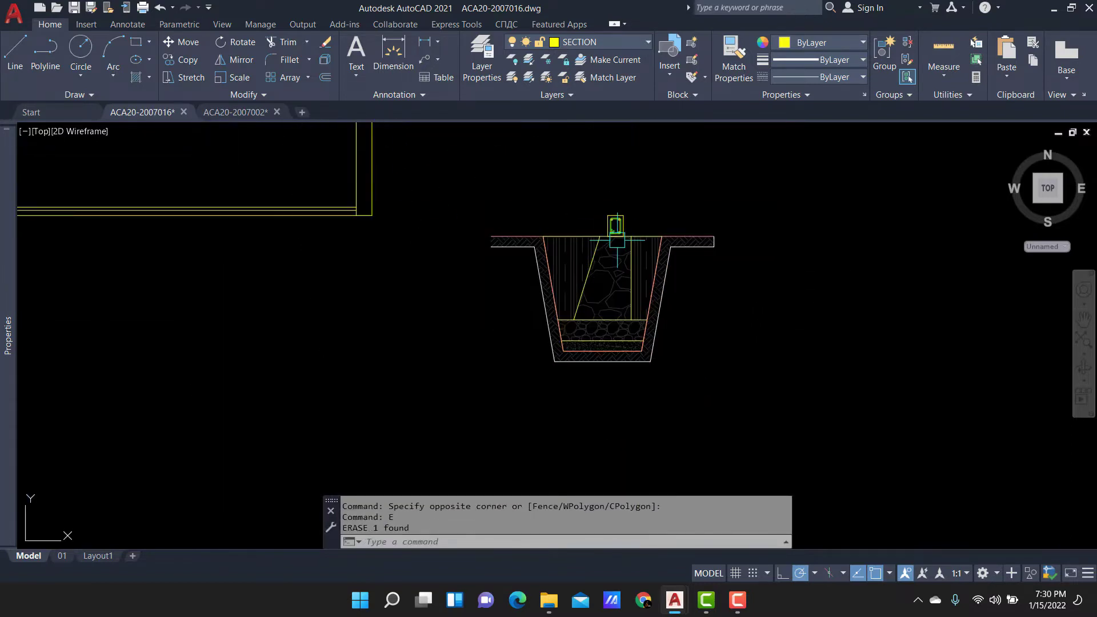
{"action": "left_click_drag", "start_coordinate": [446, 159], "coordinate": [828, 385]}
{"action": "scroll", "coordinate": [582, 183], "scroll_direction": "up", "scroll_amount": 1}
Move the footing from the column point to under the right wall.
{"action": "type", "text": "m"}
{"action": "key", "text": "Return"}
{"action": "scroll", "coordinate": [725, 294], "scroll_direction": "up", "scroll_amount": 2}
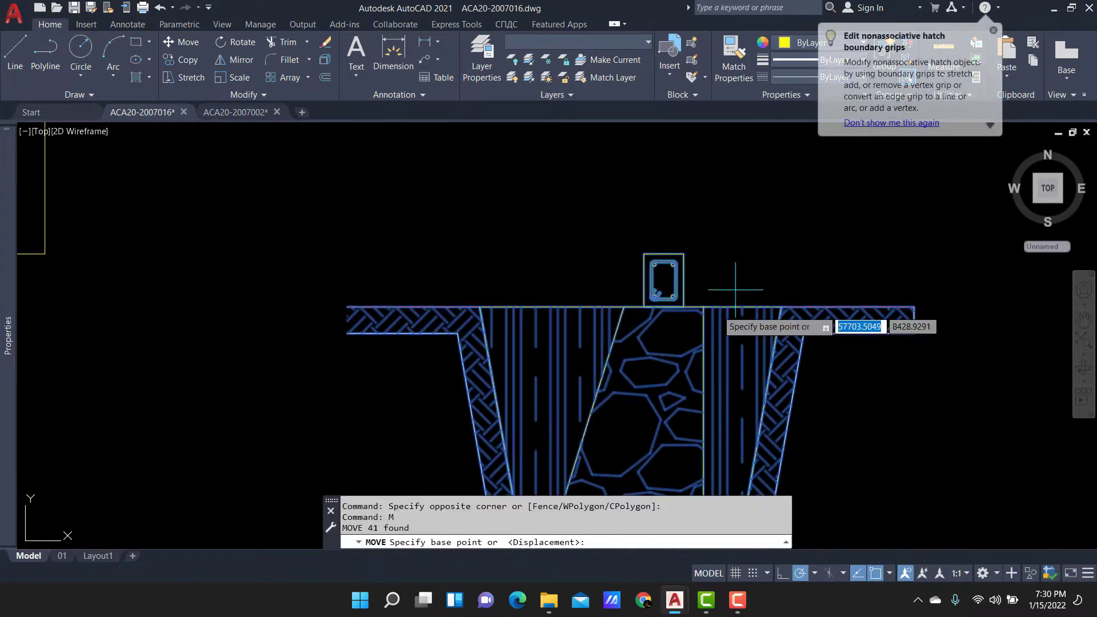
{"action": "scroll", "coordinate": [674, 298], "scroll_direction": "up", "scroll_amount": 2}
{"action": "left_click", "coordinate": [674, 215]}
{"action": "scroll", "coordinate": [833, 244], "scroll_direction": "down", "scroll_amount": 2}
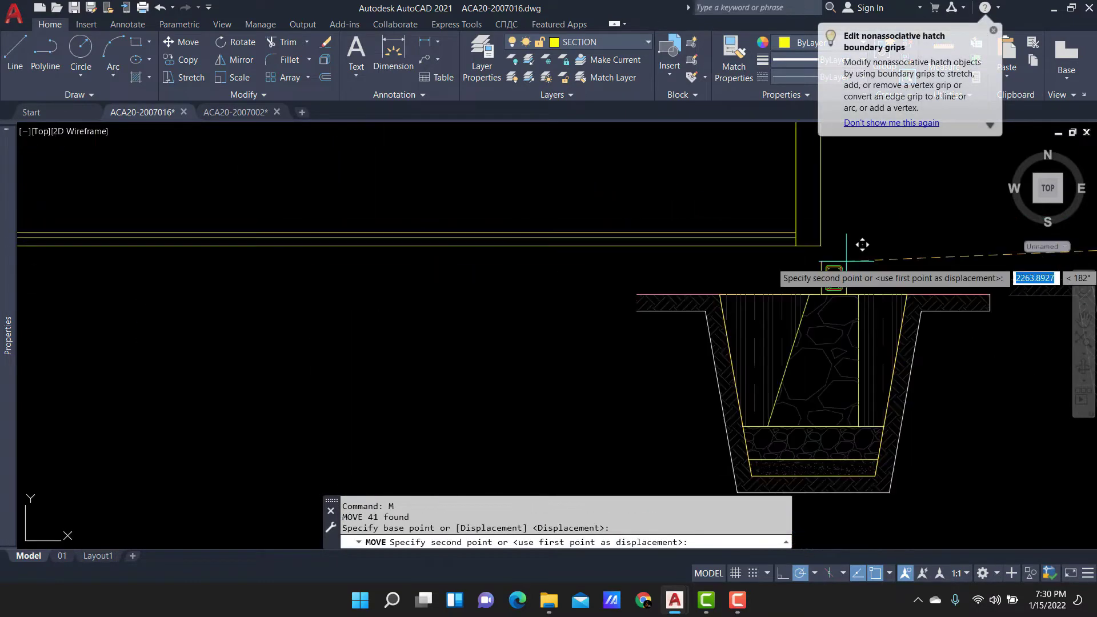
{"action": "left_click", "coordinate": [807, 234]}
{"action": "scroll", "coordinate": [664, 225], "scroll_direction": "down", "scroll_amount": 2}
Mirror the right trench footing leftward across a vertical line, keeping the original.
{"action": "left_click", "coordinate": [521, 196]}
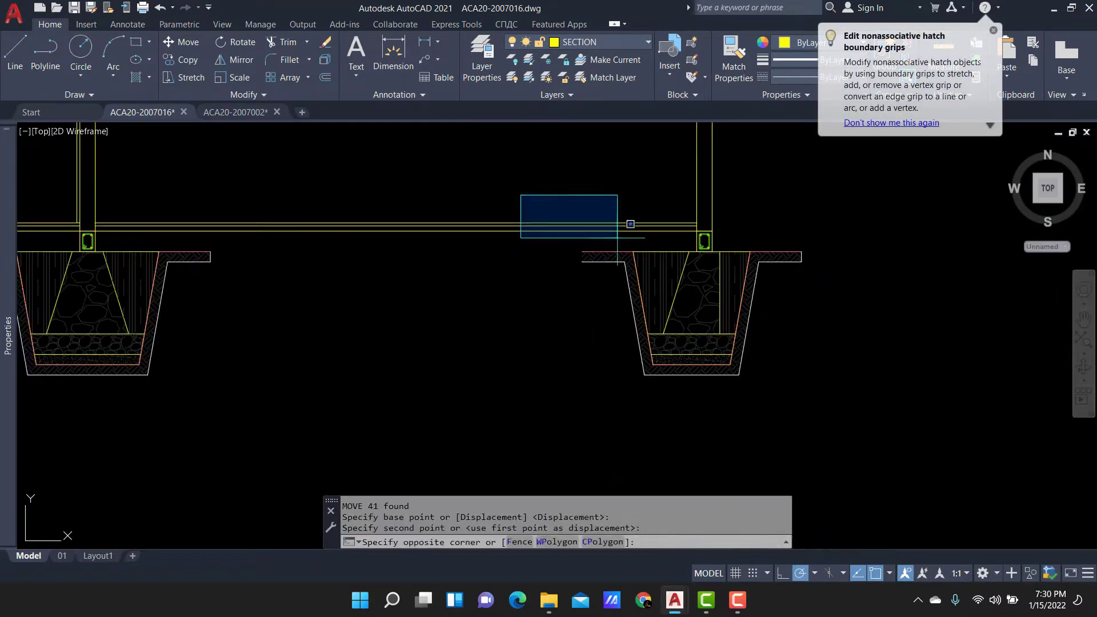
{"action": "left_click", "coordinate": [885, 409]}
{"action": "scroll", "coordinate": [884, 409], "scroll_direction": "down", "scroll_amount": 3}
{"action": "type", "text": "mi"}
{"action": "key", "text": "Return"}
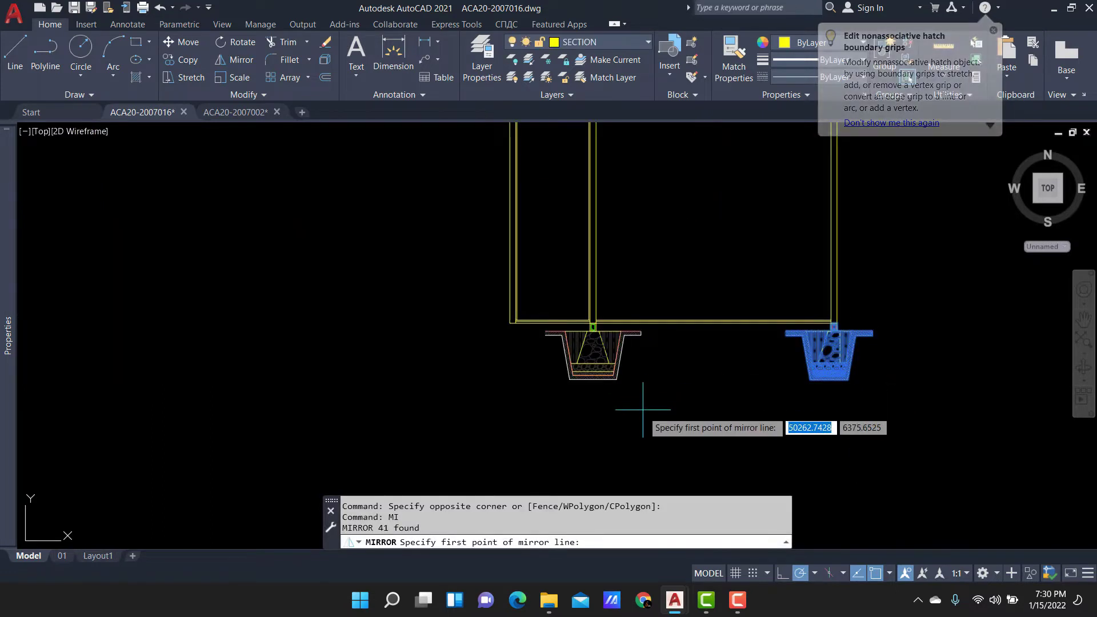
{"action": "key", "text": "Escape"}
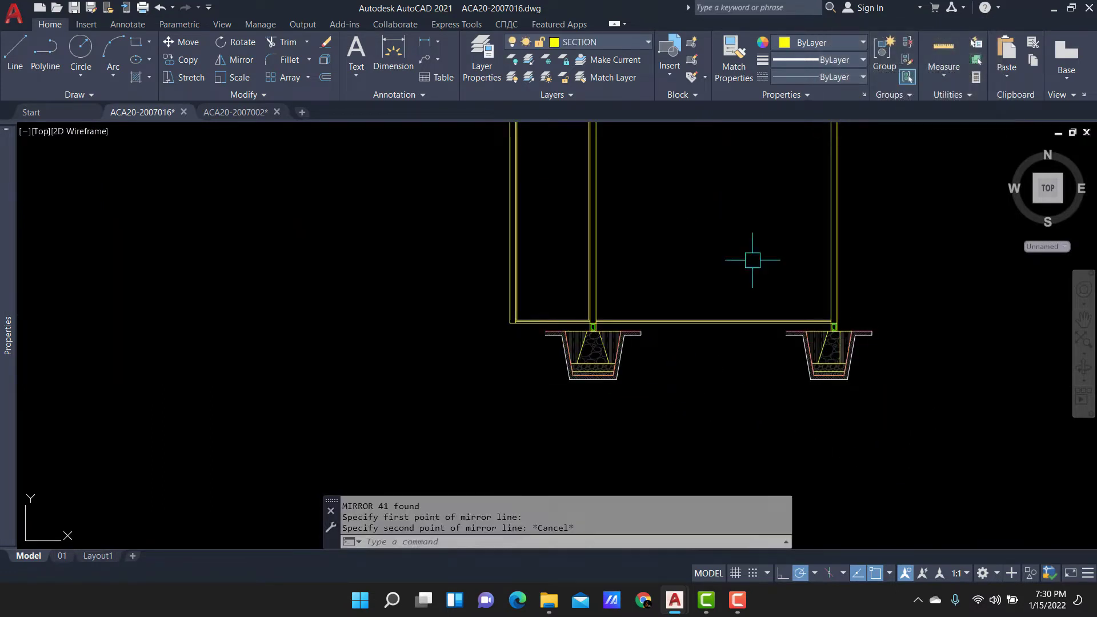
{"action": "left_click", "coordinate": [749, 252]}
{"action": "left_click", "coordinate": [930, 418]}
{"action": "key", "text": "space"}
{"action": "left_click", "coordinate": [559, 400]}
{"action": "left_click", "coordinate": [560, 438]}
{"action": "key", "text": "Return"}
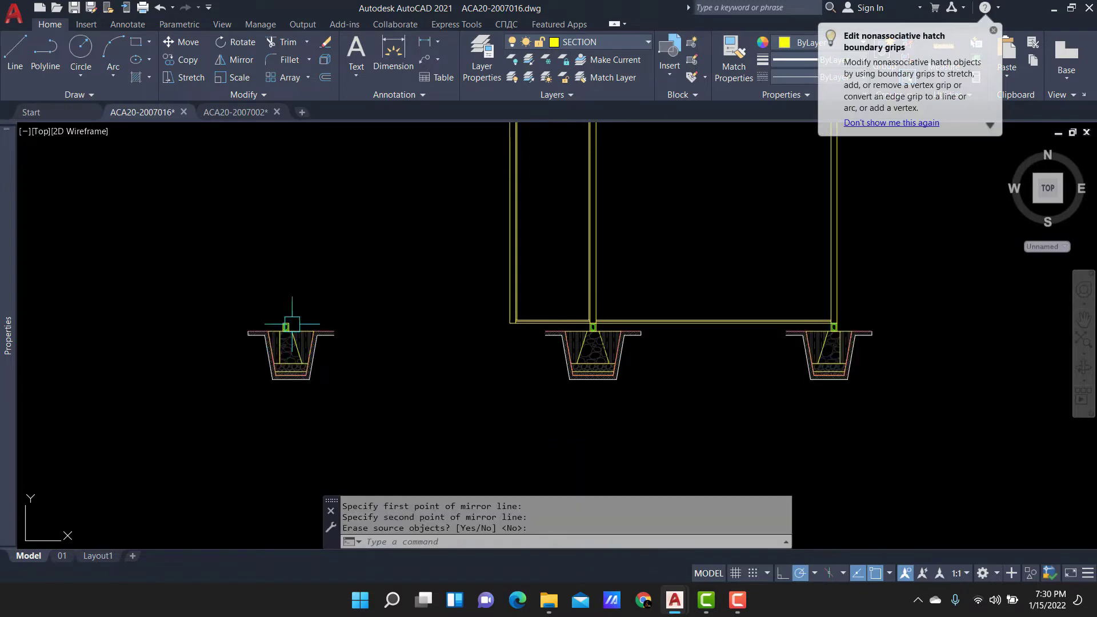
Move the mirrored trench footing from the column corner to under the left column.
{"action": "left_click", "coordinate": [392, 416]}
{"action": "scroll", "coordinate": [320, 389], "scroll_direction": "up", "scroll_amount": 3}
{"action": "scroll", "coordinate": [245, 364], "scroll_direction": "up", "scroll_amount": 3}
{"action": "type", "text": "m"}
{"action": "key", "text": "Return"}
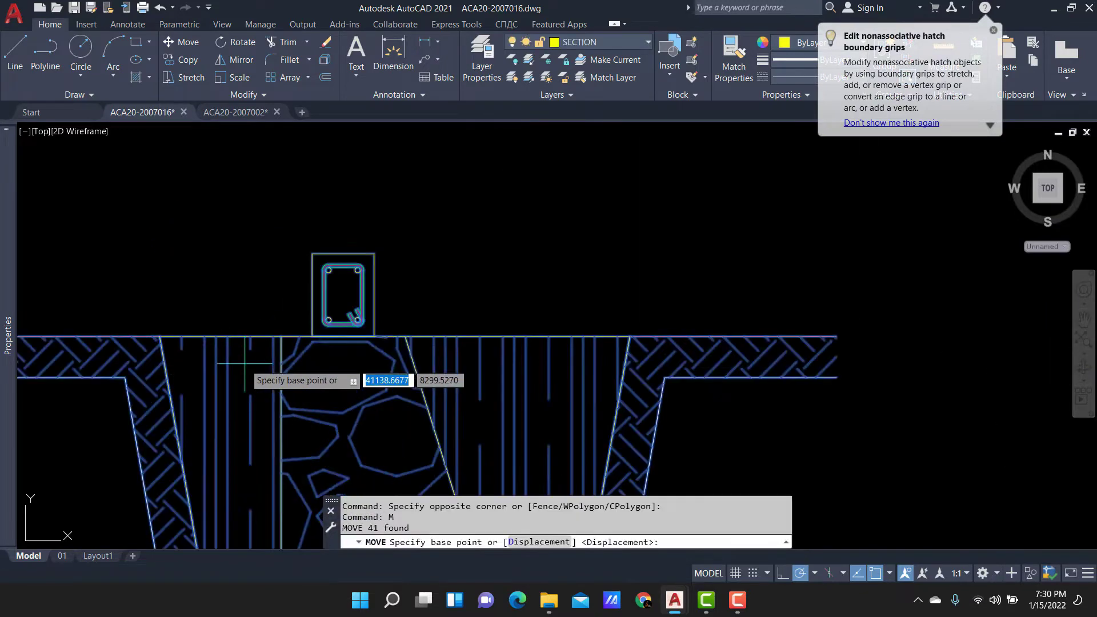
{"action": "left_click", "coordinate": [313, 261]}
{"action": "scroll", "coordinate": [609, 237], "scroll_direction": "down", "scroll_amount": 3}
{"action": "scroll", "coordinate": [453, 237], "scroll_direction": "up", "scroll_amount": 2}
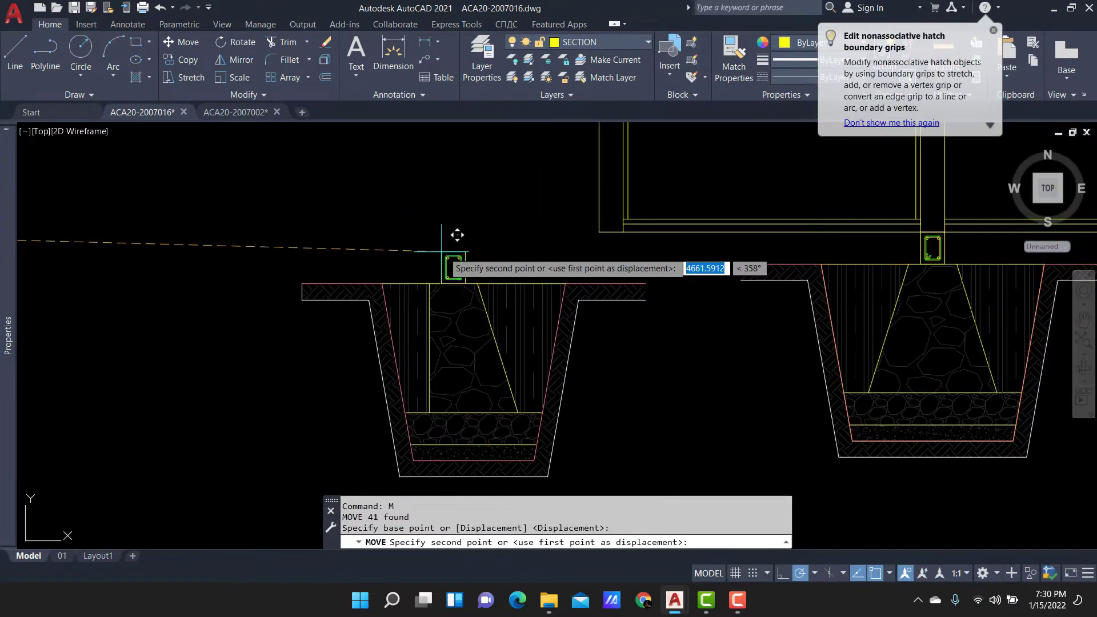
{"action": "scroll", "coordinate": [616, 226], "scroll_direction": "up", "scroll_amount": 1}
{"action": "left_click", "coordinate": [599, 232]}
{"action": "scroll", "coordinate": [531, 293], "scroll_direction": "up", "scroll_amount": 3}
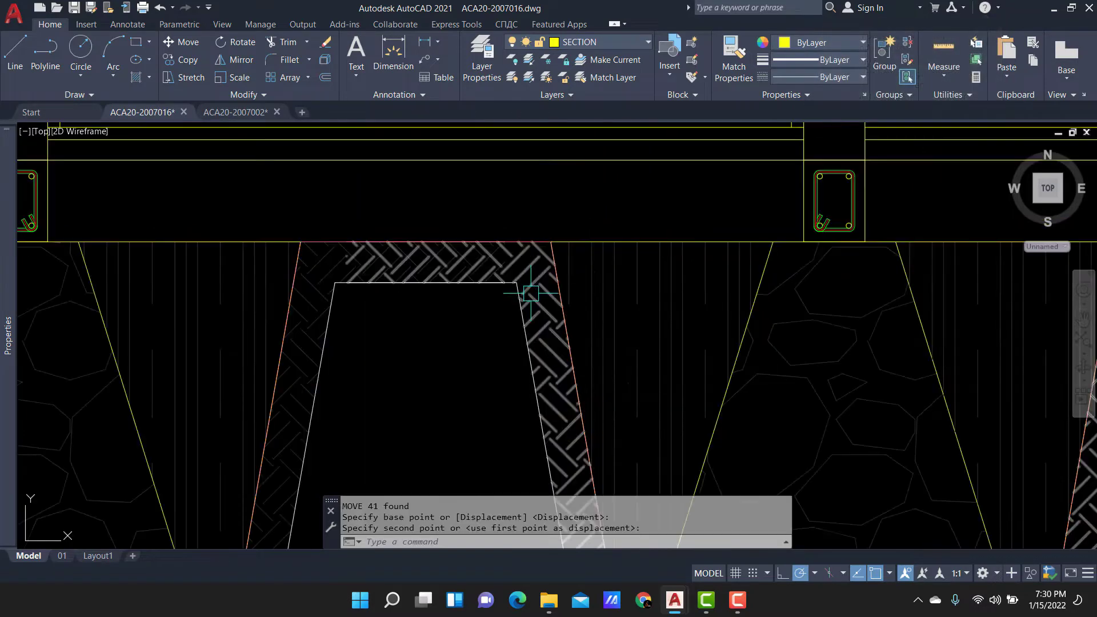
{"action": "scroll", "coordinate": [529, 293], "scroll_direction": "up", "scroll_amount": 2}
{"action": "key", "text": "Escape"}
{"action": "scroll", "coordinate": [531, 298], "scroll_direction": "up", "scroll_amount": 2}
Reshape the hatched ground band by dragging its boundary vertices with grips.
{"action": "left_click", "coordinate": [585, 234]}
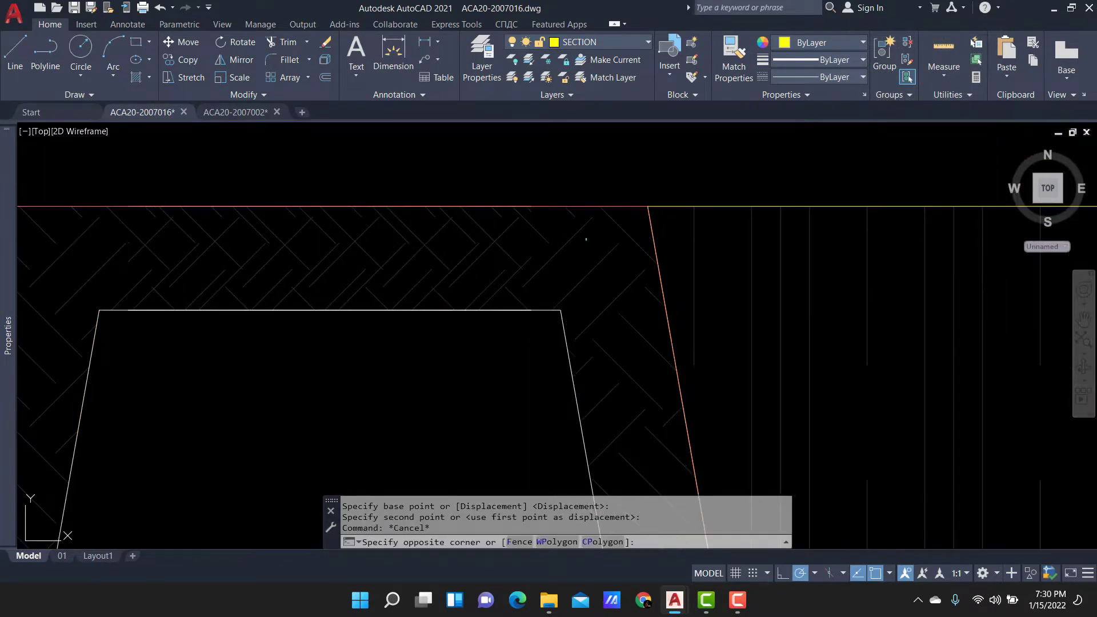
{"action": "left_click", "coordinate": [108, 235]}
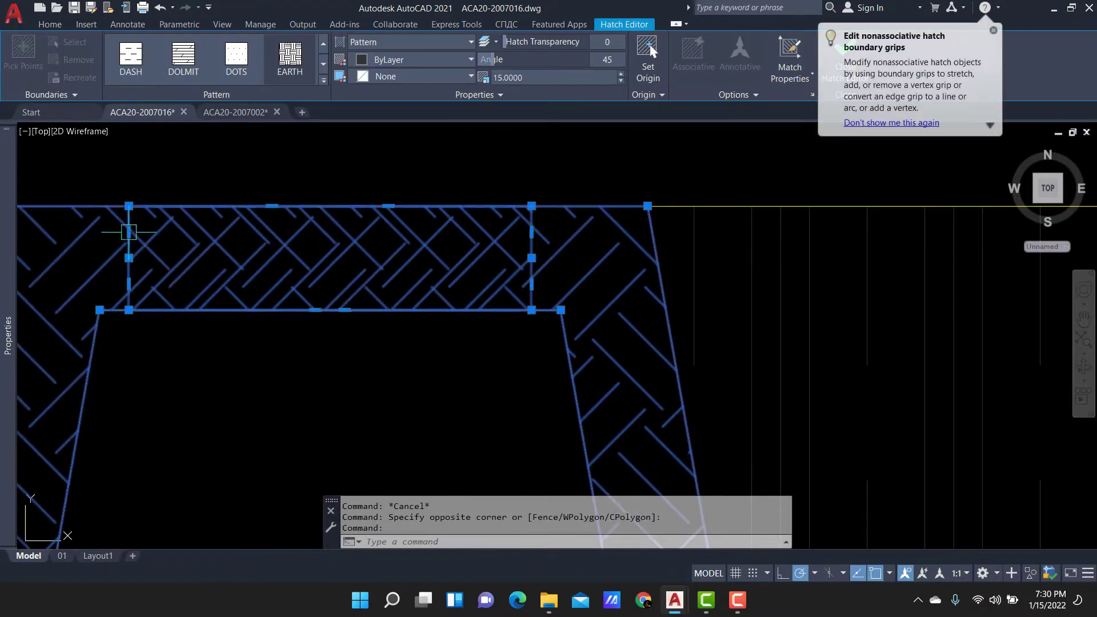
{"action": "left_click", "coordinate": [531, 232]}
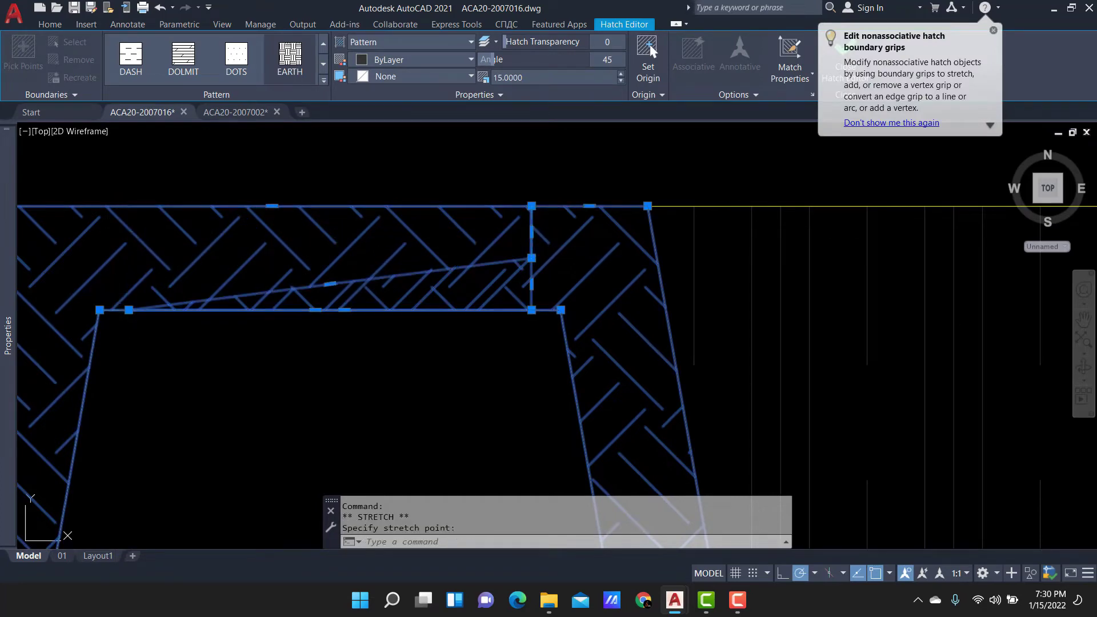
{"action": "left_click", "coordinate": [129, 309]}
{"action": "left_click", "coordinate": [531, 310]}
{"action": "scroll", "coordinate": [531, 309], "scroll_direction": "down", "scroll_amount": 5}
{"action": "scroll", "coordinate": [166, 245], "scroll_direction": "up", "scroll_amount": 3}
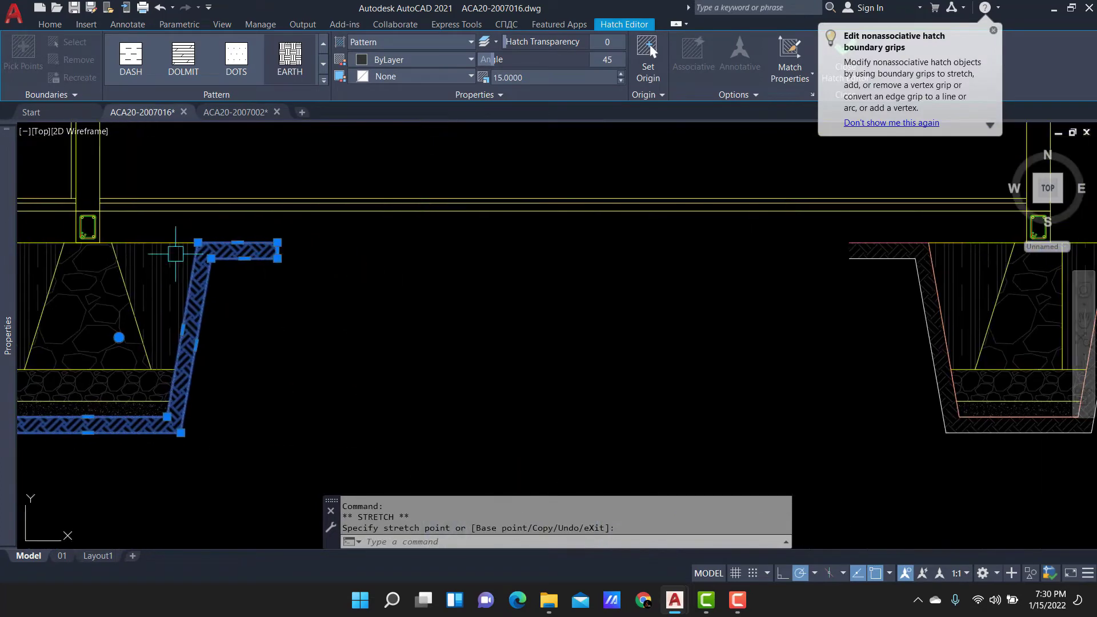
{"action": "scroll", "coordinate": [357, 316], "scroll_direction": "up", "scroll_amount": 3}
{"action": "key", "text": "Escape"}
{"action": "left_click", "coordinate": [357, 316]}
Stretch the end of the hatch band rightward and reposition its boundary corner.
{"action": "left_click", "coordinate": [302, 216]}
{"action": "type", "text": "s"}
{"action": "key", "text": "Return"}
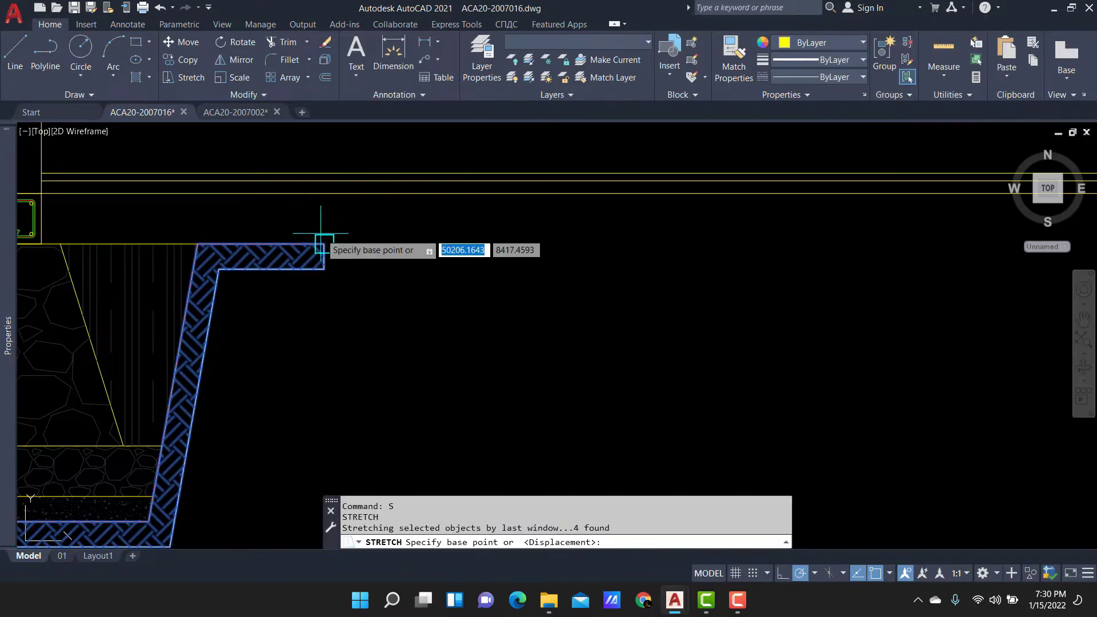
{"action": "left_click", "coordinate": [324, 243]}
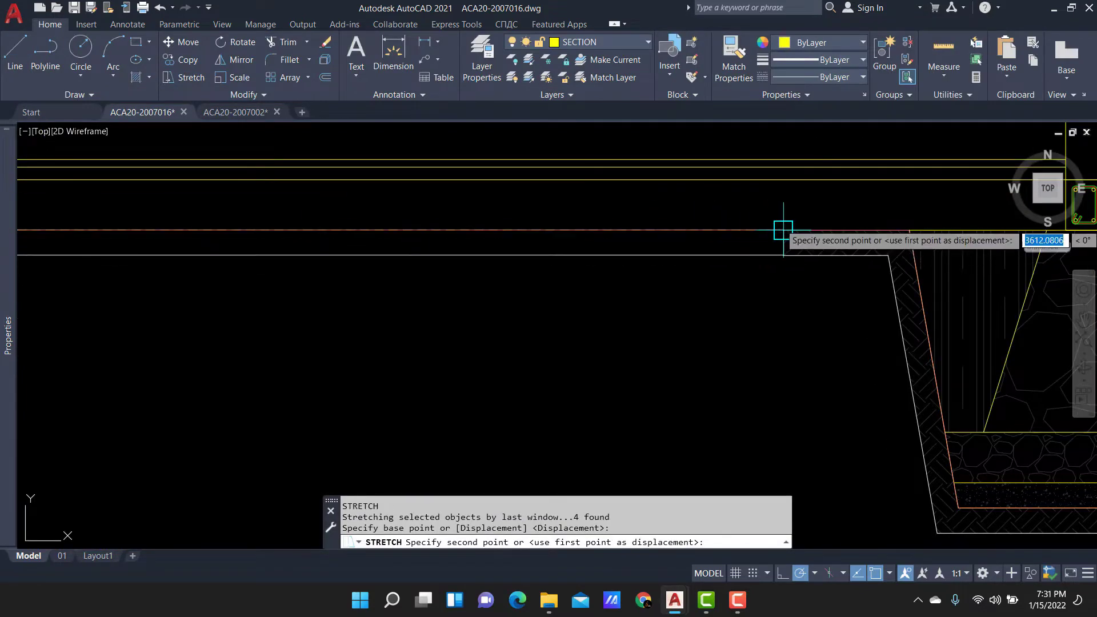
{"action": "left_click", "coordinate": [788, 234]}
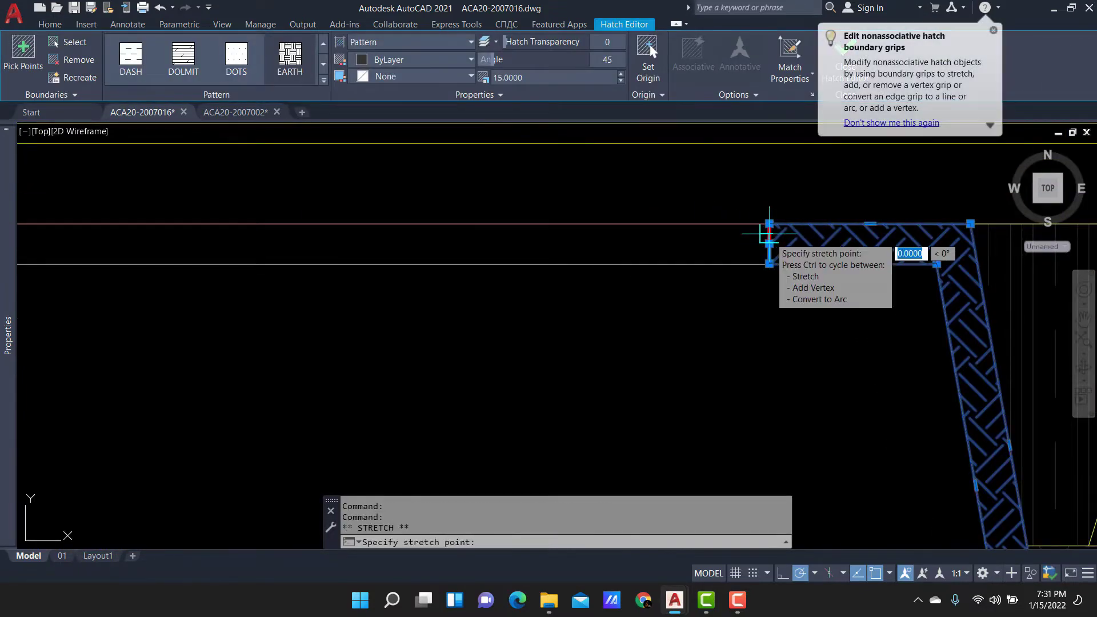
{"action": "left_click", "coordinate": [769, 243]}
{"action": "scroll", "coordinate": [732, 230], "scroll_direction": "up", "scroll_amount": 3}
{"action": "scroll", "coordinate": [149, 240], "scroll_direction": "up", "scroll_amount": 2}
{"action": "scroll", "coordinate": [150, 240], "scroll_direction": "up", "scroll_amount": 2}
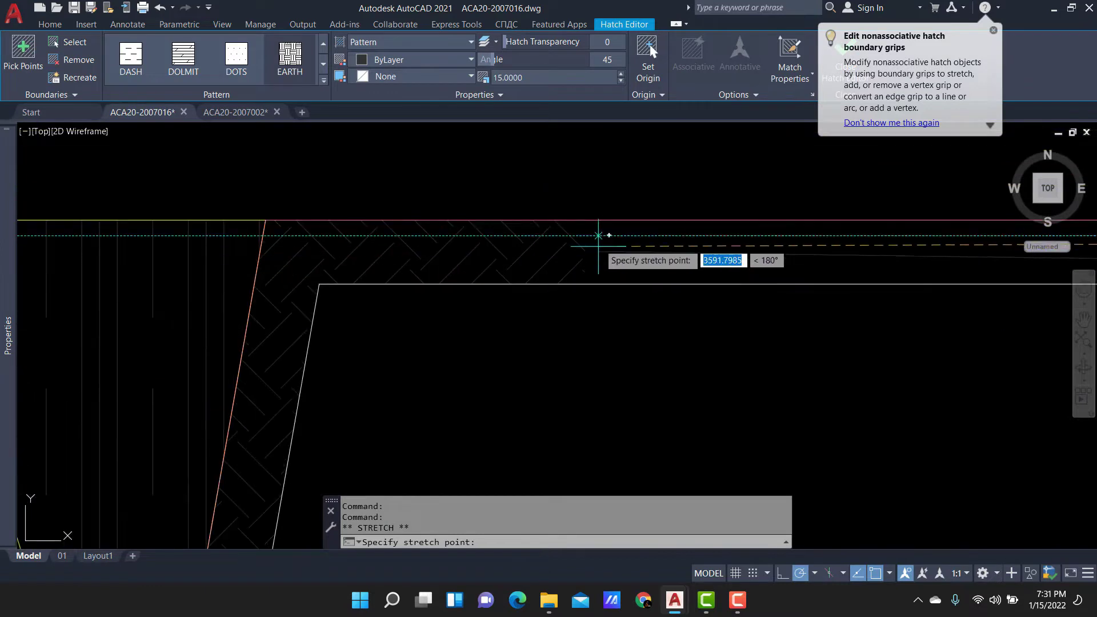
{"action": "left_click", "coordinate": [633, 230]}
Grip-edit the hatch edge and inner corner so the edge meets the trench vertically.
{"action": "left_click", "coordinate": [633, 234]}
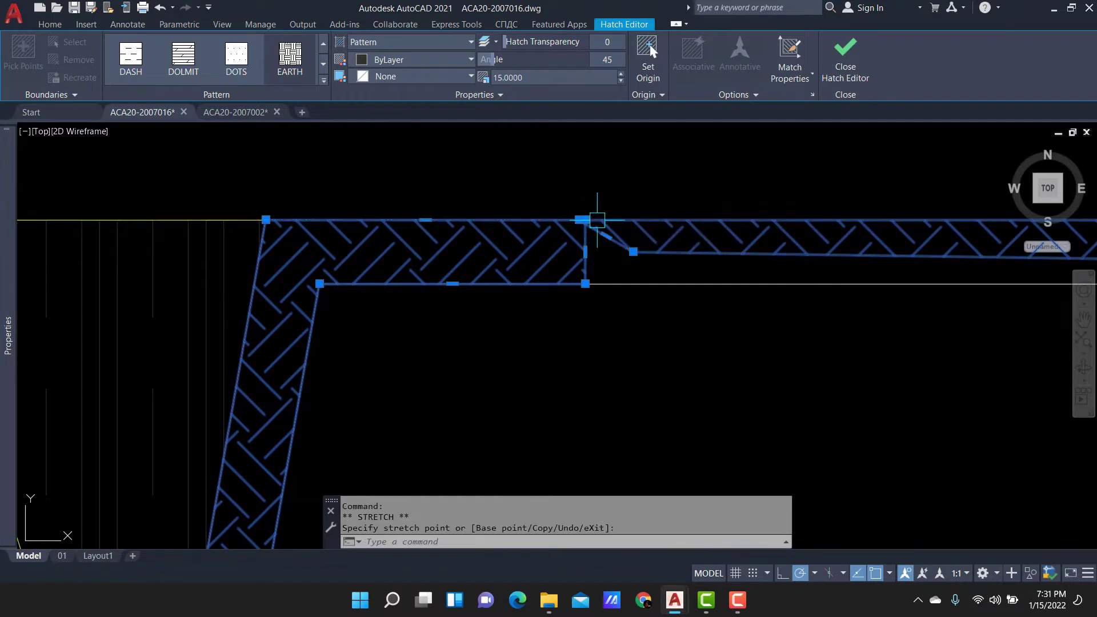
{"action": "left_click", "coordinate": [585, 251]}
{"action": "scroll", "coordinate": [242, 235], "scroll_direction": "down", "scroll_amount": 6}
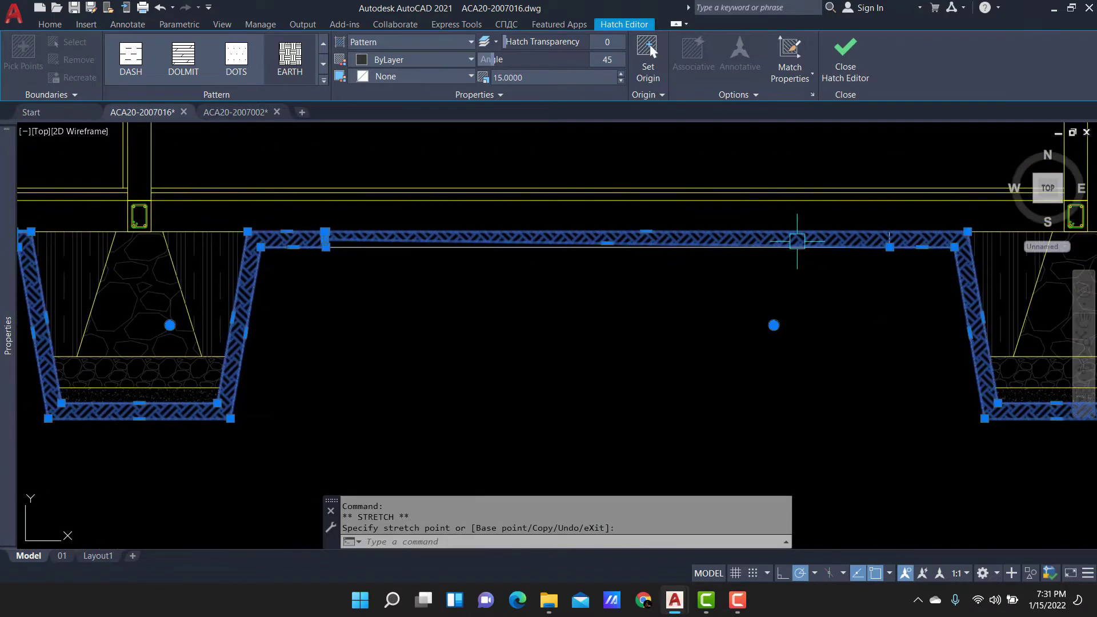
{"action": "left_click", "coordinate": [889, 246]}
{"action": "scroll", "coordinate": [327, 246], "scroll_direction": "up", "scroll_amount": 6}
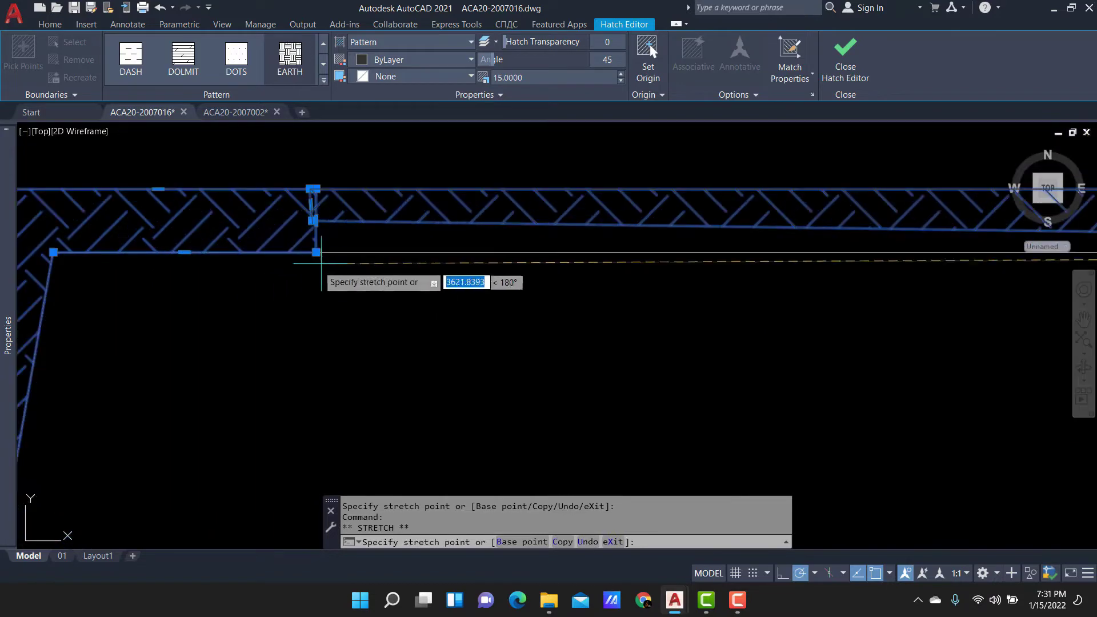
{"action": "left_click", "coordinate": [316, 251]}
{"action": "scroll", "coordinate": [306, 198], "scroll_direction": "up", "scroll_amount": 4}
{"action": "scroll", "coordinate": [327, 153], "scroll_direction": "up", "scroll_amount": 5}
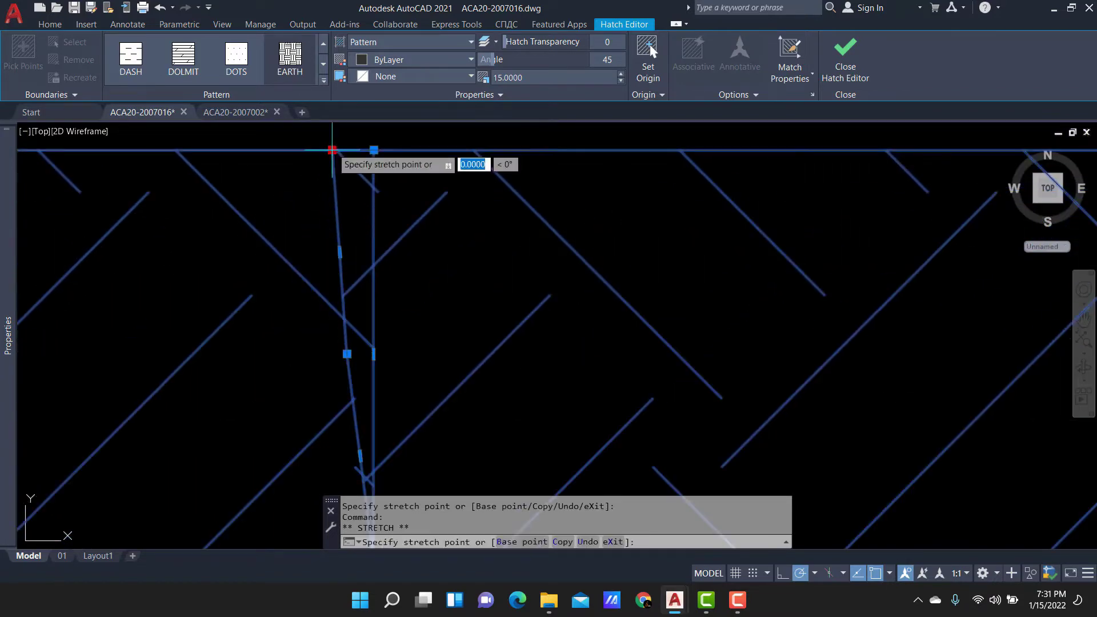
{"action": "left_click", "coordinate": [374, 150]}
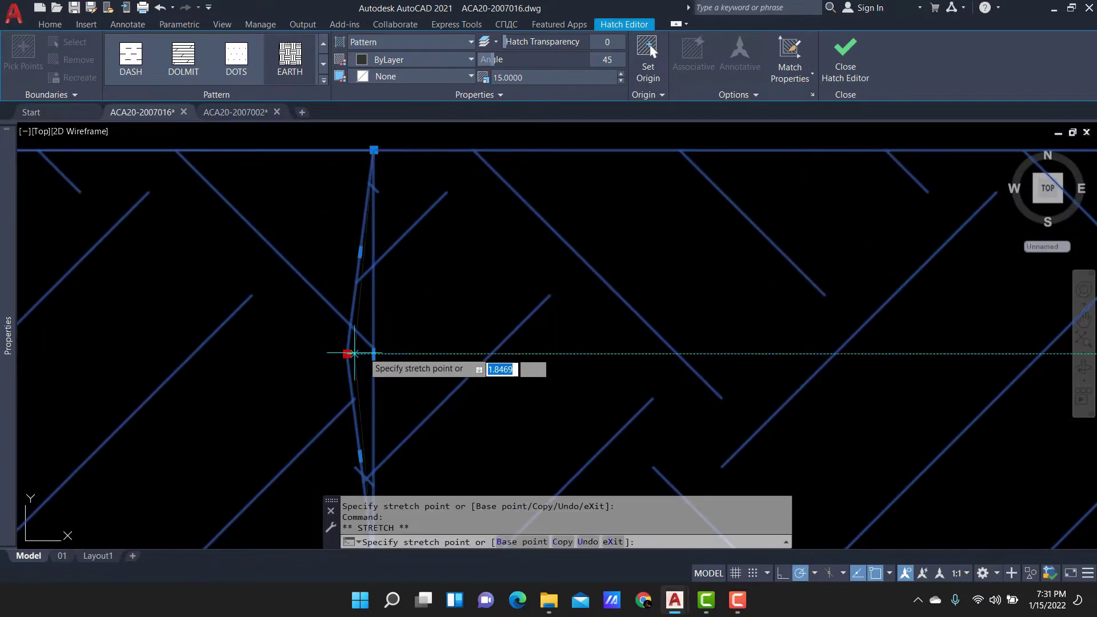
{"action": "left_click", "coordinate": [373, 353]}
{"action": "scroll", "coordinate": [436, 263], "scroll_direction": "down", "scroll_amount": 5}
{"action": "key", "text": "Escape"}
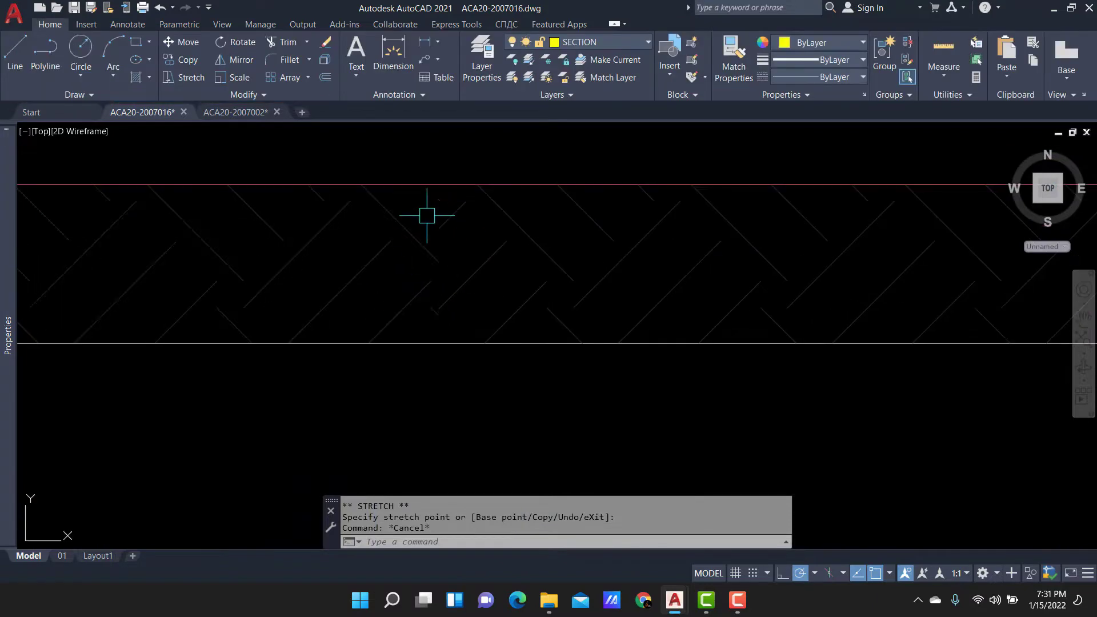
Set a new pattern origin for the hatch band beside the trench.
{"action": "scroll", "coordinate": [301, 258], "scroll_direction": "down", "scroll_amount": 5}
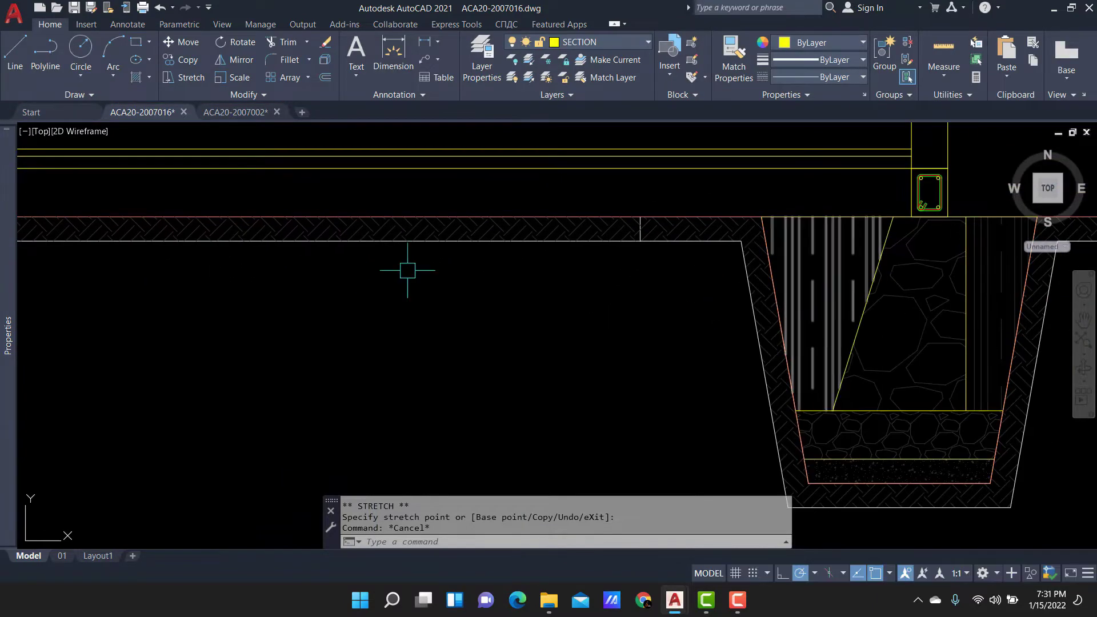
{"action": "middle_click_drag", "start_coordinate": [989, 294], "coordinate": [625, 261]}
{"action": "scroll", "coordinate": [626, 261], "scroll_direction": "up", "scroll_amount": 4}
{"action": "left_click", "coordinate": [720, 262]}
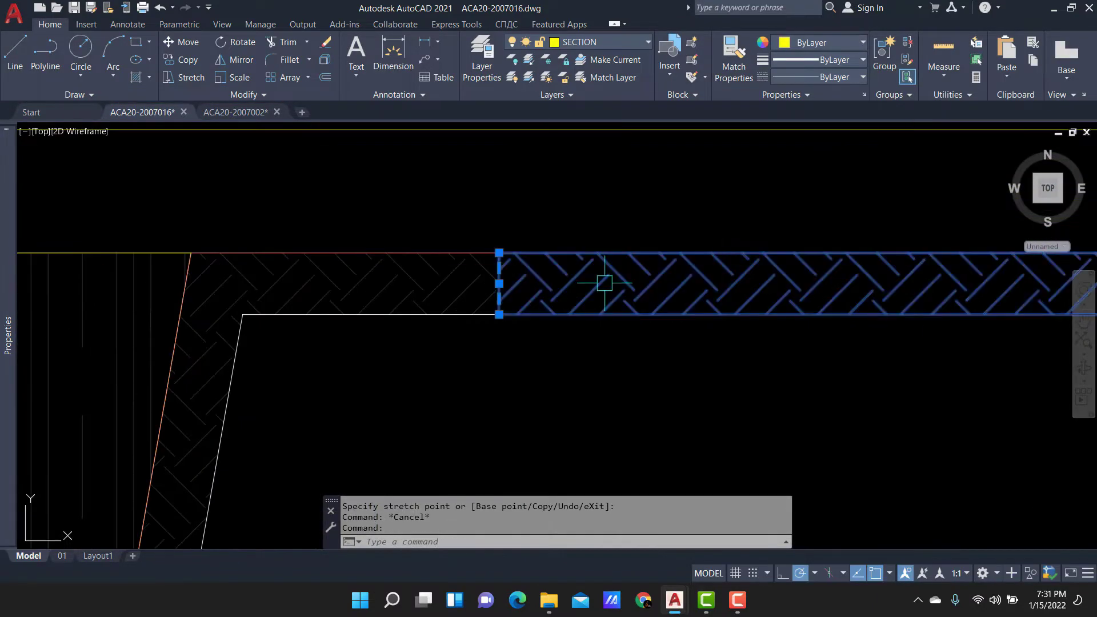
{"action": "scroll", "coordinate": [423, 277], "scroll_direction": "down", "scroll_amount": 3}
{"action": "scroll", "coordinate": [544, 298], "scroll_direction": "up", "scroll_amount": 3}
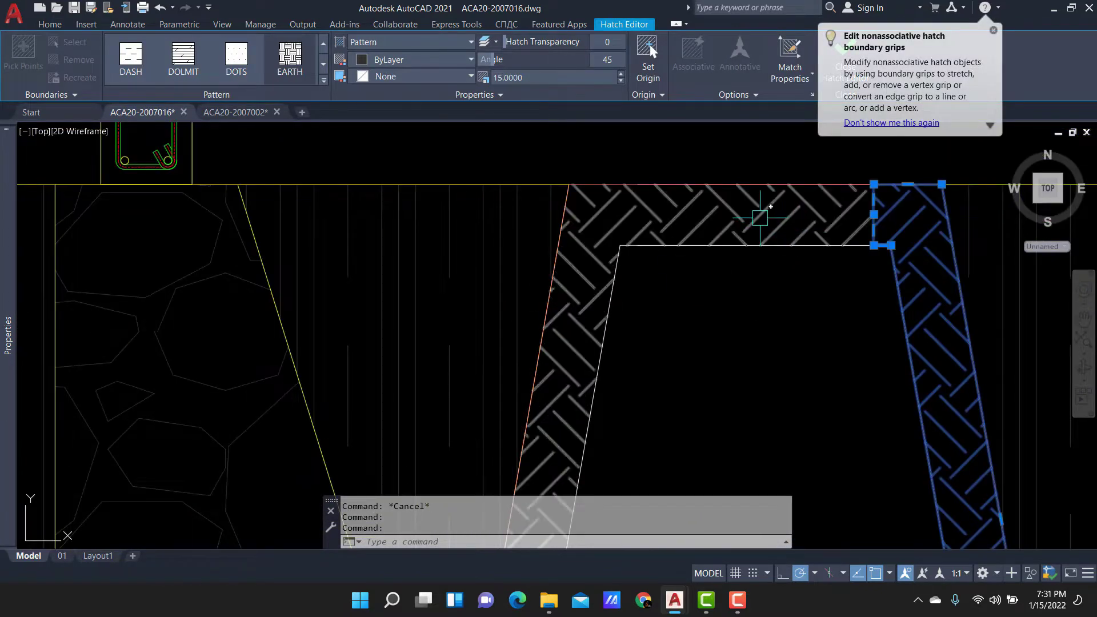
{"action": "scroll", "coordinate": [760, 217], "scroll_direction": "up", "scroll_amount": 3}
{"action": "middle_click_drag", "start_coordinate": [600, 167], "coordinate": [323, 226]}
{"action": "left_click", "coordinate": [647, 57]}
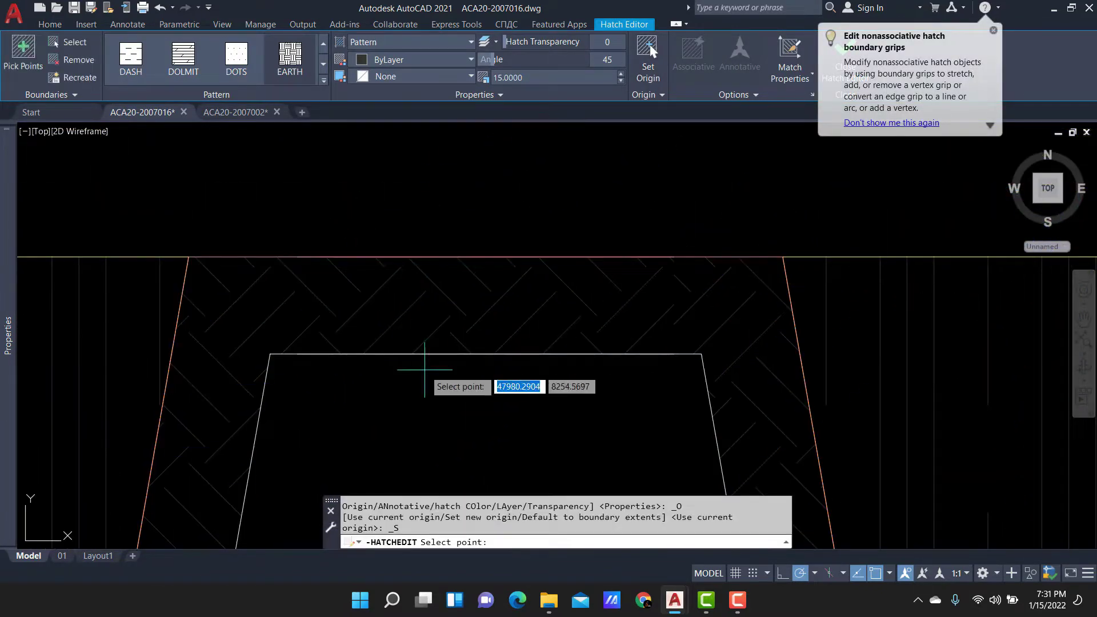
{"action": "left_click", "coordinate": [472, 351]}
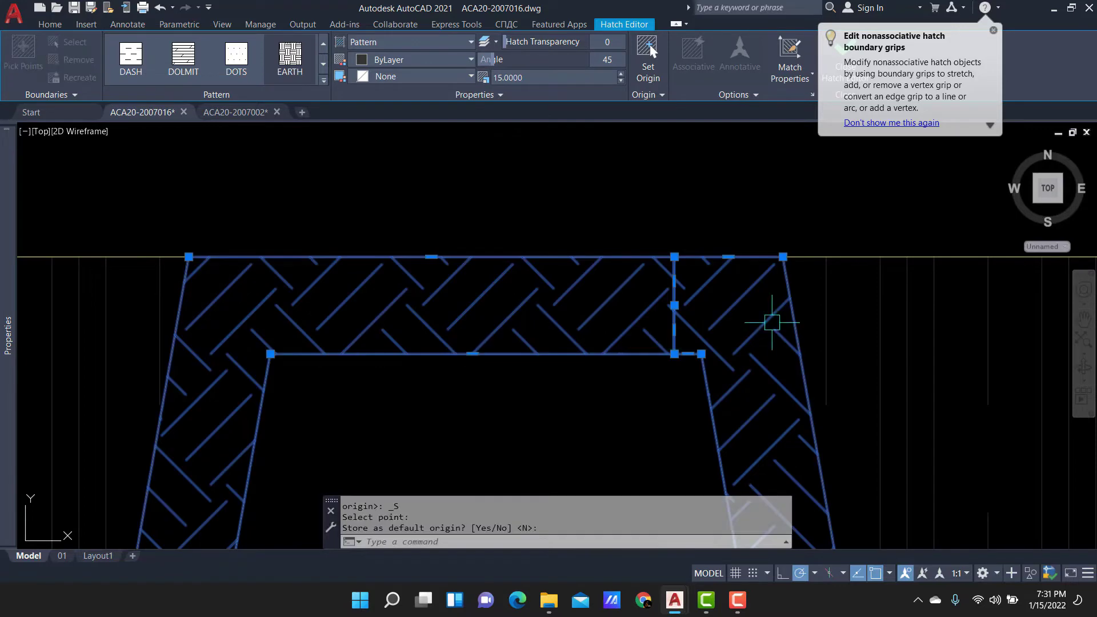
{"action": "key", "text": "Escape"}
Pan and zoom to bring the two closely spaced trenches into view.
{"action": "scroll", "coordinate": [688, 294], "scroll_direction": "down", "scroll_amount": 2}
{"action": "scroll", "coordinate": [391, 269], "scroll_direction": "down", "scroll_amount": 2}
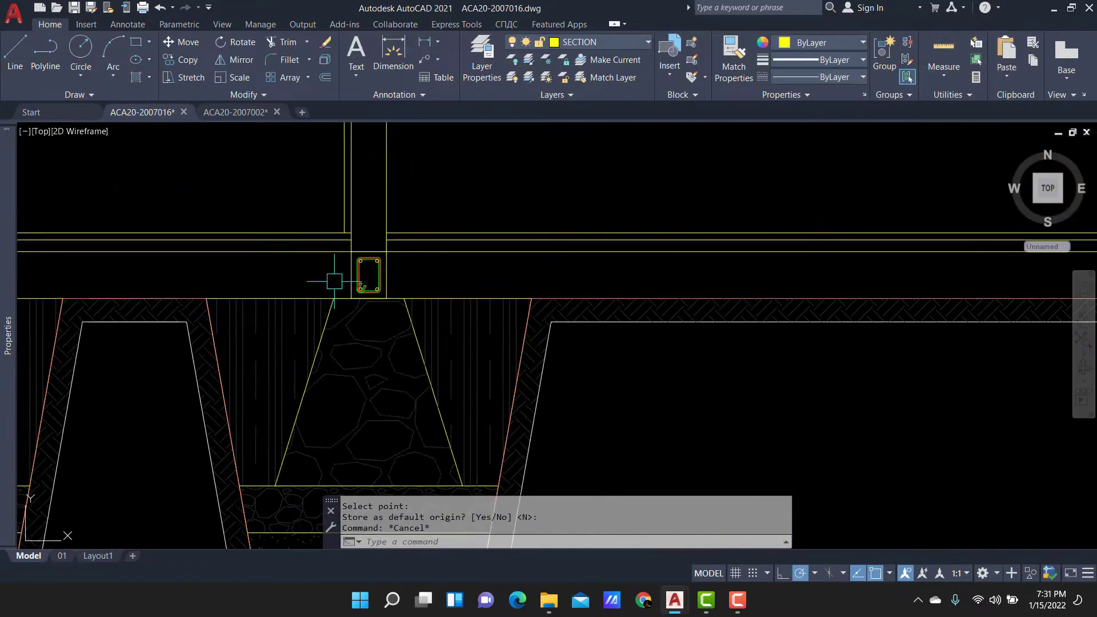
{"action": "scroll", "coordinate": [404, 276], "scroll_direction": "down", "scroll_amount": 2}
{"action": "middle_click_drag", "start_coordinate": [474, 326], "coordinate": [727, 404]}
{"action": "scroll", "coordinate": [360, 338], "scroll_direction": "up", "scroll_amount": 1}
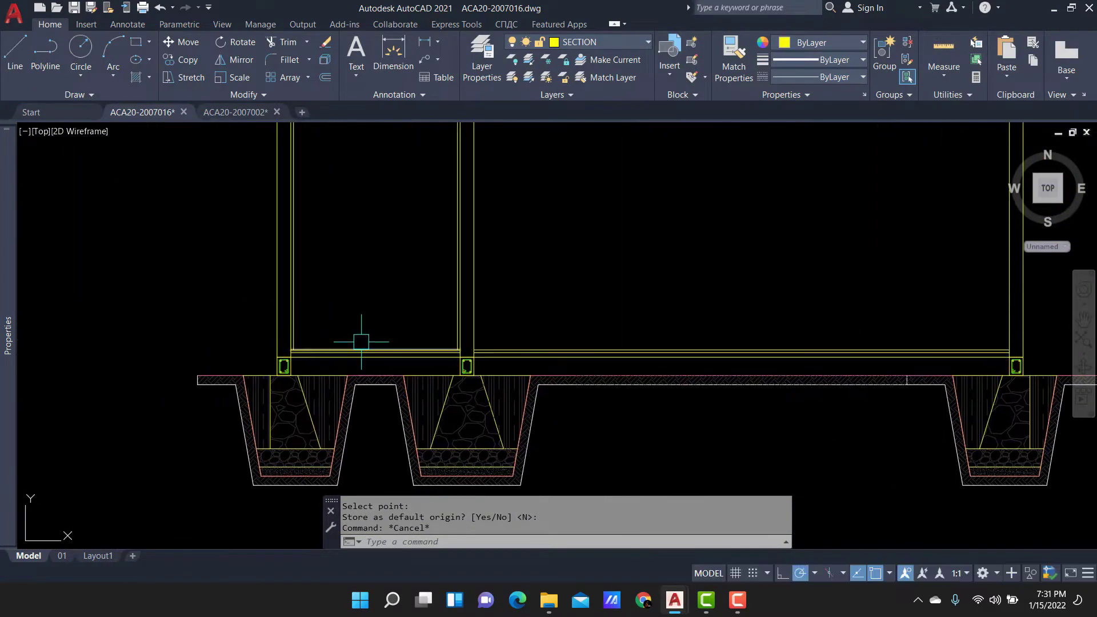
{"action": "scroll", "coordinate": [369, 368], "scroll_direction": "up", "scroll_amount": 1}
{"action": "scroll", "coordinate": [392, 306], "scroll_direction": "up", "scroll_amount": 1}
Start a hatch, cancel it, and pan the view down onto the beam.
{"action": "type", "text": "h"}
{"action": "key", "text": "Return"}
{"action": "scroll", "coordinate": [309, 400], "scroll_direction": "up", "scroll_amount": 2}
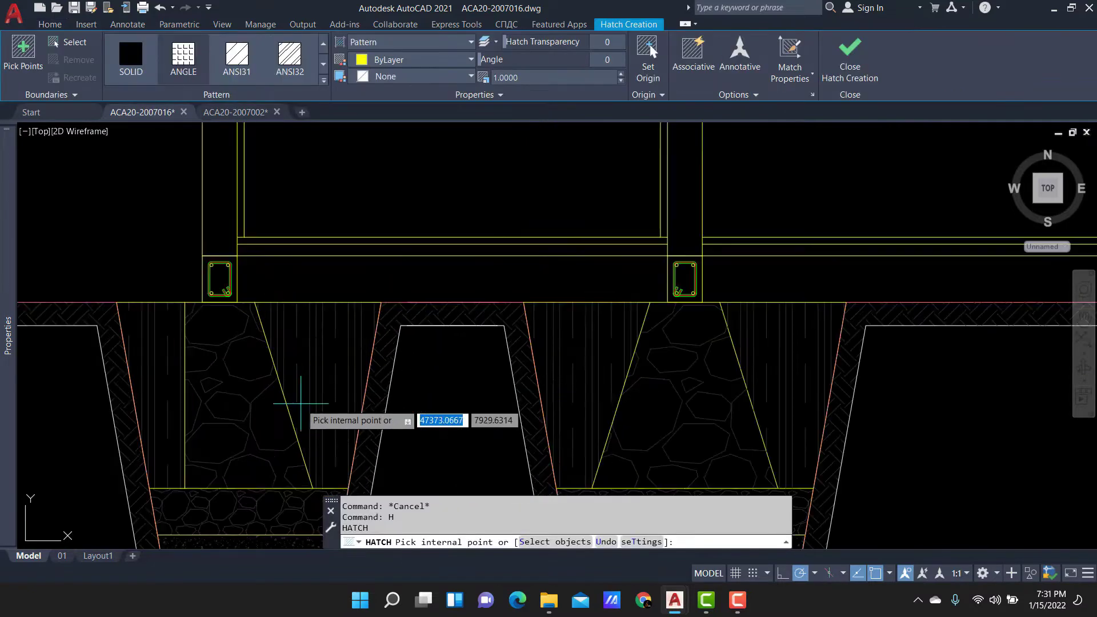
{"action": "key", "text": "Escape"}
{"action": "scroll", "coordinate": [337, 377], "scroll_direction": "up", "scroll_amount": 2}
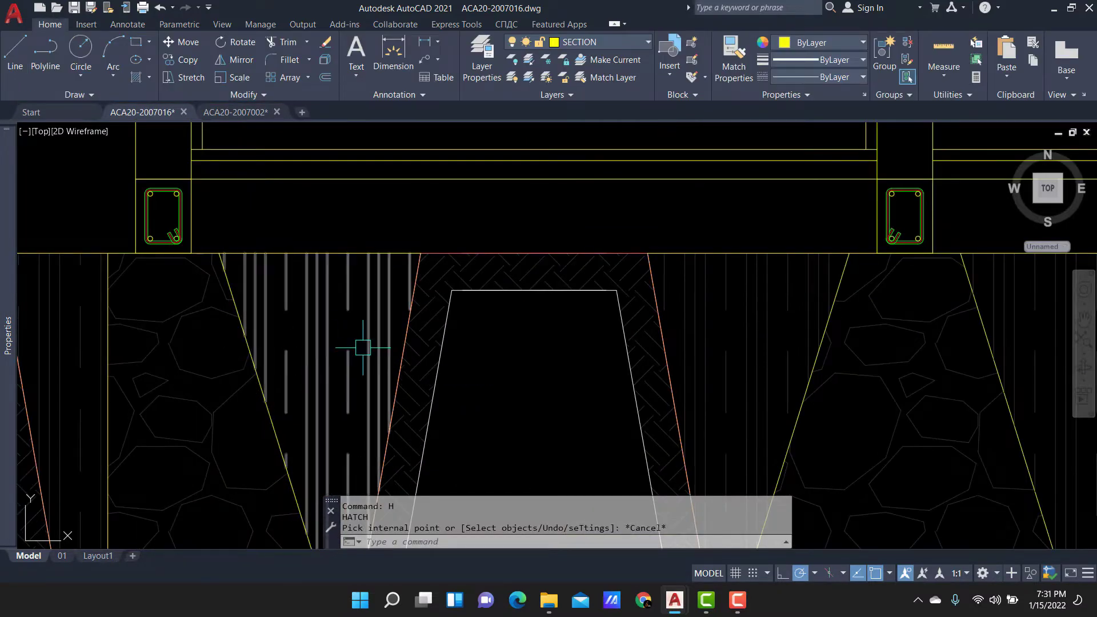
{"action": "middle_click_drag", "start_coordinate": [380, 269], "coordinate": [394, 312]}
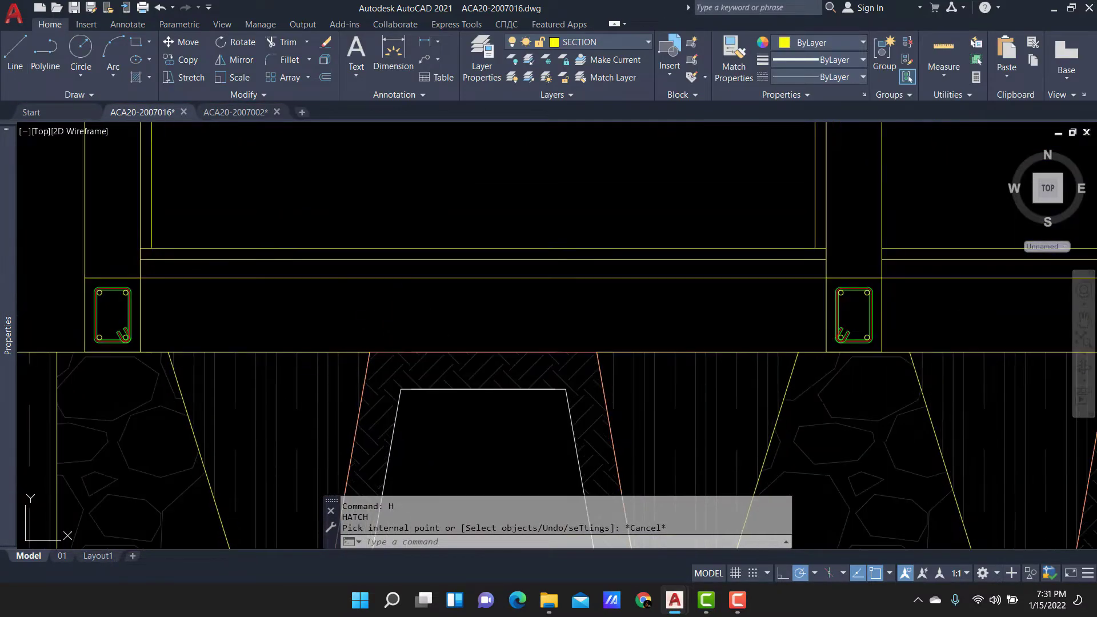
Pick the beam area for a new hatch, then cancel the unfinished hatch.
{"action": "type", "text": "h"}
{"action": "key", "text": "Return"}
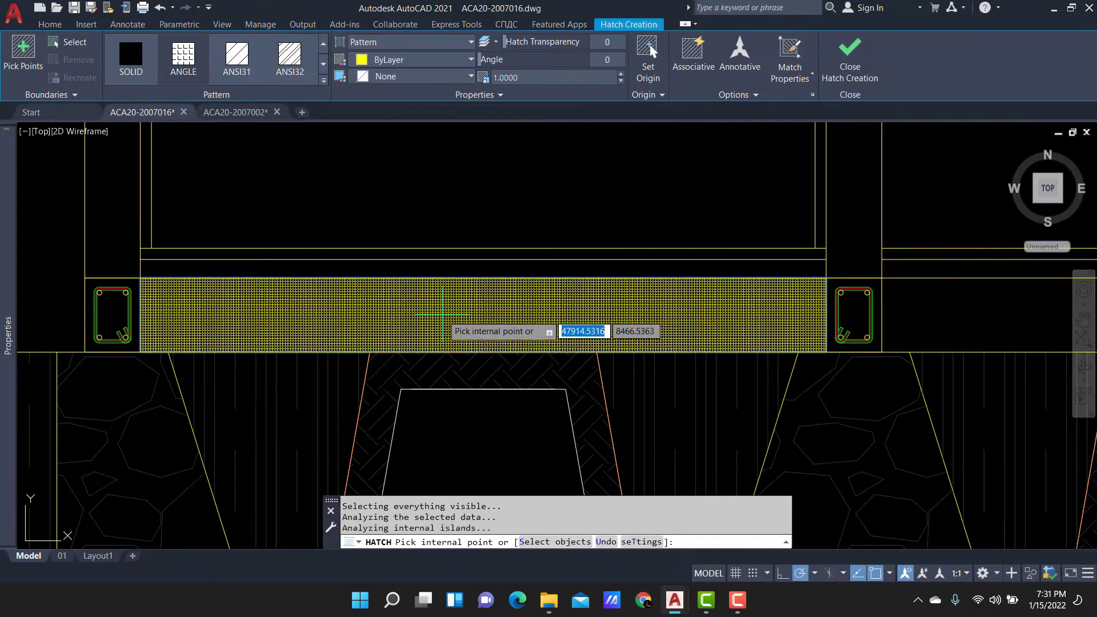
{"action": "left_click", "coordinate": [443, 313]}
{"action": "scroll", "coordinate": [710, 276], "scroll_direction": "down", "scroll_amount": 2}
{"action": "scroll", "coordinate": [657, 331], "scroll_direction": "down", "scroll_amount": 2}
{"action": "scroll", "coordinate": [476, 316], "scroll_direction": "up", "scroll_amount": 1}
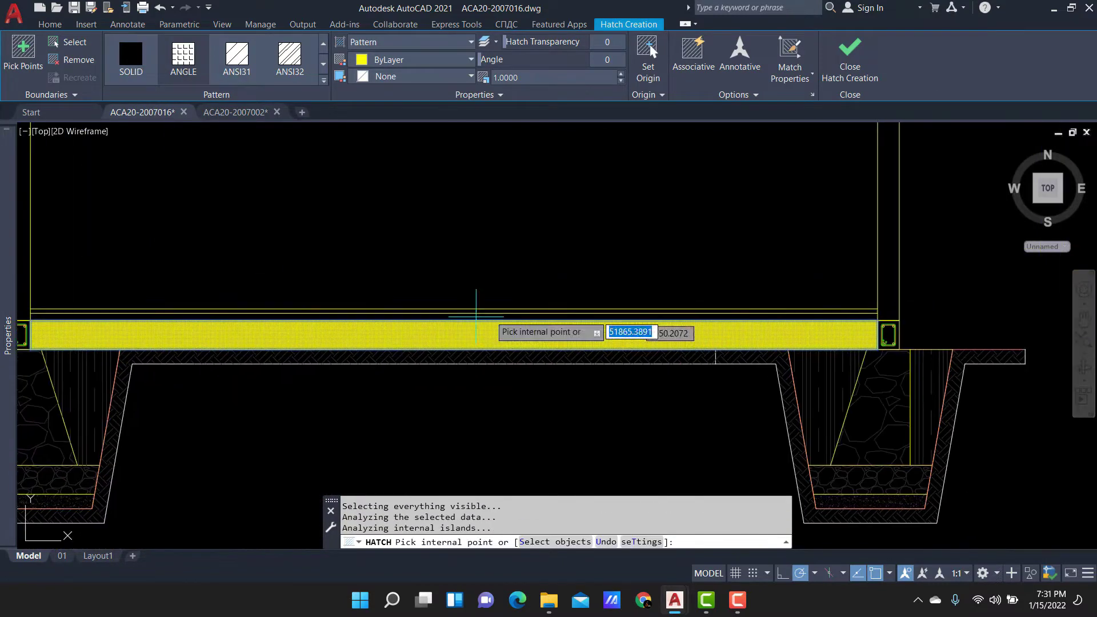
{"action": "key", "text": "Escape"}
{"action": "scroll", "coordinate": [766, 277], "scroll_direction": "down", "scroll_amount": 3}
{"action": "middle_click_drag", "start_coordinate": [502, 308], "coordinate": [622, 307]}
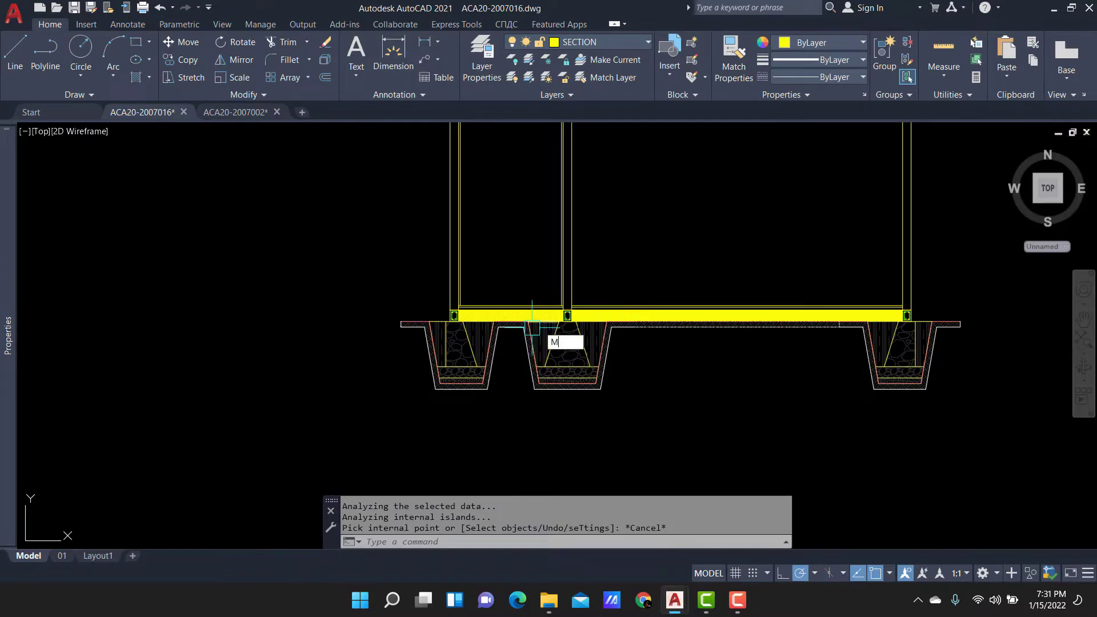
Run MATCHPROP and pick the hatched beam end as the source object.
{"action": "type", "text": "a"}
{"action": "key", "text": "Return"}
{"action": "scroll", "coordinate": [245, 366], "scroll_direction": "up", "scroll_amount": 3}
{"action": "scroll", "coordinate": [274, 417], "scroll_direction": "up", "scroll_amount": 3}
{"action": "left_click", "coordinate": [193, 423]}
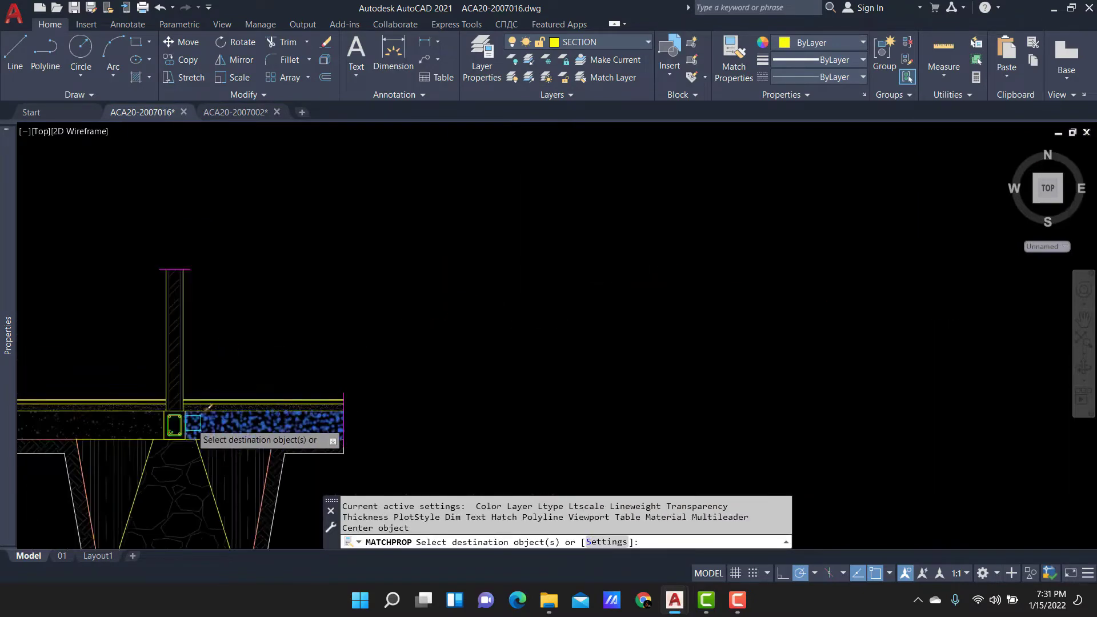
{"action": "scroll", "coordinate": [533, 313], "scroll_direction": "down", "scroll_amount": 3}
Apply the concrete hatch to the left and right beam strips.
{"action": "middle_click_drag", "start_coordinate": [534, 314], "coordinate": [615, 318]}
{"action": "scroll", "coordinate": [491, 314], "scroll_direction": "up", "scroll_amount": 4}
{"action": "scroll", "coordinate": [444, 288], "scroll_direction": "up", "scroll_amount": 2}
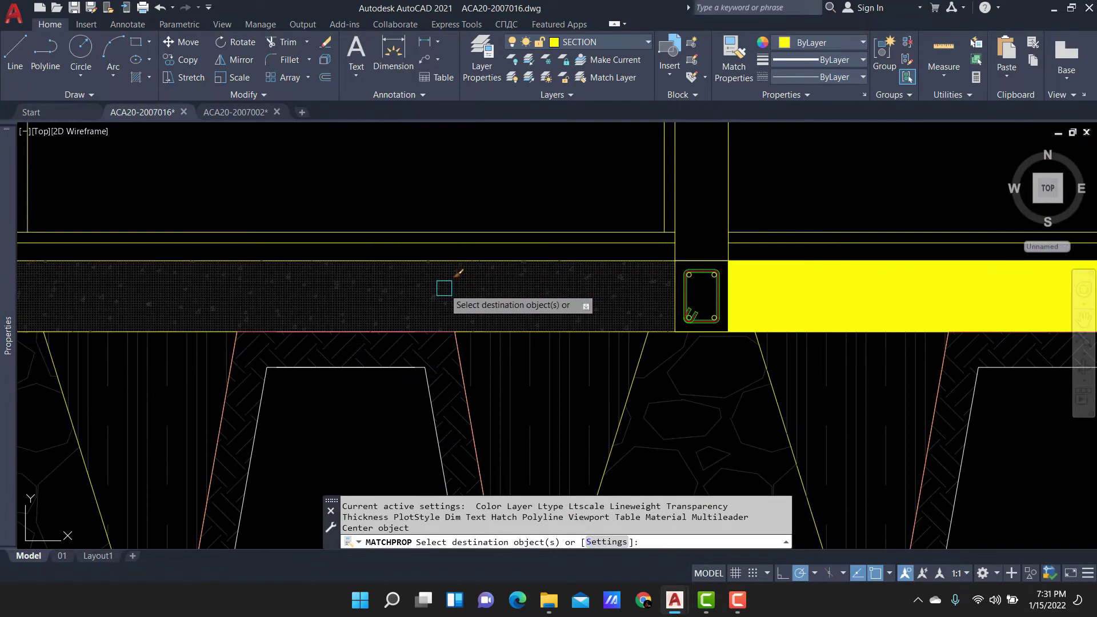
{"action": "left_click", "coordinate": [444, 288]}
{"action": "left_click", "coordinate": [703, 275]}
{"action": "scroll", "coordinate": [743, 255], "scroll_direction": "down", "scroll_amount": 3}
{"action": "scroll", "coordinate": [667, 287], "scroll_direction": "up", "scroll_amount": 2}
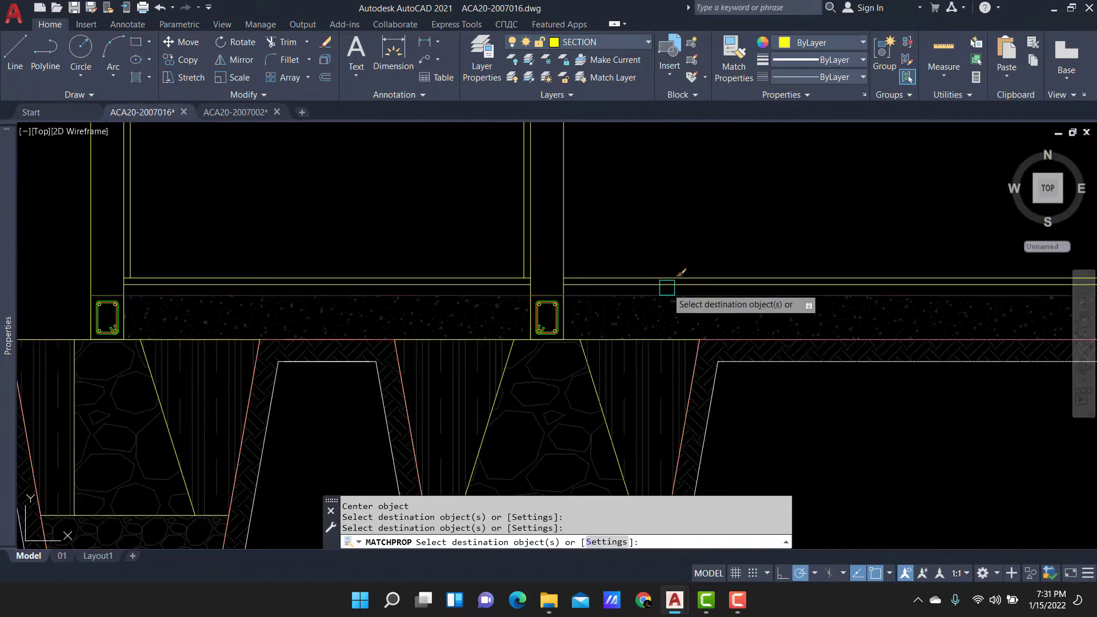
{"action": "key", "text": "Escape"}
{"action": "scroll", "coordinate": [596, 238], "scroll_direction": "down", "scroll_amount": 3}
{"action": "scroll", "coordinate": [600, 350], "scroll_direction": "down", "scroll_amount": 3}
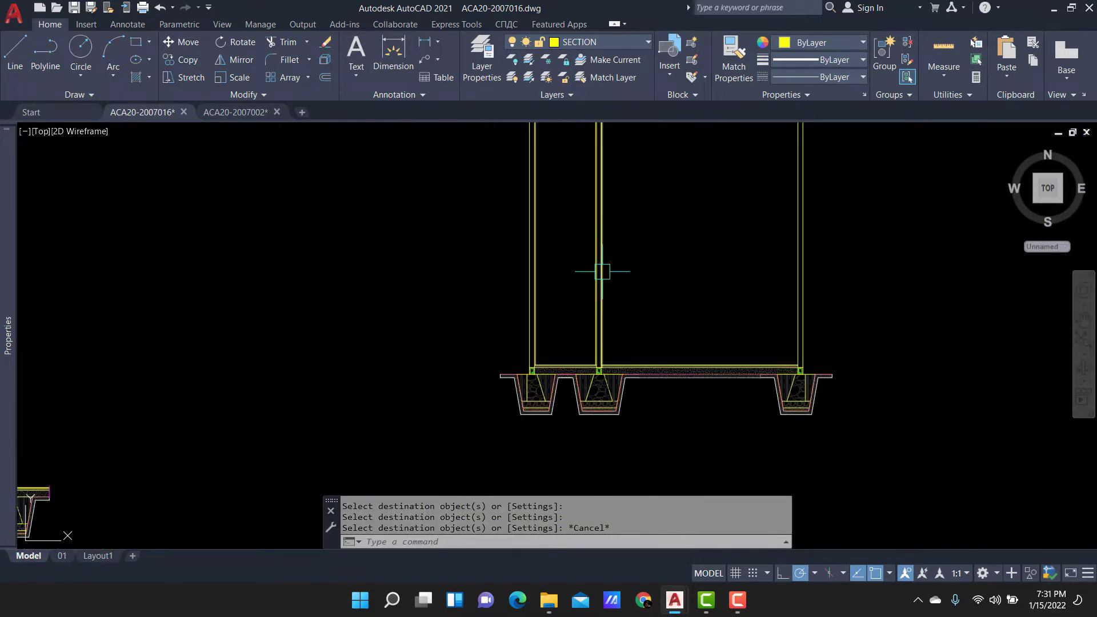
Make STRUCTURE the current layer before drawing construction lines.
{"action": "scroll", "coordinate": [602, 272], "scroll_direction": "down", "scroll_amount": 2}
{"action": "scroll", "coordinate": [537, 310], "scroll_direction": "up", "scroll_amount": 4}
{"action": "scroll", "coordinate": [528, 303], "scroll_direction": "down", "scroll_amount": 4}
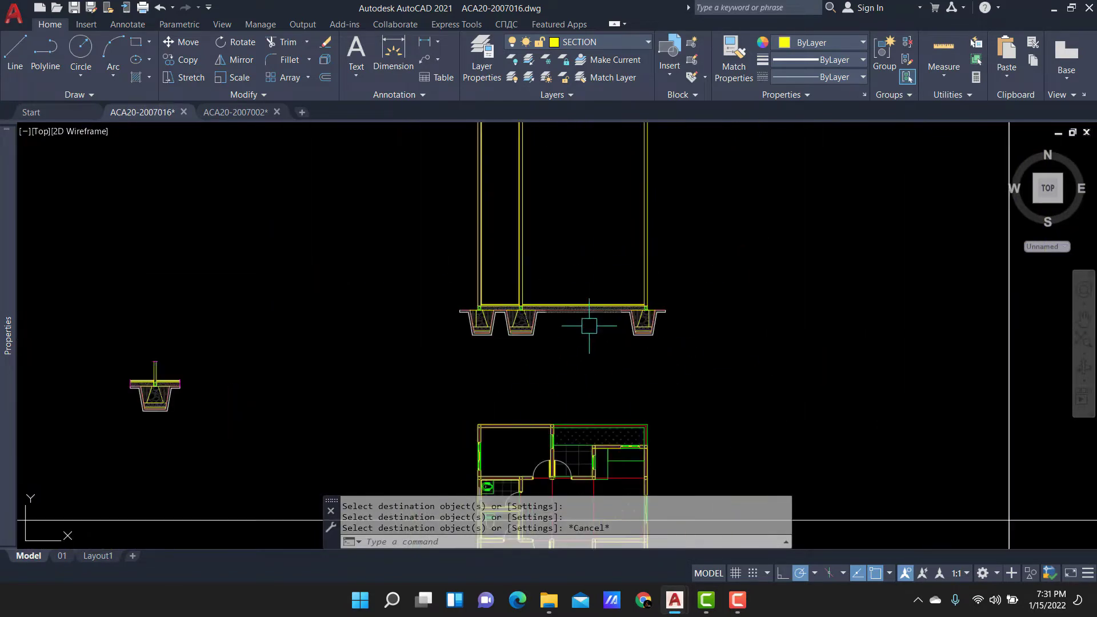
{"action": "scroll", "coordinate": [558, 291], "scroll_direction": "up", "scroll_amount": 6}
{"action": "scroll", "coordinate": [369, 218], "scroll_direction": "down", "scroll_amount": 3}
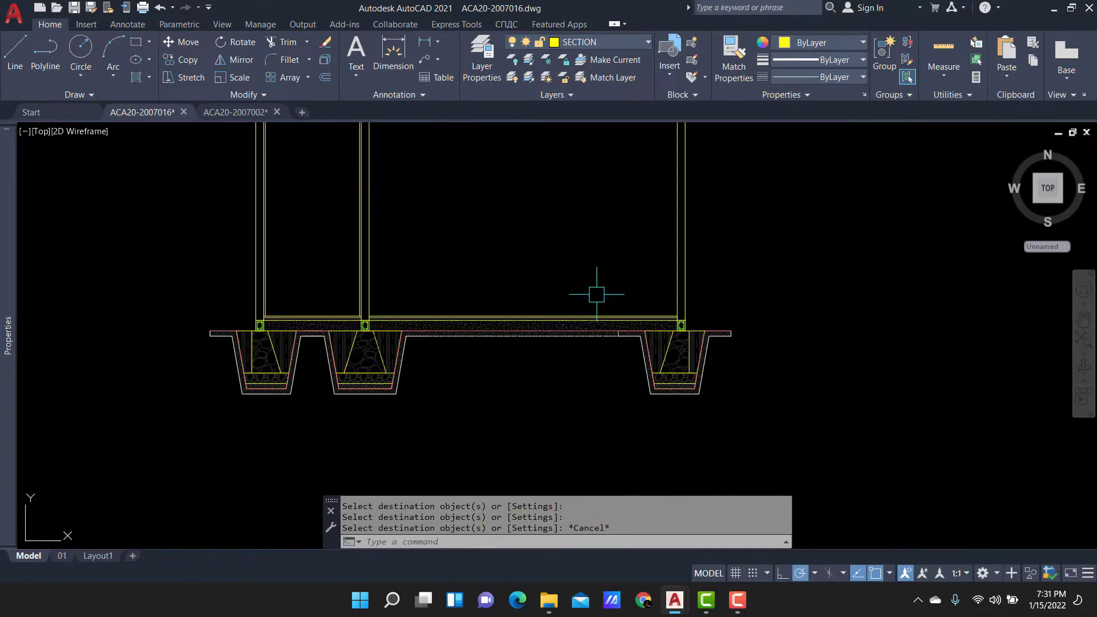
{"action": "scroll", "coordinate": [502, 196], "scroll_direction": "down", "scroll_amount": 3}
{"action": "scroll", "coordinate": [507, 327], "scroll_direction": "up", "scroll_amount": 3}
{"action": "scroll", "coordinate": [509, 323], "scroll_direction": "up", "scroll_amount": 2}
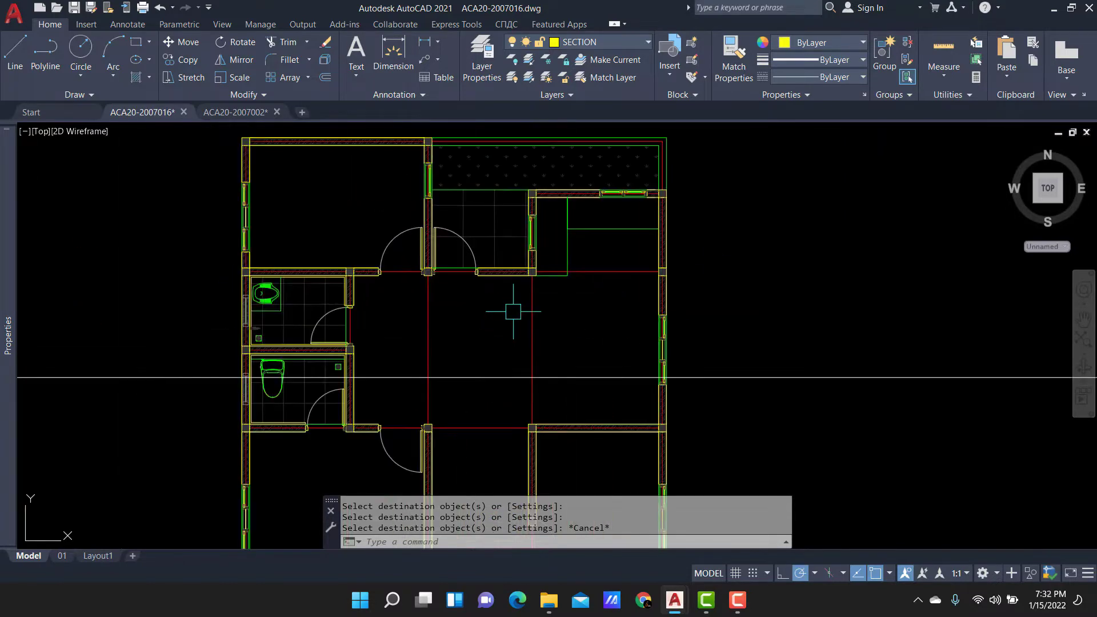
{"action": "type", "text": "Xl"}
{"action": "key", "text": "Return"}
{"action": "scroll", "coordinate": [451, 258], "scroll_direction": "up", "scroll_amount": 4}
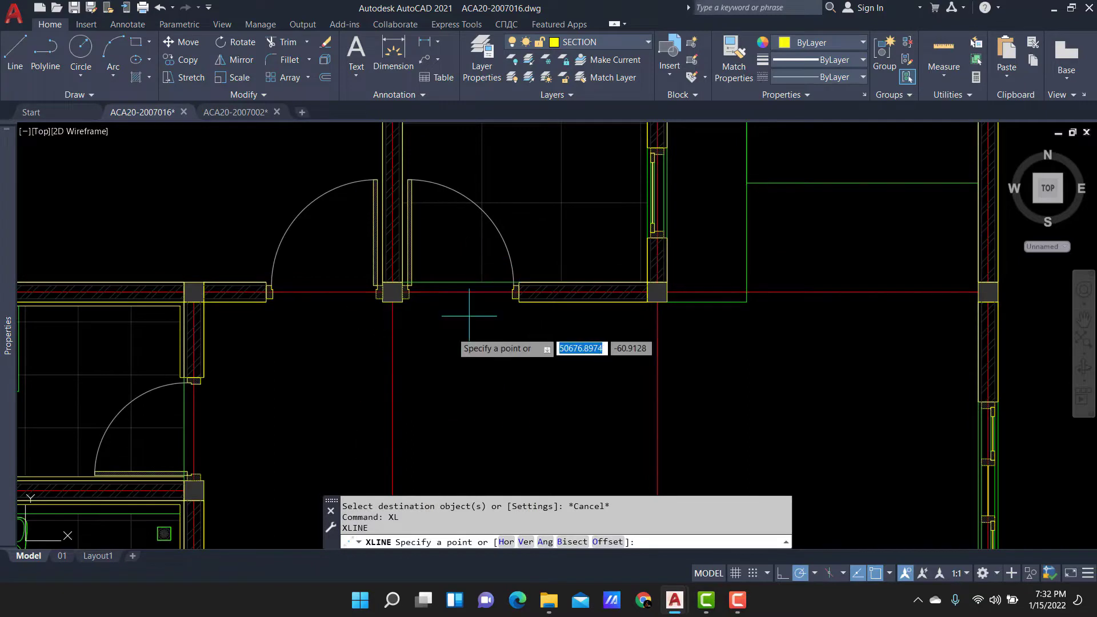
{"action": "key", "text": "Escape"}
{"action": "left_click", "coordinate": [612, 43]}
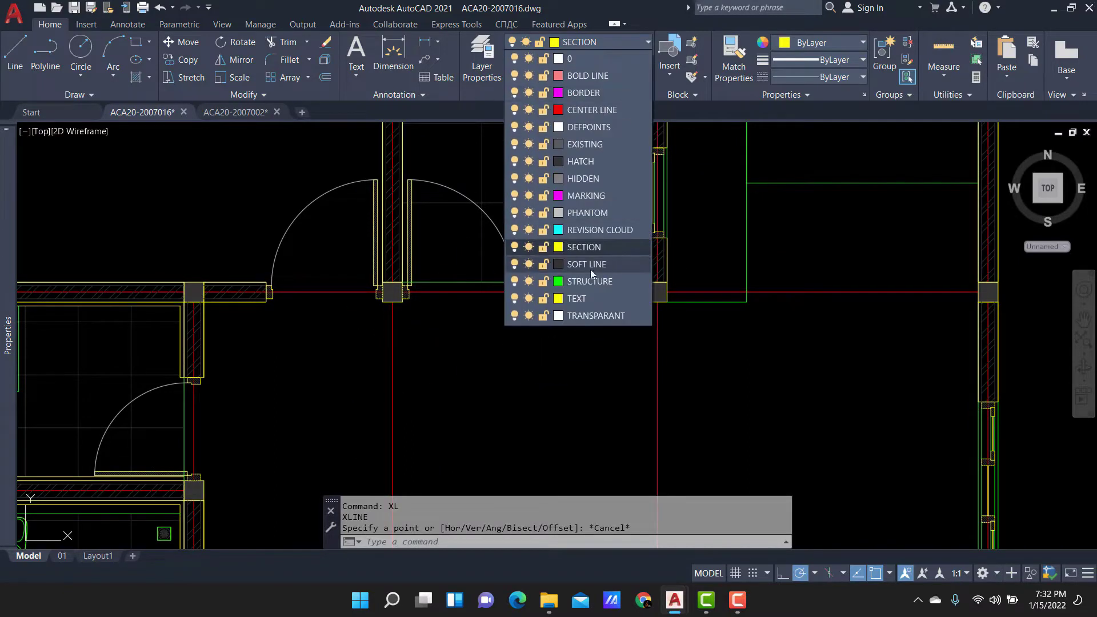
{"action": "left_click", "coordinate": [586, 281]}
Project vertical construction lines from the two column edges and the door opening edge.
{"action": "type", "text": "l"}
{"action": "key", "text": "Return"}
{"action": "type", "text": "v"}
{"action": "key", "text": "Return"}
{"action": "scroll", "coordinate": [380, 377], "scroll_direction": "up", "scroll_amount": 3}
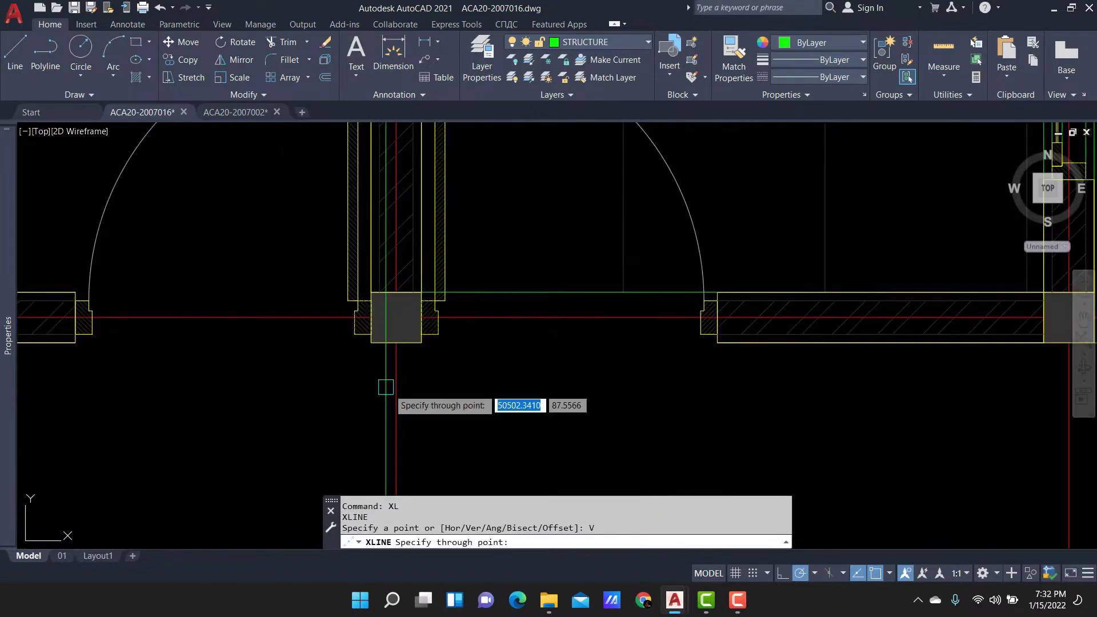
{"action": "scroll", "coordinate": [115, 360], "scroll_direction": "up", "scroll_amount": 3}
{"action": "left_click", "coordinate": [238, 325]}
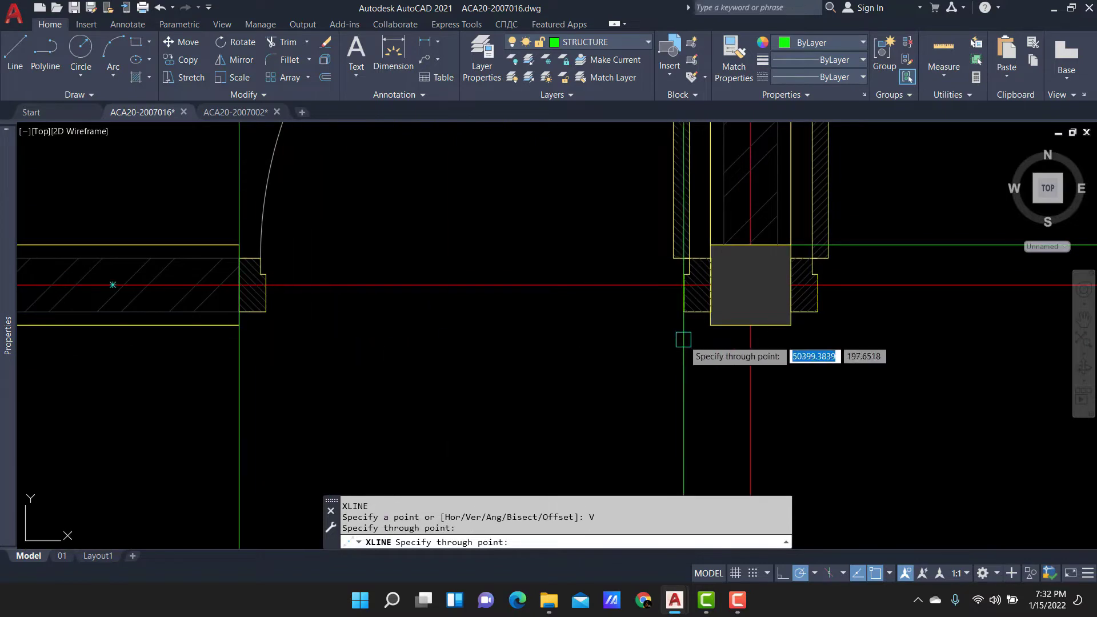
{"action": "left_click", "coordinate": [710, 324]}
{"action": "left_click", "coordinate": [791, 325]}
{"action": "scroll", "coordinate": [629, 320], "scroll_direction": "down", "scroll_amount": 3}
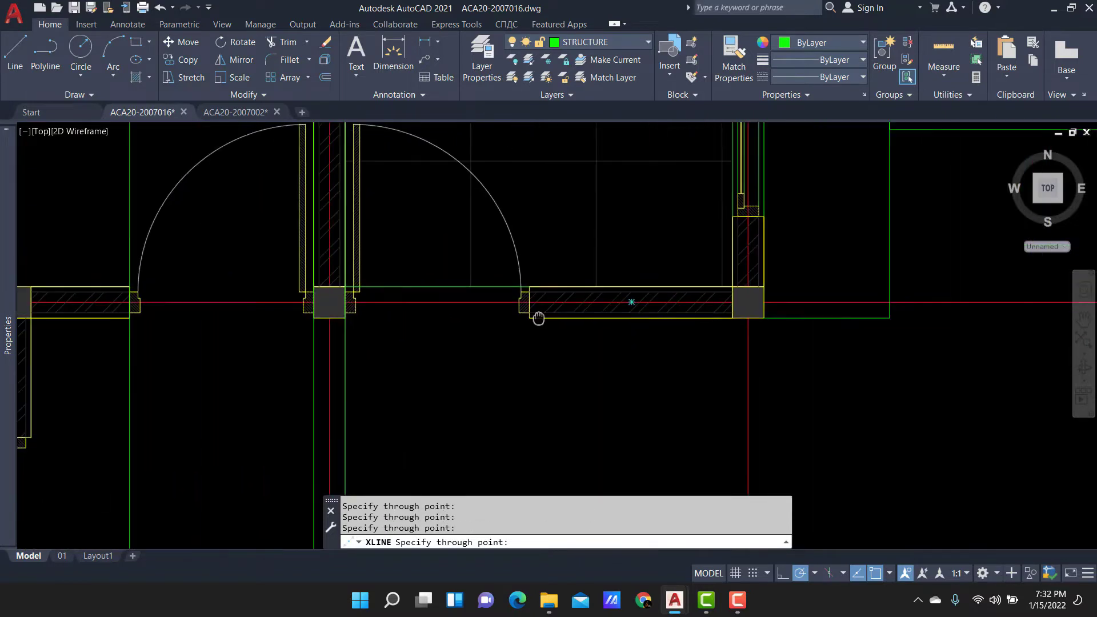
{"action": "scroll", "coordinate": [428, 324], "scroll_direction": "up", "scroll_amount": 3}
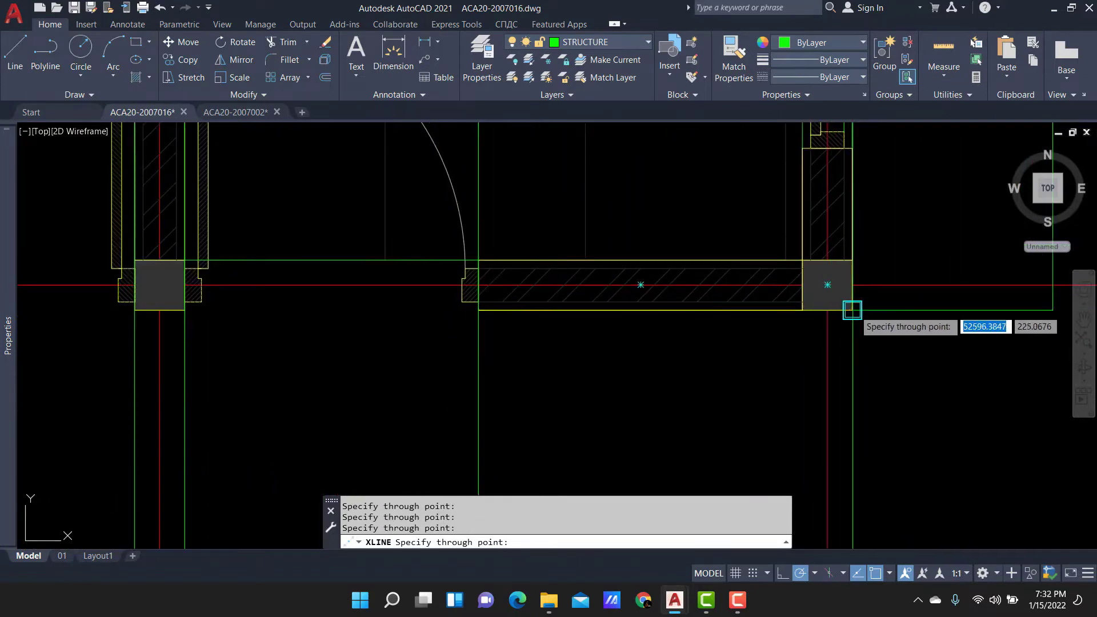
{"action": "scroll", "coordinate": [571, 334], "scroll_direction": "down", "scroll_amount": 3}
{"action": "scroll", "coordinate": [583, 299], "scroll_direction": "down", "scroll_amount": 2}
{"action": "key", "text": "Escape"}
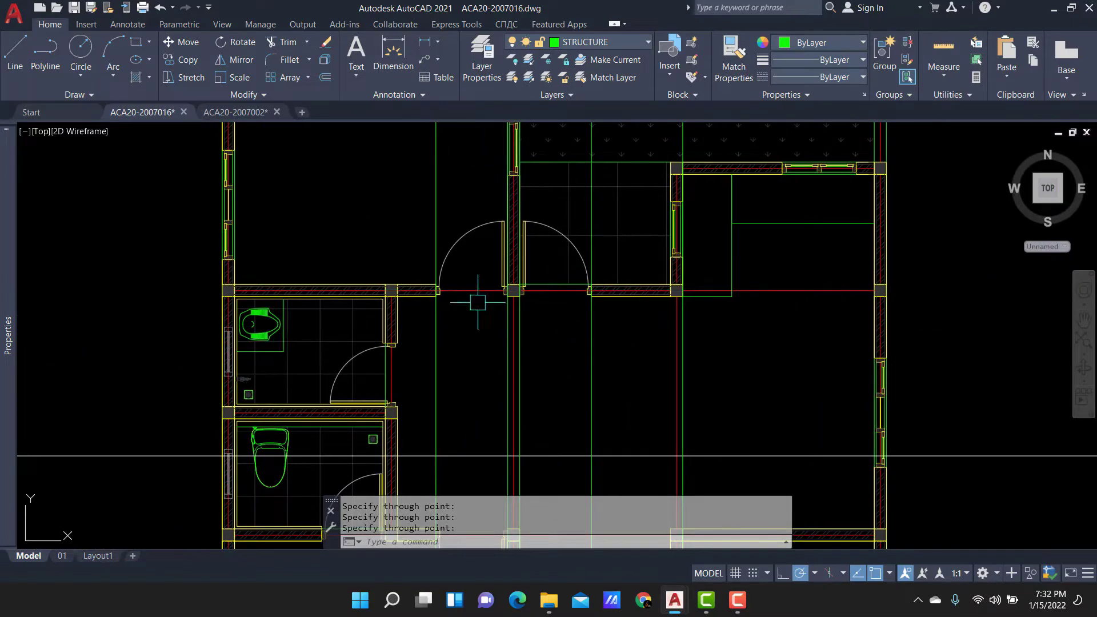
Add vertical construction lines at both edges of the window opening.
{"action": "scroll", "coordinate": [353, 435], "scroll_direction": "down", "scroll_amount": 2}
{"action": "scroll", "coordinate": [528, 287], "scroll_direction": "up", "scroll_amount": 2}
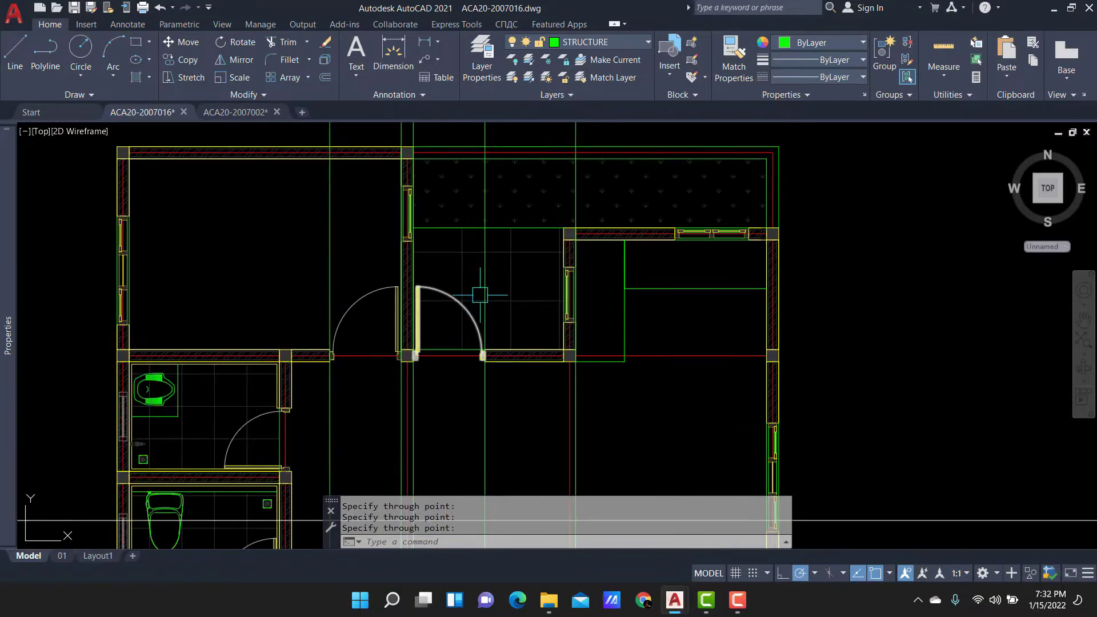
{"action": "scroll", "coordinate": [334, 346], "scroll_direction": "up", "scroll_amount": 4}
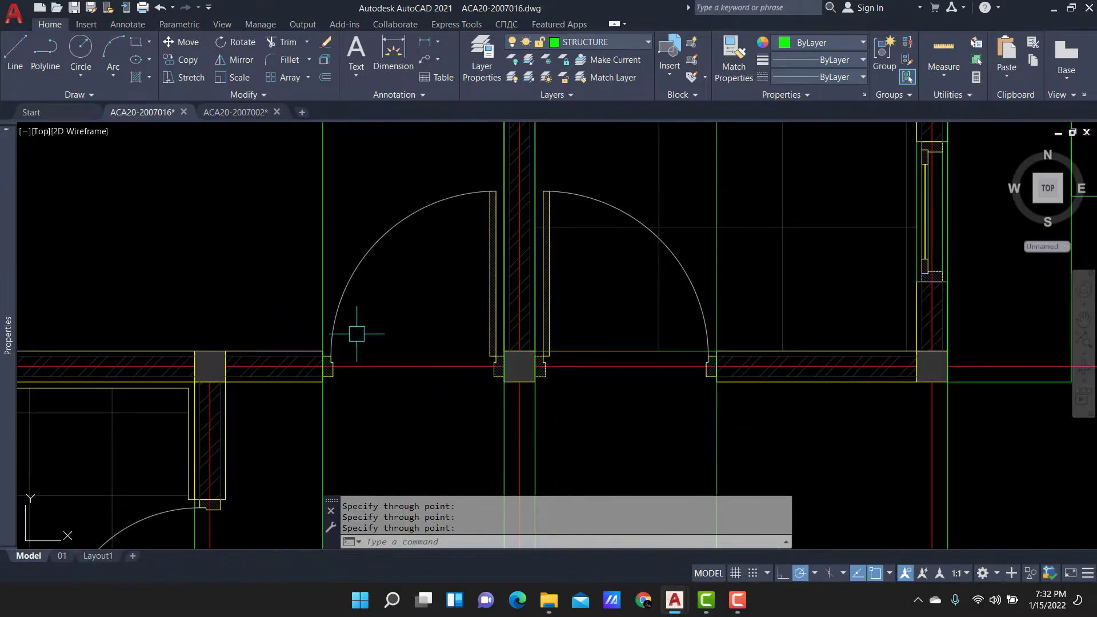
{"action": "scroll", "coordinate": [69, 432], "scroll_direction": "down", "scroll_amount": 4}
{"action": "type", "text": "l"}
{"action": "key", "text": "Return"}
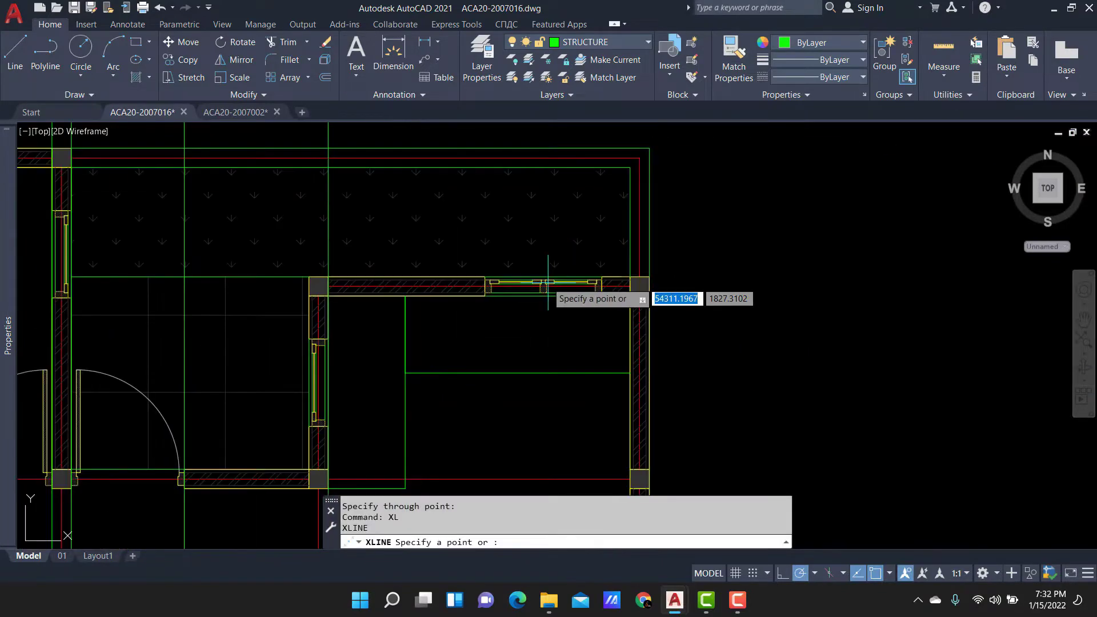
{"action": "scroll", "coordinate": [514, 303], "scroll_direction": "up", "scroll_amount": 2}
{"action": "type", "text": "v"}
{"action": "key", "text": "Return"}
{"action": "scroll", "coordinate": [440, 309], "scroll_direction": "up", "scroll_amount": 2}
{"action": "scroll", "coordinate": [402, 288], "scroll_direction": "down", "scroll_amount": 3}
{"action": "scroll", "coordinate": [845, 308], "scroll_direction": "up", "scroll_amount": 3}
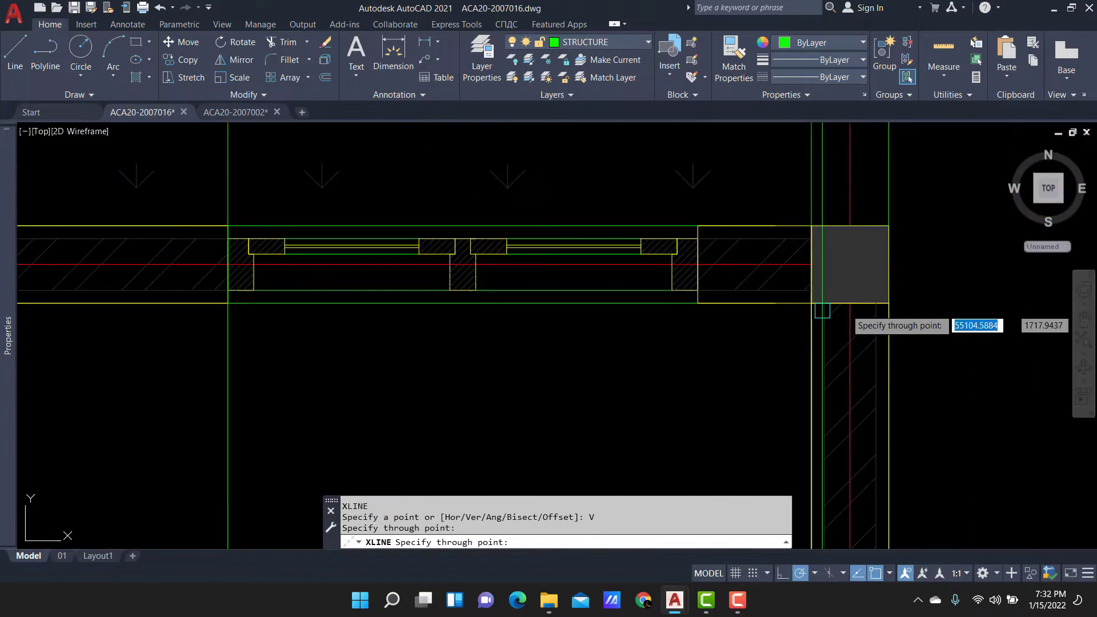
{"action": "left_click", "coordinate": [643, 297]}
{"action": "left_click", "coordinate": [604, 274]}
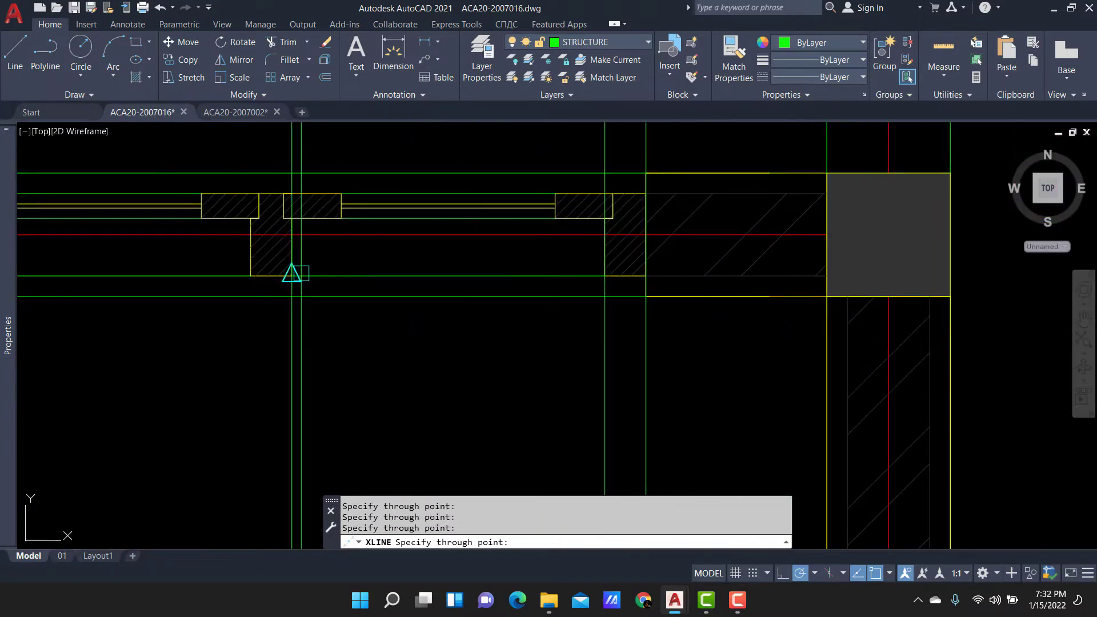
{"action": "scroll", "coordinate": [251, 276], "scroll_direction": "down", "scroll_amount": 3}
{"action": "scroll", "coordinate": [446, 293], "scroll_direction": "up", "scroll_amount": 2}
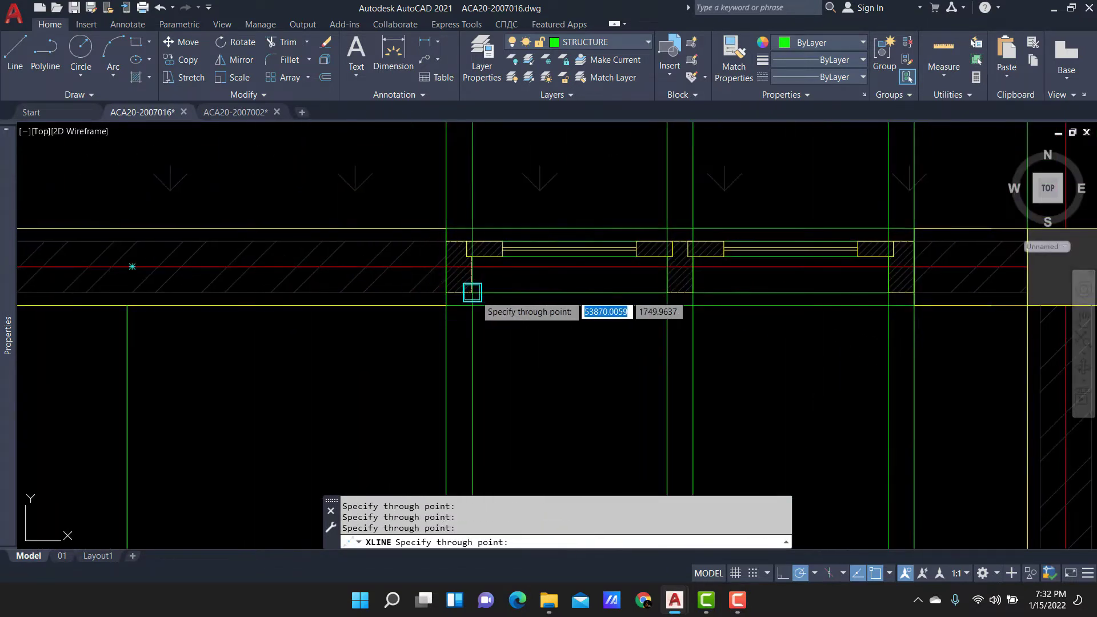
{"action": "scroll", "coordinate": [622, 240], "scroll_direction": "down", "scroll_amount": 2}
{"action": "scroll", "coordinate": [620, 269], "scroll_direction": "down", "scroll_amount": 2}
{"action": "key", "text": "Return"}
Bring the section drawing into view and start the Offset command.
{"action": "scroll", "coordinate": [632, 265], "scroll_direction": "down", "scroll_amount": 2}
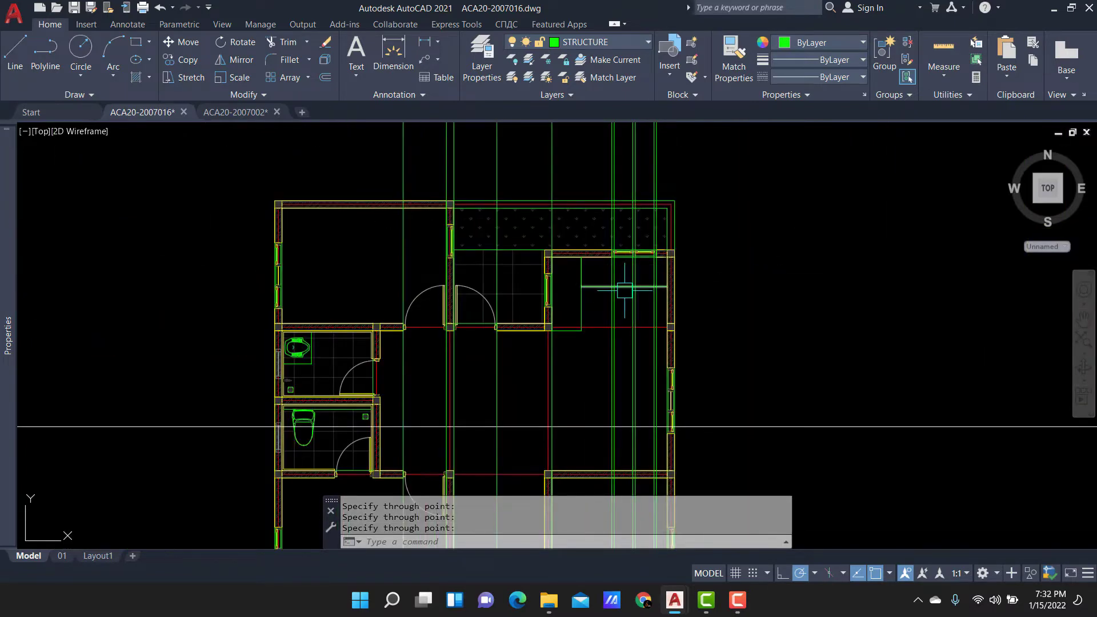
{"action": "middle_click_drag", "start_coordinate": [630, 220], "coordinate": [600, 318]}
{"action": "scroll", "coordinate": [578, 247], "scroll_direction": "up", "scroll_amount": 2}
{"action": "scroll", "coordinate": [482, 314], "scroll_direction": "up", "scroll_amount": 2}
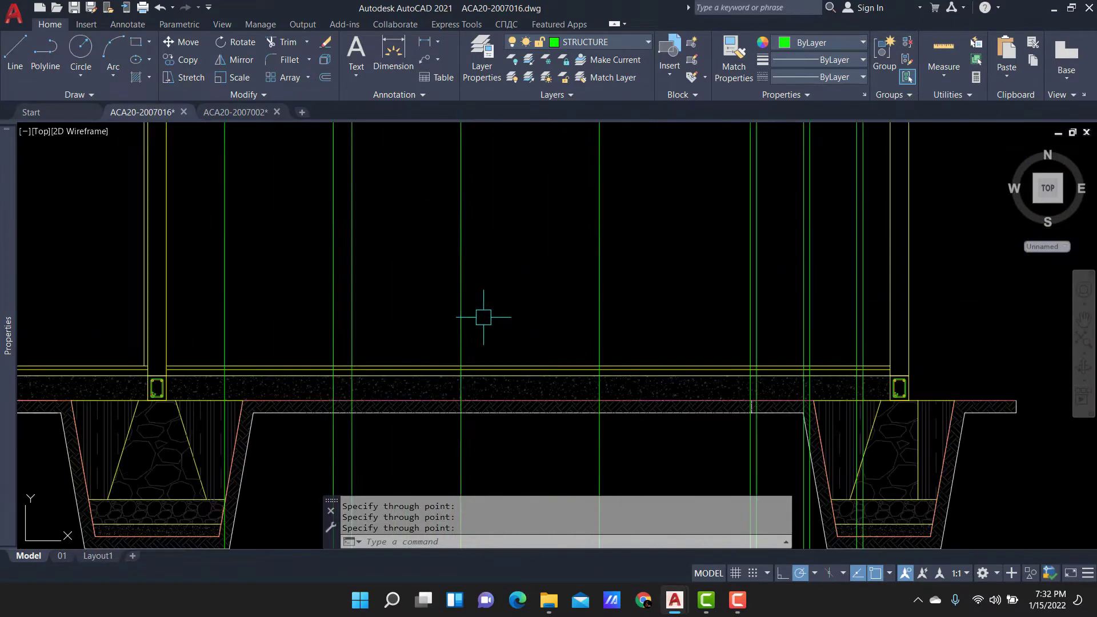
{"action": "scroll", "coordinate": [429, 368], "scroll_direction": "up", "scroll_amount": 2}
{"action": "type", "text": "o"}
{"action": "key", "text": "Return"}
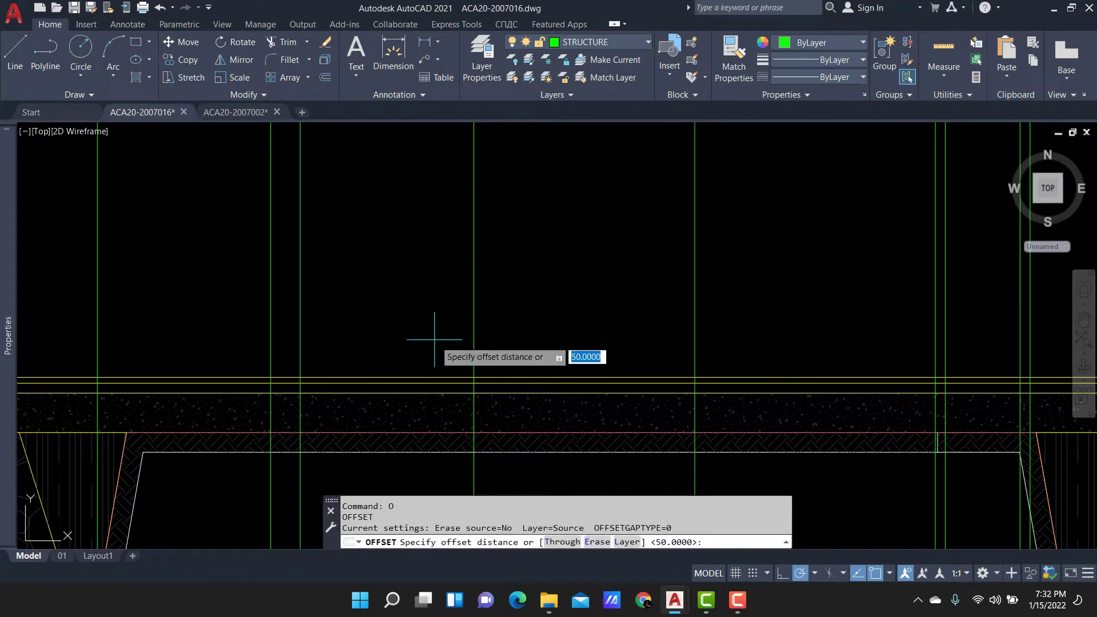
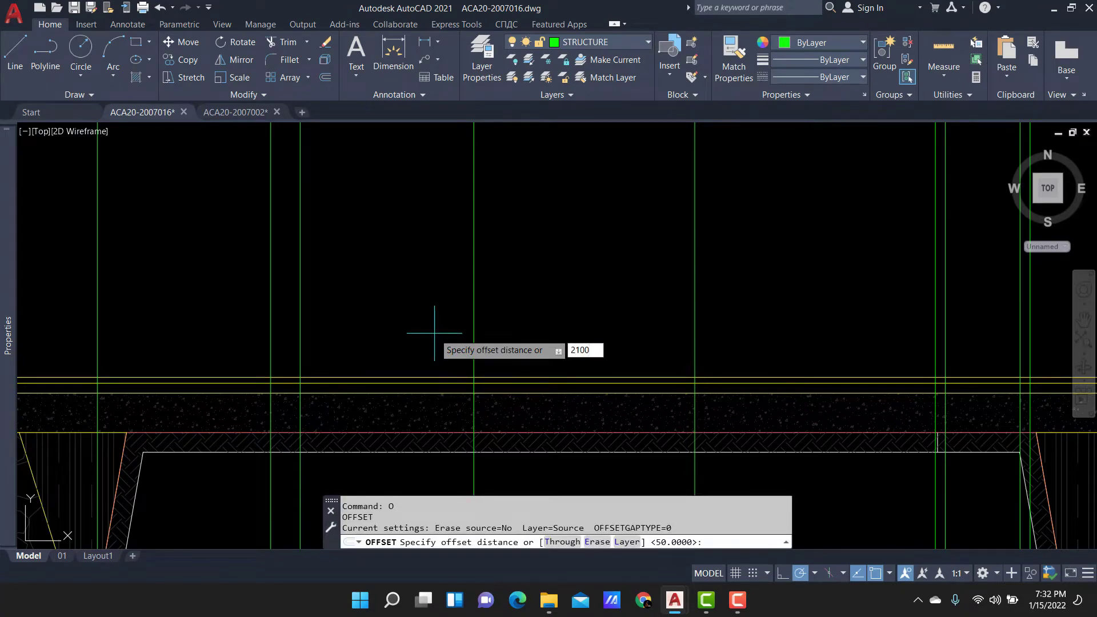
Offset the yellow floor line 2100 upward to create the head line.
{"action": "left_click", "coordinate": [387, 377]}
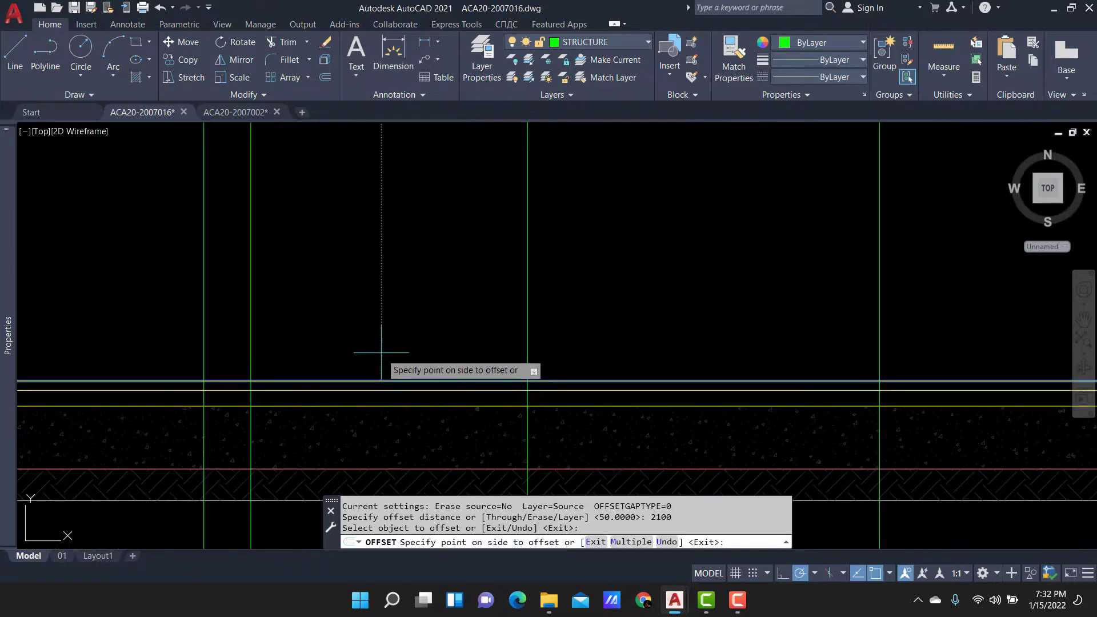
{"action": "scroll", "coordinate": [366, 342], "scroll_direction": "down", "scroll_amount": 3}
{"action": "left_click", "coordinate": [347, 316]}
{"action": "scroll", "coordinate": [347, 315], "scroll_direction": "up", "scroll_amount": 3}
{"action": "key", "text": "Escape"}
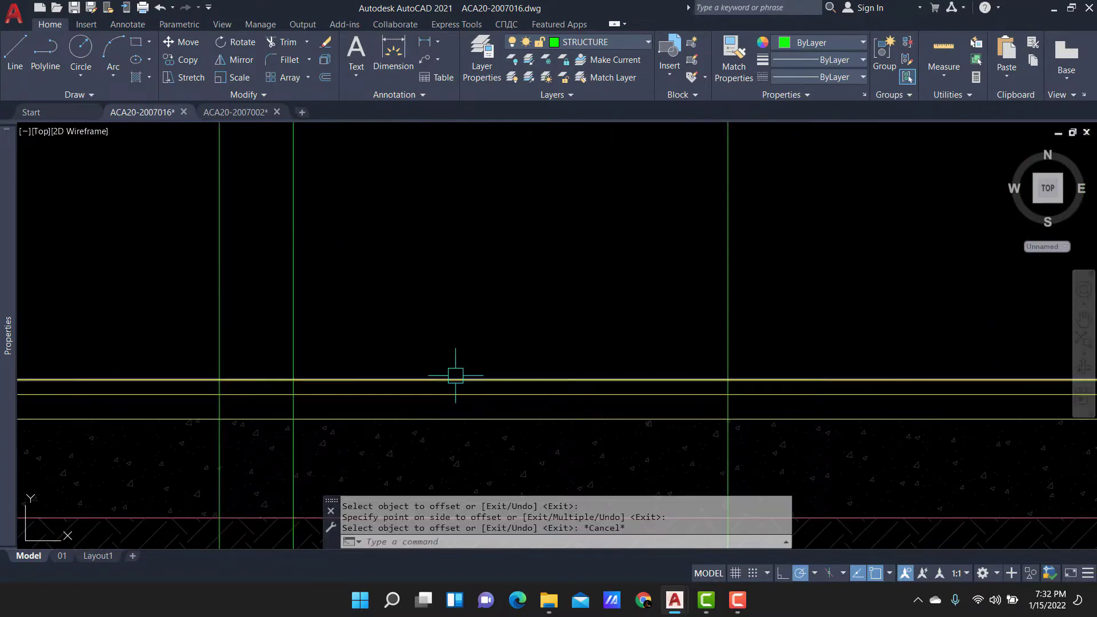
{"action": "scroll", "coordinate": [453, 375], "scroll_direction": "down", "scroll_amount": 2}
Start a trim with the new 2100 horizontal line as the cutting edge.
{"action": "type", "text": "tr"}
{"action": "key", "text": "Return"}
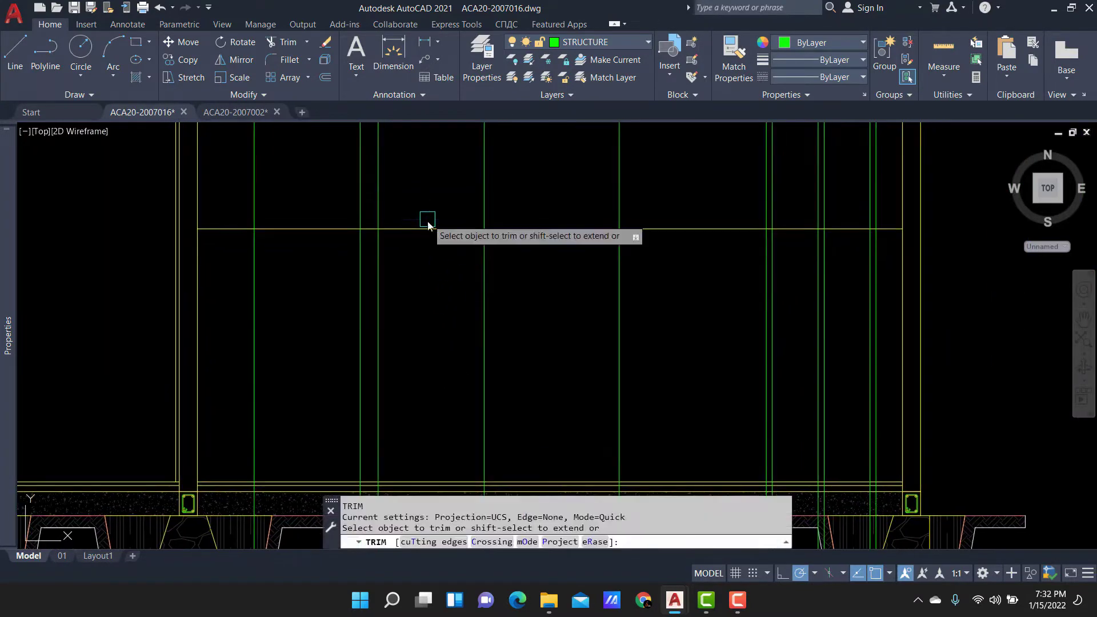
{"action": "type", "text": "t"}
{"action": "key", "text": "Return"}
{"action": "left_click", "coordinate": [428, 229]}
{"action": "key", "text": "Return"}
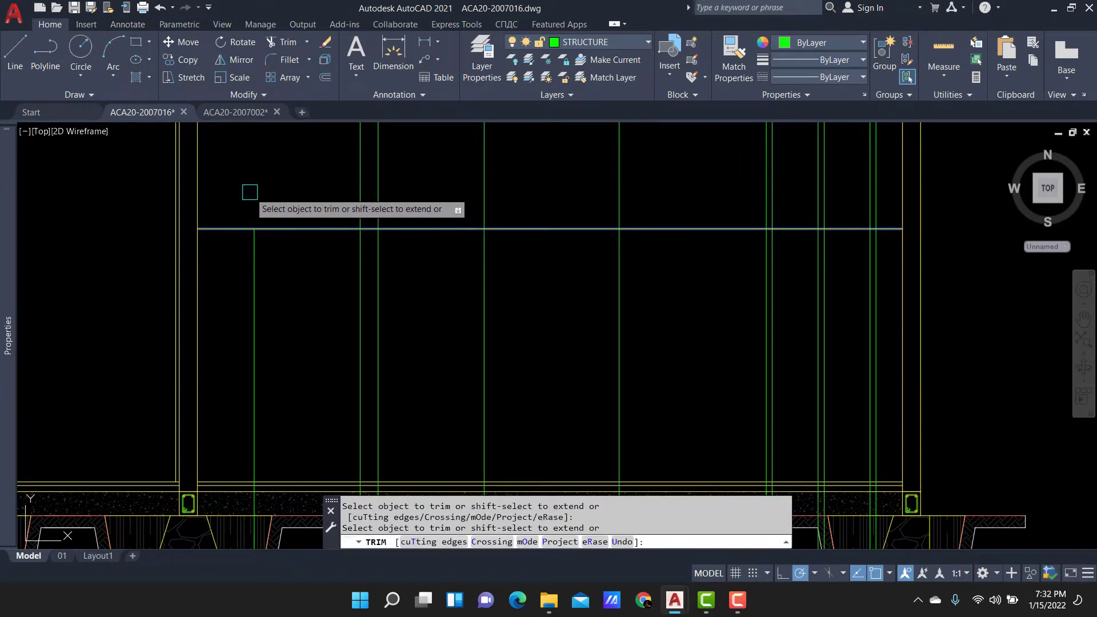
Fence-trim the vertical lines back to the 2100 line across the section.
{"action": "middle_click_drag", "start_coordinate": [467, 173], "coordinate": [431, 215]}
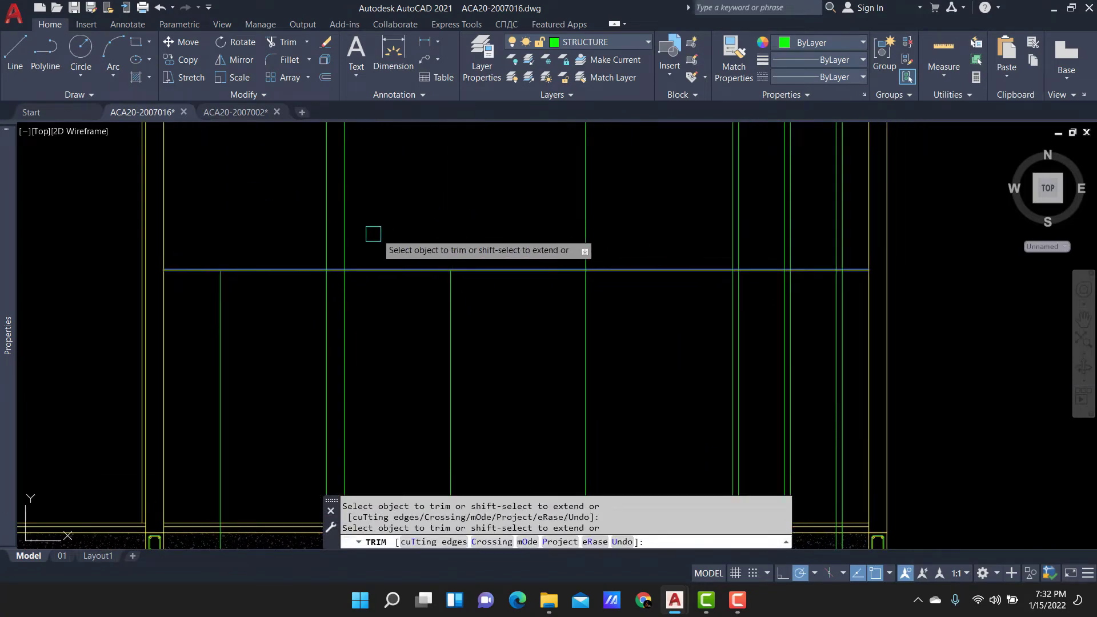
{"action": "key", "text": "Return"}
{"action": "middle_click_drag", "start_coordinate": [430, 250], "coordinate": [423, 274]}
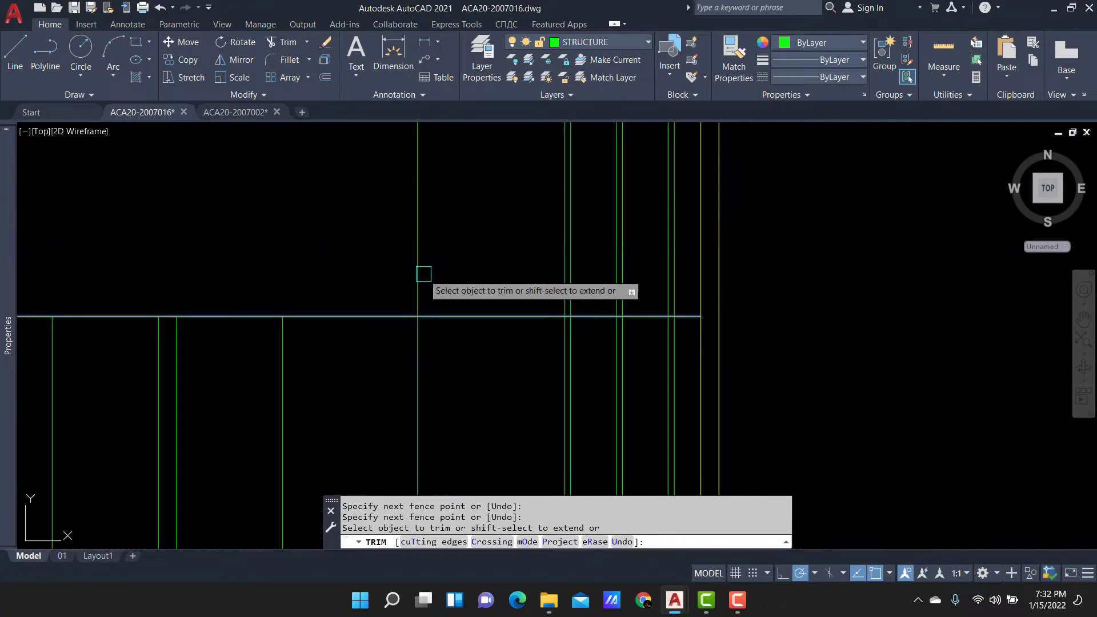
{"action": "scroll", "coordinate": [563, 296], "scroll_direction": "up", "scroll_amount": 4}
{"action": "left_click", "coordinate": [496, 297]}
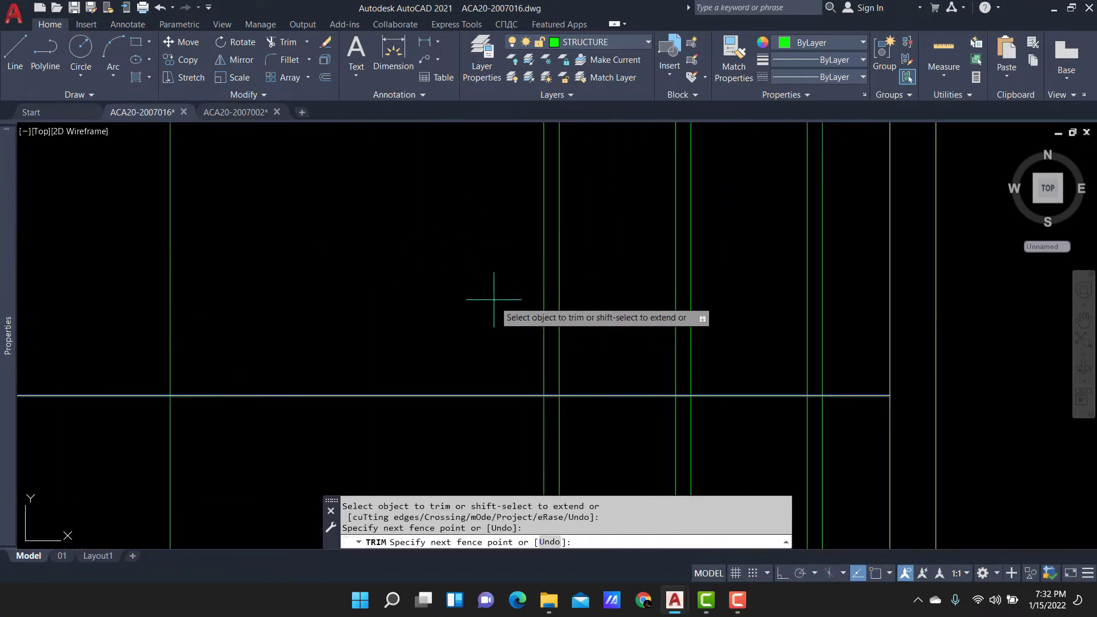
{"action": "key", "text": "Return"}
{"action": "scroll", "coordinate": [644, 179], "scroll_direction": "down", "scroll_amount": 3}
{"action": "middle_click_drag", "start_coordinate": [644, 179], "coordinate": [487, 289]}
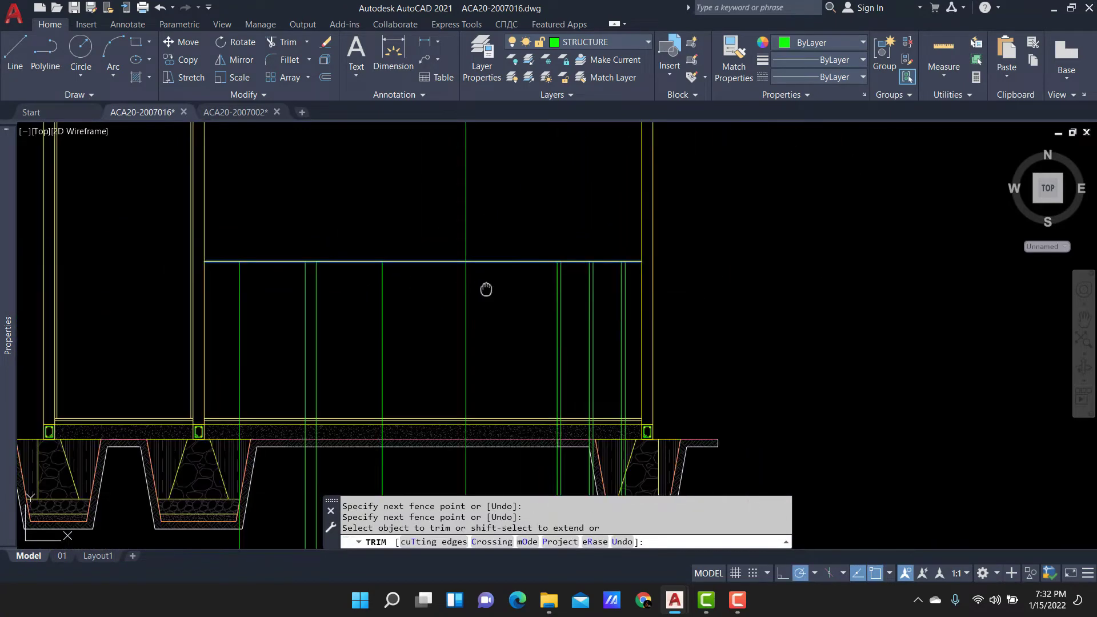
{"action": "scroll", "coordinate": [502, 357], "scroll_direction": "up", "scroll_amount": 1}
{"action": "middle_click_drag", "start_coordinate": [502, 358], "coordinate": [545, 207]}
{"action": "key", "text": "Escape"}
{"action": "scroll", "coordinate": [545, 207], "scroll_direction": "down", "scroll_amount": 1}
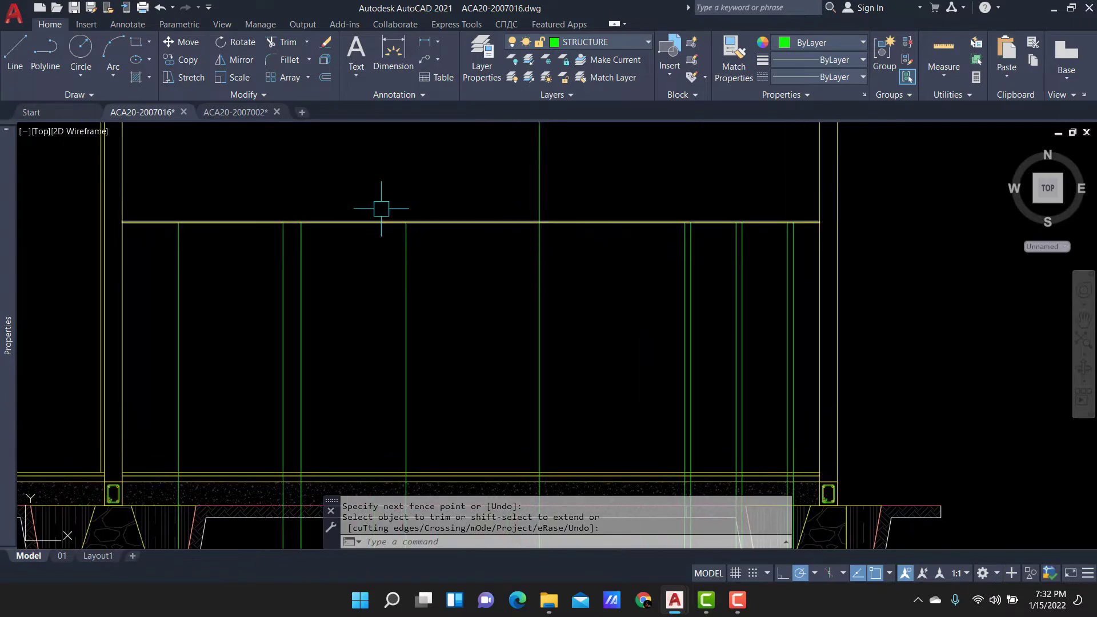
{"action": "scroll", "coordinate": [379, 208], "scroll_direction": "down", "scroll_amount": 3}
Begin a new line at a wall corner with the L command.
{"action": "type", "text": "L"}
{"action": "scroll", "coordinate": [440, 405], "scroll_direction": "up", "scroll_amount": 5}
{"action": "scroll", "coordinate": [651, 402], "scroll_direction": "up", "scroll_amount": 3}
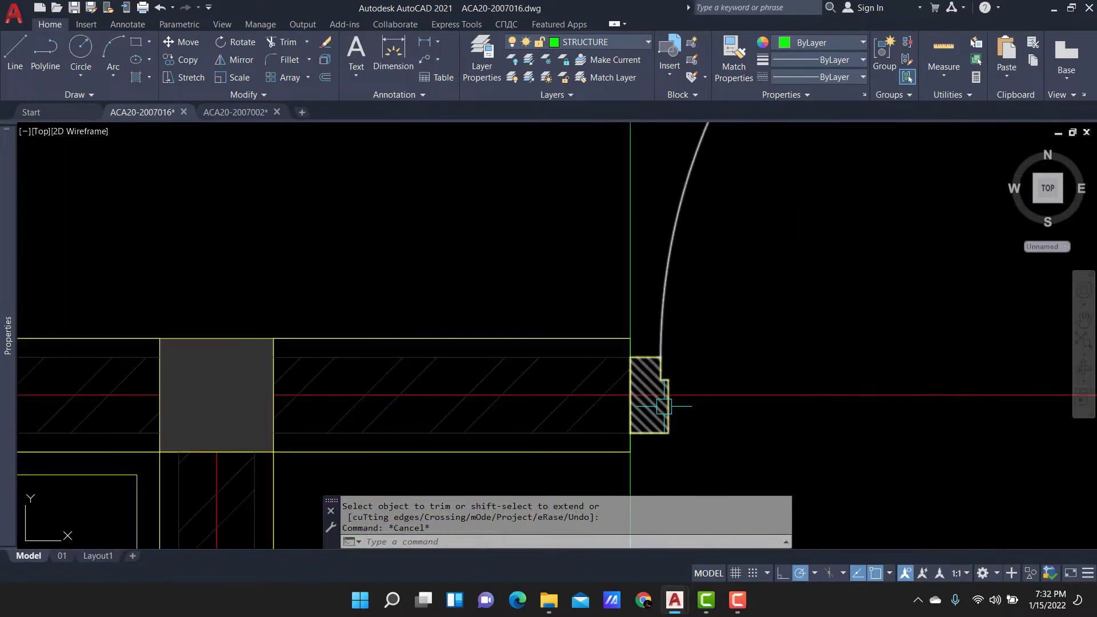
{"action": "scroll", "coordinate": [678, 423], "scroll_direction": "up", "scroll_amount": 3}
Cancel the stray line and set up an offset of 50.
{"action": "key", "text": "Return"}
{"action": "mouse_move", "coordinate": [678, 423]}
{"action": "middle_mouse_down"}
{"action": "mouse_move", "coordinate": [545, 286]}
{"action": "mouse_move", "coordinate": [556, 247]}
{"action": "middle_mouse_up"}
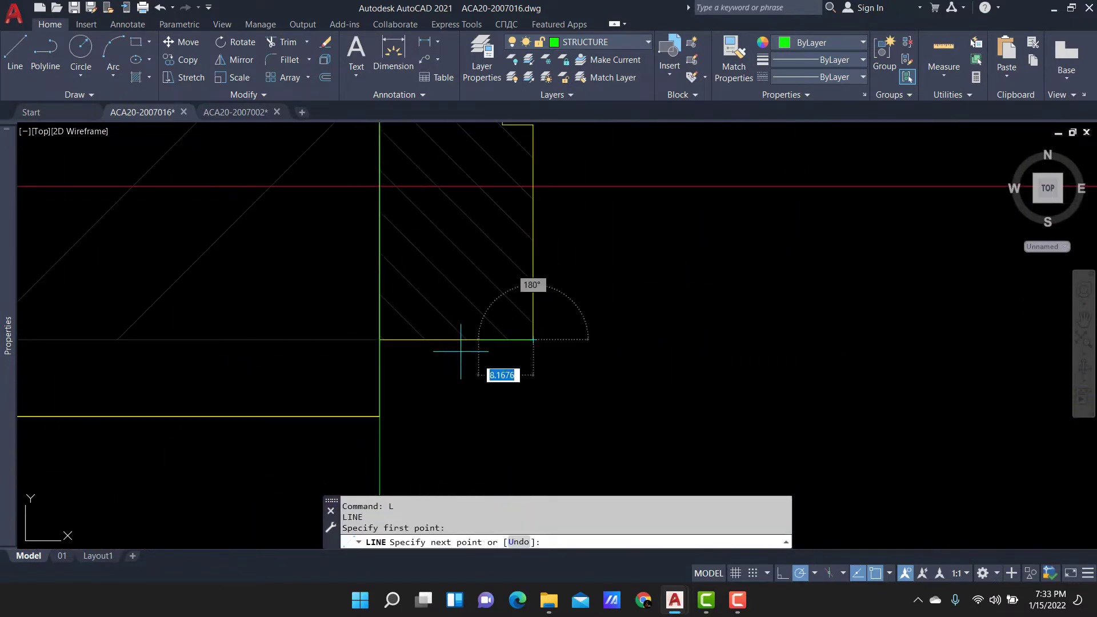
{"action": "scroll", "coordinate": [377, 340], "scroll_direction": "down", "scroll_amount": 2}
{"action": "scroll", "coordinate": [377, 339], "scroll_direction": "down", "scroll_amount": 2}
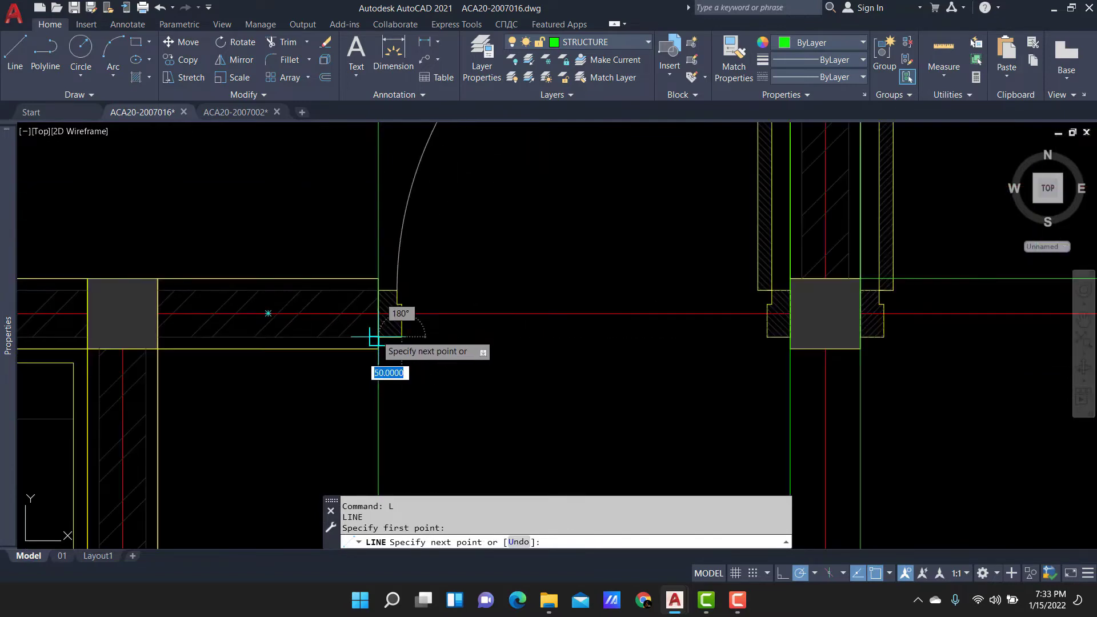
{"action": "scroll", "coordinate": [377, 339], "scroll_direction": "down", "scroll_amount": 3}
{"action": "key", "text": "Escape"}
{"action": "type", "text": "O"}
{"action": "key", "text": "Return"}
{"action": "scroll", "coordinate": [427, 225], "scroll_direction": "up", "scroll_amount": 6}
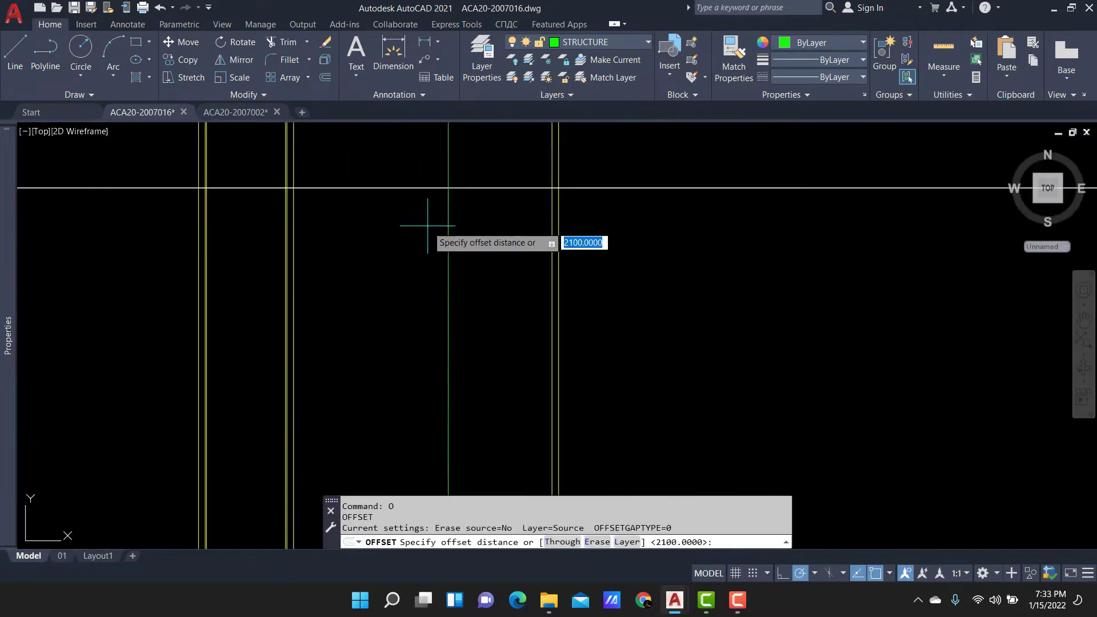
{"action": "type", "text": "0"}
{"action": "key", "text": "Return"}
Copy the 2100 head line 50 below itself.
{"action": "scroll", "coordinate": [404, 313], "scroll_direction": "down", "scroll_amount": 2}
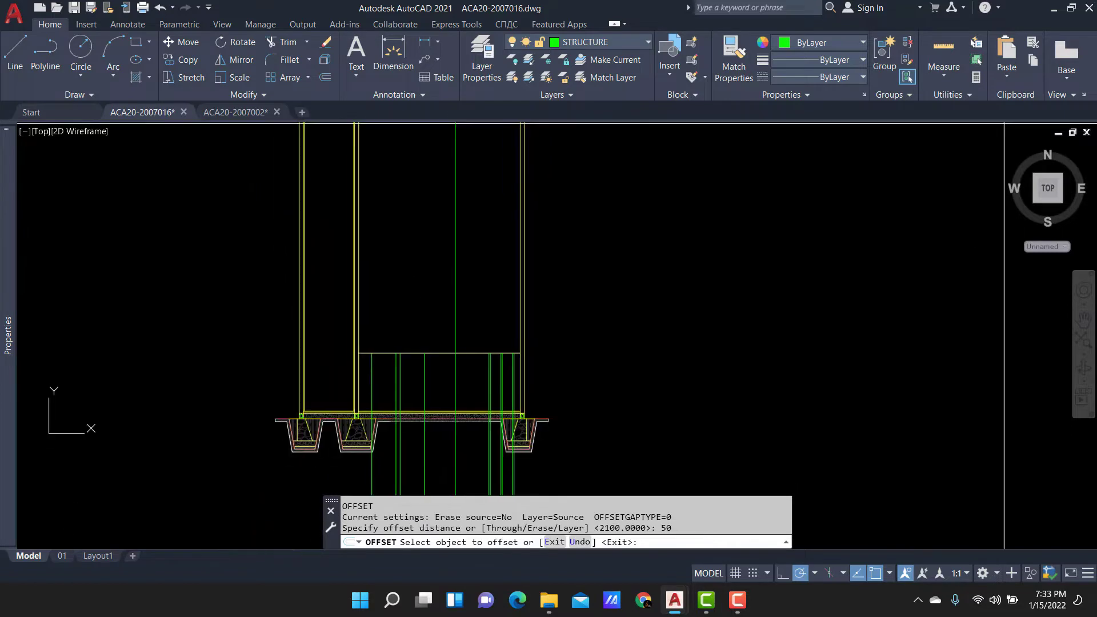
{"action": "scroll", "coordinate": [446, 342], "scroll_direction": "up", "scroll_amount": 2}
{"action": "left_click", "coordinate": [458, 358]}
{"action": "left_click", "coordinate": [458, 403]}
{"action": "scroll", "coordinate": [458, 395], "scroll_direction": "down", "scroll_amount": 1}
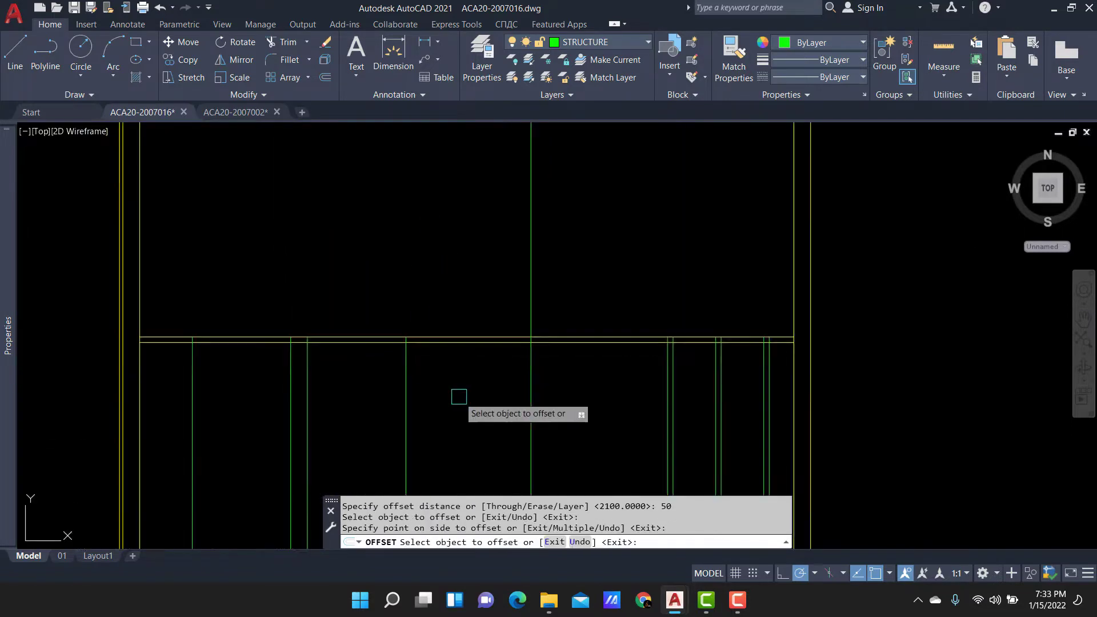
{"action": "scroll", "coordinate": [445, 343], "scroll_direction": "down", "scroll_amount": 2}
{"action": "key", "text": "Escape"}
{"action": "type", "text": "T"}
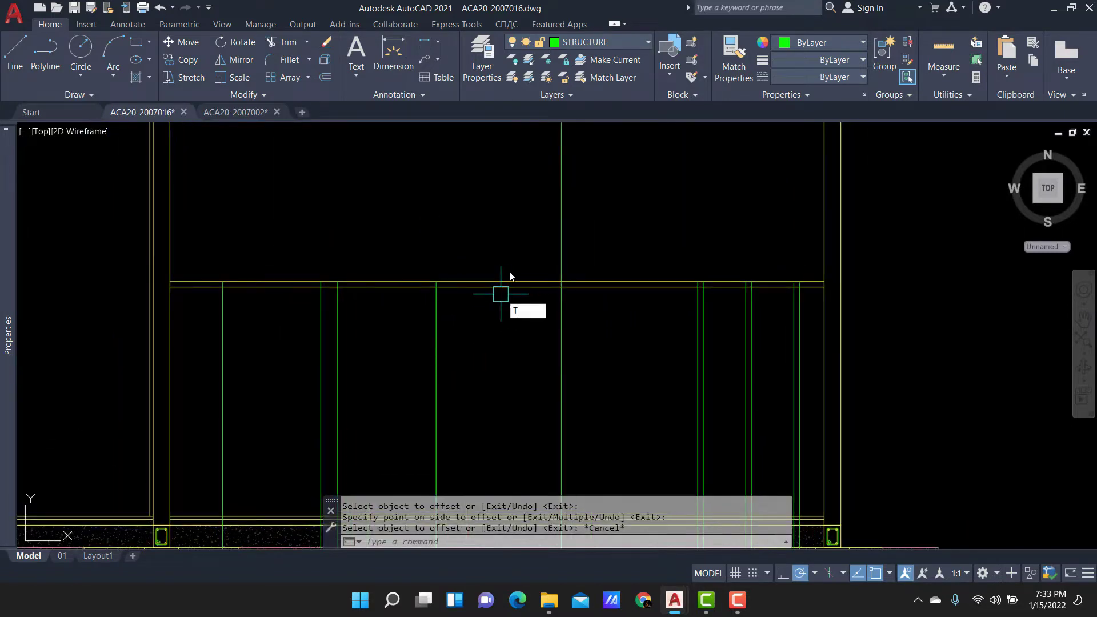
Fence-trim both head lines away between the door openings.
{"action": "type", "text": "r"}
{"action": "key", "text": "Return"}
{"action": "left_click_drag", "start_coordinate": [511, 268], "coordinate": [620, 331]}
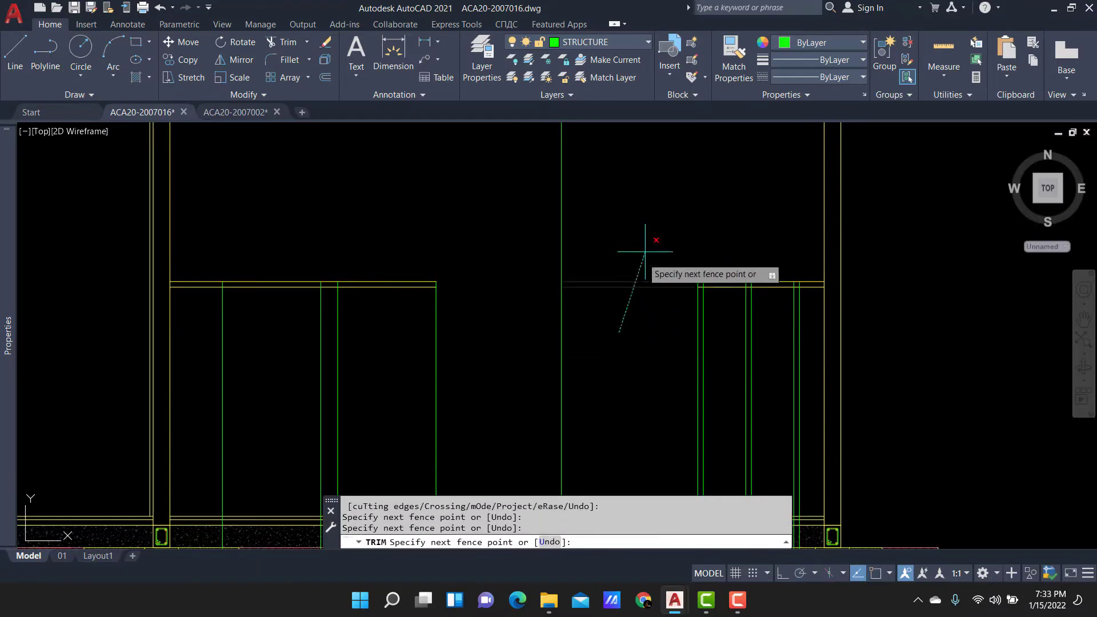
{"action": "key", "text": "Return"}
{"action": "scroll", "coordinate": [814, 296], "scroll_direction": "up", "scroll_amount": 1}
{"action": "left_click", "coordinate": [797, 230]}
{"action": "key", "text": "Return"}
{"action": "scroll", "coordinate": [590, 305], "scroll_direction": "down", "scroll_amount": 1}
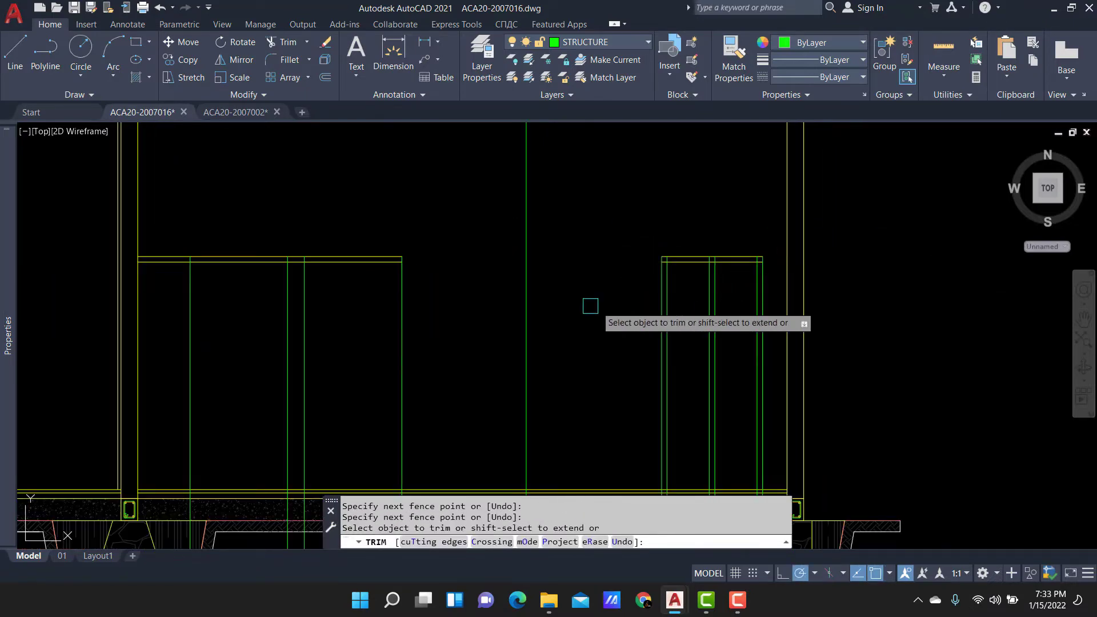
{"action": "key", "text": "Escape"}
{"action": "scroll", "coordinate": [590, 306], "scroll_direction": "down", "scroll_amount": 3}
{"action": "scroll", "coordinate": [523, 235], "scroll_direction": "up", "scroll_amount": 2}
{"action": "scroll", "coordinate": [441, 400], "scroll_direction": "up", "scroll_amount": 2}
{"action": "scroll", "coordinate": [390, 349], "scroll_direction": "up", "scroll_amount": 3}
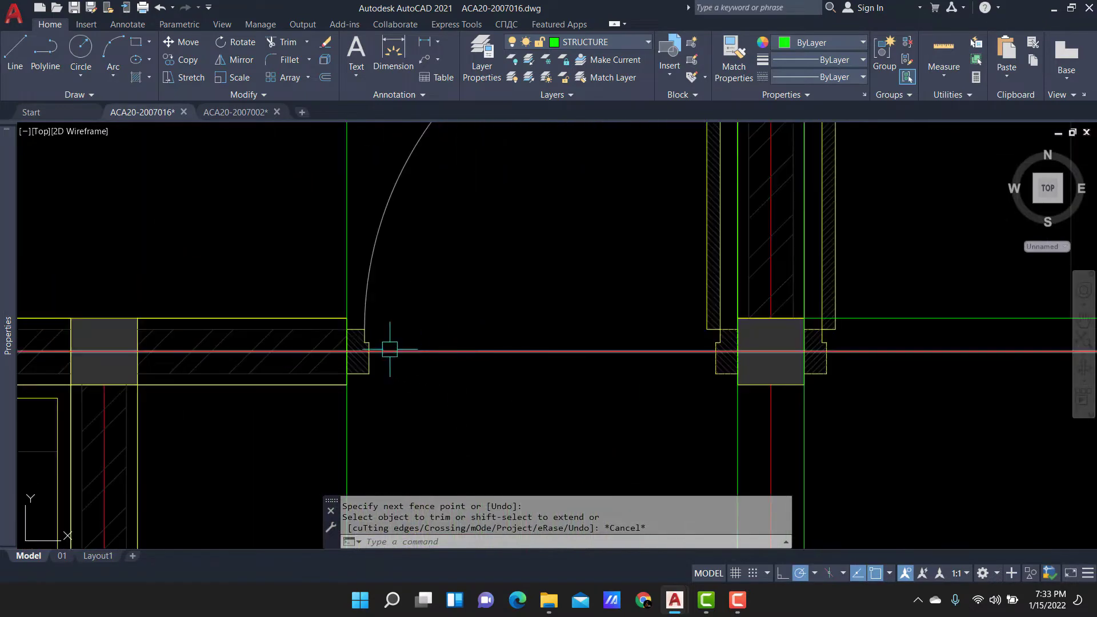
{"action": "scroll", "coordinate": [358, 343], "scroll_direction": "up", "scroll_amount": 4}
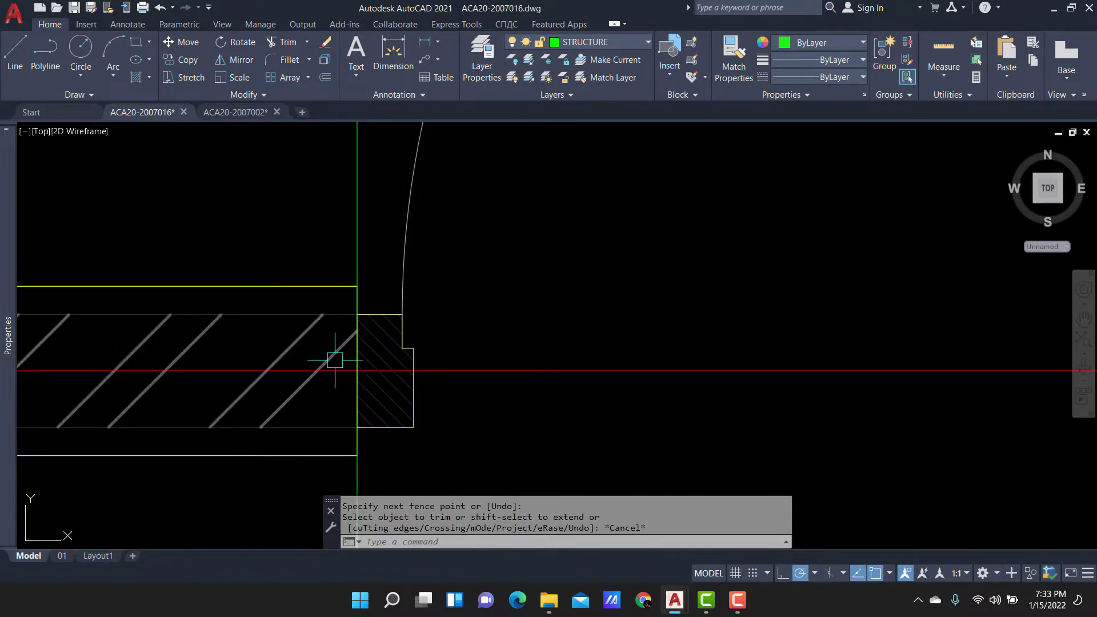
{"action": "scroll", "coordinate": [404, 360], "scroll_direction": "down", "scroll_amount": 2}
{"action": "scroll", "coordinate": [404, 372], "scroll_direction": "down", "scroll_amount": 2}
{"action": "scroll", "coordinate": [445, 276], "scroll_direction": "down", "scroll_amount": 2}
{"action": "scroll", "coordinate": [445, 275], "scroll_direction": "down", "scroll_amount": 2}
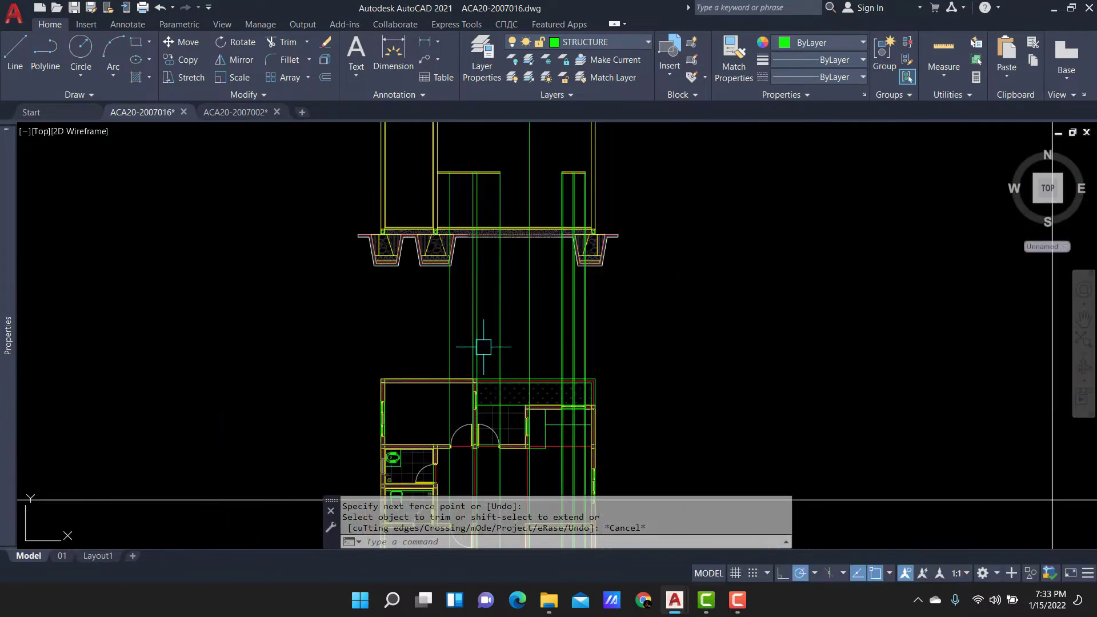
{"action": "scroll", "coordinate": [453, 196], "scroll_direction": "up", "scroll_amount": 2}
{"action": "scroll", "coordinate": [402, 236], "scroll_direction": "up", "scroll_amount": 2}
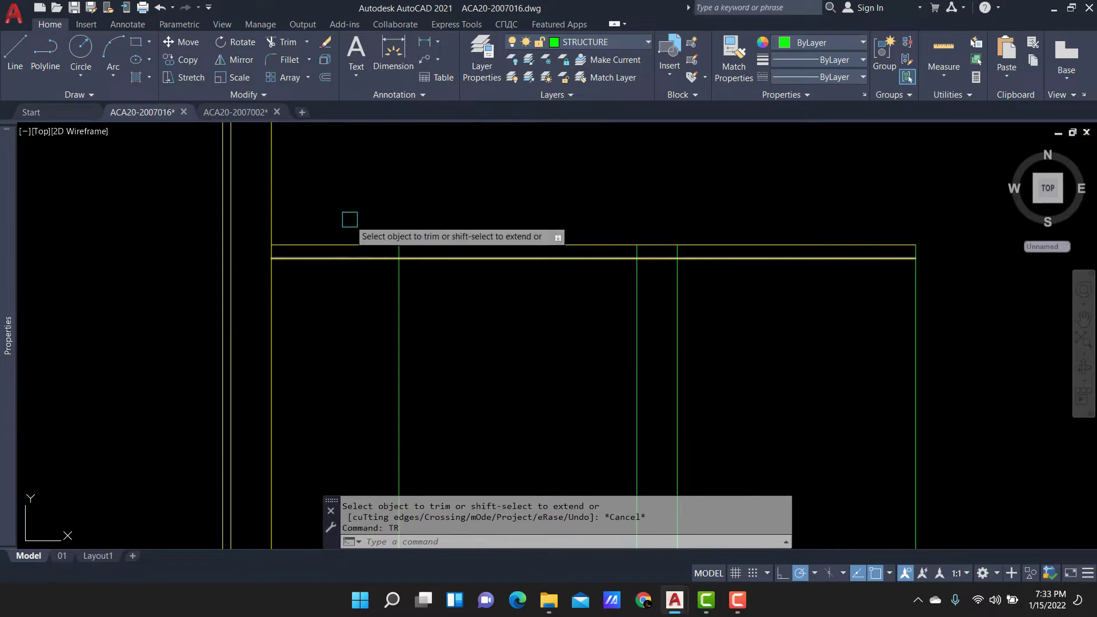
Trim the head-line overhang at a door frame and offset frame lines 50 inward.
{"action": "left_click_drag", "start_coordinate": [349, 220], "coordinate": [347, 307]}
{"action": "key", "text": "Escape"}
{"action": "type", "text": "O"}
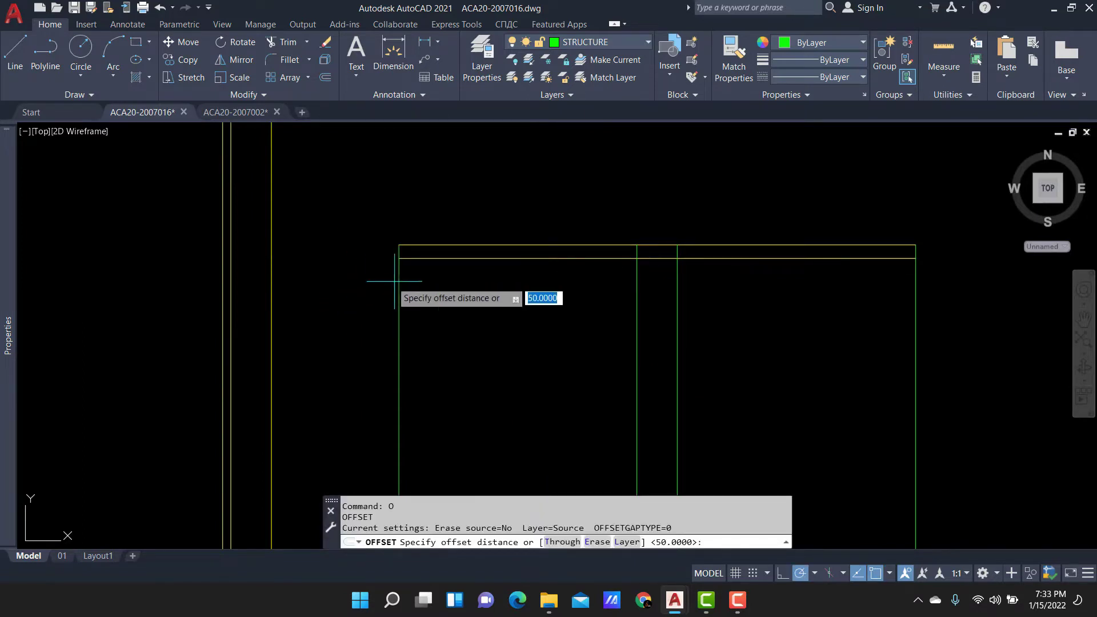
{"action": "key", "text": "Return"}
{"action": "left_click", "coordinate": [399, 283]}
{"action": "left_click", "coordinate": [571, 303]}
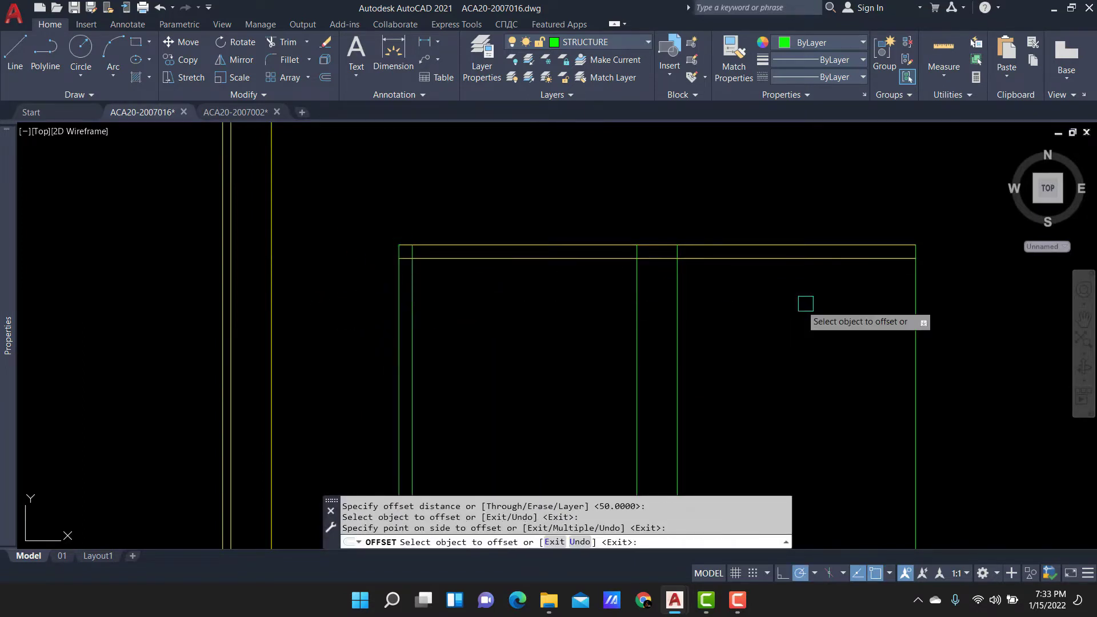
{"action": "left_click", "coordinate": [916, 298]}
{"action": "left_click", "coordinate": [823, 310]}
{"action": "scroll", "coordinate": [622, 255], "scroll_direction": "down", "scroll_amount": 3}
{"action": "scroll", "coordinate": [622, 252], "scroll_direction": "down", "scroll_amount": 2}
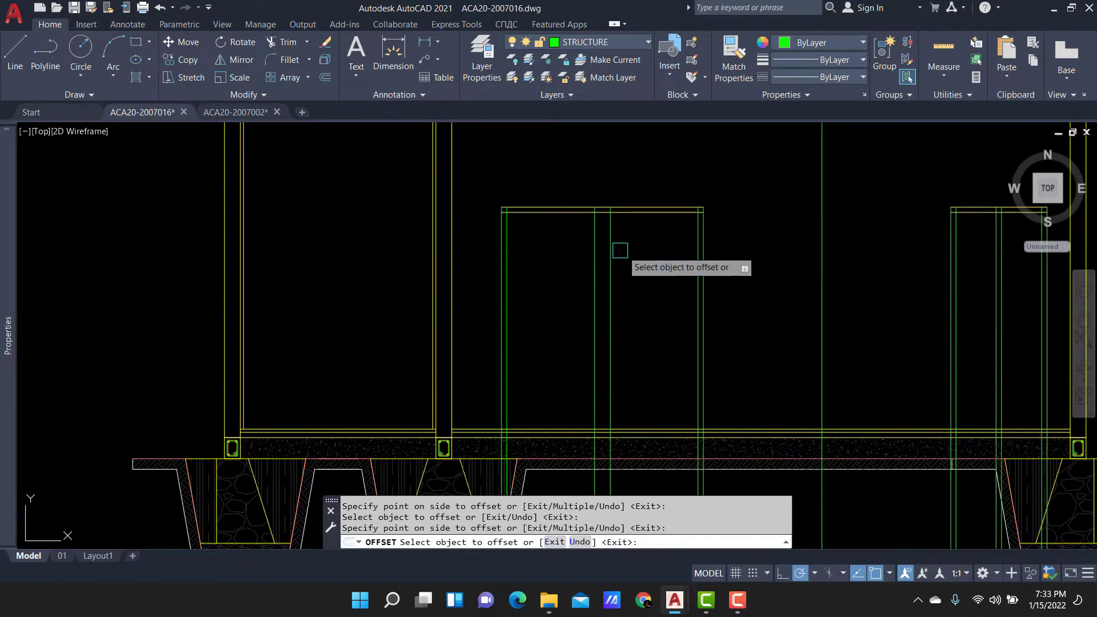
{"action": "left_click", "coordinate": [610, 249]}
{"action": "scroll", "coordinate": [679, 262], "scroll_direction": "down", "scroll_amount": 2}
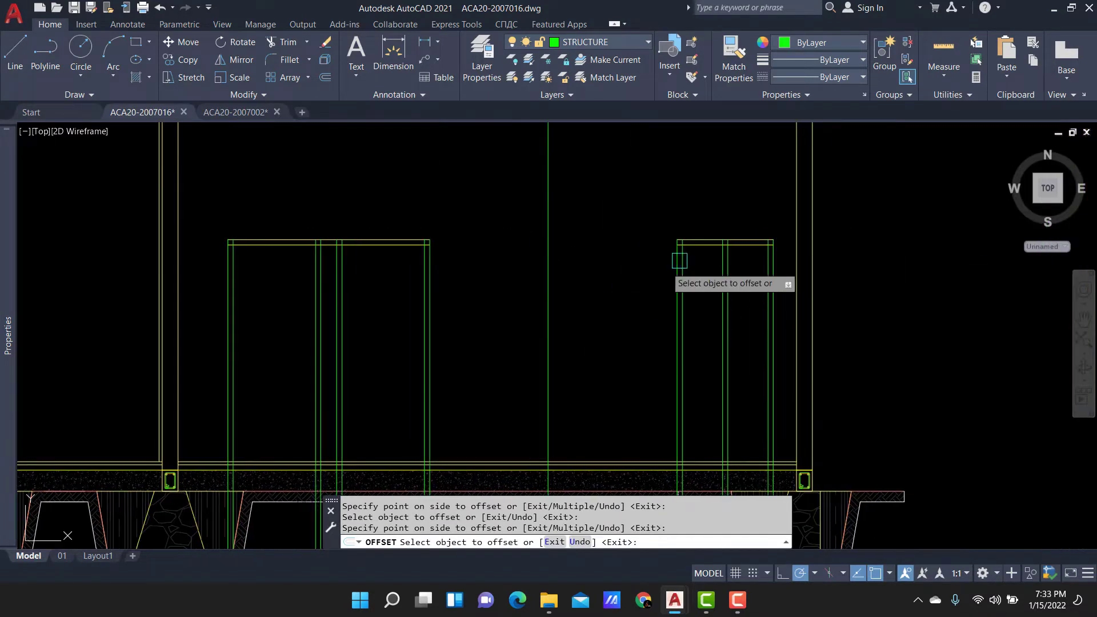
{"action": "key", "text": "Escape"}
Fence-trim the head-line overhangs at the door openings.
{"action": "scroll", "coordinate": [502, 220], "scroll_direction": "up", "scroll_amount": 3}
{"action": "scroll", "coordinate": [484, 234], "scroll_direction": "up", "scroll_amount": 2}
{"action": "type", "text": "TR"}
{"action": "key", "text": "Return"}
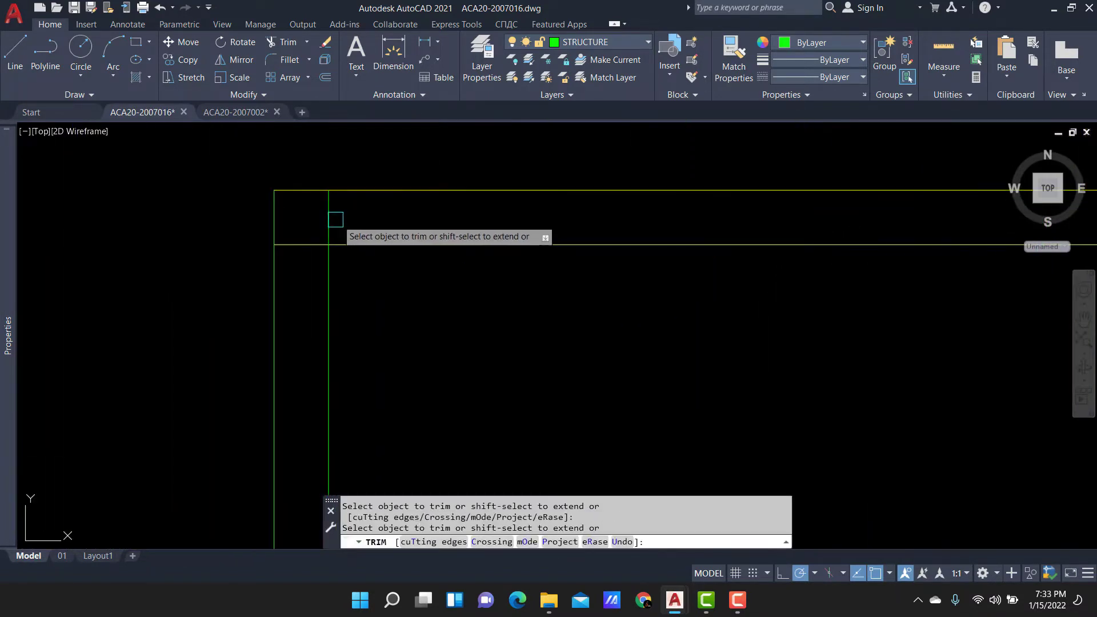
{"action": "scroll", "coordinate": [296, 222], "scroll_direction": "down", "scroll_amount": 2}
{"action": "scroll", "coordinate": [530, 238], "scroll_direction": "up", "scroll_amount": 4}
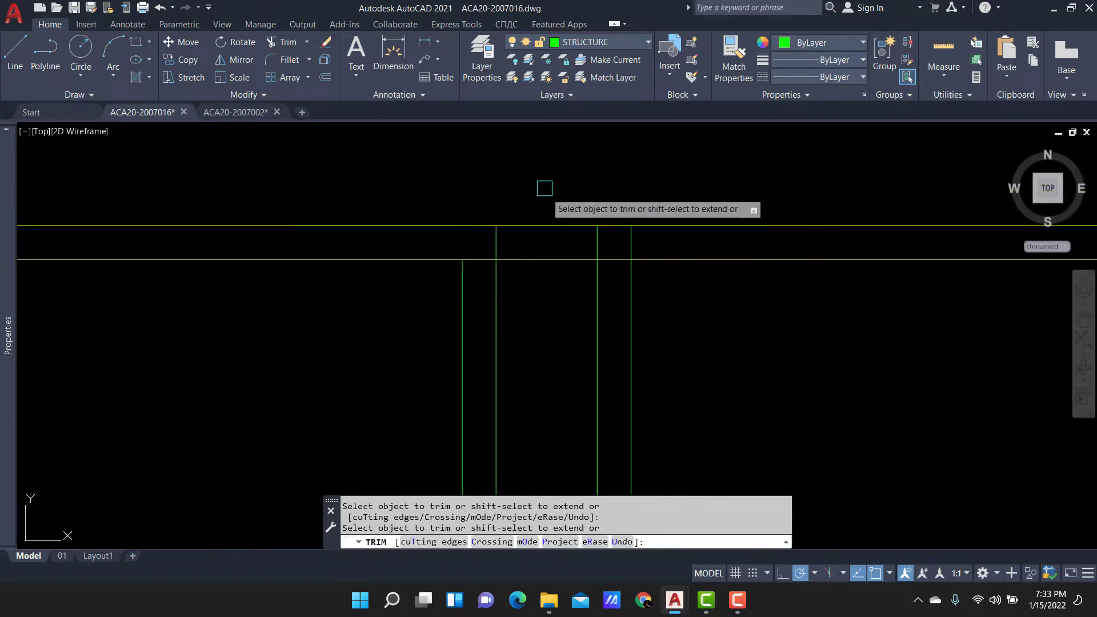
{"action": "left_click_drag", "start_coordinate": [544, 186], "coordinate": [556, 321]}
{"action": "scroll", "coordinate": [627, 238], "scroll_direction": "up", "scroll_amount": 2}
{"action": "scroll", "coordinate": [582, 223], "scroll_direction": "up", "scroll_amount": 3}
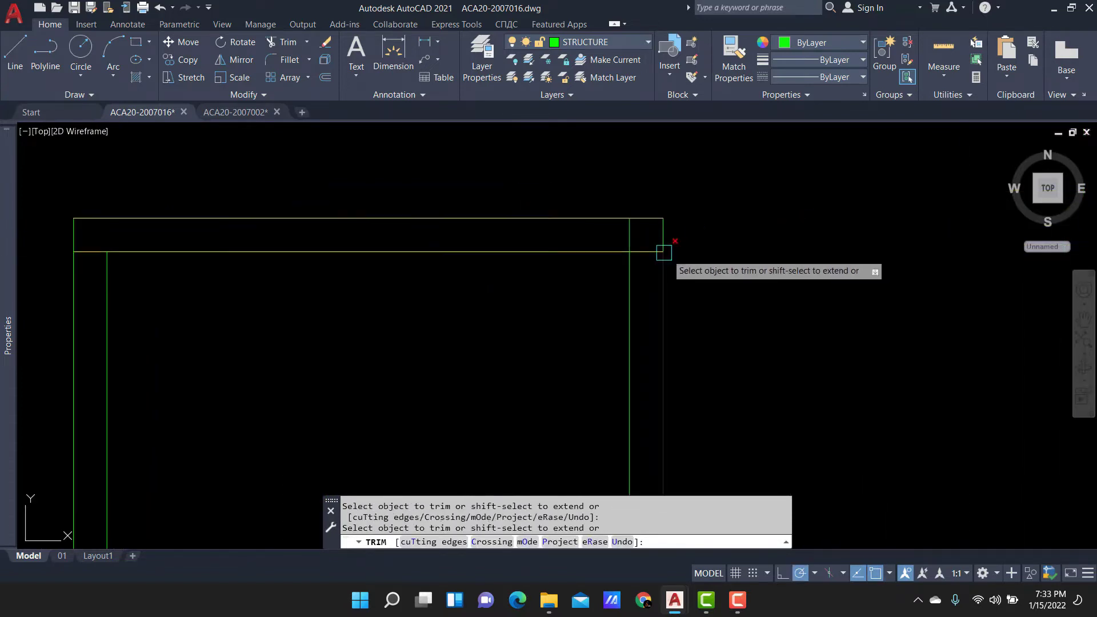
{"action": "scroll", "coordinate": [625, 240], "scroll_direction": "down", "scroll_amount": 5}
{"action": "key", "text": "Return"}
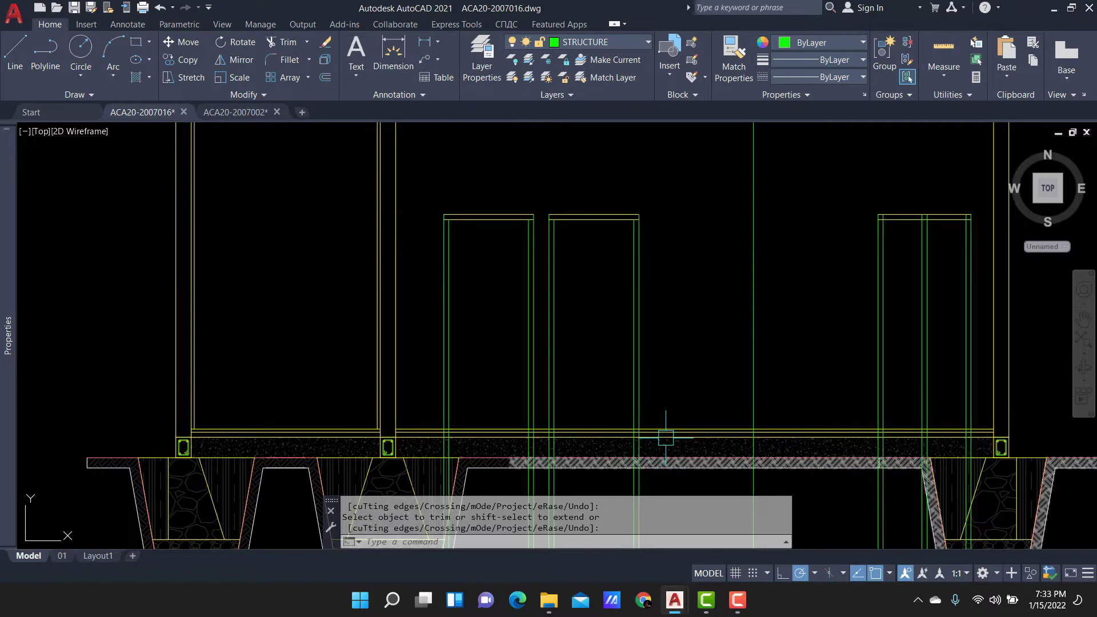
{"action": "middle_click_drag", "start_coordinate": [693, 395], "coordinate": [724, 339]}
{"action": "scroll", "coordinate": [684, 360], "scroll_direction": "up", "scroll_amount": 4}
Trim the green lines below the footings using the slab line as cutting edge.
{"action": "key", "text": "Return"}
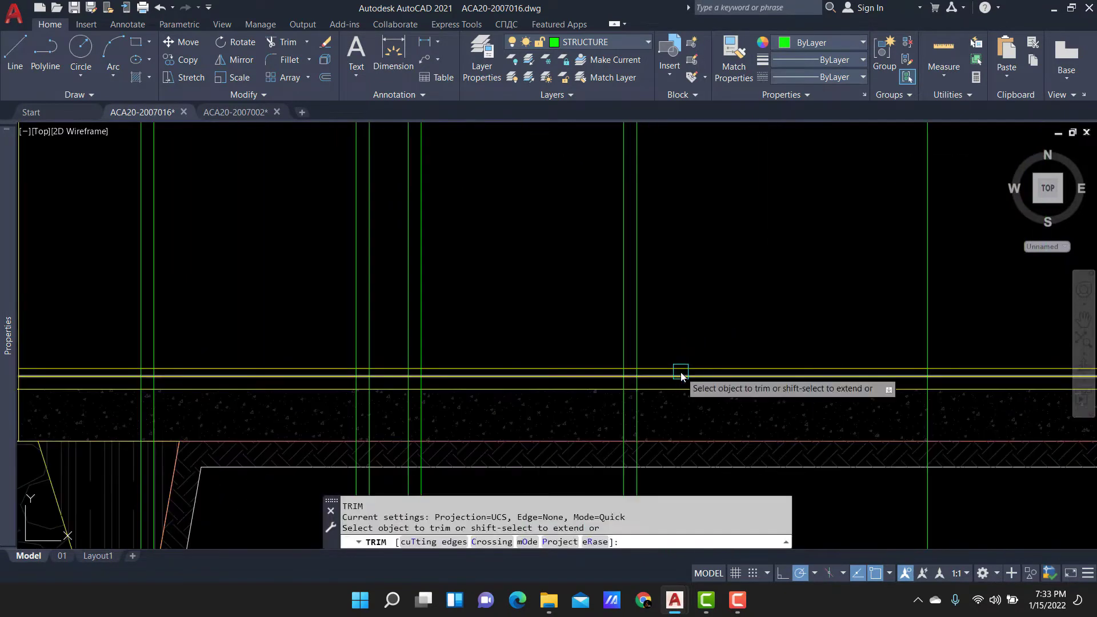
{"action": "type", "text": "t"}
{"action": "key", "text": "Return"}
{"action": "left_click", "coordinate": [680, 368]}
{"action": "key", "text": "Escape"}
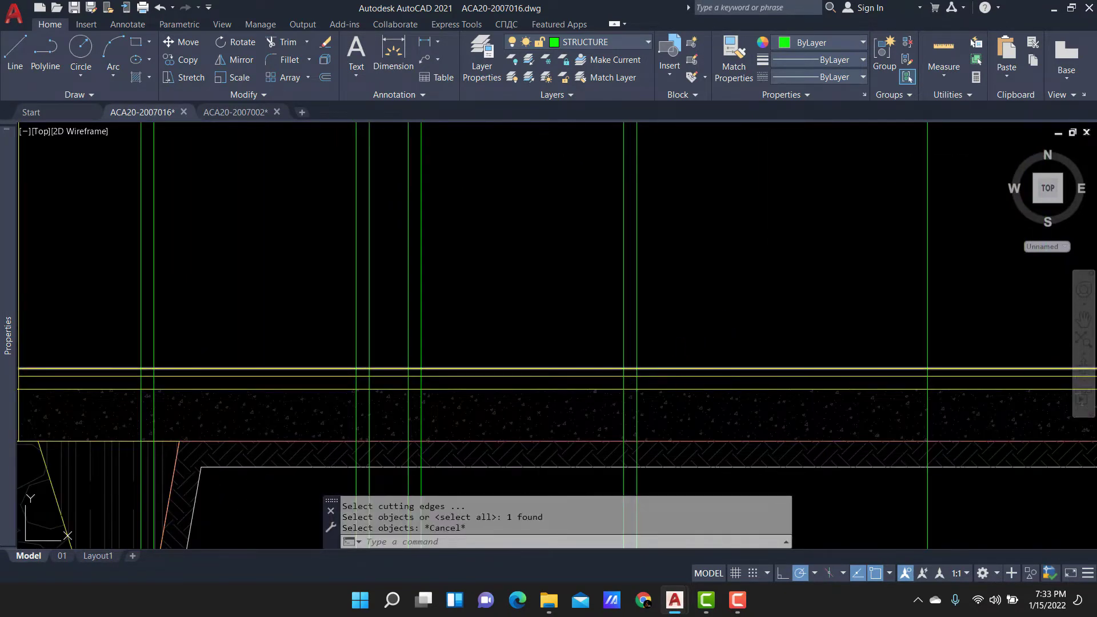
{"action": "key", "text": "Return"}
{"action": "key", "text": "Return"}
{"action": "left_click", "coordinate": [687, 368]}
{"action": "scroll", "coordinate": [662, 268], "scroll_direction": "down", "scroll_amount": 3}
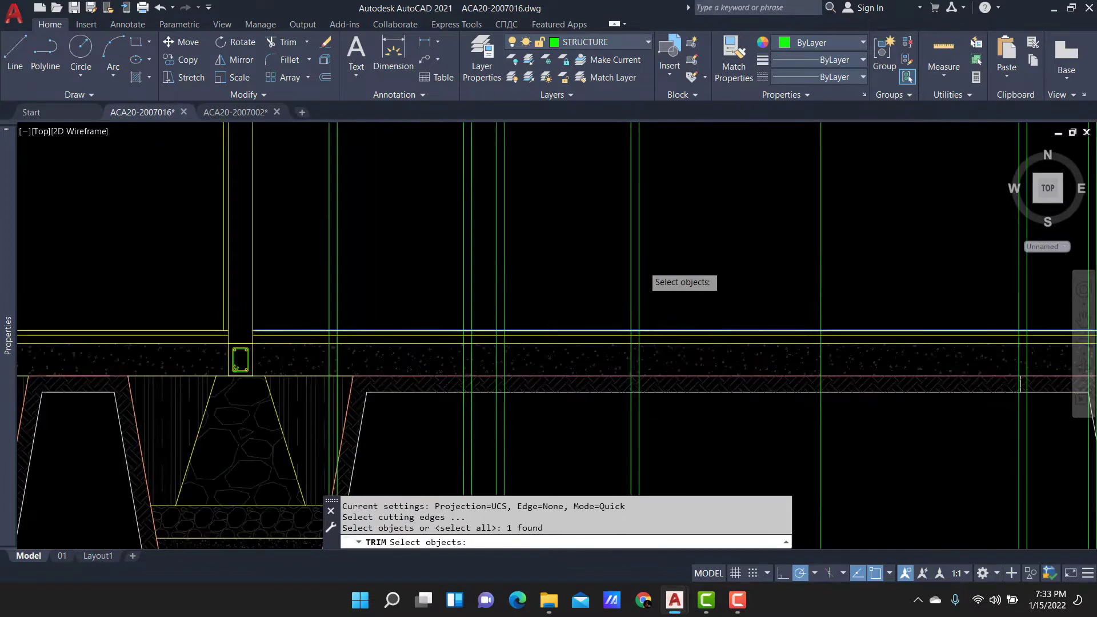
{"action": "scroll", "coordinate": [739, 385], "scroll_direction": "down", "scroll_amount": 2}
{"action": "key", "text": "Return"}
{"action": "left_click", "coordinate": [900, 442]}
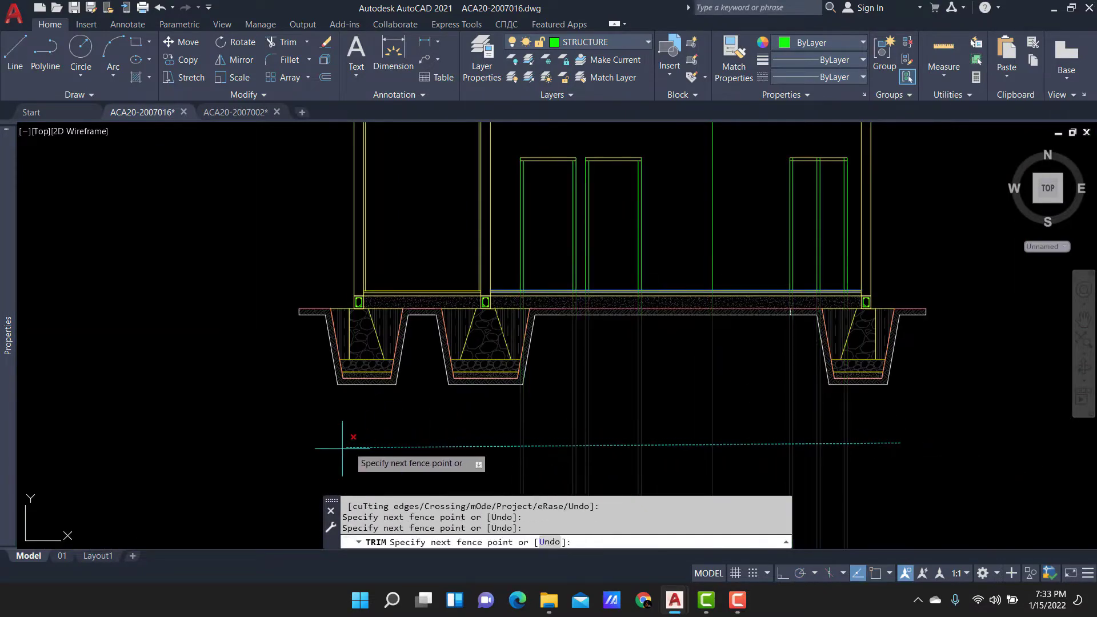
{"action": "key", "text": "Return"}
{"action": "scroll", "coordinate": [756, 301], "scroll_direction": "up", "scroll_amount": 5}
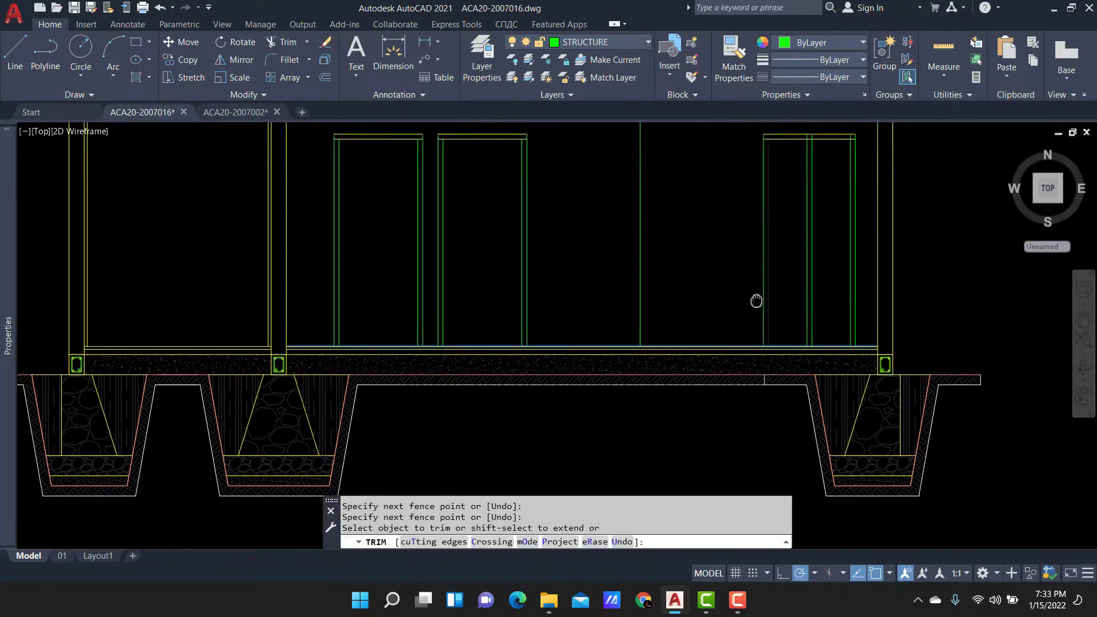
{"action": "key", "text": "Escape"}
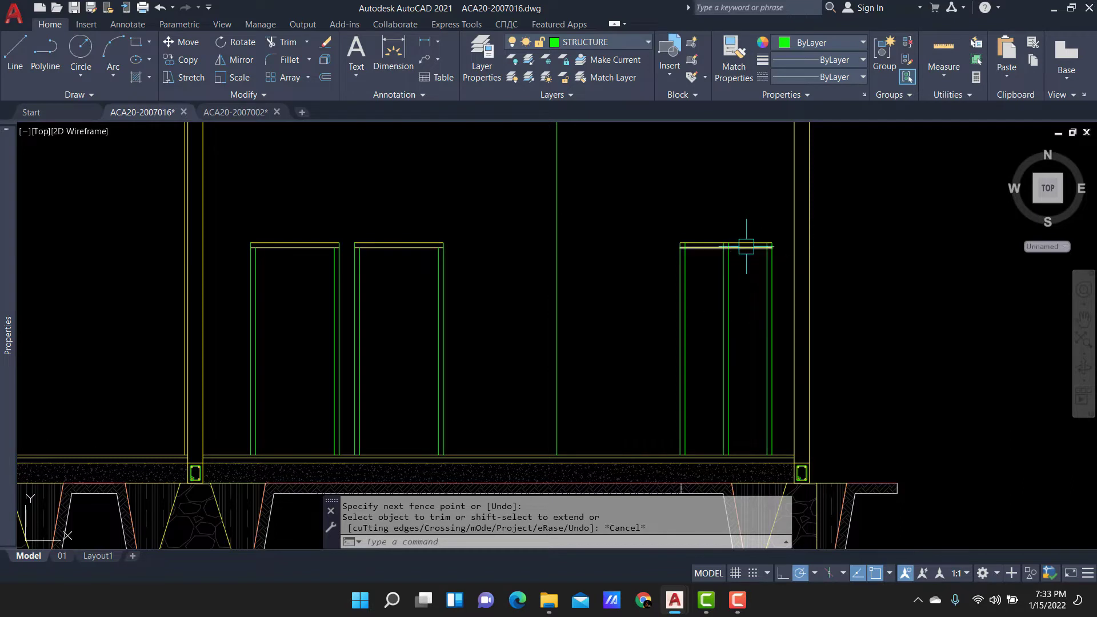
Pan and zoom across the door frames and floor slab to check the cleanup.
{"action": "scroll", "coordinate": [739, 239], "scroll_direction": "up", "scroll_amount": 3}
{"action": "middle_click_drag", "start_coordinate": [654, 274], "coordinate": [565, 186]}
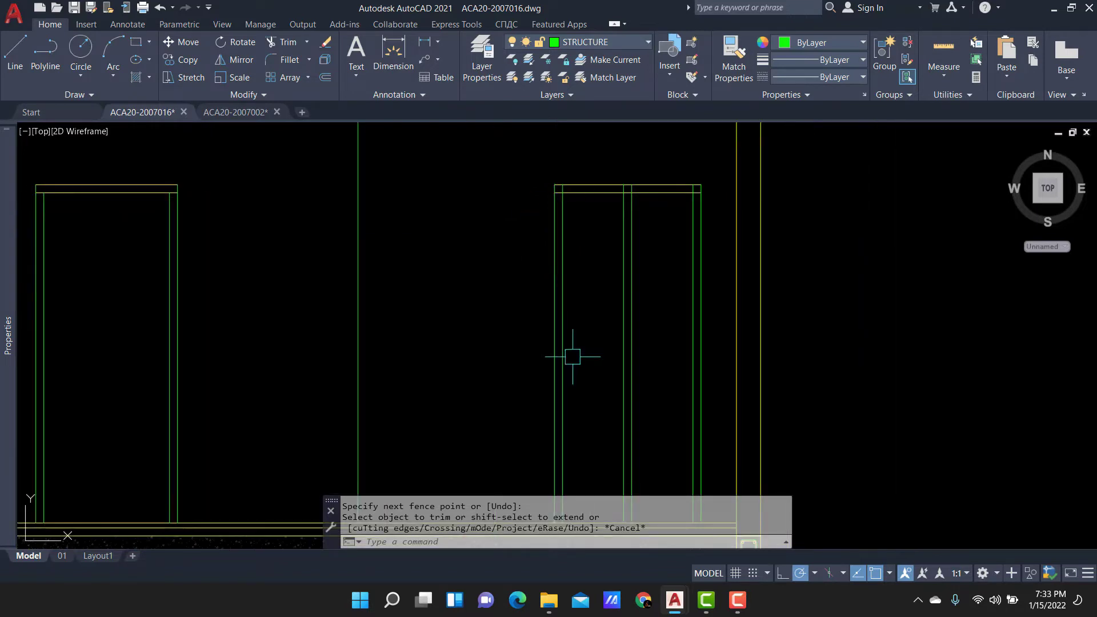
{"action": "middle_click_drag", "start_coordinate": [576, 447], "coordinate": [604, 356]}
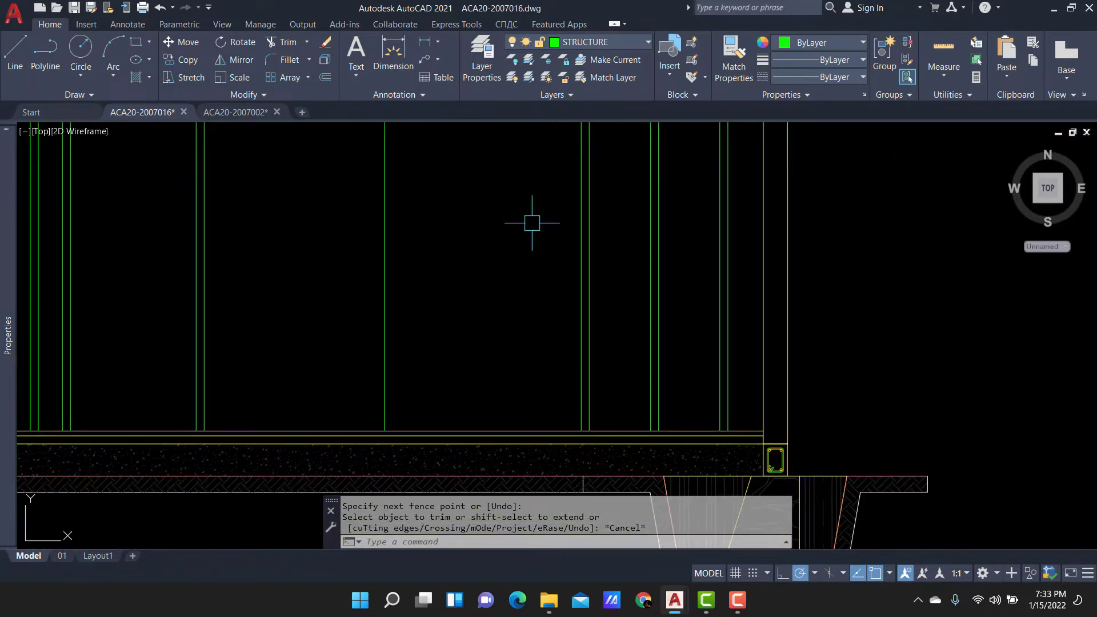
{"action": "scroll", "coordinate": [531, 223], "scroll_direction": "down", "scroll_amount": 5}
{"action": "scroll", "coordinate": [632, 237], "scroll_direction": "up", "scroll_amount": 2}
{"action": "scroll", "coordinate": [650, 266], "scroll_direction": "up", "scroll_amount": 2}
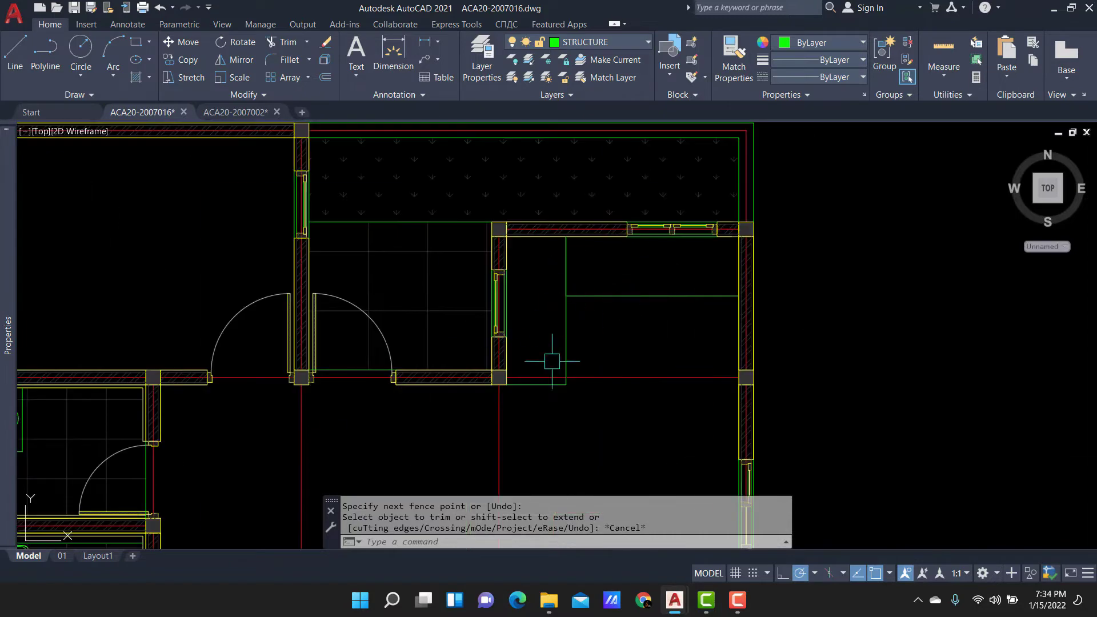
{"action": "left_click", "coordinate": [234, 112]}
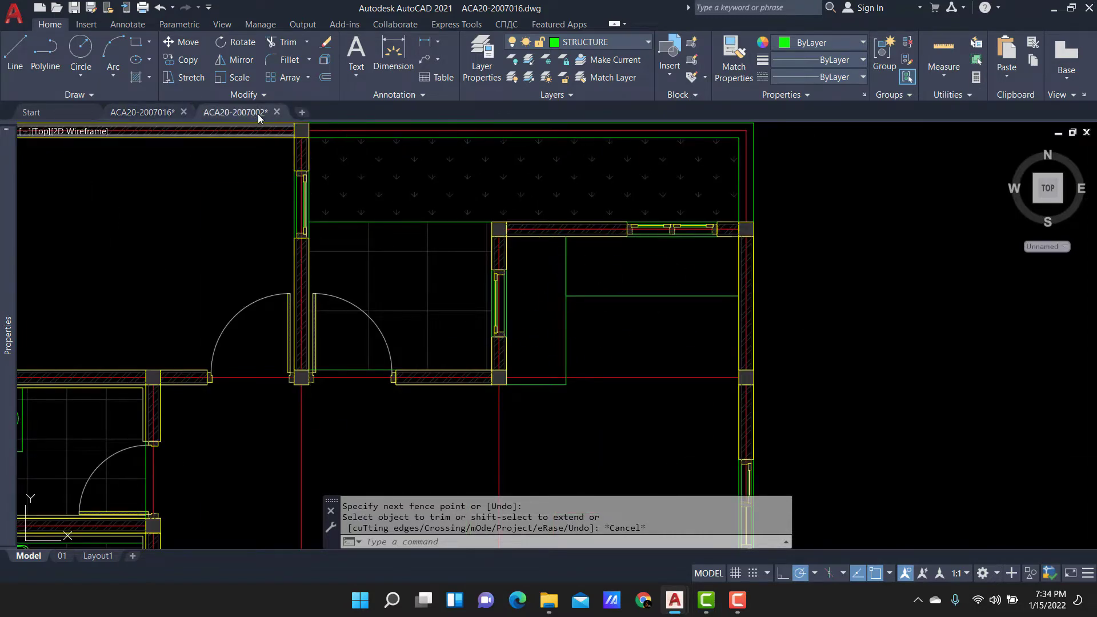
{"action": "middle_click_drag", "start_coordinate": [560, 247], "coordinate": [732, 476]}
{"action": "middle_click_drag", "start_coordinate": [594, 241], "coordinate": [522, 256]}
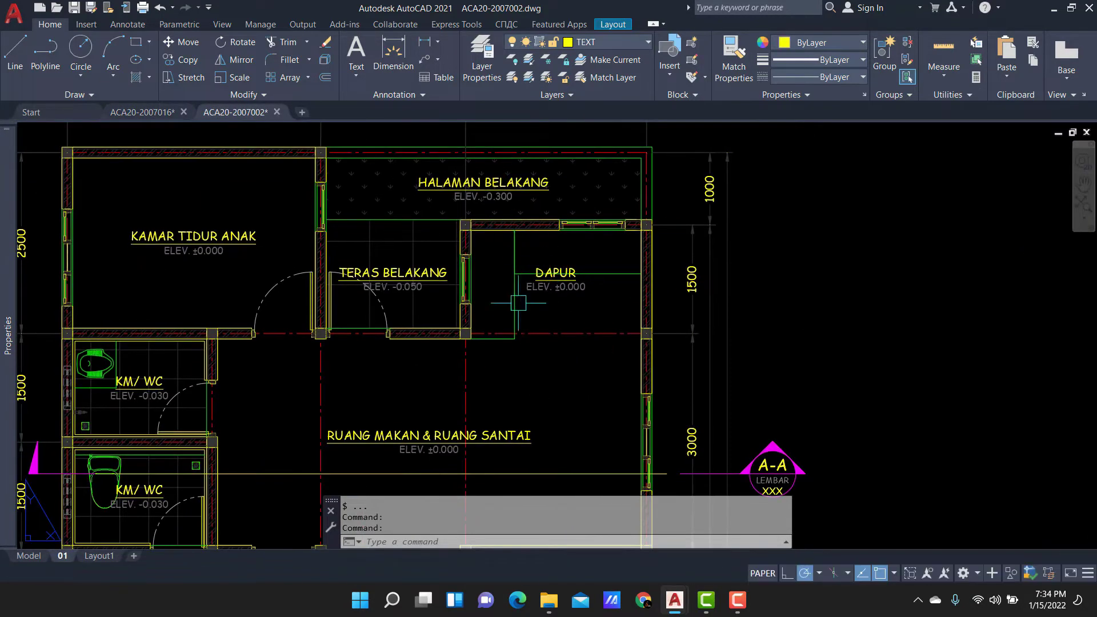
{"action": "scroll", "coordinate": [532, 295], "scroll_direction": "up", "scroll_amount": 2}
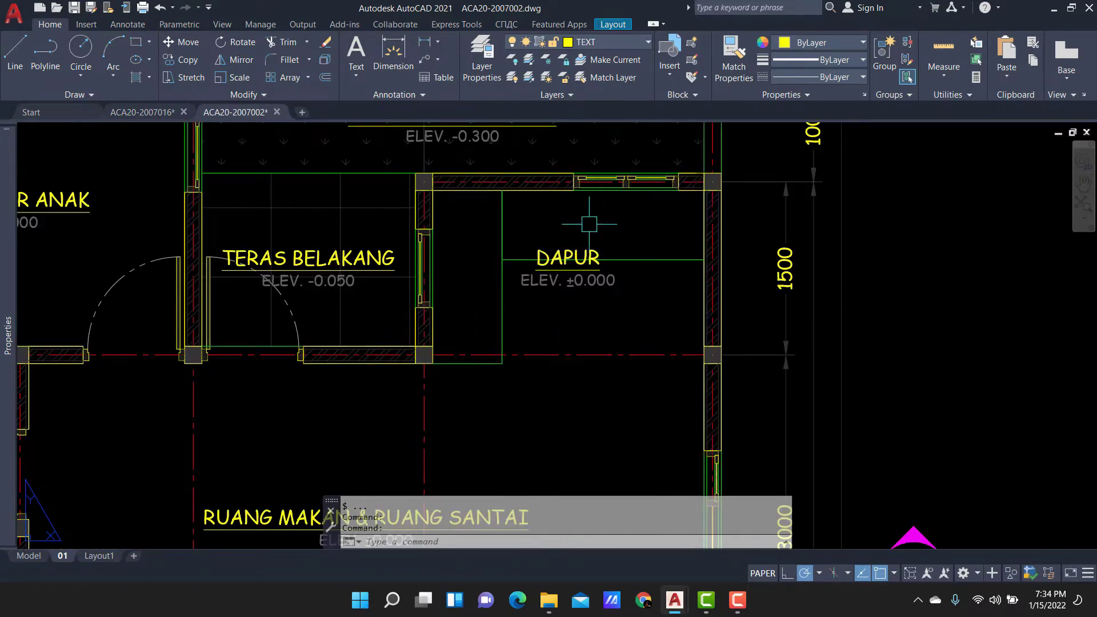
{"action": "left_click", "coordinate": [175, 116]}
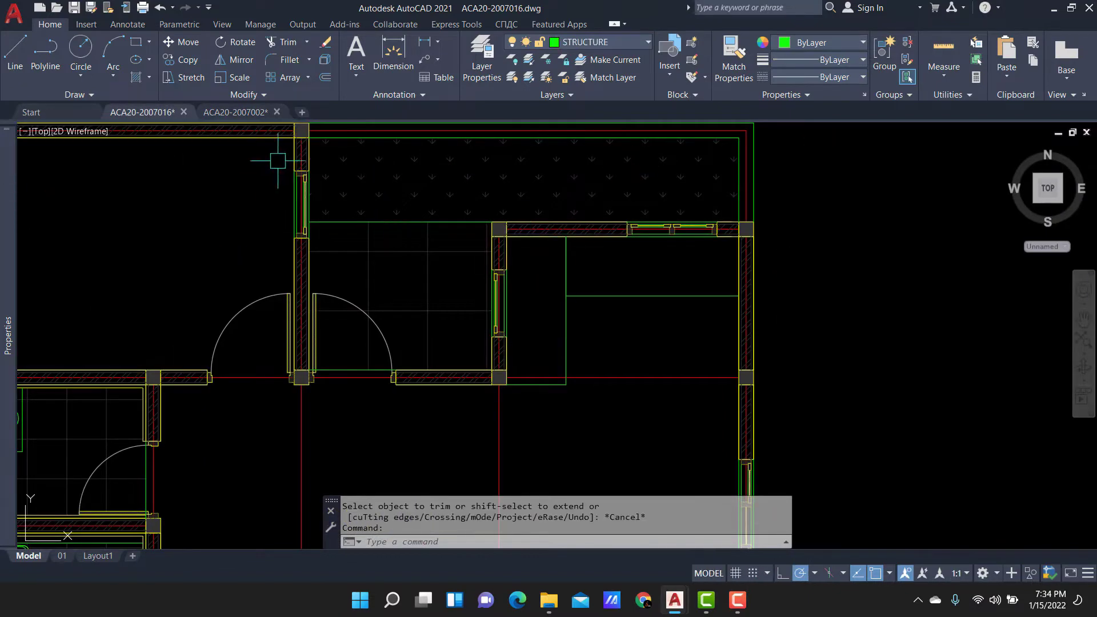
Offset the floor line 900 upward to mark where the window starts.
{"action": "scroll", "coordinate": [497, 192], "scroll_direction": "down", "scroll_amount": 5}
{"action": "scroll", "coordinate": [642, 404], "scroll_direction": "up", "scroll_amount": 3}
{"action": "scroll", "coordinate": [642, 404], "scroll_direction": "up", "scroll_amount": 3}
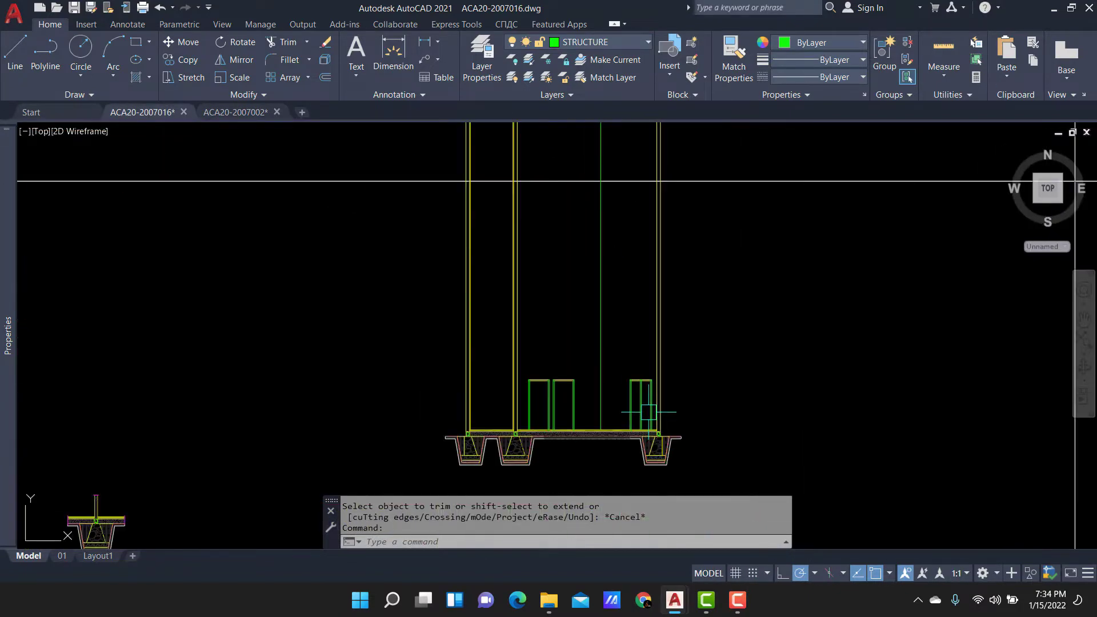
{"action": "scroll", "coordinate": [643, 405], "scroll_direction": "up", "scroll_amount": 3}
{"action": "key", "text": "Return"}
{"action": "type", "text": "1"}
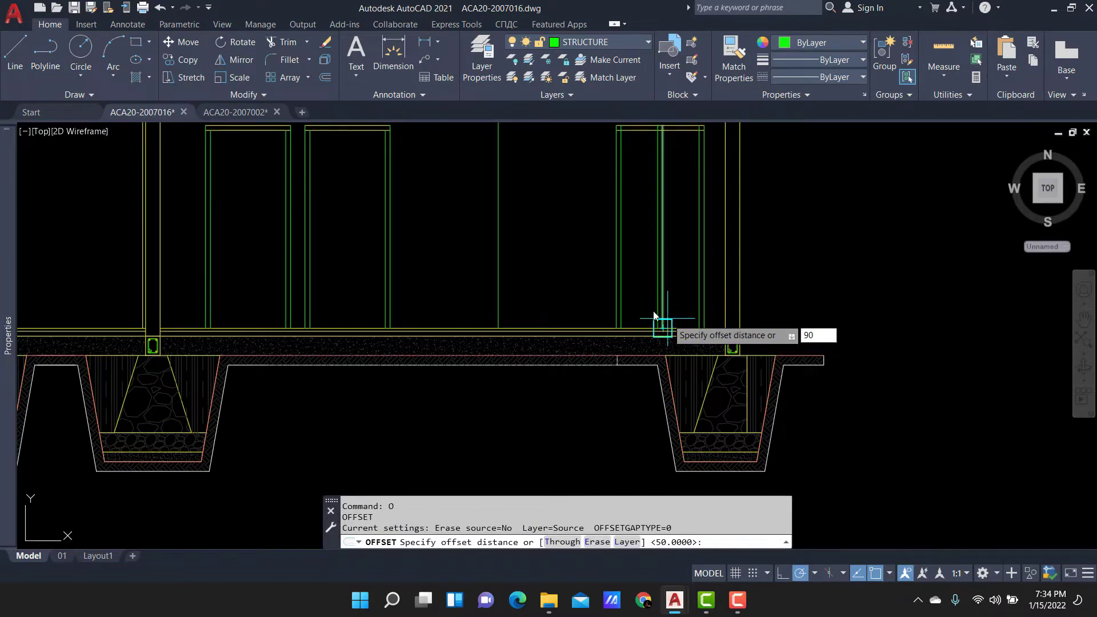
{"action": "key", "text": "Return"}
{"action": "scroll", "coordinate": [634, 326], "scroll_direction": "up", "scroll_amount": 1}
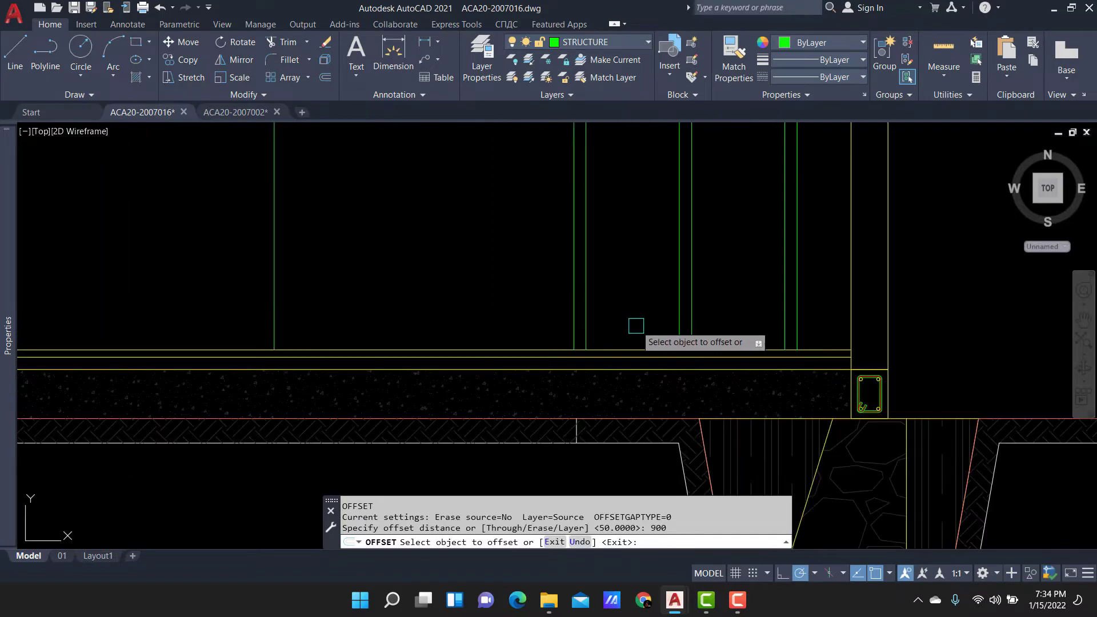
{"action": "left_click", "coordinate": [627, 343]}
{"action": "scroll", "coordinate": [624, 342], "scroll_direction": "down", "scroll_amount": 1}
{"action": "left_click", "coordinate": [633, 289]}
{"action": "scroll", "coordinate": [639, 298], "scroll_direction": "up", "scroll_amount": 3}
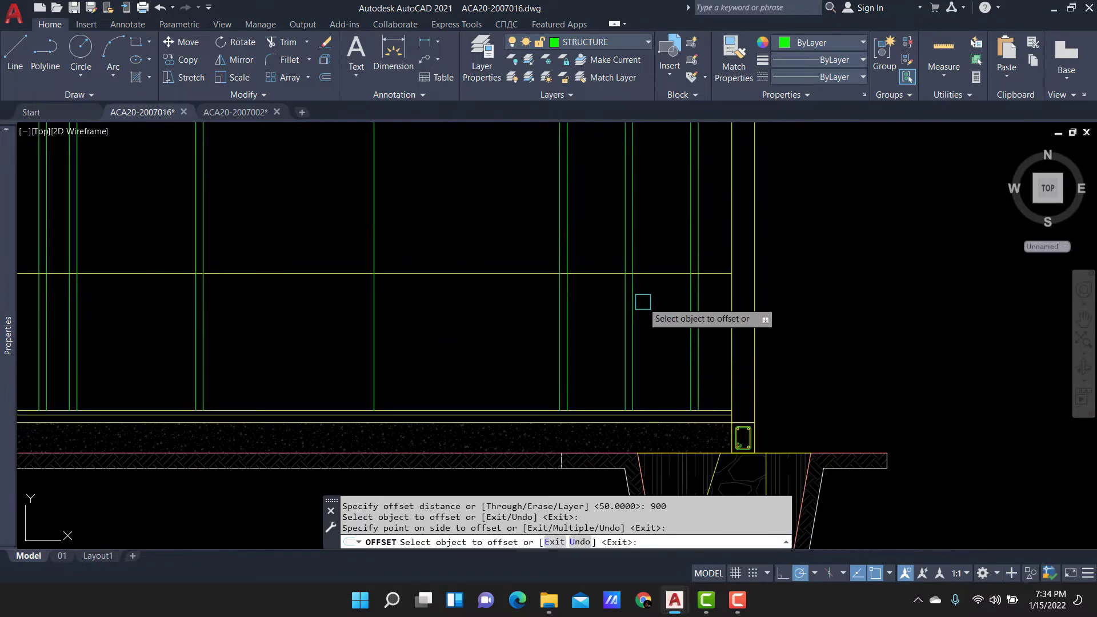
{"action": "key", "text": "Return"}
Fence-trim the green window lines below the new 900 line.
{"action": "type", "text": "tr"}
{"action": "key", "text": "Return"}
{"action": "key", "text": "t"}
{"action": "key", "text": "Return"}
{"action": "key", "text": "Return"}
{"action": "left_click", "coordinate": [549, 307]}
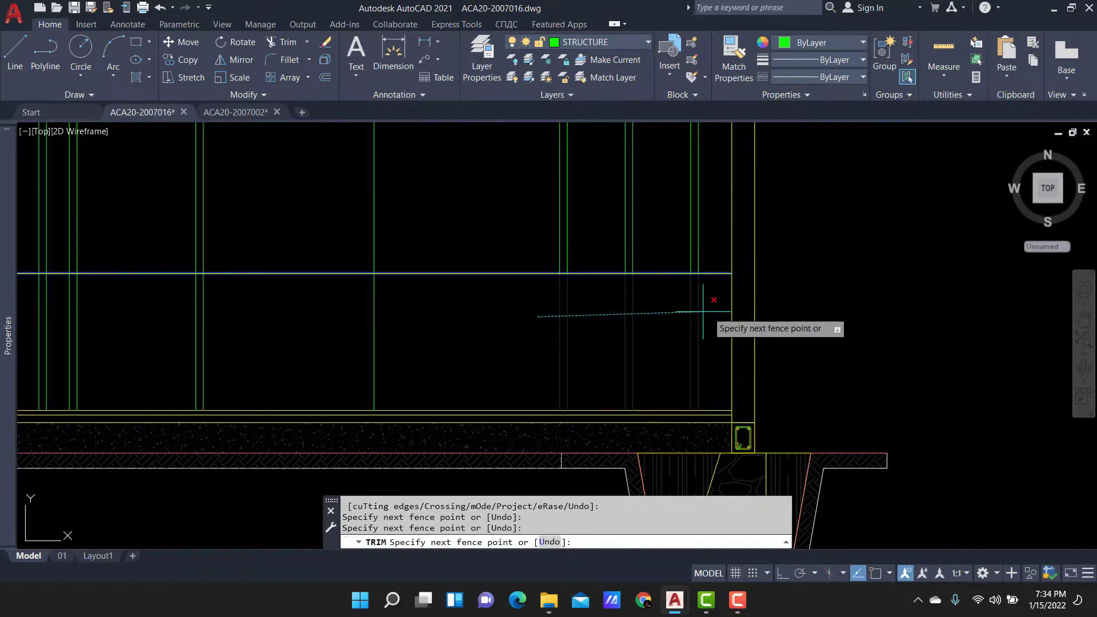
{"action": "left_click", "coordinate": [711, 299]}
{"action": "key", "text": "Return"}
{"action": "key", "text": "Escape"}
{"action": "key", "text": "Escape"}
Trim away the extra sill line between the door and the window.
{"action": "middle_click_drag", "start_coordinate": [609, 243], "coordinate": [587, 328]}
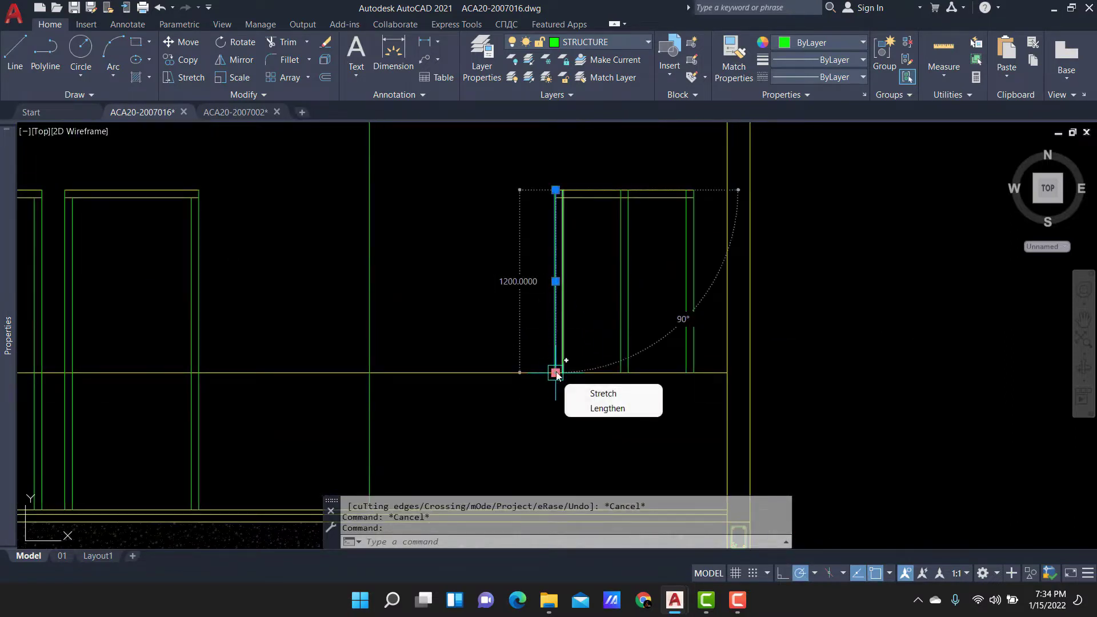
{"action": "key", "text": "Escape"}
{"action": "key", "text": "Return"}
{"action": "left_click", "coordinate": [524, 372]}
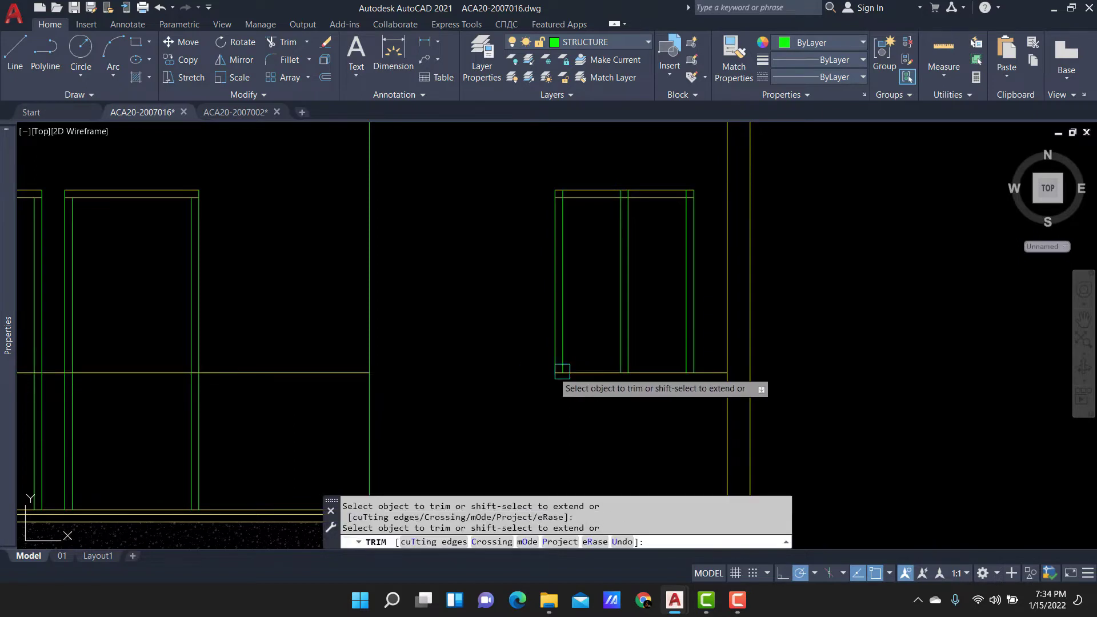
{"action": "scroll", "coordinate": [748, 402], "scroll_direction": "up", "scroll_amount": 2}
{"action": "scroll", "coordinate": [681, 356], "scroll_direction": "down", "scroll_amount": 2}
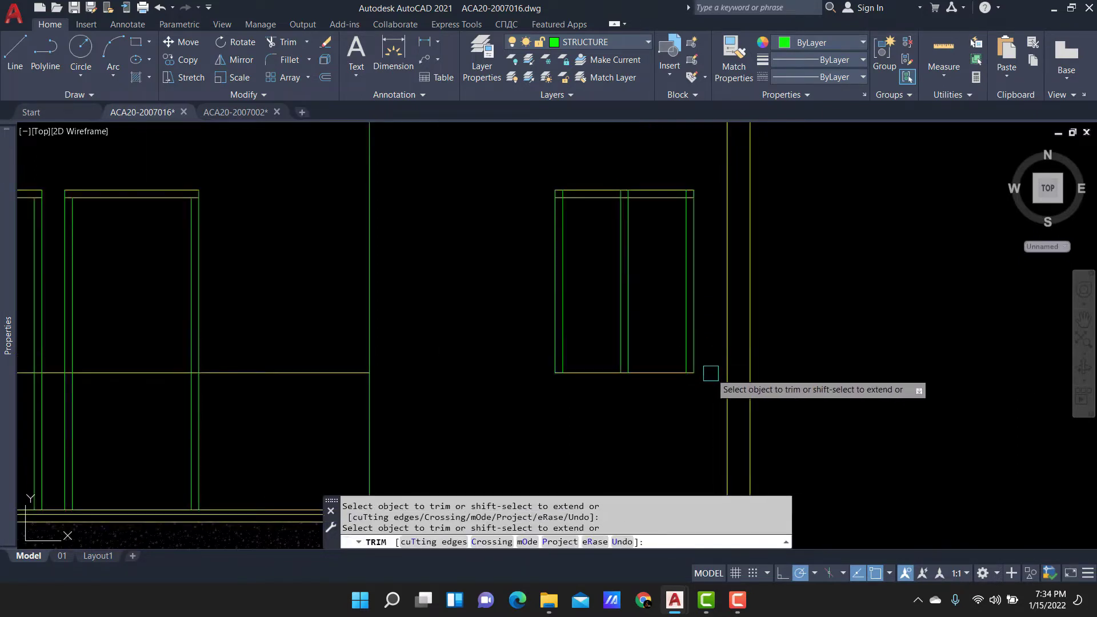
{"action": "key", "text": "Escape"}
{"action": "left_click", "coordinate": [324, 371]}
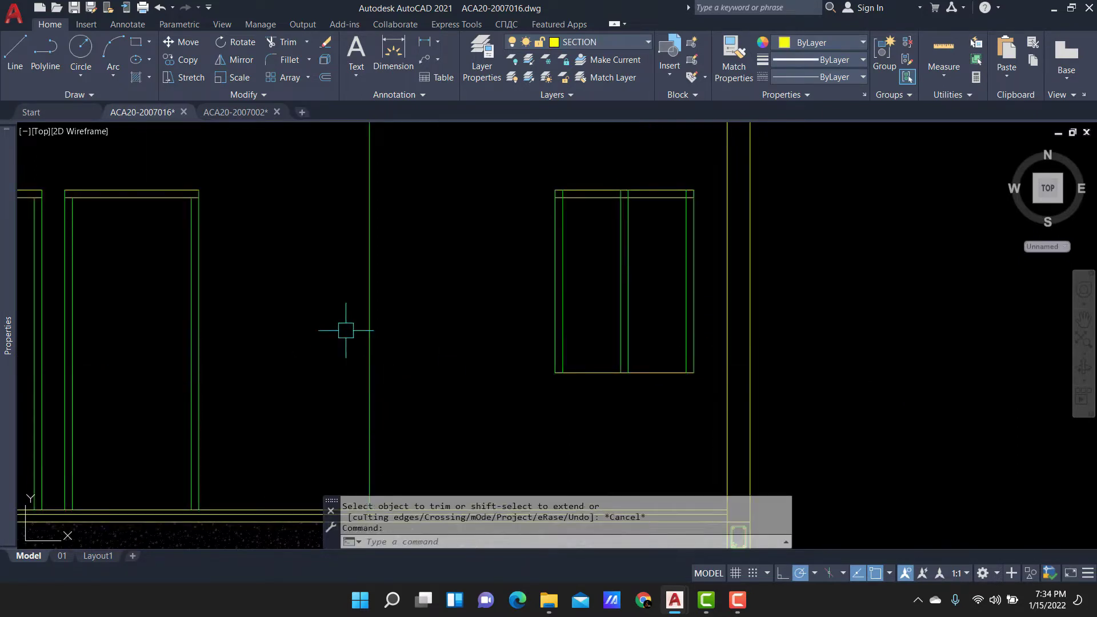
Offset the window's bottom line by 50 to add a frame line beneath it.
{"action": "type", "text": "o"}
{"action": "key", "text": "Return"}
{"action": "type", "text": "0"}
{"action": "key", "text": "Return"}
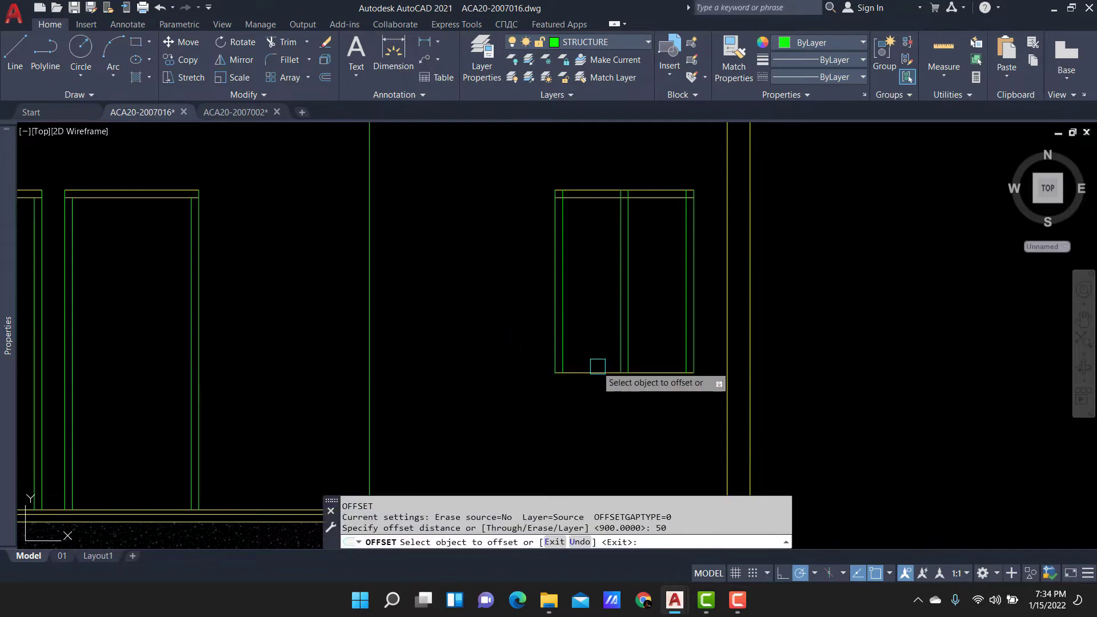
{"action": "left_click", "coordinate": [598, 366]}
{"action": "left_click", "coordinate": [578, 308]}
{"action": "key", "text": "Return"}
{"action": "scroll", "coordinate": [571, 280], "scroll_direction": "down", "scroll_amount": 2}
{"action": "middle_click_drag", "start_coordinate": [417, 256], "coordinate": [450, 265]}
{"action": "type", "text": "MA"}
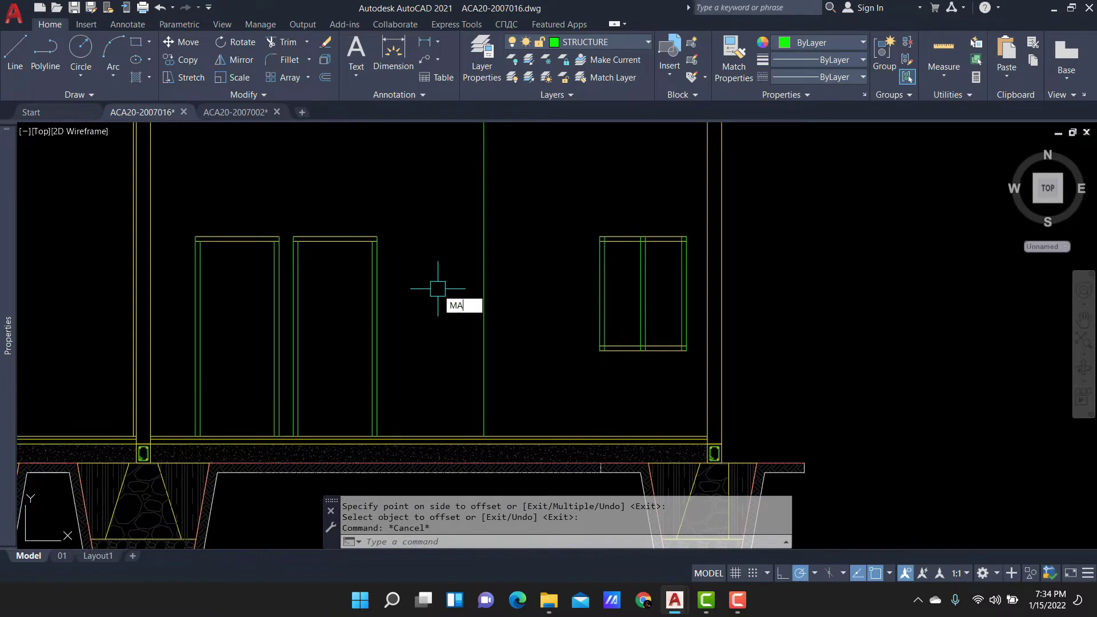
Match the door edge's properties onto both groups of new window frame lines.
{"action": "key", "text": "Return"}
{"action": "left_click", "coordinate": [372, 307]}
{"action": "left_click", "coordinate": [688, 201]}
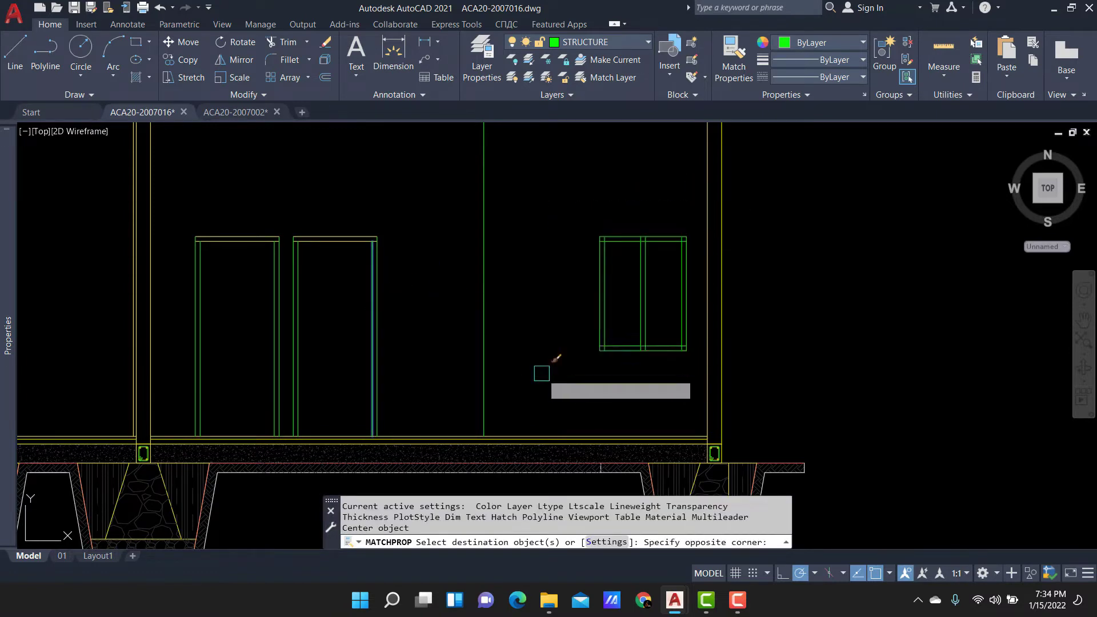
{"action": "left_click", "coordinate": [555, 358]}
{"action": "left_click", "coordinate": [404, 196]}
{"action": "left_click", "coordinate": [205, 286]}
{"action": "key", "text": "Return"}
{"action": "scroll", "coordinate": [796, 269], "scroll_direction": "up", "scroll_amount": 2}
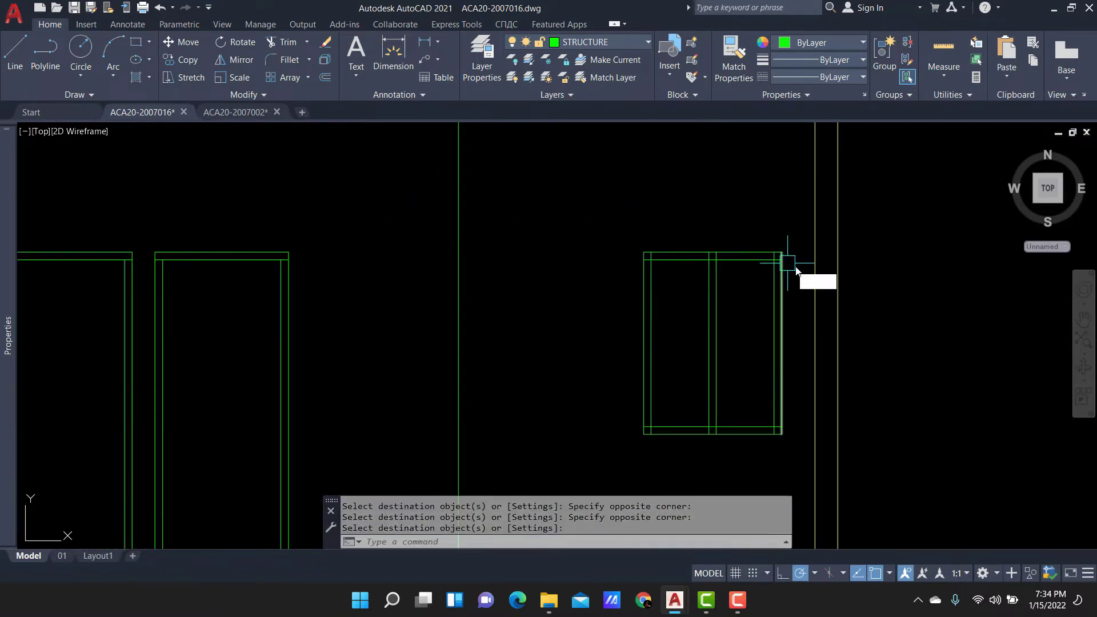
Fence-trim the overhanging lines at the window frame corners.
{"action": "type", "text": "tr"}
{"action": "key", "text": "Return"}
{"action": "scroll", "coordinate": [787, 263], "scroll_direction": "up", "scroll_amount": 2}
{"action": "scroll", "coordinate": [771, 257], "scroll_direction": "up", "scroll_amount": 2}
{"action": "left_click", "coordinate": [726, 214]}
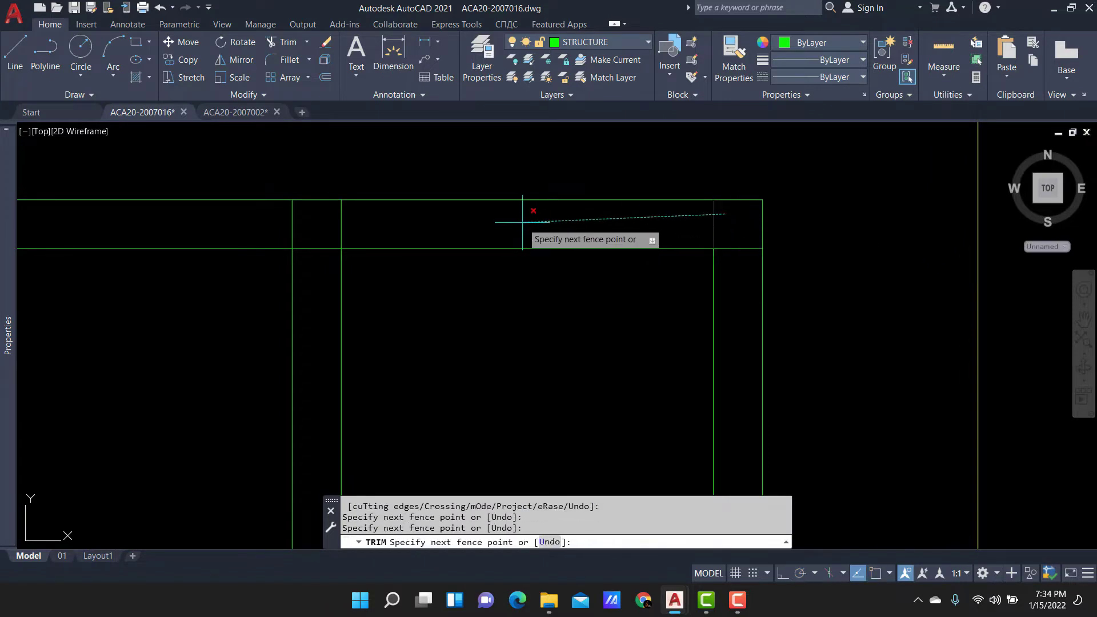
{"action": "scroll", "coordinate": [409, 229], "scroll_direction": "down", "scroll_amount": 2}
{"action": "scroll", "coordinate": [388, 149], "scroll_direction": "down", "scroll_amount": 2}
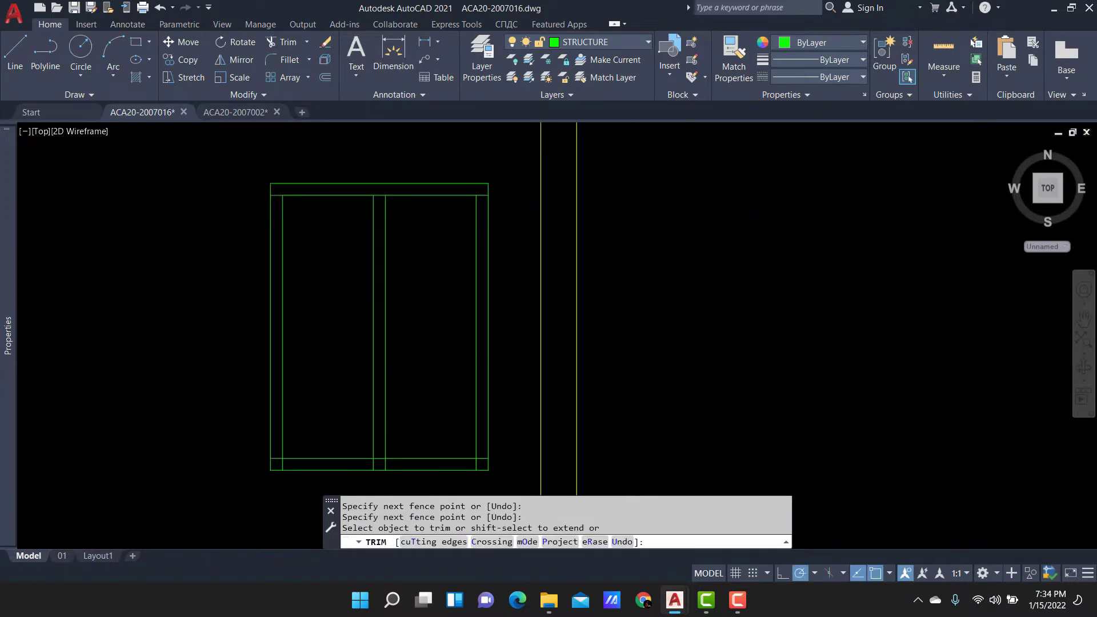
{"action": "scroll", "coordinate": [355, 318], "scroll_direction": "up", "scroll_amount": 5}
{"action": "scroll", "coordinate": [233, 318], "scroll_direction": "up", "scroll_amount": 1}
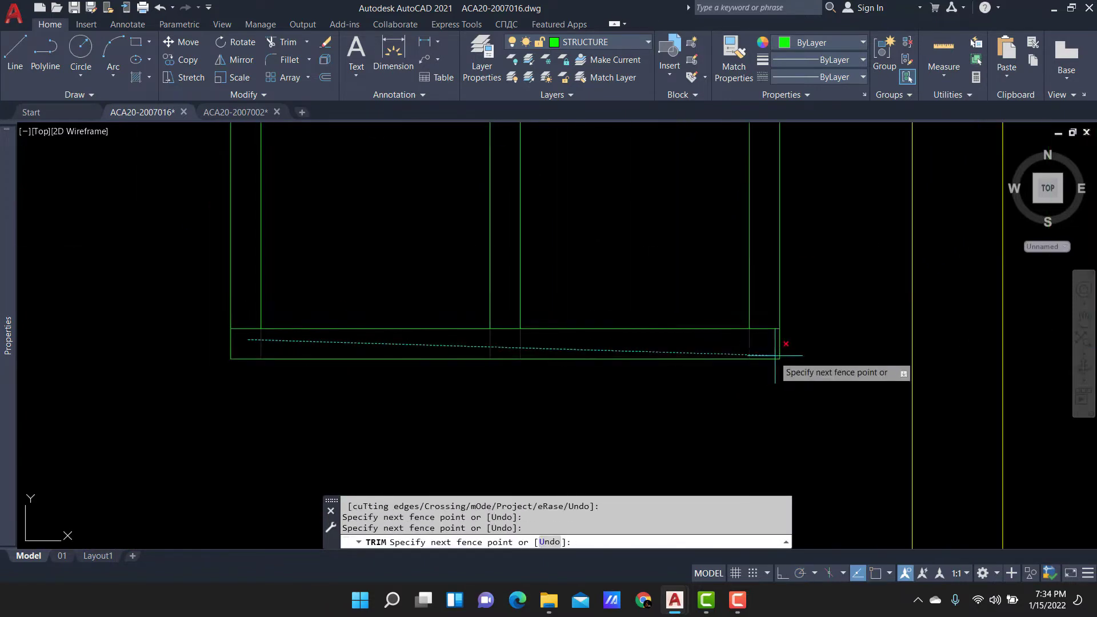
{"action": "left_click", "coordinate": [783, 343]}
{"action": "key", "text": "Return"}
{"action": "scroll", "coordinate": [751, 336], "scroll_direction": "down", "scroll_amount": 4}
{"action": "scroll", "coordinate": [491, 221], "scroll_direction": "down", "scroll_amount": 1}
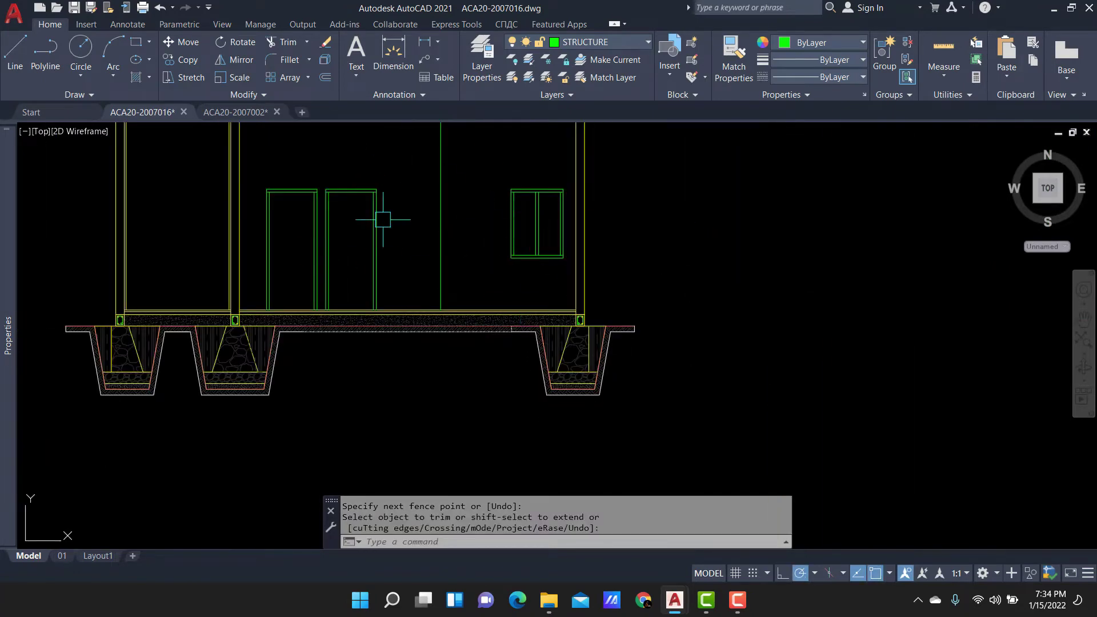
{"action": "scroll", "coordinate": [468, 183], "scroll_direction": "down", "scroll_amount": 2}
{"action": "scroll", "coordinate": [388, 435], "scroll_direction": "up", "scroll_amount": 2}
Draw vertical construction lines through both window jambs and the wall corner.
{"action": "scroll", "coordinate": [489, 301], "scroll_direction": "up", "scroll_amount": 2}
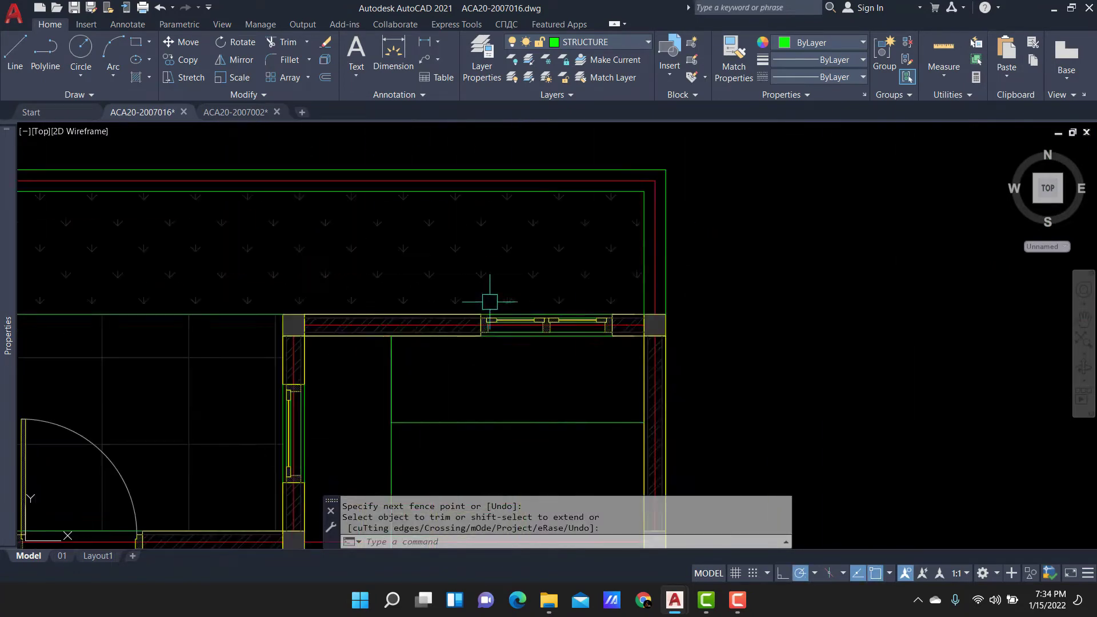
{"action": "scroll", "coordinate": [525, 302], "scroll_direction": "up", "scroll_amount": 2}
{"action": "scroll", "coordinate": [525, 302], "scroll_direction": "up", "scroll_amount": 2}
{"action": "key", "text": "Escape"}
{"action": "type", "text": "xl"}
{"action": "key", "text": "Return"}
{"action": "type", "text": "v"}
{"action": "key", "text": "Return"}
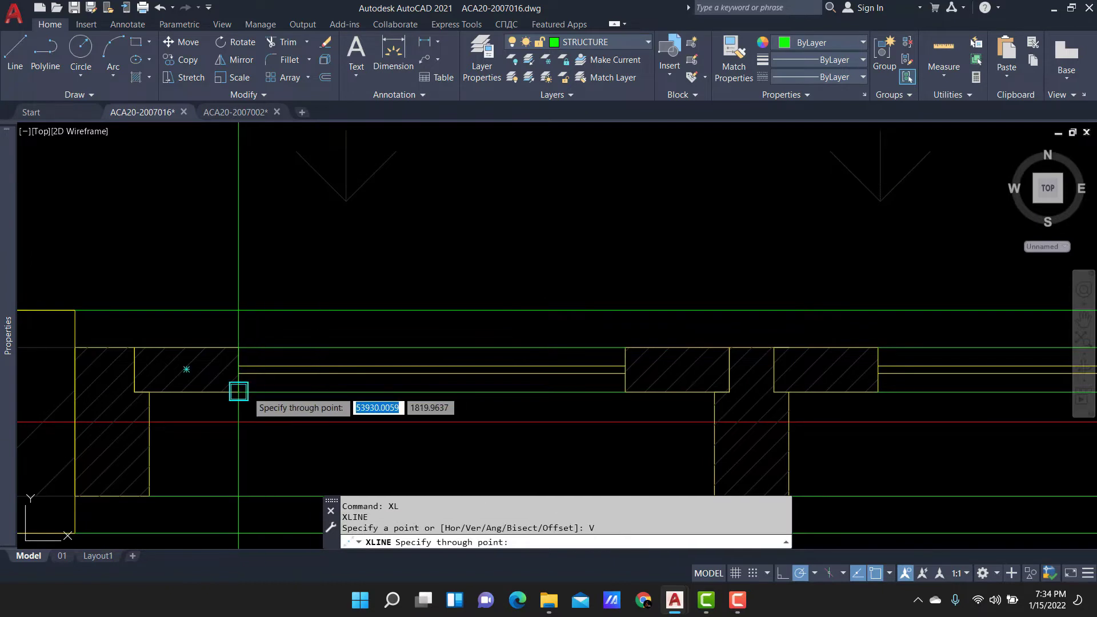
{"action": "left_click", "coordinate": [625, 384]}
{"action": "left_click", "coordinate": [877, 386]}
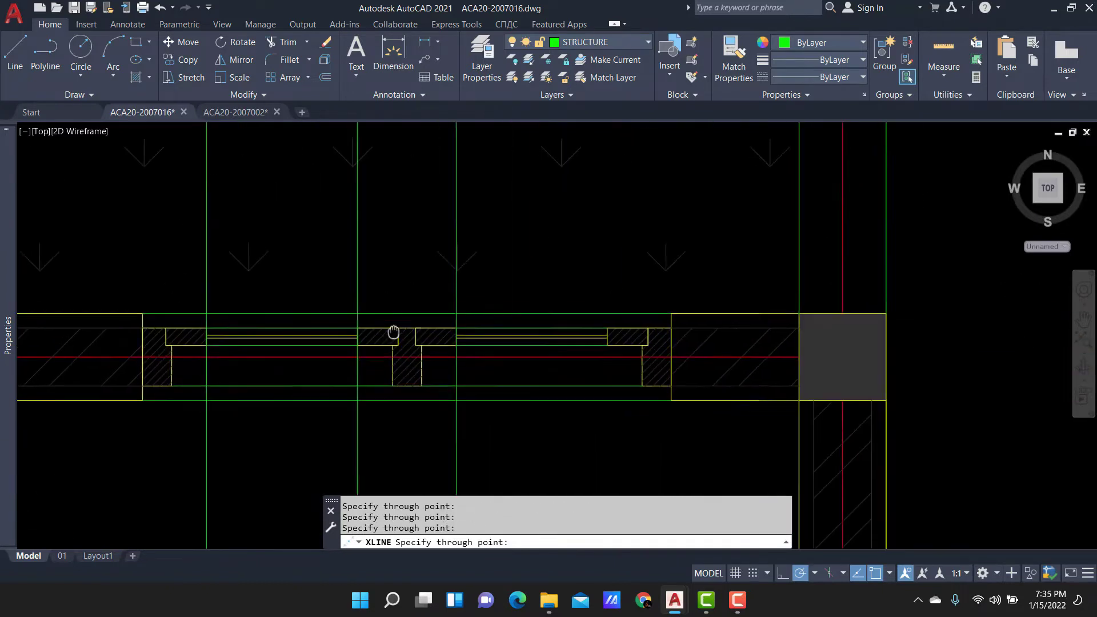
{"action": "middle_click_drag", "start_coordinate": [877, 386], "coordinate": [577, 350]}
{"action": "left_click", "coordinate": [434, 314]}
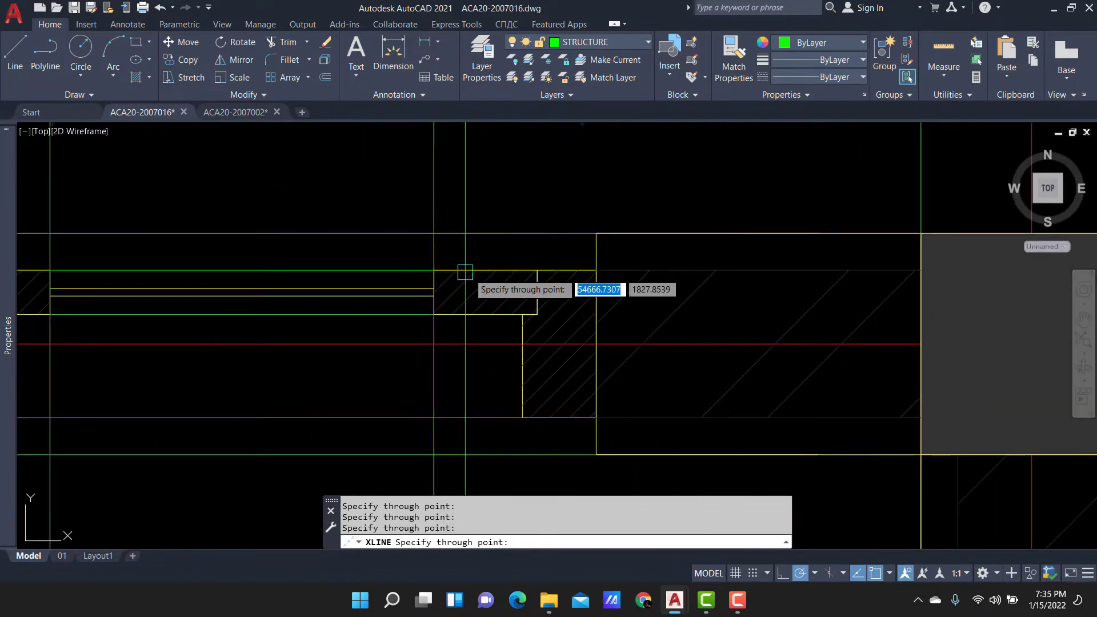
{"action": "key", "text": "Escape"}
Rotate a copy of the vertical projection line so it runs horizontally.
{"action": "scroll", "coordinate": [555, 252], "scroll_direction": "down", "scroll_amount": 3}
{"action": "scroll", "coordinate": [492, 322], "scroll_direction": "up", "scroll_amount": 2}
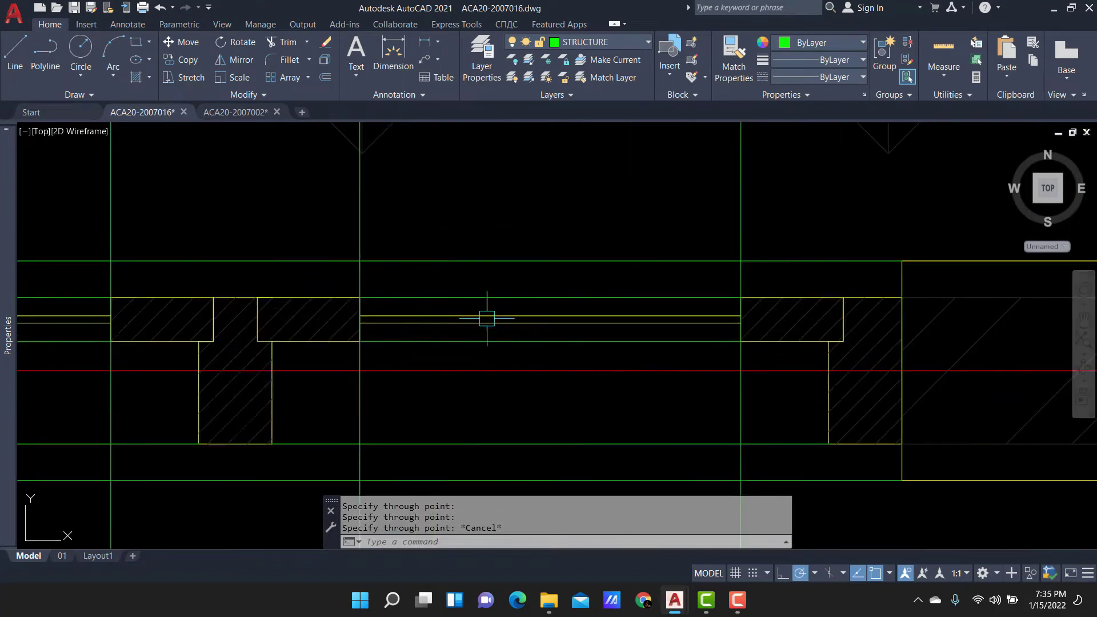
{"action": "left_click", "coordinate": [492, 322]}
{"action": "key", "text": "Escape"}
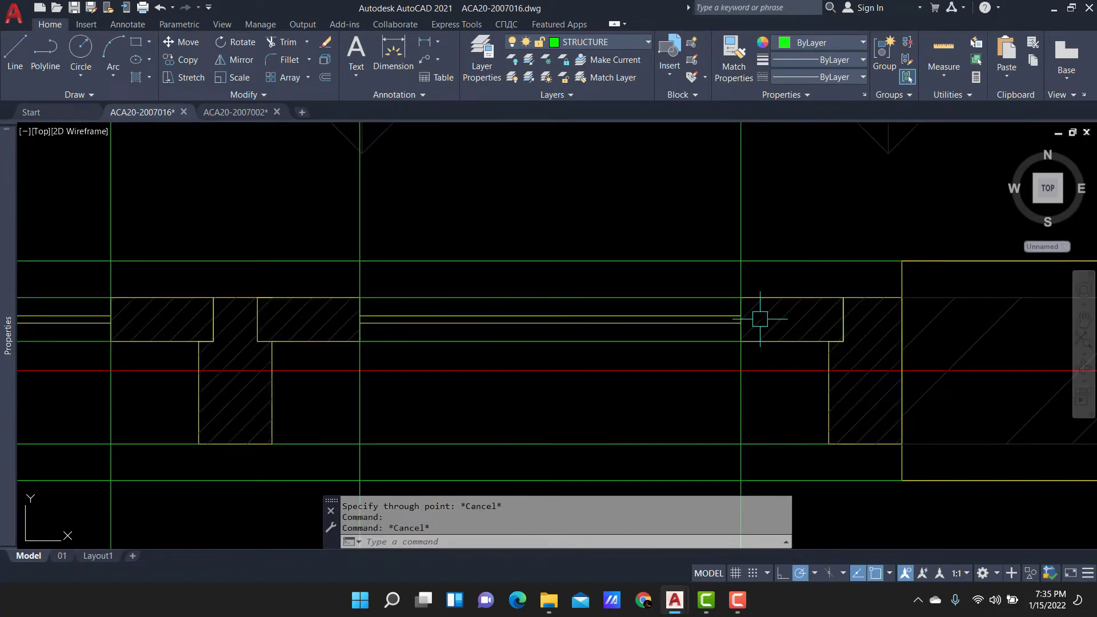
{"action": "key", "text": "Escape"}
{"action": "scroll", "coordinate": [760, 319], "scroll_direction": "down", "scroll_amount": 4}
{"action": "scroll", "coordinate": [657, 221], "scroll_direction": "up", "scroll_amount": 3}
{"action": "scroll", "coordinate": [592, 270], "scroll_direction": "up", "scroll_amount": 2}
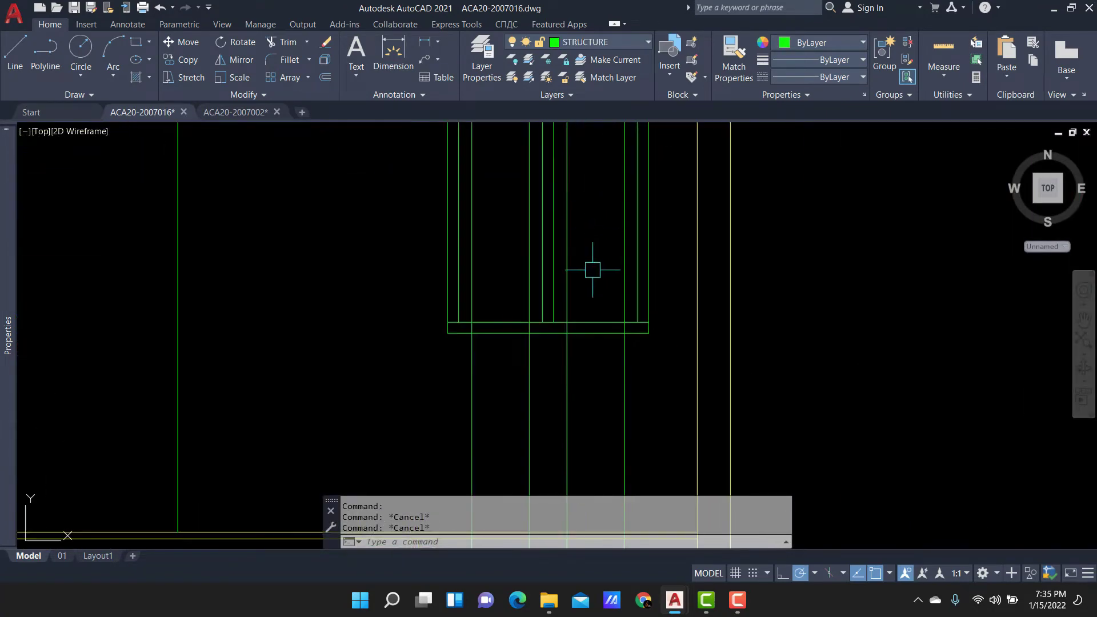
{"action": "scroll", "coordinate": [629, 319], "scroll_direction": "up", "scroll_amount": 1}
{"action": "left_click", "coordinate": [679, 380]}
{"action": "scroll", "coordinate": [667, 258], "scroll_direction": "up", "scroll_amount": 2}
{"action": "type", "text": "R"}
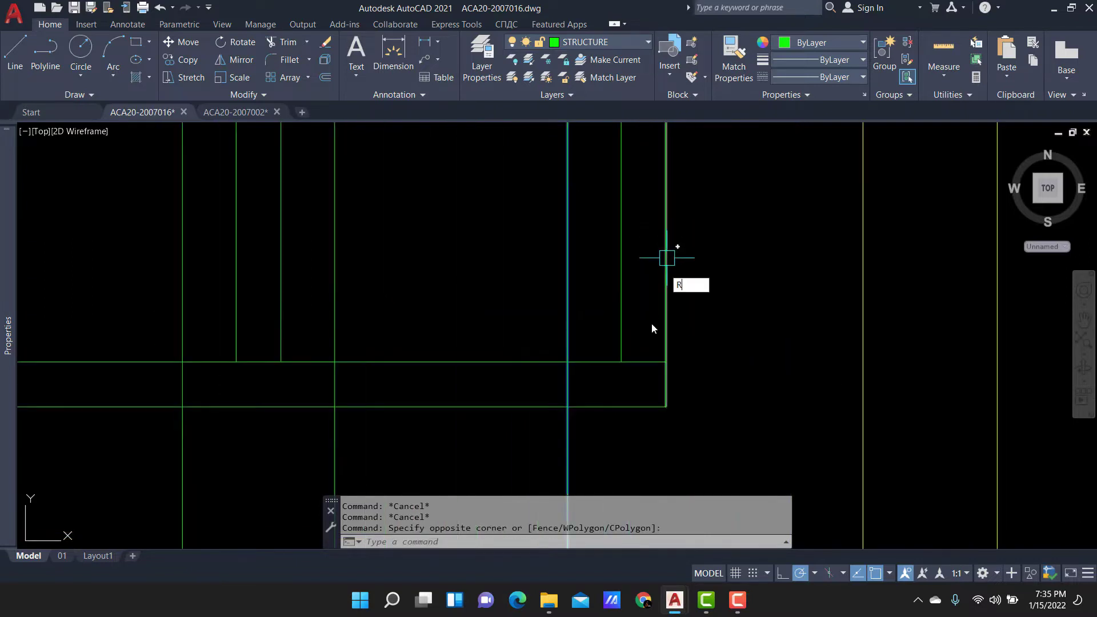
{"action": "key", "text": "Return"}
{"action": "left_click", "coordinate": [621, 361]}
{"action": "type", "text": "C"}
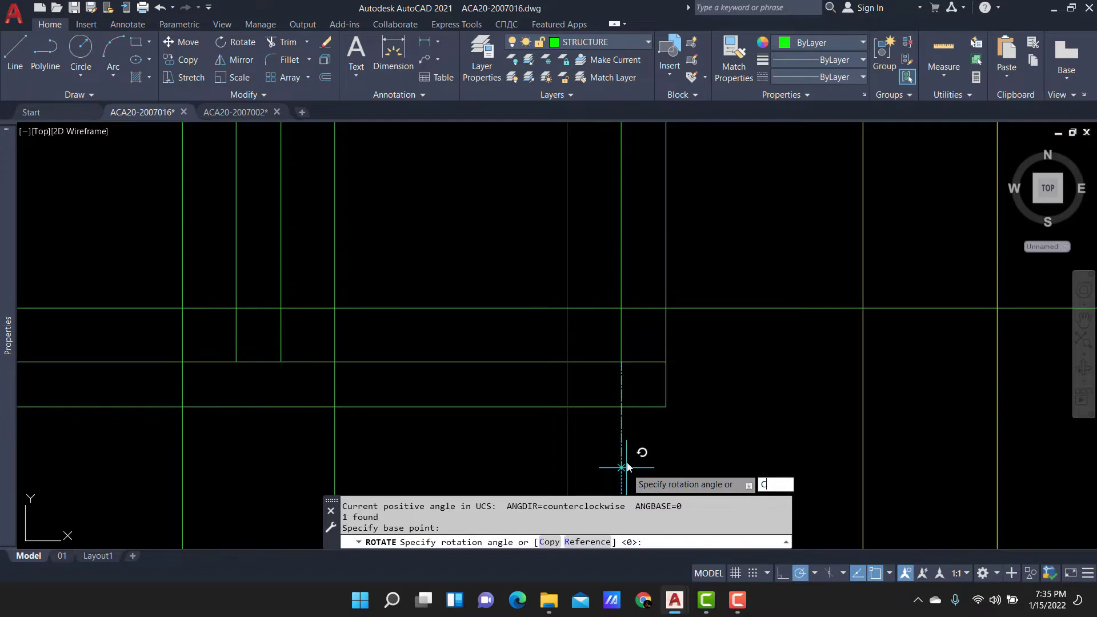
{"action": "key", "text": "Return"}
{"action": "left_click", "coordinate": [632, 454]}
{"action": "scroll", "coordinate": [668, 209], "scroll_direction": "down", "scroll_amount": 3}
{"action": "scroll", "coordinate": [604, 186], "scroll_direction": "up", "scroll_amount": 2}
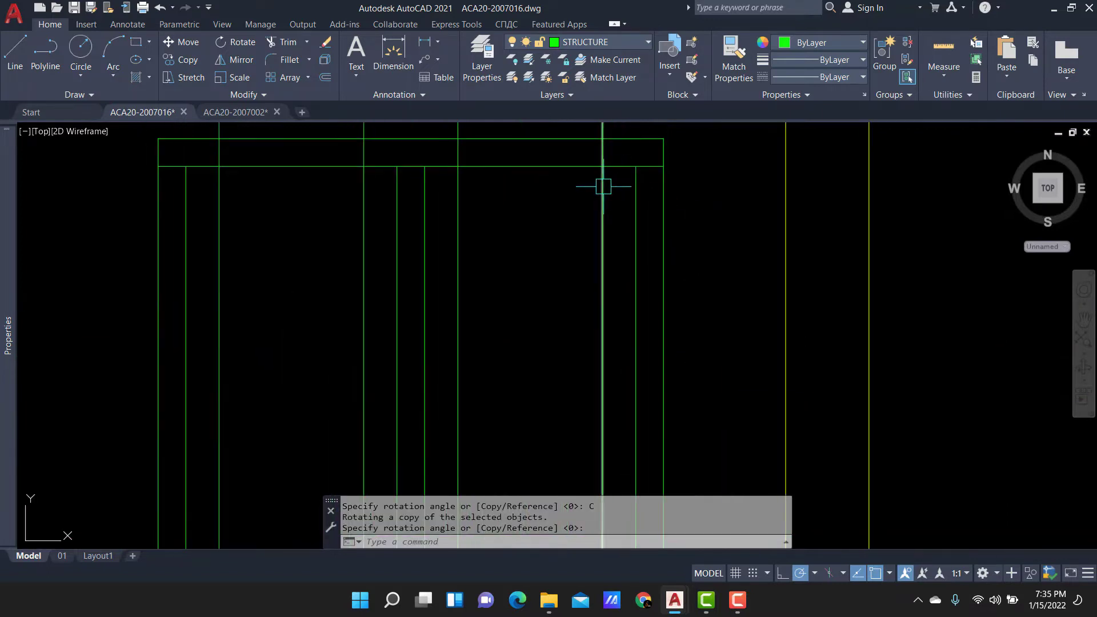
Rotate a second copy of the projection line into another horizontal line.
{"action": "key", "text": "Return"}
{"action": "left_click", "coordinate": [635, 165]}
{"action": "middle_click_drag", "start_coordinate": [651, 147], "coordinate": [627, 248]}
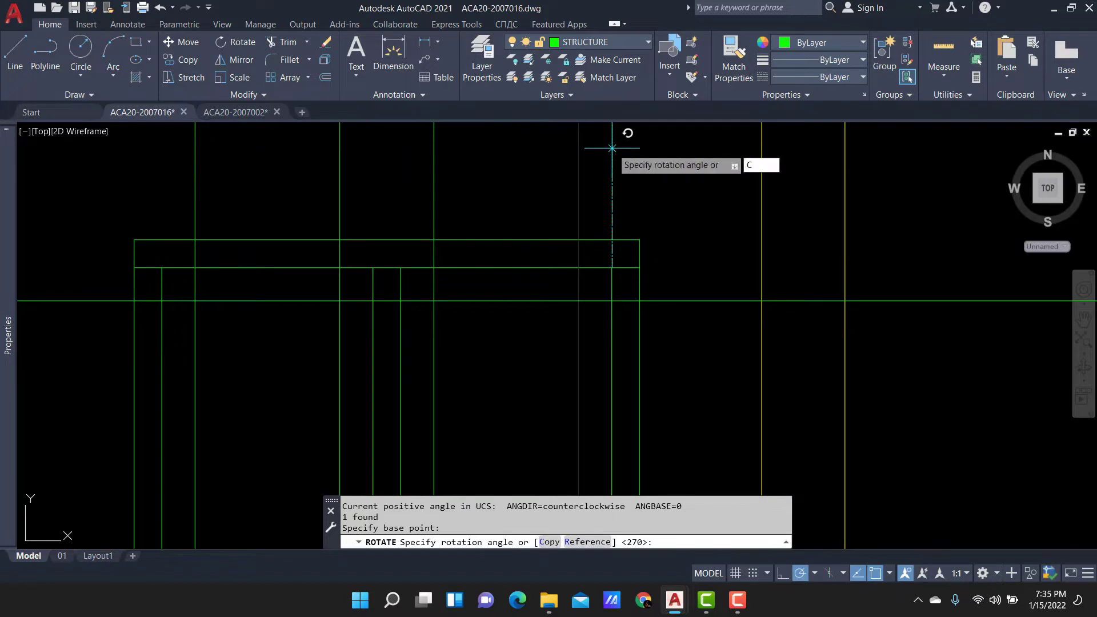
{"action": "left_click", "coordinate": [612, 147]}
{"action": "scroll", "coordinate": [700, 179], "scroll_direction": "down", "scroll_amount": 2}
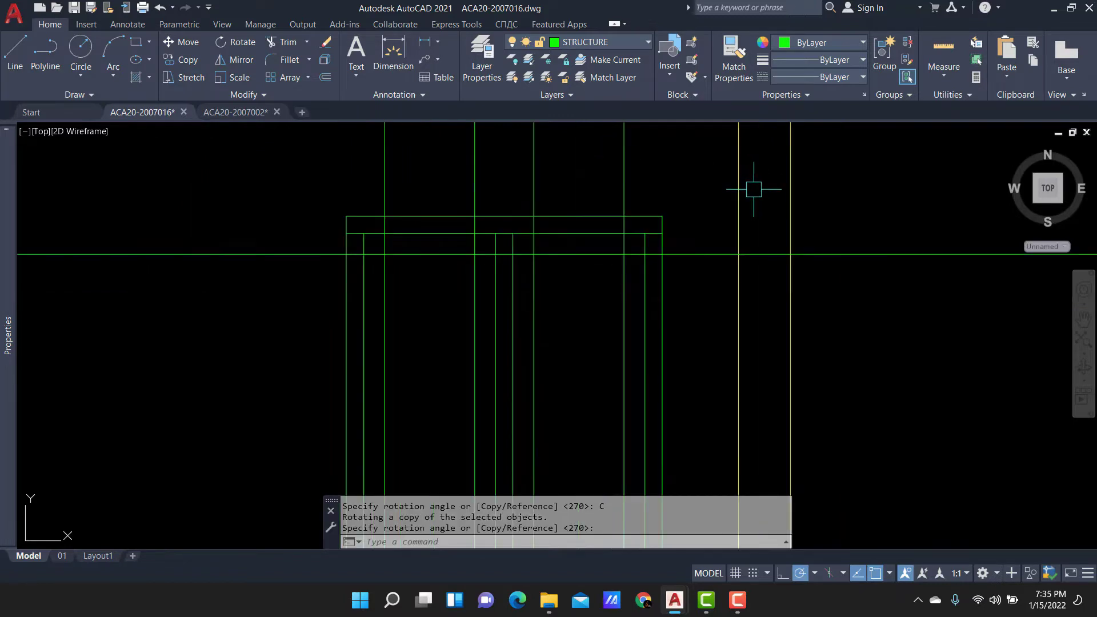
Trim the horizontal line segments beside the frame and between the frame posts.
{"action": "type", "text": "tr"}
{"action": "scroll", "coordinate": [665, 253], "scroll_direction": "up", "scroll_amount": 3}
{"action": "key", "text": "Return"}
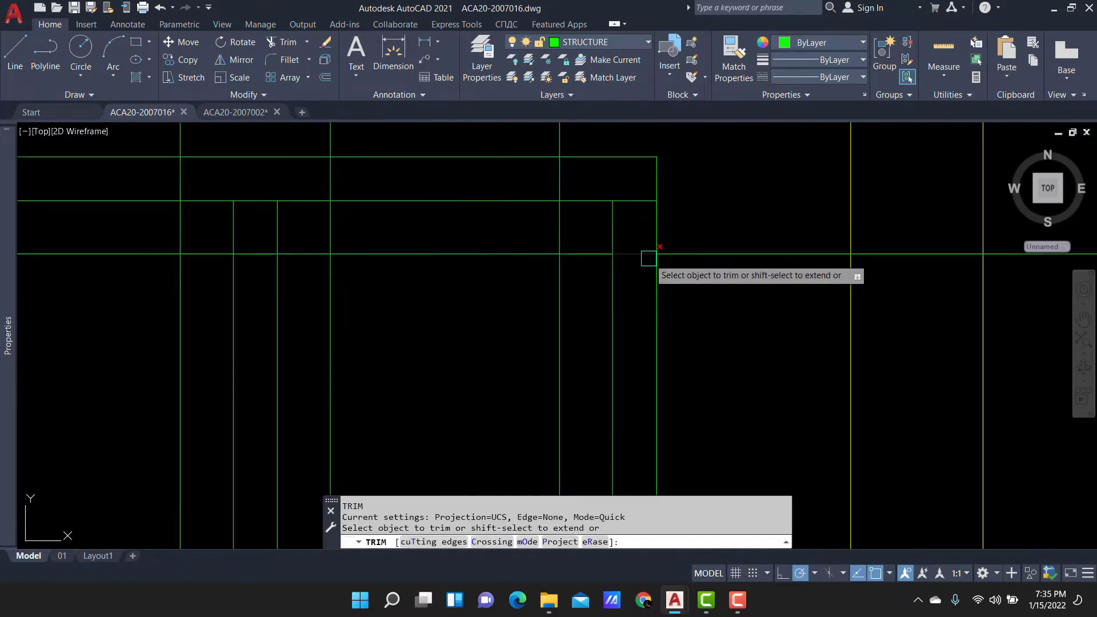
{"action": "left_click", "coordinate": [640, 257]}
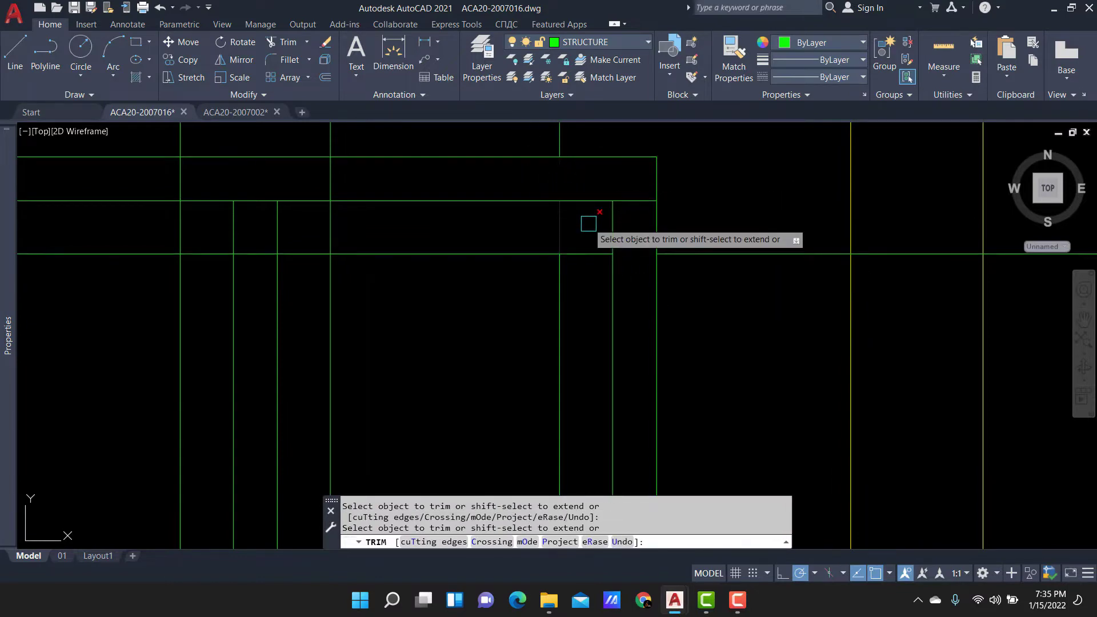
{"action": "left_click", "coordinate": [588, 256]}
{"action": "middle_click_drag", "start_coordinate": [387, 245], "coordinate": [547, 259]}
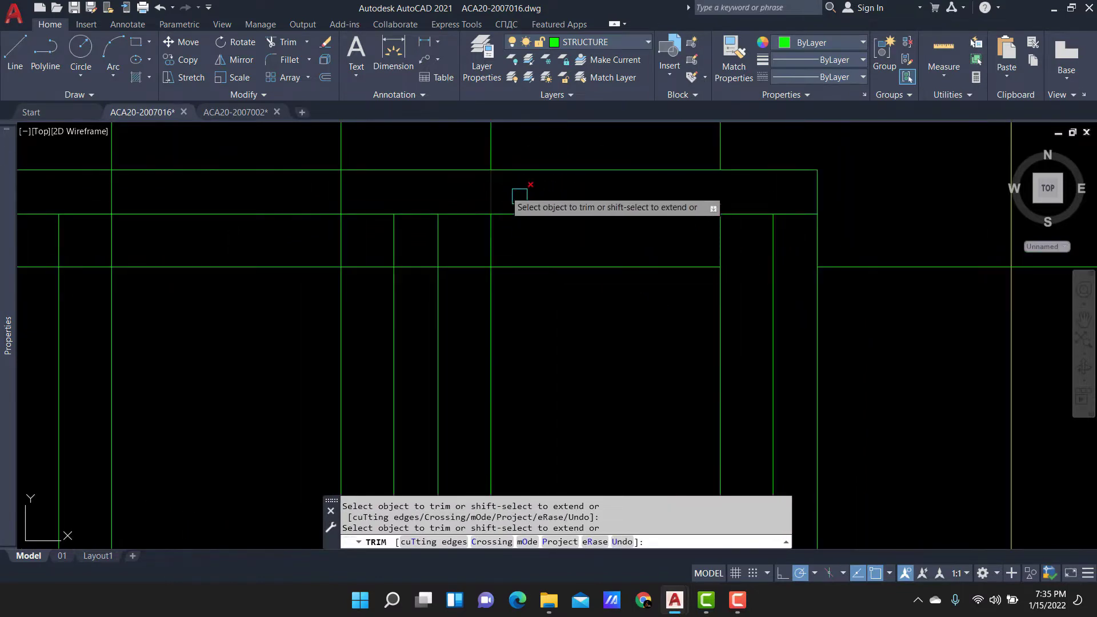
{"action": "left_click", "coordinate": [424, 267]}
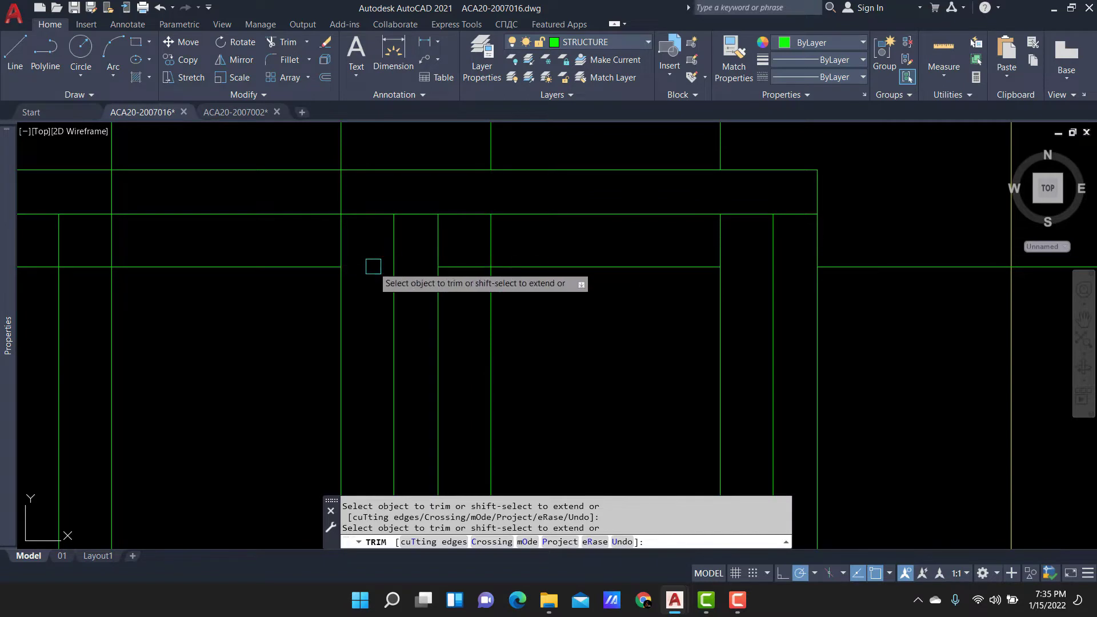
{"action": "left_click", "coordinate": [372, 267]}
{"action": "scroll", "coordinate": [345, 277], "scroll_direction": "down", "scroll_amount": 3}
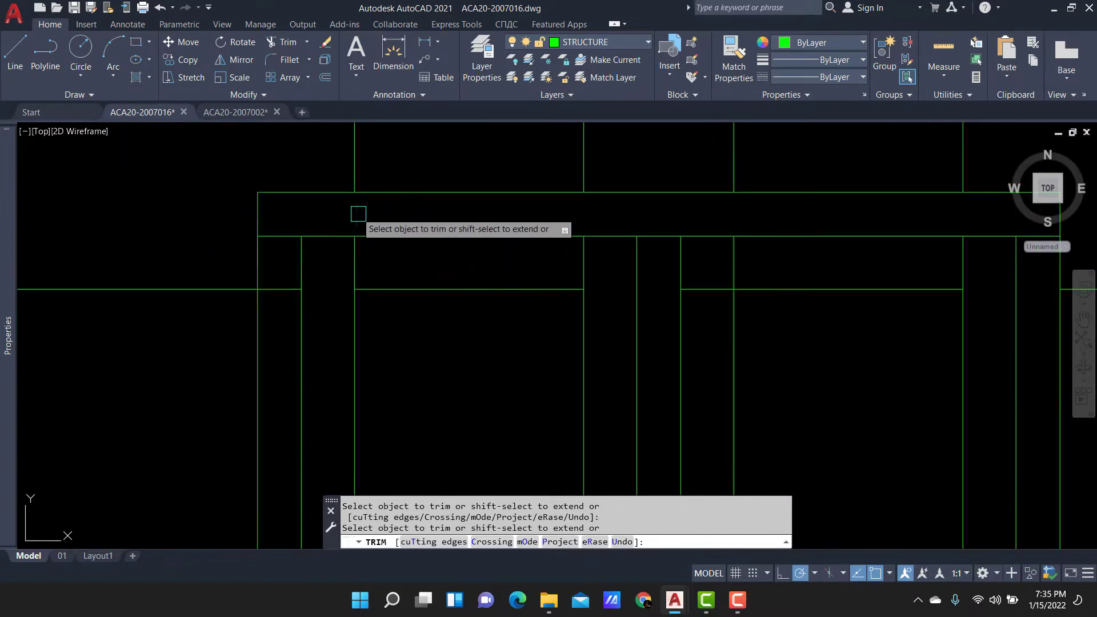
{"action": "middle_click_drag", "start_coordinate": [360, 215], "coordinate": [448, 211]}
{"action": "scroll", "coordinate": [405, 280], "scroll_direction": "up", "scroll_amount": 4}
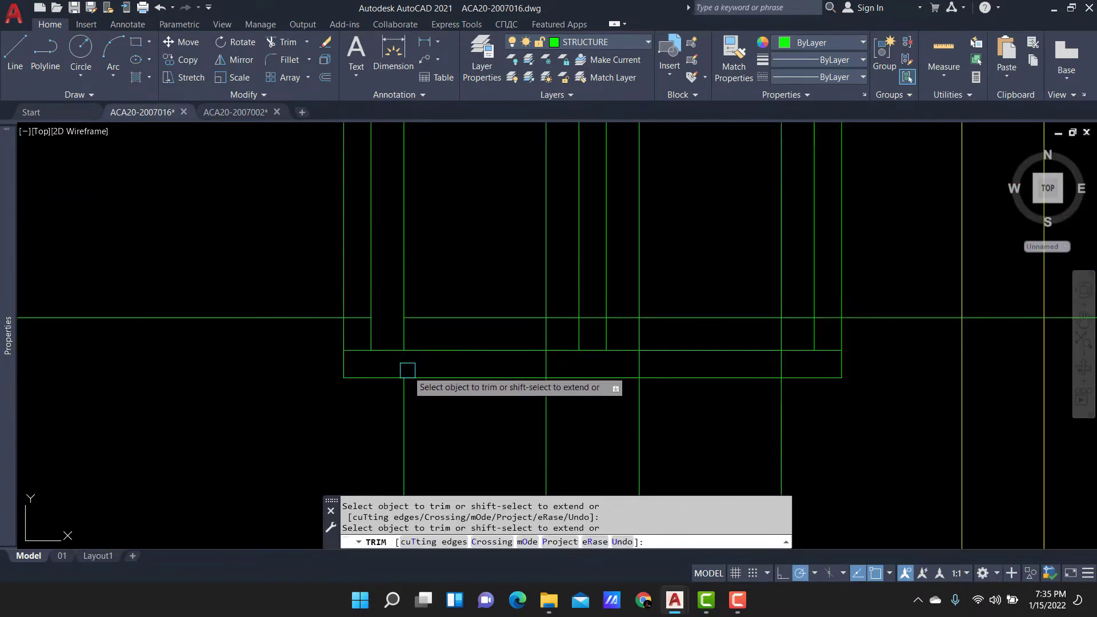
{"action": "scroll", "coordinate": [589, 334], "scroll_direction": "up", "scroll_amount": 2}
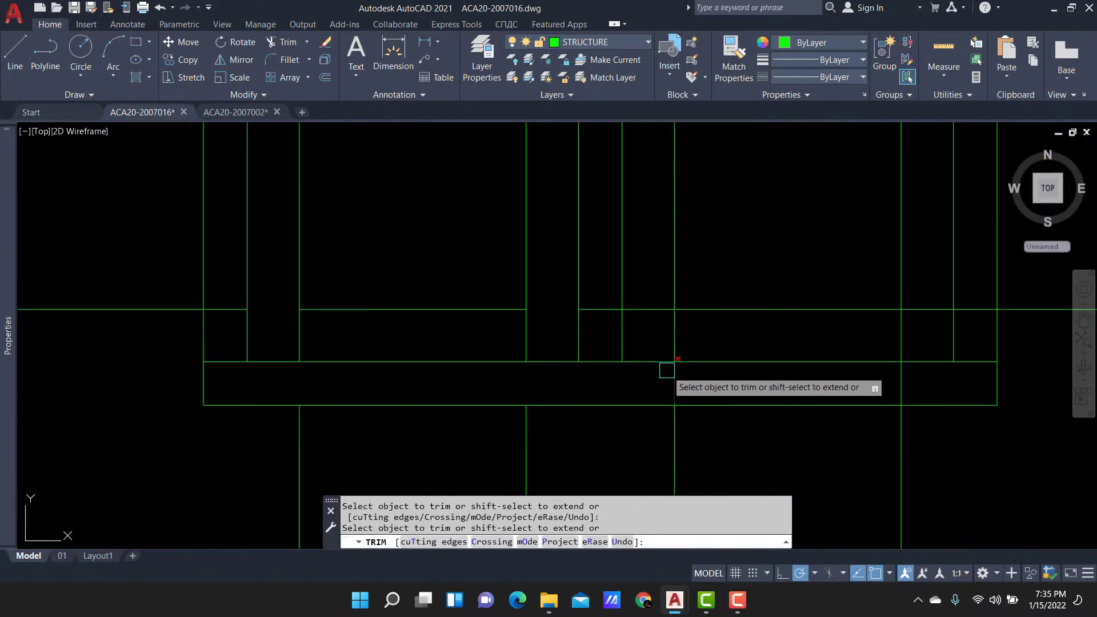
{"action": "scroll", "coordinate": [649, 313], "scroll_direction": "down", "scroll_amount": 3}
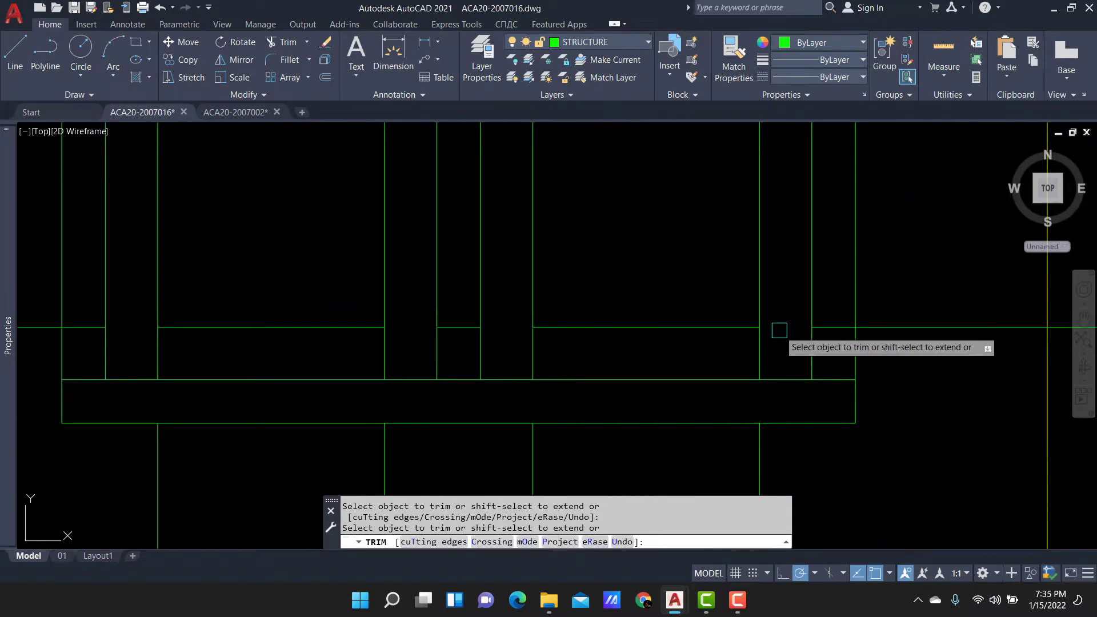
{"action": "key", "text": "Return"}
Erase the two stray horizontal lines, the leftovers above the window and four verticals below.
{"action": "scroll", "coordinate": [800, 335], "scroll_direction": "down", "scroll_amount": 3}
{"action": "scroll", "coordinate": [818, 338], "scroll_direction": "down", "scroll_amount": 2}
{"action": "left_click_drag", "start_coordinate": [918, 367], "coordinate": [779, 167]}
{"action": "type", "text": "e"}
{"action": "key", "text": "Return"}
{"action": "scroll", "coordinate": [692, 188], "scroll_direction": "up", "scroll_amount": 1}
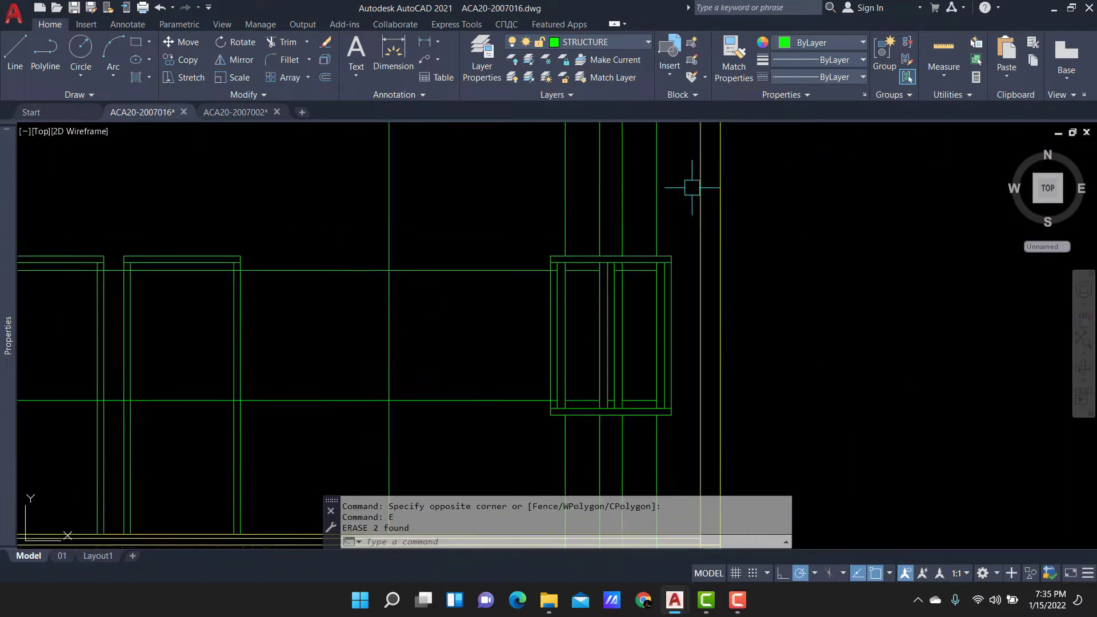
{"action": "left_click_drag", "start_coordinate": [465, 380], "coordinate": [421, 196]}
{"action": "type", "text": "e"}
{"action": "key", "text": "Return"}
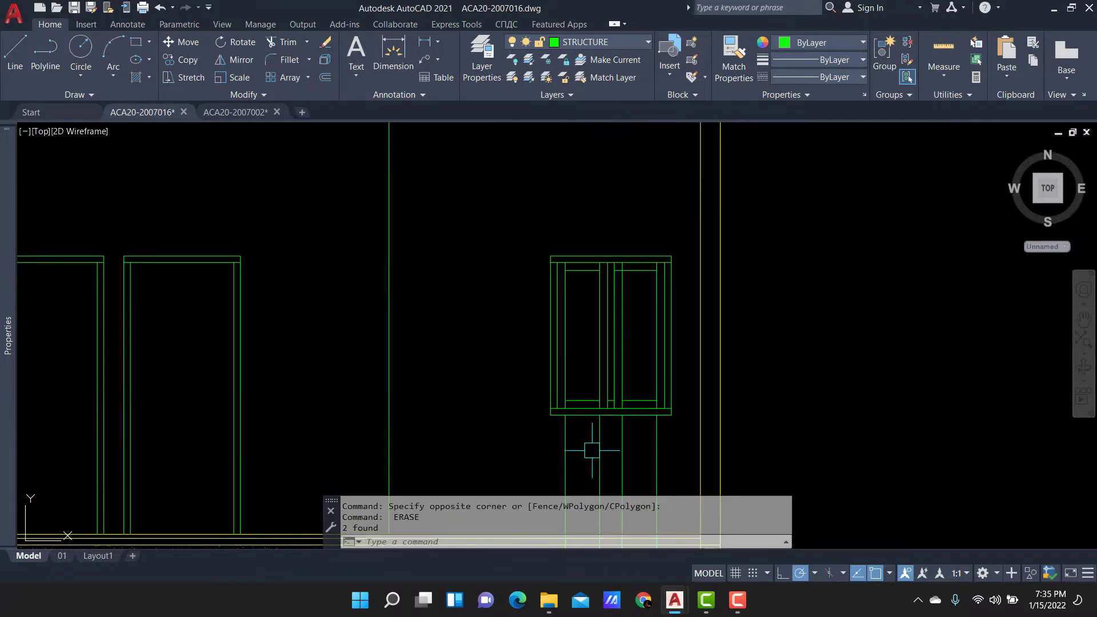
{"action": "left_click_drag", "start_coordinate": [669, 429], "coordinate": [543, 429]}
{"action": "type", "text": "e"}
{"action": "key", "text": "Return"}
Extend the short inner line, the horizontal lines and the bottom line to the frame edges.
{"action": "scroll", "coordinate": [587, 404], "scroll_direction": "up", "scroll_amount": 4}
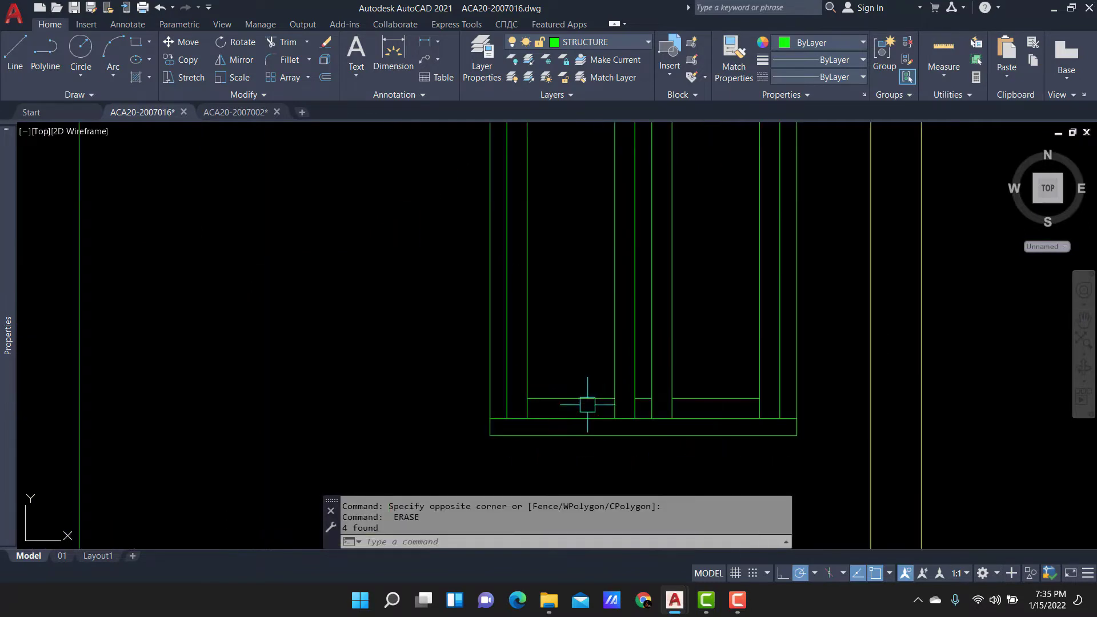
{"action": "middle_click_drag", "start_coordinate": [557, 340], "coordinate": [483, 363]}
{"action": "scroll", "coordinate": [486, 378], "scroll_direction": "down", "scroll_amount": 3}
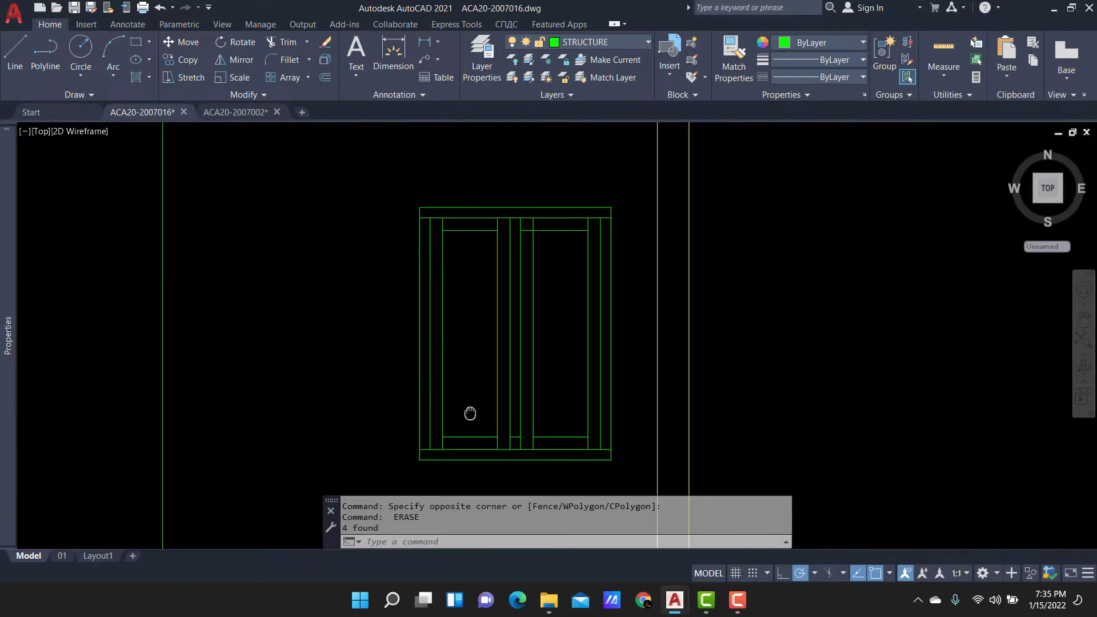
{"action": "scroll", "coordinate": [467, 222], "scroll_direction": "up", "scroll_amount": 3}
{"action": "key", "text": "Return"}
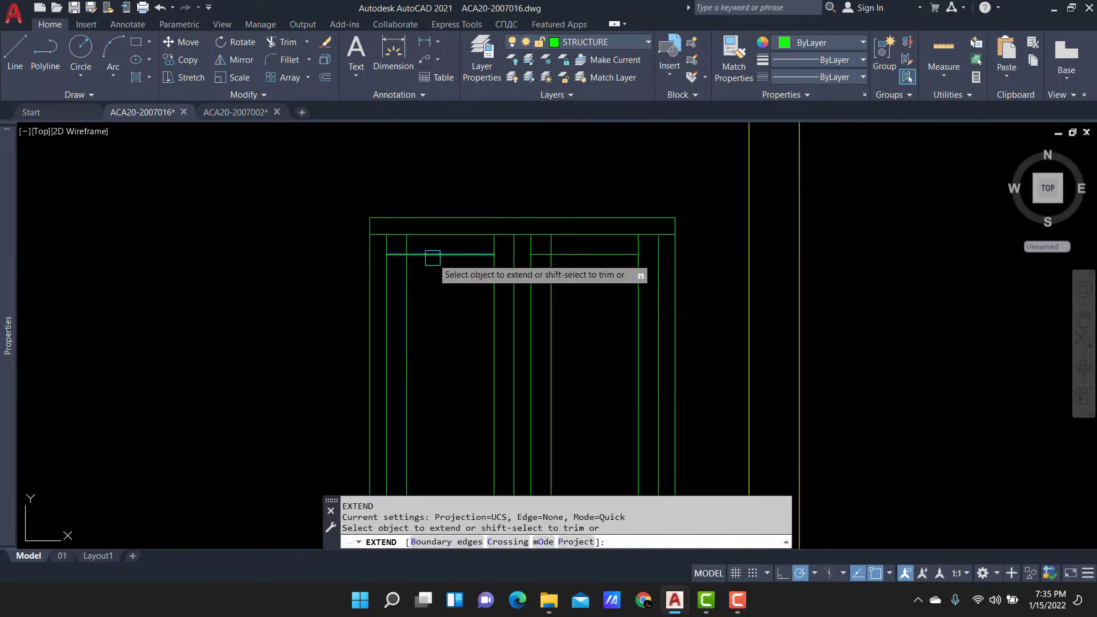
{"action": "left_click", "coordinate": [415, 254]}
{"action": "scroll", "coordinate": [391, 238], "scroll_direction": "up", "scroll_amount": 3}
{"action": "middle_click_drag", "start_coordinate": [569, 265], "coordinate": [485, 276]}
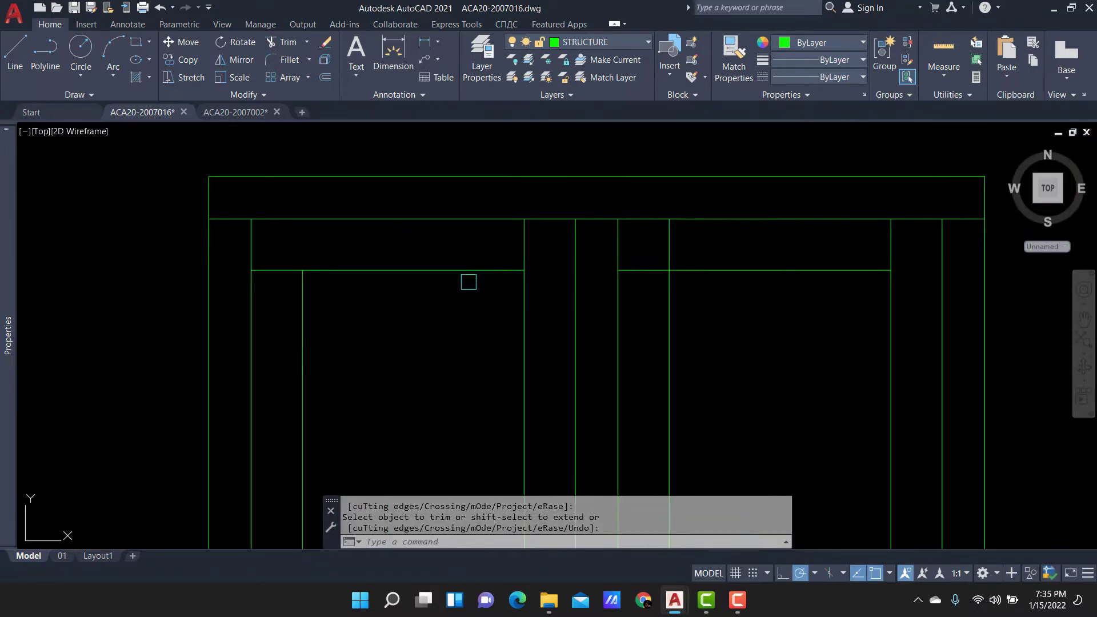
{"action": "mouse_move", "coordinate": [474, 278]}
{"action": "left_mouse_down"}
{"action": "mouse_move", "coordinate": [732, 262]}
{"action": "mouse_move", "coordinate": [764, 231]}
{"action": "left_mouse_up"}
{"action": "scroll", "coordinate": [738, 442], "scroll_direction": "down", "scroll_amount": 3}
{"action": "scroll", "coordinate": [760, 411], "scroll_direction": "up", "scroll_amount": 2}
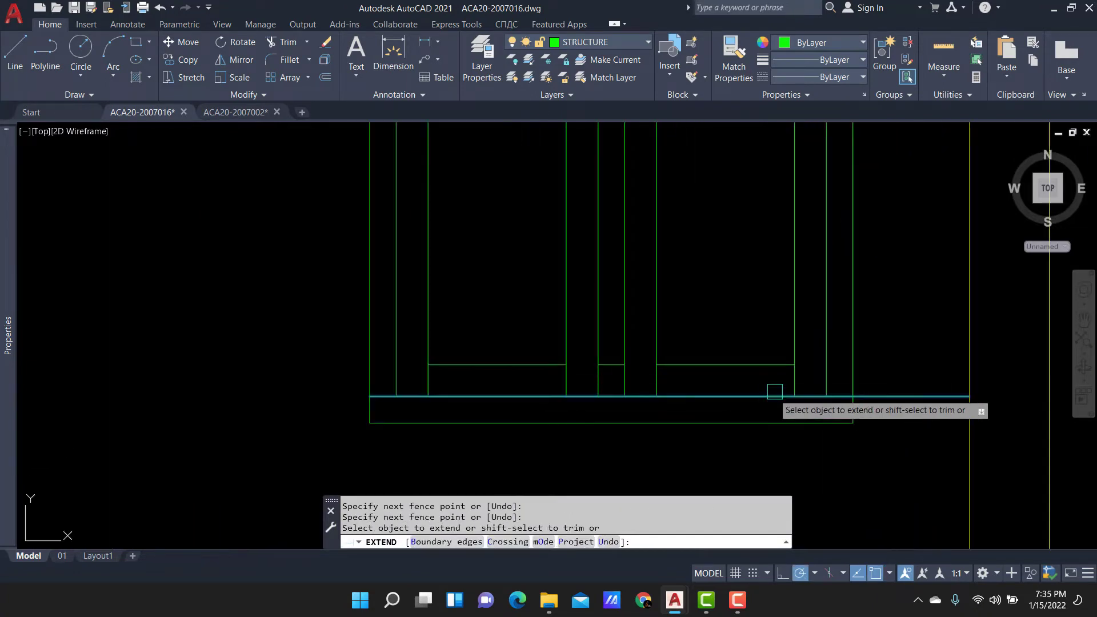
{"action": "left_click", "coordinate": [764, 364]}
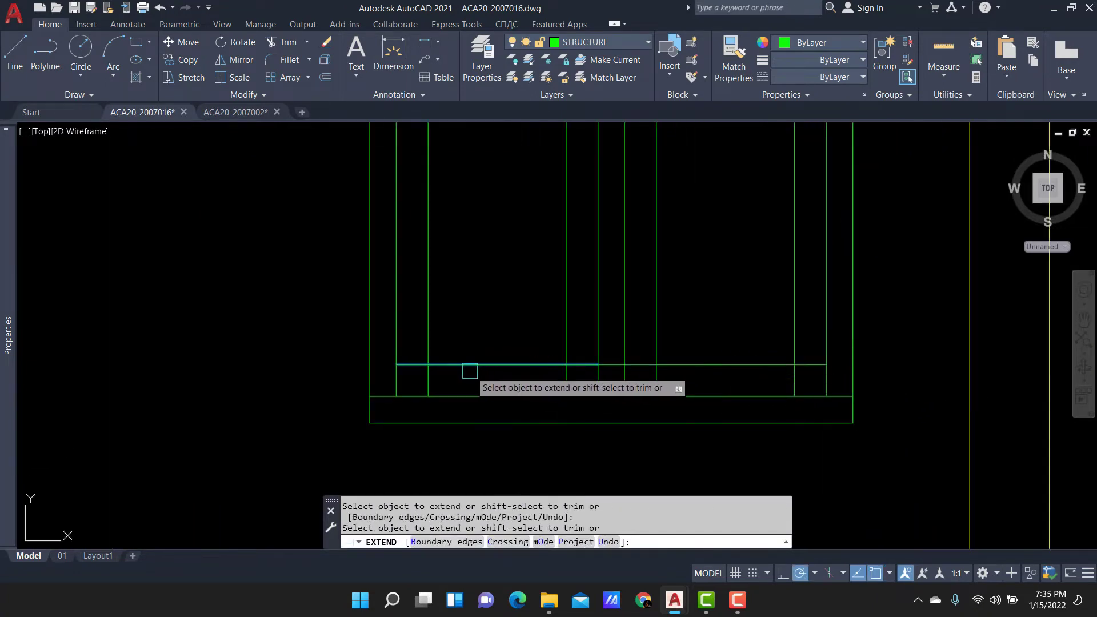
{"action": "key", "text": "Escape"}
Trim the bottom-line overhang, undo that wrong cut, and fence-trim the overlapping corner lines.
{"action": "scroll", "coordinate": [428, 380], "scroll_direction": "up", "scroll_amount": 2}
{"action": "type", "text": "tr"}
{"action": "key", "text": "space"}
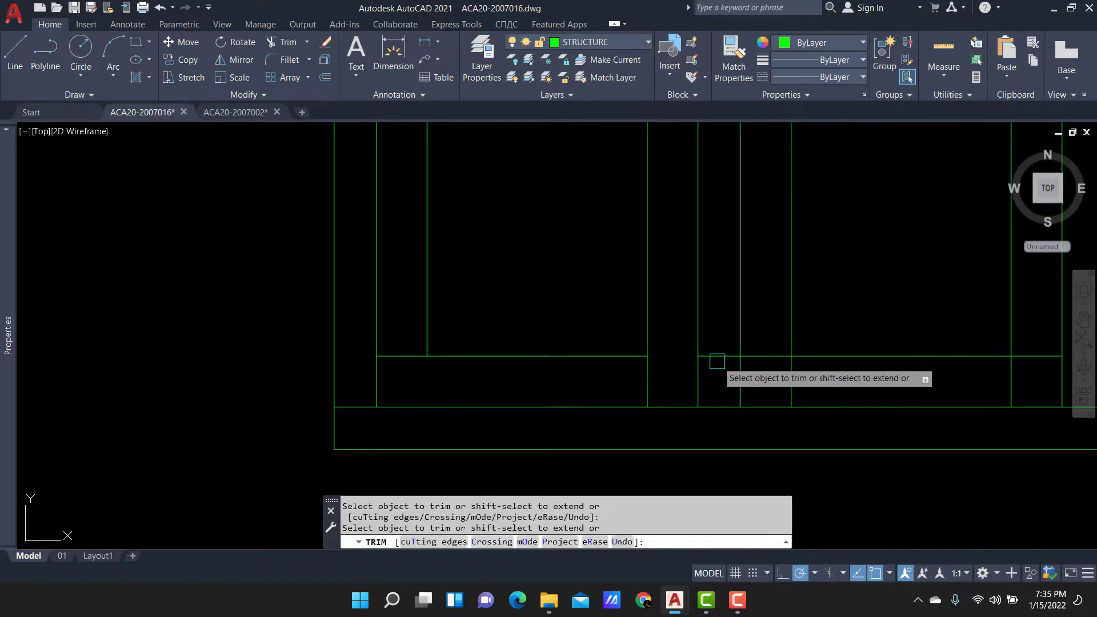
{"action": "left_click", "coordinate": [768, 362]}
{"action": "key", "text": "ctrl+z"}
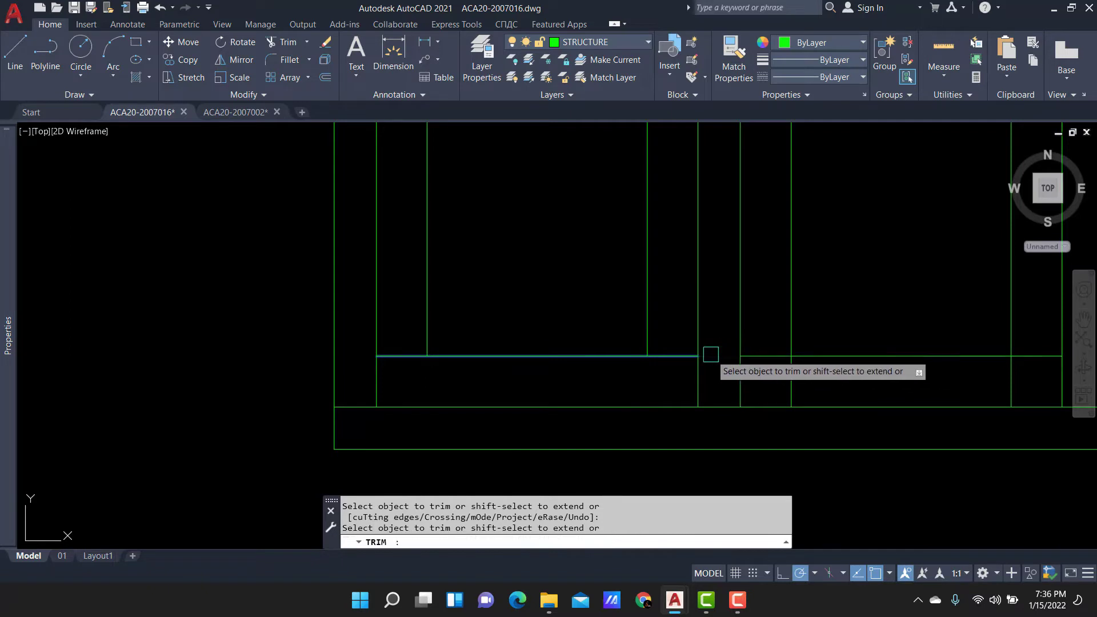
{"action": "middle_click_drag", "start_coordinate": [918, 391], "coordinate": [763, 395]}
{"action": "left_click_drag", "start_coordinate": [857, 385], "coordinate": [789, 384]}
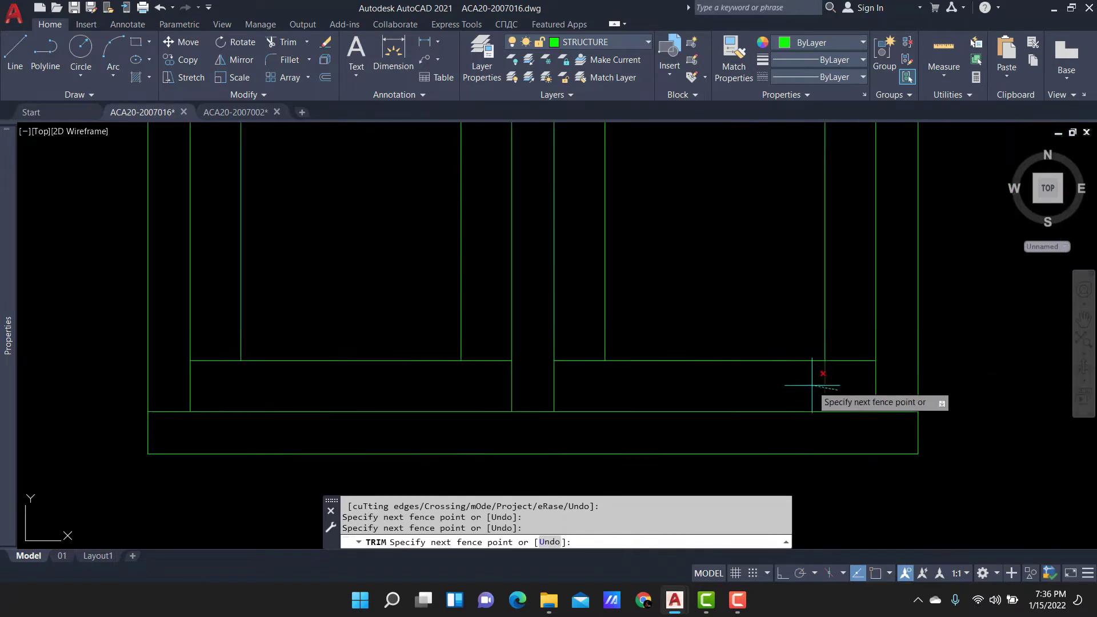
Fence-trim the remaining crossing lines near the top of the frame.
{"action": "scroll", "coordinate": [808, 257], "scroll_direction": "up", "scroll_amount": 3}
{"action": "scroll", "coordinate": [833, 289], "scroll_direction": "up", "scroll_amount": 2}
{"action": "scroll", "coordinate": [833, 289], "scroll_direction": "up", "scroll_amount": 2}
{"action": "left_click_drag", "start_coordinate": [766, 263], "coordinate": [379, 245]}
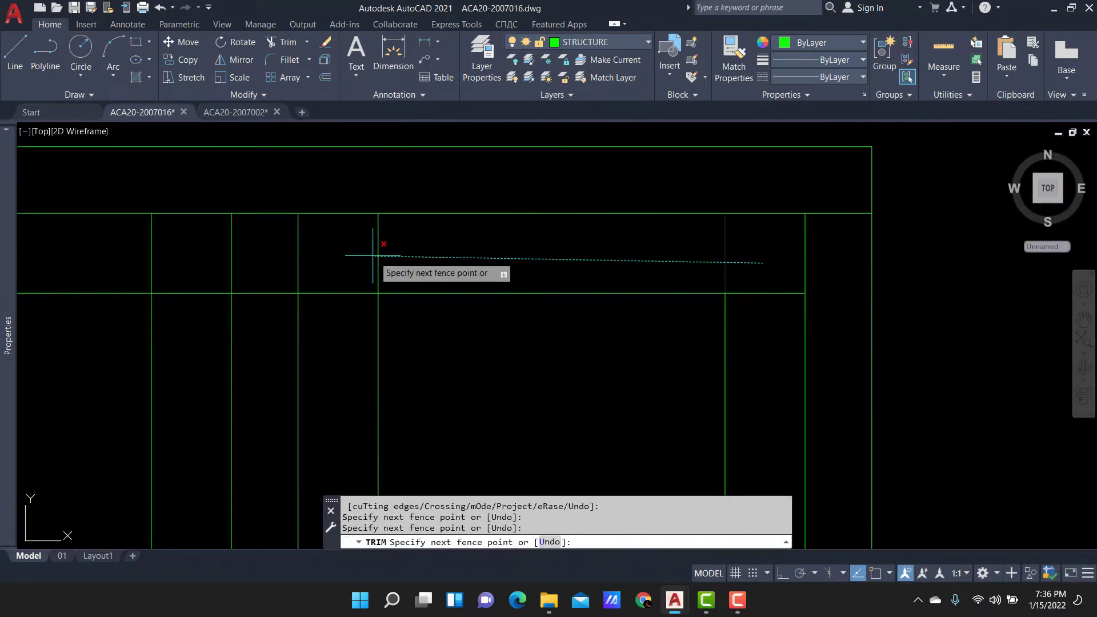
{"action": "scroll", "coordinate": [479, 290], "scroll_direction": "up", "scroll_amount": 3}
{"action": "scroll", "coordinate": [479, 290], "scroll_direction": "down", "scroll_amount": 2}
{"action": "left_click_drag", "start_coordinate": [502, 245], "coordinate": [421, 245]}
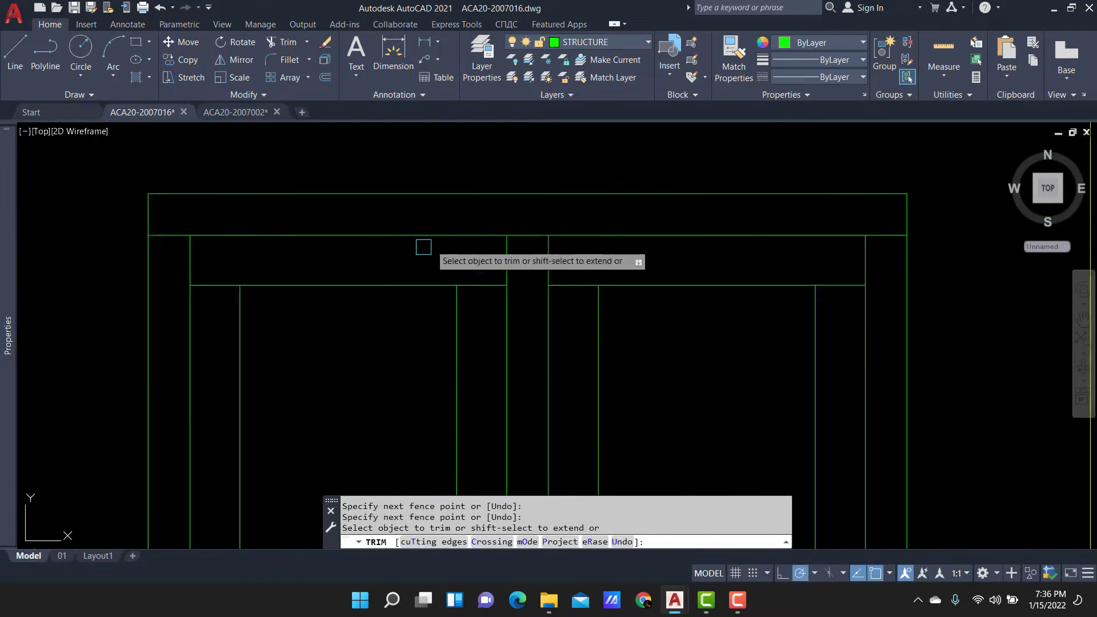
{"action": "scroll", "coordinate": [734, 233], "scroll_direction": "down", "scroll_amount": 2}
{"action": "key", "text": "Escape"}
{"action": "scroll", "coordinate": [726, 274], "scroll_direction": "up", "scroll_amount": 1}
{"action": "middle_click_drag", "start_coordinate": [725, 273], "coordinate": [711, 283]}
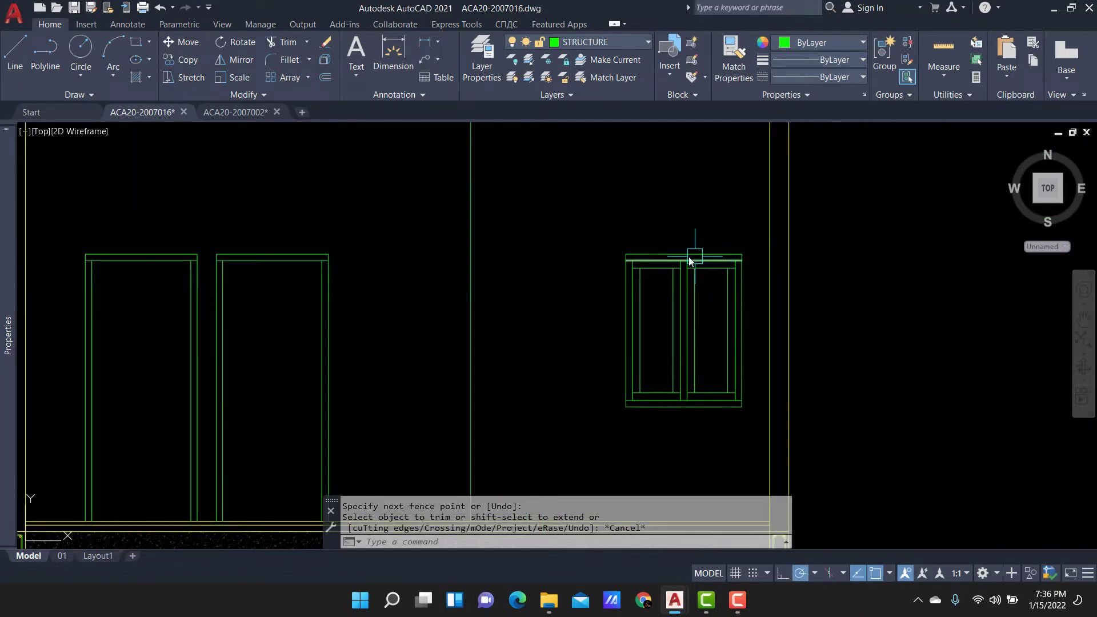
Hatch the window's right glass pane.
{"action": "type", "text": "h"}
{"action": "key", "text": "Return"}
{"action": "scroll", "coordinate": [719, 320], "scroll_direction": "up", "scroll_amount": 4}
{"action": "left_click", "coordinate": [717, 320]}
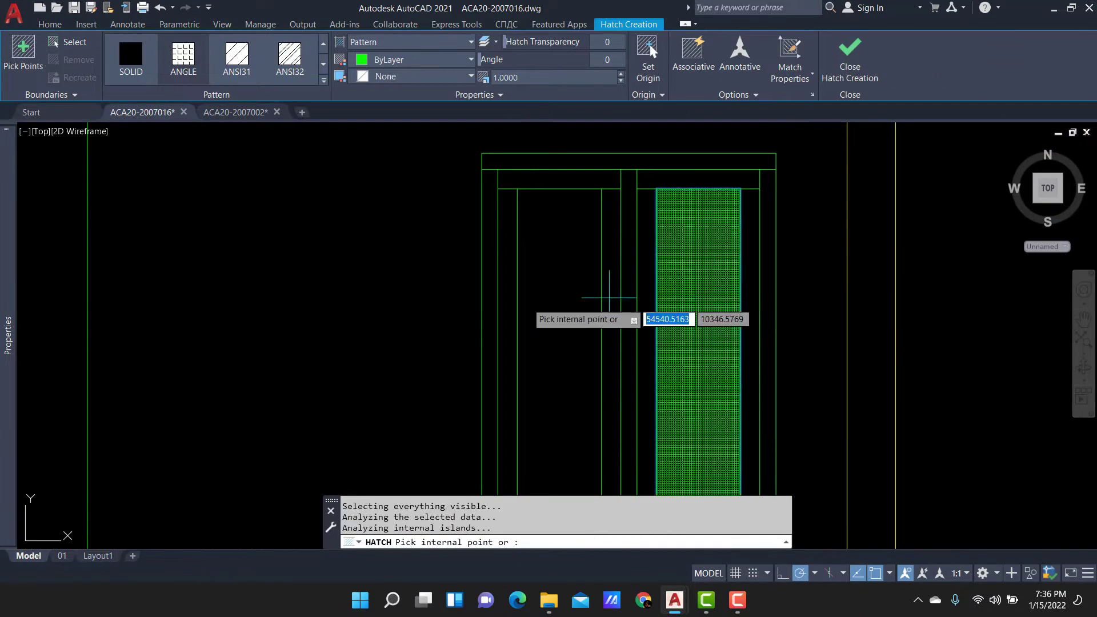
{"action": "key", "text": "Escape"}
{"action": "scroll", "coordinate": [714, 263], "scroll_direction": "down", "scroll_amount": 5}
{"action": "scroll", "coordinate": [571, 320], "scroll_direction": "down", "scroll_amount": 3}
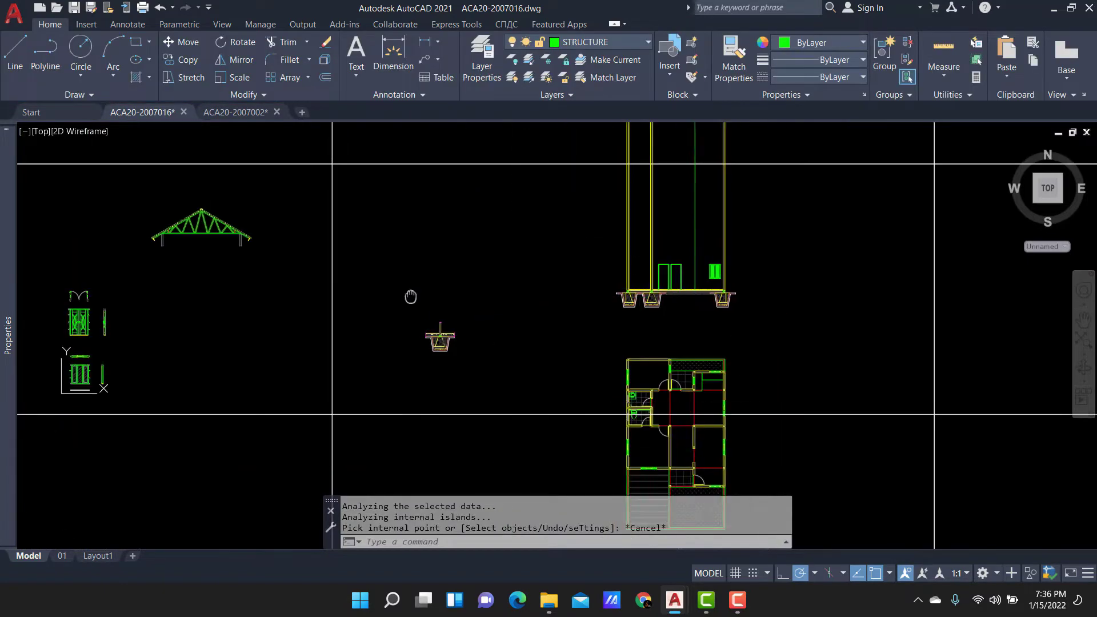
Match the door's diagonal glass hatch onto the three window pane hatches with MATCHPROP.
{"action": "type", "text": "ma"}
{"action": "key", "text": "Return"}
{"action": "scroll", "coordinate": [587, 379], "scroll_direction": "up", "scroll_amount": 3}
{"action": "scroll", "coordinate": [592, 323], "scroll_direction": "up", "scroll_amount": 2}
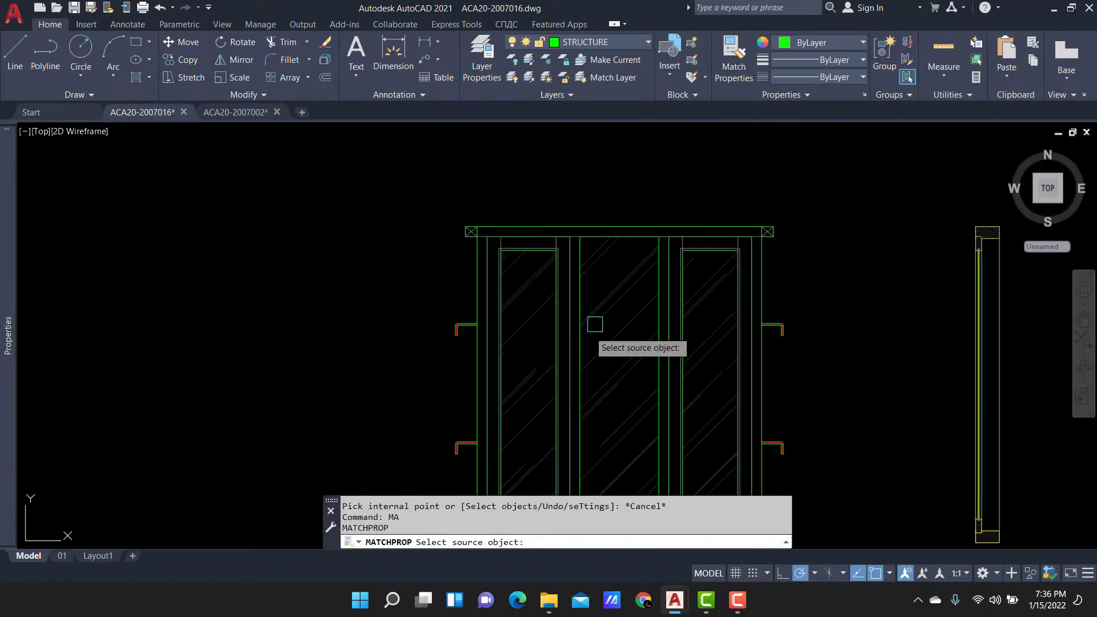
{"action": "left_click", "coordinate": [611, 277]}
{"action": "scroll", "coordinate": [589, 279], "scroll_direction": "down", "scroll_amount": 3}
{"action": "scroll", "coordinate": [514, 294], "scroll_direction": "up", "scroll_amount": 2}
{"action": "scroll", "coordinate": [657, 303], "scroll_direction": "up", "scroll_amount": 2}
{"action": "scroll", "coordinate": [500, 157], "scroll_direction": "up", "scroll_amount": 2}
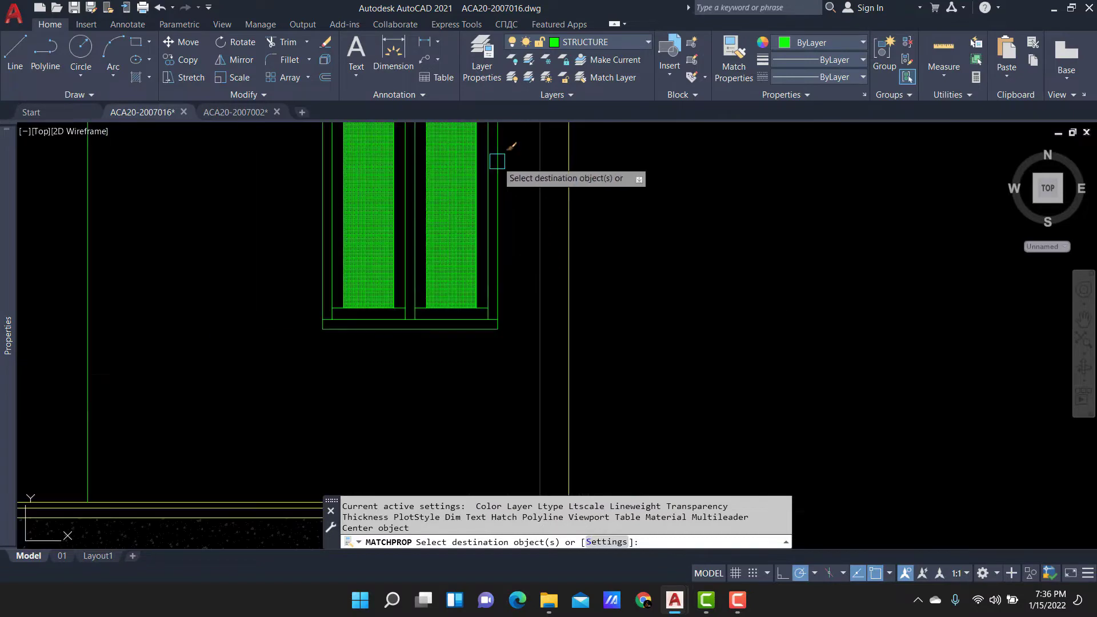
{"action": "scroll", "coordinate": [426, 221], "scroll_direction": "up", "scroll_amount": 1}
{"action": "left_click", "coordinate": [425, 221]}
{"action": "left_click", "coordinate": [260, 245]}
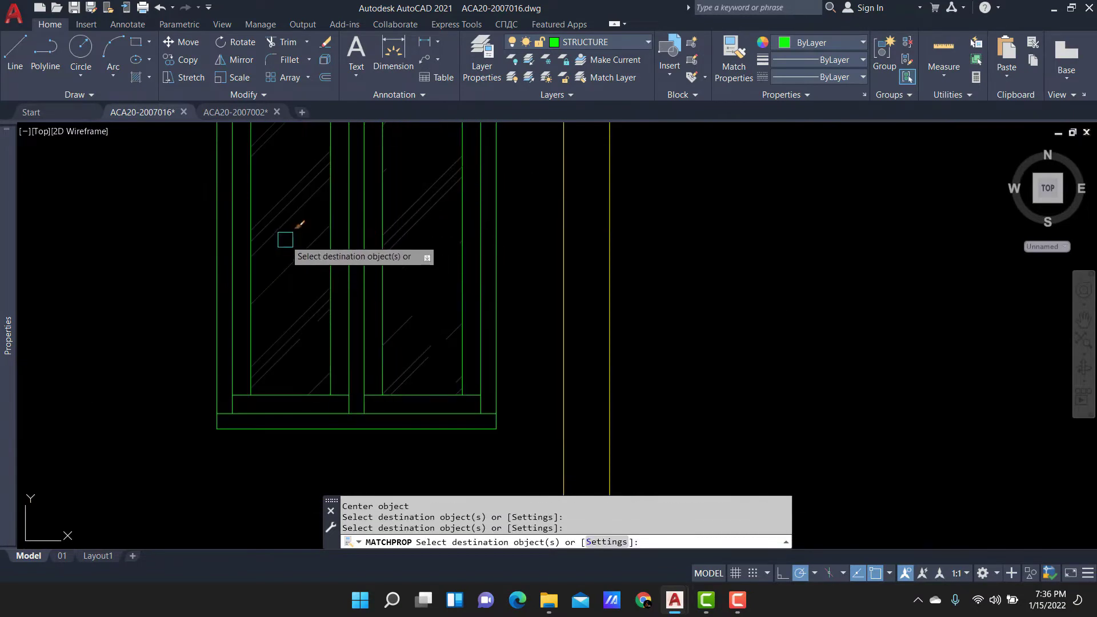
{"action": "left_click", "coordinate": [288, 205]}
{"action": "key", "text": "Escape"}
{"action": "scroll", "coordinate": [514, 252], "scroll_direction": "down", "scroll_amount": 4}
{"action": "scroll", "coordinate": [578, 237], "scroll_direction": "down", "scroll_amount": 3}
{"action": "scroll", "coordinate": [538, 202], "scroll_direction": "up", "scroll_amount": 3}
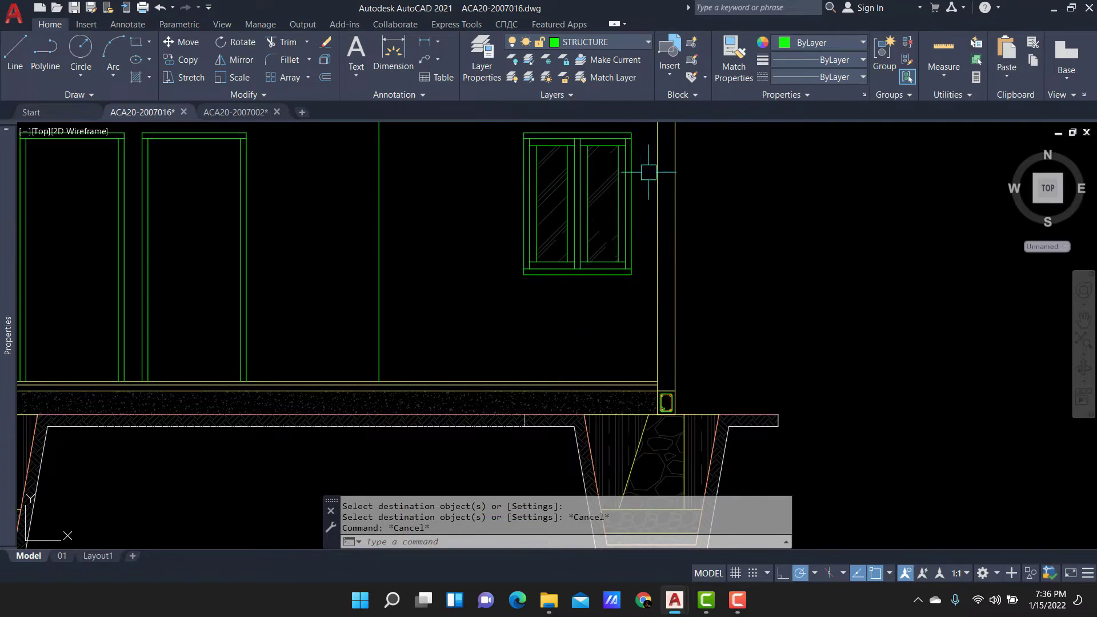
Pan and zoom from the section down to the floor plan's upper-right room.
{"action": "middle_click_drag", "start_coordinate": [567, 177], "coordinate": [569, 238]}
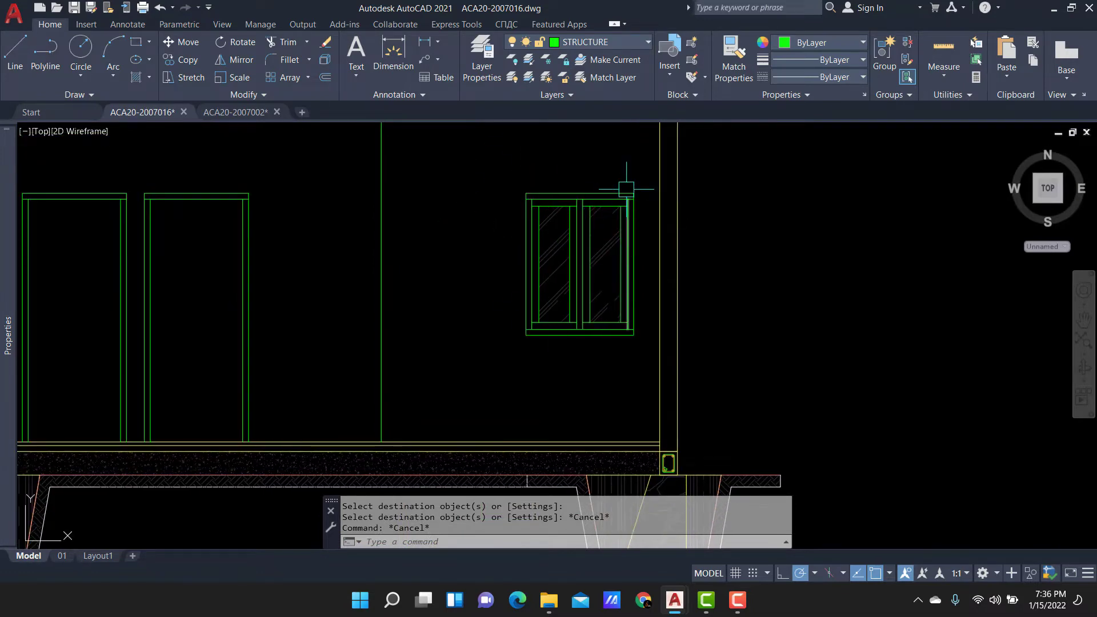
{"action": "scroll", "coordinate": [577, 199], "scroll_direction": "down", "scroll_amount": 4}
{"action": "middle_click_drag", "start_coordinate": [480, 354], "coordinate": [502, 269]}
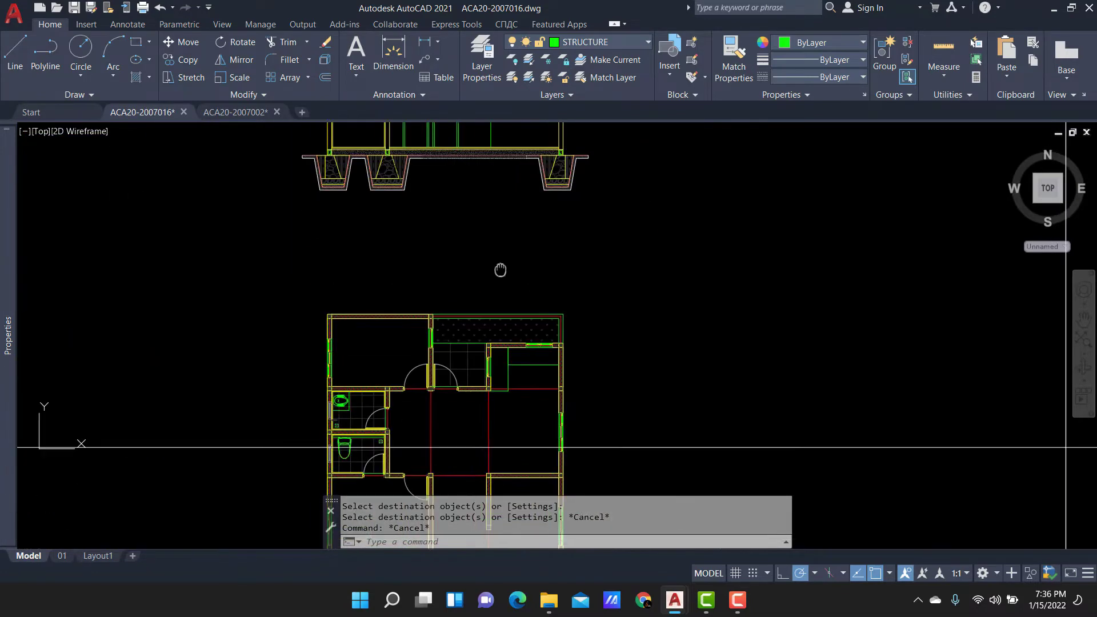
{"action": "scroll", "coordinate": [480, 292], "scroll_direction": "up", "scroll_amount": 4}
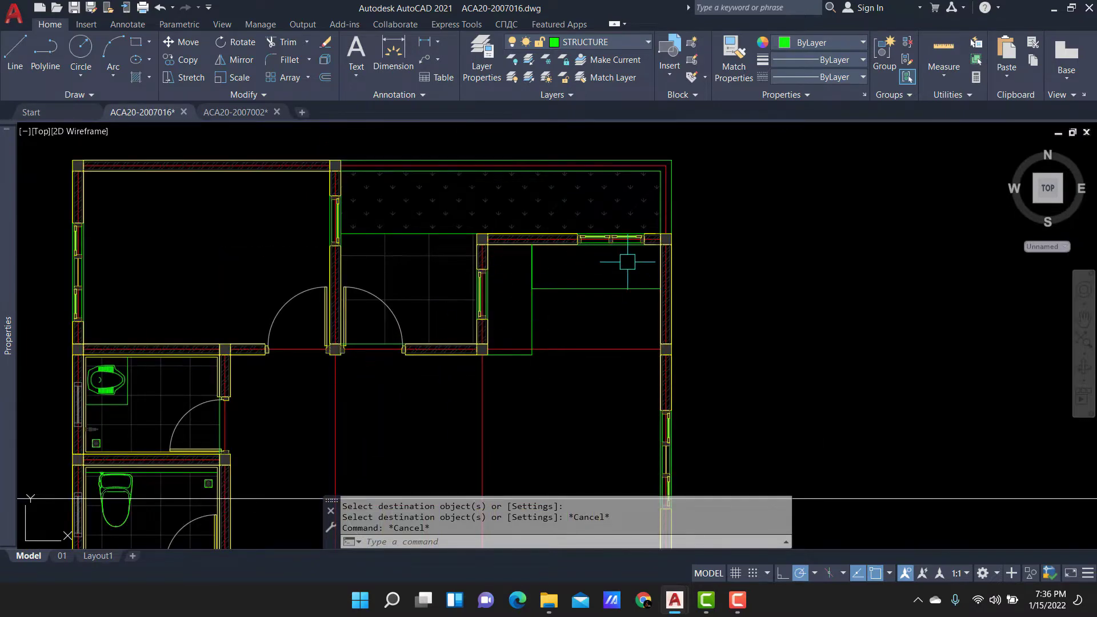
{"action": "scroll", "coordinate": [627, 262], "scroll_direction": "down", "scroll_amount": 2}
{"action": "scroll", "coordinate": [627, 262], "scroll_direction": "down", "scroll_amount": 2}
{"action": "scroll", "coordinate": [628, 262], "scroll_direction": "down", "scroll_amount": 2}
{"action": "scroll", "coordinate": [627, 261], "scroll_direction": "down", "scroll_amount": 4}
{"action": "mouse_move", "coordinate": [634, 217]}
{"action": "middle_mouse_down"}
{"action": "mouse_move", "coordinate": [581, 409]}
{"action": "mouse_move", "coordinate": [566, 268]}
{"action": "middle_mouse_up"}
{"action": "scroll", "coordinate": [581, 408], "scroll_direction": "up", "scroll_amount": 3}
{"action": "scroll", "coordinate": [544, 379], "scroll_direction": "down", "scroll_amount": 2}
{"action": "scroll", "coordinate": [568, 345], "scroll_direction": "up", "scroll_amount": 4}
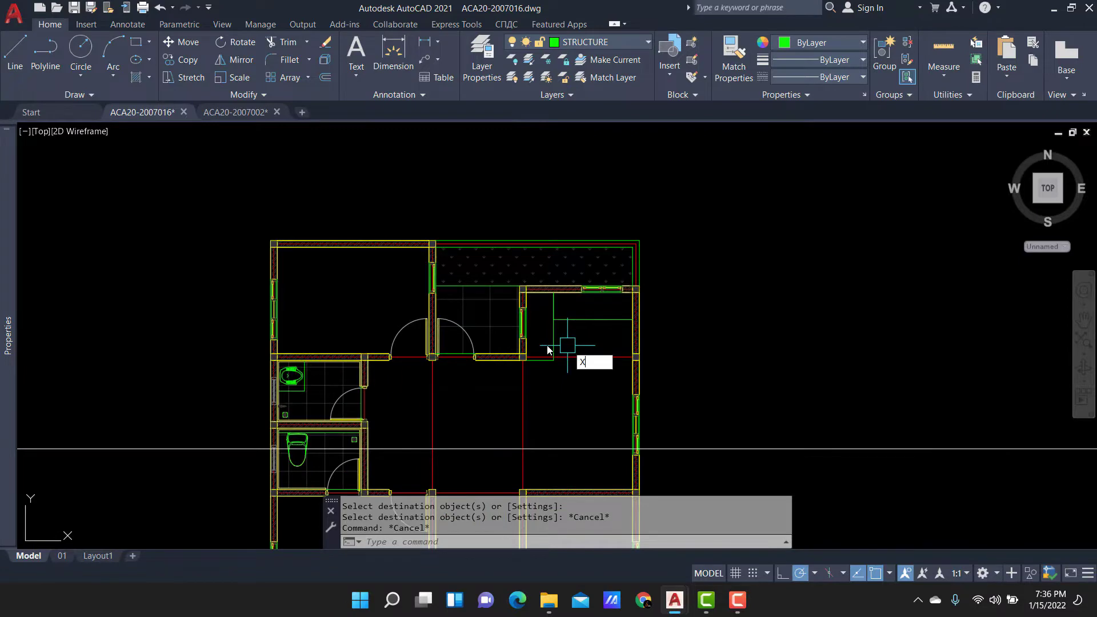
Place a vertical construction line at the room's edge and view it crossing the section.
{"action": "type", "text": "l"}
{"action": "key", "text": "Return"}
{"action": "scroll", "coordinate": [547, 350], "scroll_direction": "up", "scroll_amount": 3}
{"action": "type", "text": "v"}
{"action": "key", "text": "Return"}
{"action": "left_click", "coordinate": [583, 360]}
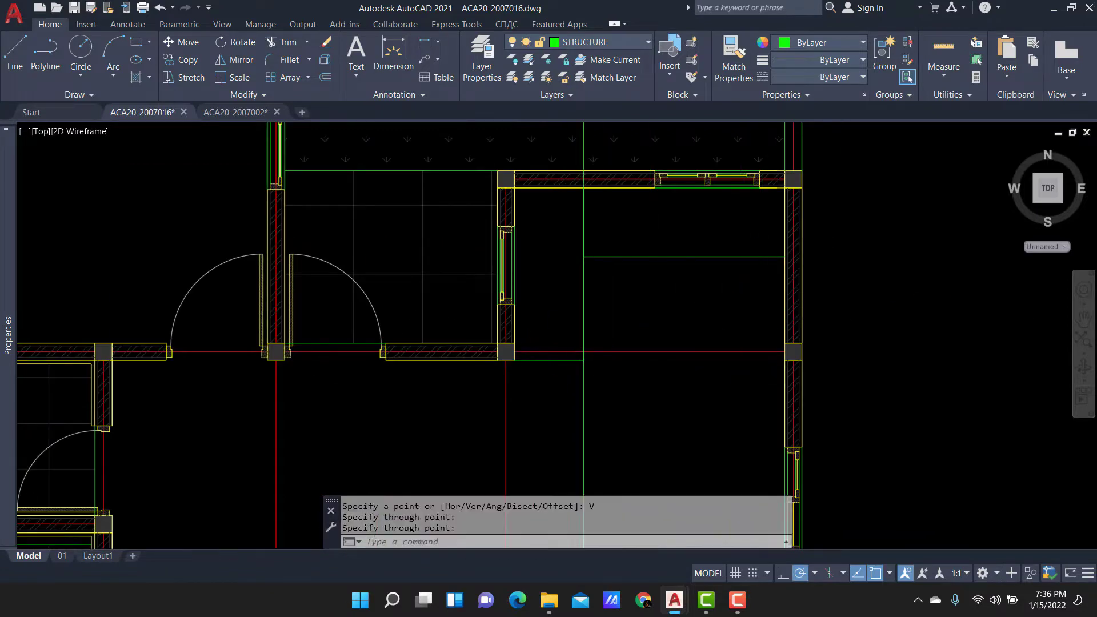
{"action": "scroll", "coordinate": [665, 389], "scroll_direction": "down", "scroll_amount": 3}
{"action": "scroll", "coordinate": [666, 389], "scroll_direction": "up", "scroll_amount": 2}
{"action": "scroll", "coordinate": [670, 403], "scroll_direction": "up", "scroll_amount": 2}
{"action": "scroll", "coordinate": [663, 381], "scroll_direction": "up", "scroll_amount": 1}
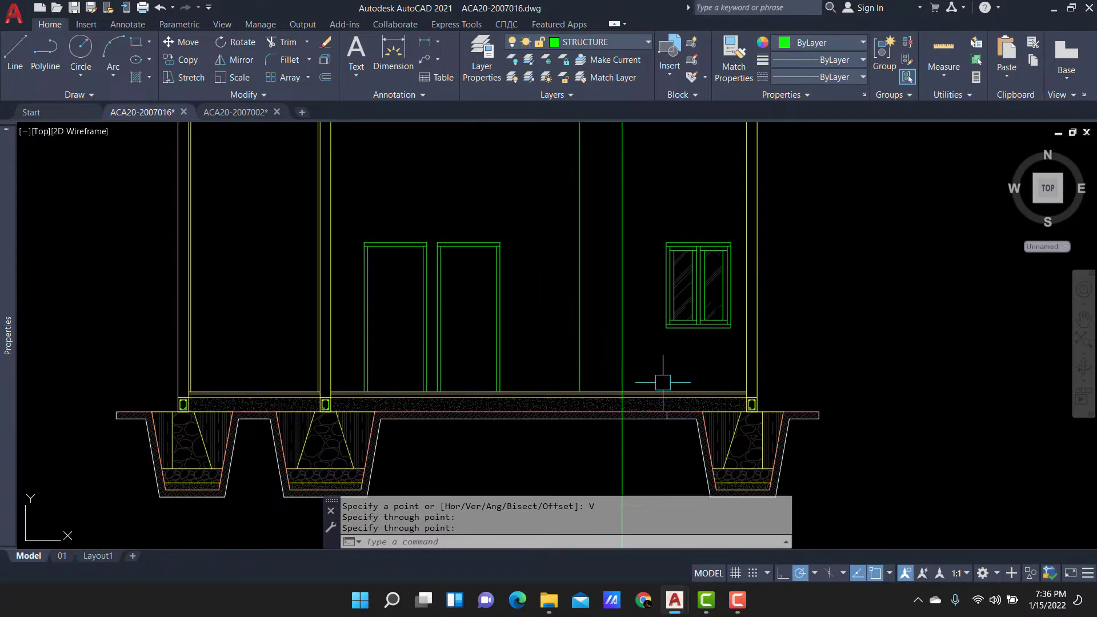
{"action": "type", "text": "O"}
Start an offset and check the floor plan below before returning to the building section.
{"action": "key", "text": "Return"}
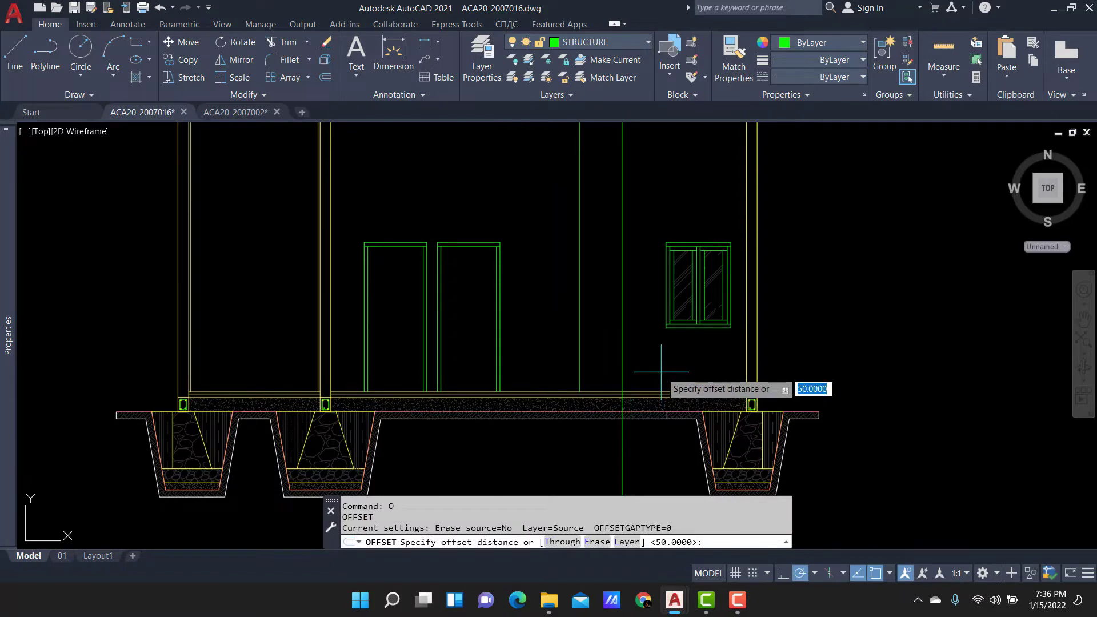
{"action": "scroll", "coordinate": [661, 372], "scroll_direction": "down", "scroll_amount": 2}
{"action": "middle_click_drag", "start_coordinate": [639, 334], "coordinate": [614, 172]}
{"action": "scroll", "coordinate": [663, 400], "scroll_direction": "up", "scroll_amount": 1}
{"action": "scroll", "coordinate": [630, 401], "scroll_direction": "up", "scroll_amount": 2}
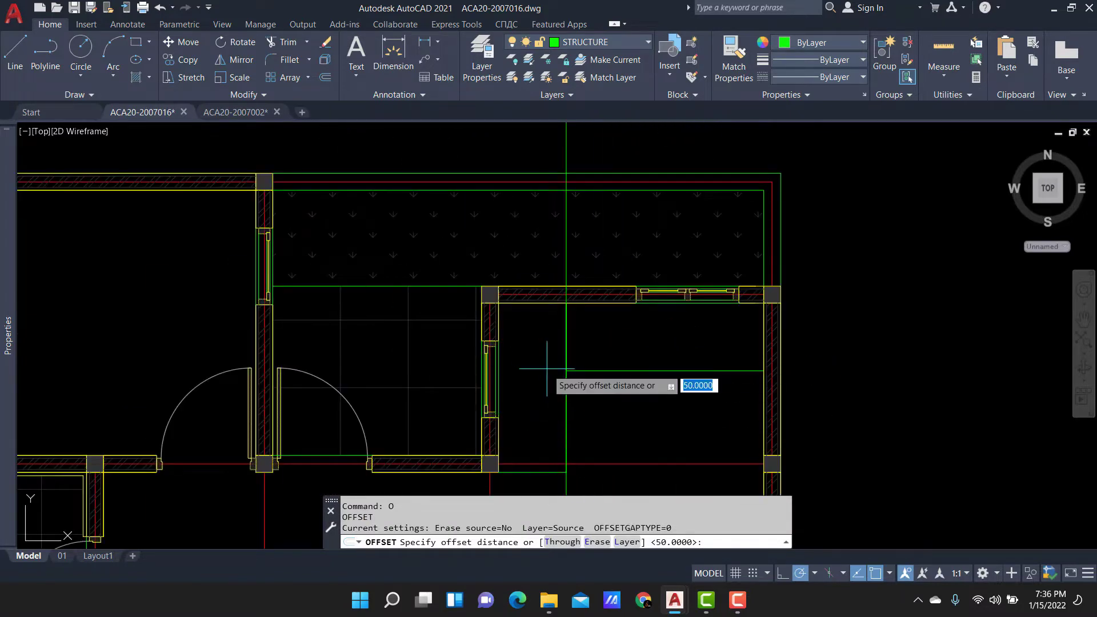
{"action": "middle_click_drag", "start_coordinate": [548, 400], "coordinate": [588, 379]}
Offset the floor line 700 upward toward the window area.
{"action": "scroll", "coordinate": [593, 379], "scroll_direction": "up", "scroll_amount": 2}
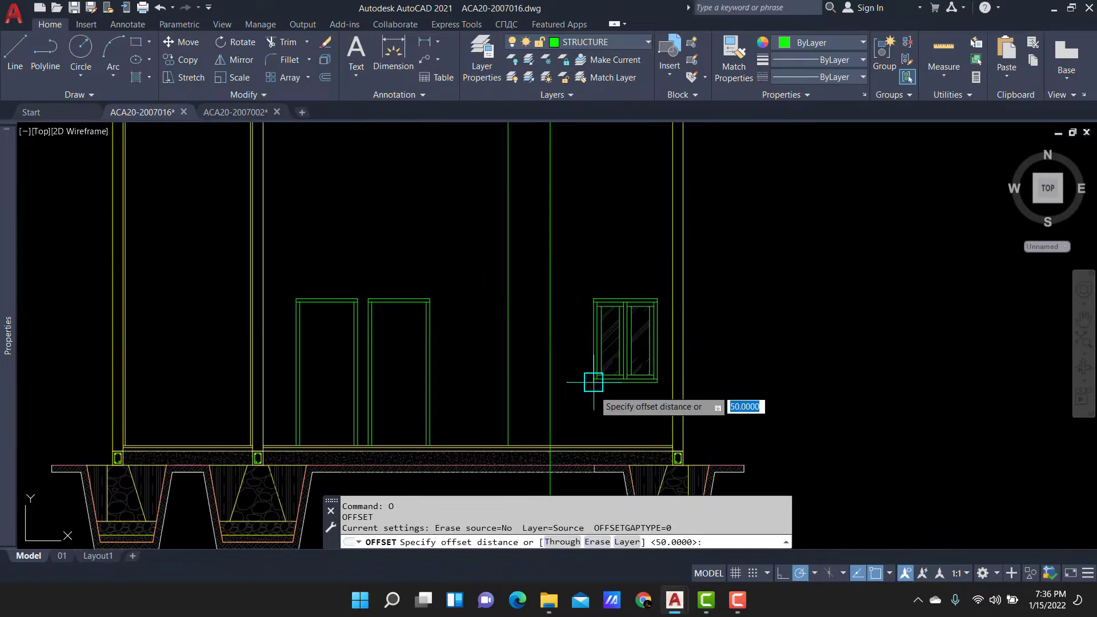
{"action": "scroll", "coordinate": [588, 394], "scroll_direction": "up", "scroll_amount": 1}
{"action": "type", "text": "700"}
{"action": "scroll", "coordinate": [588, 392], "scroll_direction": "up", "scroll_amount": 2}
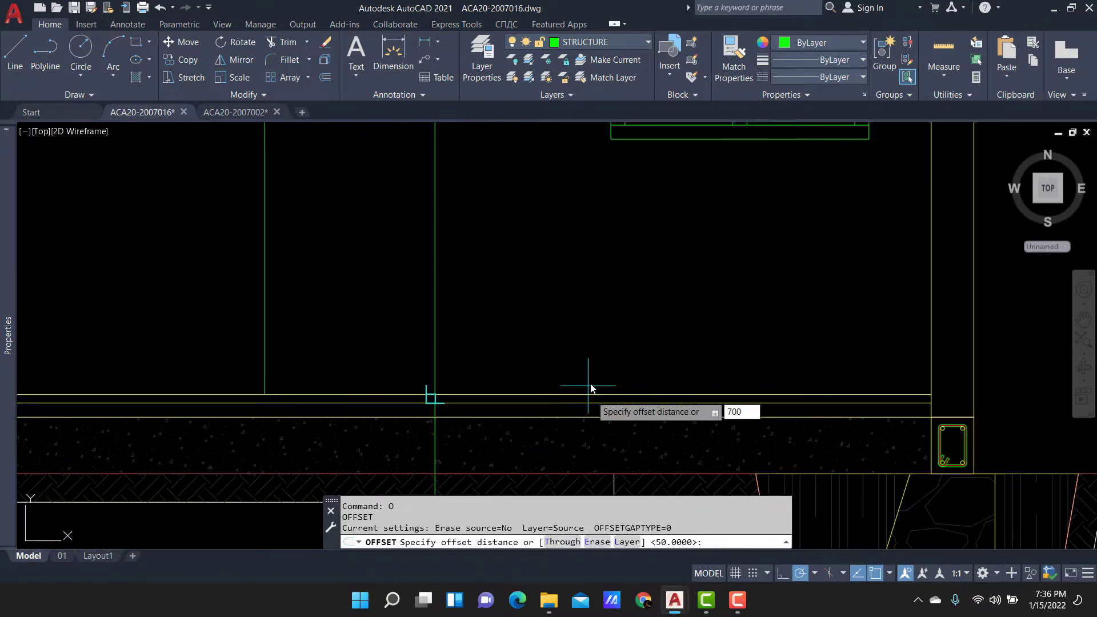
{"action": "key", "text": "Return"}
{"action": "left_click", "coordinate": [590, 394]}
{"action": "left_click", "coordinate": [603, 224]}
{"action": "middle_click_drag", "start_coordinate": [602, 224], "coordinate": [605, 319]}
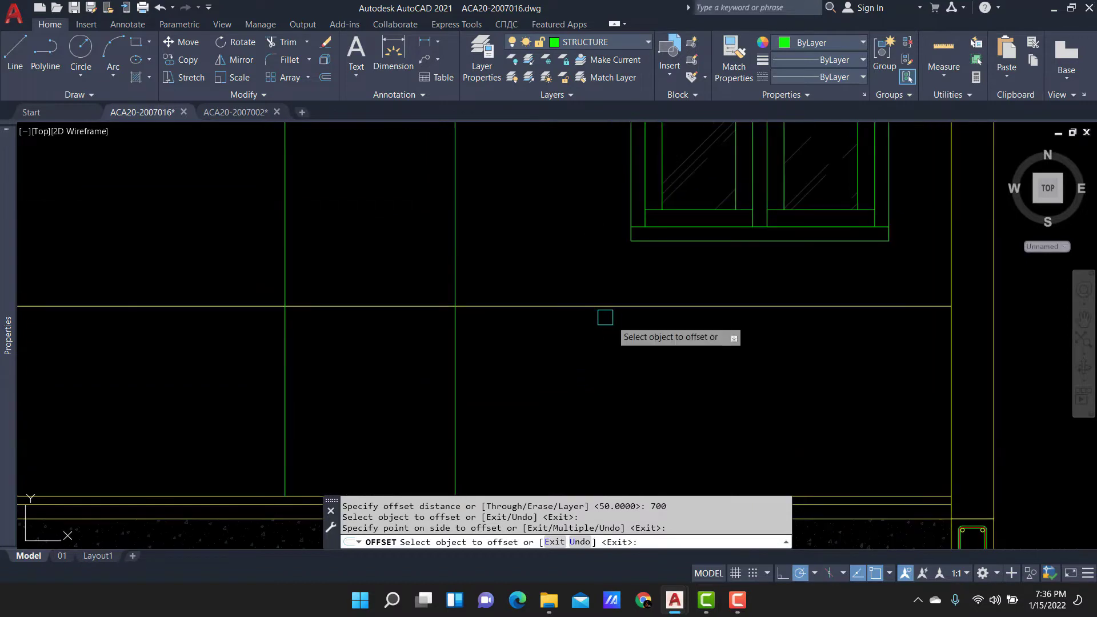
{"action": "key", "text": "Escape"}
Offset the new horizontal line another 100 upward.
{"action": "type", "text": "o"}
{"action": "key", "text": "Return"}
{"action": "type", "text": "80"}
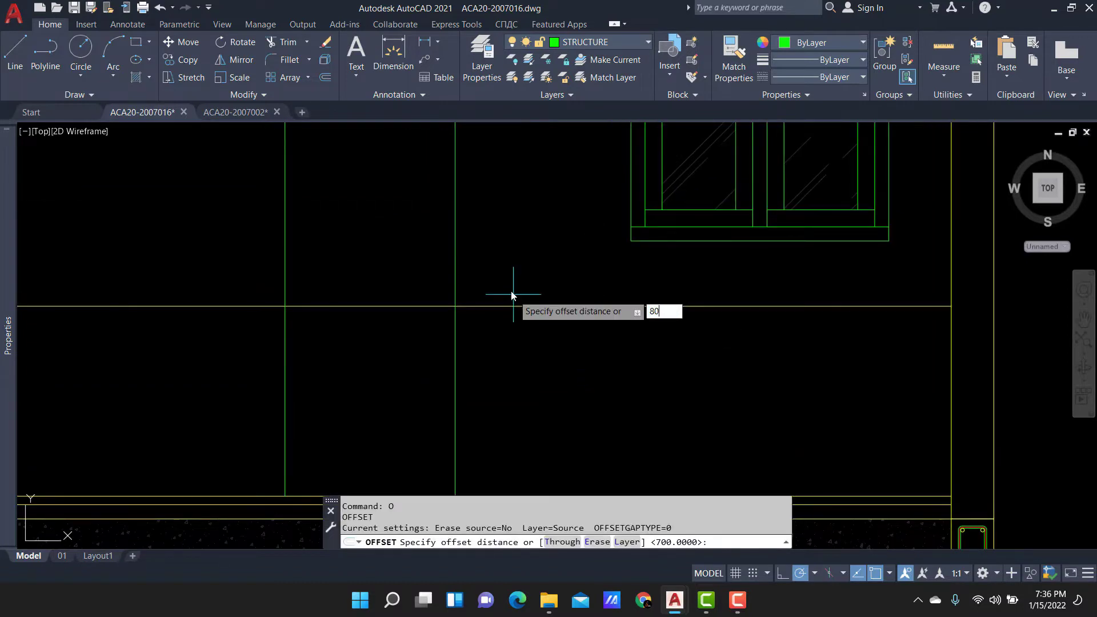
{"action": "middle_click_drag", "start_coordinate": [512, 295], "coordinate": [512, 288]}
{"action": "type", "text": "1"}
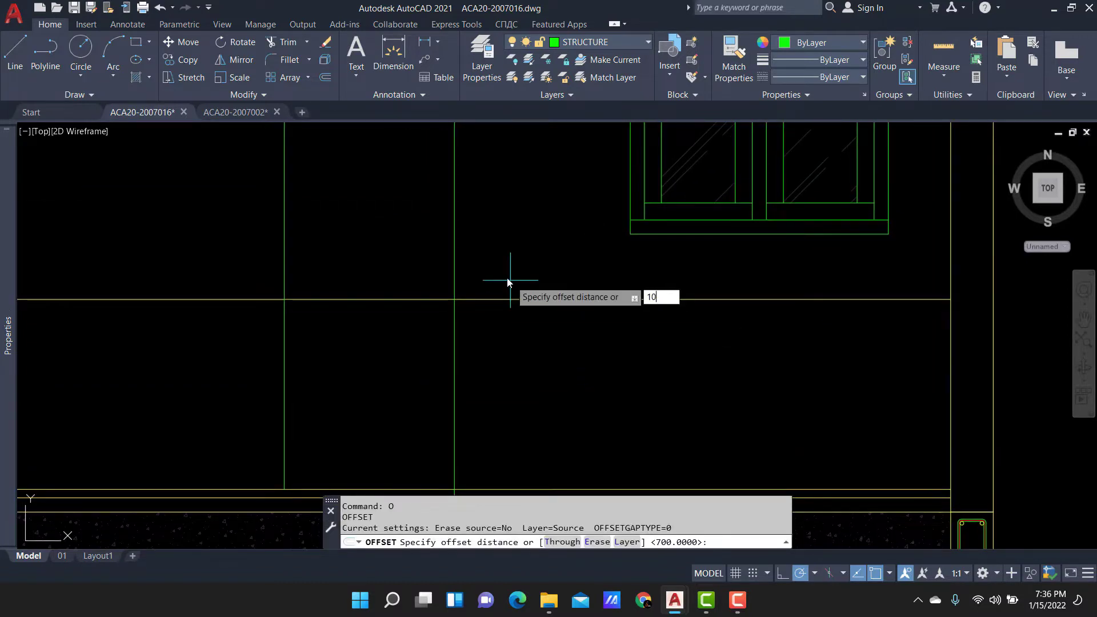
{"action": "type", "text": "0"}
{"action": "key", "text": "Return"}
{"action": "left_click", "coordinate": [504, 299]}
{"action": "left_click", "coordinate": [491, 229]}
{"action": "key", "text": "Return"}
Trim the excess wall line pieces using a fence selection.
{"action": "type", "text": "tr"}
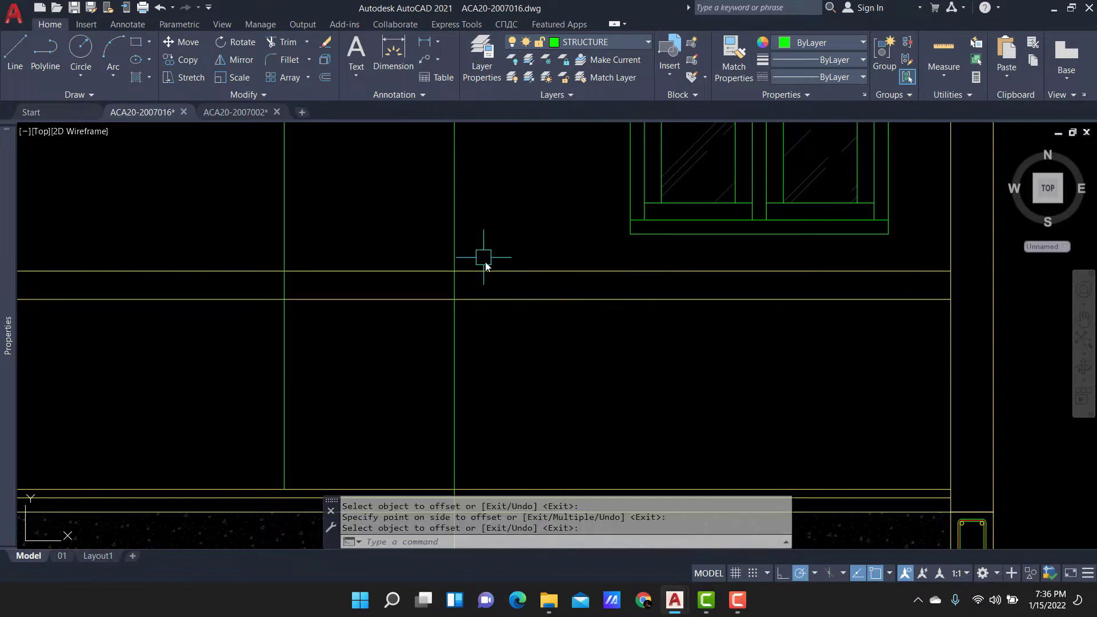
{"action": "key", "text": "Return"}
{"action": "left_click", "coordinate": [457, 245]}
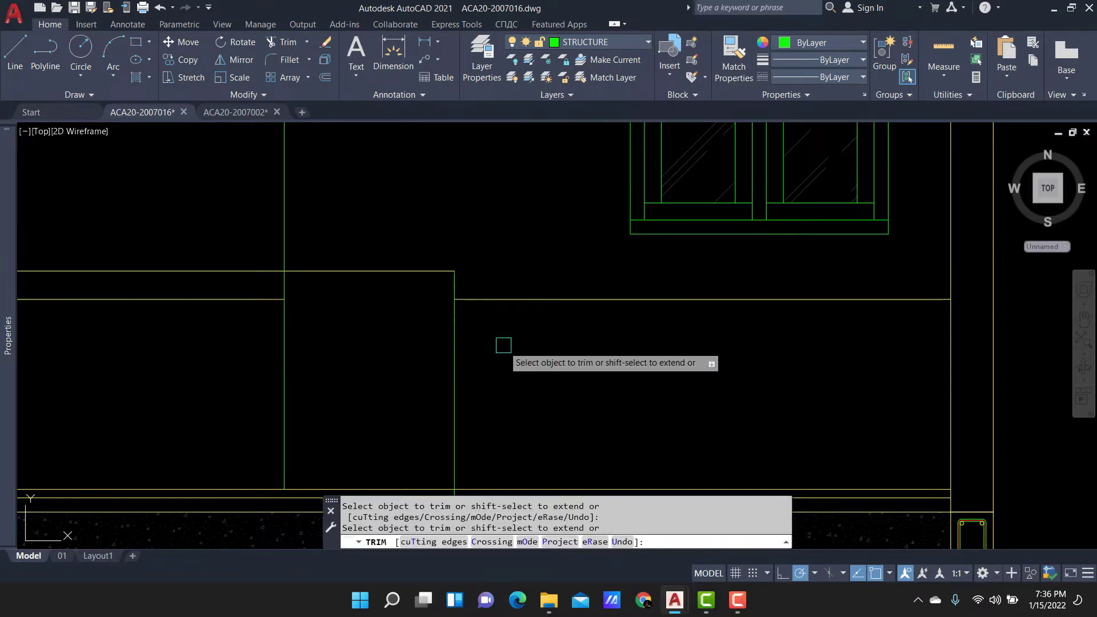
{"action": "left_click", "coordinate": [240, 211]}
{"action": "left_click", "coordinate": [270, 324]}
{"action": "key", "text": "Return"}
{"action": "scroll", "coordinate": [521, 294], "scroll_direction": "down", "scroll_amount": 3}
{"action": "scroll", "coordinate": [453, 367], "scroll_direction": "up", "scroll_amount": 5}
{"action": "type", "text": "T"}
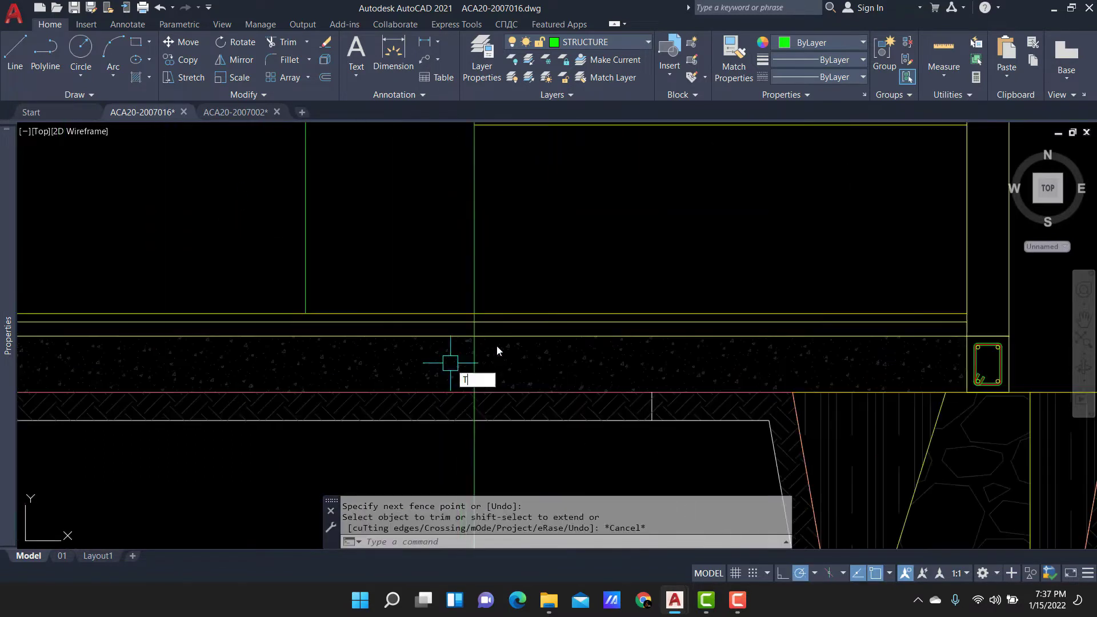
Trim the wall lines back to the slab top line as cutting edge.
{"action": "type", "text": "t"}
{"action": "key", "text": "Return"}
{"action": "left_click", "coordinate": [493, 298]}
{"action": "key", "text": "Return"}
{"action": "scroll", "coordinate": [495, 342], "scroll_direction": "down", "scroll_amount": 3}
{"action": "scroll", "coordinate": [495, 371], "scroll_direction": "up", "scroll_amount": 3}
{"action": "type", "text": "o"}
{"action": "key", "text": "Return"}
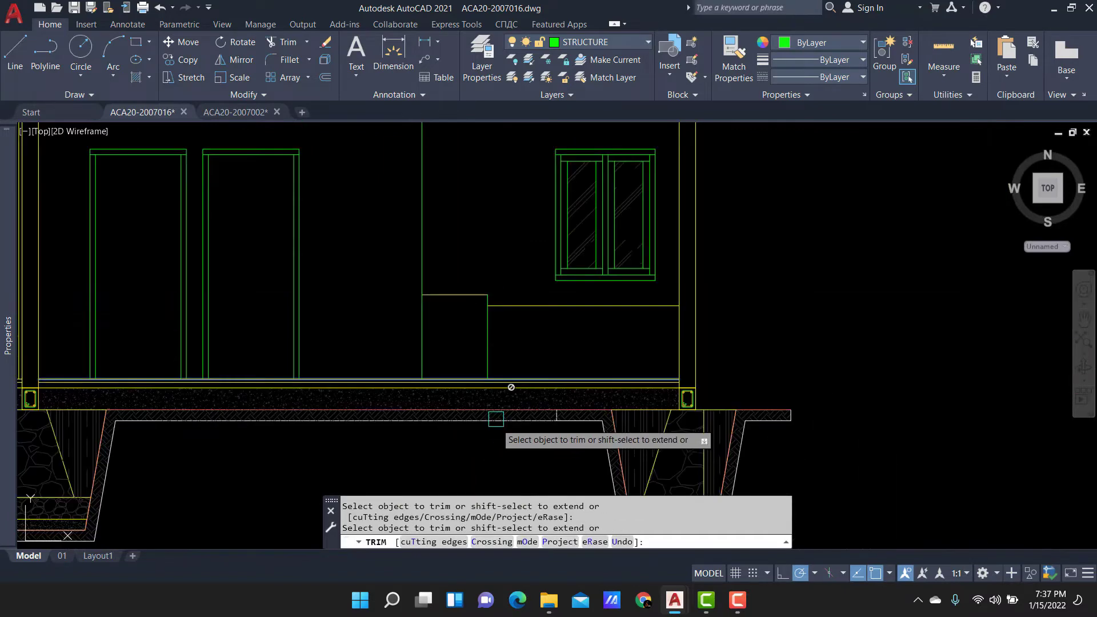
{"action": "key", "text": "Escape"}
{"action": "key", "text": "Escape"}
{"action": "type", "text": "o"}
{"action": "key", "text": "Return"}
{"action": "scroll", "coordinate": [488, 414], "scroll_direction": "up", "scroll_amount": 4}
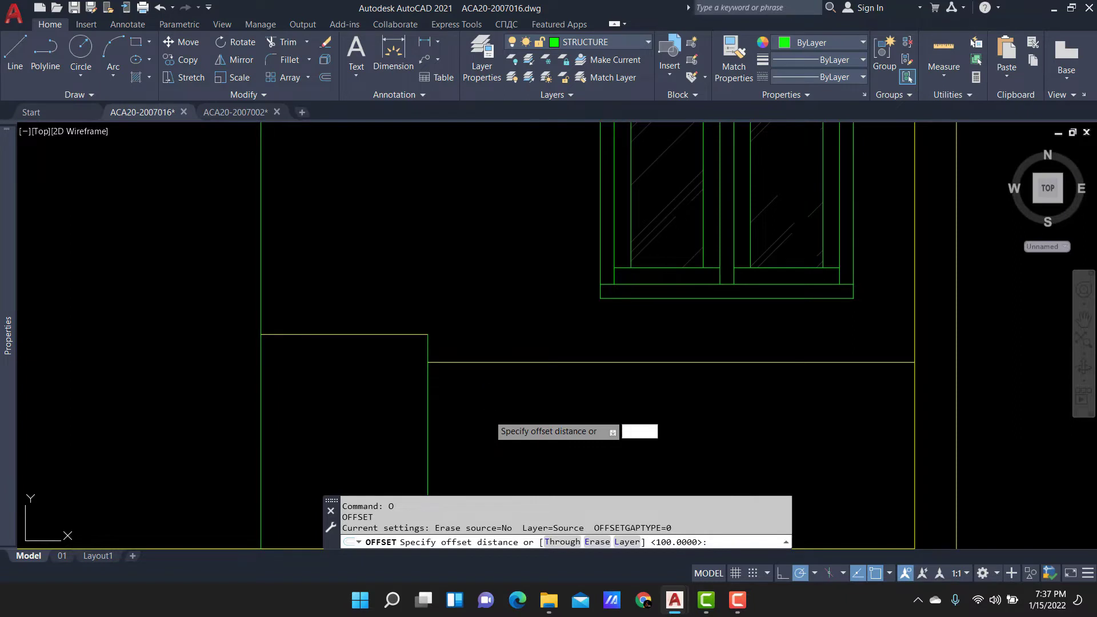
Offset a horizontal line downward to form the cabinet base.
{"action": "key", "text": "Return"}
{"action": "left_click", "coordinate": [483, 364]}
{"action": "left_click", "coordinate": [492, 417]}
{"action": "scroll", "coordinate": [589, 319], "scroll_direction": "down", "scroll_amount": 3}
{"action": "scroll", "coordinate": [626, 374], "scroll_direction": "up", "scroll_amount": 3}
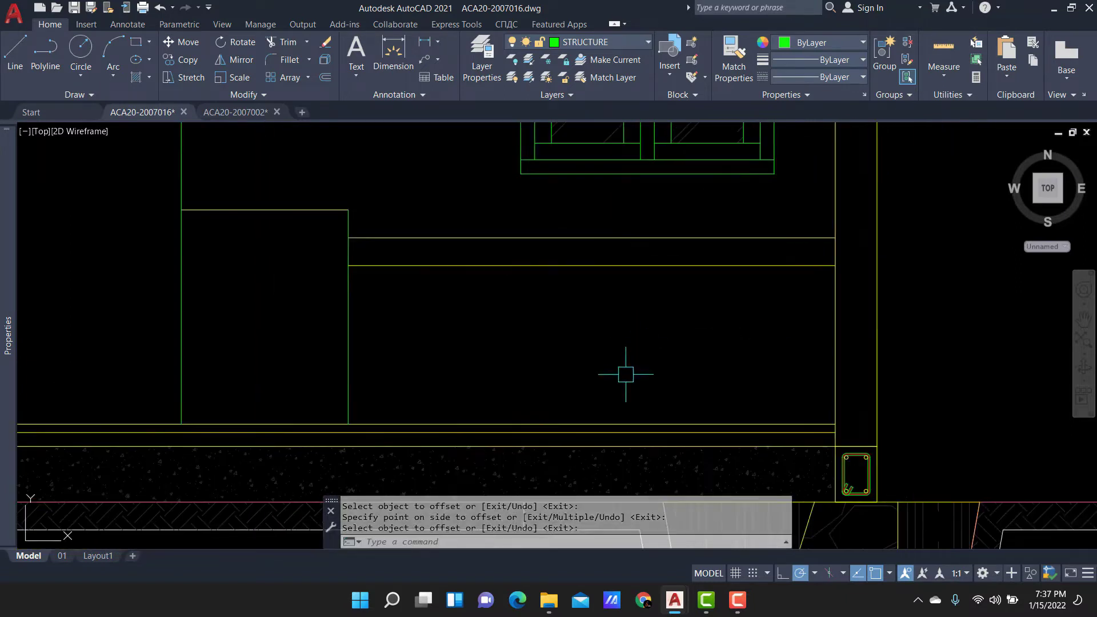
{"action": "middle_click_drag", "start_coordinate": [784, 299], "coordinate": [650, 303]}
Offset the wall's vertical line 100 to the left.
{"action": "key", "text": "Escape"}
{"action": "key", "text": "o"}
{"action": "key", "text": "Return"}
{"action": "type", "text": "1"}
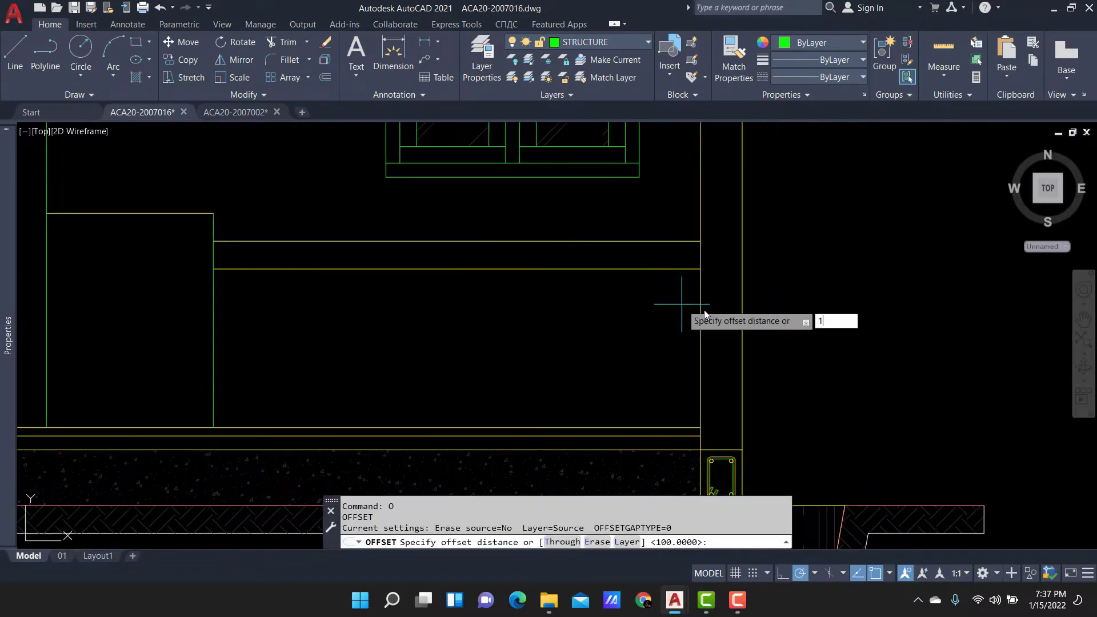
{"action": "key", "text": "Return"}
{"action": "key", "text": "Escape"}
{"action": "key", "text": "o"}
{"action": "key", "text": "Return"}
{"action": "type", "text": "100"}
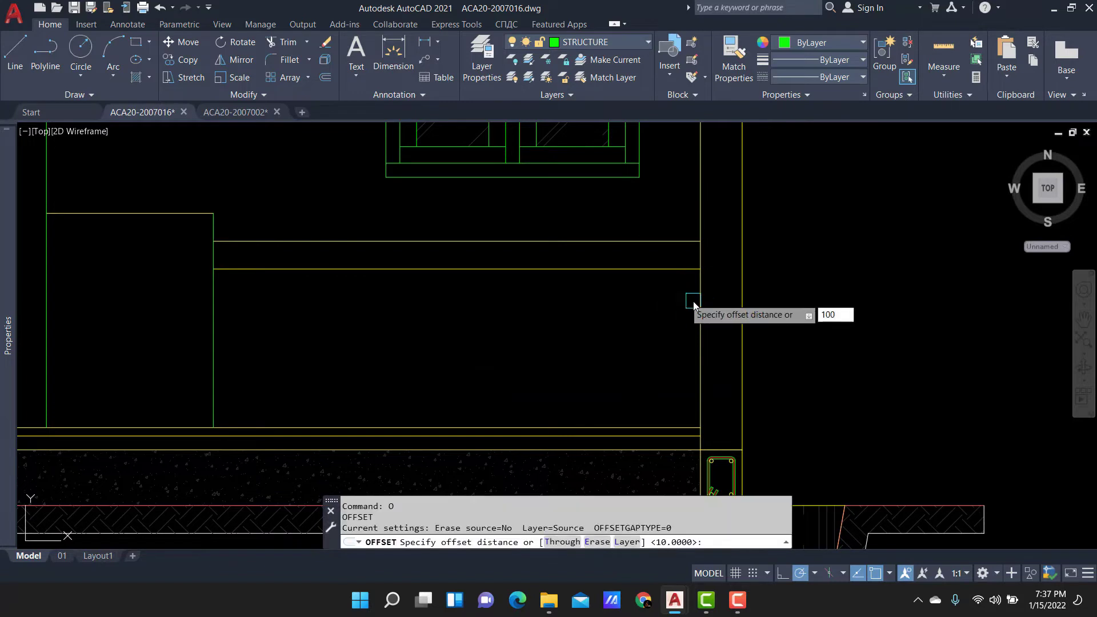
{"action": "key", "text": "Return"}
{"action": "left_click", "coordinate": [700, 299]}
{"action": "left_click", "coordinate": [377, 311]}
Offset the green vertical line 100 to the right.
{"action": "left_click", "coordinate": [216, 307]}
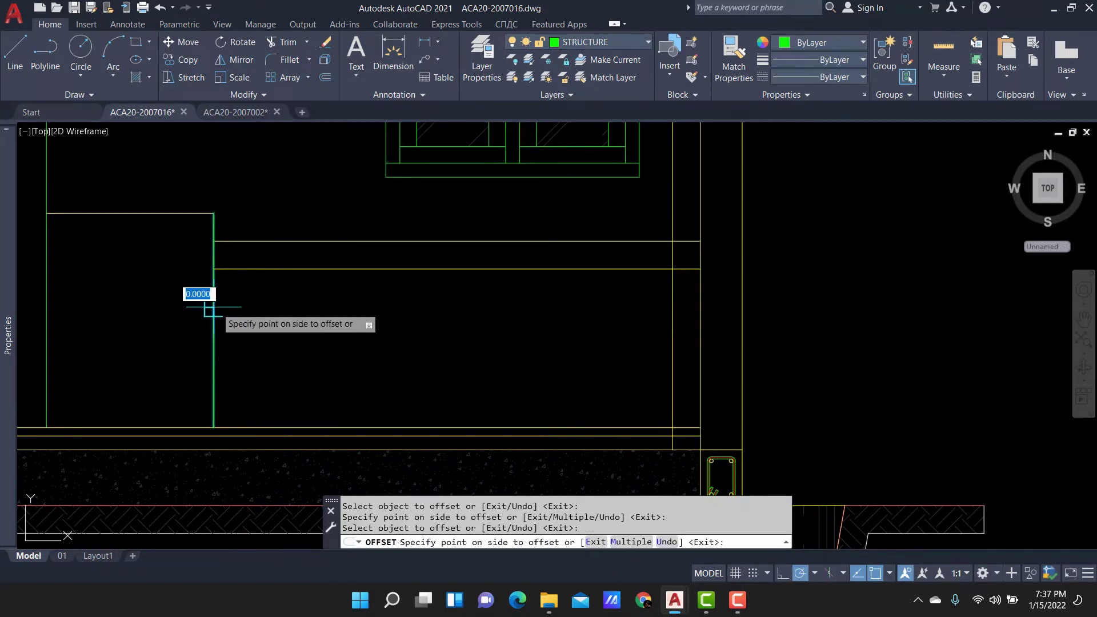
{"action": "left_click", "coordinate": [313, 308]}
{"action": "key", "text": "Escape"}
{"action": "type", "text": "M"}
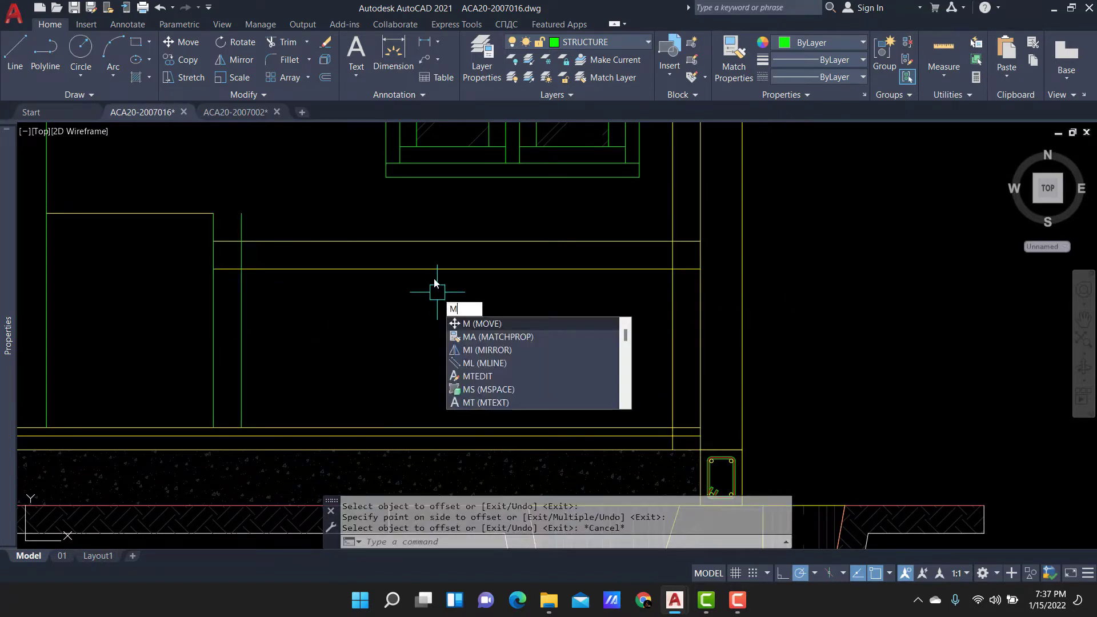
{"action": "key", "text": "Escape"}
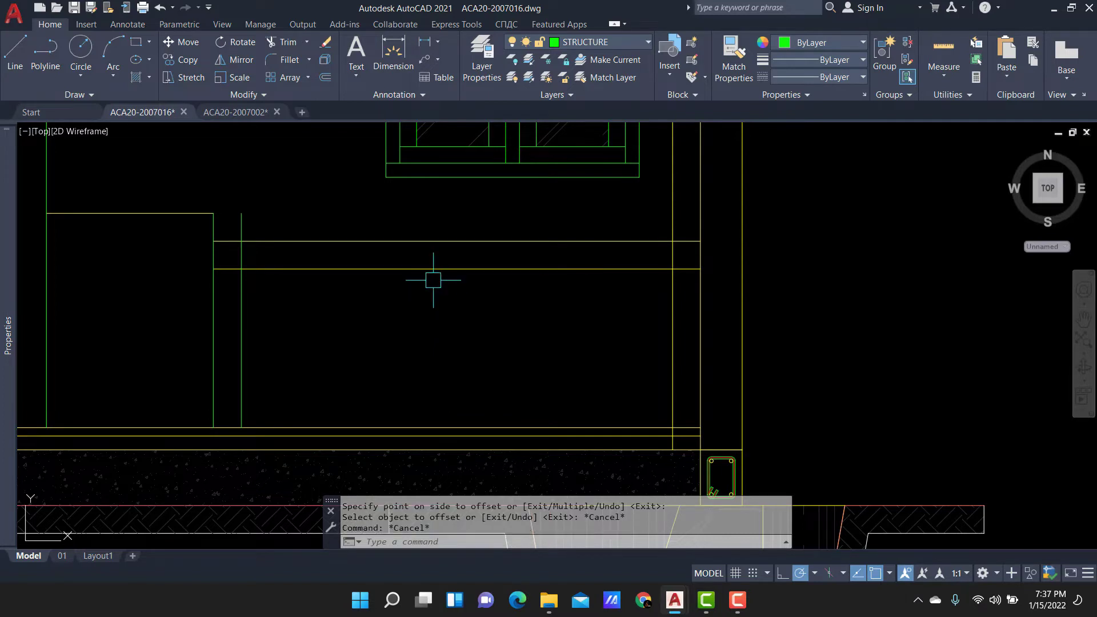
{"action": "type", "text": "ML"}
Draw a zero-justified multiline divider at scale 100 from countertop to floor.
{"action": "key", "text": "Return"}
{"action": "type", "text": "J"}
{"action": "key", "text": "Return"}
{"action": "type", "text": "Z"}
{"action": "key", "text": "Return"}
{"action": "type", "text": "S"}
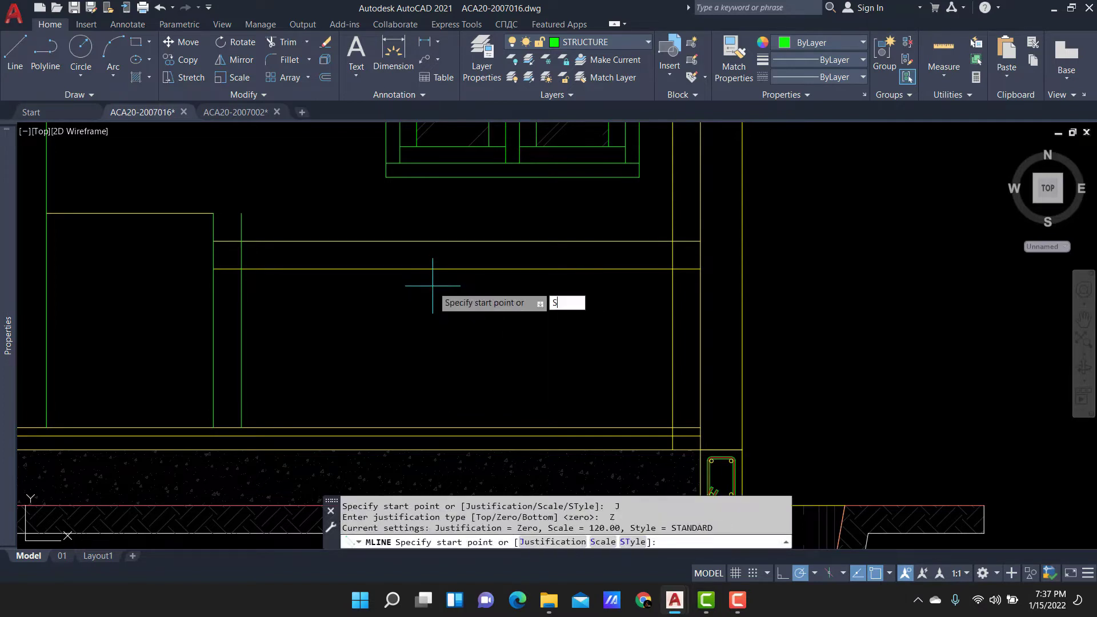
{"action": "key", "text": "Return"}
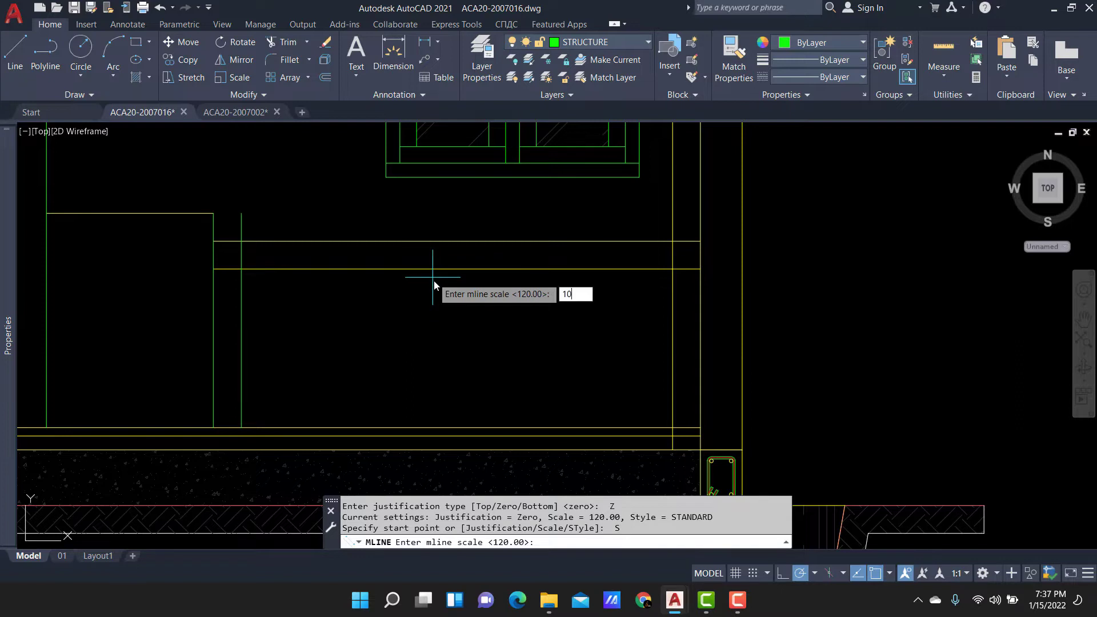
{"action": "key", "text": "Return"}
{"action": "left_click", "coordinate": [457, 269]}
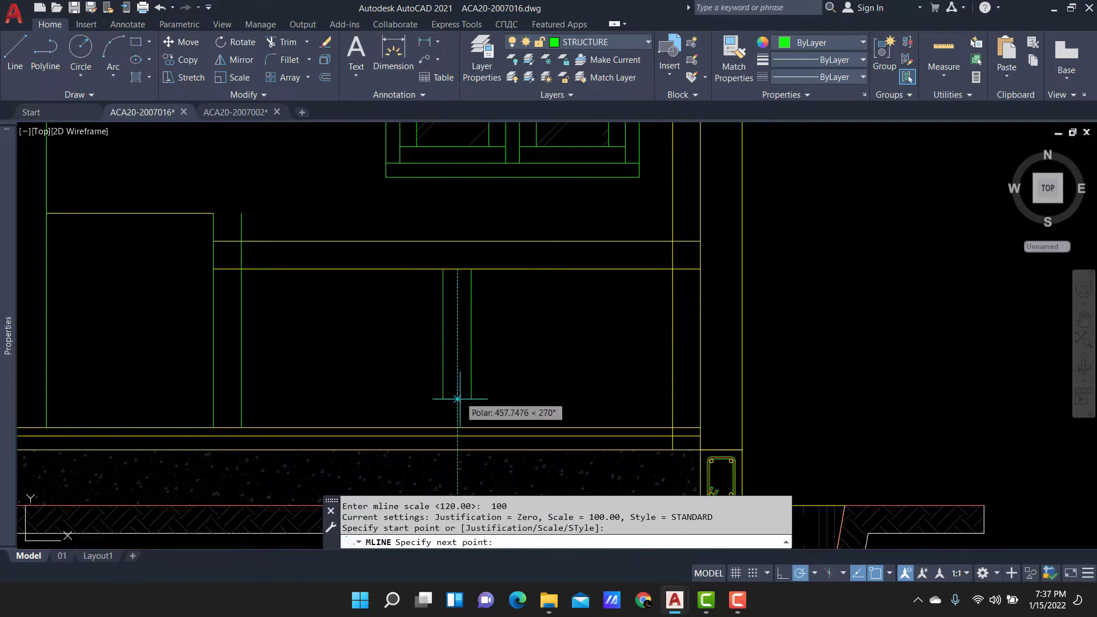
{"action": "left_click", "coordinate": [457, 428]}
{"action": "key", "text": "Escape"}
Fillet the cabinet frame lines into clean corners.
{"action": "type", "text": "f"}
{"action": "key", "text": "Return"}
{"action": "type", "text": "R"}
{"action": "key", "text": "Return"}
{"action": "key", "text": "Return"}
{"action": "left_click", "coordinate": [673, 294]}
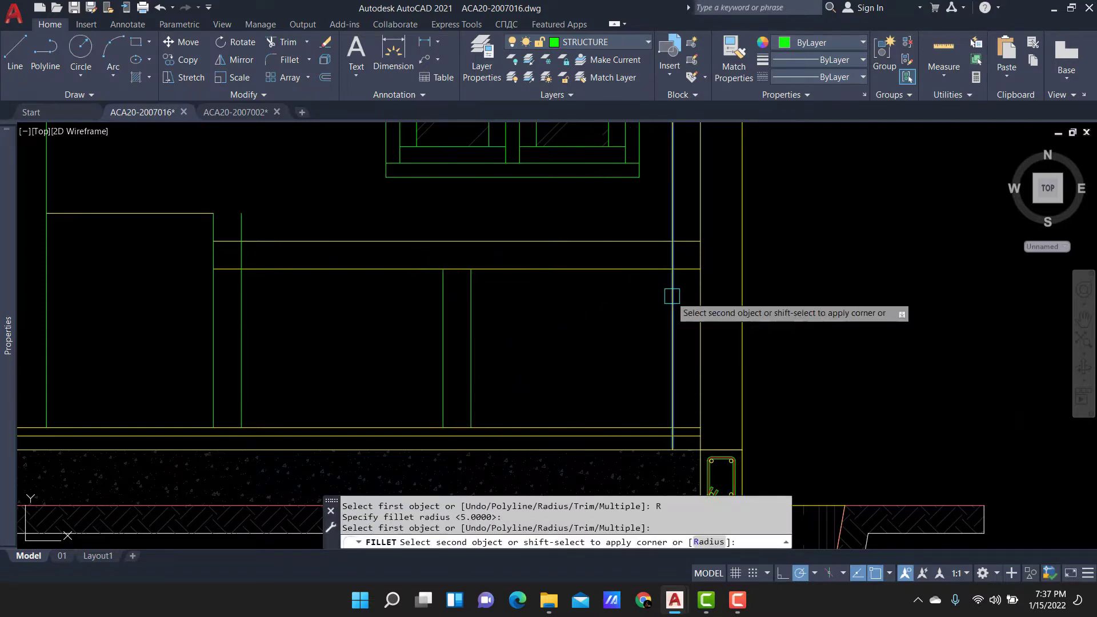
{"action": "left_click", "coordinate": [614, 266]}
{"action": "key", "text": "Return"}
{"action": "left_click", "coordinate": [246, 290]}
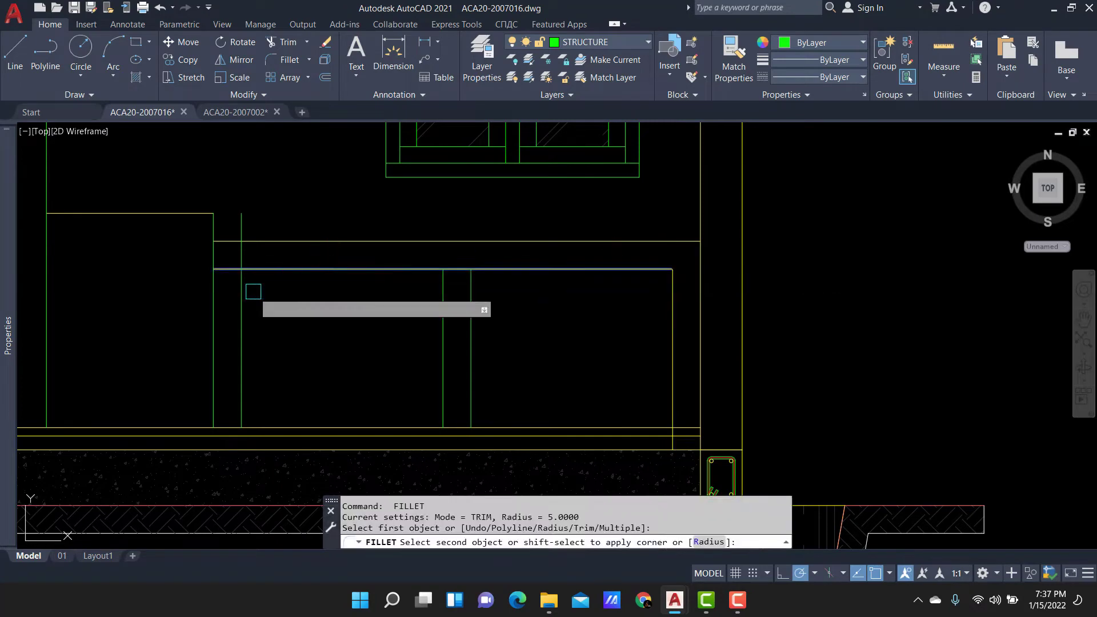
{"action": "key", "text": "Escape"}
Trim the top line piece between the cabinet verticals.
{"action": "scroll", "coordinate": [408, 280], "scroll_direction": "up", "scroll_amount": 2}
{"action": "type", "text": "TR"}
{"action": "key", "text": "Return"}
{"action": "left_click", "coordinate": [487, 262]}
{"action": "key", "text": "Escape"}
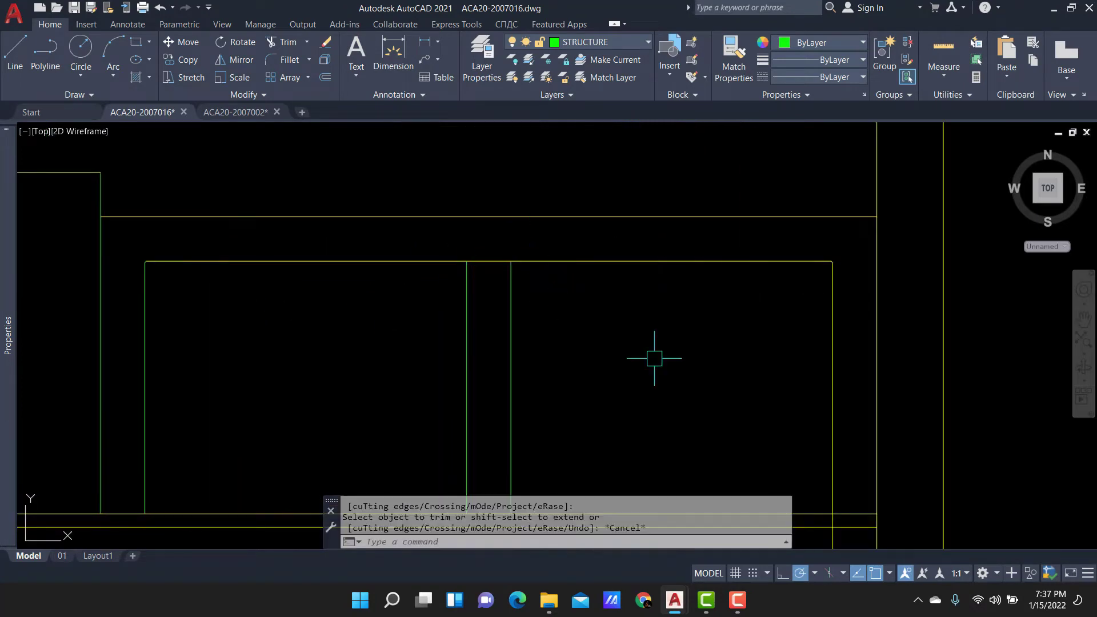
Trim the vertical line above the chosen cutting edge.
{"action": "key", "text": "Return"}
{"action": "scroll", "coordinate": [596, 338], "scroll_direction": "down", "scroll_amount": 3}
{"action": "scroll", "coordinate": [737, 372], "scroll_direction": "up", "scroll_amount": 4}
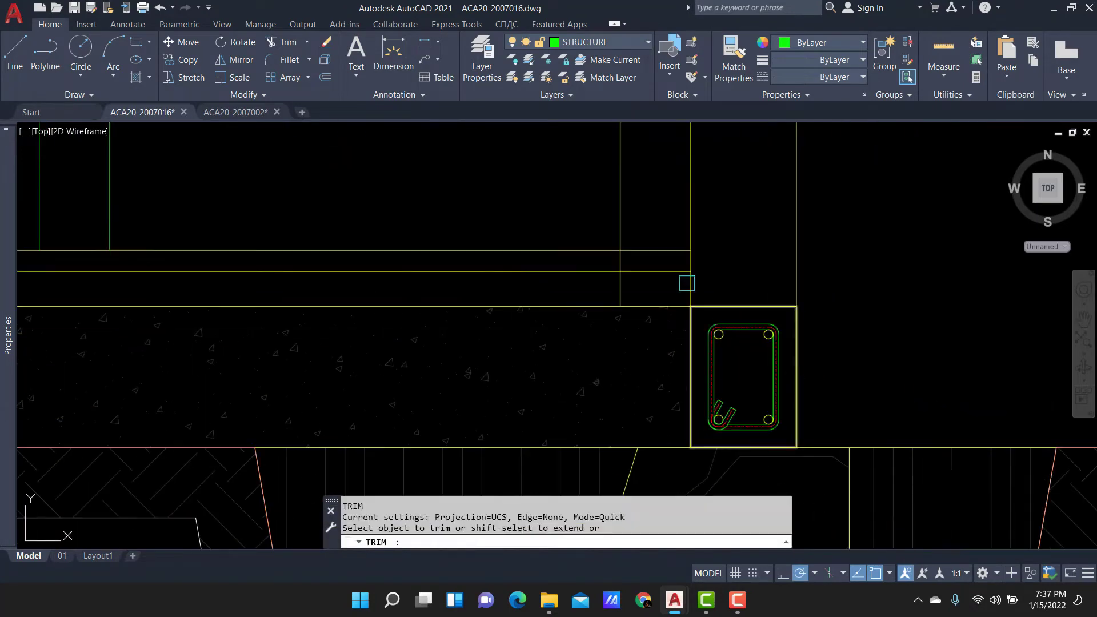
{"action": "type", "text": "t"}
{"action": "key", "text": "Return"}
{"action": "left_click", "coordinate": [649, 247]}
{"action": "key", "text": "Return"}
{"action": "left_click", "coordinate": [615, 261]}
{"action": "scroll", "coordinate": [628, 315], "scroll_direction": "down", "scroll_amount": 3}
{"action": "key", "text": "Return"}
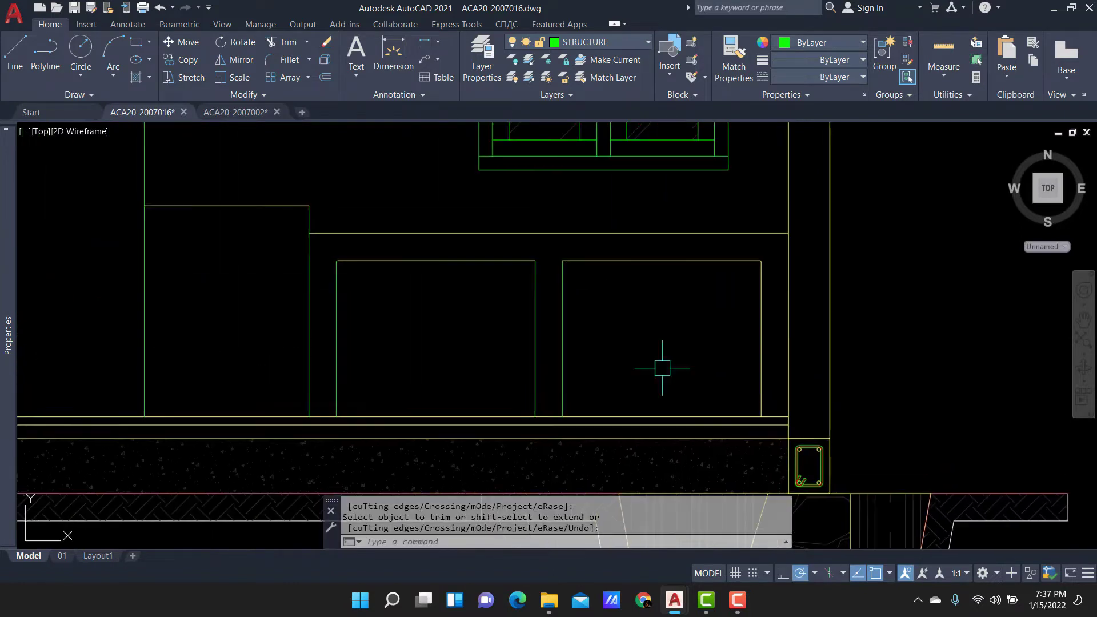
{"action": "type", "text": "MA"}
{"action": "key", "text": "Return"}
Match the cabinet lines' properties to the source line.
{"action": "left_click", "coordinate": [563, 289]}
{"action": "left_click", "coordinate": [752, 208]}
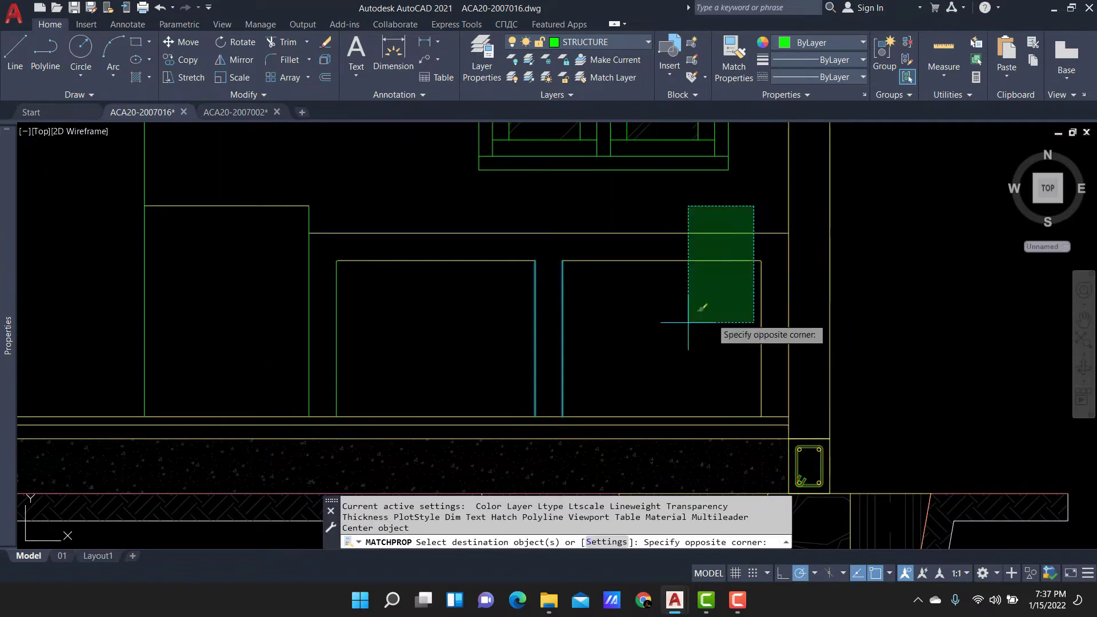
{"action": "left_click", "coordinate": [312, 351]}
{"action": "left_click", "coordinate": [301, 184]}
{"action": "left_click", "coordinate": [229, 245]}
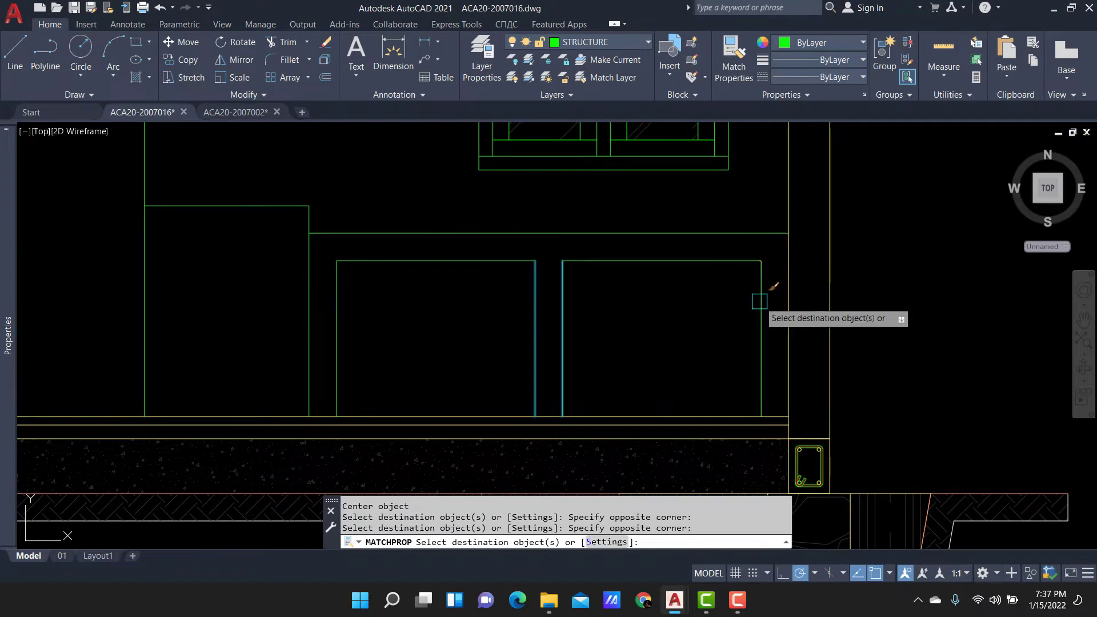
{"action": "scroll", "coordinate": [760, 301], "scroll_direction": "down", "scroll_amount": 3}
{"action": "scroll", "coordinate": [631, 269], "scroll_direction": "up", "scroll_amount": 2}
{"action": "scroll", "coordinate": [579, 291], "scroll_direction": "up", "scroll_amount": 1}
{"action": "key", "text": "Return"}
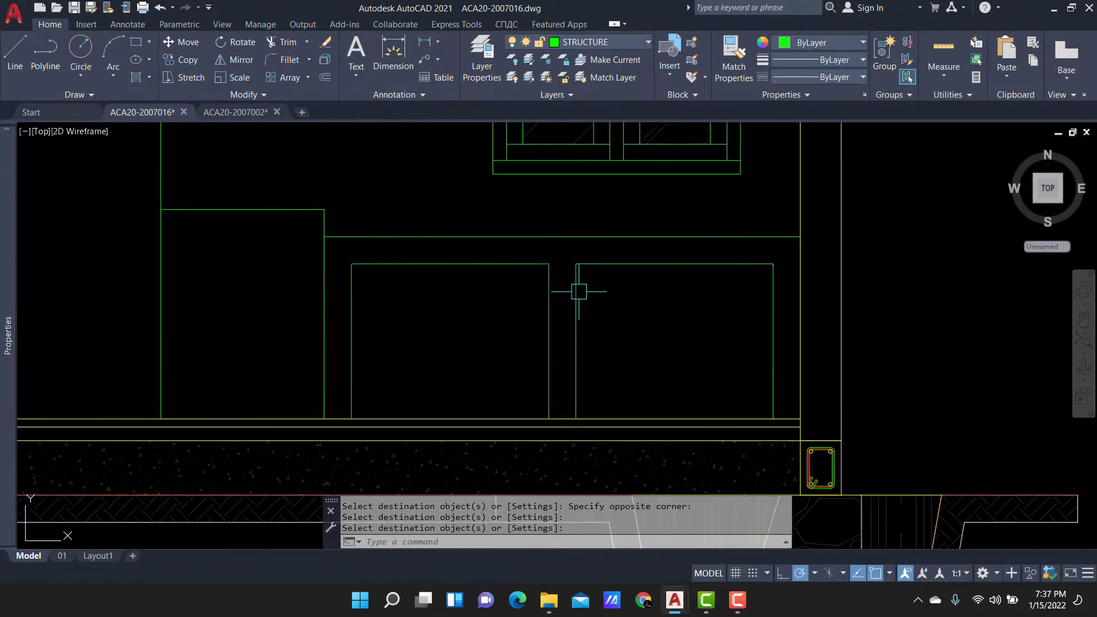
{"action": "middle_click_drag", "start_coordinate": [668, 314], "coordinate": [622, 323]}
Offset the right door's right and top edges 50 units inward.
{"action": "type", "text": "o"}
{"action": "key", "text": "Return"}
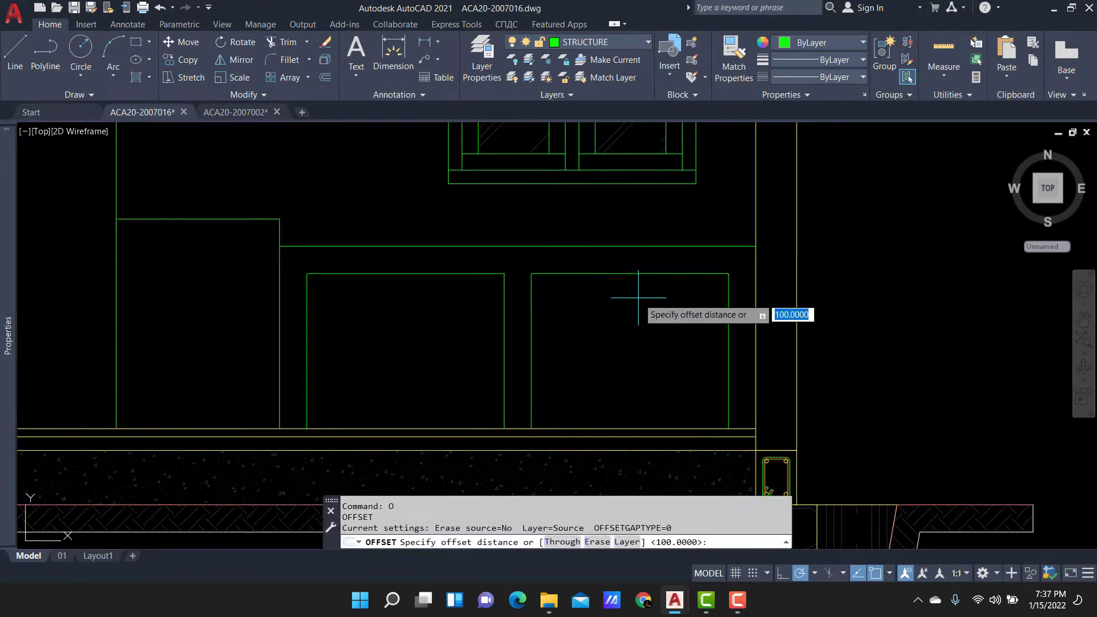
{"action": "key", "text": "Return"}
{"action": "left_click", "coordinate": [729, 311]}
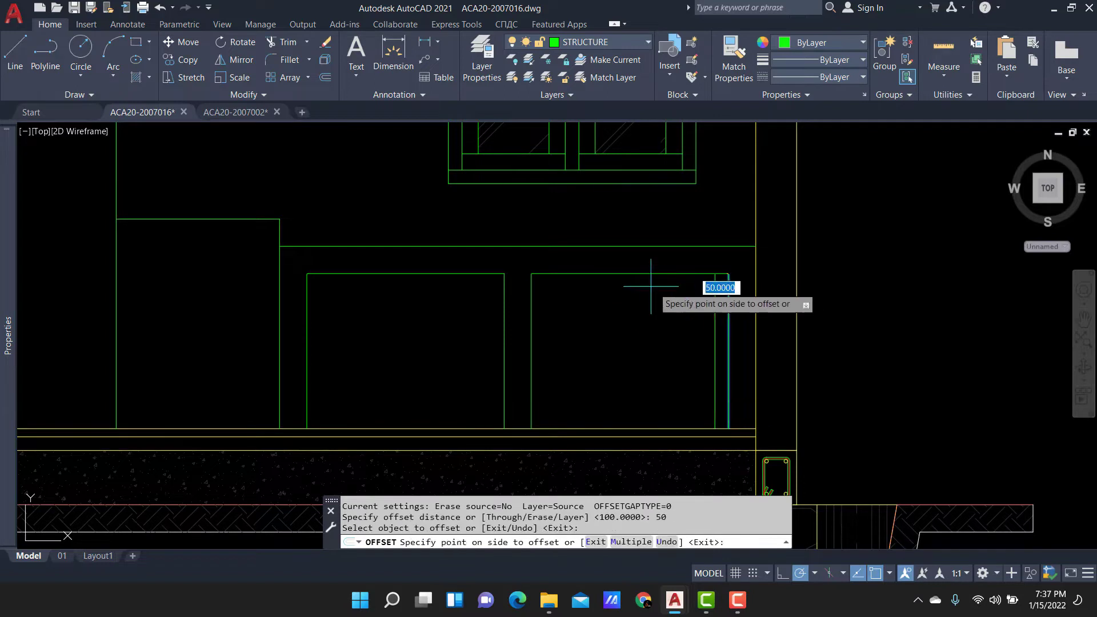
{"action": "left_click", "coordinate": [626, 274]}
{"action": "left_click", "coordinate": [557, 317]}
{"action": "key", "text": "Escape"}
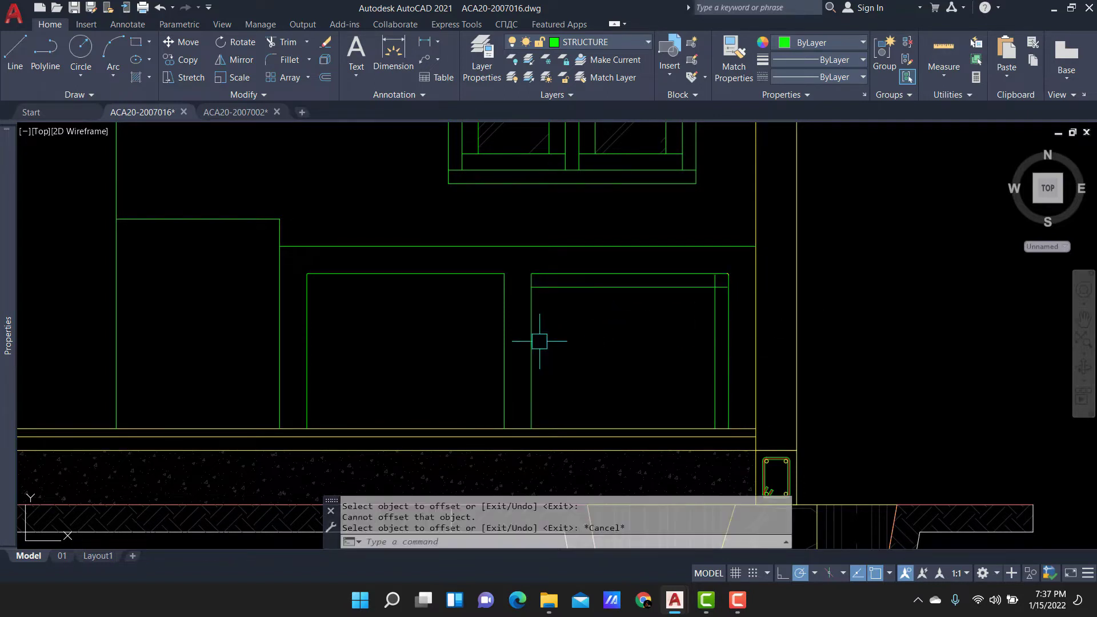
Offset further edges of both cabinet doors, including the left door's left edge, inward.
{"action": "type", "text": "Xo"}
{"action": "key", "text": "Return"}
{"action": "key", "text": "Return"}
{"action": "left_click", "coordinate": [531, 335]}
{"action": "left_click", "coordinate": [538, 342]}
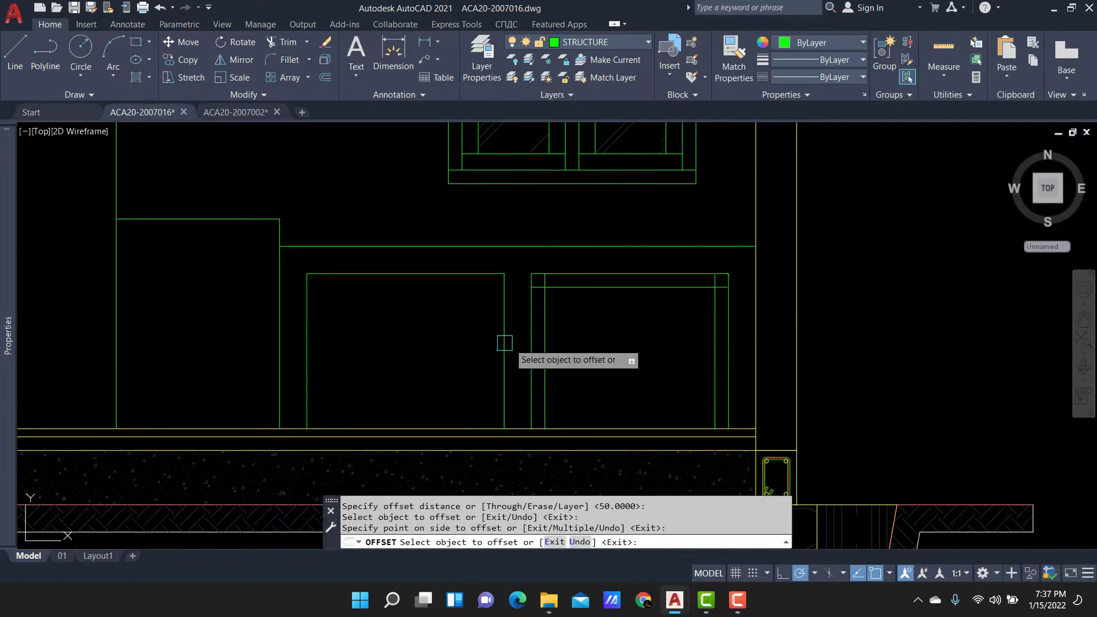
{"action": "left_click", "coordinate": [504, 318]}
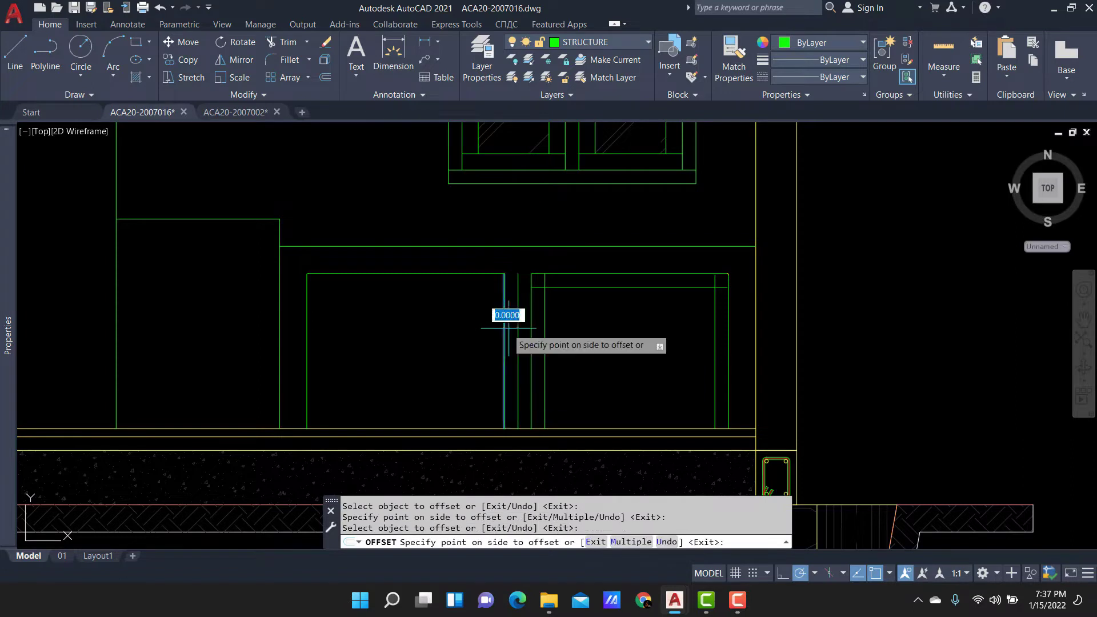
{"action": "left_click", "coordinate": [303, 340]}
{"action": "left_click", "coordinate": [343, 371]}
{"action": "key", "text": "Escape"}
{"action": "scroll", "coordinate": [301, 313], "scroll_direction": "up", "scroll_amount": 4}
Trim the short top leftover and the overshooting frame lines at the door corners.
{"action": "type", "text": "TR"}
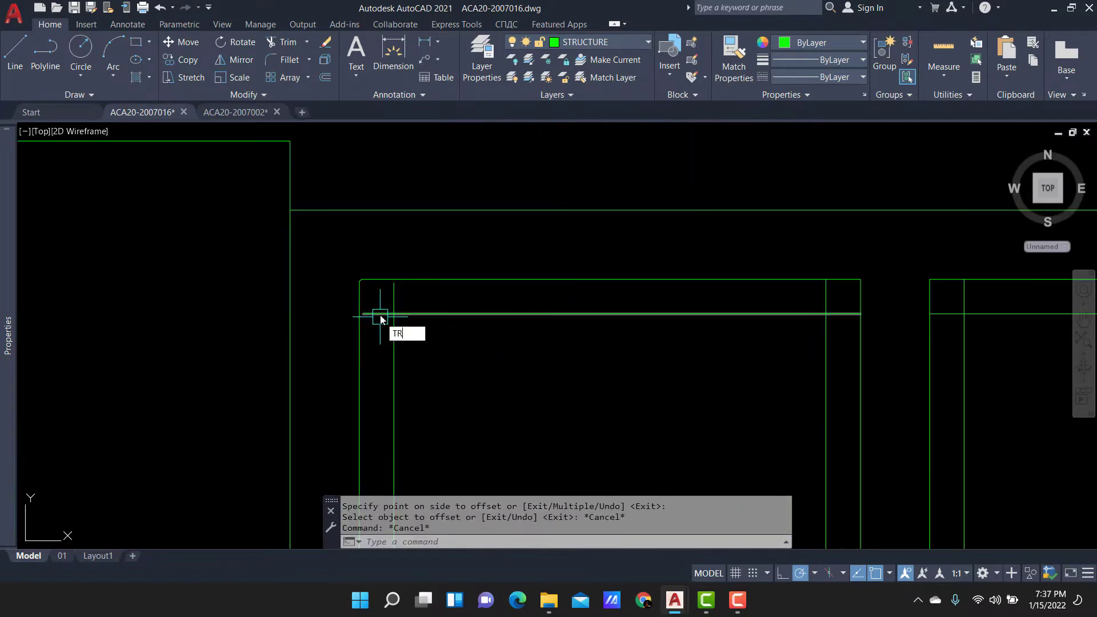
{"action": "key", "text": "Return"}
{"action": "left_click", "coordinate": [380, 316]}
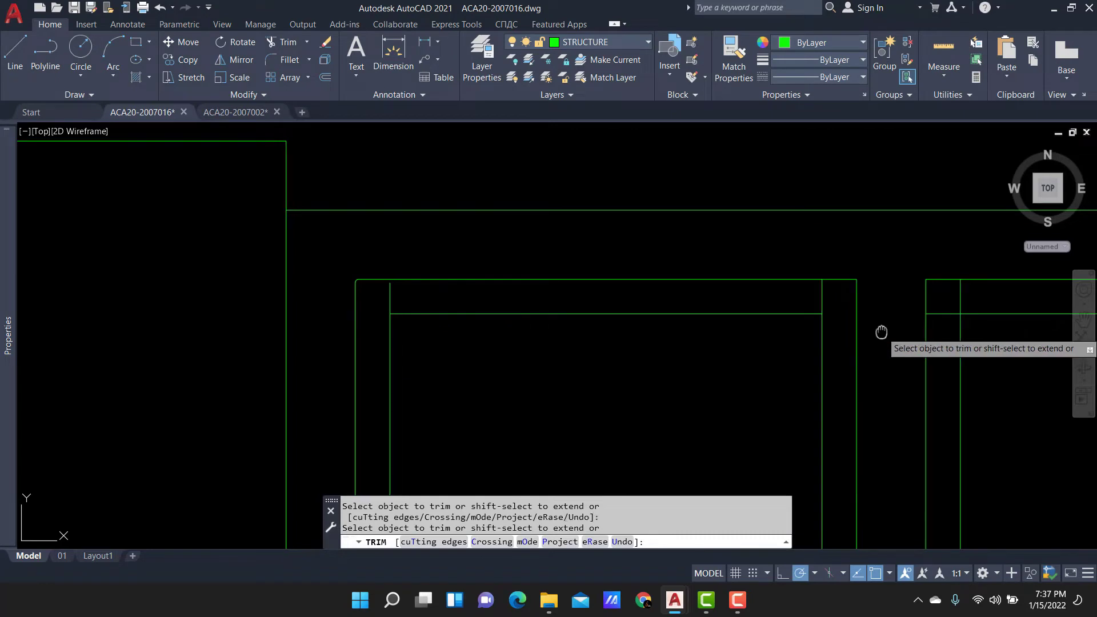
{"action": "middle_click_drag", "start_coordinate": [881, 331], "coordinate": [603, 303]}
{"action": "scroll", "coordinate": [583, 307], "scroll_direction": "up", "scroll_amount": 2}
{"action": "scroll", "coordinate": [597, 267], "scroll_direction": "down", "scroll_amount": 2}
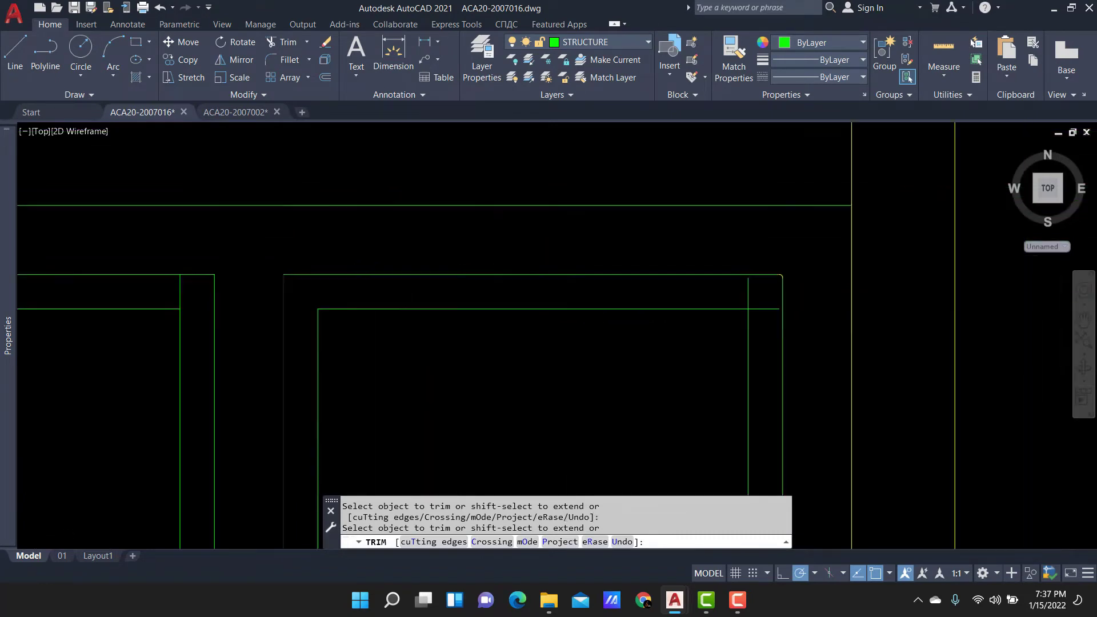
{"action": "left_click_drag", "start_coordinate": [784, 294], "coordinate": [763, 290]}
{"action": "scroll", "coordinate": [797, 283], "scroll_direction": "up", "scroll_amount": 2}
{"action": "key", "text": "Escape"}
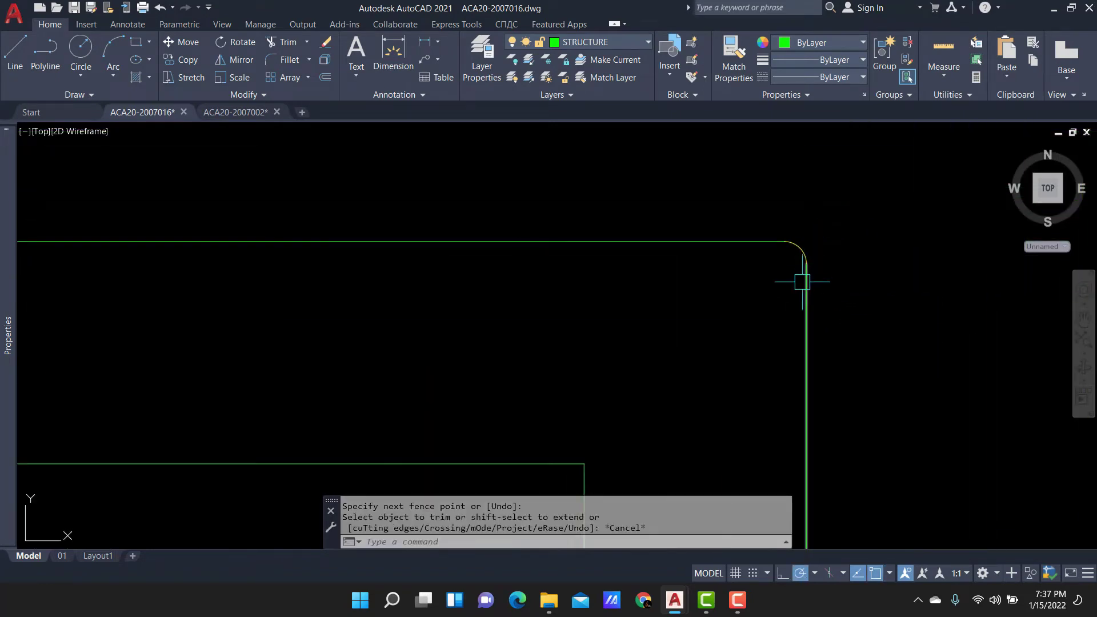
Erase the rounded corner arc on the cabinet frame.
{"action": "left_click", "coordinate": [812, 293]}
{"action": "type", "text": "e"}
{"action": "key", "text": "Return"}
{"action": "type", "text": "e"}
{"action": "type", "text": "F"}
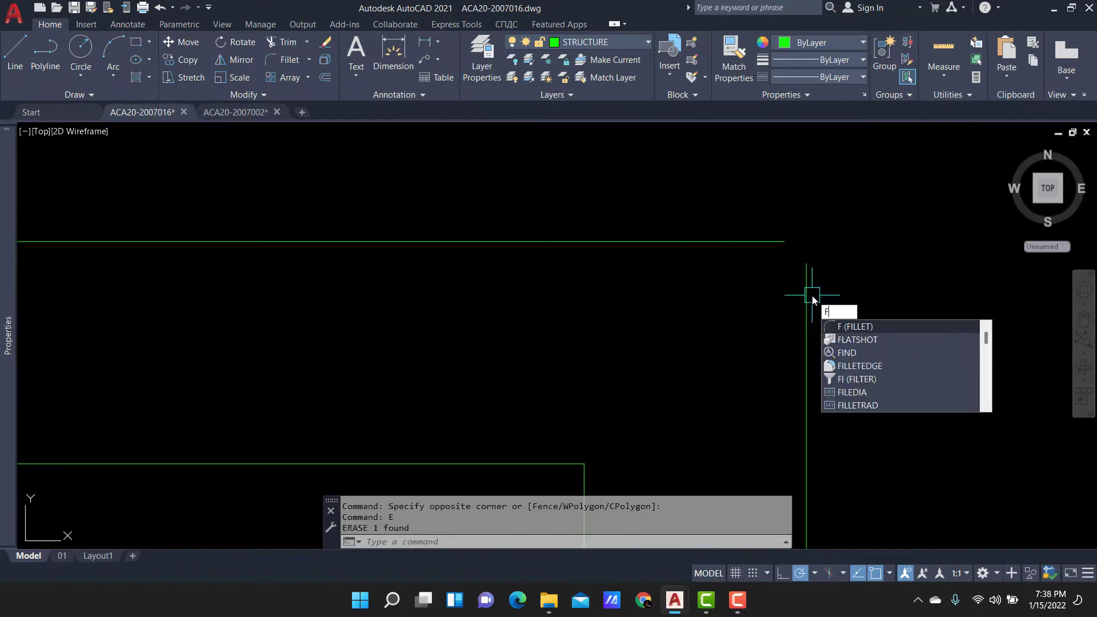
{"action": "key", "text": "Escape"}
Fillet the two frame lines with radius 0 into a sharp corner.
{"action": "type", "text": "f"}
{"action": "key", "text": "Return"}
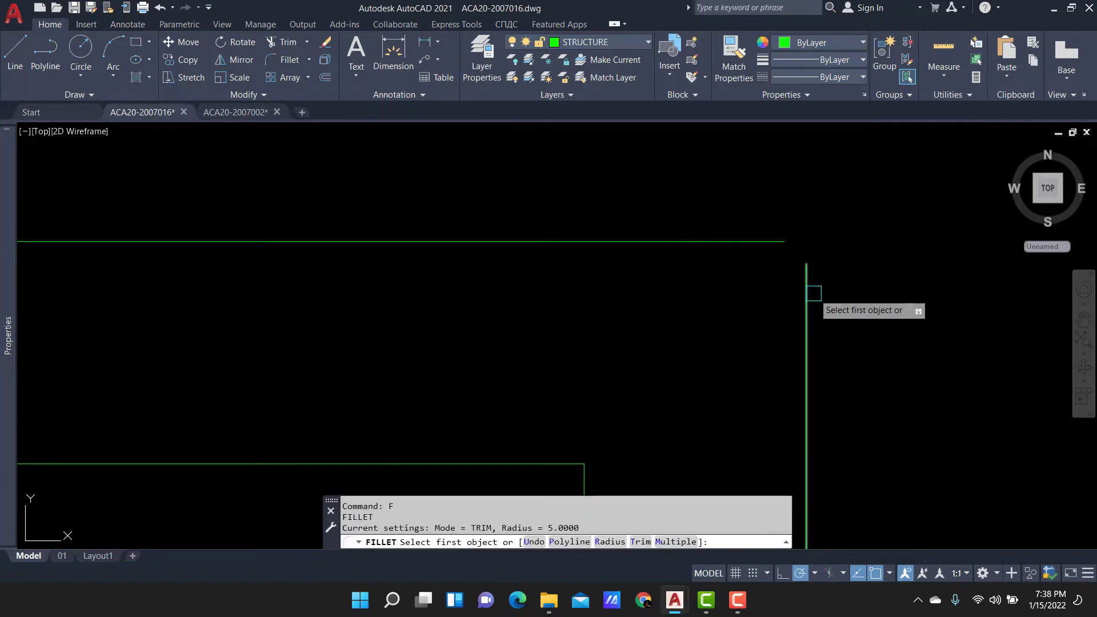
{"action": "type", "text": "R"}
{"action": "key", "text": "Return"}
{"action": "type", "text": "0"}
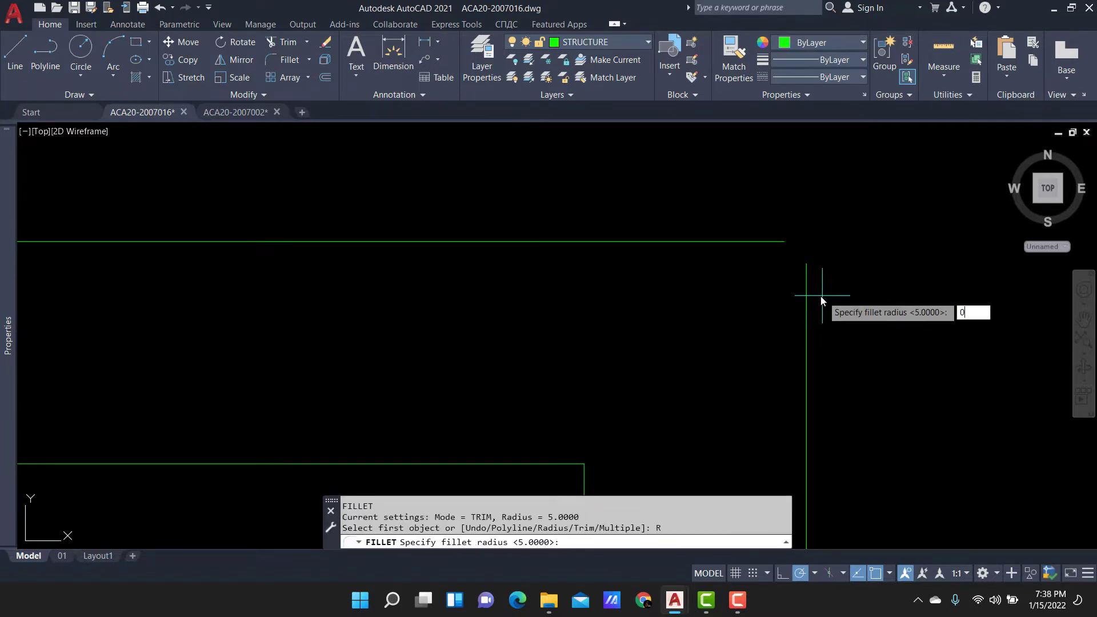
{"action": "key", "text": "Return"}
{"action": "left_click", "coordinate": [806, 299]}
{"action": "left_click", "coordinate": [730, 241]}
{"action": "scroll", "coordinate": [397, 262], "scroll_direction": "down", "scroll_amount": 3}
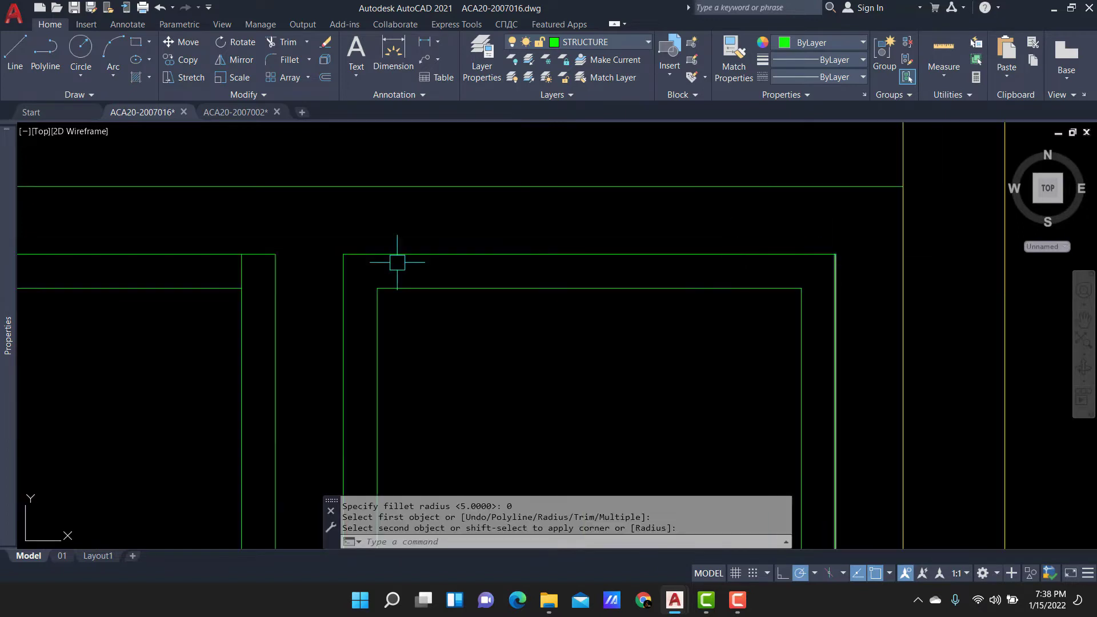
{"action": "scroll", "coordinate": [397, 262], "scroll_direction": "up", "scroll_amount": 3}
{"action": "scroll", "coordinate": [673, 347], "scroll_direction": "up", "scroll_amount": 2}
Fillet a second cabinet frame corner at radius 0 and select the joined lines.
{"action": "key", "text": "Return"}
{"action": "left_click", "coordinate": [594, 340]}
{"action": "left_click", "coordinate": [393, 377]}
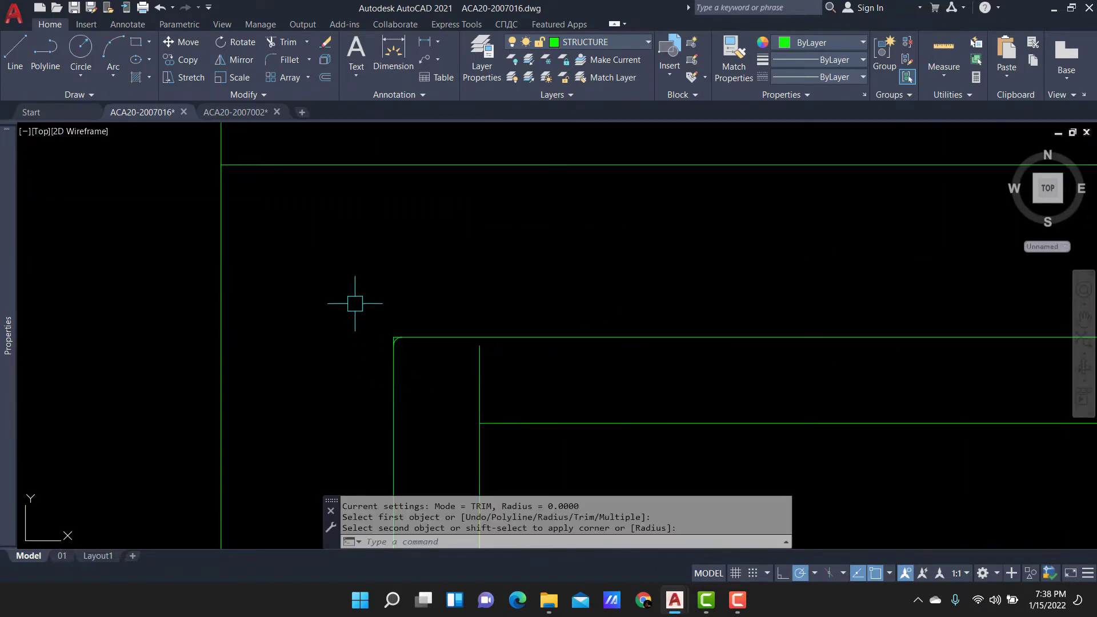
{"action": "left_click", "coordinate": [355, 303]}
{"action": "left_click", "coordinate": [461, 396]}
{"action": "key", "text": "Return"}
{"action": "key", "text": "Escape"}
{"action": "scroll", "coordinate": [461, 326], "scroll_direction": "down", "scroll_amount": 2}
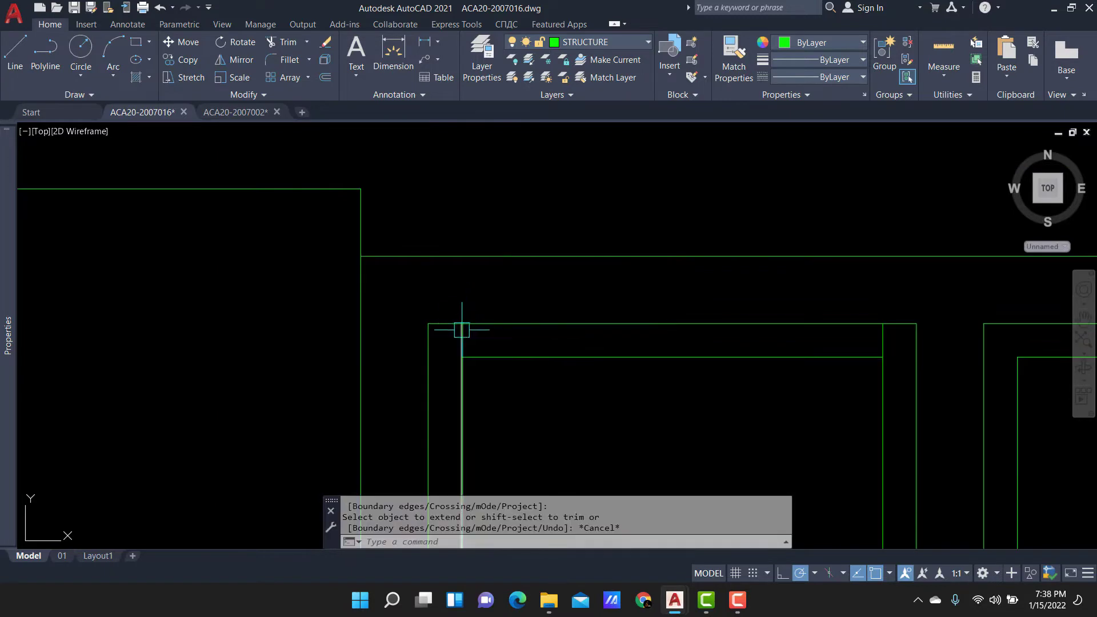
Extend the horizontal cabinet frame line and trim the frame edges to close the outlines.
{"action": "type", "text": "T"}
{"action": "key", "text": "Return"}
{"action": "middle_click_drag", "start_coordinate": [866, 375], "coordinate": [680, 359]}
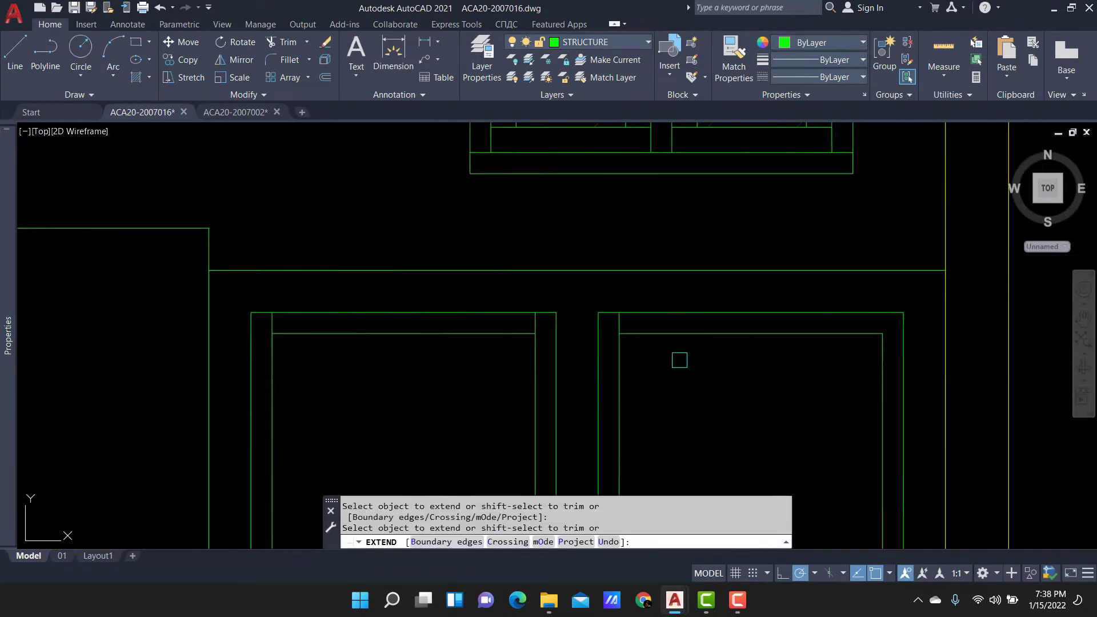
{"action": "left_click", "coordinate": [902, 357]}
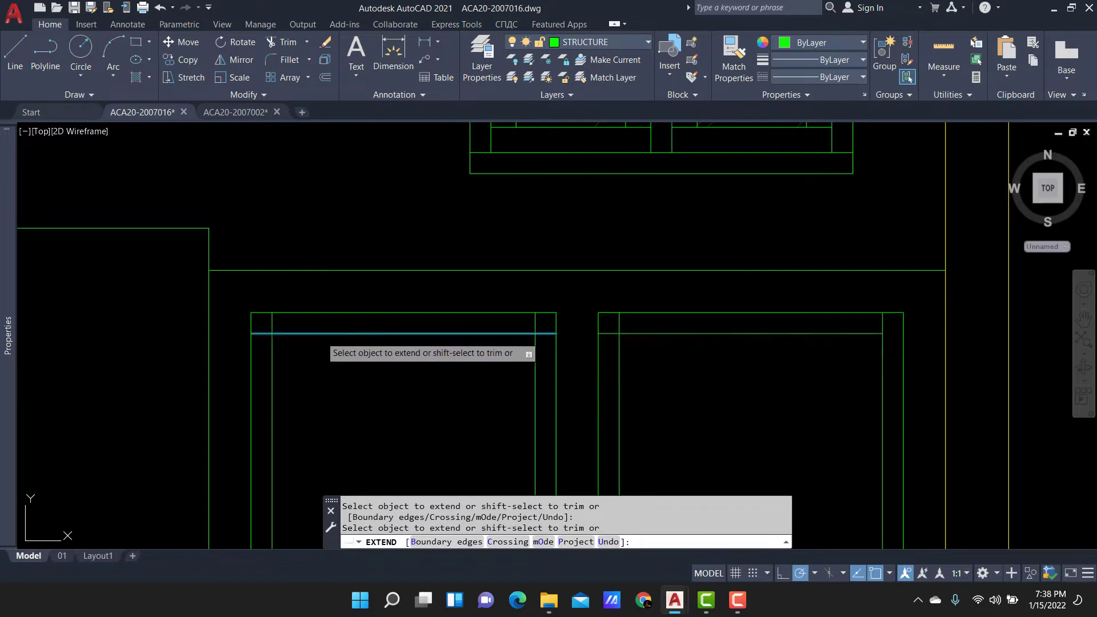
{"action": "key", "text": "Escape"}
{"action": "scroll", "coordinate": [252, 327], "scroll_direction": "up", "scroll_amount": 2}
{"action": "type", "text": "T"}
{"action": "key", "text": "Return"}
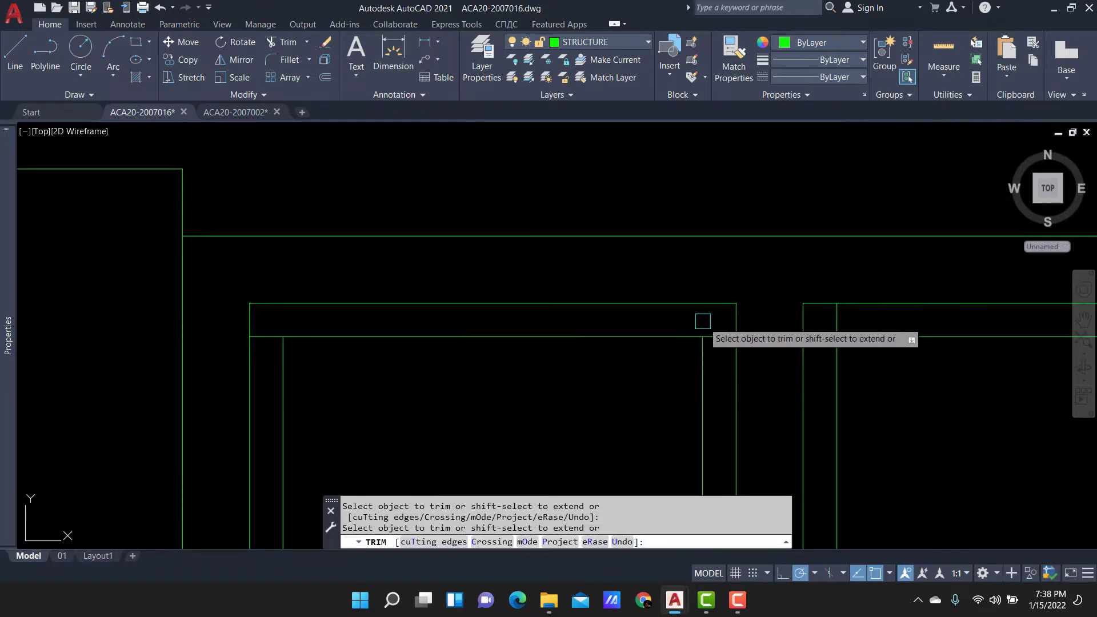
{"action": "middle_click_drag", "start_coordinate": [772, 327], "coordinate": [749, 262]}
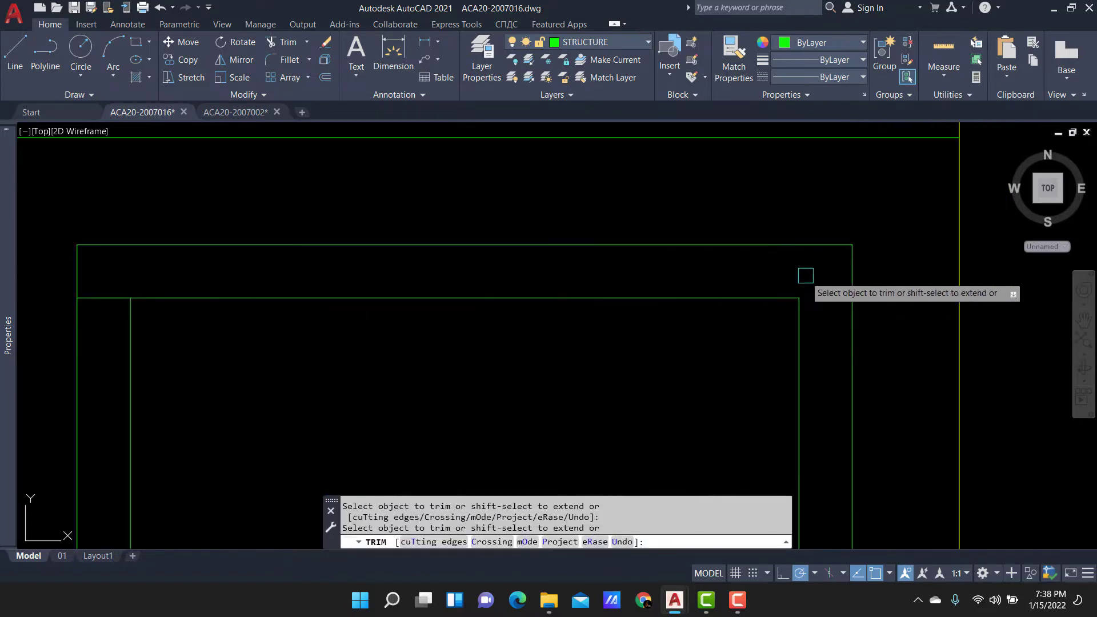
{"action": "key", "text": "Escape"}
{"action": "scroll", "coordinate": [763, 268], "scroll_direction": "down", "scroll_amount": 3}
{"action": "type", "text": "O"}
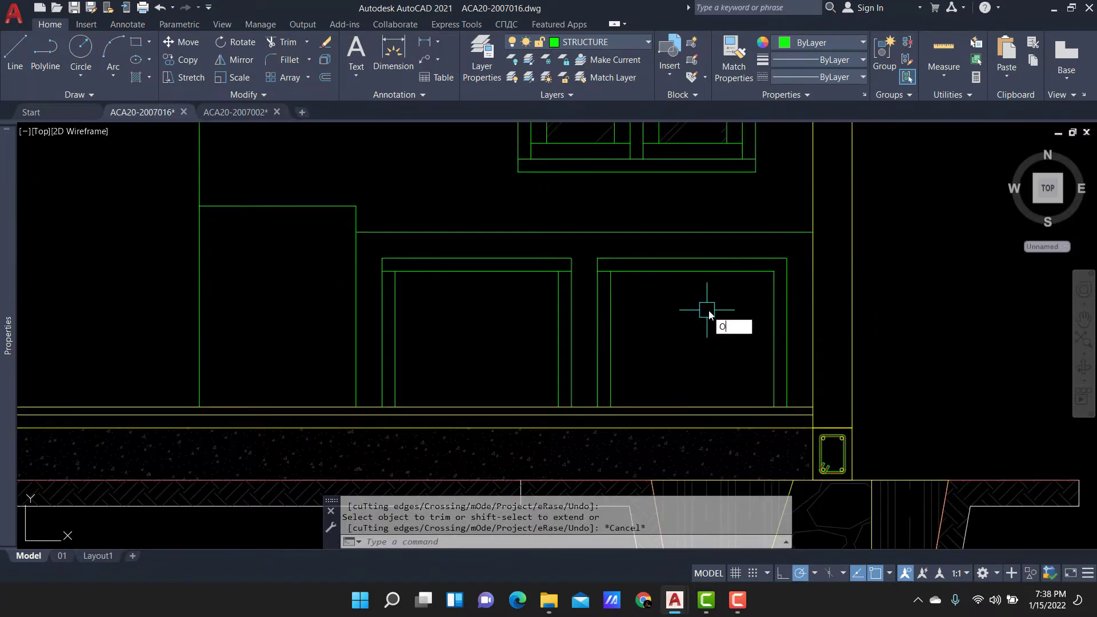
Offset two right cabinet frame lines 80 units inward.
{"action": "key", "text": "Return"}
{"action": "type", "text": "80"}
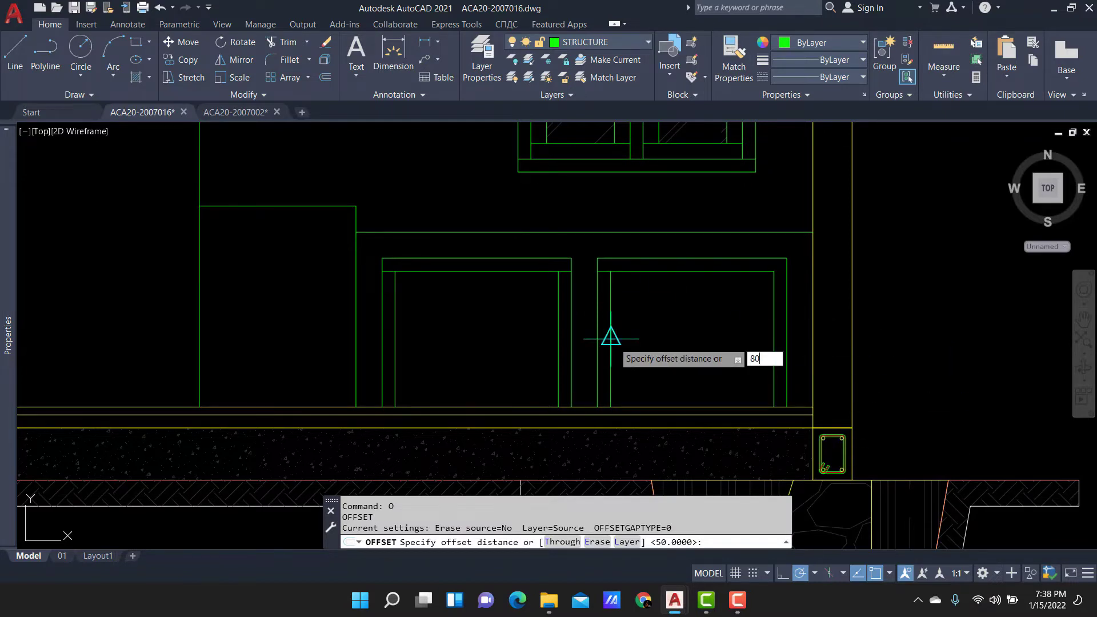
{"action": "key", "text": "Return"}
{"action": "left_click", "coordinate": [627, 279]}
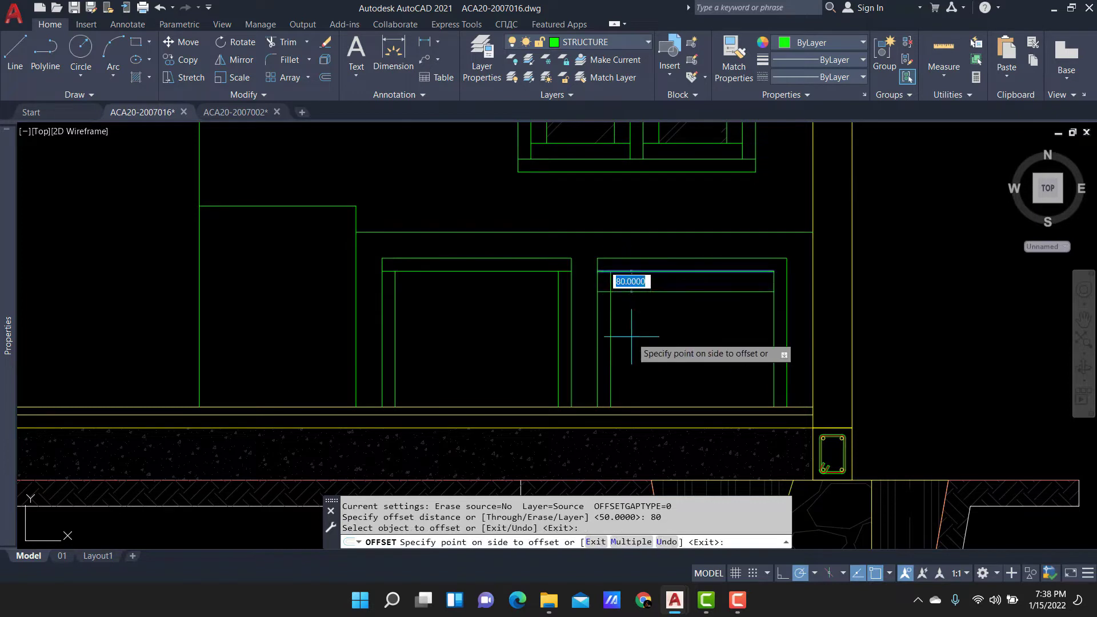
{"action": "left_click", "coordinate": [628, 308]}
{"action": "left_click", "coordinate": [595, 333]}
{"action": "left_click", "coordinate": [685, 337]}
{"action": "scroll", "coordinate": [722, 381], "scroll_direction": "up", "scroll_amount": 2}
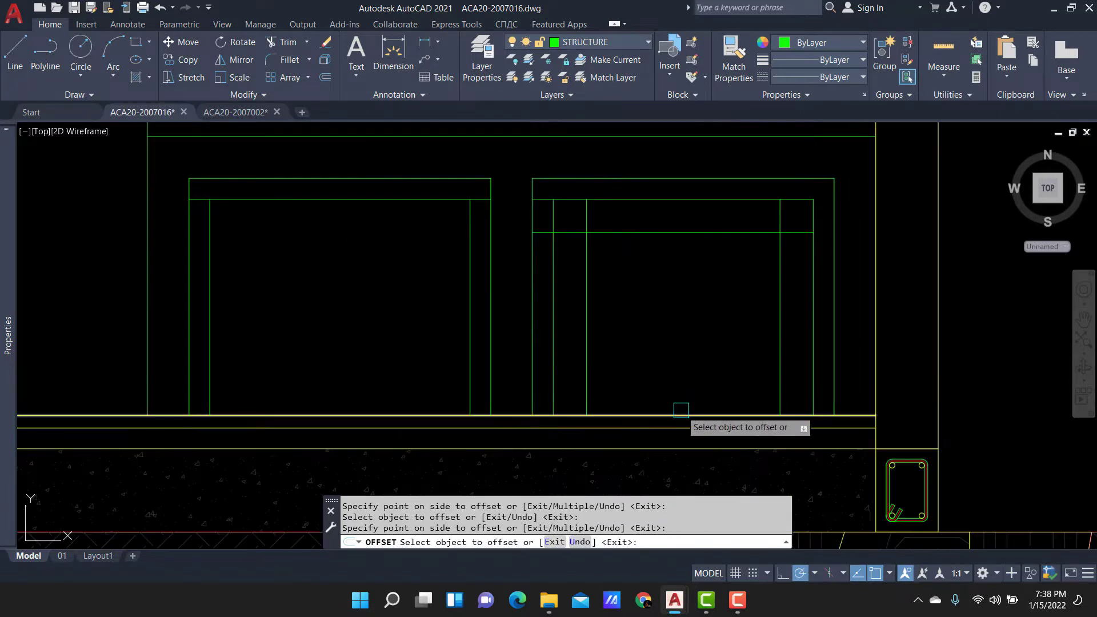
{"action": "key", "text": "Escape"}
Fence-trim the crossing panel lines and erase the stray leftover line.
{"action": "type", "text": "tr"}
{"action": "scroll", "coordinate": [588, 394], "scroll_direction": "up", "scroll_amount": 1}
{"action": "key", "text": "space"}
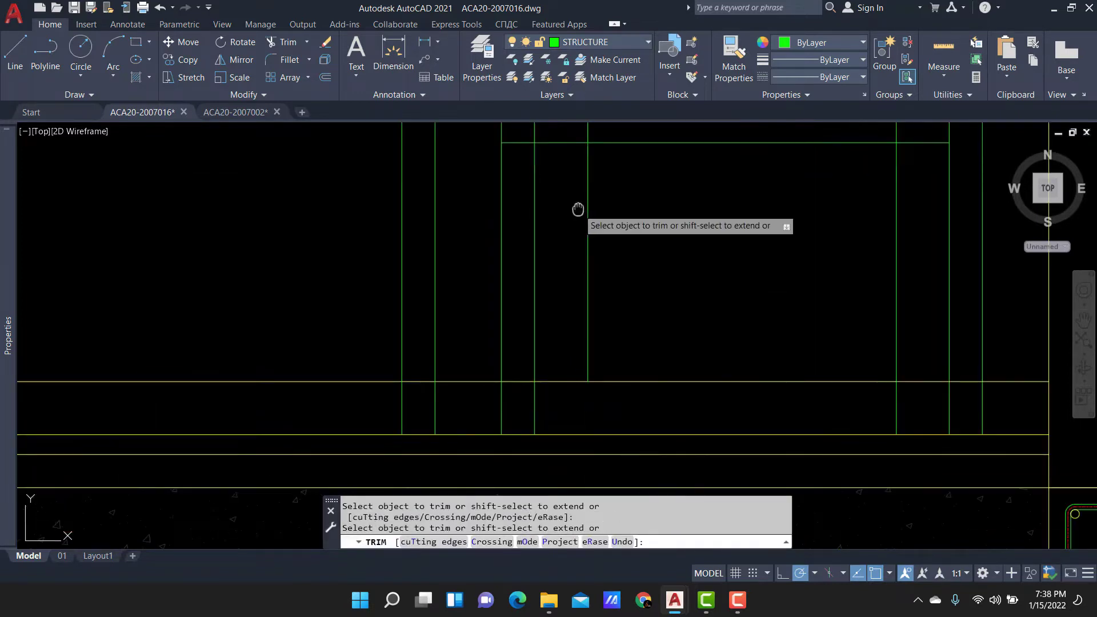
{"action": "middle_click_drag", "start_coordinate": [579, 119], "coordinate": [548, 196]}
{"action": "left_click", "coordinate": [889, 197]}
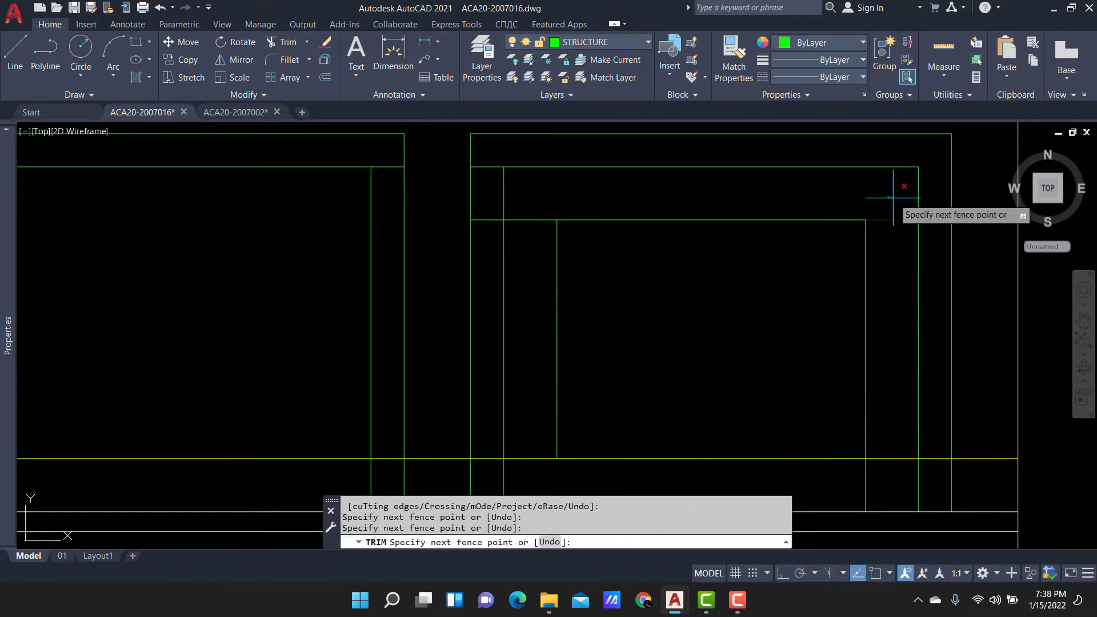
{"action": "key", "text": "Return"}
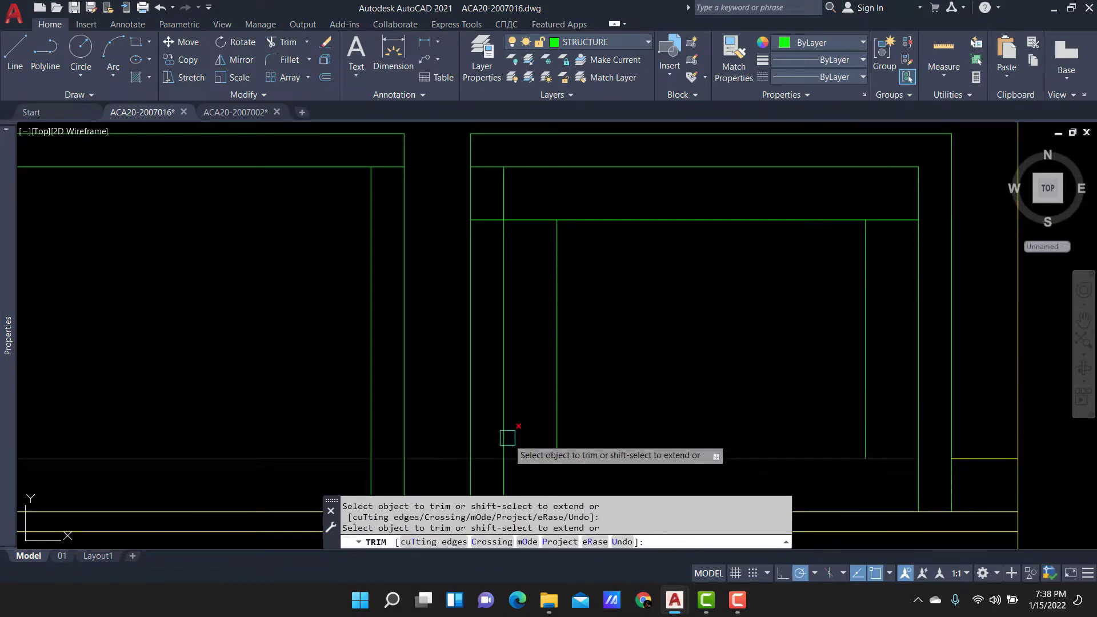
{"action": "left_click", "coordinate": [483, 460]}
{"action": "key", "text": "Escape"}
{"action": "left_click", "coordinate": [444, 458]}
{"action": "type", "text": "e"}
{"action": "key", "text": "Return"}
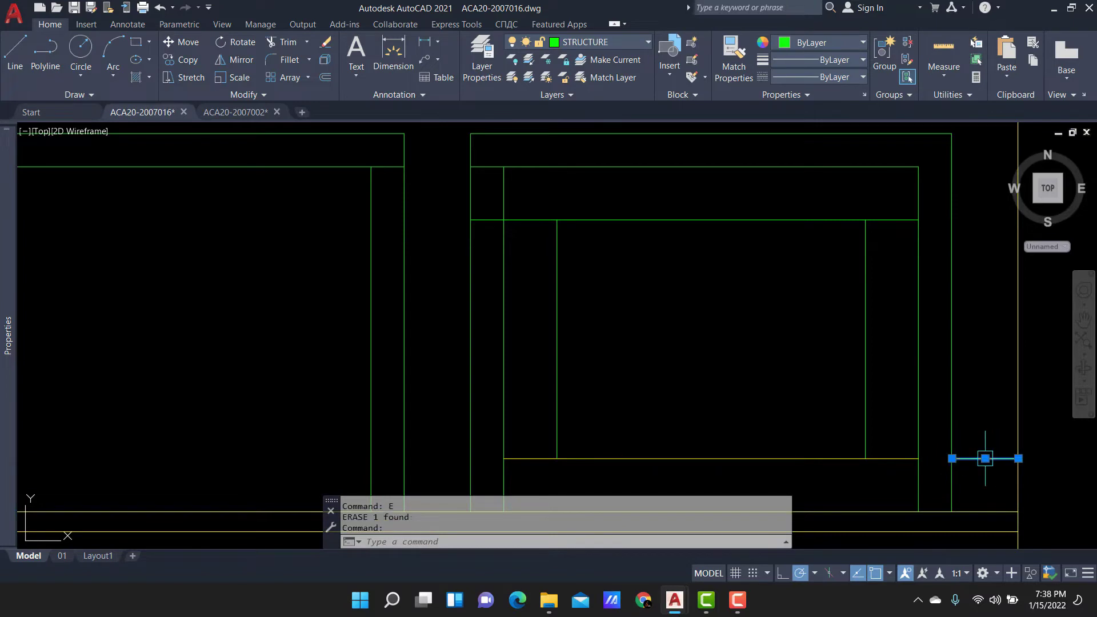
Match the yellow panel line to the green line's properties and trim the short leftover.
{"action": "type", "text": "ma"}
{"action": "key", "text": "Return"}
{"action": "left_click", "coordinate": [917, 413]}
{"action": "left_click", "coordinate": [877, 392]}
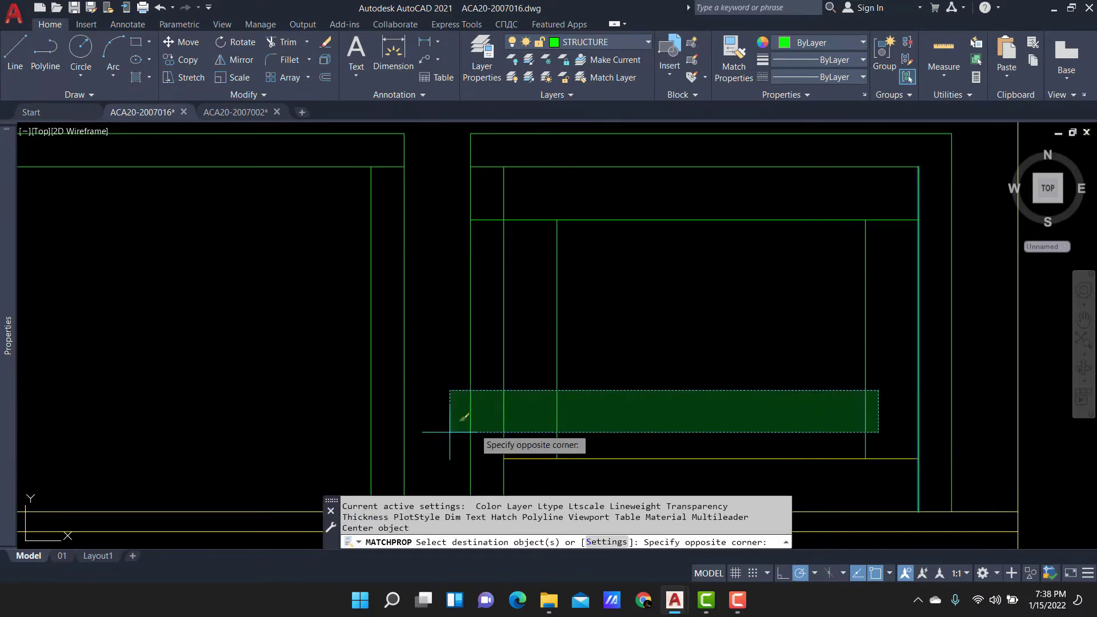
{"action": "left_click", "coordinate": [527, 460]}
{"action": "key", "text": "Escape"}
{"action": "type", "text": "tr"}
{"action": "key", "text": "Return"}
{"action": "left_click", "coordinate": [483, 220]}
{"action": "key", "text": "Escape"}
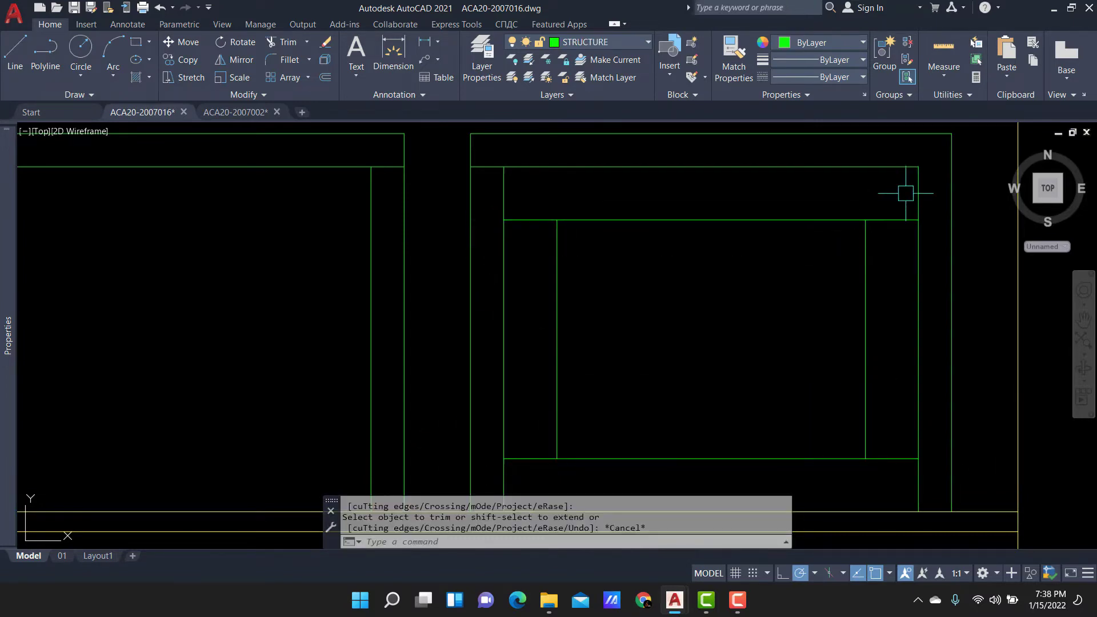
Copy the four-line inner panel rectangle into the left cabinet door.
{"action": "left_click", "coordinate": [906, 189]}
{"action": "scroll", "coordinate": [823, 294], "scroll_direction": "down", "scroll_amount": 1}
{"action": "left_click", "coordinate": [632, 394]}
{"action": "type", "text": "co"}
{"action": "key", "text": "Return"}
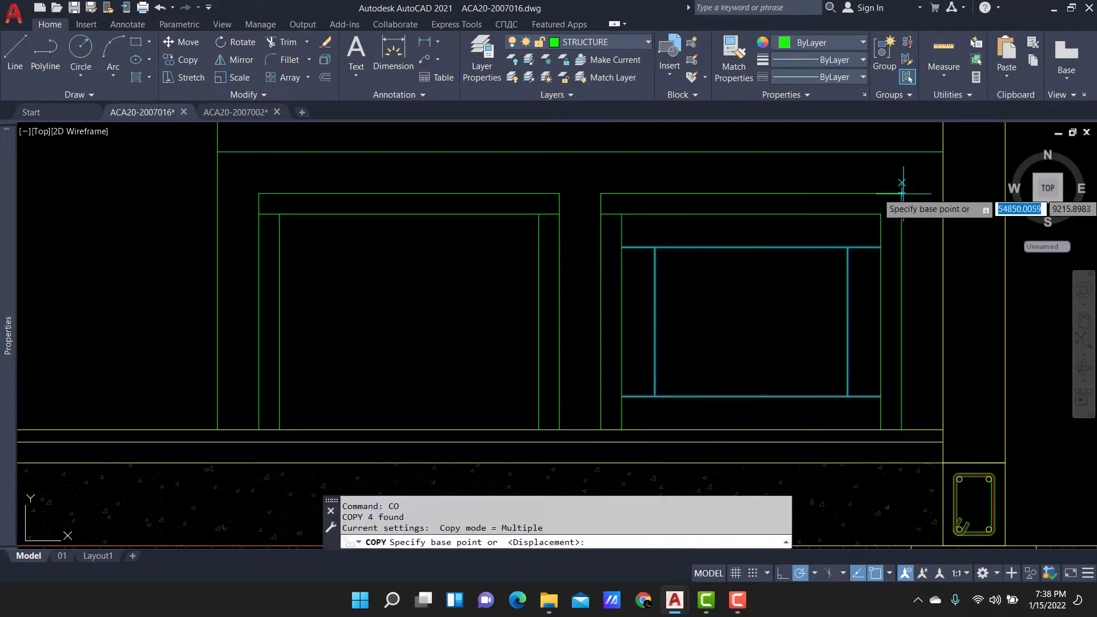
{"action": "left_click", "coordinate": [879, 193]}
{"action": "left_click", "coordinate": [538, 193]}
{"action": "key", "text": "Escape"}
Try exploding the panel lines with the X command.
{"action": "type", "text": "x"}
{"action": "key", "text": "Return"}
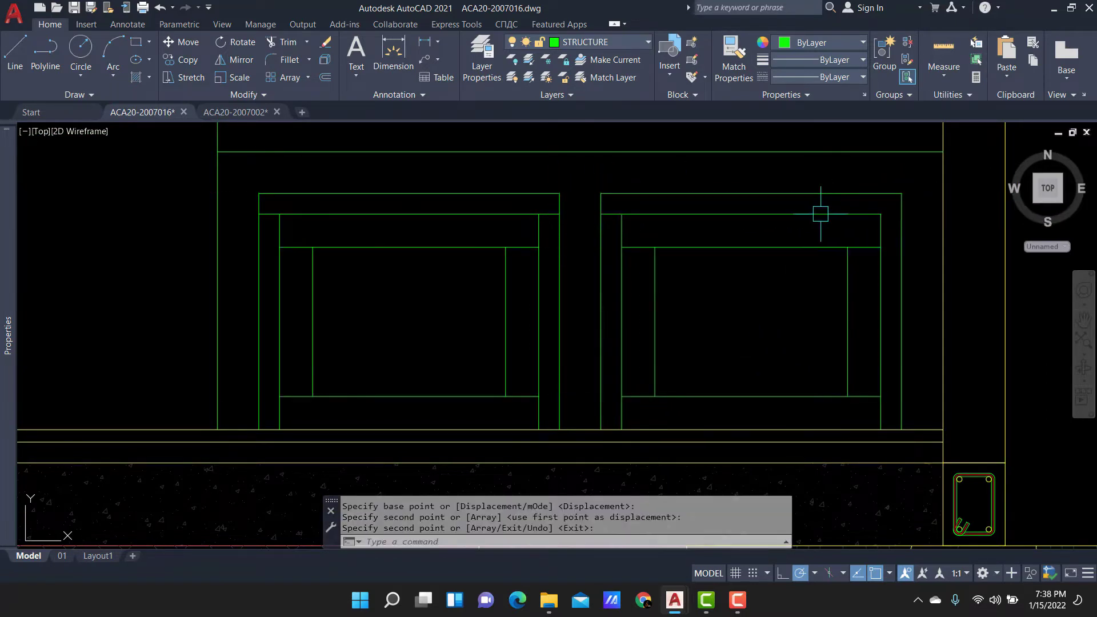
{"action": "left_click", "coordinate": [840, 211]}
{"action": "key", "text": "Escape"}
{"action": "key", "text": "Return"}
{"action": "left_click", "coordinate": [863, 213]}
{"action": "key", "text": "Escape"}
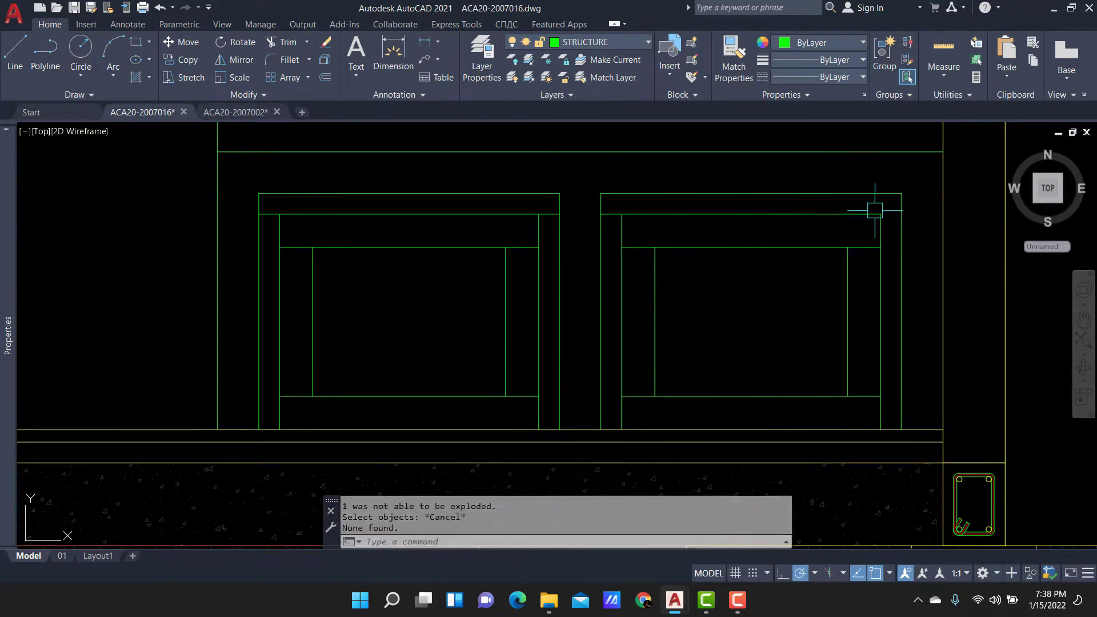
{"action": "type", "text": "EX"}
{"action": "key", "text": "Return"}
{"action": "key", "text": "Escape"}
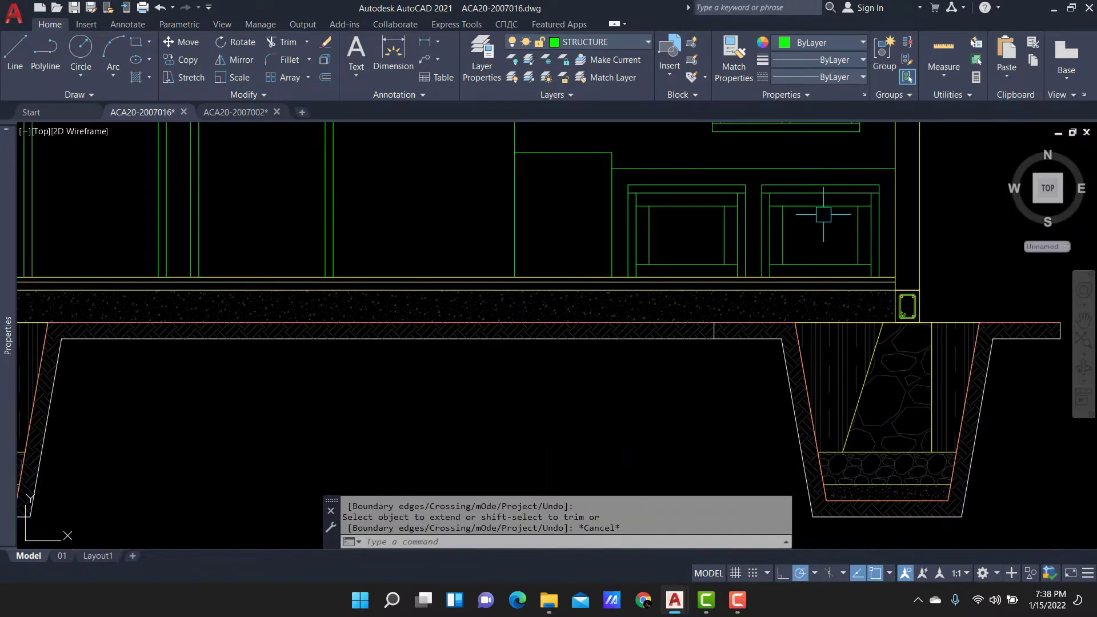
{"action": "scroll", "coordinate": [866, 214], "scroll_direction": "down", "scroll_amount": 3}
{"action": "scroll", "coordinate": [952, 352], "scroll_direction": "down", "scroll_amount": 3}
{"action": "scroll", "coordinate": [952, 352], "scroll_direction": "down", "scroll_amount": 3}
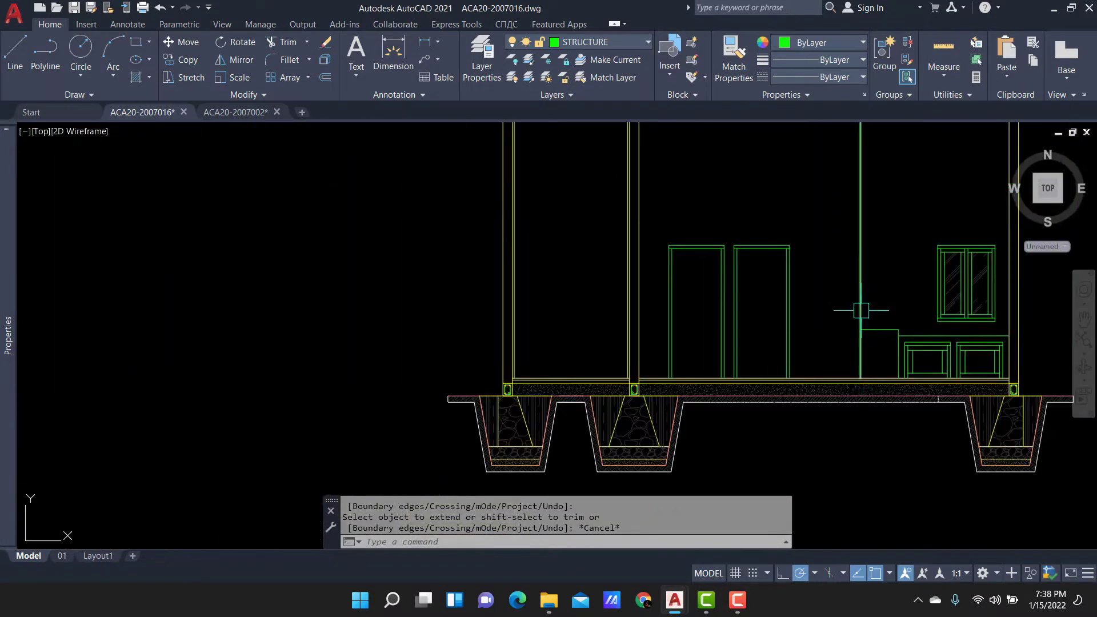
{"action": "scroll", "coordinate": [857, 311], "scroll_direction": "down", "scroll_amount": 3}
{"action": "scroll", "coordinate": [771, 343], "scroll_direction": "down", "scroll_amount": 3}
{"action": "scroll", "coordinate": [845, 417], "scroll_direction": "up", "scroll_amount": 2}
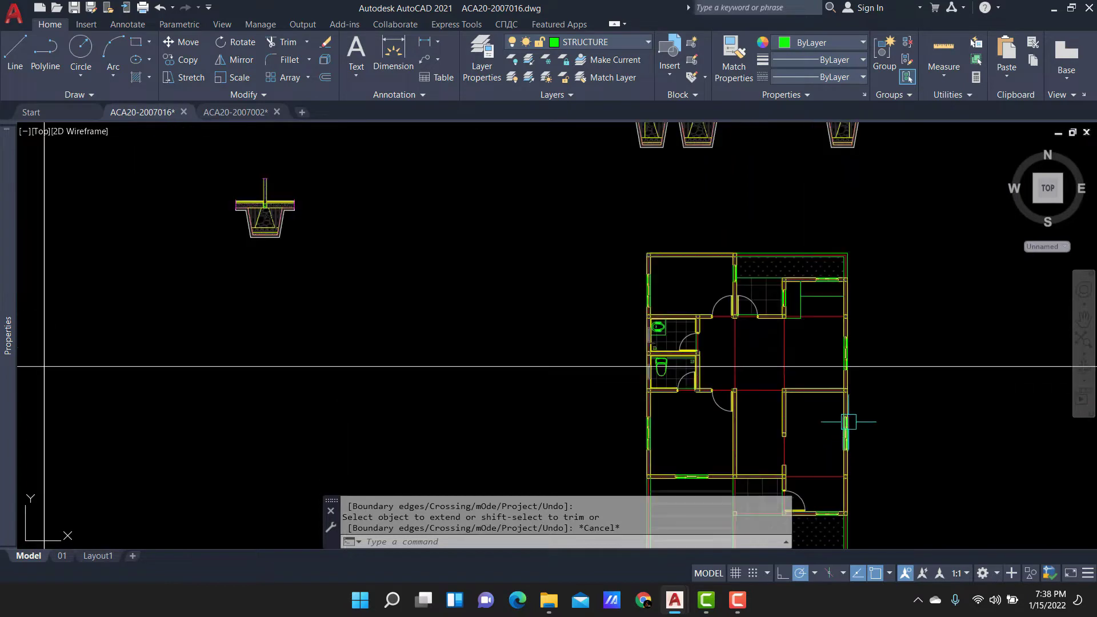
{"action": "scroll", "coordinate": [844, 416], "scroll_direction": "up", "scroll_amount": 2}
{"action": "scroll", "coordinate": [849, 333], "scroll_direction": "up", "scroll_amount": 3}
{"action": "scroll", "coordinate": [801, 396], "scroll_direction": "up", "scroll_amount": 2}
{"action": "scroll", "coordinate": [649, 368], "scroll_direction": "down", "scroll_amount": 3}
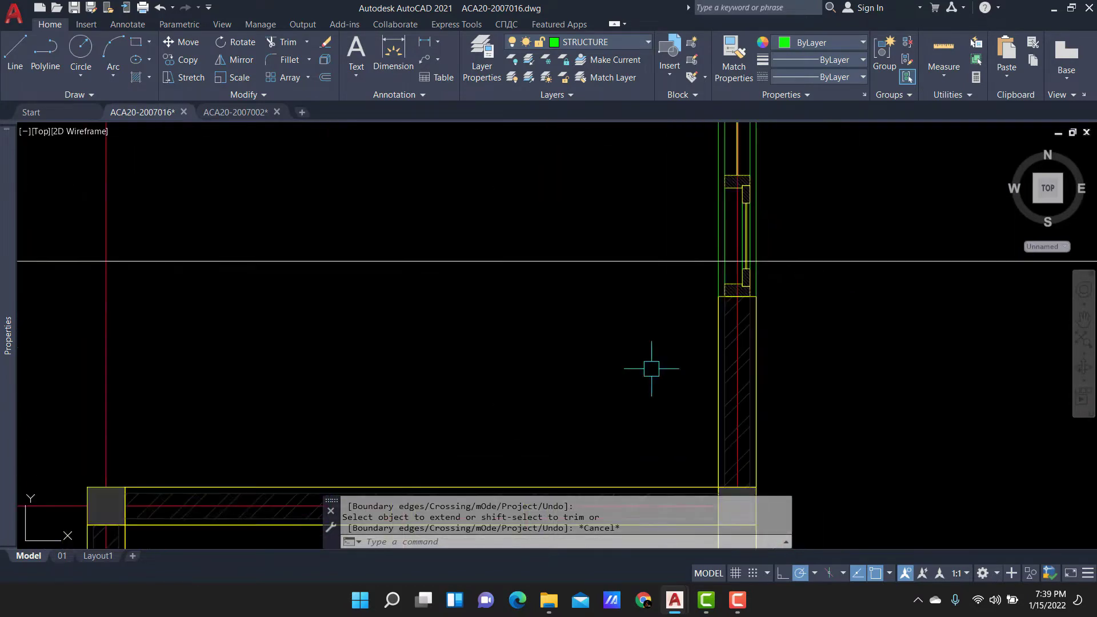
{"action": "scroll", "coordinate": [666, 423], "scroll_direction": "down", "scroll_amount": 2}
{"action": "scroll", "coordinate": [710, 350], "scroll_direction": "up", "scroll_amount": 3}
{"action": "scroll", "coordinate": [739, 288], "scroll_direction": "up", "scroll_amount": 2}
Select the floor plan's wall hatch pattern and start a copy.
{"action": "scroll", "coordinate": [739, 287], "scroll_direction": "up", "scroll_amount": 4}
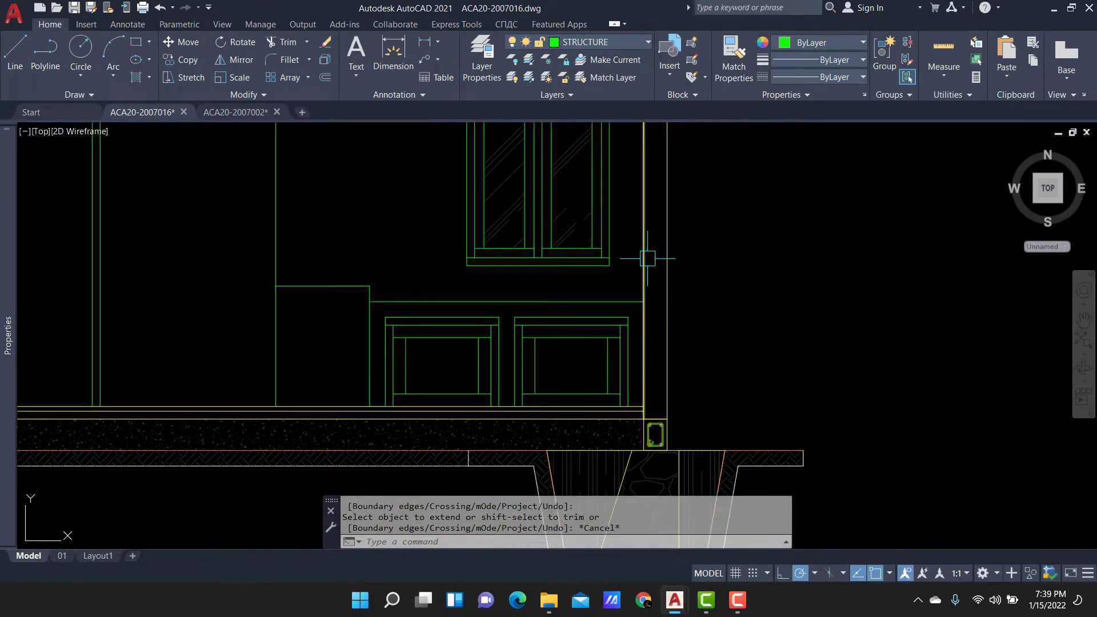
{"action": "scroll", "coordinate": [646, 252], "scroll_direction": "up", "scroll_amount": 2}
{"action": "scroll", "coordinate": [642, 240], "scroll_direction": "down", "scroll_amount": 2}
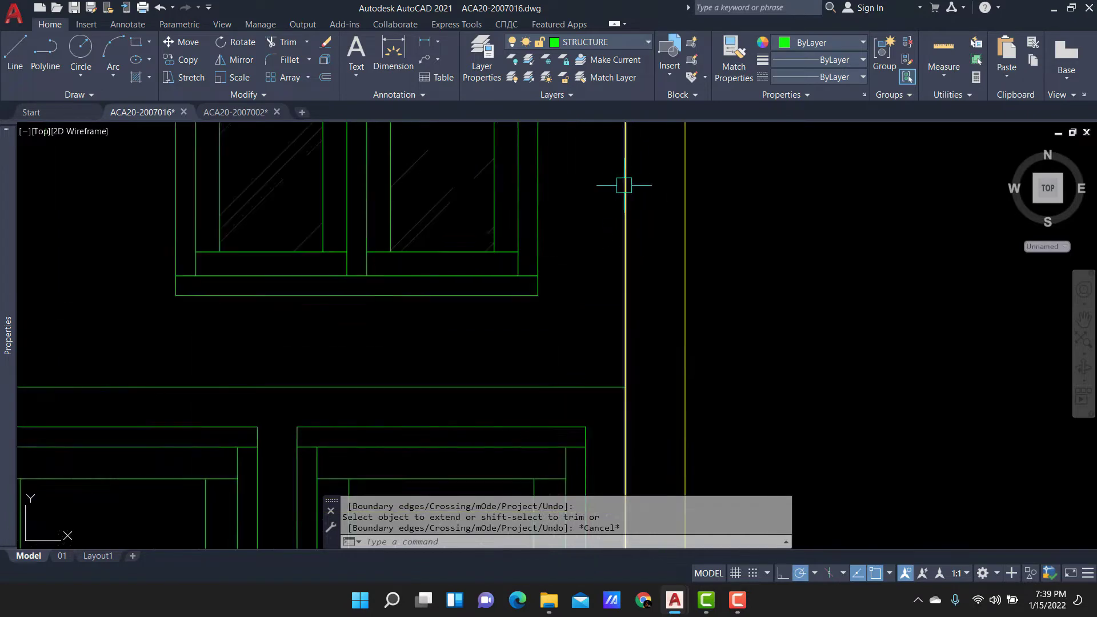
{"action": "scroll", "coordinate": [629, 185], "scroll_direction": "down", "scroll_amount": 3}
{"action": "scroll", "coordinate": [629, 343], "scroll_direction": "up", "scroll_amount": 3}
{"action": "scroll", "coordinate": [625, 300], "scroll_direction": "up", "scroll_amount": 3}
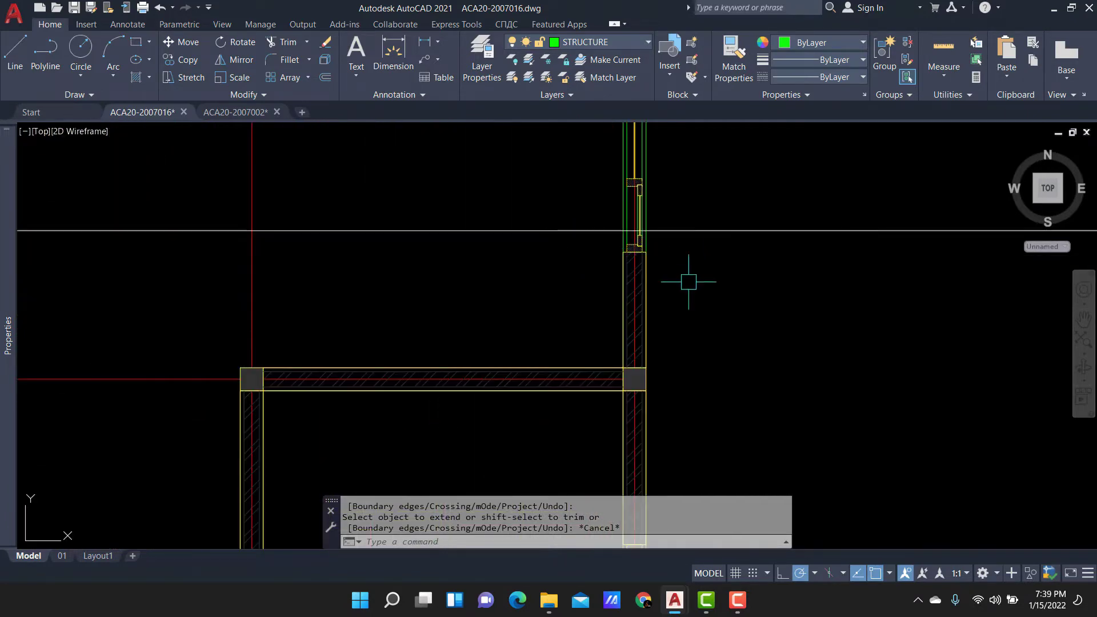
{"action": "scroll", "coordinate": [641, 295], "scroll_direction": "up", "scroll_amount": 3}
{"action": "scroll", "coordinate": [577, 255], "scroll_direction": "down", "scroll_amount": 2}
{"action": "left_click", "coordinate": [581, 263]}
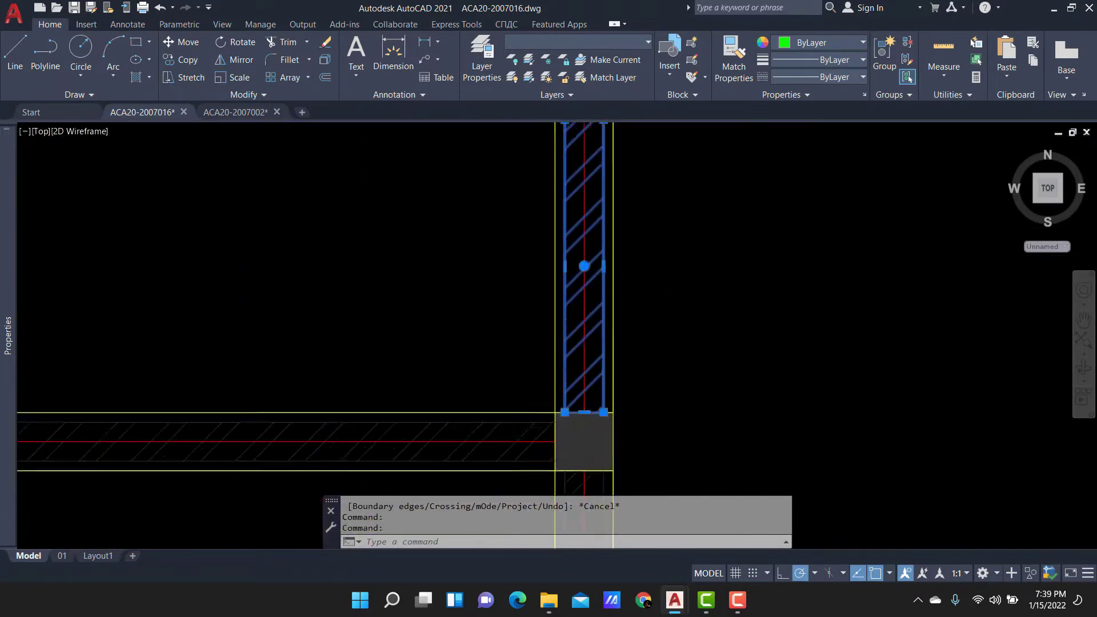
{"action": "type", "text": "co"}
{"action": "key", "text": "Return"}
Place the hatch copy from the wall corner onto the section wall above the column.
{"action": "left_click", "coordinate": [621, 322]}
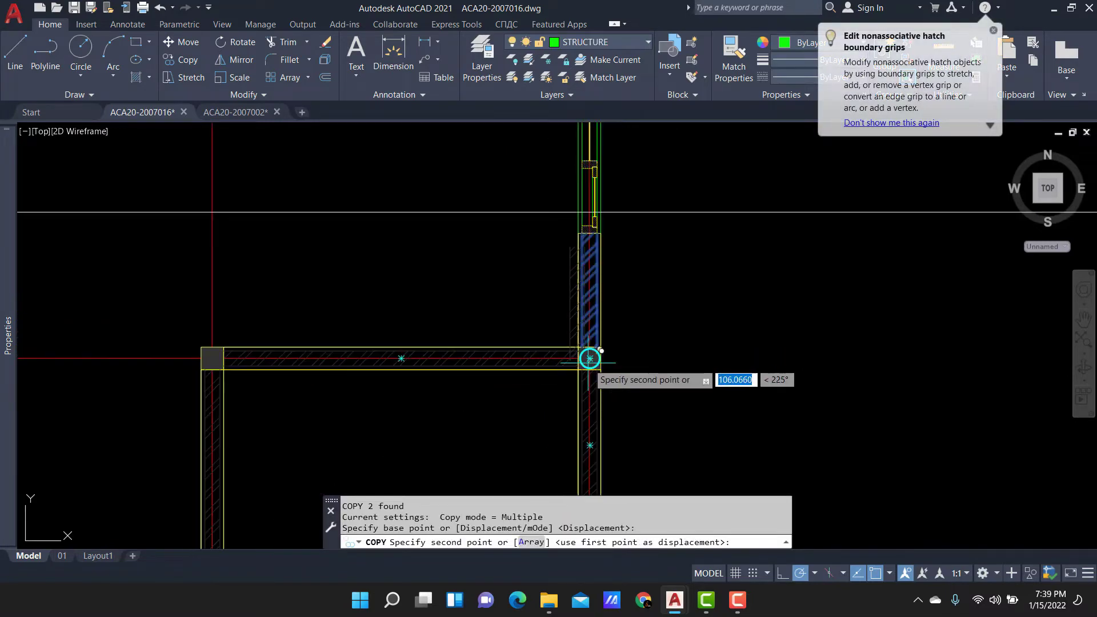
{"action": "scroll", "coordinate": [589, 358], "scroll_direction": "down", "scroll_amount": 3}
{"action": "scroll", "coordinate": [595, 267], "scroll_direction": "up", "scroll_amount": 2}
{"action": "scroll", "coordinate": [578, 207], "scroll_direction": "up", "scroll_amount": 2}
{"action": "scroll", "coordinate": [600, 325], "scroll_direction": "up", "scroll_amount": 3}
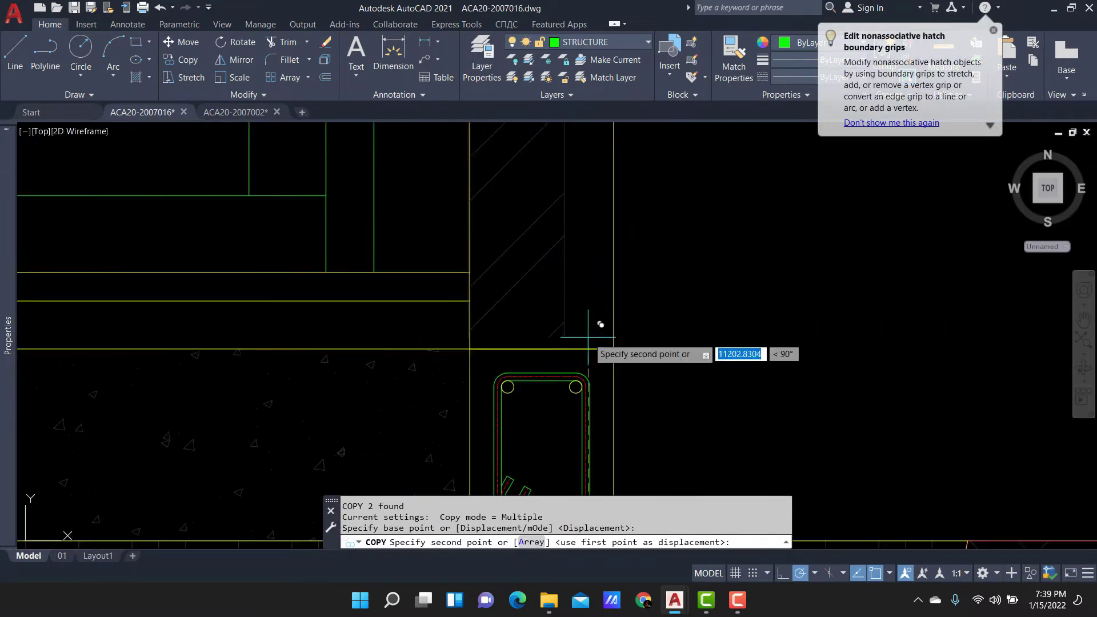
{"action": "left_click", "coordinate": [613, 352]}
{"action": "key", "text": "Escape"}
{"action": "scroll", "coordinate": [601, 343], "scroll_direction": "down", "scroll_amount": 2}
{"action": "scroll", "coordinate": [589, 257], "scroll_direction": "down", "scroll_amount": 2}
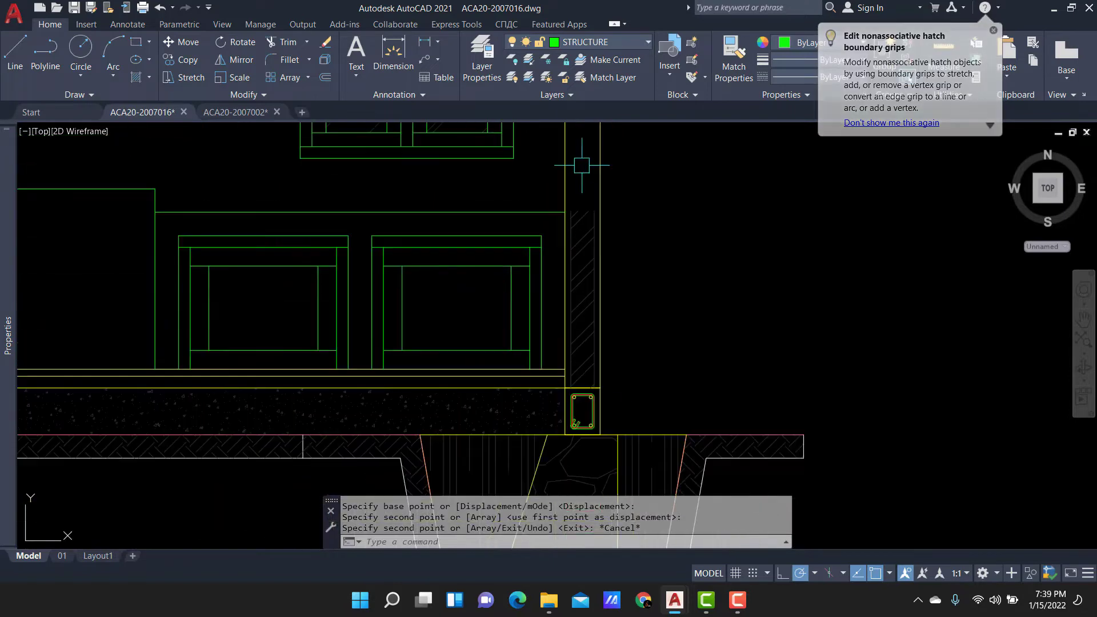
{"action": "scroll", "coordinate": [595, 287], "scroll_direction": "down", "scroll_amount": 2}
{"action": "scroll", "coordinate": [602, 340], "scroll_direction": "down", "scroll_amount": 1}
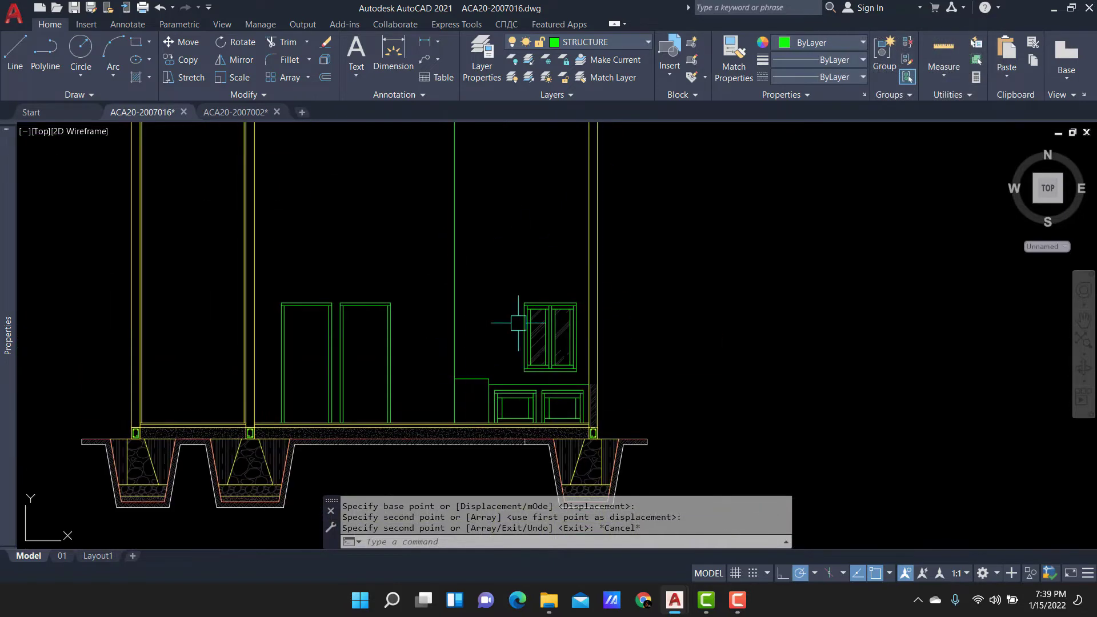
{"action": "scroll", "coordinate": [338, 418], "scroll_direction": "up", "scroll_amount": 4}
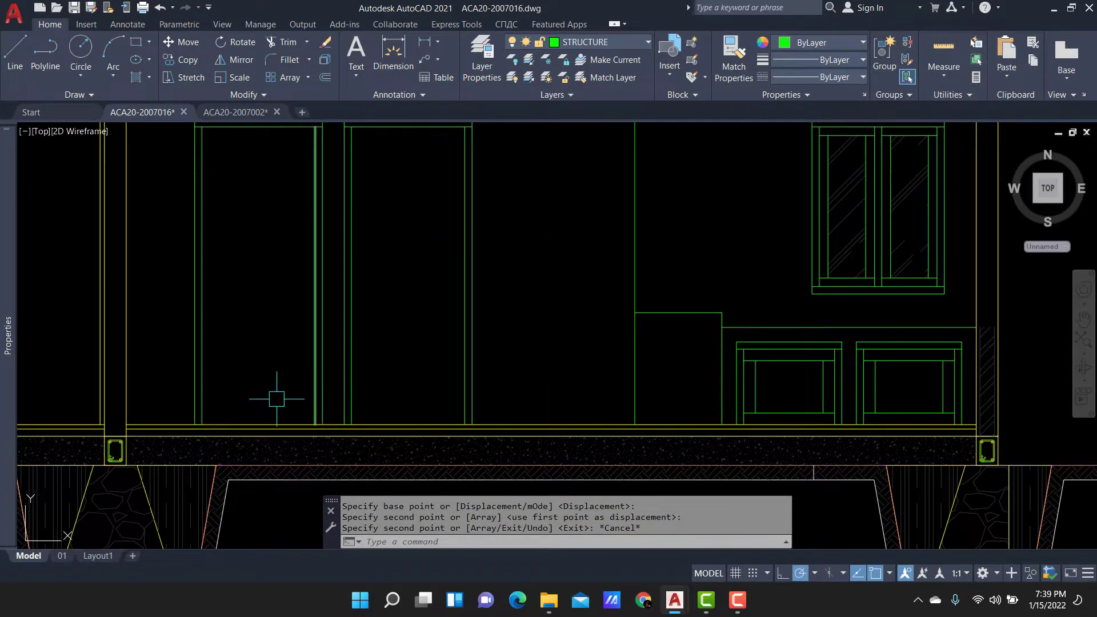
{"action": "scroll", "coordinate": [239, 427], "scroll_direction": "up", "scroll_amount": 2}
{"action": "scroll", "coordinate": [356, 410], "scroll_direction": "up", "scroll_amount": 1}
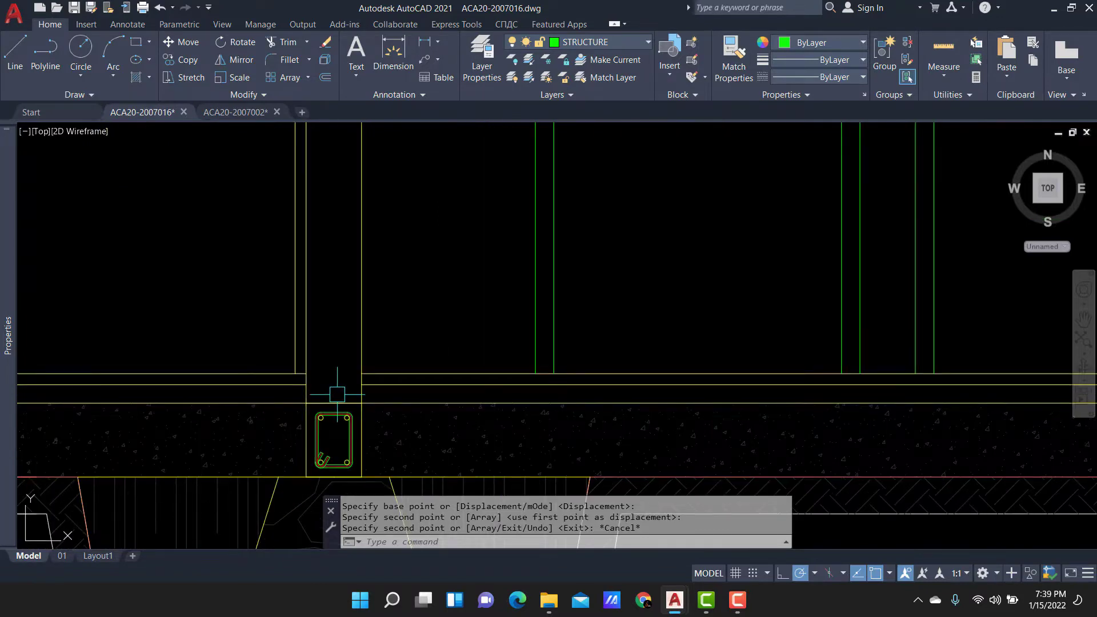
{"action": "type", "text": "o"}
{"action": "key", "text": "Return"}
{"action": "type", "text": "3500"}
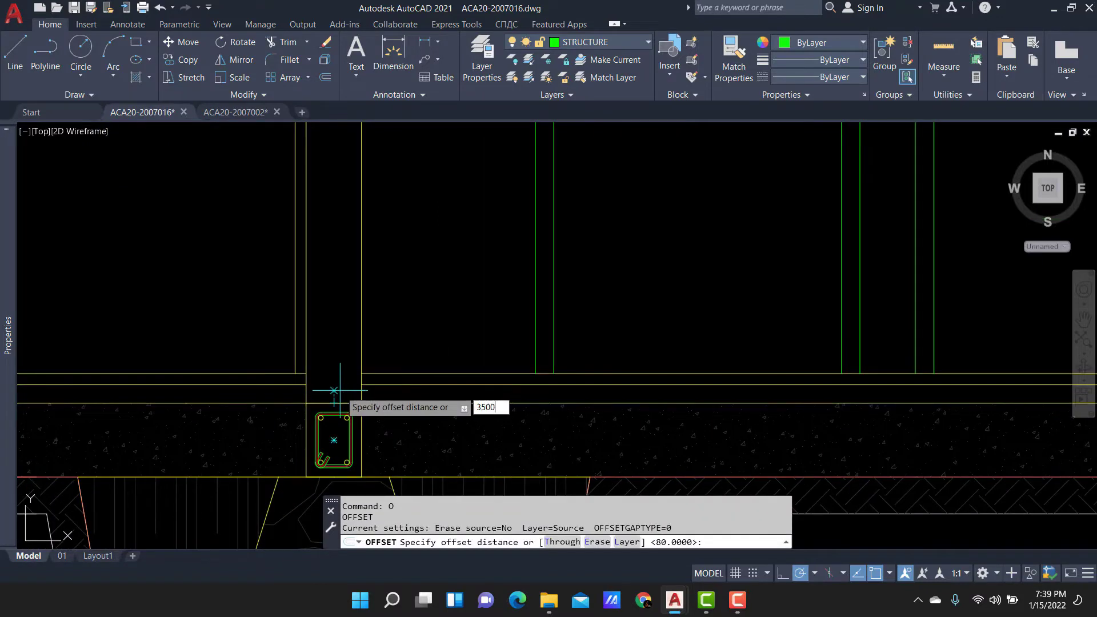
{"action": "key", "text": "Return"}
{"action": "scroll", "coordinate": [363, 397], "scroll_direction": "up", "scroll_amount": 1}
{"action": "scroll", "coordinate": [380, 411], "scroll_direction": "up", "scroll_amount": 1}
{"action": "left_click", "coordinate": [380, 414]}
{"action": "scroll", "coordinate": [465, 380], "scroll_direction": "down", "scroll_amount": 3}
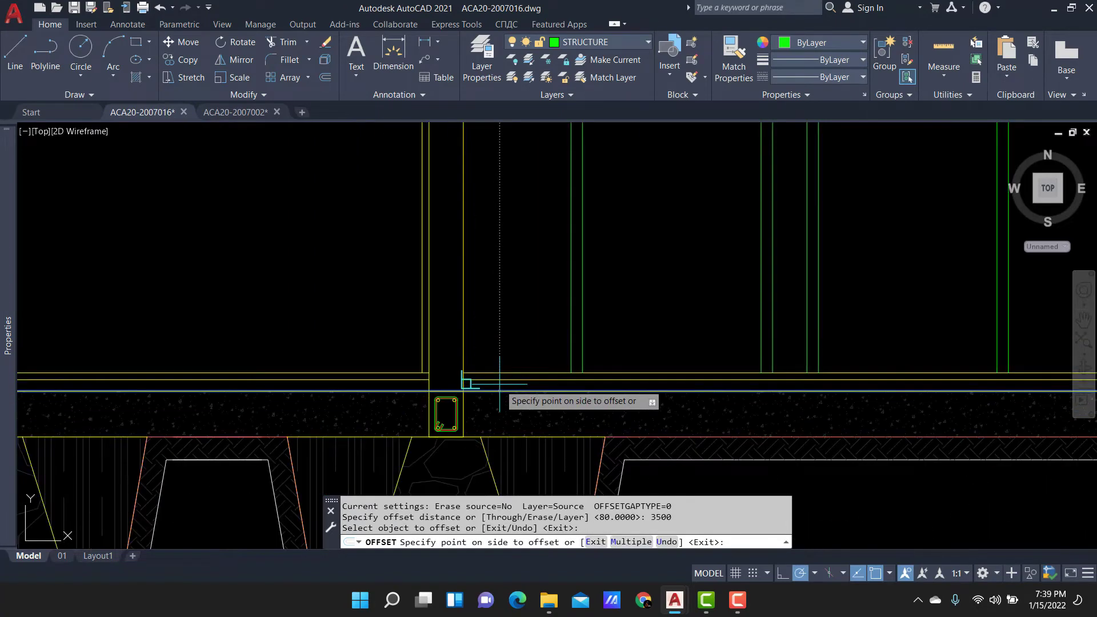
{"action": "scroll", "coordinate": [533, 272], "scroll_direction": "down", "scroll_amount": 2}
{"action": "left_click", "coordinate": [533, 200]}
{"action": "scroll", "coordinate": [546, 304], "scroll_direction": "up", "scroll_amount": 2}
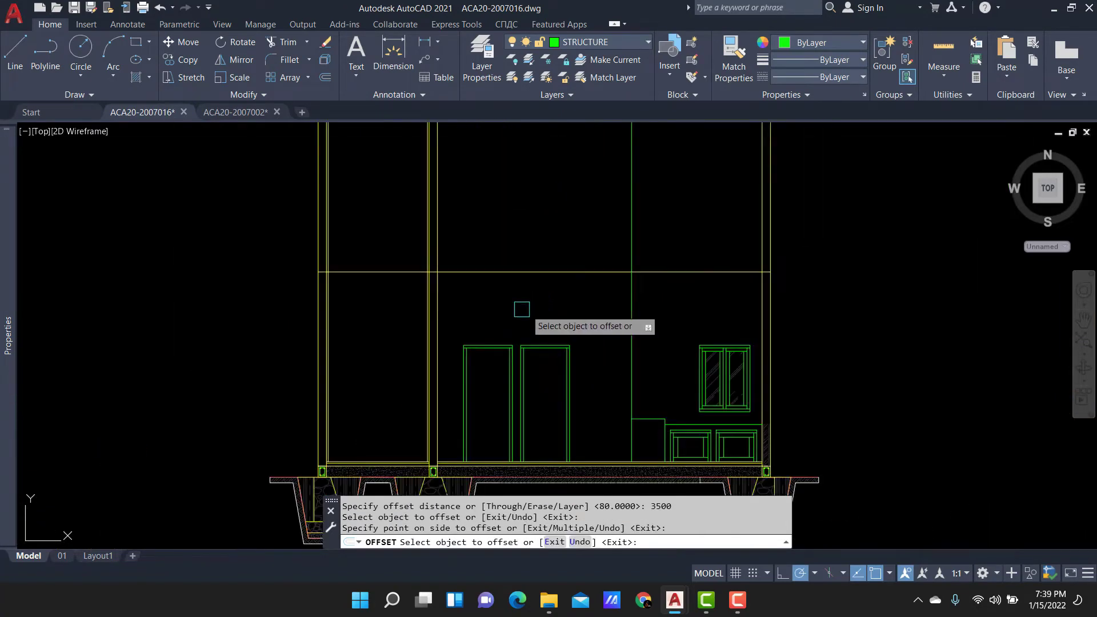
{"action": "key", "text": "Escape"}
{"action": "scroll", "coordinate": [381, 446], "scroll_direction": "up", "scroll_amount": 4}
{"action": "scroll", "coordinate": [384, 336], "scroll_direction": "up", "scroll_amount": 4}
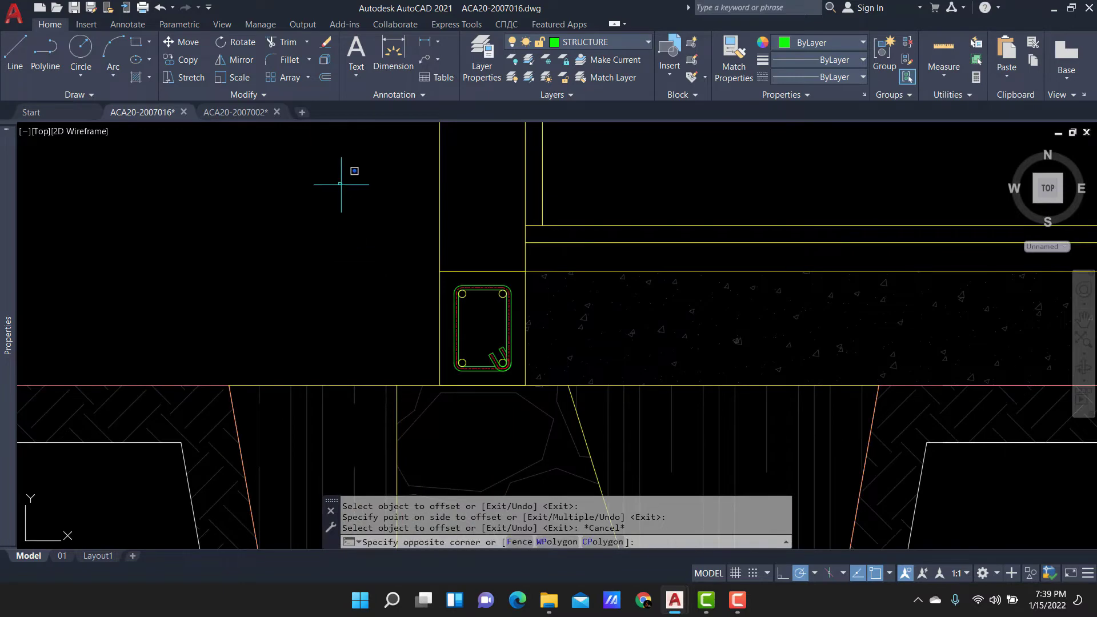
{"action": "scroll", "coordinate": [370, 302], "scroll_direction": "down", "scroll_amount": 4}
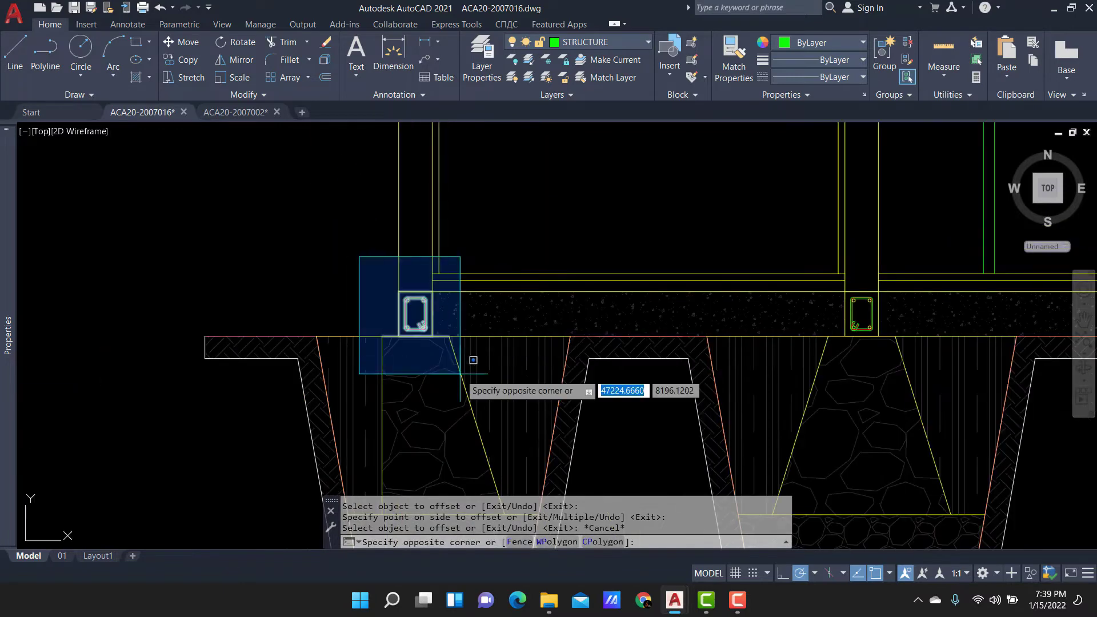
{"action": "left_click", "coordinate": [441, 329]}
{"action": "scroll", "coordinate": [441, 328], "scroll_direction": "up", "scroll_amount": 4}
{"action": "left_click", "coordinate": [475, 371]}
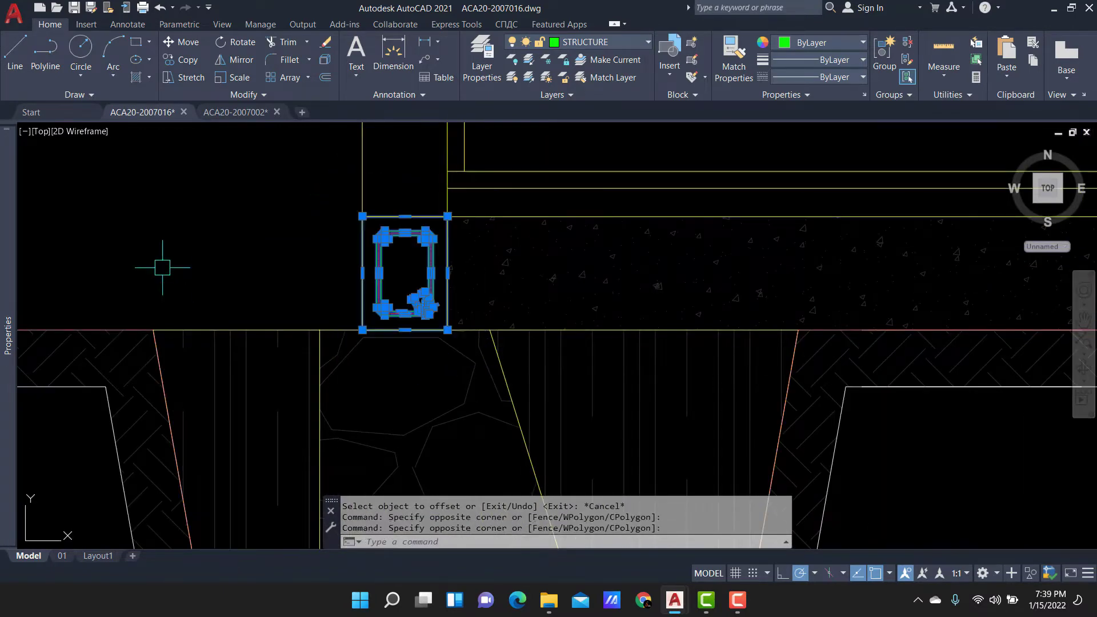
{"action": "scroll", "coordinate": [162, 265], "scroll_direction": "down", "scroll_amount": 2}
{"action": "scroll", "coordinate": [636, 286], "scroll_direction": "up", "scroll_amount": 4}
{"action": "left_click", "coordinate": [749, 288]}
{"action": "scroll", "coordinate": [699, 366], "scroll_direction": "down", "scroll_amount": 3}
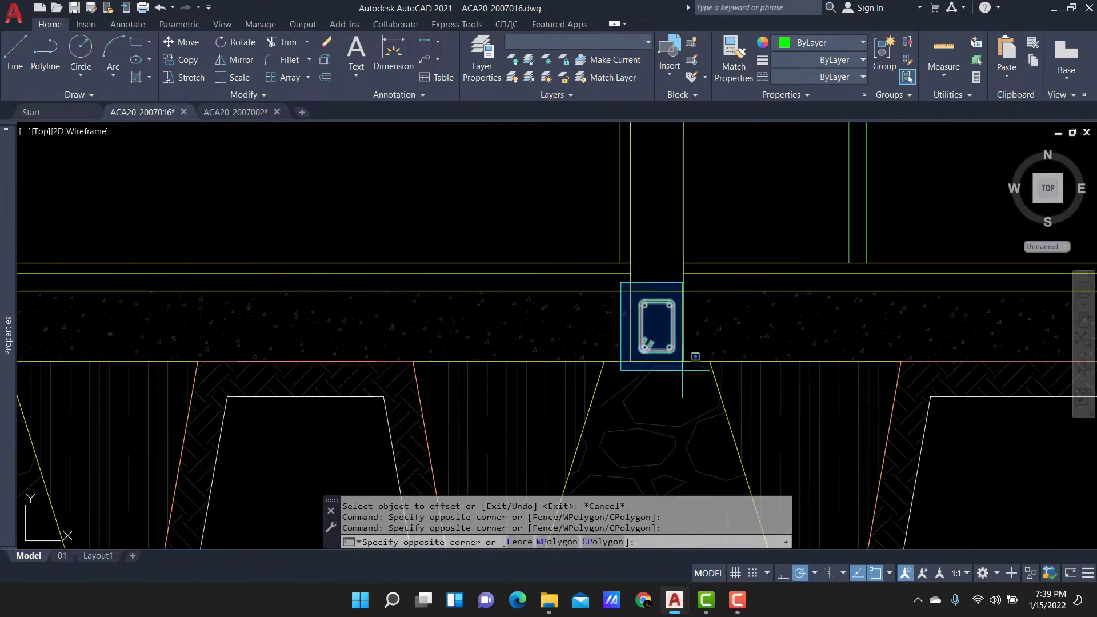
{"action": "left_click", "coordinate": [706, 371]}
{"action": "scroll", "coordinate": [564, 323], "scroll_direction": "up", "scroll_amount": 3}
{"action": "scroll", "coordinate": [563, 323], "scroll_direction": "down", "scroll_amount": 2}
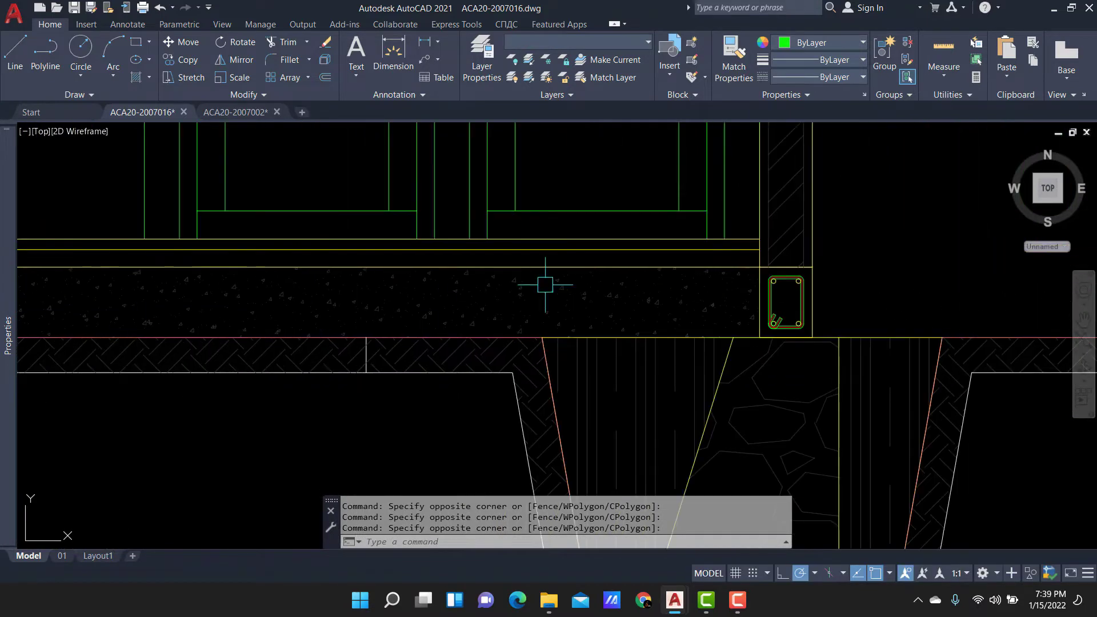
{"action": "scroll", "coordinate": [769, 270], "scroll_direction": "up", "scroll_amount": 2}
{"action": "scroll", "coordinate": [800, 234], "scroll_direction": "up", "scroll_amount": 1}
{"action": "left_click", "coordinate": [801, 230]}
{"action": "scroll", "coordinate": [916, 396], "scroll_direction": "down", "scroll_amount": 1}
{"action": "left_click", "coordinate": [916, 396]}
{"action": "scroll", "coordinate": [857, 355], "scroll_direction": "down", "scroll_amount": 3}
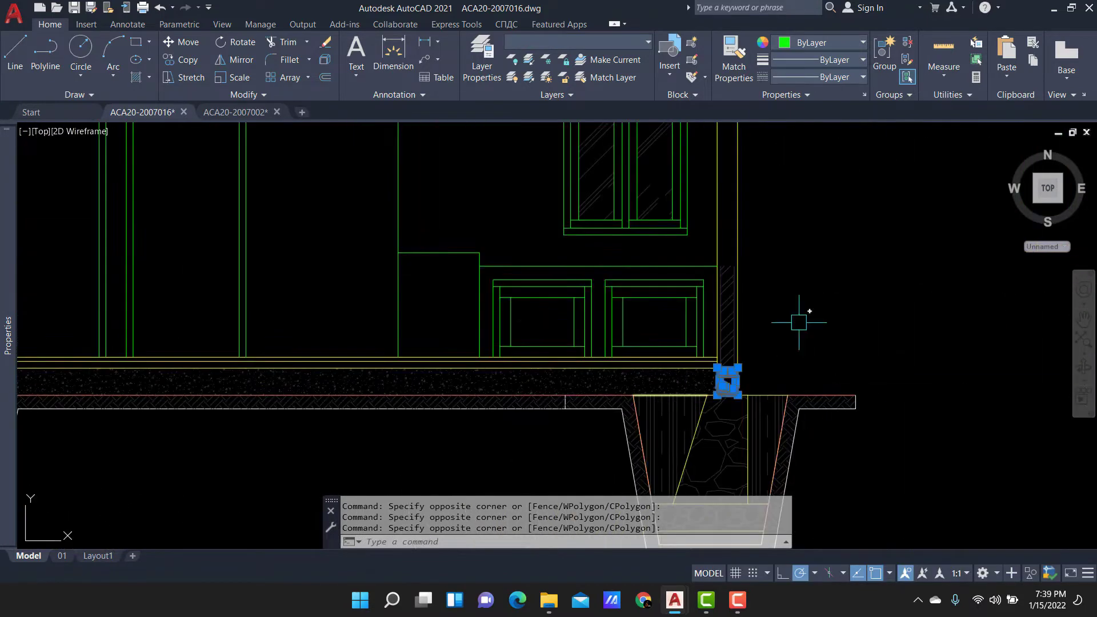
{"action": "middle_click_drag", "start_coordinate": [796, 318], "coordinate": [717, 408]}
{"action": "key", "text": "Return"}
{"action": "left_click", "coordinate": [702, 419]}
{"action": "type", "text": "3500"}
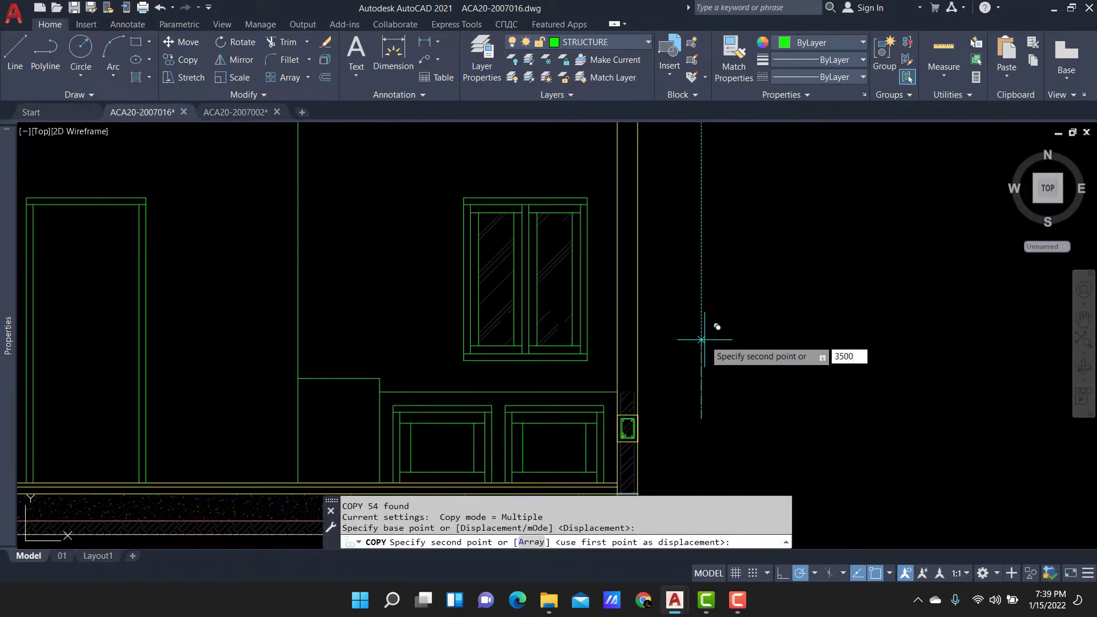
{"action": "key", "text": "Return"}
{"action": "key", "text": "Escape"}
{"action": "key", "text": "ctrl+z"}
{"action": "left_click", "coordinate": [660, 446]}
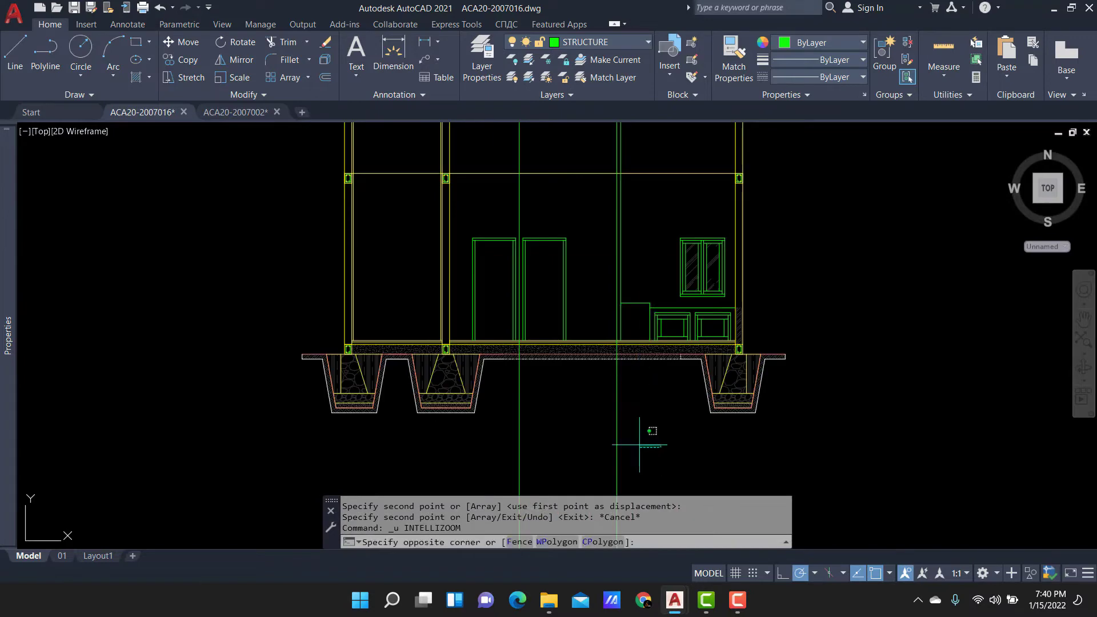
{"action": "type", "text": "E"}
{"action": "key", "text": "Return"}
{"action": "scroll", "coordinate": [484, 430], "scroll_direction": "up", "scroll_amount": 4}
{"action": "scroll", "coordinate": [624, 293], "scroll_direction": "down", "scroll_amount": 4}
Start a line at the column's base, then abandon it without drawing.
{"action": "scroll", "coordinate": [570, 326], "scroll_direction": "up", "scroll_amount": 2}
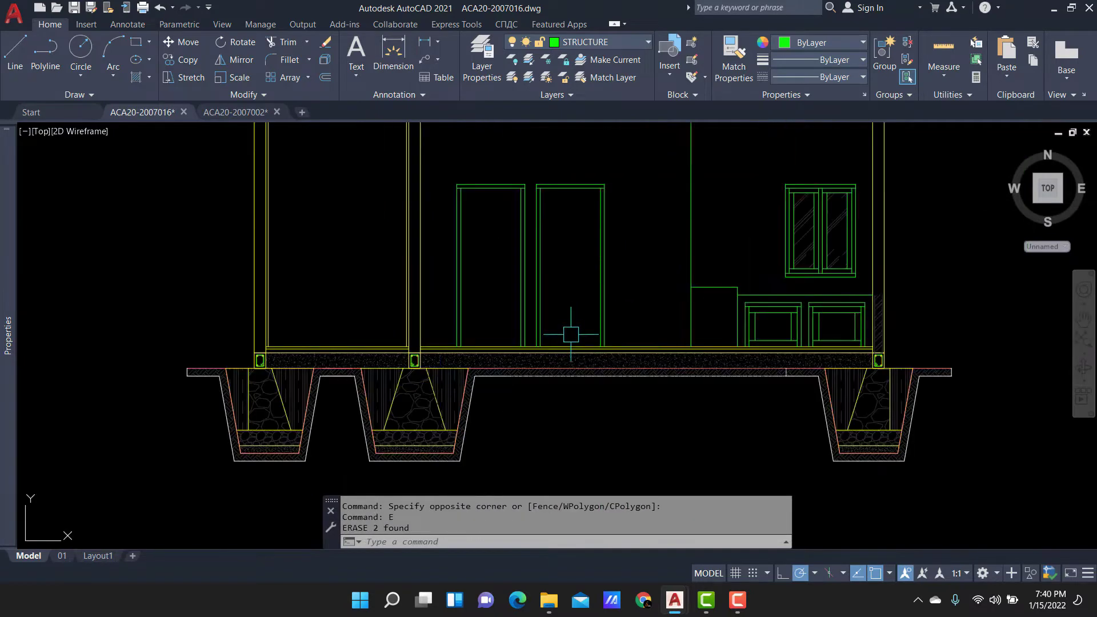
{"action": "scroll", "coordinate": [361, 361], "scroll_direction": "up", "scroll_amount": 1}
{"action": "key", "text": "Return"}
{"action": "scroll", "coordinate": [274, 341], "scroll_direction": "up", "scroll_amount": 3}
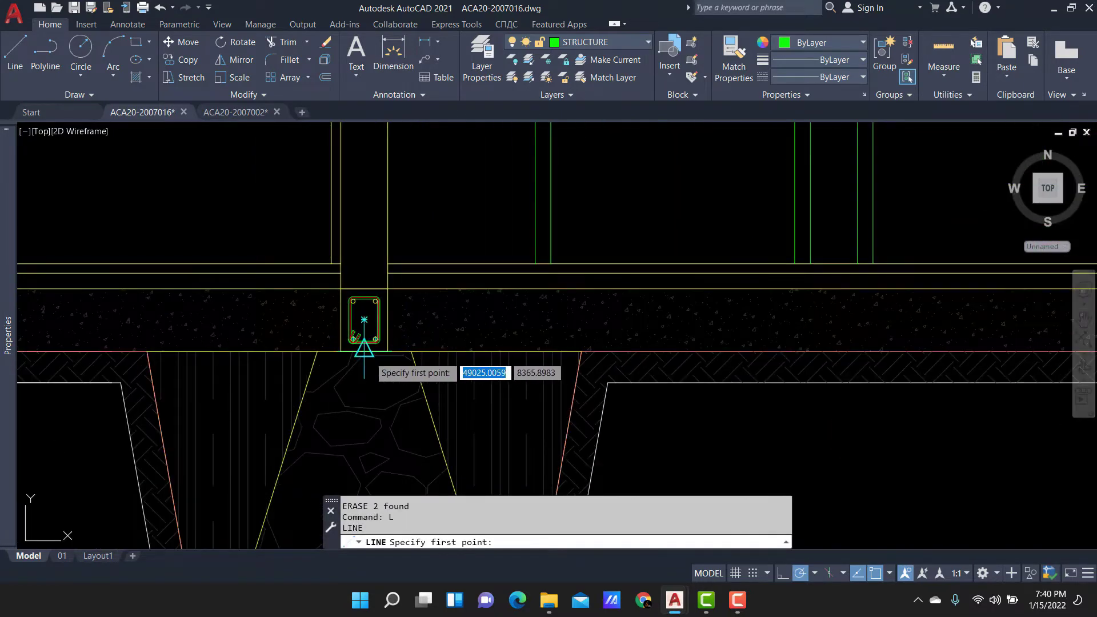
{"action": "left_click", "coordinate": [362, 342]}
{"action": "scroll", "coordinate": [514, 344], "scroll_direction": "down", "scroll_amount": 3}
{"action": "scroll", "coordinate": [758, 330], "scroll_direction": "up", "scroll_amount": 2}
{"action": "scroll", "coordinate": [757, 320], "scroll_direction": "up", "scroll_amount": 2}
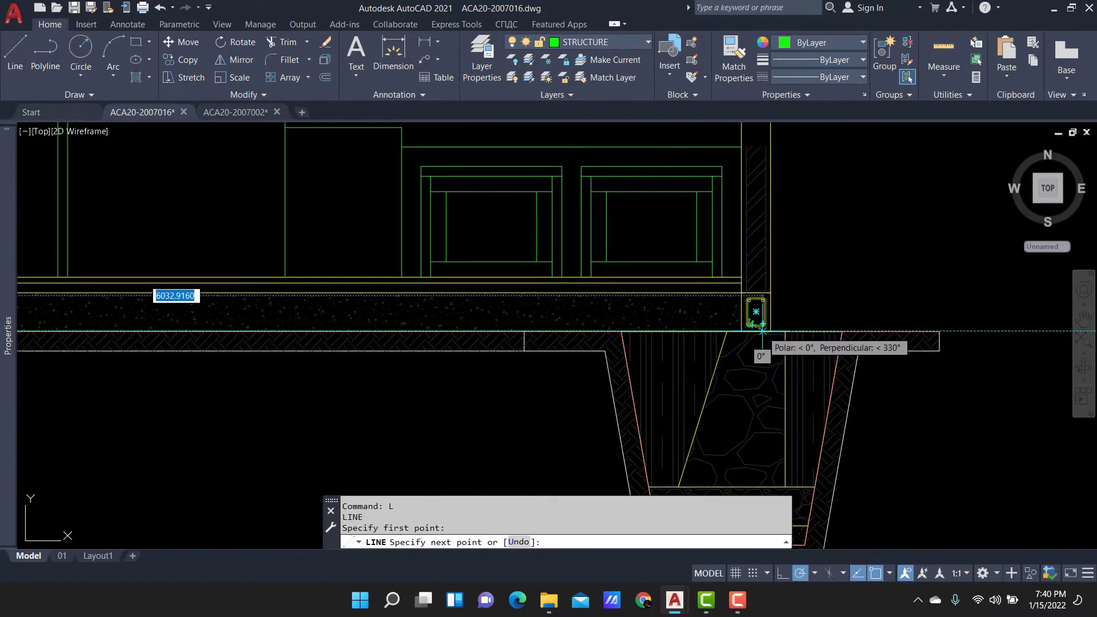
{"action": "scroll", "coordinate": [748, 331], "scroll_direction": "up", "scroll_amount": 1}
{"action": "scroll", "coordinate": [759, 323], "scroll_direction": "down", "scroll_amount": 1}
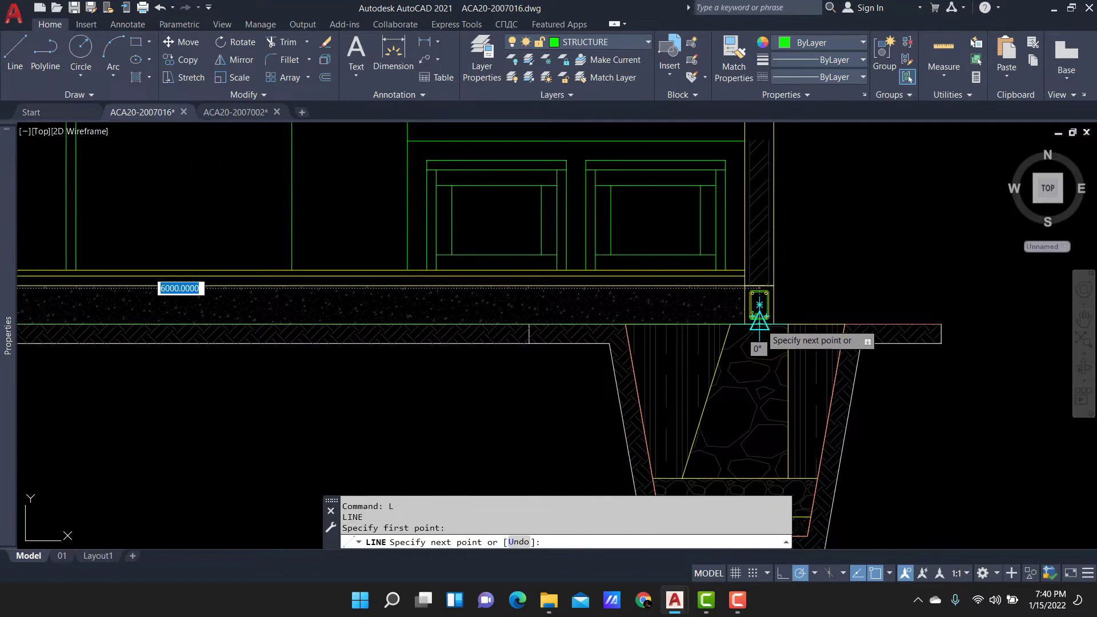
{"action": "scroll", "coordinate": [759, 306], "scroll_direction": "down", "scroll_amount": 3}
{"action": "key", "text": "Escape"}
{"action": "scroll", "coordinate": [583, 302], "scroll_direction": "down", "scroll_amount": 3}
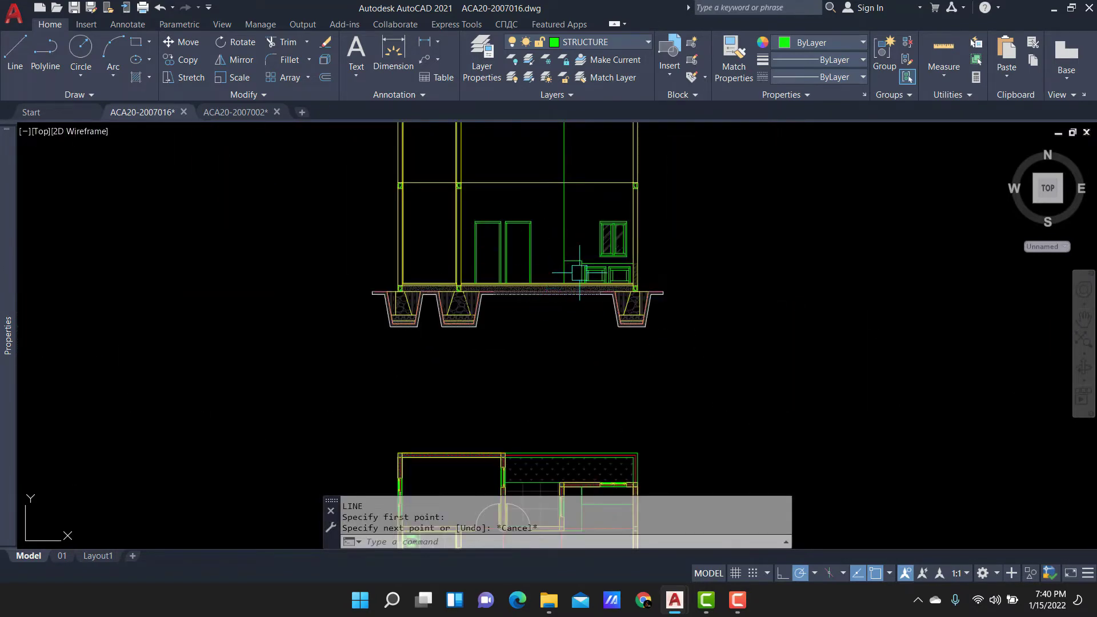
Move the view up to the floor plan and try selections there, cancelling them.
{"action": "middle_click_drag", "start_coordinate": [550, 307], "coordinate": [575, 261]}
{"action": "scroll", "coordinate": [575, 262], "scroll_direction": "up", "scroll_amount": 2}
{"action": "scroll", "coordinate": [563, 350], "scroll_direction": "up", "scroll_amount": 1}
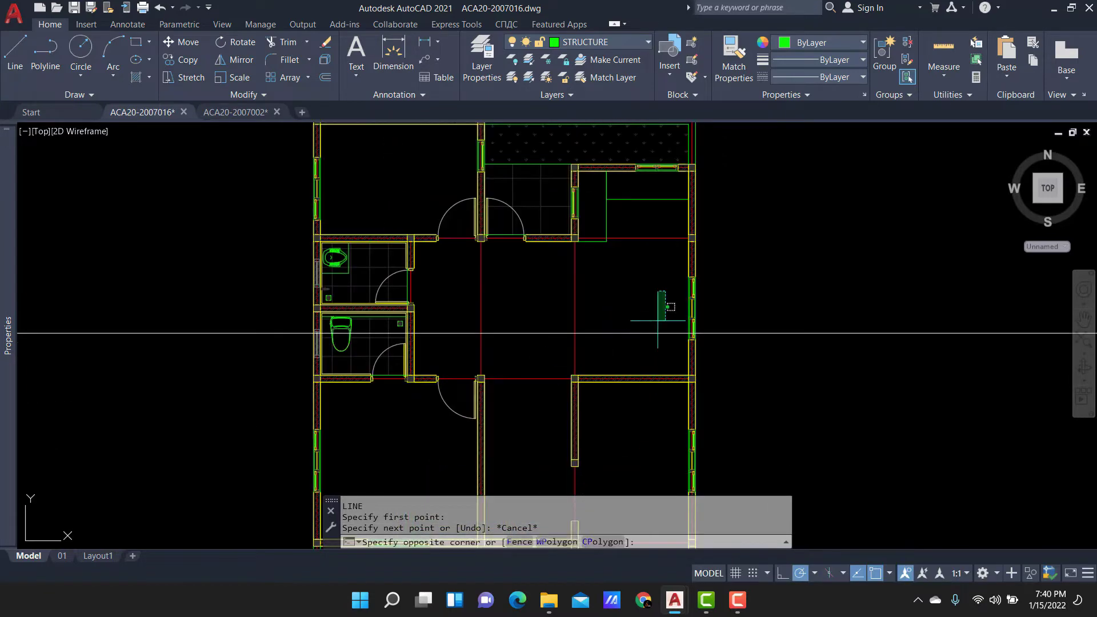
{"action": "left_click", "coordinate": [549, 333]}
{"action": "left_click", "coordinate": [550, 312]}
{"action": "scroll", "coordinate": [550, 311], "scroll_direction": "up", "scroll_amount": 4}
{"action": "key", "text": "Escape"}
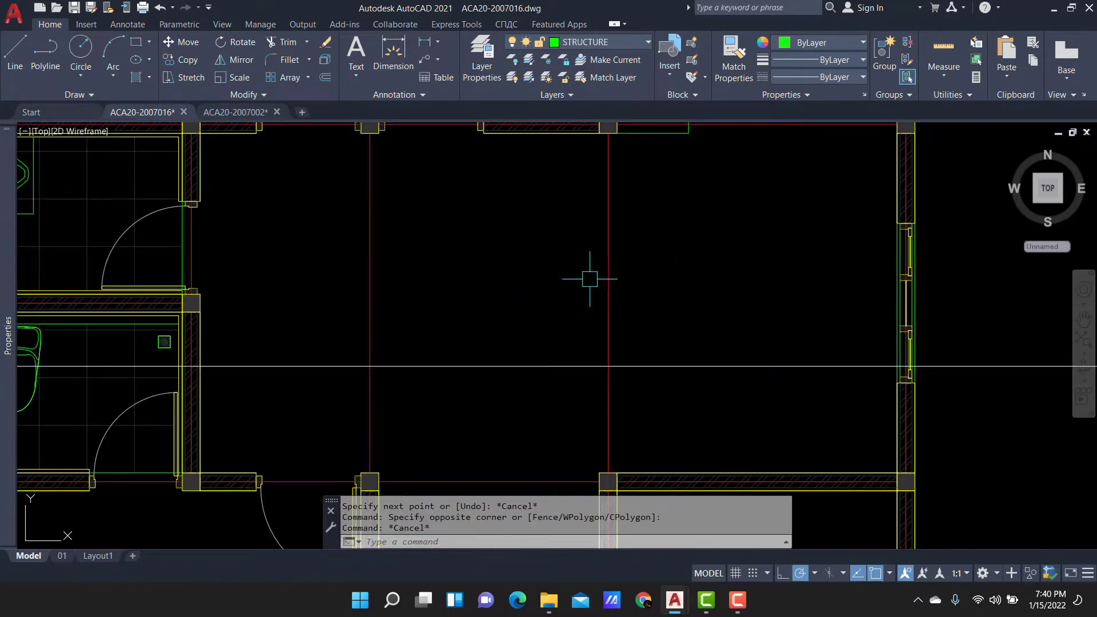
{"action": "left_click", "coordinate": [590, 279]}
{"action": "key", "text": "Escape"}
{"action": "scroll", "coordinate": [526, 314], "scroll_direction": "down", "scroll_amount": 2}
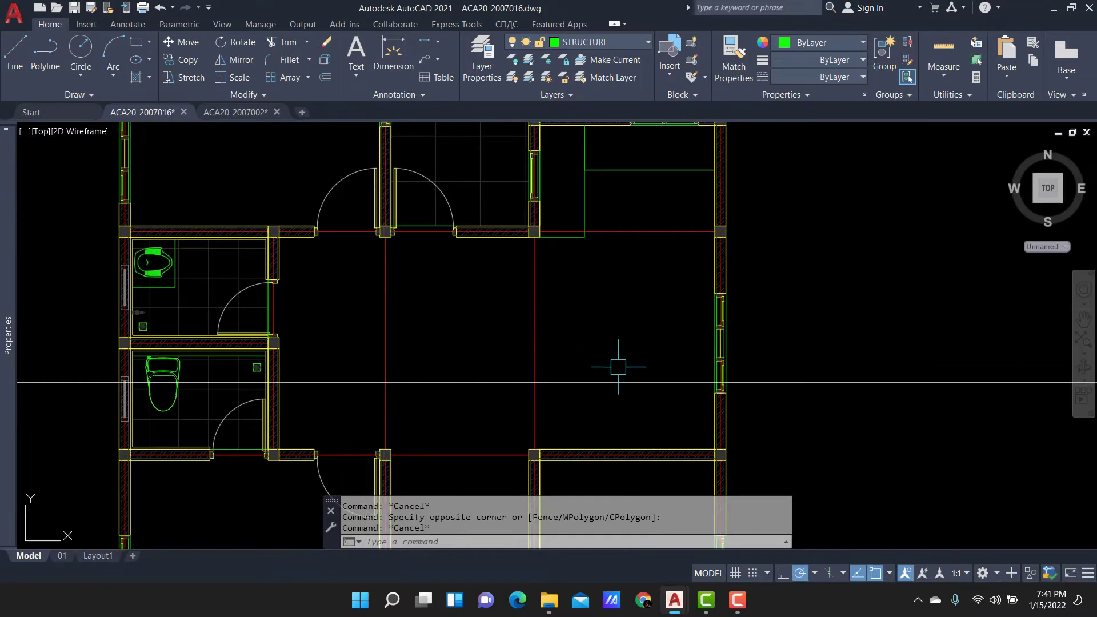
Draw a circle (C) centred in the floor plan's large room.
{"action": "type", "text": "c"}
{"action": "key", "text": "Return"}
{"action": "left_click", "coordinate": [534, 321]}
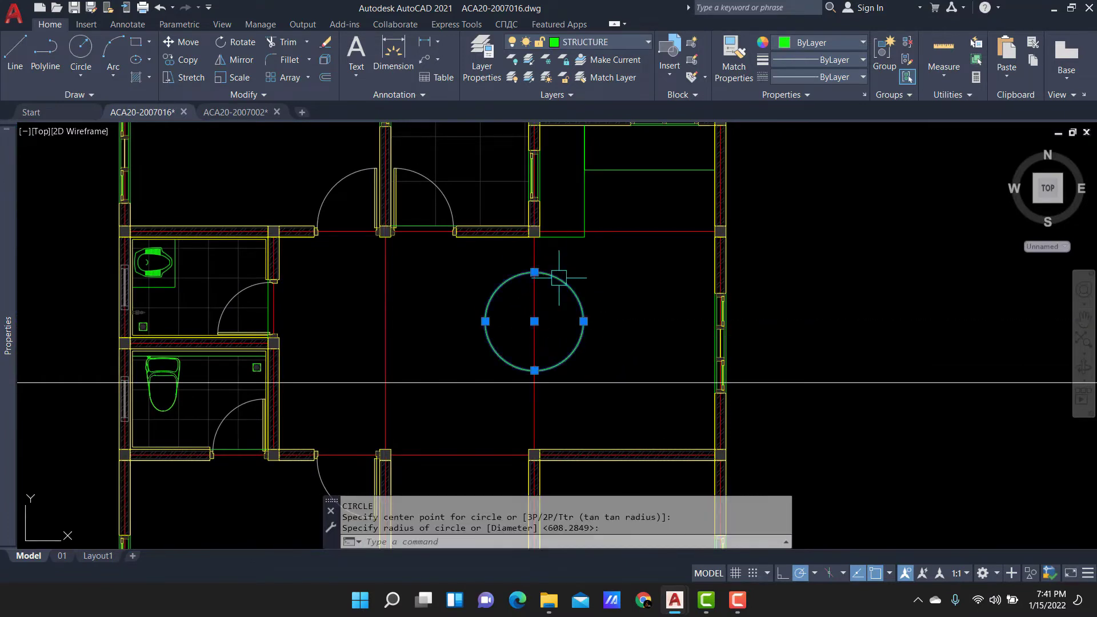
{"action": "key", "text": "Escape"}
{"action": "middle_click_drag", "start_coordinate": [397, 316], "coordinate": [442, 313]}
{"action": "type", "text": "E"}
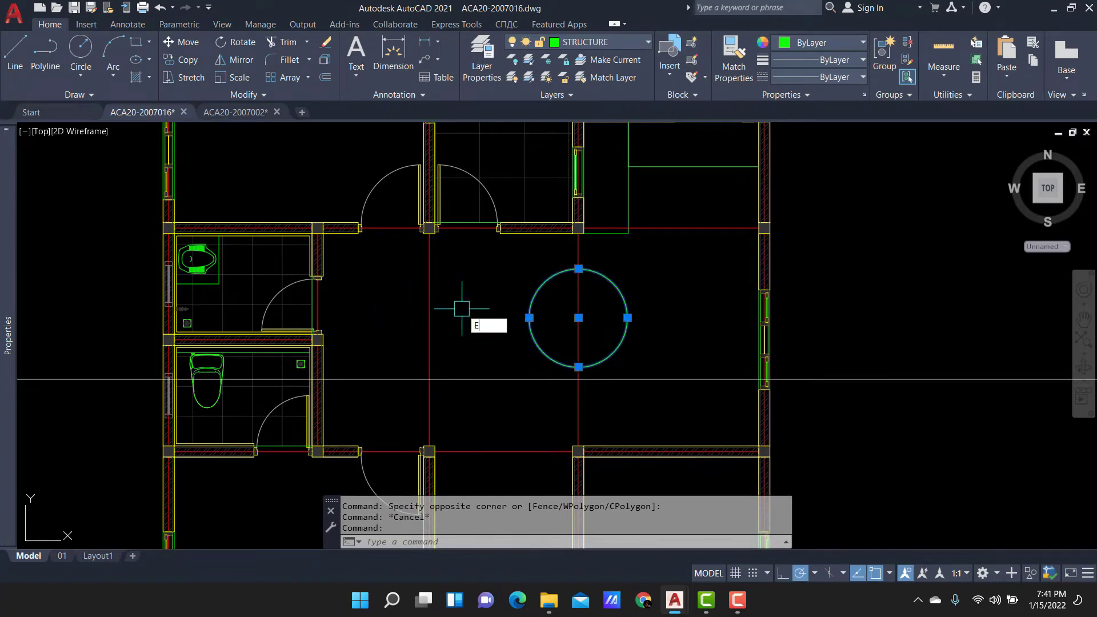
Erase the stray circle and return to the middle footing in the section.
{"action": "key", "text": "Return"}
{"action": "scroll", "coordinate": [462, 308], "scroll_direction": "down", "scroll_amount": 3}
{"action": "mouse_move", "coordinate": [451, 319]}
{"action": "middle_mouse_down"}
{"action": "mouse_move", "coordinate": [499, 367]}
{"action": "mouse_move", "coordinate": [553, 293]}
{"action": "middle_mouse_up"}
{"action": "scroll", "coordinate": [534, 336], "scroll_direction": "up", "scroll_amount": 3}
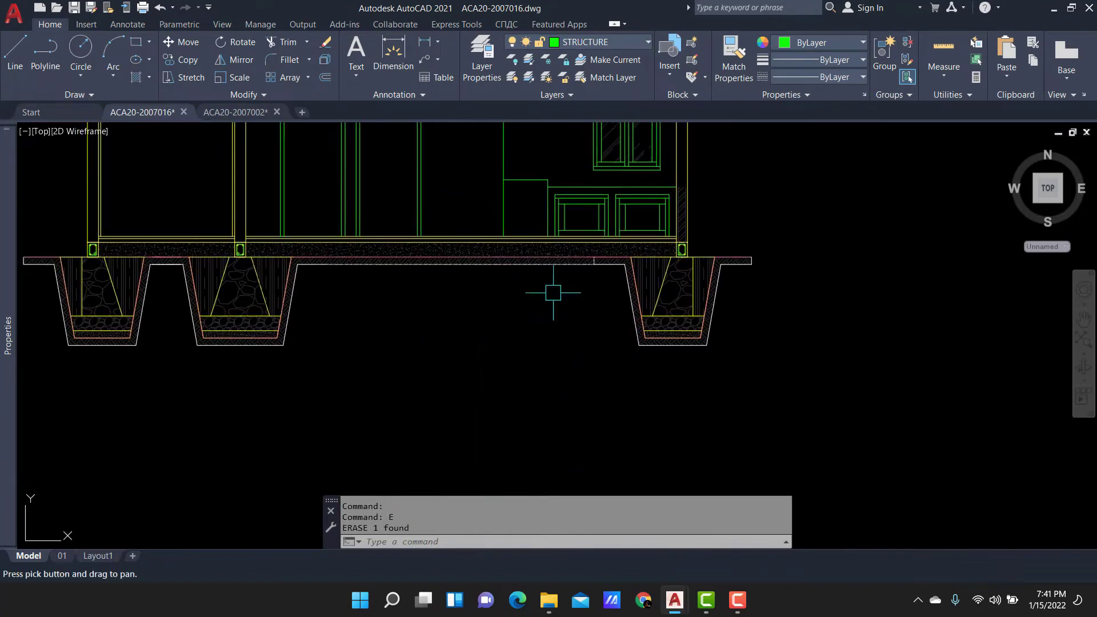
{"action": "scroll", "coordinate": [172, 245], "scroll_direction": "up", "scroll_amount": 8}
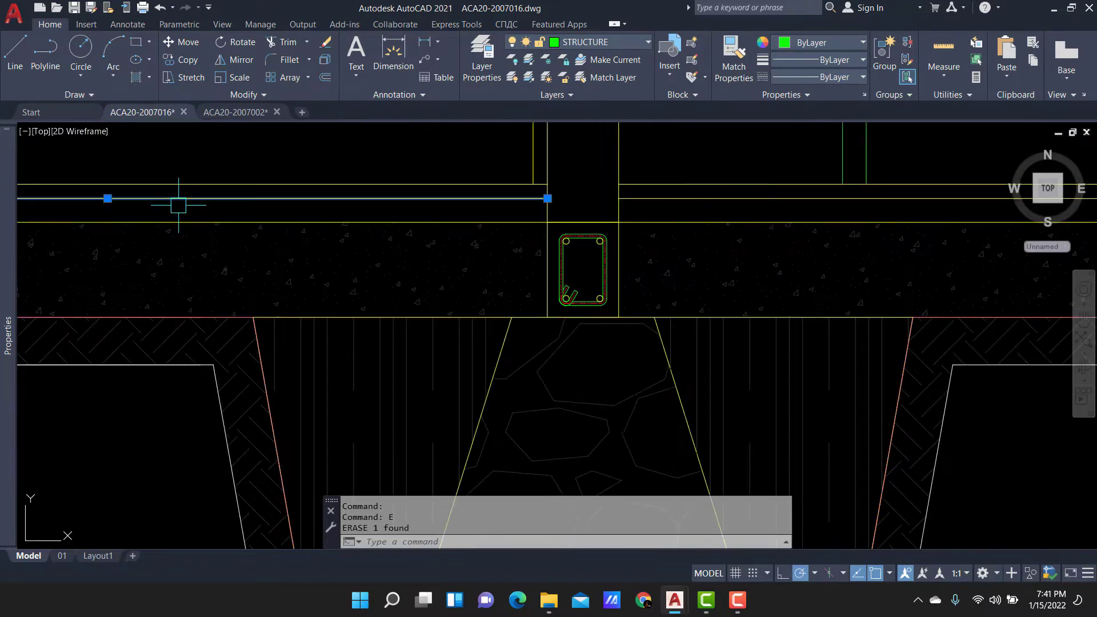
{"action": "scroll", "coordinate": [255, 215], "scroll_direction": "down", "scroll_amount": 3}
{"action": "scroll", "coordinate": [274, 228], "scroll_direction": "up", "scroll_amount": 3}
{"action": "key", "text": "Escape"}
{"action": "scroll", "coordinate": [360, 200], "scroll_direction": "down", "scroll_amount": 2}
{"action": "left_click", "coordinate": [360, 200]}
Select the middle footing and column for copying, then cancel the copy.
{"action": "scroll", "coordinate": [328, 223], "scroll_direction": "down", "scroll_amount": 3}
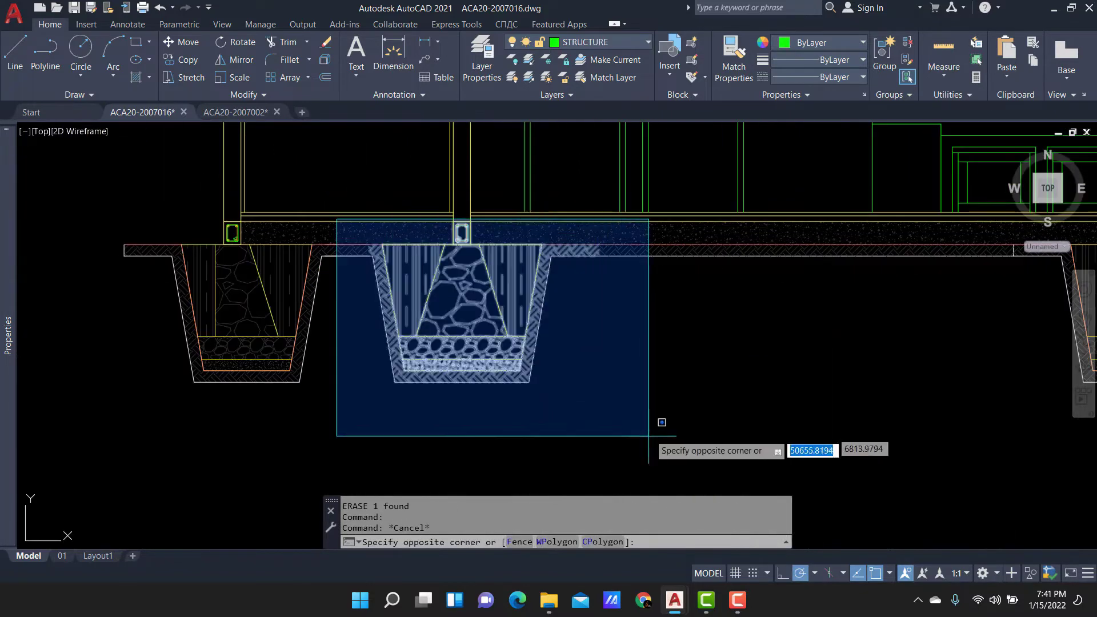
{"action": "left_click", "coordinate": [648, 436]}
{"action": "scroll", "coordinate": [466, 229], "scroll_direction": "up", "scroll_amount": 5}
{"action": "type", "text": "co"}
{"action": "key", "text": "Return"}
{"action": "scroll", "coordinate": [465, 216], "scroll_direction": "up", "scroll_amount": 2}
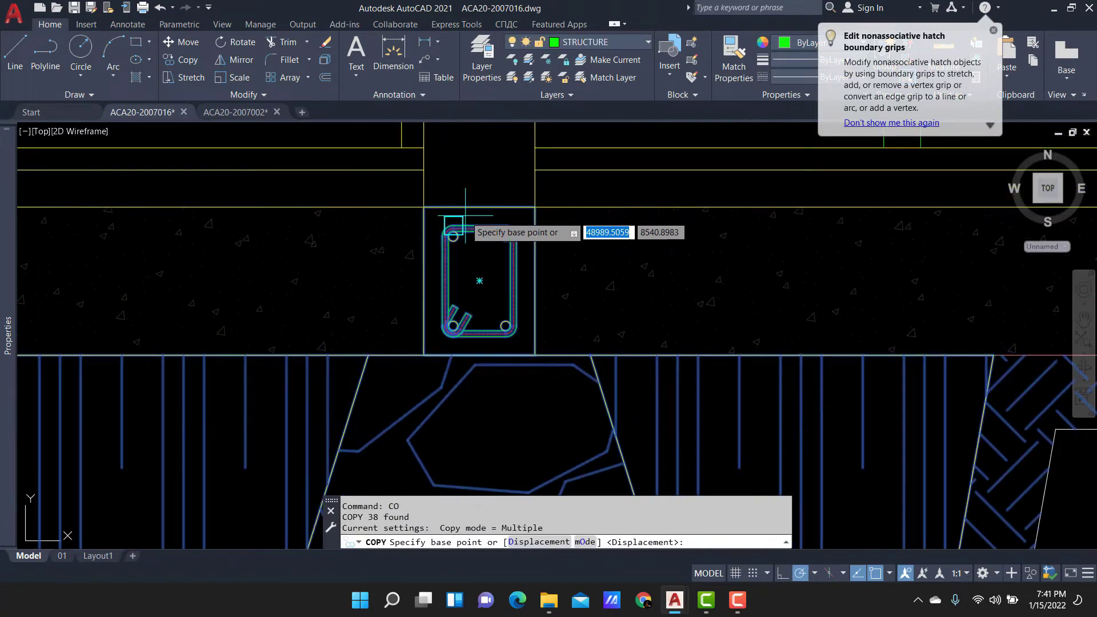
{"action": "left_click", "coordinate": [465, 216]}
{"action": "scroll", "coordinate": [473, 228], "scroll_direction": "down", "scroll_amount": 4}
{"action": "scroll", "coordinate": [531, 257], "scroll_direction": "down", "scroll_amount": 2}
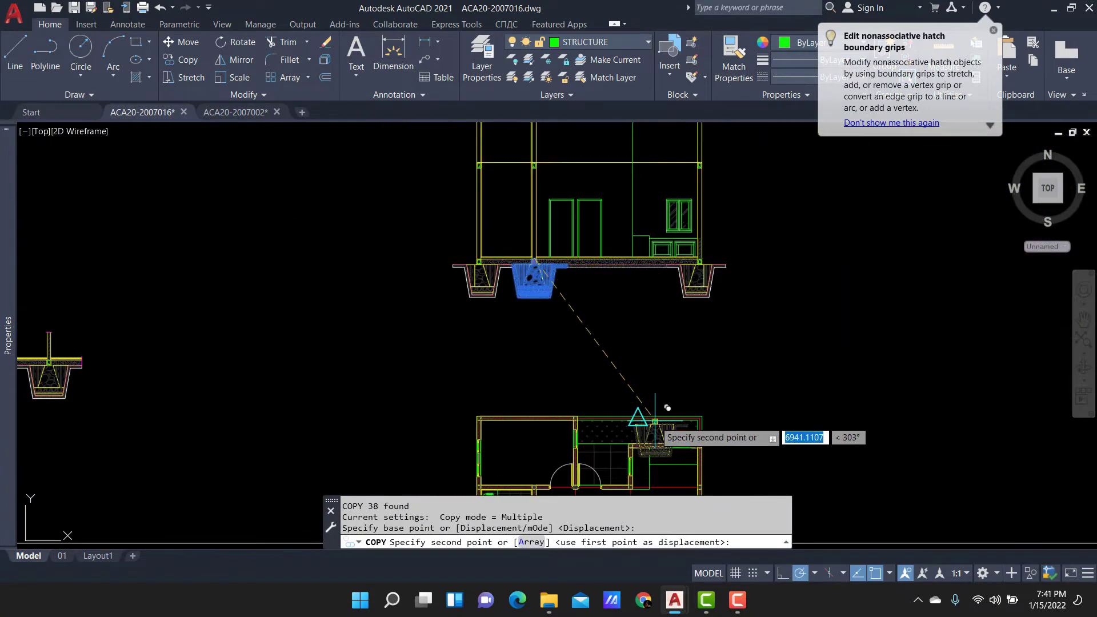
{"action": "scroll", "coordinate": [646, 426], "scroll_direction": "up", "scroll_amount": 2}
{"action": "scroll", "coordinate": [571, 394], "scroll_direction": "up", "scroll_amount": 2}
{"action": "key", "text": "Escape"}
Draw a vertical construction line (XLINE) through the floor plan's column.
{"action": "type", "text": "xl"}
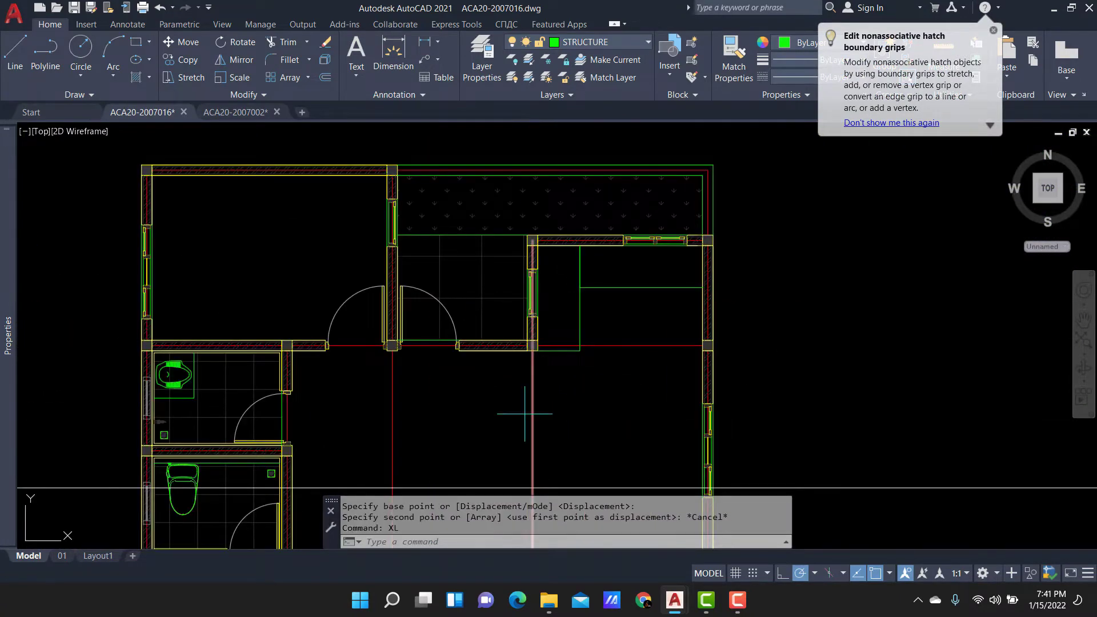
{"action": "key", "text": "Return"}
{"action": "type", "text": "v"}
{"action": "key", "text": "Return"}
{"action": "left_click", "coordinate": [533, 485]}
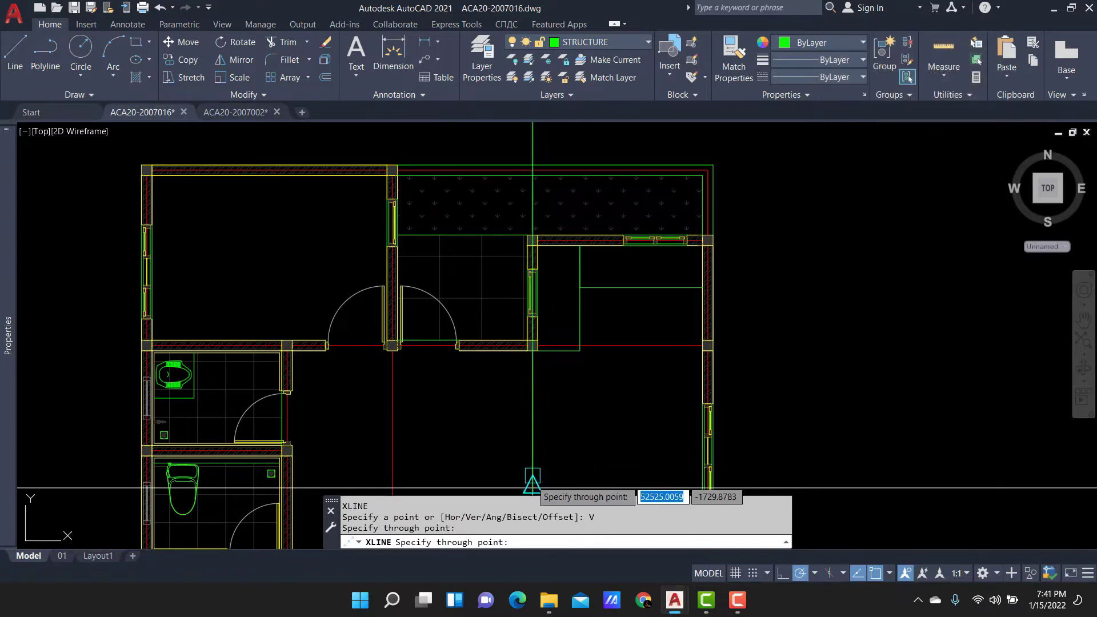
{"action": "key", "text": "Escape"}
{"action": "scroll", "coordinate": [532, 486], "scroll_direction": "down", "scroll_amount": 4}
{"action": "middle_click_drag", "start_coordinate": [510, 321], "coordinate": [536, 338]}
Window-select the central footing together with its rebar column.
{"action": "scroll", "coordinate": [465, 252], "scroll_direction": "up", "scroll_amount": 6}
{"action": "scroll", "coordinate": [320, 269], "scroll_direction": "up", "scroll_amount": 2}
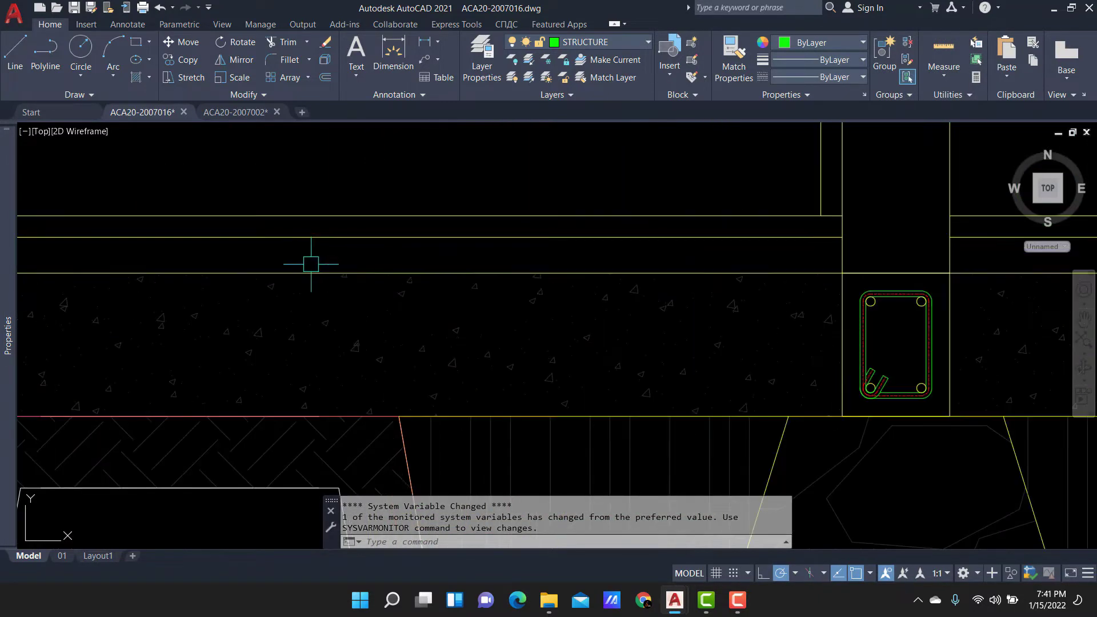
{"action": "scroll", "coordinate": [317, 246], "scroll_direction": "down", "scroll_amount": 3}
{"action": "left_click", "coordinate": [317, 237]}
{"action": "scroll", "coordinate": [503, 303], "scroll_direction": "down", "scroll_amount": 2}
{"action": "left_click", "coordinate": [639, 410]}
{"action": "scroll", "coordinate": [628, 372], "scroll_direction": "up", "scroll_amount": 4}
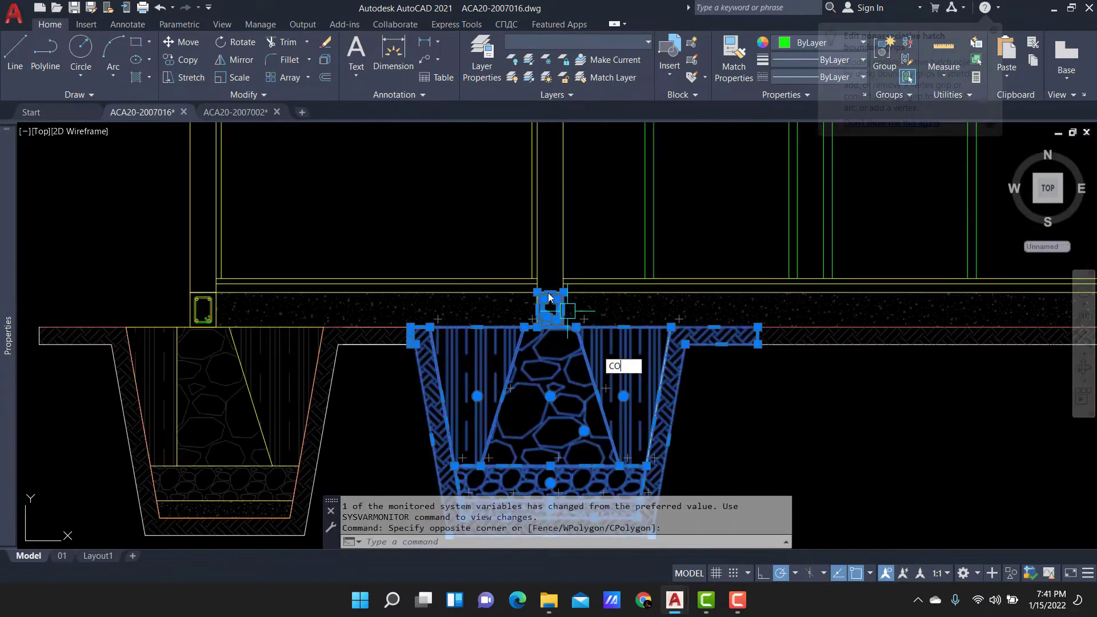
Copy the footing and column from the column base point onto the new vertical line.
{"action": "type", "text": "co"}
{"action": "key", "text": "Return"}
{"action": "left_click", "coordinate": [549, 291]}
{"action": "scroll", "coordinate": [525, 286], "scroll_direction": "down", "scroll_amount": 3}
{"action": "middle_click_drag", "start_coordinate": [782, 298], "coordinate": [747, 295]}
{"action": "scroll", "coordinate": [657, 280], "scroll_direction": "up", "scroll_amount": 3}
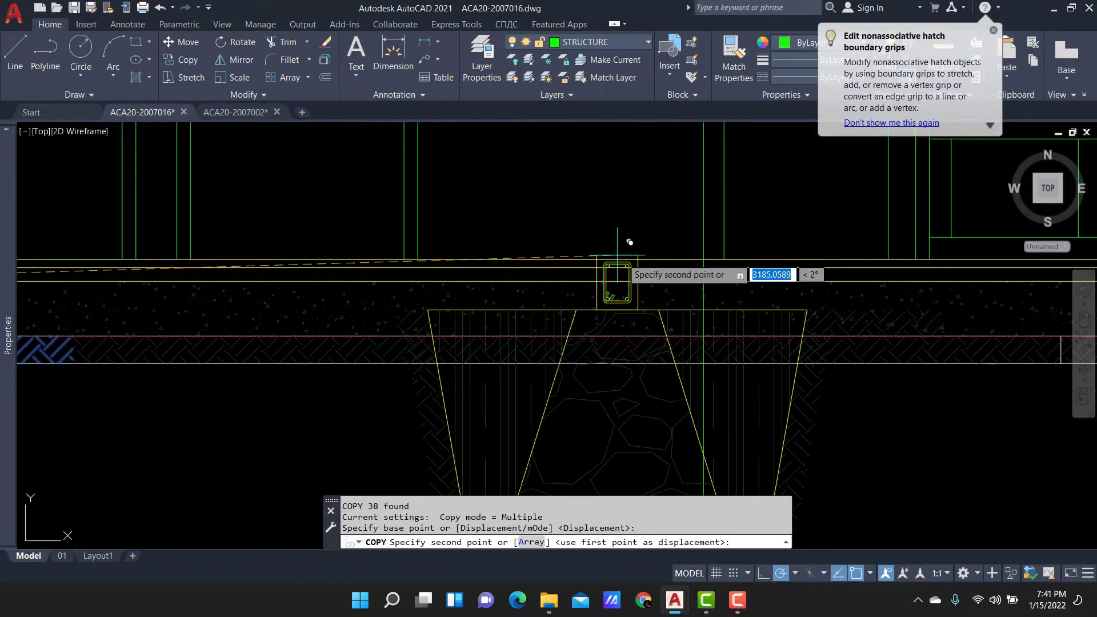
{"action": "left_click", "coordinate": [703, 303]}
{"action": "key", "text": "Return"}
{"action": "scroll", "coordinate": [646, 314], "scroll_direction": "down", "scroll_amount": 5}
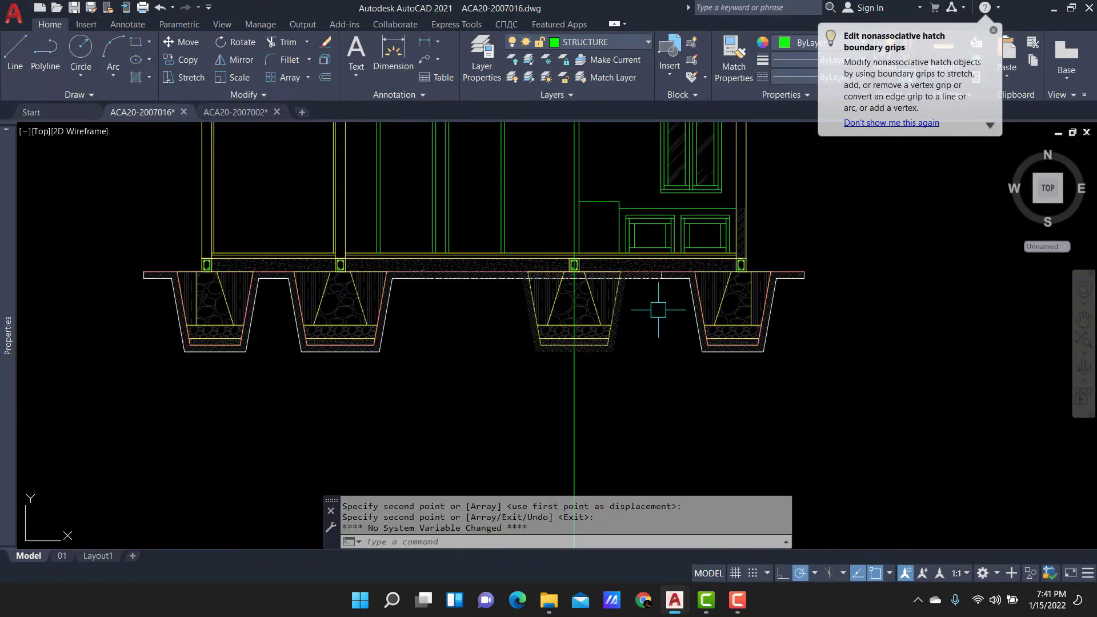
{"action": "scroll", "coordinate": [640, 274], "scroll_direction": "up", "scroll_amount": 2}
{"action": "scroll", "coordinate": [635, 238], "scroll_direction": "up", "scroll_amount": 2}
{"action": "scroll", "coordinate": [657, 235], "scroll_direction": "up", "scroll_amount": 4}
{"action": "scroll", "coordinate": [663, 234], "scroll_direction": "down", "scroll_amount": 4}
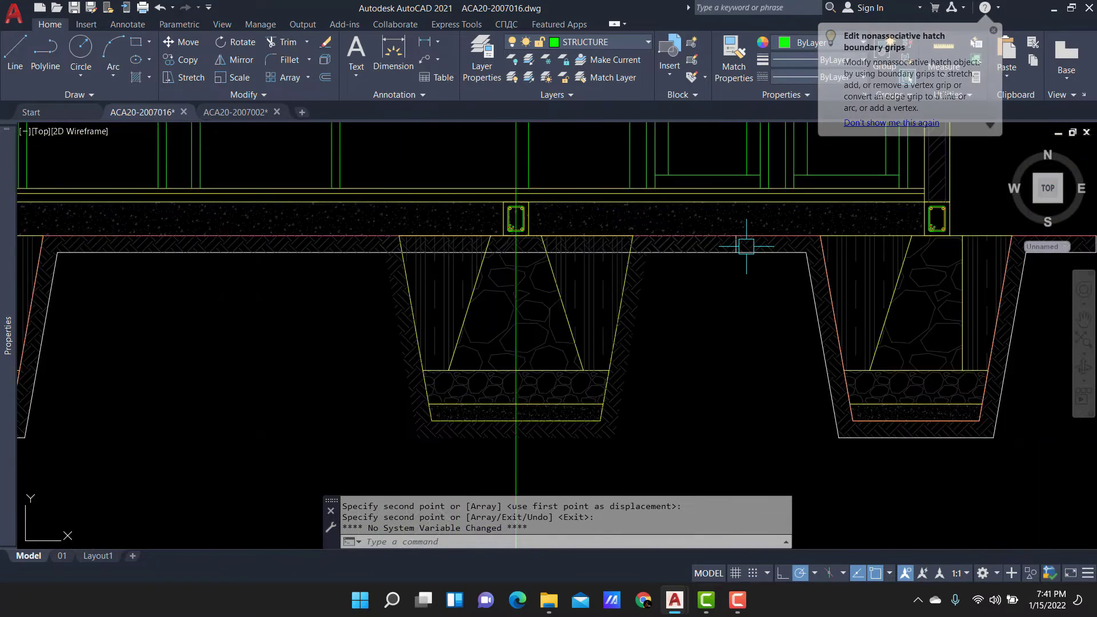
{"action": "scroll", "coordinate": [748, 260], "scroll_direction": "up", "scroll_amount": 3}
Trim the earth hatch using the edge beside the new footing as cutter.
{"action": "left_click", "coordinate": [668, 232]}
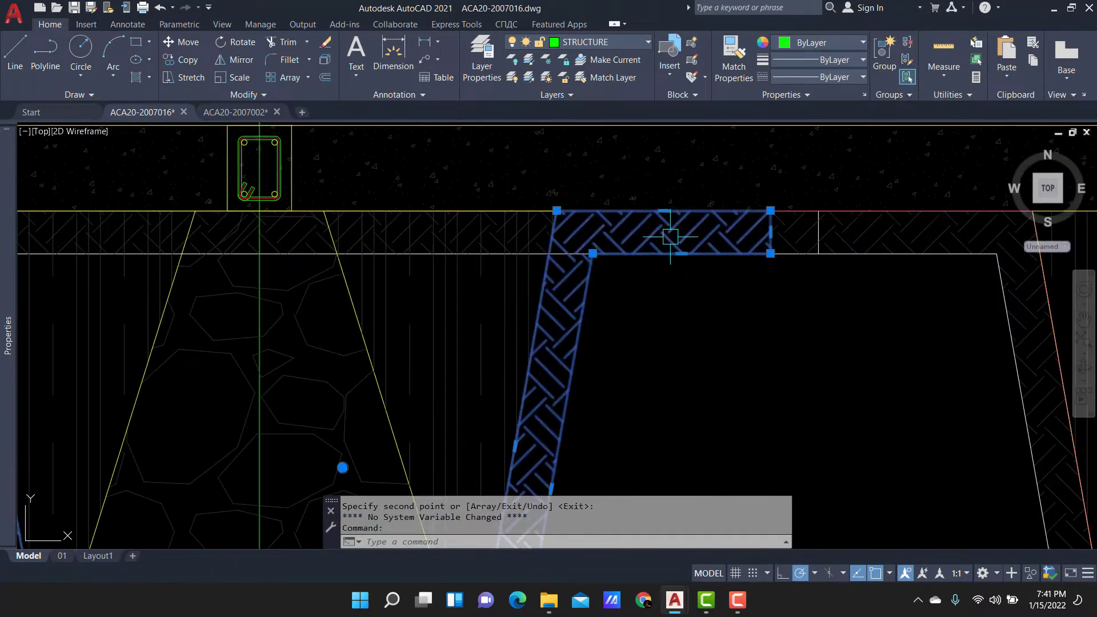
{"action": "scroll", "coordinate": [595, 221], "scroll_direction": "down", "scroll_amount": 2}
{"action": "scroll", "coordinate": [604, 241], "scroll_direction": "up", "scroll_amount": 2}
{"action": "key", "text": "Escape"}
{"action": "type", "text": "T"}
{"action": "key", "text": "Return"}
{"action": "left_click", "coordinate": [598, 292]}
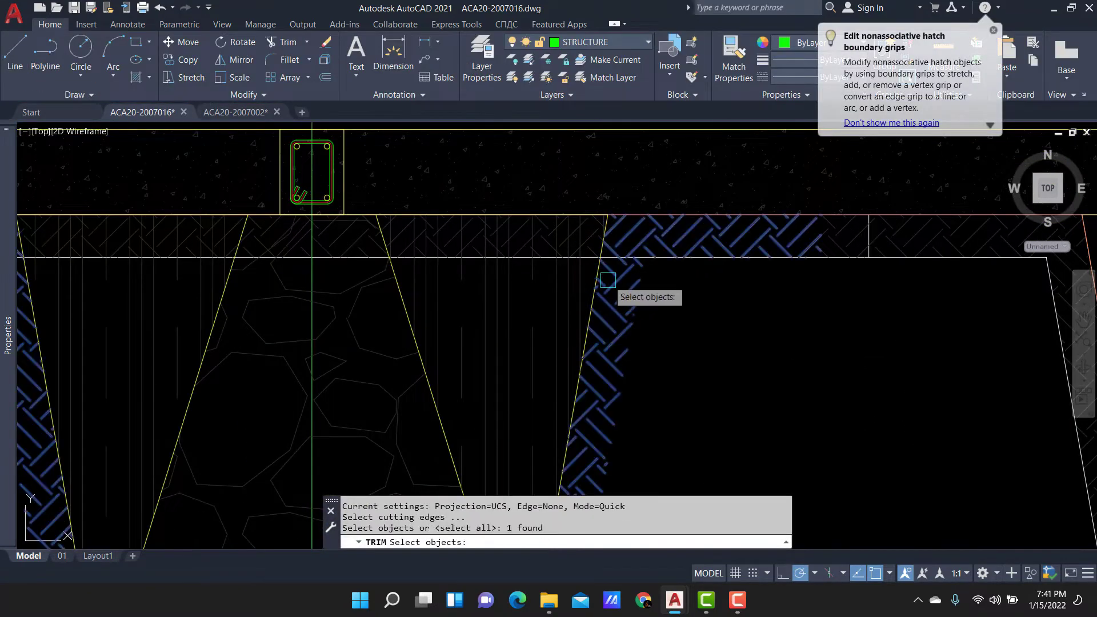
{"action": "scroll", "coordinate": [580, 255], "scroll_direction": "up", "scroll_amount": 5}
{"action": "key", "text": "Return"}
Trim the earth hatch again with the footing sides as cutting edges.
{"action": "type", "text": "t"}
{"action": "key", "text": "Return"}
{"action": "left_click", "coordinate": [548, 251]}
{"action": "scroll", "coordinate": [441, 220], "scroll_direction": "down", "scroll_amount": 3}
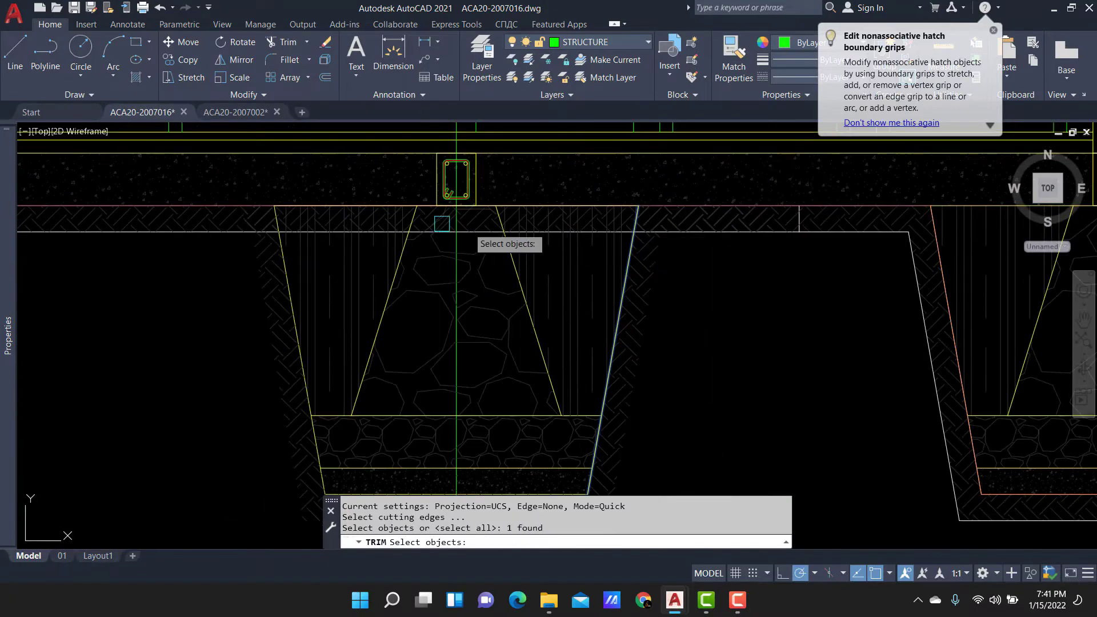
{"action": "scroll", "coordinate": [277, 228], "scroll_direction": "up", "scroll_amount": 2}
{"action": "scroll", "coordinate": [279, 280], "scroll_direction": "up", "scroll_amount": 2}
{"action": "left_click", "coordinate": [280, 280]}
{"action": "key", "text": "Return"}
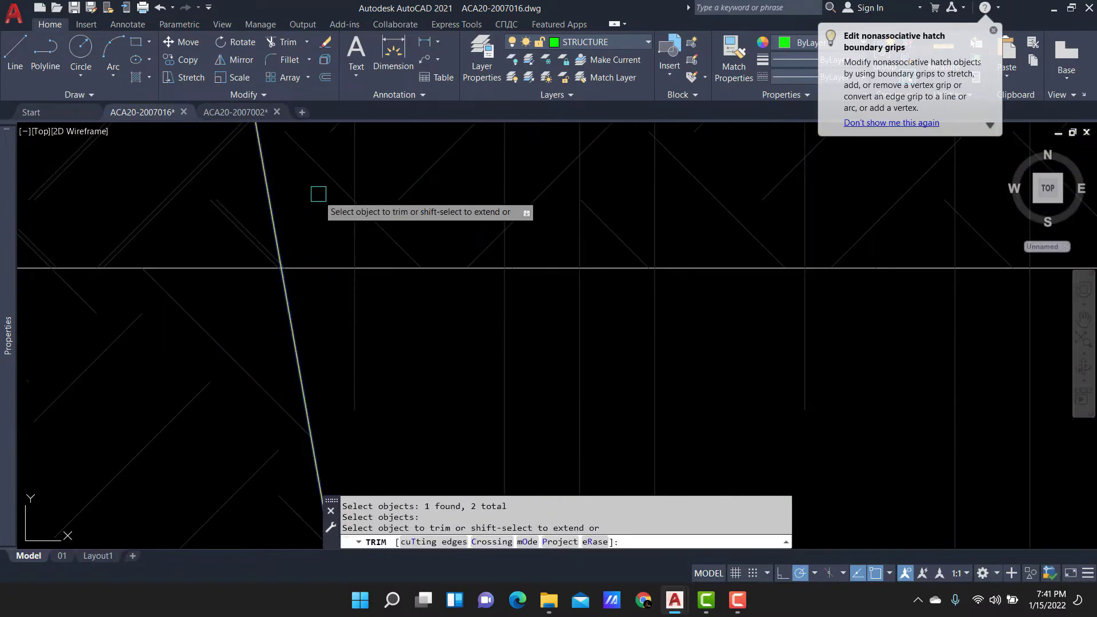
{"action": "scroll", "coordinate": [526, 243], "scroll_direction": "down", "scroll_amount": 3}
{"action": "key", "text": "Return"}
Reset the earth hatch pattern origin to the trench corner with Set Origin.
{"action": "left_click", "coordinate": [221, 211]}
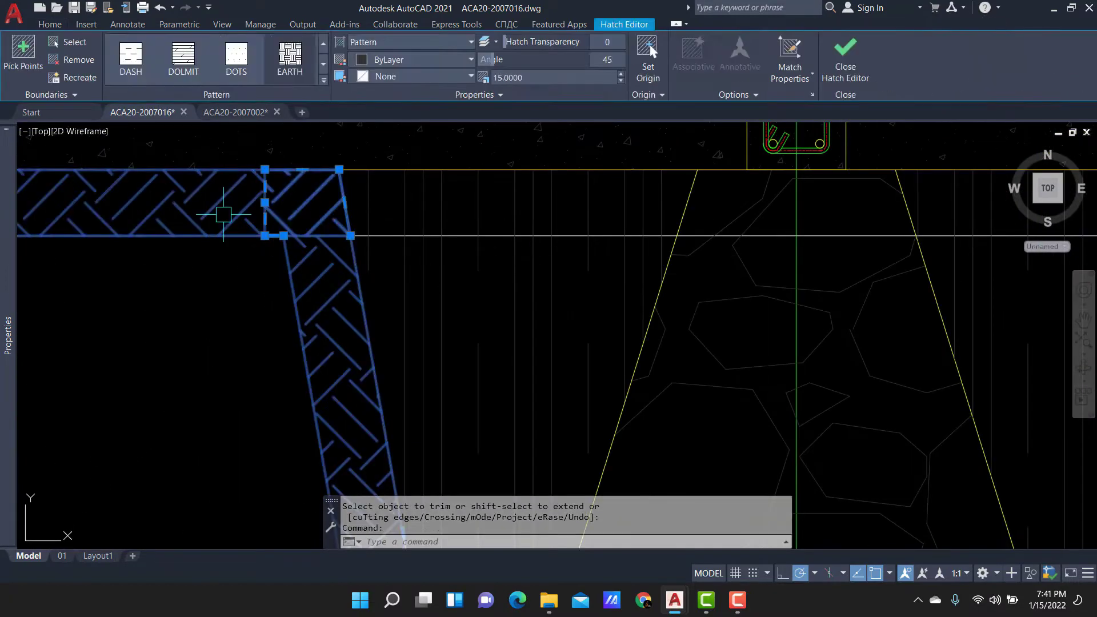
{"action": "scroll", "coordinate": [220, 211], "scroll_direction": "down", "scroll_amount": 3}
{"action": "middle_click_drag", "start_coordinate": [717, 252], "coordinate": [449, 228]}
{"action": "scroll", "coordinate": [449, 228], "scroll_direction": "down", "scroll_amount": 3}
{"action": "scroll", "coordinate": [850, 323], "scroll_direction": "up", "scroll_amount": 3}
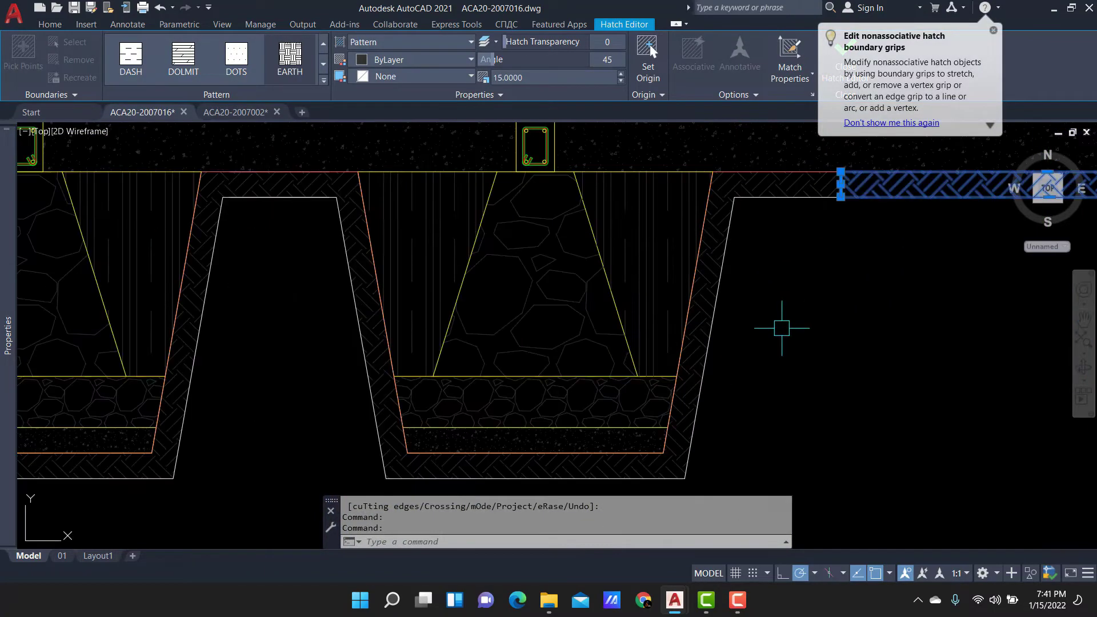
{"action": "scroll", "coordinate": [715, 252], "scroll_direction": "up", "scroll_amount": 2}
{"action": "scroll", "coordinate": [686, 281], "scroll_direction": "down", "scroll_amount": 2}
{"action": "scroll", "coordinate": [411, 181], "scroll_direction": "up", "scroll_amount": 4}
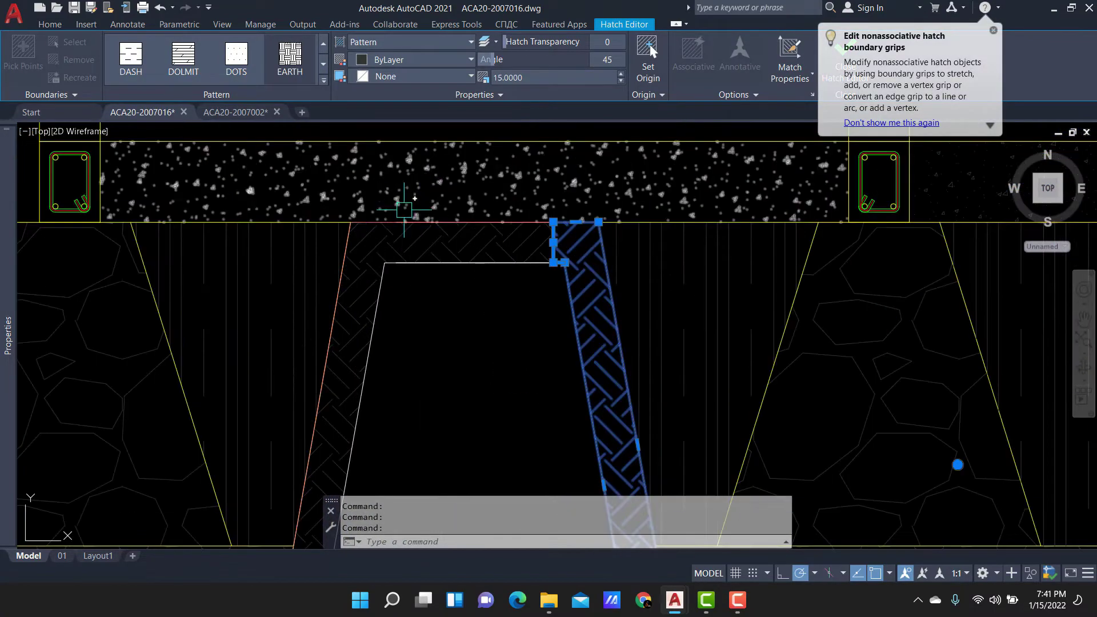
{"action": "left_click", "coordinate": [648, 51]}
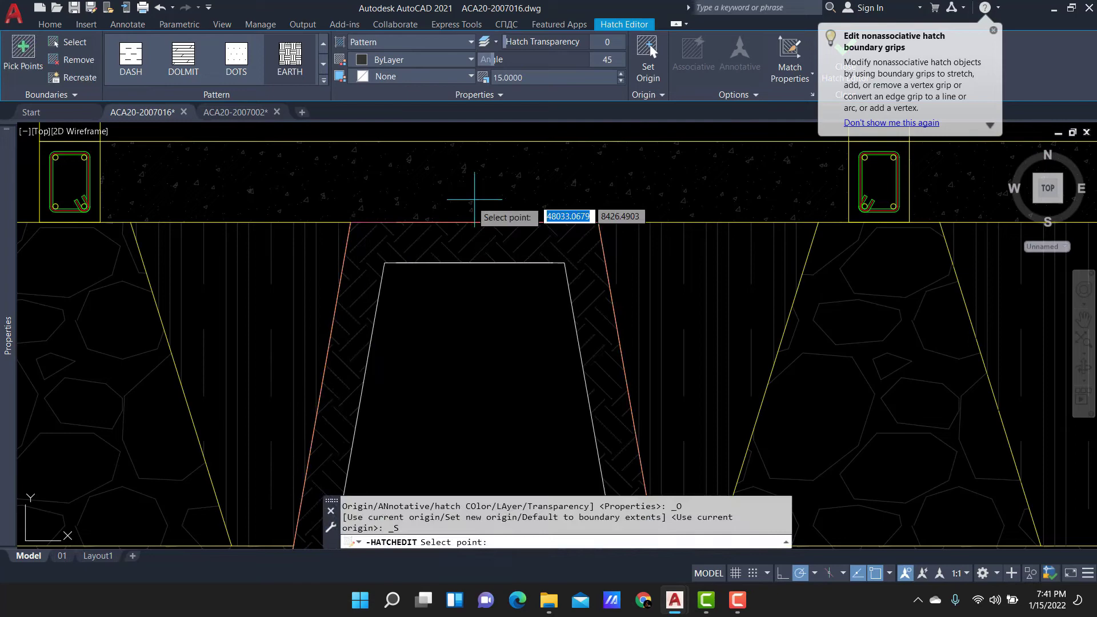
{"action": "left_click", "coordinate": [469, 260]}
{"action": "scroll", "coordinate": [773, 255], "scroll_direction": "down", "scroll_amount": 3}
{"action": "scroll", "coordinate": [513, 210], "scroll_direction": "up", "scroll_amount": 5}
{"action": "key", "text": "Escape"}
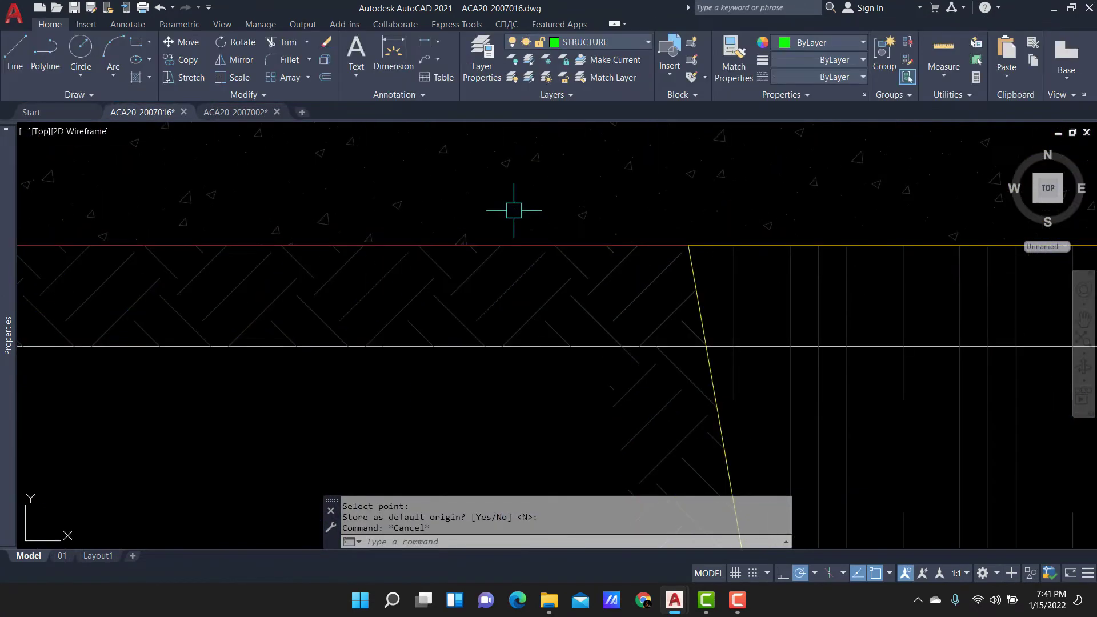
Erase the leftover trench outline and a stray leftover line.
{"action": "scroll", "coordinate": [514, 210], "scroll_direction": "down", "scroll_amount": 4}
{"action": "scroll", "coordinate": [661, 299], "scroll_direction": "down", "scroll_amount": 2}
{"action": "left_click", "coordinate": [645, 250]}
{"action": "type", "text": "E"}
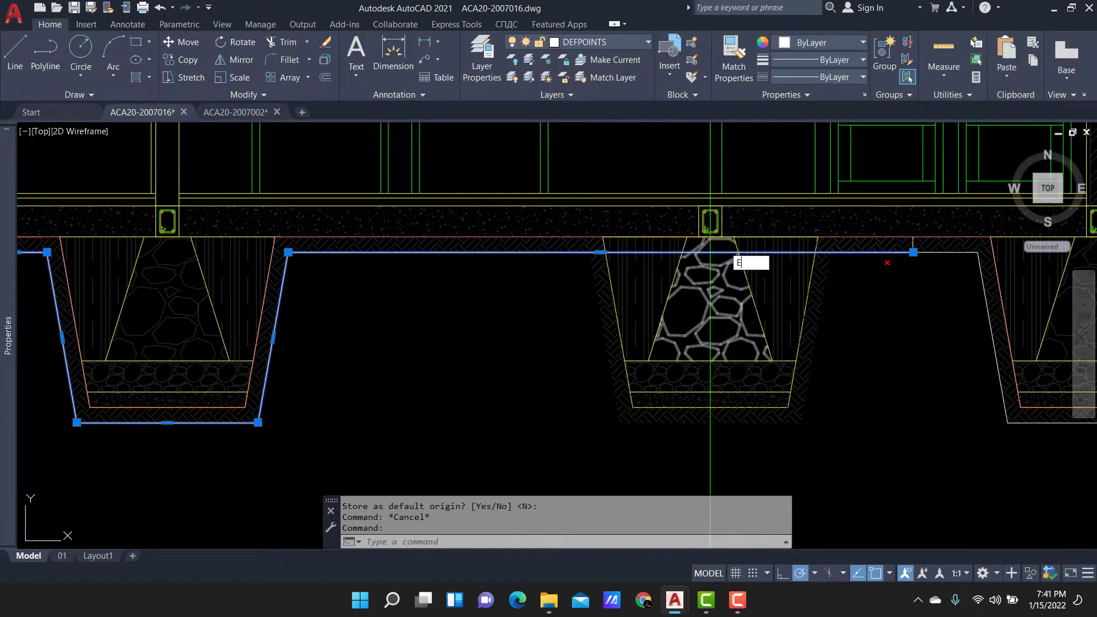
{"action": "key", "text": "Return"}
{"action": "scroll", "coordinate": [580, 252], "scroll_direction": "down", "scroll_amount": 1}
{"action": "scroll", "coordinate": [624, 294], "scroll_direction": "up", "scroll_amount": 4}
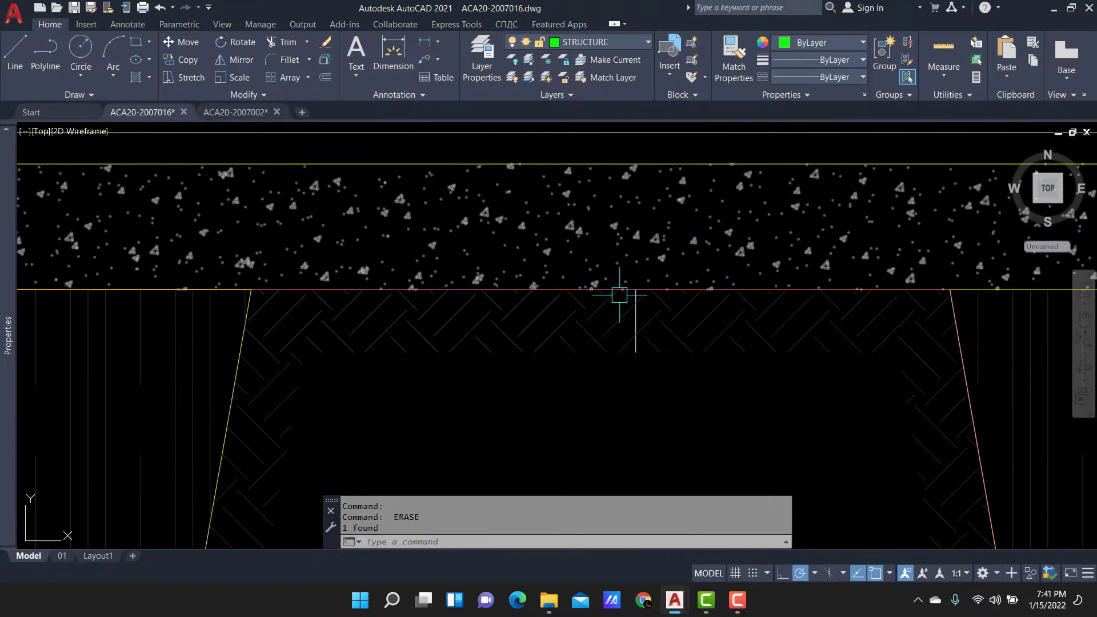
{"action": "scroll", "coordinate": [641, 306], "scroll_direction": "up", "scroll_amount": 2}
{"action": "left_click", "coordinate": [641, 325]}
{"action": "scroll", "coordinate": [638, 325], "scroll_direction": "down", "scroll_amount": 3}
{"action": "type", "text": "E"}
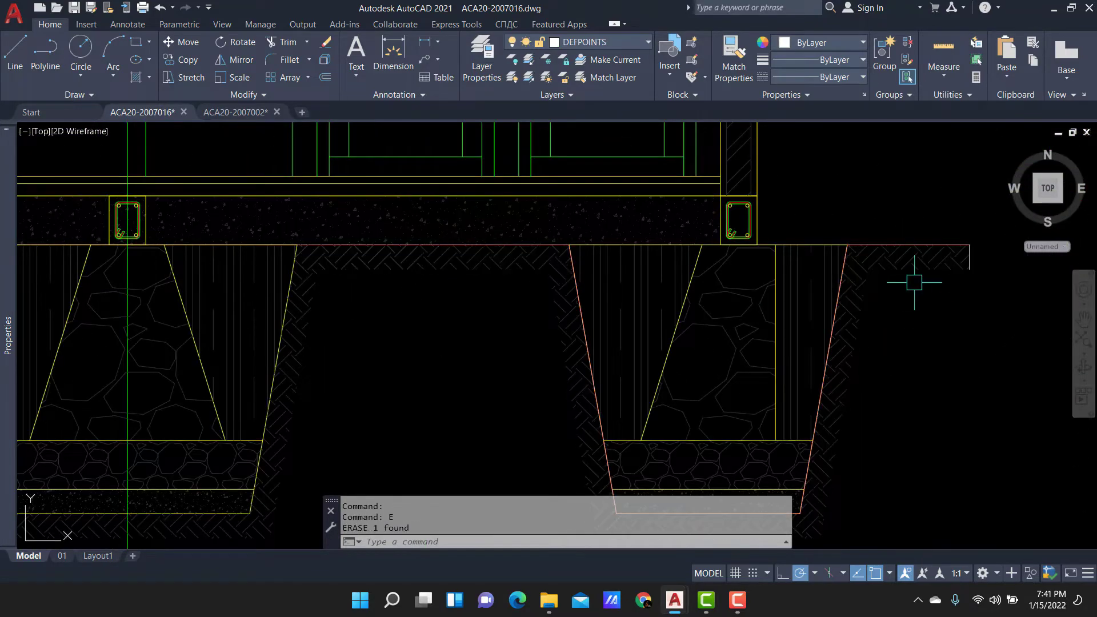
{"action": "scroll", "coordinate": [911, 284], "scroll_direction": "up", "scroll_amount": 2}
{"action": "left_click", "coordinate": [925, 188]}
{"action": "scroll", "coordinate": [976, 350], "scroll_direction": "down", "scroll_amount": 1}
{"action": "key", "text": "Return"}
Window-select a leftover line and the middle footing, then clear the selection.
{"action": "scroll", "coordinate": [977, 350], "scroll_direction": "down", "scroll_amount": 1}
{"action": "scroll", "coordinate": [537, 309], "scroll_direction": "up", "scroll_amount": 2}
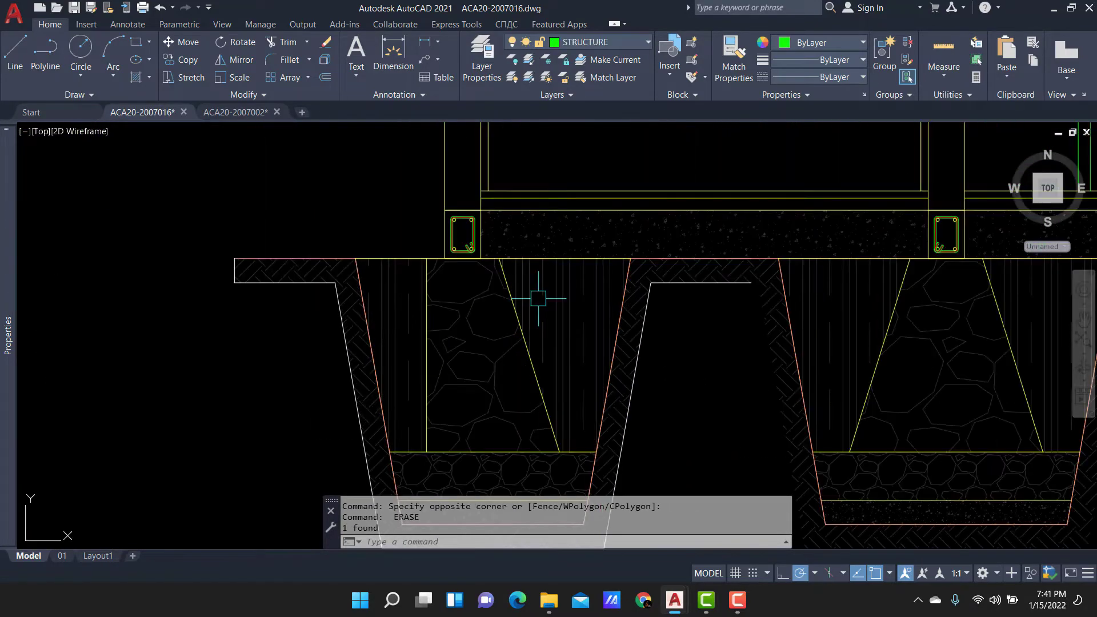
{"action": "scroll", "coordinate": [669, 277], "scroll_direction": "up", "scroll_amount": 2}
{"action": "scroll", "coordinate": [642, 287], "scroll_direction": "up", "scroll_amount": 2}
{"action": "scroll", "coordinate": [648, 274], "scroll_direction": "down", "scroll_amount": 3}
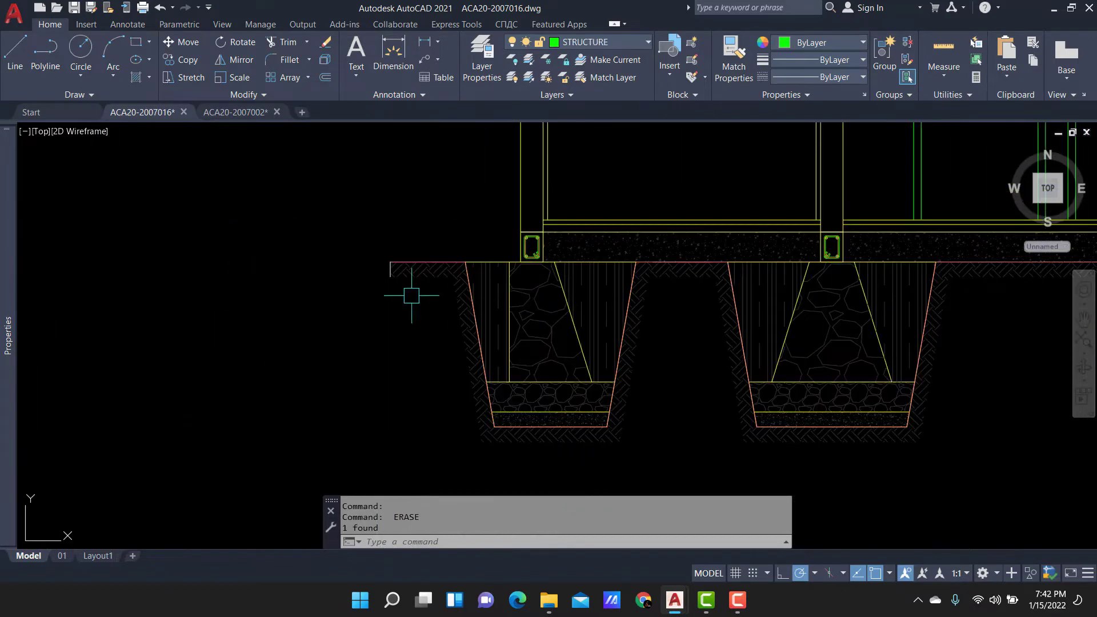
{"action": "left_click", "coordinate": [360, 219]}
{"action": "scroll", "coordinate": [463, 469], "scroll_direction": "down", "scroll_amount": 4}
{"action": "scroll", "coordinate": [464, 470], "scroll_direction": "up", "scroll_amount": 3}
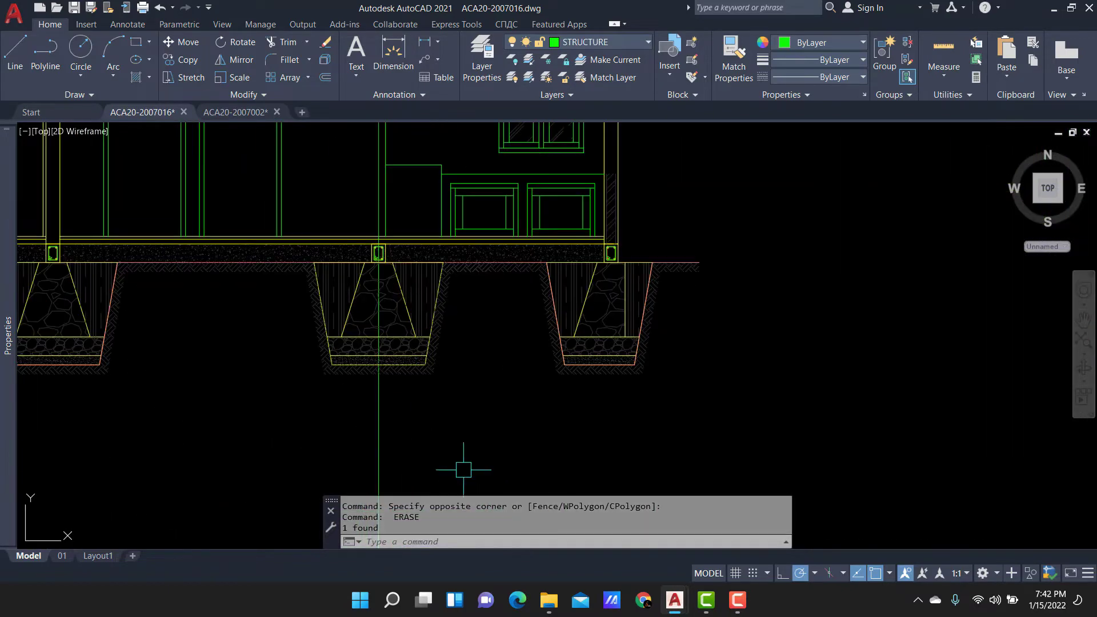
{"action": "scroll", "coordinate": [370, 309], "scroll_direction": "down", "scroll_amount": 3}
{"action": "scroll", "coordinate": [502, 220], "scroll_direction": "up", "scroll_amount": 4}
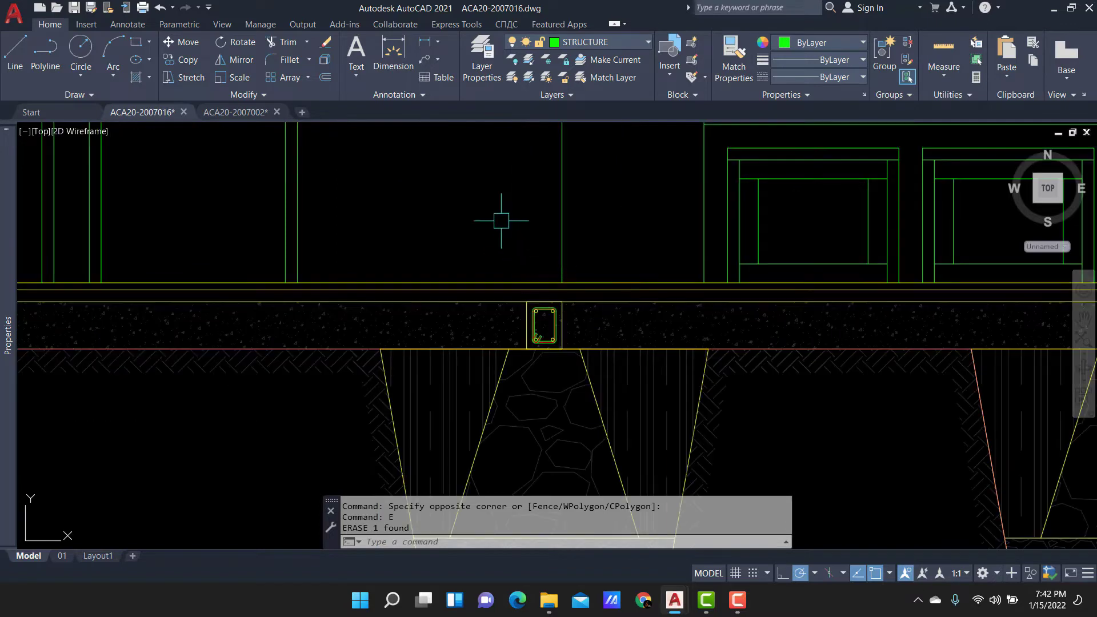
{"action": "left_click", "coordinate": [502, 221]}
{"action": "left_click", "coordinate": [612, 370]}
{"action": "scroll", "coordinate": [572, 353], "scroll_direction": "up", "scroll_amount": 1}
{"action": "scroll", "coordinate": [571, 372], "scroll_direction": "down", "scroll_amount": 4}
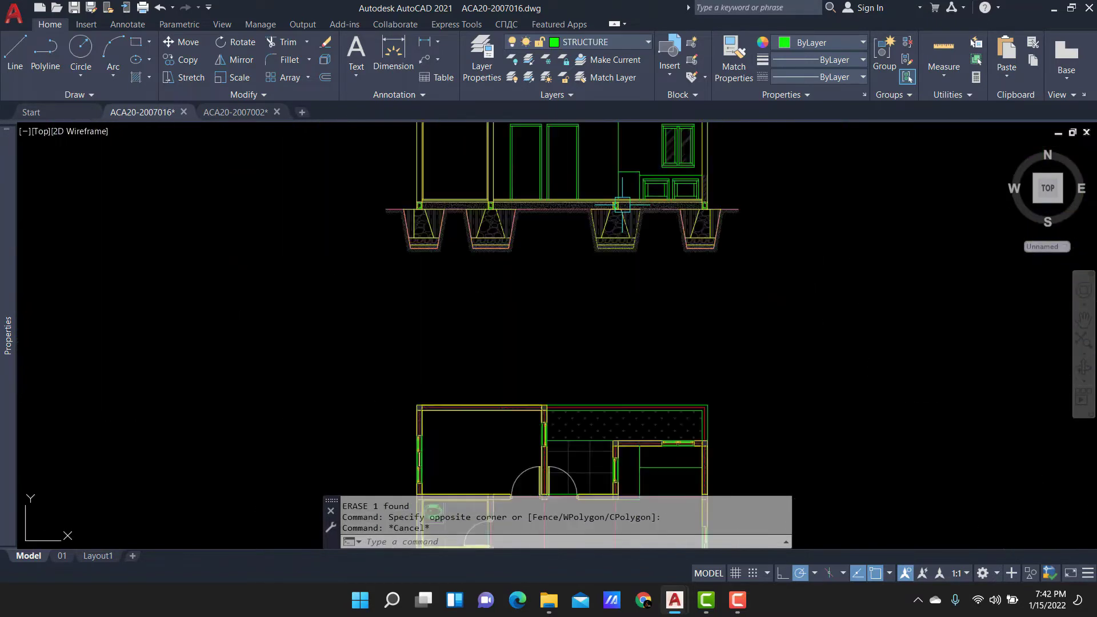
{"action": "scroll", "coordinate": [608, 249], "scroll_direction": "down", "scroll_amount": 1}
{"action": "key", "text": "Escape"}
Place a vertical construction line (XL, V) through the floor-plan wall.
{"action": "type", "text": "xl"}
{"action": "key", "text": "Return"}
{"action": "type", "text": "v"}
{"action": "key", "text": "Return"}
{"action": "scroll", "coordinate": [566, 342], "scroll_direction": "up", "scroll_amount": 4}
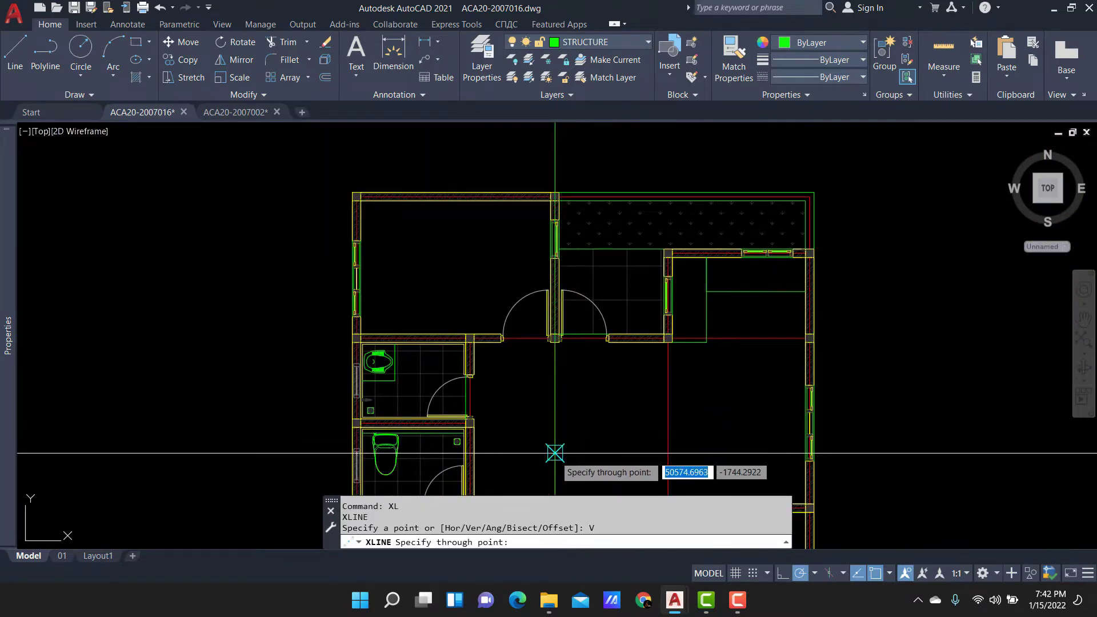
{"action": "left_click", "coordinate": [561, 394]}
{"action": "key", "text": "Return"}
{"action": "scroll", "coordinate": [589, 262], "scroll_direction": "down", "scroll_amount": 4}
{"action": "scroll", "coordinate": [588, 262], "scroll_direction": "up", "scroll_amount": 2}
{"action": "scroll", "coordinate": [597, 251], "scroll_direction": "up", "scroll_amount": 5}
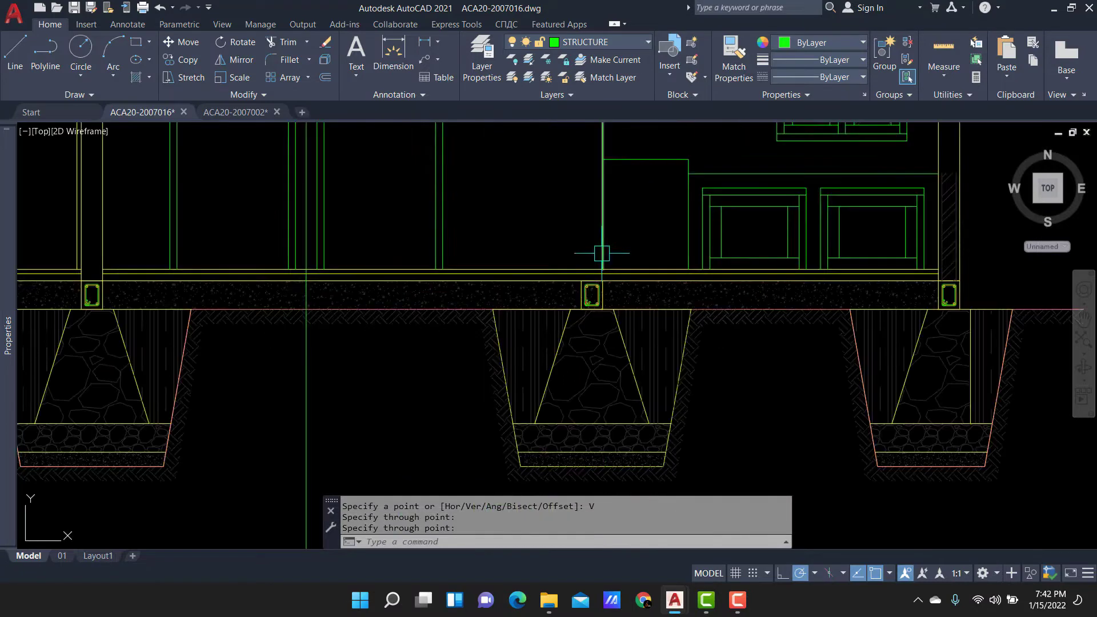
{"action": "scroll", "coordinate": [571, 234], "scroll_direction": "up", "scroll_amount": 4}
Window-select the middle column, then cancel the selection.
{"action": "left_click", "coordinate": [553, 211]}
{"action": "left_click", "coordinate": [660, 393]}
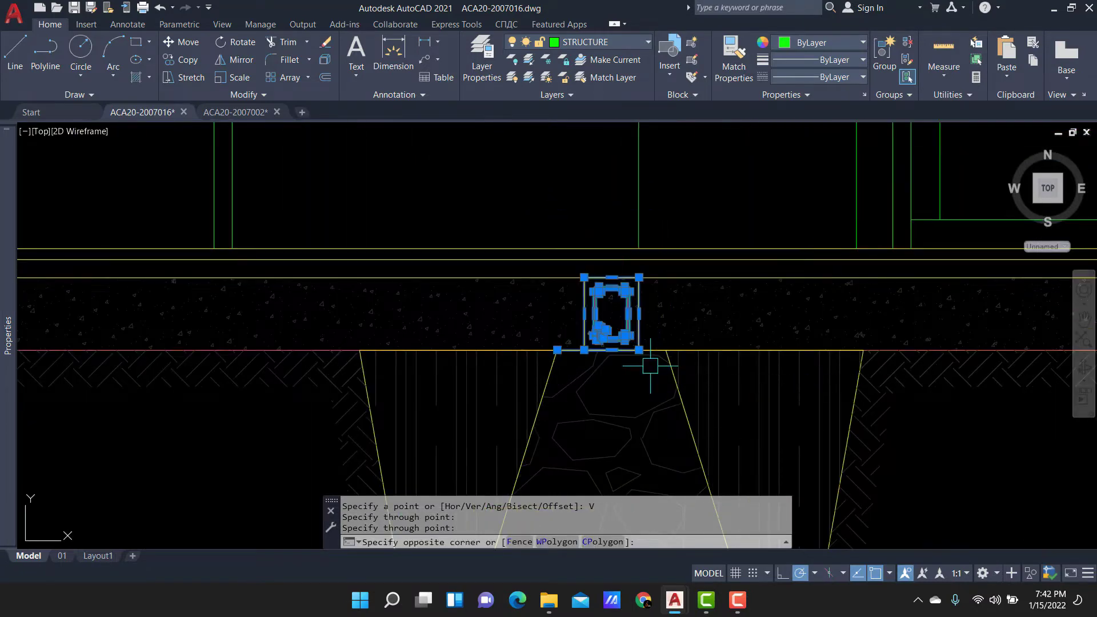
{"action": "scroll", "coordinate": [649, 363], "scroll_direction": "down", "scroll_amount": 4}
{"action": "scroll", "coordinate": [507, 321], "scroll_direction": "down", "scroll_amount": 3}
{"action": "scroll", "coordinate": [516, 332], "scroll_direction": "down", "scroll_amount": 2}
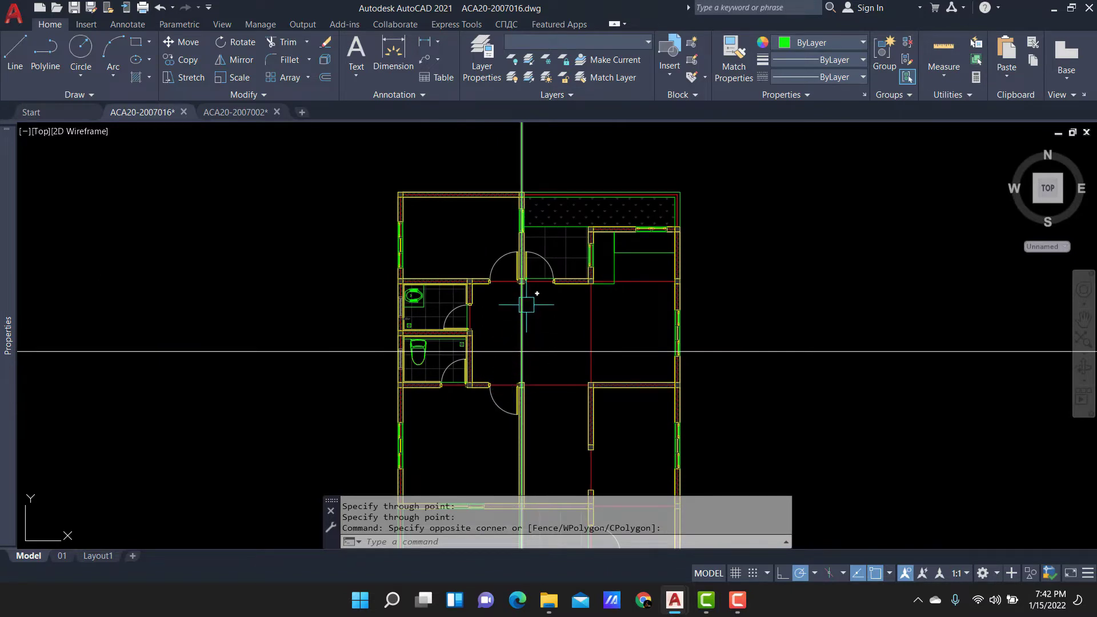
{"action": "scroll", "coordinate": [521, 351], "scroll_direction": "down", "scroll_amount": 3}
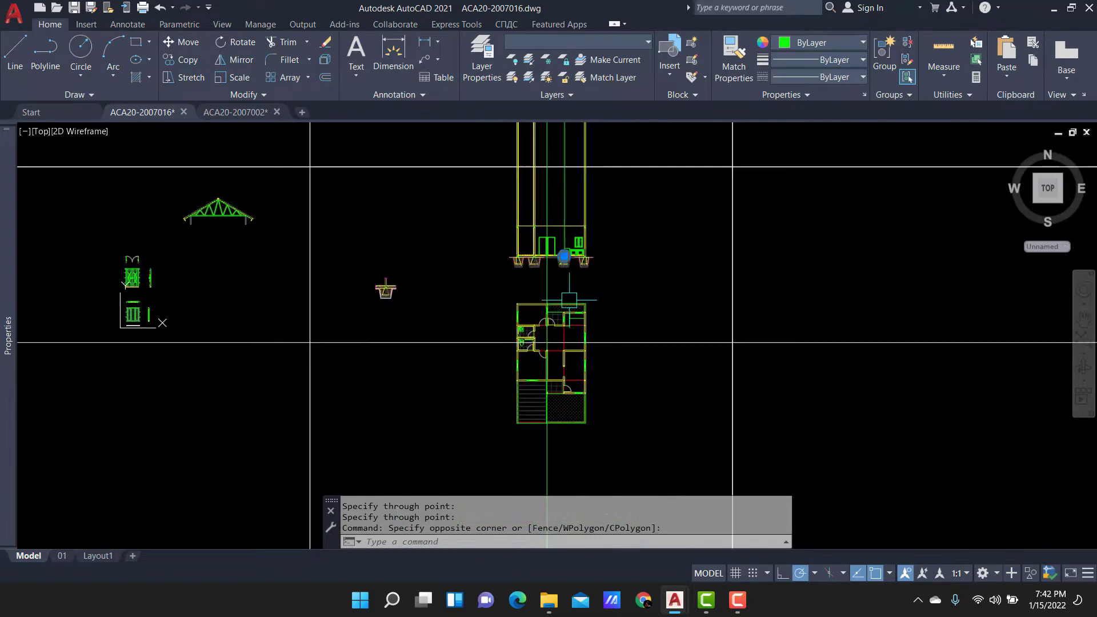
{"action": "key", "text": "Escape"}
{"action": "key", "text": "Escape"}
Start a line from the bathroom corner in the plan, then cancel it.
{"action": "scroll", "coordinate": [510, 308], "scroll_direction": "up", "scroll_amount": 6}
{"action": "key", "text": "Return"}
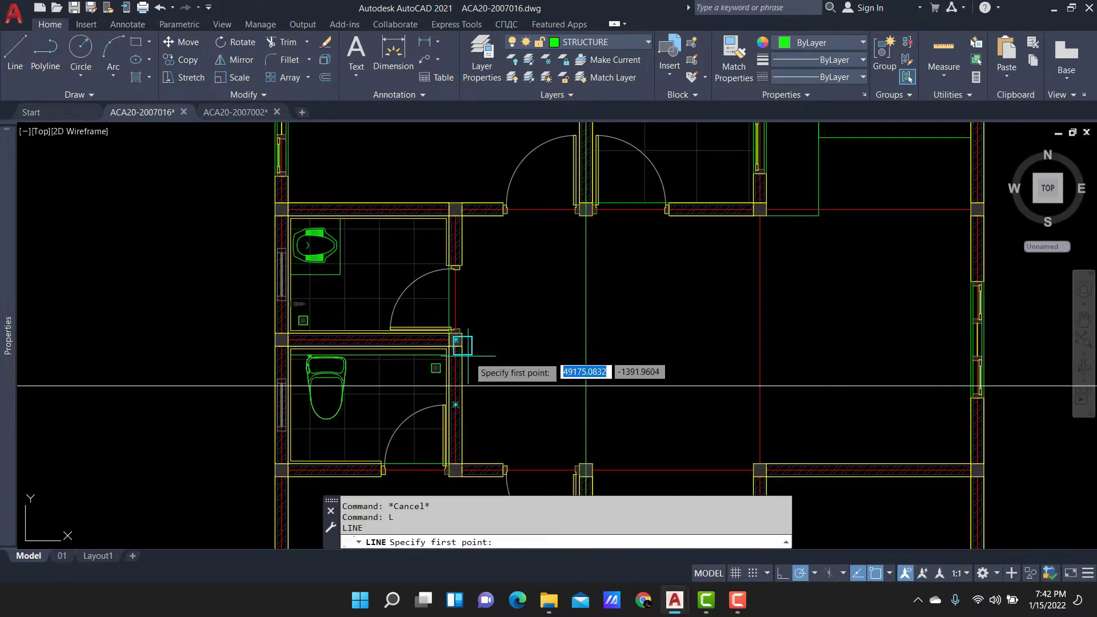
{"action": "scroll", "coordinate": [457, 337], "scroll_direction": "up", "scroll_amount": 2}
{"action": "scroll", "coordinate": [447, 323], "scroll_direction": "down", "scroll_amount": 4}
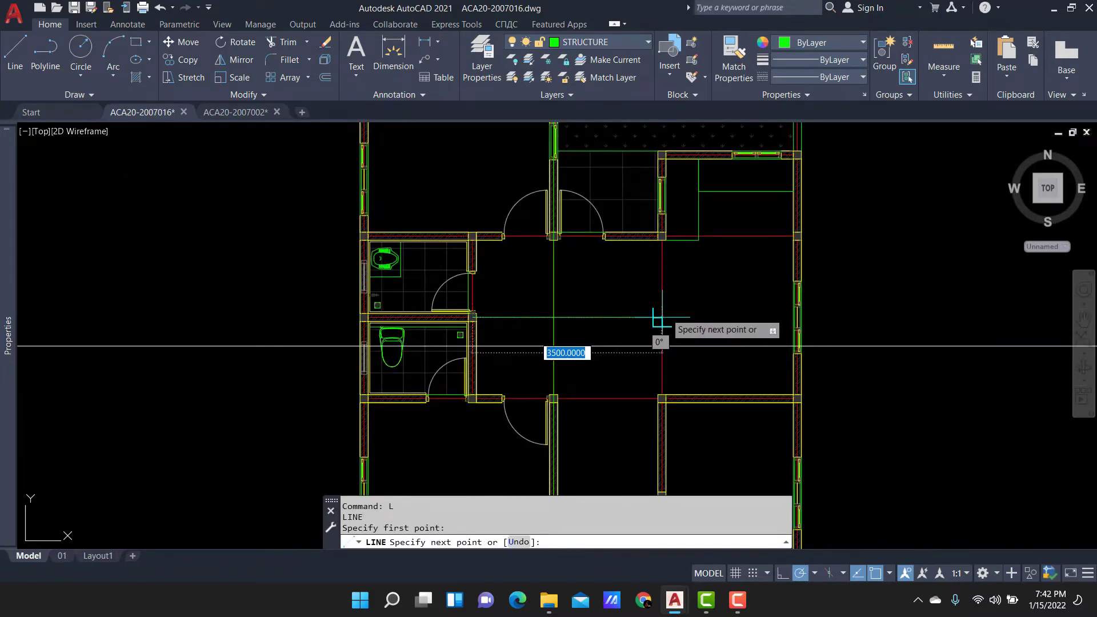
{"action": "scroll", "coordinate": [649, 318], "scroll_direction": "up", "scroll_amount": 2}
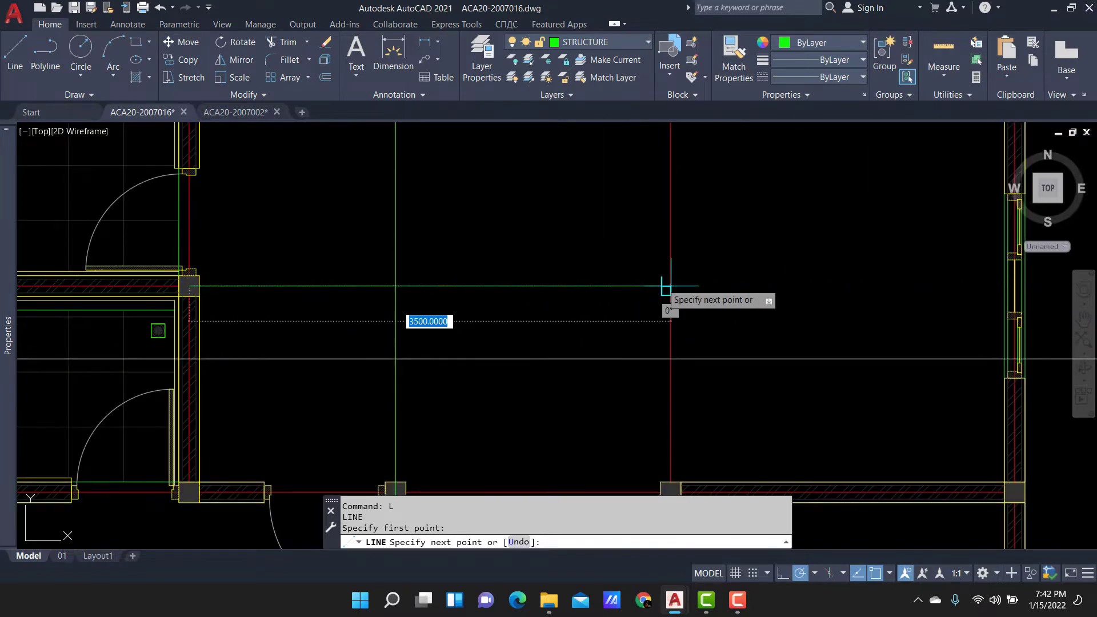
{"action": "scroll", "coordinate": [439, 257], "scroll_direction": "down", "scroll_amount": 2}
{"action": "scroll", "coordinate": [425, 286], "scroll_direction": "down", "scroll_amount": 2}
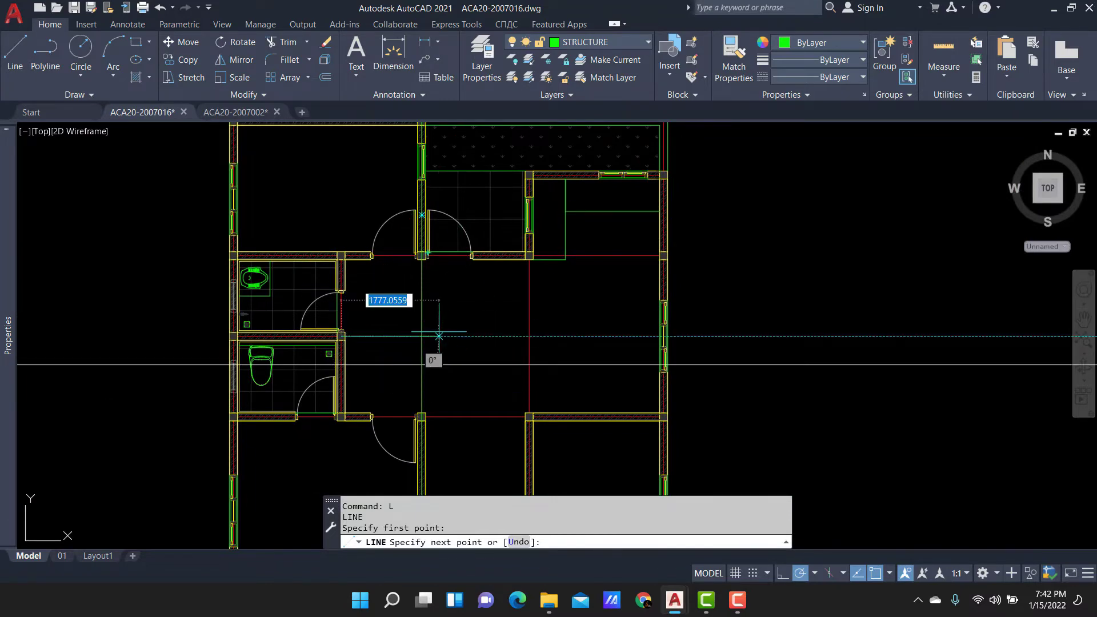
{"action": "scroll", "coordinate": [490, 240], "scroll_direction": "down", "scroll_amount": 4}
{"action": "scroll", "coordinate": [468, 291], "scroll_direction": "up", "scroll_amount": 3}
{"action": "key", "text": "Escape"}
{"action": "scroll", "coordinate": [445, 212], "scroll_direction": "up", "scroll_amount": 3}
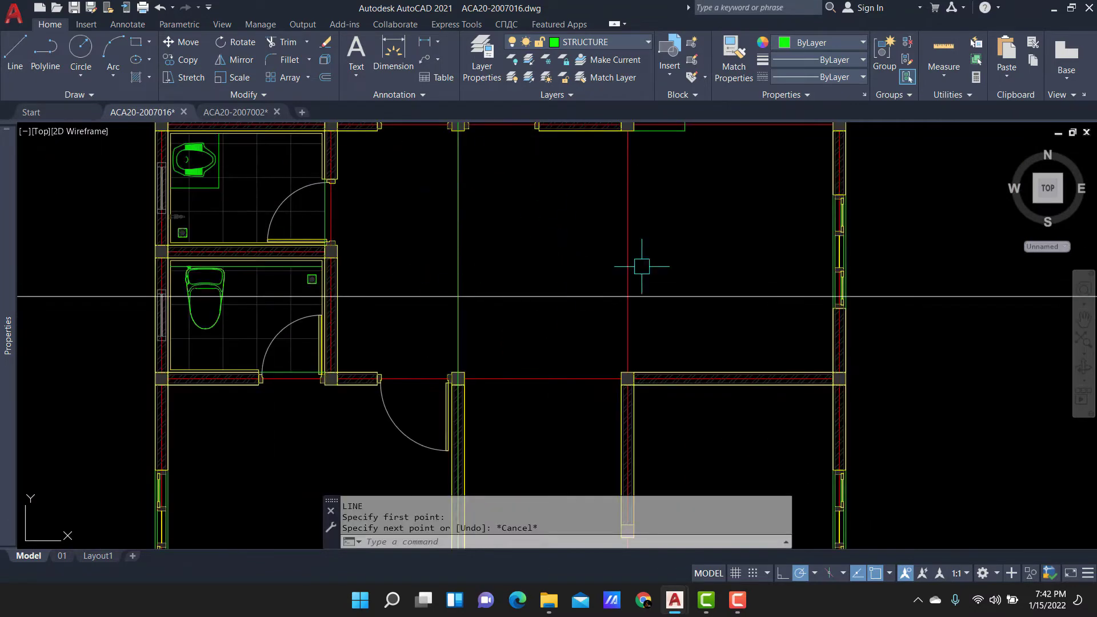
{"action": "scroll", "coordinate": [468, 229], "scroll_direction": "down", "scroll_amount": 2}
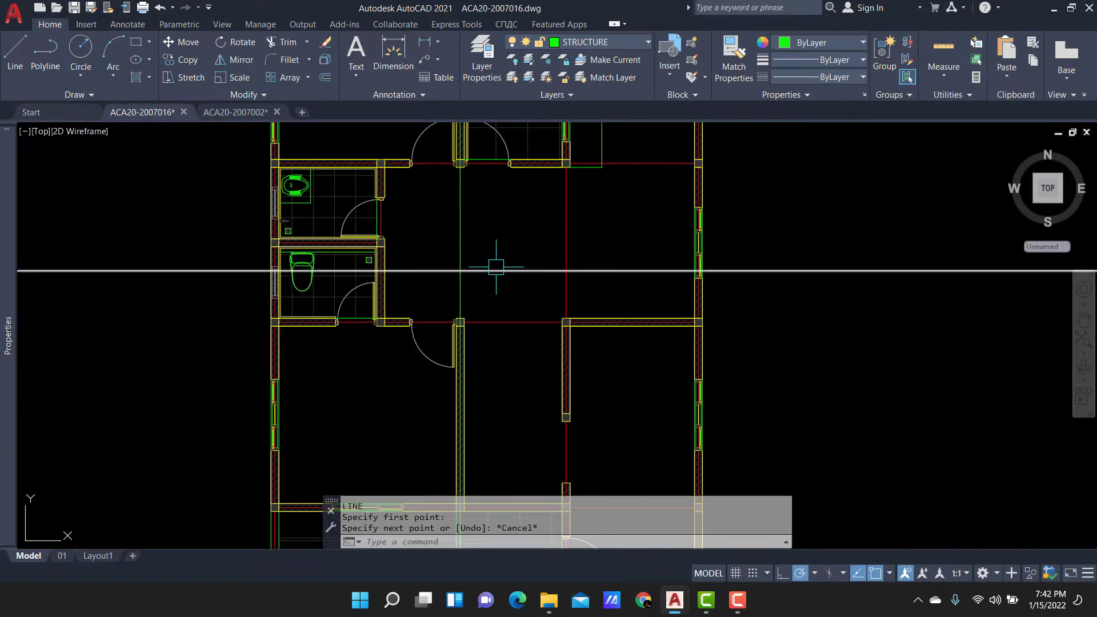
{"action": "scroll", "coordinate": [446, 205], "scroll_direction": "up", "scroll_amount": 2}
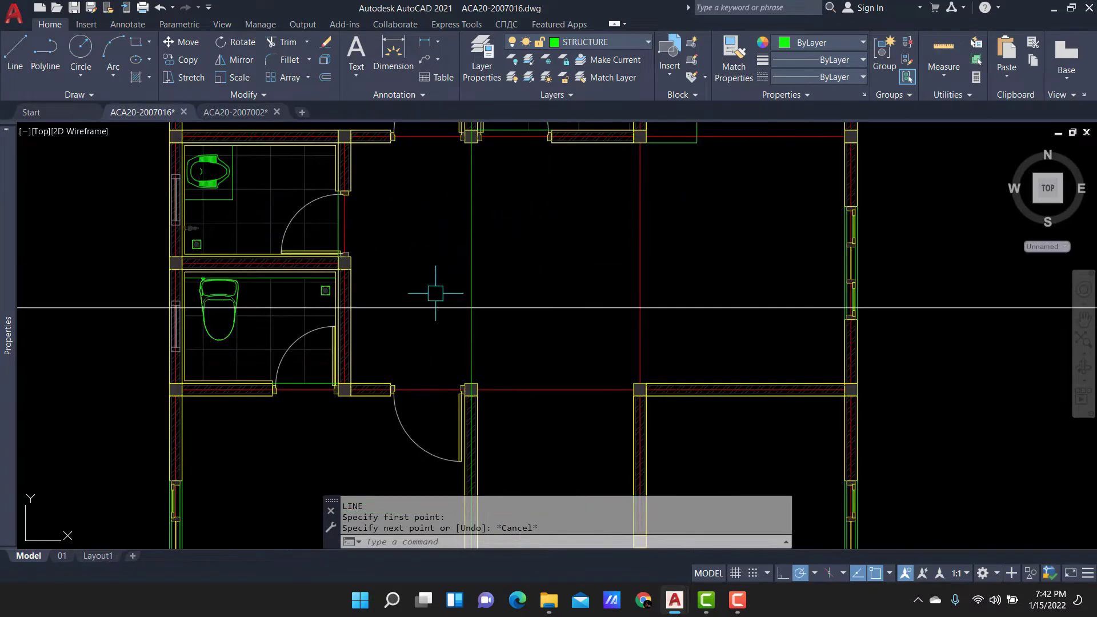
{"action": "scroll", "coordinate": [533, 238], "scroll_direction": "down", "scroll_amount": 5}
{"action": "scroll", "coordinate": [475, 339], "scroll_direction": "up", "scroll_amount": 2}
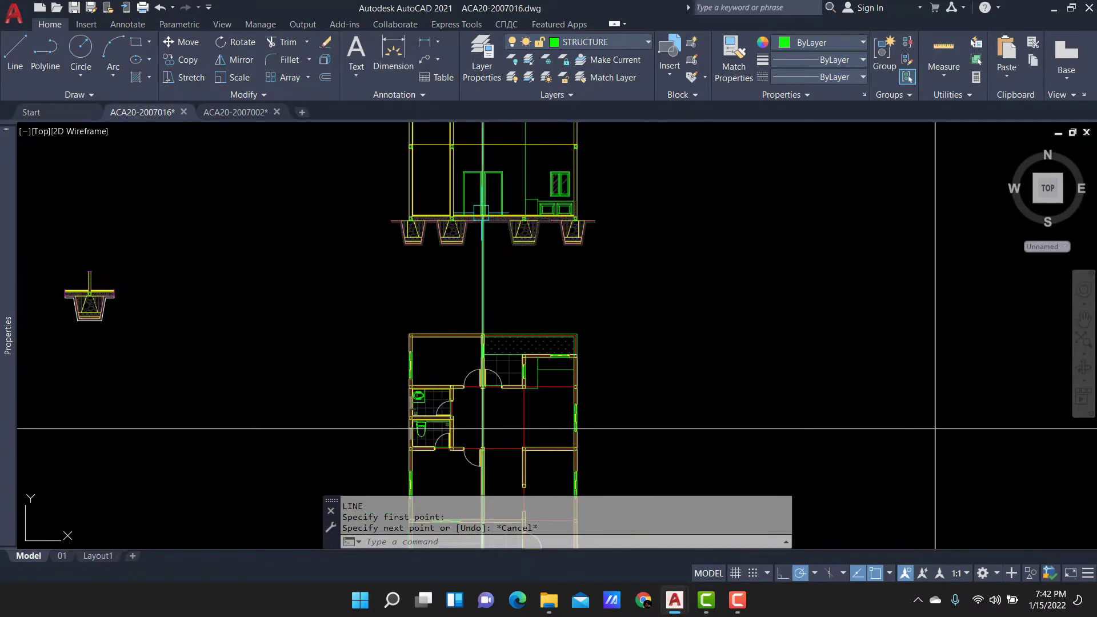
{"action": "scroll", "coordinate": [476, 338], "scroll_direction": "up", "scroll_amount": 4}
Erase the vertical construction line.
{"action": "left_click", "coordinate": [498, 217]}
{"action": "type", "text": "e"}
{"action": "key", "text": "Return"}
{"action": "scroll", "coordinate": [409, 184], "scroll_direction": "up", "scroll_amount": 3}
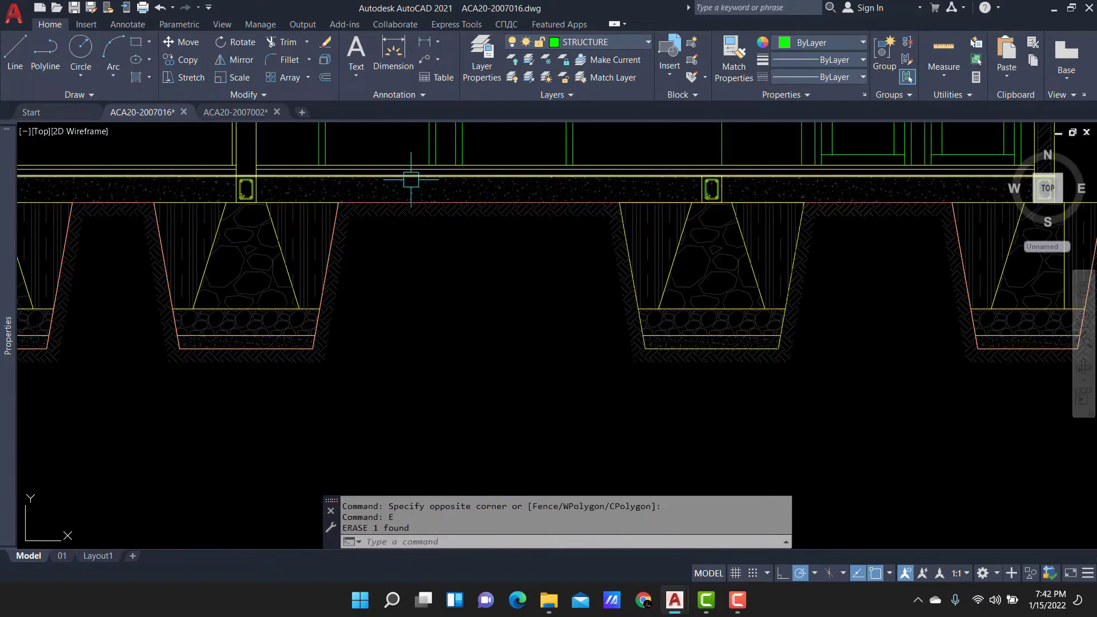
{"action": "scroll", "coordinate": [613, 289], "scroll_direction": "down", "scroll_amount": 2}
{"action": "scroll", "coordinate": [608, 281], "scroll_direction": "down", "scroll_amount": 2}
{"action": "scroll", "coordinate": [608, 280], "scroll_direction": "up", "scroll_amount": 4}
{"action": "scroll", "coordinate": [592, 372], "scroll_direction": "down", "scroll_amount": 4}
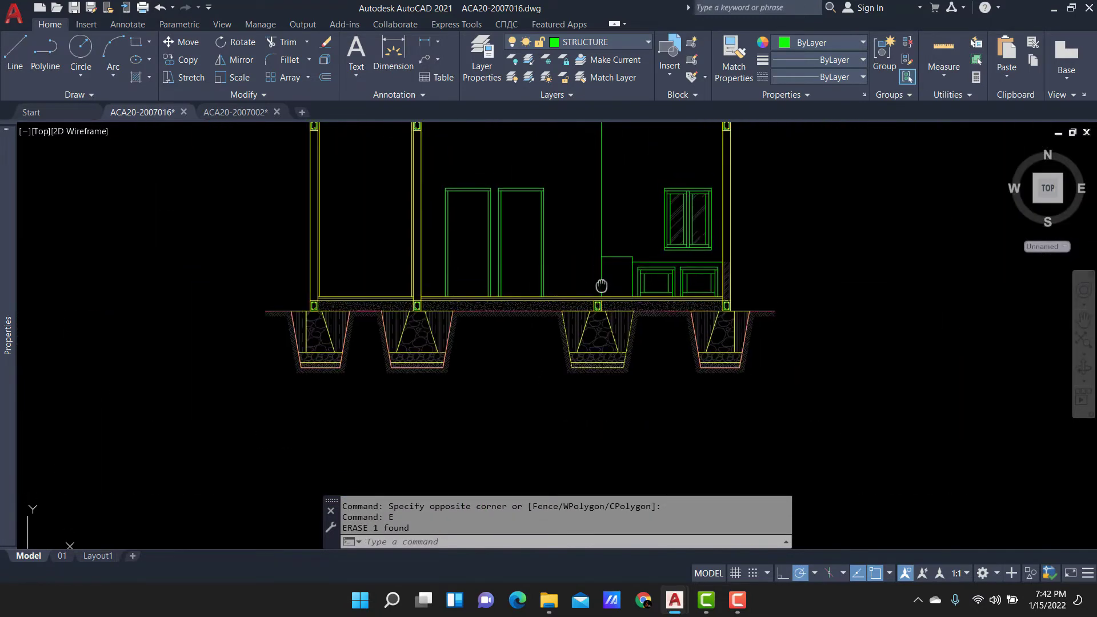
Copy the middle footing's column block 3500 straight up to the beam.
{"action": "middle_click_drag", "start_coordinate": [625, 91], "coordinate": [624, 238]}
{"action": "scroll", "coordinate": [618, 232], "scroll_direction": "down", "scroll_amount": 2}
{"action": "scroll", "coordinate": [617, 362], "scroll_direction": "up", "scroll_amount": 2}
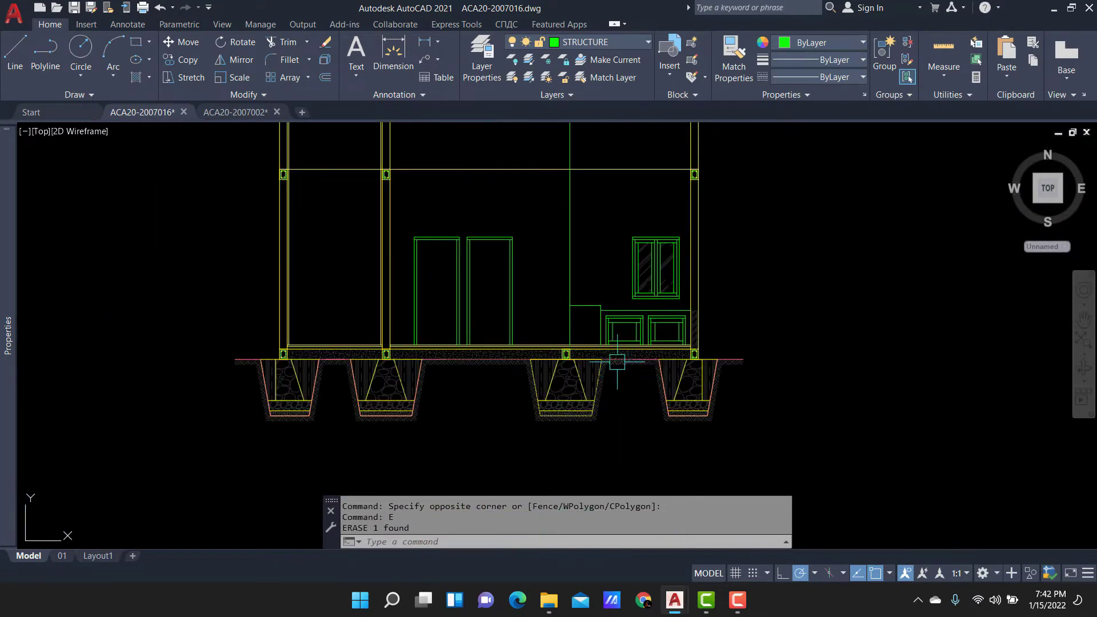
{"action": "scroll", "coordinate": [591, 364], "scroll_direction": "up", "scroll_amount": 3}
{"action": "left_click", "coordinate": [482, 203]}
{"action": "left_click", "coordinate": [416, 313]}
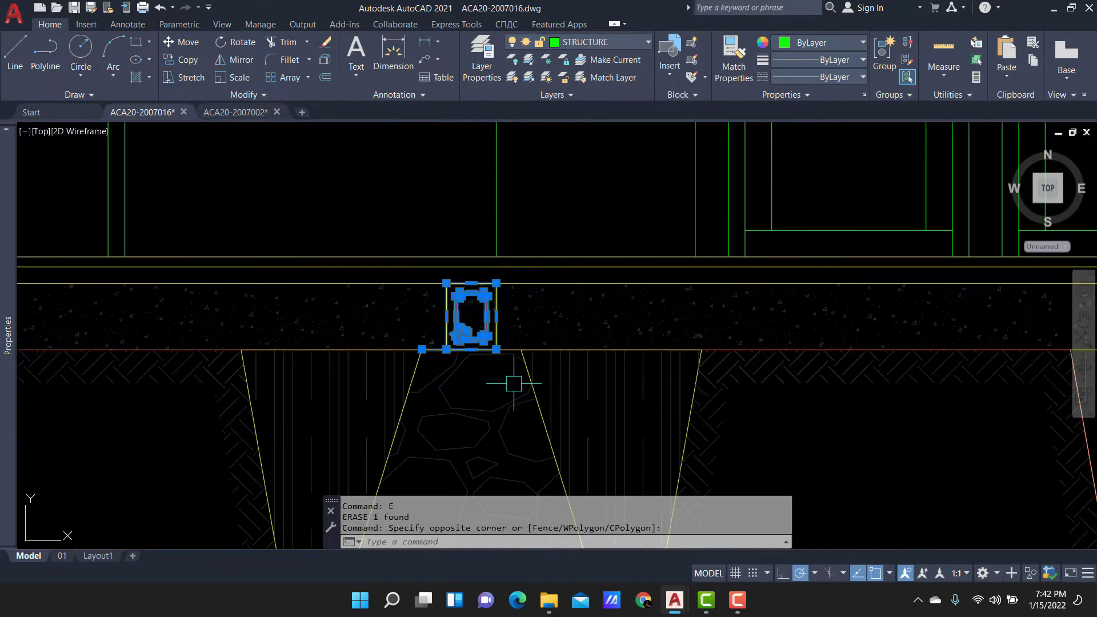
{"action": "scroll", "coordinate": [447, 341], "scroll_direction": "up", "scroll_amount": 2}
{"action": "scroll", "coordinate": [402, 388], "scroll_direction": "down", "scroll_amount": 3}
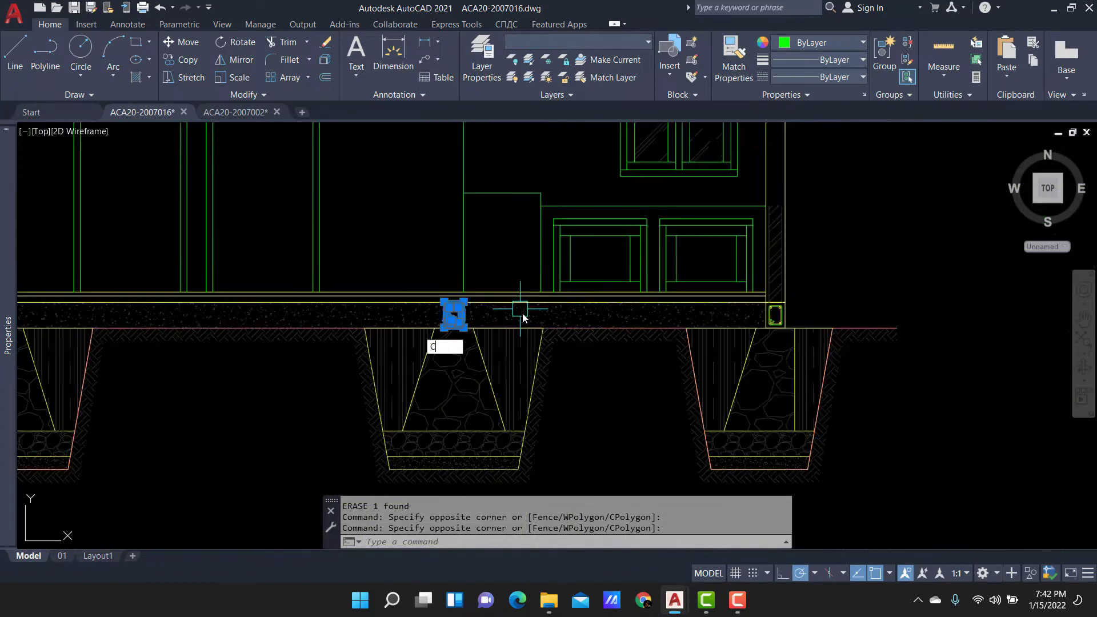
{"action": "scroll", "coordinate": [514, 311], "scroll_direction": "down", "scroll_amount": 2}
{"action": "type", "text": "co"}
{"action": "key", "text": "Return"}
{"action": "left_click", "coordinate": [767, 273]}
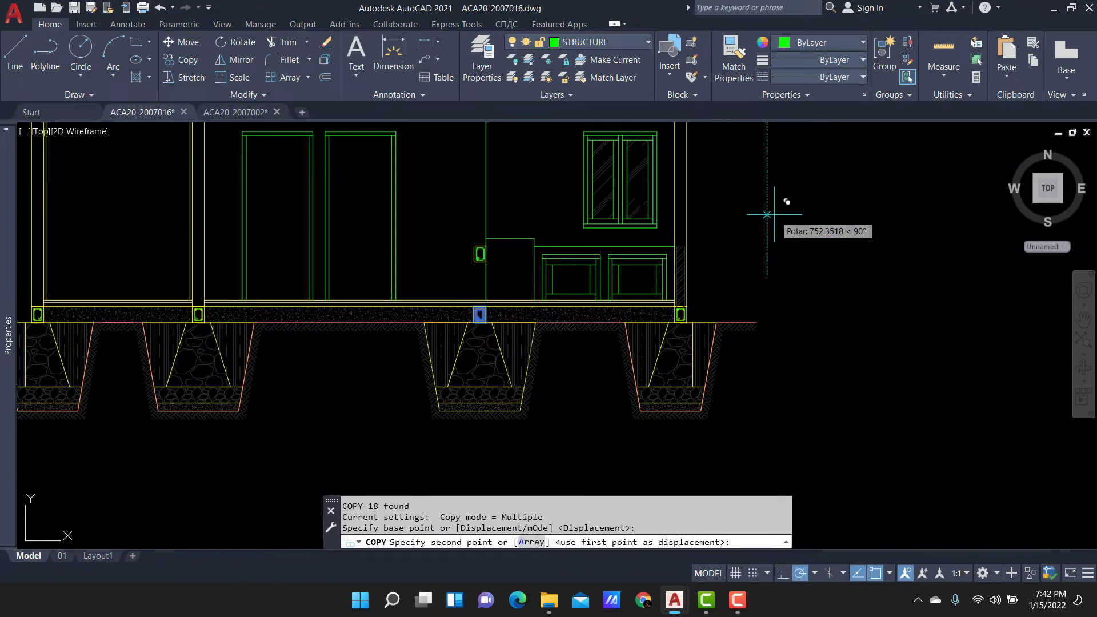
{"action": "type", "text": "3500"}
{"action": "key", "text": "Return"}
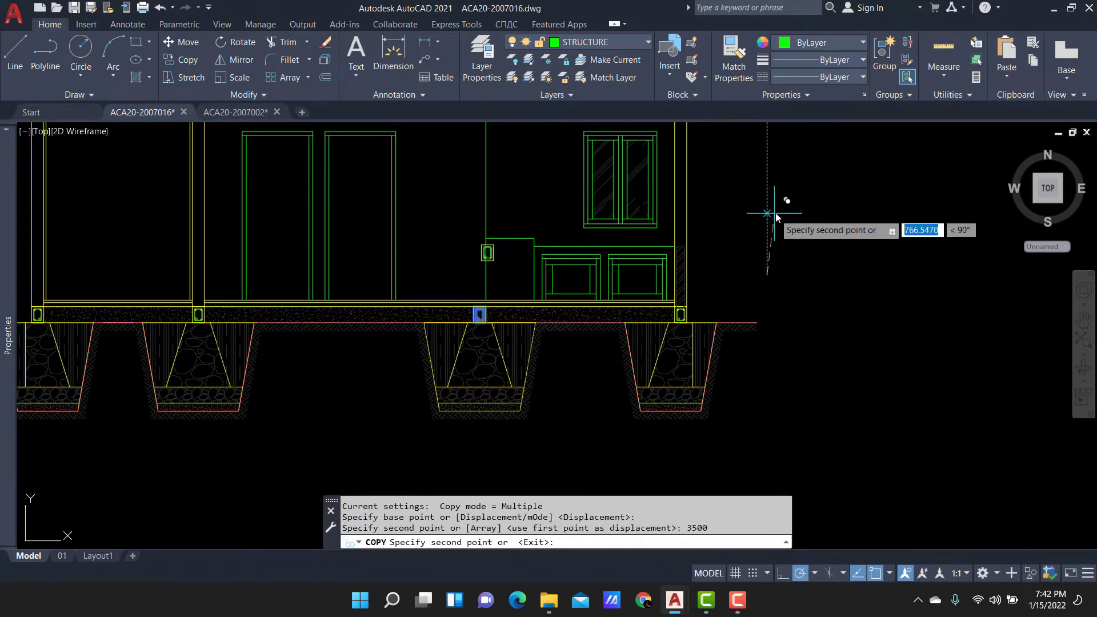
{"action": "key", "text": "Escape"}
{"action": "scroll", "coordinate": [667, 375], "scroll_direction": "up", "scroll_amount": 2}
{"action": "scroll", "coordinate": [570, 378], "scroll_direction": "up", "scroll_amount": 2}
Fence-trim the column lines at the beam line above the walls.
{"action": "middle_click_drag", "start_coordinate": [578, 284], "coordinate": [642, 340]}
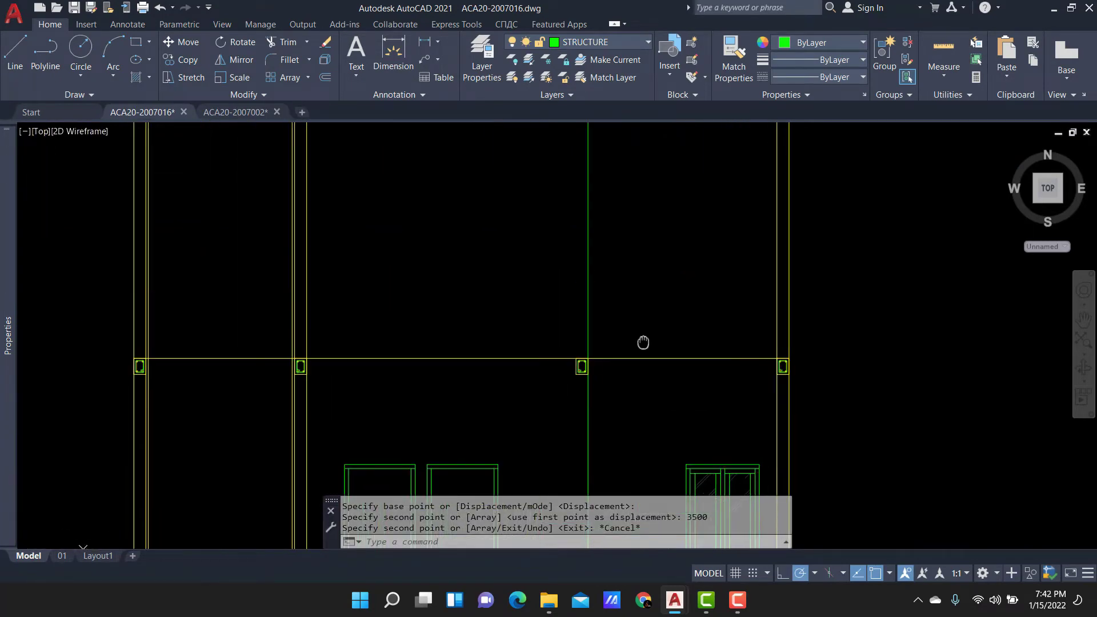
{"action": "type", "text": "tr"}
{"action": "key", "text": "Return"}
{"action": "type", "text": "t"}
{"action": "key", "text": "Return"}
{"action": "left_click", "coordinate": [718, 366]}
{"action": "key", "text": "Return"}
{"action": "left_click", "coordinate": [642, 289]}
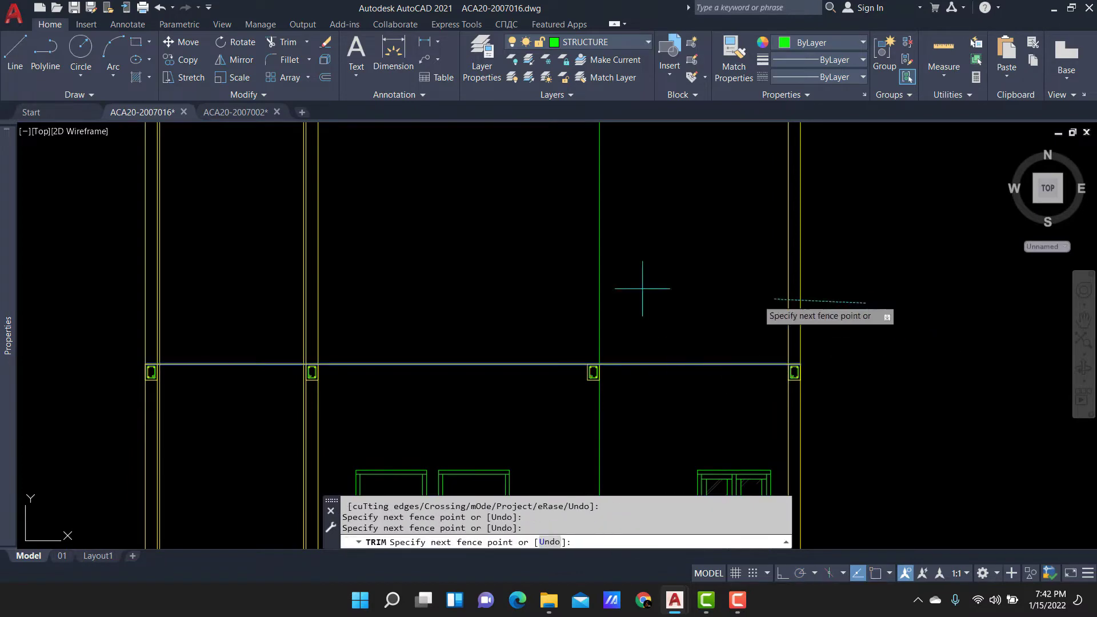
{"action": "scroll", "coordinate": [301, 246], "scroll_direction": "down", "scroll_amount": 4}
{"action": "key", "text": "Return"}
{"action": "scroll", "coordinate": [347, 296], "scroll_direction": "up", "scroll_amount": 4}
{"action": "scroll", "coordinate": [347, 296], "scroll_direction": "down", "scroll_amount": 3}
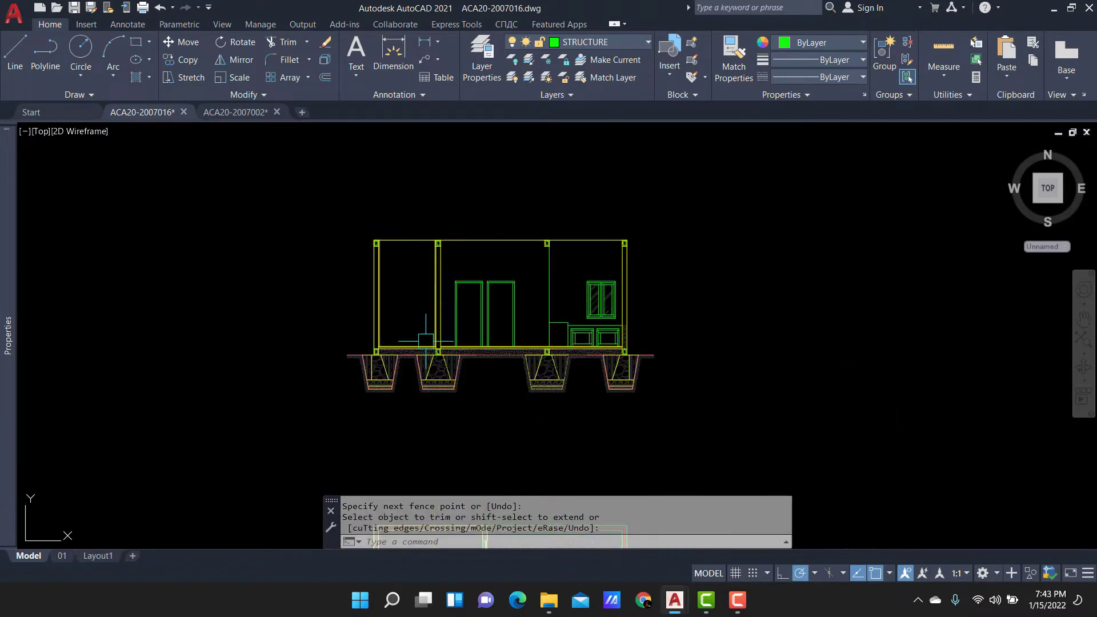
{"action": "key", "text": "Escape"}
{"action": "middle_click_drag", "start_coordinate": [490, 228], "coordinate": [443, 200]}
{"action": "scroll", "coordinate": [444, 342], "scroll_direction": "up", "scroll_amount": 1}
{"action": "scroll", "coordinate": [469, 347], "scroll_direction": "up", "scroll_amount": 4}
{"action": "middle_click_drag", "start_coordinate": [468, 347], "coordinate": [468, 290]}
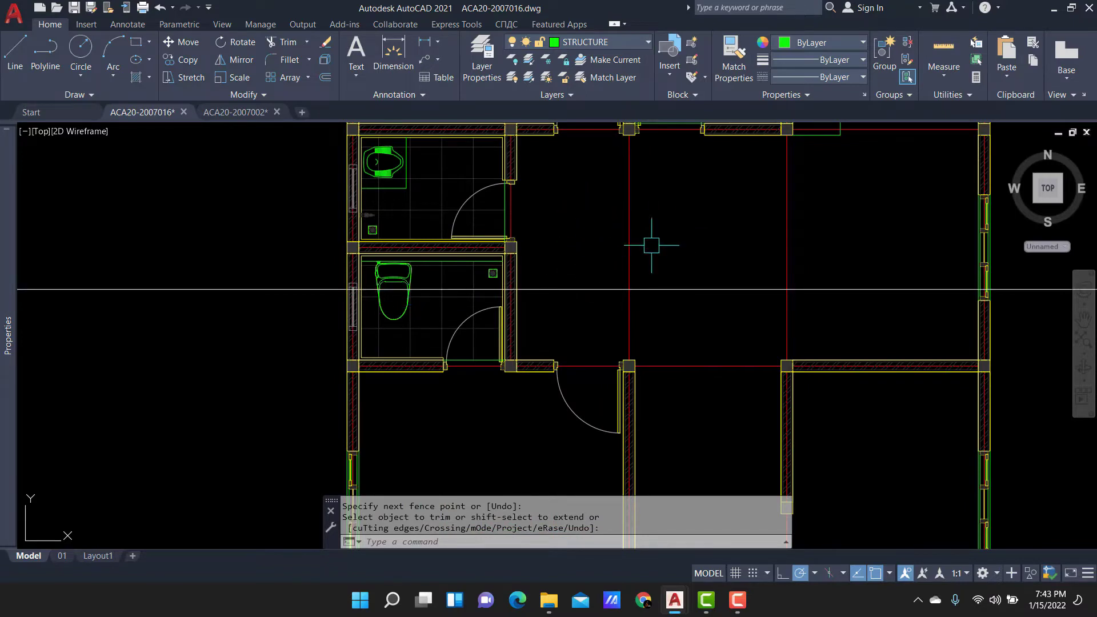
Switch to ACA20-2007002.dwg and show the KM/WC bathrooms and RUANG MAKAN dining area.
{"action": "left_click", "coordinate": [257, 115]}
{"action": "middle_click_drag", "start_coordinate": [263, 502], "coordinate": [663, 370]}
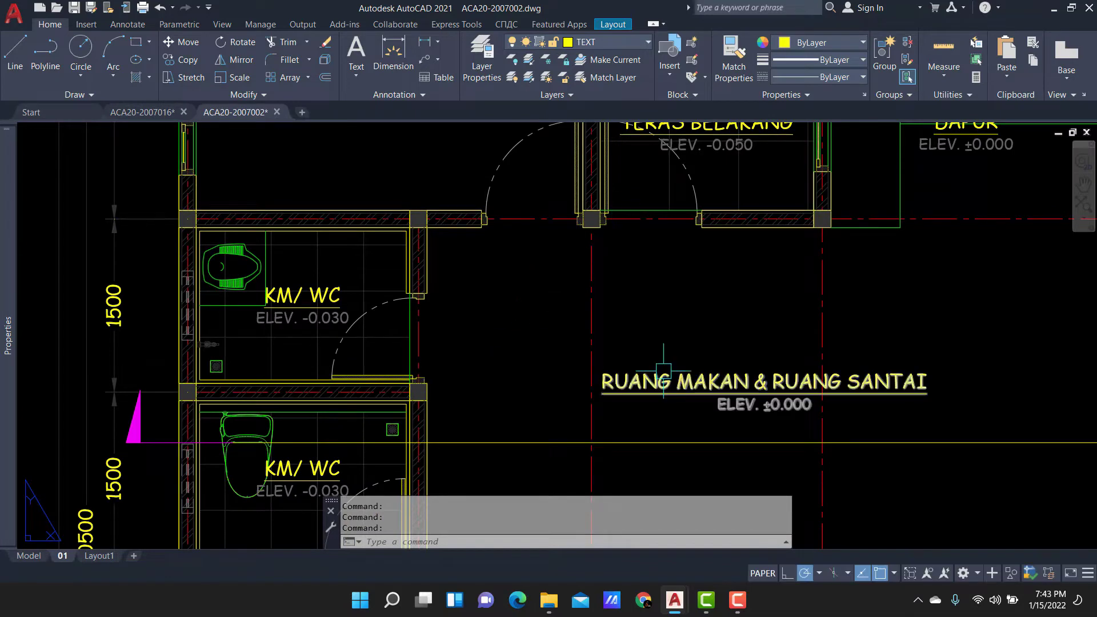
{"action": "middle_click_drag", "start_coordinate": [467, 459], "coordinate": [588, 308]}
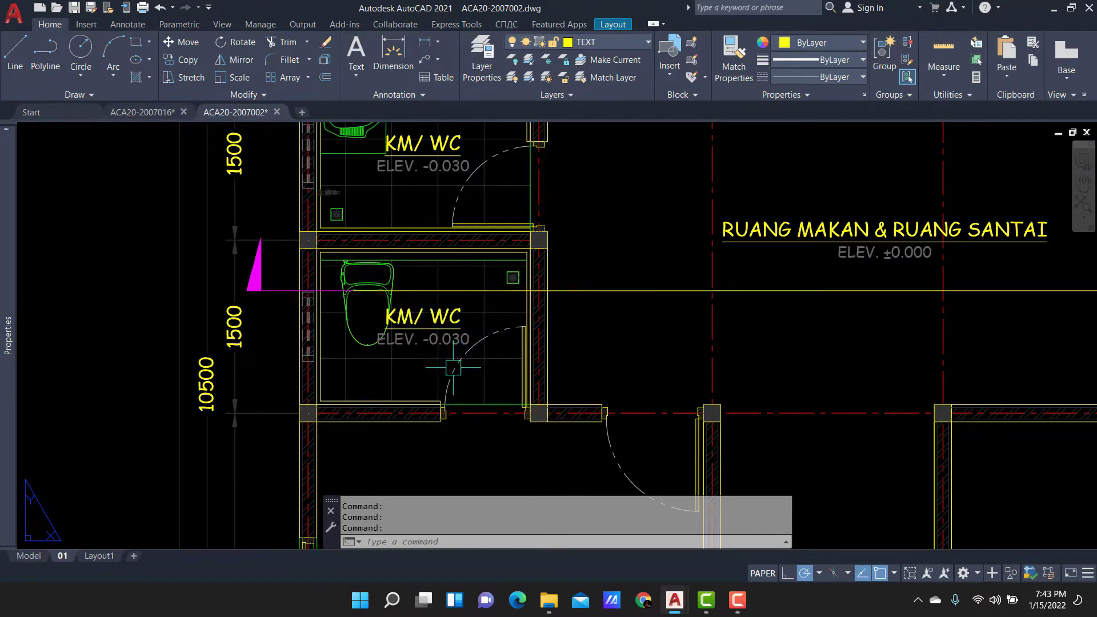
Switch to the ACA20-2007016 house section drawing.
{"action": "scroll", "coordinate": [453, 367], "scroll_direction": "up", "scroll_amount": 4}
{"action": "left_click", "coordinate": [157, 115]}
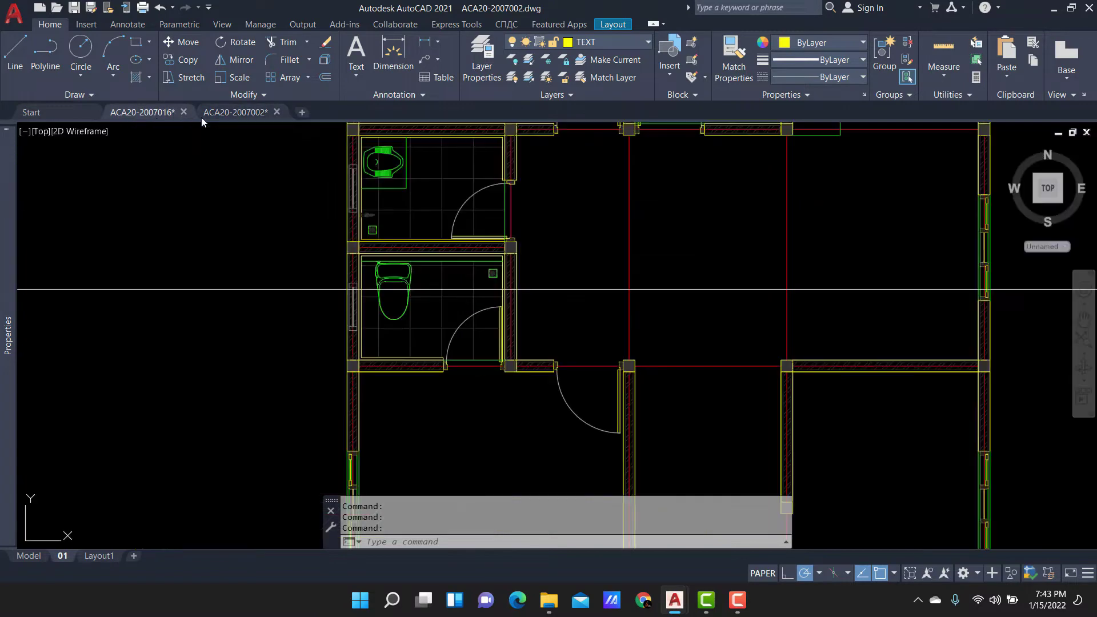
{"action": "scroll", "coordinate": [492, 297], "scroll_direction": "down", "scroll_amount": 5}
{"action": "scroll", "coordinate": [471, 160], "scroll_direction": "up", "scroll_amount": 4}
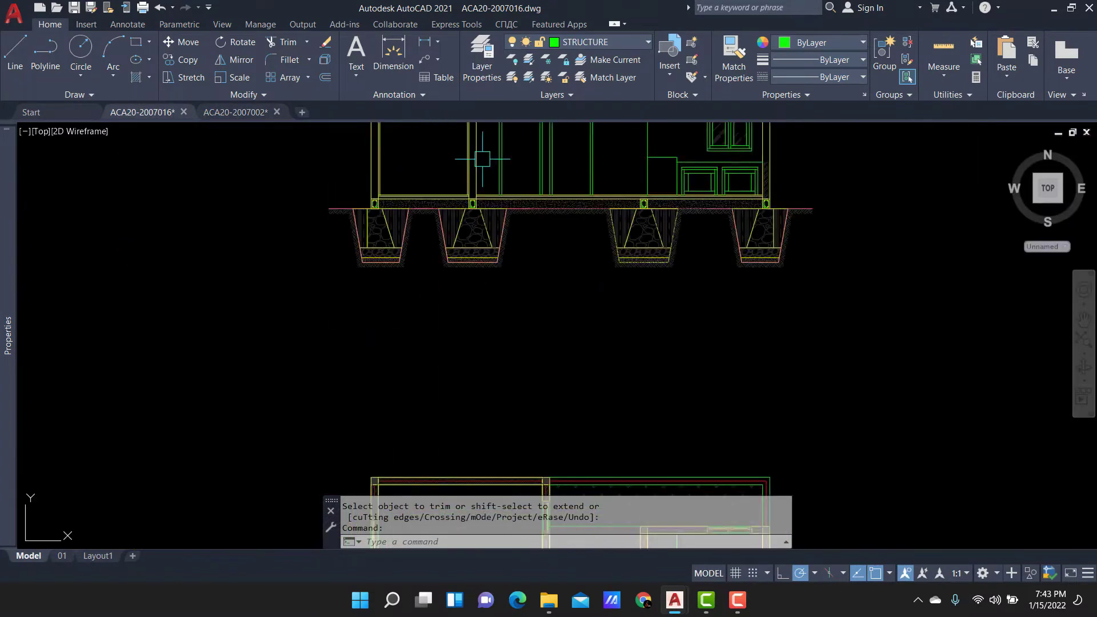
{"action": "scroll", "coordinate": [441, 213], "scroll_direction": "up", "scroll_amount": 3}
Copy the three sloof lines 30 units upward.
{"action": "left_click", "coordinate": [522, 232]}
{"action": "left_click", "coordinate": [499, 271]}
{"action": "scroll", "coordinate": [499, 271], "scroll_direction": "up", "scroll_amount": 4}
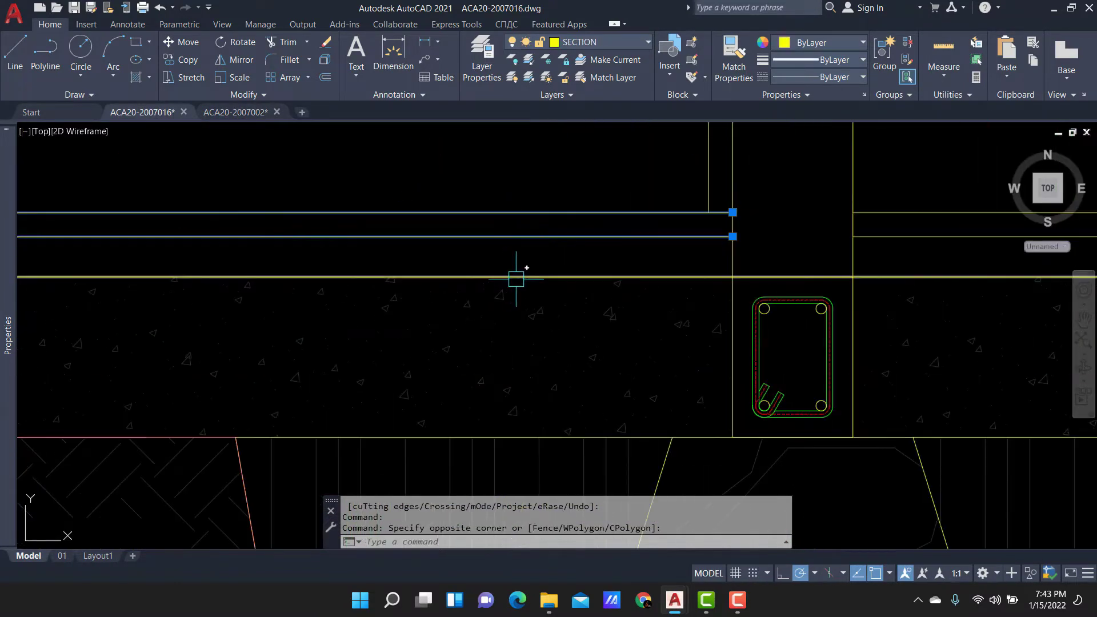
{"action": "scroll", "coordinate": [498, 261], "scroll_direction": "down", "scroll_amount": 3}
{"action": "type", "text": "co"}
{"action": "key", "text": "Return"}
{"action": "left_click", "coordinate": [502, 188]}
{"action": "type", "text": "30"}
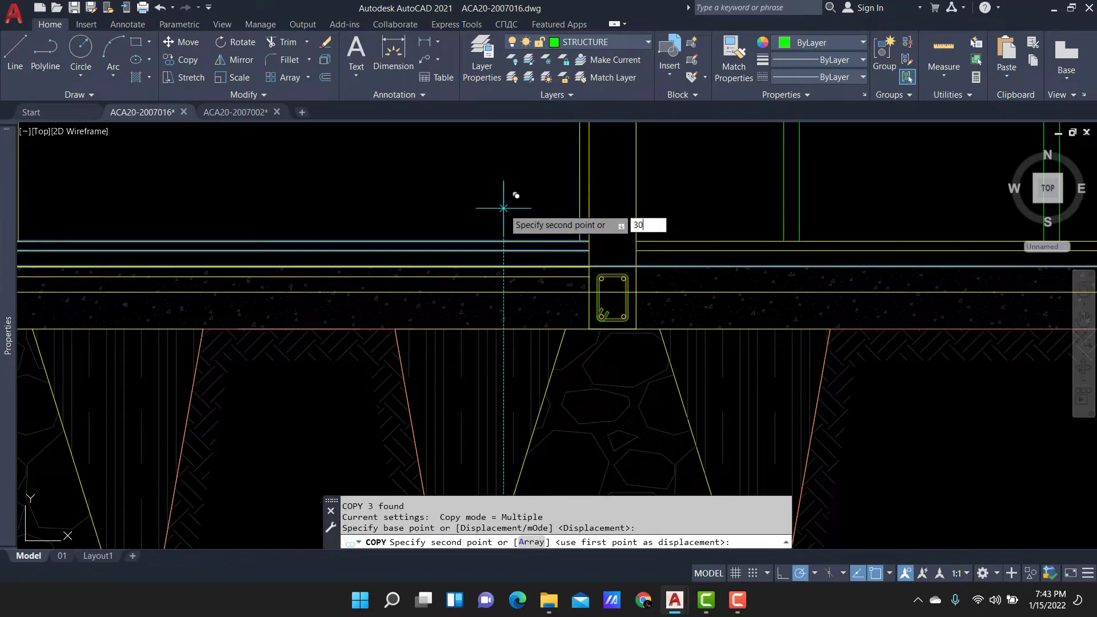
{"action": "key", "text": "Return"}
{"action": "scroll", "coordinate": [580, 228], "scroll_direction": "up", "scroll_amount": 2}
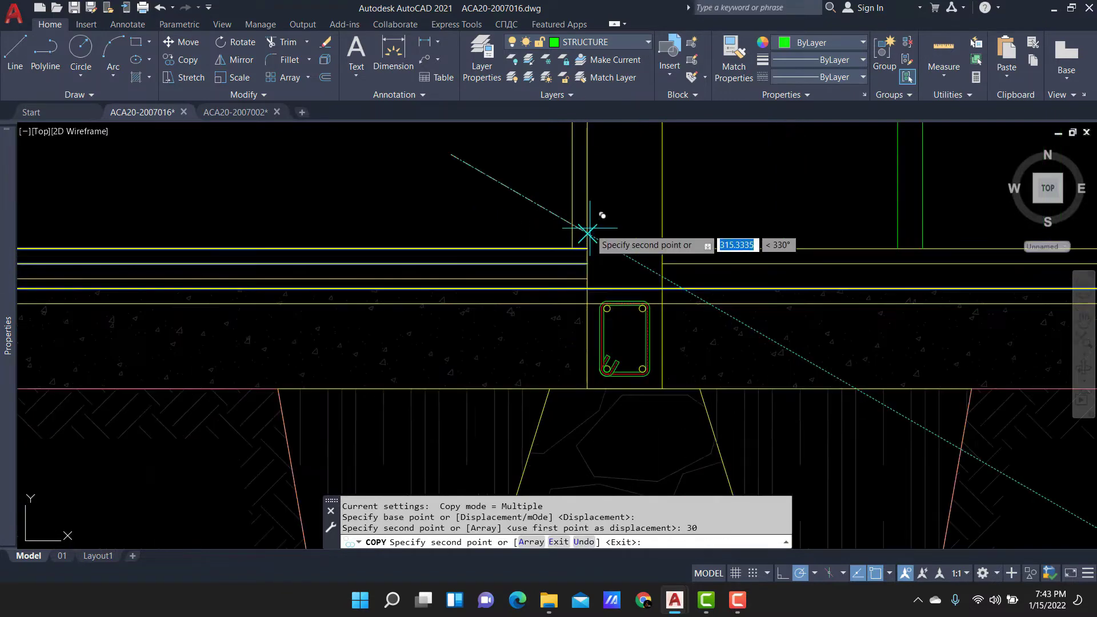
{"action": "scroll", "coordinate": [575, 269], "scroll_direction": "up", "scroll_amount": 2}
{"action": "key", "text": "Escape"}
{"action": "scroll", "coordinate": [566, 293], "scroll_direction": "up", "scroll_amount": 2}
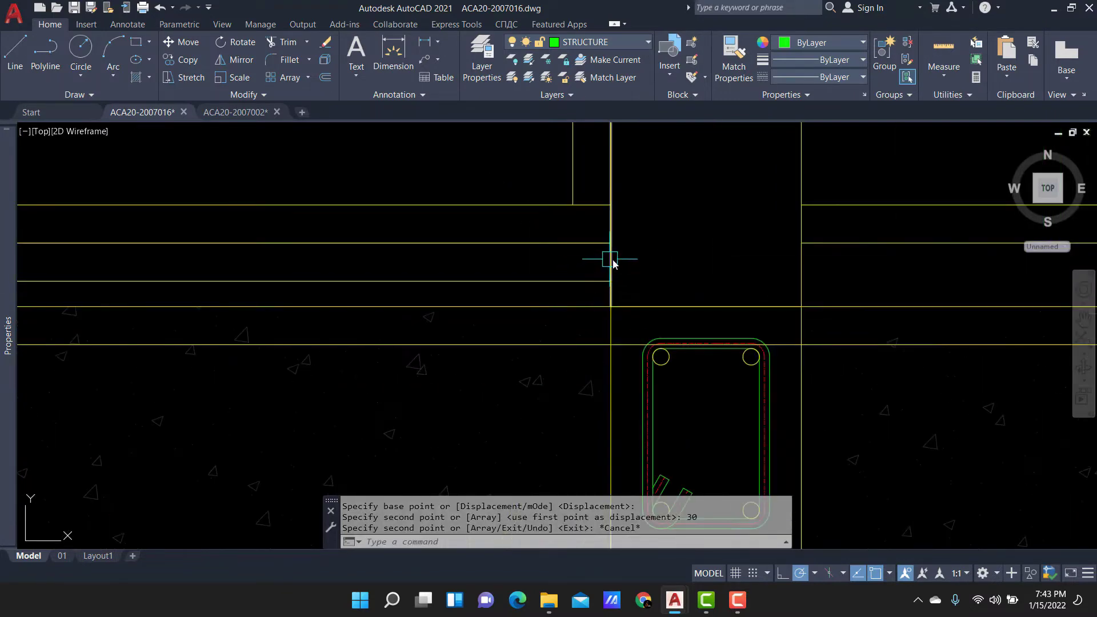
Fence-trim the excess copied sloof lines.
{"action": "type", "text": "tr"}
{"action": "key", "text": "space"}
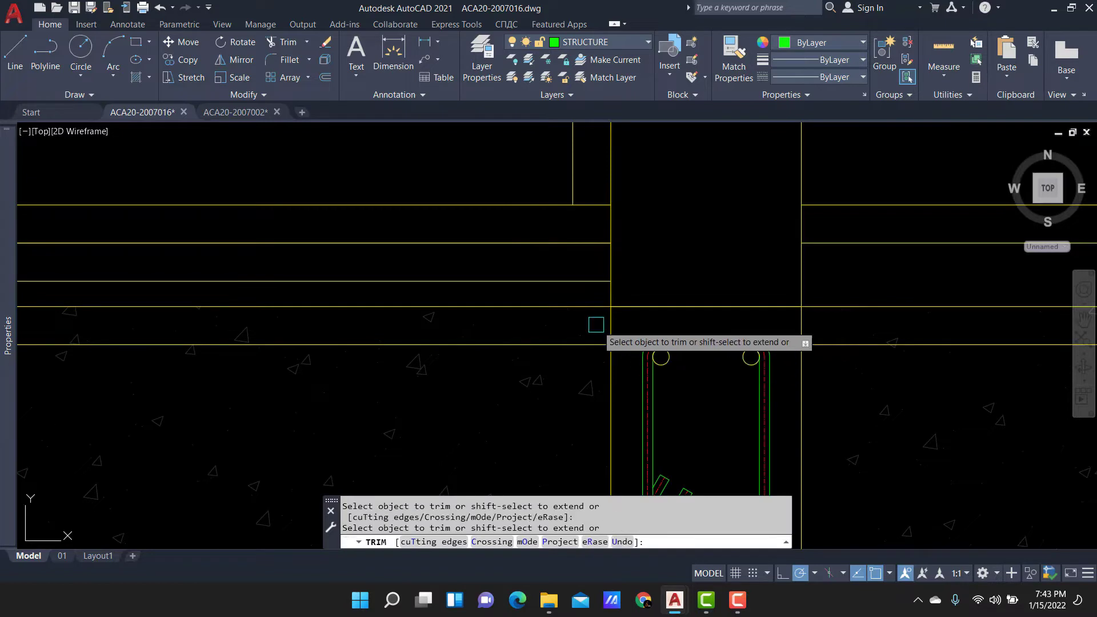
{"action": "left_click", "coordinate": [576, 310]}
{"action": "left_click", "coordinate": [515, 196]}
{"action": "left_click", "coordinate": [514, 216]}
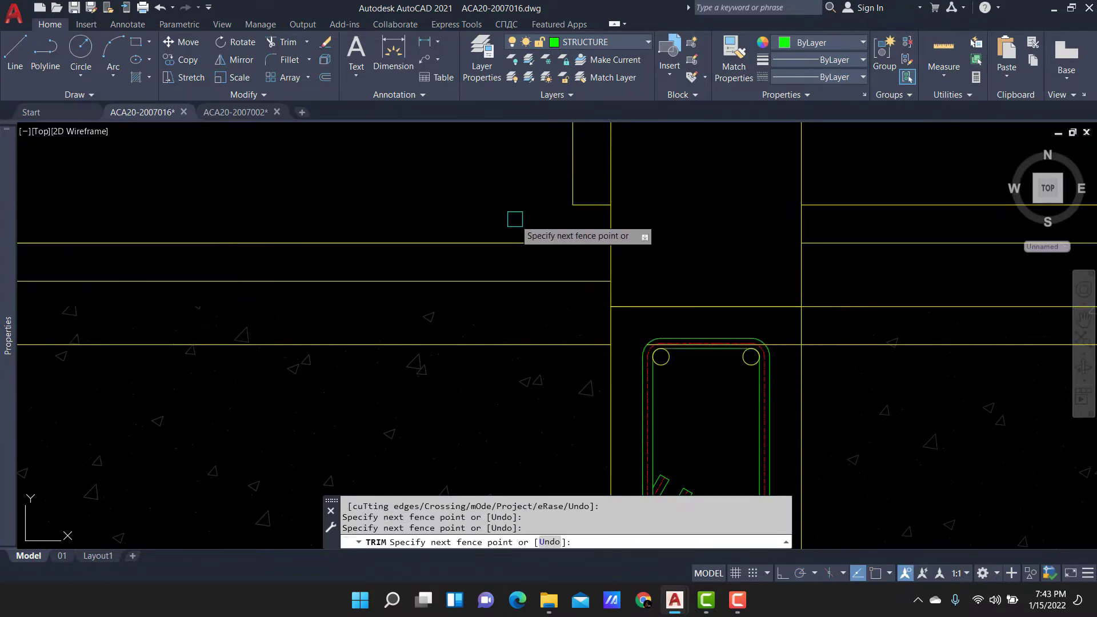
{"action": "key", "text": "Return"}
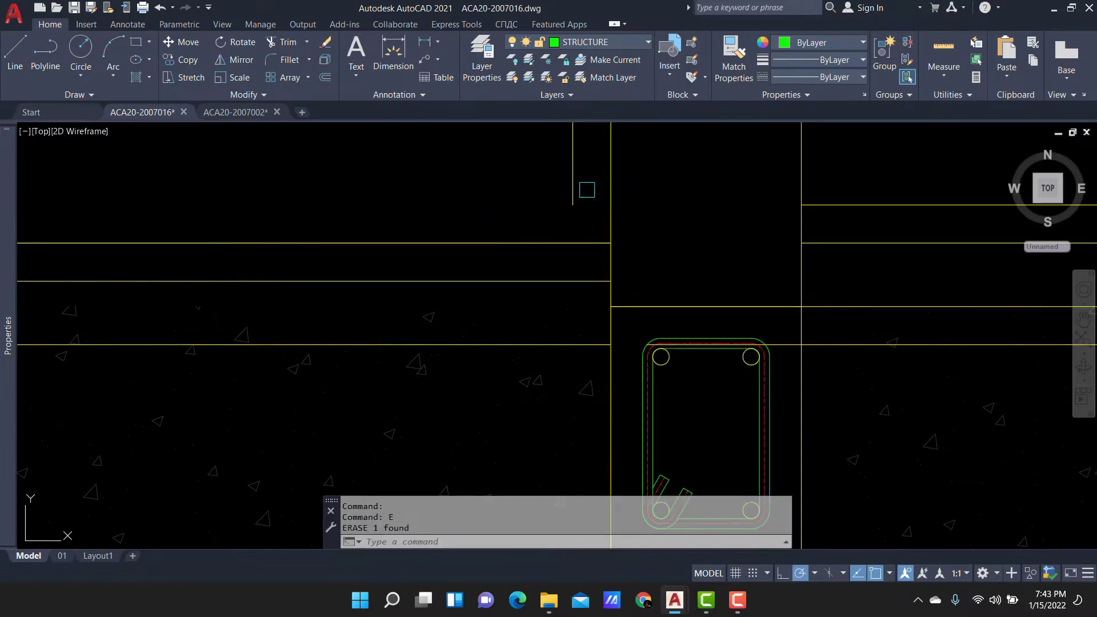
Start extending the sloof lines, then cancel the Extend command.
{"action": "type", "text": "ex"}
{"action": "key", "text": "space"}
{"action": "scroll", "coordinate": [311, 232], "scroll_direction": "down", "scroll_amount": 5}
{"action": "scroll", "coordinate": [289, 221], "scroll_direction": "up", "scroll_amount": 1}
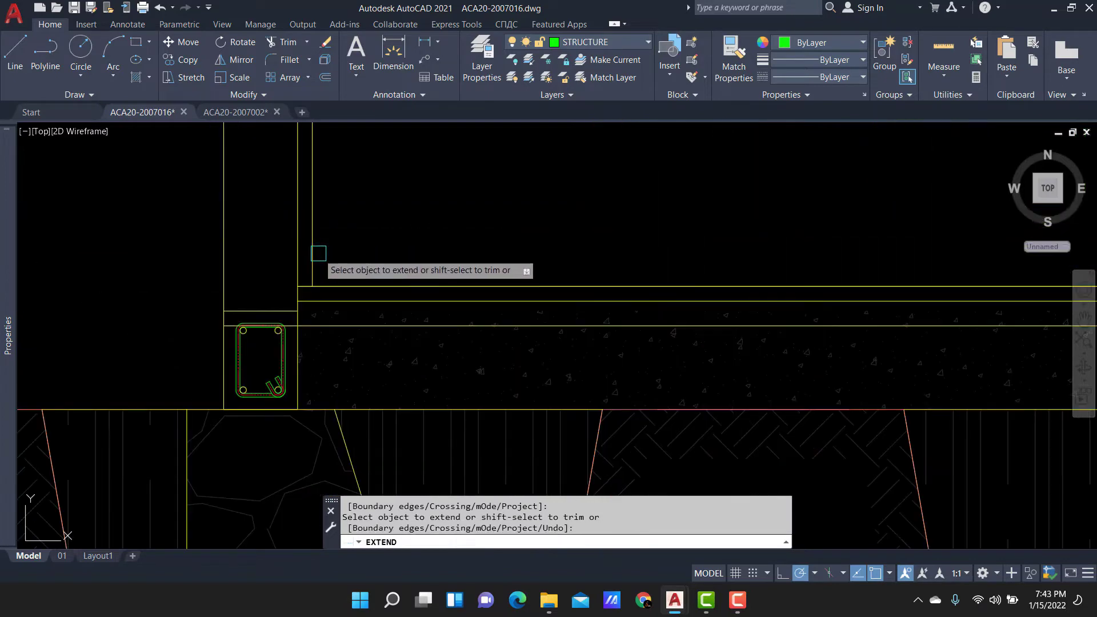
{"action": "scroll", "coordinate": [303, 286], "scroll_direction": "up", "scroll_amount": 2}
{"action": "scroll", "coordinate": [294, 337], "scroll_direction": "up", "scroll_amount": 2}
{"action": "key", "text": "Escape"}
Trim the sloof lines using the left column outline as cutting edge.
{"action": "type", "text": "tr"}
{"action": "left_click", "coordinate": [299, 357]}
{"action": "key", "text": "Return"}
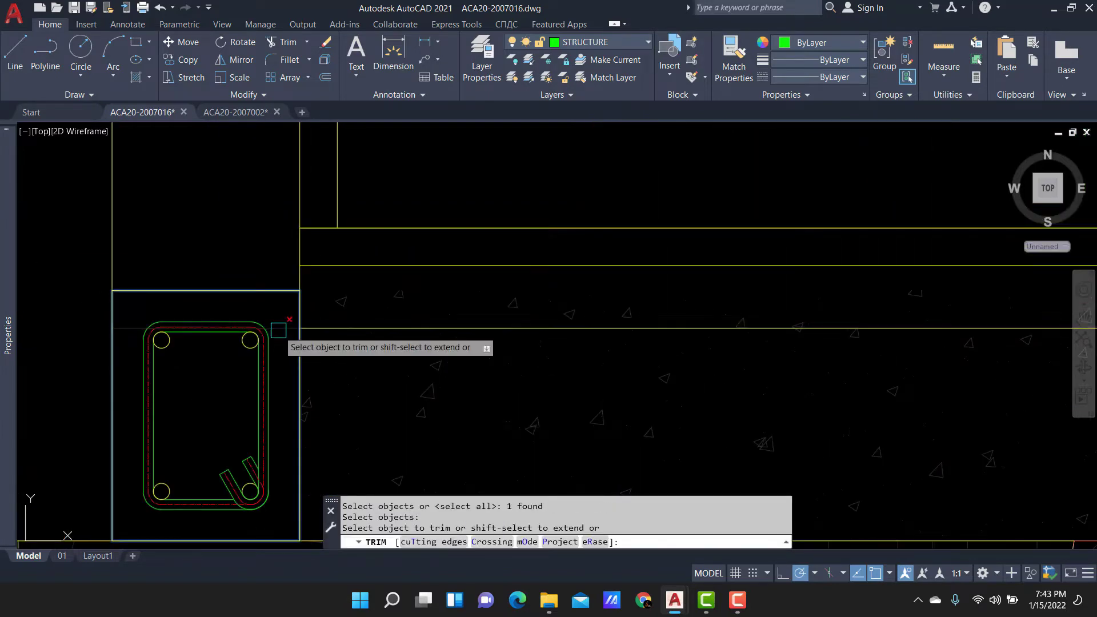
{"action": "key", "text": "Return"}
{"action": "scroll", "coordinate": [313, 298], "scroll_direction": "down", "scroll_amount": 3}
{"action": "key", "text": "space"}
{"action": "middle_click_drag", "start_coordinate": [665, 337], "coordinate": [421, 330]}
{"action": "type", "text": "T"}
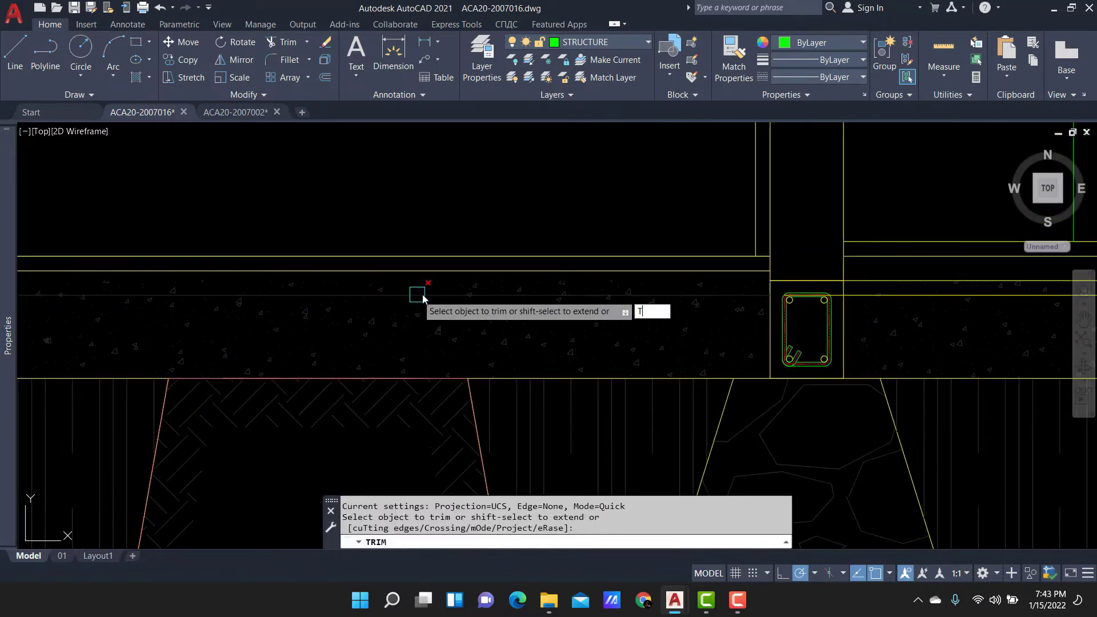
{"action": "key", "text": "Return"}
{"action": "left_click", "coordinate": [417, 295]}
{"action": "key", "text": "Return"}
{"action": "scroll", "coordinate": [417, 279], "scroll_direction": "up", "scroll_amount": 3}
{"action": "scroll", "coordinate": [637, 257], "scroll_direction": "down", "scroll_amount": 3}
{"action": "key", "text": "Escape"}
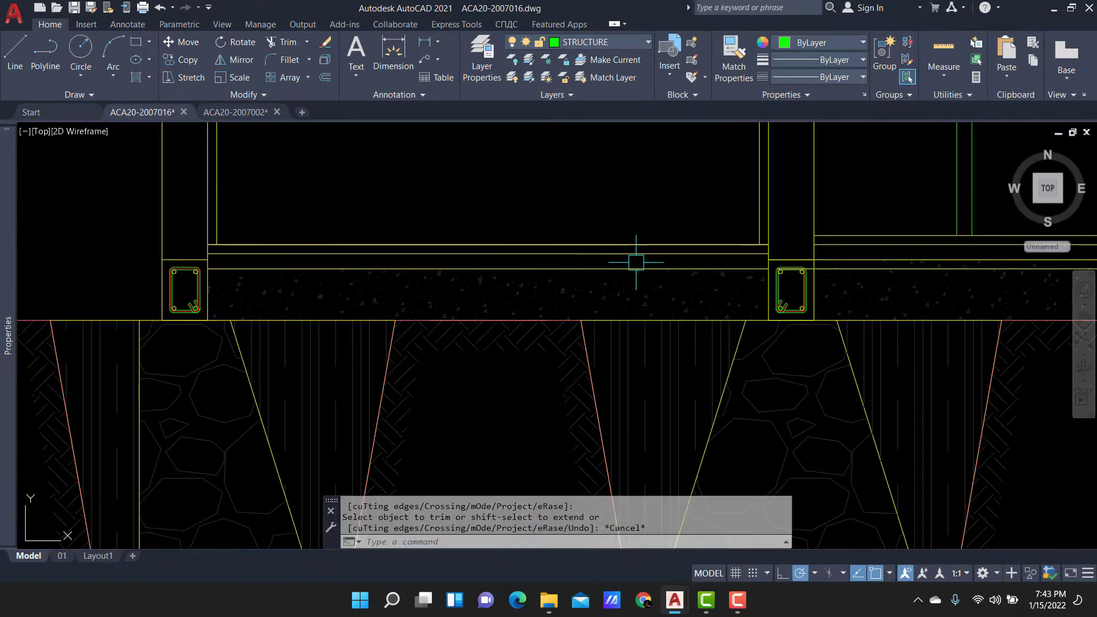
Trim the sloof lines at the right column outline.
{"action": "scroll", "coordinate": [657, 299], "scroll_direction": "up", "scroll_amount": 2}
{"action": "scroll", "coordinate": [657, 289], "scroll_direction": "up", "scroll_amount": 2}
{"action": "key", "text": "space"}
{"action": "scroll", "coordinate": [707, 341], "scroll_direction": "up", "scroll_amount": 2}
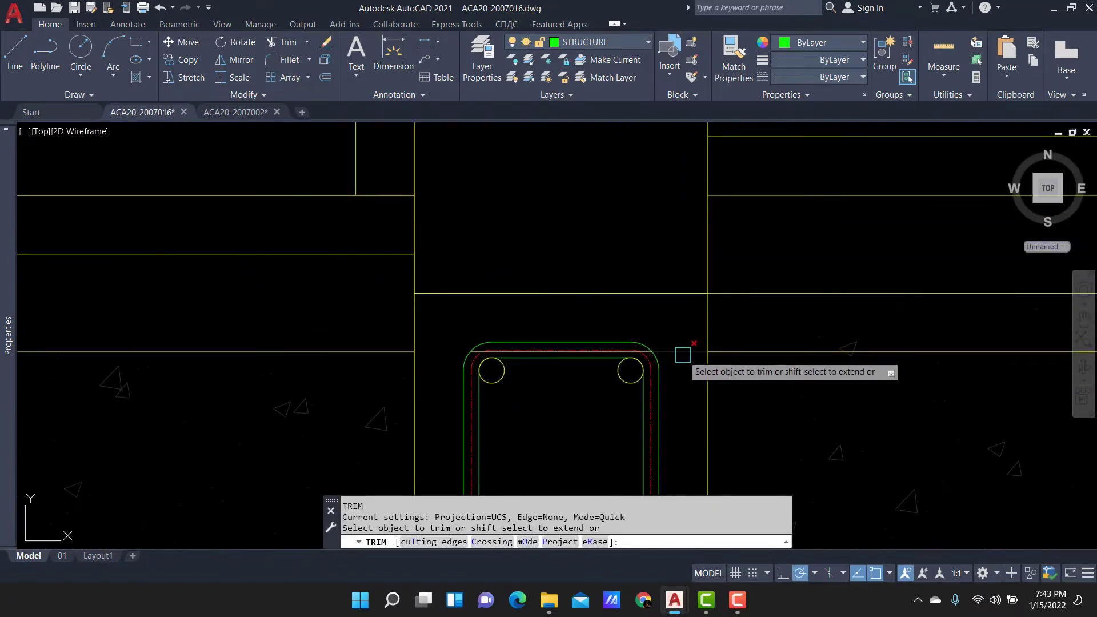
{"action": "type", "text": "T"}
{"action": "key", "text": "Return"}
{"action": "left_click", "coordinate": [708, 322]}
{"action": "key", "text": "Return"}
{"action": "scroll", "coordinate": [694, 347], "scroll_direction": "down", "scroll_amount": 3}
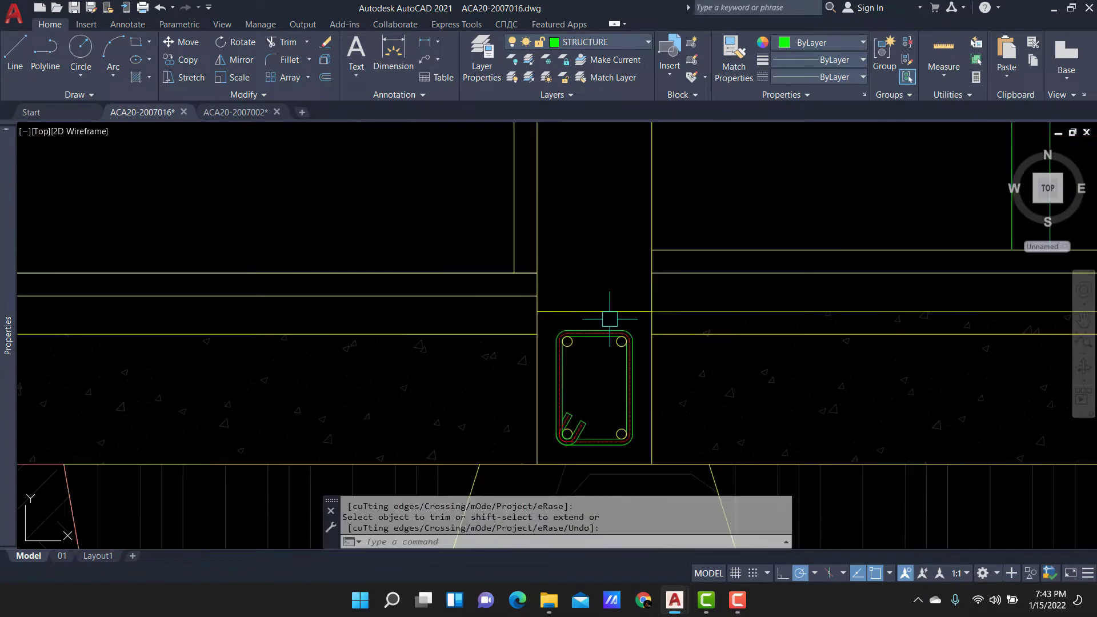
Erase the leftover stray line near the column.
{"action": "key", "text": "Escape"}
{"action": "left_click", "coordinate": [676, 326]}
{"action": "type", "text": "E"}
{"action": "key", "text": "Return"}
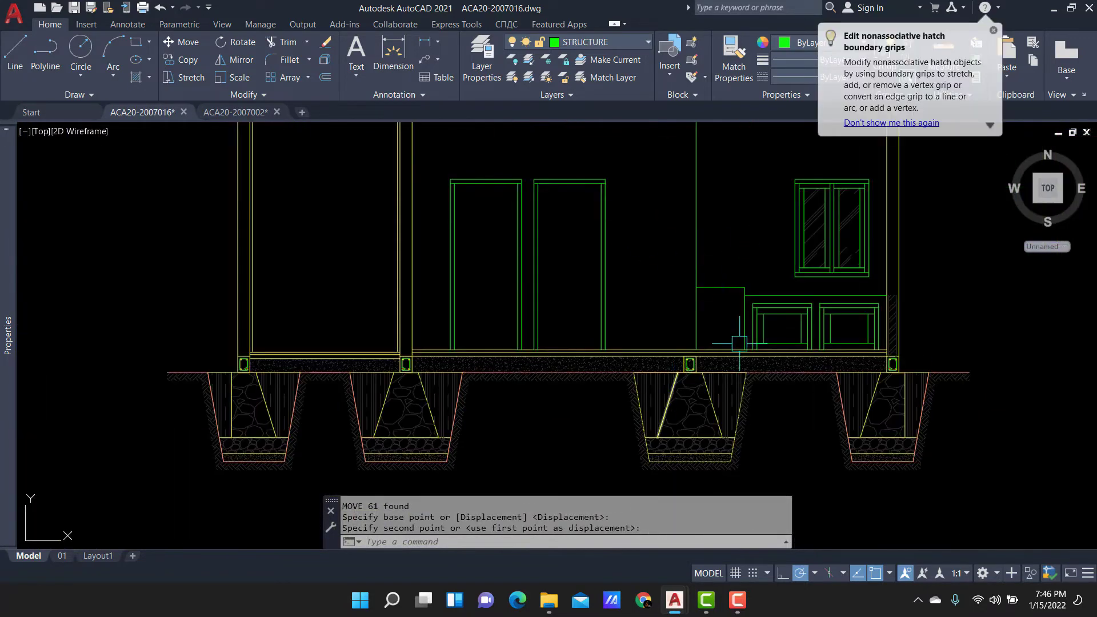
Pan and zoom to frame the floor plan below the house section.
{"action": "middle_click_drag", "start_coordinate": [739, 343], "coordinate": [695, 445]}
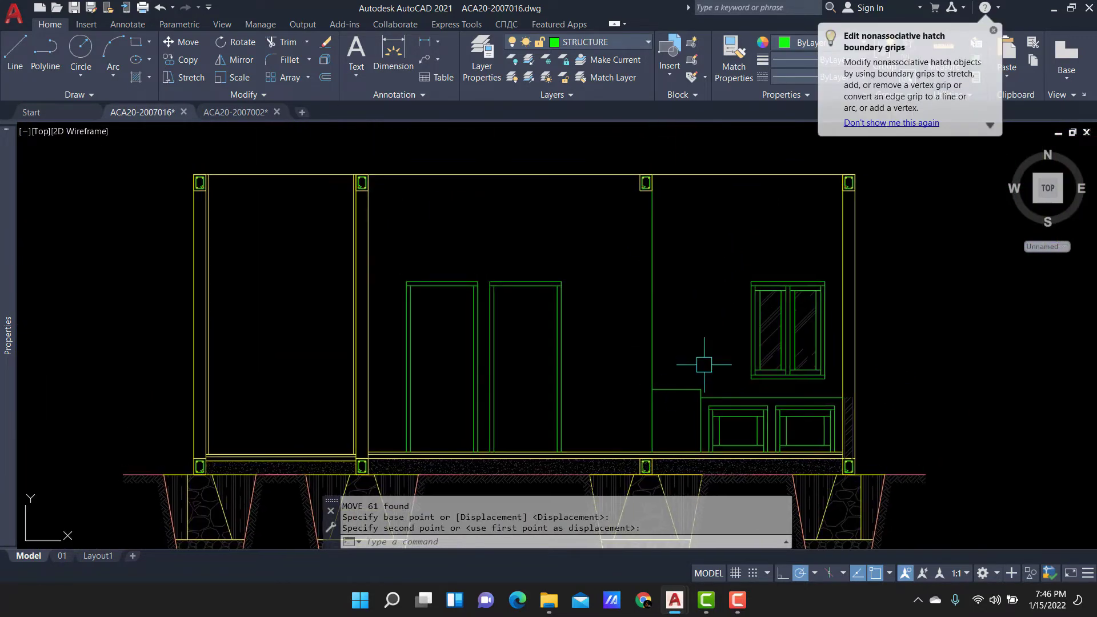
{"action": "scroll", "coordinate": [666, 256], "scroll_direction": "down", "scroll_amount": 2}
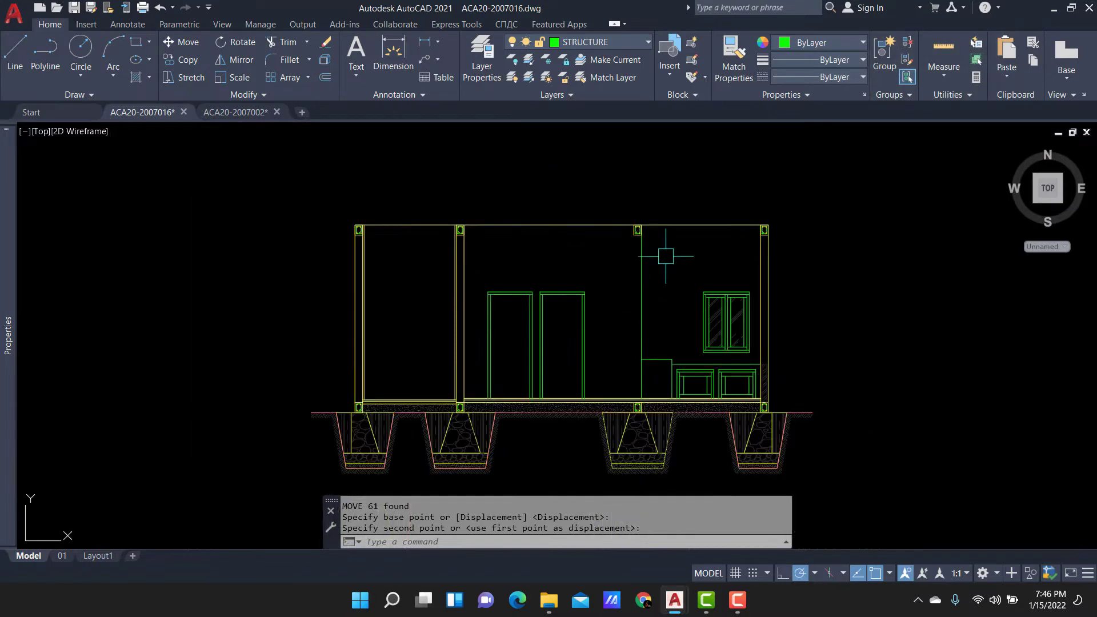
{"action": "scroll", "coordinate": [659, 339], "scroll_direction": "up", "scroll_amount": 3}
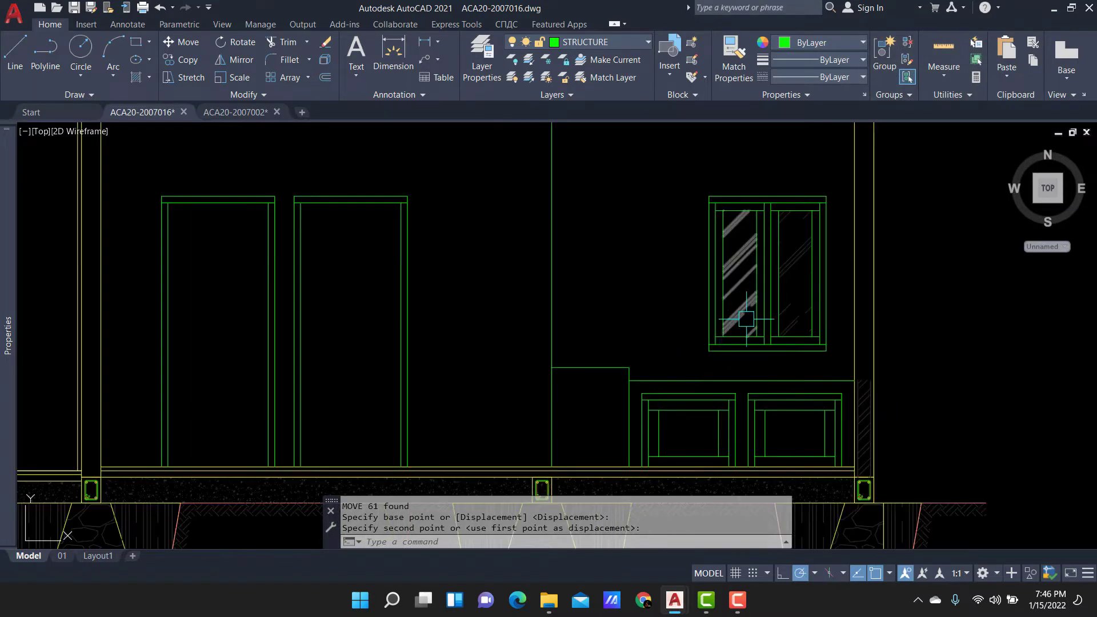
{"action": "scroll", "coordinate": [659, 339], "scroll_direction": "down", "scroll_amount": 4}
{"action": "scroll", "coordinate": [589, 249], "scroll_direction": "down", "scroll_amount": 1}
{"action": "scroll", "coordinate": [643, 235], "scroll_direction": "up", "scroll_amount": 1}
{"action": "scroll", "coordinate": [657, 228], "scroll_direction": "up", "scroll_amount": 3}
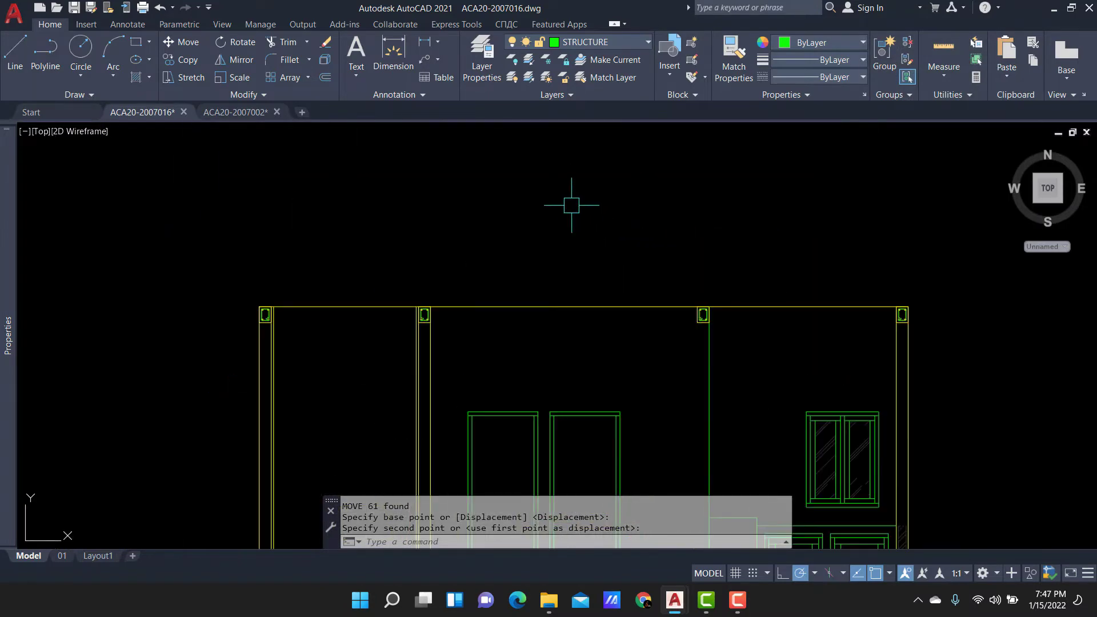
{"action": "scroll", "coordinate": [577, 197], "scroll_direction": "down", "scroll_amount": 5}
{"action": "scroll", "coordinate": [737, 457], "scroll_direction": "up", "scroll_amount": 2}
{"action": "scroll", "coordinate": [737, 457], "scroll_direction": "up", "scroll_amount": 1}
{"action": "middle_click_drag", "start_coordinate": [539, 206], "coordinate": [539, 348]}
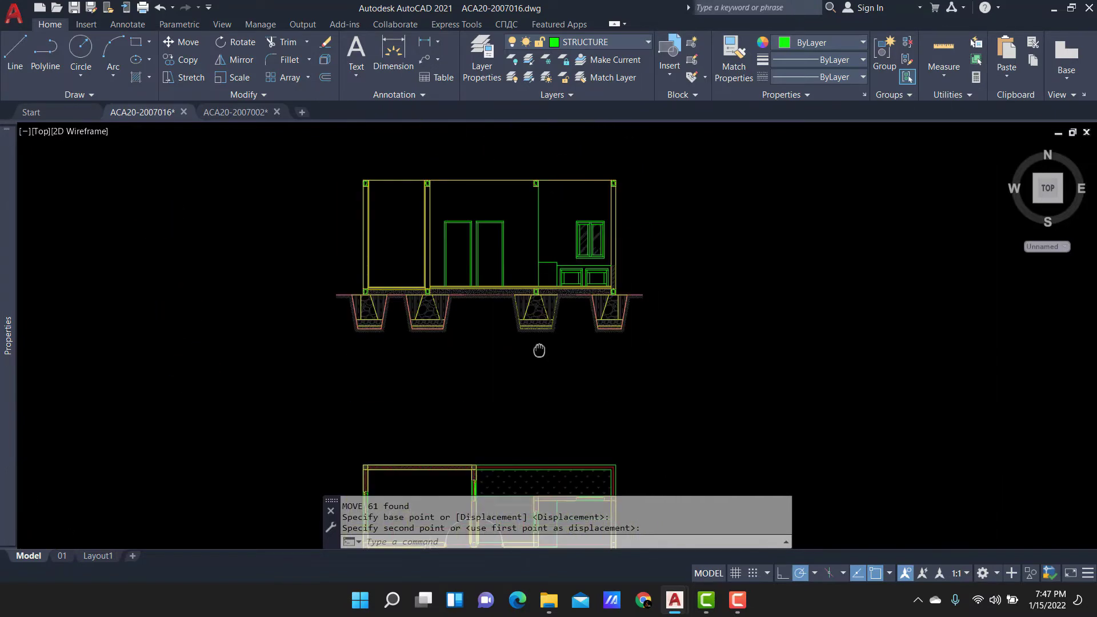
{"action": "scroll", "coordinate": [539, 348], "scroll_direction": "down", "scroll_amount": 2}
{"action": "middle_click_drag", "start_coordinate": [475, 394], "coordinate": [474, 245]}
{"action": "scroll", "coordinate": [534, 290], "scroll_direction": "up", "scroll_amount": 2}
{"action": "middle_click_drag", "start_coordinate": [534, 290], "coordinate": [535, 281]}
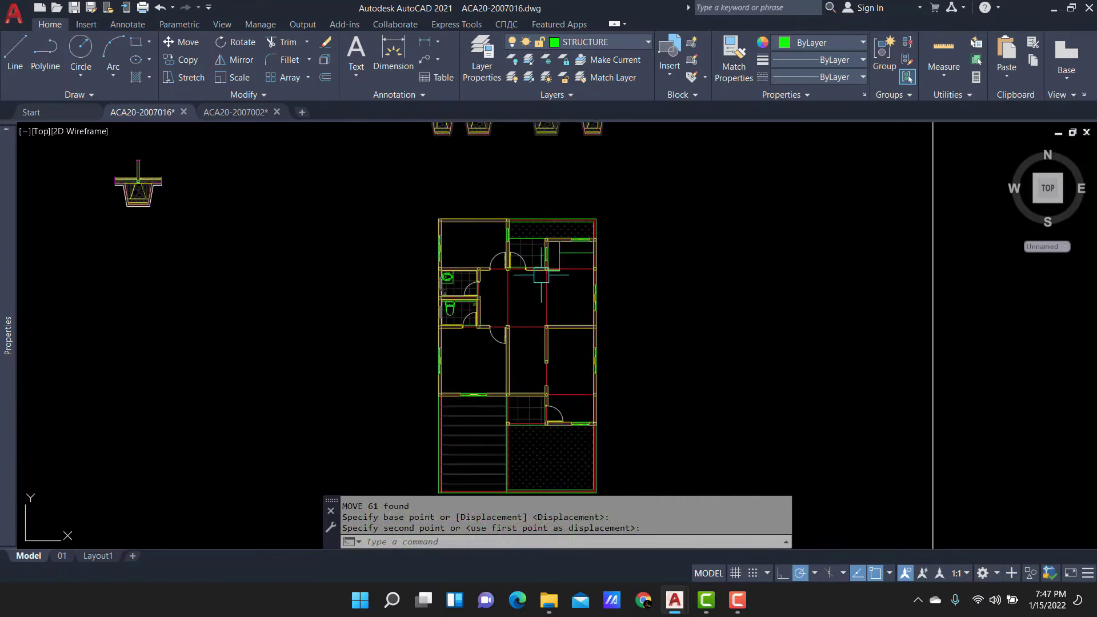
{"action": "scroll", "coordinate": [497, 236], "scroll_direction": "down", "scroll_amount": 2}
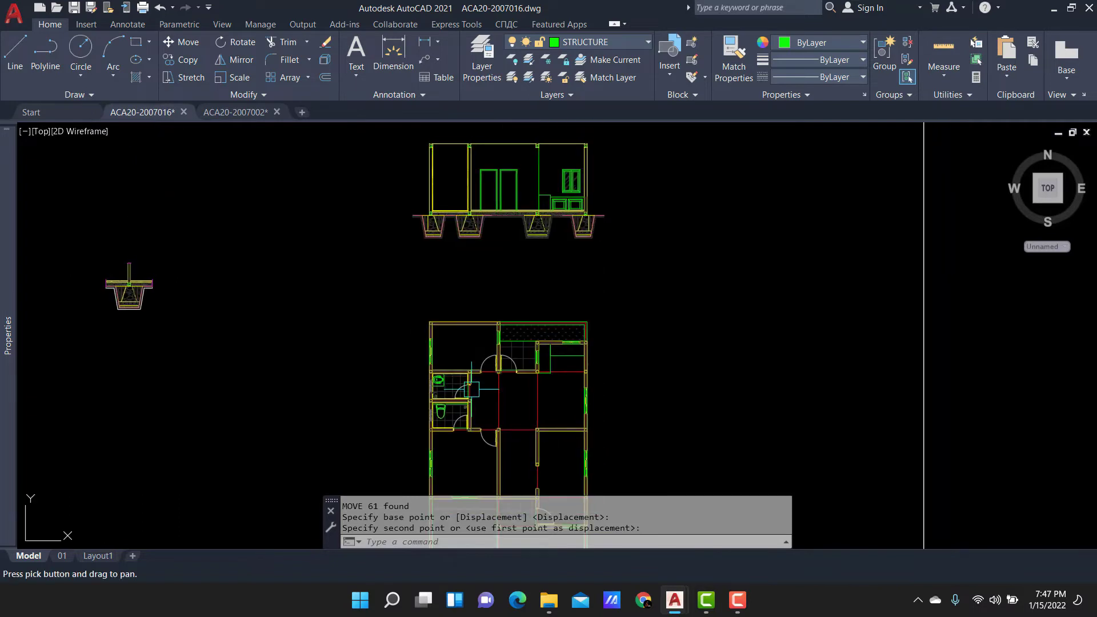
{"action": "scroll", "coordinate": [406, 372], "scroll_direction": "up", "scroll_amount": 3}
{"action": "scroll", "coordinate": [503, 317], "scroll_direction": "down", "scroll_amount": 2}
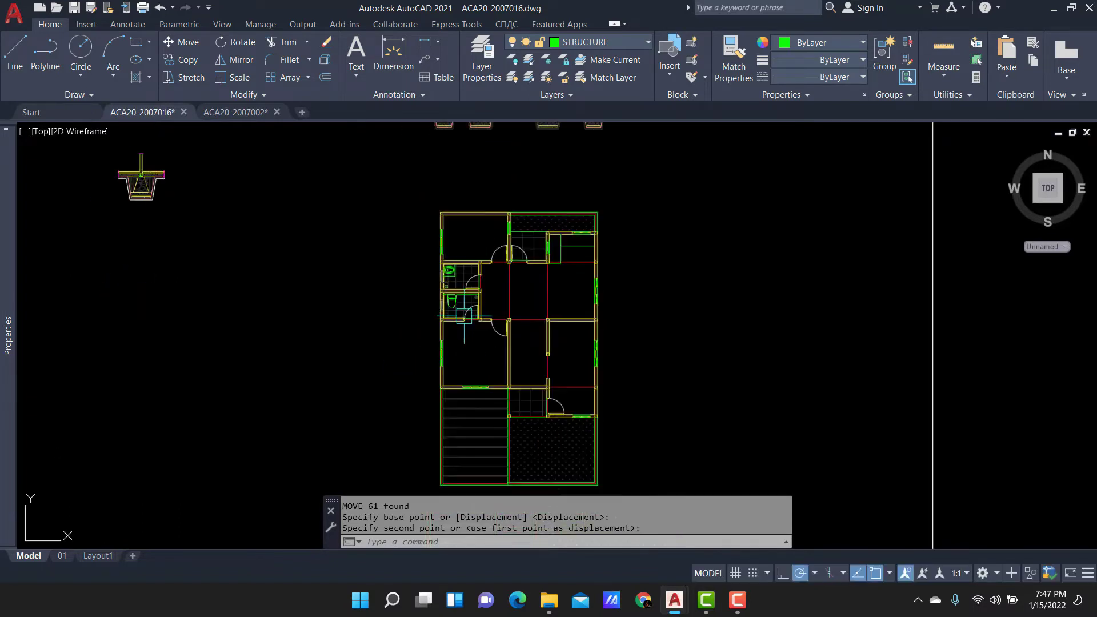
{"action": "mouse_move", "coordinate": [482, 354]}
{"action": "middle_mouse_down"}
{"action": "mouse_move", "coordinate": [447, 431]}
{"action": "mouse_move", "coordinate": [446, 355]}
{"action": "middle_mouse_up"}
{"action": "type", "text": "XL"}
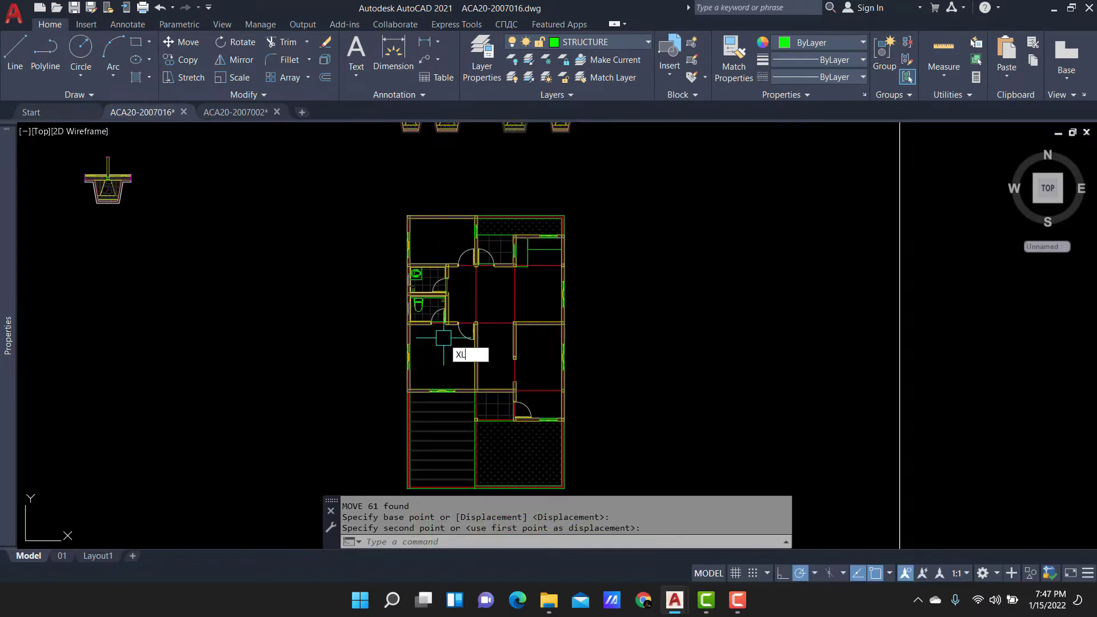
Place vertical construction lines through the floor plan's two outer walls.
{"action": "key", "text": "Return"}
{"action": "type", "text": "V"}
{"action": "key", "text": "Return"}
{"action": "scroll", "coordinate": [406, 426], "scroll_direction": "up", "scroll_amount": 2}
{"action": "scroll", "coordinate": [486, 417], "scroll_direction": "up", "scroll_amount": 4}
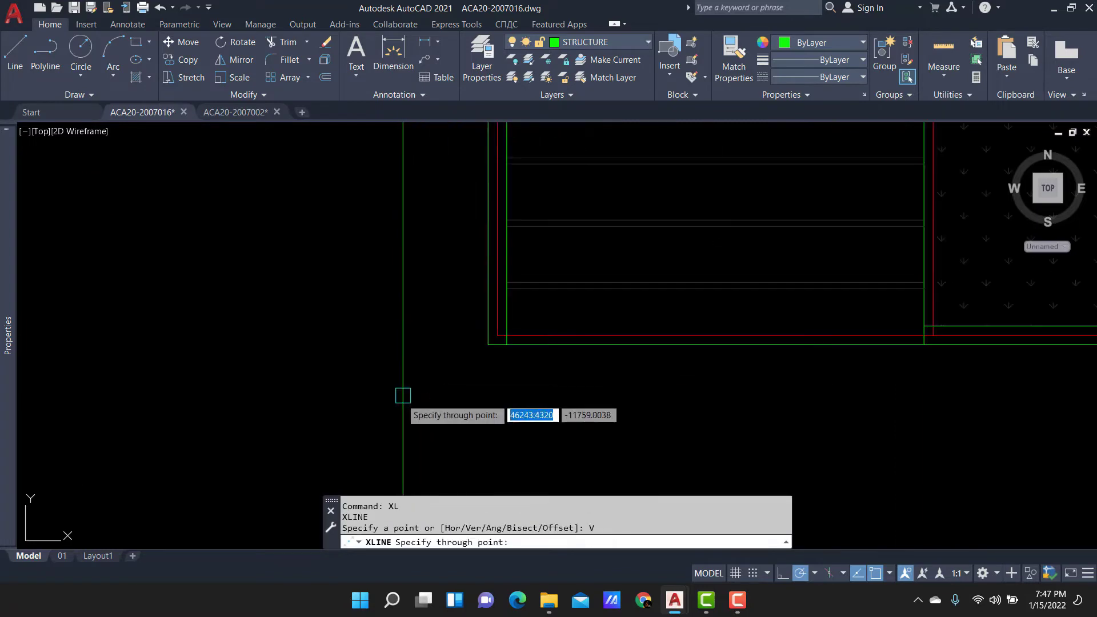
{"action": "left_click", "coordinate": [488, 344]}
{"action": "scroll", "coordinate": [446, 360], "scroll_direction": "down", "scroll_amount": 2}
{"action": "mouse_move", "coordinate": [686, 399]}
{"action": "middle_mouse_down"}
{"action": "mouse_move", "coordinate": [593, 417]}
{"action": "mouse_move", "coordinate": [669, 301]}
{"action": "middle_mouse_up"}
{"action": "scroll", "coordinate": [606, 407], "scroll_direction": "down", "scroll_amount": 3}
{"action": "key", "text": "Return"}
{"action": "scroll", "coordinate": [636, 262], "scroll_direction": "up", "scroll_amount": 3}
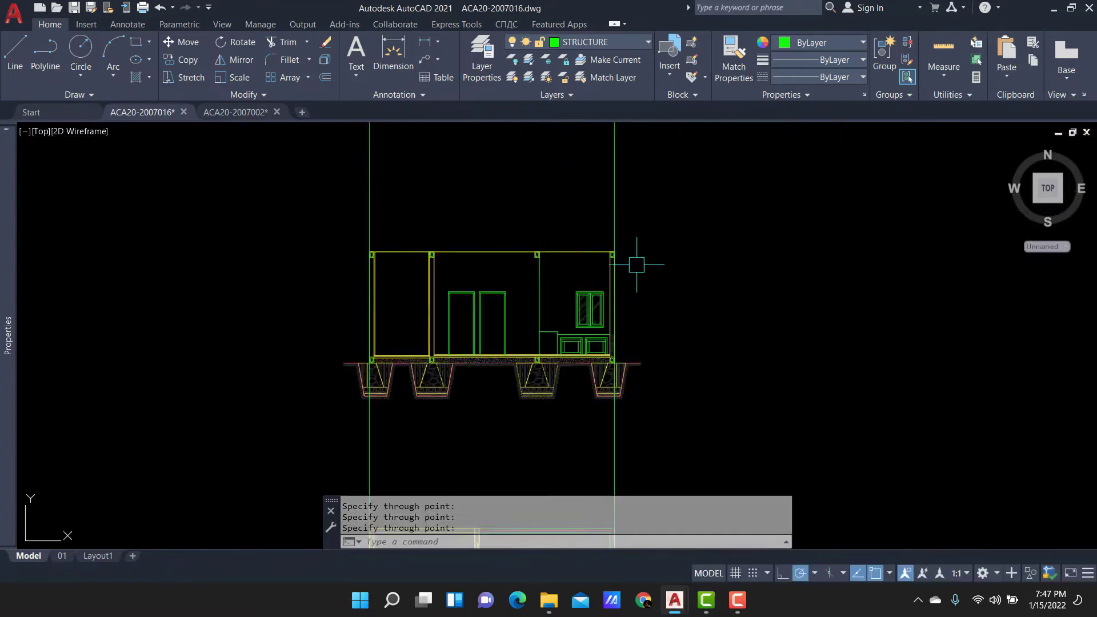
{"action": "scroll", "coordinate": [721, 215], "scroll_direction": "up", "scroll_amount": 2}
{"action": "scroll", "coordinate": [722, 216], "scroll_direction": "down", "scroll_amount": 2}
{"action": "scroll", "coordinate": [594, 306], "scroll_direction": "down", "scroll_amount": 2}
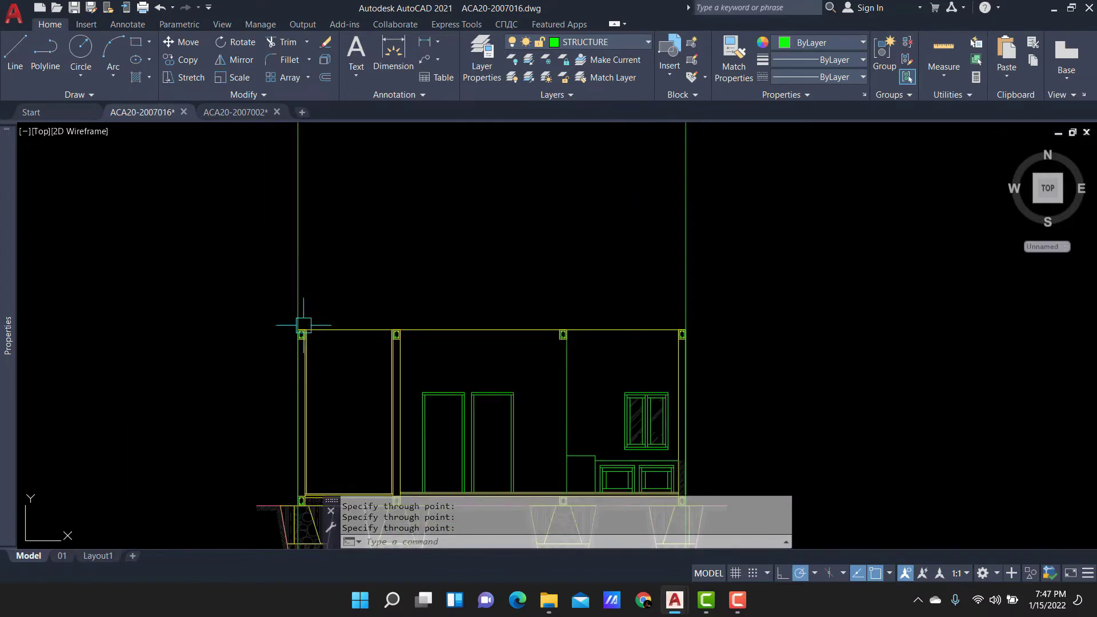
{"action": "scroll", "coordinate": [304, 324], "scroll_direction": "down", "scroll_amount": 3}
{"action": "scroll", "coordinate": [366, 172], "scroll_direction": "up", "scroll_amount": 2}
{"action": "scroll", "coordinate": [337, 154], "scroll_direction": "up", "scroll_amount": 2}
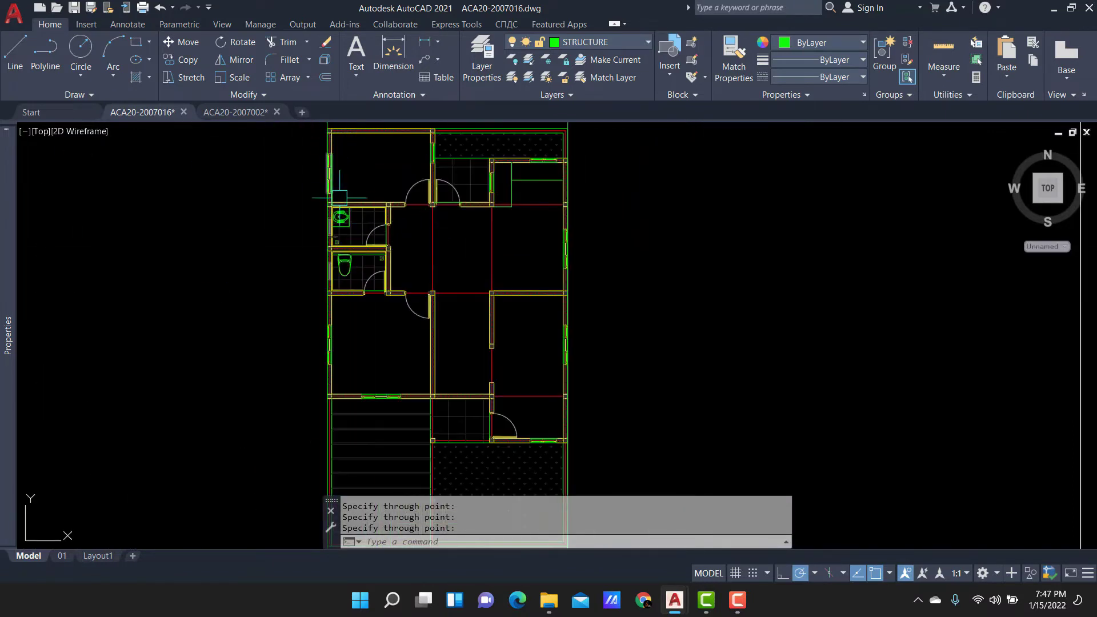
{"action": "middle_click_drag", "start_coordinate": [509, 157], "coordinate": [529, 233]}
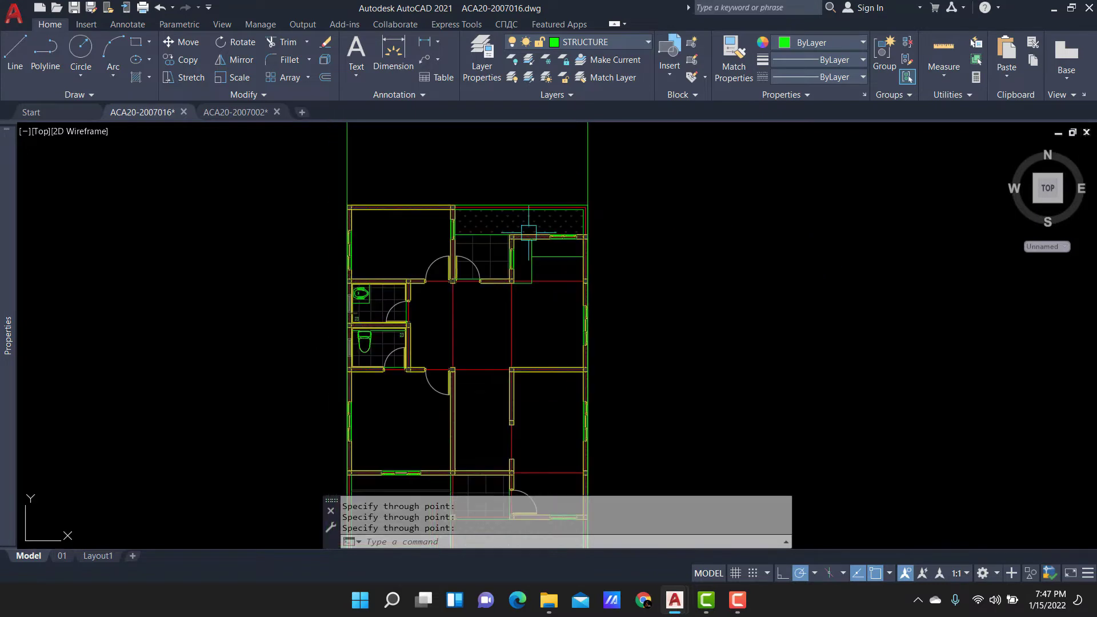
{"action": "scroll", "coordinate": [598, 442], "scroll_direction": "down", "scroll_amount": 2}
{"action": "scroll", "coordinate": [549, 214], "scroll_direction": "up", "scroll_amount": 2}
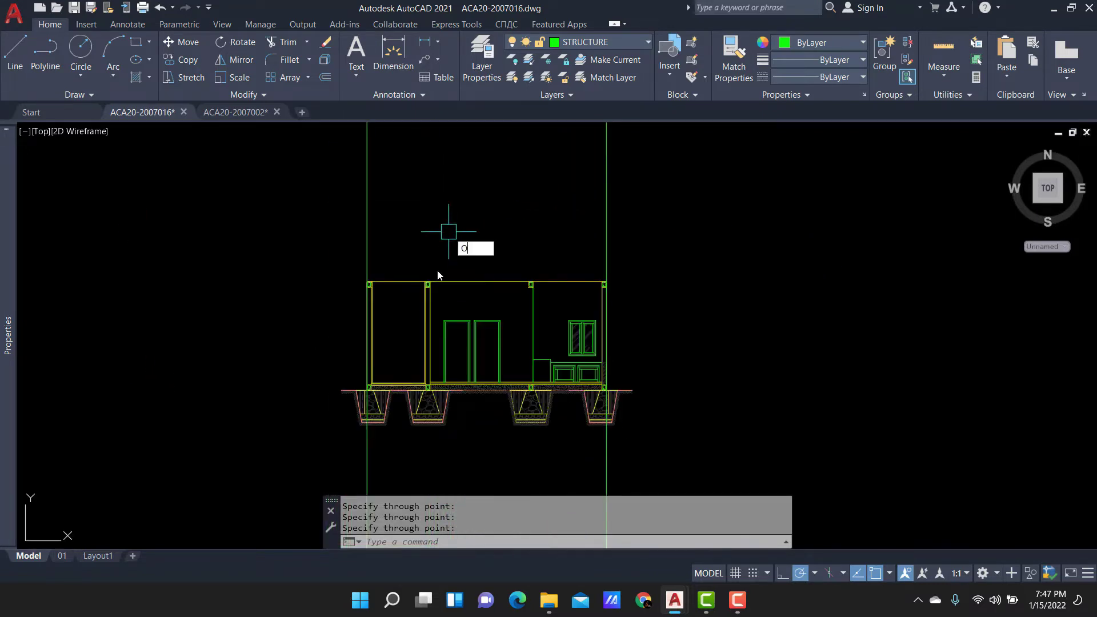
Copy the left corner column section 1000 units along the top beam.
{"action": "scroll", "coordinate": [416, 287], "scroll_direction": "up", "scroll_amount": 5}
{"action": "left_click", "coordinate": [266, 276]}
{"action": "scroll", "coordinate": [286, 311], "scroll_direction": "down", "scroll_amount": 3}
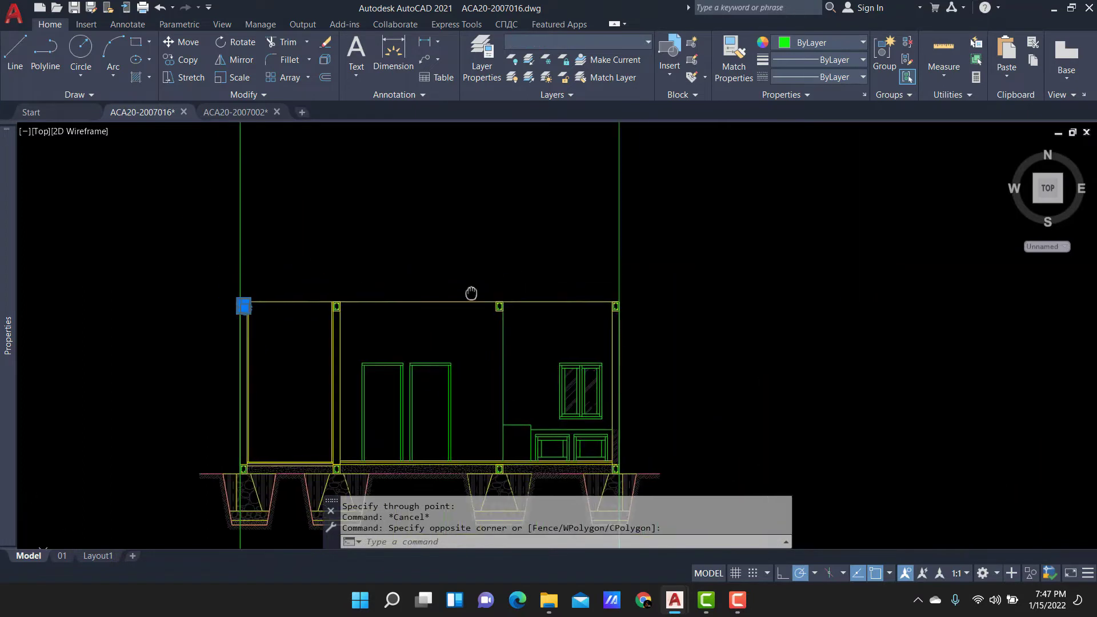
{"action": "scroll", "coordinate": [147, 302], "scroll_direction": "up", "scroll_amount": 2}
{"action": "scroll", "coordinate": [571, 257], "scroll_direction": "down", "scroll_amount": 2}
{"action": "scroll", "coordinate": [497, 269], "scroll_direction": "up", "scroll_amount": 4}
{"action": "scroll", "coordinate": [641, 251], "scroll_direction": "down", "scroll_amount": 1}
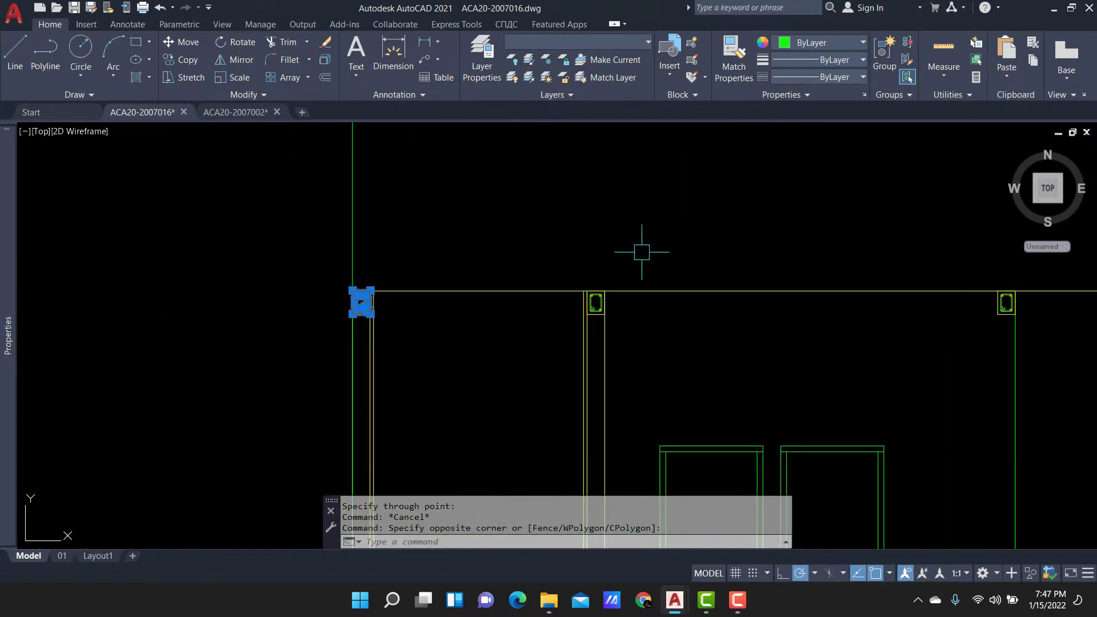
{"action": "middle_click_drag", "start_coordinate": [440, 234], "coordinate": [470, 233]}
{"action": "type", "text": "C"}
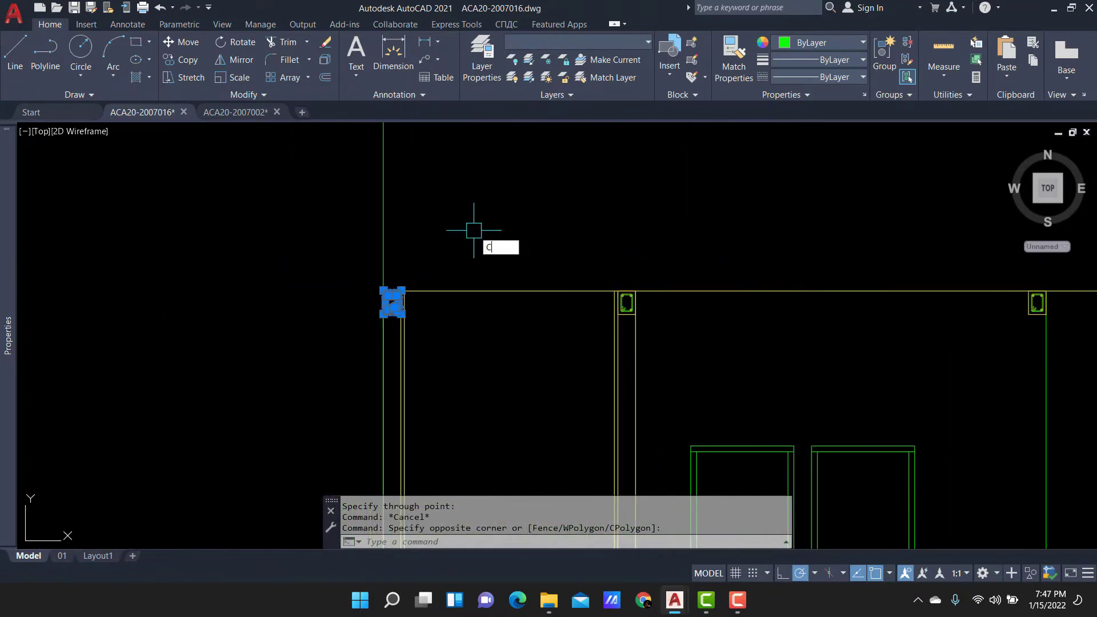
{"action": "key", "text": "Return"}
{"action": "left_click", "coordinate": [480, 219]}
{"action": "type", "text": "1000"}
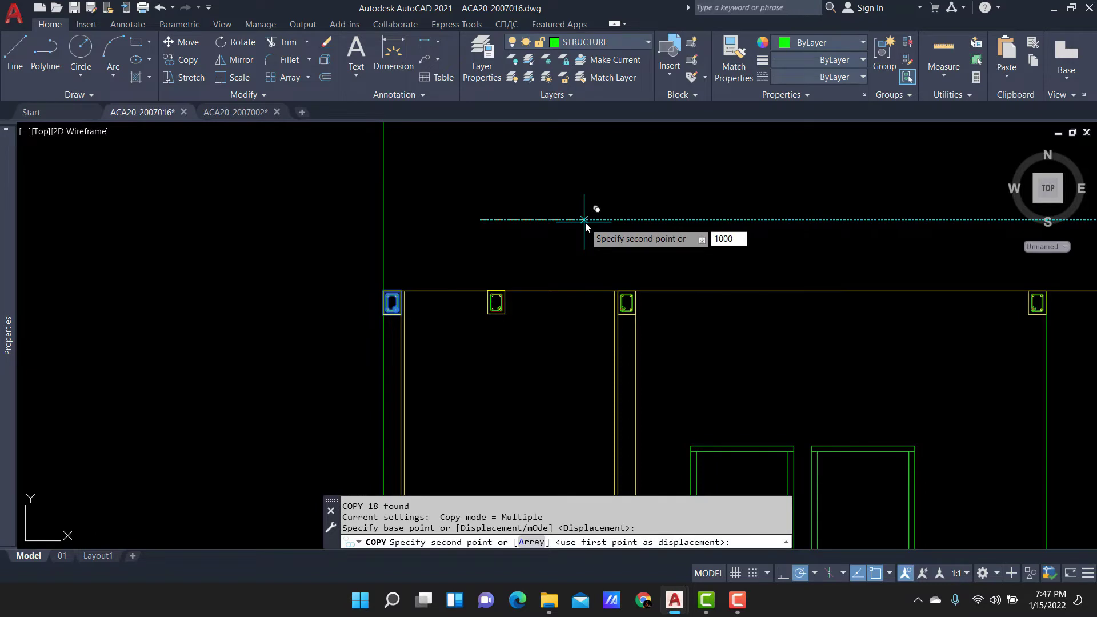
{"action": "key", "text": "Return"}
{"action": "key", "text": "Escape"}
Copy the right column section 1000 units along the top beam.
{"action": "scroll", "coordinate": [725, 255], "scroll_direction": "down", "scroll_amount": 3}
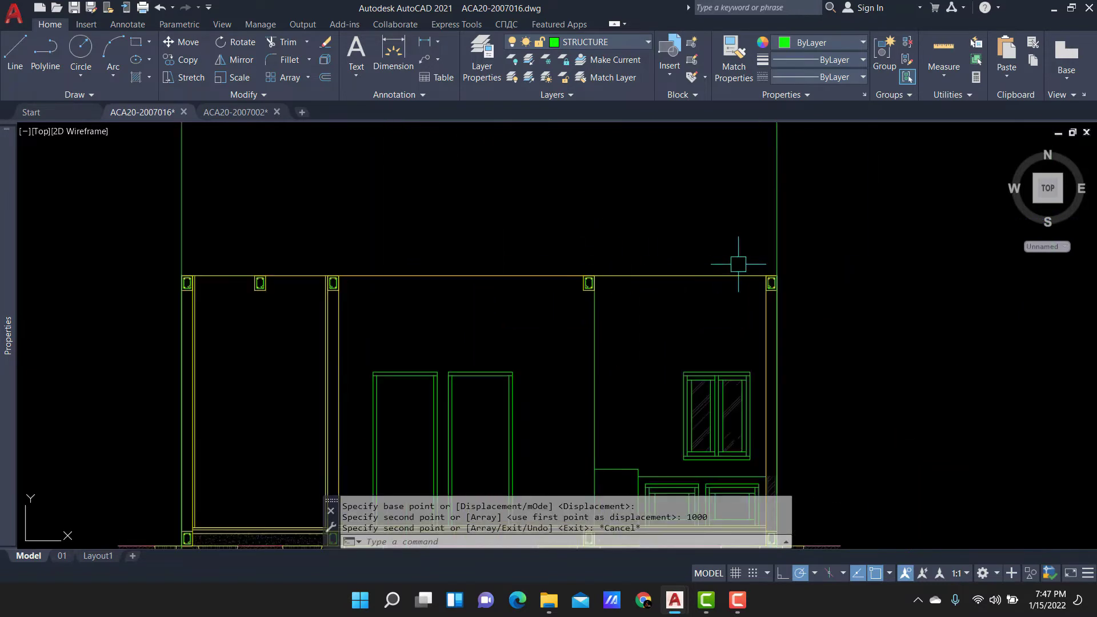
{"action": "left_click", "coordinate": [833, 303]}
{"action": "key", "text": "Return"}
{"action": "left_click", "coordinate": [831, 211]}
{"action": "type", "text": "1000"}
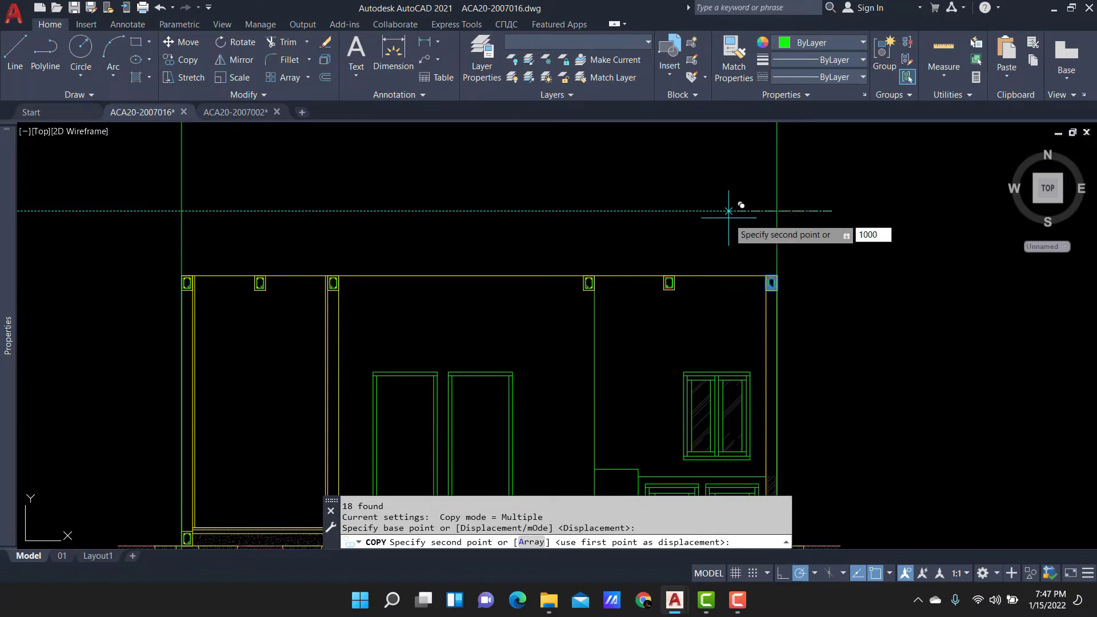
{"action": "key", "text": "Return"}
{"action": "key", "text": "Escape"}
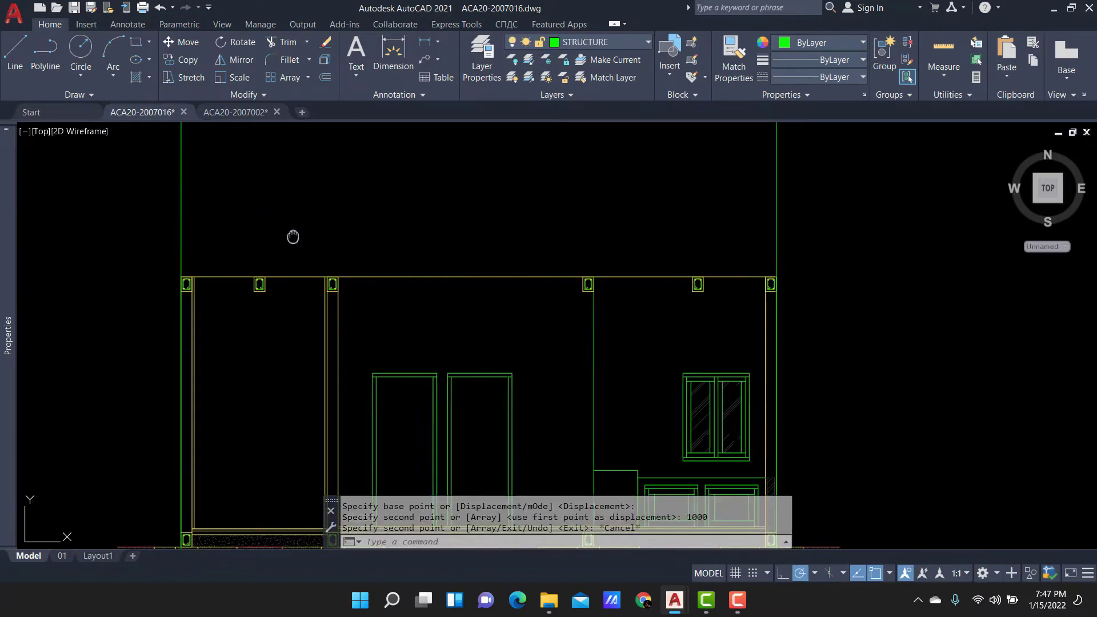
Select the left and right beam sections on the top beam.
{"action": "left_click", "coordinate": [286, 198]}
{"action": "scroll", "coordinate": [453, 191], "scroll_direction": "down", "scroll_amount": 2}
{"action": "scroll", "coordinate": [403, 191], "scroll_direction": "up", "scroll_amount": 2}
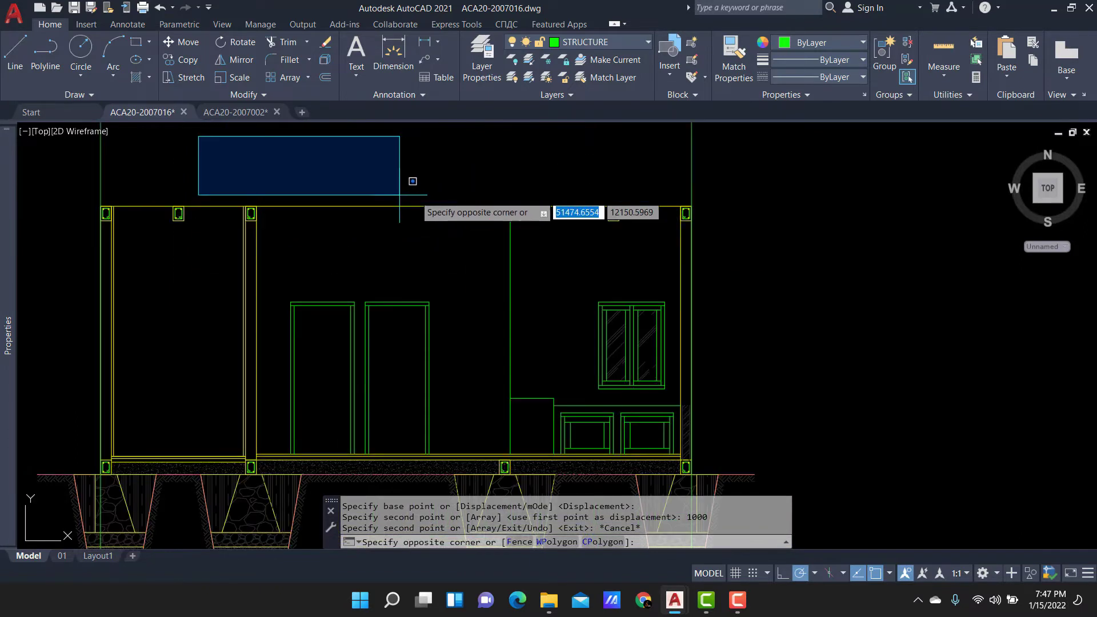
{"action": "scroll", "coordinate": [404, 191], "scroll_direction": "down", "scroll_amount": 1}
{"action": "scroll", "coordinate": [424, 196], "scroll_direction": "up", "scroll_amount": 1}
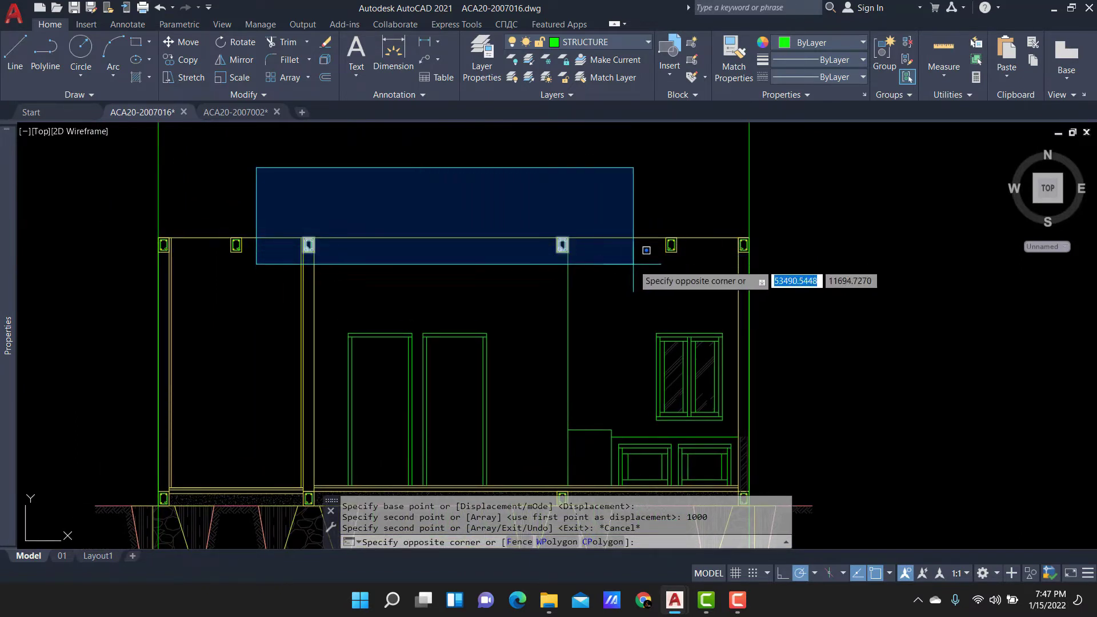
{"action": "key", "text": "Escape"}
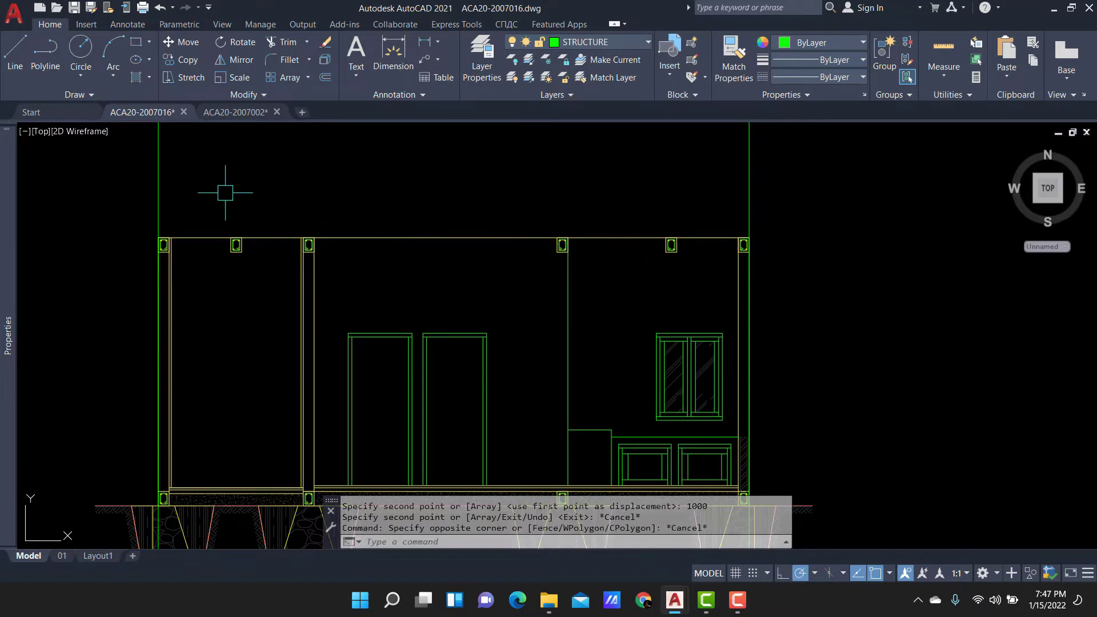
{"action": "left_click", "coordinate": [206, 188]}
{"action": "left_click", "coordinate": [273, 274]}
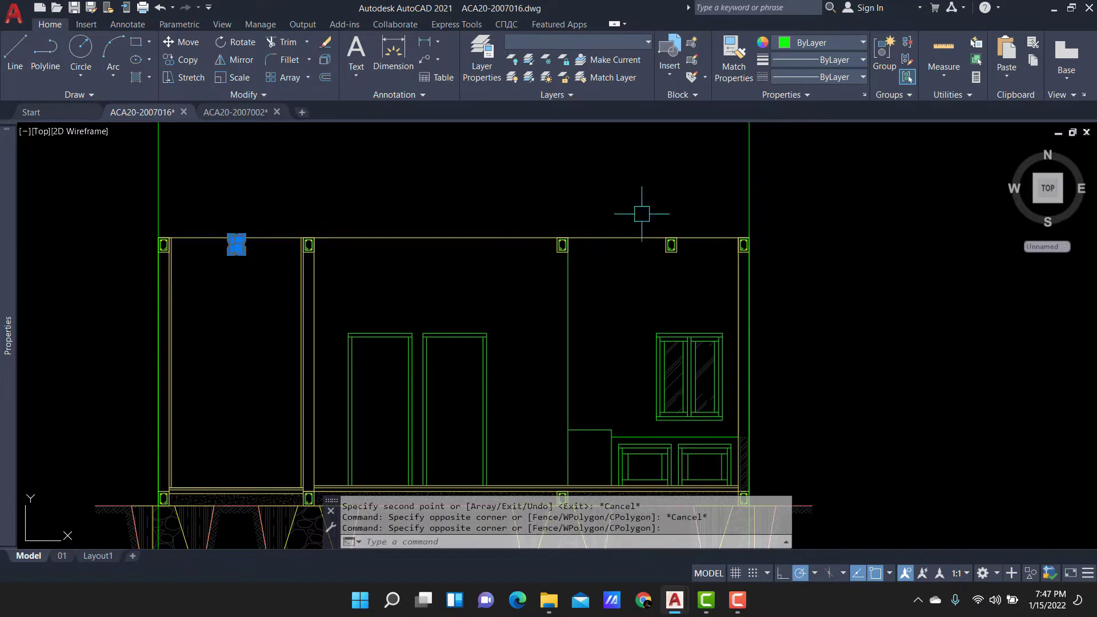
{"action": "left_click", "coordinate": [626, 177]}
{"action": "left_click", "coordinate": [710, 269]}
Copy the two beam sections 500 units above the top beam.
{"action": "middle_click_drag", "start_coordinate": [695, 227], "coordinate": [693, 277]}
{"action": "type", "text": "co"}
{"action": "key", "text": "Return"}
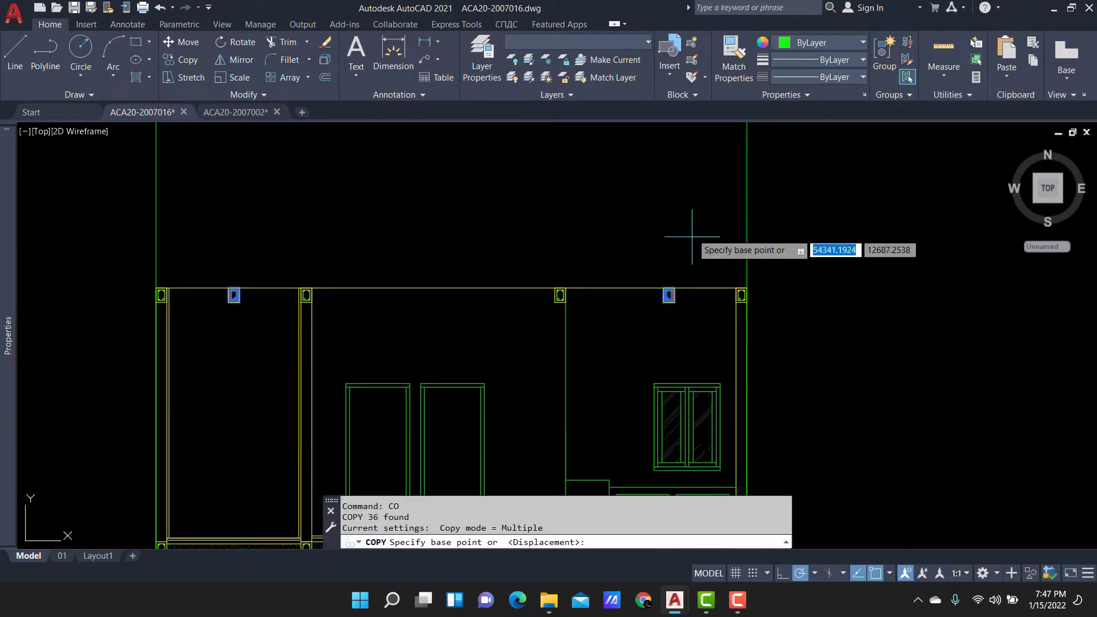
{"action": "left_click", "coordinate": [692, 236]}
{"action": "type", "text": "500"}
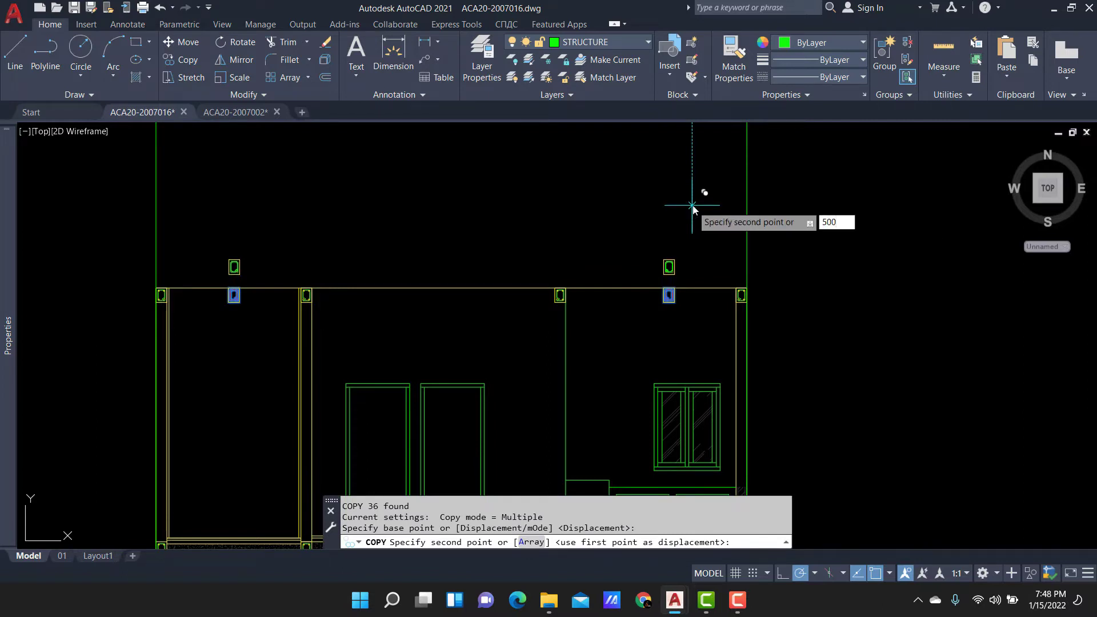
{"action": "key", "text": "Return"}
{"action": "key", "text": "Escape"}
Regenerate the drawing display and begin a new line.
{"action": "middle_click_drag", "start_coordinate": [233, 237], "coordinate": [296, 236]}
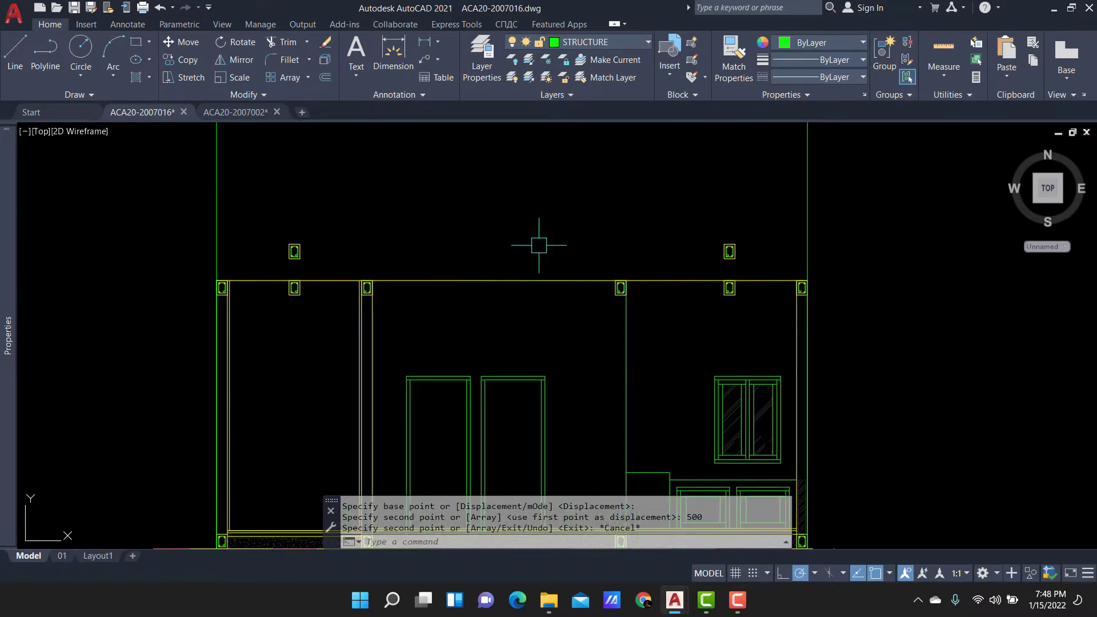
{"action": "scroll", "coordinate": [657, 237], "scroll_direction": "up", "scroll_amount": 2}
{"action": "type", "text": "re"}
{"action": "key", "text": "Return"}
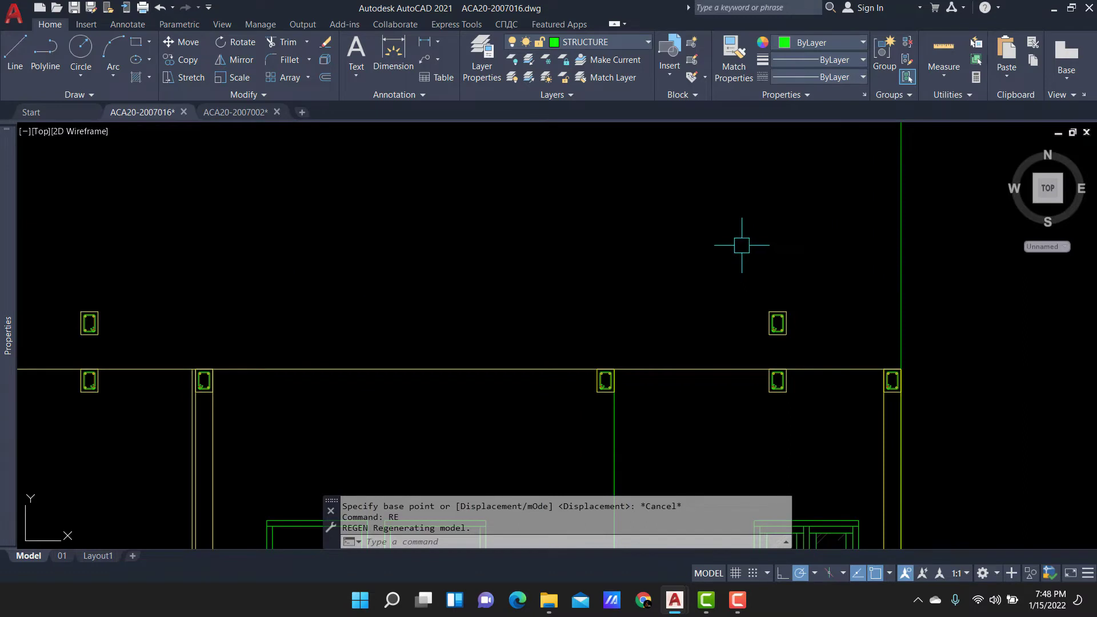
{"action": "scroll", "coordinate": [768, 284], "scroll_direction": "up", "scroll_amount": 2}
{"action": "type", "text": "l"}
{"action": "key", "text": "Return"}
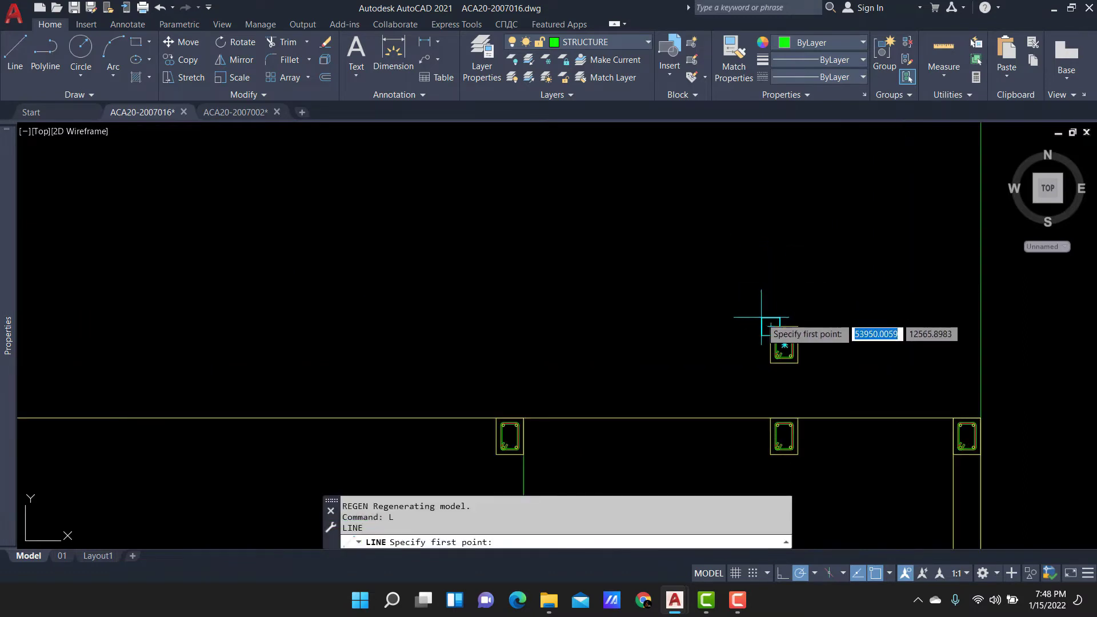
Start a line at the upper right beam section twice, cancelling both attempts.
{"action": "left_click", "coordinate": [761, 318]}
{"action": "scroll", "coordinate": [662, 289], "scroll_direction": "down", "scroll_amount": 2}
{"action": "scroll", "coordinate": [160, 295], "scroll_direction": "up", "scroll_amount": 4}
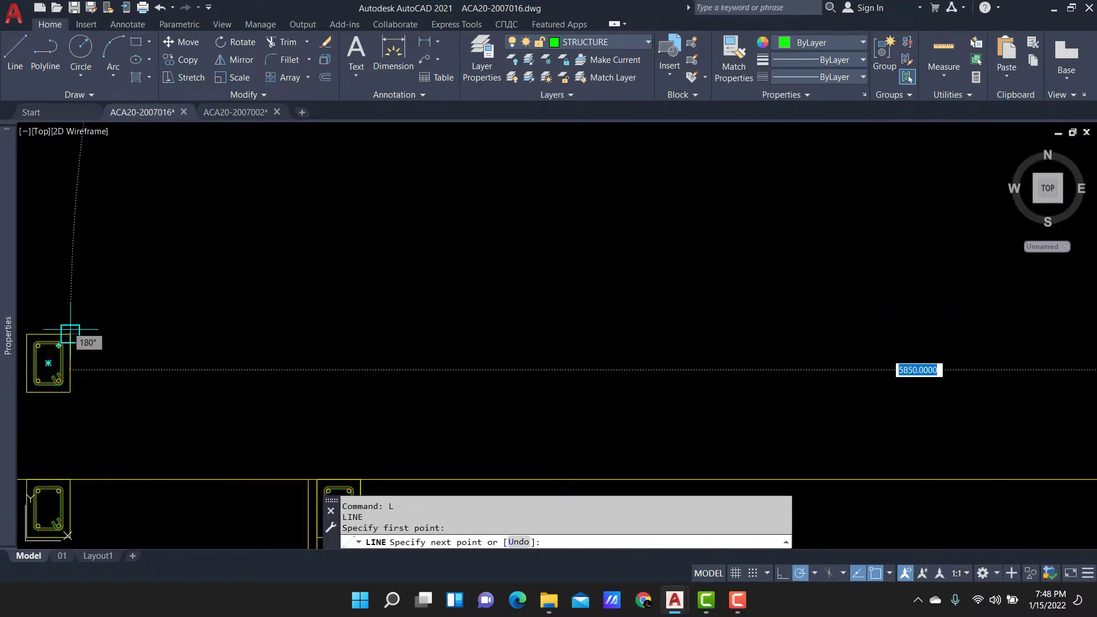
{"action": "scroll", "coordinate": [132, 297], "scroll_direction": "down", "scroll_amount": 5}
{"action": "scroll", "coordinate": [171, 300], "scroll_direction": "up", "scroll_amount": 1}
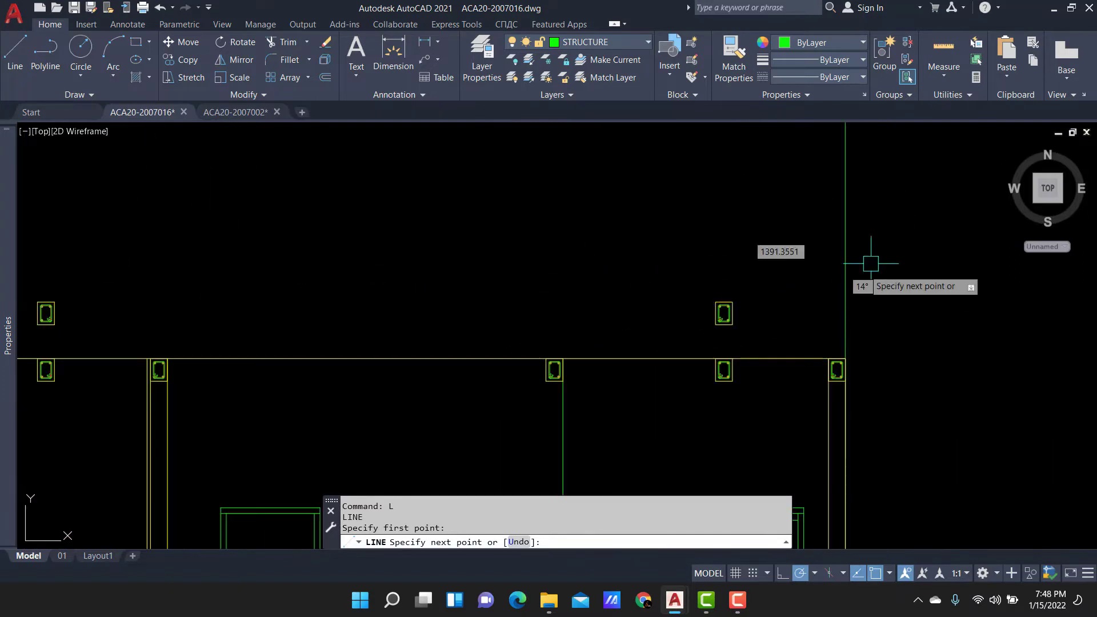
{"action": "key", "text": "Escape"}
{"action": "scroll", "coordinate": [782, 294], "scroll_direction": "up", "scroll_amount": 2}
{"action": "key", "text": "Return"}
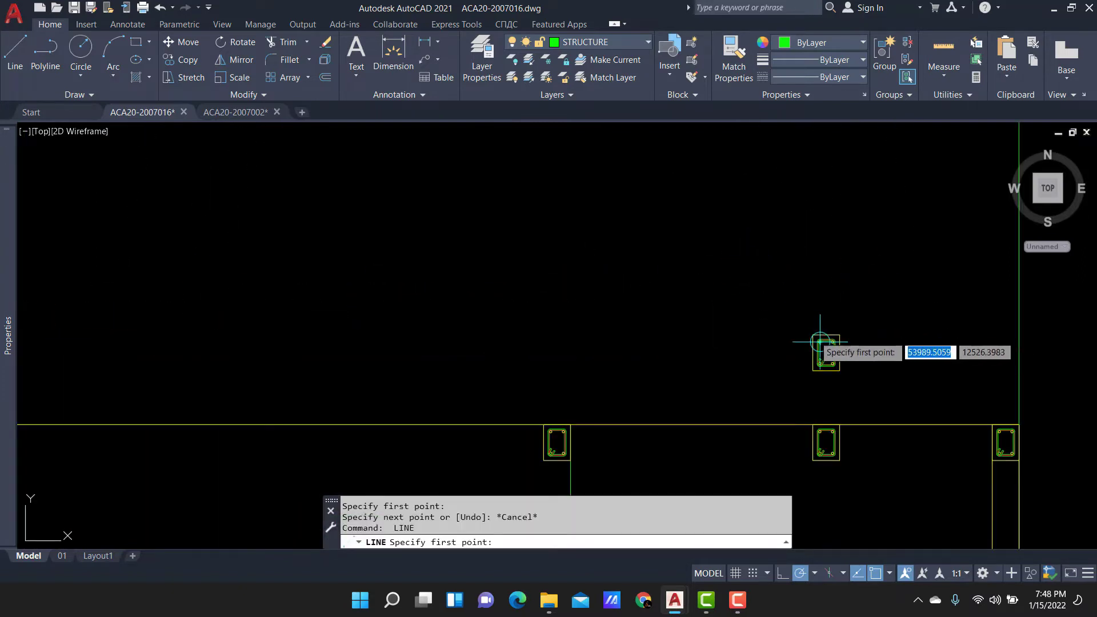
{"action": "left_click", "coordinate": [818, 338]}
{"action": "scroll", "coordinate": [823, 329], "scroll_direction": "up", "scroll_amount": 2}
{"action": "scroll", "coordinate": [337, 303], "scroll_direction": "down", "scroll_amount": 4}
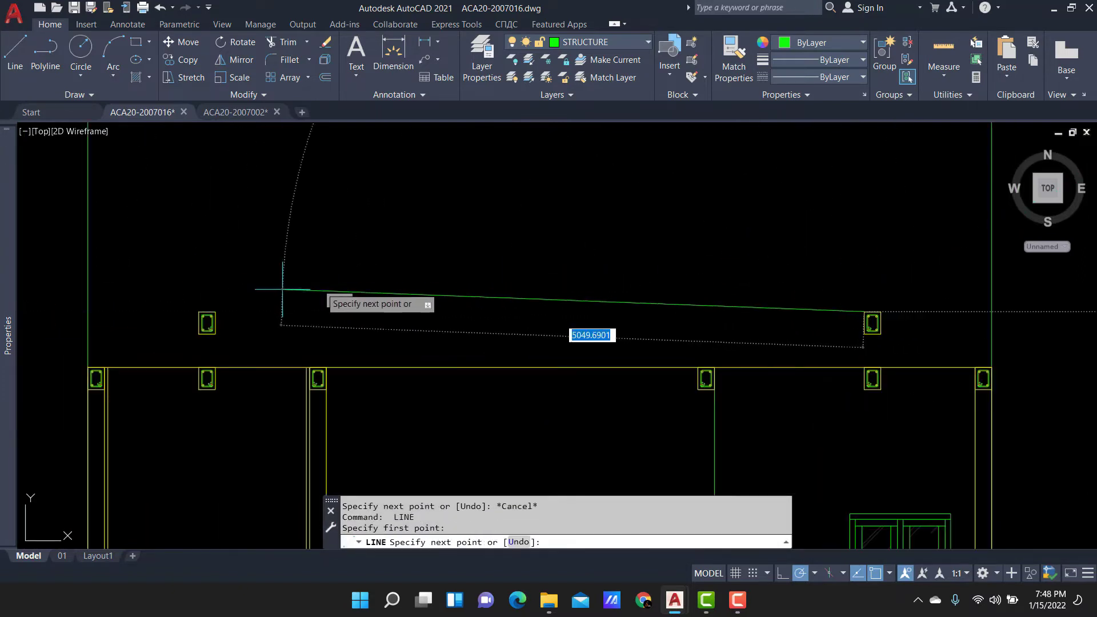
{"action": "scroll", "coordinate": [204, 332], "scroll_direction": "down", "scroll_amount": 3}
{"action": "key", "text": "Escape"}
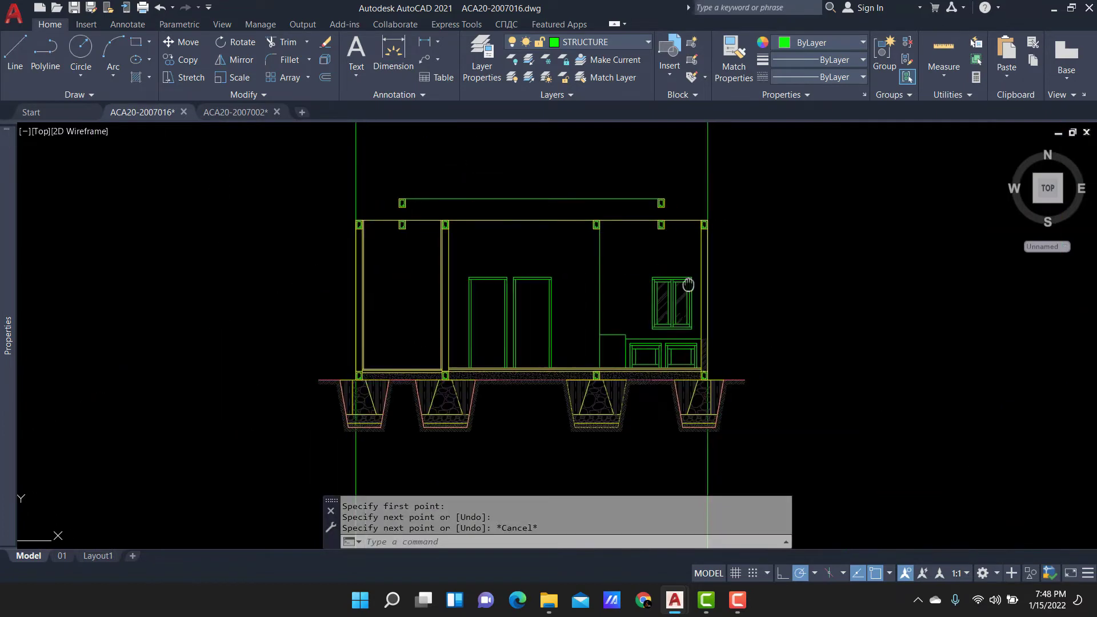
{"action": "scroll", "coordinate": [666, 384], "scroll_direction": "up", "scroll_amount": 3}
{"action": "scroll", "coordinate": [664, 293], "scroll_direction": "up", "scroll_amount": 2}
{"action": "scroll", "coordinate": [672, 297], "scroll_direction": "up", "scroll_amount": 2}
Crossing-select the beam line and wall hatch and try a grip stretch, then cancel.
{"action": "left_click", "coordinate": [739, 258]}
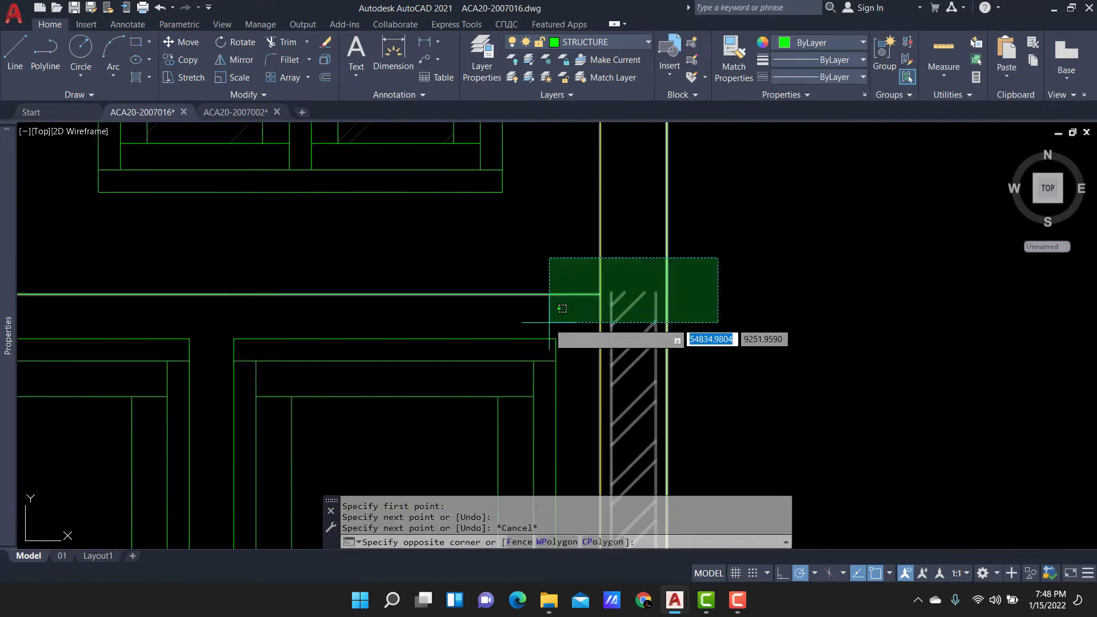
{"action": "left_click", "coordinate": [555, 320]}
{"action": "left_click", "coordinate": [633, 291]}
{"action": "scroll", "coordinate": [634, 372], "scroll_direction": "down", "scroll_amount": 3}
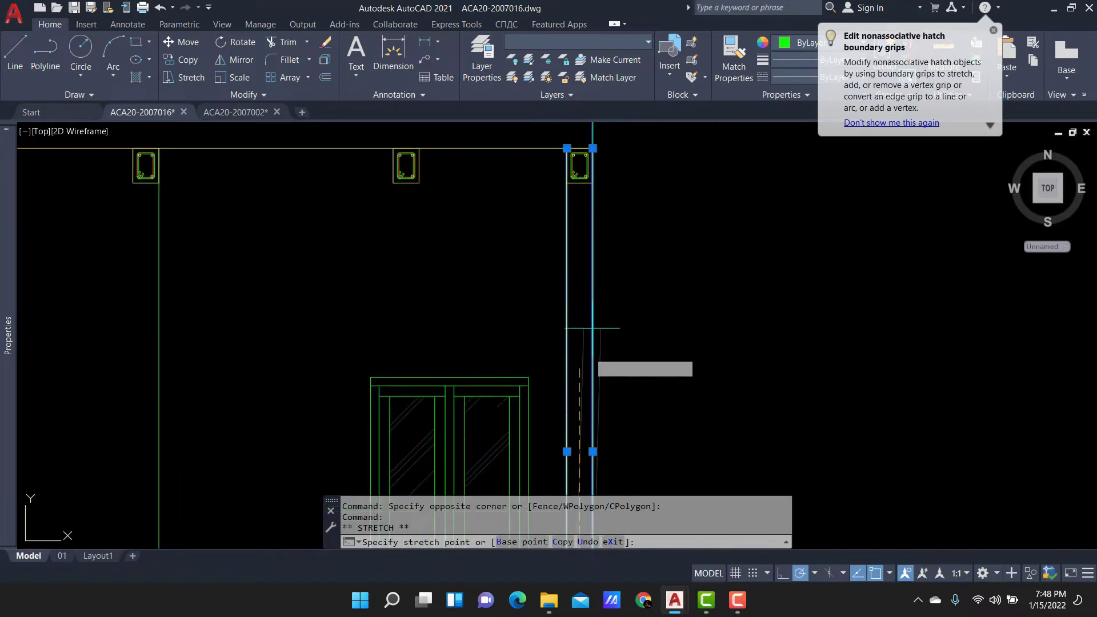
{"action": "scroll", "coordinate": [603, 258], "scroll_direction": "up", "scroll_amount": 2}
{"action": "scroll", "coordinate": [583, 286], "scroll_direction": "up", "scroll_amount": 1}
{"action": "key", "text": "Escape"}
{"action": "scroll", "coordinate": [583, 286], "scroll_direction": "down", "scroll_amount": 3}
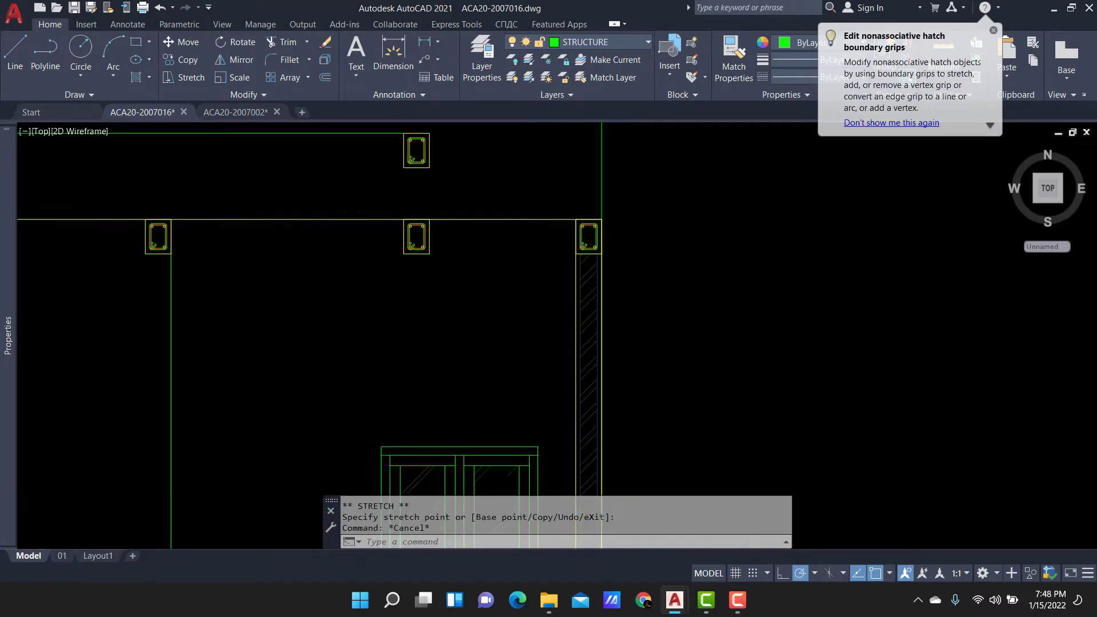
{"action": "scroll", "coordinate": [580, 276], "scroll_direction": "up", "scroll_amount": 3}
Copy the column line and hatch to the next column and the far column.
{"action": "left_click", "coordinate": [534, 270]}
{"action": "type", "text": "co"}
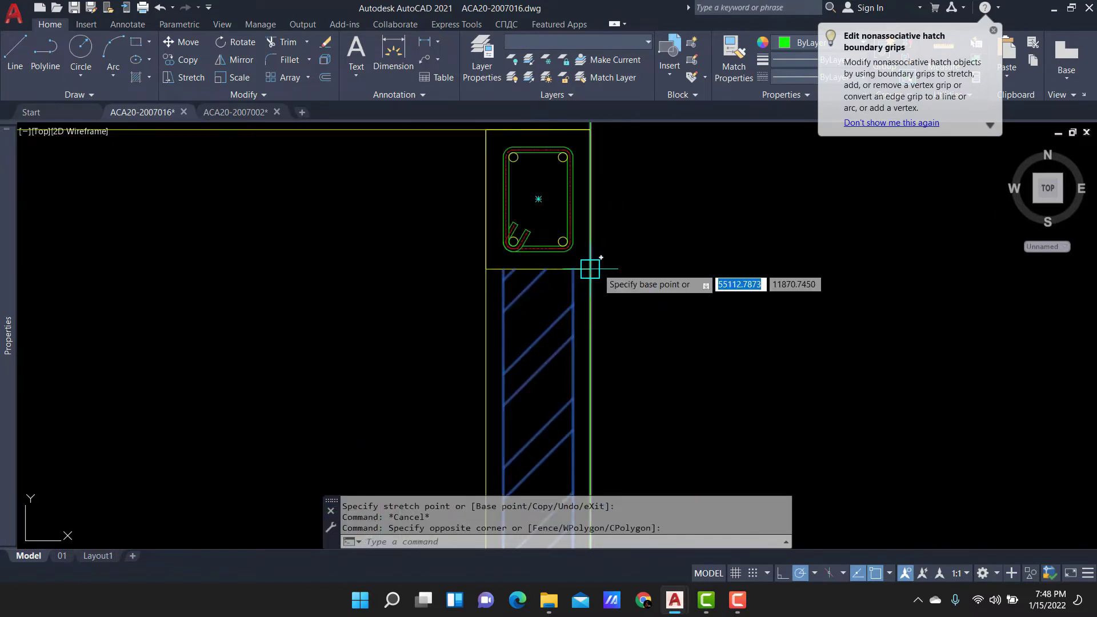
{"action": "left_click", "coordinate": [590, 268]}
{"action": "scroll", "coordinate": [783, 257], "scroll_direction": "down", "scroll_amount": 3}
{"action": "scroll", "coordinate": [318, 289], "scroll_direction": "down", "scroll_amount": 2}
{"action": "scroll", "coordinate": [628, 262], "scroll_direction": "up", "scroll_amount": 3}
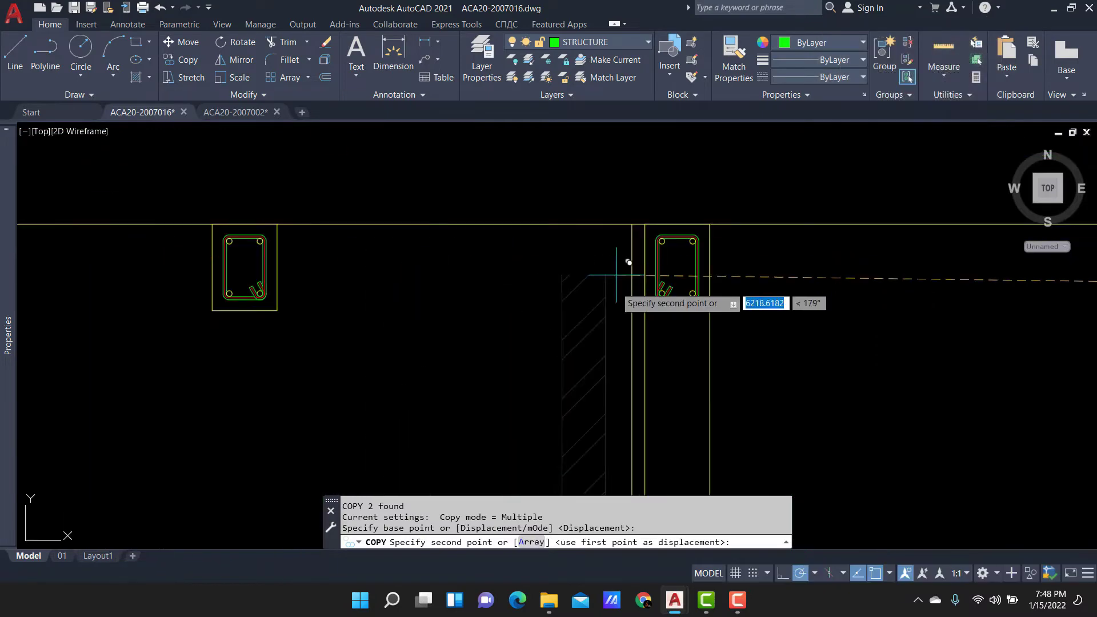
{"action": "left_click", "coordinate": [709, 308]}
{"action": "scroll", "coordinate": [653, 311], "scroll_direction": "down", "scroll_amount": 3}
{"action": "scroll", "coordinate": [949, 297], "scroll_direction": "up", "scroll_amount": 3}
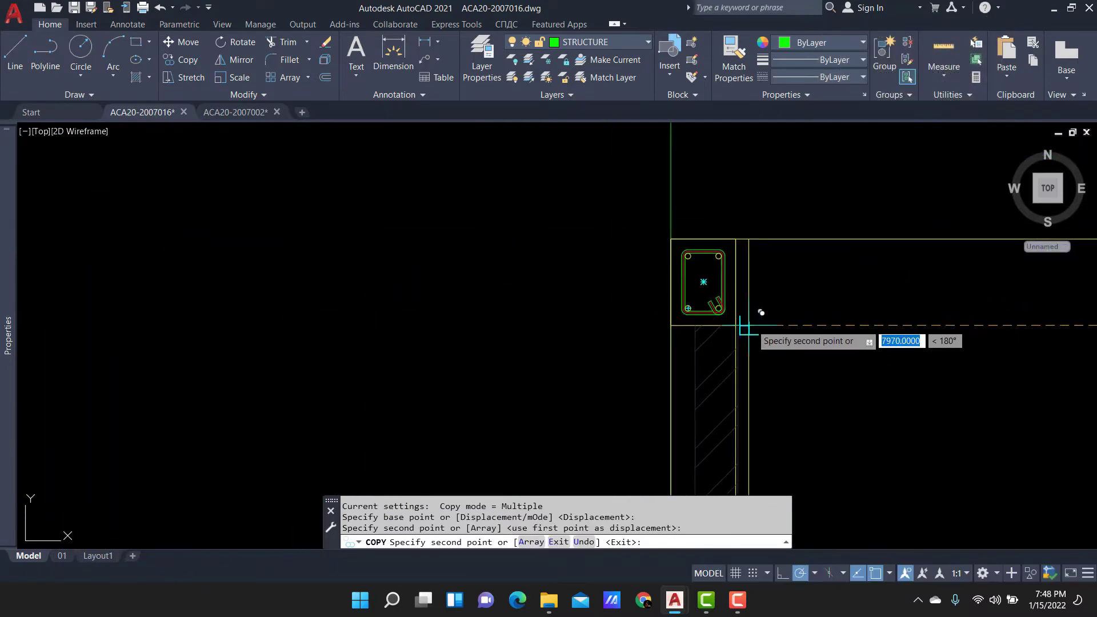
{"action": "left_click", "coordinate": [743, 326]}
{"action": "scroll", "coordinate": [737, 320], "scroll_direction": "down", "scroll_amount": 3}
{"action": "scroll", "coordinate": [429, 159], "scroll_direction": "up", "scroll_amount": 2}
{"action": "key", "text": "Return"}
{"action": "scroll", "coordinate": [588, 330], "scroll_direction": "up", "scroll_amount": 2}
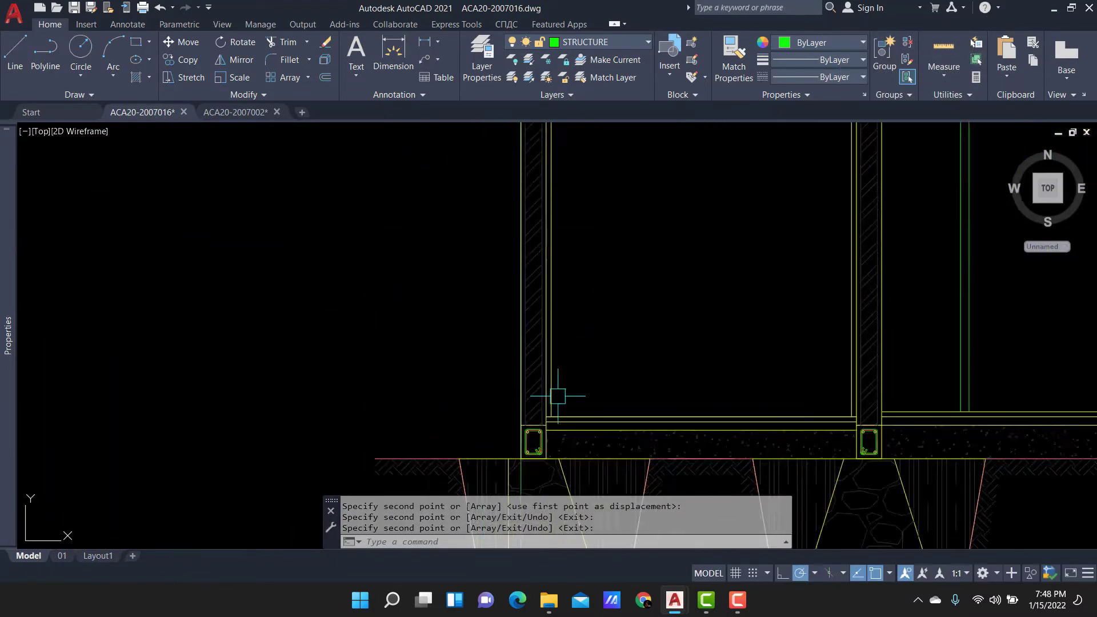
{"action": "scroll", "coordinate": [558, 396], "scroll_direction": "up", "scroll_amount": 3}
Copy the left wall's hatch and lines up above the beam.
{"action": "left_click", "coordinate": [534, 367]}
{"action": "left_click", "coordinate": [544, 404]}
{"action": "left_click", "coordinate": [575, 400]}
{"action": "left_click", "coordinate": [534, 441]}
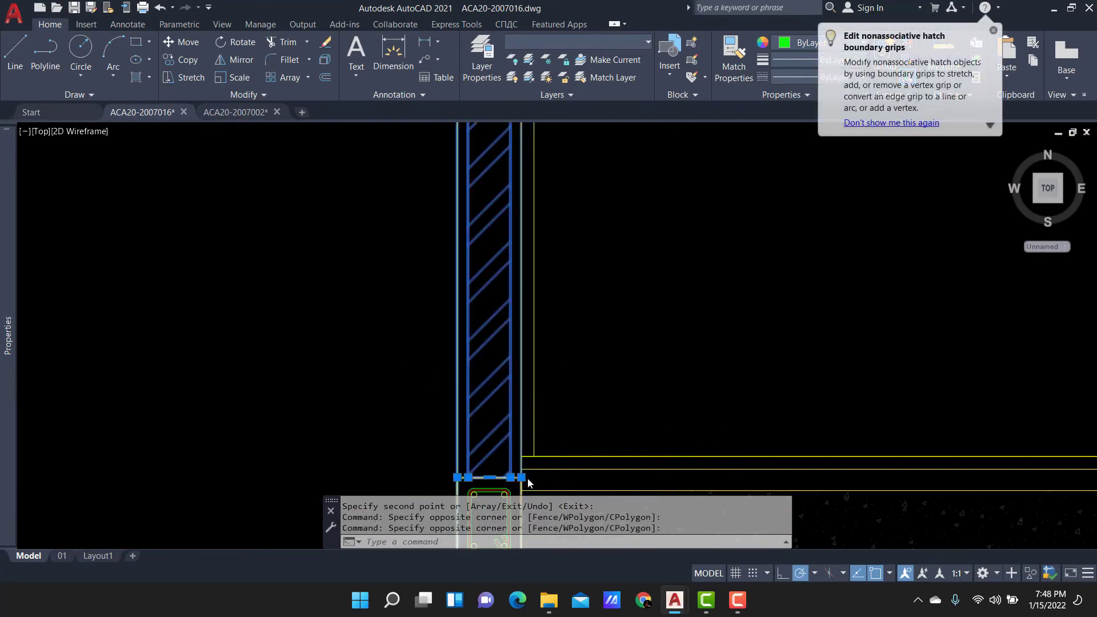
{"action": "scroll", "coordinate": [527, 478], "scroll_direction": "up", "scroll_amount": 3}
{"action": "type", "text": "co"}
{"action": "key", "text": "Return"}
{"action": "left_click", "coordinate": [490, 474]}
{"action": "scroll", "coordinate": [490, 474], "scroll_direction": "down", "scroll_amount": 3}
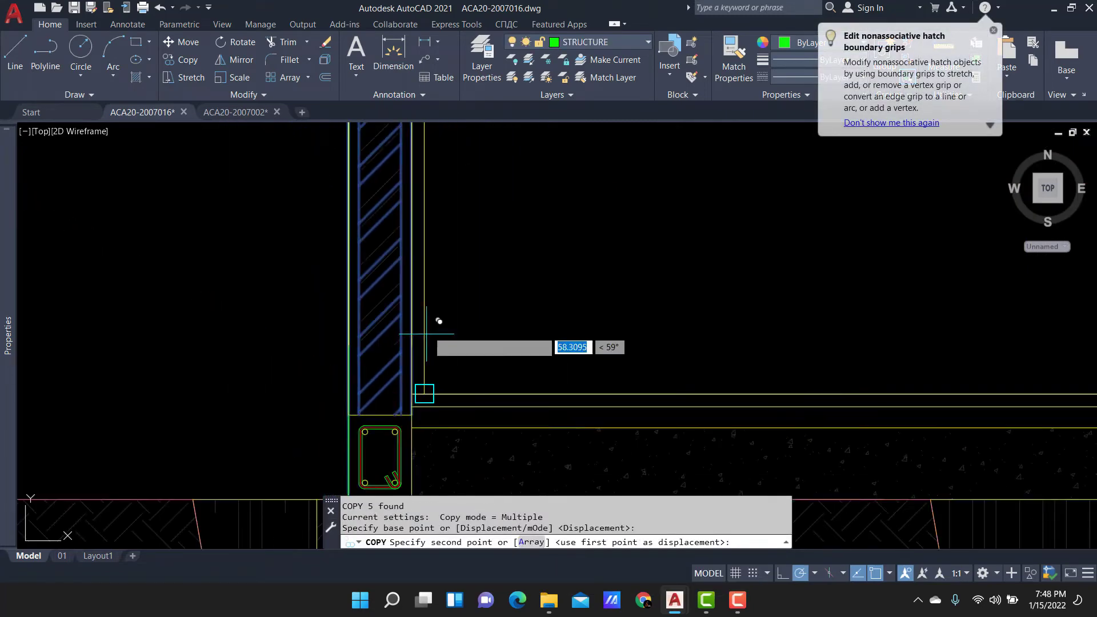
{"action": "scroll", "coordinate": [429, 320], "scroll_direction": "down", "scroll_amount": 3}
{"action": "scroll", "coordinate": [400, 297], "scroll_direction": "up", "scroll_amount": 3}
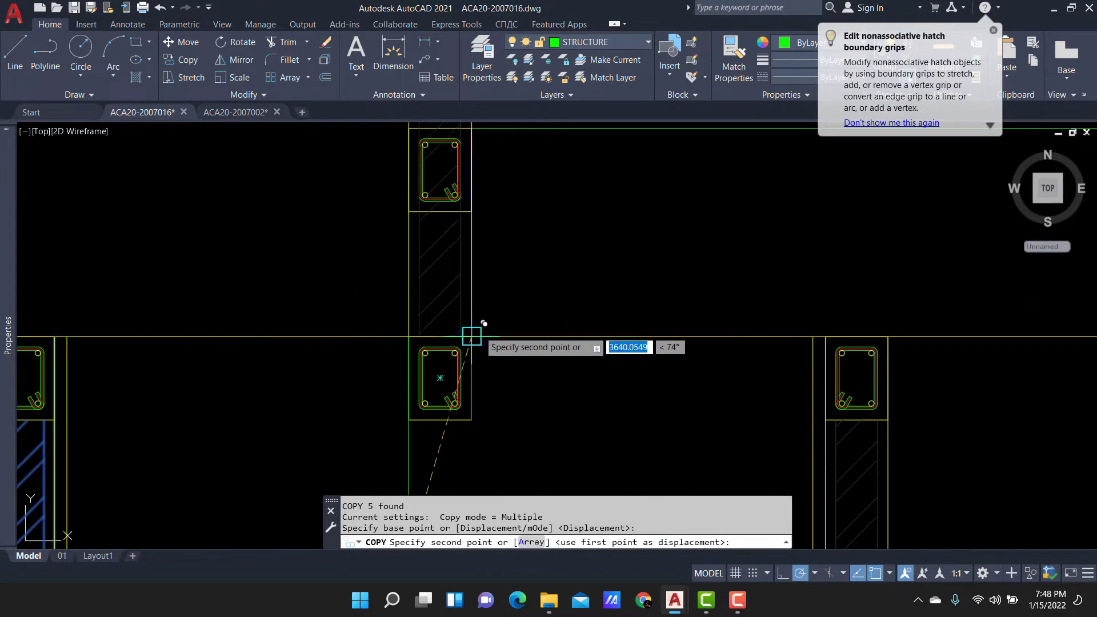
{"action": "left_click", "coordinate": [490, 343]}
{"action": "key", "text": "Return"}
Erase the unwanted leftover object.
{"action": "left_click_drag", "start_coordinate": [560, 451], "coordinate": [366, 440]}
{"action": "scroll", "coordinate": [410, 392], "scroll_direction": "down", "scroll_amount": 2}
{"action": "type", "text": "e"}
{"action": "key", "text": "Return"}
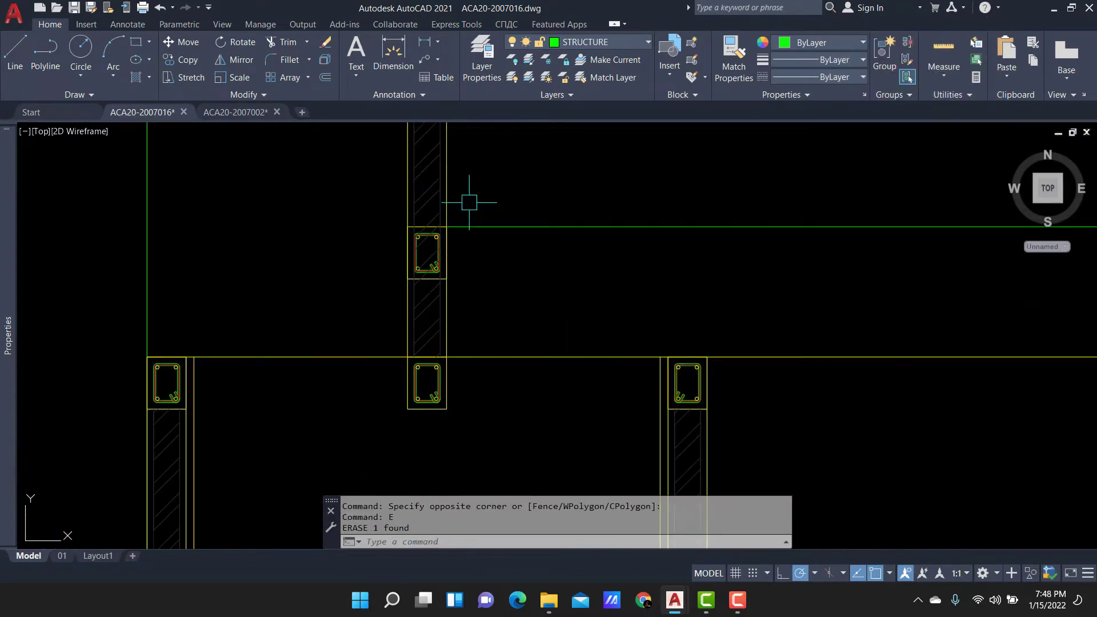
Grip-stretch the new column hatch so its top ends at the beam bottom.
{"action": "left_click_drag", "start_coordinate": [469, 202], "coordinate": [434, 228]}
{"action": "scroll", "coordinate": [436, 228], "scroll_direction": "up", "scroll_amount": 2}
{"action": "scroll", "coordinate": [438, 223], "scroll_direction": "up", "scroll_amount": 2}
{"action": "scroll", "coordinate": [439, 217], "scroll_direction": "up", "scroll_amount": 1}
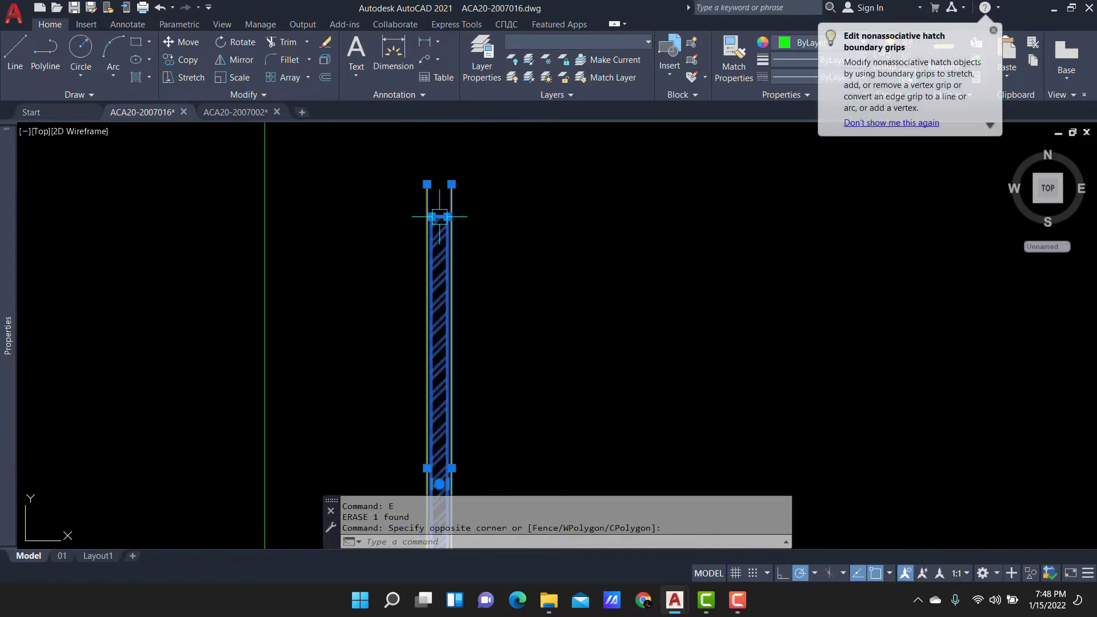
{"action": "left_click", "coordinate": [439, 216]}
{"action": "scroll", "coordinate": [438, 417], "scroll_direction": "up", "scroll_amount": 4}
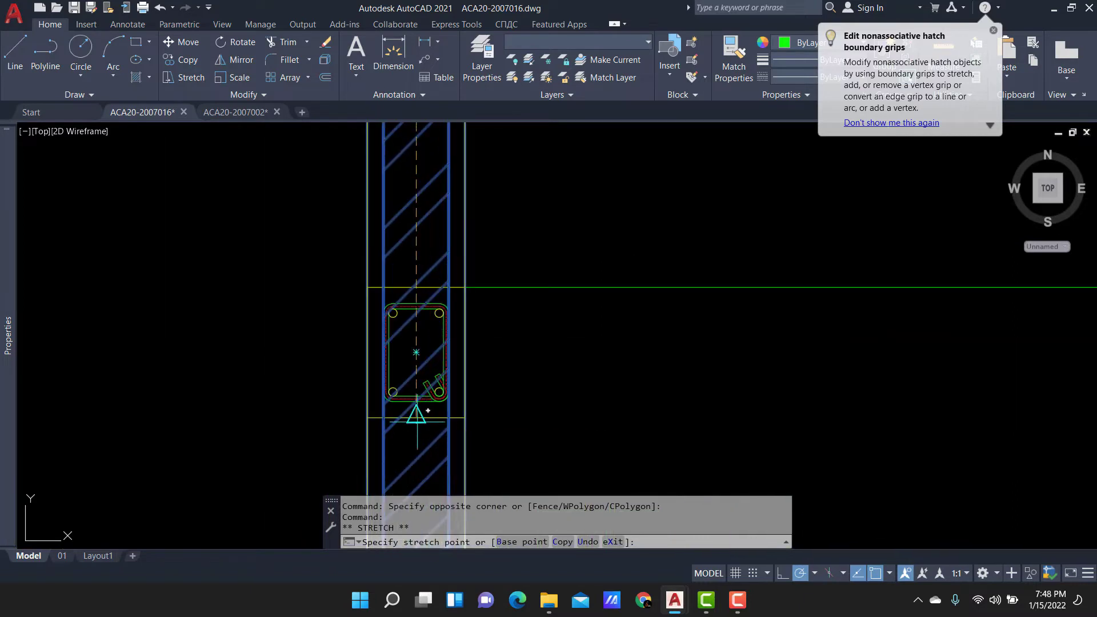
{"action": "left_click", "coordinate": [428, 410]}
Trim the lines crossing the beam box with a fence, using the beam as cutting edge.
{"action": "type", "text": "tr"}
{"action": "key", "text": "Return"}
{"action": "scroll", "coordinate": [452, 399], "scroll_direction": "down", "scroll_amount": 2}
{"action": "key", "text": "t"}
{"action": "key", "text": "Return"}
{"action": "left_click", "coordinate": [461, 405]}
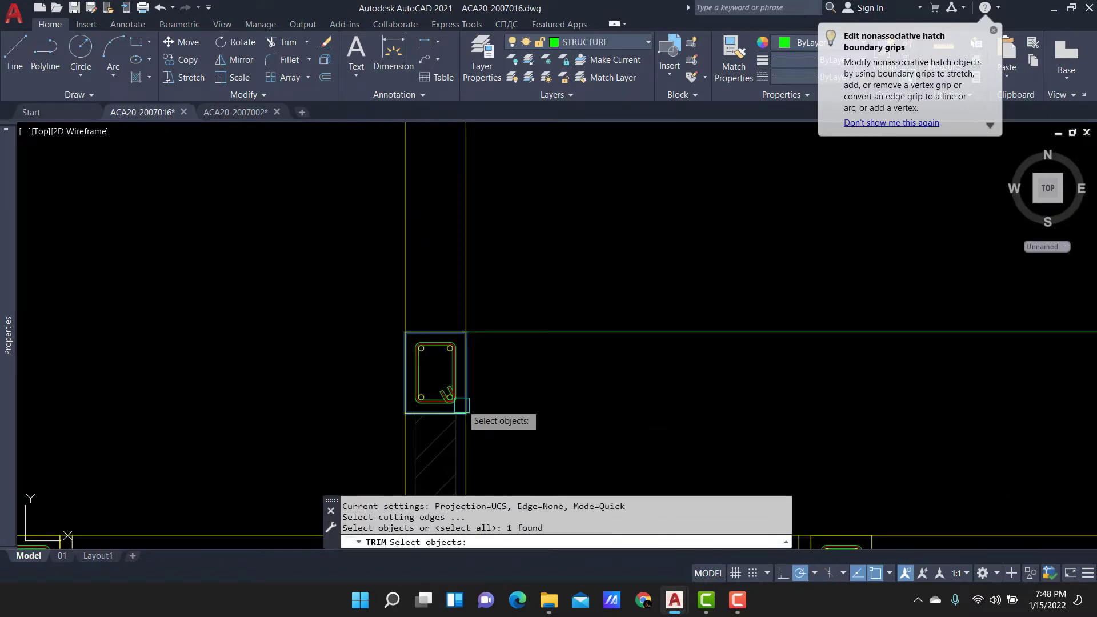
{"action": "key", "text": "Return"}
{"action": "left_click", "coordinate": [257, 247]}
{"action": "scroll", "coordinate": [379, 256], "scroll_direction": "down", "scroll_amount": 3}
{"action": "left_click", "coordinate": [413, 246]}
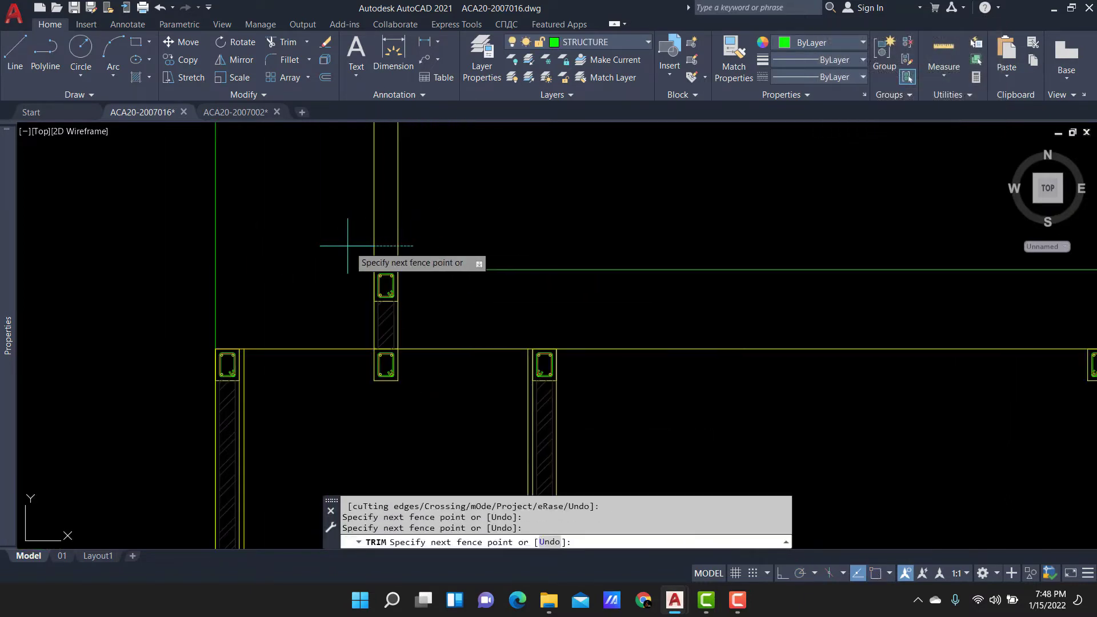
{"action": "key", "text": "Return"}
{"action": "scroll", "coordinate": [387, 286], "scroll_direction": "up", "scroll_amount": 4}
{"action": "scroll", "coordinate": [411, 321], "scroll_direction": "up", "scroll_amount": 3}
{"action": "key", "text": "Return"}
Copy the column edge line and hatch to sit above the upper beam.
{"action": "left_click", "coordinate": [407, 325]}
{"action": "left_click", "coordinate": [355, 328]}
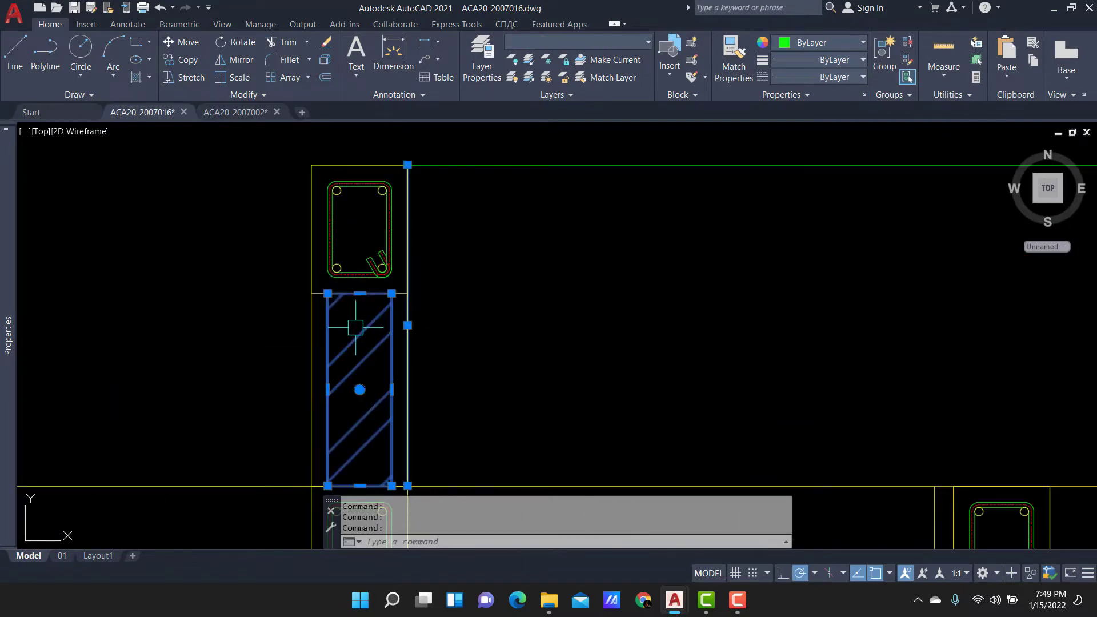
{"action": "left_click", "coordinate": [354, 305]}
{"action": "scroll", "coordinate": [355, 307], "scroll_direction": "up", "scroll_amount": 5}
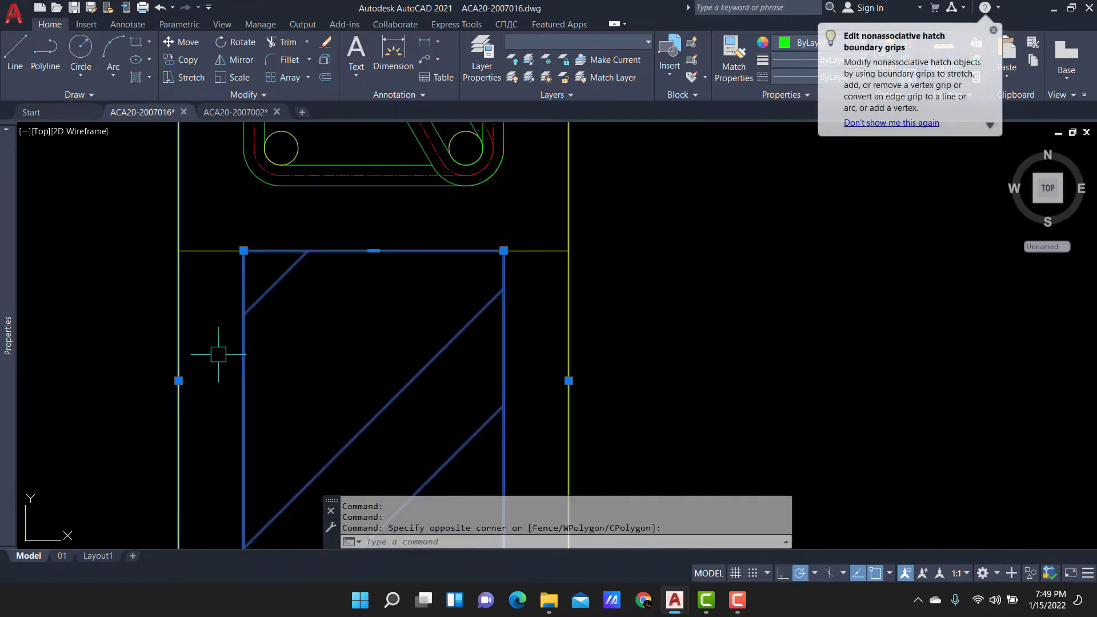
{"action": "type", "text": "Co"}
{"action": "key", "text": "Return"}
{"action": "left_click", "coordinate": [568, 250]}
{"action": "scroll", "coordinate": [568, 250], "scroll_direction": "down", "scroll_amount": 8}
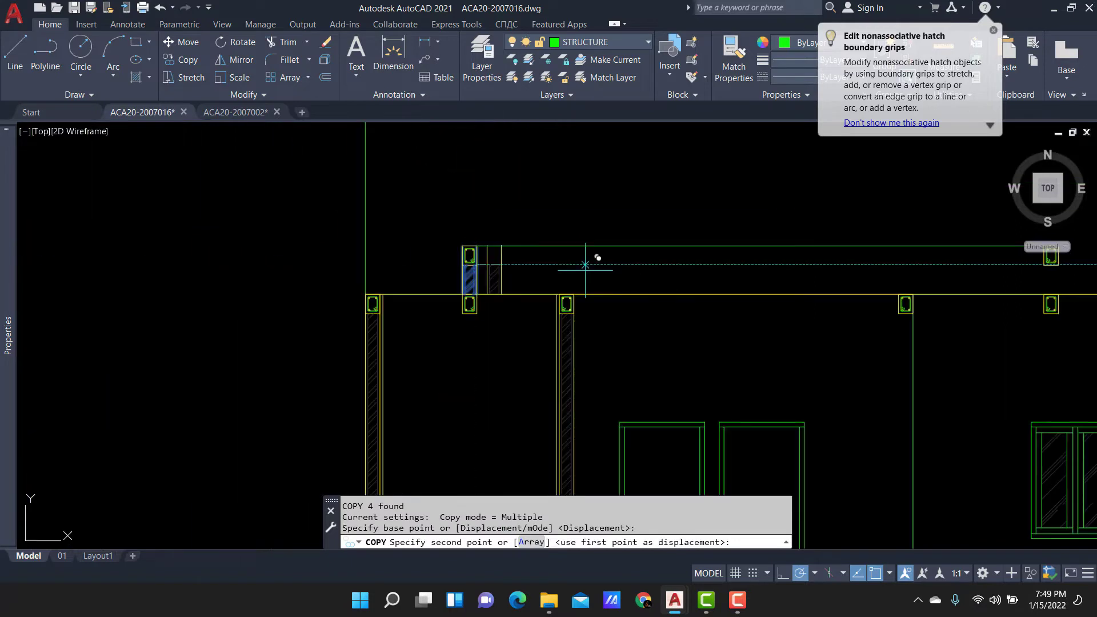
{"action": "scroll", "coordinate": [595, 257], "scroll_direction": "down", "scroll_amount": 2}
{"action": "scroll", "coordinate": [444, 261], "scroll_direction": "up", "scroll_amount": 3}
{"action": "scroll", "coordinate": [522, 226], "scroll_direction": "up", "scroll_amount": 3}
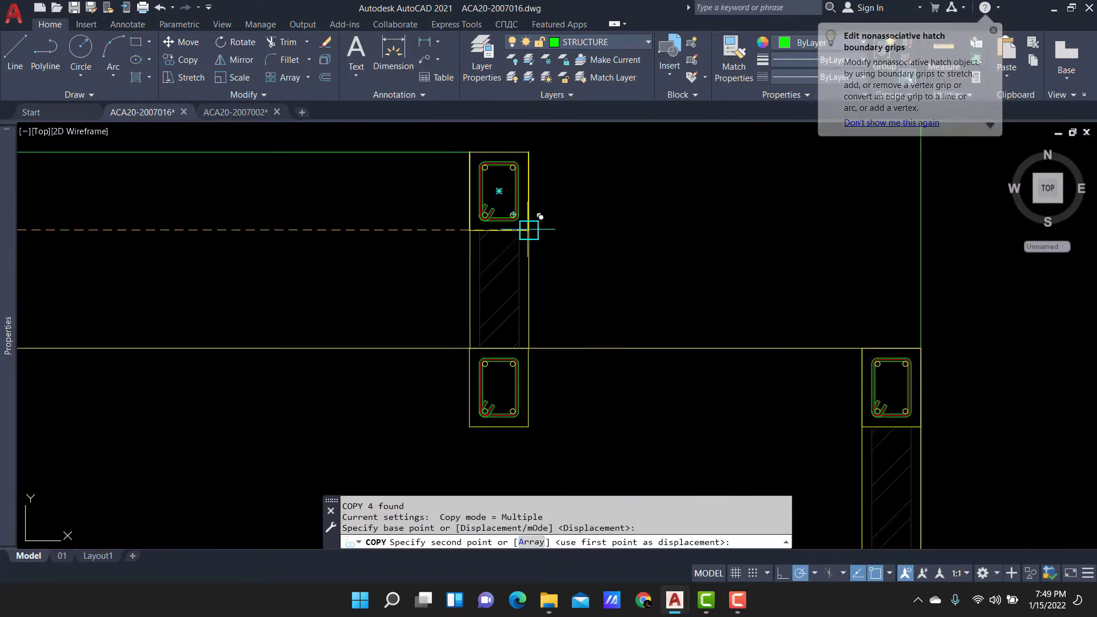
{"action": "left_click", "coordinate": [524, 233]}
{"action": "key", "text": "Return"}
Start an offset to make a parallel line.
{"action": "scroll", "coordinate": [632, 265], "scroll_direction": "down", "scroll_amount": 3}
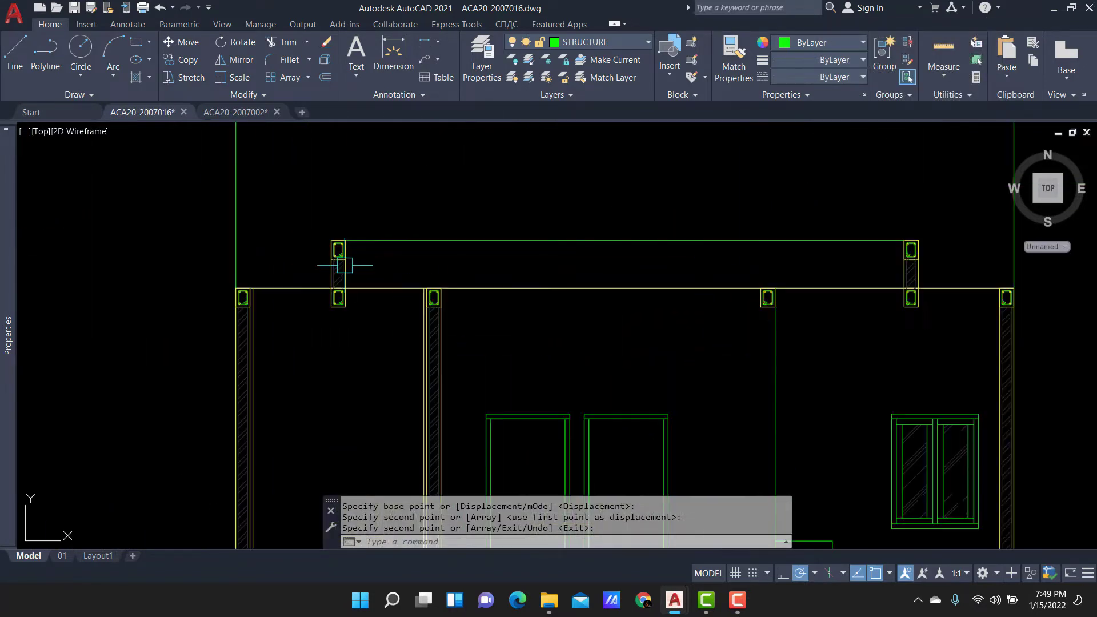
{"action": "scroll", "coordinate": [358, 299], "scroll_direction": "up", "scroll_amount": 3}
{"action": "key", "text": "Return"}
{"action": "type", "text": "O"}
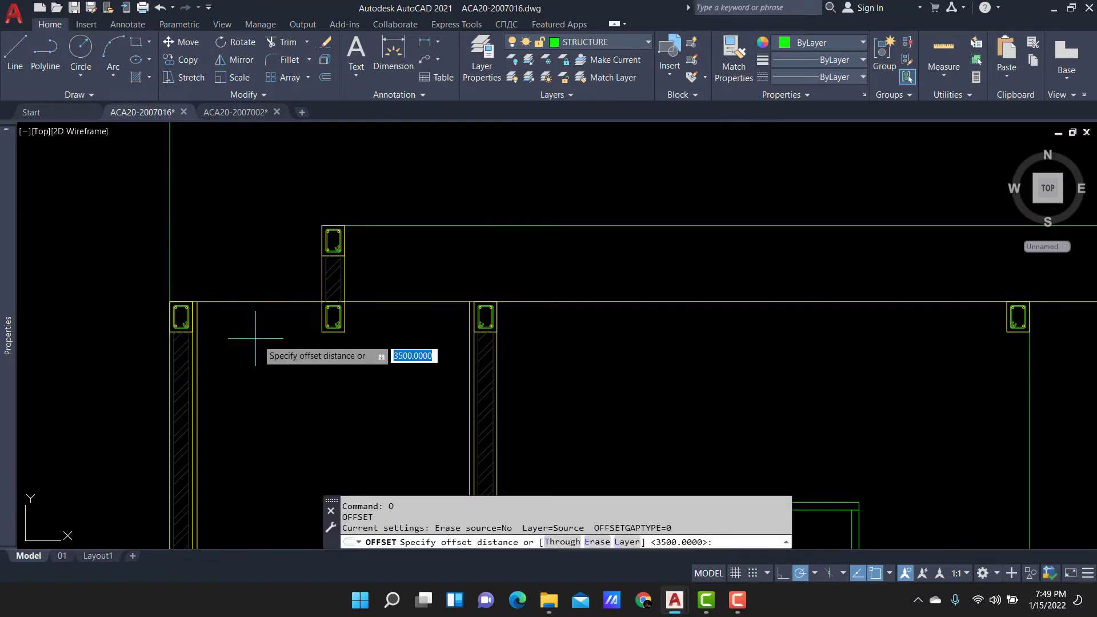
Offset the horizontal beam line to add a parallel line below it.
{"action": "type", "text": "1"}
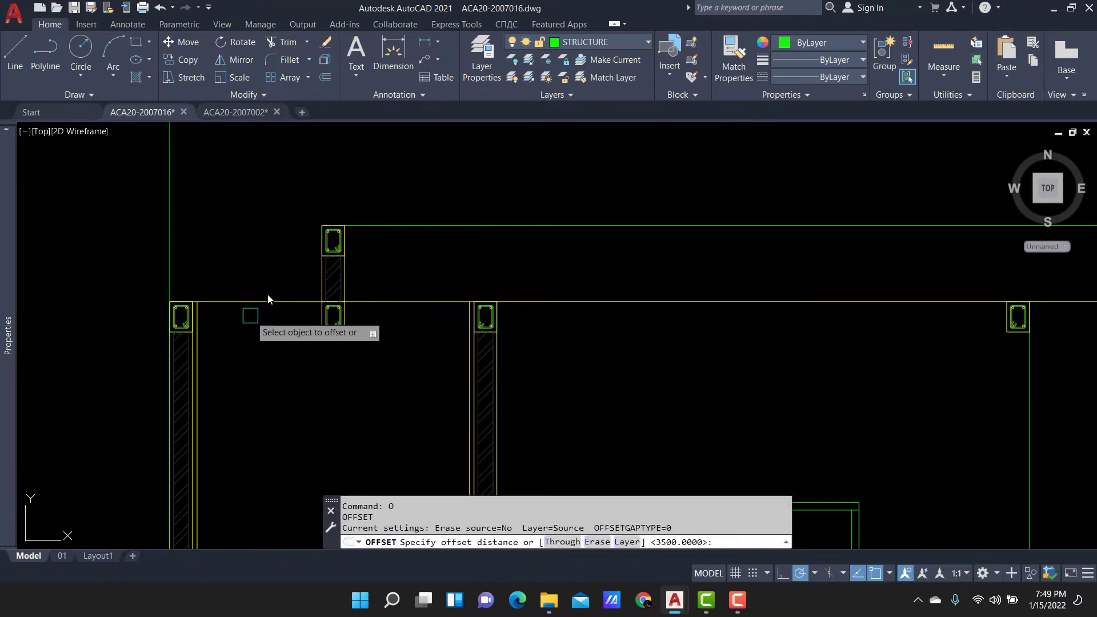
{"action": "left_click", "coordinate": [255, 301]}
{"action": "left_click", "coordinate": [255, 323]}
{"action": "scroll", "coordinate": [255, 328], "scroll_direction": "up", "scroll_amount": 3}
{"action": "scroll", "coordinate": [436, 358], "scroll_direction": "up", "scroll_amount": 3}
{"action": "key", "text": "Escape"}
Trim the new beam line back to the column box.
{"action": "type", "text": "TR"}
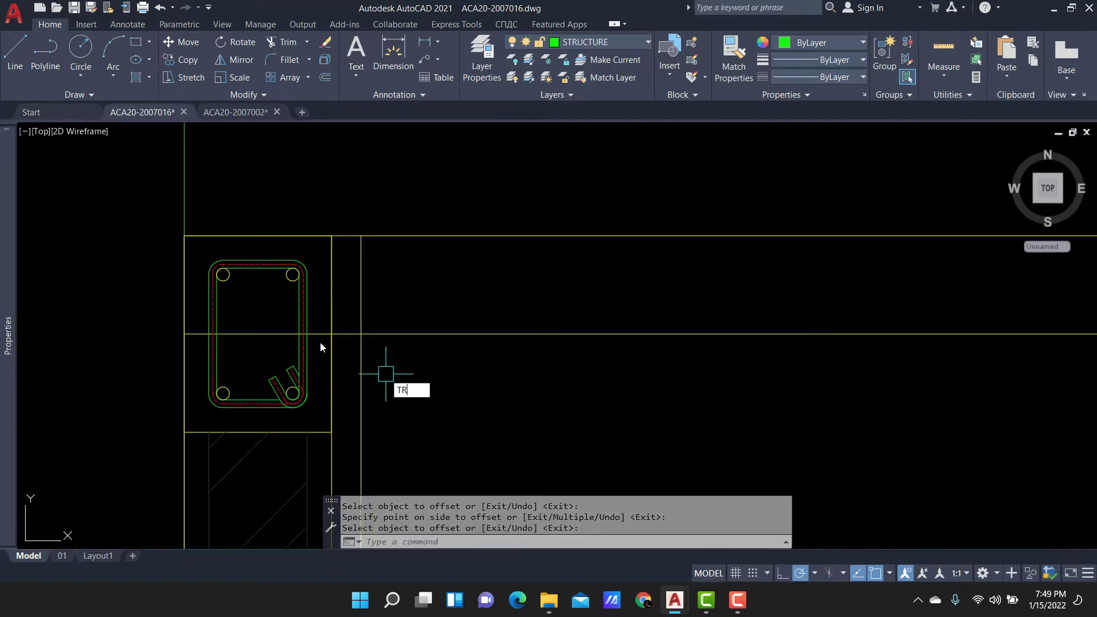
{"action": "key", "text": "Return"}
{"action": "type", "text": "T"}
{"action": "key", "text": "Return"}
{"action": "left_click", "coordinate": [330, 344]}
{"action": "key", "text": "Return"}
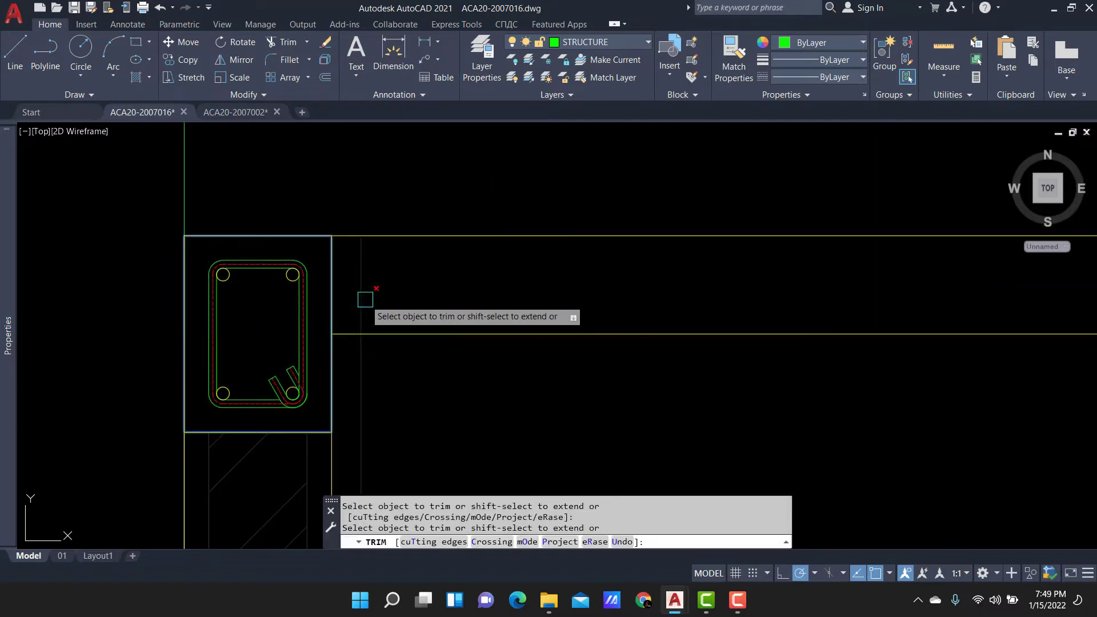
{"action": "scroll", "coordinate": [365, 299], "scroll_direction": "down", "scroll_amount": 3}
{"action": "middle_click_drag", "start_coordinate": [514, 286], "coordinate": [742, 296]}
{"action": "scroll", "coordinate": [846, 293], "scroll_direction": "up", "scroll_amount": 2}
{"action": "key", "text": "Escape"}
Trim away the vertical line between the horizontals at the next column and select the stray segment.
{"action": "type", "text": "T"}
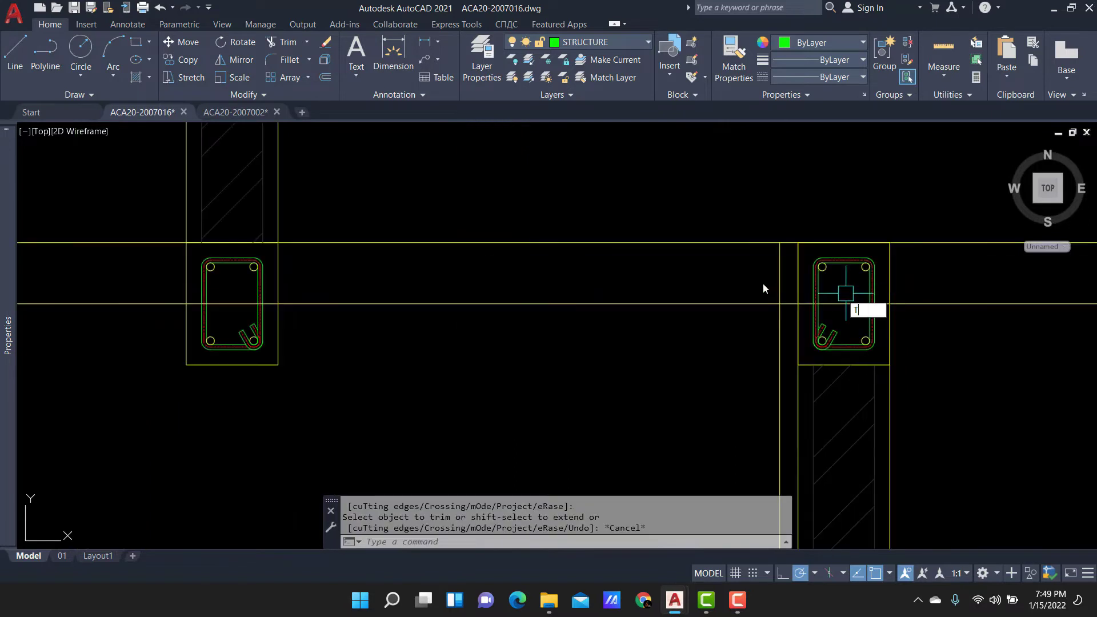
{"action": "type", "text": "R"}
{"action": "key", "text": "Return"}
{"action": "scroll", "coordinate": [793, 290], "scroll_direction": "up", "scroll_amount": 2}
{"action": "left_click_drag", "start_coordinate": [760, 282], "coordinate": [800, 300]}
{"action": "key", "text": "Escape"}
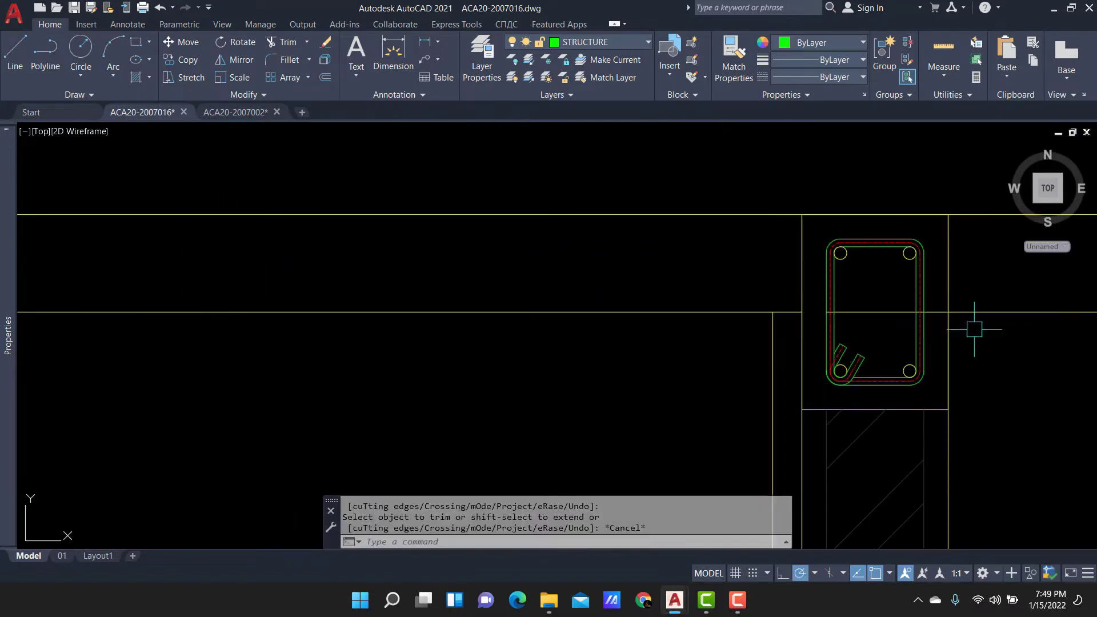
{"action": "scroll", "coordinate": [982, 329], "scroll_direction": "down", "scroll_amount": 2}
{"action": "left_click", "coordinate": [997, 319]}
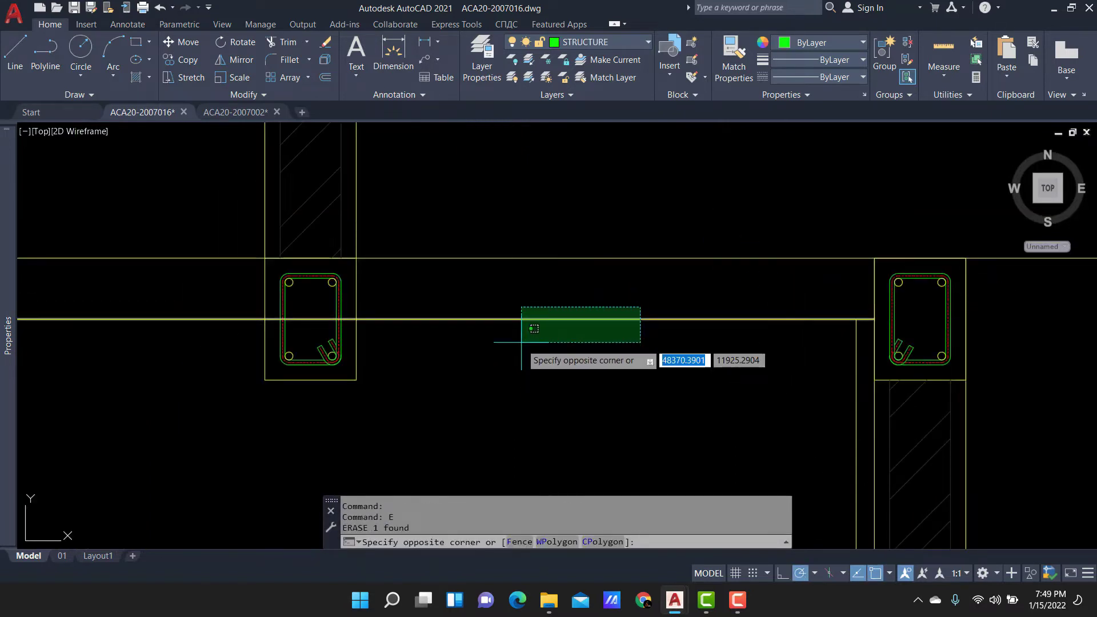
Trim the beam lines at the left column box.
{"action": "key", "text": "Escape"}
{"action": "type", "text": "tr"}
{"action": "key", "text": "Return"}
{"action": "type", "text": "t"}
{"action": "key", "text": "Return"}
{"action": "left_click", "coordinate": [339, 334]}
{"action": "key", "text": "Return"}
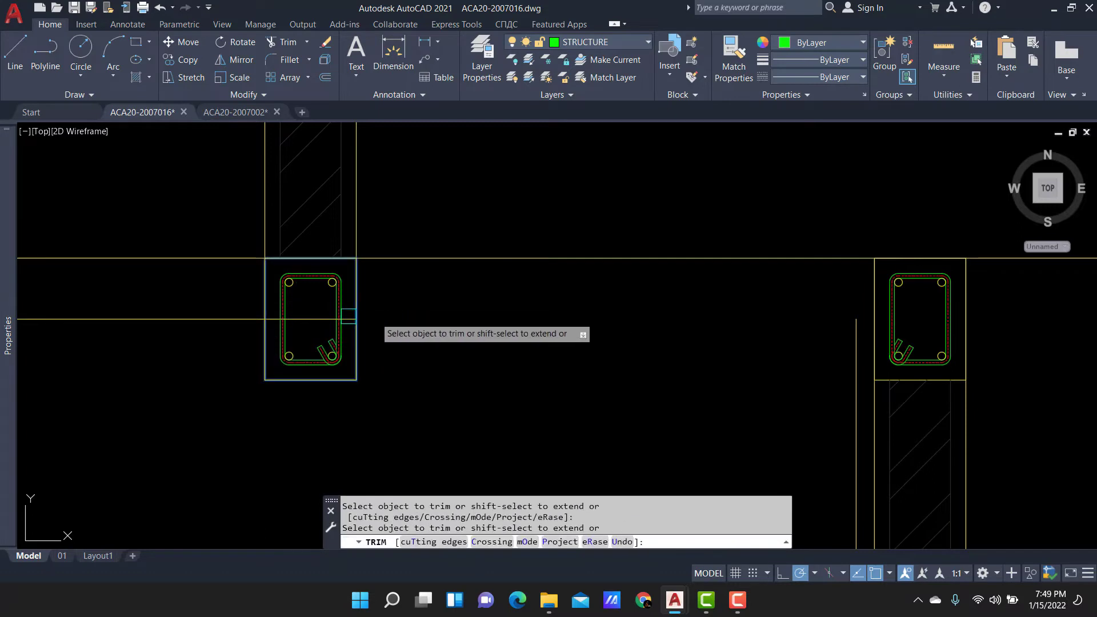
{"action": "scroll", "coordinate": [354, 319], "scroll_direction": "up", "scroll_amount": 2}
{"action": "scroll", "coordinate": [466, 282], "scroll_direction": "down", "scroll_amount": 5}
Copy the hatched upper column stub 1000 units to the left.
{"action": "key", "text": "Escape"}
{"action": "scroll", "coordinate": [466, 282], "scroll_direction": "down", "scroll_amount": 2}
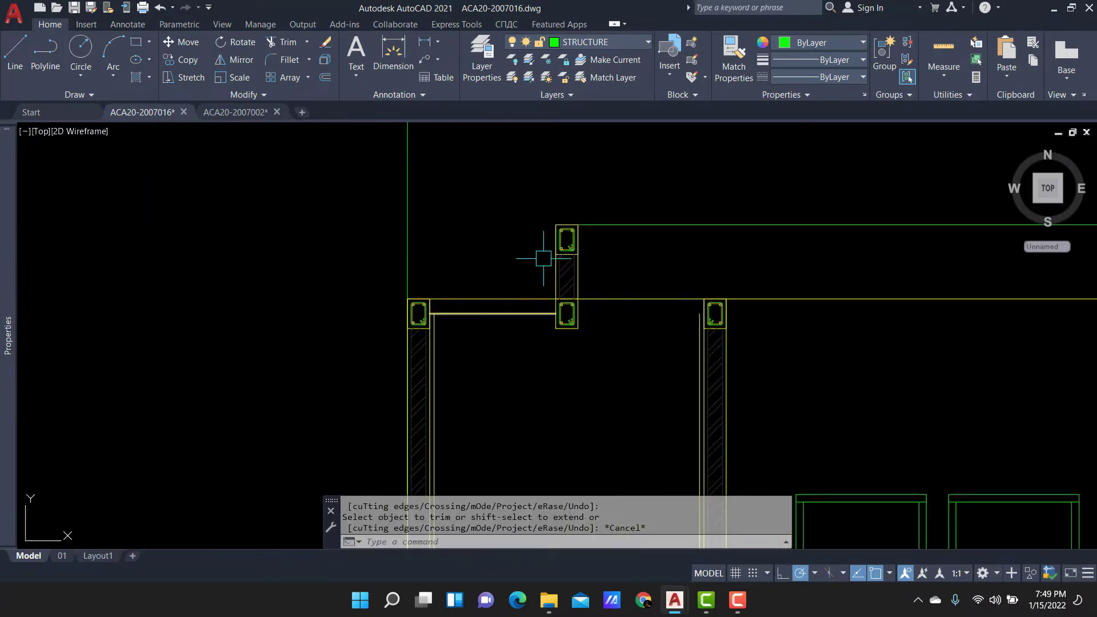
{"action": "scroll", "coordinate": [543, 258], "scroll_direction": "up", "scroll_amount": 1}
{"action": "scroll", "coordinate": [543, 259], "scroll_direction": "up", "scroll_amount": 2}
{"action": "left_click", "coordinate": [641, 290]}
{"action": "left_click", "coordinate": [539, 299]}
{"action": "type", "text": "c"}
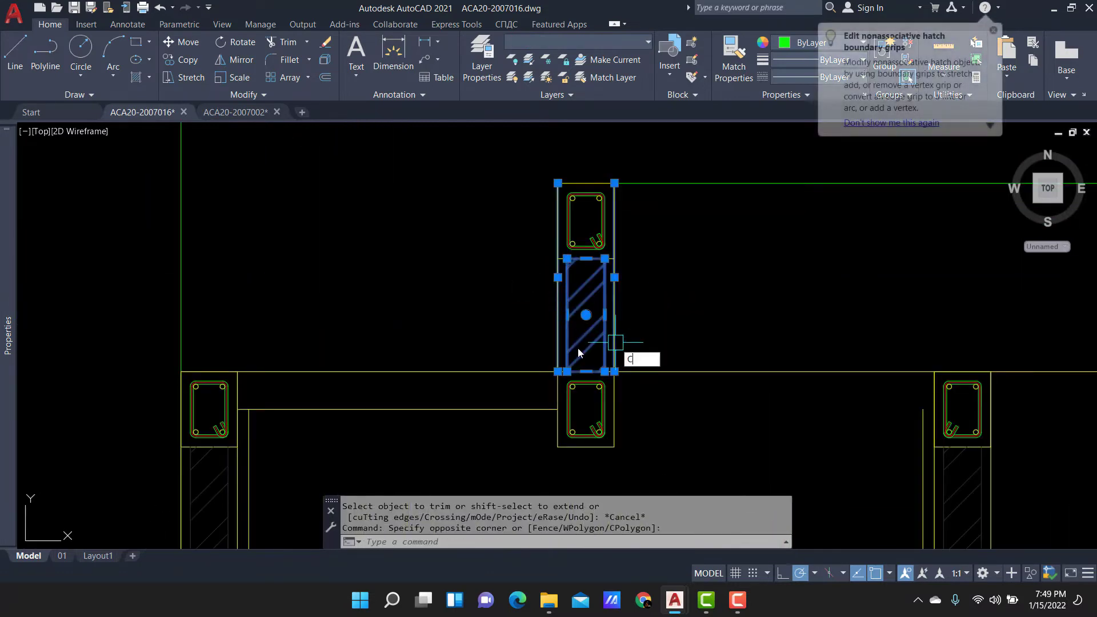
{"action": "type", "text": "o"}
{"action": "key", "text": "Return"}
{"action": "left_click", "coordinate": [558, 372]}
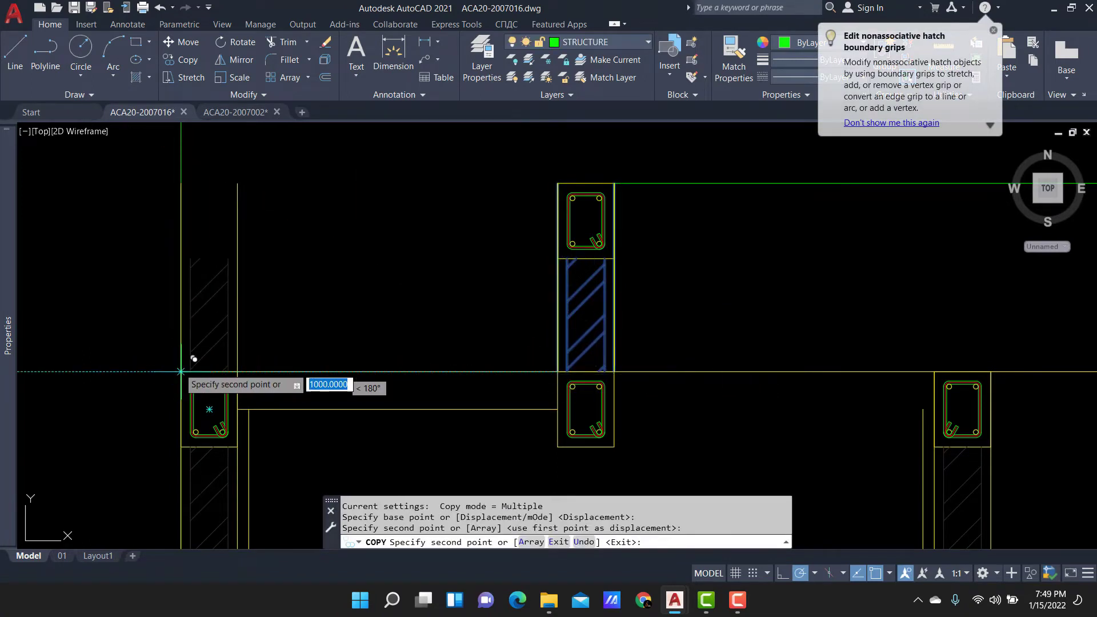
{"action": "middle_click_drag", "start_coordinate": [181, 371], "coordinate": [322, 438]}
{"action": "key", "text": "Return"}
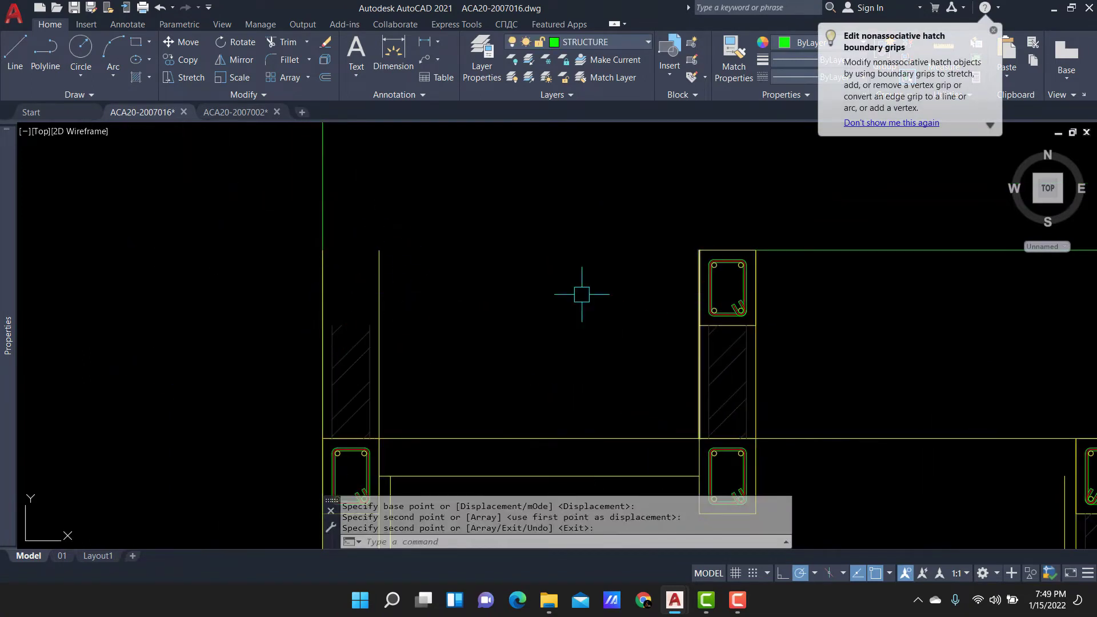
{"action": "type", "text": "RE"}
Draw a line along the edge of the copied column.
{"action": "key", "text": "Escape"}
{"action": "scroll", "coordinate": [377, 255], "scroll_direction": "up", "scroll_amount": 2}
{"action": "type", "text": "l"}
{"action": "key", "text": "Return"}
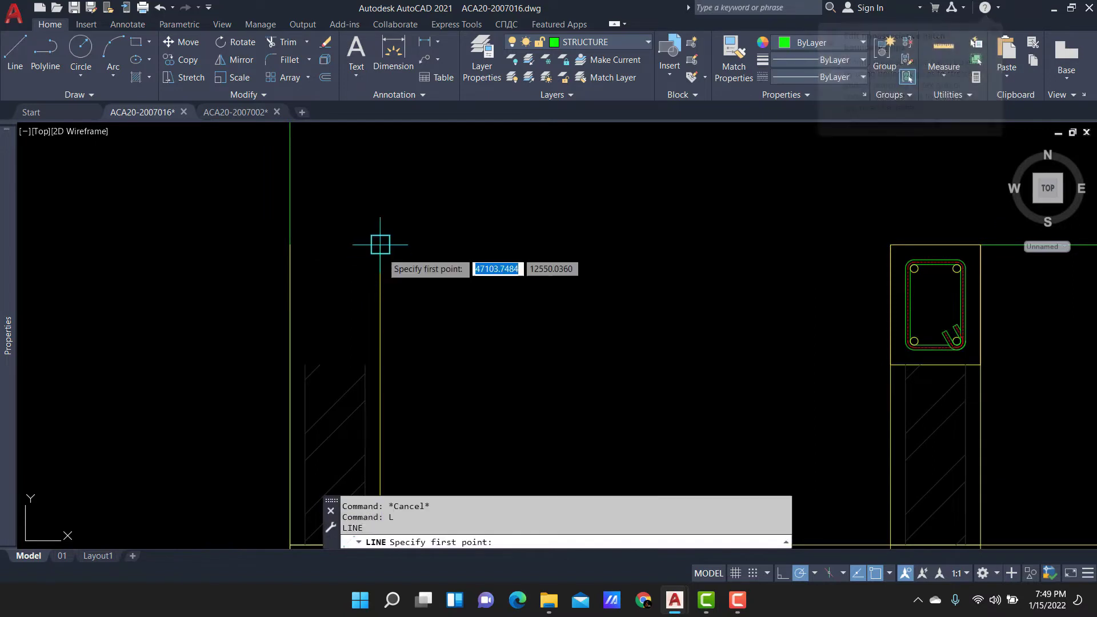
{"action": "left_click", "coordinate": [380, 244]}
{"action": "left_click", "coordinate": [290, 244]}
{"action": "key", "text": "Return"}
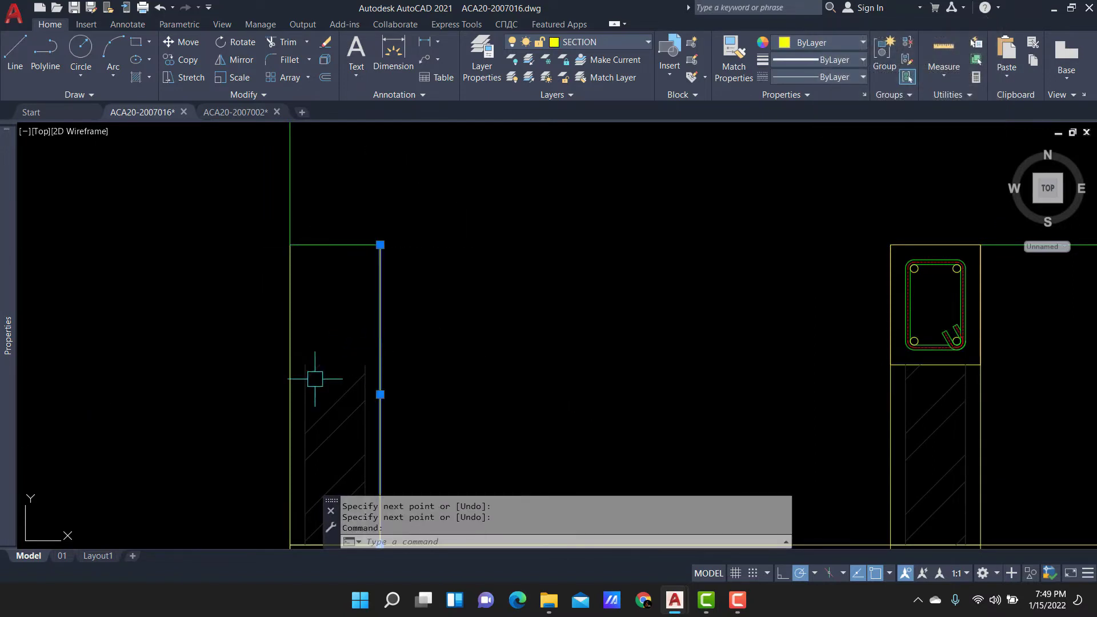
Stretch the left column's top upward by 180.
{"action": "left_click", "coordinate": [390, 350]}
{"action": "left_click", "coordinate": [233, 392]}
{"action": "type", "text": "s"}
{"action": "key", "text": "Return"}
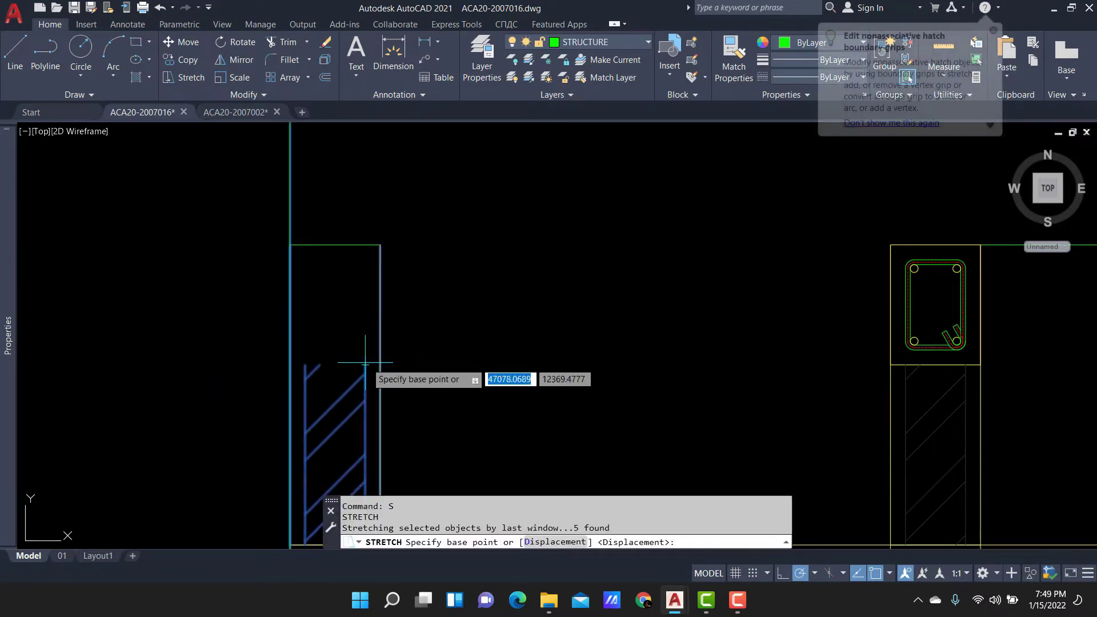
{"action": "left_click", "coordinate": [365, 364]}
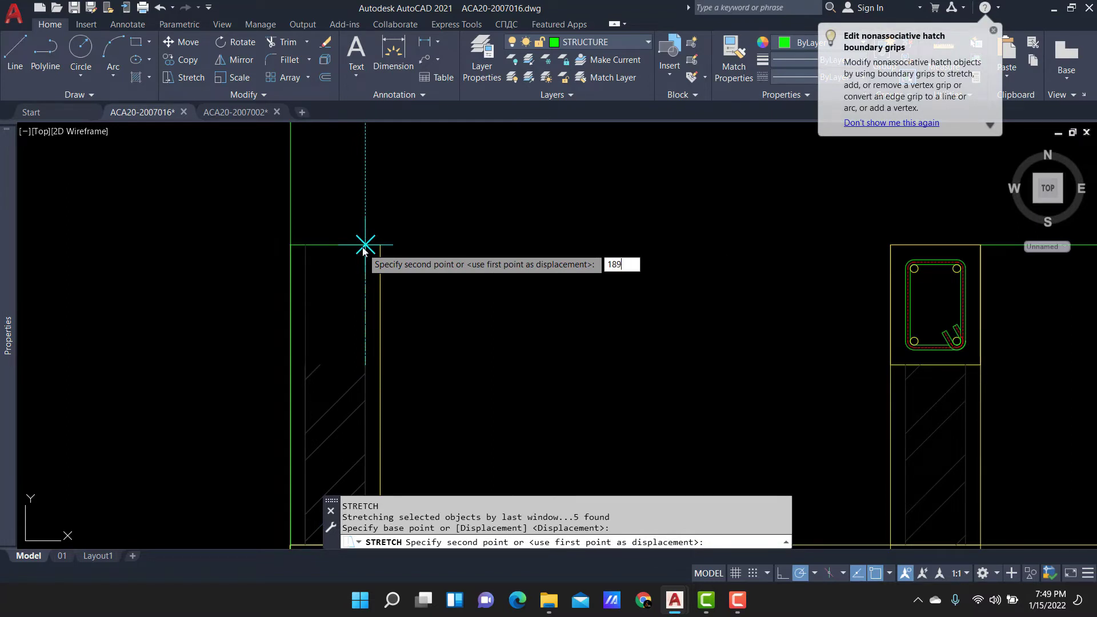
{"action": "key", "text": "Return"}
{"action": "scroll", "coordinate": [363, 254], "scroll_direction": "up", "scroll_amount": 2}
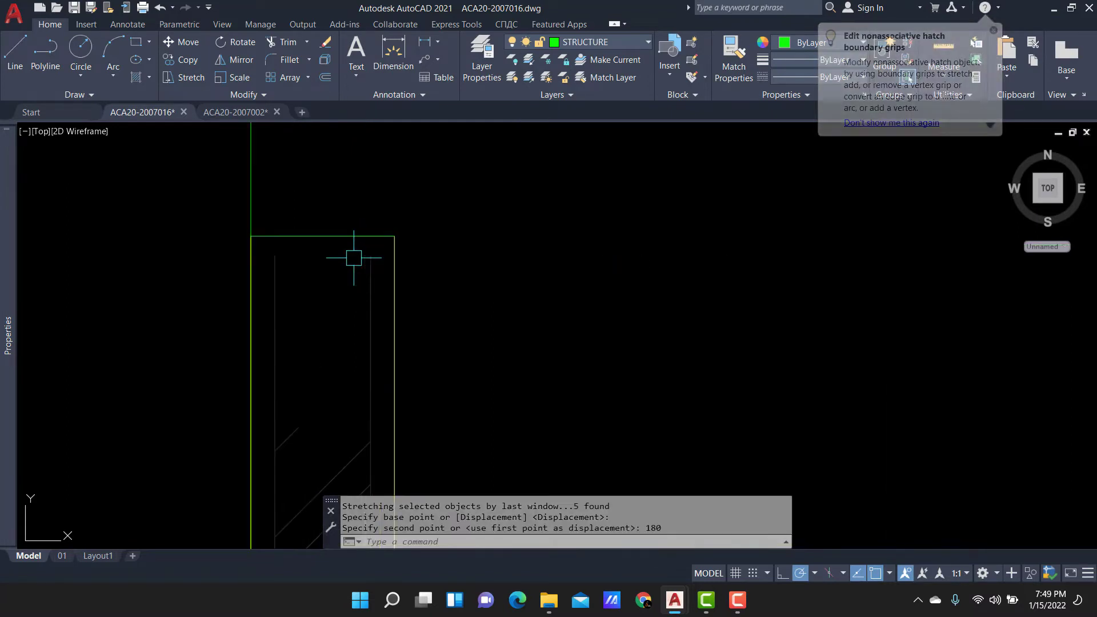
Close the raised column top with a horizontal line.
{"action": "type", "text": "l"}
{"action": "key", "text": "Return"}
{"action": "left_click", "coordinate": [370, 255]}
{"action": "left_click", "coordinate": [275, 255]}
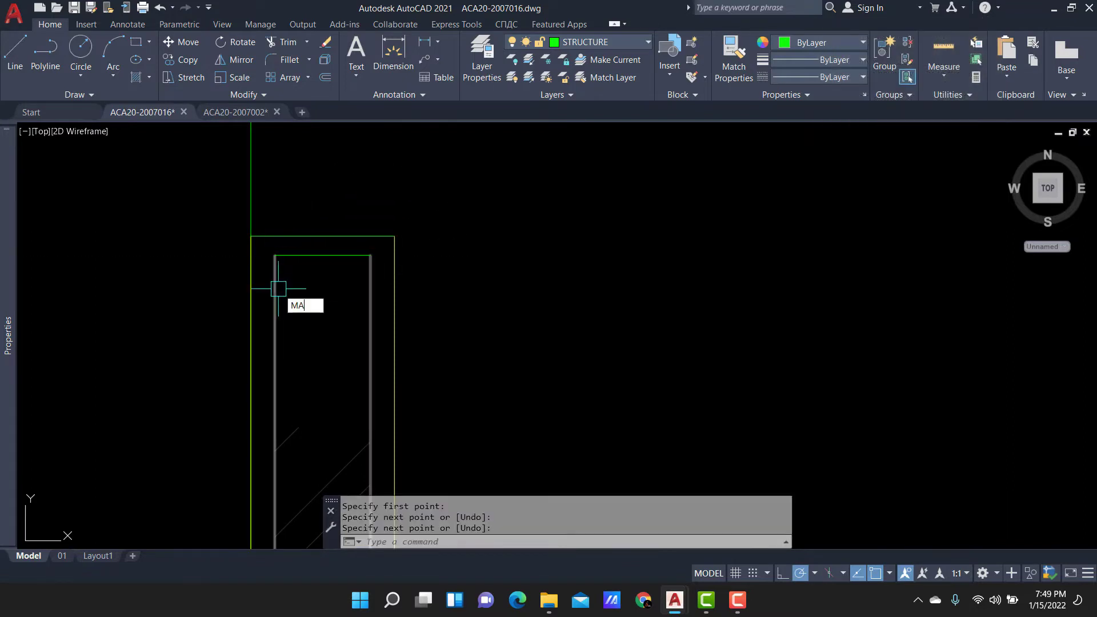
{"action": "key", "text": "Return"}
Match properties to the top line and grip-stretch the column hatch up to the new top.
{"action": "type", "text": "ma"}
{"action": "key", "text": "Return"}
{"action": "left_click", "coordinate": [320, 255]}
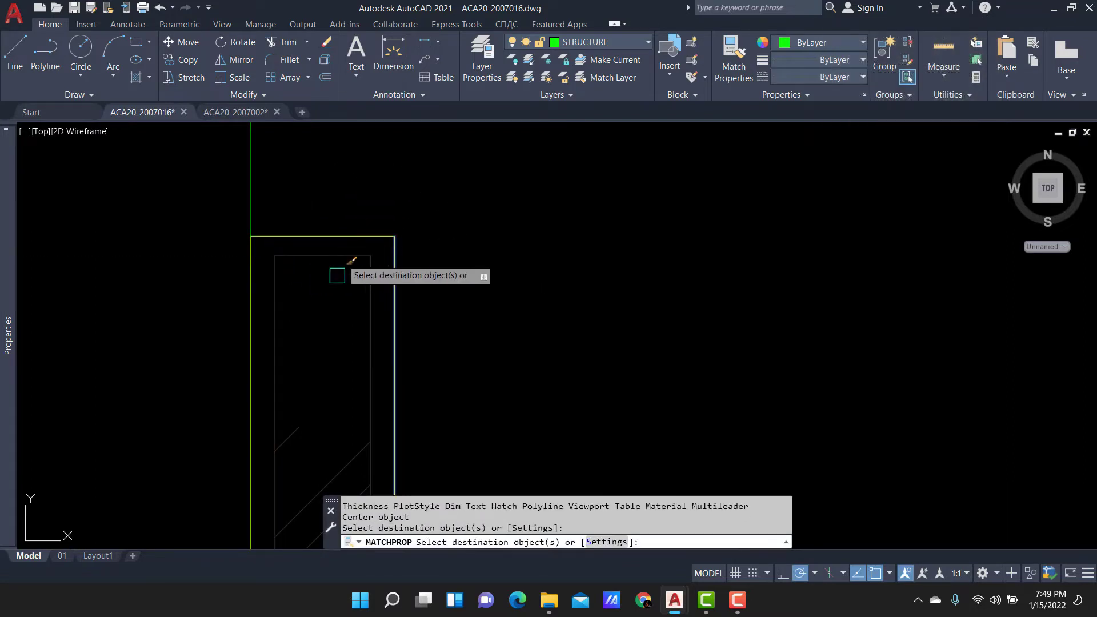
{"action": "key", "text": "Escape"}
{"action": "left_click_drag", "start_coordinate": [294, 411], "coordinate": [293, 436]}
{"action": "left_click", "coordinate": [323, 428]}
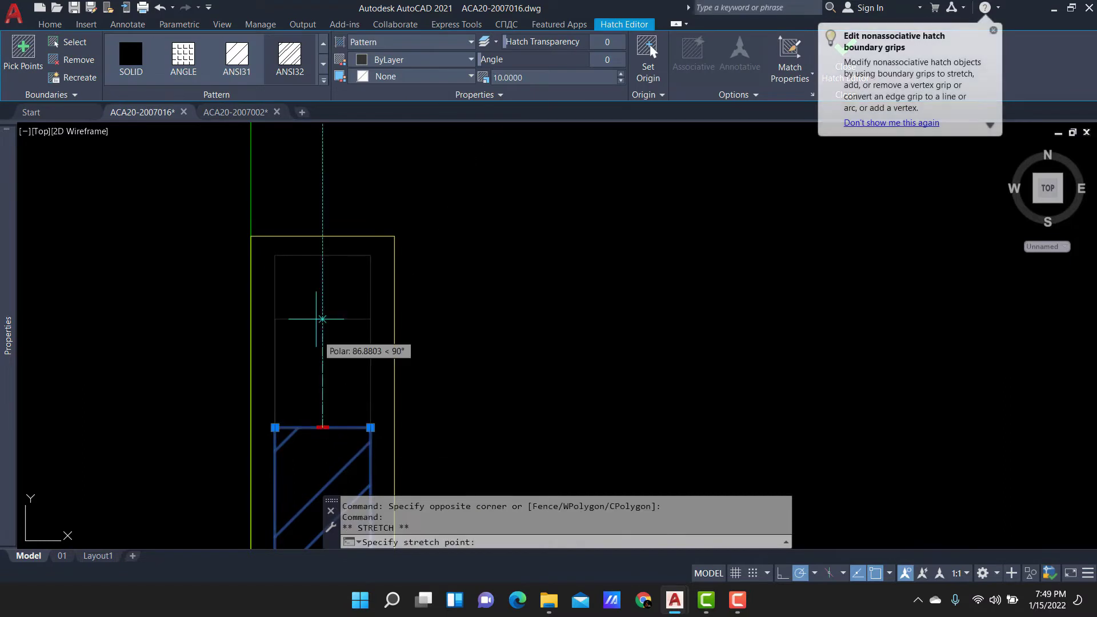
{"action": "left_click", "coordinate": [322, 256]}
{"action": "key", "text": "Escape"}
{"action": "key", "text": "Escape"}
{"action": "scroll", "coordinate": [441, 244], "scroll_direction": "down", "scroll_amount": 6}
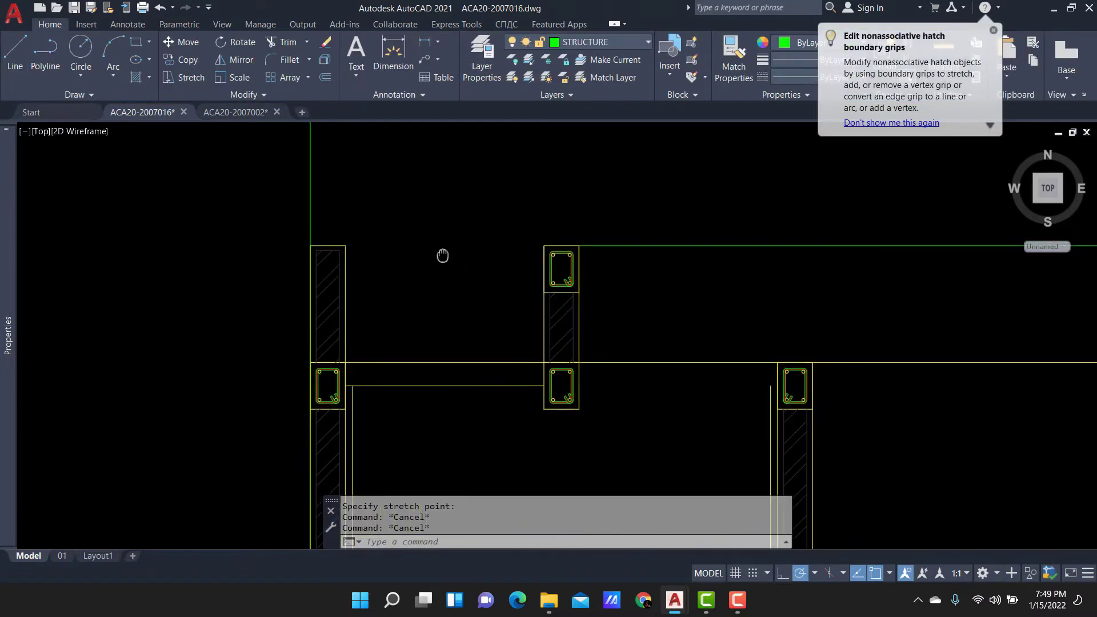
Frame the beam between the two columns, cancelling a stray hatch command.
{"action": "middle_click_drag", "start_coordinate": [441, 245], "coordinate": [342, 281]}
{"action": "middle_click_drag", "start_coordinate": [472, 311], "coordinate": [306, 334]}
{"action": "scroll", "coordinate": [306, 334], "scroll_direction": "up", "scroll_amount": 2}
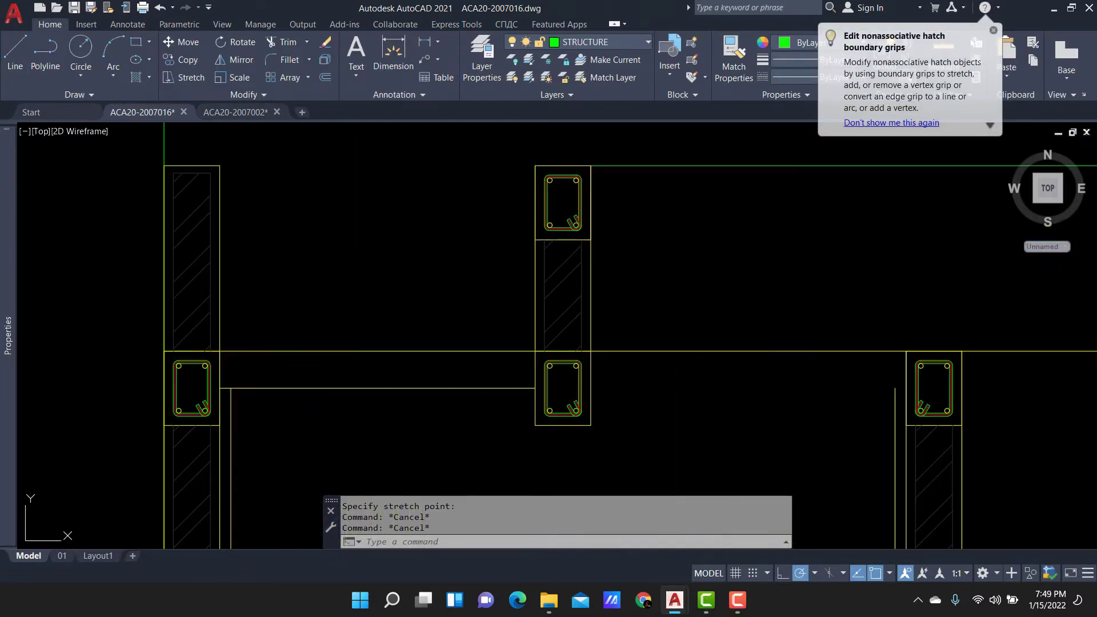
{"action": "type", "text": "H"}
{"action": "key", "text": "Return"}
{"action": "key", "text": "Escape"}
{"action": "key", "text": "Escape"}
{"action": "scroll", "coordinate": [350, 384], "scroll_direction": "up", "scroll_amount": 2}
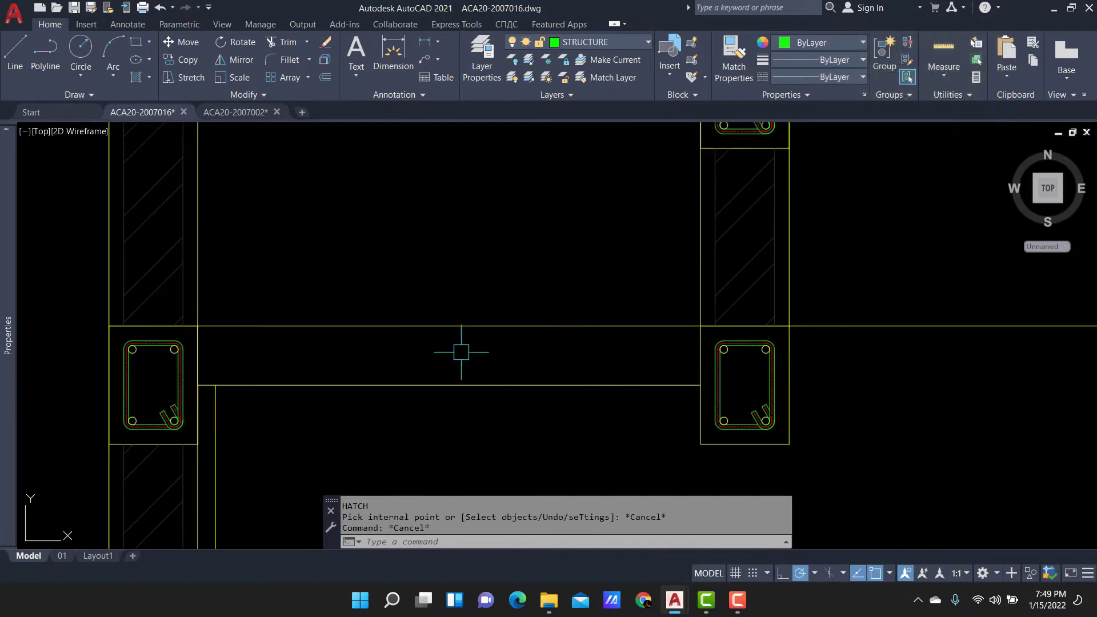
{"action": "type", "text": "O"}
Offset both beam edges 25 units toward the inside.
{"action": "key", "text": "Return"}
{"action": "type", "text": "25"}
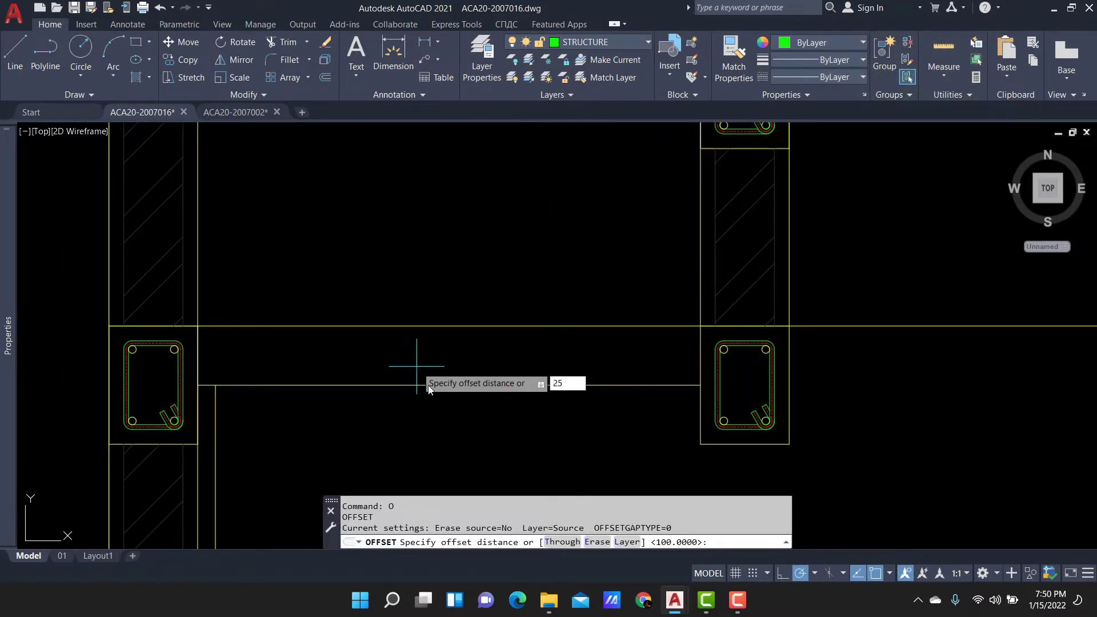
{"action": "key", "text": "Return"}
{"action": "left_click", "coordinate": [416, 385]}
{"action": "left_click", "coordinate": [419, 360]}
{"action": "left_click", "coordinate": [416, 325]}
{"action": "left_click", "coordinate": [422, 360]}
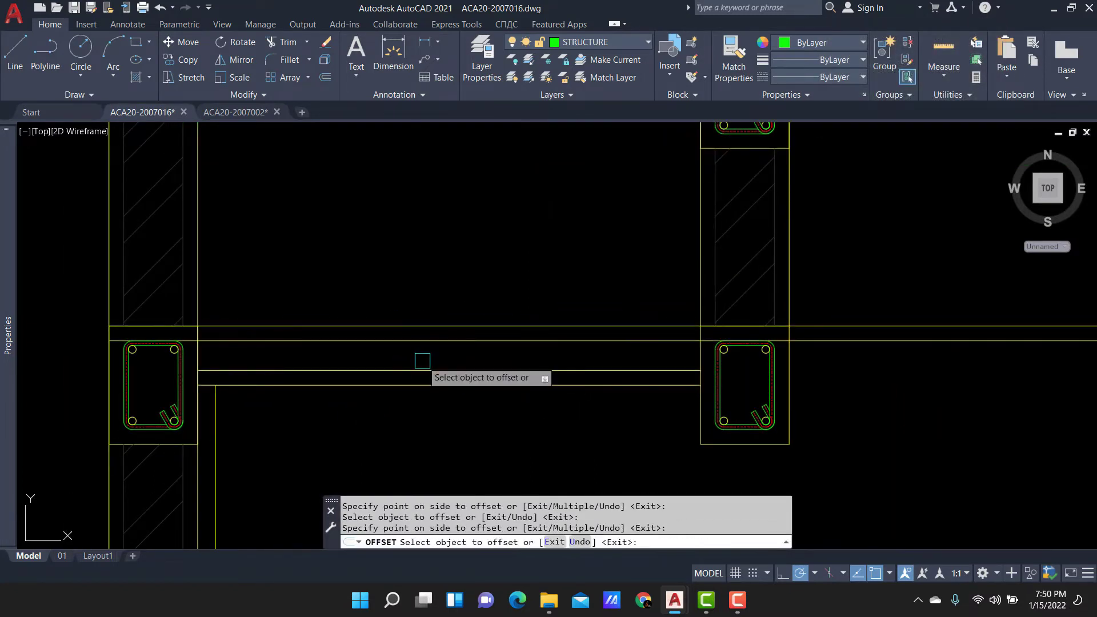
{"action": "key", "text": "Escape"}
Offset the two new inner lines a further 8 units.
{"action": "scroll", "coordinate": [252, 365], "scroll_direction": "up", "scroll_amount": 2}
{"action": "type", "text": "O"}
{"action": "key", "text": "Return"}
{"action": "type", "text": "8"}
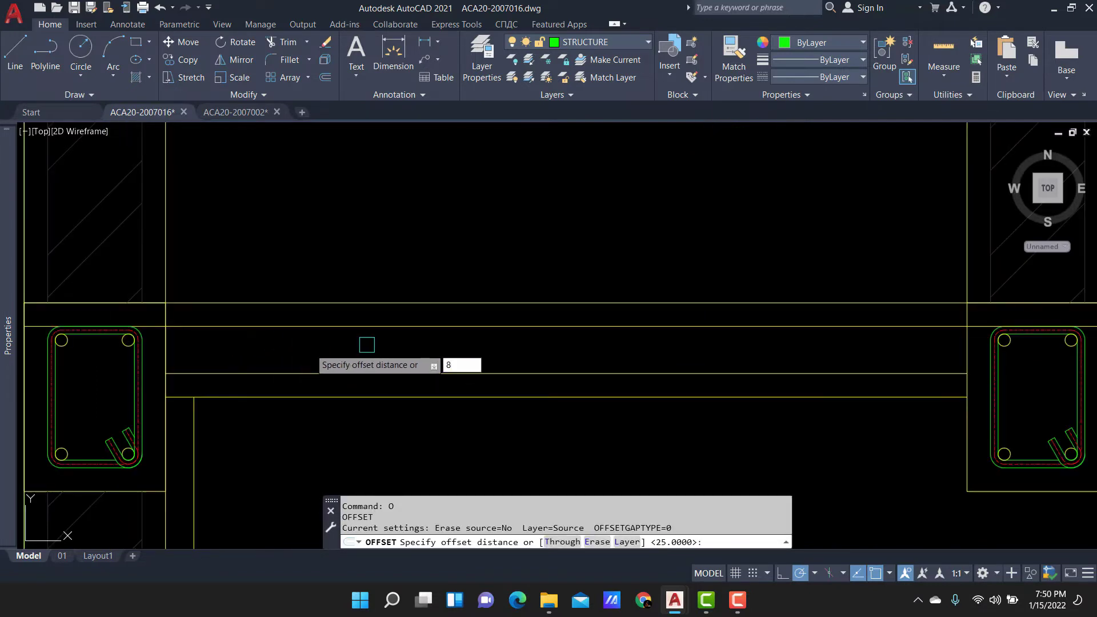
{"action": "key", "text": "Return"}
{"action": "left_click", "coordinate": [349, 373]}
{"action": "left_click", "coordinate": [368, 326]}
{"action": "left_click", "coordinate": [320, 343]}
{"action": "key", "text": "Escape"}
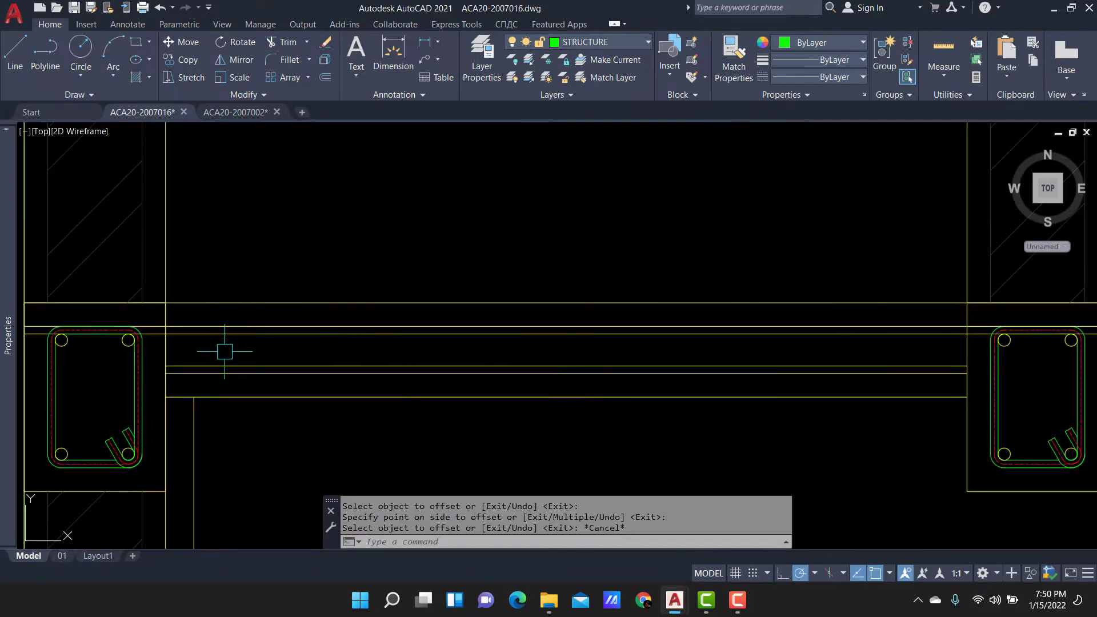
Place the centre of a rebar circle inside the beam.
{"action": "scroll", "coordinate": [225, 352], "scroll_direction": "down", "scroll_amount": 2}
{"action": "type", "text": "C"}
{"action": "key", "text": "Return"}
{"action": "scroll", "coordinate": [200, 343], "scroll_direction": "up", "scroll_amount": 5}
{"action": "left_click", "coordinate": [203, 330]}
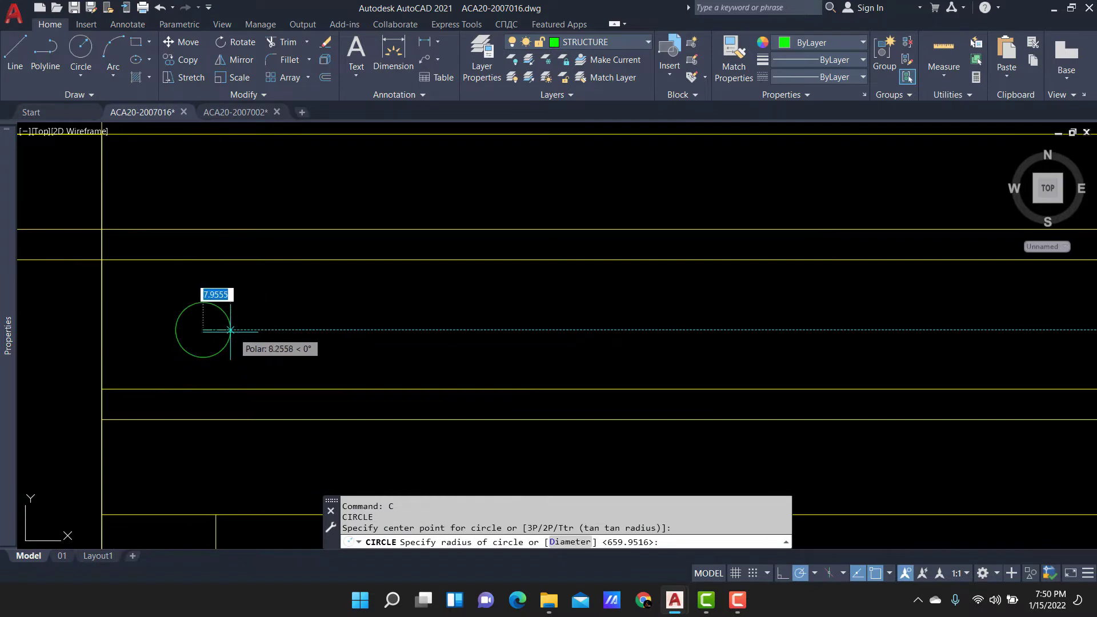
Give the rebar circle a radius of 4.
{"action": "scroll", "coordinate": [240, 329], "scroll_direction": "down", "scroll_amount": 2}
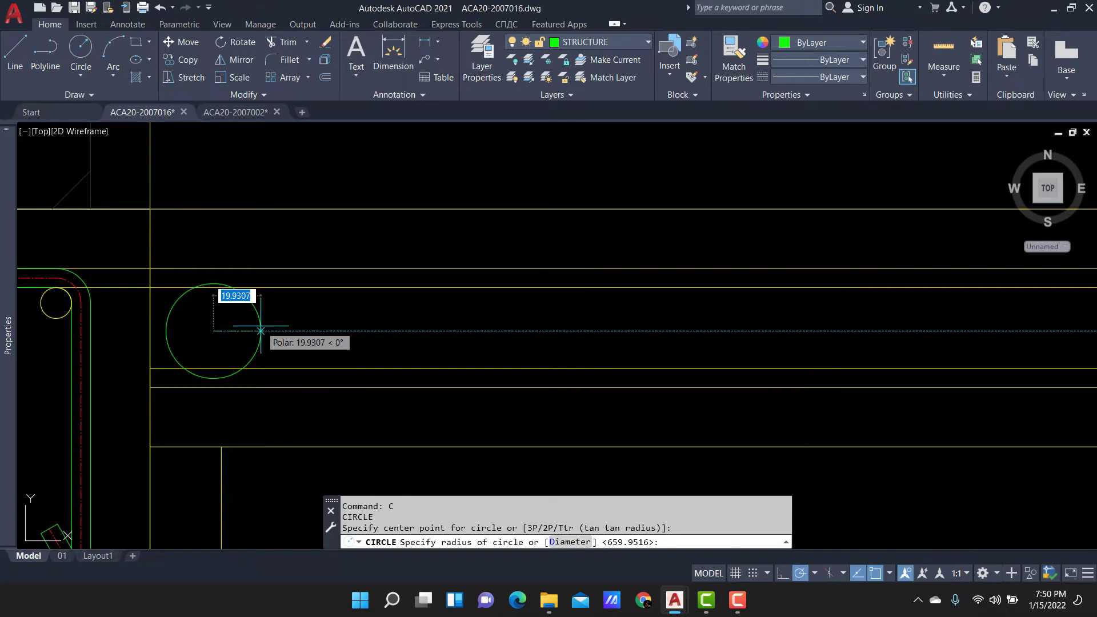
{"action": "type", "text": "4"}
{"action": "key", "text": "Return"}
{"action": "scroll", "coordinate": [227, 301], "scroll_direction": "up", "scroll_amount": 4}
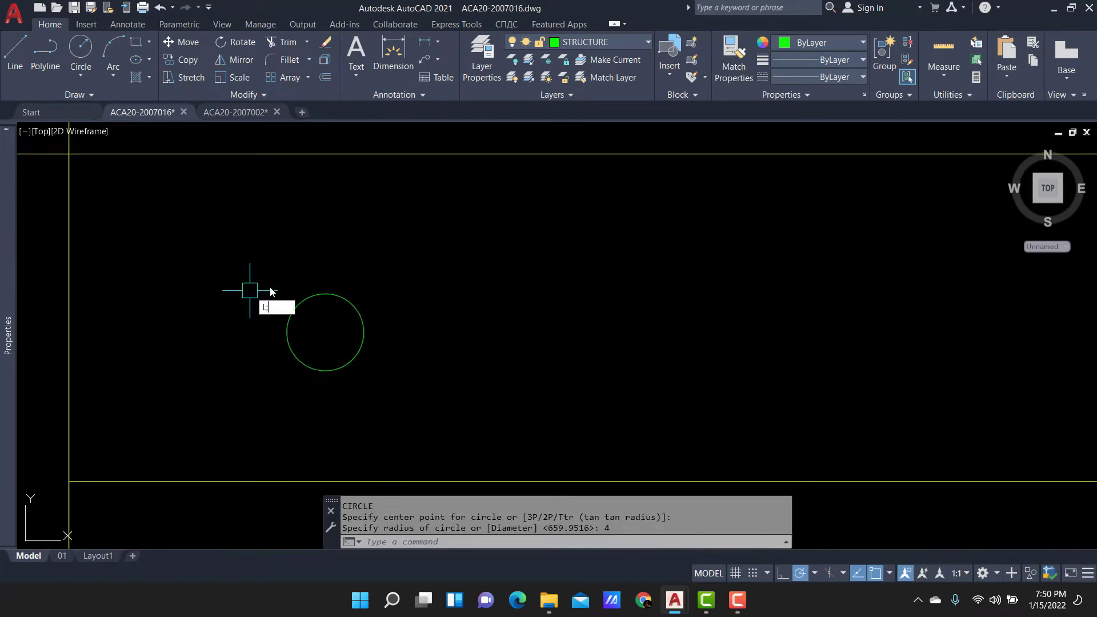
{"action": "type", "text": "l"}
{"action": "key", "text": "Return"}
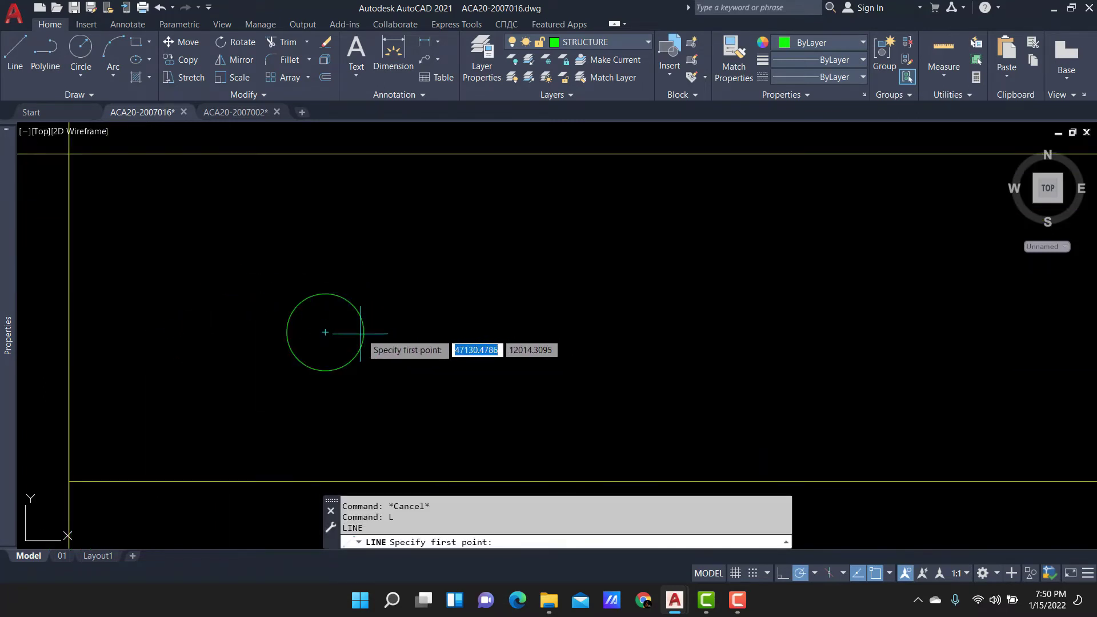
{"action": "scroll", "coordinate": [303, 328], "scroll_direction": "down", "scroll_amount": 4}
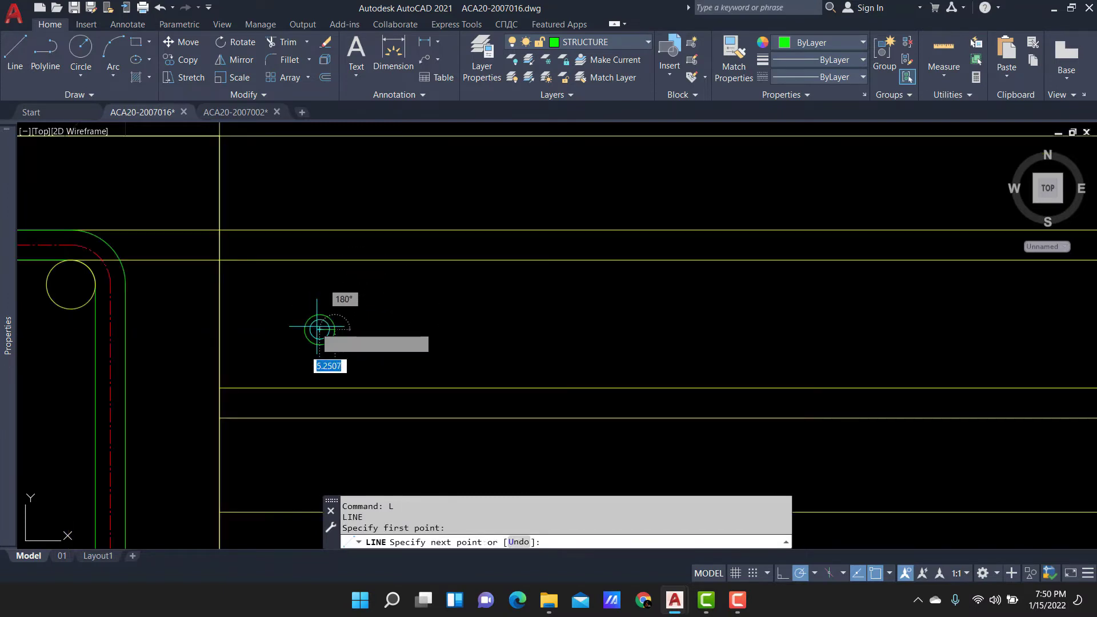
{"action": "key", "text": "Escape"}
Select the new small circle using Quick Select.
{"action": "left_click", "coordinate": [318, 326]}
{"action": "scroll", "coordinate": [320, 320], "scroll_direction": "up", "scroll_amount": 2}
{"action": "type", "text": "number"}
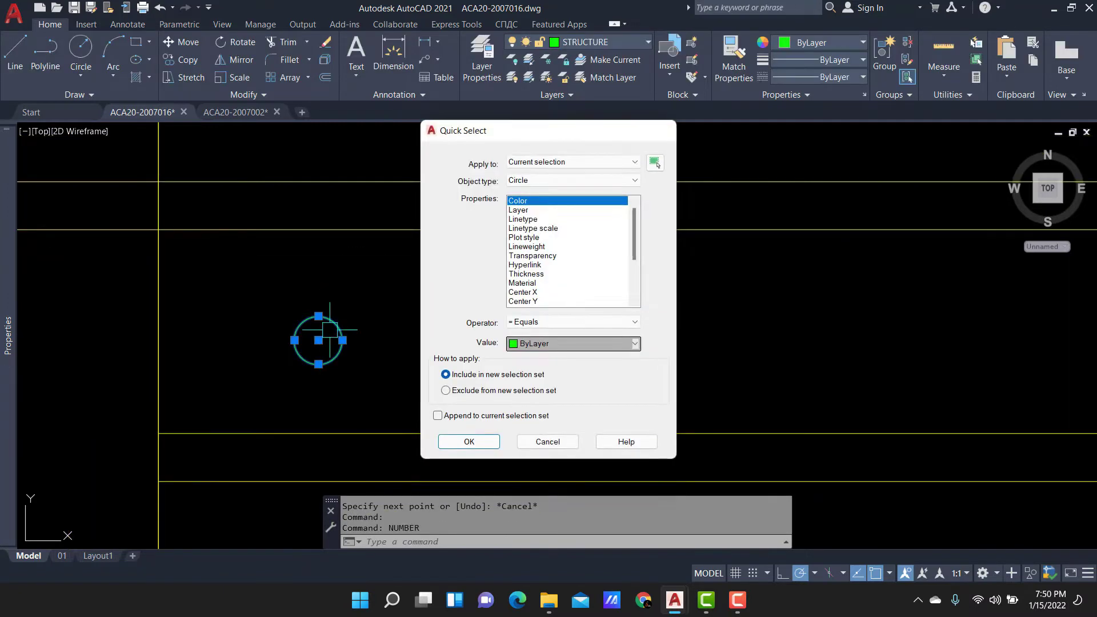
{"action": "key", "text": "Return"}
Move the radius-4 circle into the beam near the left column.
{"action": "type", "text": "m"}
{"action": "key", "text": "Return"}
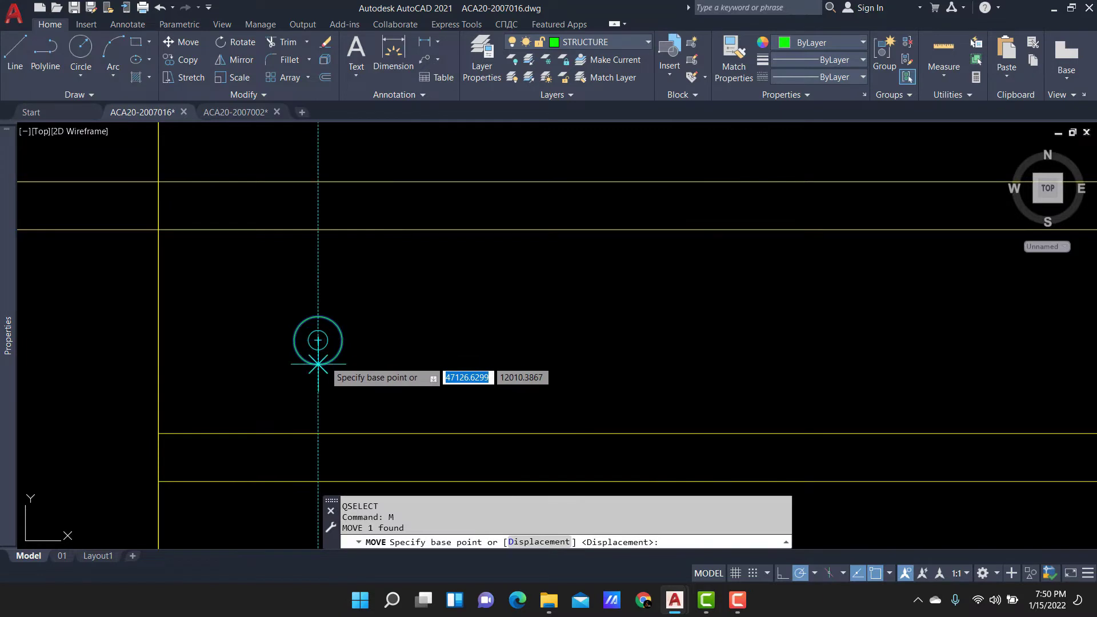
{"action": "left_click", "coordinate": [318, 340]}
{"action": "scroll", "coordinate": [451, 338], "scroll_direction": "down", "scroll_amount": 3}
{"action": "scroll", "coordinate": [566, 392], "scroll_direction": "up", "scroll_amount": 3}
{"action": "scroll", "coordinate": [651, 362], "scroll_direction": "up", "scroll_amount": 2}
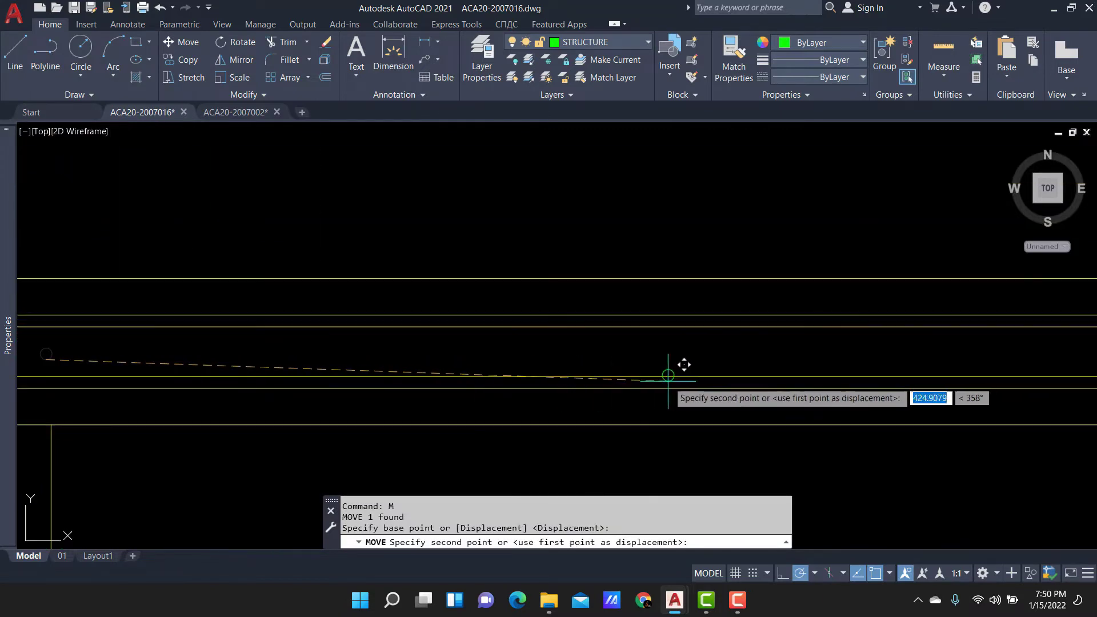
{"action": "left_click", "coordinate": [629, 372]}
{"action": "scroll", "coordinate": [527, 320], "scroll_direction": "down", "scroll_amount": 4}
{"action": "left_click", "coordinate": [486, 257]}
Copy the rebar circle to the right at 150 and 300.
{"action": "left_click", "coordinate": [602, 387]}
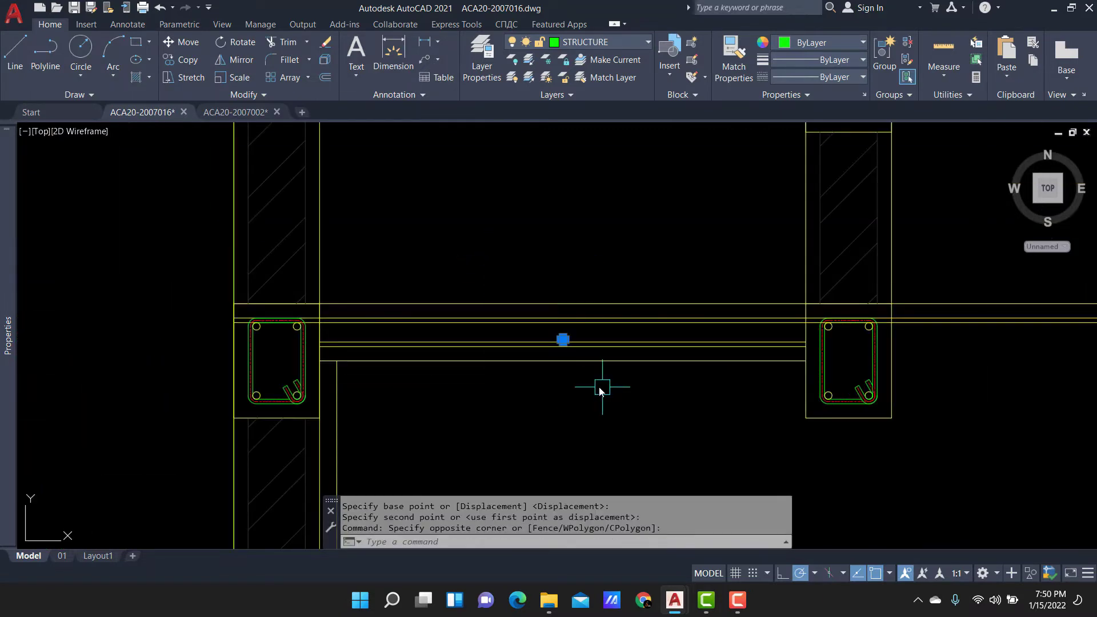
{"action": "type", "text": "co"}
{"action": "key", "text": "Return"}
{"action": "left_click", "coordinate": [563, 340]}
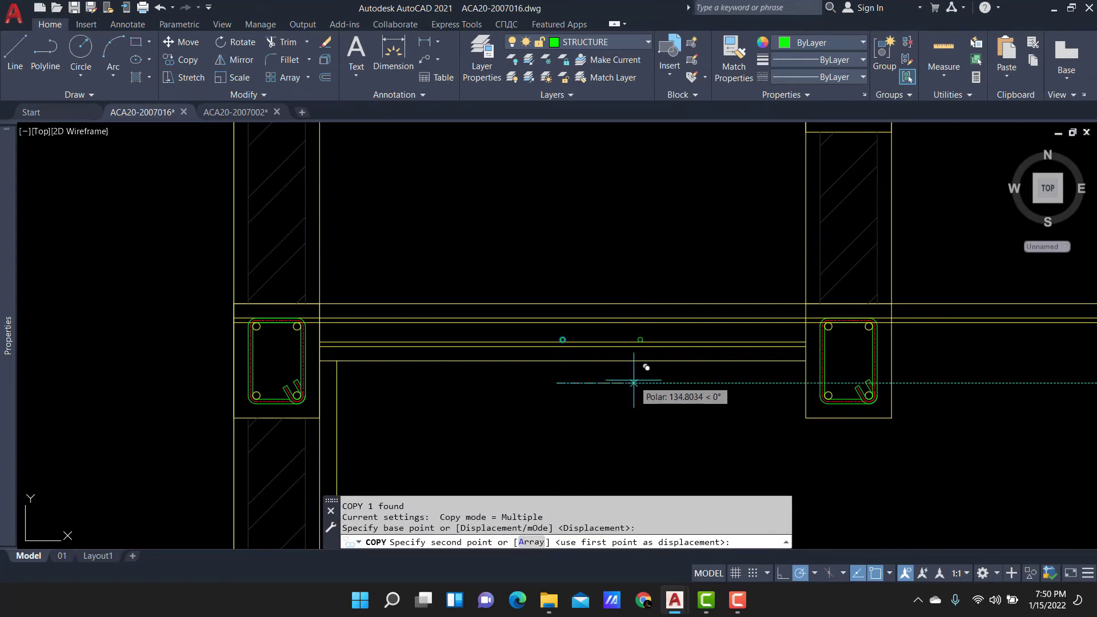
{"action": "type", "text": "150"}
{"action": "key", "text": "Return"}
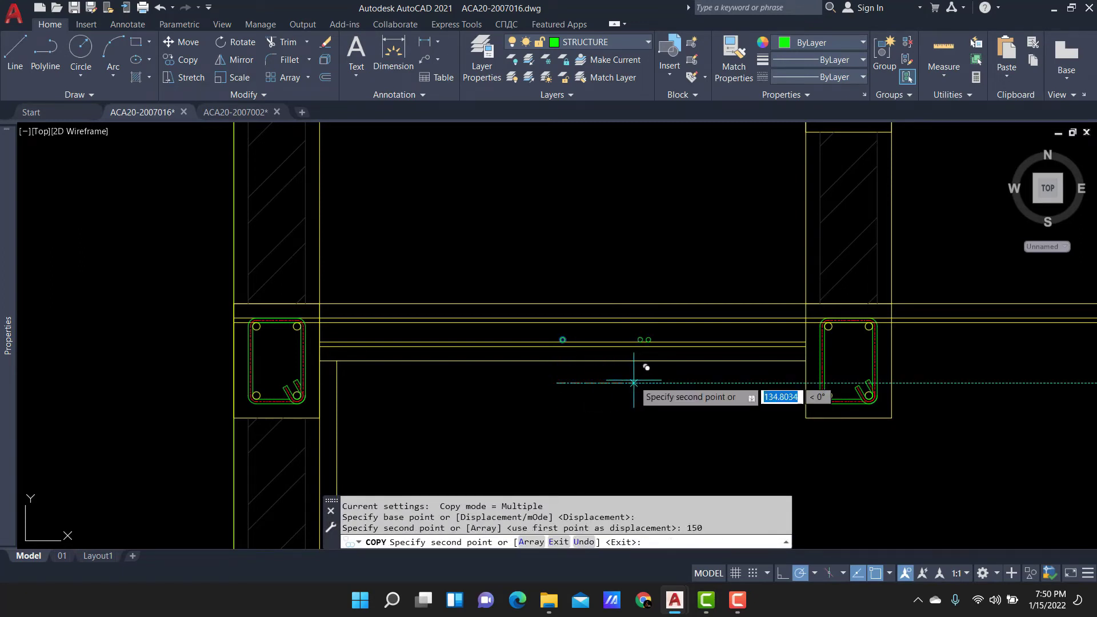
{"action": "key", "text": "Return"}
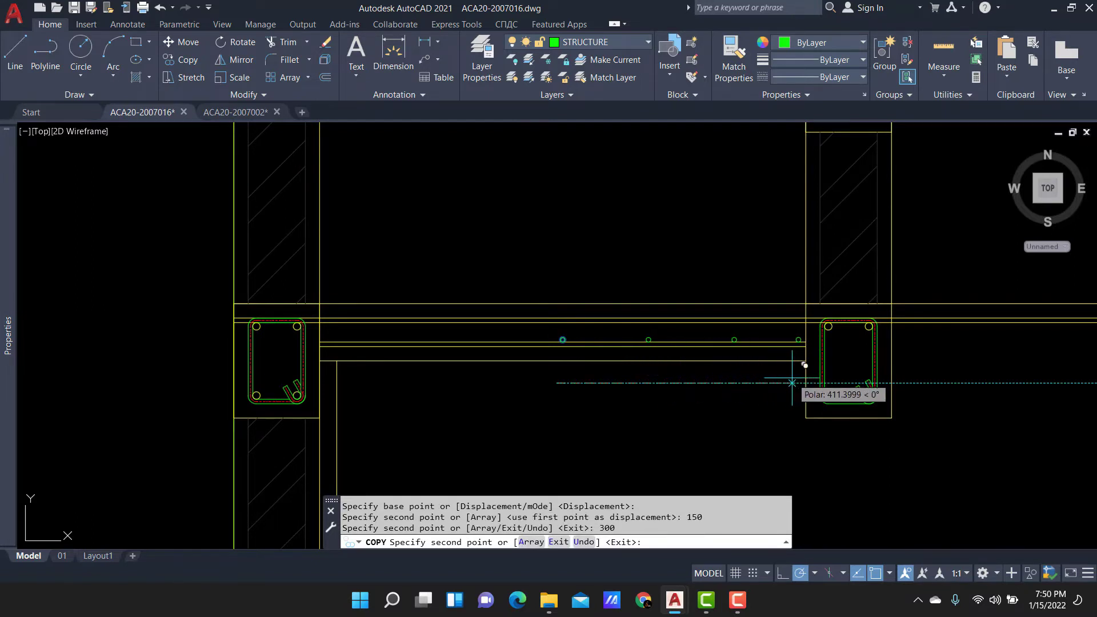
{"action": "key", "text": "Escape"}
Mirror the two copies about the midpoint, keeping the originals, to form a row of five.
{"action": "left_click", "coordinate": [600, 238]}
{"action": "left_click", "coordinate": [797, 380]}
{"action": "scroll", "coordinate": [494, 328], "scroll_direction": "up", "scroll_amount": 4}
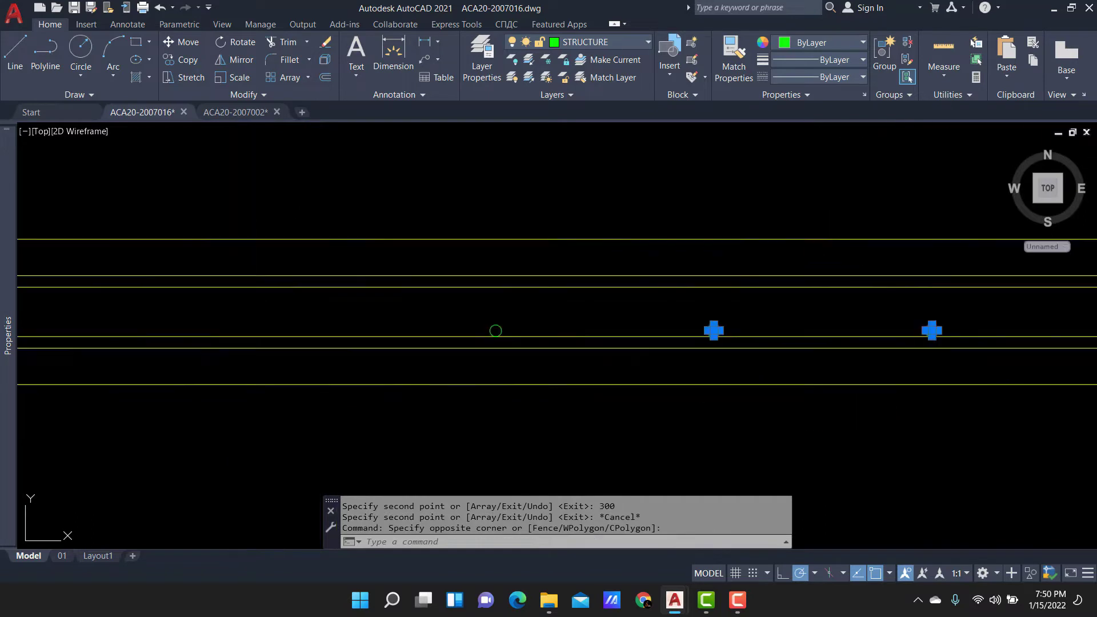
{"action": "type", "text": "MI"}
{"action": "key", "text": "Return"}
{"action": "left_click", "coordinate": [535, 352]}
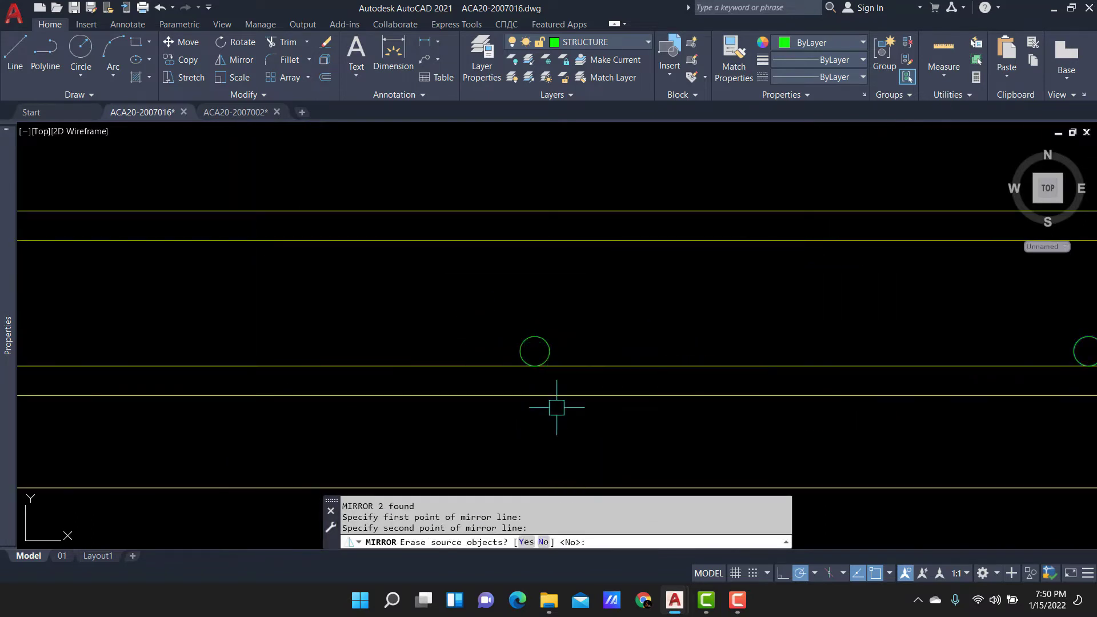
{"action": "key", "text": "Return"}
{"action": "scroll", "coordinate": [557, 407], "scroll_direction": "down", "scroll_amount": 4}
Select the five circles and try a midpoint (M2P) mirror, then cancel it.
{"action": "left_click", "coordinate": [225, 282]}
{"action": "left_click", "coordinate": [884, 444]}
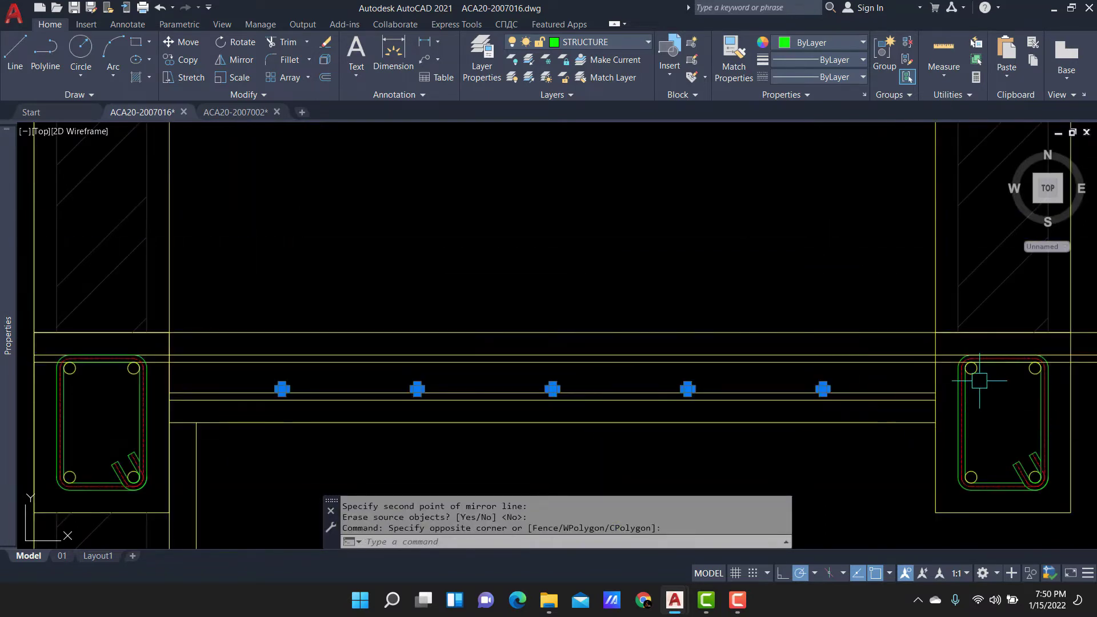
{"action": "scroll", "coordinate": [971, 367], "scroll_direction": "up", "scroll_amount": 2}
{"action": "type", "text": "M2P"}
{"action": "key", "text": "Return"}
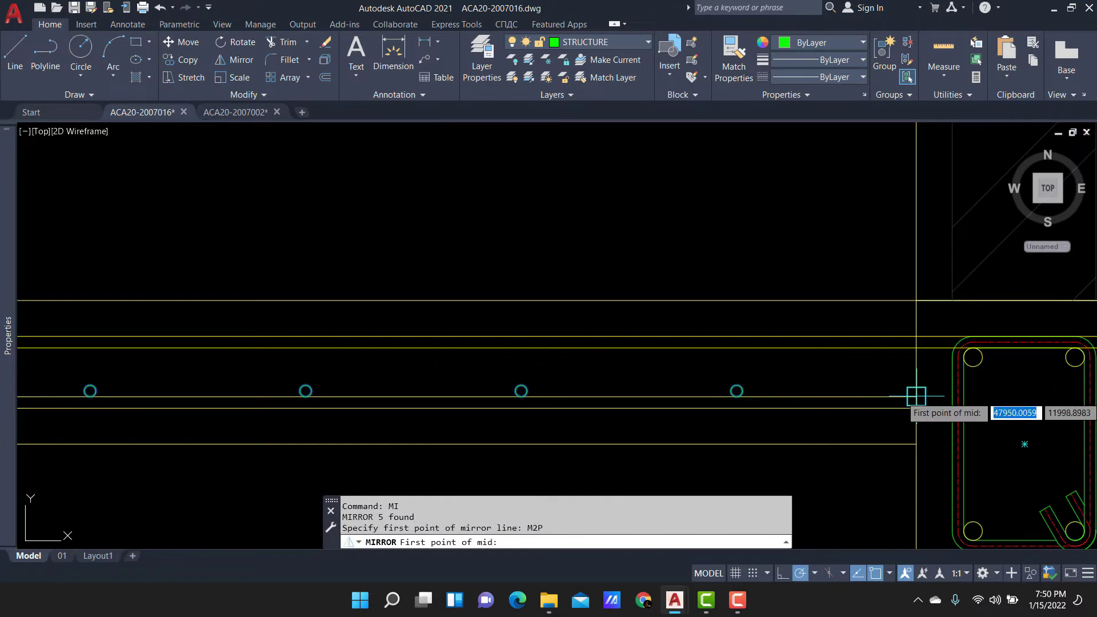
{"action": "left_click", "coordinate": [916, 346]}
{"action": "left_click", "coordinate": [820, 361]}
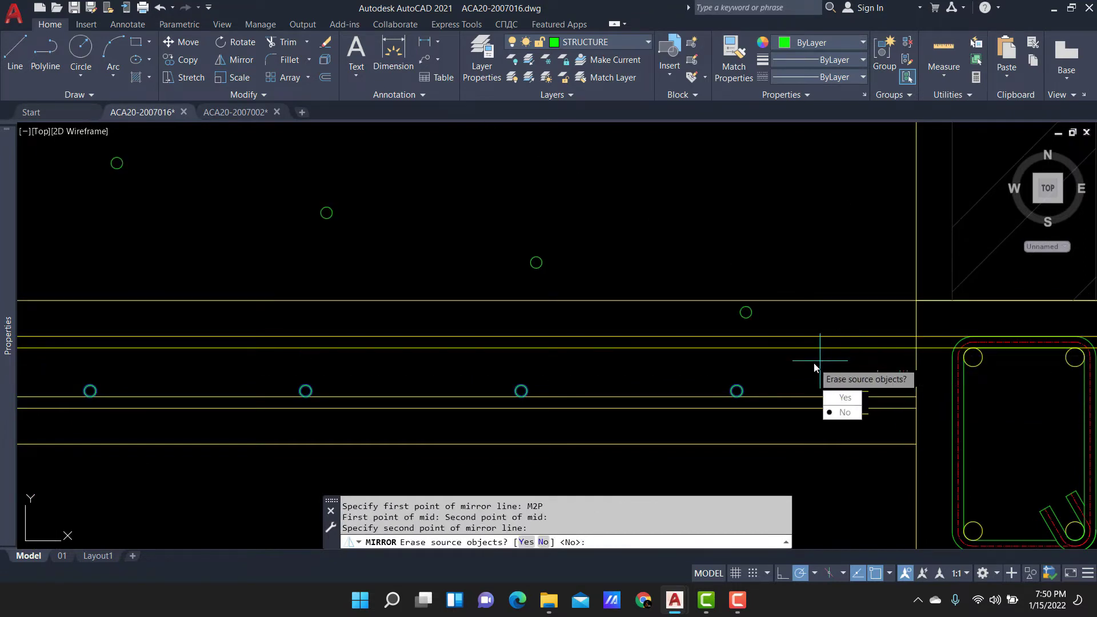
{"action": "key", "text": "Escape"}
{"action": "scroll", "coordinate": [814, 362], "scroll_direction": "down", "scroll_amount": 4}
Mirror the five-circle row about a horizontal midpoint line to create the second row.
{"action": "left_click", "coordinate": [392, 313]}
{"action": "left_click", "coordinate": [811, 387]}
{"action": "key", "text": "Return"}
{"action": "scroll", "coordinate": [842, 376], "scroll_direction": "up", "scroll_amount": 4}
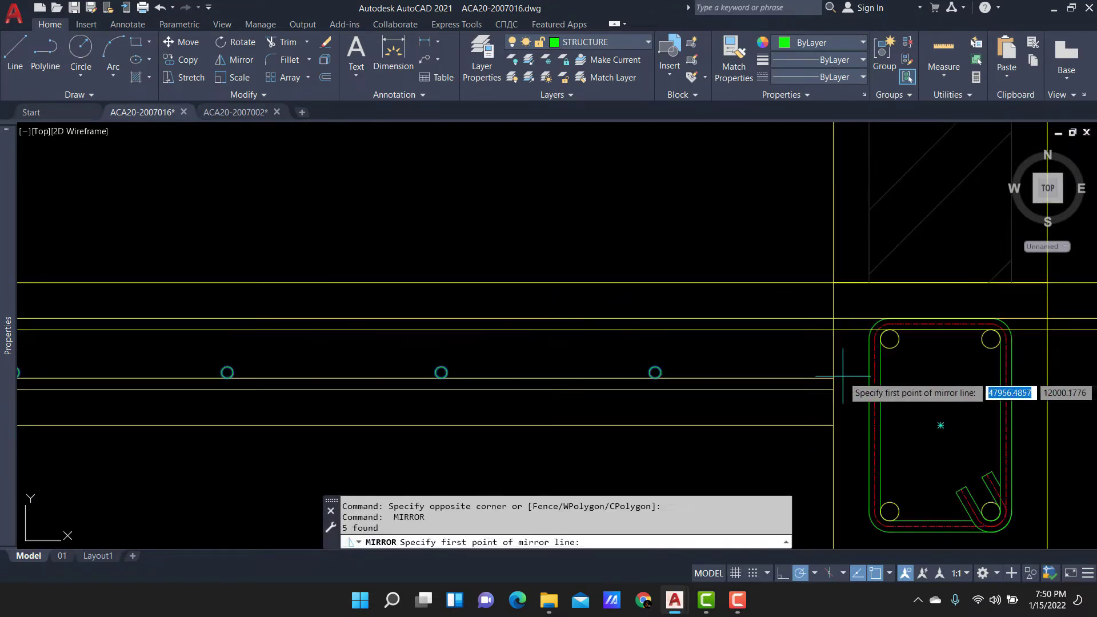
{"action": "key", "text": "Return"}
{"action": "left_click", "coordinate": [833, 282]}
{"action": "left_click", "coordinate": [833, 426]}
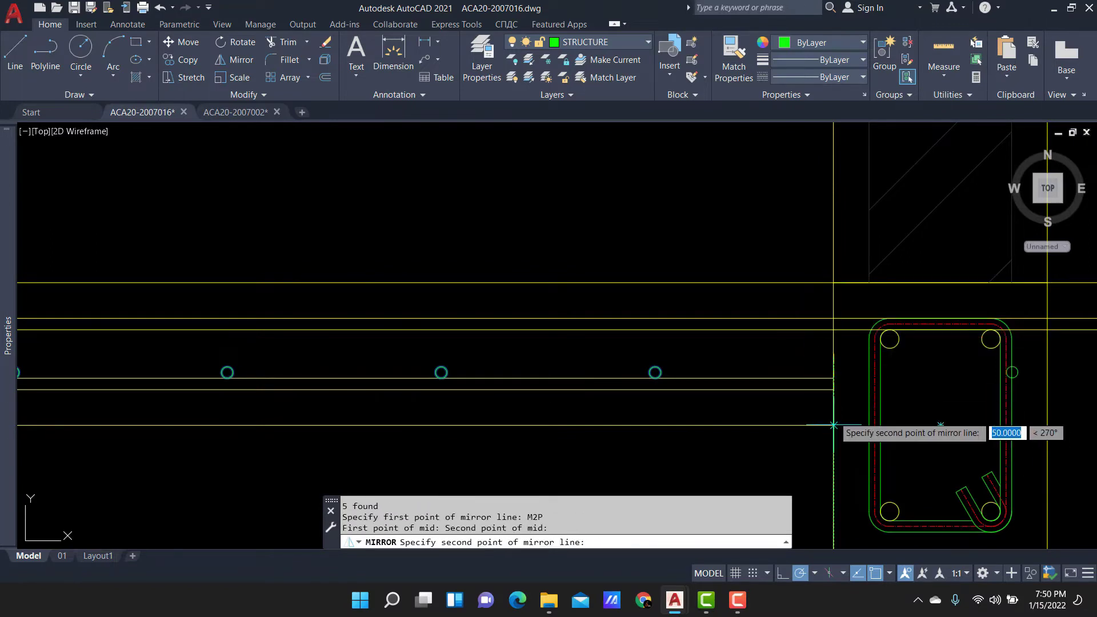
{"action": "left_click", "coordinate": [785, 354]}
{"action": "key", "text": "Return"}
Select the upper row of five rebar circles.
{"action": "scroll", "coordinate": [632, 325], "scroll_direction": "down", "scroll_amount": 4}
{"action": "scroll", "coordinate": [321, 284], "scroll_direction": "up", "scroll_amount": 2}
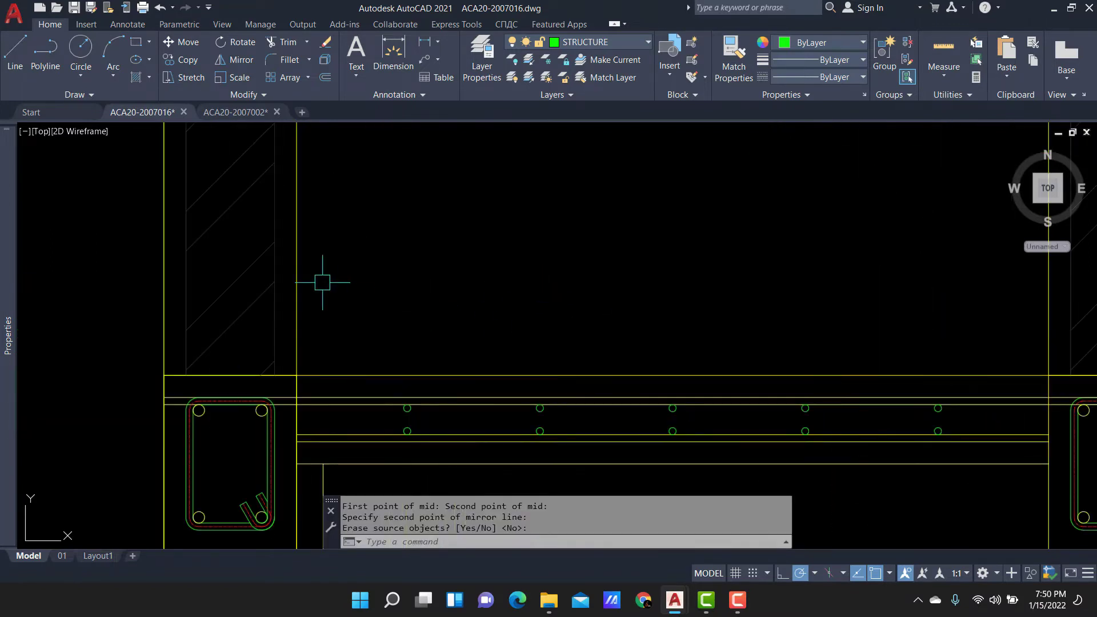
{"action": "left_click", "coordinate": [323, 281]}
{"action": "left_click", "coordinate": [960, 405]}
Move the upper row of circles 75 units to the right.
{"action": "middle_click_drag", "start_coordinate": [808, 338], "coordinate": [610, 338]}
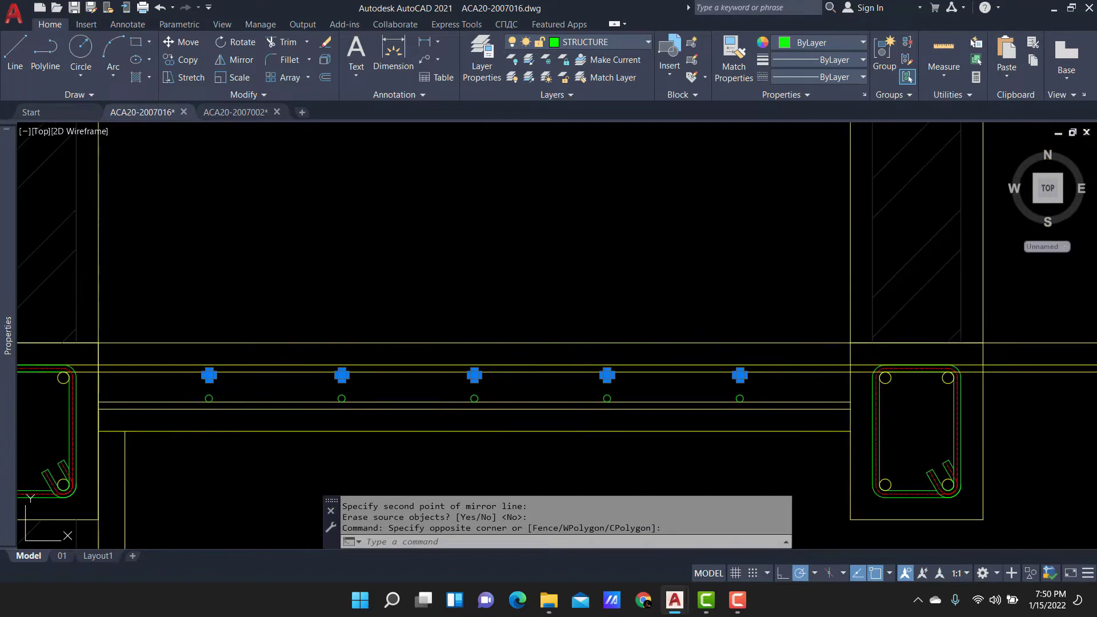
{"action": "type", "text": "m"}
{"action": "key", "text": "Return"}
{"action": "left_click", "coordinate": [503, 240]}
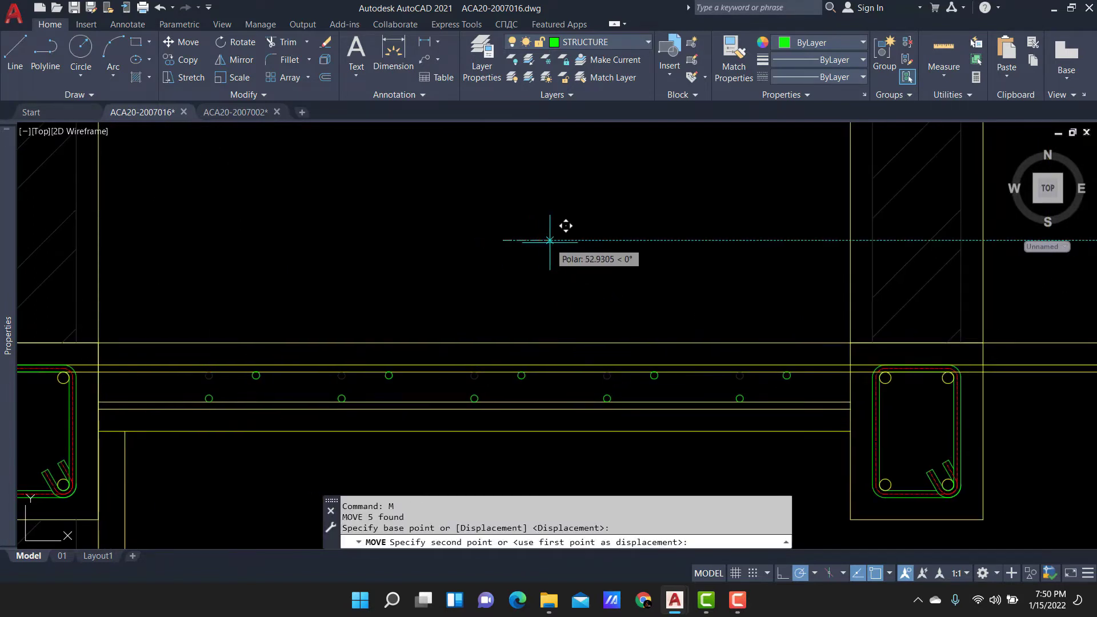
{"action": "type", "text": "75"}
{"action": "key", "text": "Return"}
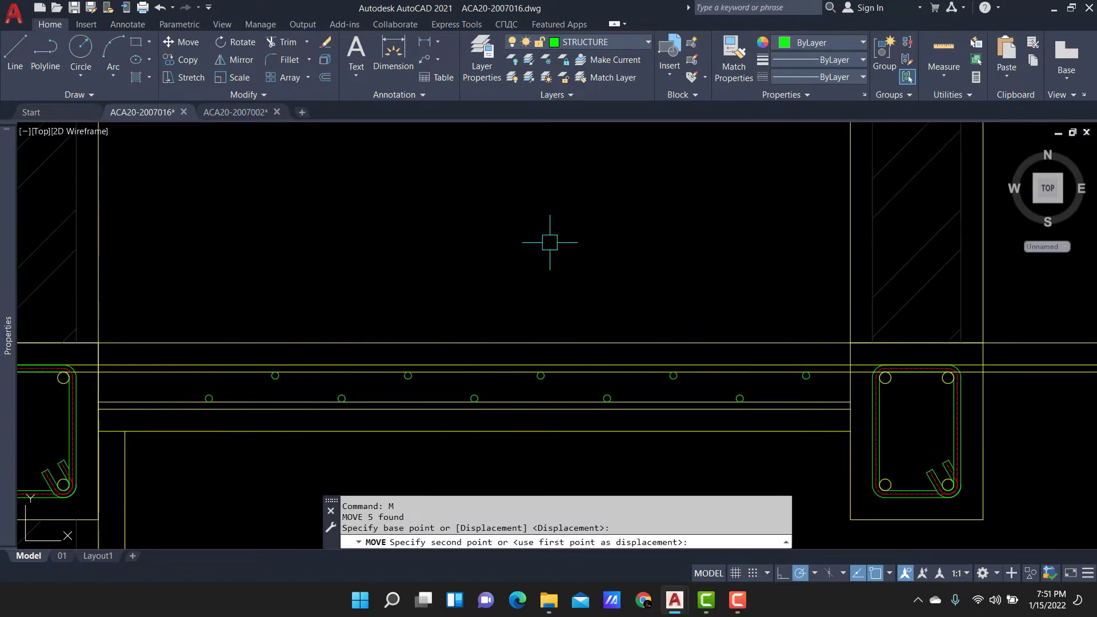
Start copying the leftmost upper circle, then abandon the copy.
{"action": "left_click", "coordinate": [297, 388]}
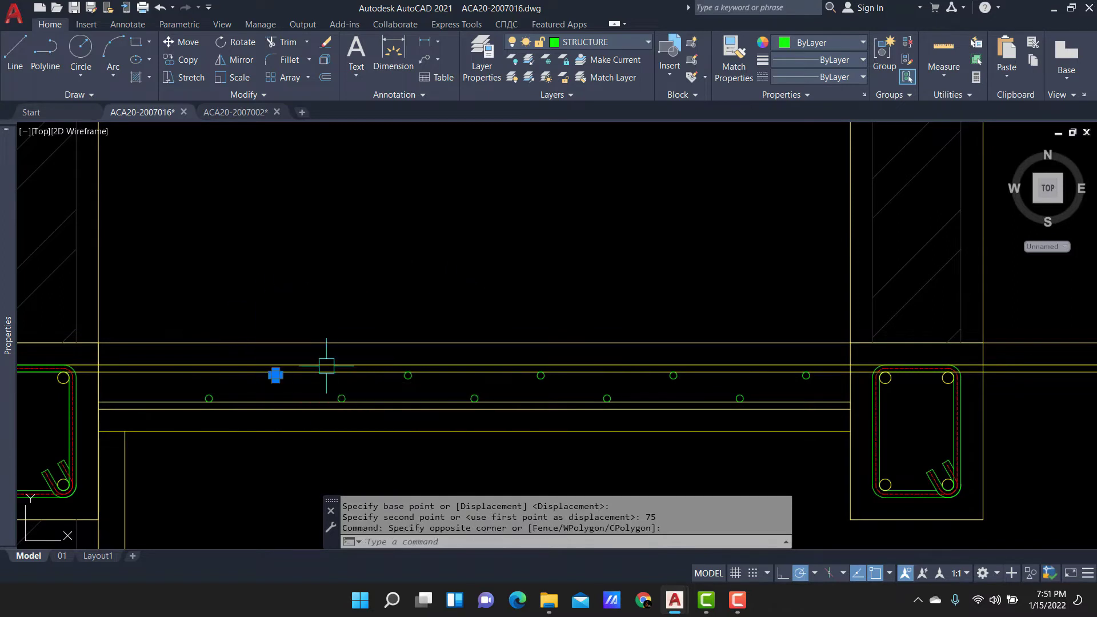
{"action": "type", "text": "co"}
{"action": "key", "text": "Return"}
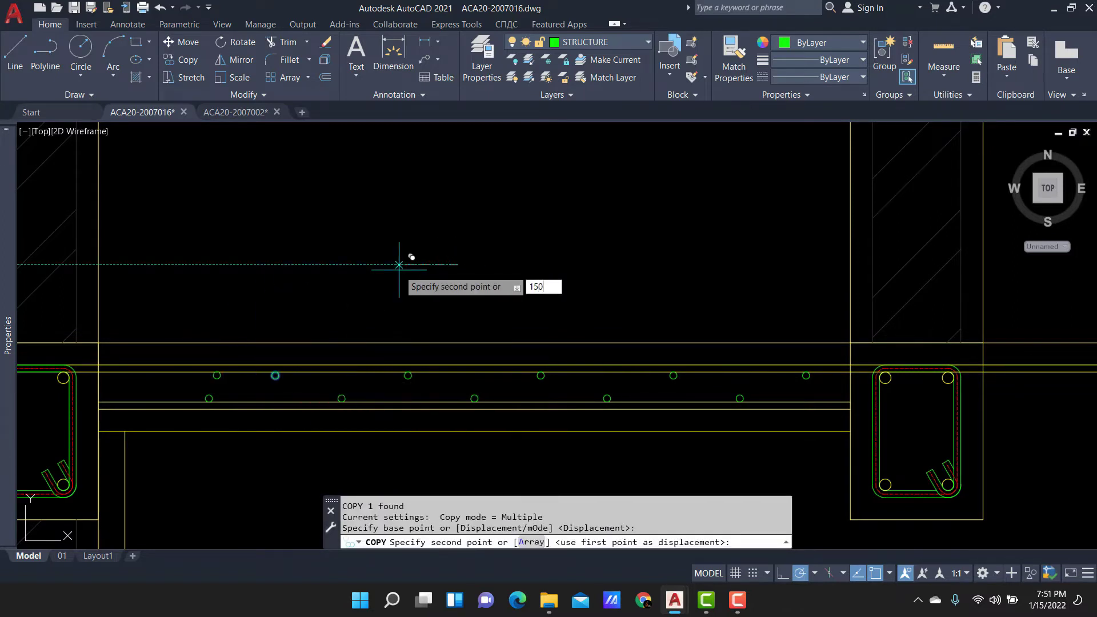
{"action": "key", "text": "Escape"}
{"action": "scroll", "coordinate": [767, 350], "scroll_direction": "up", "scroll_amount": 3}
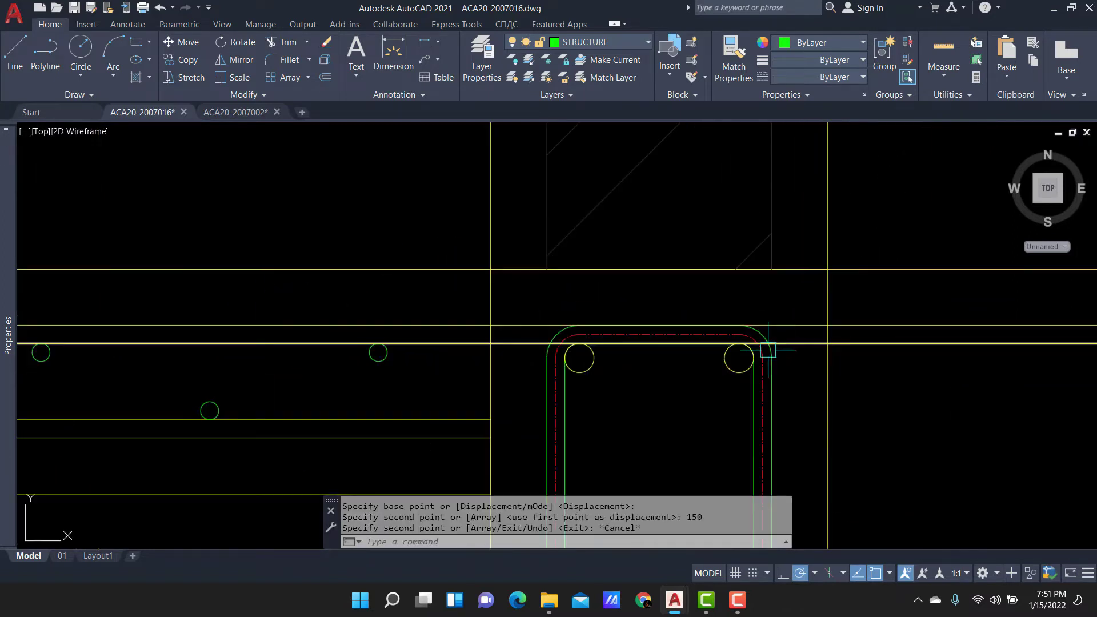
{"action": "scroll", "coordinate": [779, 367], "scroll_direction": "up", "scroll_amount": 3}
Attempt a trim at the column corner, then cancel it.
{"action": "type", "text": "tr"}
{"action": "key", "text": "Return"}
{"action": "left_click", "coordinate": [316, 335]}
{"action": "scroll", "coordinate": [242, 339], "scroll_direction": "up", "scroll_amount": 2}
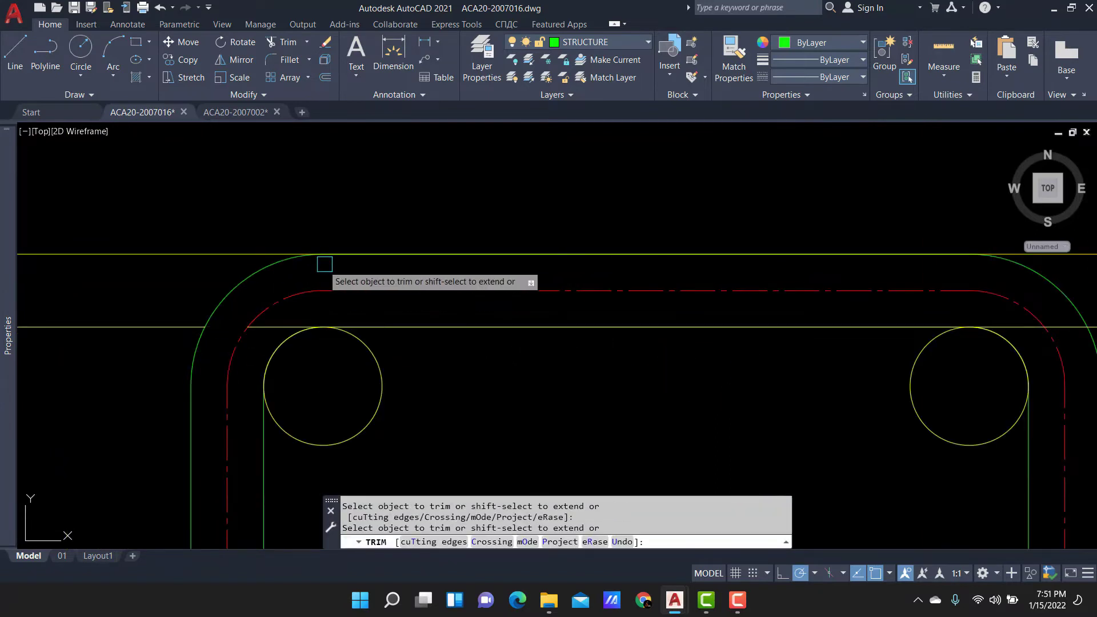
{"action": "scroll", "coordinate": [289, 275], "scroll_direction": "down", "scroll_amount": 4}
{"action": "key", "text": "Return"}
{"action": "left_click", "coordinate": [809, 291]}
{"action": "key", "text": "Escape"}
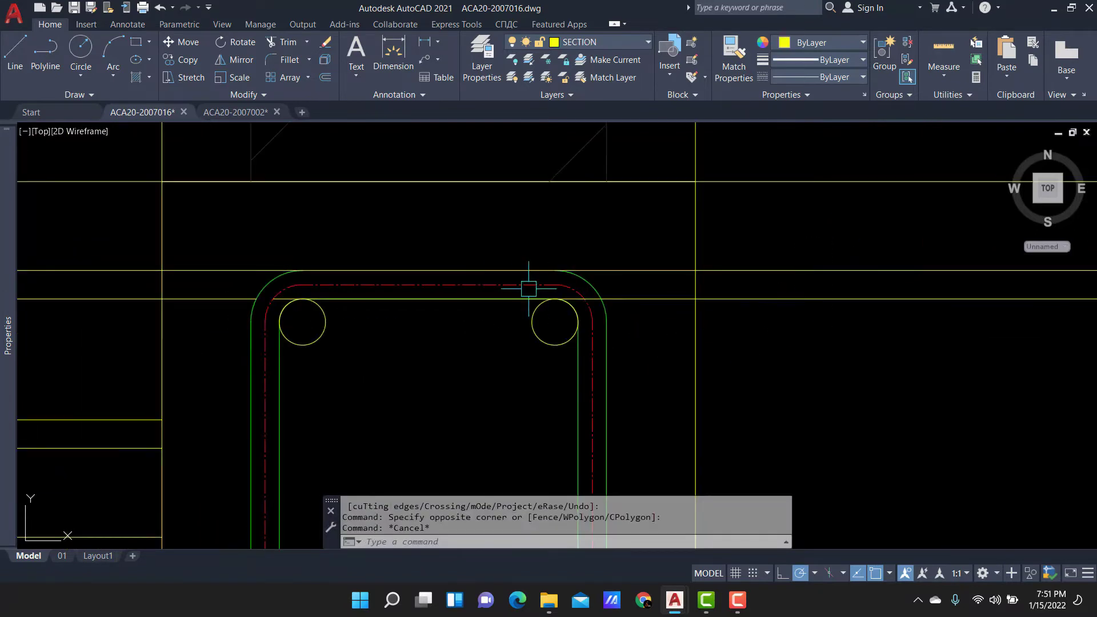
{"action": "key", "text": "Return"}
{"action": "scroll", "coordinate": [517, 272], "scroll_direction": "up", "scroll_amount": 2}
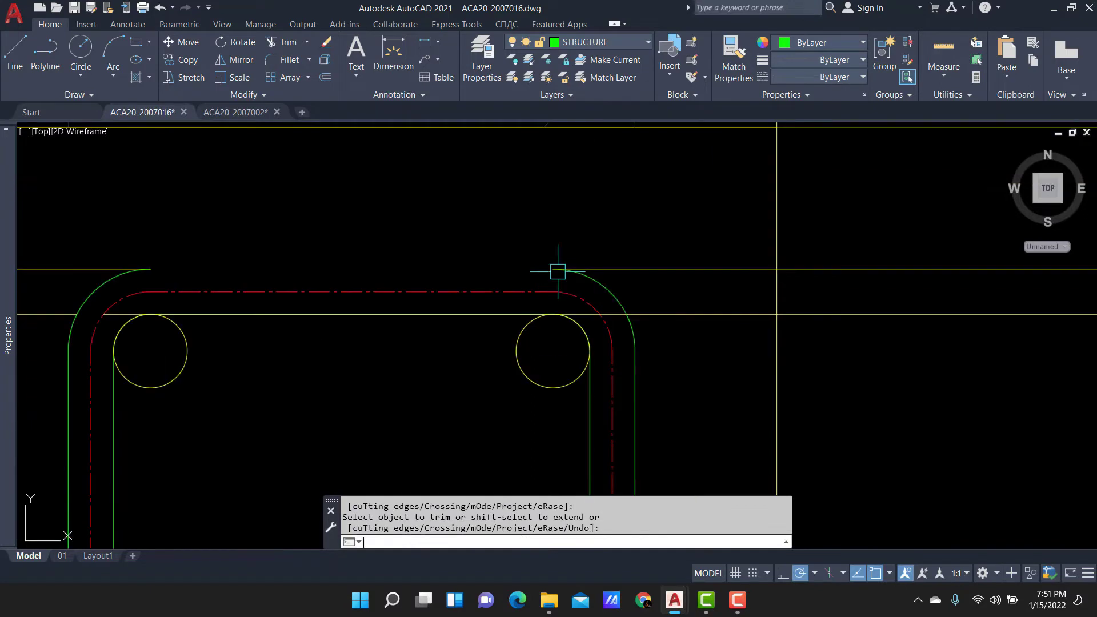
{"action": "key", "text": "Return"}
Draw a line joining the stirrup arc ends and erase two stray yellow lines.
{"action": "type", "text": "l"}
{"action": "key", "text": "Return"}
{"action": "left_click", "coordinate": [554, 269]}
{"action": "left_click", "coordinate": [150, 269]}
{"action": "key", "text": "Return"}
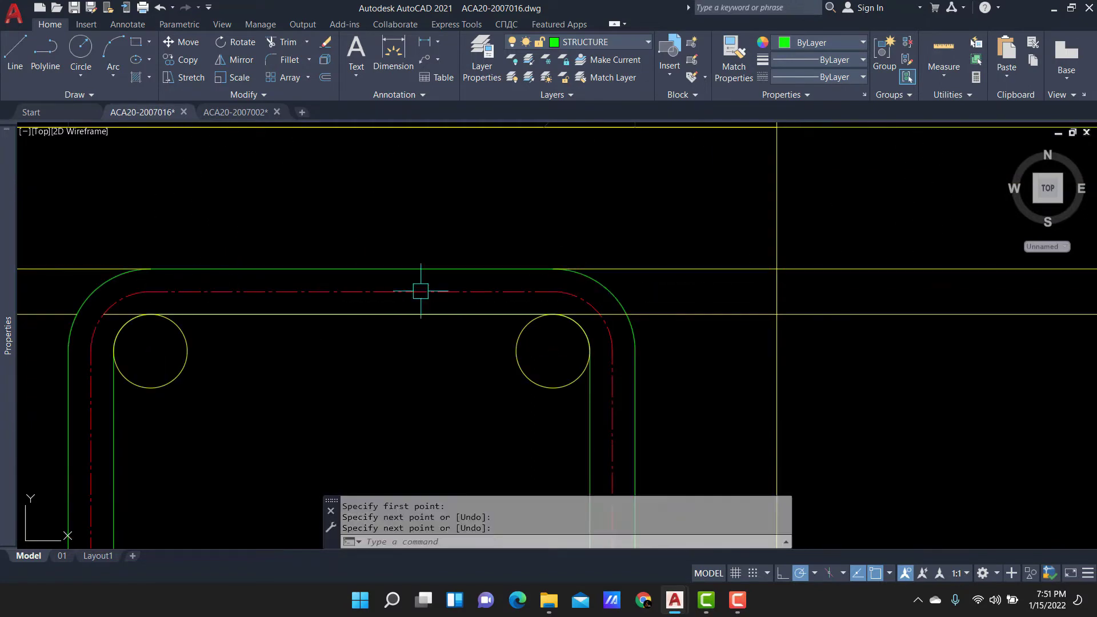
{"action": "left_click", "coordinate": [693, 234]}
{"action": "left_click", "coordinate": [673, 348]}
{"action": "type", "text": "e"}
{"action": "key", "text": "Return"}
{"action": "scroll", "coordinate": [732, 299], "scroll_direction": "down", "scroll_amount": 4}
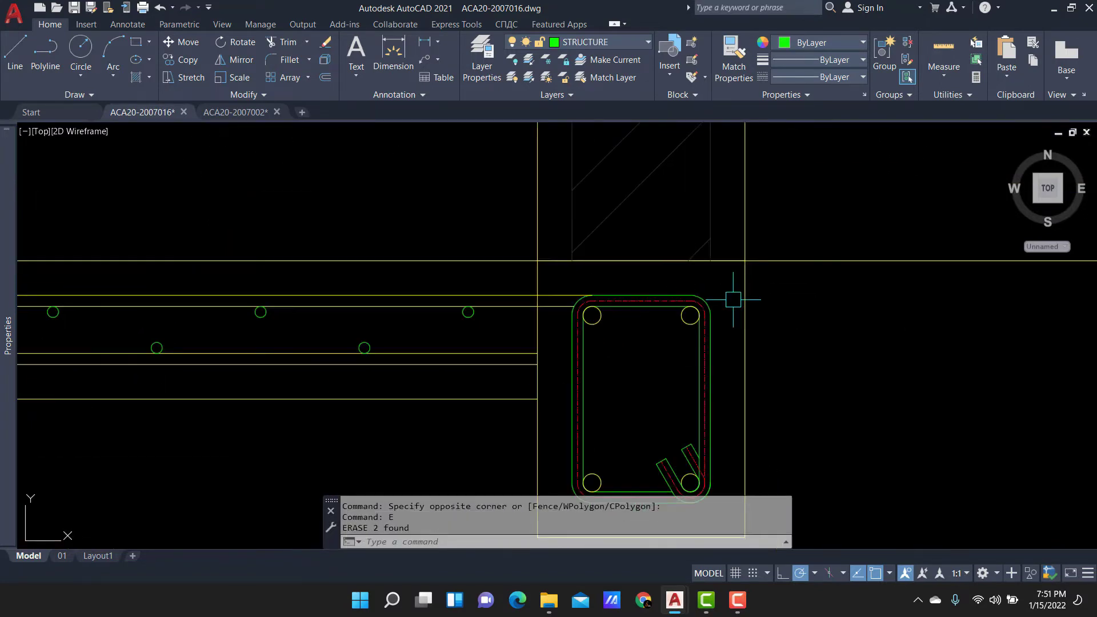
{"action": "scroll", "coordinate": [619, 286], "scroll_direction": "up", "scroll_amount": 1}
{"action": "scroll", "coordinate": [220, 277], "scroll_direction": "up", "scroll_amount": 2}
{"action": "scroll", "coordinate": [335, 294], "scroll_direction": "up", "scroll_amount": 2}
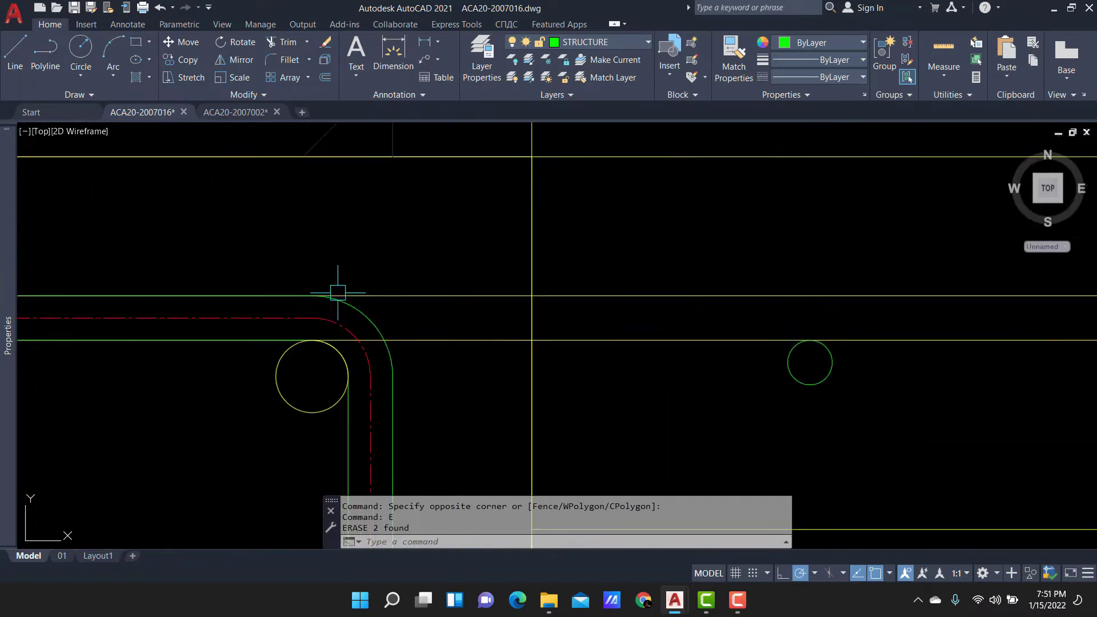
{"action": "scroll", "coordinate": [367, 311], "scroll_direction": "up", "scroll_amount": 1}
Trim lines using the left column outline as the cutting edge.
{"action": "type", "text": "tr"}
{"action": "key", "text": "Return"}
{"action": "left_click", "coordinate": [359, 298]}
{"action": "key", "text": "Return"}
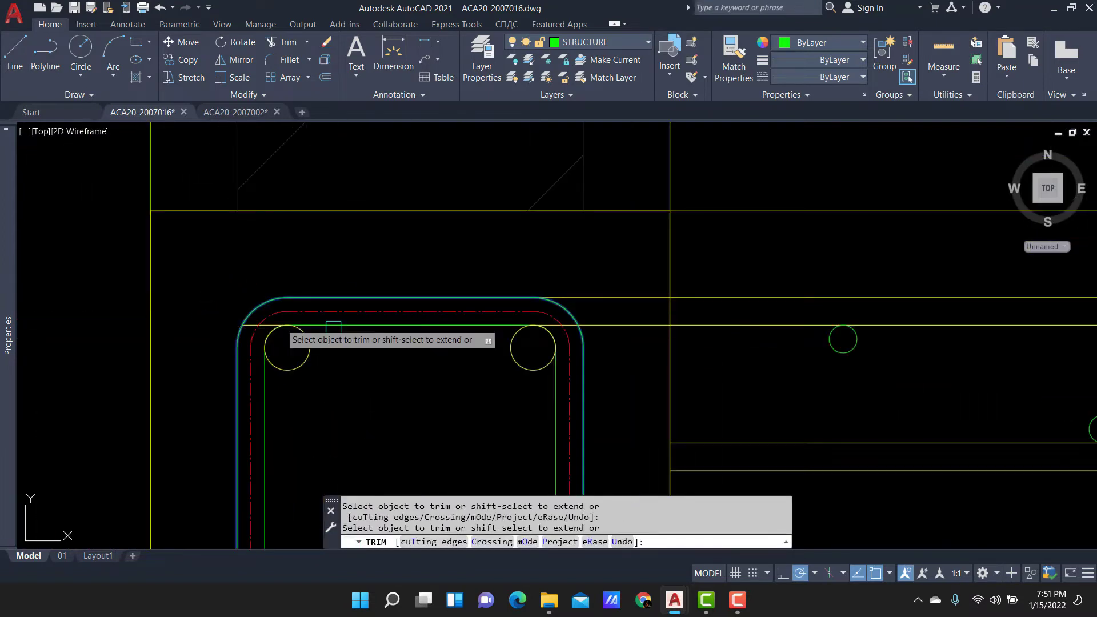
{"action": "scroll", "coordinate": [333, 327], "scroll_direction": "up", "scroll_amount": 2}
{"action": "scroll", "coordinate": [571, 337], "scroll_direction": "up", "scroll_amount": 3}
{"action": "scroll", "coordinate": [614, 283], "scroll_direction": "down", "scroll_amount": 10}
{"action": "key", "text": "Return"}
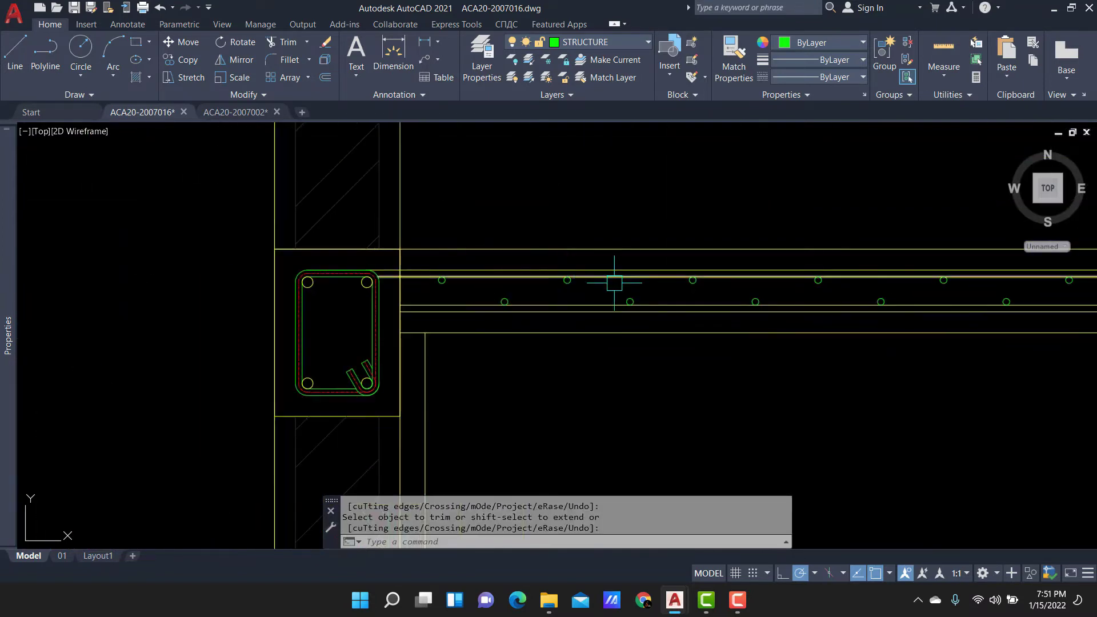
{"action": "scroll", "coordinate": [422, 300], "scroll_direction": "up", "scroll_amount": 4}
Extend both beam lines to the left column outline.
{"action": "type", "text": "ex"}
{"action": "key", "text": "Return"}
{"action": "mouse_move", "coordinate": [416, 307]}
{"action": "left_mouse_down"}
{"action": "mouse_move", "coordinate": [329, 293]}
{"action": "mouse_move", "coordinate": [334, 343]}
{"action": "left_mouse_up"}
{"action": "left_click_drag", "start_coordinate": [338, 281], "coordinate": [336, 341]}
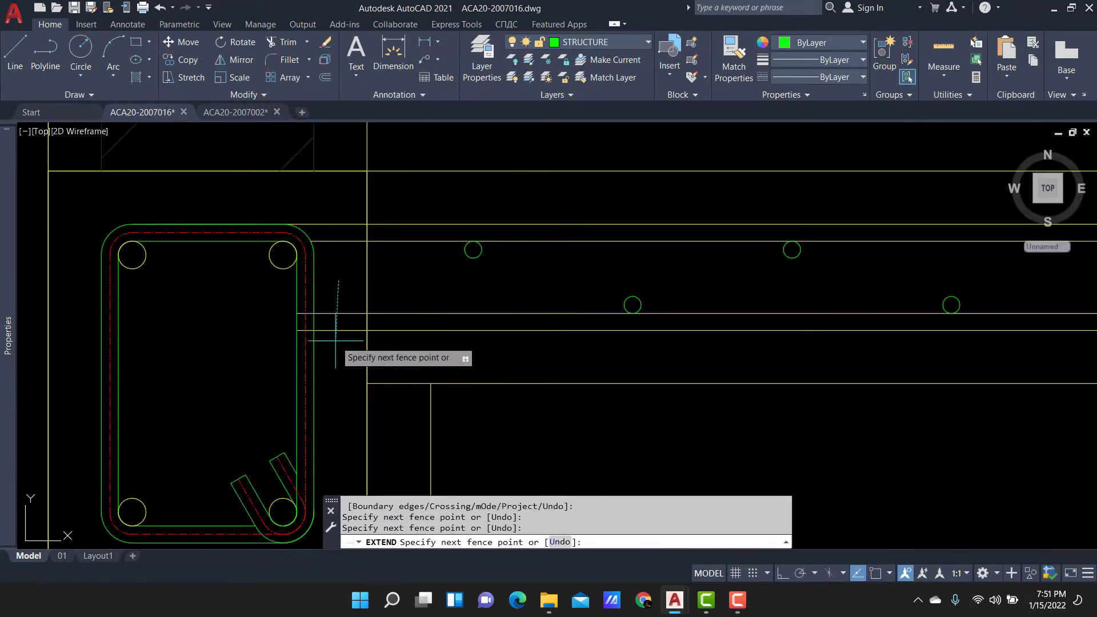
{"action": "key", "text": "Return"}
{"action": "scroll", "coordinate": [319, 311], "scroll_direction": "up", "scroll_amount": 5}
Trim away the beam lines lying inside the left column.
{"action": "key", "text": "Escape"}
{"action": "type", "text": "tr"}
{"action": "key", "text": "Return"}
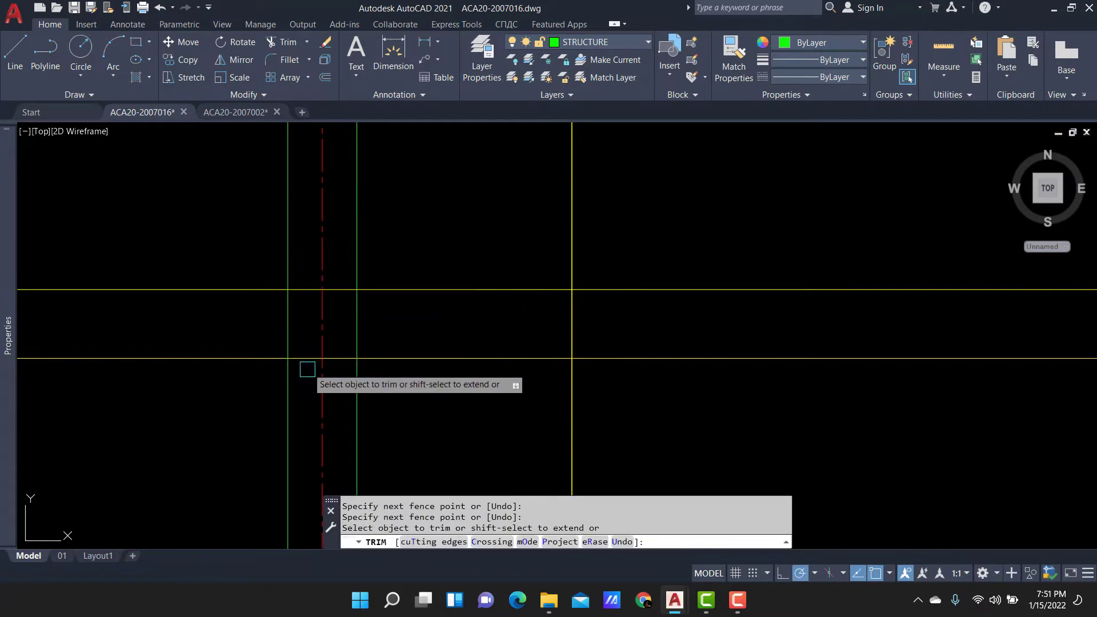
{"action": "mouse_move", "coordinate": [307, 369]}
{"action": "left_mouse_down"}
{"action": "mouse_move", "coordinate": [313, 262]}
{"action": "mouse_move", "coordinate": [331, 350]}
{"action": "left_mouse_up"}
{"action": "scroll", "coordinate": [312, 351], "scroll_direction": "down", "scroll_amount": 2}
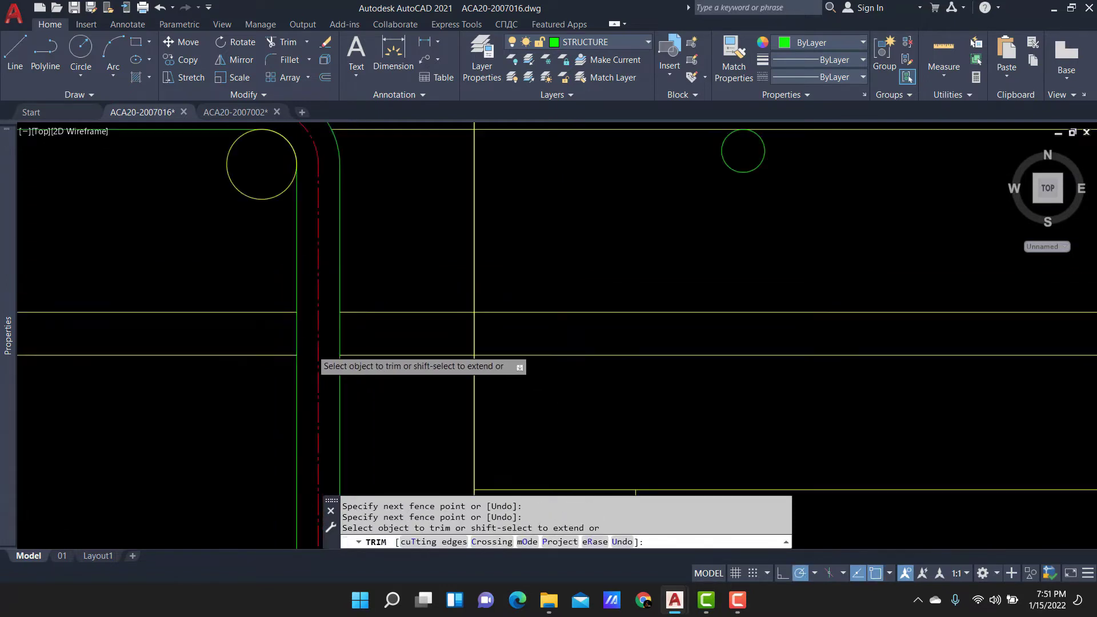
{"action": "key", "text": "Return"}
{"action": "scroll", "coordinate": [319, 360], "scroll_direction": "down", "scroll_amount": 4}
{"action": "scroll", "coordinate": [692, 342], "scroll_direction": "up", "scroll_amount": 4}
Extend the beam lines to the right column outline and cut away the parts inside it.
{"action": "type", "text": "ex"}
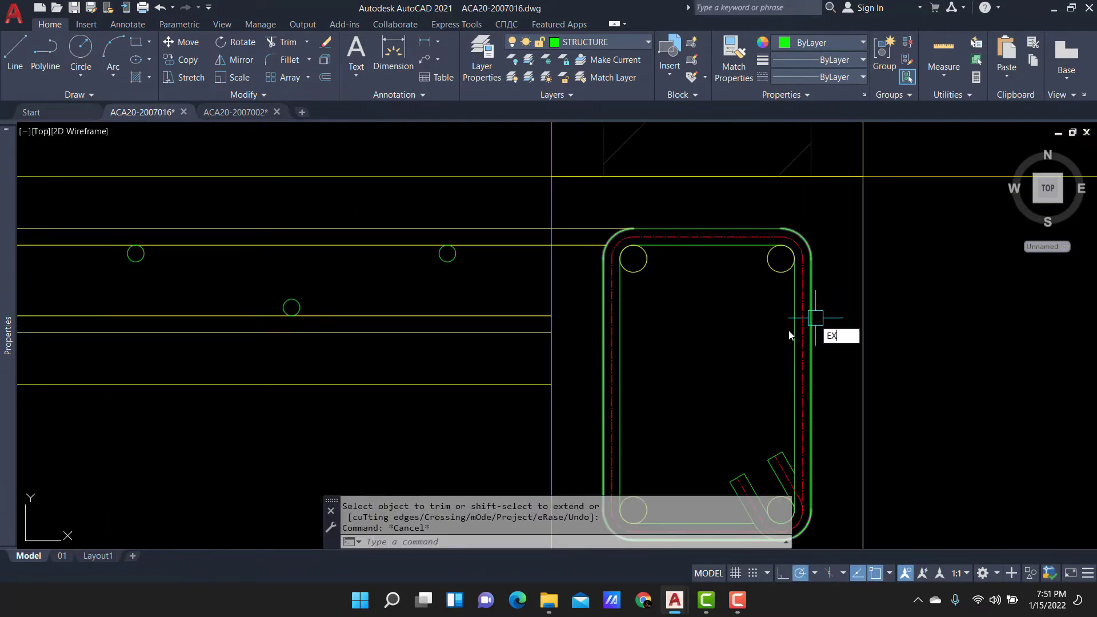
{"action": "key", "text": "Return"}
{"action": "type", "text": "b"}
{"action": "scroll", "coordinate": [757, 324], "scroll_direction": "up", "scroll_amount": 2}
{"action": "key", "text": "Return"}
{"action": "left_click", "coordinate": [759, 325]}
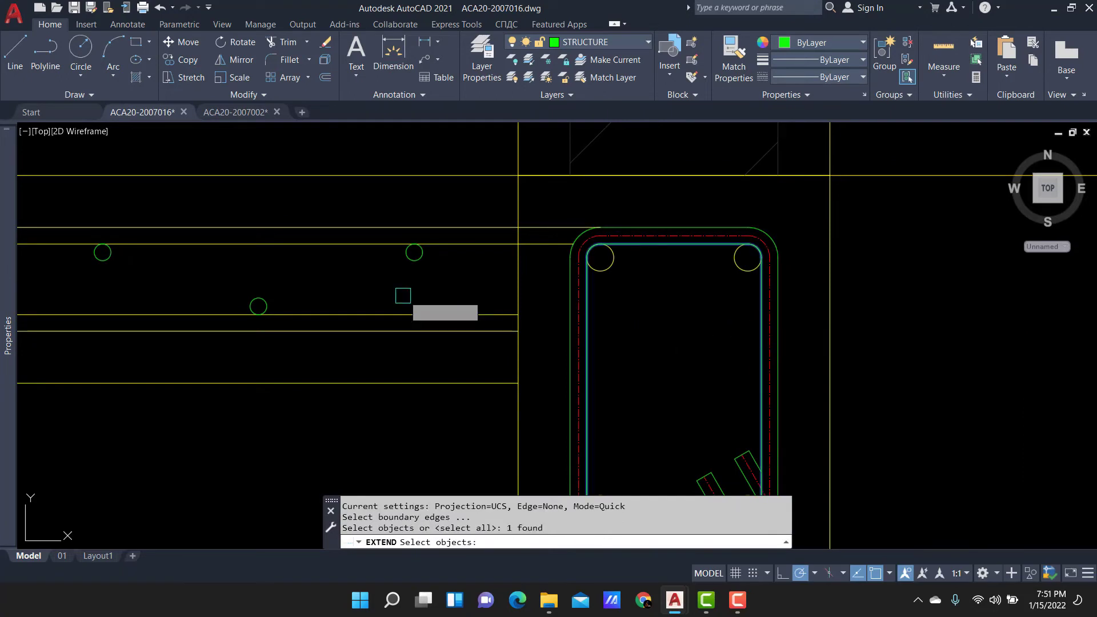
{"action": "key", "text": "Return"}
{"action": "mouse_move", "coordinate": [420, 361]}
{"action": "left_mouse_down"}
{"action": "mouse_move", "coordinate": [479, 302]}
{"action": "mouse_move", "coordinate": [472, 343]}
{"action": "left_mouse_up"}
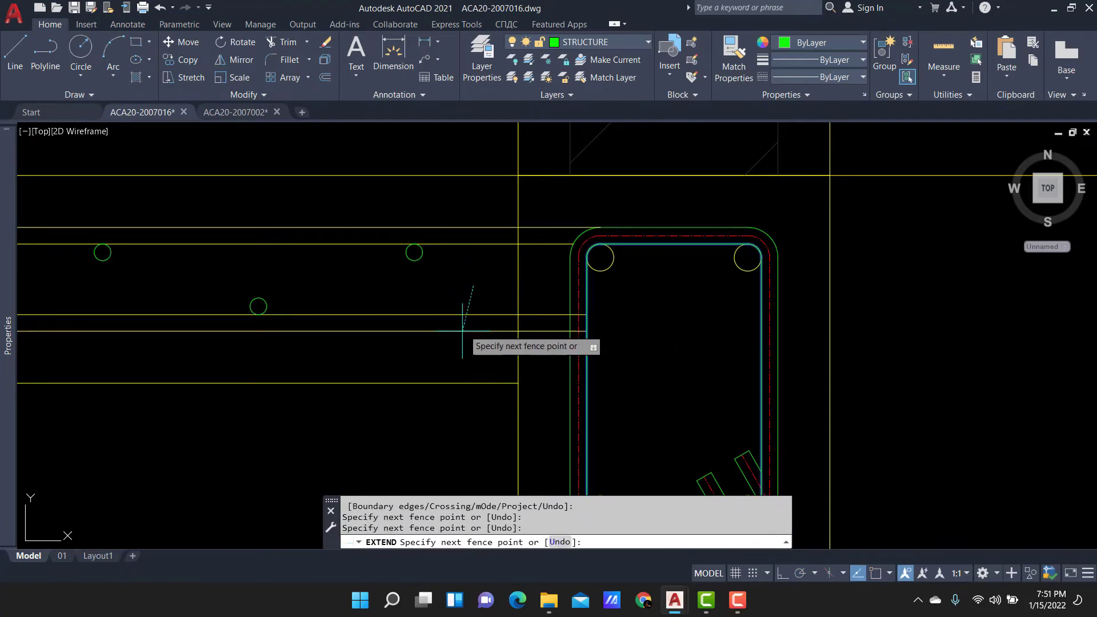
{"action": "scroll", "coordinate": [514, 325], "scroll_direction": "up", "scroll_amount": 5}
{"action": "left_click_drag", "start_coordinate": [562, 265], "coordinate": [569, 366], "text": "shift"}
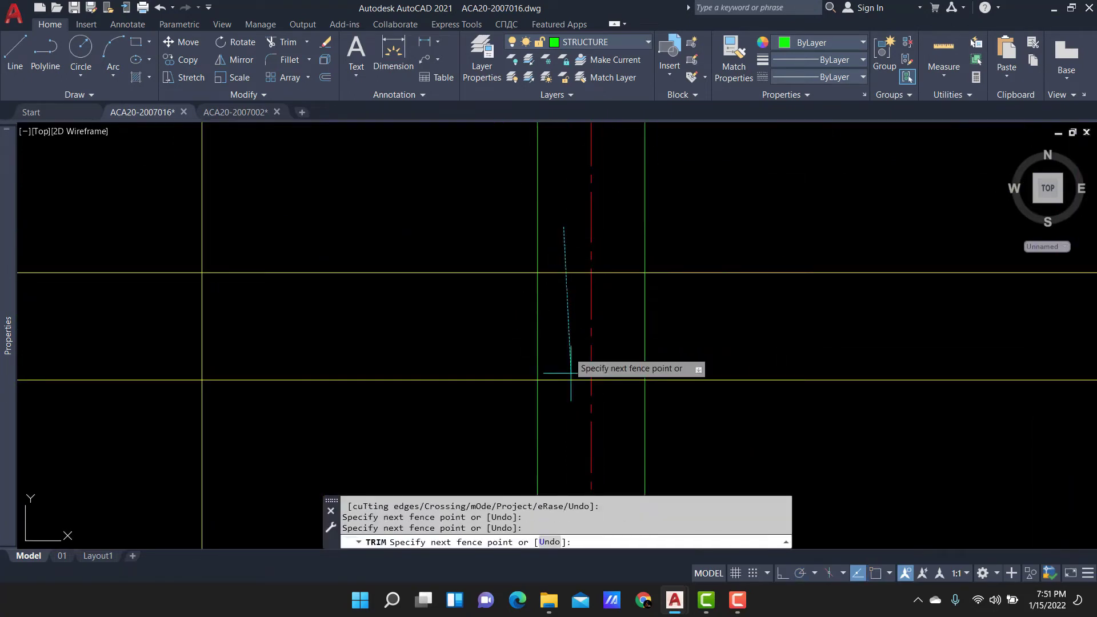
{"action": "left_click_drag", "start_coordinate": [614, 257], "coordinate": [629, 394], "text": "shift"}
{"action": "scroll", "coordinate": [621, 388], "scroll_direction": "down", "scroll_amount": 4}
Match properties from the green column stirrup outline onto the first beam lines.
{"action": "key", "text": "Escape"}
{"action": "type", "text": "ma"}
{"action": "key", "text": "Return"}
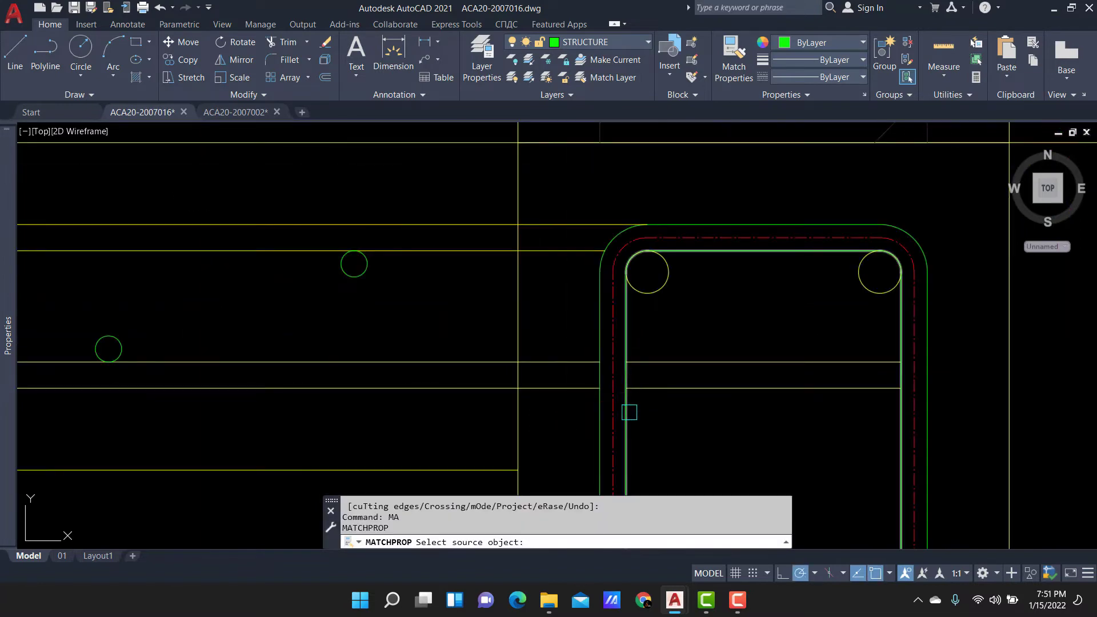
{"action": "left_click", "coordinate": [626, 411]}
{"action": "left_click", "coordinate": [450, 201]}
{"action": "left_click", "coordinate": [332, 425]}
{"action": "scroll", "coordinate": [331, 426], "scroll_direction": "down", "scroll_amount": 4}
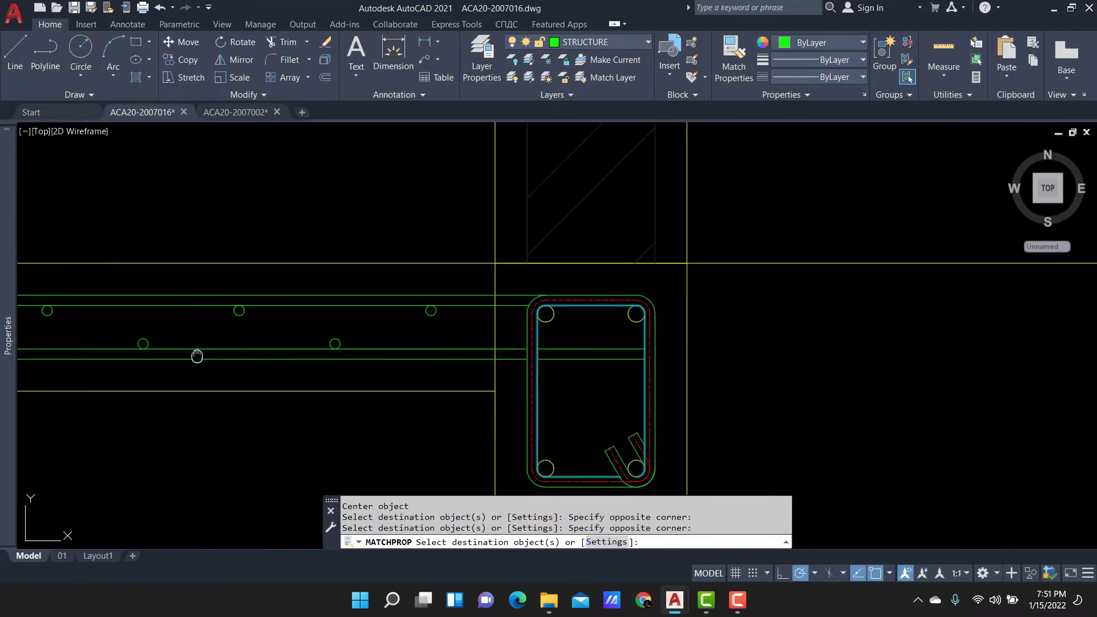
{"action": "scroll", "coordinate": [306, 306], "scroll_direction": "up", "scroll_amount": 3}
{"action": "scroll", "coordinate": [469, 320], "scroll_direction": "up", "scroll_amount": 3}
Apply the stirrup style to the remaining lines of both beams.
{"action": "left_click", "coordinate": [551, 323]}
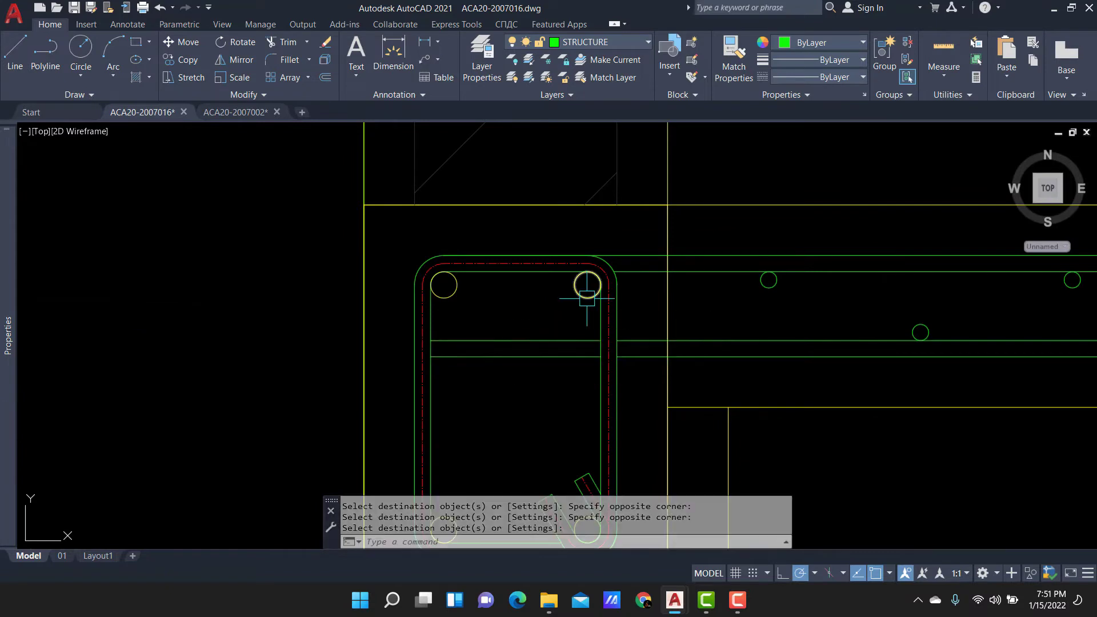
{"action": "left_click", "coordinate": [728, 227]}
{"action": "scroll", "coordinate": [625, 271], "scroll_direction": "down", "scroll_amount": 4}
{"action": "middle_click_drag", "start_coordinate": [836, 335], "coordinate": [418, 331]}
{"action": "scroll", "coordinate": [419, 331], "scroll_direction": "down", "scroll_amount": 2}
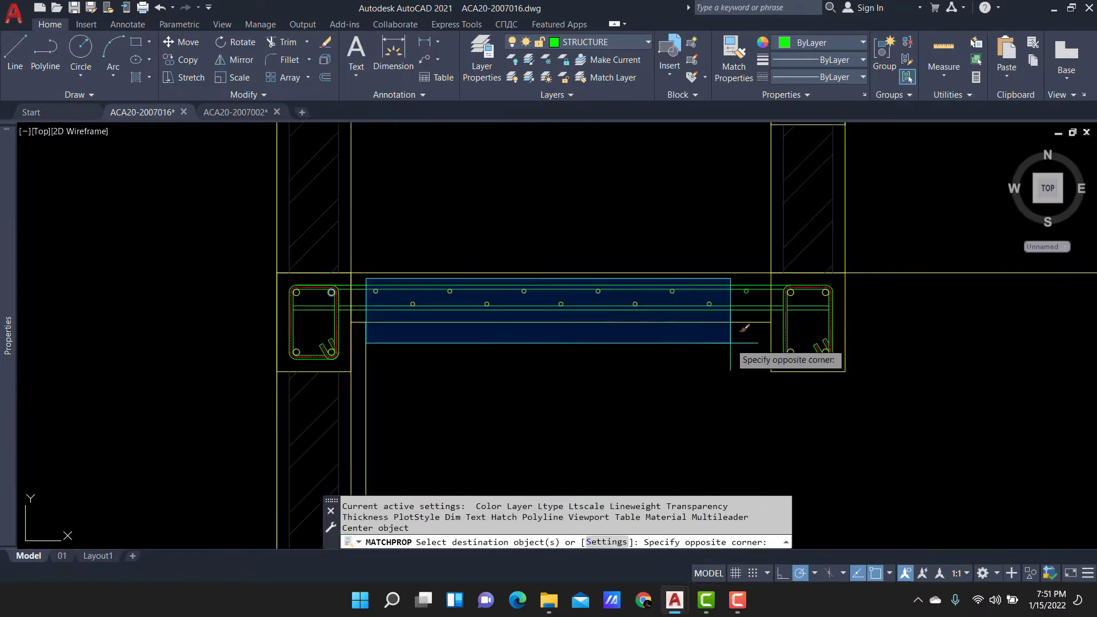
{"action": "left_click", "coordinate": [769, 324]}
{"action": "scroll", "coordinate": [769, 323], "scroll_direction": "down", "scroll_amount": 3}
{"action": "mouse_move", "coordinate": [754, 293]}
{"action": "middle_mouse_down"}
{"action": "mouse_move", "coordinate": [671, 327]}
{"action": "mouse_move", "coordinate": [962, 352]}
{"action": "middle_mouse_up"}
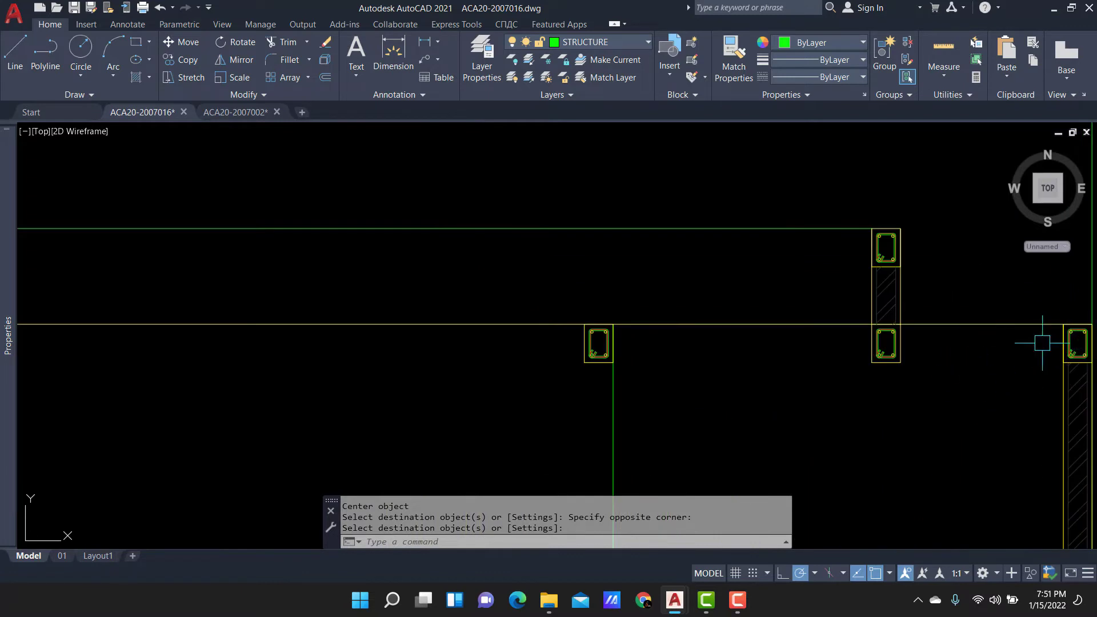
{"action": "scroll", "coordinate": [1028, 331], "scroll_direction": "down", "scroll_amount": 3}
{"action": "scroll", "coordinate": [394, 297], "scroll_direction": "up", "scroll_amount": 3}
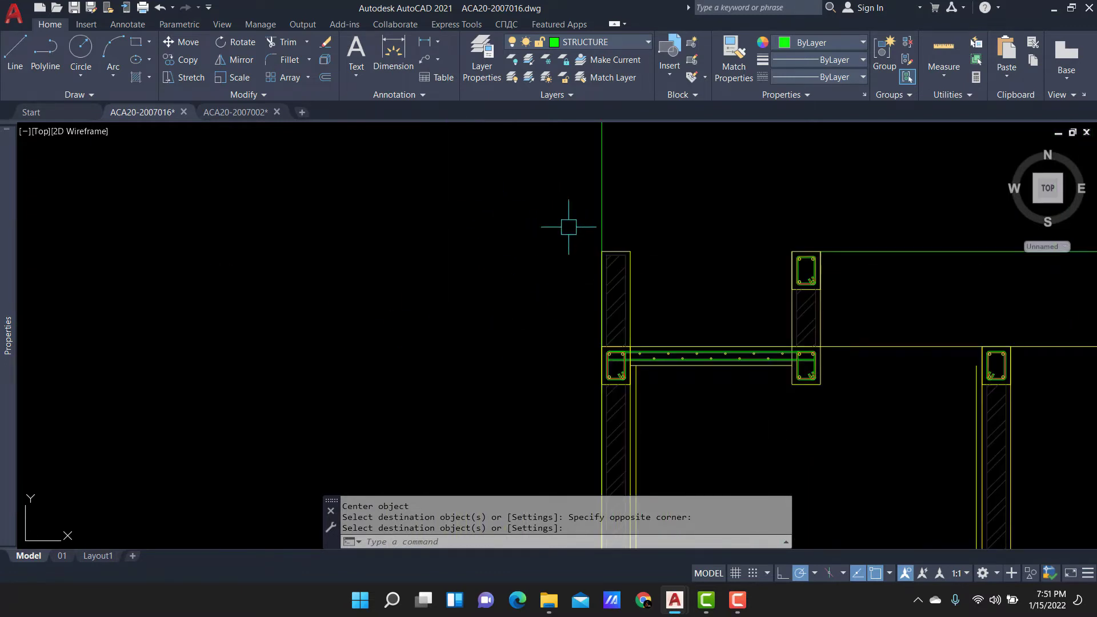
{"action": "key", "text": "Return"}
Window-select the left column top and its hatch.
{"action": "left_click", "coordinate": [514, 174]}
{"action": "scroll", "coordinate": [571, 257], "scroll_direction": "up", "scroll_amount": 2}
{"action": "left_click", "coordinate": [577, 266]}
Mirror the left column and beam about the beam midpoint, keeping the originals.
{"action": "left_click", "coordinate": [418, 259]}
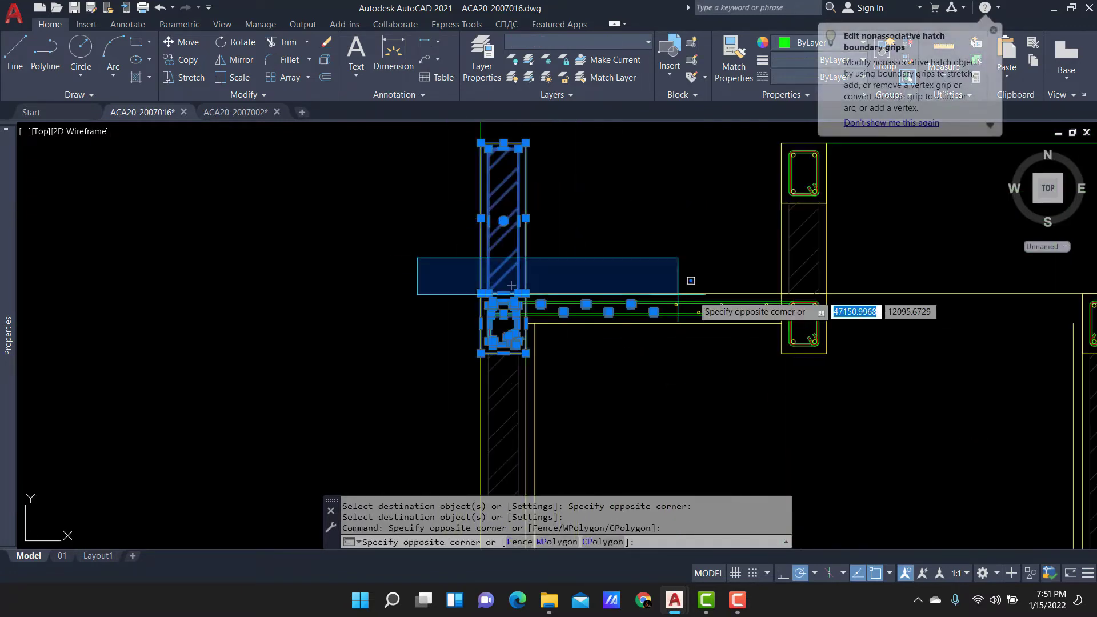
{"action": "left_click", "coordinate": [677, 295]}
{"action": "scroll", "coordinate": [394, 289], "scroll_direction": "down", "scroll_amount": 3}
{"action": "type", "text": "MI"}
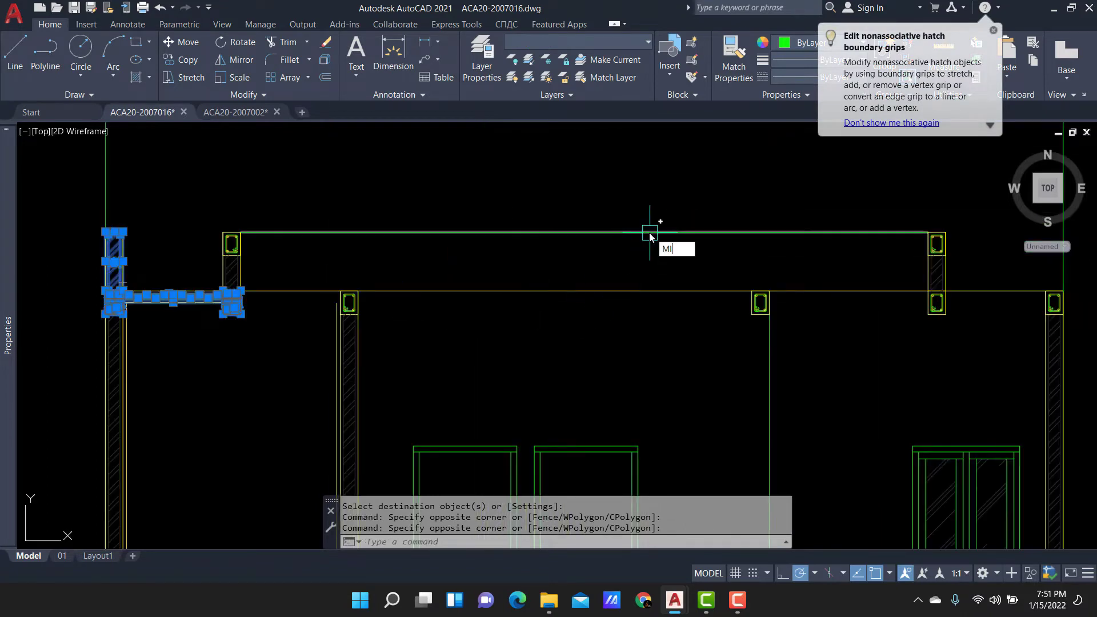
{"action": "key", "text": "Return"}
{"action": "left_click", "coordinate": [584, 231]}
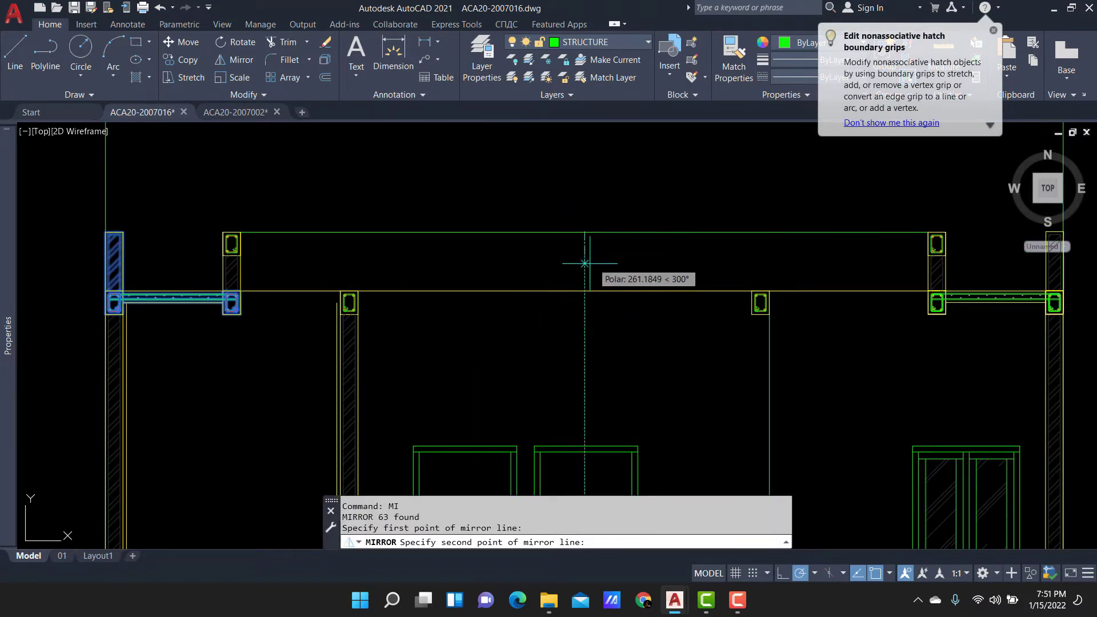
{"action": "left_click", "coordinate": [602, 280]}
{"action": "key", "text": "Return"}
Select the two stray lines left at the section's right end.
{"action": "scroll", "coordinate": [975, 318], "scroll_direction": "up", "scroll_amount": 3}
{"action": "scroll", "coordinate": [825, 289], "scroll_direction": "up", "scroll_amount": 2}
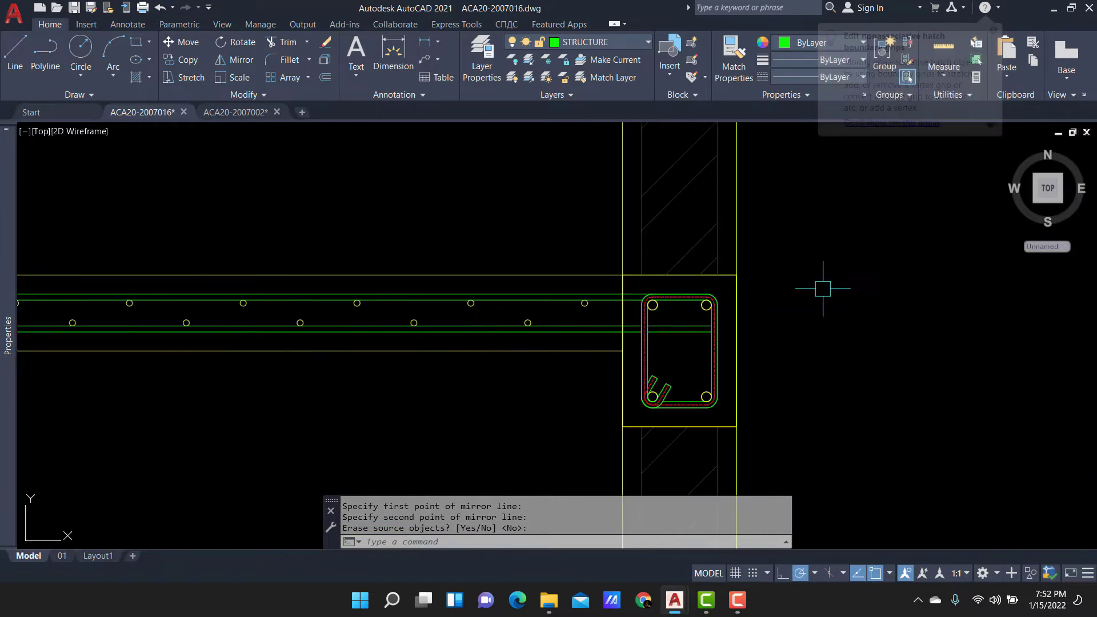
{"action": "scroll", "coordinate": [779, 273], "scroll_direction": "down", "scroll_amount": 5}
{"action": "scroll", "coordinate": [779, 273], "scroll_direction": "down", "scroll_amount": 2}
{"action": "scroll", "coordinate": [784, 293], "scroll_direction": "down", "scroll_amount": 1}
{"action": "left_click", "coordinate": [885, 233]}
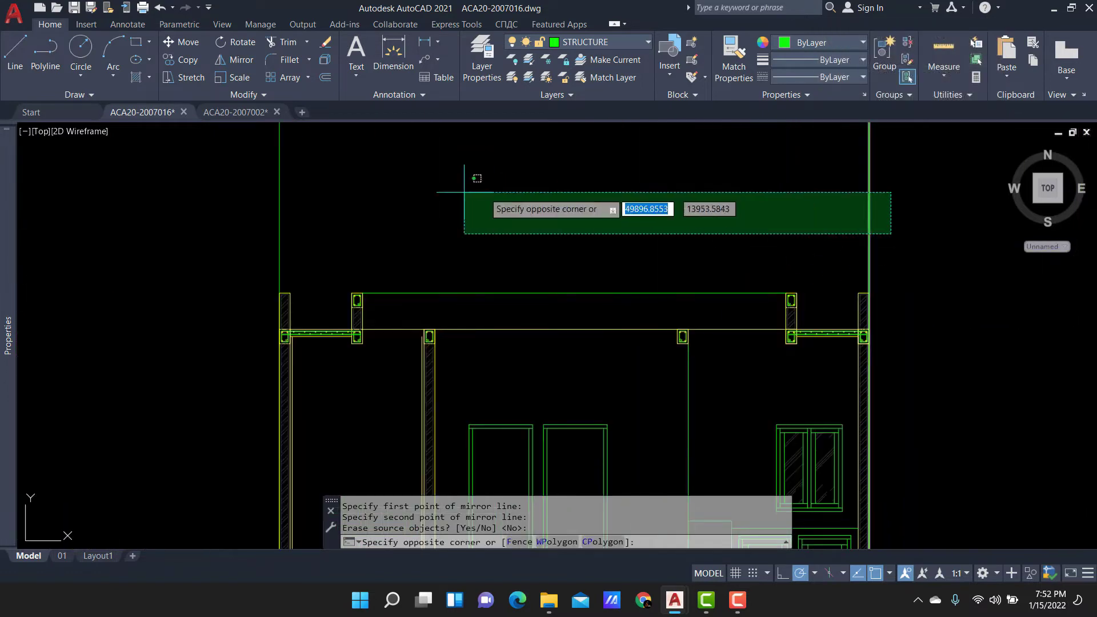
{"action": "type", "text": "E"}
Erase the two stray lines beside the mirrored column.
{"action": "key", "text": "Return"}
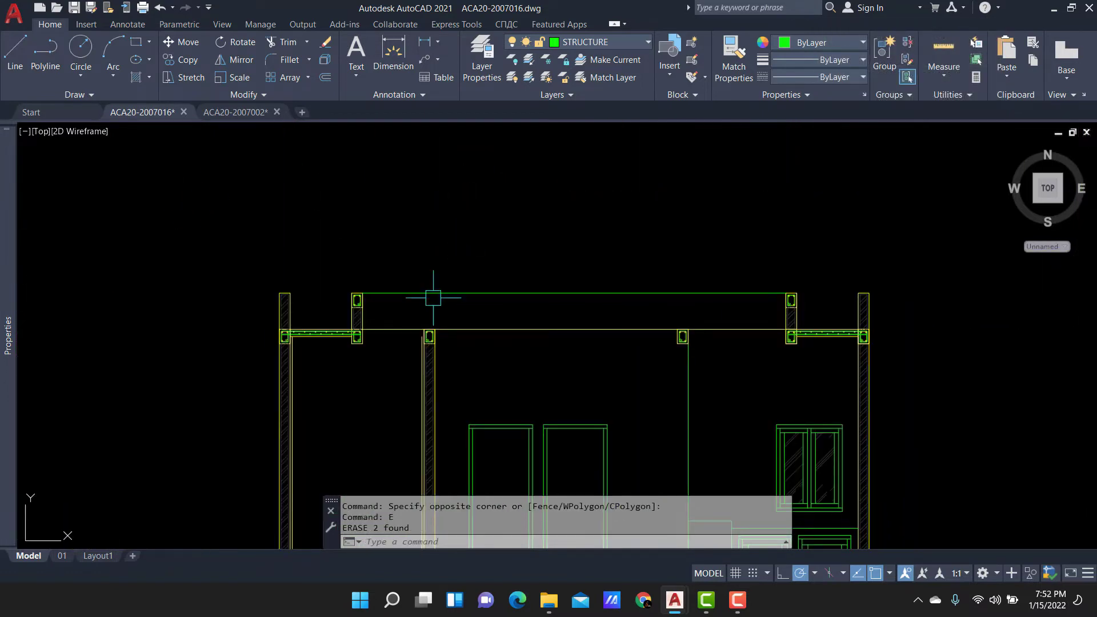
{"action": "scroll", "coordinate": [434, 308], "scroll_direction": "up", "scroll_amount": 3}
{"action": "scroll", "coordinate": [443, 336], "scroll_direction": "down", "scroll_amount": 1}
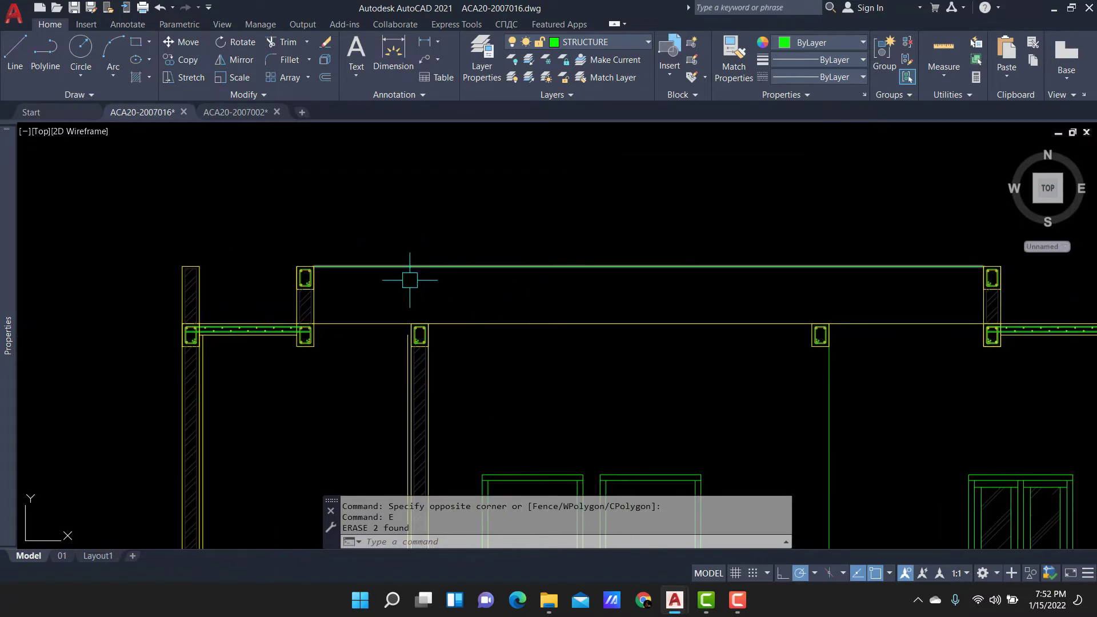
{"action": "scroll", "coordinate": [466, 319], "scroll_direction": "up", "scroll_amount": 2}
Stretch the middle column up 500 units; the hatch stretch is cancelled.
{"action": "left_click", "coordinate": [516, 301]}
{"action": "left_click", "coordinate": [342, 400]}
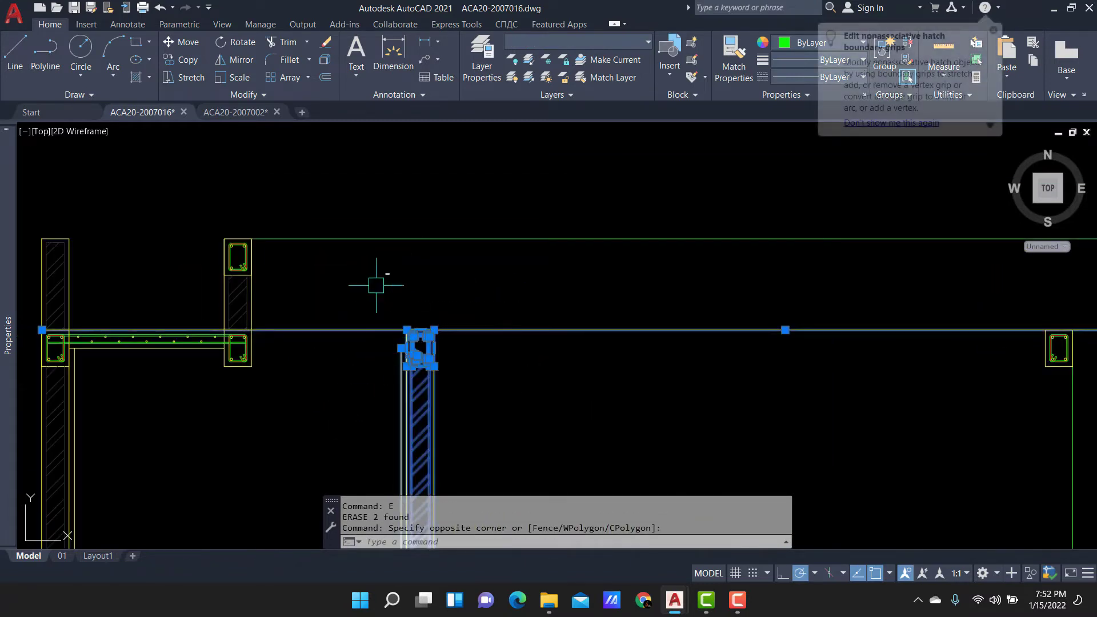
{"action": "type", "text": "s"}
{"action": "key", "text": "Return"}
{"action": "scroll", "coordinate": [500, 307], "scroll_direction": "up", "scroll_amount": 2}
{"action": "left_click", "coordinate": [461, 327]}
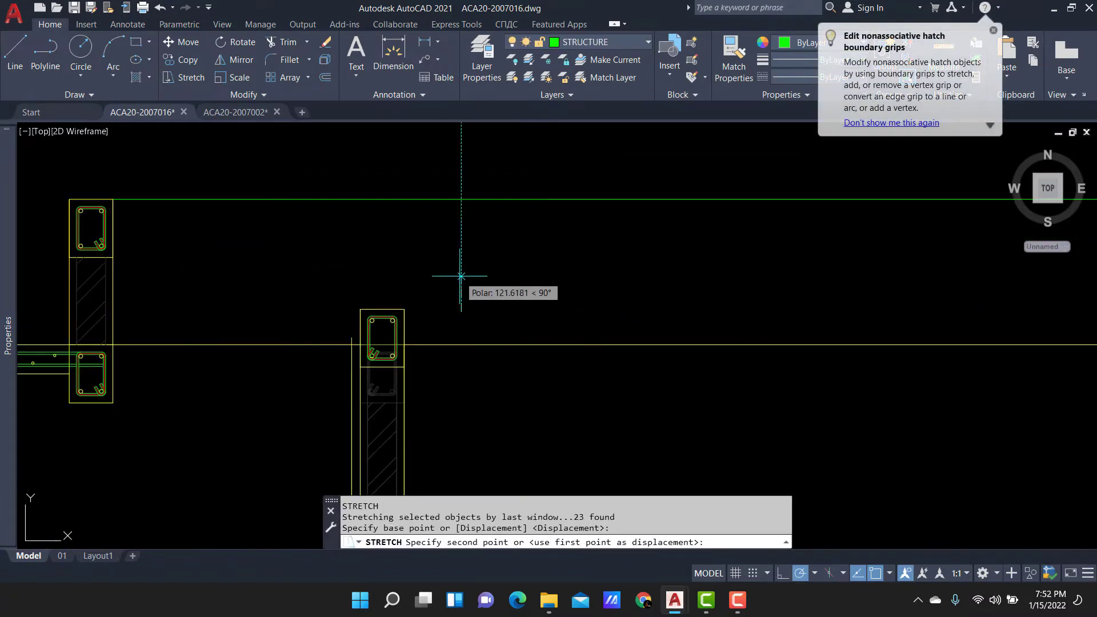
{"action": "type", "text": "500"}
{"action": "key", "text": "Return"}
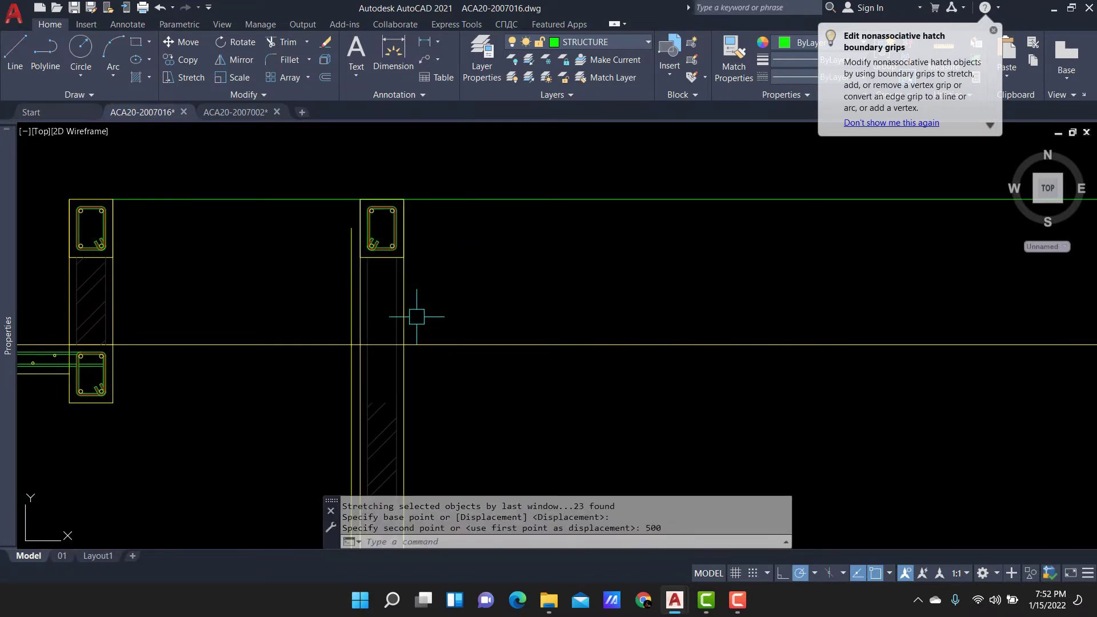
{"action": "left_click_drag", "start_coordinate": [379, 384], "coordinate": [371, 429]}
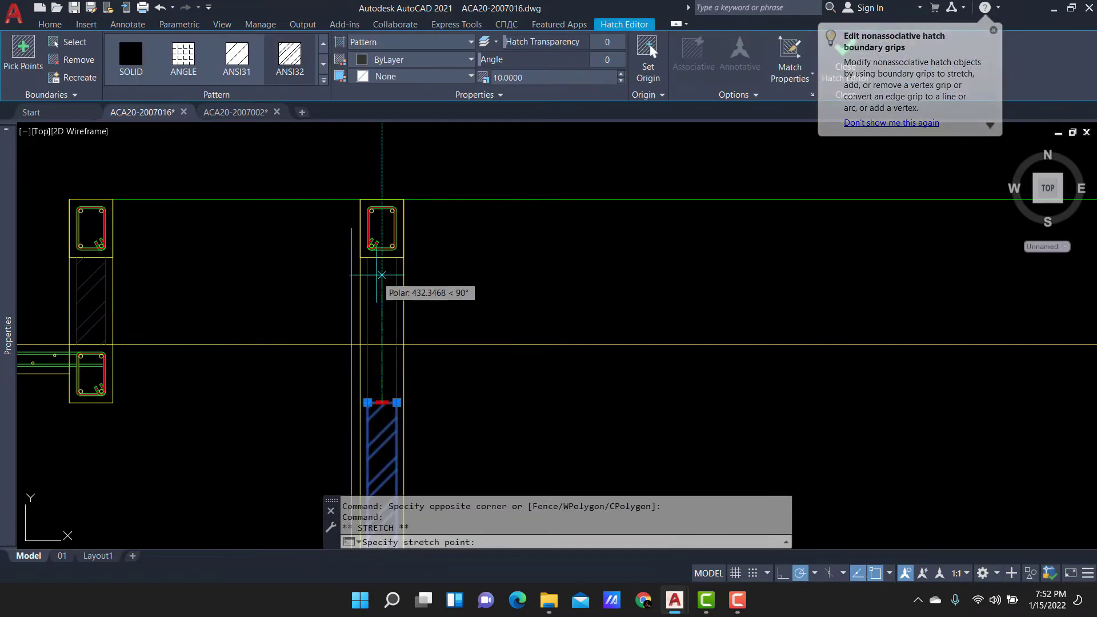
{"action": "left_click", "coordinate": [382, 402]}
{"action": "scroll", "coordinate": [382, 257], "scroll_direction": "down", "scroll_amount": 3}
{"action": "key", "text": "Escape"}
{"action": "key", "text": "Escape"}
Move the middle column's remaining parts up 500 and select the leftover stray line.
{"action": "middle_click_drag", "start_coordinate": [730, 306], "coordinate": [580, 284]}
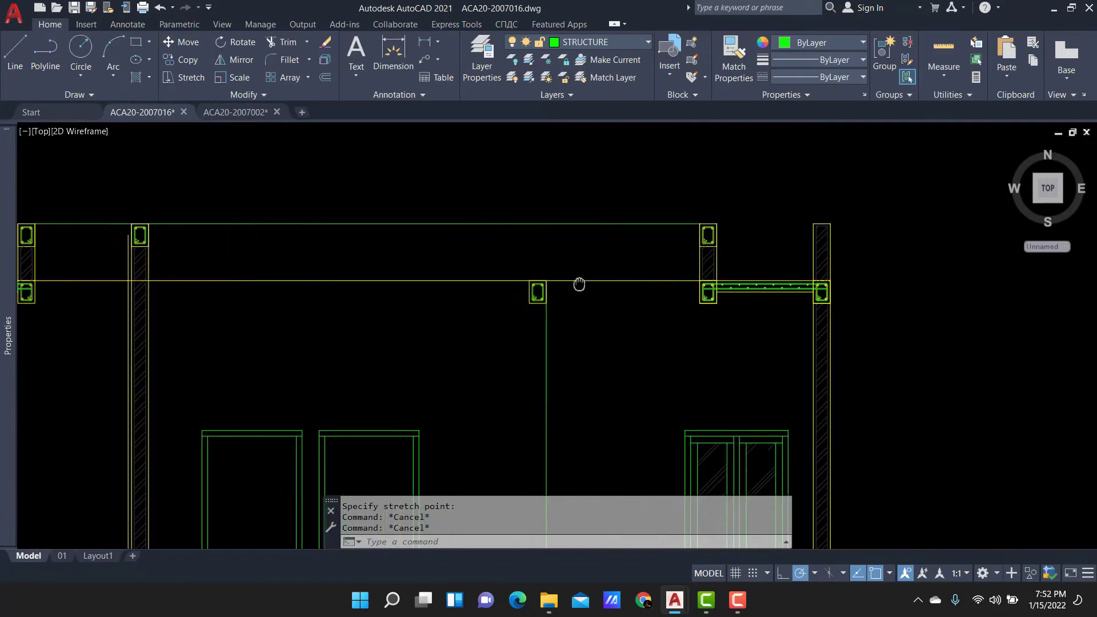
{"action": "middle_click_drag", "start_coordinate": [467, 271], "coordinate": [473, 305]}
{"action": "left_click", "coordinate": [457, 300]}
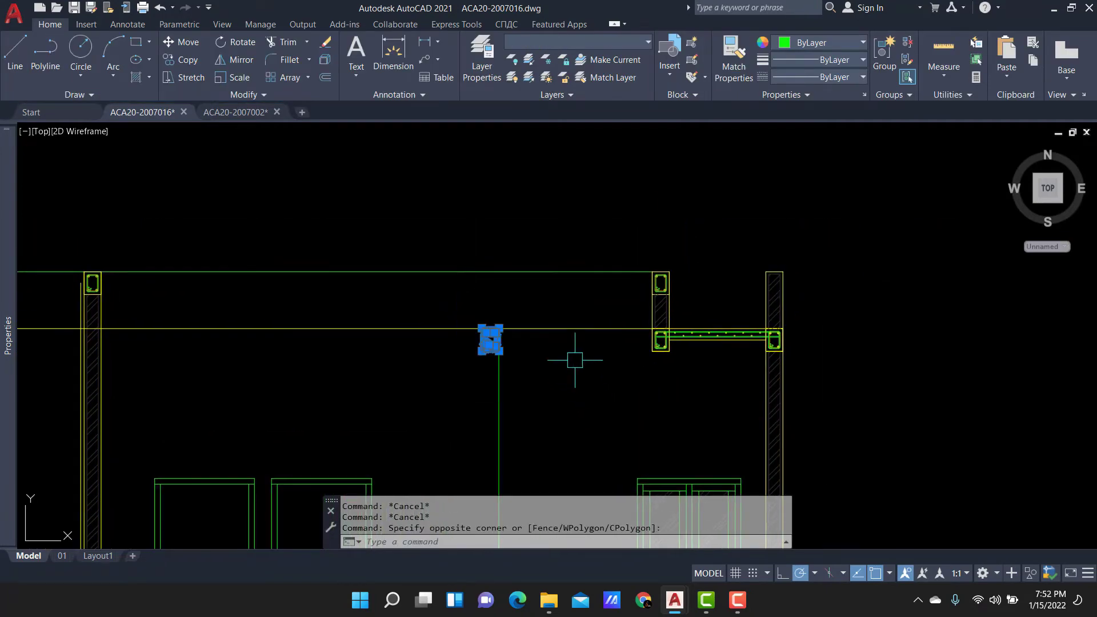
{"action": "left_click", "coordinate": [503, 354]}
{"action": "type", "text": "m"}
{"action": "key", "text": "Return"}
{"action": "left_click", "coordinate": [564, 393]}
{"action": "type", "text": "500"}
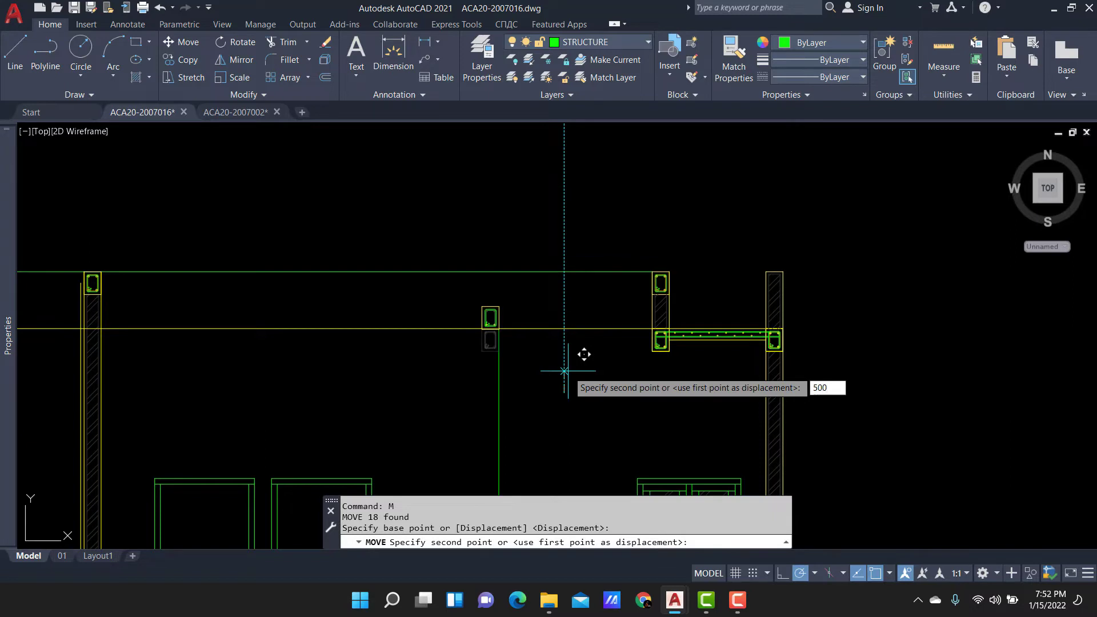
{"action": "key", "text": "Return"}
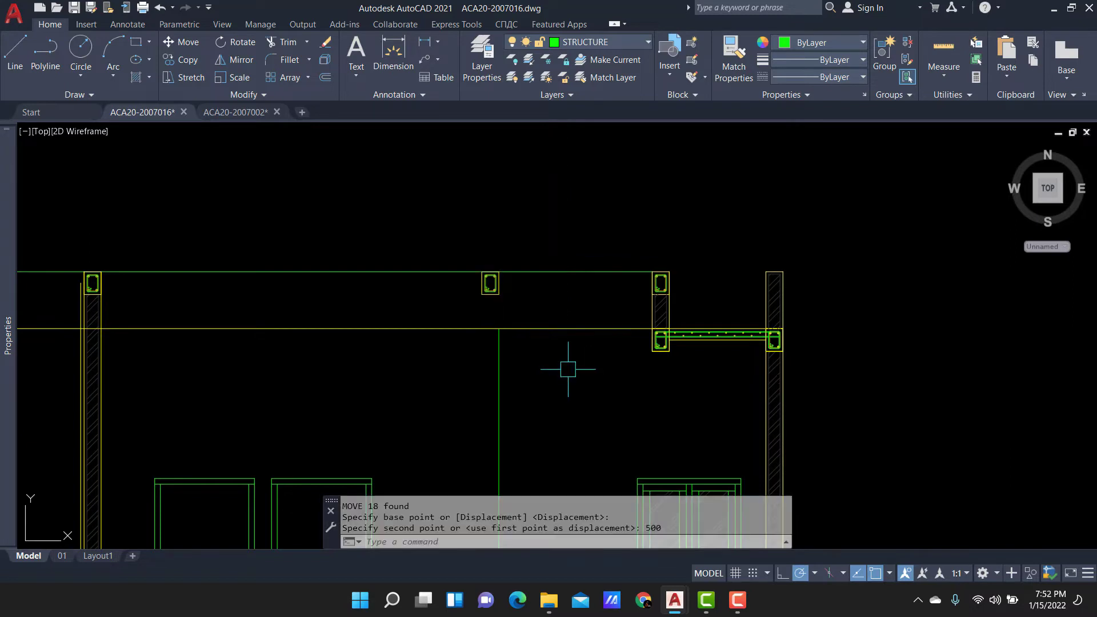
{"action": "left_click", "coordinate": [567, 337]}
{"action": "left_click", "coordinate": [552, 320]}
{"action": "scroll", "coordinate": [582, 297], "scroll_direction": "down", "scroll_amount": 2}
{"action": "key", "text": "Escape"}
{"action": "type", "text": "E"}
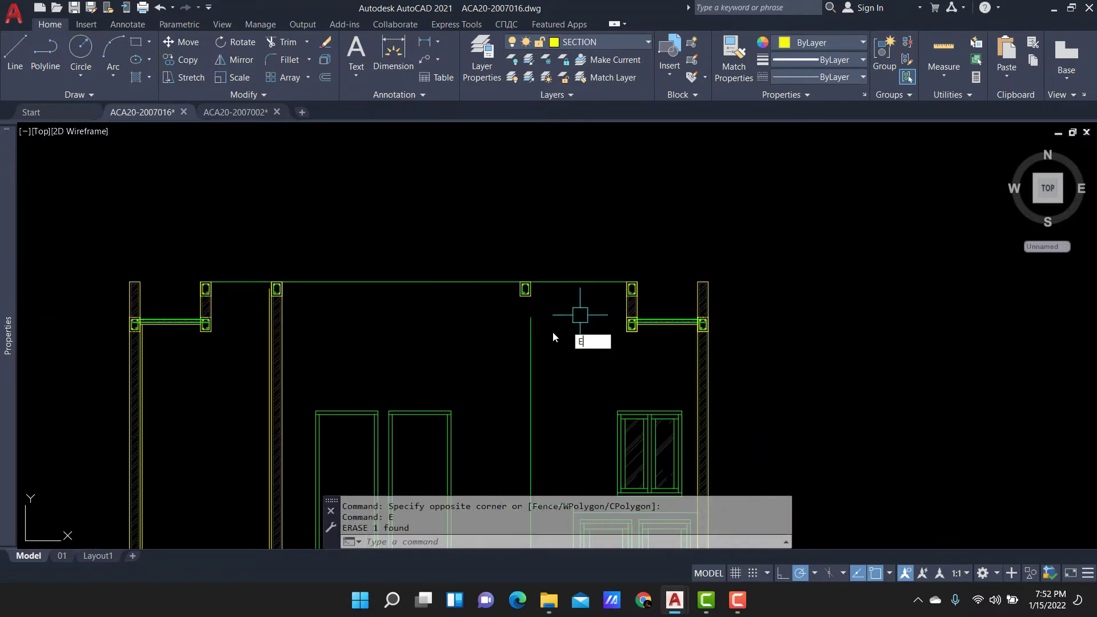
{"action": "type", "text": "ex"}
{"action": "key", "text": "Return"}
{"action": "scroll", "coordinate": [503, 323], "scroll_direction": "down", "scroll_amount": 2}
{"action": "scroll", "coordinate": [400, 368], "scroll_direction": "down", "scroll_amount": 2}
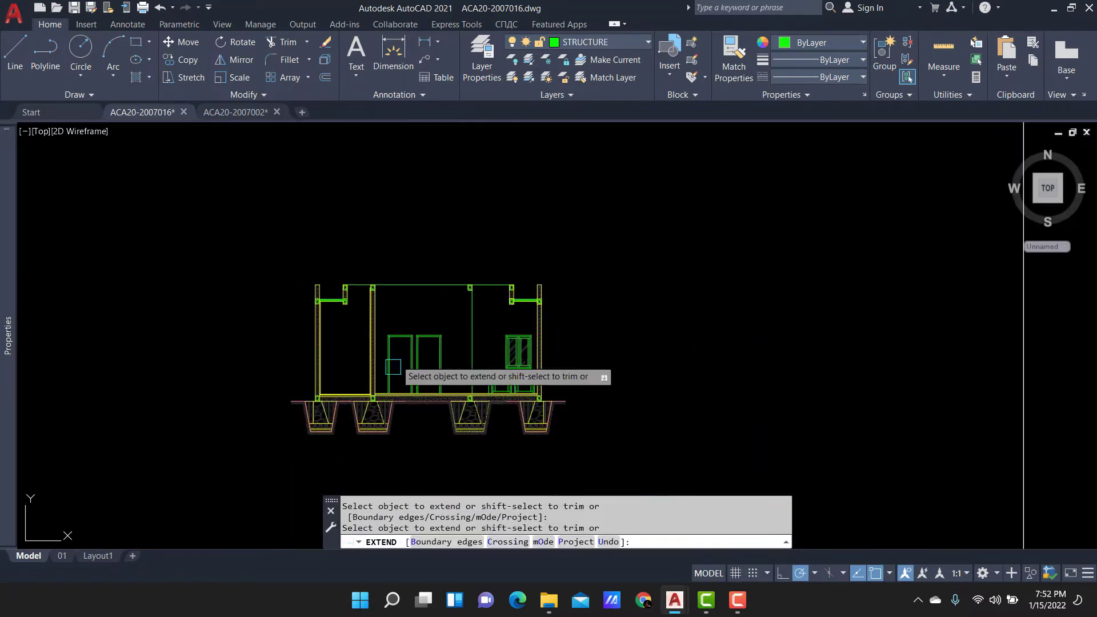
{"action": "scroll", "coordinate": [334, 377], "scroll_direction": "up", "scroll_amount": 1}
{"action": "key", "text": "Escape"}
{"action": "scroll", "coordinate": [309, 377], "scroll_direction": "up", "scroll_amount": 2}
{"action": "scroll", "coordinate": [308, 400], "scroll_direction": "up", "scroll_amount": 2}
{"action": "scroll", "coordinate": [427, 396], "scroll_direction": "down", "scroll_amount": 3}
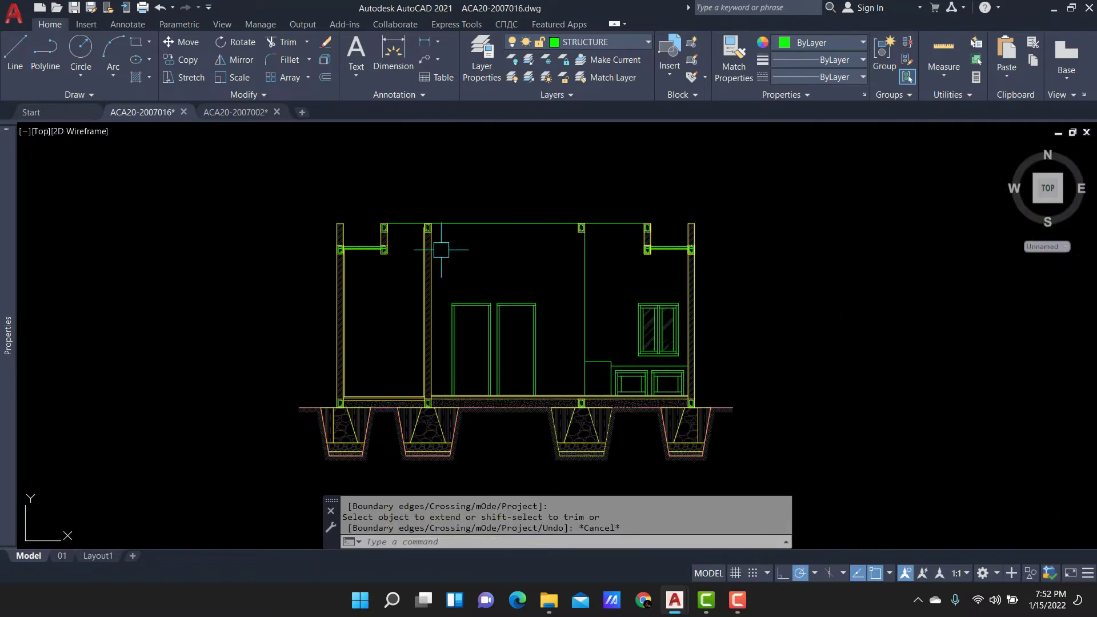
{"action": "scroll", "coordinate": [443, 229], "scroll_direction": "up", "scroll_amount": 2}
{"action": "scroll", "coordinate": [442, 229], "scroll_direction": "up", "scroll_amount": 2}
{"action": "scroll", "coordinate": [448, 238], "scroll_direction": "down", "scroll_amount": 2}
{"action": "mouse_move", "coordinate": [503, 300]}
{"action": "middle_mouse_down"}
{"action": "mouse_move", "coordinate": [503, 166]}
{"action": "mouse_move", "coordinate": [501, 237]}
{"action": "middle_mouse_up"}
{"action": "key", "text": "Return"}
{"action": "scroll", "coordinate": [392, 215], "scroll_direction": "up", "scroll_amount": 3}
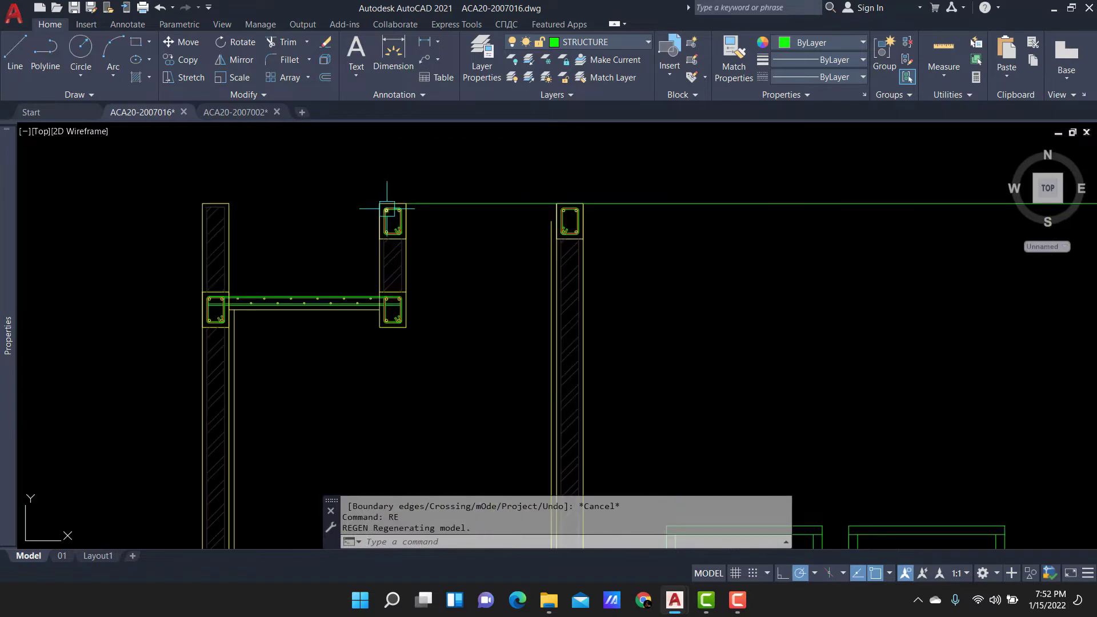
{"action": "scroll", "coordinate": [400, 223], "scroll_direction": "down", "scroll_amount": 3}
{"action": "middle_click_drag", "start_coordinate": [611, 313], "coordinate": [517, 323]}
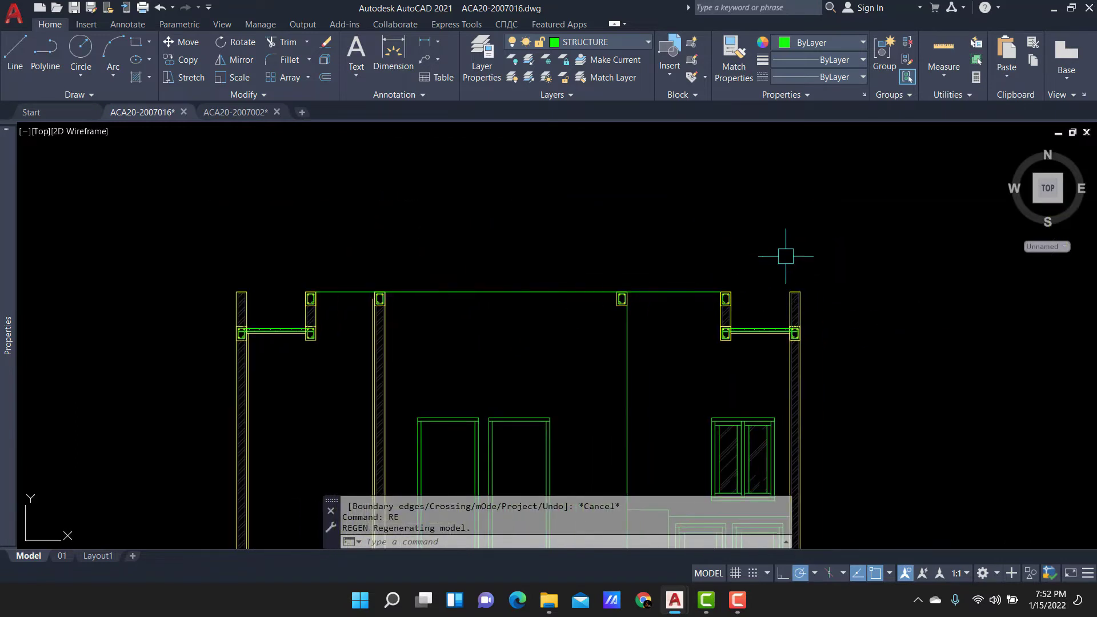
{"action": "middle_click_drag", "start_coordinate": [339, 304], "coordinate": [349, 315]}
{"action": "type", "text": "R"}
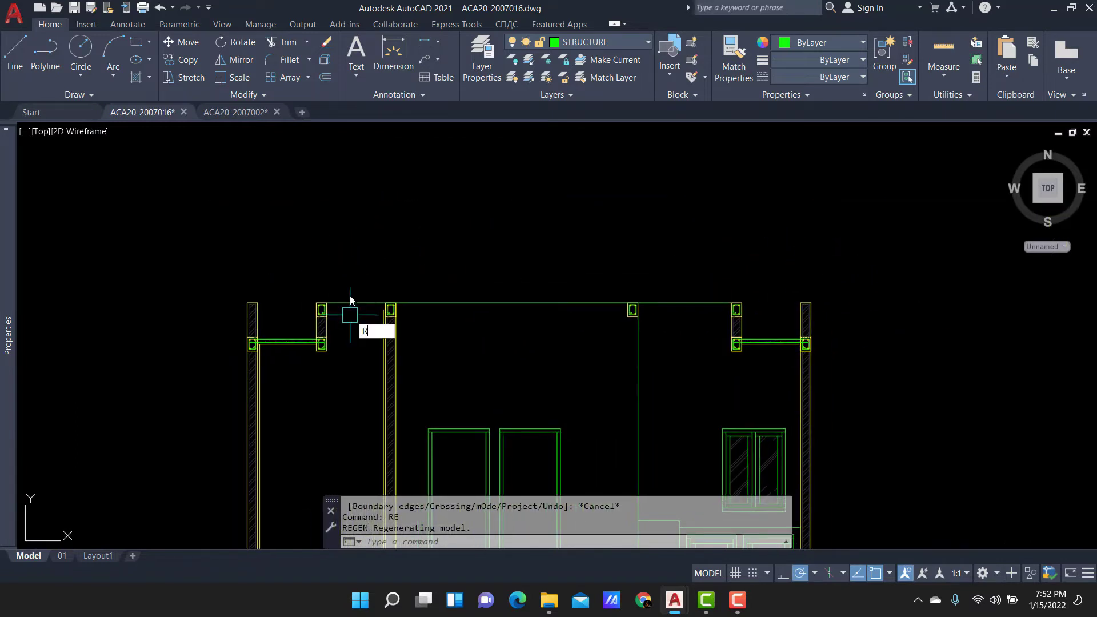
{"action": "scroll", "coordinate": [354, 269], "scroll_direction": "down", "scroll_amount": 2}
{"action": "scroll", "coordinate": [450, 196], "scroll_direction": "down", "scroll_amount": 2}
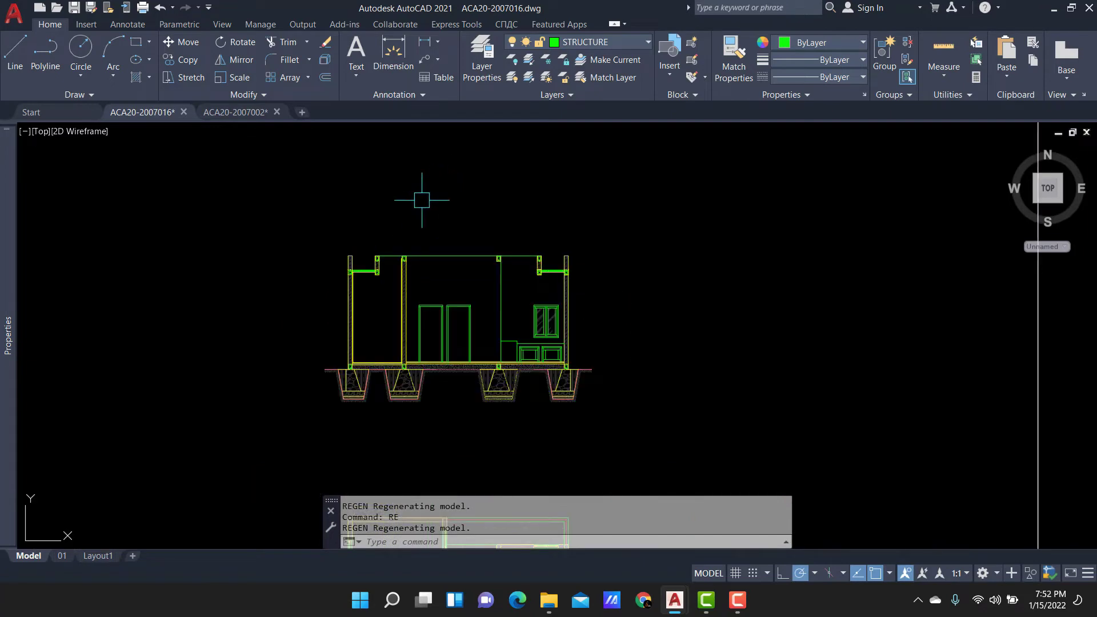
{"action": "scroll", "coordinate": [394, 235], "scroll_direction": "up", "scroll_amount": 5}
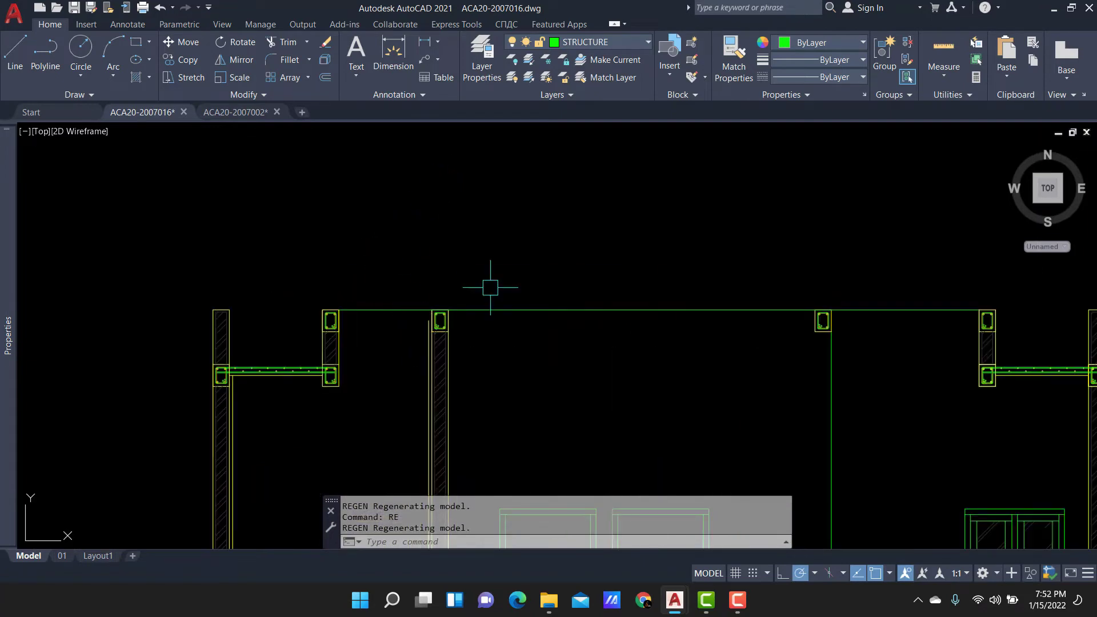
{"action": "type", "text": "xl"}
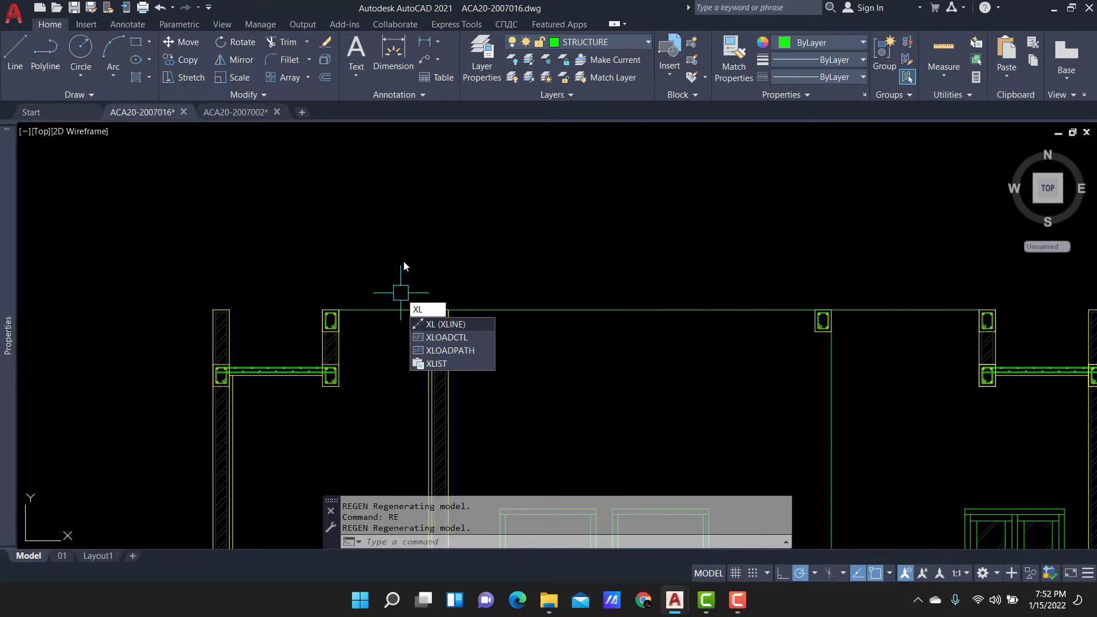
Draw a horizontal construction line along the top of the upper beams.
{"action": "key", "text": "Return"}
{"action": "type", "text": "h"}
{"action": "key", "text": "Return"}
{"action": "left_click", "coordinate": [657, 310]}
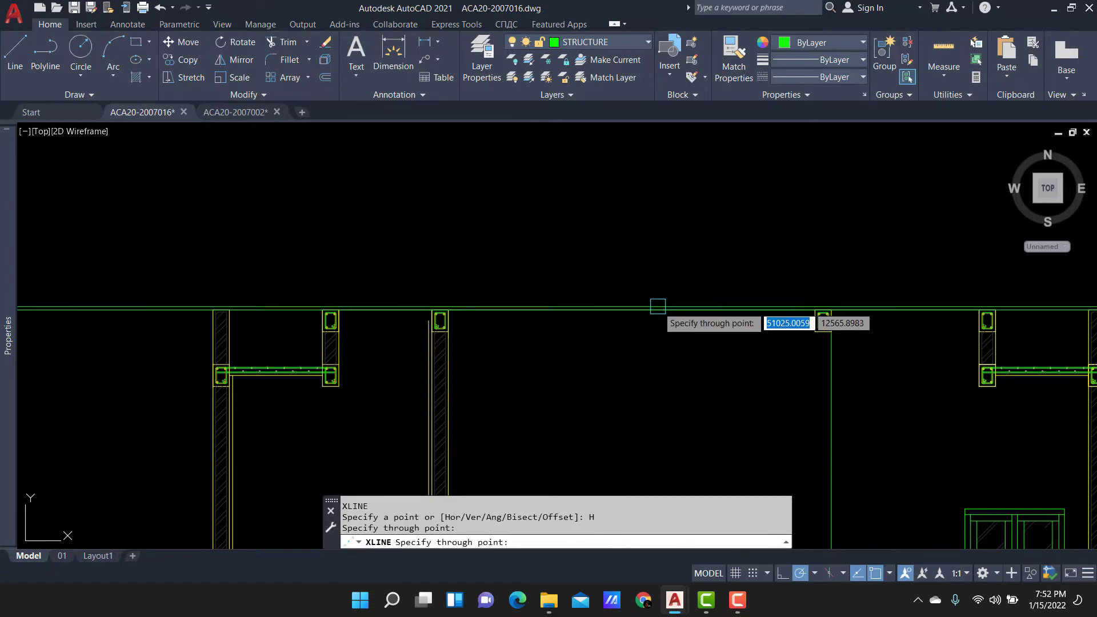
{"action": "key", "text": "Return"}
{"action": "middle_click_drag", "start_coordinate": [686, 251], "coordinate": [551, 326]}
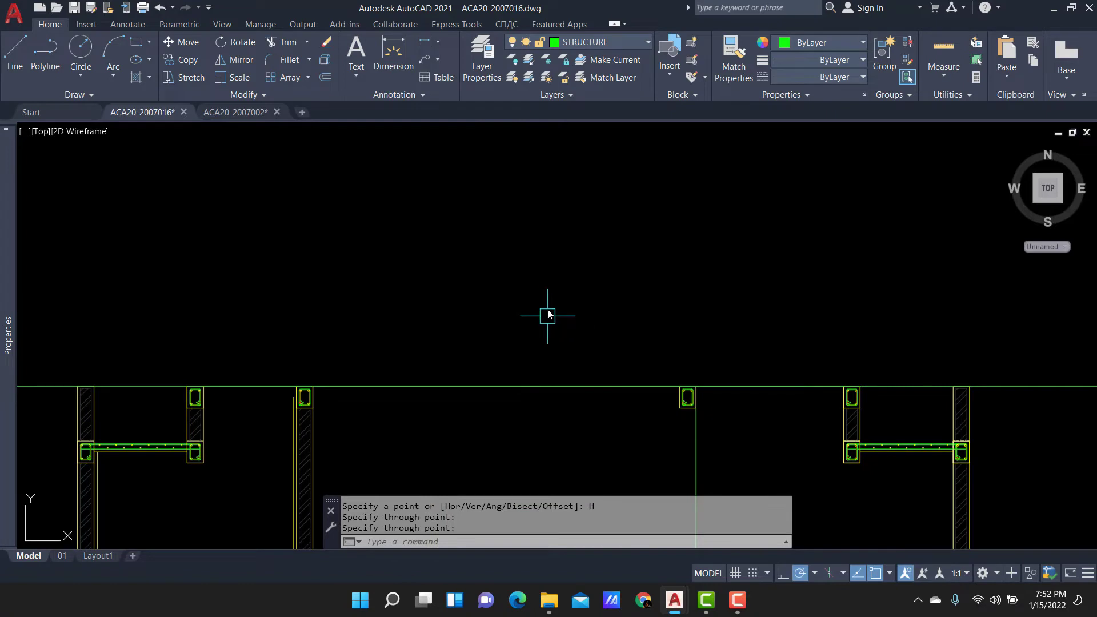
Offset the horizontal construction line 75 upward.
{"action": "type", "text": "o"}
{"action": "key", "text": "Return"}
{"action": "type", "text": "75"}
{"action": "key", "text": "Return"}
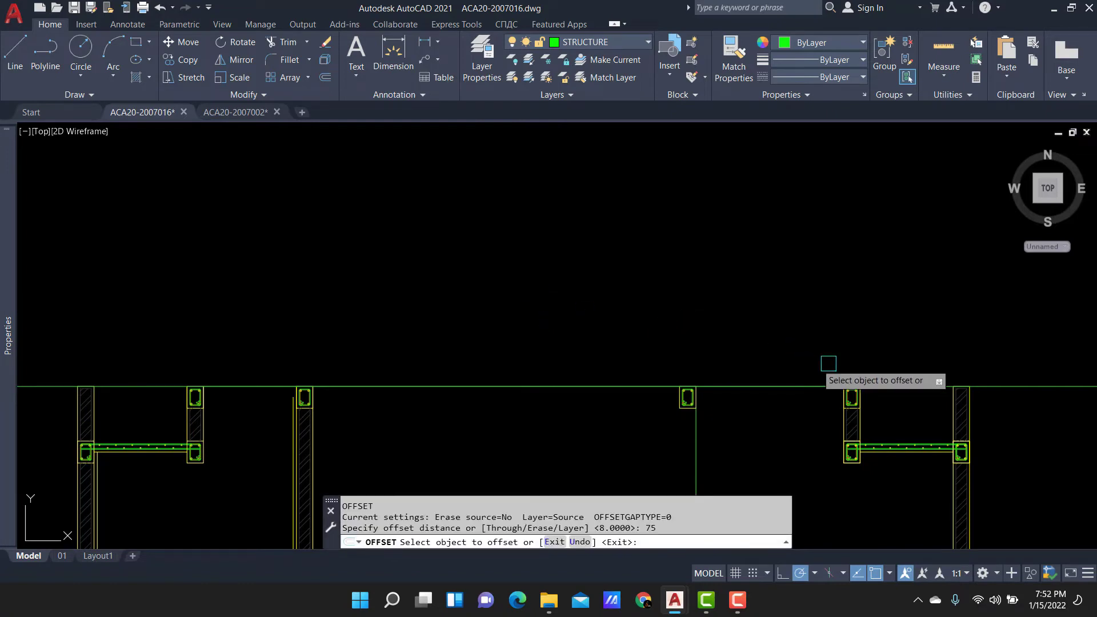
{"action": "left_click", "coordinate": [874, 387]}
{"action": "left_click", "coordinate": [842, 257]}
{"action": "key", "text": "Escape"}
{"action": "scroll", "coordinate": [485, 321], "scroll_direction": "down", "scroll_amount": 2}
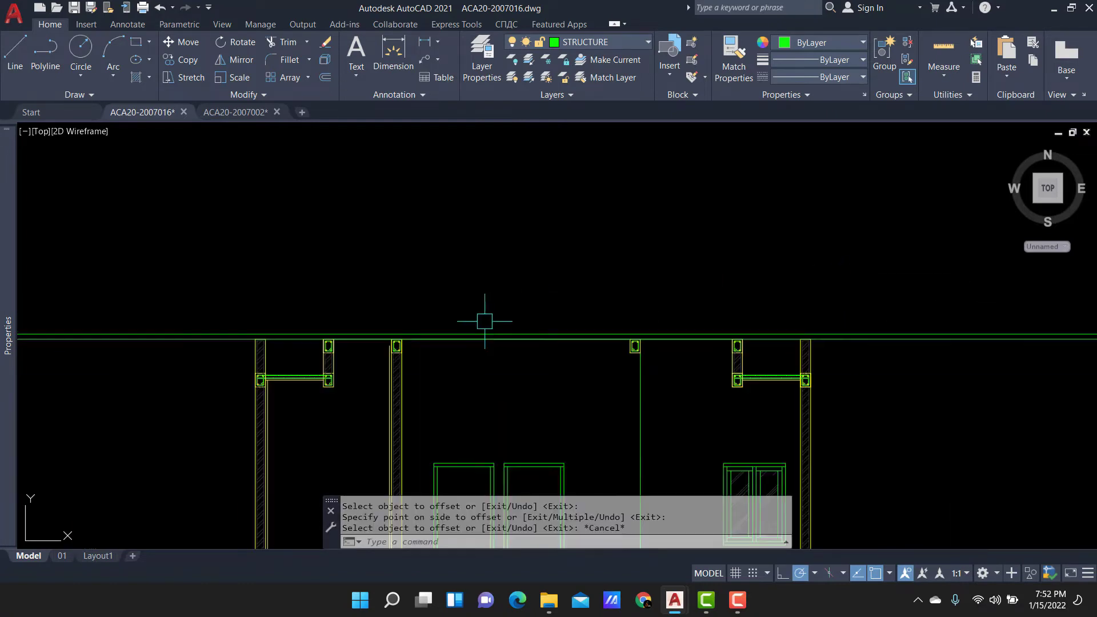
{"action": "key", "text": "Escape"}
{"action": "scroll", "coordinate": [484, 321], "scroll_direction": "up", "scroll_amount": 2}
{"action": "middle_click_drag", "start_coordinate": [557, 306], "coordinate": [591, 314]}
Rotate a copy of both horizontal lines about their midpoint.
{"action": "left_click_drag", "start_coordinate": [942, 341], "coordinate": [925, 366]}
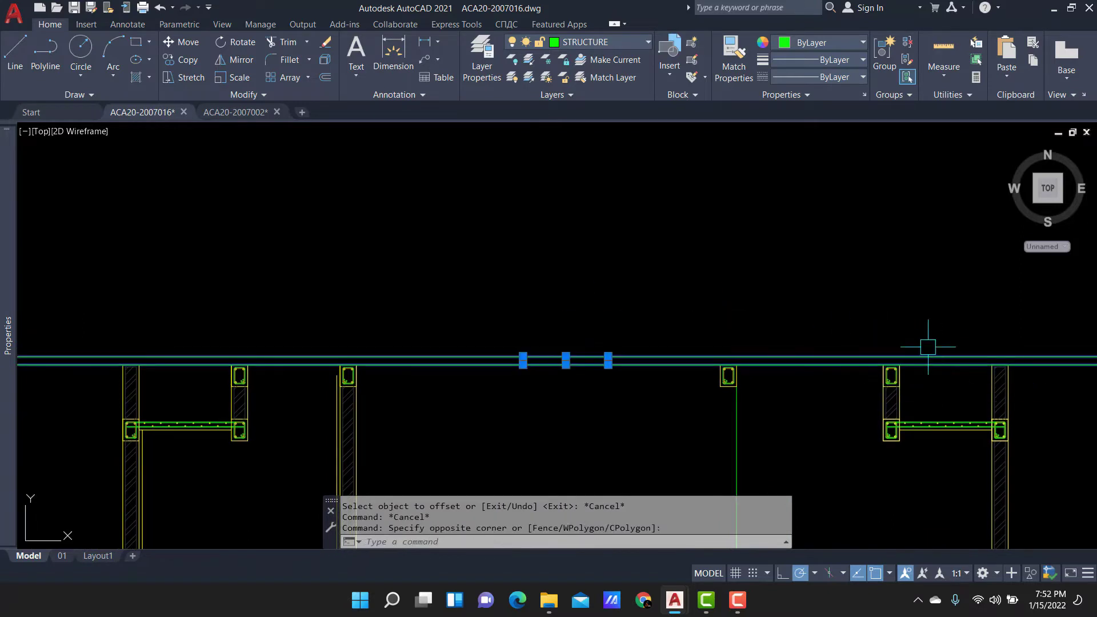
{"action": "scroll", "coordinate": [554, 264], "scroll_direction": "down", "scroll_amount": 2}
{"action": "type", "text": "o"}
{"action": "key", "text": "Return"}
{"action": "scroll", "coordinate": [564, 312], "scroll_direction": "up", "scroll_amount": 2}
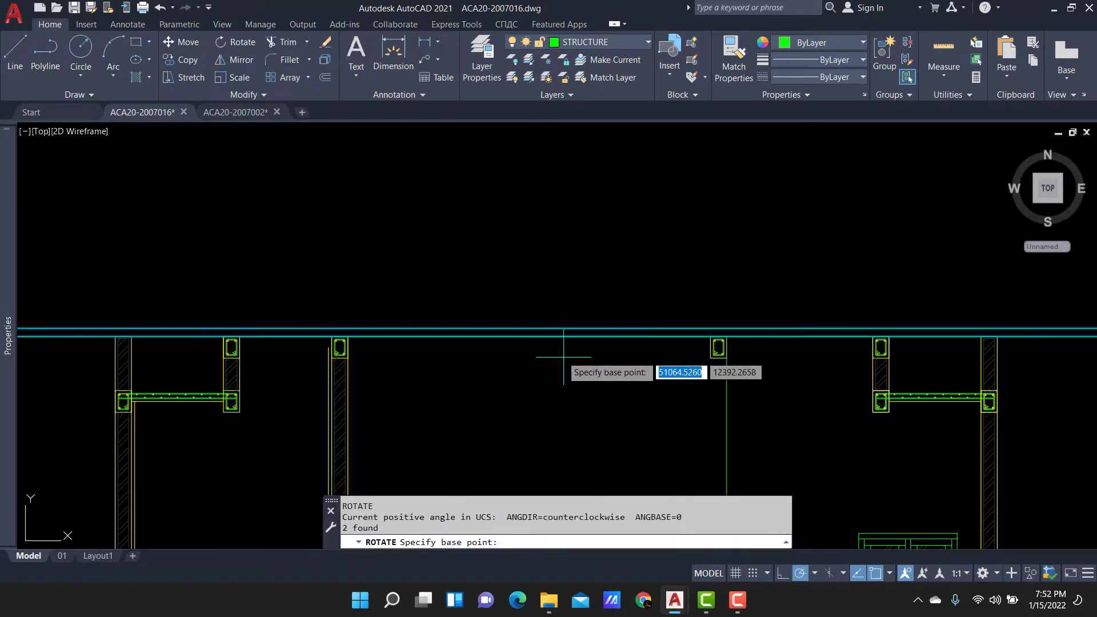
{"action": "left_click", "coordinate": [556, 334]}
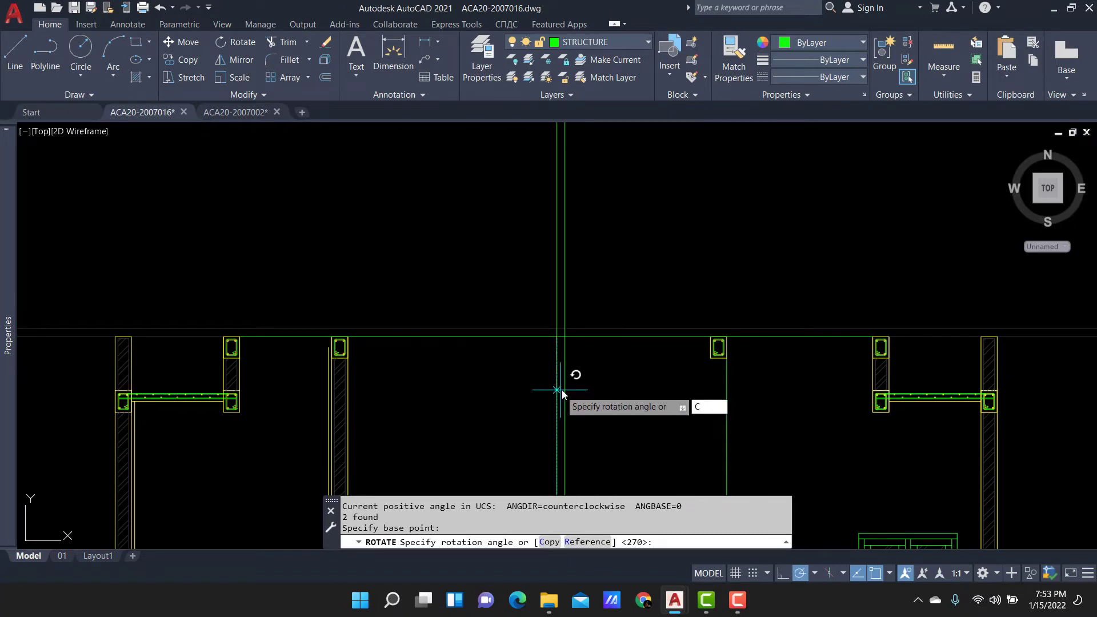
{"action": "type", "text": "c"}
{"action": "key", "text": "Return"}
Create the vertical pair at 270° and move it by 75/2.
{"action": "key", "text": "Return"}
{"action": "left_click_drag", "start_coordinate": [644, 264], "coordinate": [441, 238]}
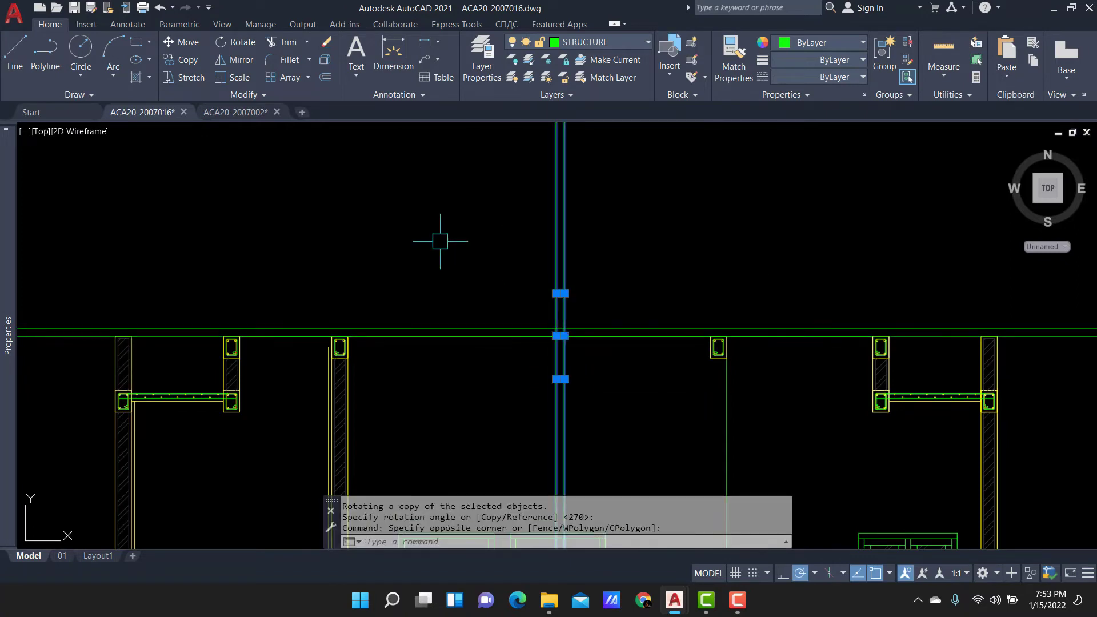
{"action": "scroll", "coordinate": [635, 301], "scroll_direction": "up", "scroll_amount": 2}
{"action": "type", "text": "m"}
{"action": "key", "text": "Return"}
{"action": "left_click", "coordinate": [679, 265]}
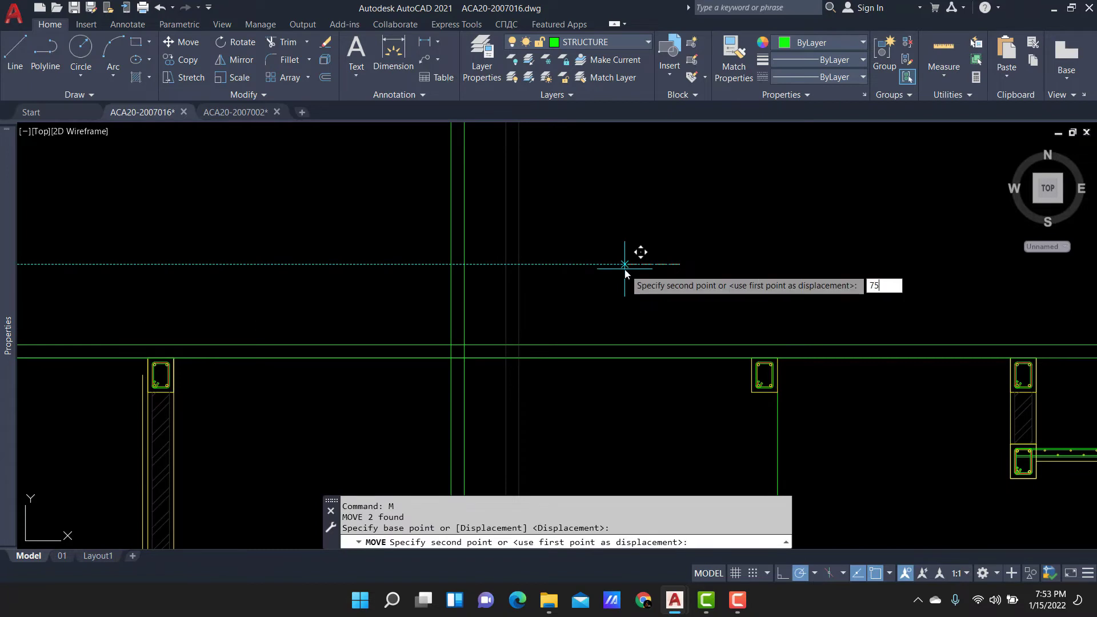
{"action": "key", "text": "Return"}
{"action": "scroll", "coordinate": [630, 269], "scroll_direction": "down", "scroll_amount": 2}
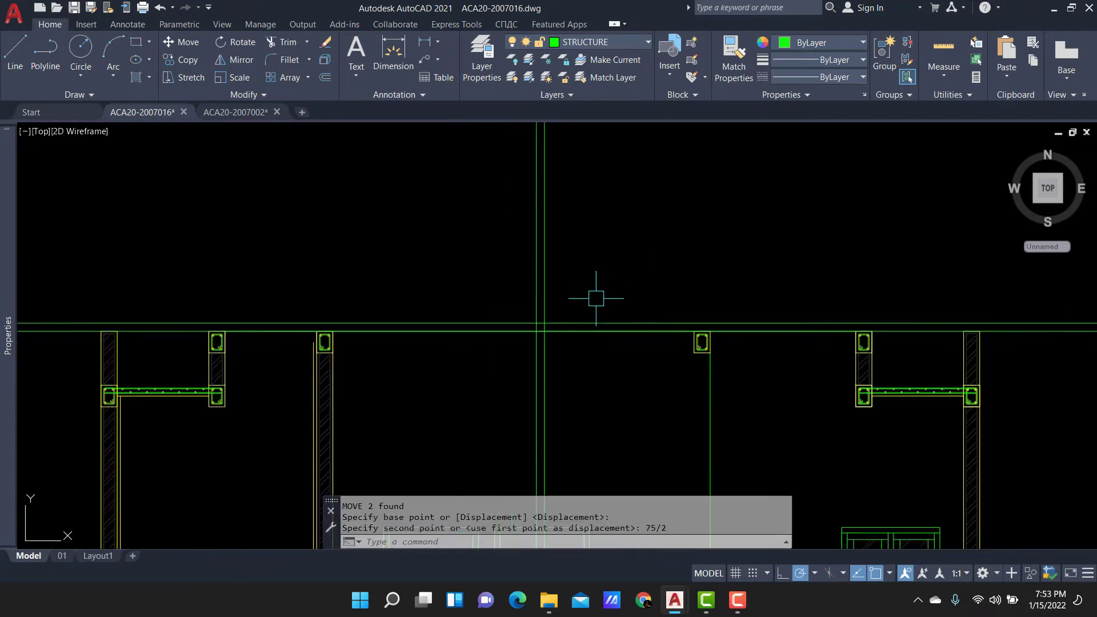
{"action": "left_click", "coordinate": [582, 320]}
{"action": "scroll", "coordinate": [582, 321], "scroll_direction": "up", "scroll_amount": 1}
{"action": "key", "text": "Escape"}
{"action": "scroll", "coordinate": [571, 308], "scroll_direction": "down", "scroll_amount": 2}
{"action": "left_click", "coordinate": [571, 280]}
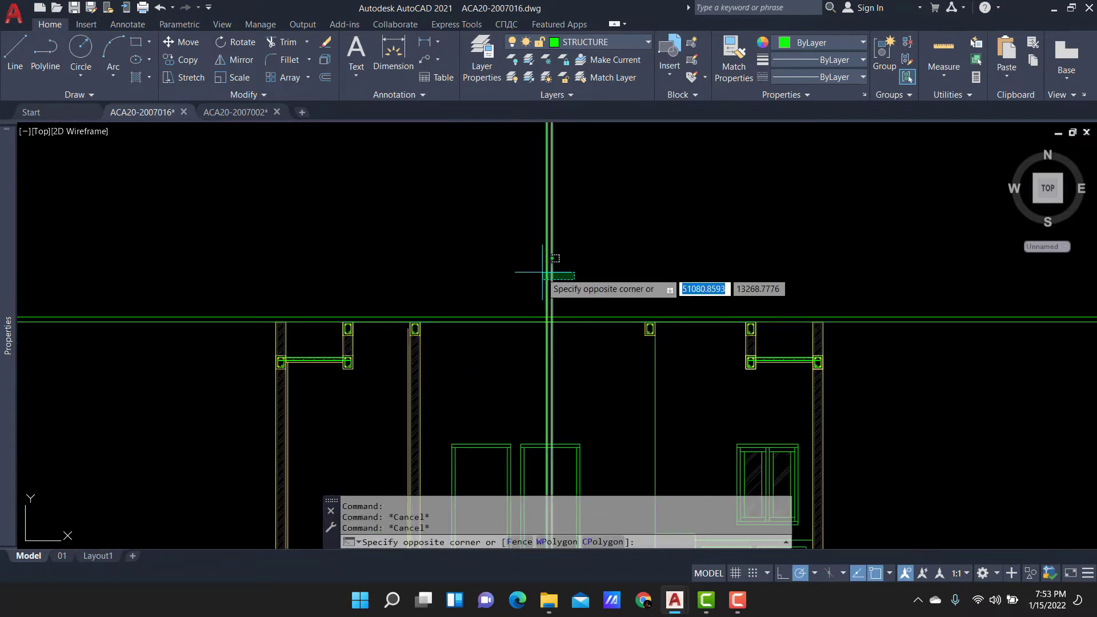
{"action": "key", "text": "Escape"}
{"action": "scroll", "coordinate": [559, 296], "scroll_direction": "up", "scroll_amount": 1}
{"action": "scroll", "coordinate": [549, 312], "scroll_direction": "up", "scroll_amount": 2}
Add a vertical construction line between the existing vertical pair.
{"action": "type", "text": "tr"}
{"action": "key", "text": "Return"}
{"action": "key", "text": "Escape"}
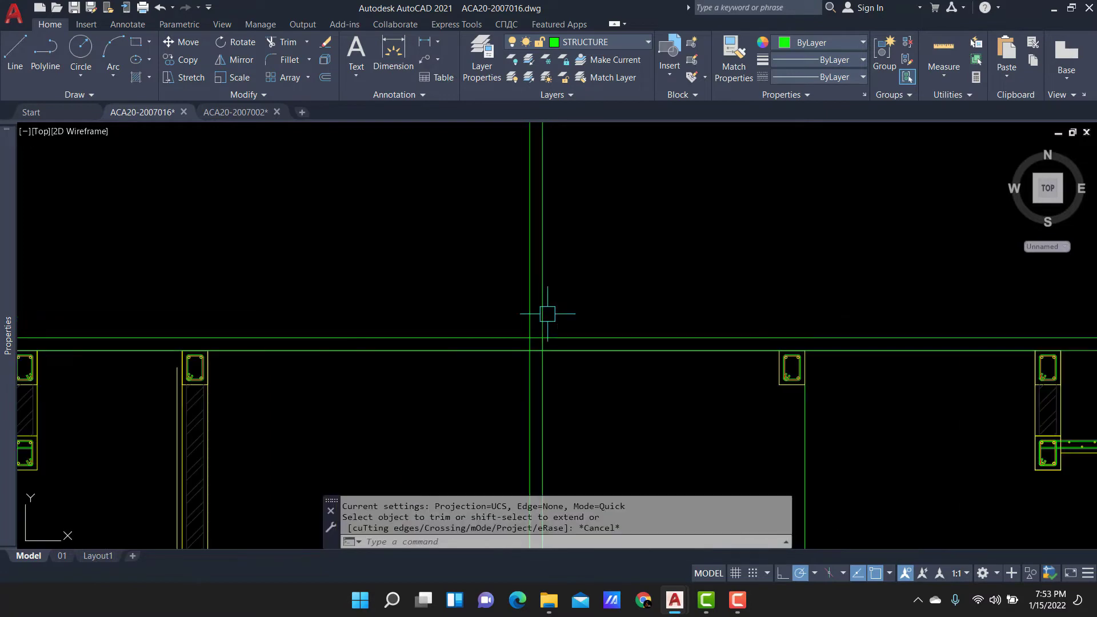
{"action": "key", "text": "Return"}
{"action": "key", "text": "v"}
{"action": "key", "text": "Return"}
{"action": "left_click", "coordinate": [517, 362]}
{"action": "key", "text": "Return"}
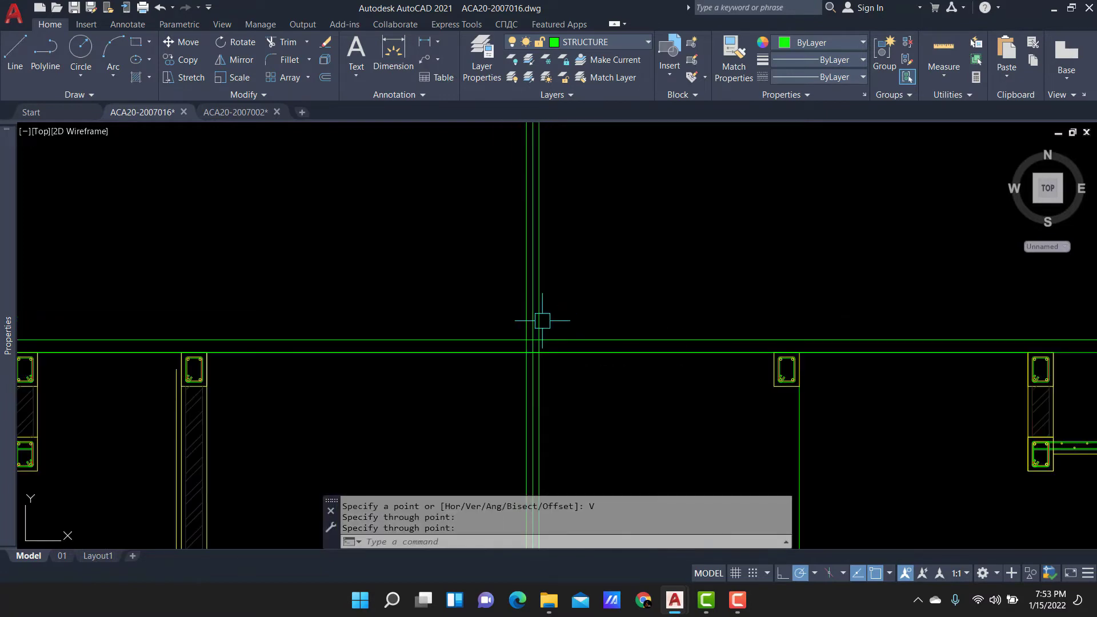
Trim part of the right vertical line, then undo it and cancel the trim.
{"action": "type", "text": "tr"}
{"action": "key", "text": "Return"}
{"action": "scroll", "coordinate": [536, 334], "scroll_direction": "up", "scroll_amount": 2}
{"action": "type", "text": "t"}
{"action": "key", "text": "Return"}
{"action": "key", "text": "Return"}
{"action": "left_click", "coordinate": [542, 334]}
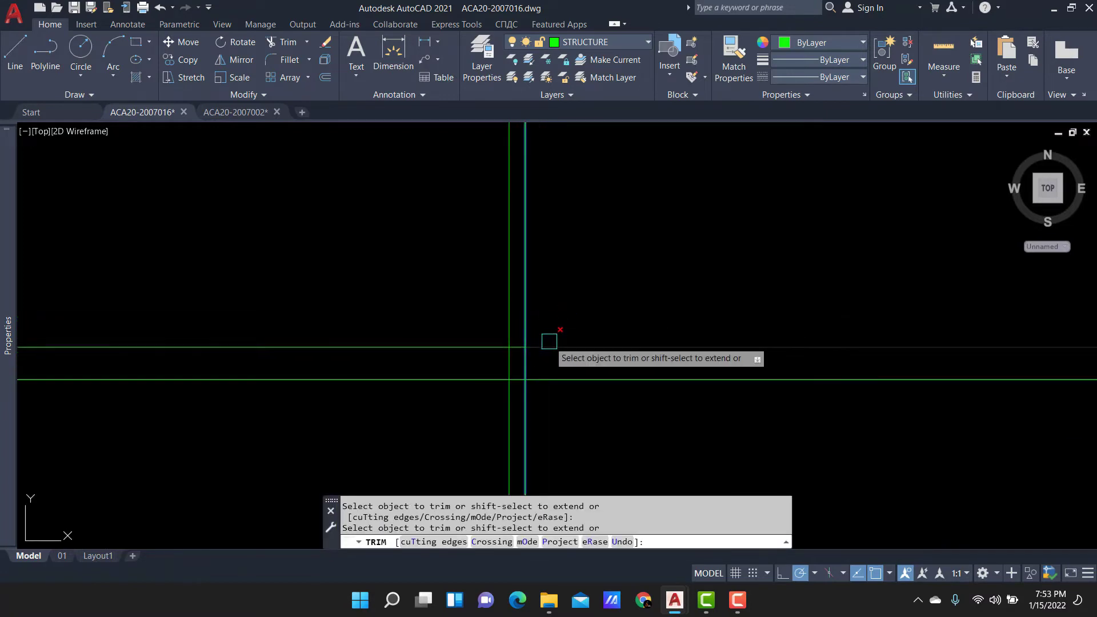
{"action": "key", "text": "ctrl+z"}
{"action": "scroll", "coordinate": [613, 348], "scroll_direction": "down", "scroll_amount": 2}
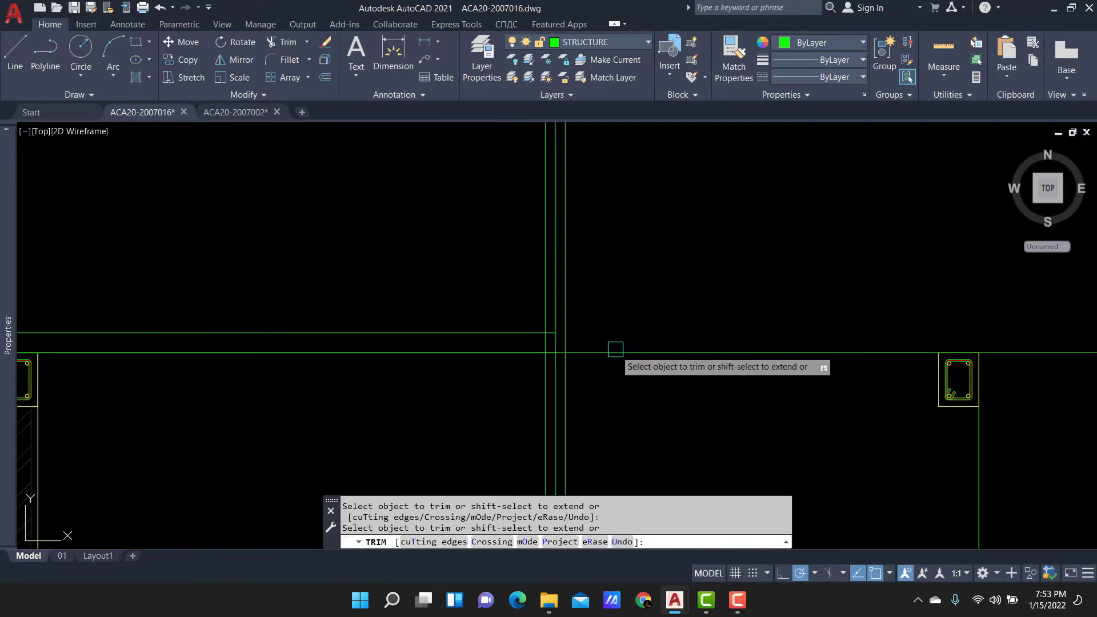
{"action": "scroll", "coordinate": [615, 348], "scroll_direction": "down", "scroll_amount": 3}
{"action": "key", "text": "Escape"}
{"action": "scroll", "coordinate": [237, 318], "scroll_direction": "up", "scroll_amount": 2}
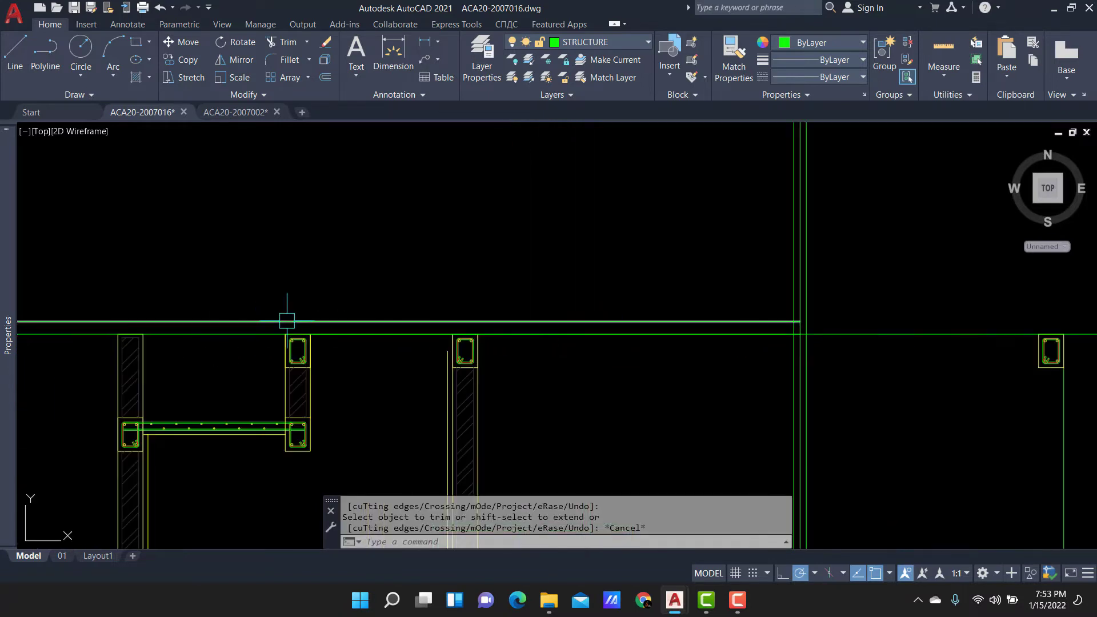
{"action": "type", "text": "XL"}
Place a vertical construction line at the column edge.
{"action": "key", "text": "Return"}
{"action": "scroll", "coordinate": [252, 372], "scroll_direction": "up", "scroll_amount": 2}
{"action": "type", "text": "v"}
{"action": "key", "text": "Return"}
{"action": "left_click", "coordinate": [252, 372]}
{"action": "scroll", "coordinate": [366, 258], "scroll_direction": "down", "scroll_amount": 2}
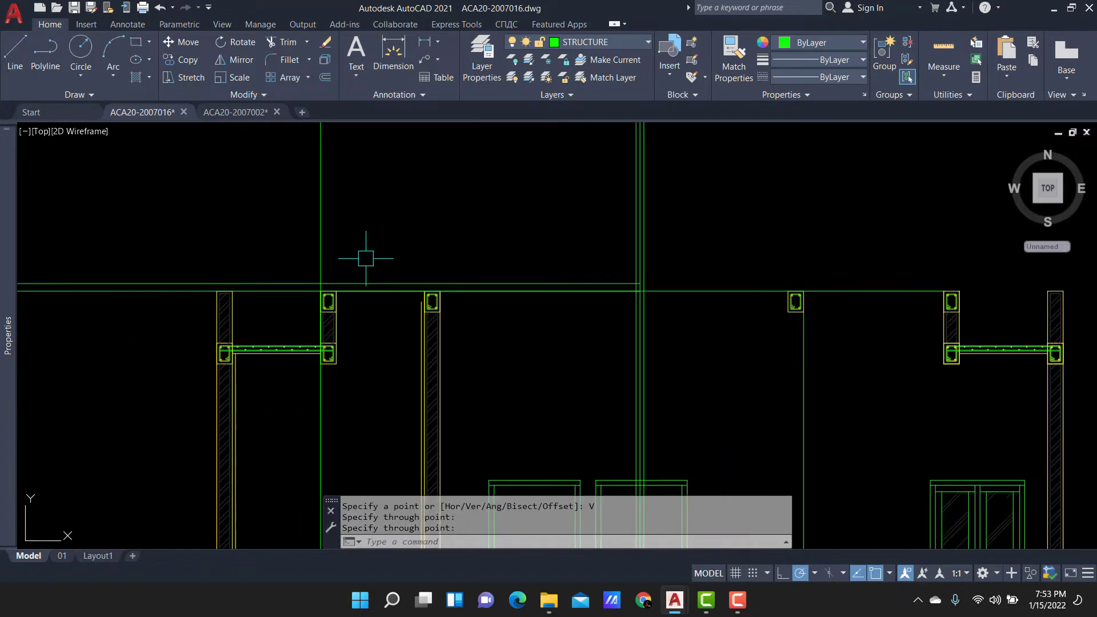
{"action": "scroll", "coordinate": [358, 260], "scroll_direction": "up", "scroll_amount": 2}
Select both horizontal construction lines near their intersection with the column-edge line.
{"action": "left_click", "coordinate": [368, 226]}
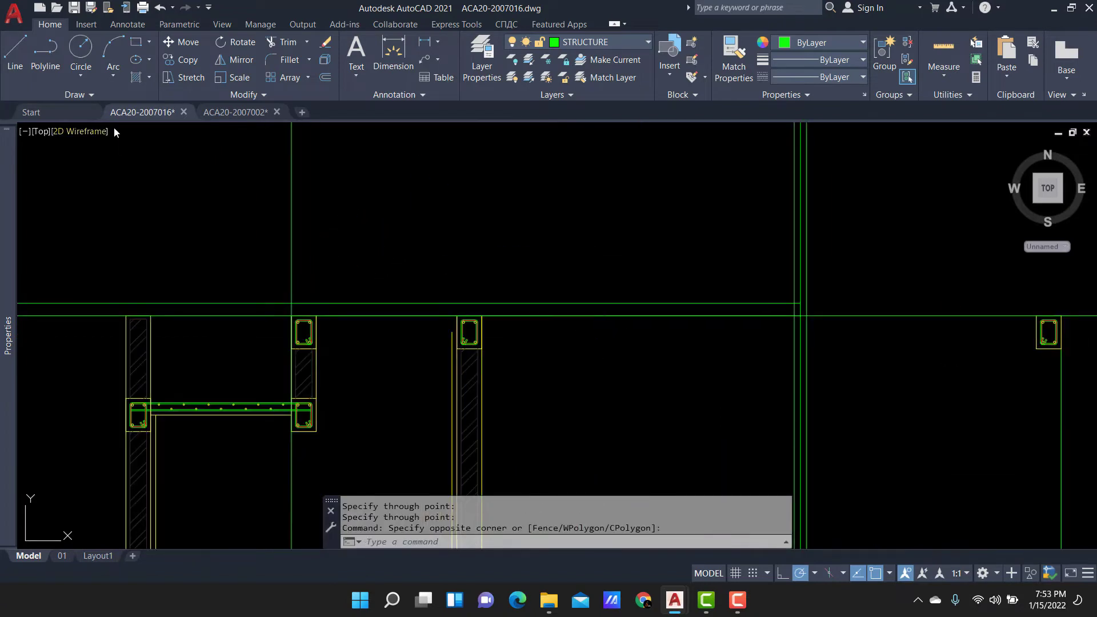
{"action": "left_click", "coordinate": [156, 342]}
{"action": "middle_click_drag", "start_coordinate": [113, 407], "coordinate": [351, 414]}
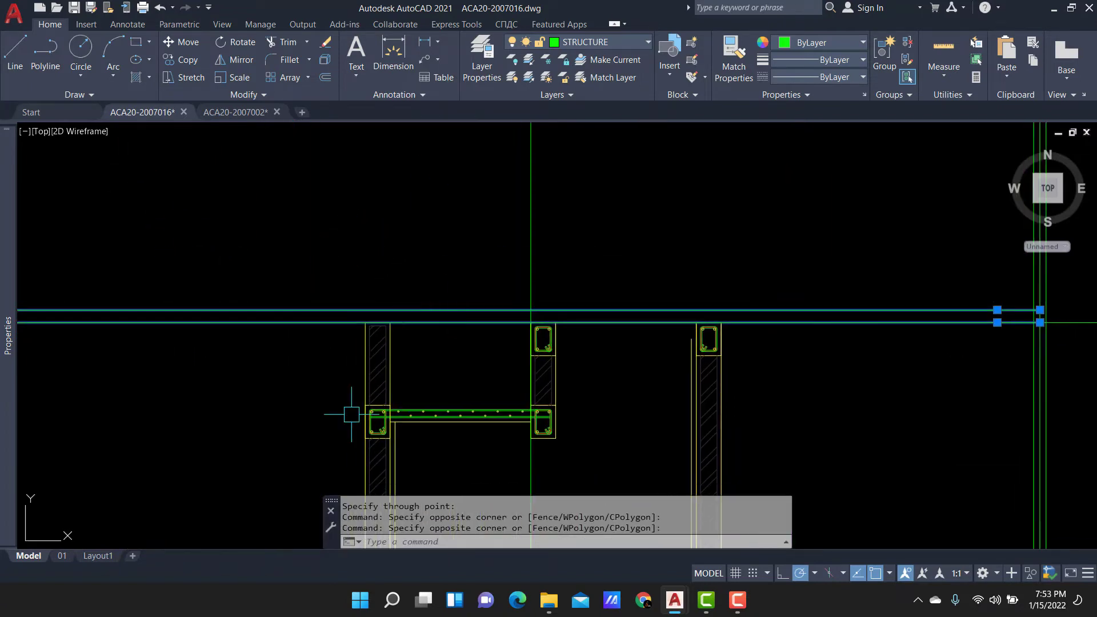
{"action": "scroll", "coordinate": [497, 312], "scroll_direction": "up", "scroll_amount": 1}
{"action": "scroll", "coordinate": [594, 309], "scroll_direction": "up", "scroll_amount": 1}
Rotate a copy of the horizontal line pair about the column-edge intersection into a sloped rafter.
{"action": "type", "text": "ro"}
{"action": "key", "text": "Return"}
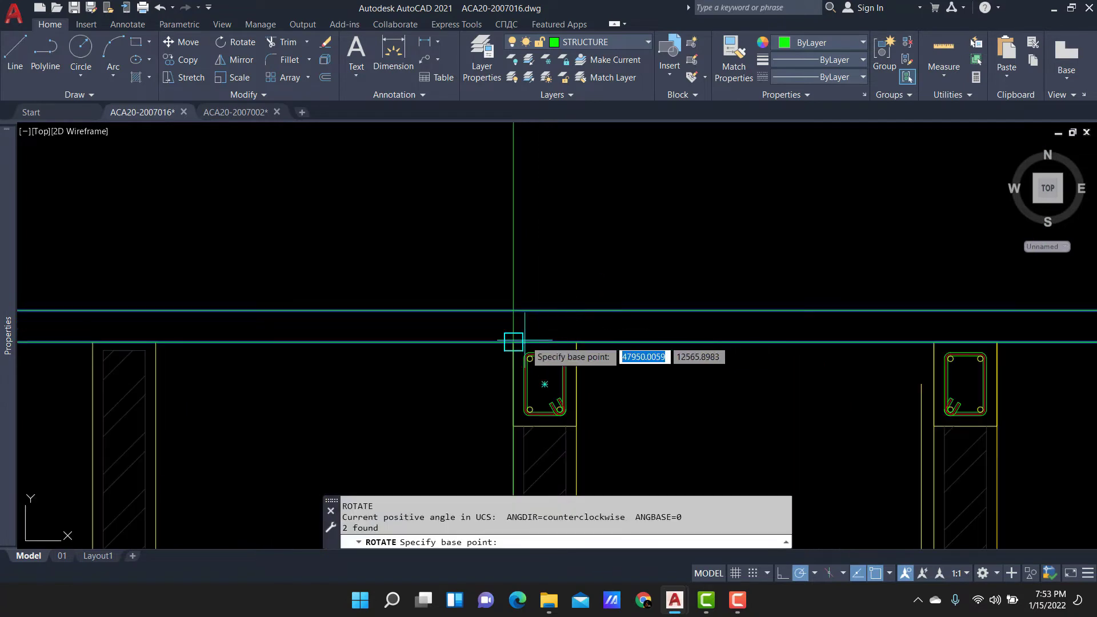
{"action": "left_click", "coordinate": [520, 341]}
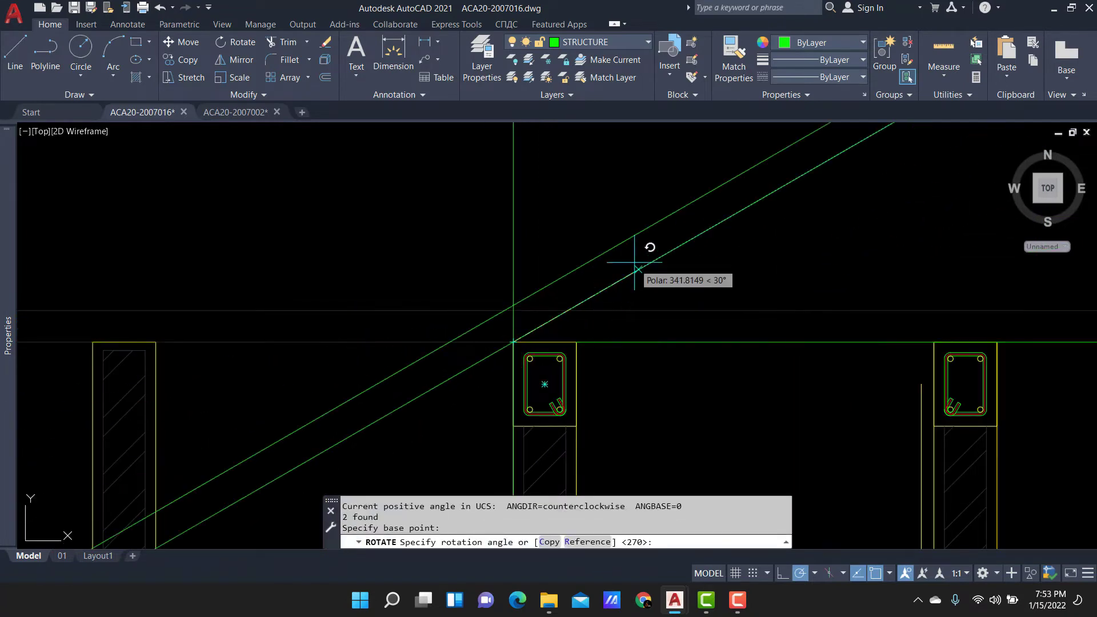
{"action": "type", "text": "c"}
{"action": "key", "text": "Return"}
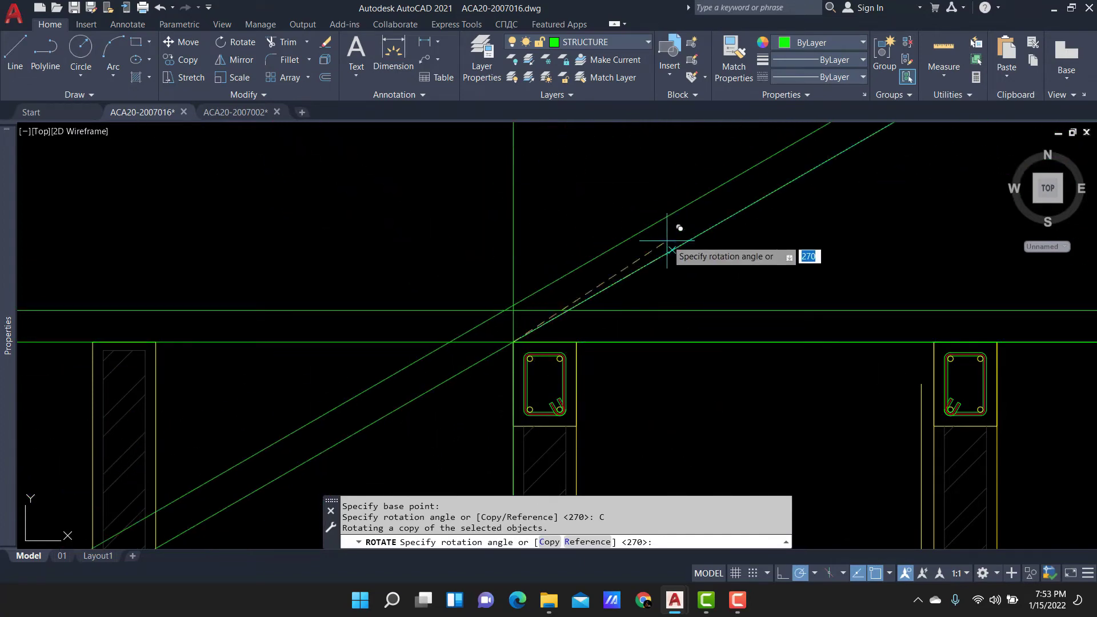
{"action": "left_click", "coordinate": [683, 250]}
{"action": "scroll", "coordinate": [647, 248], "scroll_direction": "down", "scroll_amount": 3}
{"action": "scroll", "coordinate": [698, 203], "scroll_direction": "up", "scroll_amount": 3}
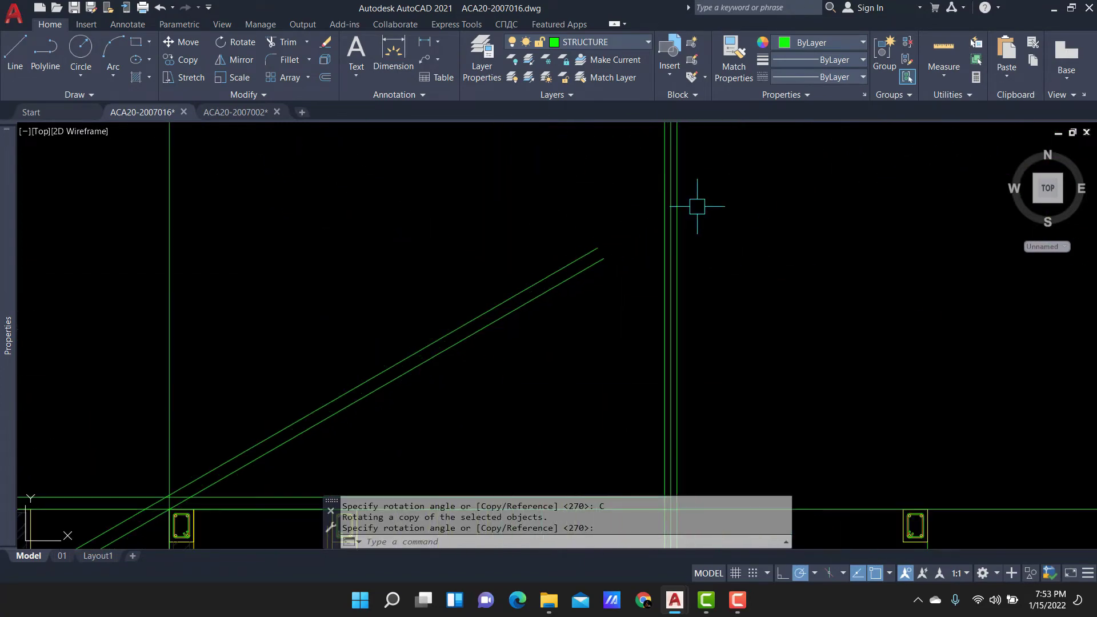
Extend both rafter lines to the middle vertical construction line.
{"action": "type", "text": "EX"}
{"action": "key", "text": "Return"}
{"action": "type", "text": "b"}
{"action": "key", "text": "Return"}
{"action": "left_click", "coordinate": [651, 247]}
{"action": "key", "text": "Return"}
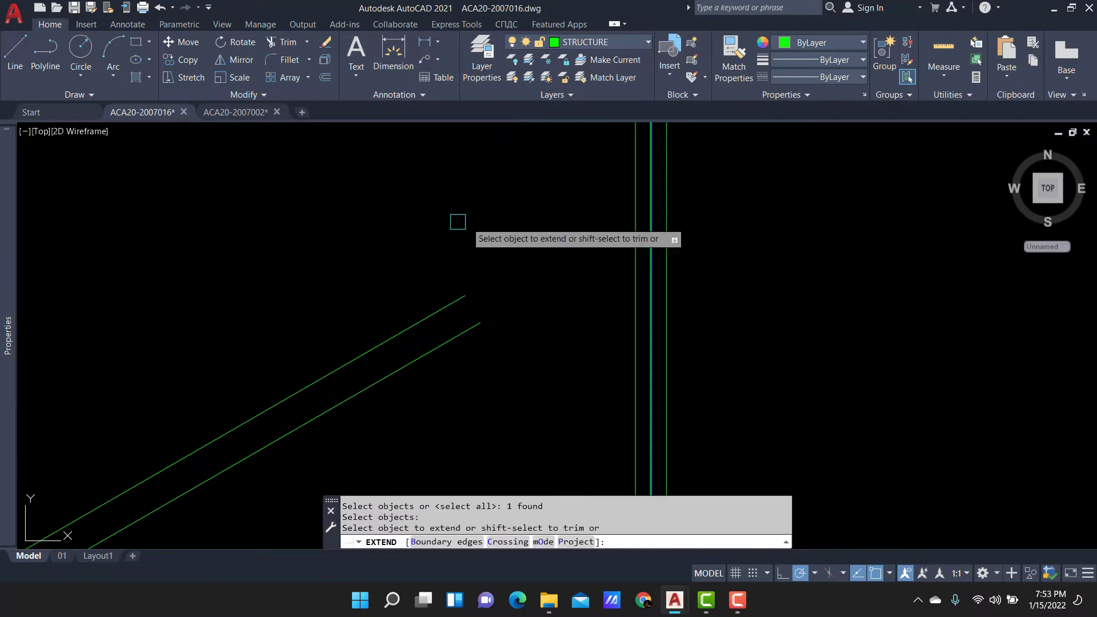
{"action": "left_click", "coordinate": [457, 221]}
{"action": "key", "text": "Return"}
{"action": "scroll", "coordinate": [674, 196], "scroll_direction": "down", "scroll_amount": 5}
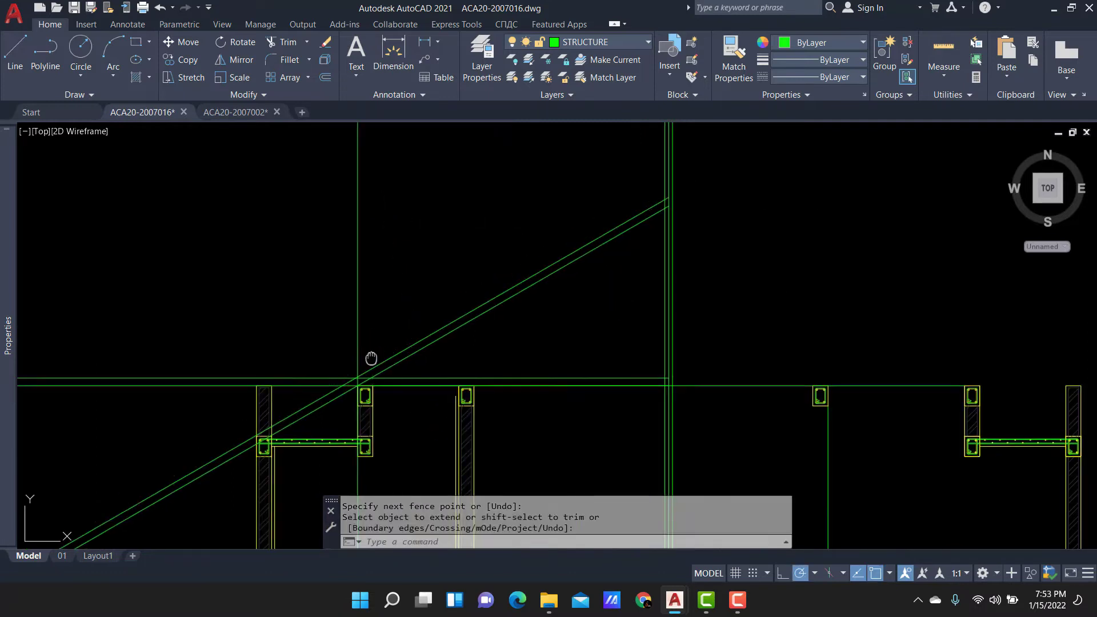
{"action": "middle_click_drag", "start_coordinate": [372, 359], "coordinate": [388, 314]}
{"action": "scroll", "coordinate": [406, 305], "scroll_direction": "up", "scroll_amount": 4}
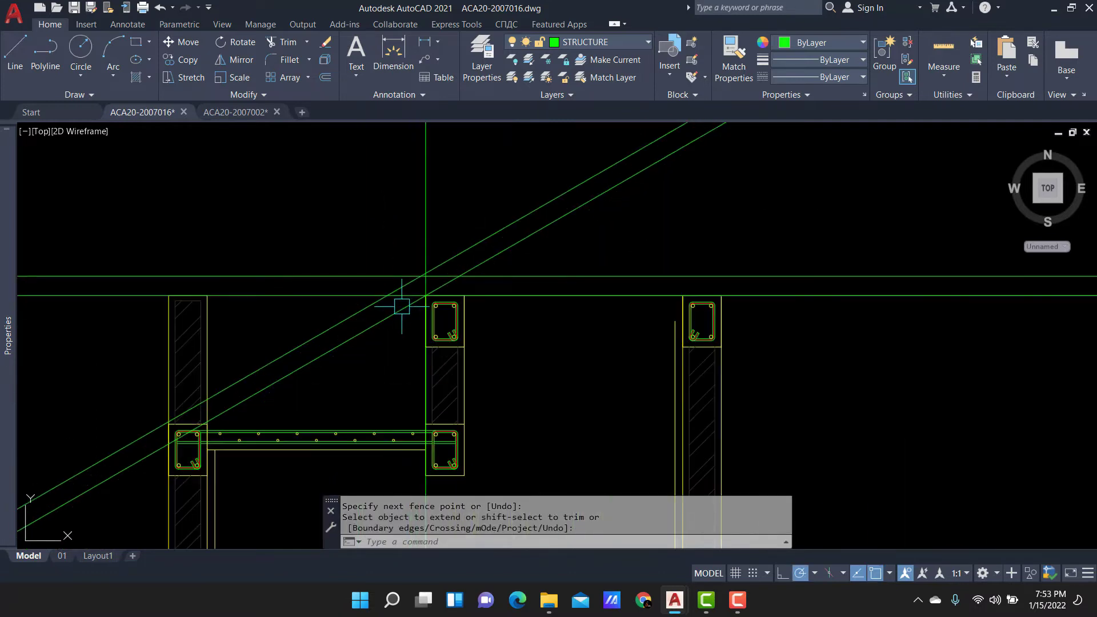
{"action": "scroll", "coordinate": [452, 240], "scroll_direction": "down", "scroll_amount": 2}
{"action": "scroll", "coordinate": [448, 263], "scroll_direction": "down", "scroll_amount": 1}
{"action": "scroll", "coordinate": [428, 280], "scroll_direction": "down", "scroll_amount": 1}
{"action": "type", "text": "O"}
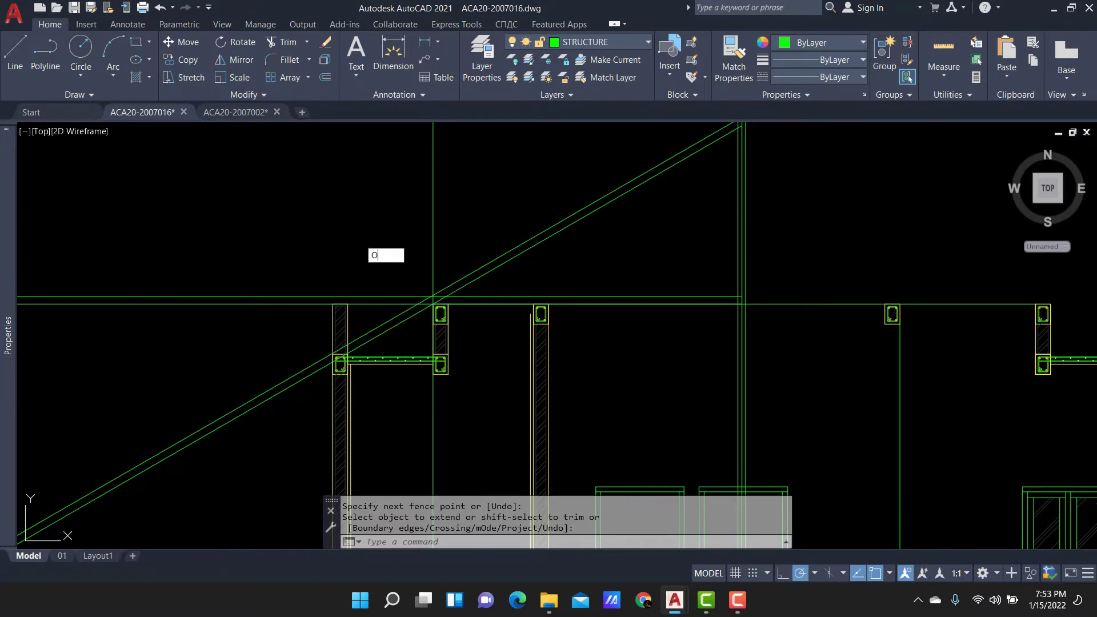
Offset the vertical column line 500 units to the left as a guide.
{"action": "key", "text": "Return"}
{"action": "type", "text": "500"}
{"action": "key", "text": "Return"}
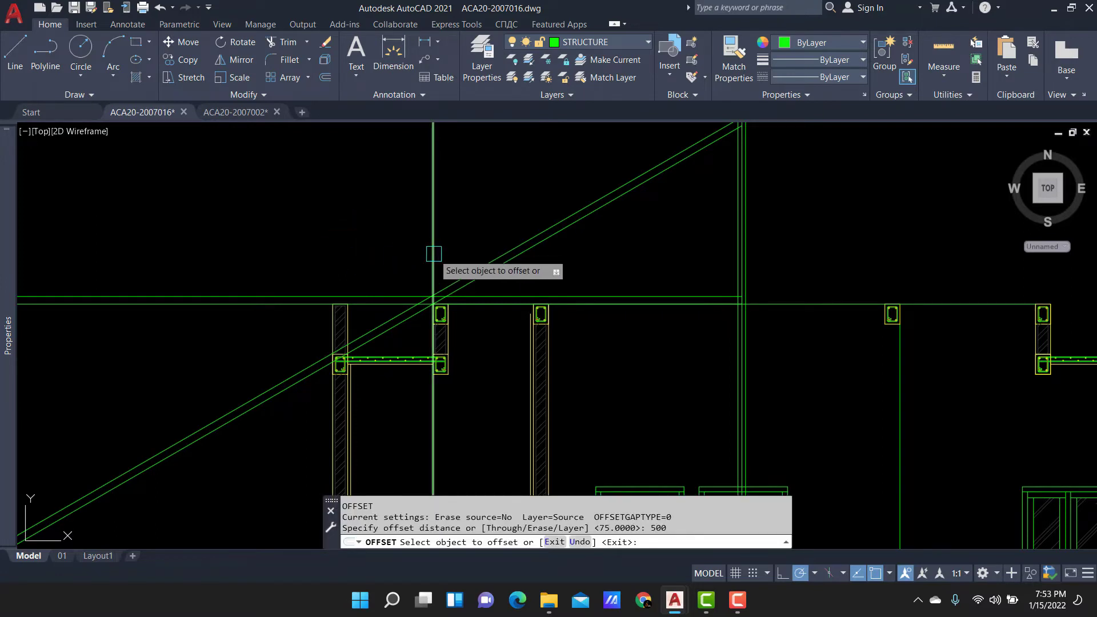
{"action": "left_click", "coordinate": [426, 243]}
{"action": "left_click", "coordinate": [371, 297]}
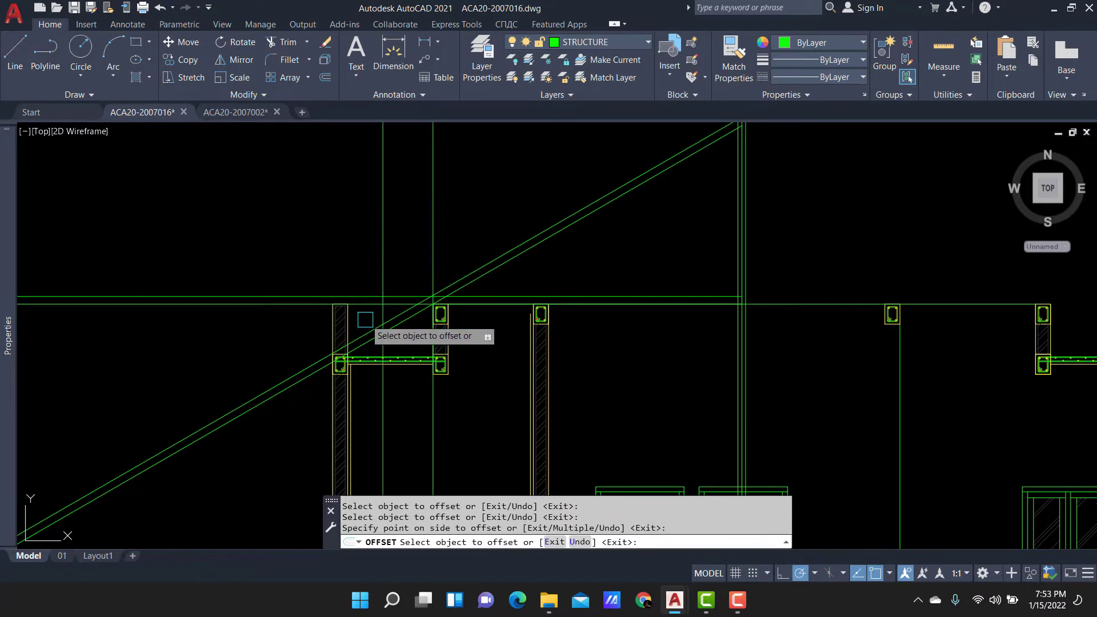
{"action": "scroll", "coordinate": [368, 319], "scroll_direction": "up", "scroll_amount": 5}
{"action": "key", "text": "Return"}
Draw a cut line square across the rafter, from its upper edge to its lower edge.
{"action": "type", "text": "T"}
{"action": "key", "text": "Return"}
{"action": "scroll", "coordinate": [425, 337], "scroll_direction": "up", "scroll_amount": 2}
{"action": "key", "text": "Escape"}
{"action": "type", "text": "L"}
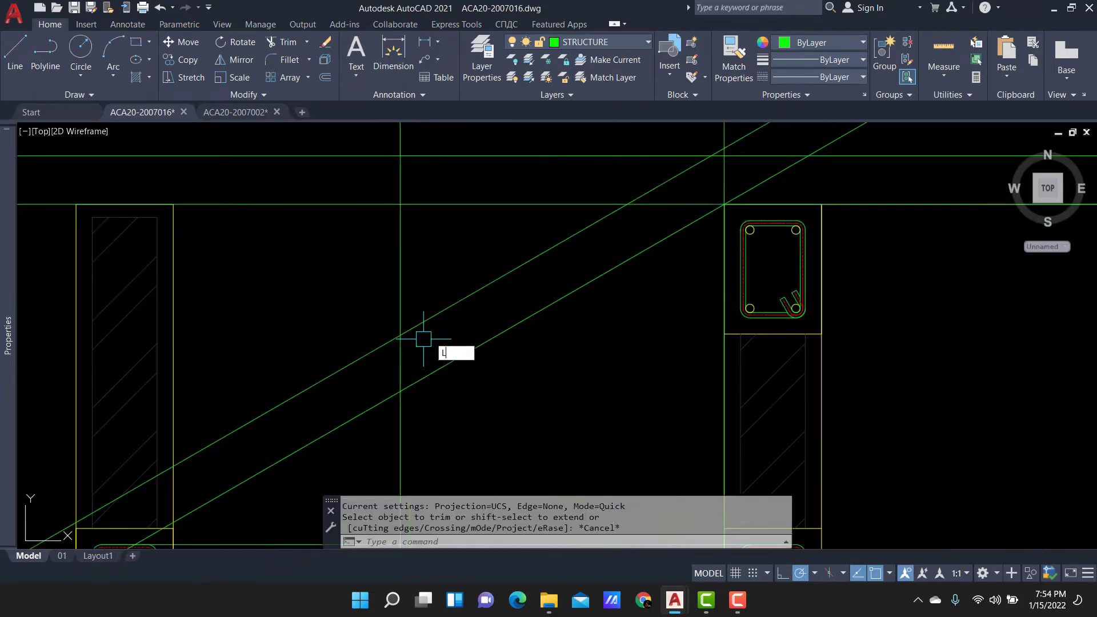
{"action": "key", "text": "Return"}
{"action": "left_click", "coordinate": [396, 337]}
{"action": "left_click", "coordinate": [425, 377]}
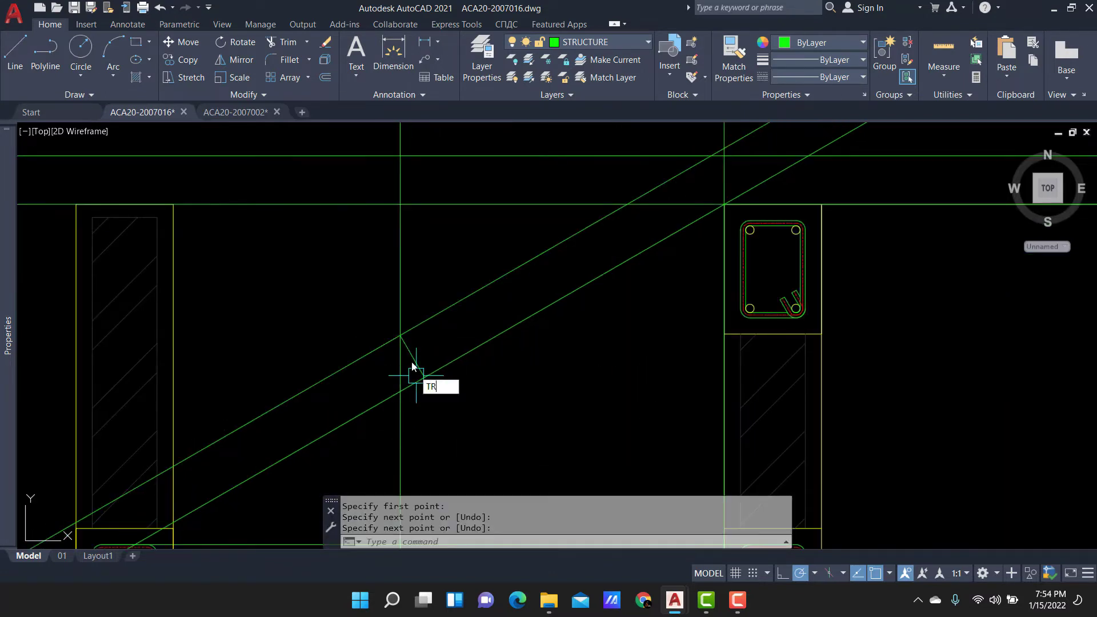
Trim the rafter lines that extend beyond the new cut line.
{"action": "type", "text": "TR"}
{"action": "key", "text": "Return"}
{"action": "left_click", "coordinate": [412, 356]}
{"action": "key", "text": "Return"}
{"action": "left_click_drag", "start_coordinate": [379, 385], "coordinate": [441, 420]}
{"action": "key", "text": "Escape"}
Erase the 500-offset vertical guide line.
{"action": "left_click", "coordinate": [441, 421]}
{"action": "left_click", "coordinate": [330, 384]}
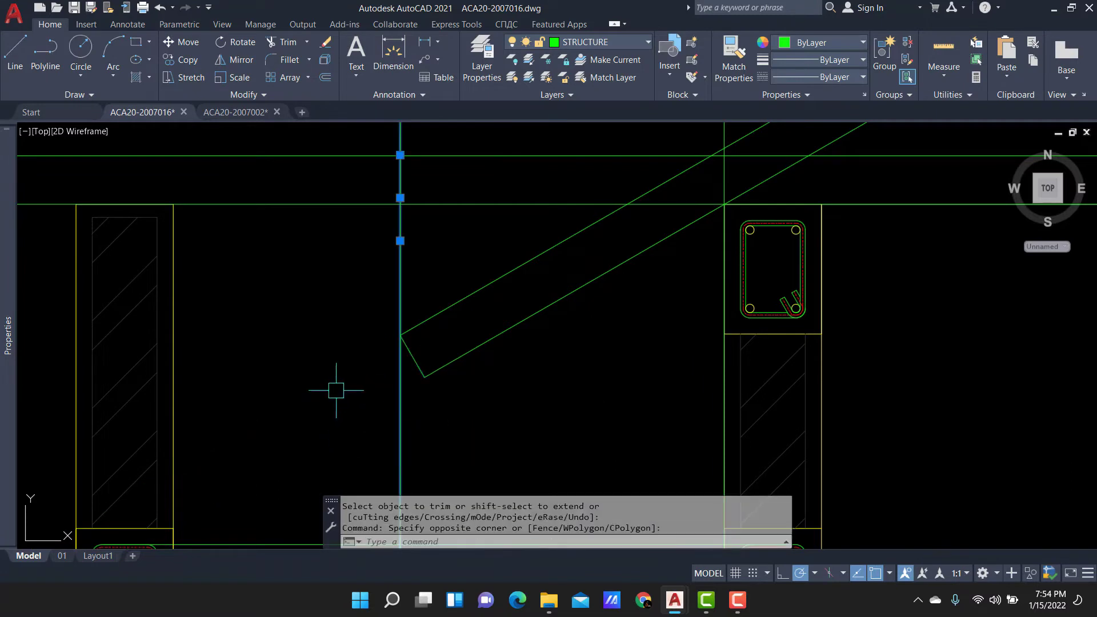
{"action": "type", "text": "E"}
{"action": "key", "text": "Return"}
{"action": "scroll", "coordinate": [450, 289], "scroll_direction": "down", "scroll_amount": 5}
{"action": "scroll", "coordinate": [483, 305], "scroll_direction": "up", "scroll_amount": 5}
{"action": "type", "text": "TR"}
{"action": "key", "text": "Return"}
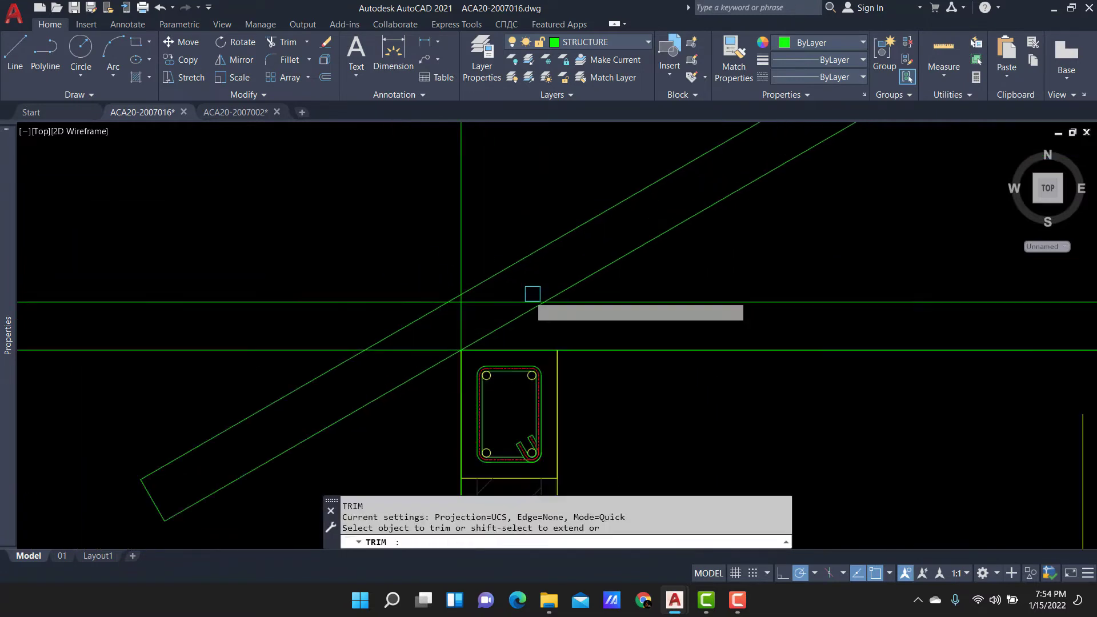
Trim the horizontal lines at the rafter, undo that trim, and bring the ridge into view.
{"action": "left_click", "coordinate": [514, 319]}
{"action": "left_click", "coordinate": [232, 238]}
{"action": "left_click", "coordinate": [151, 357]}
{"action": "scroll", "coordinate": [400, 209], "scroll_direction": "down", "scroll_amount": 3}
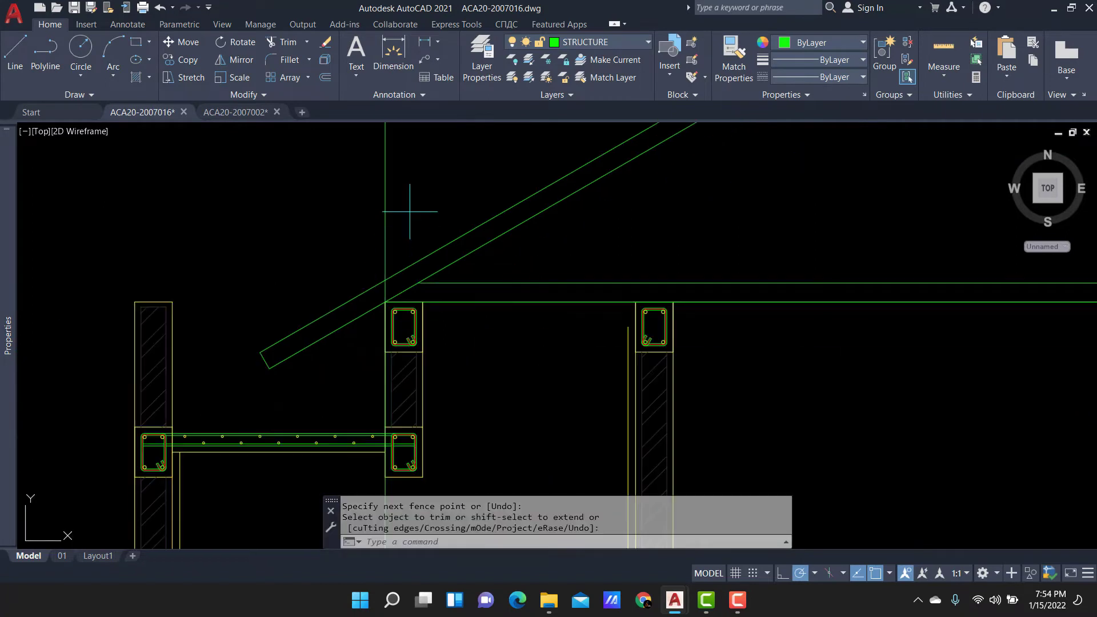
{"action": "key", "text": "Escape"}
{"action": "key", "text": "ctrl+z"}
{"action": "middle_click_drag", "start_coordinate": [400, 209], "coordinate": [568, 320]}
{"action": "scroll", "coordinate": [568, 320], "scroll_direction": "down", "scroll_amount": 2}
{"action": "scroll", "coordinate": [521, 319], "scroll_direction": "up", "scroll_amount": 2}
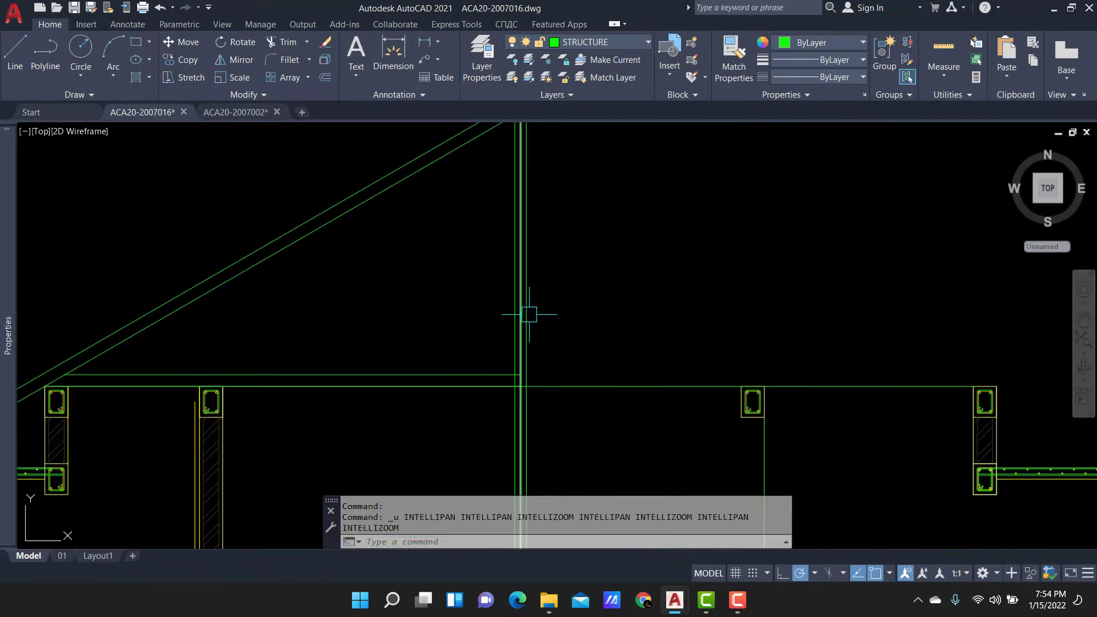
Start a multiline with Zero justification and scale 100.
{"action": "type", "text": "ML"}
{"action": "key", "text": "Return"}
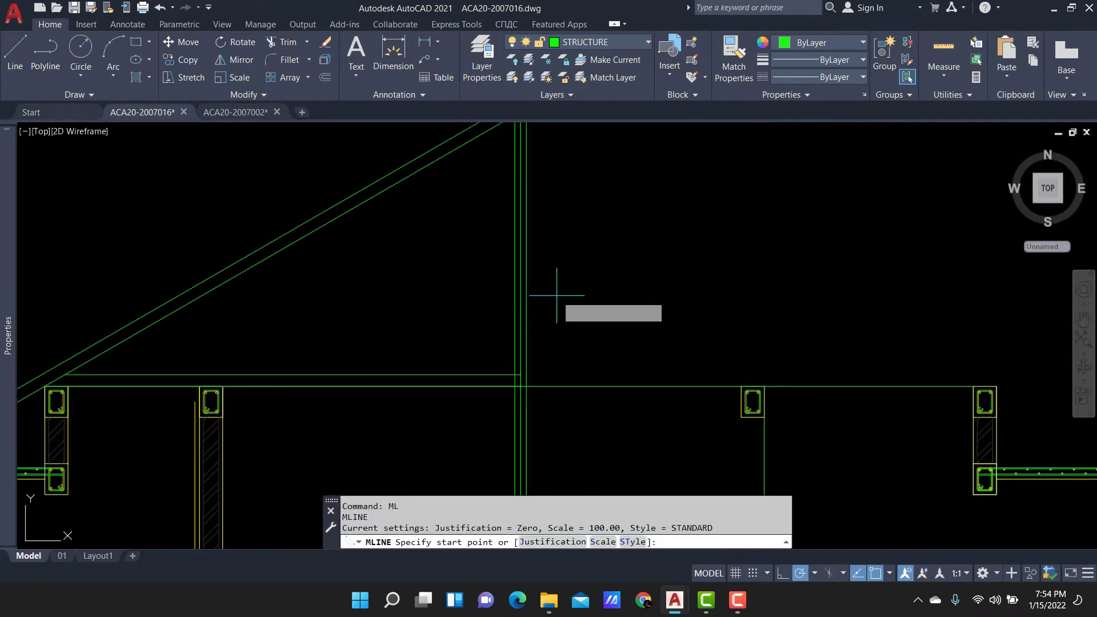
{"action": "type", "text": "J"}
{"action": "key", "text": "Return"}
{"action": "type", "text": "Z"}
{"action": "key", "text": "Return"}
{"action": "middle_click_drag", "start_coordinate": [556, 295], "coordinate": [551, 311]}
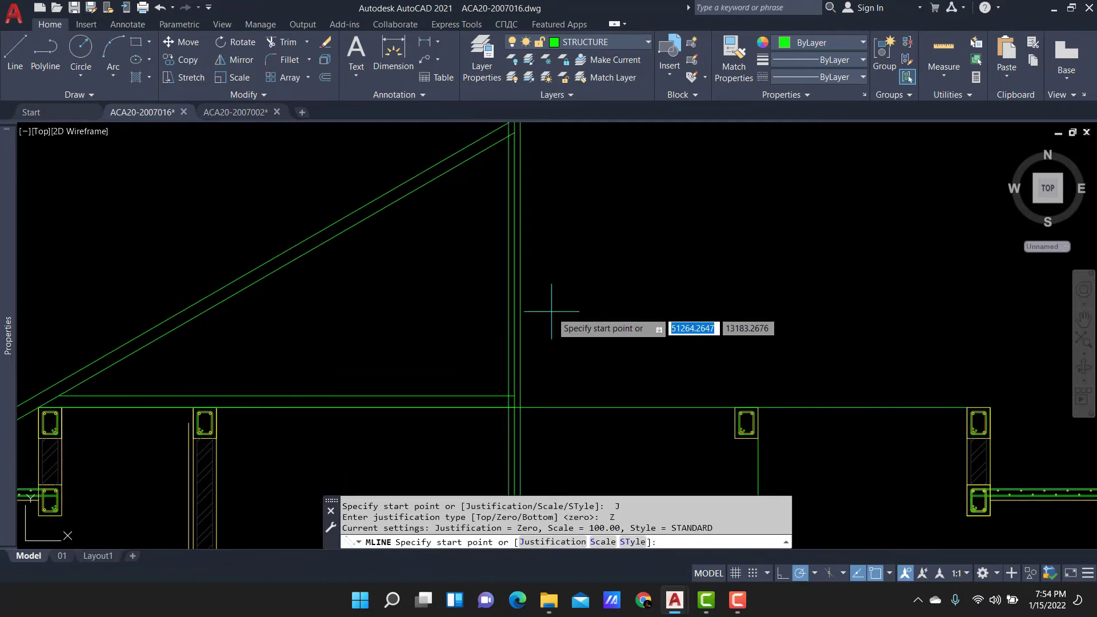
{"action": "type", "text": "S"}
{"action": "key", "text": "Return"}
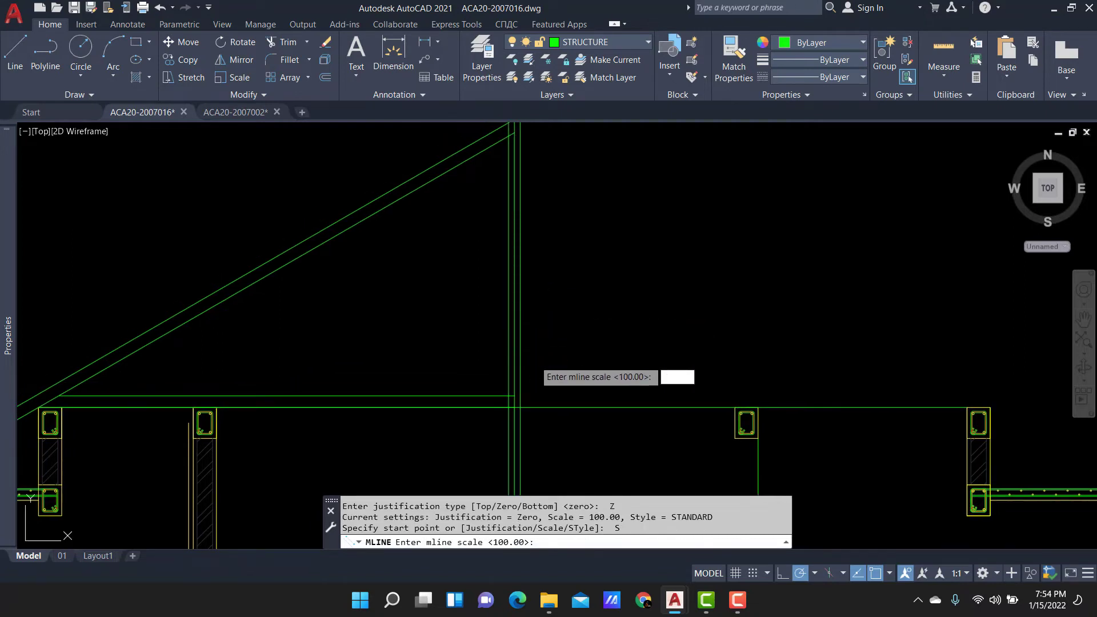
{"action": "type", "text": "100"}
{"action": "key", "text": "Return"}
Draw a vertical double-line post from the beam up to the rafter, then select it.
{"action": "left_click", "coordinate": [502, 440]}
{"action": "middle_click_drag", "start_coordinate": [503, 280], "coordinate": [490, 325]}
{"action": "left_click", "coordinate": [455, 154]}
{"action": "key", "text": "Return"}
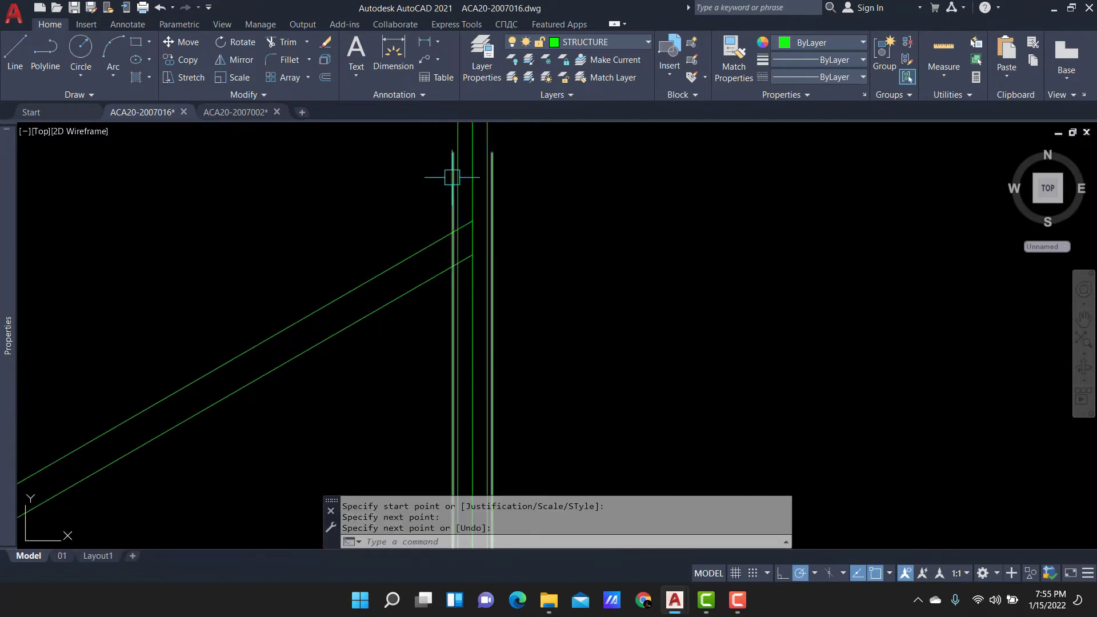
{"action": "left_click", "coordinate": [450, 176]}
{"action": "scroll", "coordinate": [569, 190], "scroll_direction": "down", "scroll_amount": 3}
Copy the post as a 6-item array from a chosen base point.
{"action": "key", "text": "Return"}
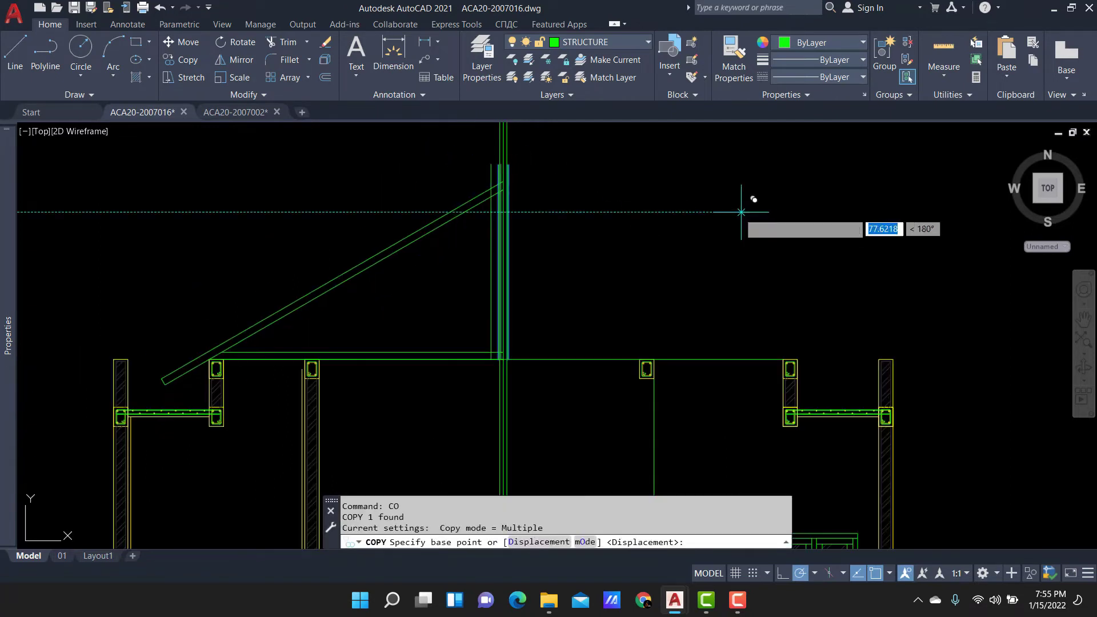
{"action": "left_click", "coordinate": [714, 214]}
{"action": "type", "text": "AR"}
{"action": "key", "text": "Return"}
{"action": "middle_click_drag", "start_coordinate": [705, 211], "coordinate": [647, 229]}
{"action": "type", "text": "6"}
{"action": "key", "text": "Return"}
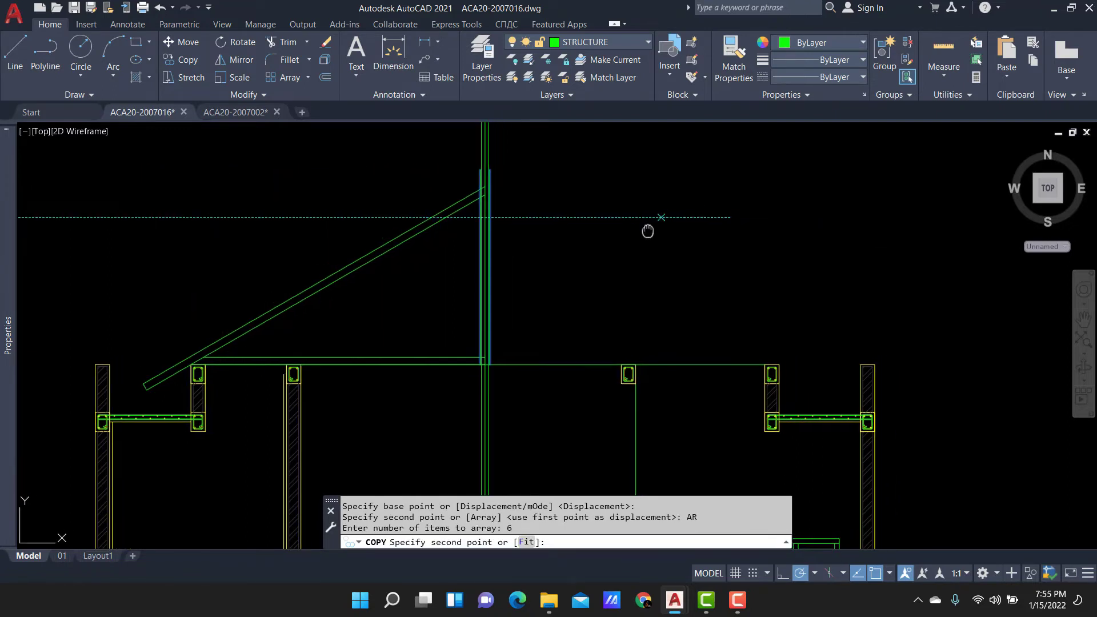
{"action": "type", "text": "50"}
{"action": "key", "text": "BackSpace"}
{"action": "key", "text": "BackSpace"}
{"action": "key", "text": "BackSpace"}
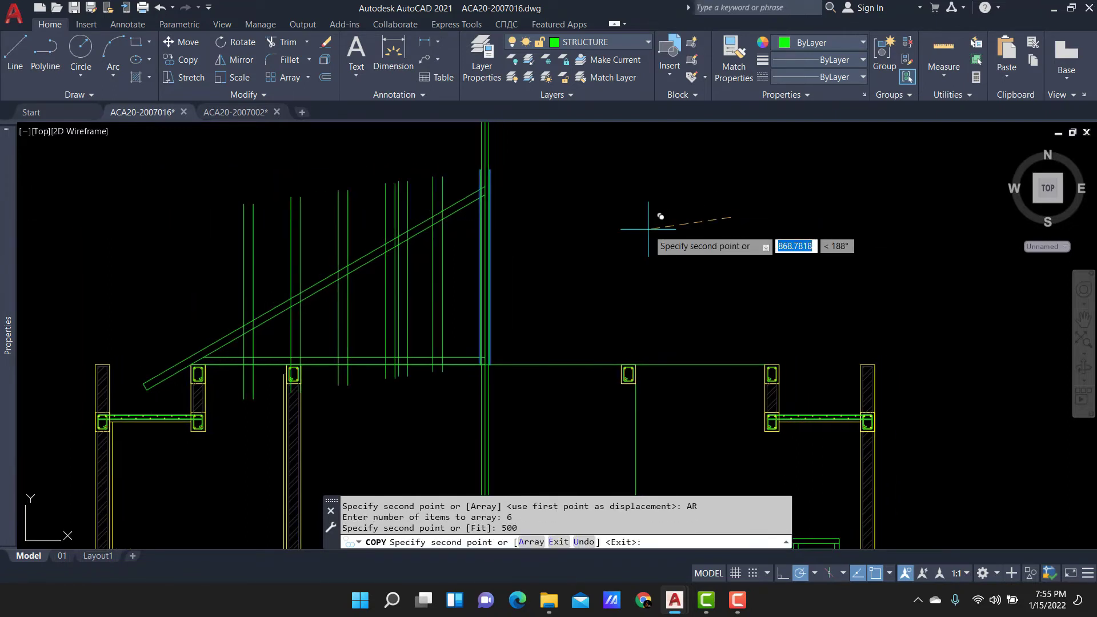
Undo the mis-spaced array and redo it as 6 posts spaced 500 apart.
{"action": "key", "text": "ctrl+z"}
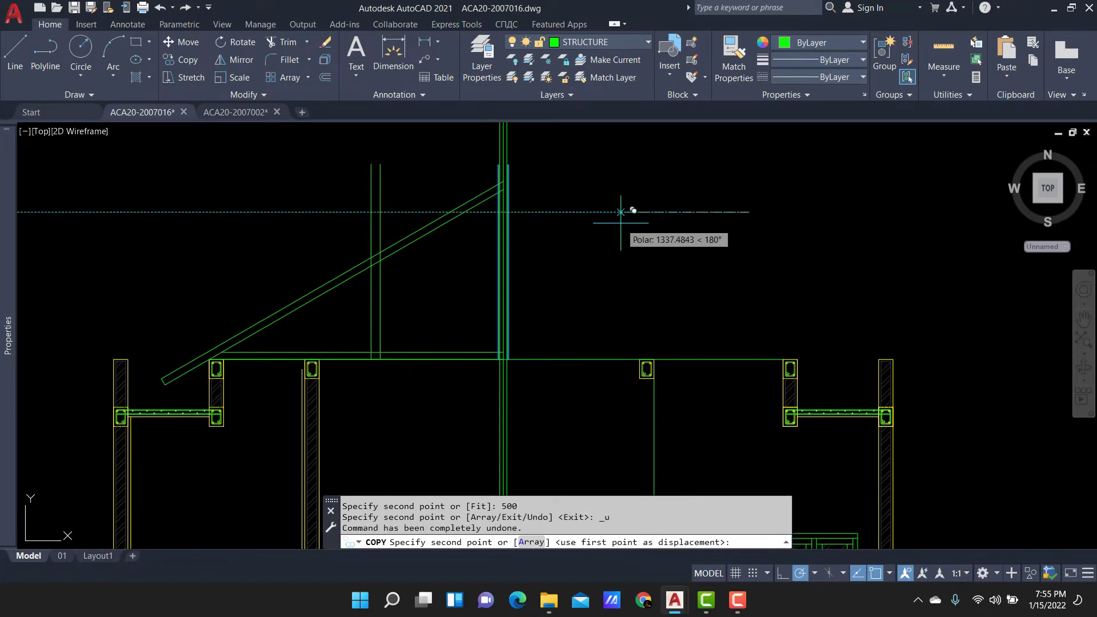
{"action": "type", "text": "AR"}
{"action": "key", "text": "Return"}
{"action": "type", "text": "6"}
{"action": "key", "text": "Return"}
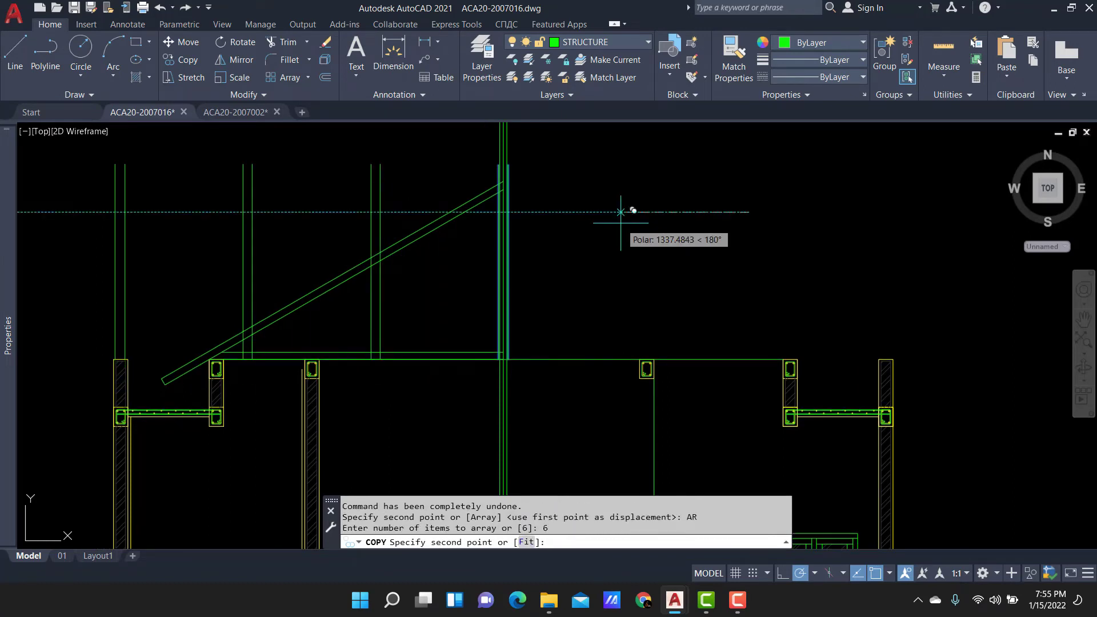
{"action": "type", "text": "500"}
{"action": "key", "text": "BackSpace"}
{"action": "key", "text": "BackSpace"}
{"action": "key", "text": "BackSpace"}
Draw a diagonal web line from the rafter's top down to the lower beam.
{"action": "key", "text": "Escape"}
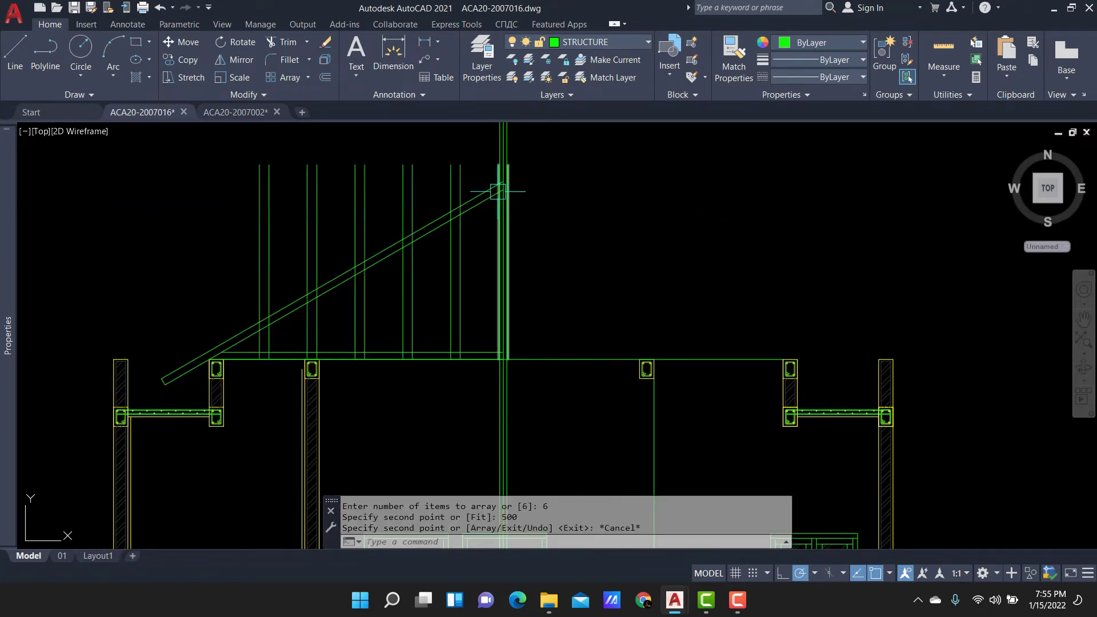
{"action": "type", "text": "L"}
{"action": "key", "text": "Return"}
{"action": "scroll", "coordinate": [508, 157], "scroll_direction": "up", "scroll_amount": 2}
{"action": "scroll", "coordinate": [440, 246], "scroll_direction": "up", "scroll_amount": 2}
{"action": "scroll", "coordinate": [469, 264], "scroll_direction": "up", "scroll_amount": 2}
{"action": "left_click", "coordinate": [468, 263]}
{"action": "scroll", "coordinate": [468, 263], "scroll_direction": "down", "scroll_amount": 3}
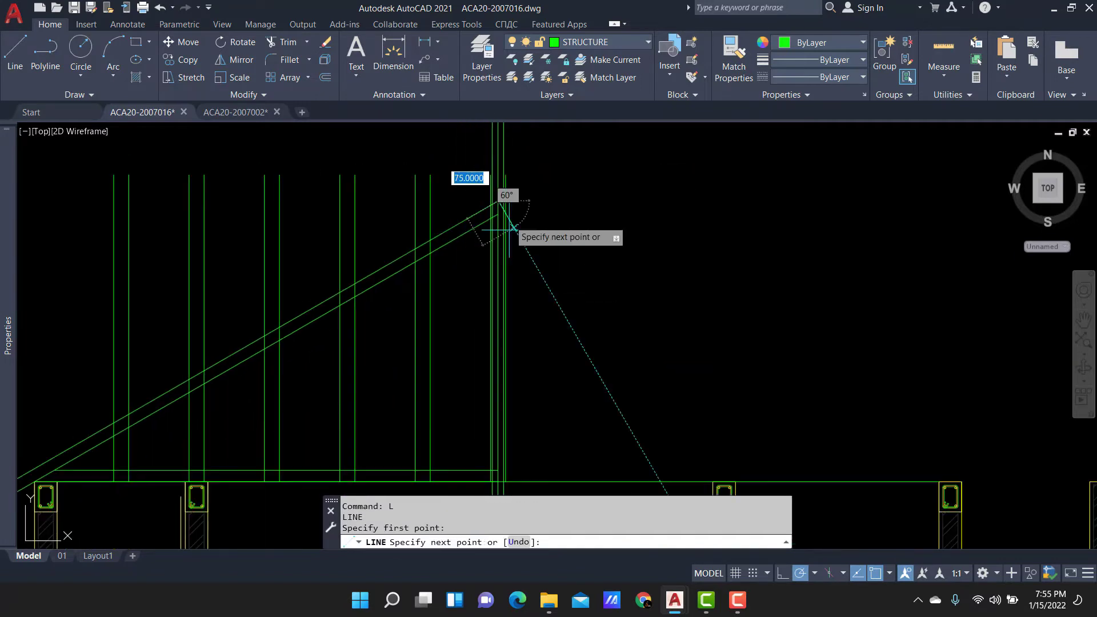
{"action": "left_click", "coordinate": [435, 442]}
Add the next diagonal web from the top down to the bottom chord.
{"action": "key", "text": "Return"}
{"action": "key", "text": "Return"}
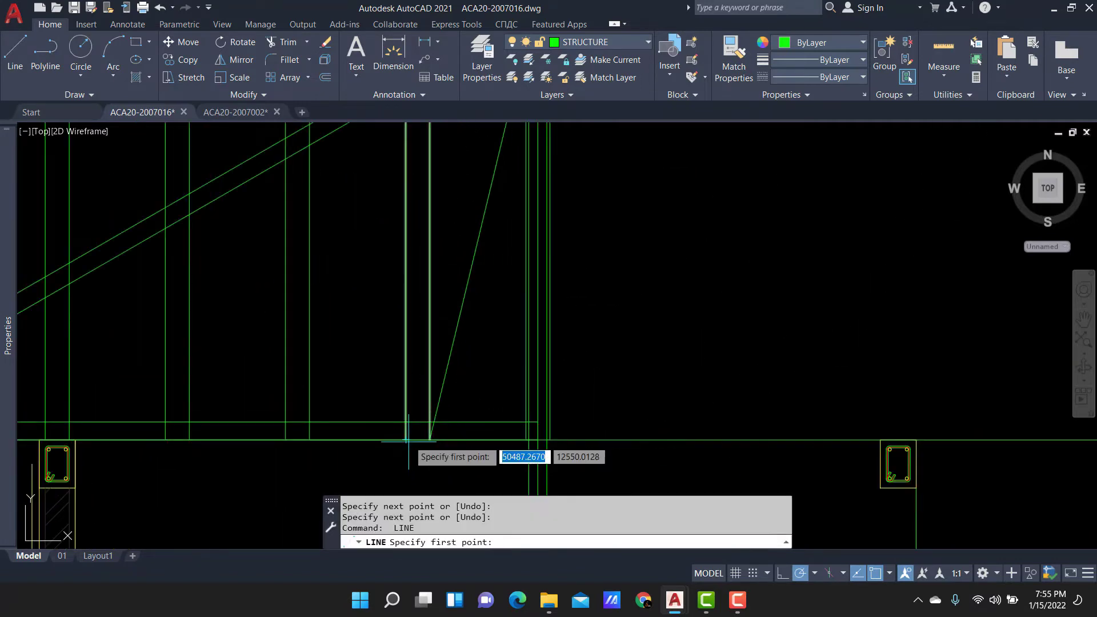
{"action": "left_click", "coordinate": [302, 144]}
{"action": "key", "text": "Return"}
{"action": "key", "text": "Return"}
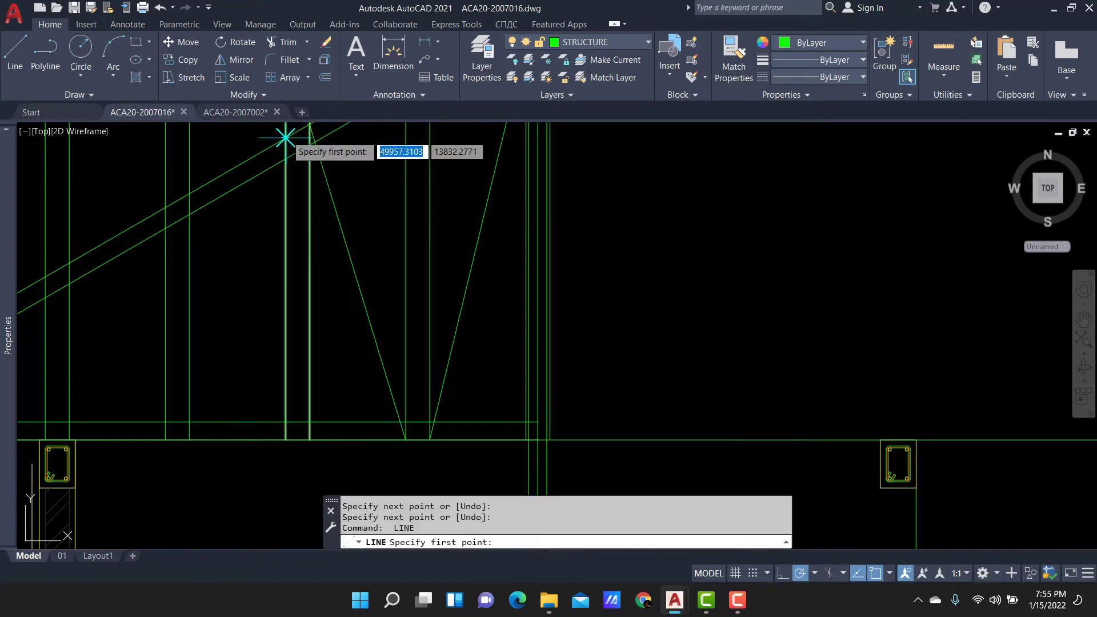
{"action": "scroll", "coordinate": [387, 292], "scroll_direction": "up", "scroll_amount": 1}
{"action": "scroll", "coordinate": [374, 472], "scroll_direction": "up", "scroll_amount": 2}
{"action": "left_click", "coordinate": [341, 471]}
{"action": "key", "text": "Return"}
{"action": "key", "text": "Return"}
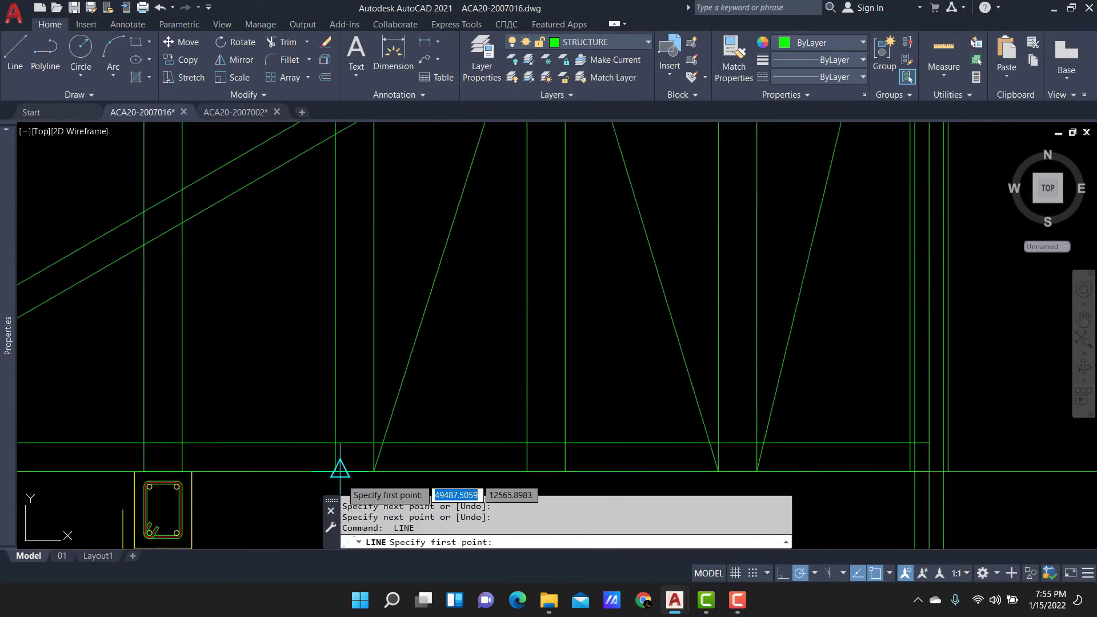
{"action": "scroll", "coordinate": [341, 451], "scroll_direction": "up", "scroll_amount": 1}
{"action": "key", "text": "Escape"}
{"action": "key", "text": "Return"}
Draw a web line from the bottom chord up to the rafter.
{"action": "left_click", "coordinate": [360, 457]}
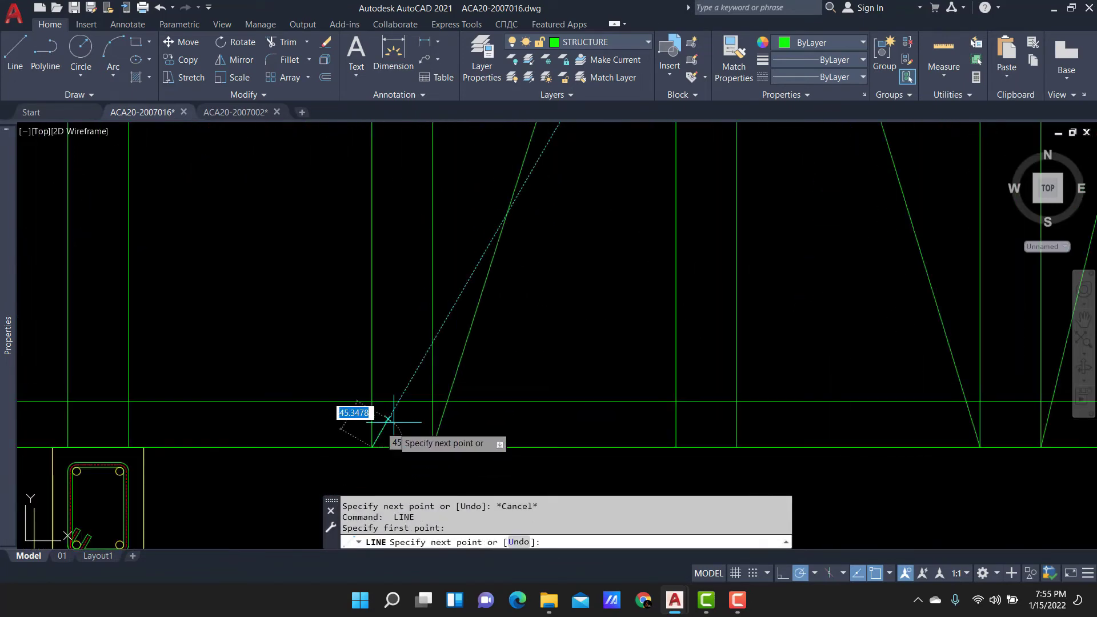
{"action": "scroll", "coordinate": [467, 338], "scroll_direction": "down", "scroll_amount": 1}
{"action": "scroll", "coordinate": [468, 337], "scroll_direction": "up", "scroll_amount": 2}
{"action": "left_click", "coordinate": [443, 257]}
{"action": "key", "text": "Return"}
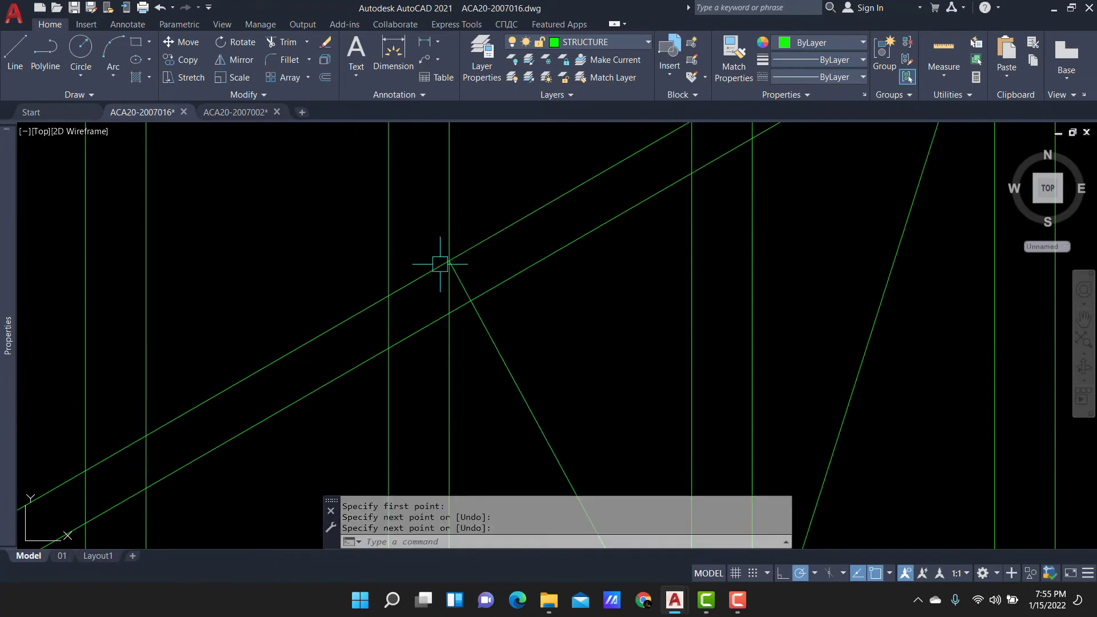
{"action": "key", "text": "Return"}
{"action": "left_click", "coordinate": [388, 296]}
{"action": "scroll", "coordinate": [482, 245], "scroll_direction": "down", "scroll_amount": 2}
{"action": "scroll", "coordinate": [336, 428], "scroll_direction": "up", "scroll_amount": 2}
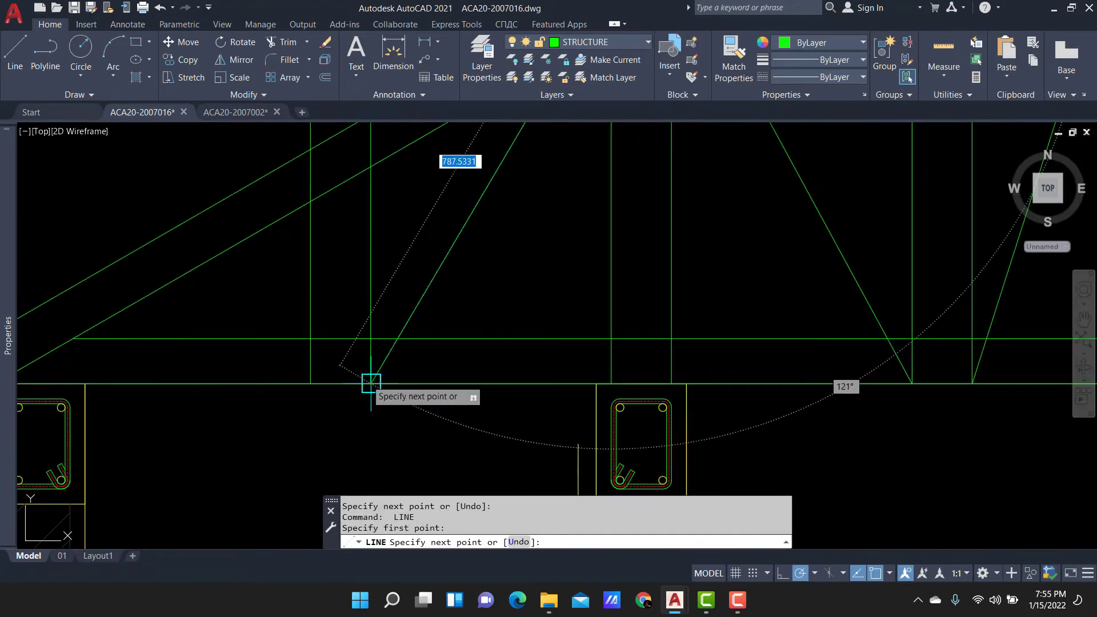
{"action": "key", "text": "Return"}
{"action": "key", "text": "Return"}
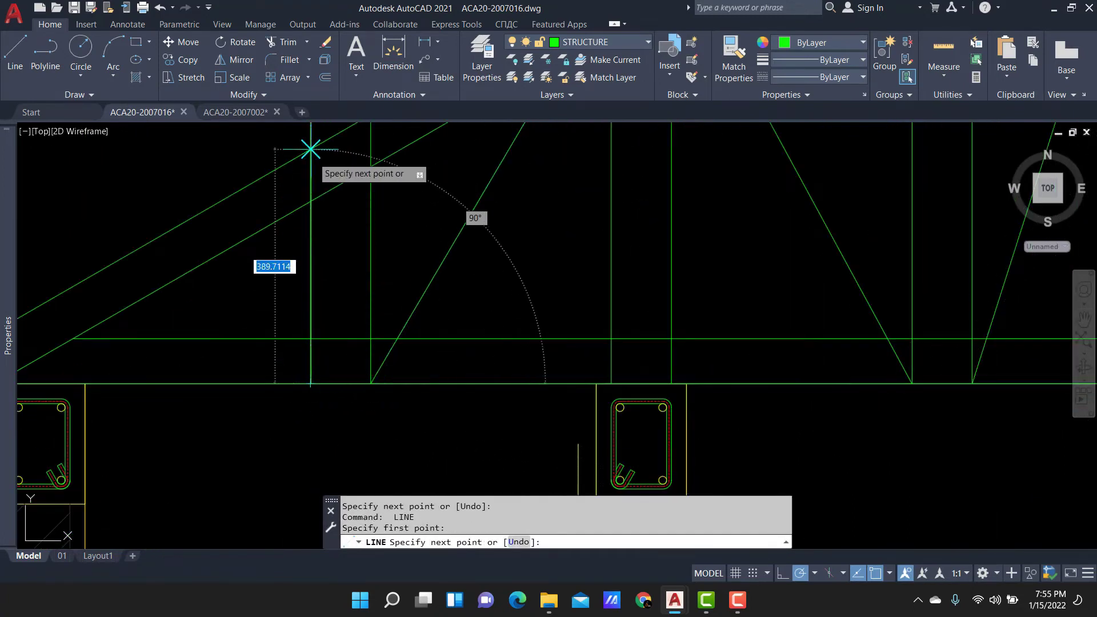
{"action": "scroll", "coordinate": [311, 149], "scroll_direction": "down", "scroll_amount": 3}
{"action": "key", "text": "Return"}
Erase the vertical lines inside the truss and select the tall vertical line near the apex.
{"action": "left_click", "coordinate": [523, 250]}
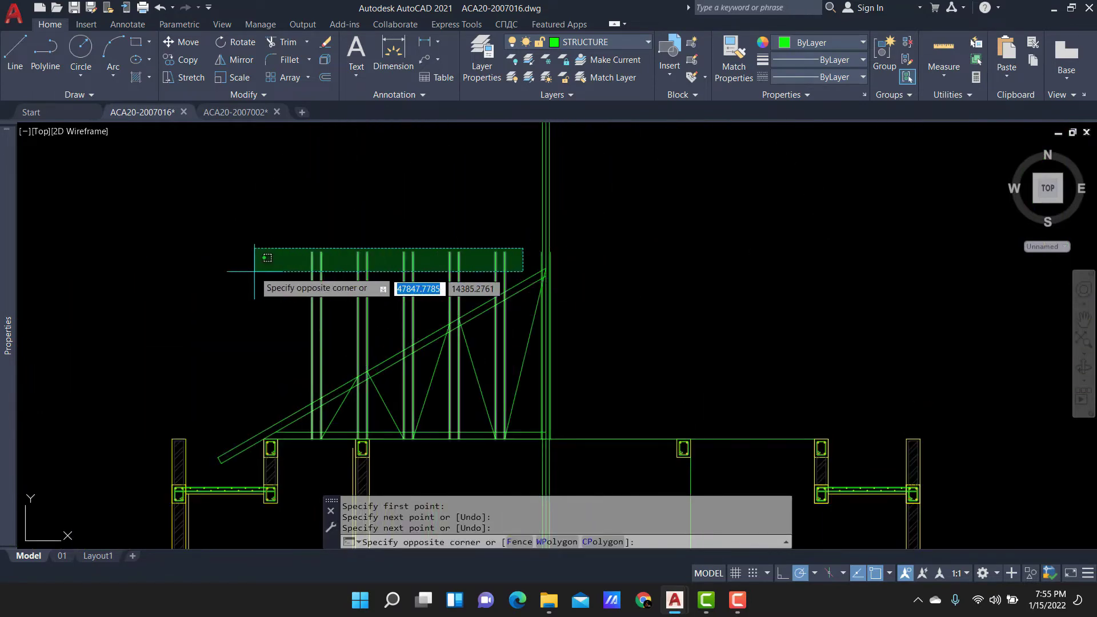
{"action": "left_click", "coordinate": [254, 269]}
{"action": "type", "text": "e"}
{"action": "key", "text": "Return"}
{"action": "left_click", "coordinate": [623, 229]}
{"action": "left_click", "coordinate": [455, 172]}
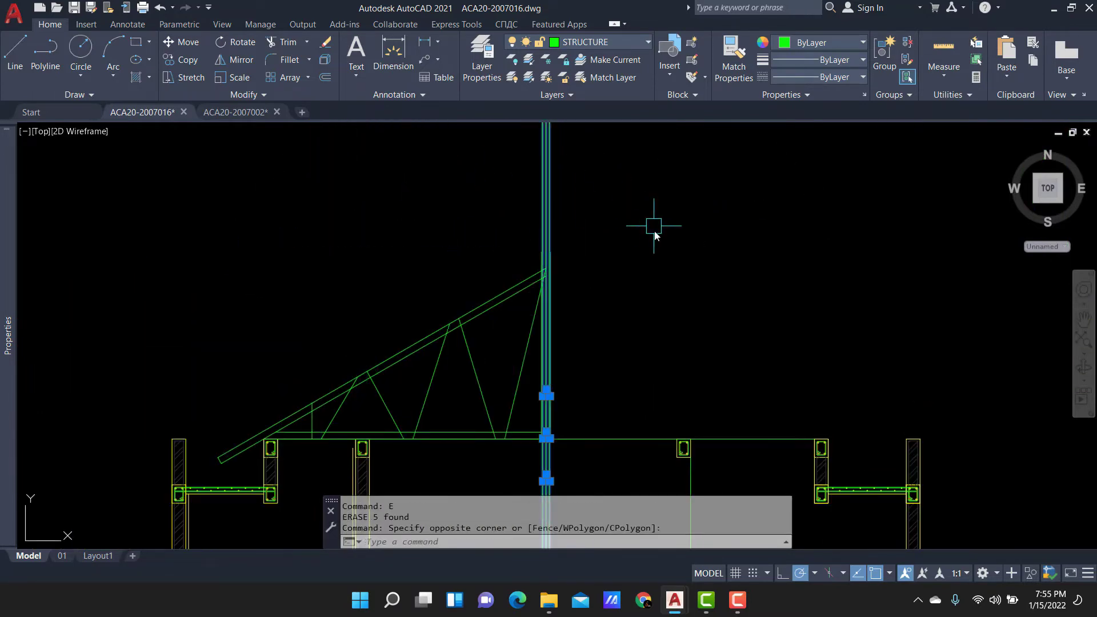
{"action": "scroll", "coordinate": [582, 305], "scroll_direction": "up", "scroll_amount": 2}
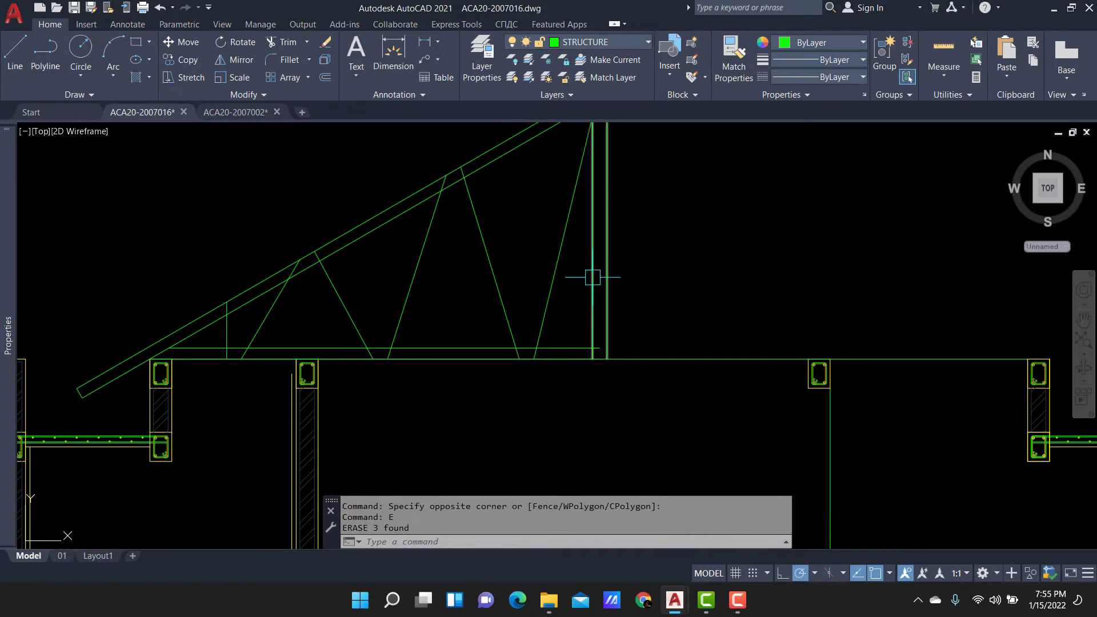
Start MLINE (ml) with Zero justification and a scale of 75.
{"action": "type", "text": "ml"}
{"action": "key", "text": "Return"}
{"action": "type", "text": "j"}
{"action": "key", "text": "Return"}
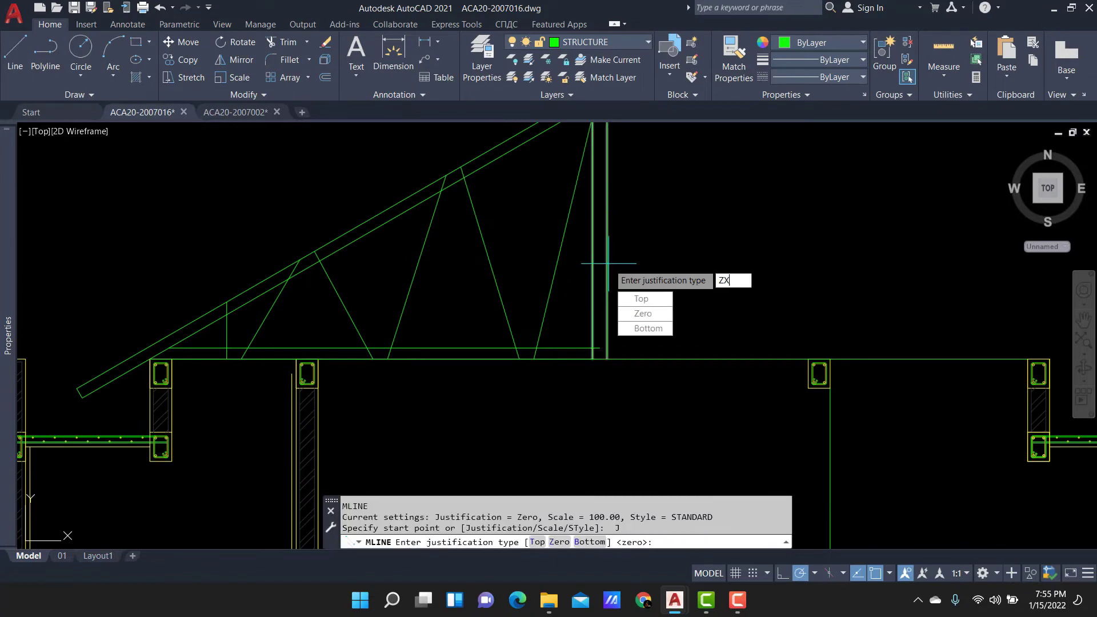
{"action": "key", "text": "Return"}
{"action": "type", "text": "s"}
{"action": "key", "text": "Return"}
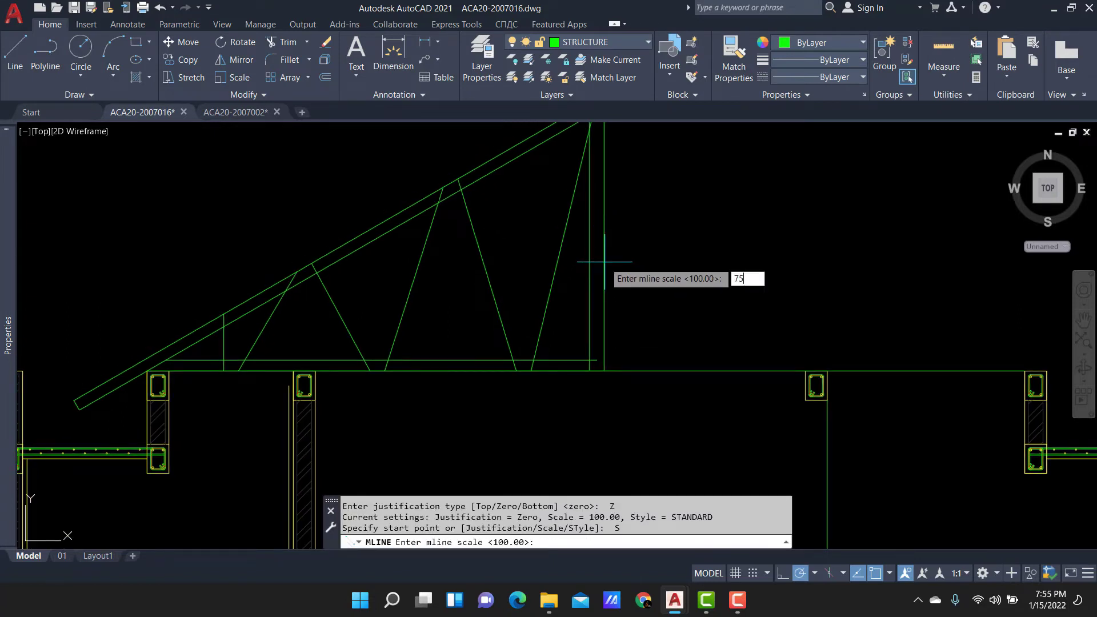
{"action": "type", "text": "75"}
{"action": "key", "text": "Return"}
Draw the first two diagonal web members as double lines ending at the chord.
{"action": "scroll", "coordinate": [534, 325], "scroll_direction": "up", "scroll_amount": 3}
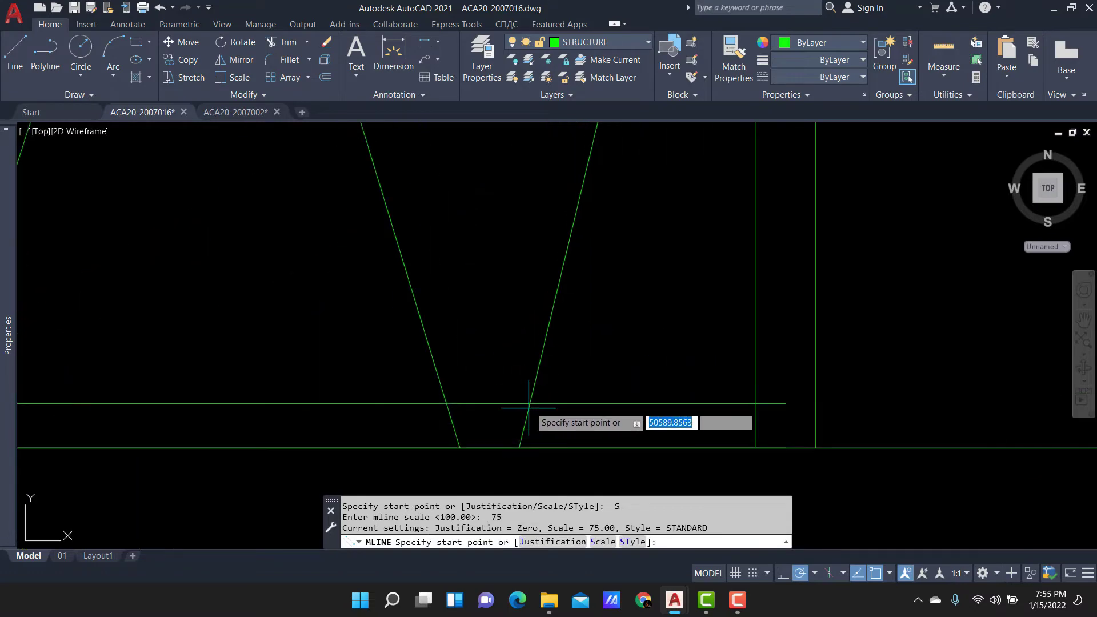
{"action": "left_click", "coordinate": [519, 443]}
{"action": "scroll", "coordinate": [519, 443], "scroll_direction": "down", "scroll_amount": 3}
{"action": "scroll", "coordinate": [563, 208], "scroll_direction": "up", "scroll_amount": 3}
{"action": "scroll", "coordinate": [582, 325], "scroll_direction": "up", "scroll_amount": 4}
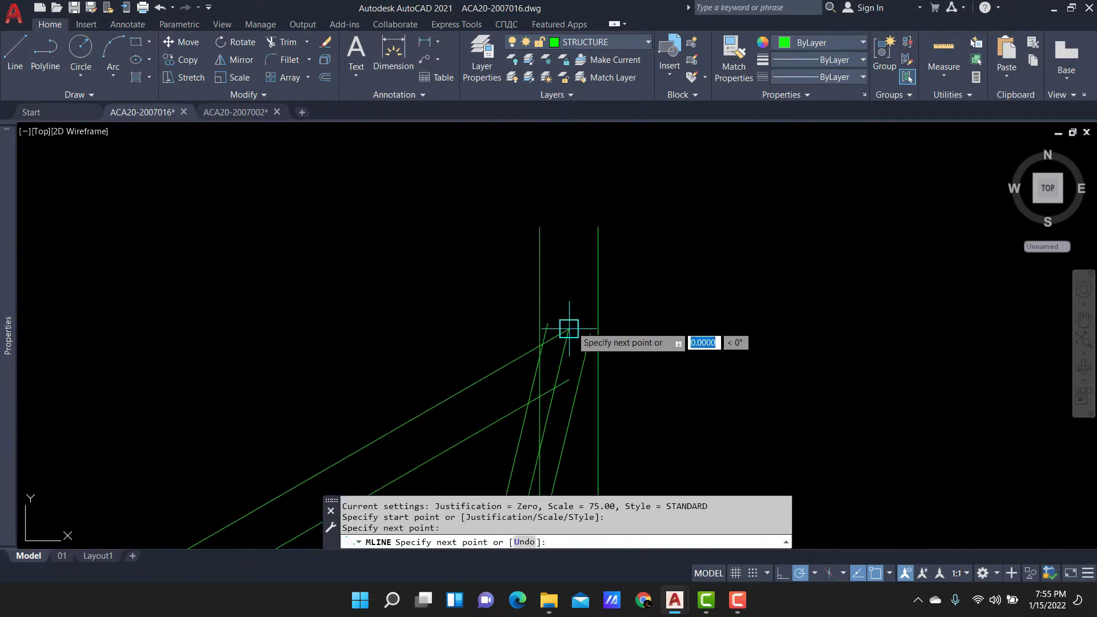
{"action": "key", "text": "Return"}
{"action": "scroll", "coordinate": [543, 276], "scroll_direction": "down", "scroll_amount": 3}
{"action": "key", "text": "Return"}
{"action": "left_click", "coordinate": [209, 385]}
{"action": "middle_click_drag", "start_coordinate": [209, 385], "coordinate": [431, 286]}
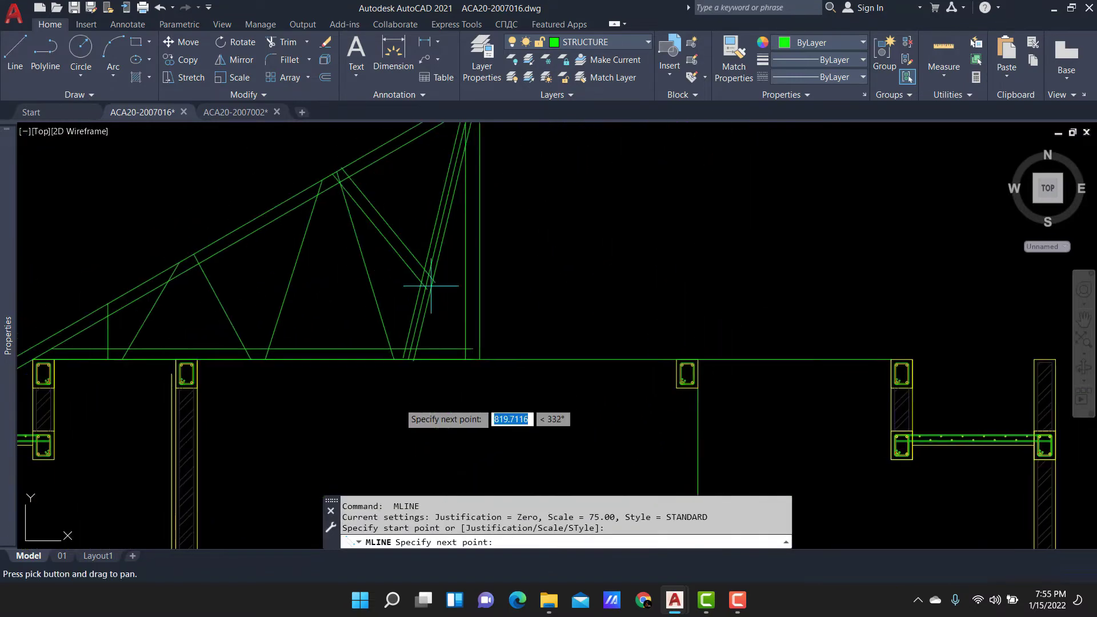
{"action": "scroll", "coordinate": [399, 366], "scroll_direction": "up", "scroll_amount": 3}
{"action": "scroll", "coordinate": [380, 366], "scroll_direction": "up", "scroll_amount": 2}
{"action": "left_click", "coordinate": [380, 363]}
{"action": "scroll", "coordinate": [380, 362], "scroll_direction": "down", "scroll_amount": 1}
{"action": "key", "text": "Return"}
{"action": "key", "text": "Return"}
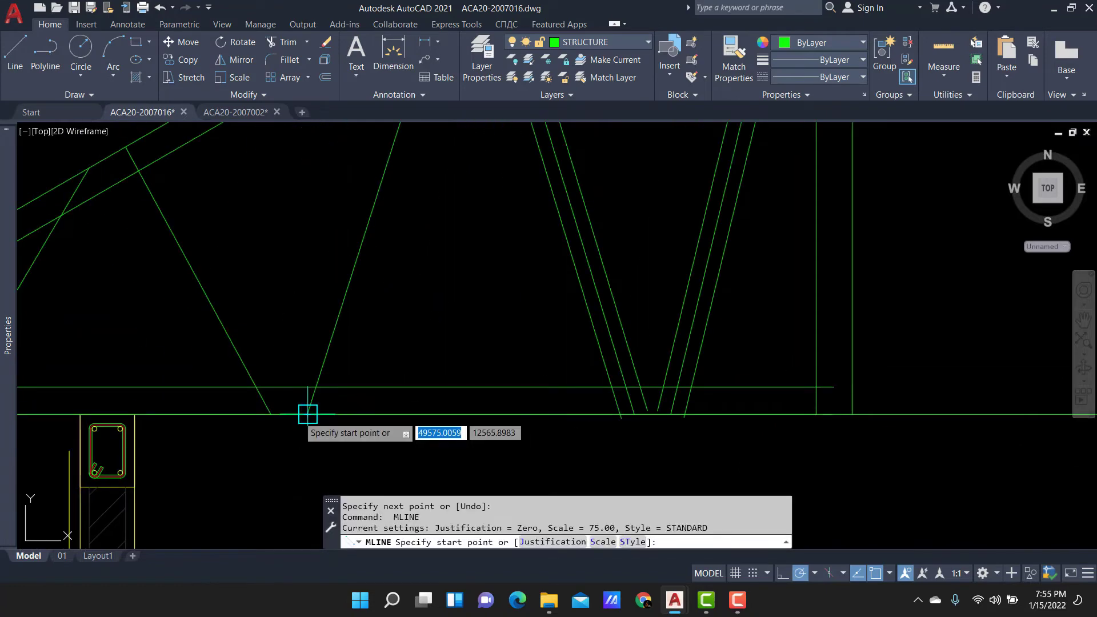
Draw the remaining double-line web members between the chords, then window-select the whole truss.
{"action": "left_click", "coordinate": [308, 414]}
{"action": "middle_click_drag", "start_coordinate": [431, 372], "coordinate": [435, 289]}
{"action": "left_click", "coordinate": [445, 236]}
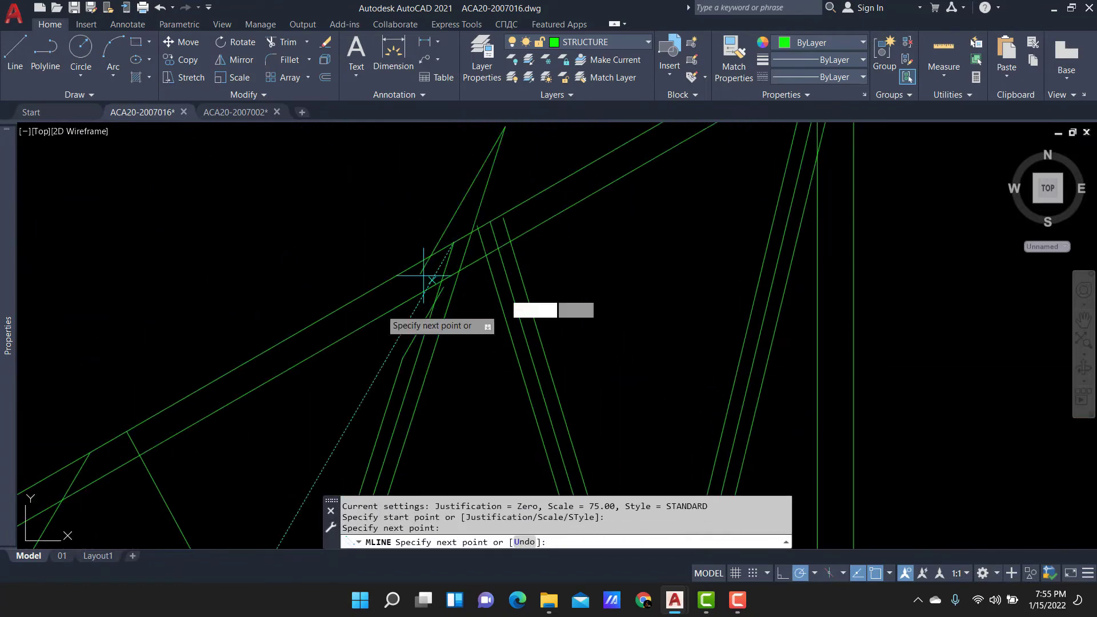
{"action": "scroll", "coordinate": [383, 315], "scroll_direction": "down", "scroll_amount": 2}
{"action": "key", "text": "Return"}
{"action": "key", "text": "Return"}
{"action": "left_click", "coordinate": [348, 253]}
{"action": "middle_click_drag", "start_coordinate": [348, 252], "coordinate": [348, 100]}
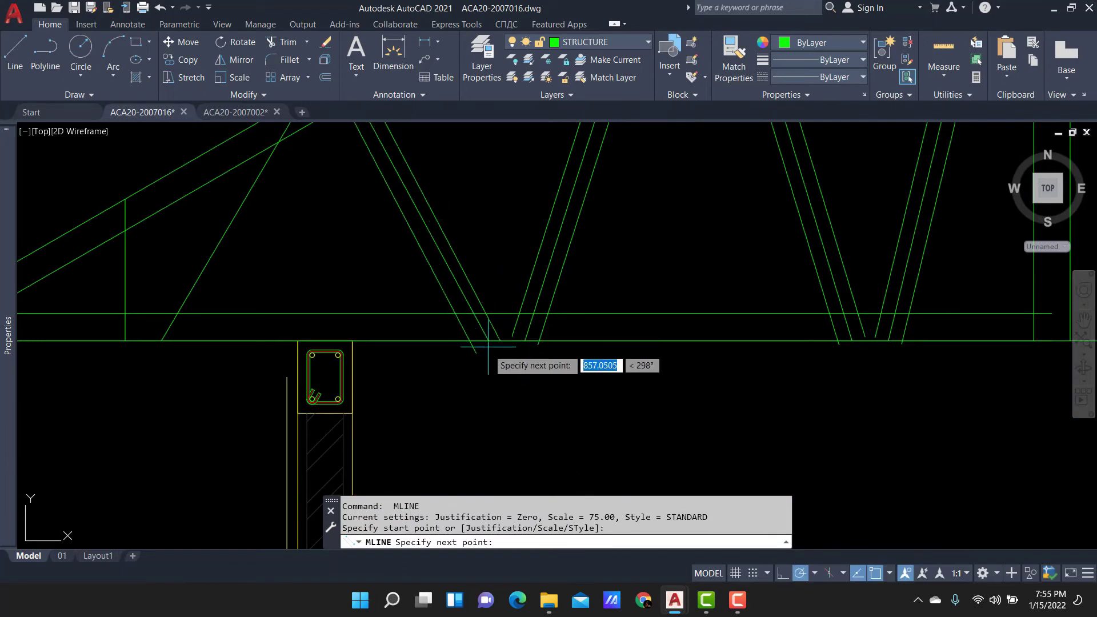
{"action": "middle_click_drag", "start_coordinate": [172, 333], "coordinate": [283, 398]}
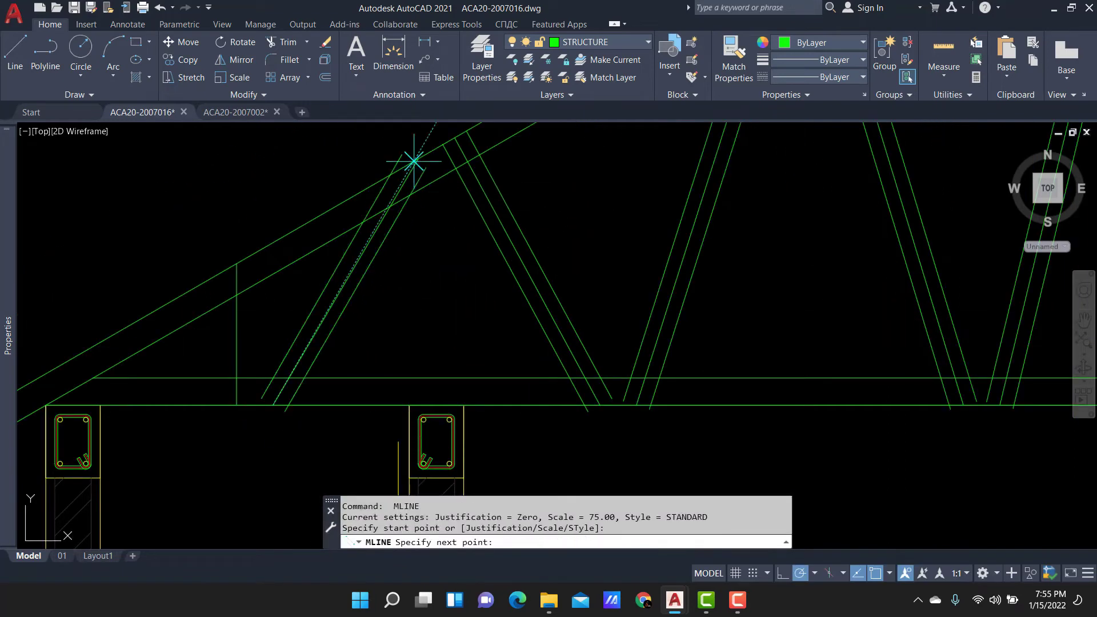
{"action": "left_click", "coordinate": [237, 262]}
{"action": "key", "text": "Return"}
{"action": "key", "text": "Return"}
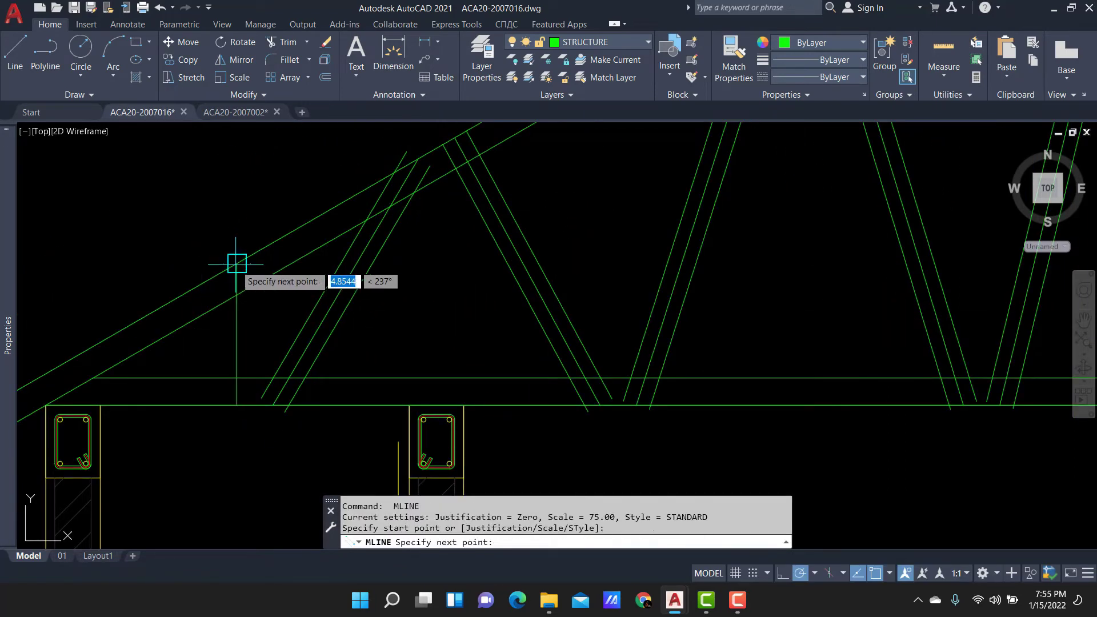
{"action": "left_click", "coordinate": [236, 379]}
{"action": "scroll", "coordinate": [458, 246], "scroll_direction": "down", "scroll_amount": 5}
{"action": "key", "text": "Return"}
{"action": "left_click", "coordinate": [552, 170]}
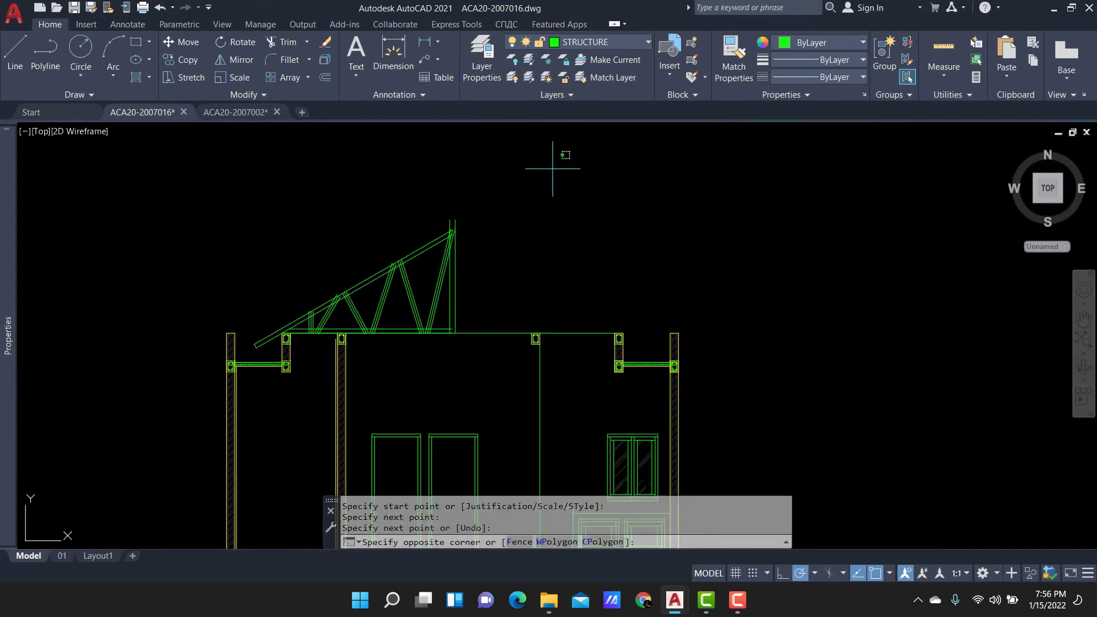
{"action": "left_click", "coordinate": [281, 315]}
Explode the multilines, then fence-extend the web lines to the chord with EXTEND (ex).
{"action": "key", "text": "Return"}
{"action": "scroll", "coordinate": [320, 321], "scroll_direction": "up", "scroll_amount": 5}
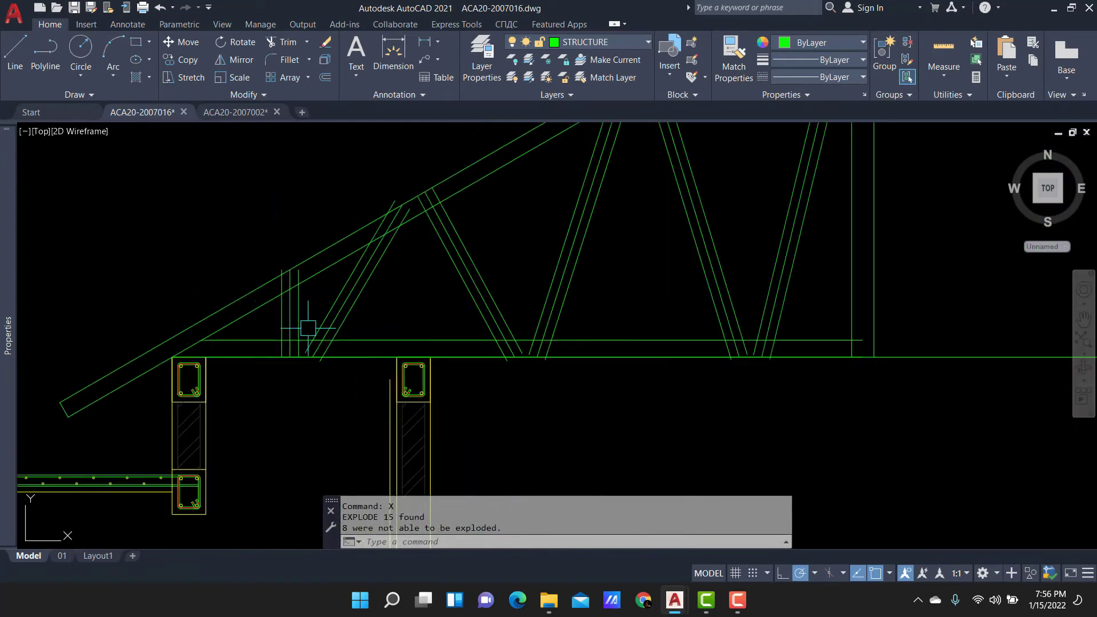
{"action": "scroll", "coordinate": [311, 337], "scroll_direction": "up", "scroll_amount": 4}
{"action": "type", "text": "ex"}
{"action": "key", "text": "Return"}
{"action": "left_click_drag", "start_coordinate": [197, 314], "coordinate": [250, 263]}
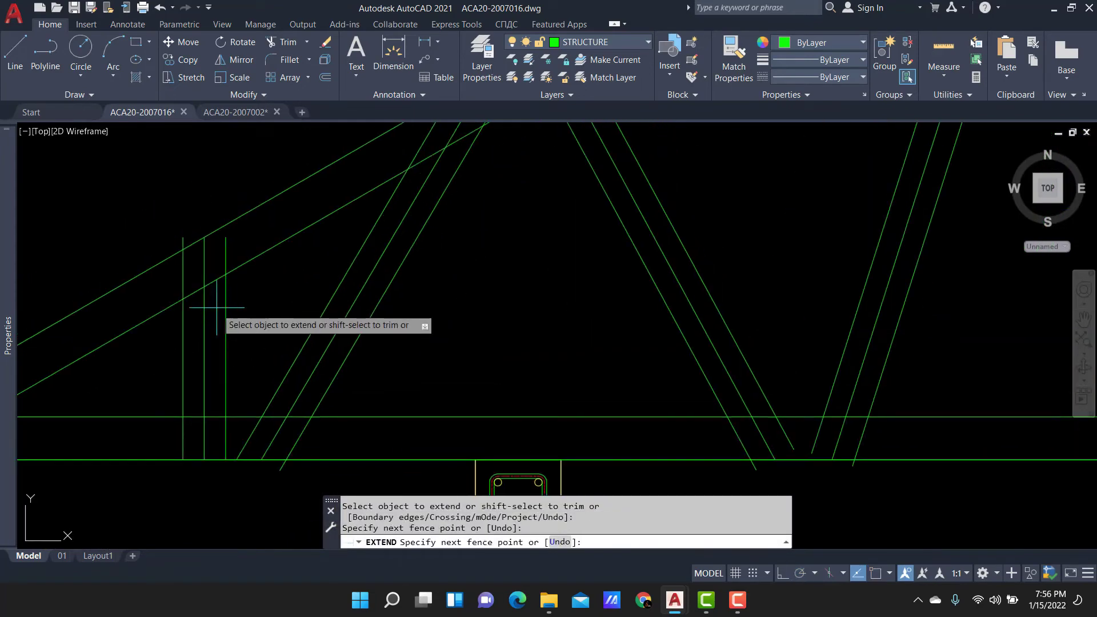
{"action": "middle_click_drag", "start_coordinate": [442, 147], "coordinate": [364, 321]}
{"action": "mouse_move", "coordinate": [427, 279]}
{"action": "middle_mouse_down"}
{"action": "mouse_move", "coordinate": [573, 235]}
{"action": "mouse_move", "coordinate": [599, 400]}
{"action": "mouse_move", "coordinate": [557, 303]}
{"action": "mouse_move", "coordinate": [576, 245]}
{"action": "middle_mouse_up"}
{"action": "scroll", "coordinate": [643, 321], "scroll_direction": "down", "scroll_amount": 3}
{"action": "scroll", "coordinate": [564, 311], "scroll_direction": "up", "scroll_amount": 3}
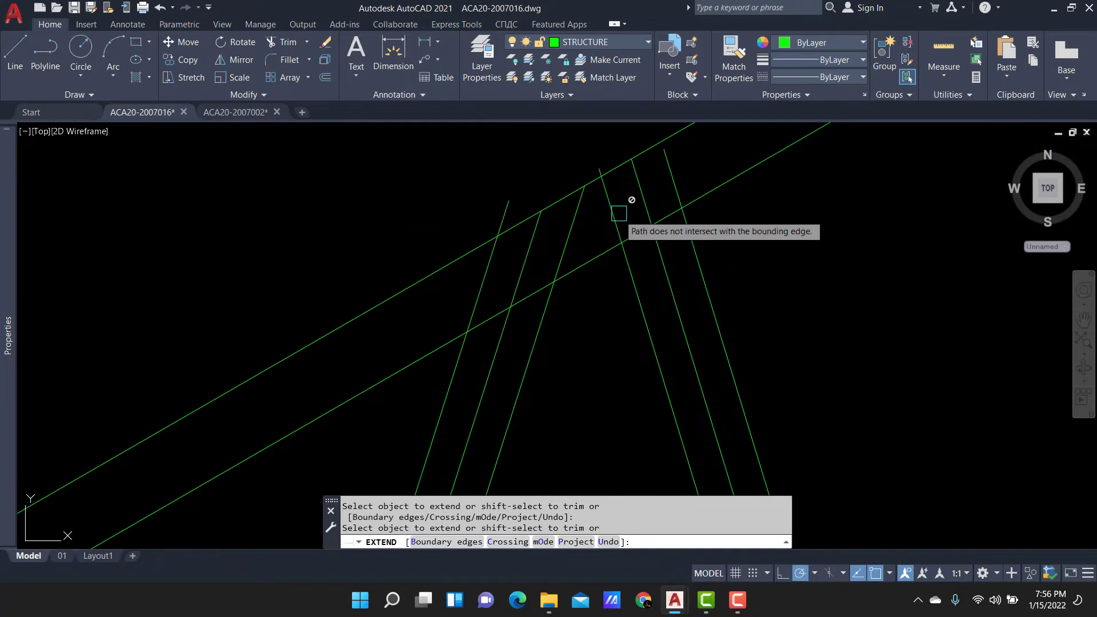
{"action": "mouse_move", "coordinate": [671, 187]}
{"action": "middle_mouse_down"}
{"action": "mouse_move", "coordinate": [796, 424]}
{"action": "mouse_move", "coordinate": [686, 370]}
{"action": "middle_mouse_up"}
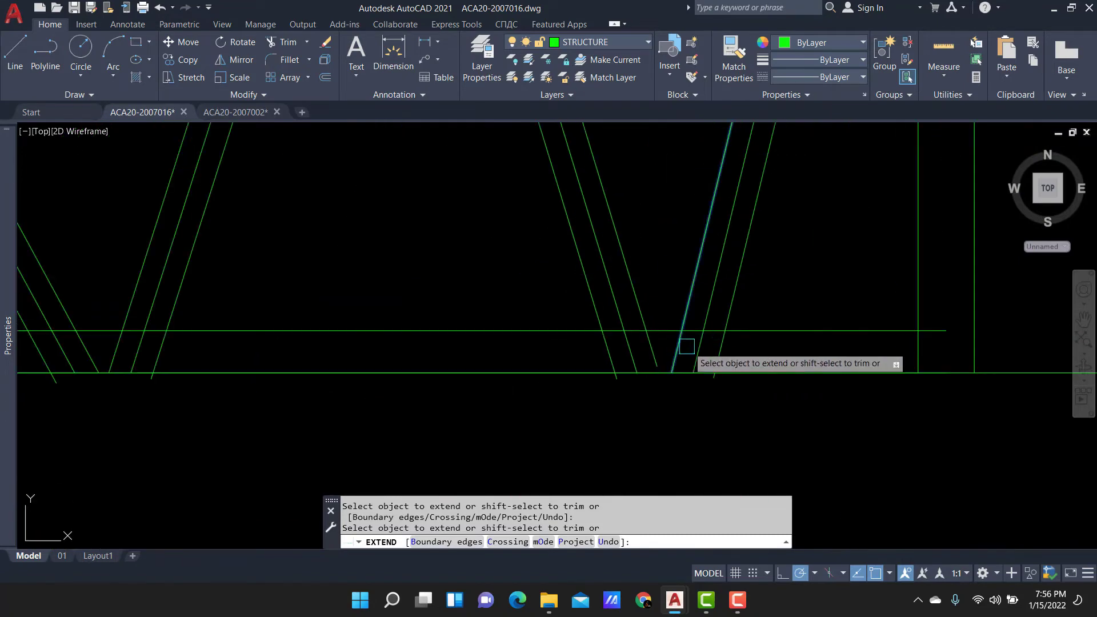
{"action": "scroll", "coordinate": [660, 349], "scroll_direction": "down", "scroll_amount": 3}
{"action": "scroll", "coordinate": [753, 142], "scroll_direction": "up", "scroll_amount": 2}
{"action": "scroll", "coordinate": [735, 178], "scroll_direction": "up", "scroll_amount": 2}
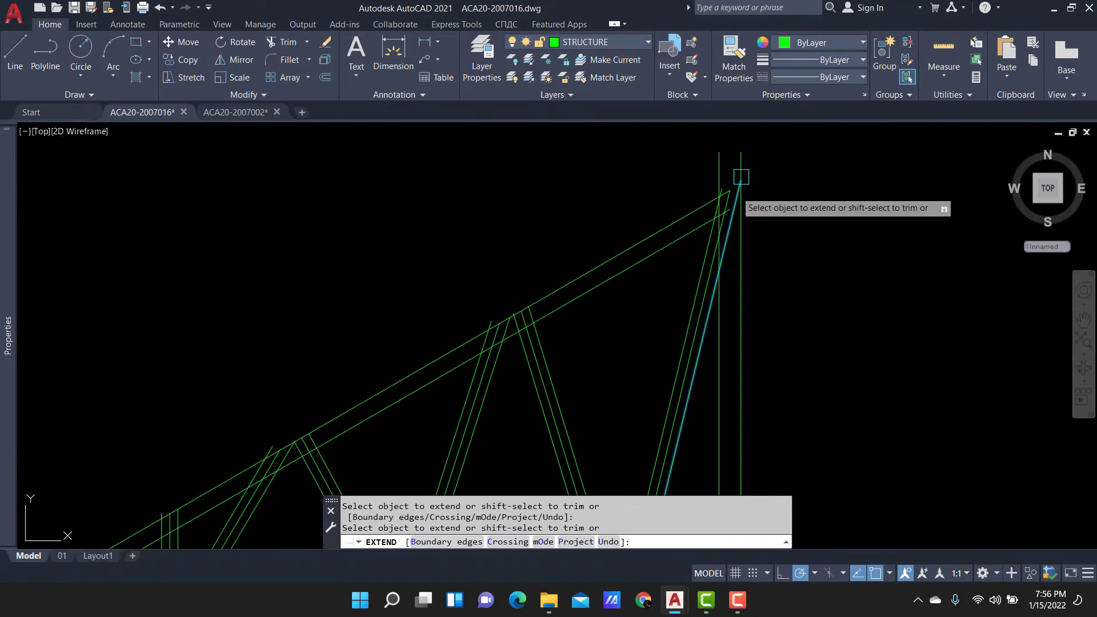
{"action": "scroll", "coordinate": [741, 173], "scroll_direction": "up", "scroll_amount": 2}
{"action": "scroll", "coordinate": [741, 173], "scroll_direction": "down", "scroll_amount": 3}
{"action": "scroll", "coordinate": [472, 275], "scroll_direction": "up", "scroll_amount": 3}
Trim web line ends past the top chord, using the top chord as cutting edge.
{"action": "type", "text": "tr"}
{"action": "key", "text": "Return"}
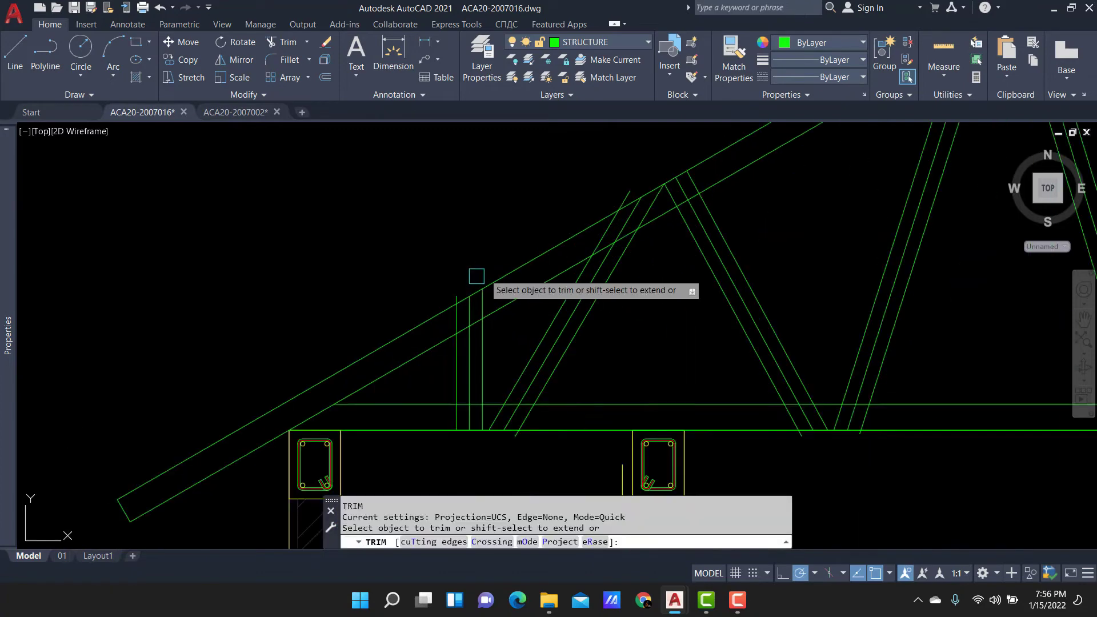
{"action": "type", "text": "t"}
{"action": "key", "text": "Return"}
{"action": "left_click", "coordinate": [515, 275]}
{"action": "key", "text": "Return"}
{"action": "scroll", "coordinate": [450, 300], "scroll_direction": "up", "scroll_amount": 2}
{"action": "left_click", "coordinate": [457, 315]}
{"action": "scroll", "coordinate": [526, 336], "scroll_direction": "down", "scroll_amount": 2}
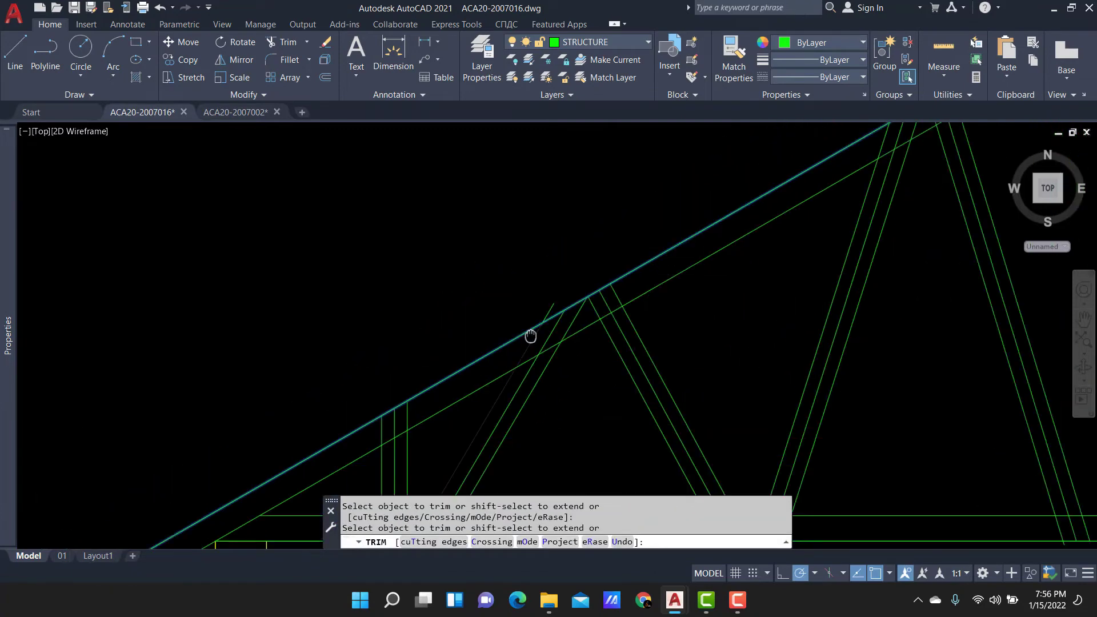
{"action": "scroll", "coordinate": [696, 226], "scroll_direction": "up", "scroll_amount": 2}
{"action": "middle_click_drag", "start_coordinate": [696, 225], "coordinate": [428, 340]}
{"action": "scroll", "coordinate": [453, 320], "scroll_direction": "up", "scroll_amount": 1}
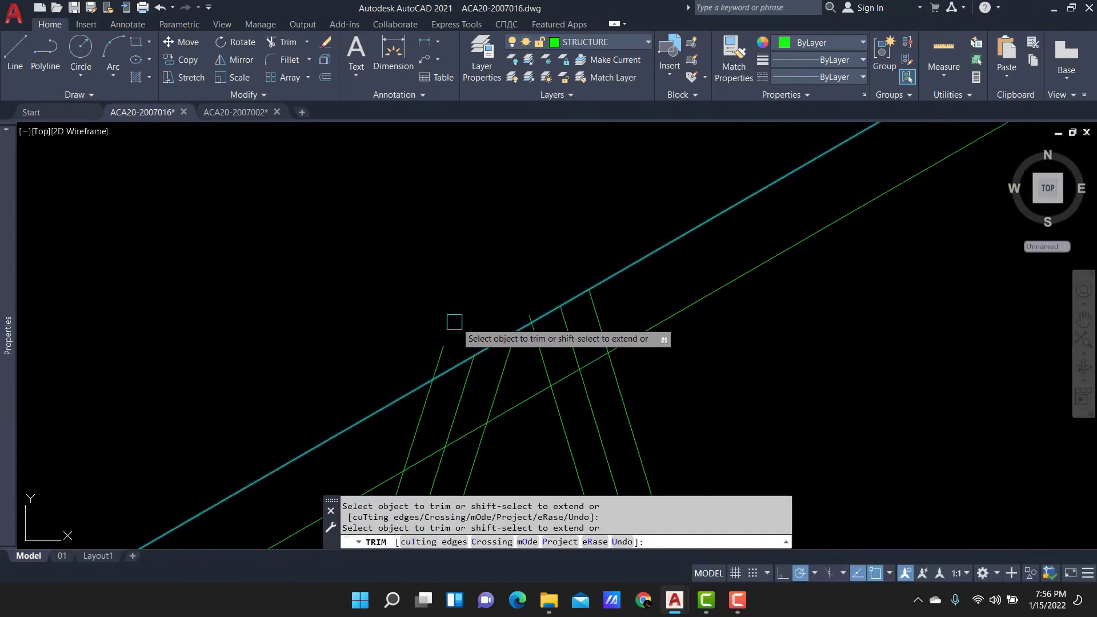
{"action": "scroll", "coordinate": [431, 330], "scroll_direction": "up", "scroll_amount": 1}
{"action": "scroll", "coordinate": [470, 326], "scroll_direction": "up", "scroll_amount": 1}
{"action": "scroll", "coordinate": [453, 333], "scroll_direction": "up", "scroll_amount": 1}
{"action": "scroll", "coordinate": [453, 332], "scroll_direction": "down", "scroll_amount": 2}
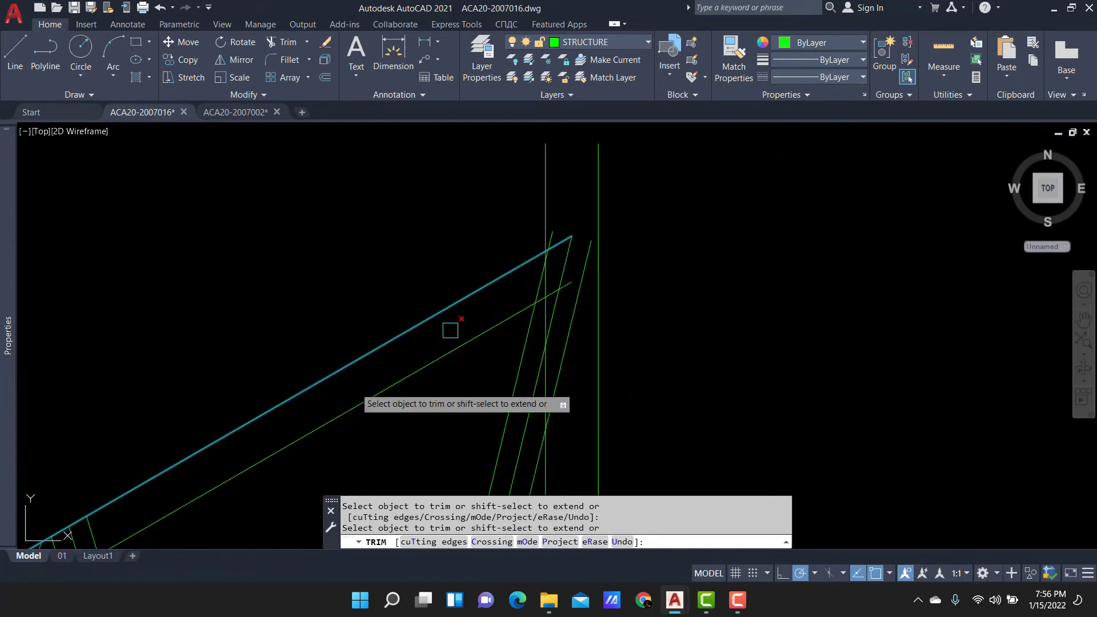
Fence-trim the overshooting web line ends in one pass.
{"action": "left_click", "coordinate": [392, 351]}
{"action": "scroll", "coordinate": [478, 183], "scroll_direction": "down", "scroll_amount": 2}
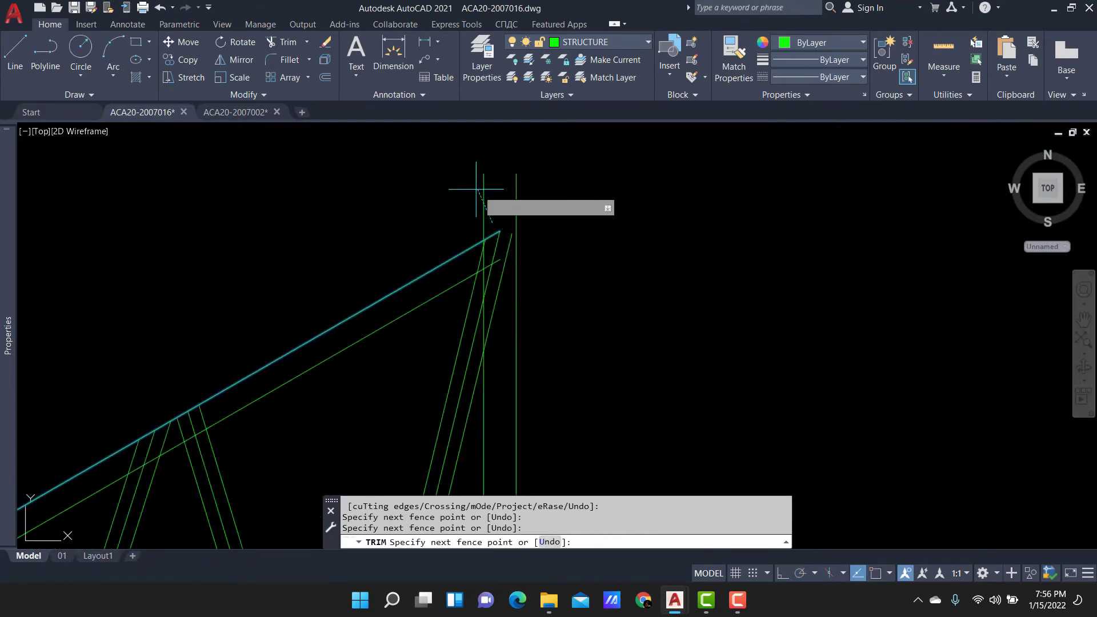
{"action": "scroll", "coordinate": [421, 289], "scroll_direction": "down", "scroll_amount": 1}
{"action": "key", "text": "Return"}
Trim the diagonal pieces overshooting below the bottom chord, using all edges as boundaries.
{"action": "scroll", "coordinate": [564, 250], "scroll_direction": "up", "scroll_amount": 3}
{"action": "scroll", "coordinate": [483, 366], "scroll_direction": "up", "scroll_amount": 2}
{"action": "scroll", "coordinate": [508, 360], "scroll_direction": "up", "scroll_amount": 2}
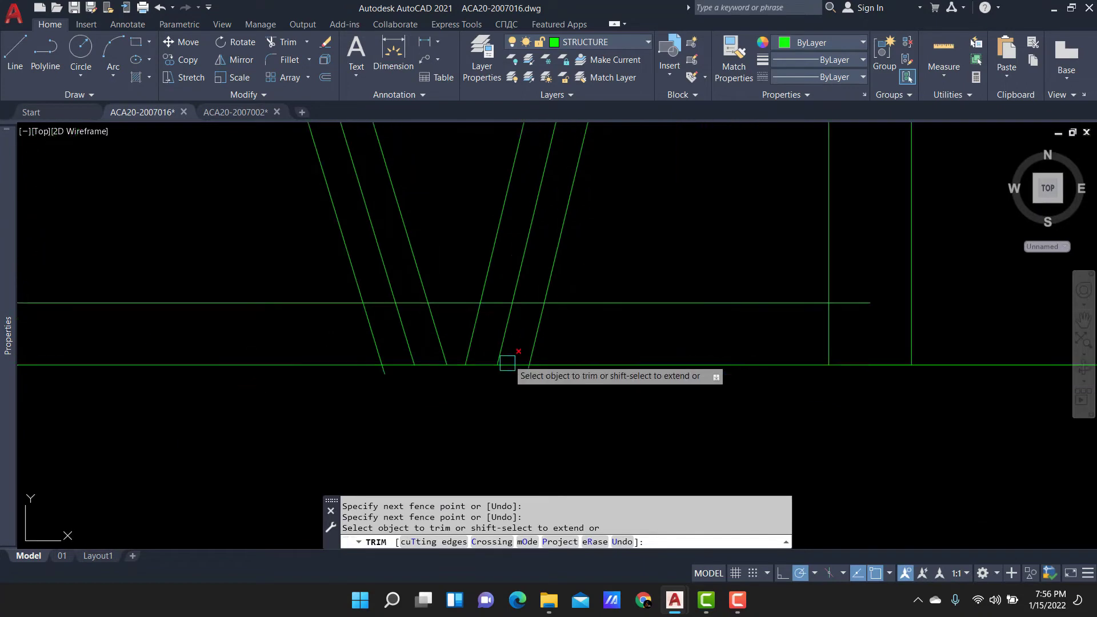
{"action": "scroll", "coordinate": [571, 370], "scroll_direction": "up", "scroll_amount": 2}
{"action": "key", "text": "Return"}
{"action": "key", "text": "Return"}
{"action": "left_click", "coordinate": [543, 377]}
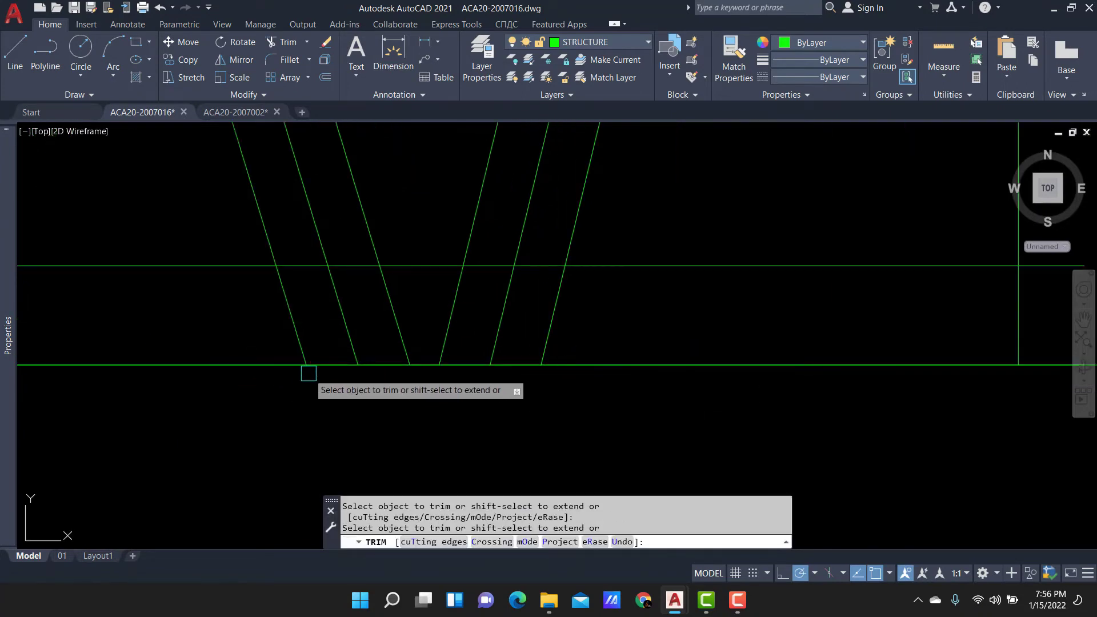
{"action": "scroll", "coordinate": [320, 371], "scroll_direction": "down", "scroll_amount": 4}
{"action": "scroll", "coordinate": [688, 348], "scroll_direction": "up", "scroll_amount": 2}
{"action": "scroll", "coordinate": [629, 340], "scroll_direction": "up", "scroll_amount": 2}
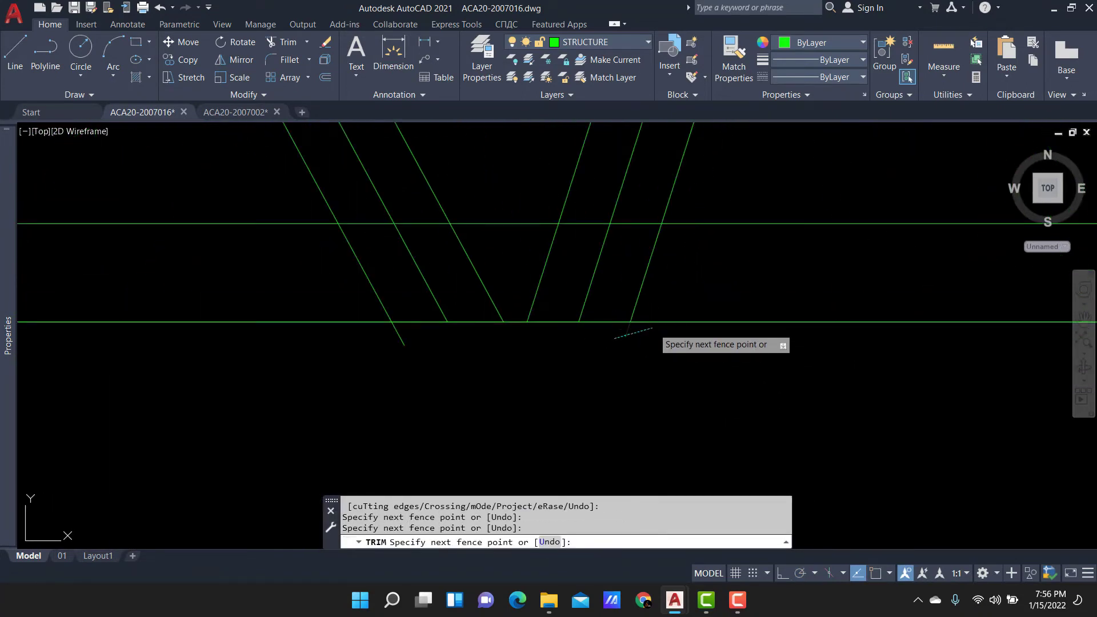
{"action": "key", "text": "Return"}
{"action": "scroll", "coordinate": [514, 343], "scroll_direction": "down", "scroll_amount": 3}
{"action": "scroll", "coordinate": [620, 345], "scroll_direction": "up", "scroll_amount": 2}
{"action": "scroll", "coordinate": [830, 366], "scroll_direction": "up", "scroll_amount": 2}
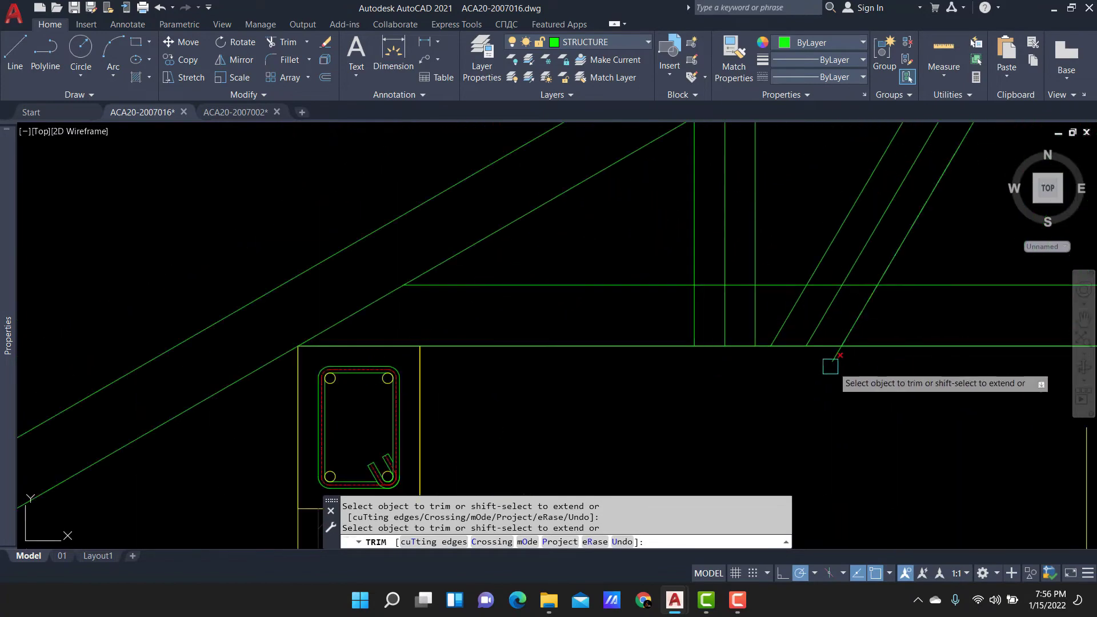
{"action": "middle_click_drag", "start_coordinate": [718, 270], "coordinate": [658, 351]}
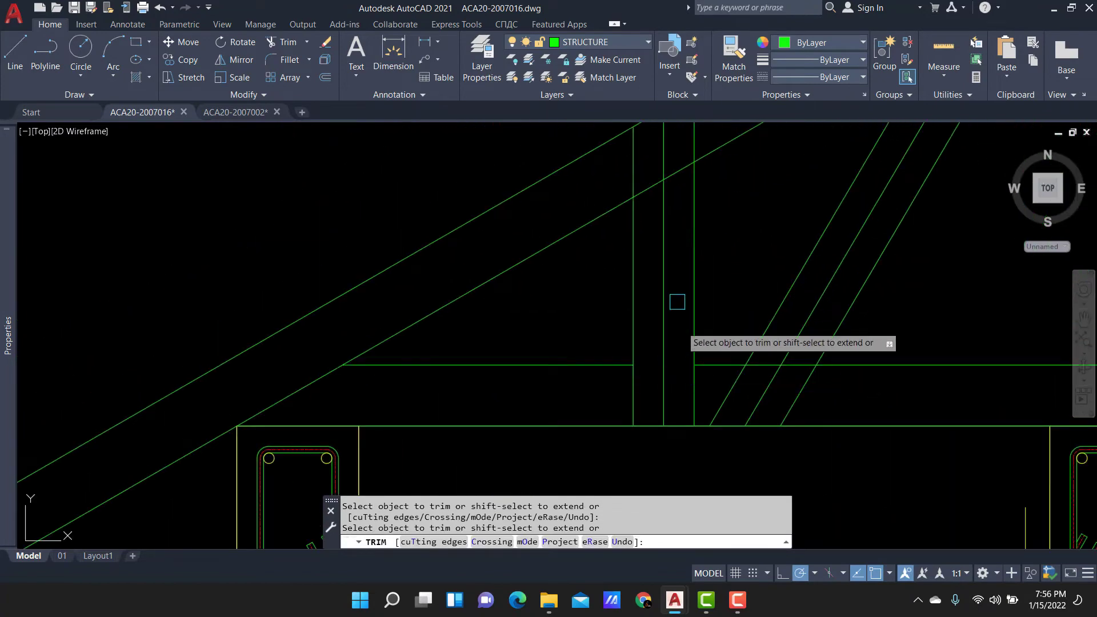
{"action": "middle_click_drag", "start_coordinate": [677, 301], "coordinate": [617, 272]}
{"action": "scroll", "coordinate": [645, 332], "scroll_direction": "down", "scroll_amount": 3}
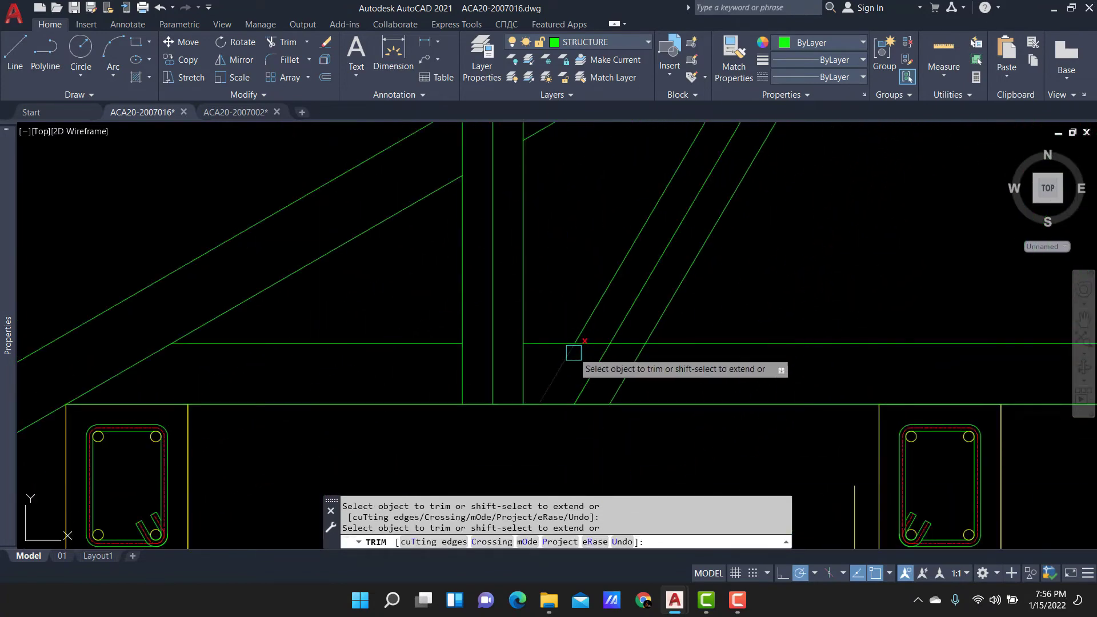
{"action": "scroll", "coordinate": [601, 335], "scroll_direction": "up", "scroll_amount": 5}
{"action": "scroll", "coordinate": [545, 324], "scroll_direction": "down", "scroll_amount": 3}
Trim the chord pieces running between the truss diagonals.
{"action": "scroll", "coordinate": [448, 293], "scroll_direction": "up", "scroll_amount": 4}
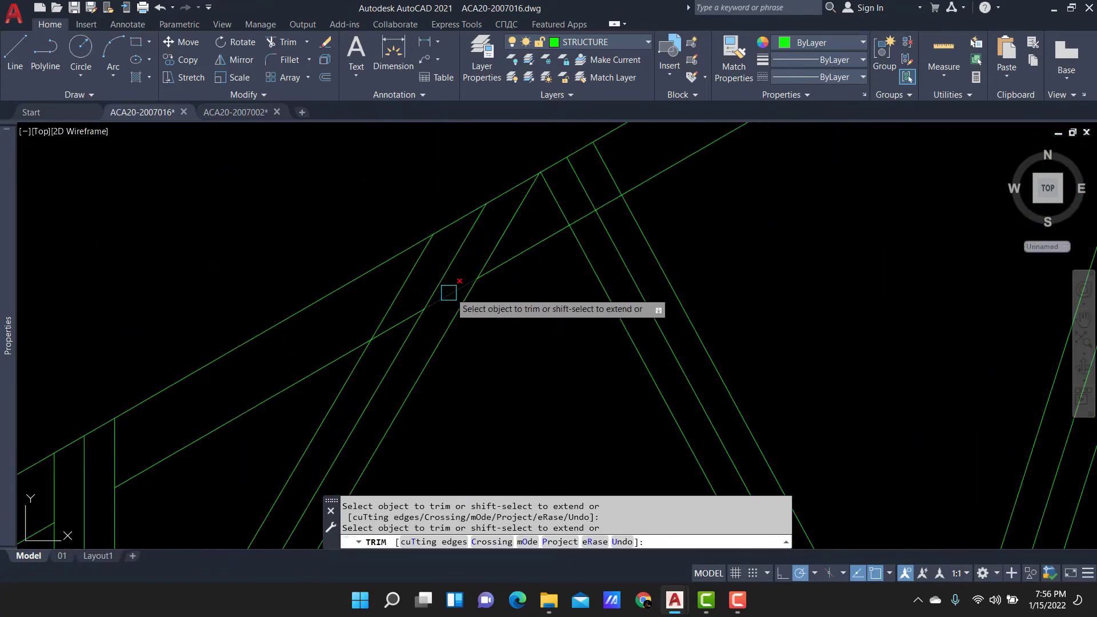
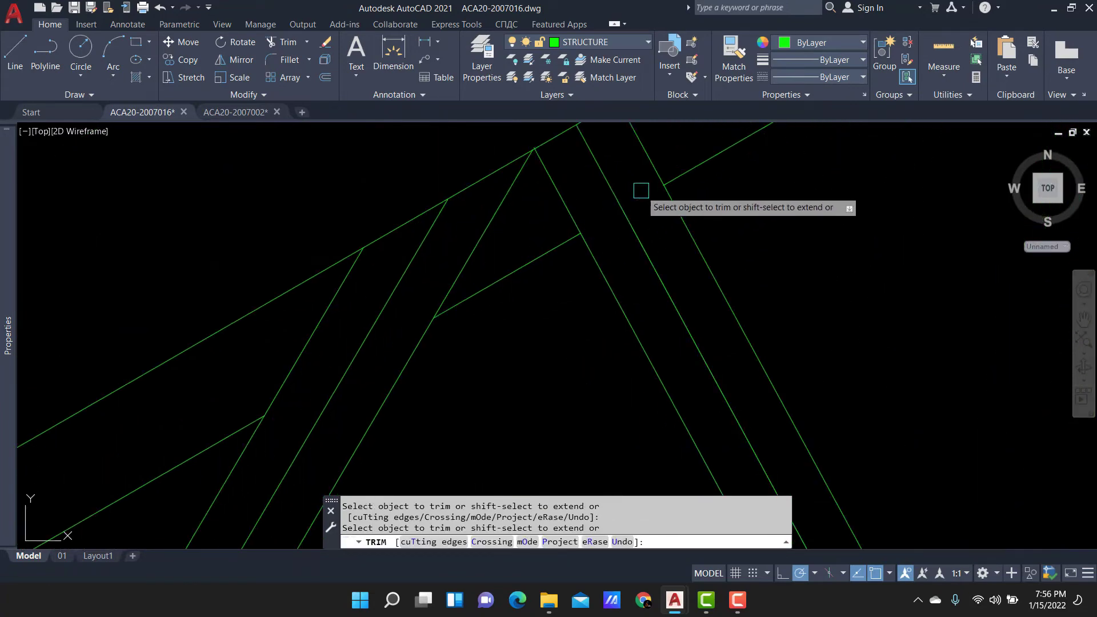
Trim the chord pieces running between the truss diagonals.
{"action": "scroll", "coordinate": [697, 372], "scroll_direction": "down", "scroll_amount": 3}
{"action": "scroll", "coordinate": [606, 265], "scroll_direction": "up", "scroll_amount": 4}
{"action": "scroll", "coordinate": [606, 266], "scroll_direction": "up", "scroll_amount": 4}
{"action": "left_click", "coordinate": [581, 245]}
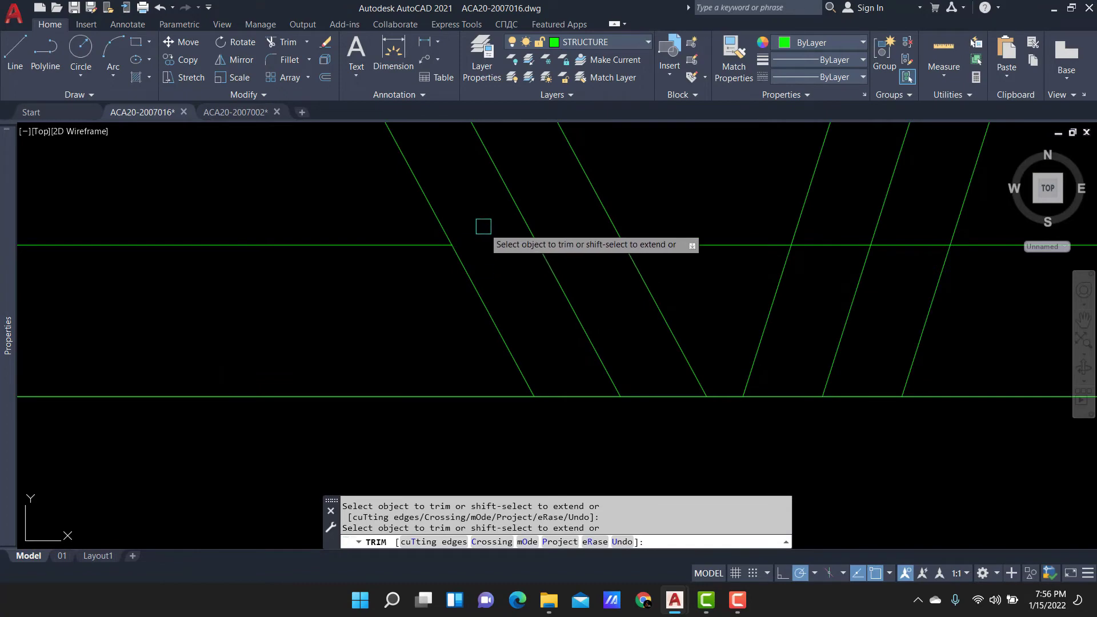
{"action": "scroll", "coordinate": [343, 480], "scroll_direction": "down", "scroll_amount": 3}
{"action": "scroll", "coordinate": [594, 370], "scroll_direction": "up", "scroll_amount": 3}
{"action": "scroll", "coordinate": [715, 228], "scroll_direction": "down", "scroll_amount": 3}
{"action": "scroll", "coordinate": [515, 442], "scroll_direction": "up", "scroll_amount": 3}
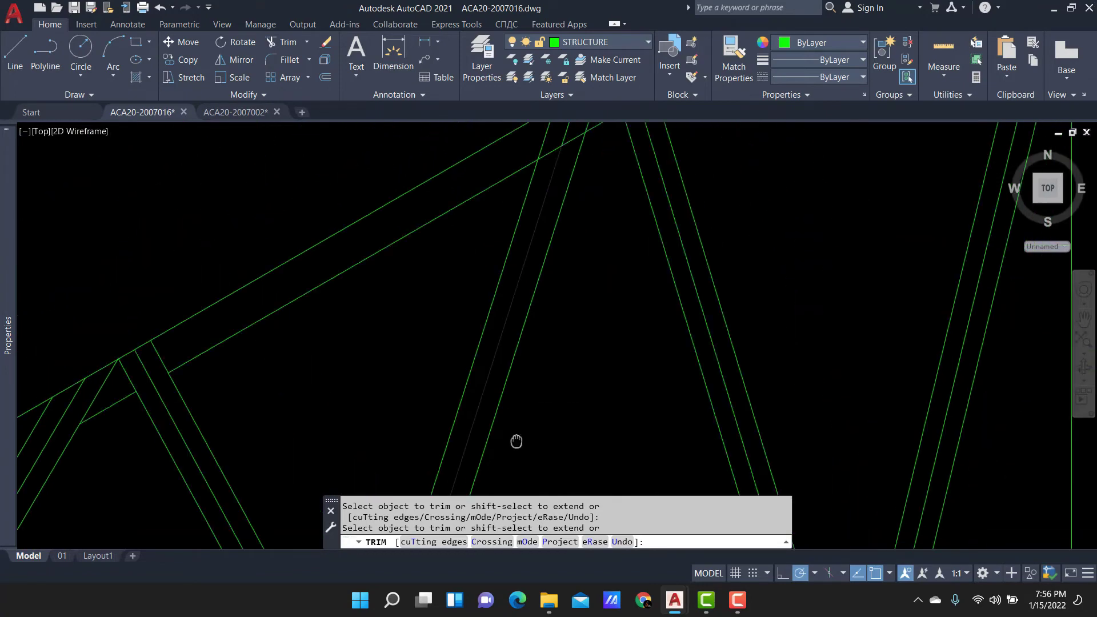
{"action": "scroll", "coordinate": [529, 270], "scroll_direction": "down", "scroll_amount": 2}
{"action": "scroll", "coordinate": [464, 254], "scroll_direction": "up", "scroll_amount": 3}
{"action": "left_click", "coordinate": [405, 277]}
{"action": "scroll", "coordinate": [406, 277], "scroll_direction": "down", "scroll_amount": 3}
{"action": "scroll", "coordinate": [457, 330], "scroll_direction": "up", "scroll_amount": 3}
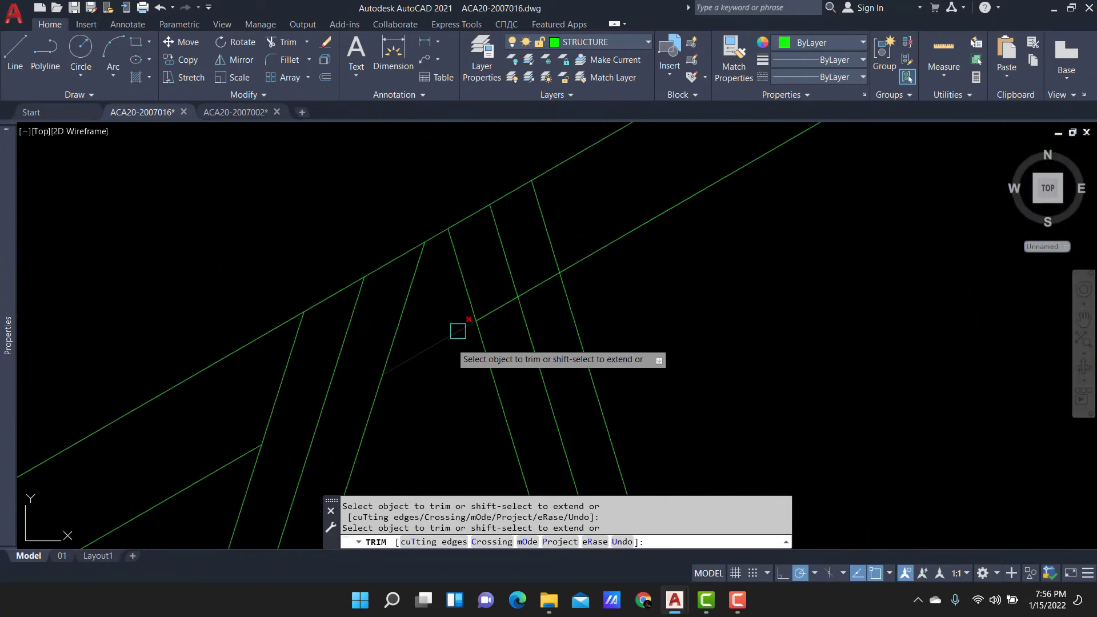
{"action": "scroll", "coordinate": [480, 326], "scroll_direction": "up", "scroll_amount": 2}
Fence-trim several more crossing chord pieces, then bring the bottom chord and columns into view.
{"action": "scroll", "coordinate": [541, 264], "scroll_direction": "up", "scroll_amount": 2}
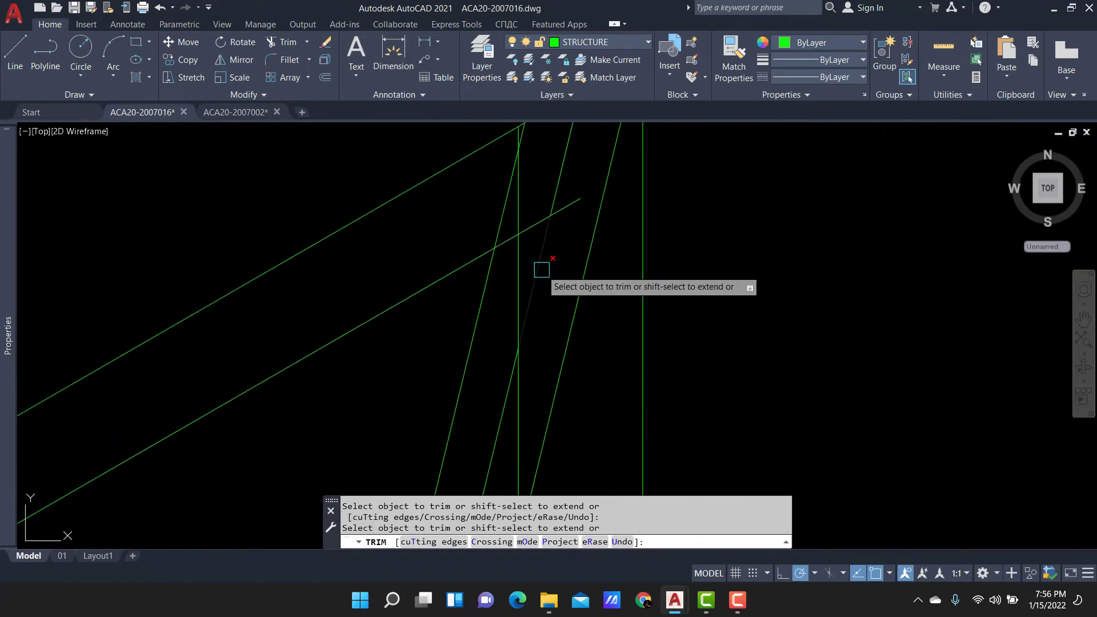
{"action": "left_click", "coordinate": [579, 212]}
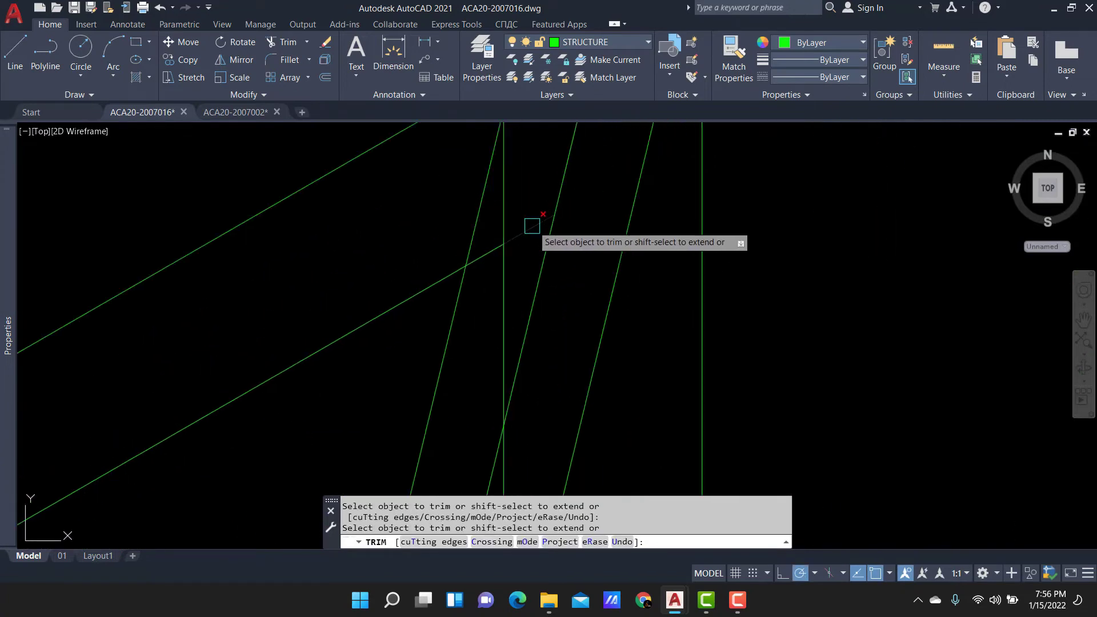
{"action": "scroll", "coordinate": [518, 217], "scroll_direction": "down", "scroll_amount": 2}
{"action": "scroll", "coordinate": [500, 288], "scroll_direction": "up", "scroll_amount": 2}
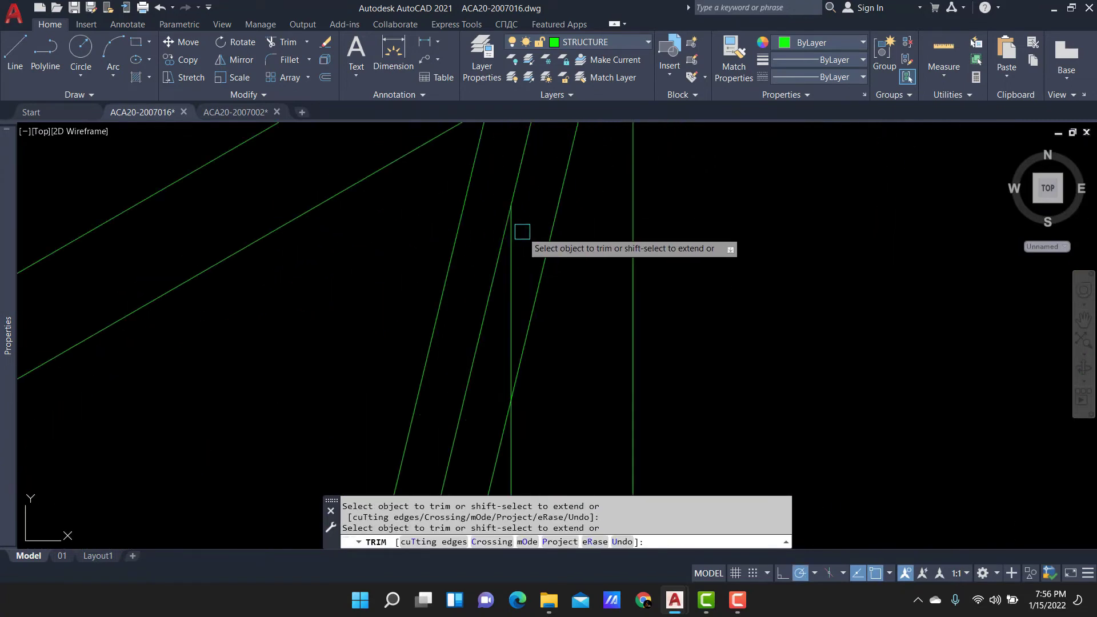
{"action": "scroll", "coordinate": [516, 245], "scroll_direction": "down", "scroll_amount": 3}
{"action": "scroll", "coordinate": [514, 340], "scroll_direction": "up", "scroll_amount": 3}
{"action": "scroll", "coordinate": [464, 326], "scroll_direction": "up", "scroll_amount": 3}
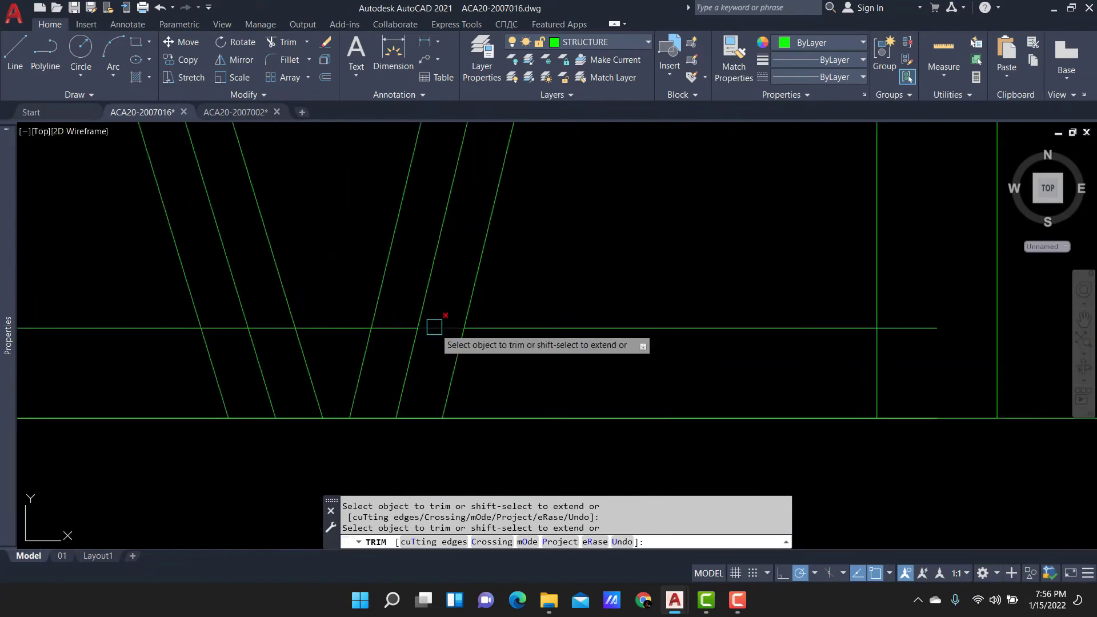
{"action": "scroll", "coordinate": [244, 325], "scroll_direction": "down", "scroll_amount": 3}
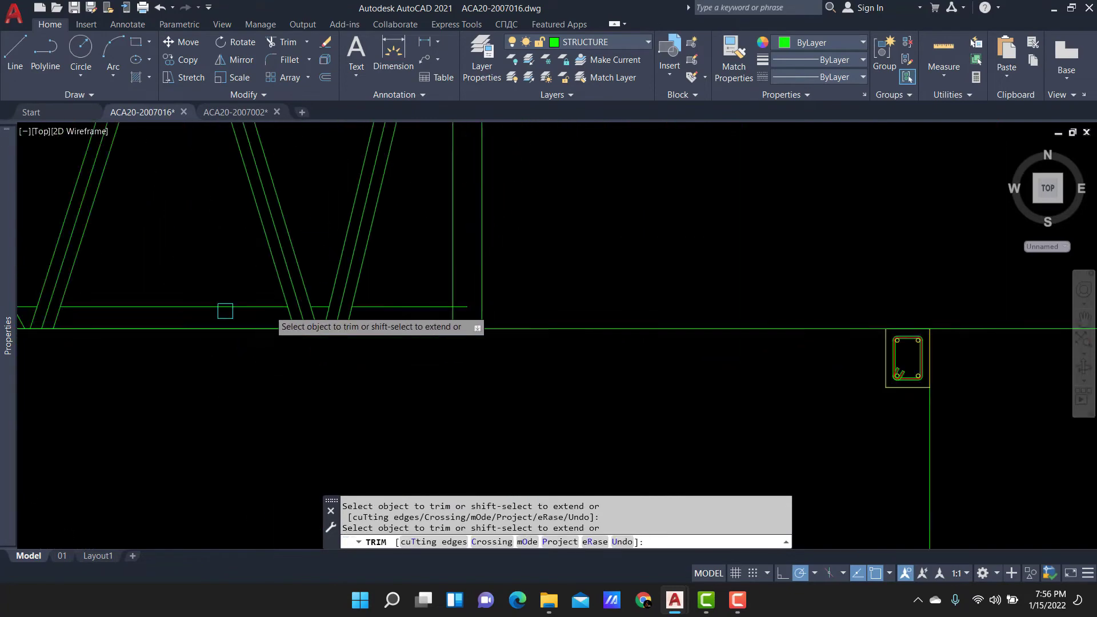
{"action": "scroll", "coordinate": [808, 345], "scroll_direction": "up", "scroll_amount": 1}
{"action": "scroll", "coordinate": [693, 308], "scroll_direction": "up", "scroll_amount": 2}
{"action": "scroll", "coordinate": [693, 309], "scroll_direction": "down", "scroll_amount": 2}
{"action": "mouse_move", "coordinate": [693, 309]}
{"action": "middle_mouse_down"}
{"action": "mouse_move", "coordinate": [831, 278]}
{"action": "mouse_move", "coordinate": [799, 207]}
{"action": "middle_mouse_up"}
Draw a vertical double-line post from the bottom chord up to the truss apex.
{"action": "key", "text": "Return"}
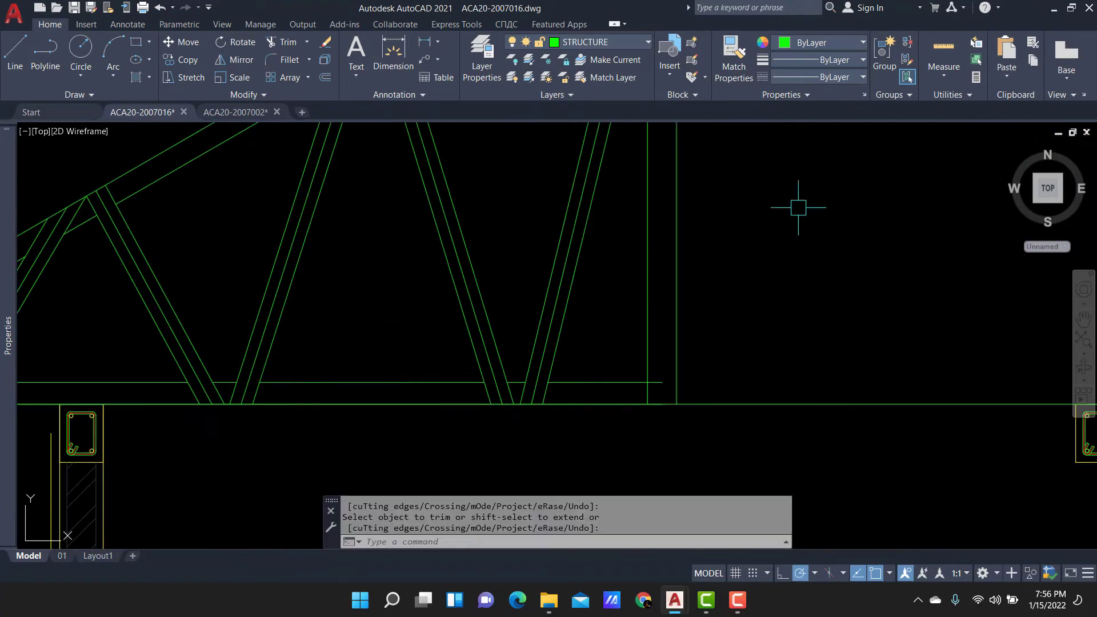
{"action": "type", "text": "ML"}
{"action": "key", "text": "Return"}
{"action": "scroll", "coordinate": [685, 394], "scroll_direction": "up", "scroll_amount": 2}
{"action": "left_click", "coordinate": [652, 412]}
{"action": "scroll", "coordinate": [663, 372], "scroll_direction": "down", "scroll_amount": 4}
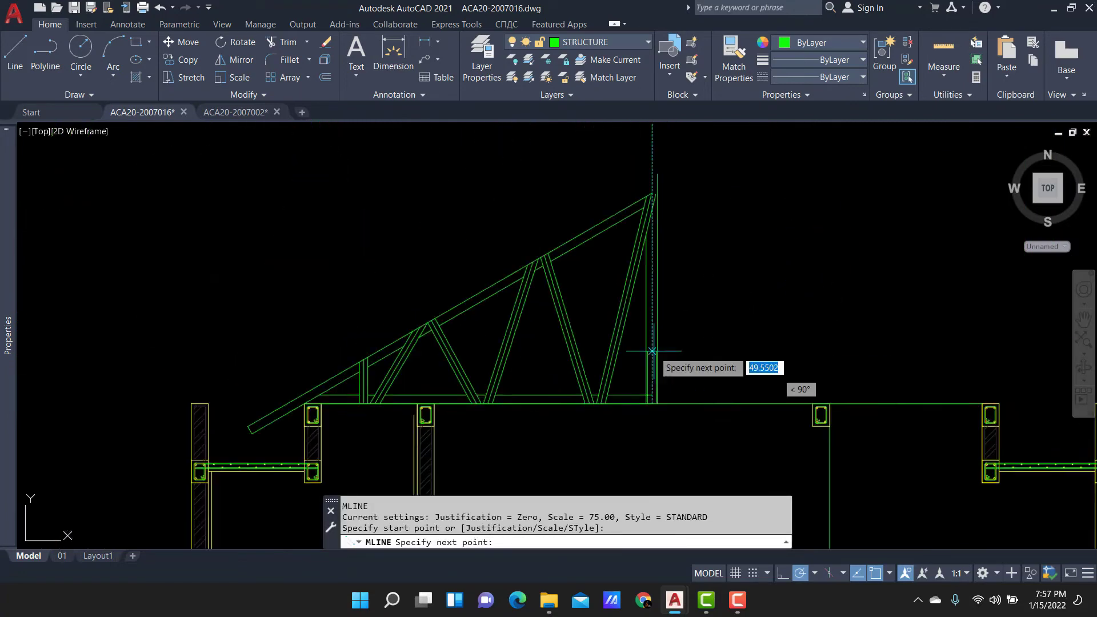
{"action": "scroll", "coordinate": [631, 296], "scroll_direction": "up", "scroll_amount": 3}
{"action": "scroll", "coordinate": [631, 297], "scroll_direction": "up", "scroll_amount": 3}
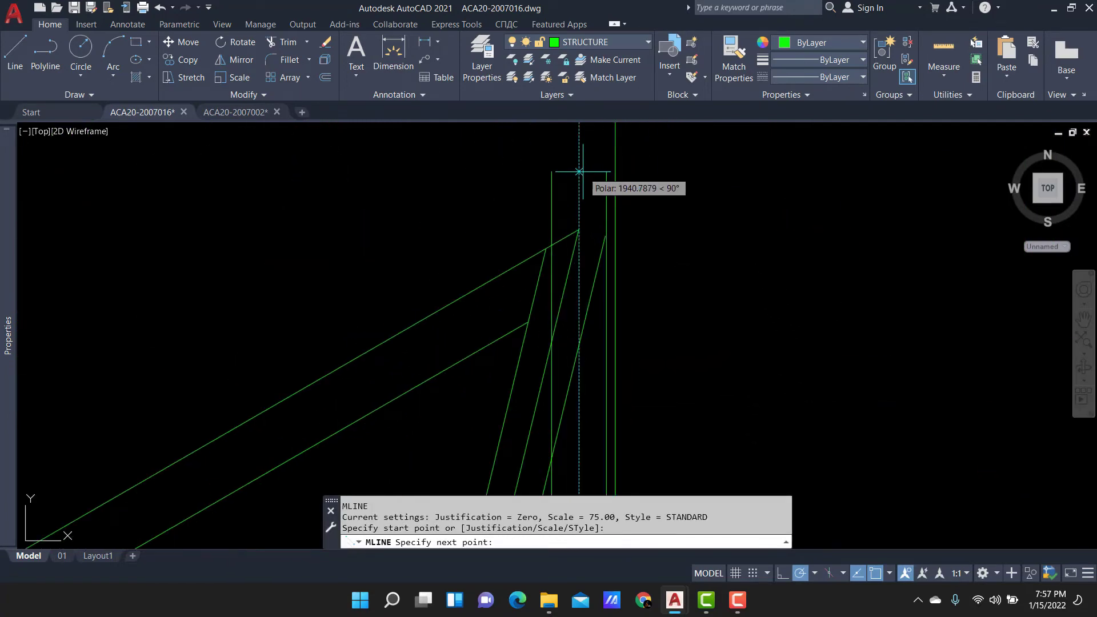
{"action": "left_click", "coordinate": [579, 171]}
{"action": "key", "text": "Return"}
Explode the double-line post and trim its lines above the apex.
{"action": "type", "text": "tr"}
{"action": "key", "text": "Return"}
{"action": "key", "text": "Escape"}
{"action": "left_click", "coordinate": [555, 200]}
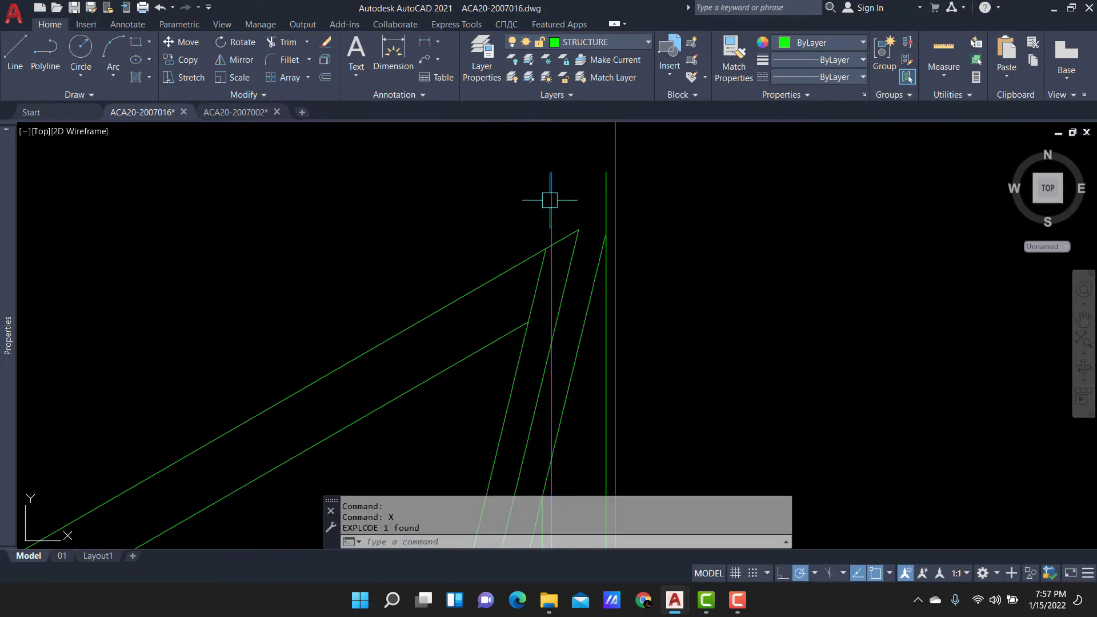
{"action": "type", "text": "tr"}
{"action": "key", "text": "Return"}
{"action": "left_click", "coordinate": [551, 220]}
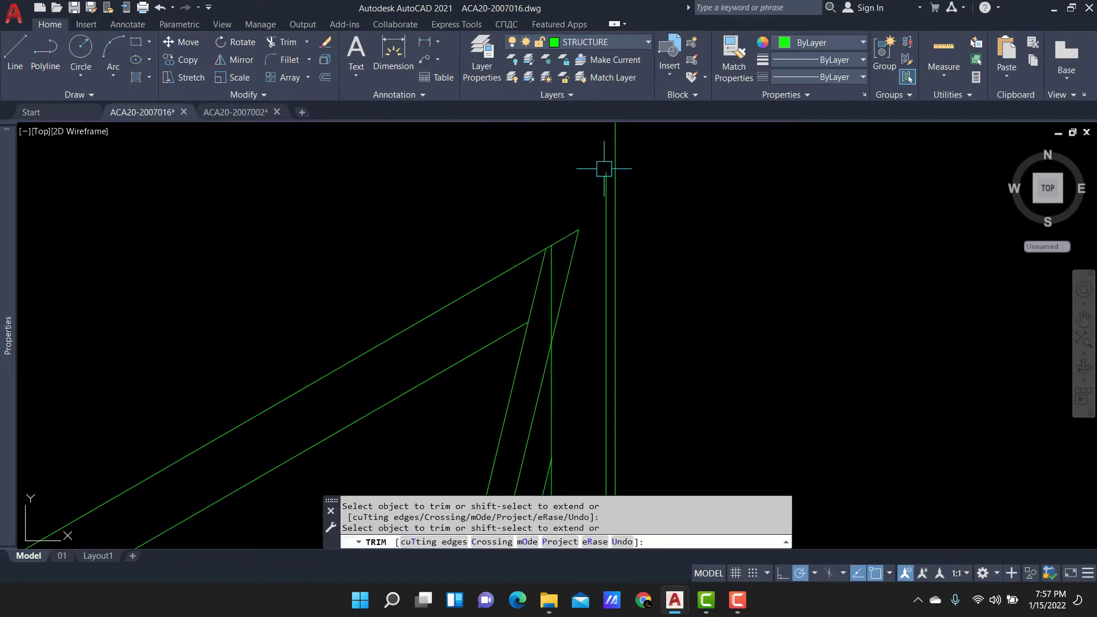
{"action": "key", "text": "Return"}
Trim off the horizontal stub projecting past the column.
{"action": "scroll", "coordinate": [599, 306], "scroll_direction": "down", "scroll_amount": 3}
{"action": "middle_click_drag", "start_coordinate": [600, 307], "coordinate": [608, 184]}
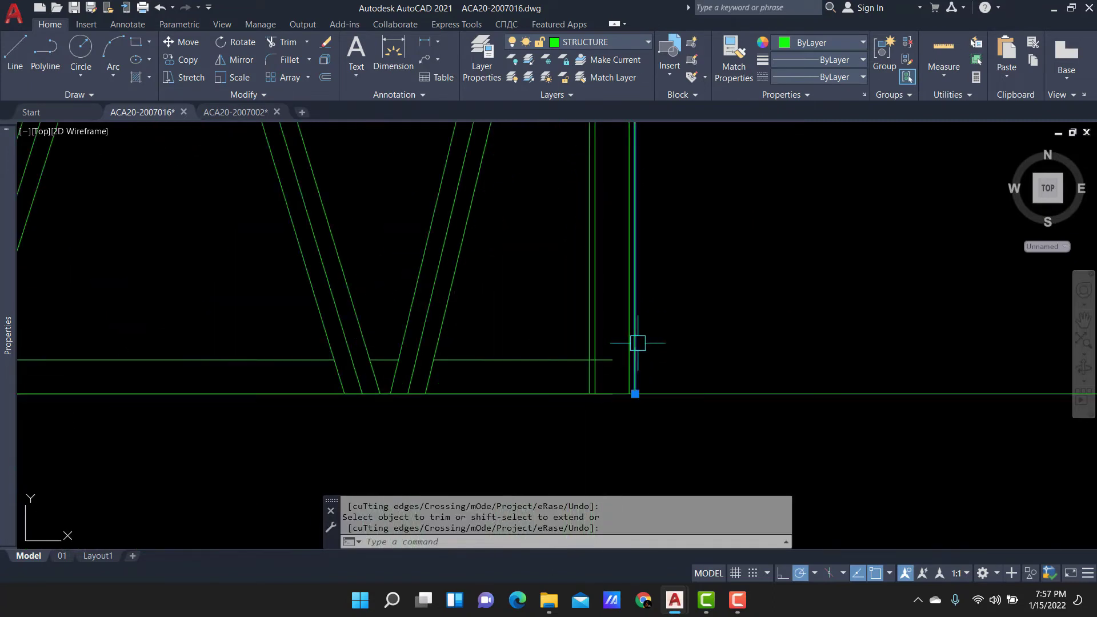
{"action": "key", "text": "Escape"}
{"action": "scroll", "coordinate": [588, 330], "scroll_direction": "up", "scroll_amount": 2}
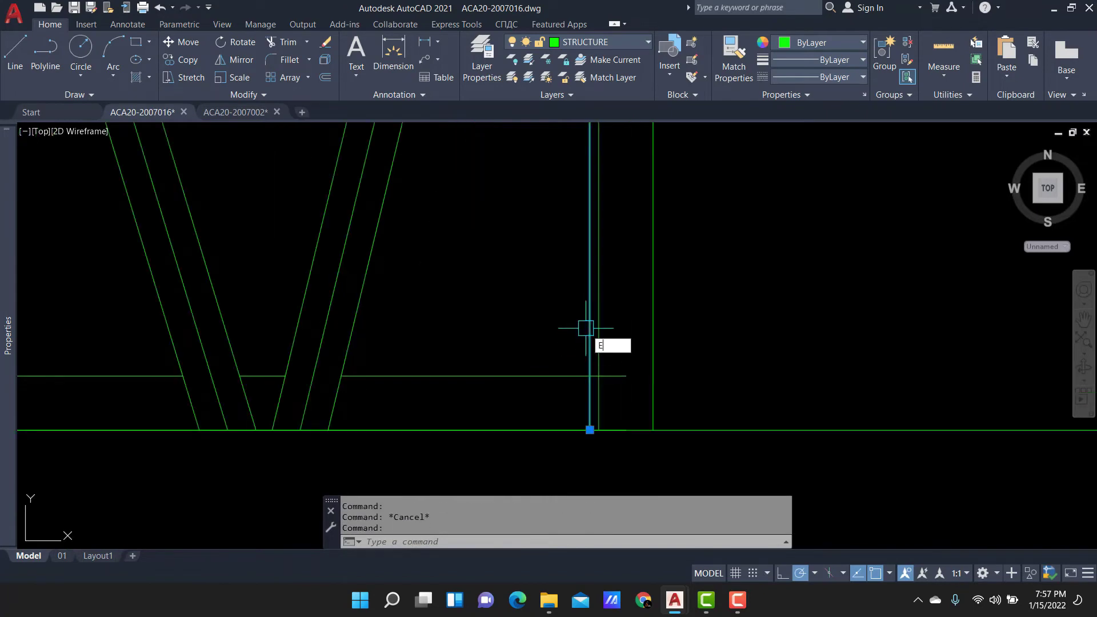
{"action": "type", "text": "tr"}
{"action": "key", "text": "Return"}
{"action": "scroll", "coordinate": [613, 373], "scroll_direction": "down", "scroll_amount": 2}
{"action": "left_click", "coordinate": [610, 373]}
{"action": "key", "text": "Return"}
Draw a centre line from the bottom chord up to the truss apex.
{"action": "key", "text": "l"}
{"action": "key", "text": "Return"}
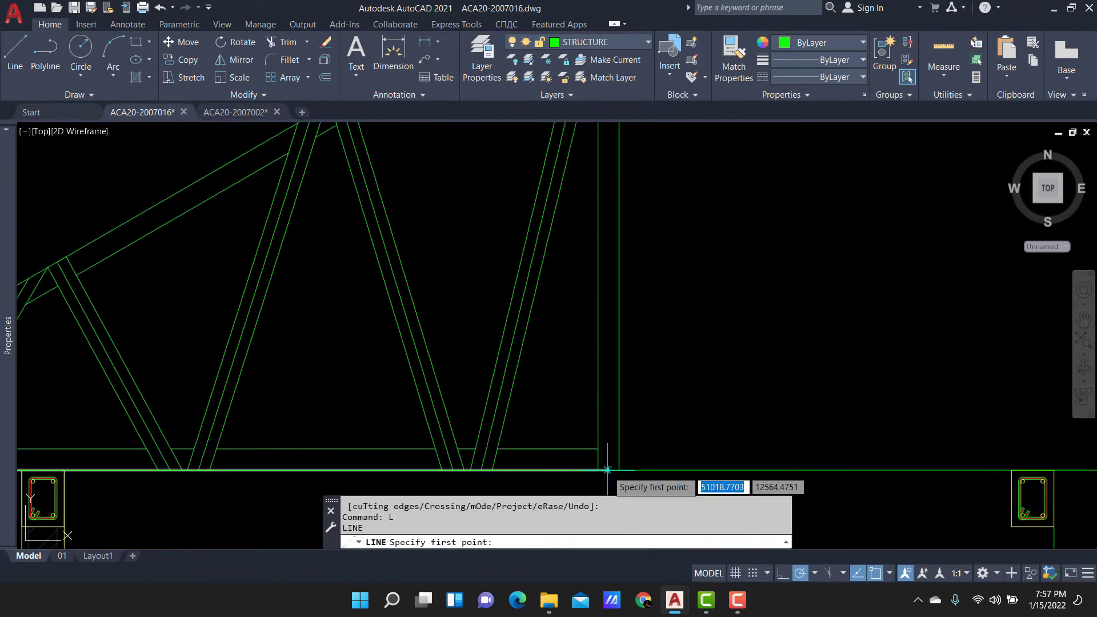
{"action": "left_click", "coordinate": [608, 470]}
{"action": "scroll", "coordinate": [609, 433], "scroll_direction": "down", "scroll_amount": 5}
{"action": "scroll", "coordinate": [582, 257], "scroll_direction": "up", "scroll_amount": 4}
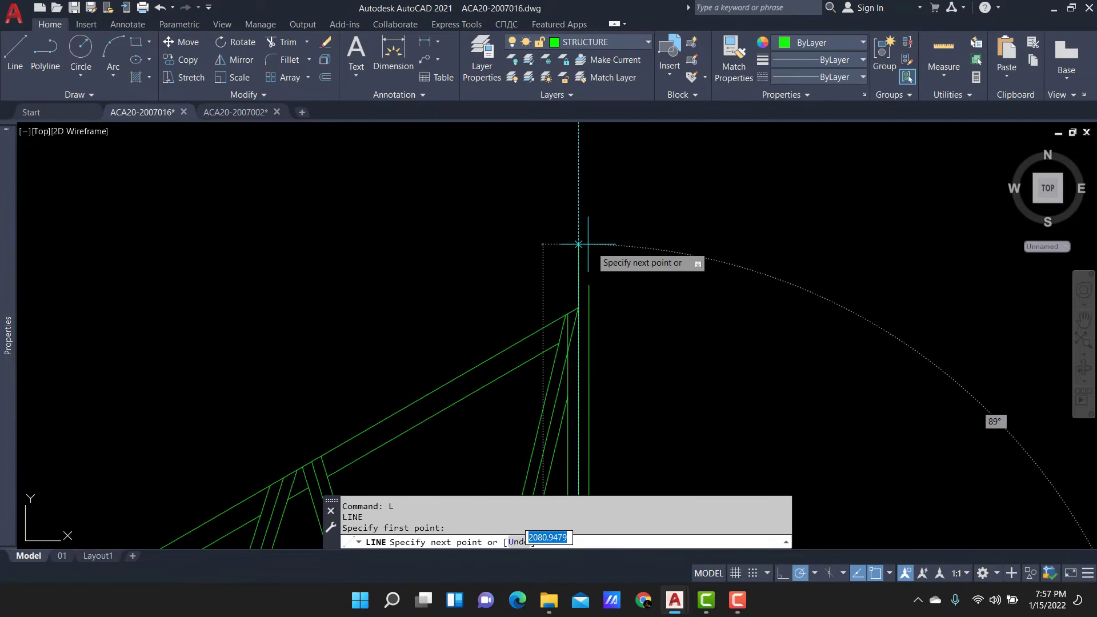
{"action": "left_click", "coordinate": [578, 307]}
{"action": "scroll", "coordinate": [588, 294], "scroll_direction": "down", "scroll_amount": 1}
{"action": "scroll", "coordinate": [588, 294], "scroll_direction": "down", "scroll_amount": 4}
{"action": "key", "text": "Return"}
Select the vertical, diagonal and other truss member centre lines.
{"action": "type", "text": "ma"}
{"action": "key", "text": "Return"}
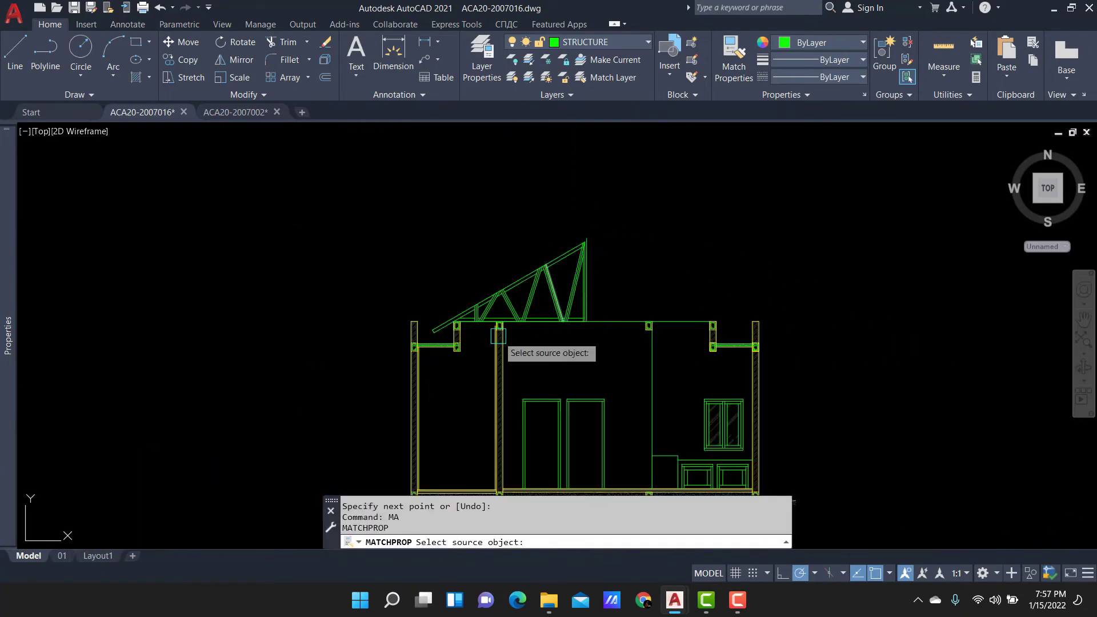
{"action": "scroll", "coordinate": [483, 295], "scroll_direction": "up", "scroll_amount": 3}
{"action": "scroll", "coordinate": [446, 372], "scroll_direction": "up", "scroll_amount": 3}
{"action": "scroll", "coordinate": [440, 372], "scroll_direction": "up", "scroll_amount": 2}
{"action": "key", "text": "Escape"}
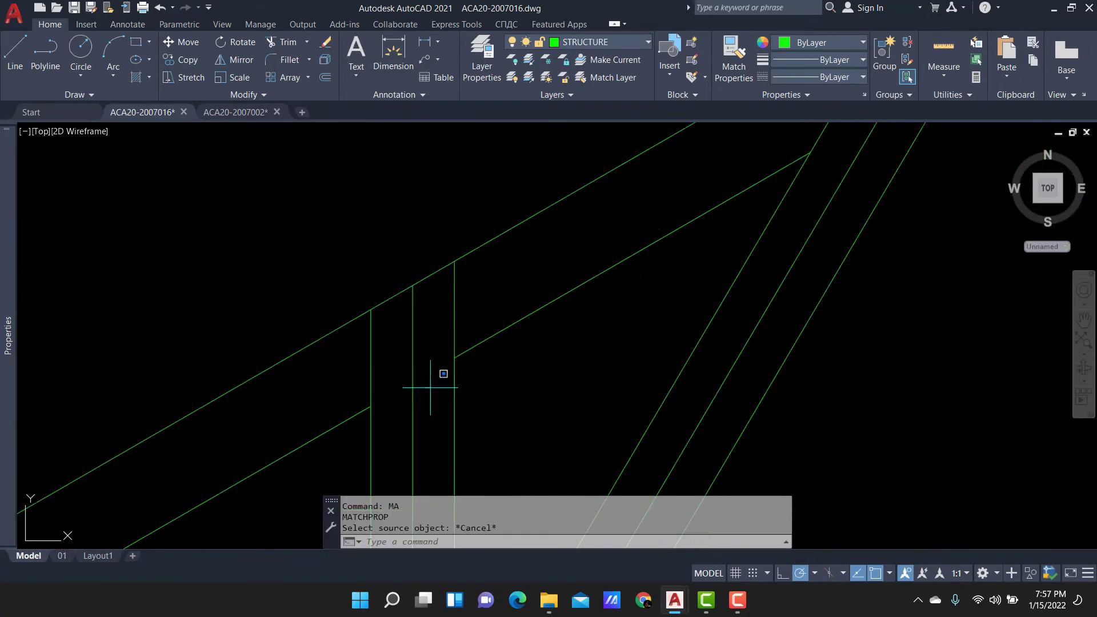
{"action": "left_click", "coordinate": [406, 373]}
{"action": "left_click", "coordinate": [661, 295]}
{"action": "scroll", "coordinate": [619, 358], "scroll_direction": "down", "scroll_amount": 3}
{"action": "scroll", "coordinate": [602, 350], "scroll_direction": "up", "scroll_amount": 2}
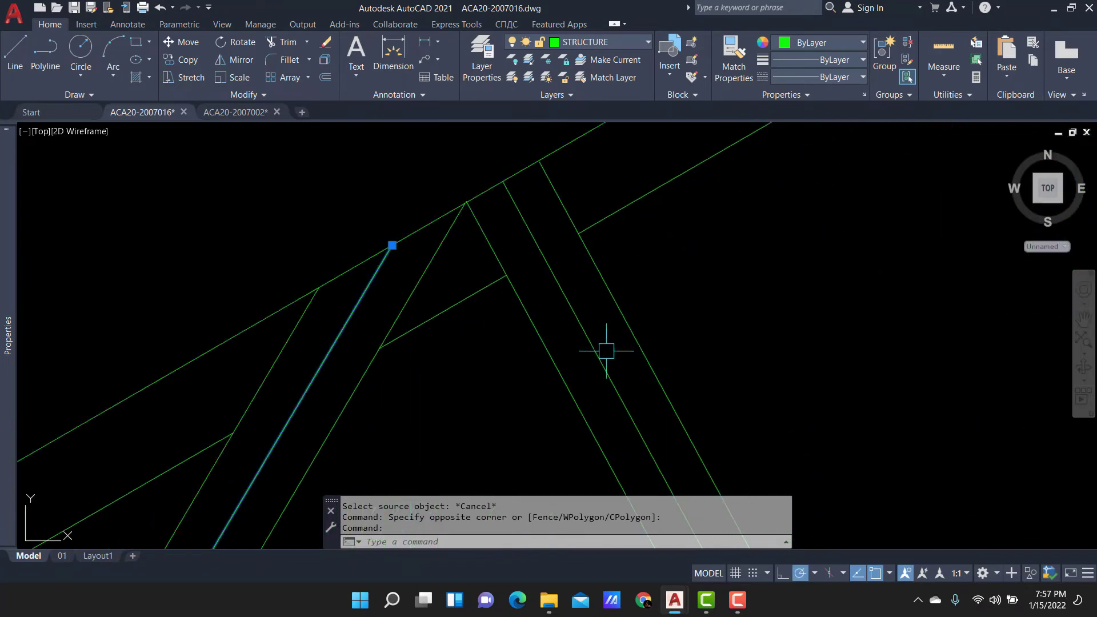
{"action": "left_click", "coordinate": [602, 350]}
Move the selected centre lines onto the CENTER LINE layer.
{"action": "scroll", "coordinate": [800, 301], "scroll_direction": "down", "scroll_amount": 2}
{"action": "scroll", "coordinate": [569, 314], "scroll_direction": "up", "scroll_amount": 3}
{"action": "scroll", "coordinate": [685, 375], "scroll_direction": "down", "scroll_amount": 2}
{"action": "scroll", "coordinate": [570, 368], "scroll_direction": "up", "scroll_amount": 2}
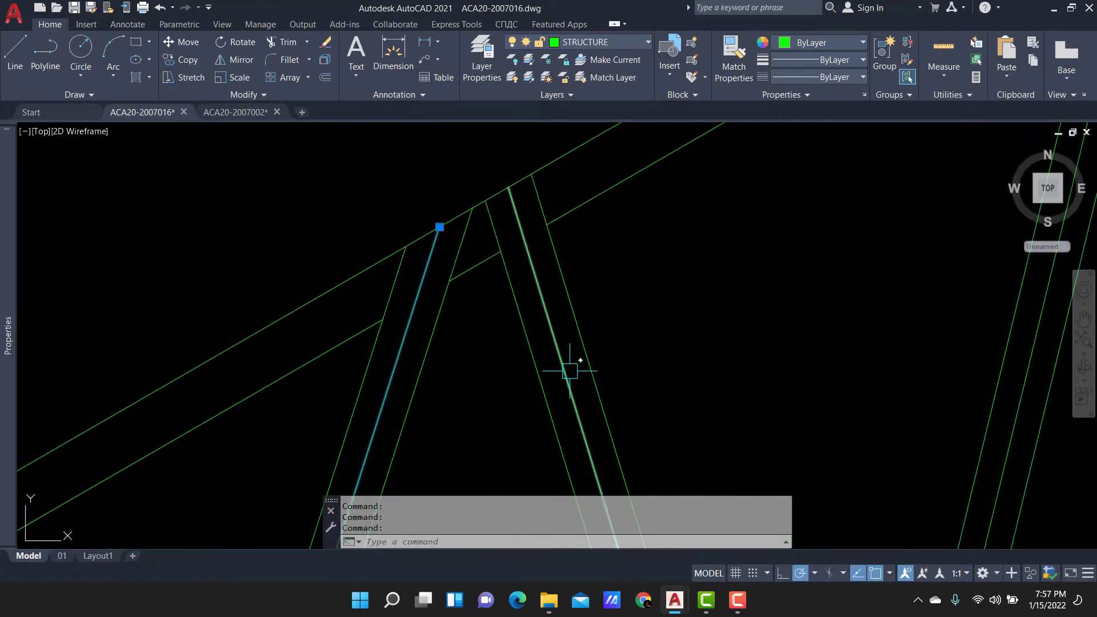
{"action": "scroll", "coordinate": [741, 362], "scroll_direction": "down", "scroll_amount": 2}
{"action": "scroll", "coordinate": [650, 294], "scroll_direction": "up", "scroll_amount": 2}
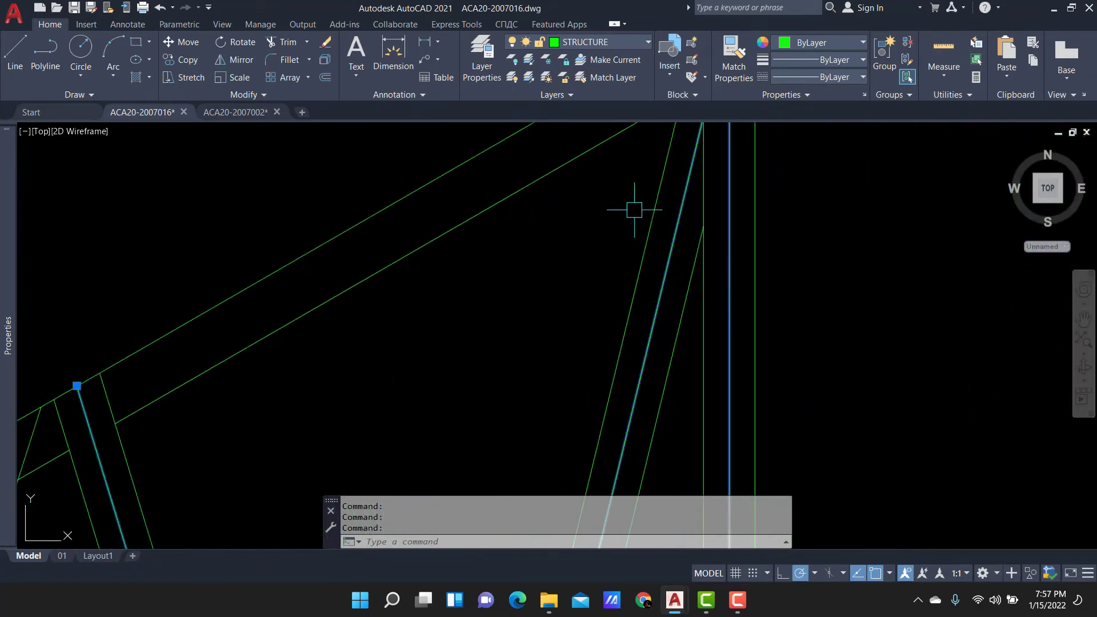
{"action": "left_click", "coordinate": [615, 42]}
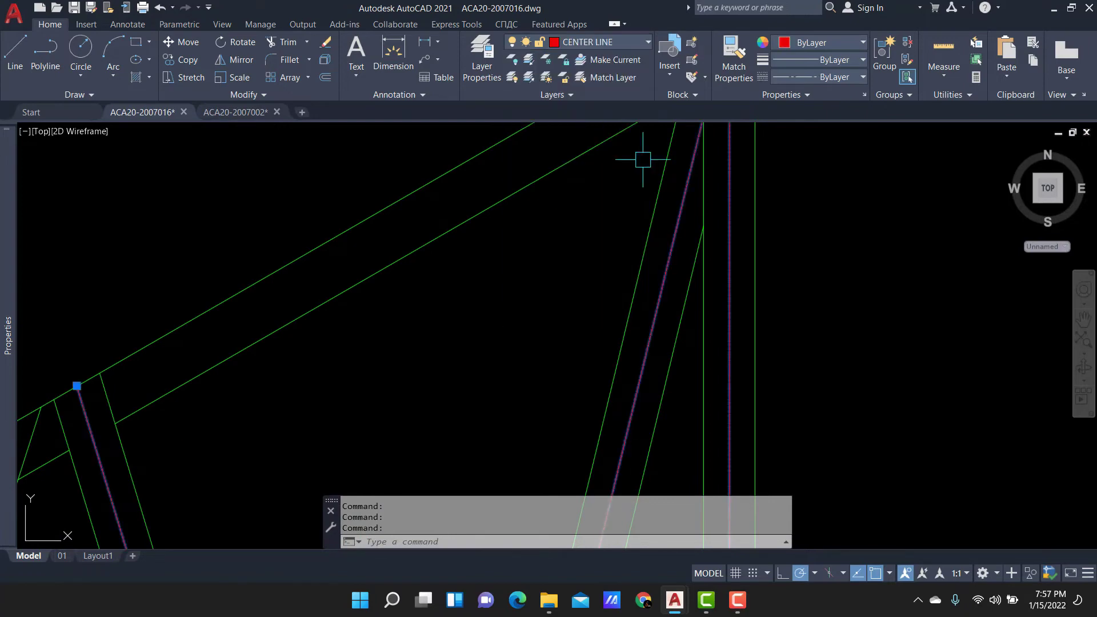
{"action": "key", "text": "Escape"}
{"action": "key", "text": "Escape"}
{"action": "scroll", "coordinate": [685, 229], "scroll_direction": "down", "scroll_amount": 3}
{"action": "scroll", "coordinate": [732, 257], "scroll_direction": "down", "scroll_amount": 2}
{"action": "left_click", "coordinate": [773, 236]}
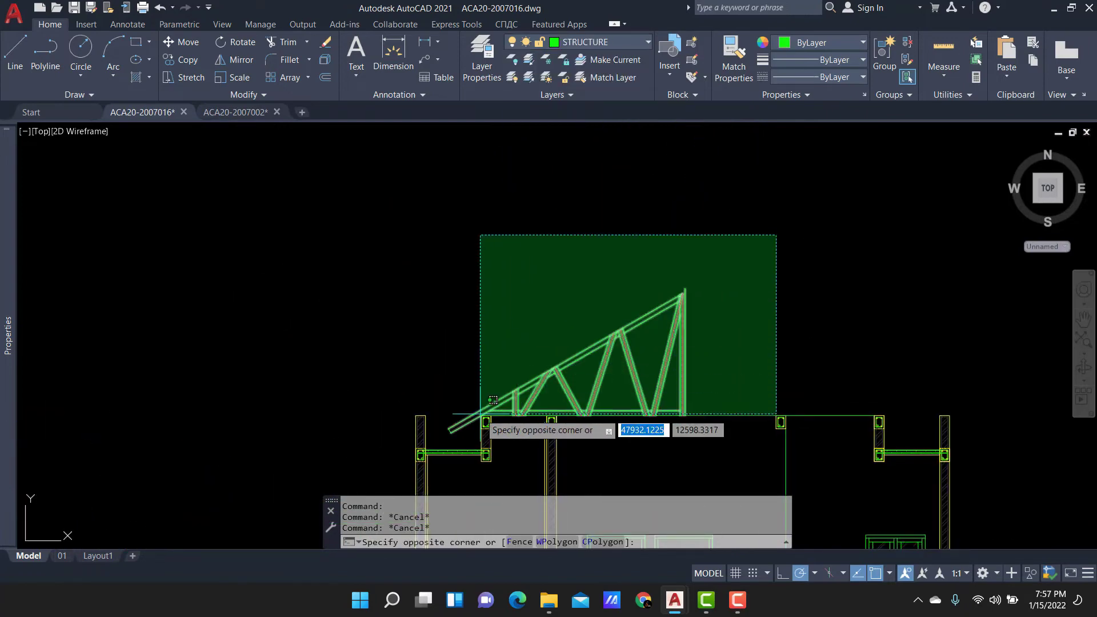
Select the whole truss and begin a mirror, then cancel it.
{"action": "left_click", "coordinate": [445, 436]}
{"action": "scroll", "coordinate": [443, 434], "scroll_direction": "up", "scroll_amount": 4}
{"action": "scroll", "coordinate": [571, 354], "scroll_direction": "down", "scroll_amount": 4}
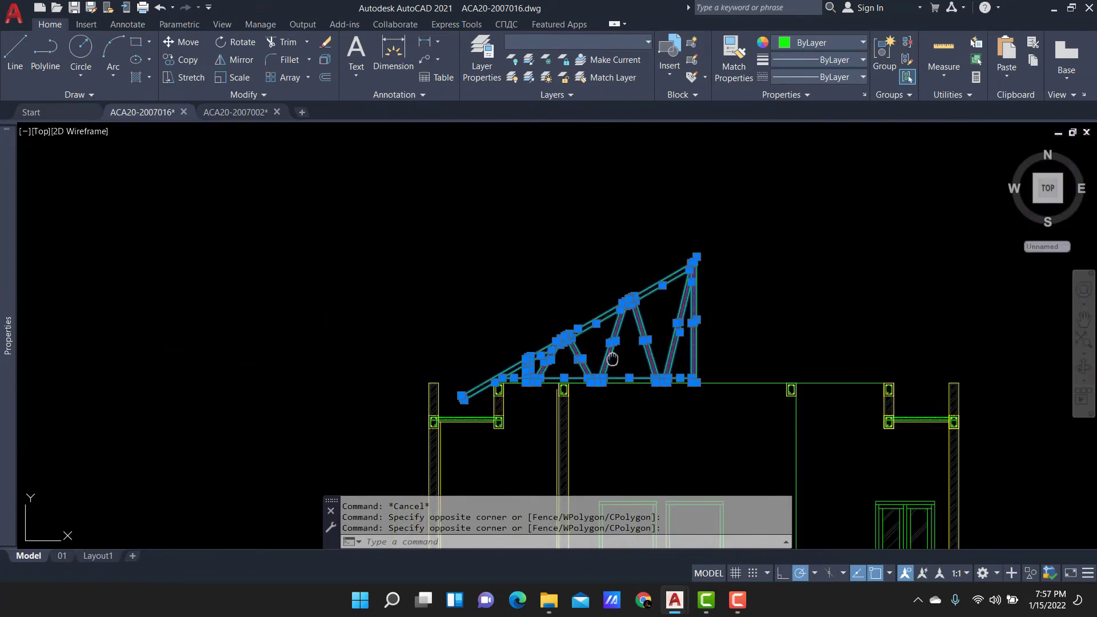
{"action": "scroll", "coordinate": [642, 314], "scroll_direction": "up", "scroll_amount": 4}
{"action": "scroll", "coordinate": [641, 245], "scroll_direction": "up", "scroll_amount": 3}
{"action": "left_click", "coordinate": [600, 245]}
{"action": "scroll", "coordinate": [559, 170], "scroll_direction": "up", "scroll_amount": 4}
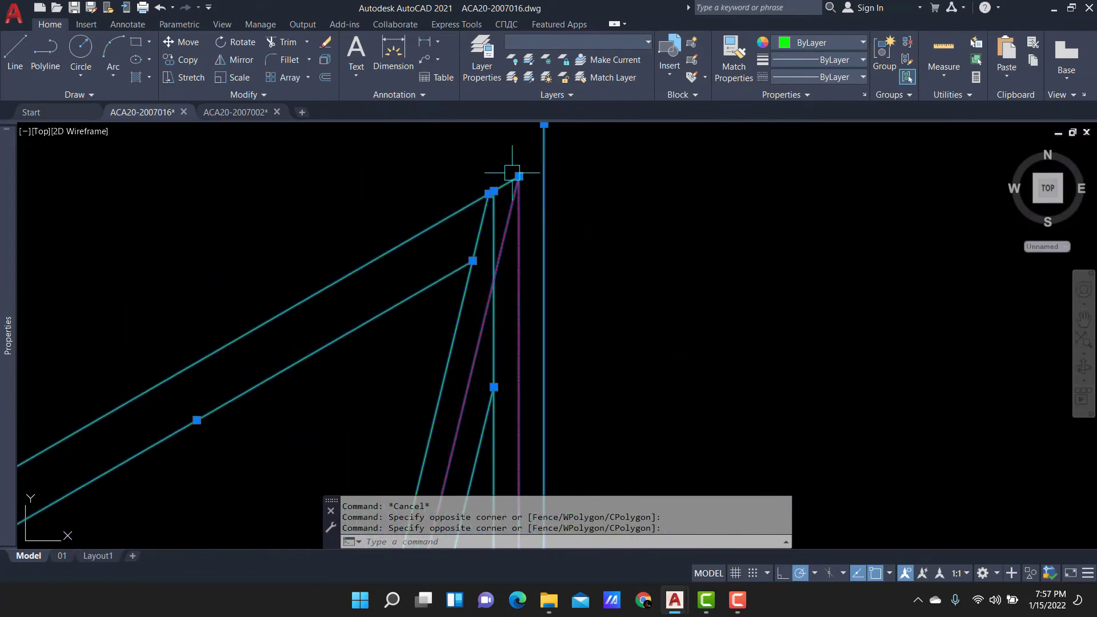
{"action": "type", "text": "MI"}
{"action": "key", "text": "Return"}
{"action": "scroll", "coordinate": [705, 238], "scroll_direction": "down", "scroll_amount": 4}
{"action": "scroll", "coordinate": [705, 238], "scroll_direction": "down", "scroll_amount": 4}
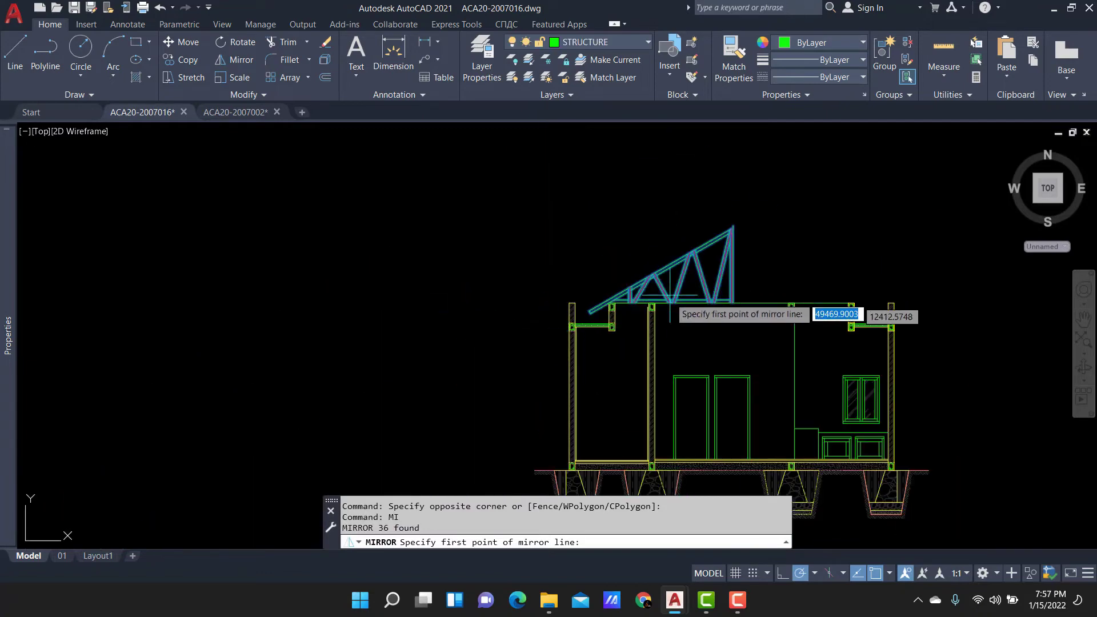
{"action": "scroll", "coordinate": [722, 272], "scroll_direction": "up", "scroll_amount": 2}
{"action": "scroll", "coordinate": [754, 311], "scroll_direction": "down", "scroll_amount": 5}
{"action": "key", "text": "Escape"}
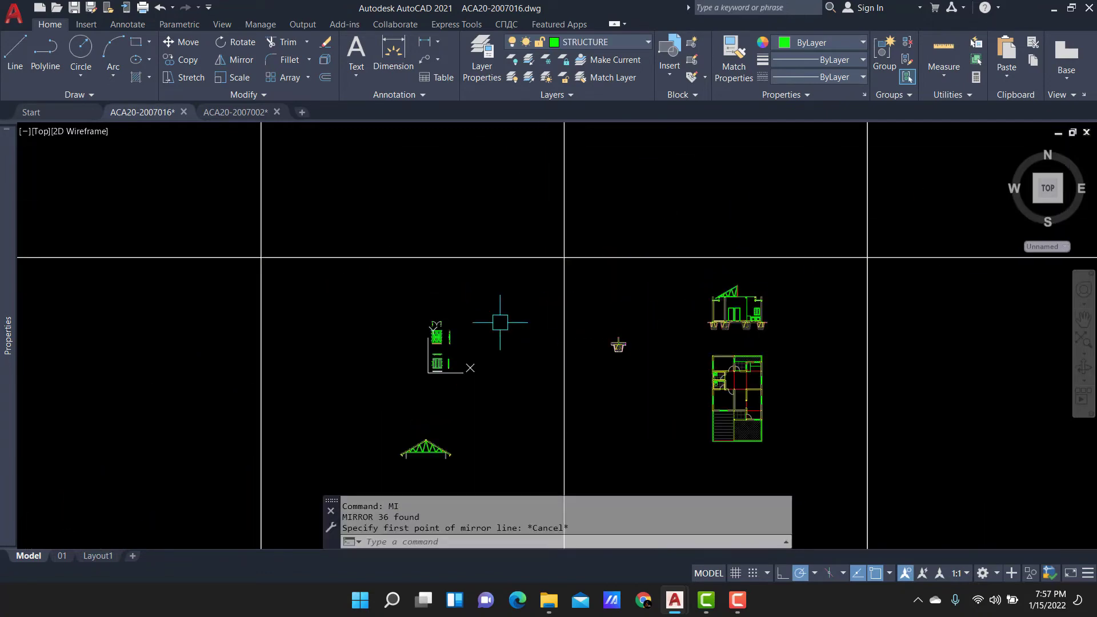
Select the left-eave roof member and window-select the eave-tail fascia pieces.
{"action": "scroll", "coordinate": [577, 365], "scroll_direction": "up", "scroll_amount": 5}
{"action": "scroll", "coordinate": [577, 364], "scroll_direction": "up", "scroll_amount": 3}
{"action": "scroll", "coordinate": [720, 171], "scroll_direction": "up", "scroll_amount": 2}
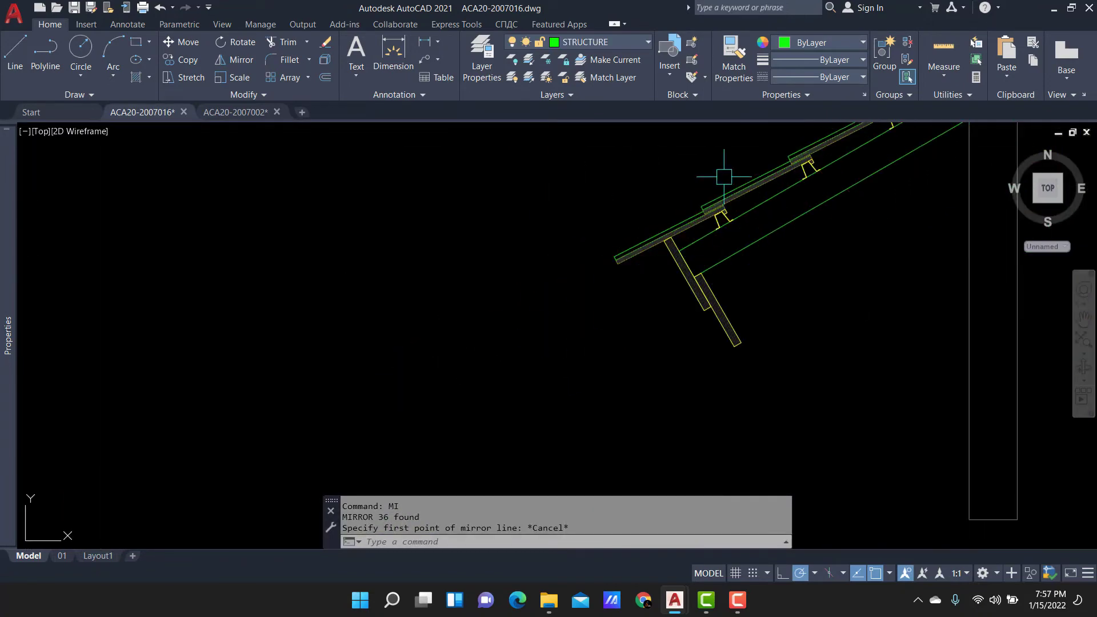
{"action": "scroll", "coordinate": [448, 318], "scroll_direction": "down", "scroll_amount": 2}
{"action": "scroll", "coordinate": [451, 286], "scroll_direction": "up", "scroll_amount": 2}
{"action": "scroll", "coordinate": [428, 233], "scroll_direction": "down", "scroll_amount": 2}
{"action": "scroll", "coordinate": [379, 362], "scroll_direction": "up", "scroll_amount": 3}
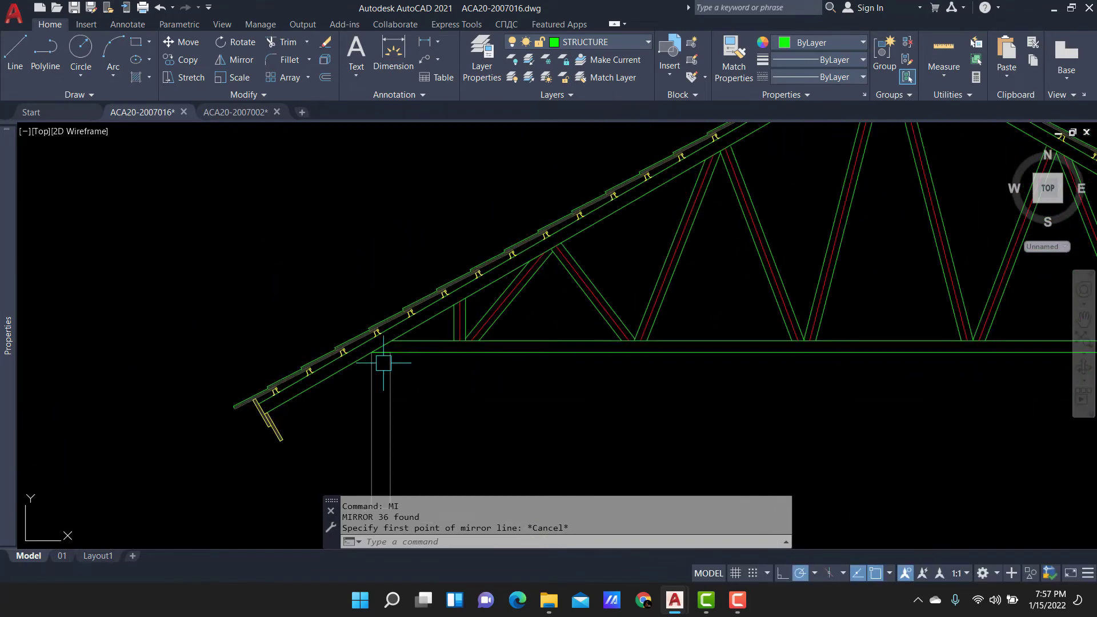
{"action": "scroll", "coordinate": [282, 387], "scroll_direction": "up", "scroll_amount": 3}
{"action": "scroll", "coordinate": [267, 389], "scroll_direction": "up", "scroll_amount": 3}
{"action": "left_click", "coordinate": [267, 390]}
{"action": "scroll", "coordinate": [267, 390], "scroll_direction": "down", "scroll_amount": 3}
{"action": "scroll", "coordinate": [355, 384], "scroll_direction": "down", "scroll_amount": 1}
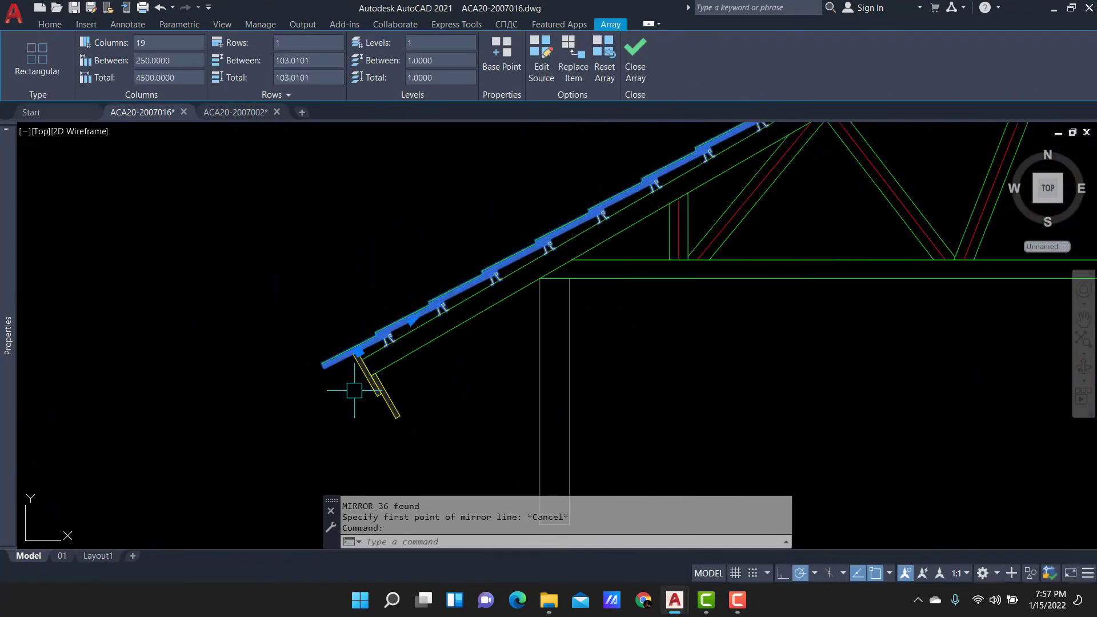
{"action": "left_click", "coordinate": [311, 294]}
{"action": "left_click", "coordinate": [459, 474]}
{"action": "scroll", "coordinate": [179, 379], "scroll_direction": "up", "scroll_amount": 1}
{"action": "scroll", "coordinate": [340, 380], "scroll_direction": "up", "scroll_amount": 1}
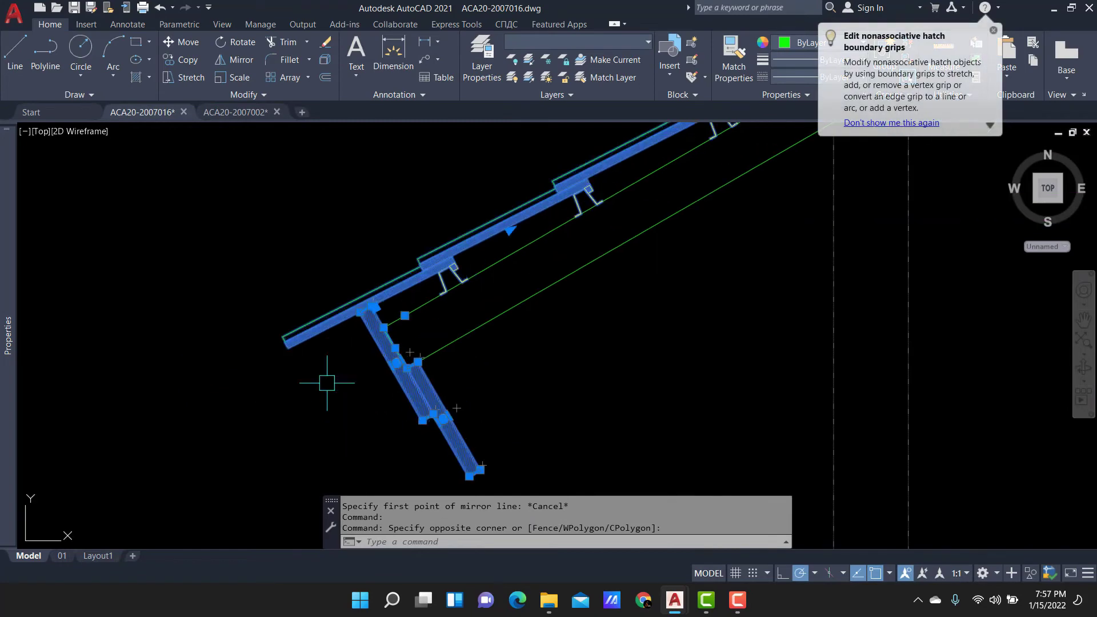
{"action": "scroll", "coordinate": [403, 404], "scroll_direction": "up", "scroll_amount": 3}
{"action": "scroll", "coordinate": [345, 394], "scroll_direction": "up", "scroll_amount": 1}
{"action": "type", "text": "CO"}
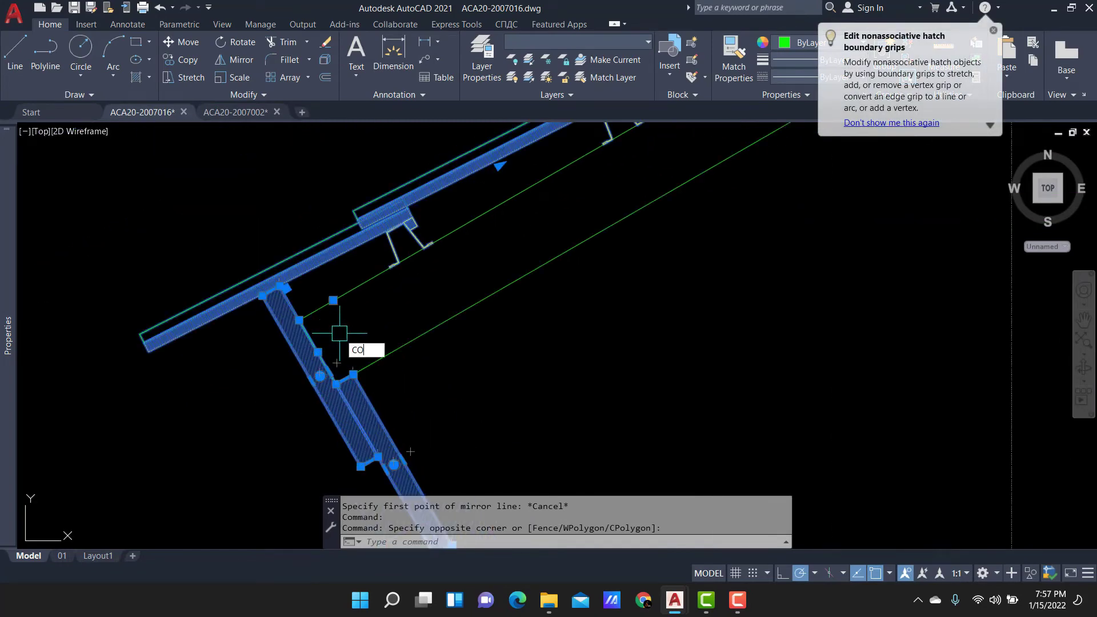
Copy the eave pieces from the eave onto the house-section rafter's end.
{"action": "key", "text": "Return"}
{"action": "scroll", "coordinate": [320, 320], "scroll_direction": "up", "scroll_amount": 2}
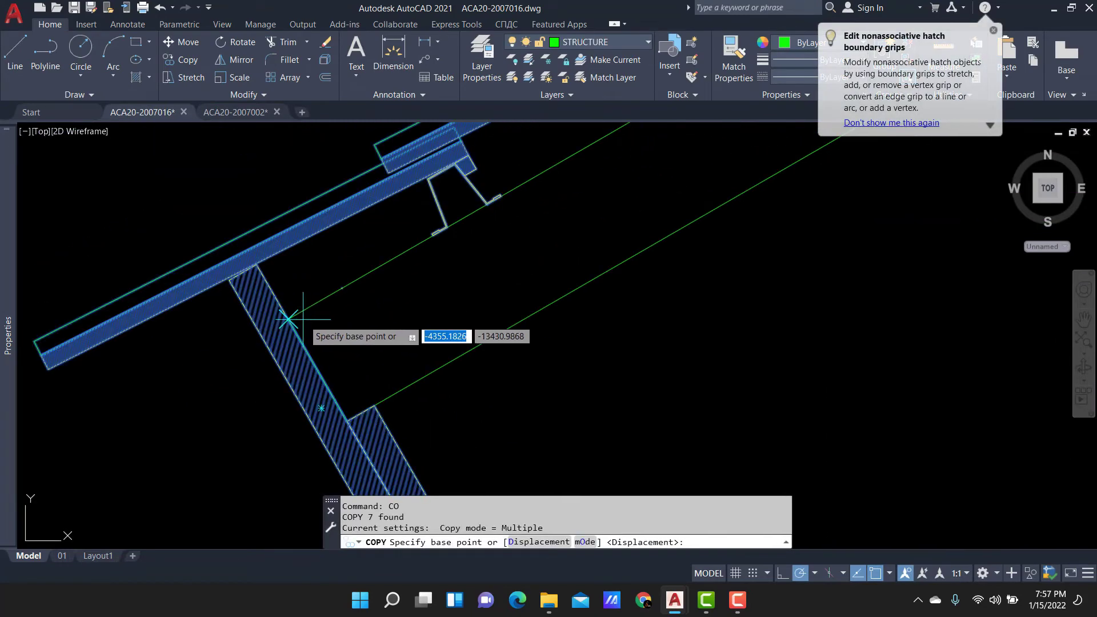
{"action": "left_click", "coordinate": [288, 319]}
{"action": "scroll", "coordinate": [289, 317], "scroll_direction": "down", "scroll_amount": 3}
{"action": "scroll", "coordinate": [539, 240], "scroll_direction": "down", "scroll_amount": 3}
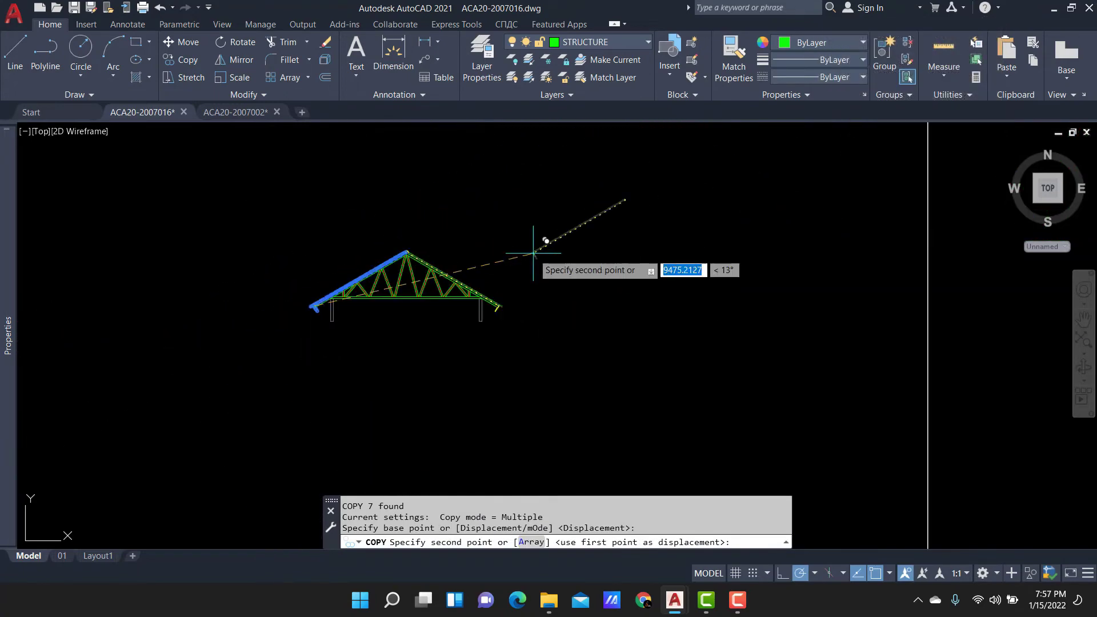
{"action": "mouse_move", "coordinate": [539, 240]}
{"action": "middle_mouse_down"}
{"action": "mouse_move", "coordinate": [126, 400]}
{"action": "mouse_move", "coordinate": [503, 366]}
{"action": "middle_mouse_up"}
{"action": "scroll", "coordinate": [473, 351], "scroll_direction": "up", "scroll_amount": 2}
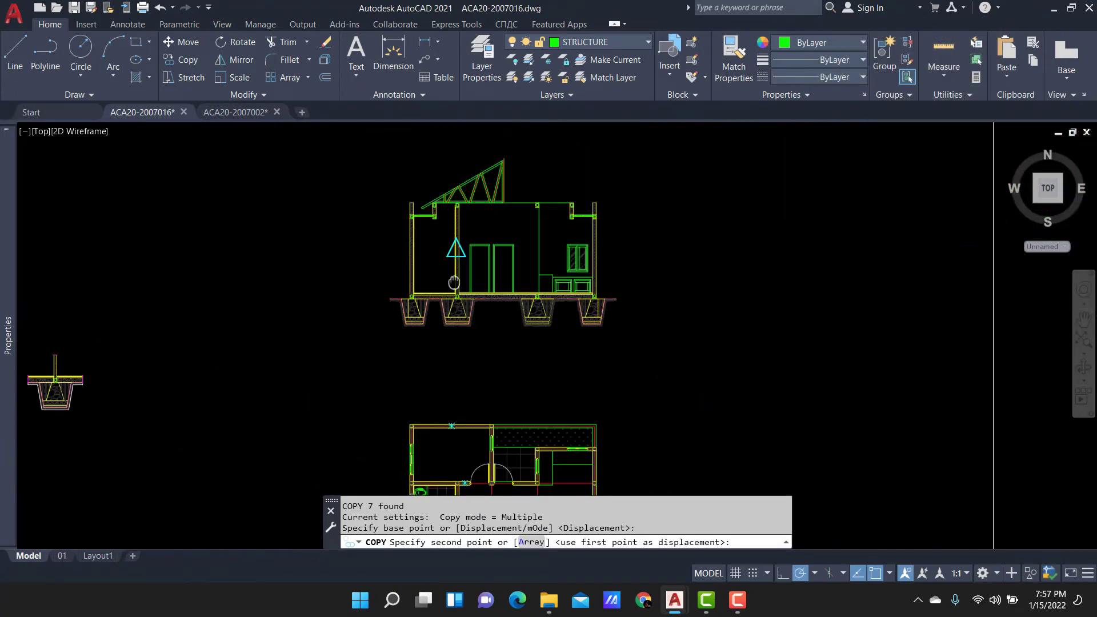
{"action": "scroll", "coordinate": [414, 299], "scroll_direction": "up", "scroll_amount": 5}
{"action": "scroll", "coordinate": [414, 298], "scroll_direction": "up", "scroll_amount": 3}
{"action": "scroll", "coordinate": [479, 360], "scroll_direction": "up", "scroll_amount": 1}
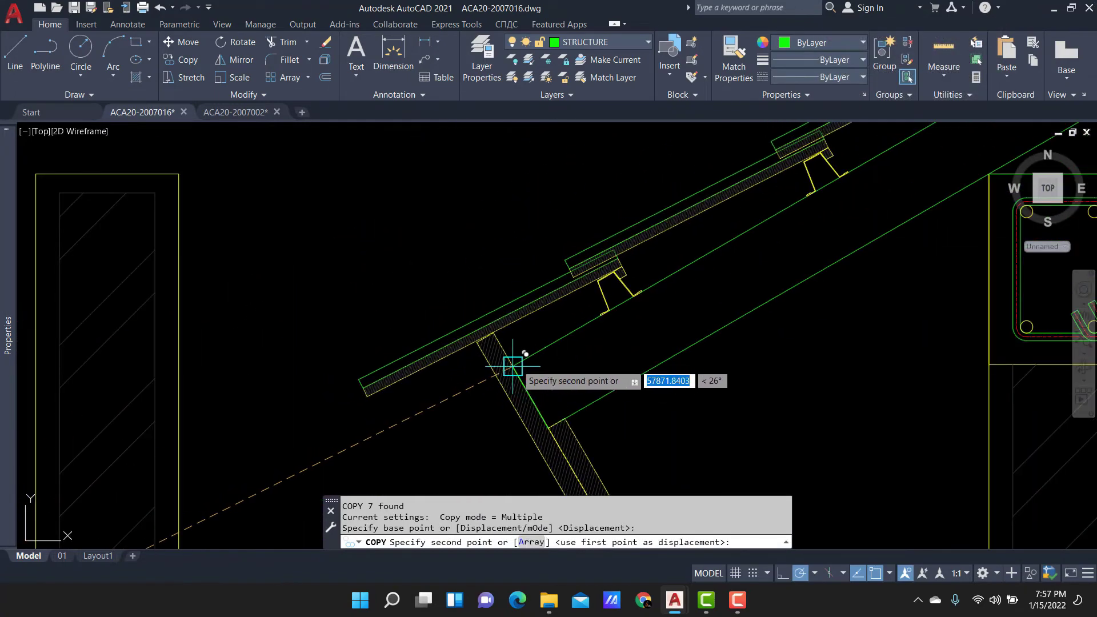
{"action": "left_click", "coordinate": [513, 366]}
{"action": "scroll", "coordinate": [522, 313], "scroll_direction": "down", "scroll_amount": 3}
{"action": "scroll", "coordinate": [676, 281], "scroll_direction": "up", "scroll_amount": 3}
{"action": "key", "text": "Return"}
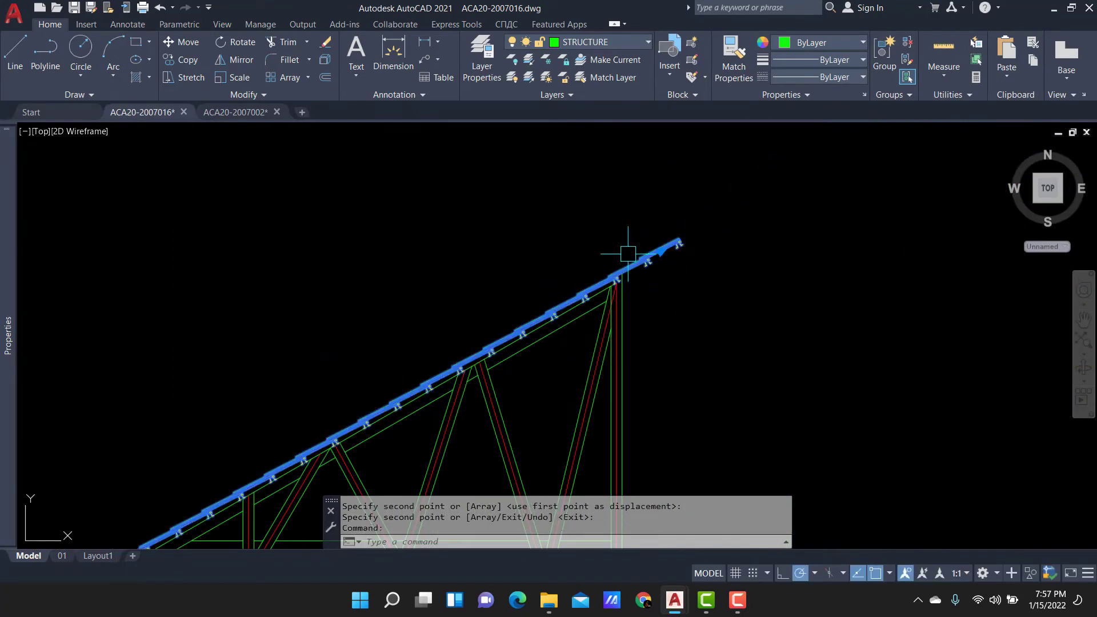
Change the rafter's roof-sheet array to 16 columns.
{"action": "left_click", "coordinate": [628, 254]}
{"action": "scroll", "coordinate": [634, 277], "scroll_direction": "up", "scroll_amount": 4}
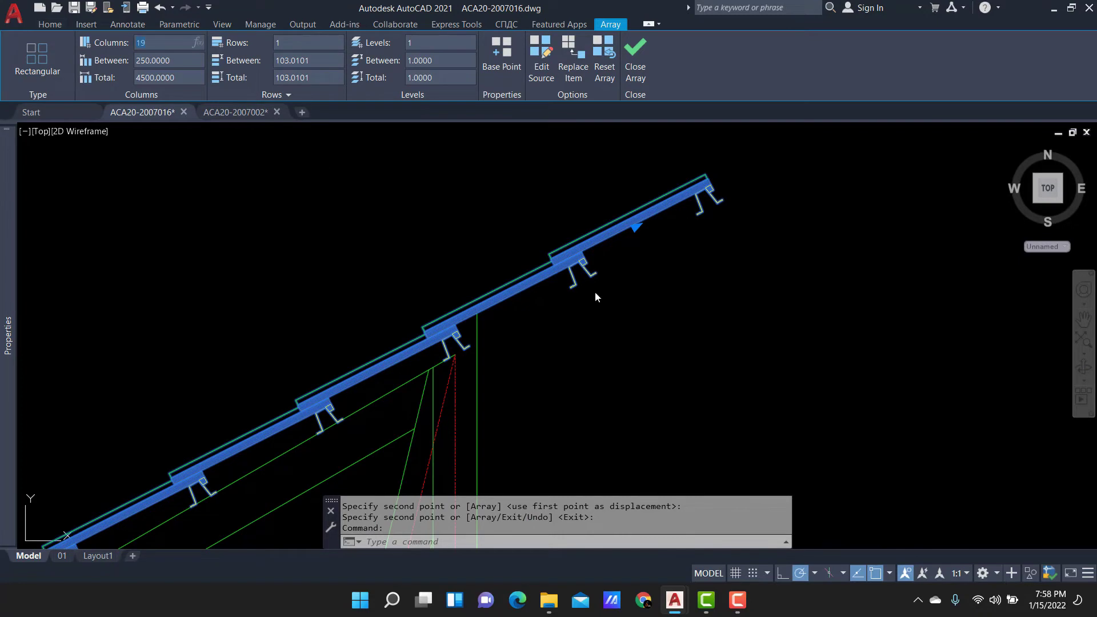
{"action": "type", "text": "16"}
{"action": "left_click", "coordinate": [779, 372]}
{"action": "key", "text": "Escape"}
{"action": "key", "text": "Escape"}
{"action": "key", "text": "Escape"}
{"action": "scroll", "coordinate": [650, 259], "scroll_direction": "down", "scroll_amount": 3}
{"action": "scroll", "coordinate": [651, 259], "scroll_direction": "down", "scroll_amount": 3}
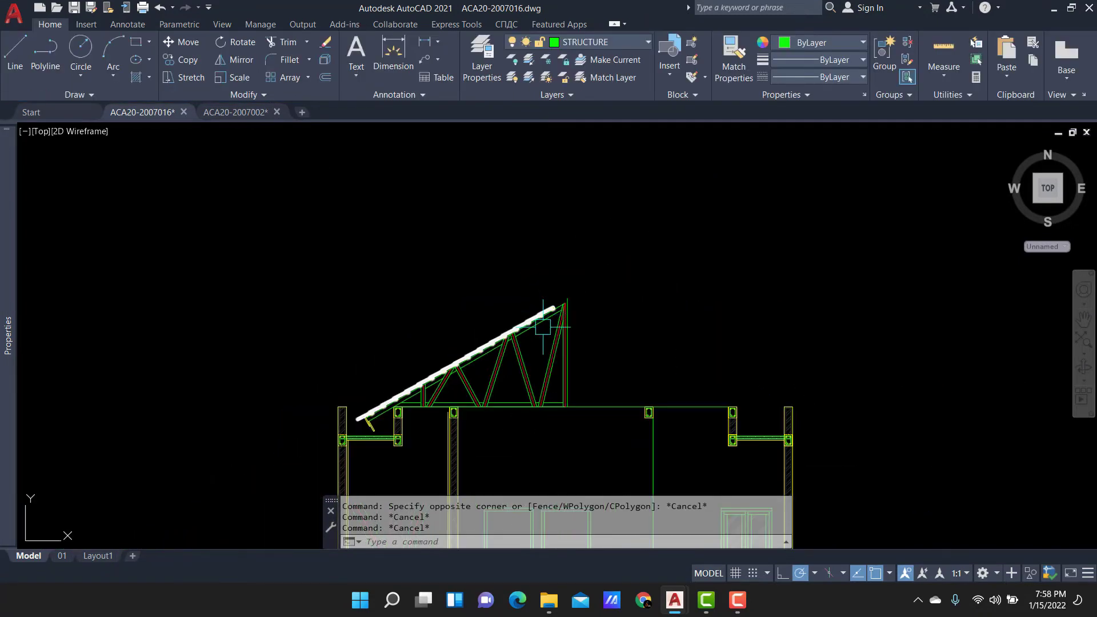
{"action": "scroll", "coordinate": [605, 251], "scroll_direction": "up", "scroll_amount": 2}
{"action": "scroll", "coordinate": [570, 237], "scroll_direction": "up", "scroll_amount": 2}
Reselect the roof-sheet array and crossing-select the half-truss members.
{"action": "left_click", "coordinate": [574, 259]}
{"action": "scroll", "coordinate": [674, 174], "scroll_direction": "down", "scroll_amount": 2}
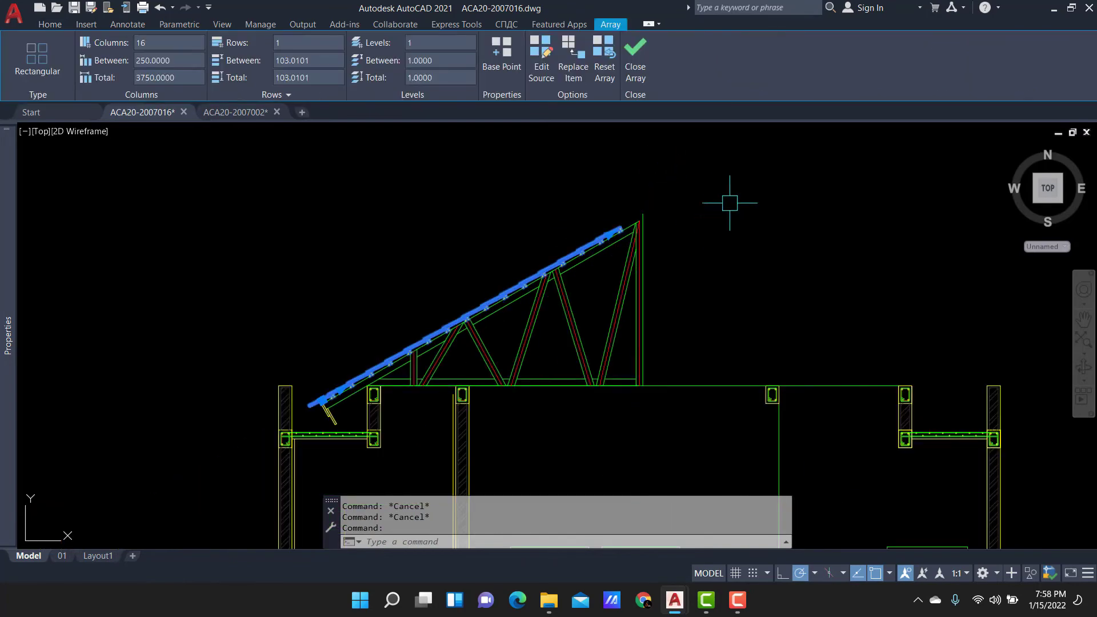
{"action": "left_click", "coordinate": [725, 175]}
{"action": "left_click", "coordinate": [320, 411]}
{"action": "scroll", "coordinate": [395, 387], "scroll_direction": "up", "scroll_amount": 4}
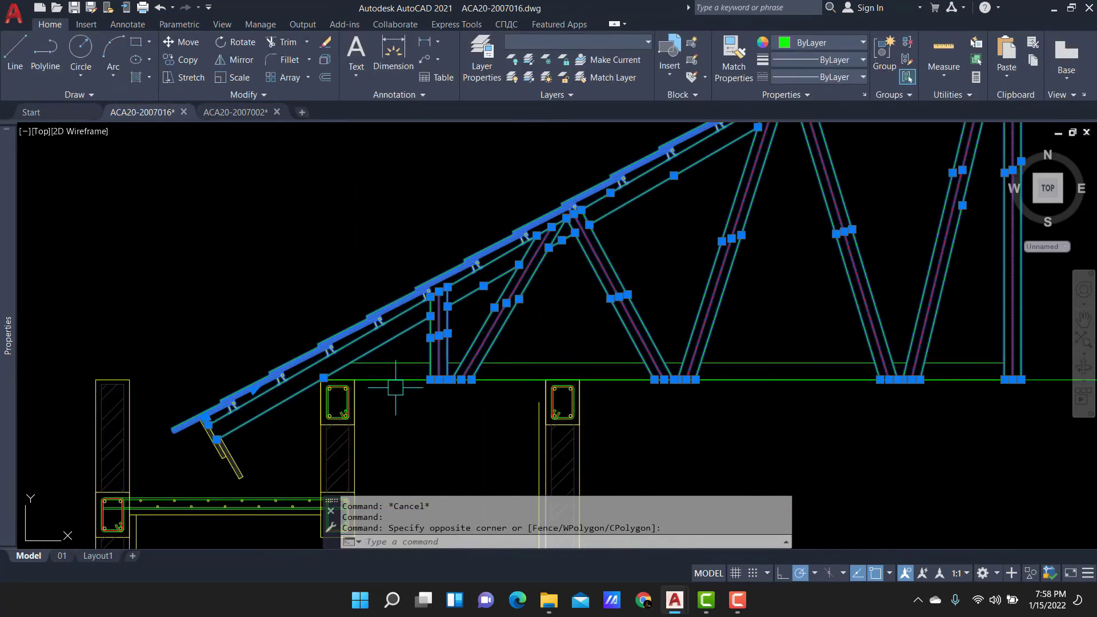
Window-select the half truss, including its webs and the eave tail.
{"action": "scroll", "coordinate": [318, 281], "scroll_direction": "down", "scroll_amount": 2}
{"action": "left_click", "coordinate": [364, 255]}
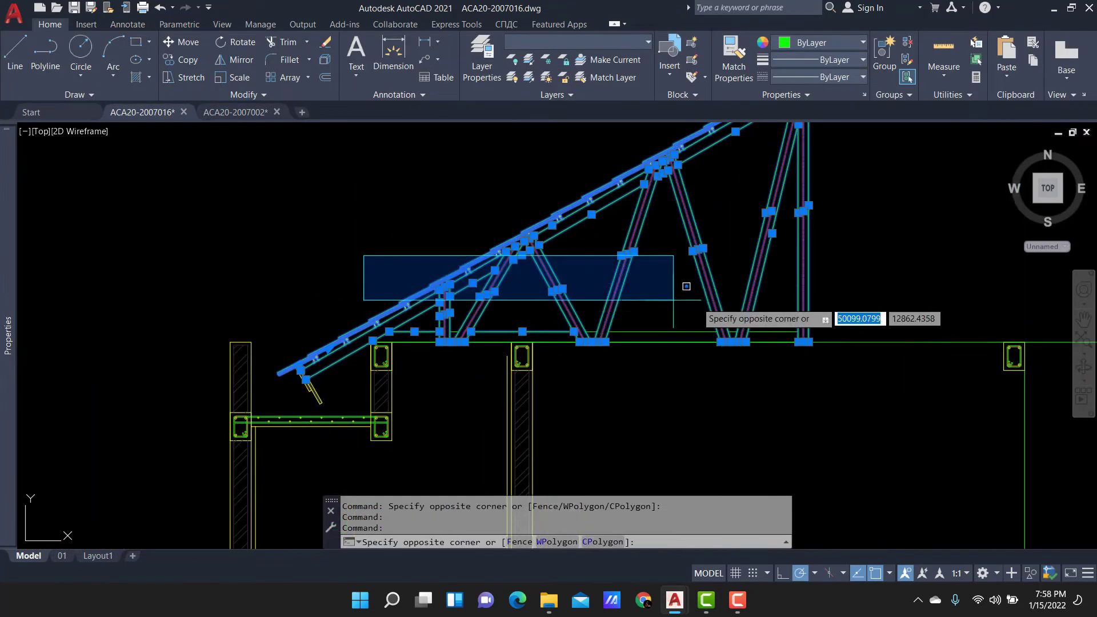
{"action": "left_click", "coordinate": [865, 366]}
{"action": "scroll", "coordinate": [361, 401], "scroll_direction": "up", "scroll_amount": 4}
{"action": "left_click", "coordinate": [349, 442]}
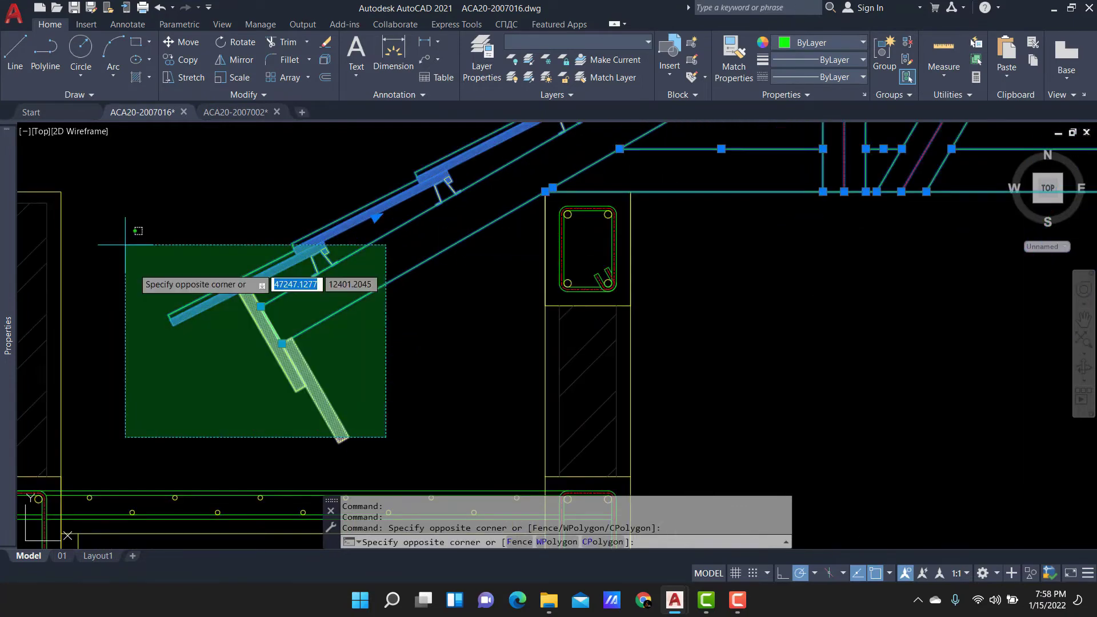
{"action": "left_click", "coordinate": [123, 238]}
{"action": "scroll", "coordinate": [123, 237], "scroll_direction": "down", "scroll_amount": 3}
{"action": "scroll", "coordinate": [440, 331], "scroll_direction": "up", "scroll_amount": 2}
Mirror the half truss about a vertical line through the apex, keeping the original.
{"action": "type", "text": "MI"}
{"action": "key", "text": "Return"}
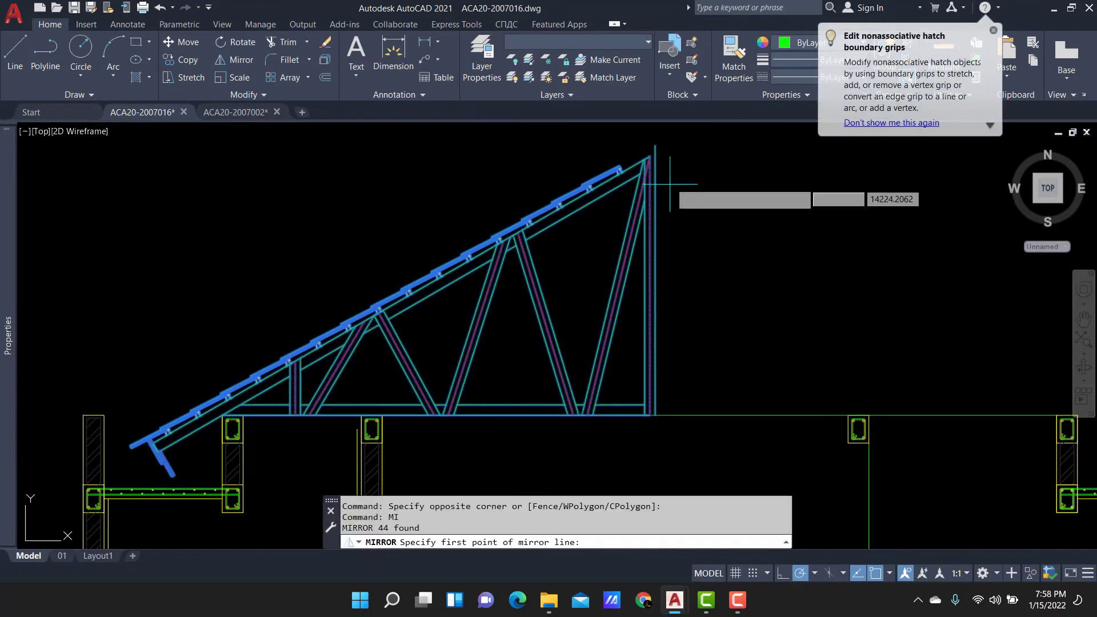
{"action": "scroll", "coordinate": [649, 172], "scroll_direction": "up", "scroll_amount": 3}
{"action": "scroll", "coordinate": [628, 160], "scroll_direction": "up", "scroll_amount": 2}
{"action": "left_click", "coordinate": [623, 162]}
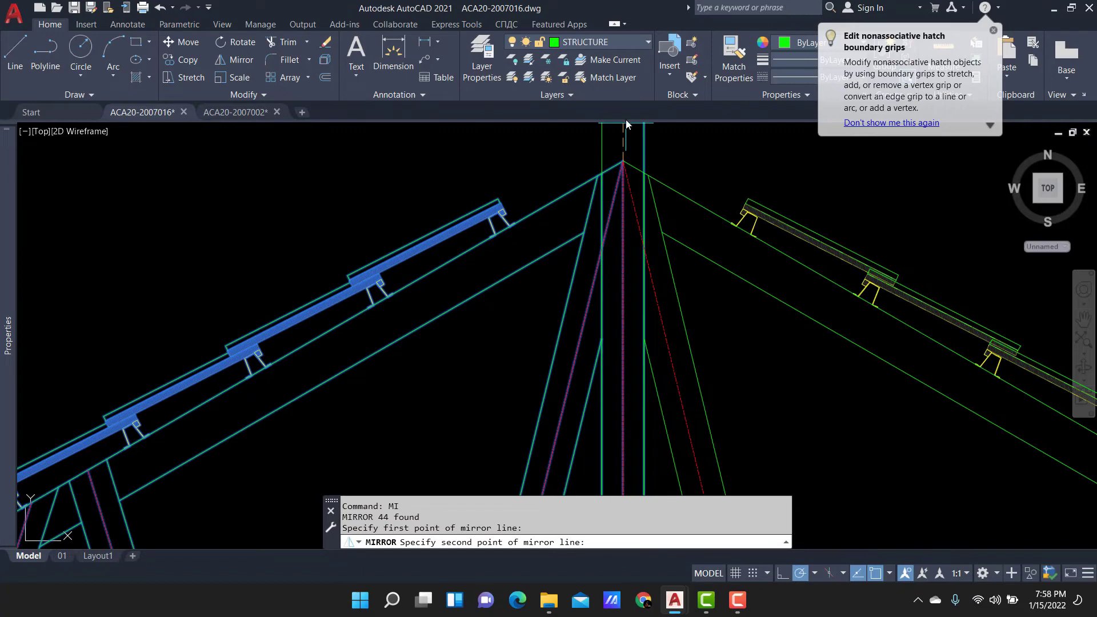
{"action": "left_click", "coordinate": [624, 133]}
{"action": "key", "text": "Return"}
{"action": "scroll", "coordinate": [637, 152], "scroll_direction": "down", "scroll_amount": 1}
{"action": "scroll", "coordinate": [625, 248], "scroll_direction": "down", "scroll_amount": 2}
{"action": "scroll", "coordinate": [625, 248], "scroll_direction": "up", "scroll_amount": 2}
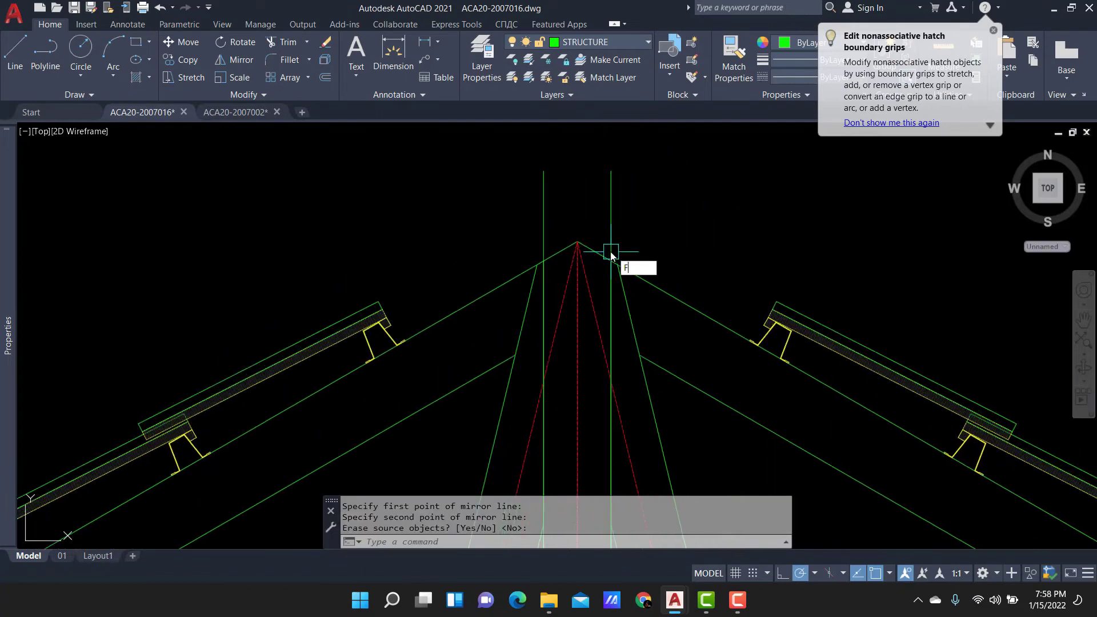
{"action": "key", "text": "Escape"}
Start TRIM at the apex, end it, and recentre the truss in view.
{"action": "type", "text": "TR"}
{"action": "key", "text": "Return"}
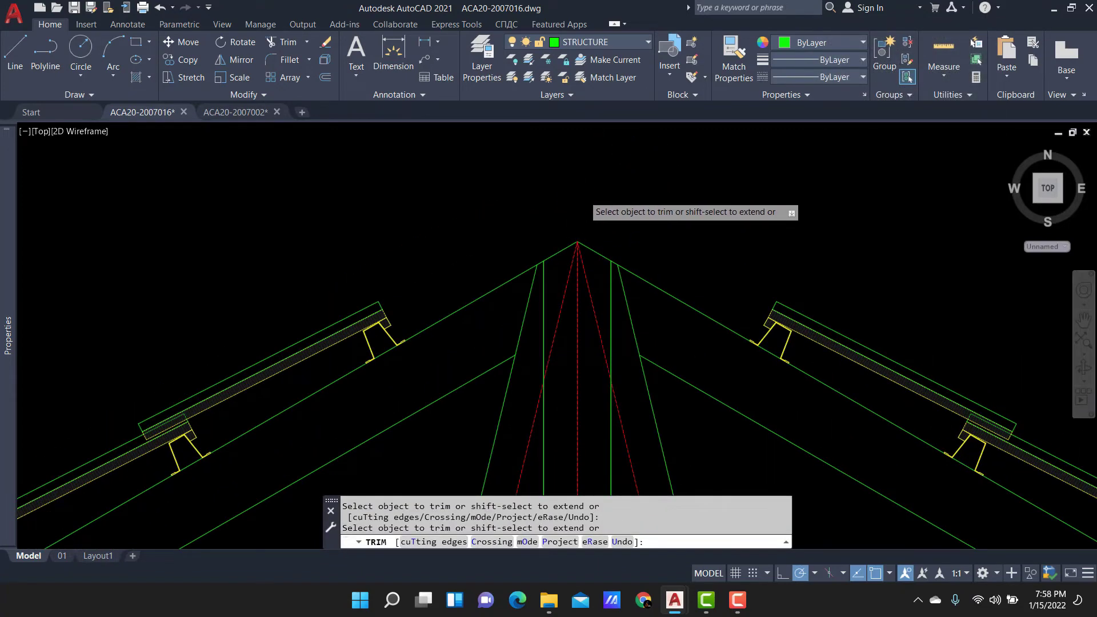
{"action": "scroll", "coordinate": [612, 184], "scroll_direction": "down", "scroll_amount": 3}
{"action": "key", "text": "Return"}
{"action": "scroll", "coordinate": [628, 285], "scroll_direction": "down", "scroll_amount": 2}
{"action": "scroll", "coordinate": [633, 313], "scroll_direction": "down", "scroll_amount": 2}
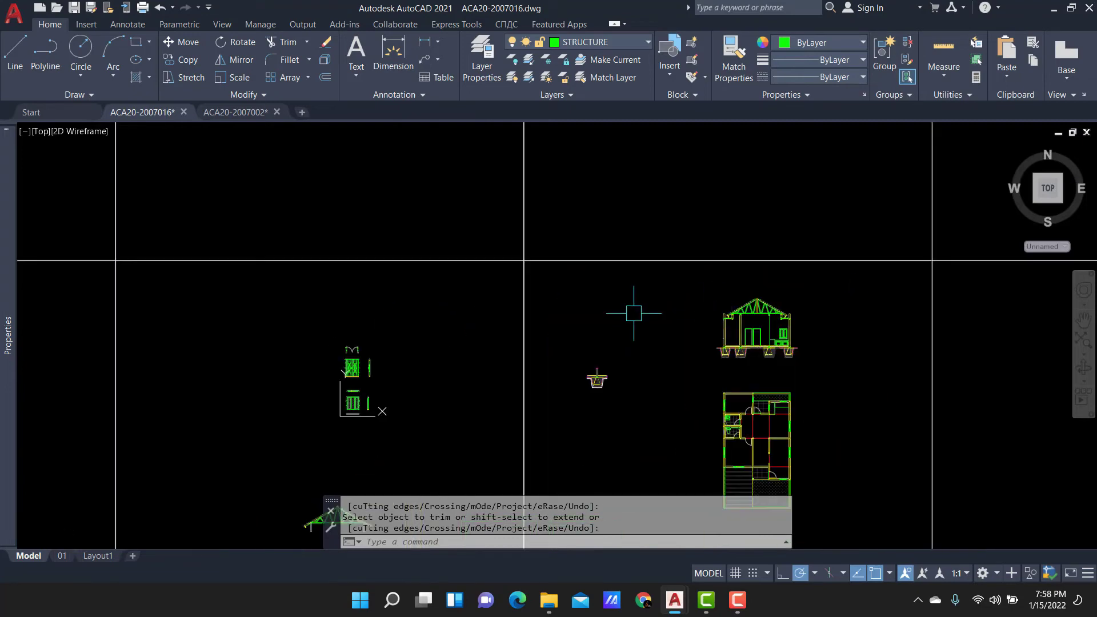
{"action": "scroll", "coordinate": [350, 404], "scroll_direction": "up", "scroll_amount": 3}
{"action": "middle_click_drag", "start_coordinate": [350, 404], "coordinate": [427, 310]}
Exit trimming and select the ridge cap arc with its hatch.
{"action": "scroll", "coordinate": [337, 286], "scroll_direction": "up", "scroll_amount": 3}
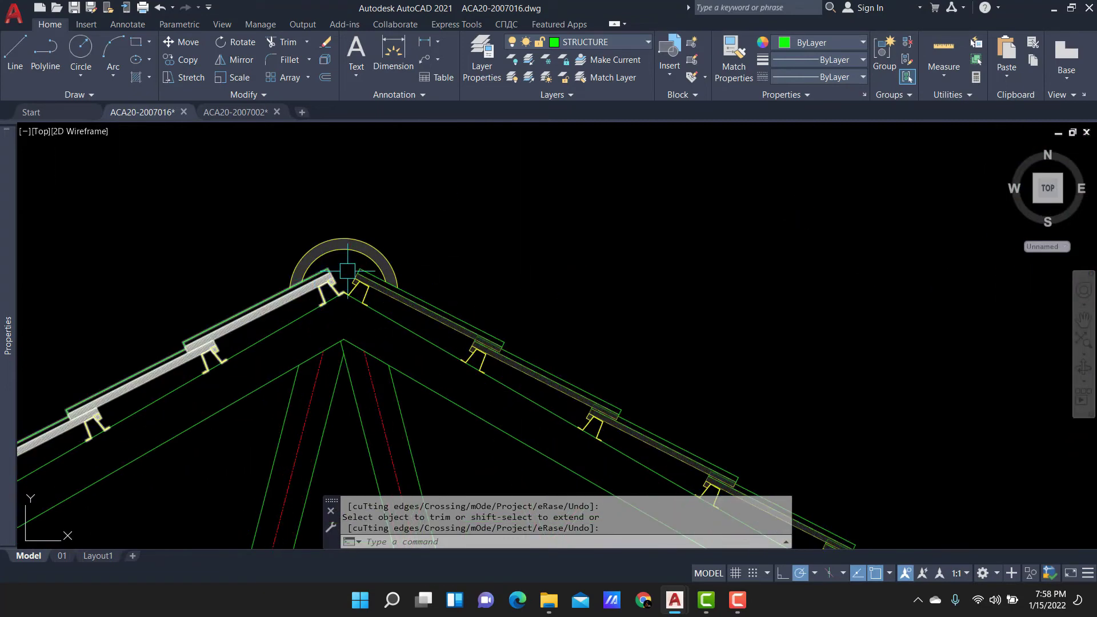
{"action": "key", "text": "Escape"}
{"action": "left_click", "coordinate": [320, 260]}
{"action": "scroll", "coordinate": [332, 246], "scroll_direction": "up", "scroll_amount": 4}
{"action": "left_click", "coordinate": [216, 171]}
{"action": "left_click", "coordinate": [620, 386]}
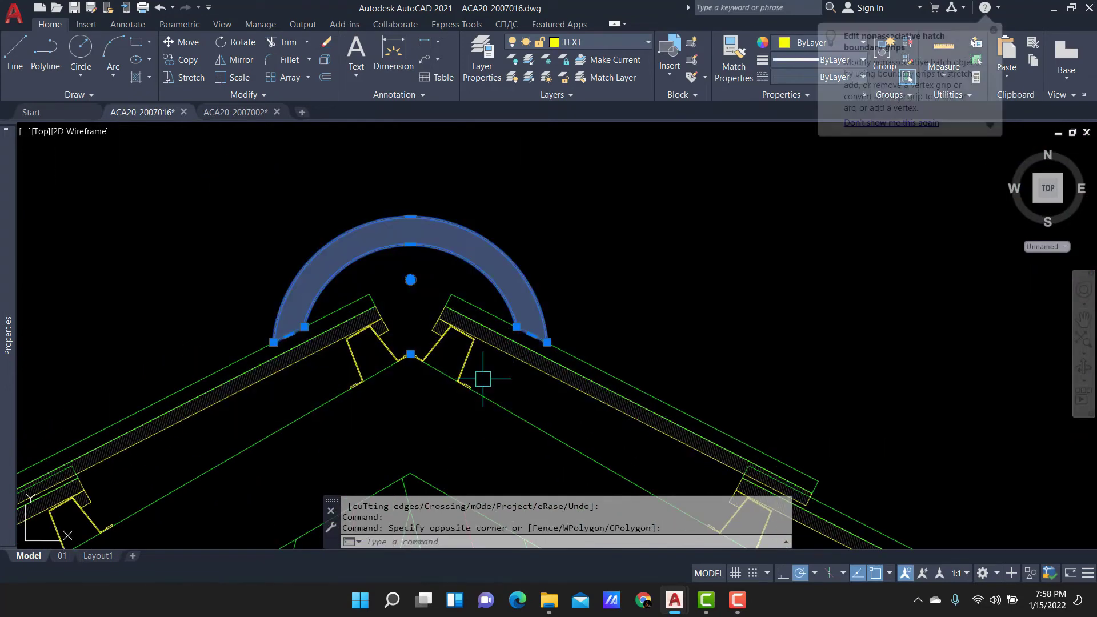
{"action": "scroll", "coordinate": [410, 350], "scroll_direction": "down", "scroll_amount": 3}
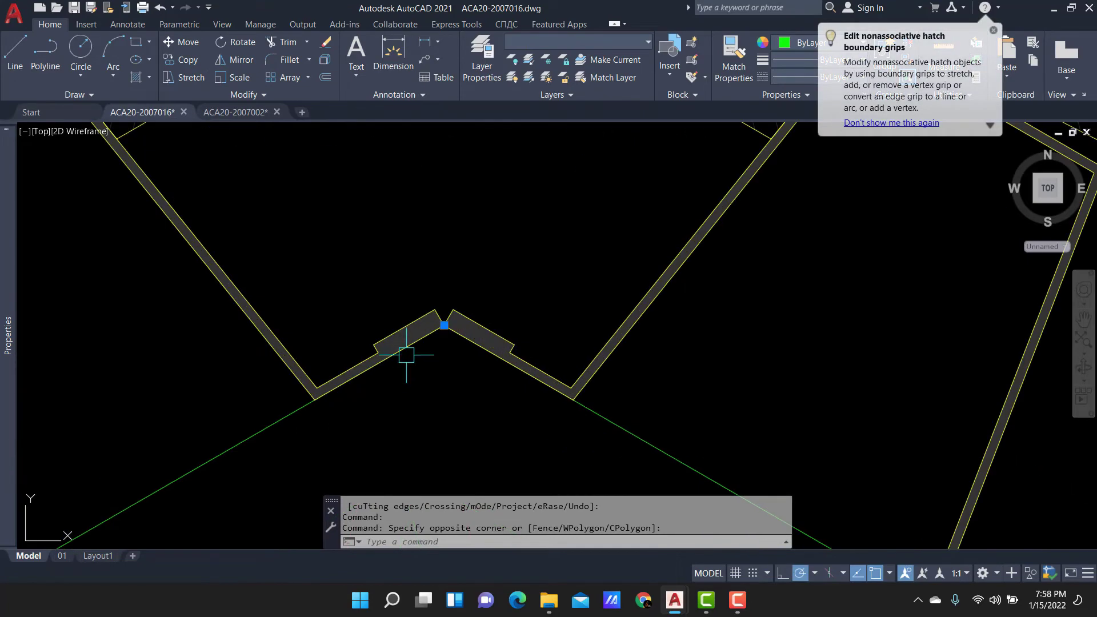
{"action": "left_click", "coordinate": [432, 335]}
Copy the ridge cap from the ridge onto the new truss apex.
{"action": "type", "text": "co"}
{"action": "key", "text": "Return"}
{"action": "left_click", "coordinate": [444, 324]}
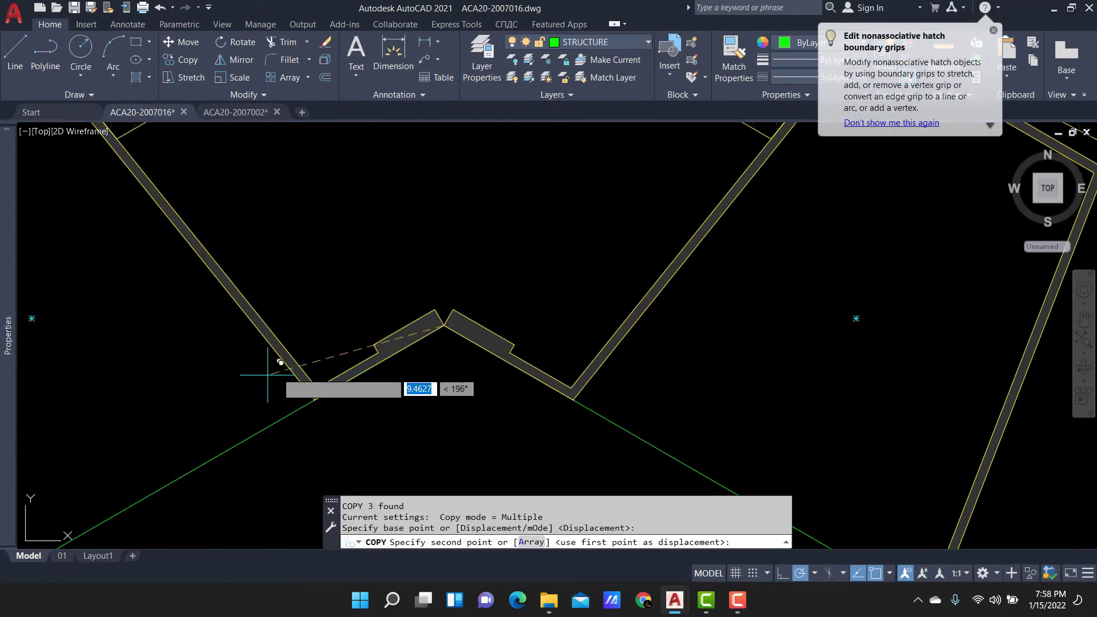
{"action": "scroll", "coordinate": [400, 320], "scroll_direction": "down", "scroll_amount": 6}
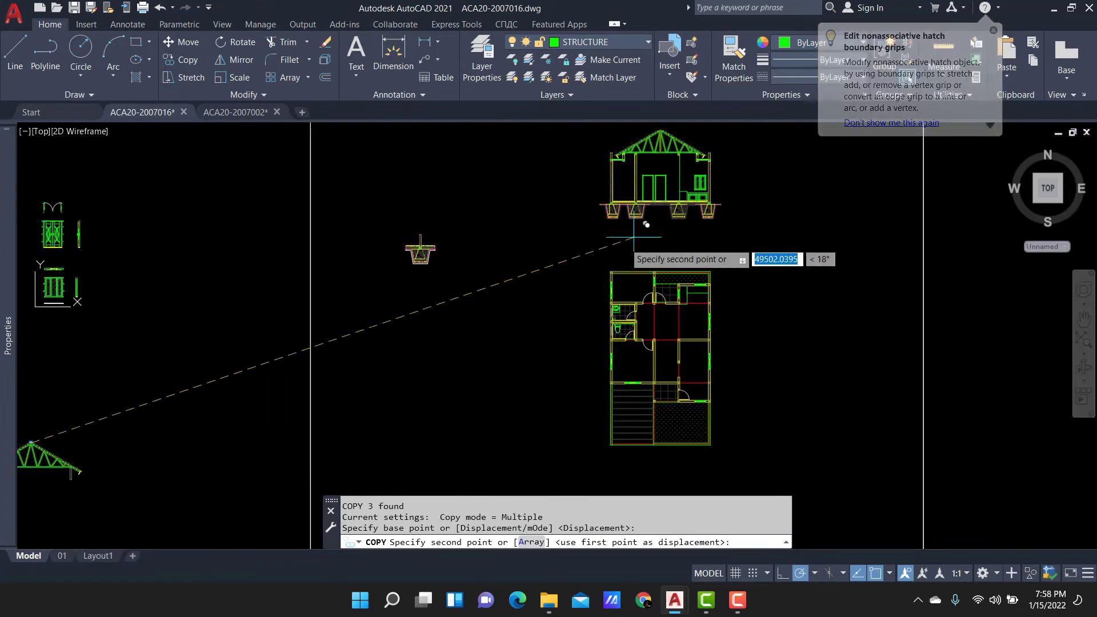
{"action": "scroll", "coordinate": [625, 232], "scroll_direction": "up", "scroll_amount": 3}
{"action": "scroll", "coordinate": [594, 245], "scroll_direction": "up", "scroll_amount": 2}
{"action": "scroll", "coordinate": [543, 176], "scroll_direction": "up", "scroll_amount": 2}
{"action": "scroll", "coordinate": [373, 255], "scroll_direction": "up", "scroll_amount": 2}
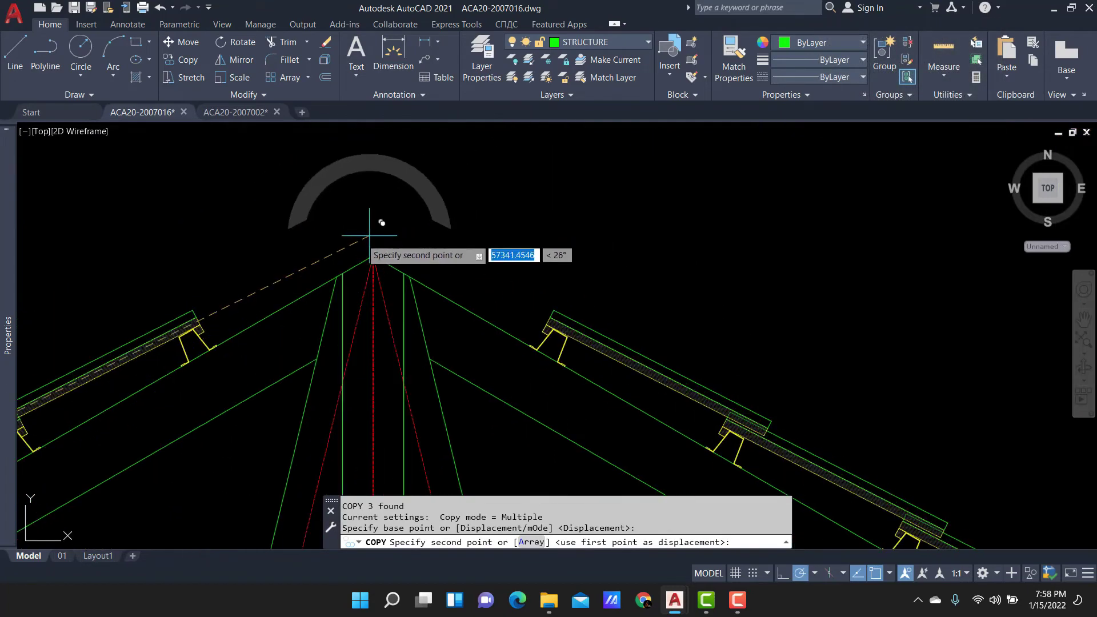
{"action": "scroll", "coordinate": [373, 254], "scroll_direction": "up", "scroll_amount": 1}
{"action": "scroll", "coordinate": [373, 255], "scroll_direction": "down", "scroll_amount": 2}
{"action": "left_click", "coordinate": [427, 219]}
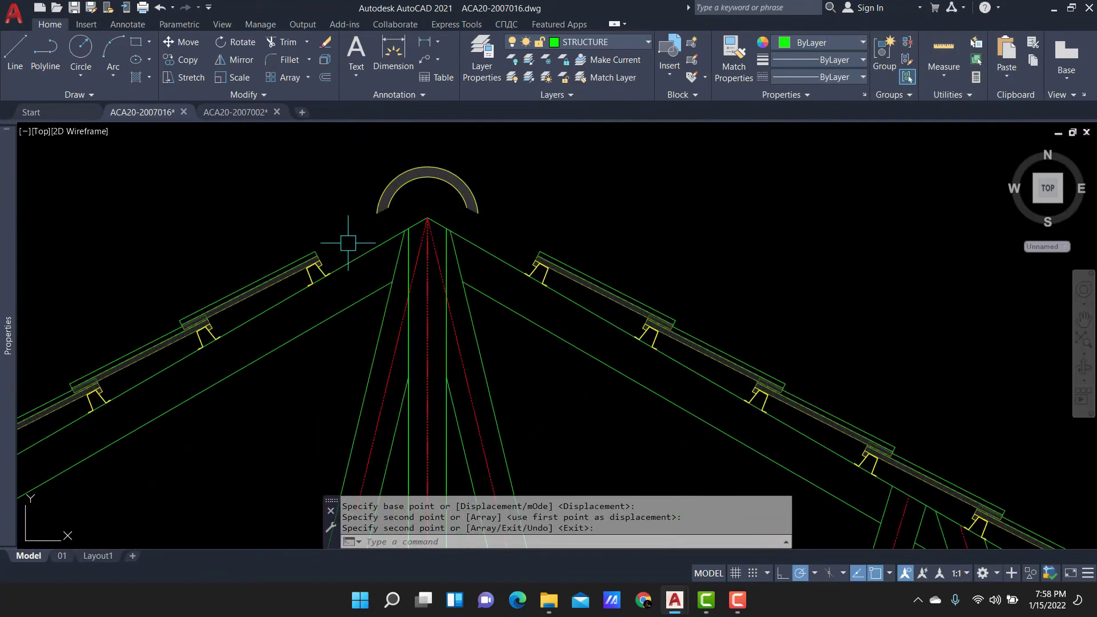
{"action": "key", "text": "Return"}
Select the left roof-sheet purlin array, then abandon copying it.
{"action": "scroll", "coordinate": [584, 273], "scroll_direction": "down", "scroll_amount": 2}
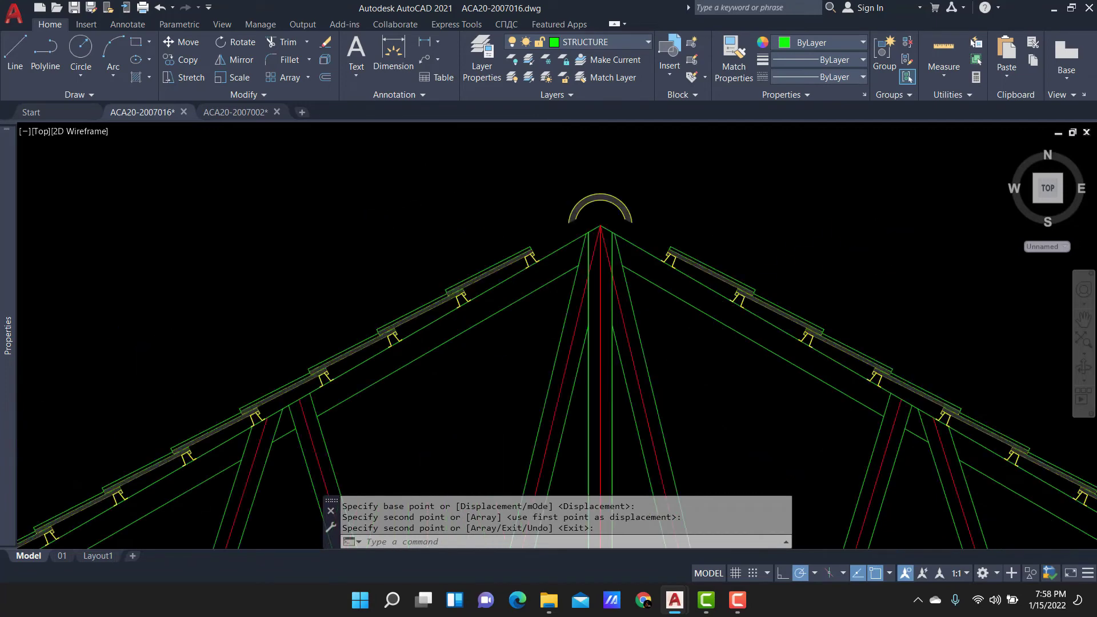
{"action": "scroll", "coordinate": [723, 315], "scroll_direction": "down", "scroll_amount": 2}
{"action": "scroll", "coordinate": [742, 274], "scroll_direction": "up", "scroll_amount": 2}
{"action": "middle_click_drag", "start_coordinate": [796, 232], "coordinate": [635, 328]}
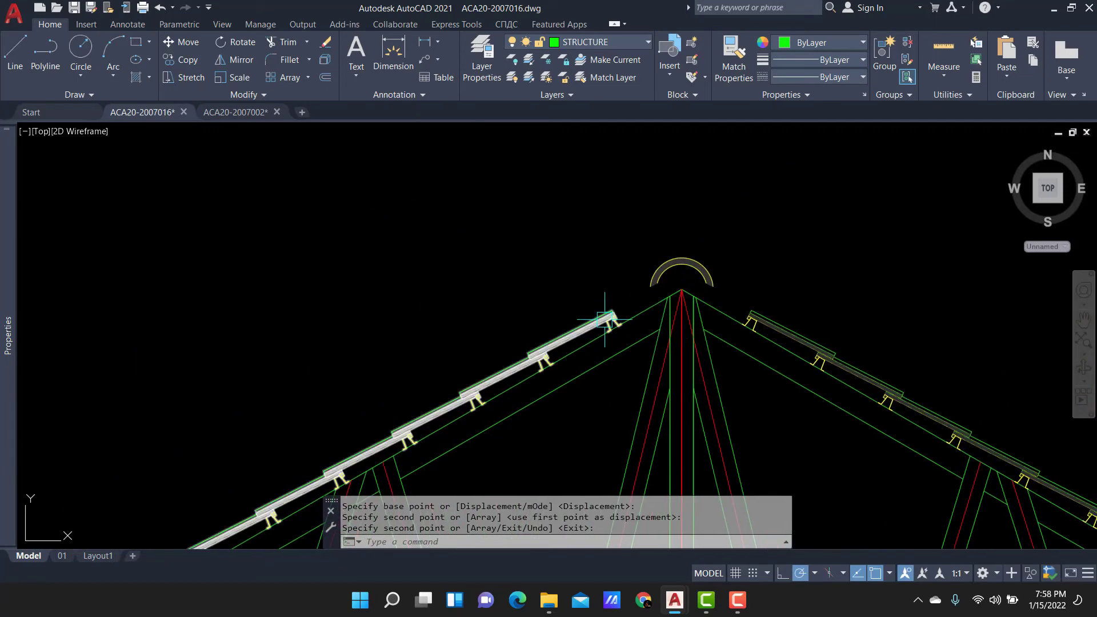
{"action": "left_click", "coordinate": [597, 303]}
{"action": "type", "text": "c"}
{"action": "key", "text": "Return"}
{"action": "left_click", "coordinate": [600, 298]}
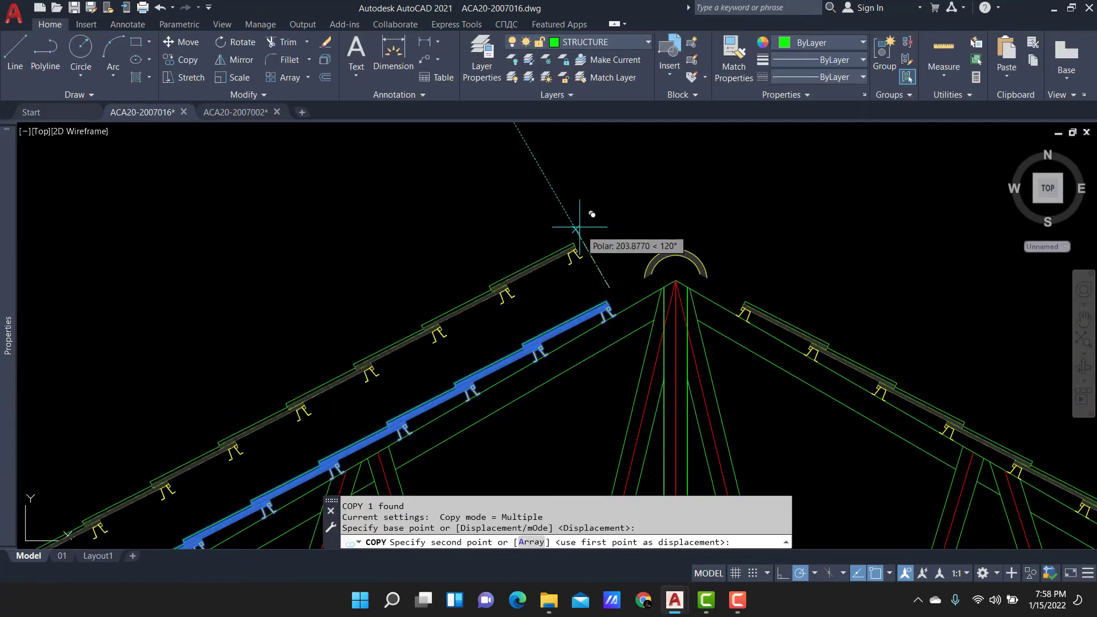
{"action": "scroll", "coordinate": [518, 231], "scroll_direction": "down", "scroll_amount": 2}
{"action": "key", "text": "Escape"}
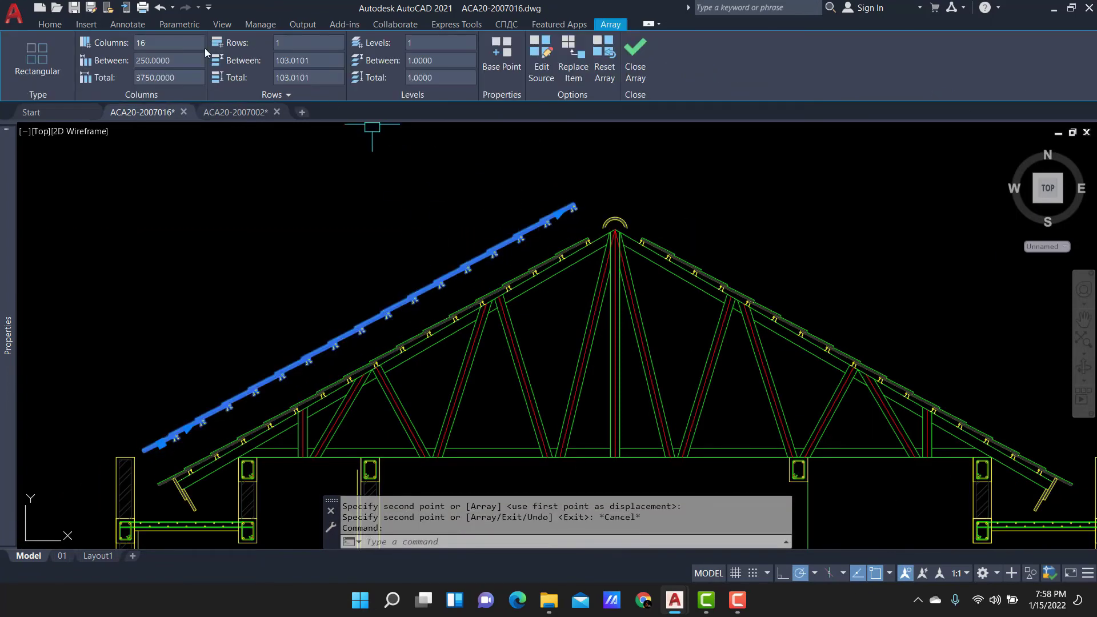
{"action": "type", "text": "1"}
Reduce the purlin array to a single column and select the remaining purlin.
{"action": "key", "text": "Return"}
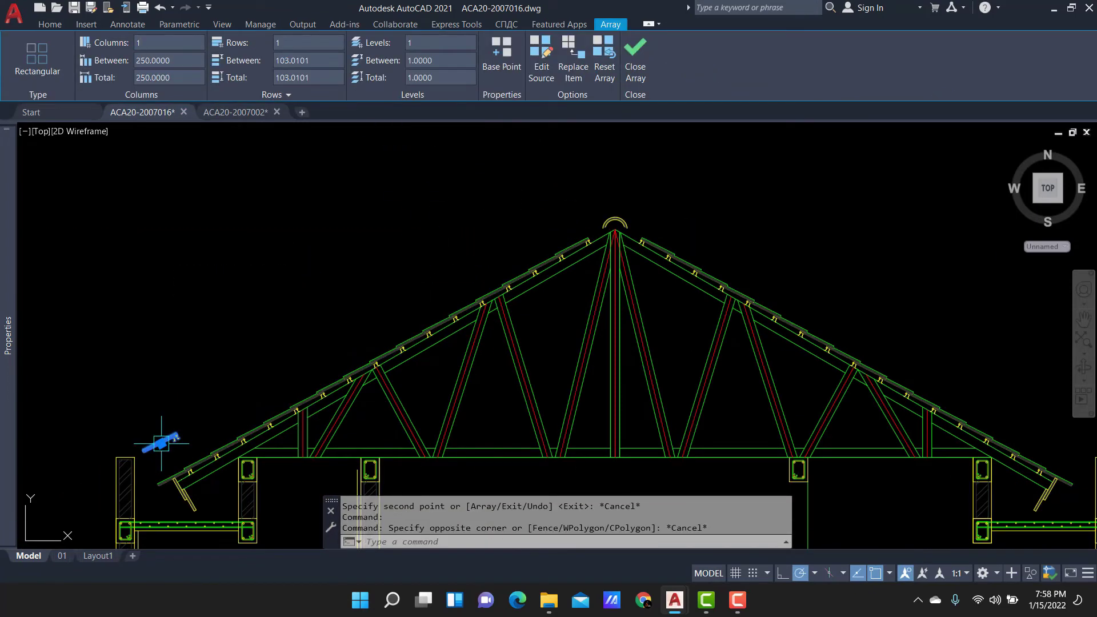
{"action": "key", "text": "Escape"}
{"action": "scroll", "coordinate": [199, 439], "scroll_direction": "up", "scroll_amount": 5}
{"action": "left_click_drag", "start_coordinate": [209, 423], "coordinate": [115, 388]}
{"action": "left_click", "coordinate": [165, 419]}
Move the purlin up to the truss ridge apex.
{"action": "type", "text": "m"}
{"action": "key", "text": "Return"}
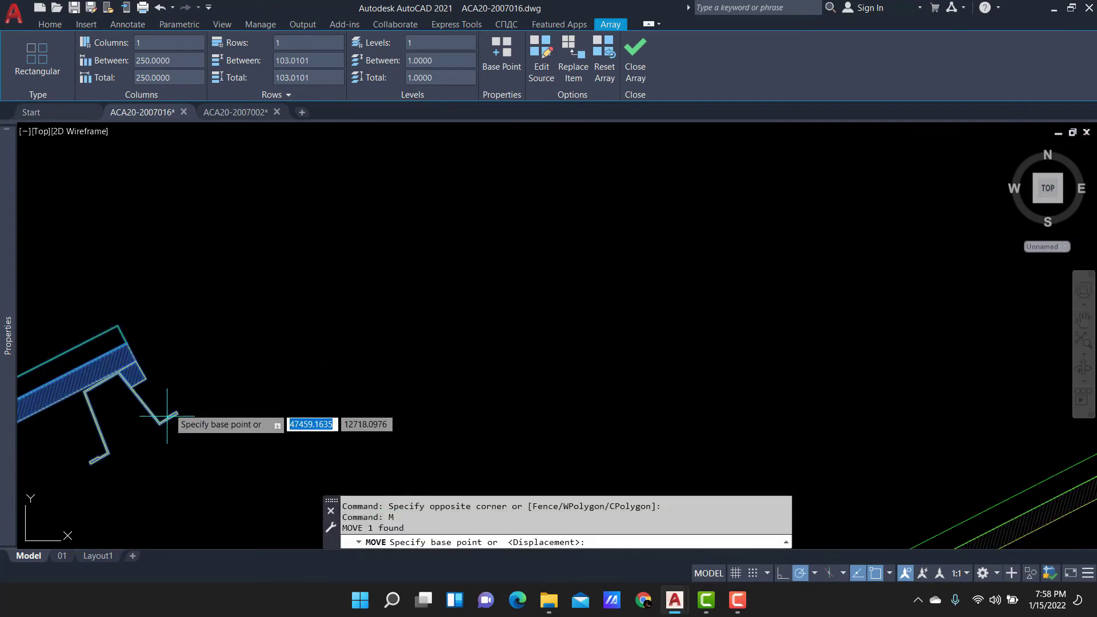
{"action": "scroll", "coordinate": [184, 422], "scroll_direction": "up", "scroll_amount": 2}
{"action": "left_click", "coordinate": [184, 422]}
{"action": "scroll", "coordinate": [203, 432], "scroll_direction": "down", "scroll_amount": 3}
{"action": "middle_click_drag", "start_coordinate": [826, 122], "coordinate": [612, 306]}
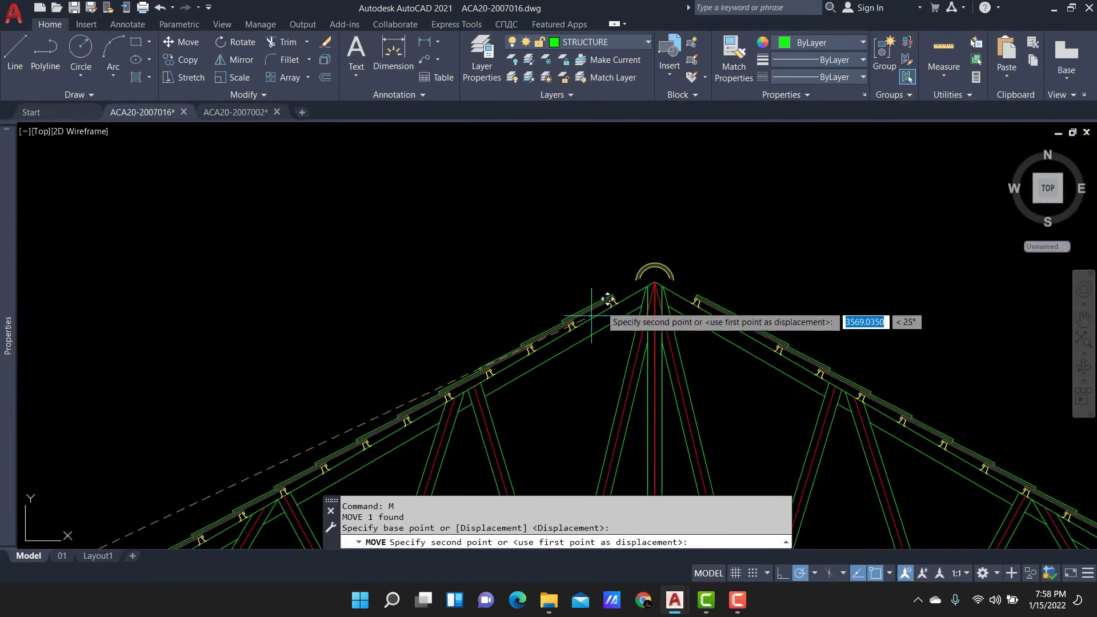
{"action": "scroll", "coordinate": [623, 309], "scroll_direction": "up", "scroll_amount": 2}
{"action": "scroll", "coordinate": [635, 314], "scroll_direction": "up", "scroll_amount": 2}
{"action": "scroll", "coordinate": [638, 319], "scroll_direction": "up", "scroll_amount": 1}
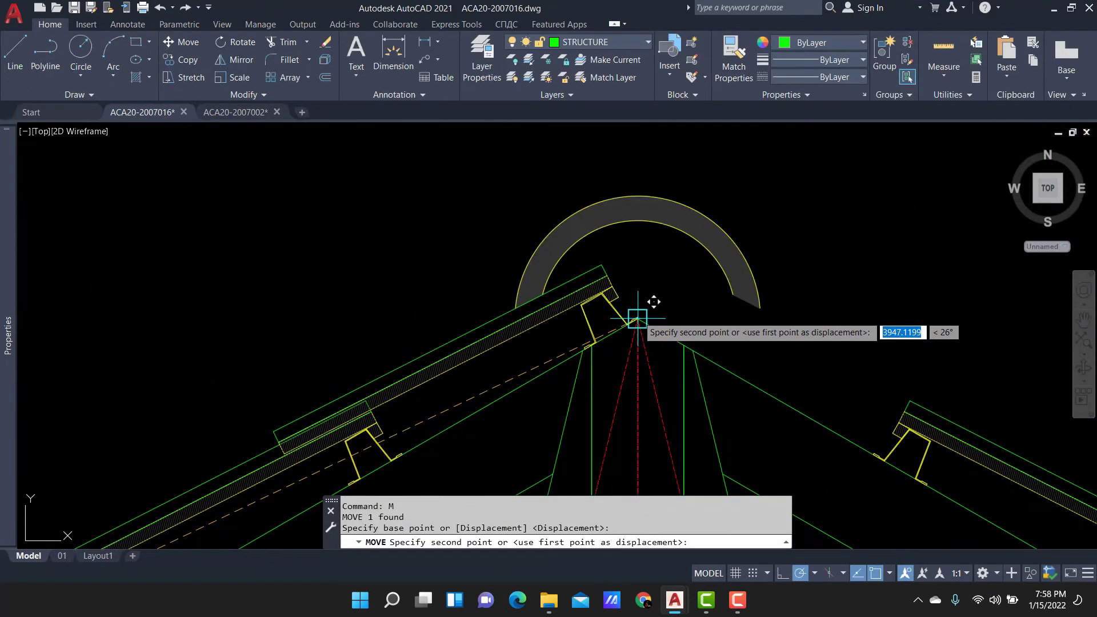
{"action": "left_click", "coordinate": [637, 318]}
{"action": "scroll", "coordinate": [638, 318], "scroll_direction": "down", "scroll_amount": 5}
Mirror the purlin about a vertical line through the apex, keeping the original.
{"action": "left_click", "coordinate": [594, 264]}
{"action": "scroll", "coordinate": [625, 254], "scroll_direction": "up", "scroll_amount": 5}
{"action": "type", "text": "MI"}
{"action": "scroll", "coordinate": [621, 266], "scroll_direction": "down", "scroll_amount": 2}
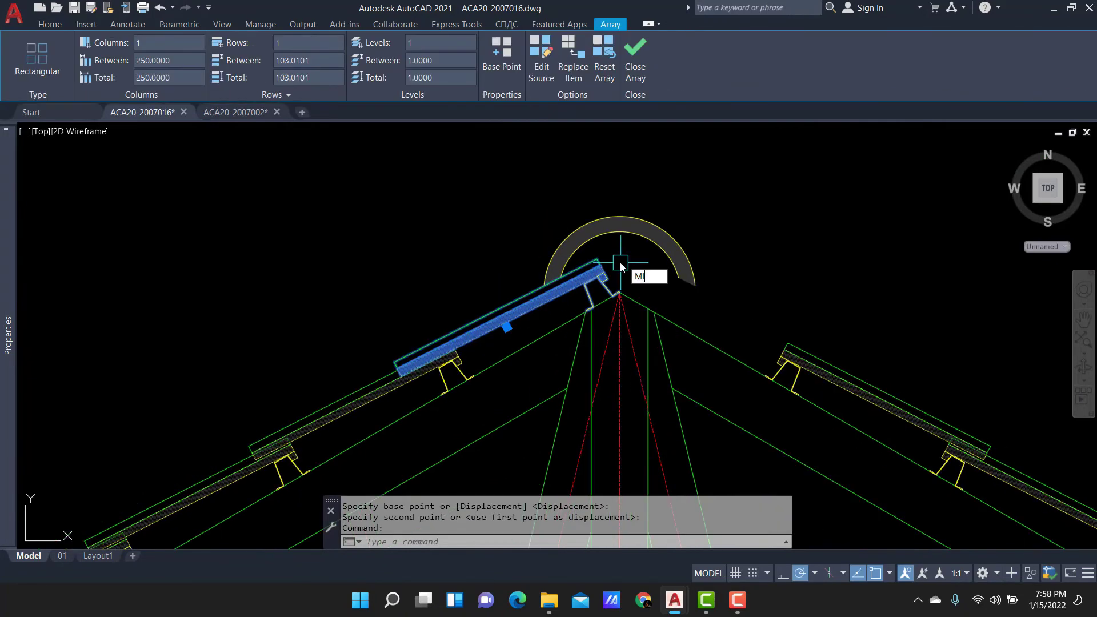
{"action": "key", "text": "Return"}
{"action": "scroll", "coordinate": [620, 294], "scroll_direction": "up", "scroll_amount": 3}
{"action": "scroll", "coordinate": [623, 305], "scroll_direction": "up", "scroll_amount": 3}
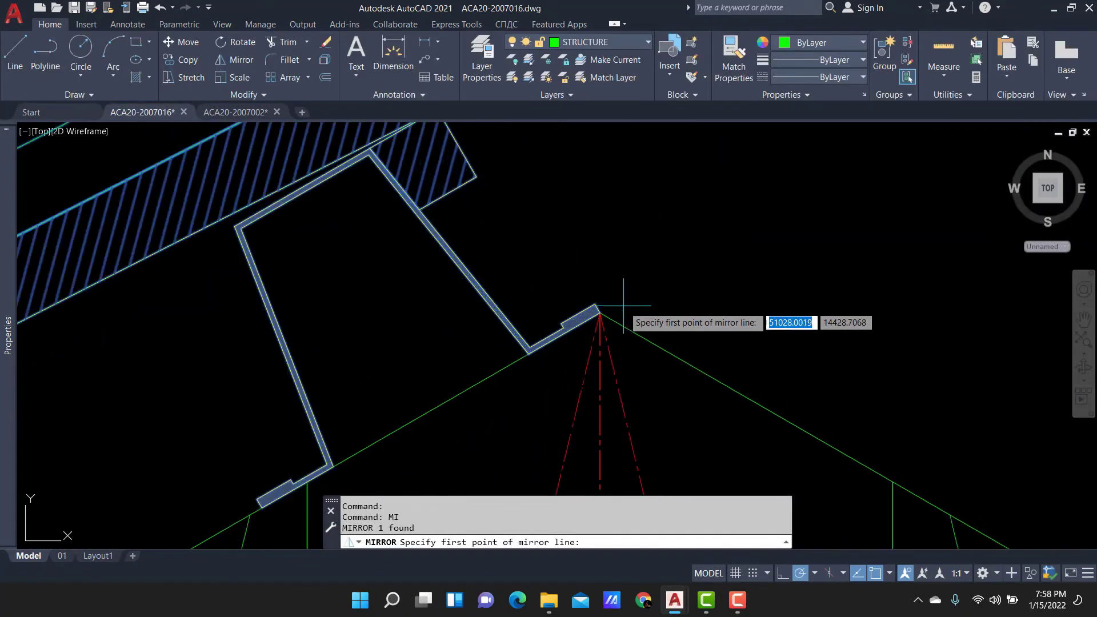
{"action": "left_click", "coordinate": [599, 313]}
{"action": "left_click", "coordinate": [599, 362]}
{"action": "scroll", "coordinate": [602, 309], "scroll_direction": "down", "scroll_amount": 4}
{"action": "key", "text": "Return"}
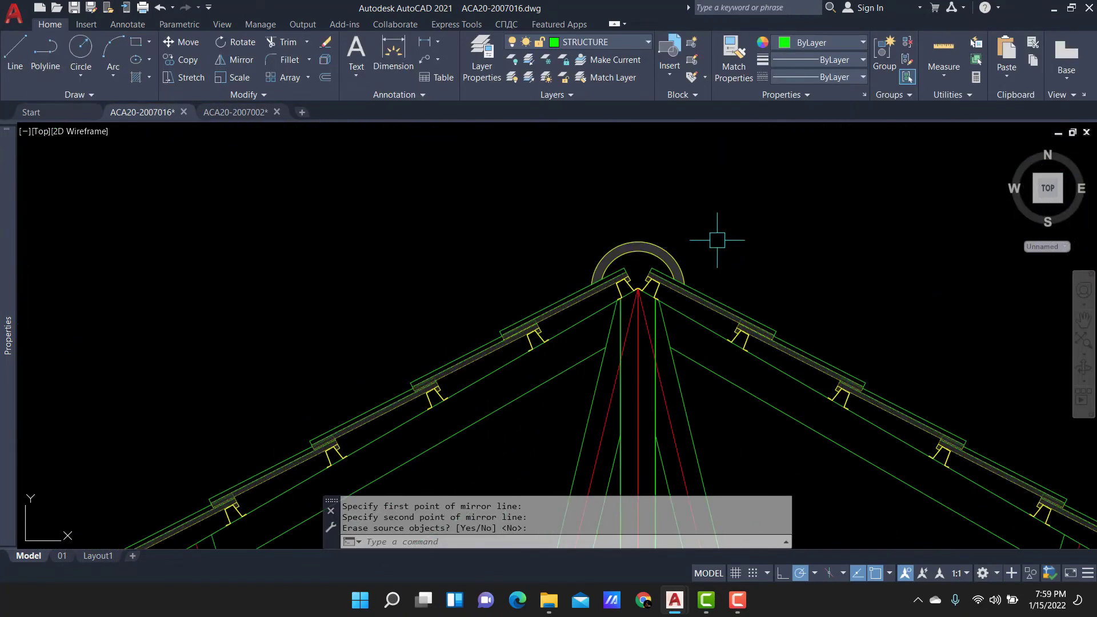
{"action": "scroll", "coordinate": [722, 260], "scroll_direction": "down", "scroll_amount": 3}
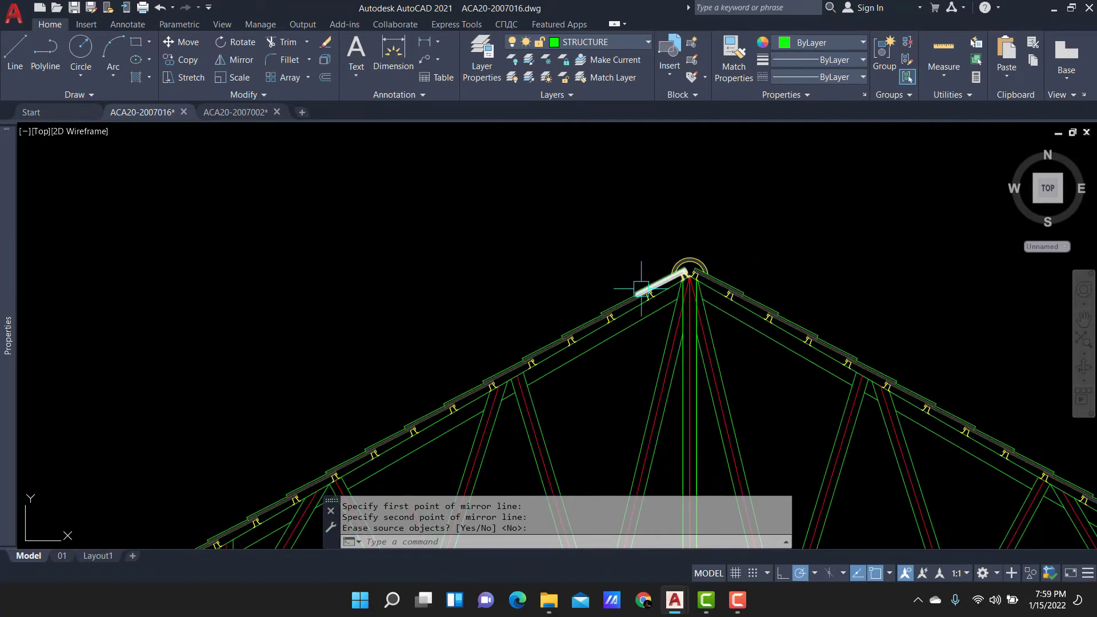
{"action": "scroll", "coordinate": [686, 229], "scroll_direction": "up", "scroll_amount": 3}
Zoom out to the whole drawing, then zoom into the toilet and urinal fixture blocks.
{"action": "scroll", "coordinate": [688, 252], "scroll_direction": "down", "scroll_amount": 6}
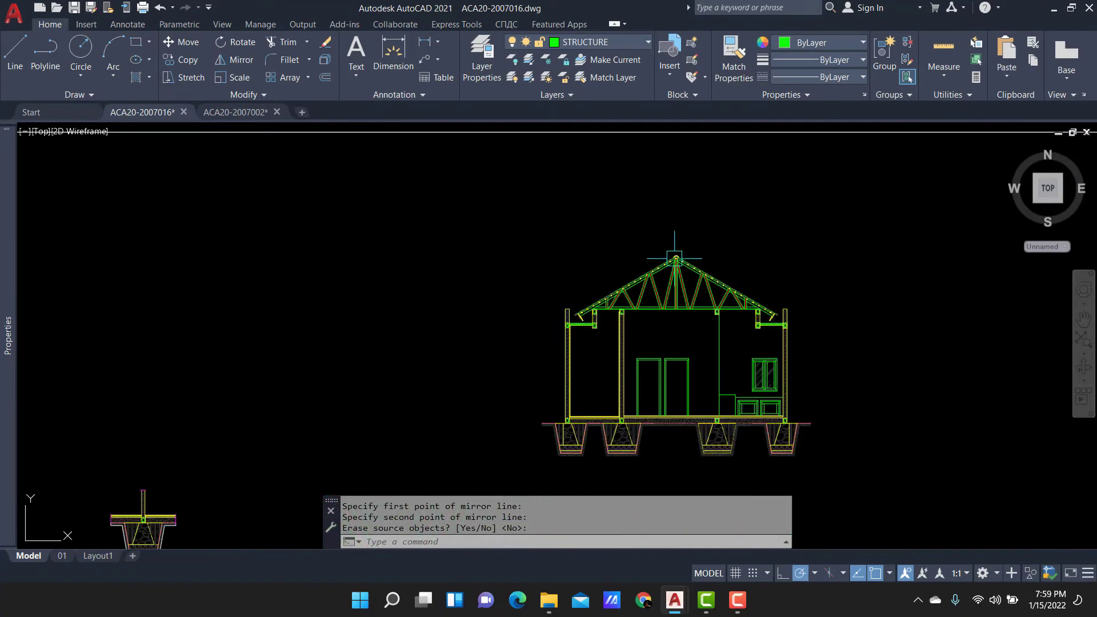
{"action": "scroll", "coordinate": [775, 306], "scroll_direction": "up", "scroll_amount": 2}
{"action": "scroll", "coordinate": [774, 305], "scroll_direction": "up", "scroll_amount": 3}
{"action": "scroll", "coordinate": [773, 296], "scroll_direction": "down", "scroll_amount": 4}
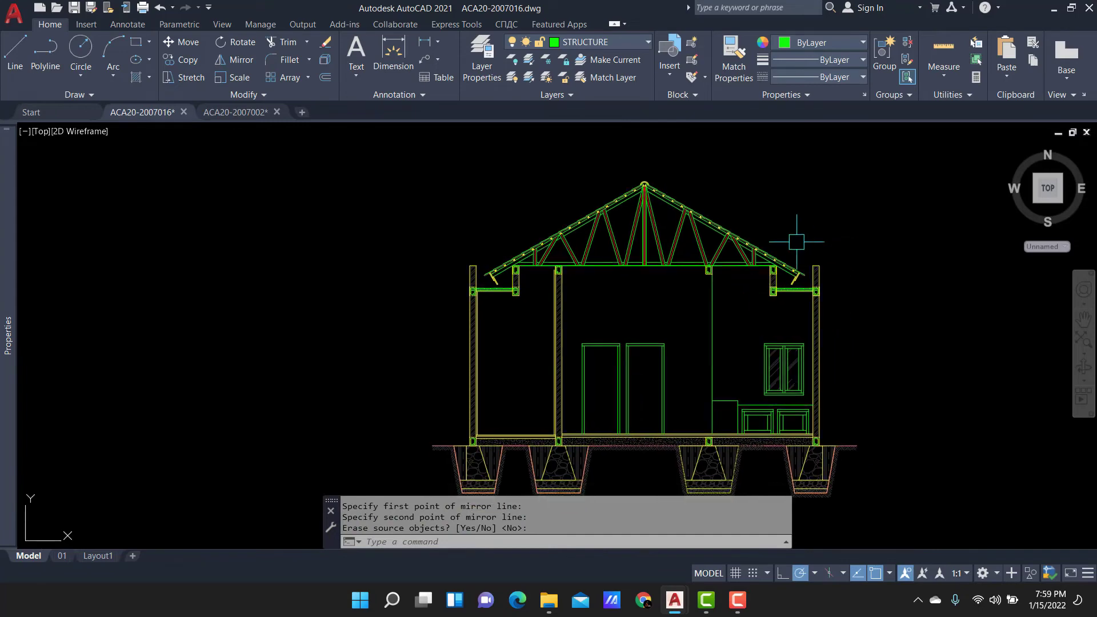
{"action": "scroll", "coordinate": [852, 266], "scroll_direction": "up", "scroll_amount": 4}
{"action": "scroll", "coordinate": [852, 266], "scroll_direction": "down", "scroll_amount": 3}
{"action": "scroll", "coordinate": [800, 240], "scroll_direction": "down", "scroll_amount": 2}
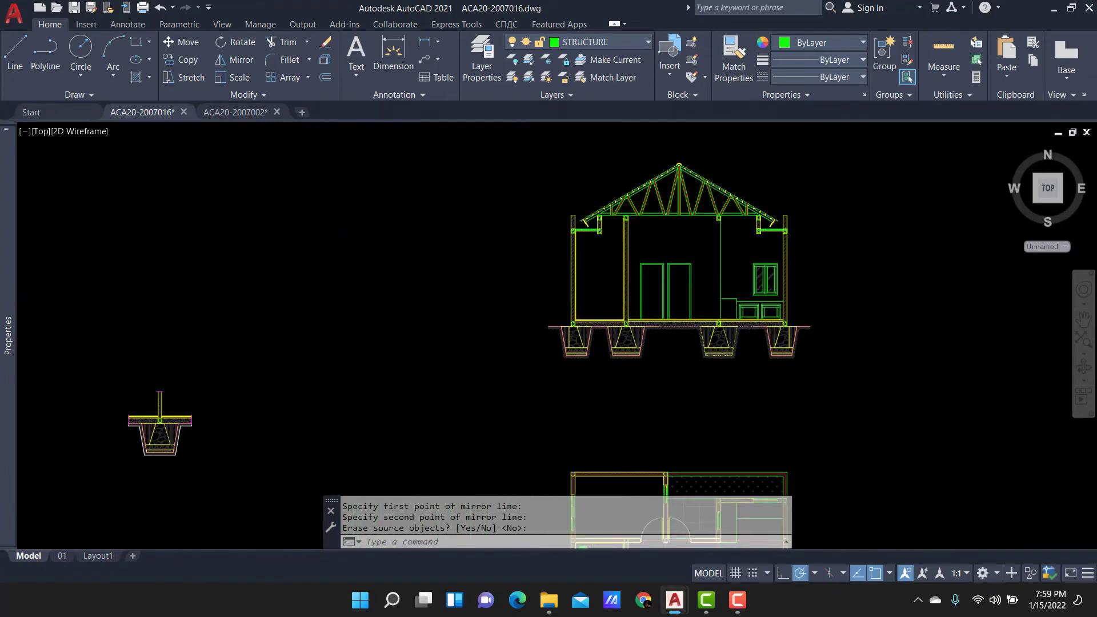
{"action": "scroll", "coordinate": [662, 171], "scroll_direction": "down", "scroll_amount": 2}
{"action": "scroll", "coordinate": [760, 269], "scroll_direction": "up", "scroll_amount": 1}
{"action": "scroll", "coordinate": [700, 240], "scroll_direction": "up", "scroll_amount": 2}
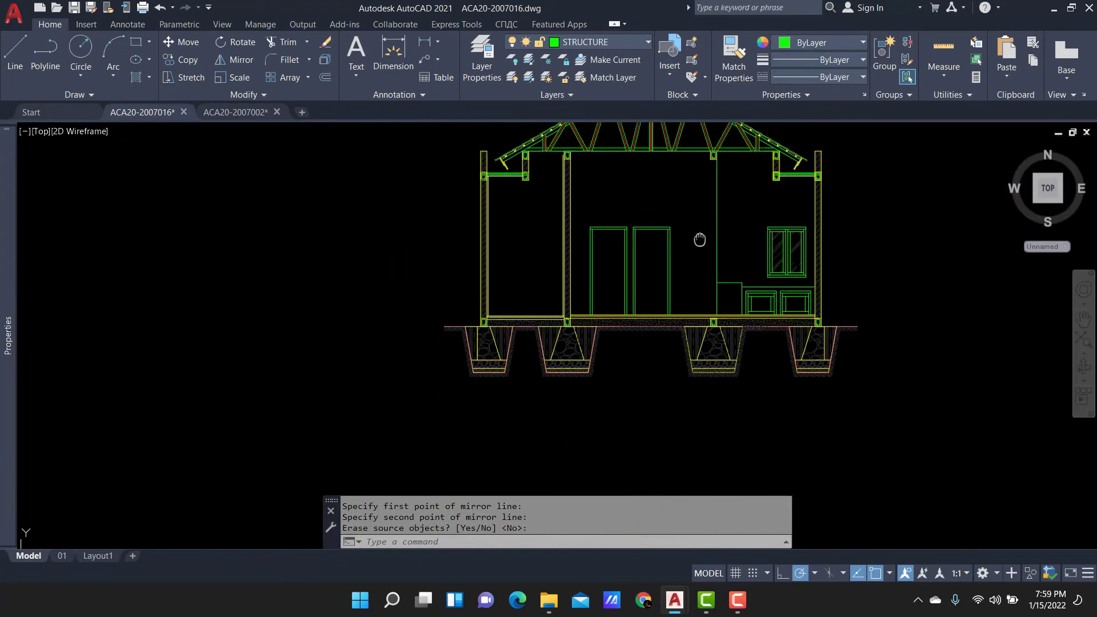
{"action": "scroll", "coordinate": [714, 229], "scroll_direction": "down", "scroll_amount": 3}
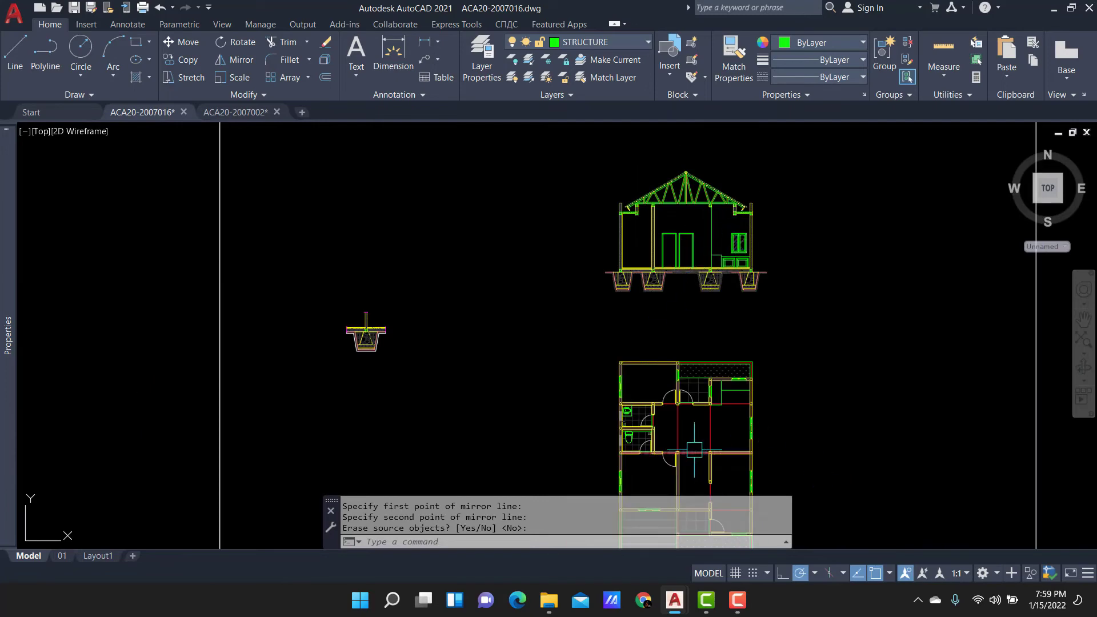
{"action": "scroll", "coordinate": [677, 446], "scroll_direction": "up", "scroll_amount": 1}
{"action": "scroll", "coordinate": [660, 440], "scroll_direction": "up", "scroll_amount": 5}
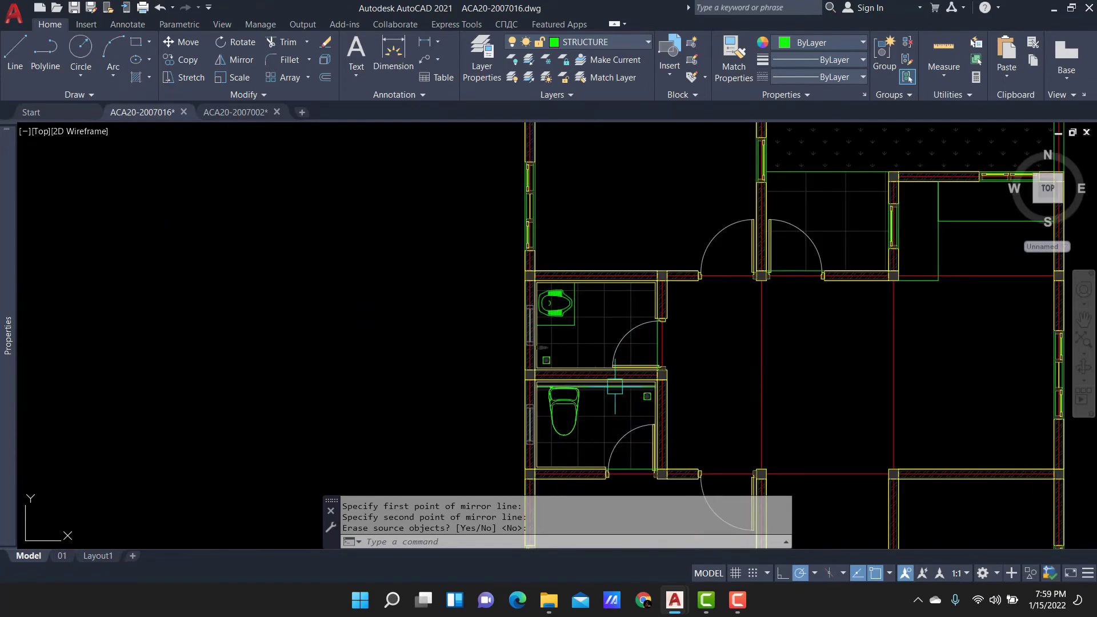
{"action": "scroll", "coordinate": [659, 302], "scroll_direction": "down", "scroll_amount": 5}
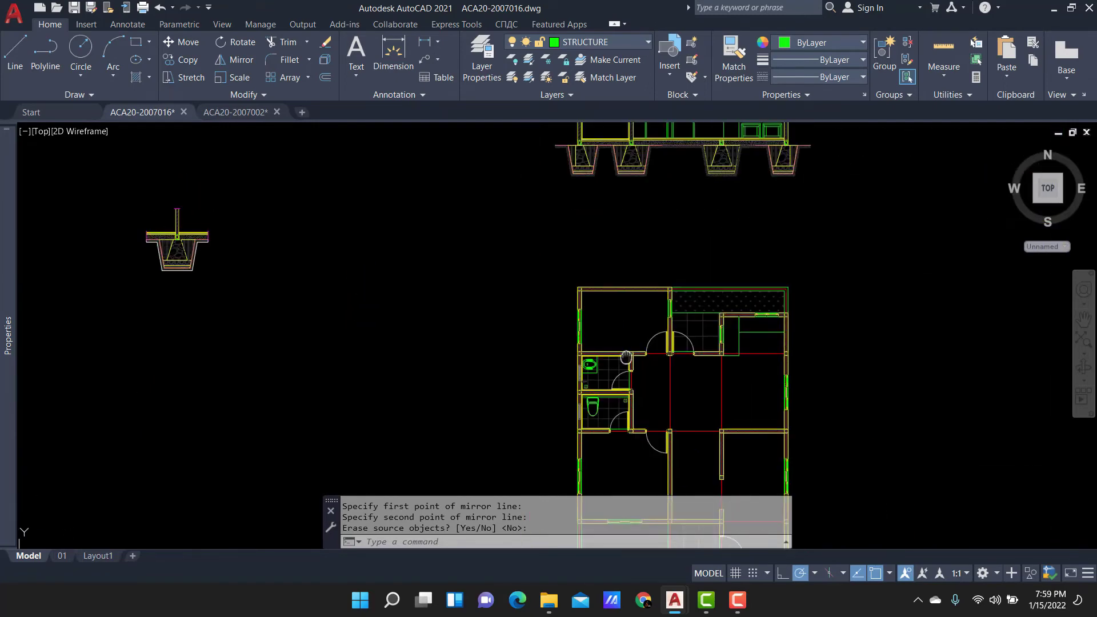
{"action": "scroll", "coordinate": [646, 303], "scroll_direction": "up", "scroll_amount": 5}
{"action": "scroll", "coordinate": [633, 288], "scroll_direction": "down", "scroll_amount": 10}
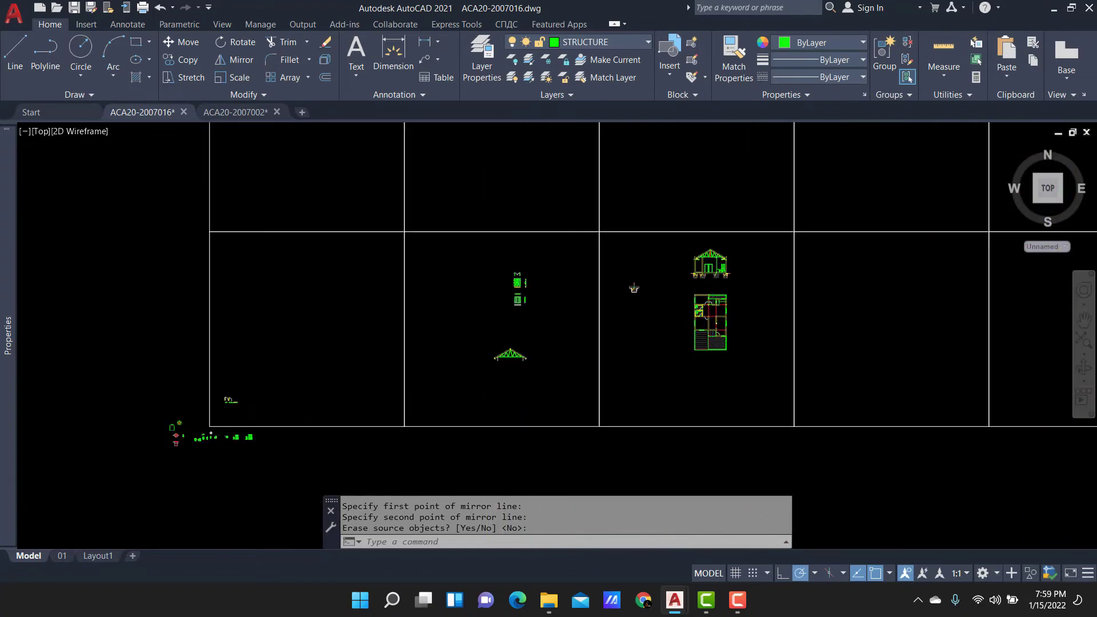
{"action": "scroll", "coordinate": [228, 423], "scroll_direction": "up", "scroll_amount": 10}
{"action": "scroll", "coordinate": [320, 366], "scroll_direction": "up", "scroll_amount": 5}
Copy the front-view toilet from its bottom base point into the section's left room.
{"action": "scroll", "coordinate": [341, 370], "scroll_direction": "up", "scroll_amount": 1}
{"action": "key", "text": "Return"}
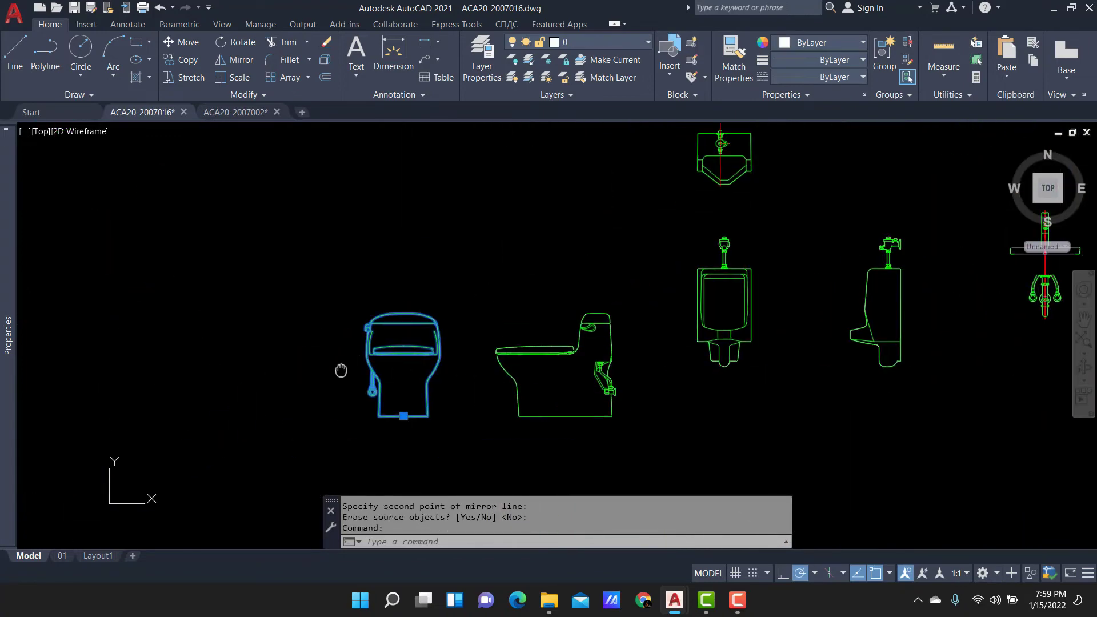
{"action": "type", "text": "CO"}
{"action": "key", "text": "Return"}
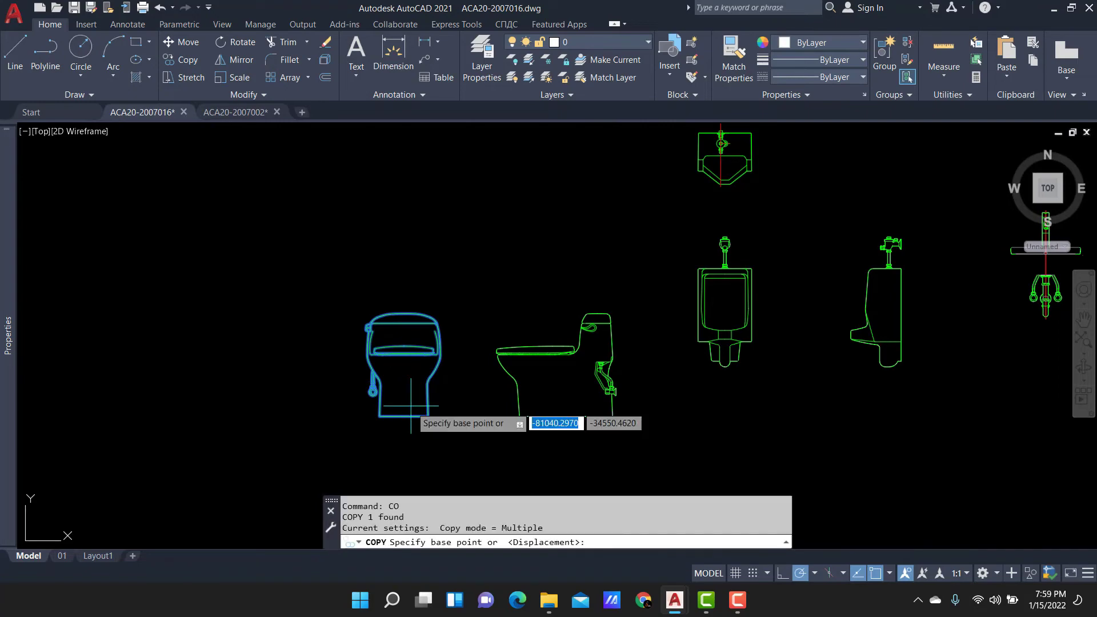
{"action": "left_click", "coordinate": [404, 417]}
{"action": "scroll", "coordinate": [383, 354], "scroll_direction": "down", "scroll_amount": 5}
{"action": "scroll", "coordinate": [291, 330], "scroll_direction": "down", "scroll_amount": 3}
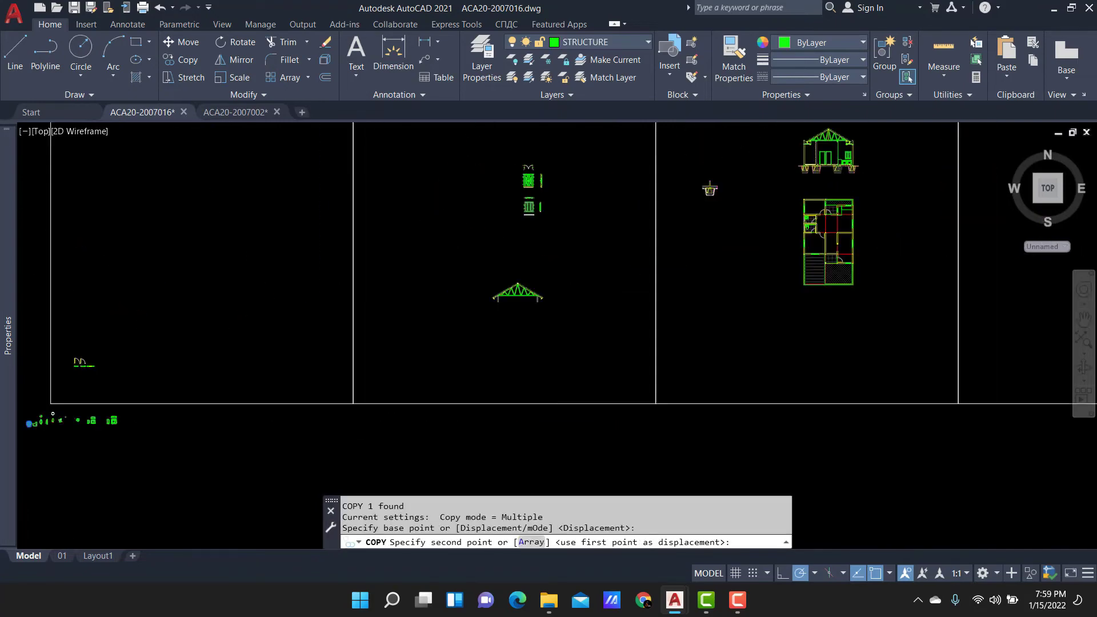
{"action": "scroll", "coordinate": [572, 252], "scroll_direction": "up", "scroll_amount": 2}
{"action": "scroll", "coordinate": [551, 245], "scroll_direction": "up", "scroll_amount": 2}
{"action": "scroll", "coordinate": [464, 269], "scroll_direction": "up", "scroll_amount": 2}
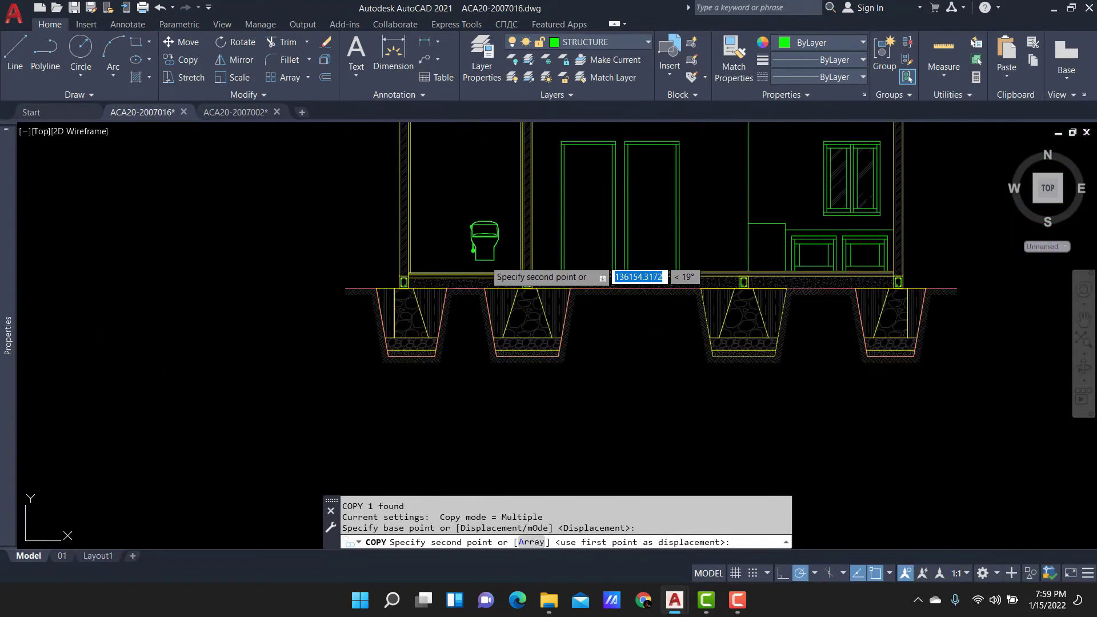
{"action": "left_click", "coordinate": [451, 231]}
{"action": "key", "text": "Return"}
{"action": "scroll", "coordinate": [503, 217], "scroll_direction": "down", "scroll_amount": 3}
{"action": "type", "text": "X"}
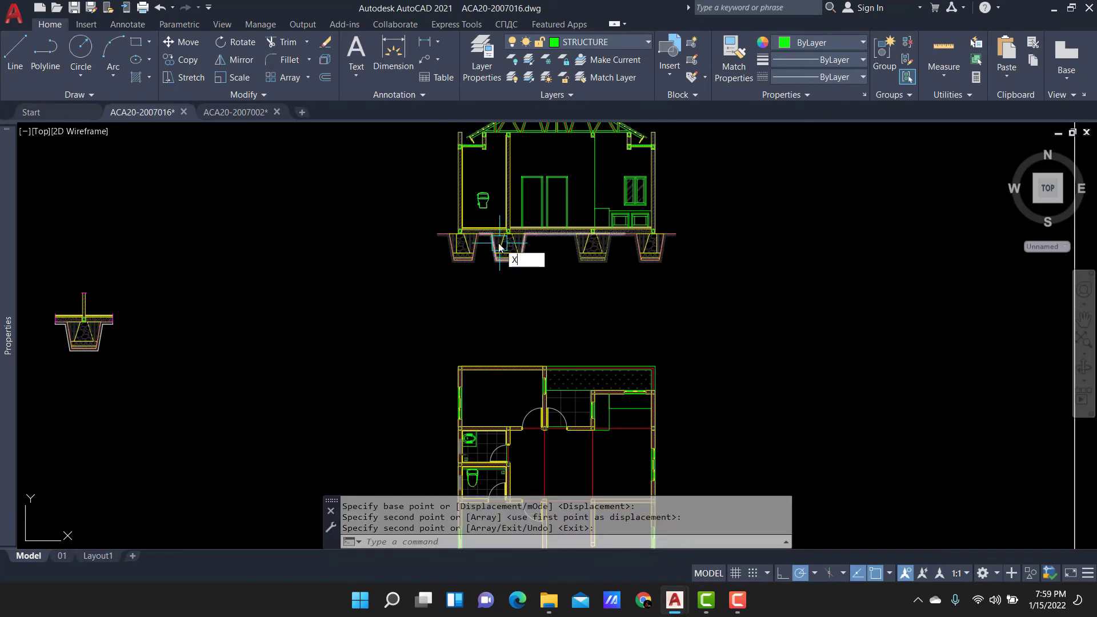
Draw a vertical construction line through the floor-plan toilet.
{"action": "type", "text": "l"}
{"action": "key", "text": "Return"}
{"action": "type", "text": "v"}
{"action": "key", "text": "Return"}
{"action": "scroll", "coordinate": [503, 468], "scroll_direction": "up", "scroll_amount": 3}
{"action": "scroll", "coordinate": [515, 411], "scroll_direction": "up", "scroll_amount": 3}
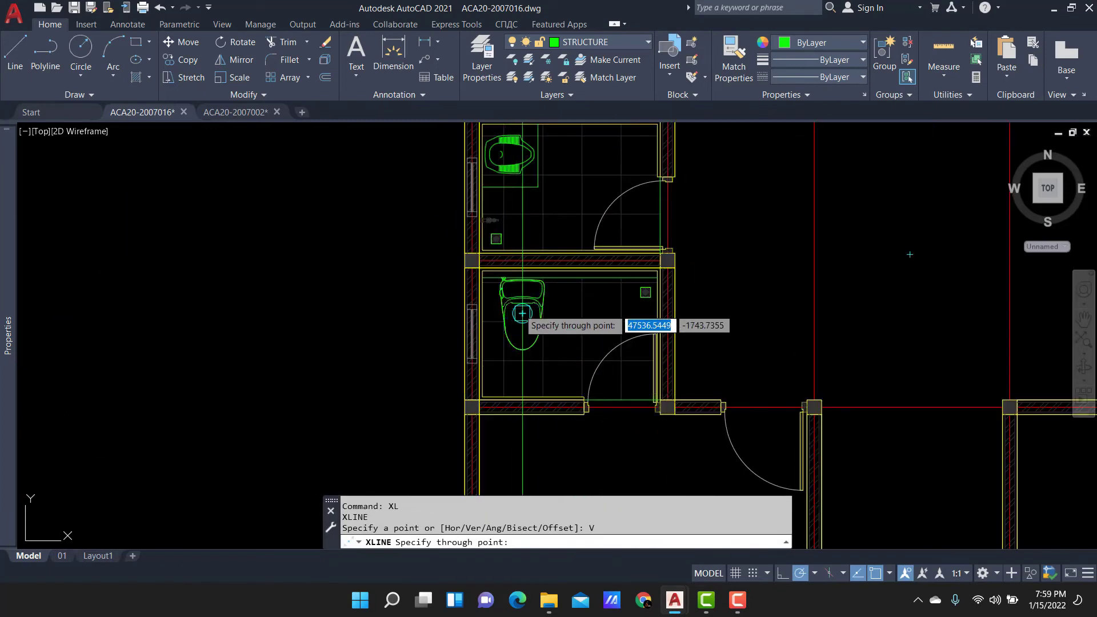
{"action": "left_click", "coordinate": [522, 313]}
{"action": "scroll", "coordinate": [483, 343], "scroll_direction": "down", "scroll_amount": 3}
{"action": "key", "text": "Return"}
{"action": "scroll", "coordinate": [501, 323], "scroll_direction": "up", "scroll_amount": 3}
Grab the section toilet's bottom grip, cancel the stretch, and bring the section into view.
{"action": "left_click", "coordinate": [453, 368]}
{"action": "scroll", "coordinate": [440, 404], "scroll_direction": "up", "scroll_amount": 2}
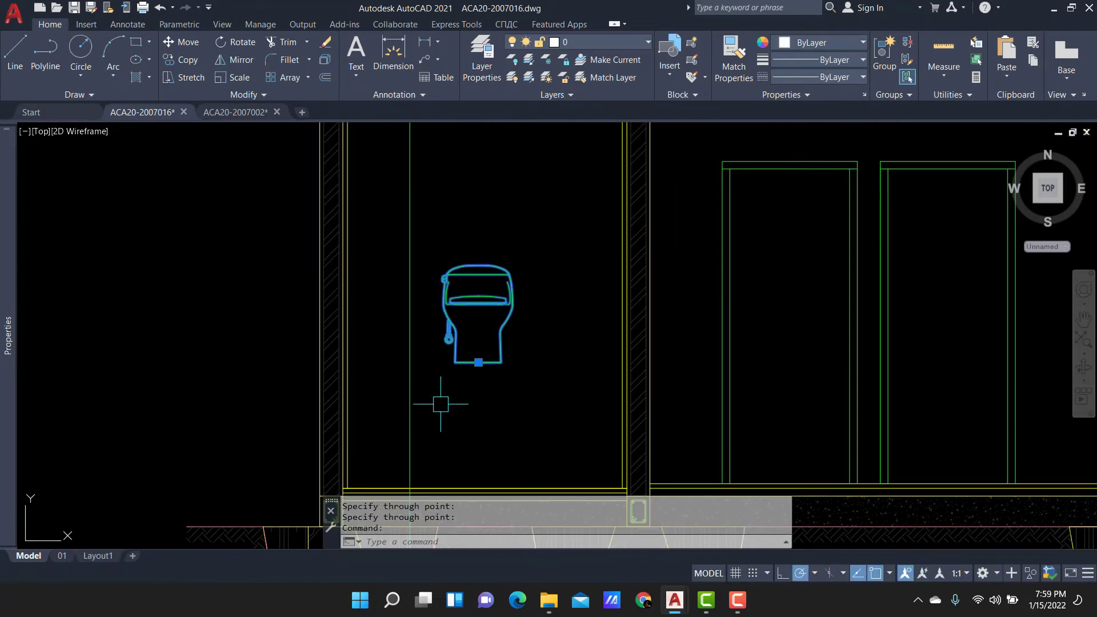
{"action": "left_click", "coordinate": [478, 361]}
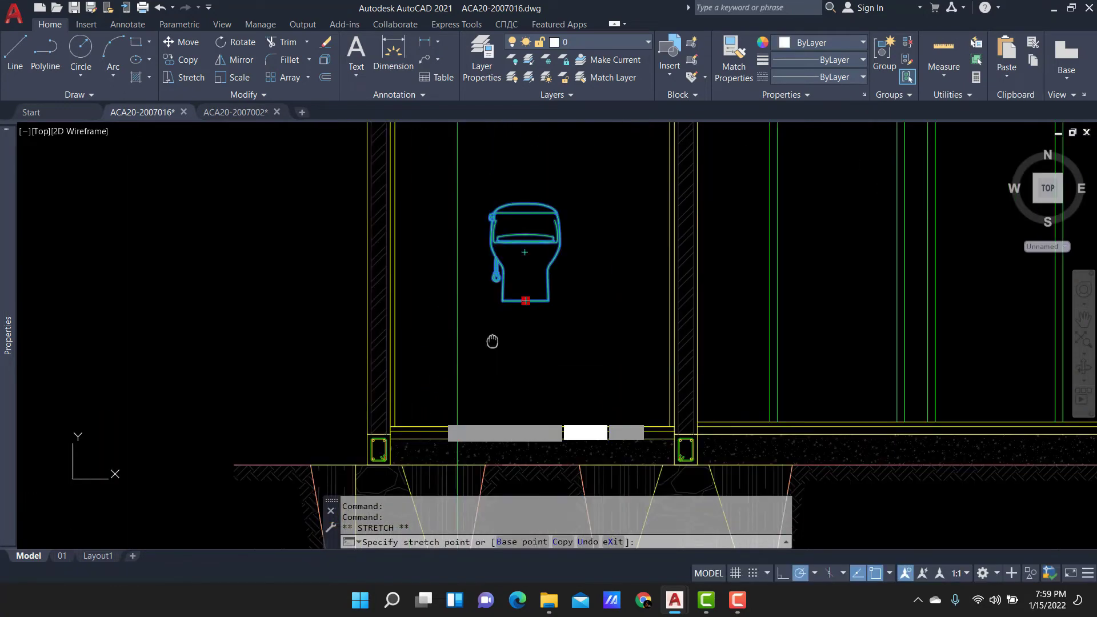
{"action": "scroll", "coordinate": [492, 341], "scroll_direction": "up", "scroll_amount": 3}
{"action": "scroll", "coordinate": [490, 363], "scroll_direction": "up", "scroll_amount": 2}
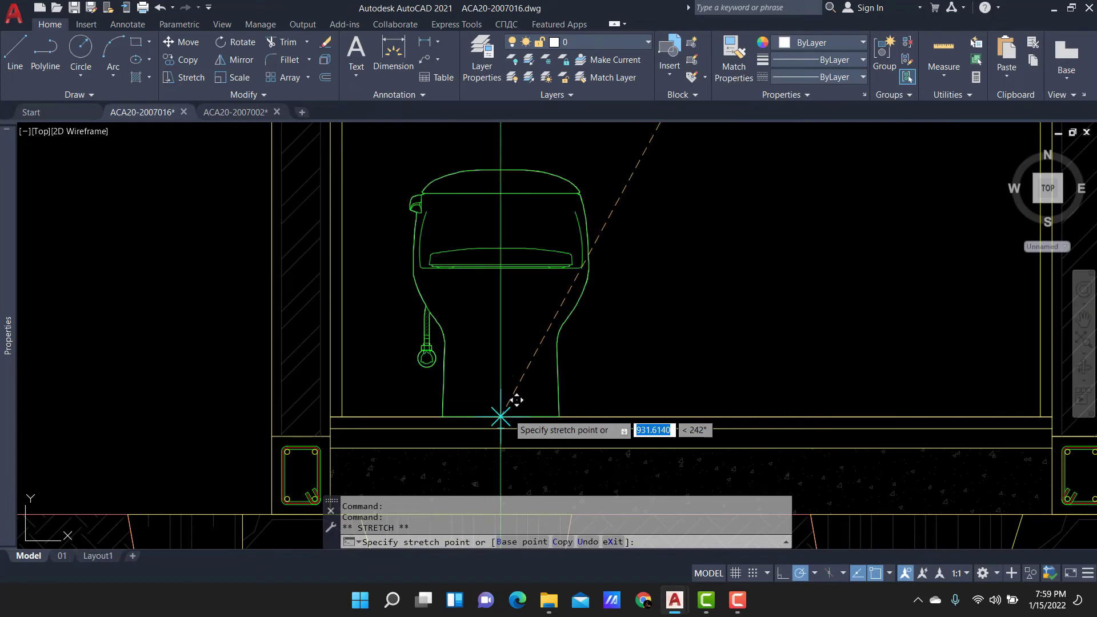
{"action": "key", "text": "Escape"}
{"action": "scroll", "coordinate": [515, 400], "scroll_direction": "down", "scroll_amount": 3}
{"action": "scroll", "coordinate": [514, 343], "scroll_direction": "down", "scroll_amount": 3}
{"action": "scroll", "coordinate": [549, 332], "scroll_direction": "down", "scroll_amount": 2}
{"action": "scroll", "coordinate": [565, 336], "scroll_direction": "up", "scroll_amount": 3}
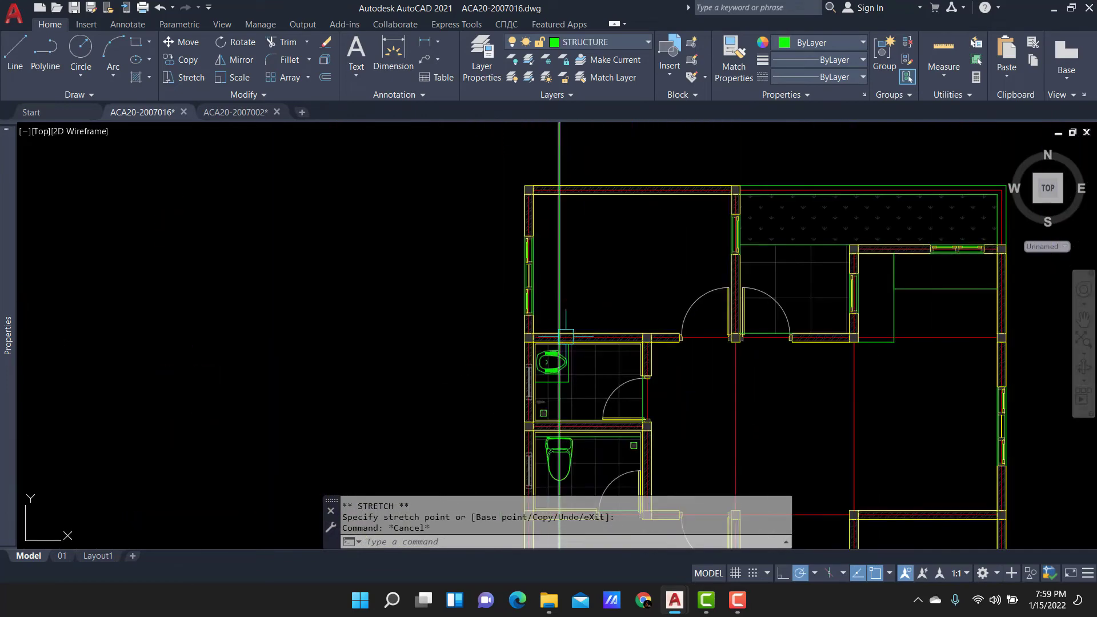
{"action": "scroll", "coordinate": [566, 335], "scroll_direction": "up", "scroll_amount": 3}
{"action": "scroll", "coordinate": [565, 336], "scroll_direction": "down", "scroll_amount": 3}
{"action": "scroll", "coordinate": [625, 436], "scroll_direction": "up", "scroll_amount": 2}
{"action": "scroll", "coordinate": [624, 436], "scroll_direction": "down", "scroll_amount": 2}
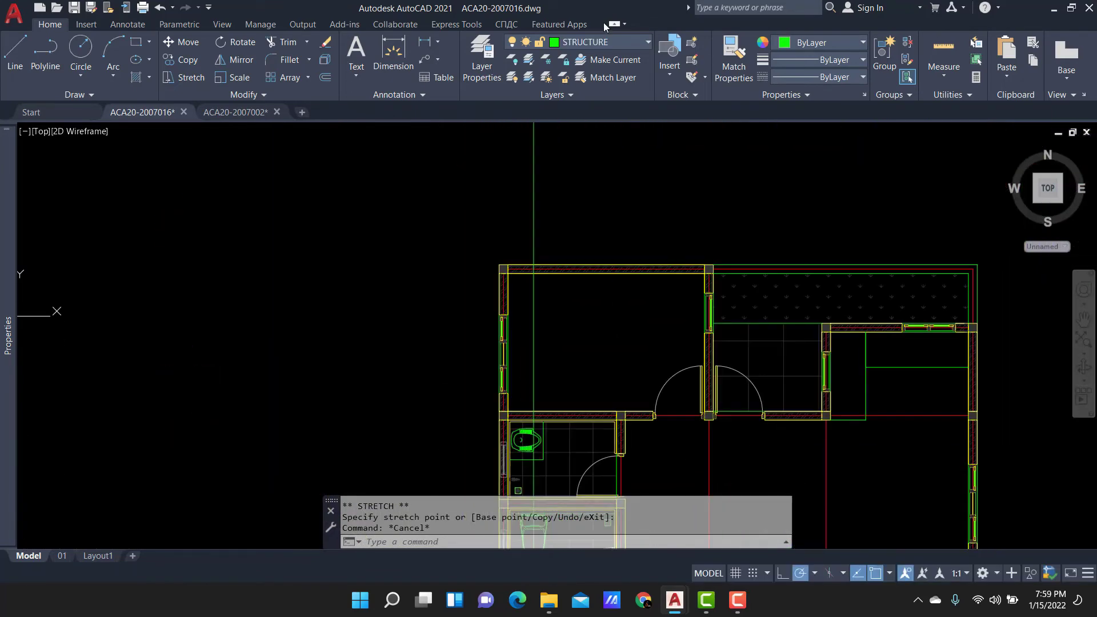
{"action": "scroll", "coordinate": [528, 483], "scroll_direction": "up", "scroll_amount": 3}
{"action": "scroll", "coordinate": [435, 320], "scroll_direction": "up", "scroll_amount": 2}
{"action": "scroll", "coordinate": [434, 320], "scroll_direction": "down", "scroll_amount": 1}
{"action": "scroll", "coordinate": [518, 213], "scroll_direction": "down", "scroll_amount": 4}
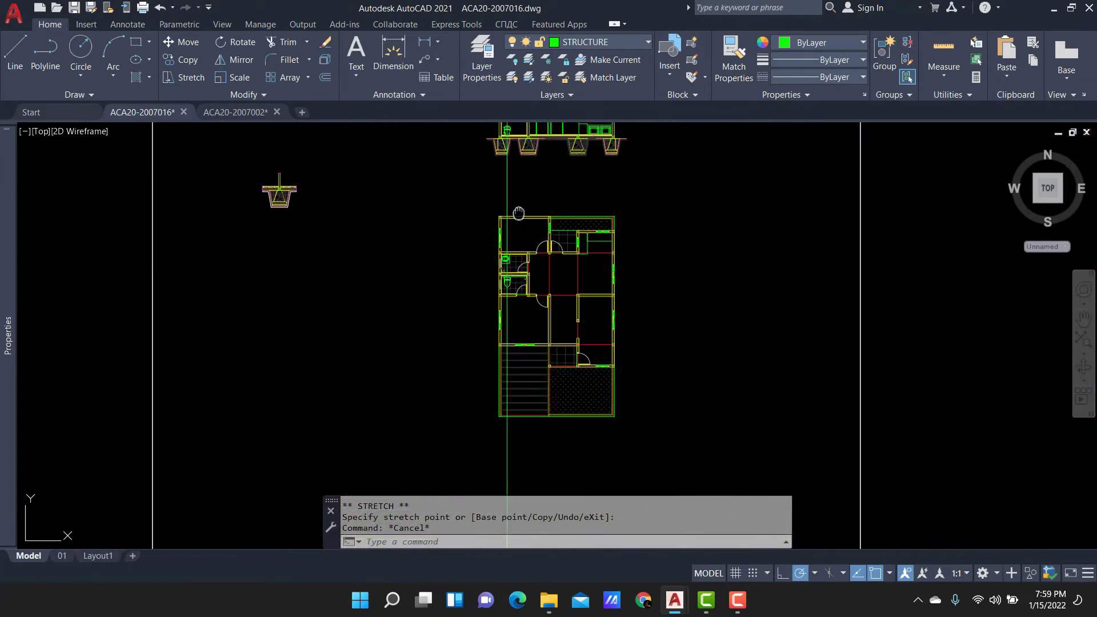
{"action": "middle_click_drag", "start_coordinate": [518, 213], "coordinate": [506, 332]}
{"action": "scroll", "coordinate": [506, 332], "scroll_direction": "up", "scroll_amount": 2}
Offset the toilet floor line 1200 upward on the toilet wall.
{"action": "type", "text": "12"}
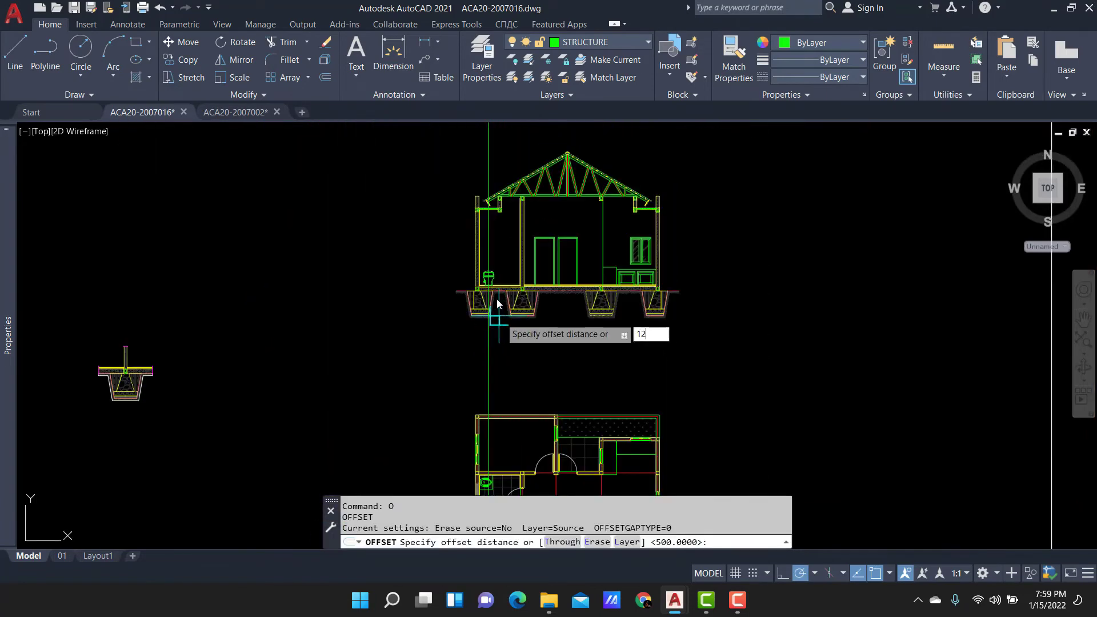
{"action": "key", "text": "Return"}
{"action": "scroll", "coordinate": [497, 311], "scroll_direction": "up", "scroll_amount": 2}
{"action": "scroll", "coordinate": [484, 242], "scroll_direction": "up", "scroll_amount": 3}
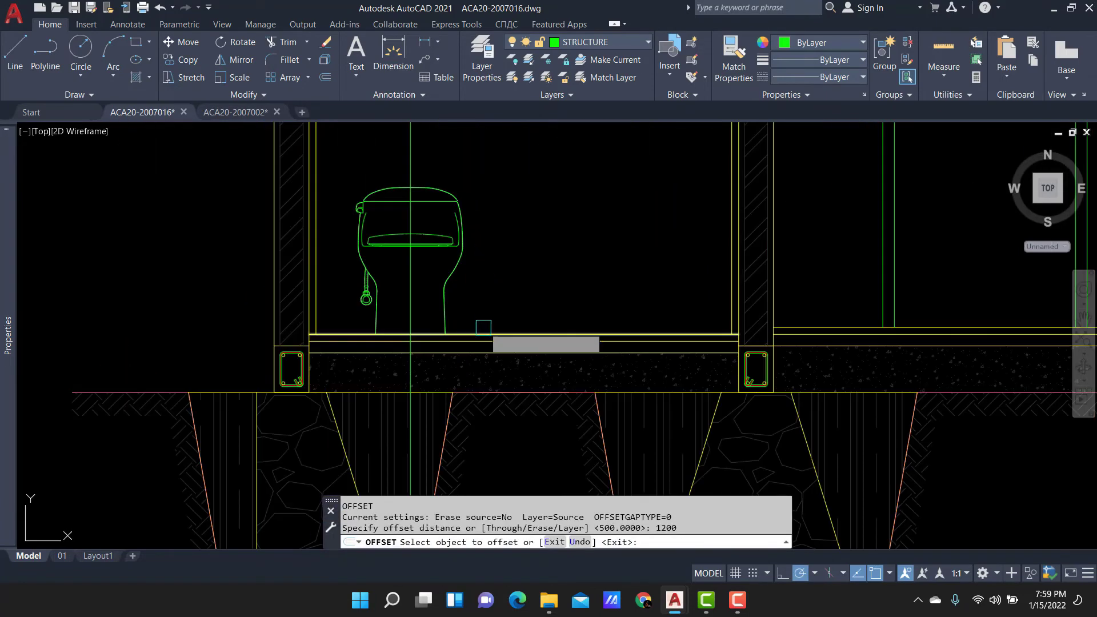
{"action": "left_click", "coordinate": [483, 333]}
{"action": "left_click", "coordinate": [497, 254]}
{"action": "scroll", "coordinate": [498, 254], "scroll_direction": "down", "scroll_amount": 3}
{"action": "scroll", "coordinate": [534, 249], "scroll_direction": "up", "scroll_amount": 2}
{"action": "key", "text": "Escape"}
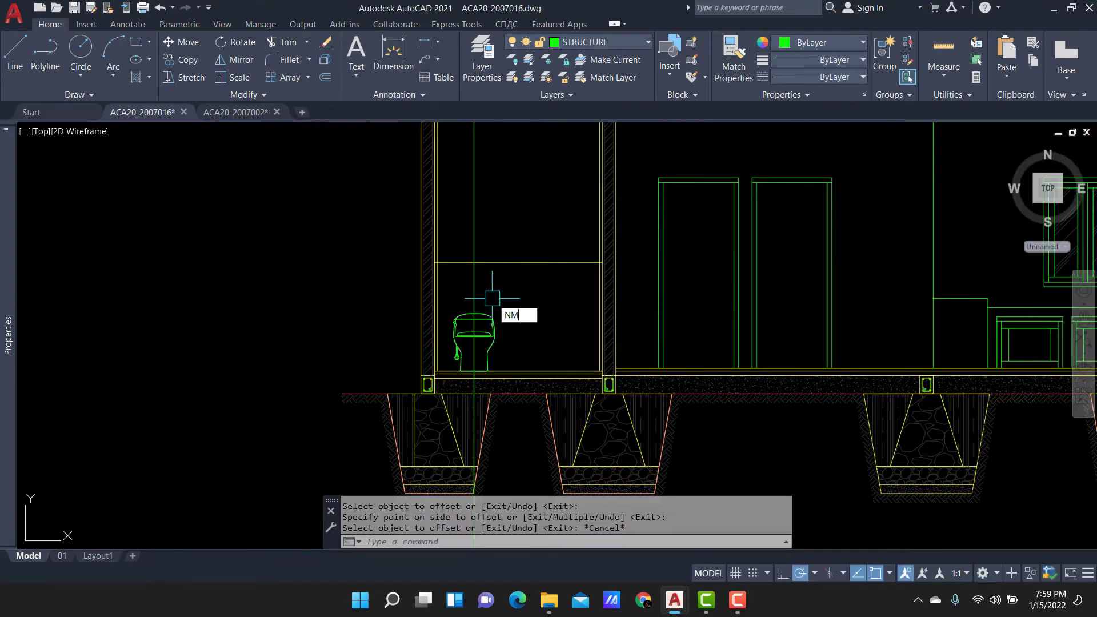
Make the new 1200 line green by matching properties from an existing green line.
{"action": "key", "text": "Escape"}
{"action": "type", "text": "ma"}
{"action": "key", "text": "Return"}
{"action": "left_click", "coordinate": [474, 251]}
{"action": "left_click", "coordinate": [509, 262]}
{"action": "key", "text": "Escape"}
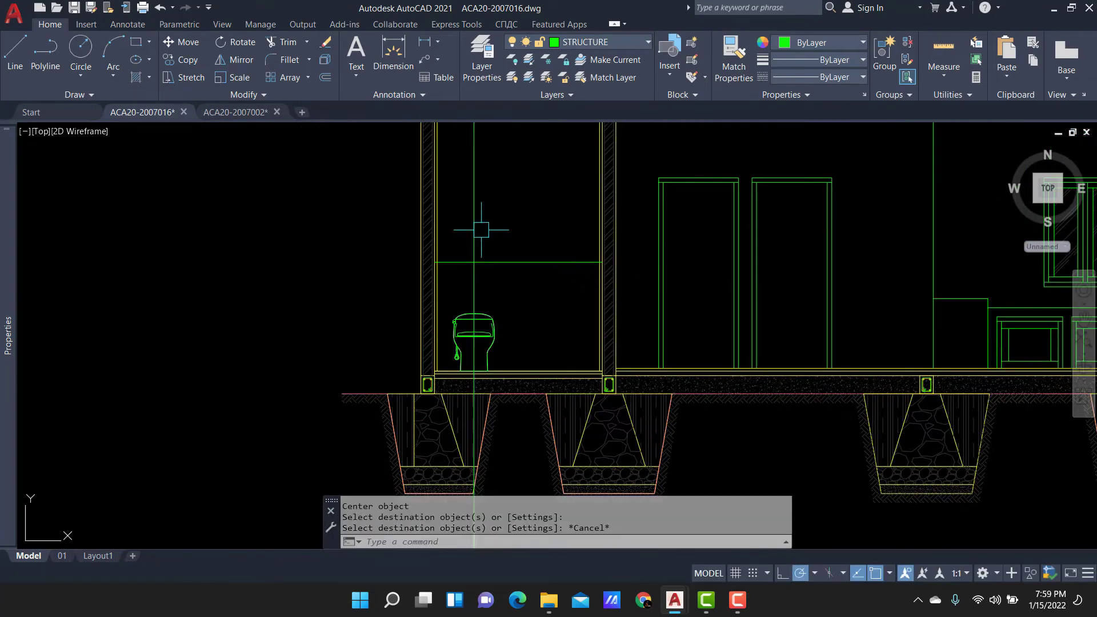
Erase the stray vertical line on the toilet wall.
{"action": "left_click", "coordinate": [474, 228]}
{"action": "type", "text": "e"}
{"action": "key", "text": "Return"}
{"action": "scroll", "coordinate": [540, 260], "scroll_direction": "down", "scroll_amount": 2}
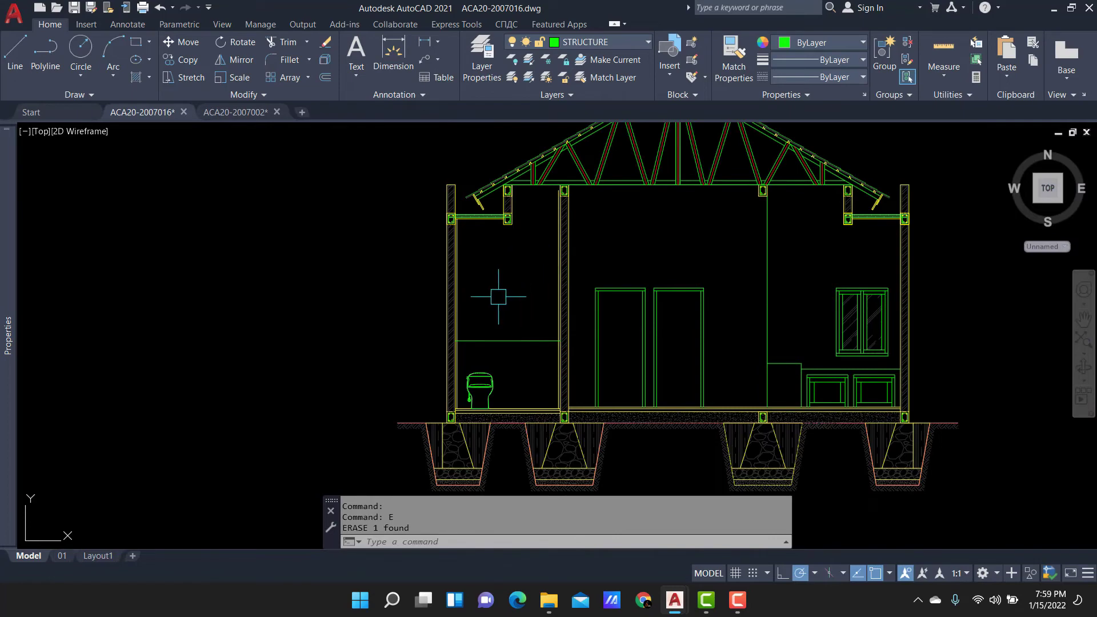
{"action": "scroll", "coordinate": [547, 228], "scroll_direction": "down", "scroll_amount": 3}
Pan to the floor plan's bathroom and clear the current selection.
{"action": "middle_click_drag", "start_coordinate": [547, 228], "coordinate": [559, 143]}
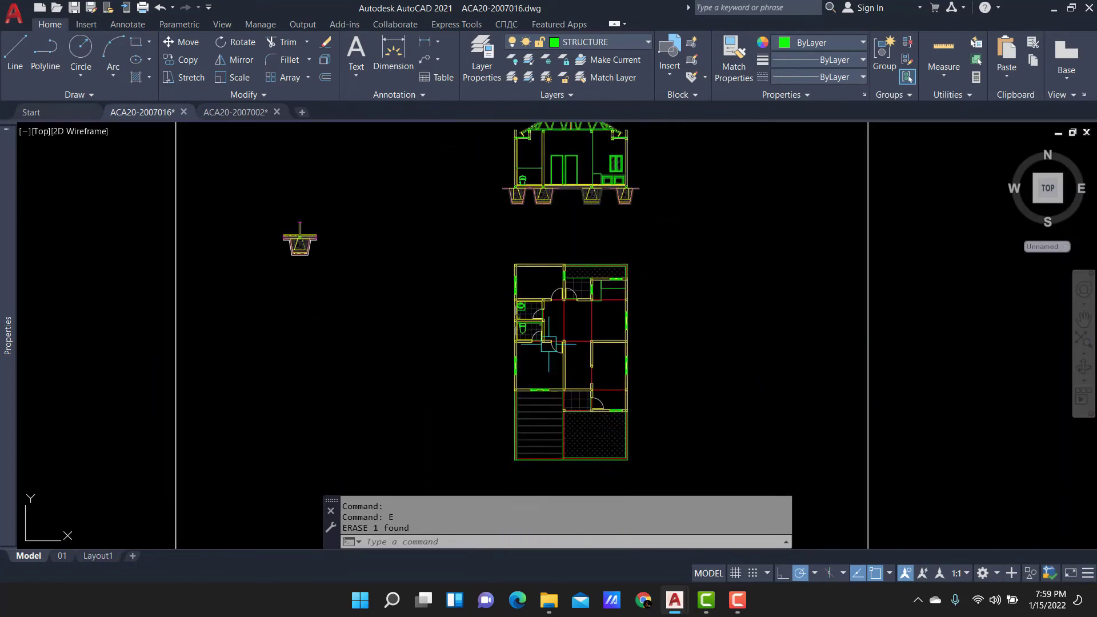
{"action": "scroll", "coordinate": [572, 188], "scroll_direction": "up", "scroll_amount": 4}
{"action": "scroll", "coordinate": [574, 182], "scroll_direction": "up", "scroll_amount": 2}
{"action": "scroll", "coordinate": [686, 186], "scroll_direction": "up", "scroll_amount": 2}
{"action": "scroll", "coordinate": [710, 203], "scroll_direction": "up", "scroll_amount": 2}
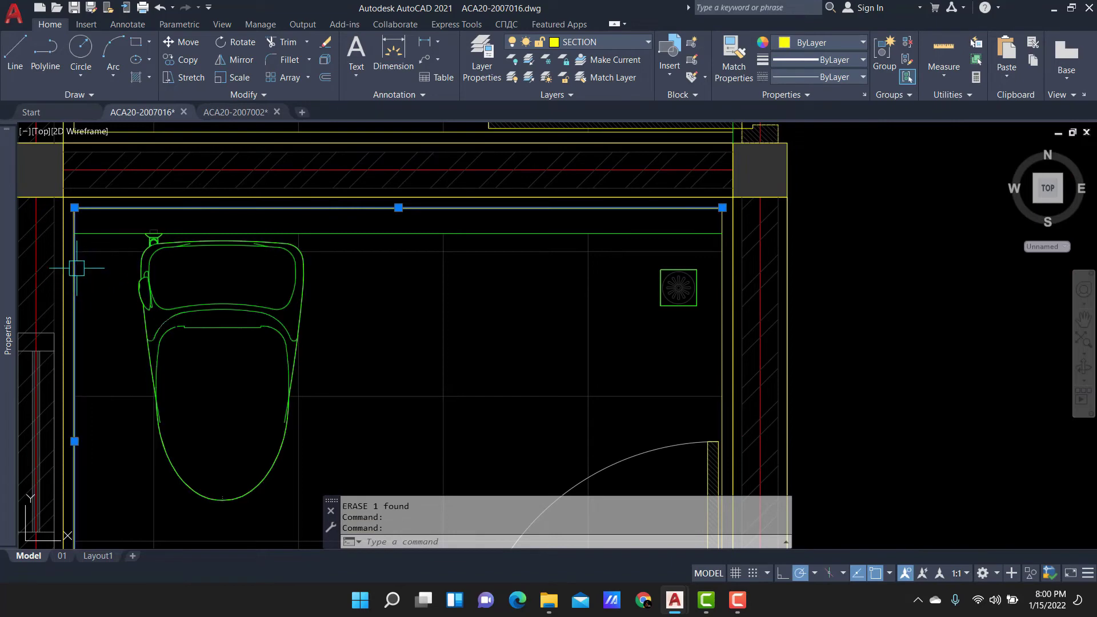
{"action": "scroll", "coordinate": [275, 231], "scroll_direction": "down", "scroll_amount": 5}
{"action": "key", "text": "Escape"}
{"action": "scroll", "coordinate": [308, 228], "scroll_direction": "down", "scroll_amount": 6}
{"action": "scroll", "coordinate": [221, 179], "scroll_direction": "up", "scroll_amount": 4}
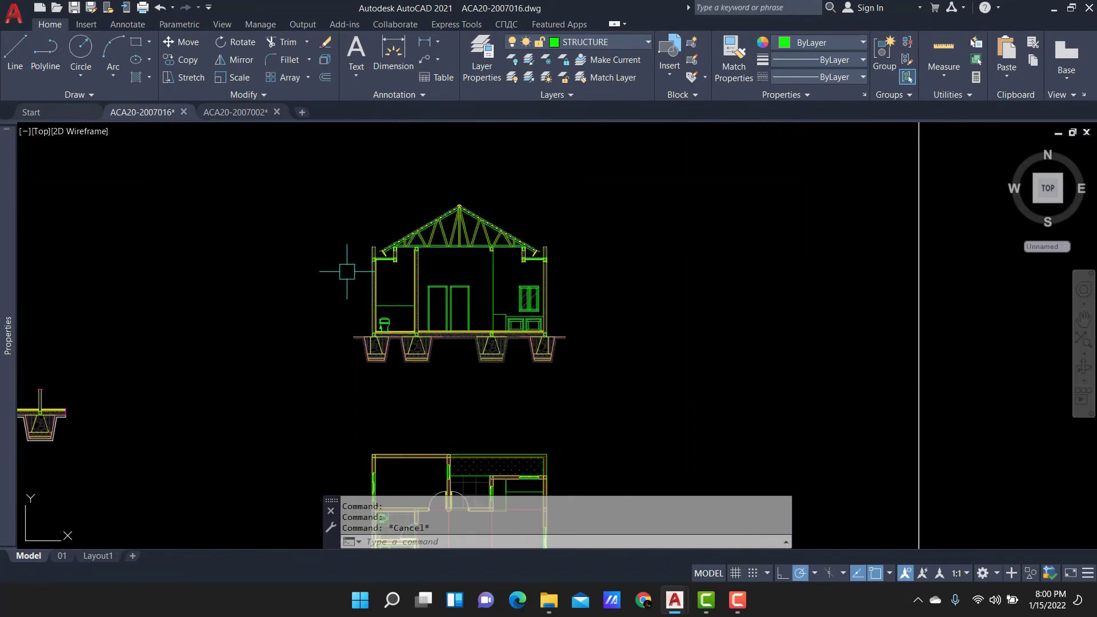
{"action": "scroll", "coordinate": [354, 343], "scroll_direction": "up", "scroll_amount": 4}
{"action": "scroll", "coordinate": [321, 334], "scroll_direction": "up", "scroll_amount": 2}
{"action": "scroll", "coordinate": [337, 286], "scroll_direction": "down", "scroll_amount": 4}
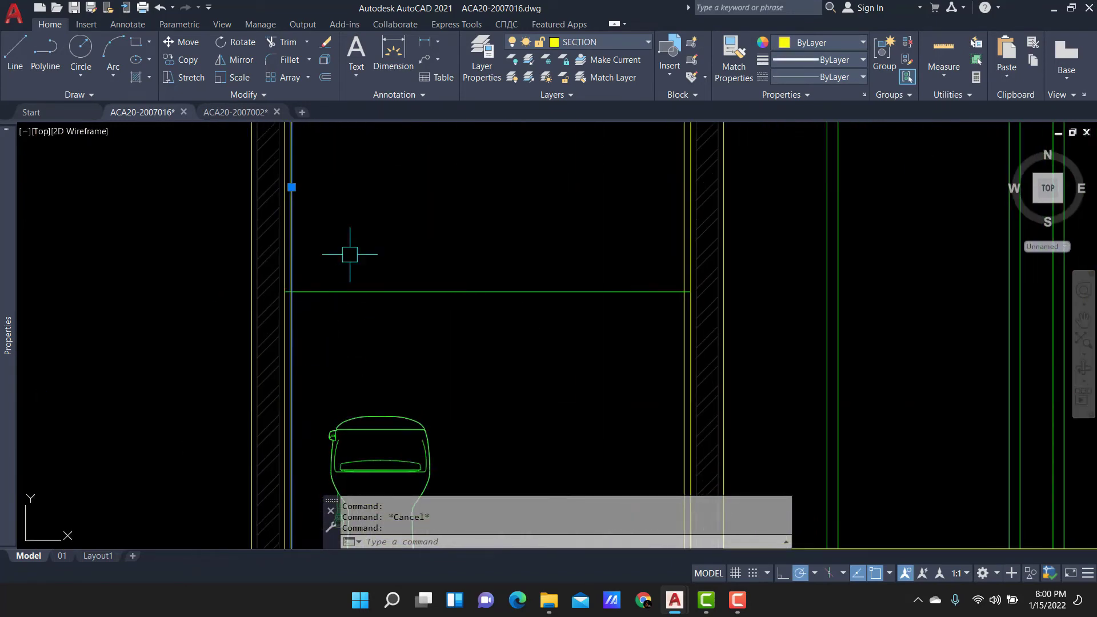
{"action": "scroll", "coordinate": [357, 314], "scroll_direction": "down", "scroll_amount": 2}
{"action": "key", "text": "Escape"}
{"action": "scroll", "coordinate": [380, 322], "scroll_direction": "down", "scroll_amount": 1}
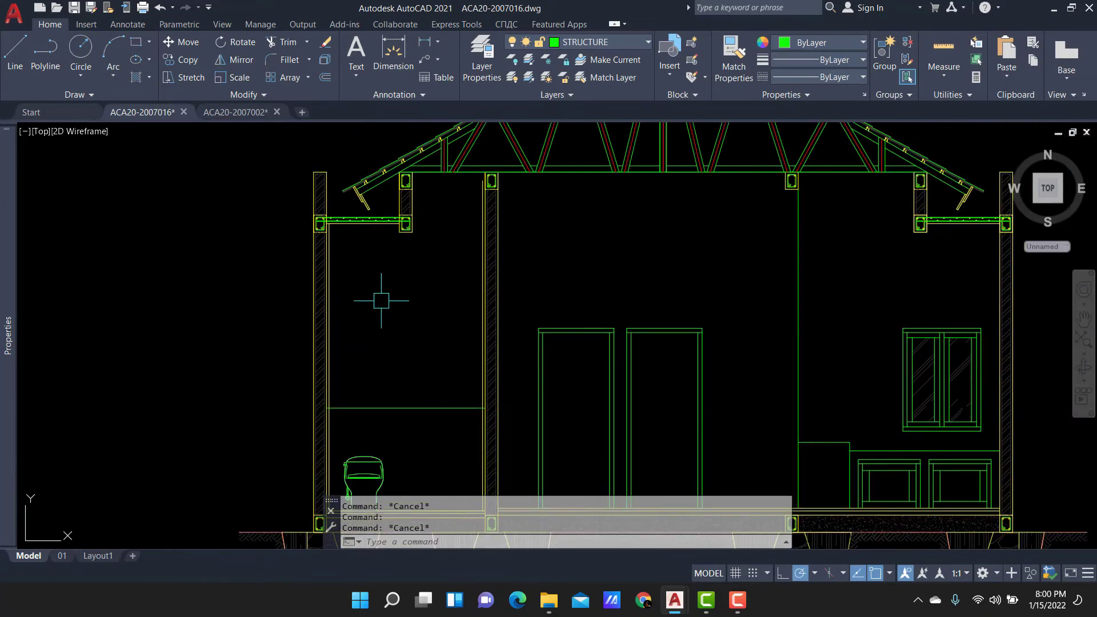
{"action": "type", "text": "O"}
{"action": "key", "text": "Return"}
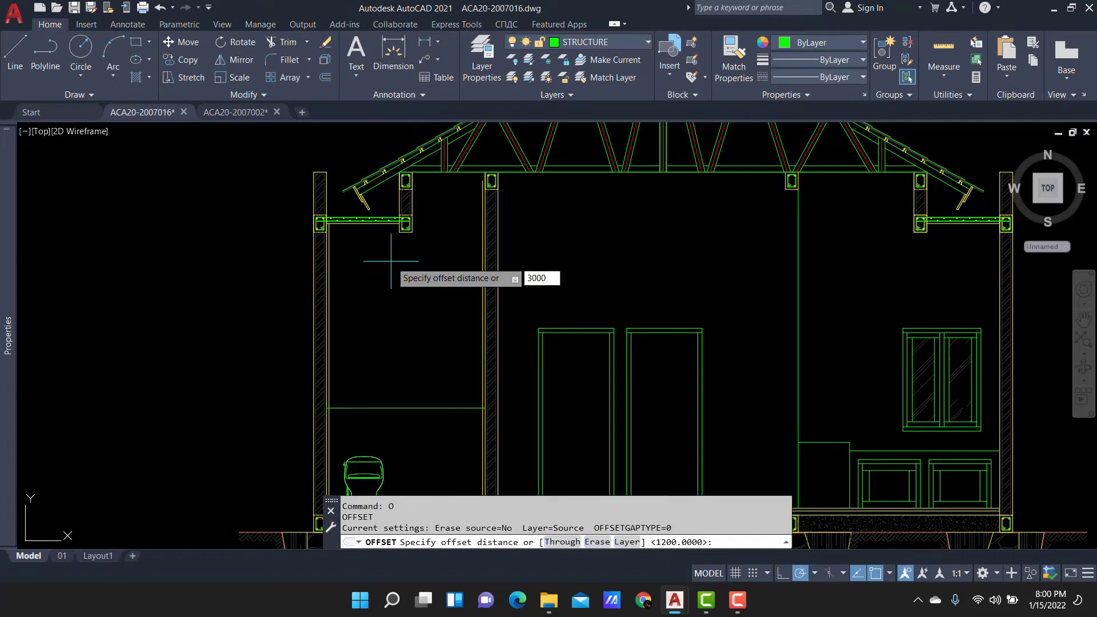
Offset the toilet floor line 3000 upward.
{"action": "scroll", "coordinate": [466, 448], "scroll_direction": "up", "scroll_amount": 2}
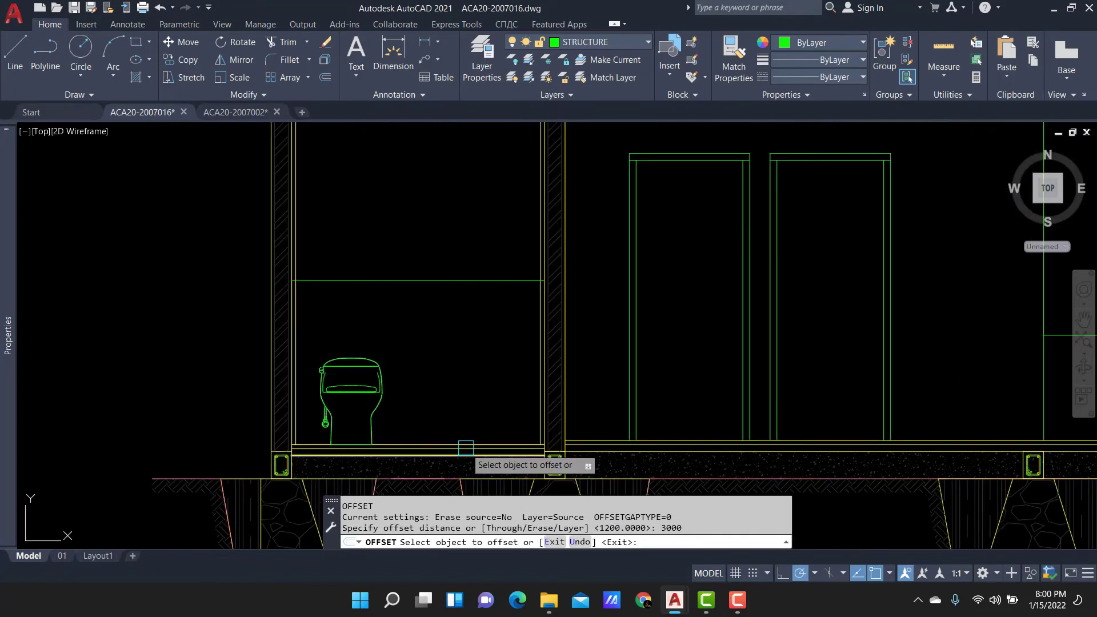
{"action": "left_click", "coordinate": [463, 445]}
{"action": "scroll", "coordinate": [449, 411], "scroll_direction": "down", "scroll_amount": 4}
{"action": "left_click", "coordinate": [462, 303]}
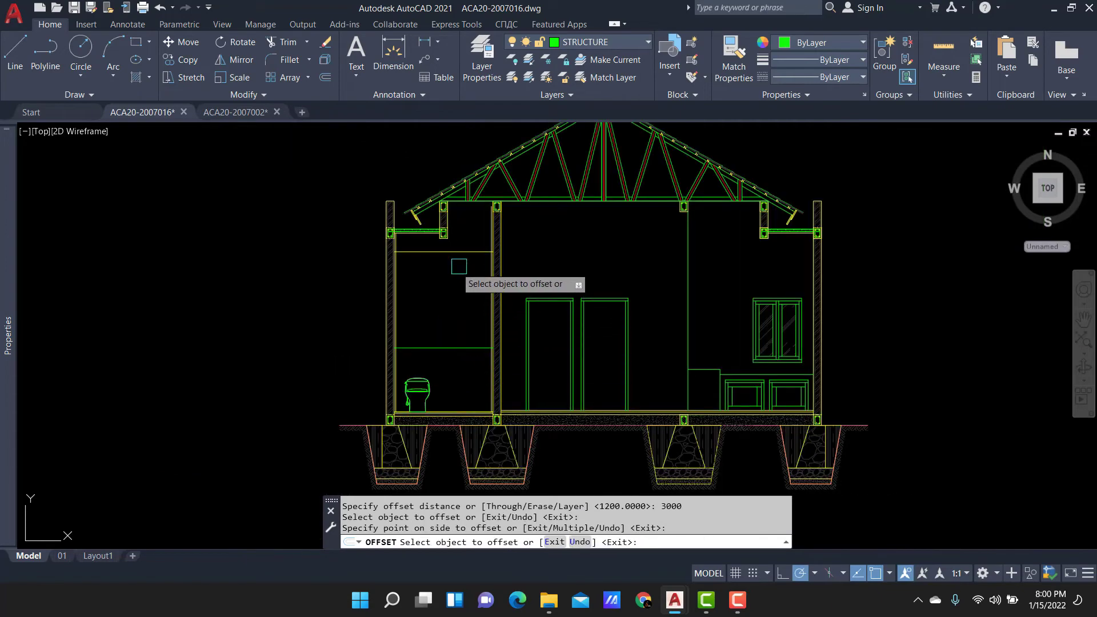
{"action": "key", "text": "Escape"}
Match the new 3000 line to the green line style.
{"action": "type", "text": "a"}
{"action": "key", "text": "Return"}
{"action": "left_click", "coordinate": [426, 345]}
{"action": "scroll", "coordinate": [491, 240], "scroll_direction": "up", "scroll_amount": 5}
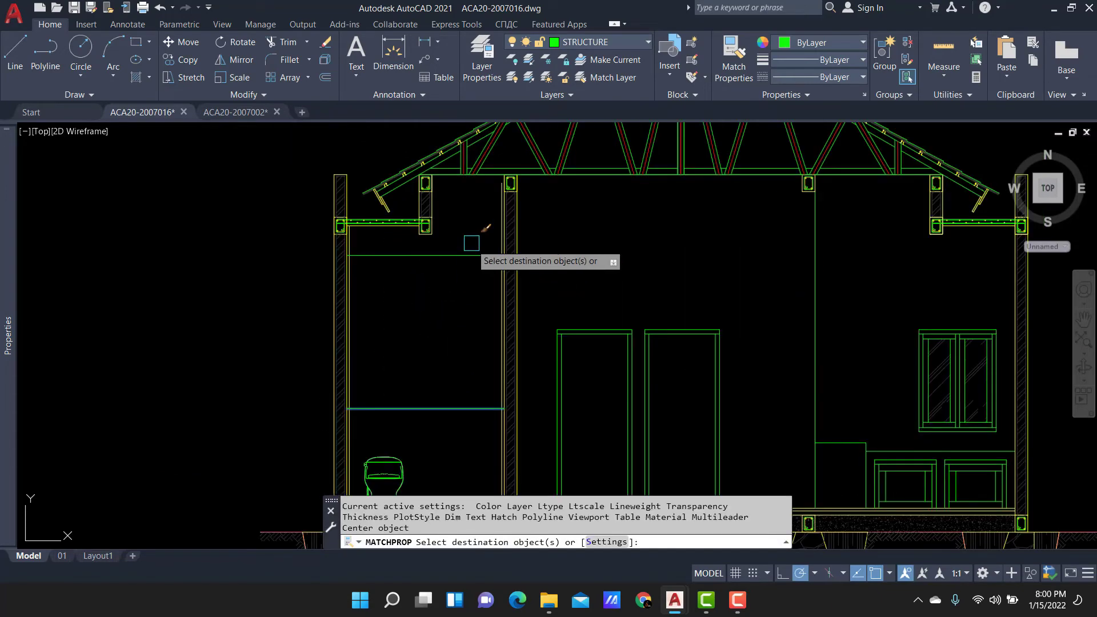
{"action": "left_click", "coordinate": [519, 232]}
{"action": "key", "text": "Escape"}
Offset the 3000 line by 9 to form a double line.
{"action": "scroll", "coordinate": [517, 235], "scroll_direction": "up", "scroll_amount": 2}
{"action": "type", "text": "O"}
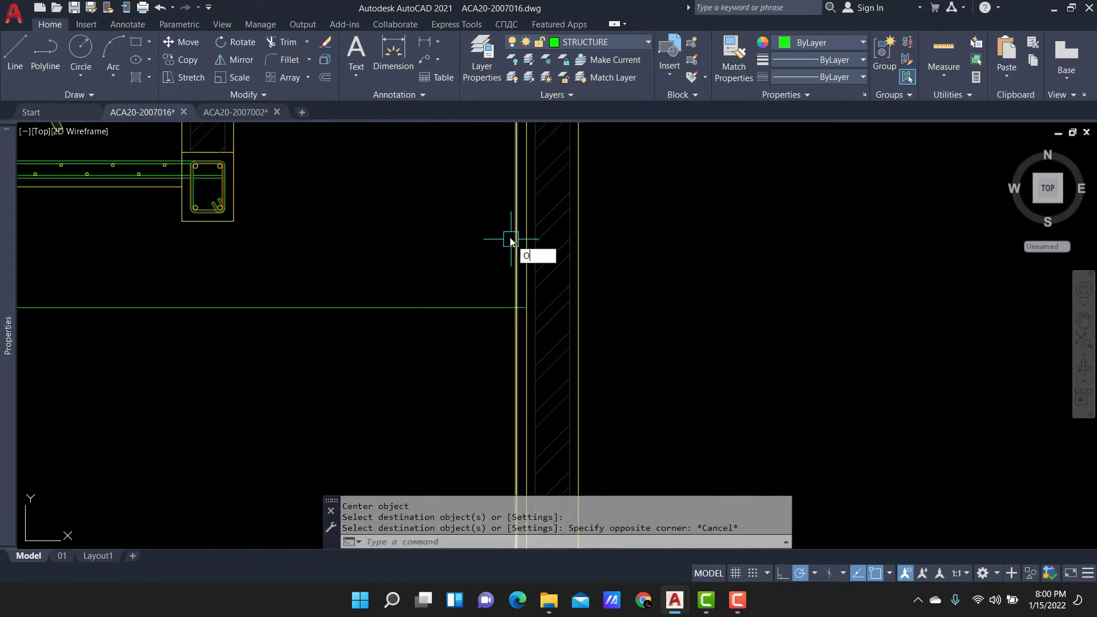
{"action": "key", "text": "Return"}
{"action": "type", "text": "9"}
{"action": "key", "text": "Return"}
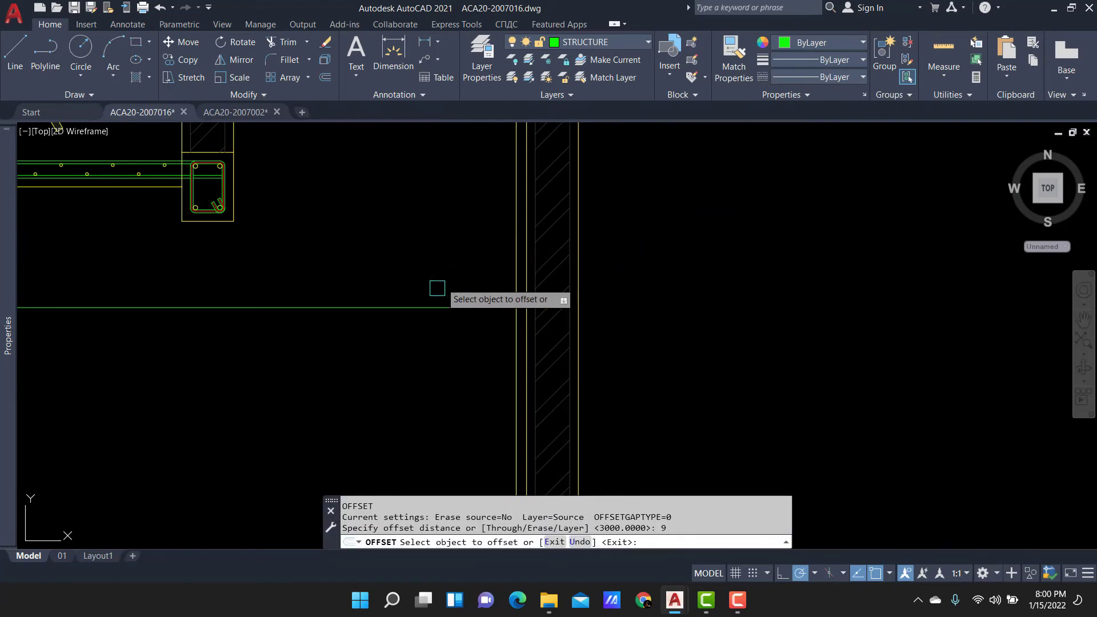
{"action": "left_click", "coordinate": [435, 307]}
{"action": "left_click", "coordinate": [434, 228]}
{"action": "key", "text": "Escape"}
Trim the double line's ends where they overlap the toilet walls.
{"action": "scroll", "coordinate": [515, 308], "scroll_direction": "up", "scroll_amount": 2}
{"action": "type", "text": "tr"}
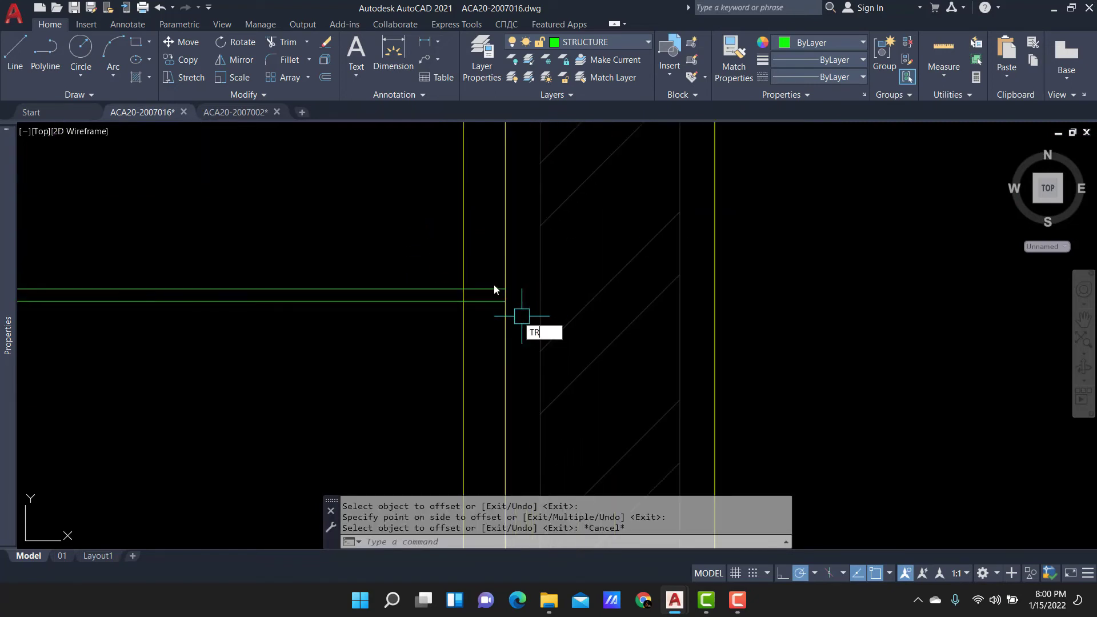
{"action": "key", "text": "Return"}
{"action": "left_click_drag", "start_coordinate": [515, 311], "coordinate": [483, 289]}
{"action": "middle_click_drag", "start_coordinate": [343, 290], "coordinate": [288, 263]}
{"action": "scroll", "coordinate": [288, 263], "scroll_direction": "down", "scroll_amount": 1}
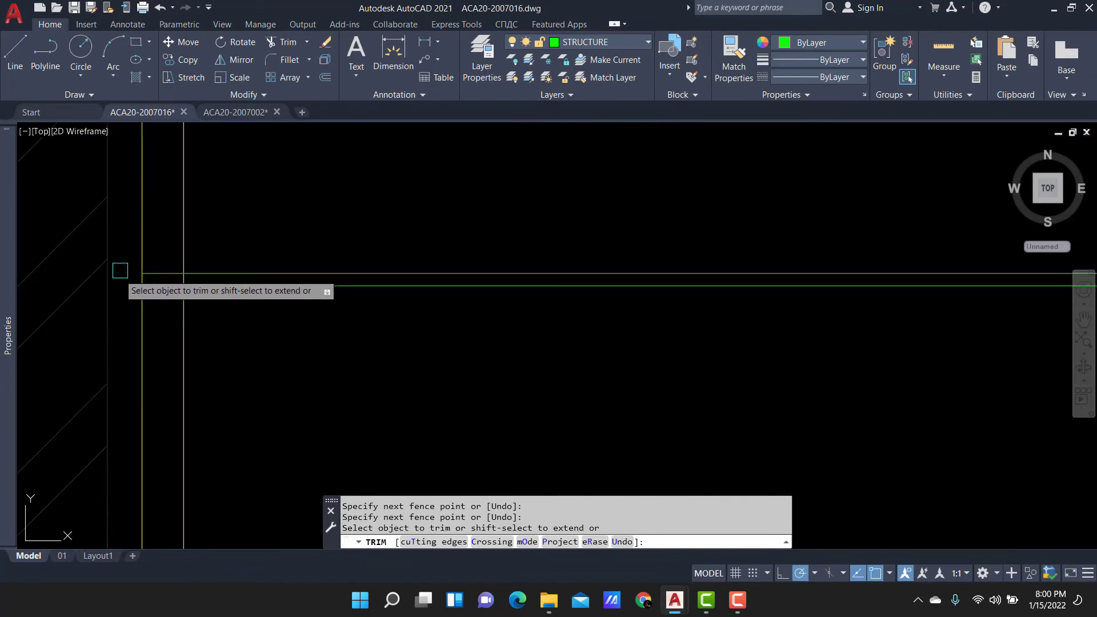
{"action": "key", "text": "Escape"}
{"action": "scroll", "coordinate": [344, 255], "scroll_direction": "down", "scroll_amount": 3}
{"action": "scroll", "coordinate": [344, 256], "scroll_direction": "up", "scroll_amount": 2}
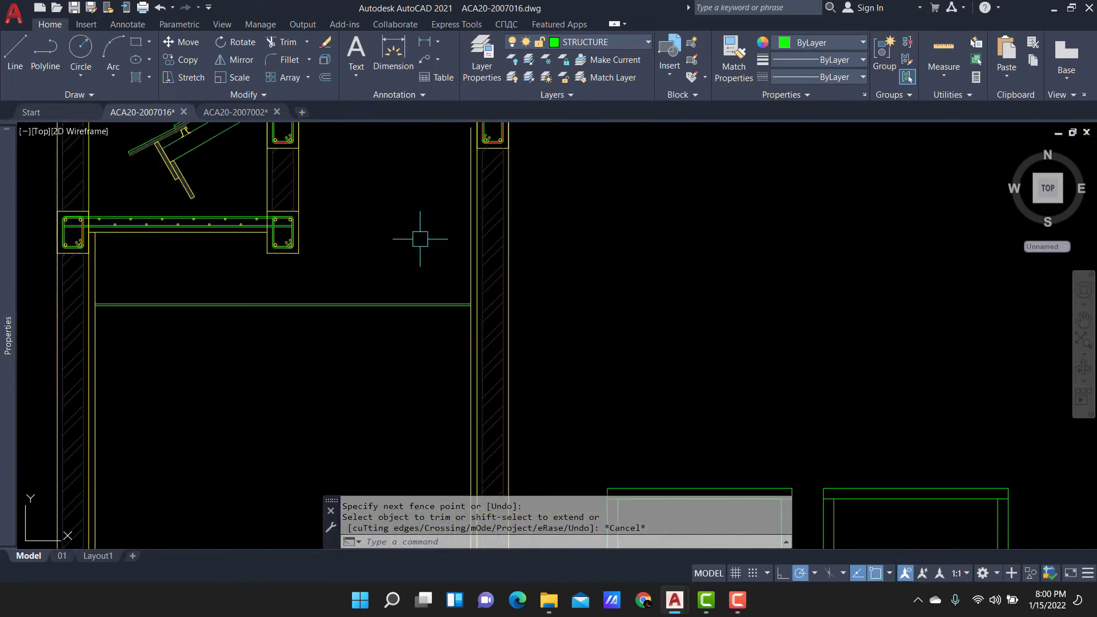
{"action": "type", "text": "MA"}
Give the double line the source line's matching style.
{"action": "key", "text": "Return"}
{"action": "left_click", "coordinate": [469, 260]}
{"action": "left_click", "coordinate": [331, 350]}
{"action": "scroll", "coordinate": [360, 245], "scroll_direction": "down", "scroll_amount": 3}
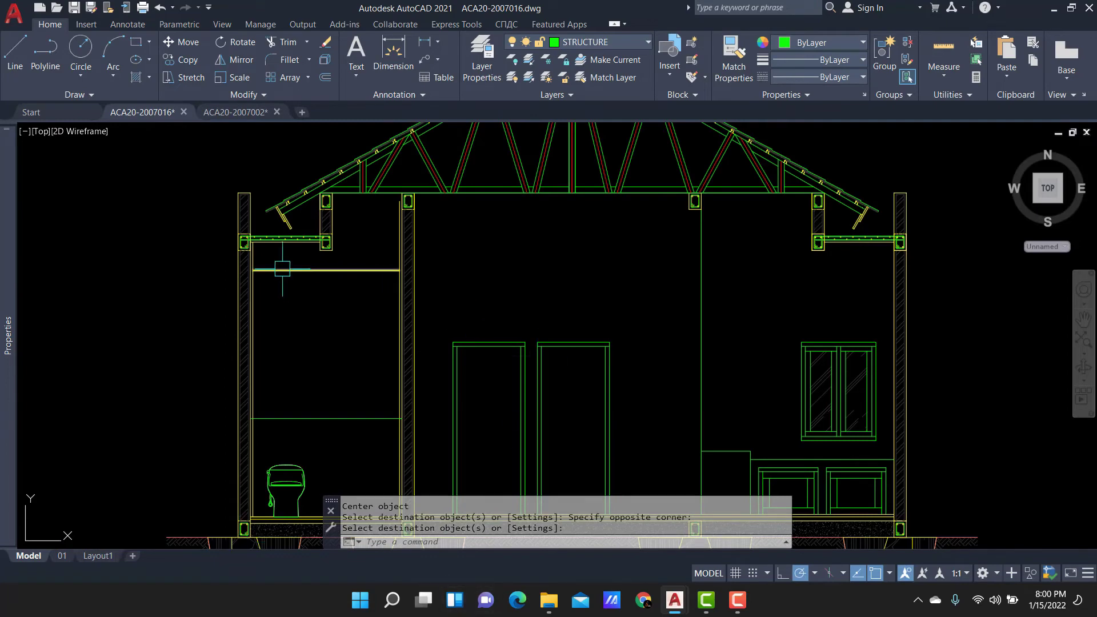
{"action": "scroll", "coordinate": [400, 189], "scroll_direction": "up", "scroll_amount": 2}
{"action": "scroll", "coordinate": [465, 289], "scroll_direction": "up", "scroll_amount": 2}
{"action": "scroll", "coordinate": [451, 304], "scroll_direction": "up", "scroll_amount": 1}
{"action": "scroll", "coordinate": [451, 304], "scroll_direction": "up", "scroll_amount": 1}
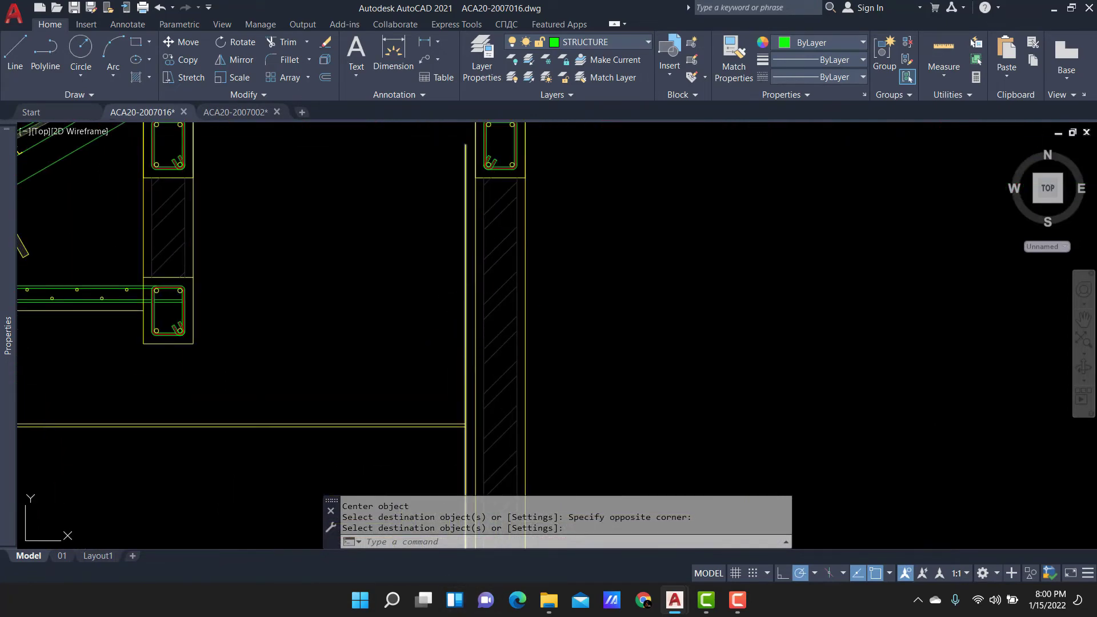
{"action": "key", "text": "Return"}
Erase the unwanted line piece at the wall corner.
{"action": "type", "text": "tr"}
{"action": "key", "text": "space"}
{"action": "scroll", "coordinate": [465, 440], "scroll_direction": "up", "scroll_amount": 2}
{"action": "scroll", "coordinate": [453, 421], "scroll_direction": "up", "scroll_amount": 1}
{"action": "scroll", "coordinate": [448, 389], "scroll_direction": "up", "scroll_amount": 2}
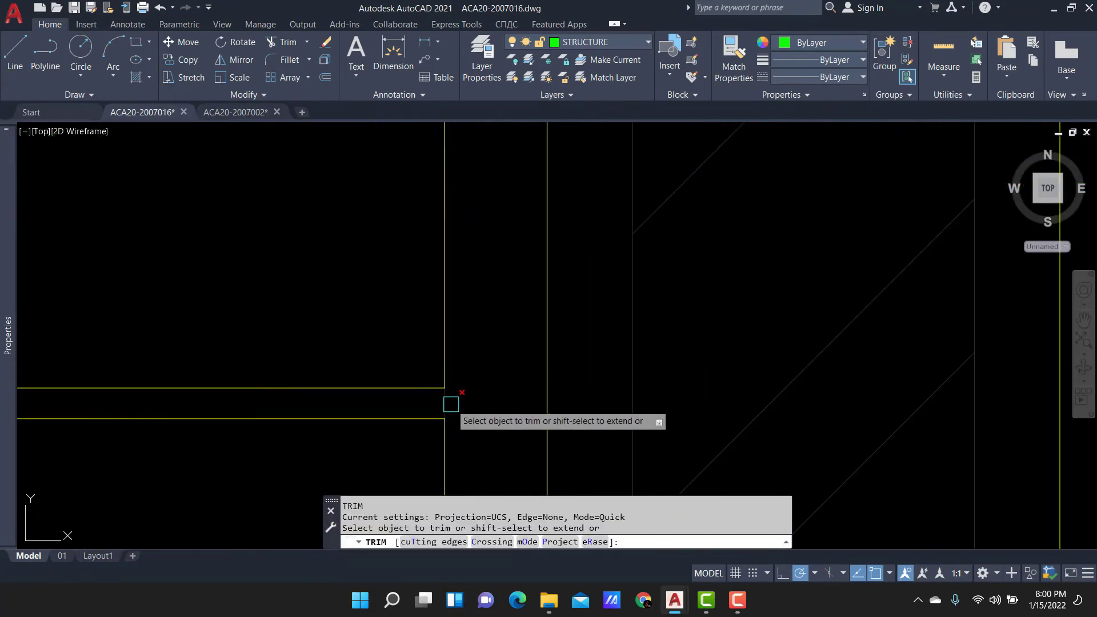
{"action": "key", "text": "Escape"}
{"action": "left_click", "coordinate": [448, 366]}
{"action": "scroll", "coordinate": [452, 343], "scroll_direction": "down", "scroll_amount": 3}
{"action": "key", "text": "e"}
{"action": "key", "text": "space"}
Trim away the vertical line above the junction.
{"action": "scroll", "coordinate": [423, 297], "scroll_direction": "up", "scroll_amount": 4}
{"action": "type", "text": "T"}
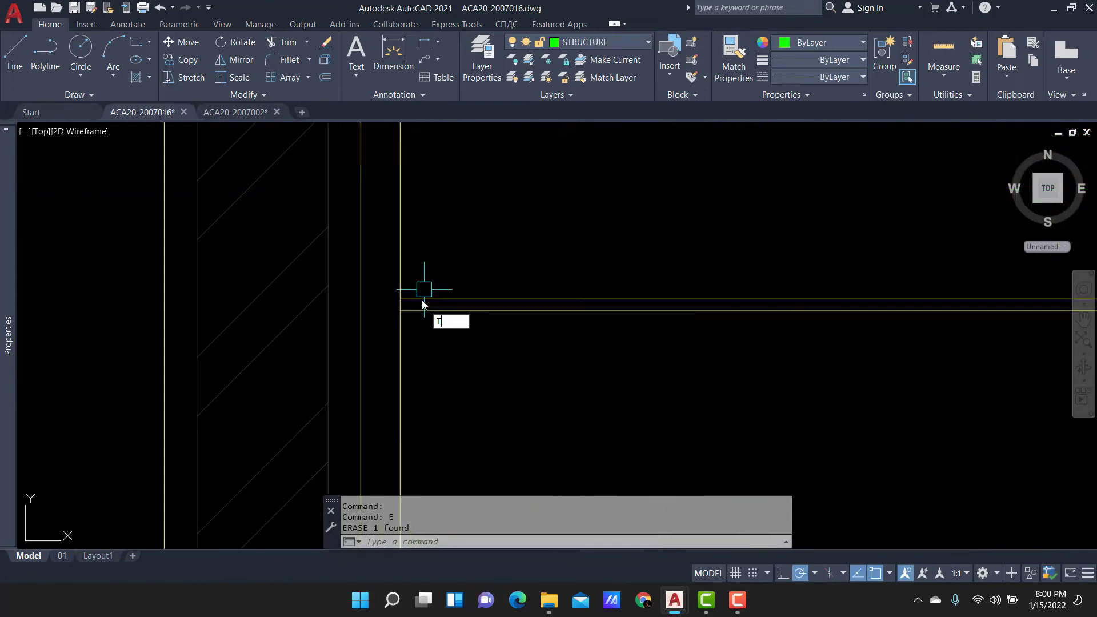
{"action": "type", "text": "r"}
{"action": "scroll", "coordinate": [420, 307], "scroll_direction": "up", "scroll_amount": 4}
{"action": "key", "text": "space"}
{"action": "key", "text": "Escape"}
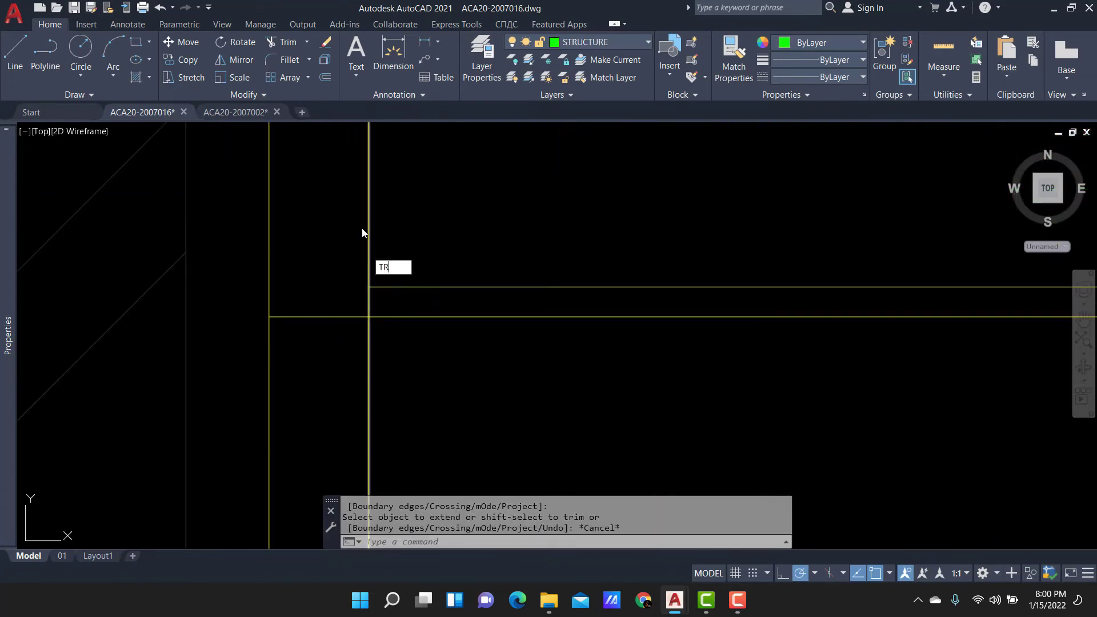
{"action": "key", "text": "space"}
{"action": "left_click", "coordinate": [368, 297]}
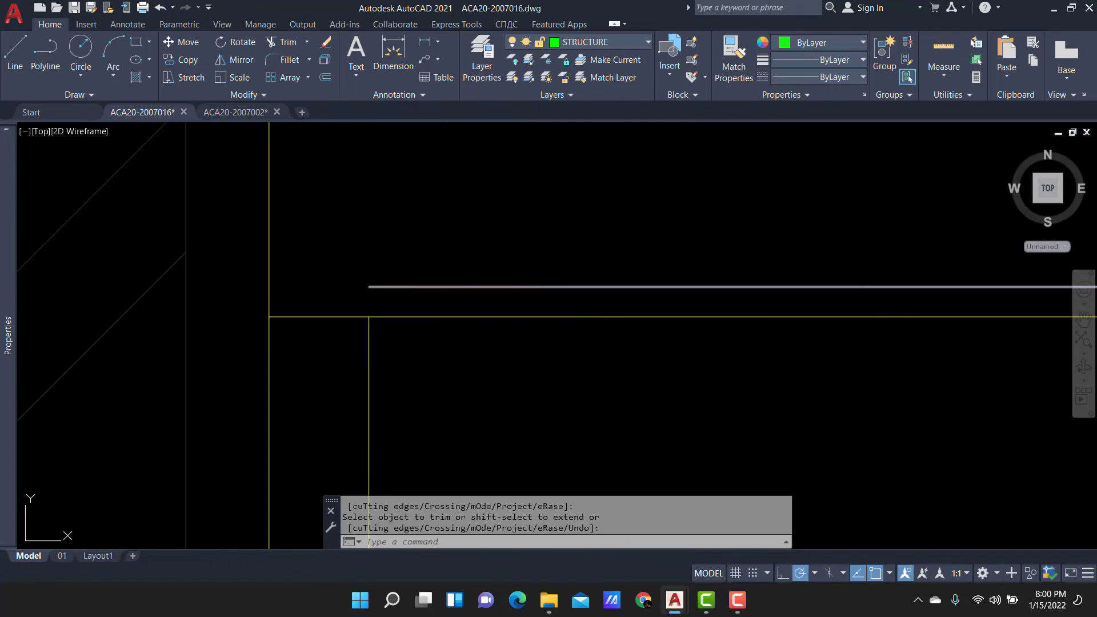
{"action": "key", "text": "Escape"}
Extend the line ends to the wall and tidy the corner.
{"action": "type", "text": "ex"}
{"action": "key", "text": "space"}
{"action": "scroll", "coordinate": [685, 299], "scroll_direction": "down", "scroll_amount": 3}
{"action": "scroll", "coordinate": [720, 309], "scroll_direction": "up", "scroll_amount": 3}
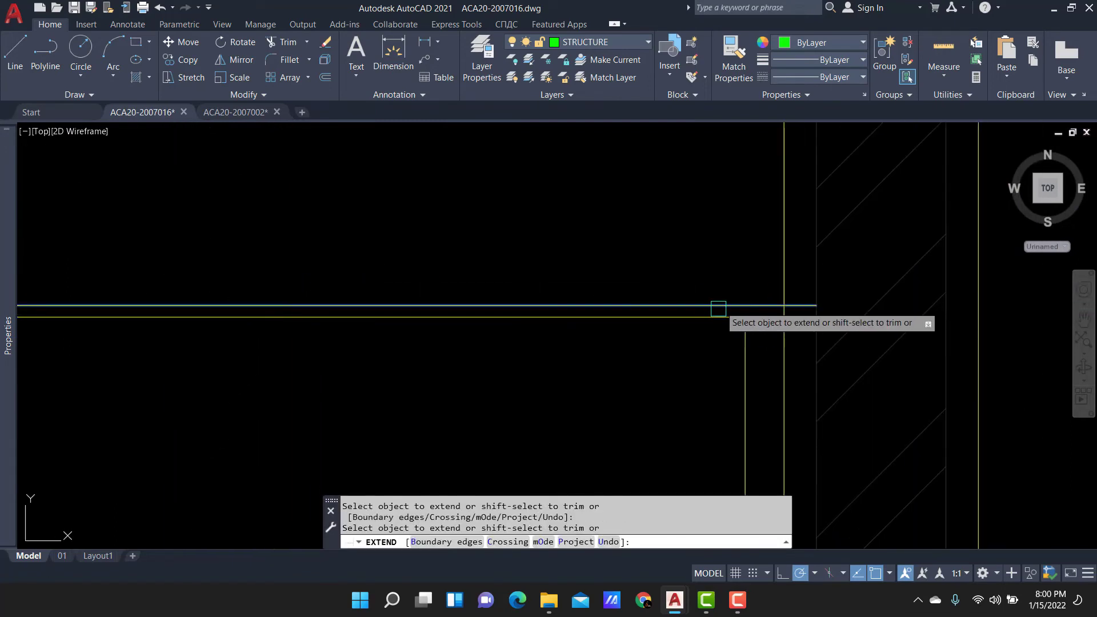
{"action": "scroll", "coordinate": [715, 311], "scroll_direction": "up", "scroll_amount": 1}
{"action": "key", "text": "Escape"}
{"action": "type", "text": "tr"}
{"action": "key", "text": "space"}
{"action": "scroll", "coordinate": [816, 314], "scroll_direction": "down", "scroll_amount": 2}
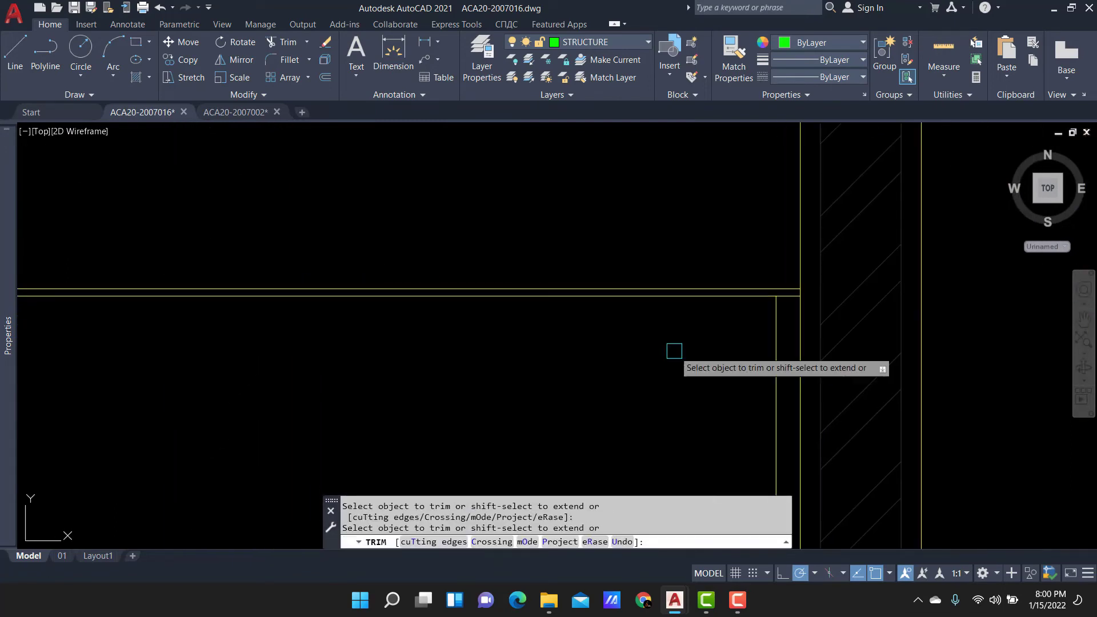
{"action": "key", "text": "Escape"}
{"action": "scroll", "coordinate": [657, 337], "scroll_direction": "down", "scroll_amount": 3}
Start a 40 by 20 rectangle with its first corner on the wall line.
{"action": "type", "text": "rec"}
{"action": "key", "text": "space"}
{"action": "left_click", "coordinate": [286, 333]}
{"action": "type", "text": "20"}
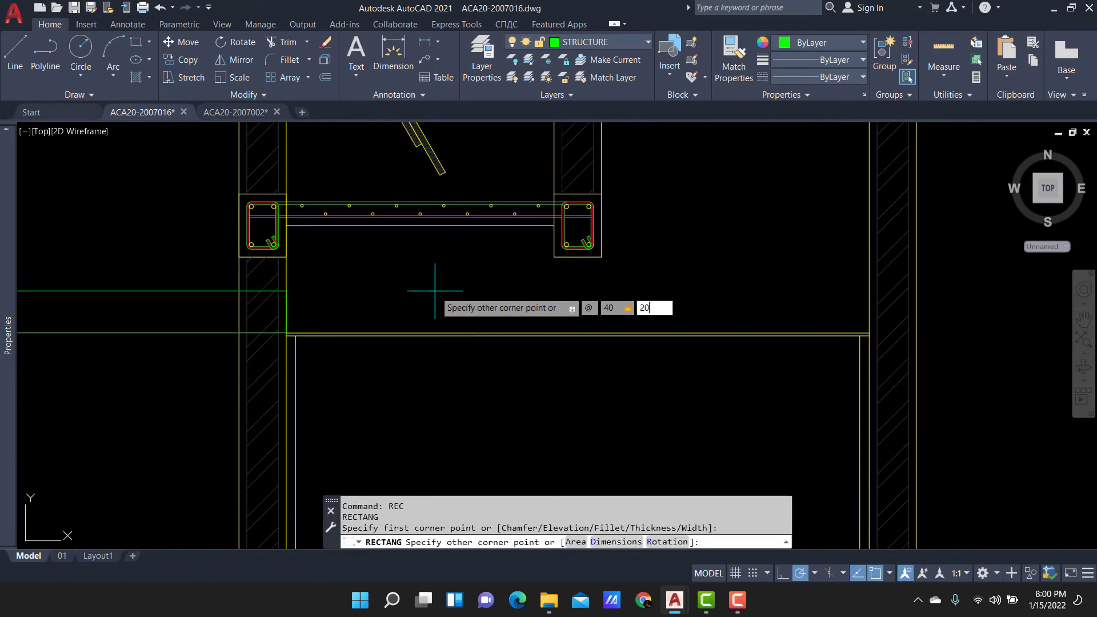
Finish the 40 by 20 rectangle and match its style to the wall line.
{"action": "key", "text": "Return"}
{"action": "type", "text": "ma"}
{"action": "key", "text": "space"}
{"action": "scroll", "coordinate": [334, 351], "scroll_direction": "up", "scroll_amount": 3}
{"action": "left_click", "coordinate": [294, 311]}
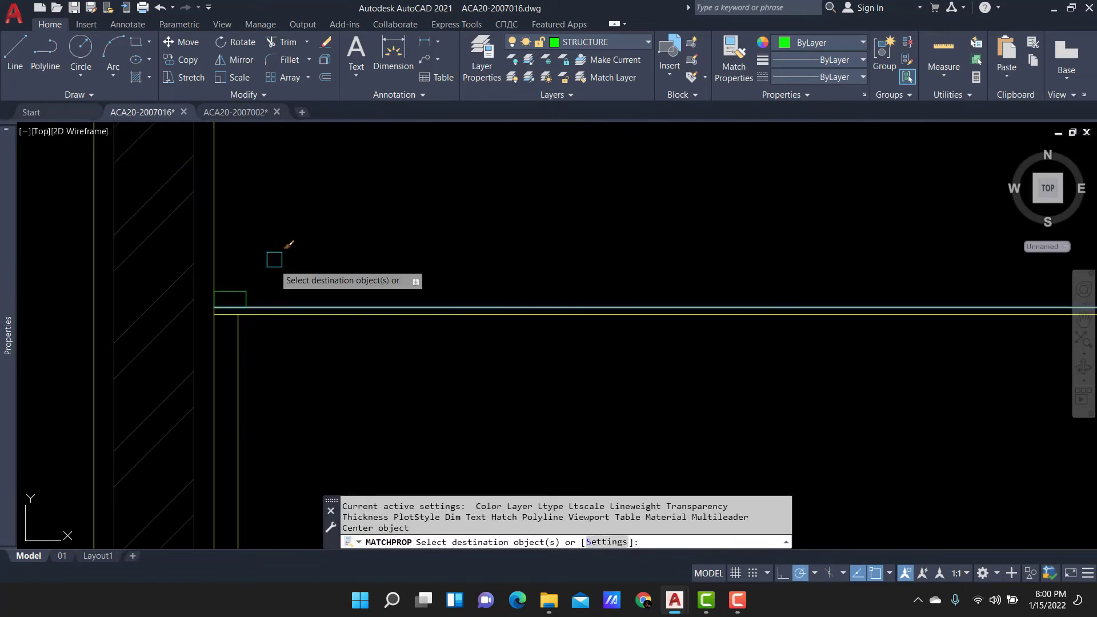
{"action": "left_click", "coordinate": [277, 247]}
{"action": "left_click", "coordinate": [220, 311]}
{"action": "key", "text": "Return"}
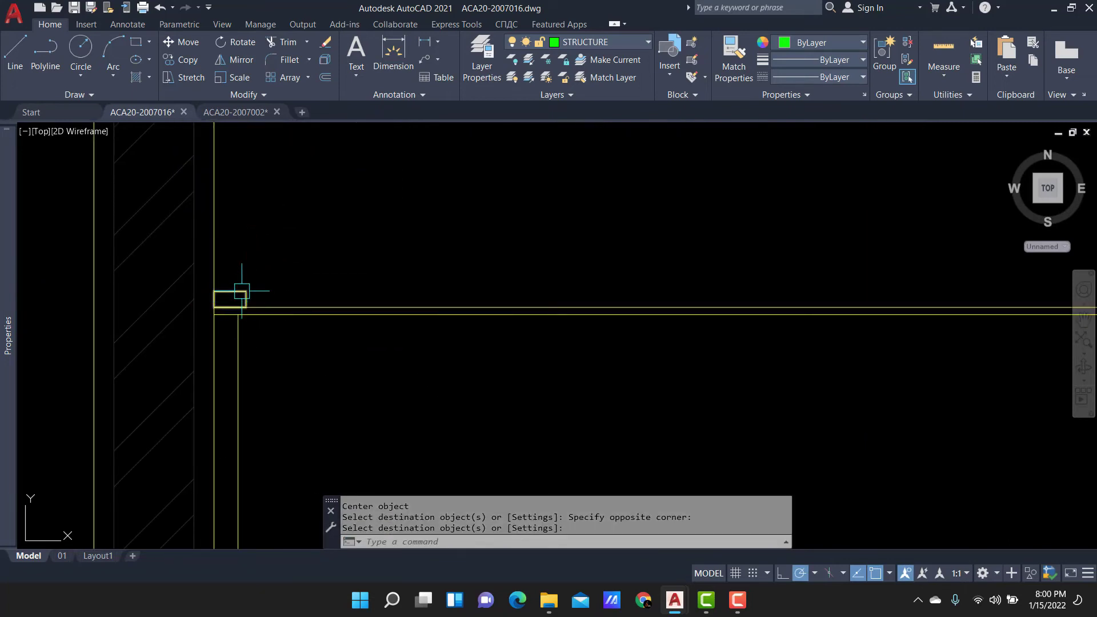
Move the small rectangle to its new position.
{"action": "left_click", "coordinate": [242, 292]}
{"action": "scroll", "coordinate": [225, 302], "scroll_direction": "up", "scroll_amount": 4}
{"action": "key", "text": "m"}
{"action": "key", "text": "space"}
{"action": "scroll", "coordinate": [196, 331], "scroll_direction": "up", "scroll_amount": 4}
{"action": "left_click", "coordinate": [196, 291]}
{"action": "scroll", "coordinate": [432, 201], "scroll_direction": "down", "scroll_amount": 4}
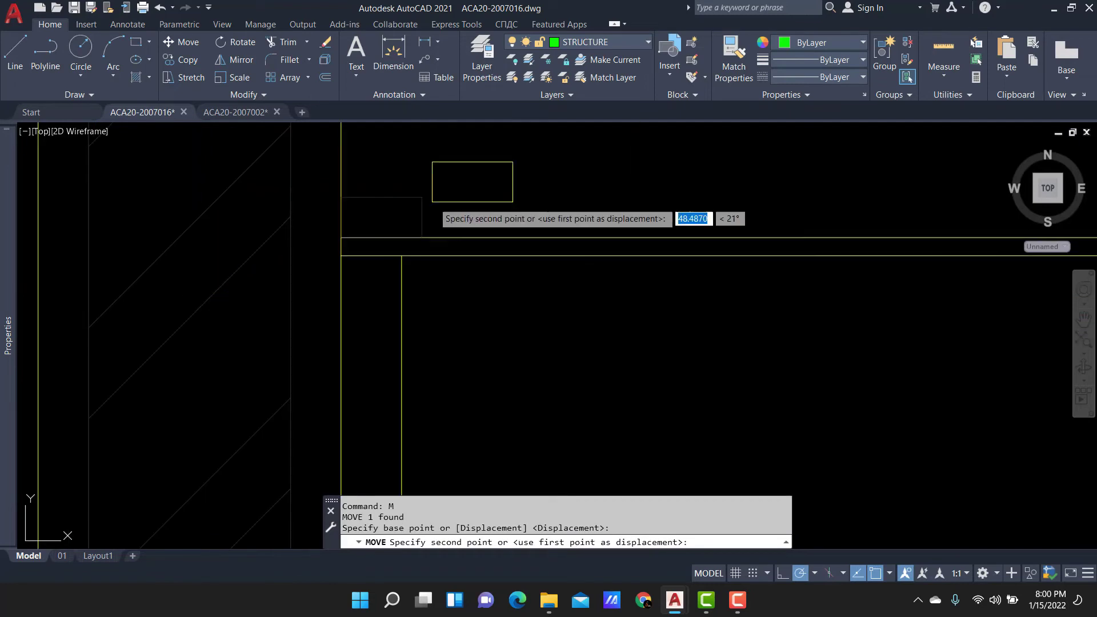
{"action": "left_click", "coordinate": [498, 186]}
{"action": "middle_click_drag", "start_coordinate": [498, 187], "coordinate": [452, 264]}
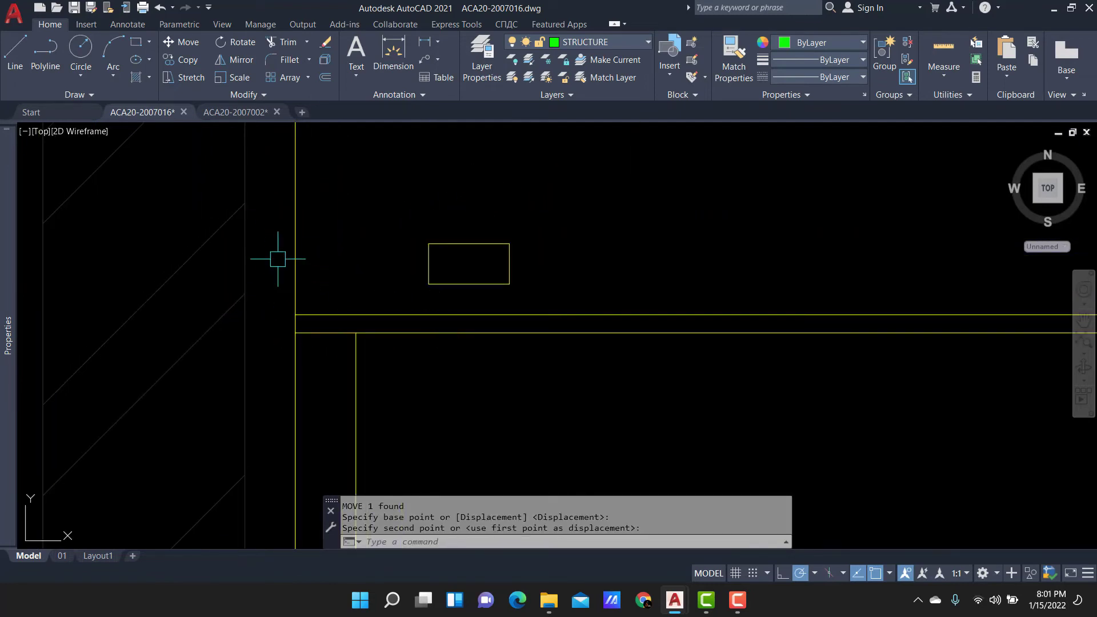
{"action": "type", "text": "PL"}
Draw an L-shaped polyline with 20-unit vertical and horizontal legs.
{"action": "scroll", "coordinate": [326, 249], "scroll_direction": "up", "scroll_amount": 2}
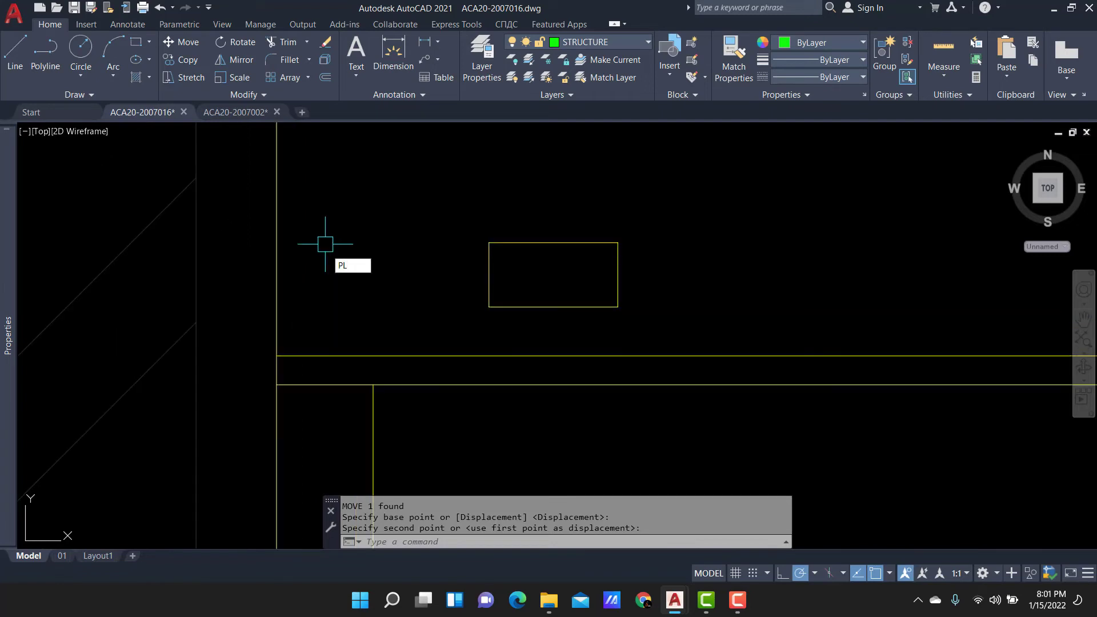
{"action": "key", "text": "Return"}
{"action": "left_click", "coordinate": [323, 249]}
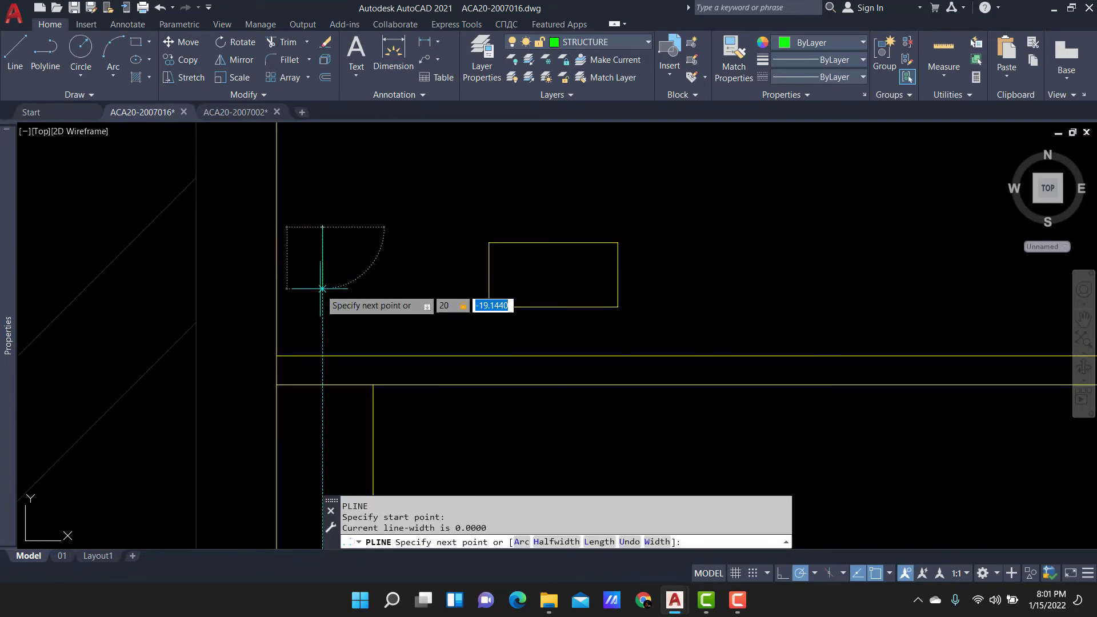
{"action": "key", "text": "Escape"}
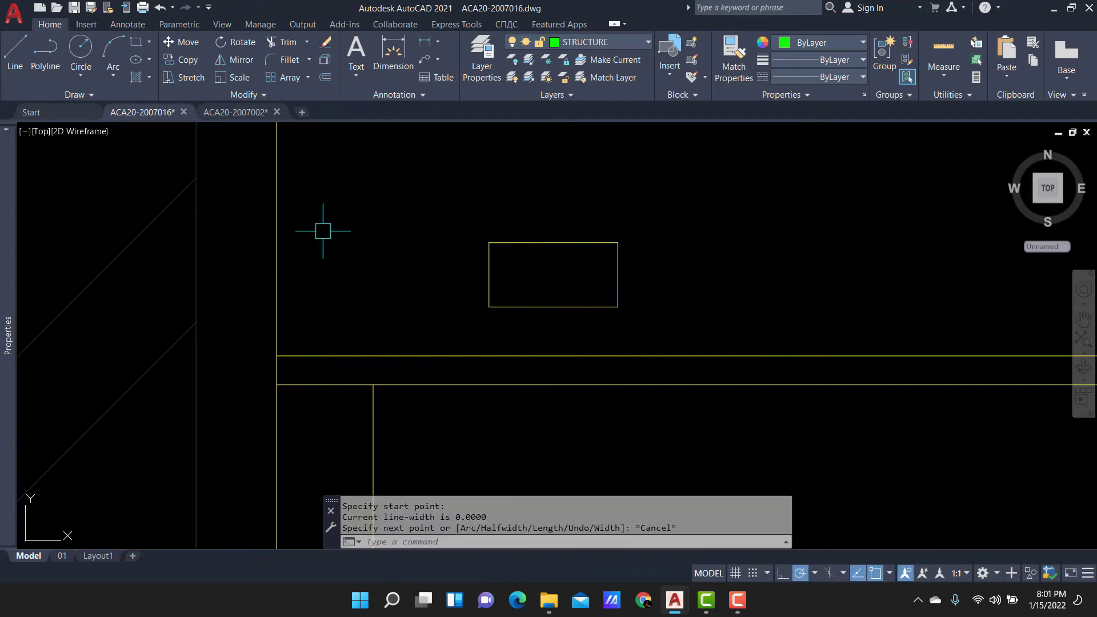
{"action": "type", "text": "PL"}
{"action": "key", "text": "Return"}
{"action": "left_click", "coordinate": [316, 210]}
{"action": "type", "text": "20"}
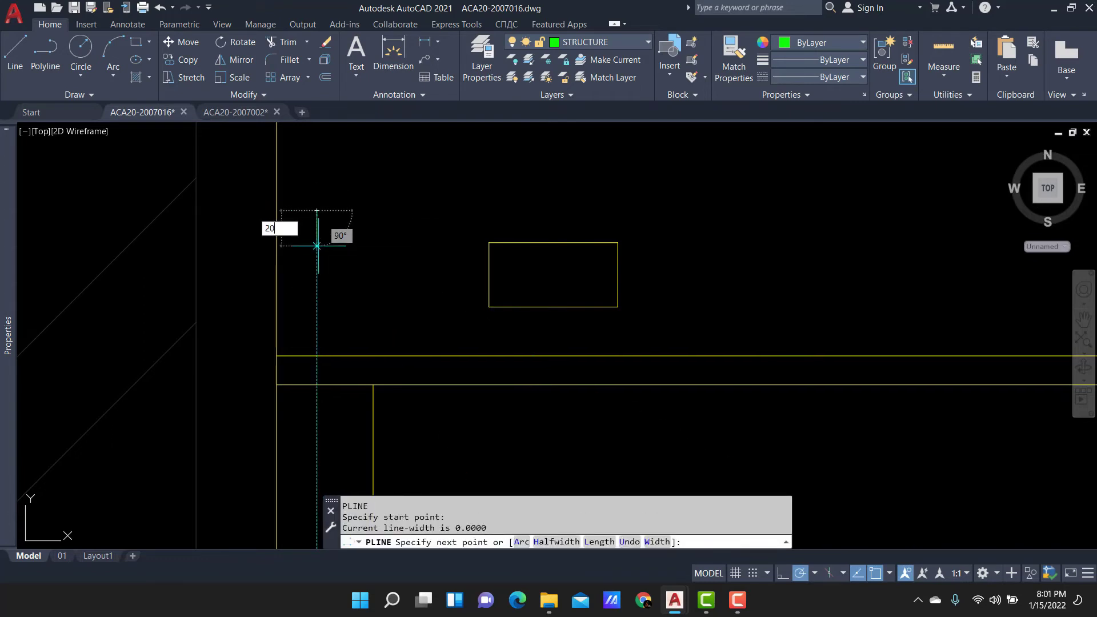
{"action": "key", "text": "Return"}
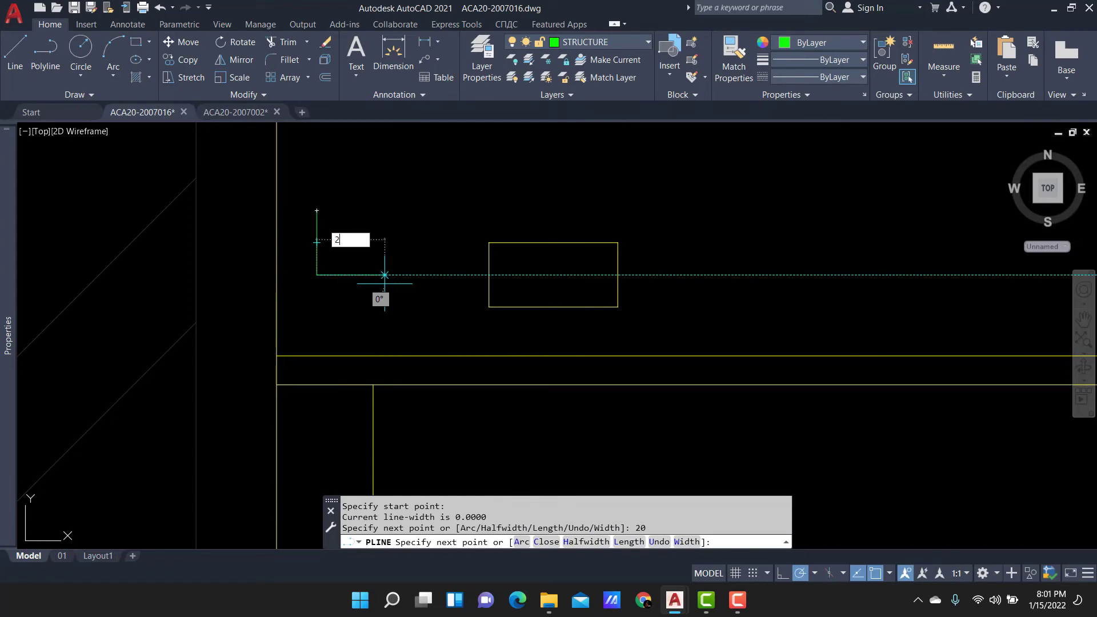
{"action": "key", "text": "Return"}
{"action": "key", "text": "Escape"}
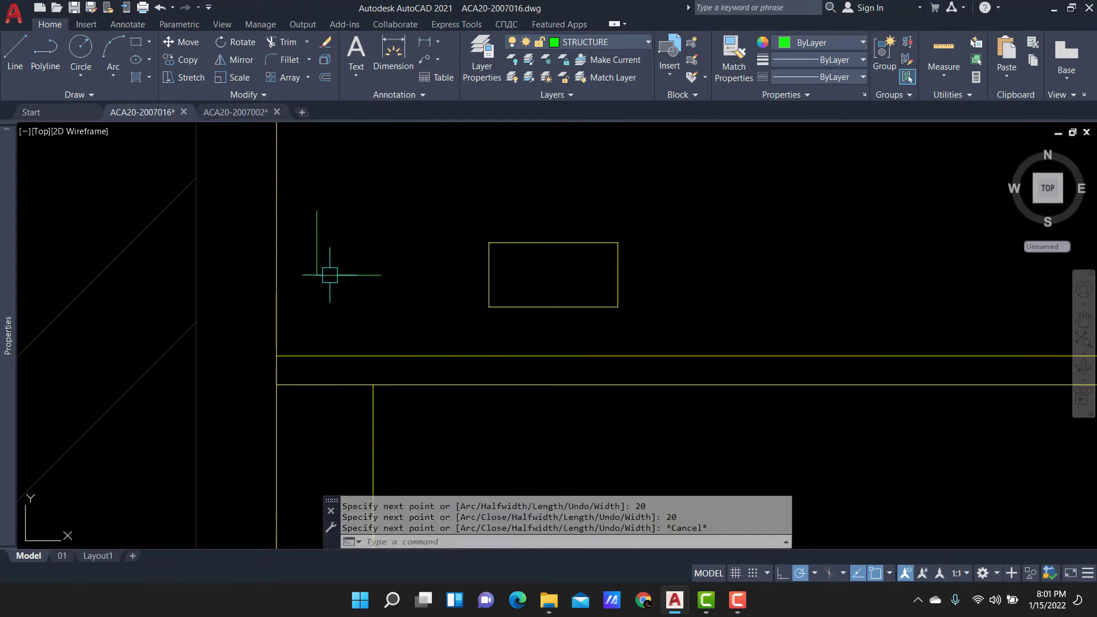
Move the L so its corner sits on the wall–beam intersection.
{"action": "left_click", "coordinate": [317, 274]}
{"action": "scroll", "coordinate": [360, 254], "scroll_direction": "up", "scroll_amount": 2}
{"action": "type", "text": "m"}
{"action": "key", "text": "Return"}
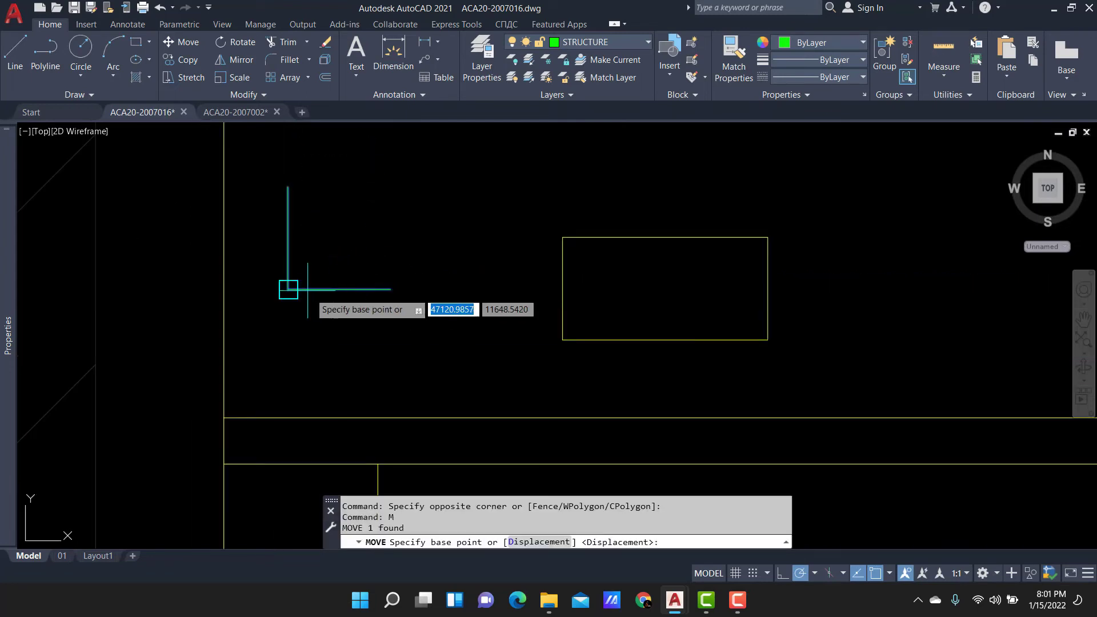
{"action": "left_click", "coordinate": [288, 289]}
{"action": "left_click", "coordinate": [225, 419]}
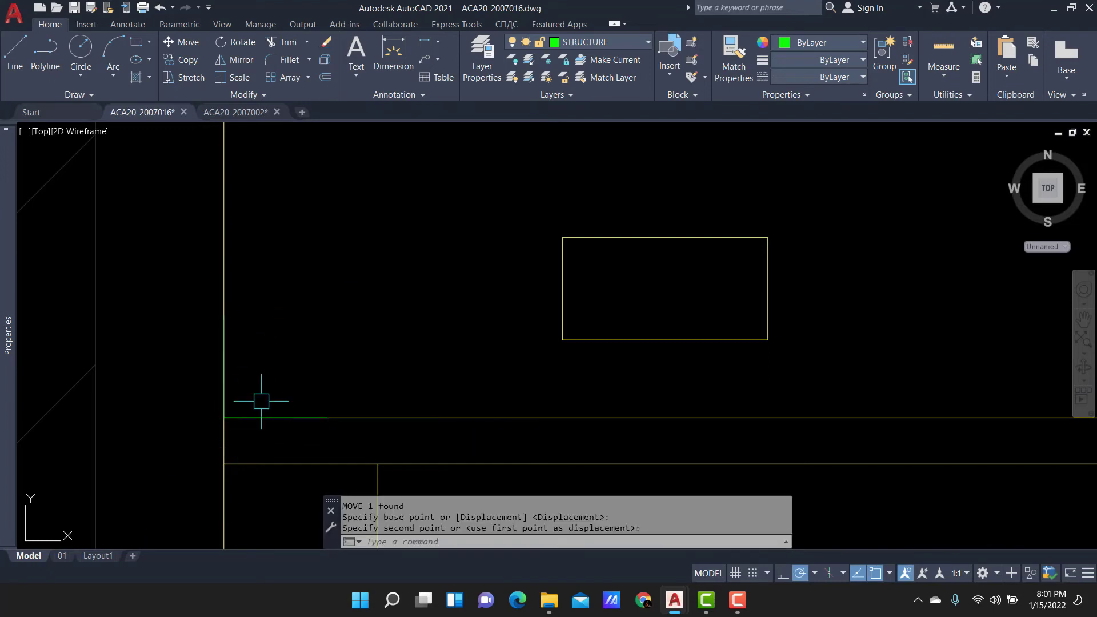
{"action": "scroll", "coordinate": [257, 305], "scroll_direction": "down", "scroll_amount": 2}
{"action": "left_click", "coordinate": [245, 319]}
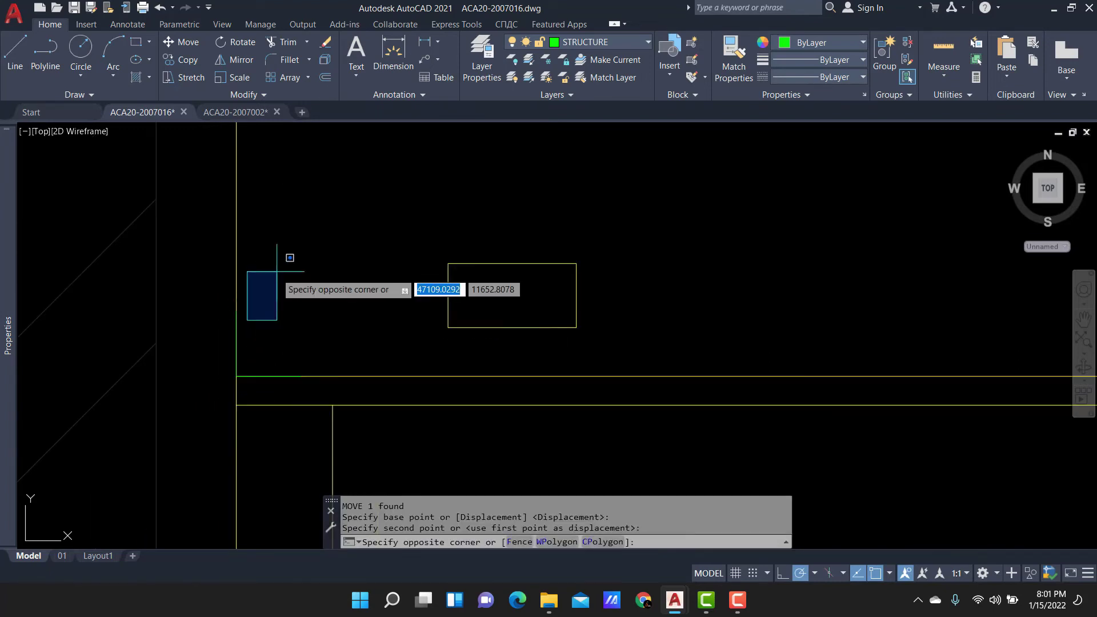
Erase the L shape and move the rectangle to the wall and beam corner.
{"action": "left_click", "coordinate": [229, 374]}
{"action": "scroll", "coordinate": [297, 298], "scroll_direction": "down", "scroll_amount": 2}
{"action": "type", "text": "E"}
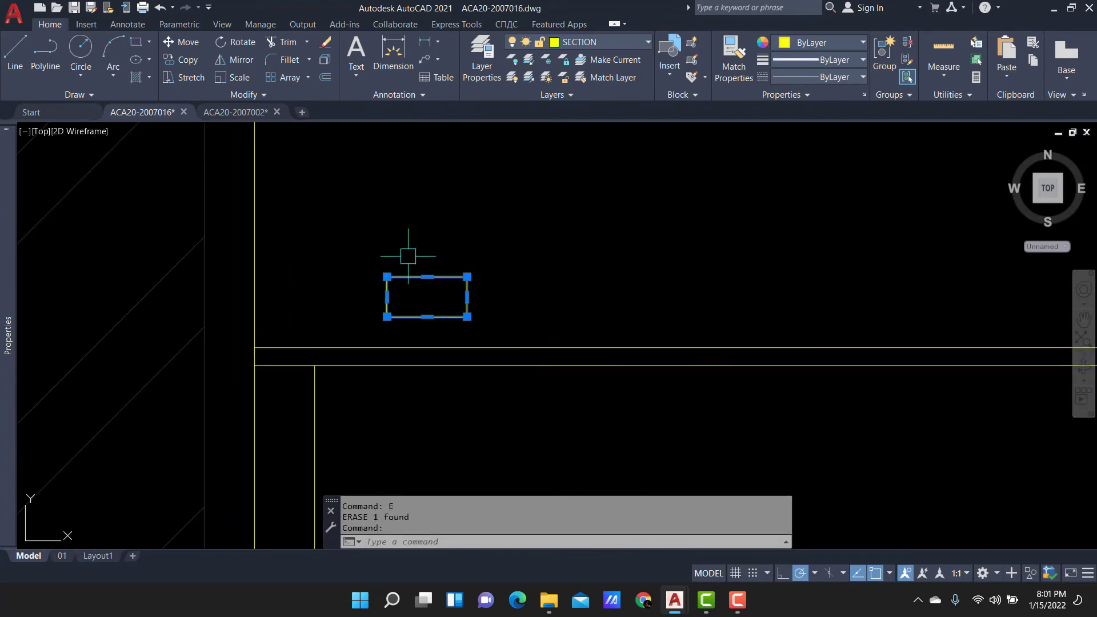
{"action": "type", "text": "m"}
{"action": "key", "text": "Return"}
{"action": "left_click", "coordinate": [388, 317]}
{"action": "scroll", "coordinate": [217, 358], "scroll_direction": "up", "scroll_amount": 2}
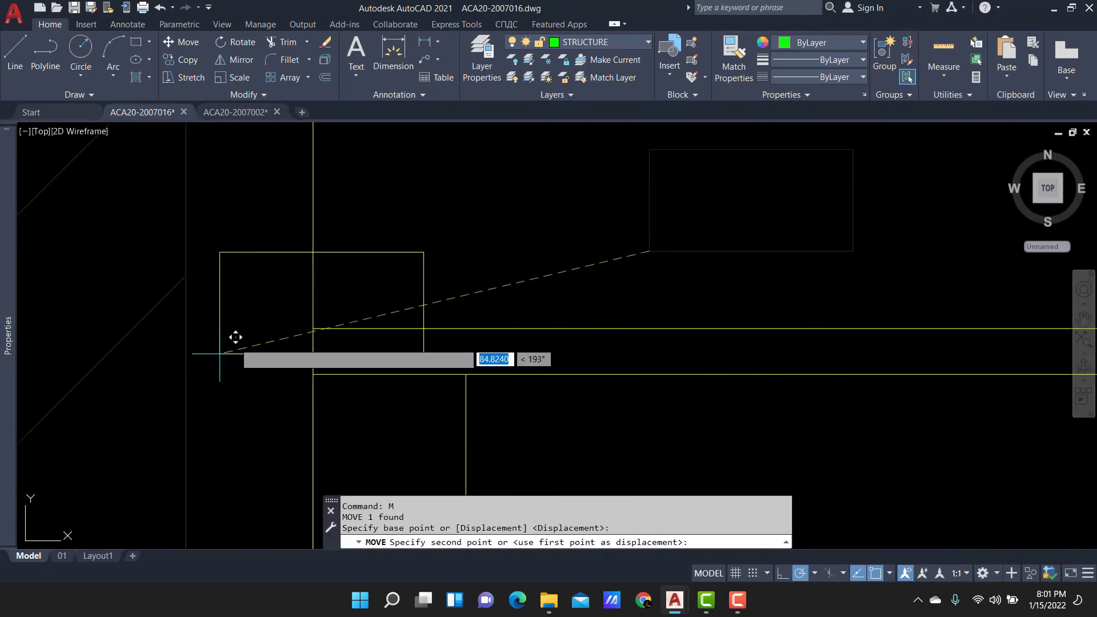
{"action": "left_click", "coordinate": [313, 328]}
{"action": "scroll", "coordinate": [372, 263], "scroll_direction": "down", "scroll_amount": 1}
Copy the rectangle as an array of 4 items spaced 600 apart.
{"action": "left_click", "coordinate": [380, 253]}
{"action": "scroll", "coordinate": [313, 270], "scroll_direction": "down", "scroll_amount": 2}
{"action": "scroll", "coordinate": [313, 268], "scroll_direction": "down", "scroll_amount": 1}
{"action": "type", "text": "C"}
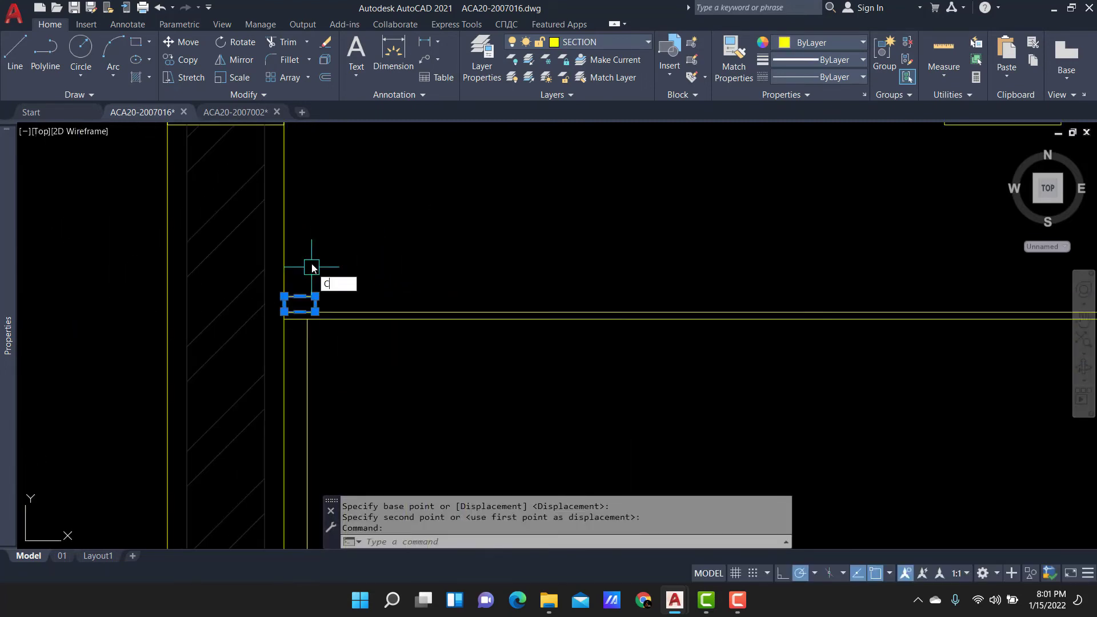
{"action": "key", "text": "Return"}
{"action": "left_click", "coordinate": [318, 255]}
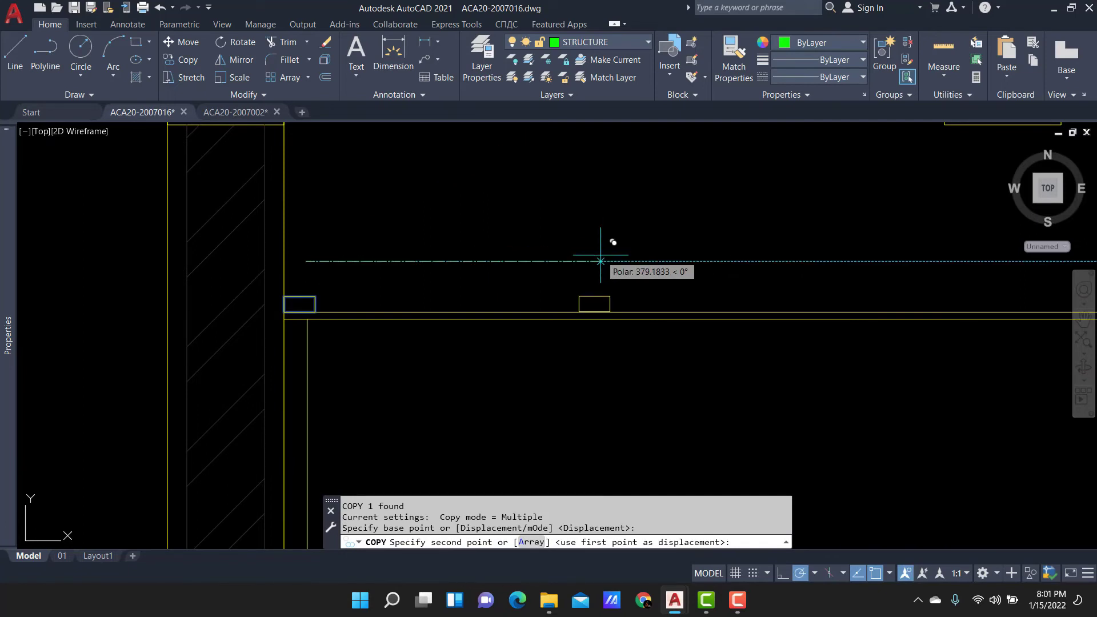
{"action": "type", "text": "AR"}
{"action": "key", "text": "Return"}
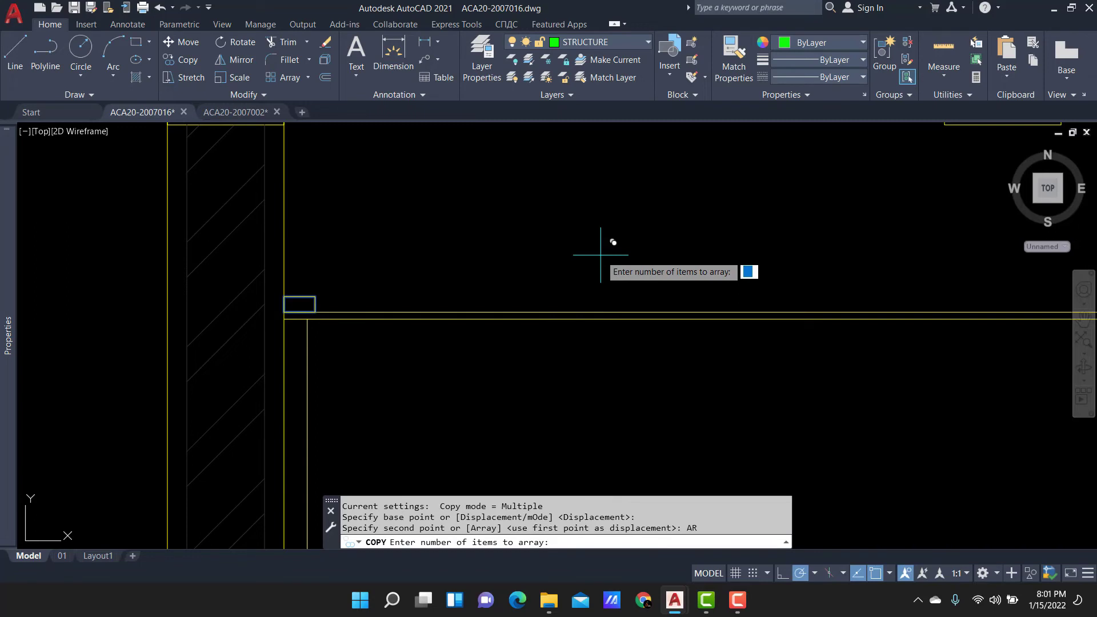
{"action": "type", "text": "4"}
{"action": "key", "text": "Return"}
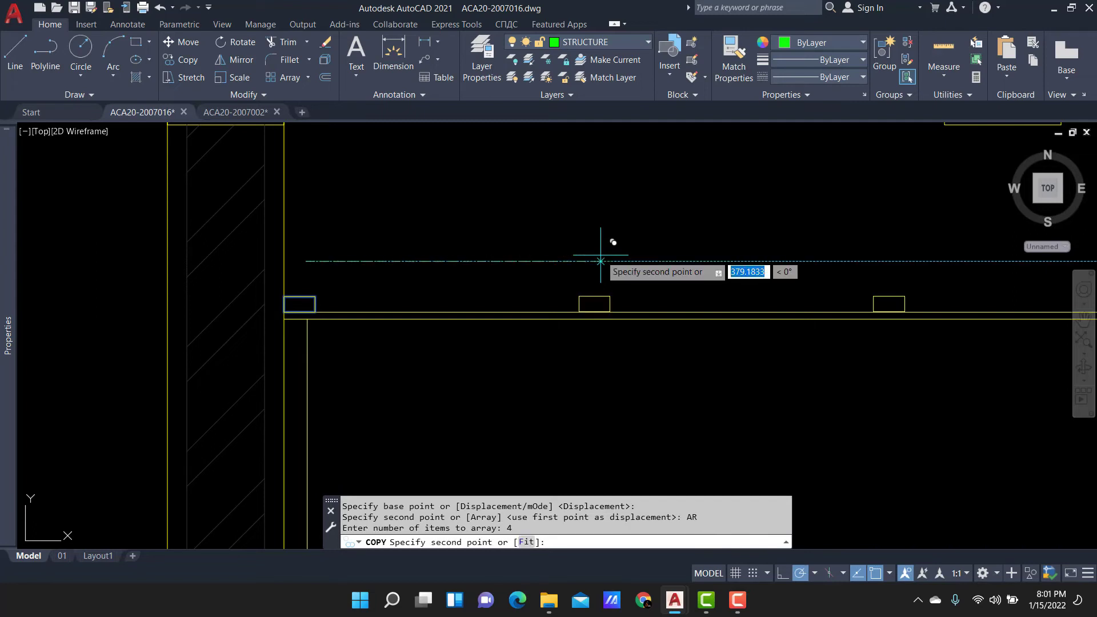
{"action": "type", "text": "600"}
{"action": "key", "text": "Return"}
{"action": "key", "text": "Return"}
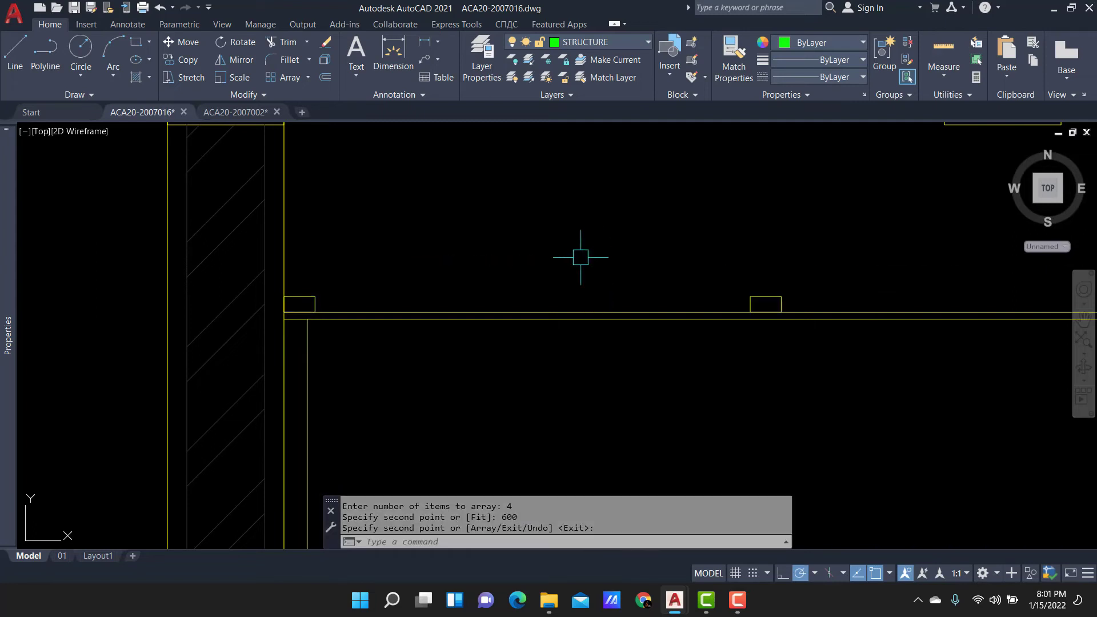
Move the last rectangle copy against the right wall.
{"action": "scroll", "coordinate": [578, 254], "scroll_direction": "down", "scroll_amount": 2}
{"action": "scroll", "coordinate": [498, 257], "scroll_direction": "up", "scroll_amount": 2}
{"action": "middle_click_drag", "start_coordinate": [625, 285], "coordinate": [498, 318]}
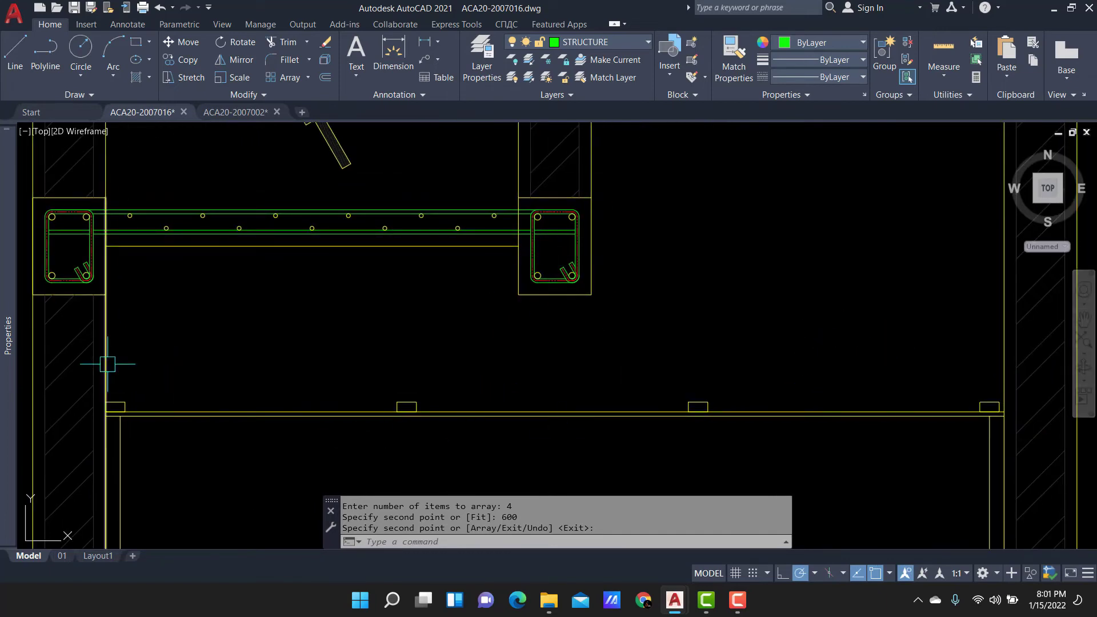
{"action": "scroll", "coordinate": [1038, 416], "scroll_direction": "up", "scroll_amount": 4}
{"action": "scroll", "coordinate": [932, 370], "scroll_direction": "up", "scroll_amount": 2}
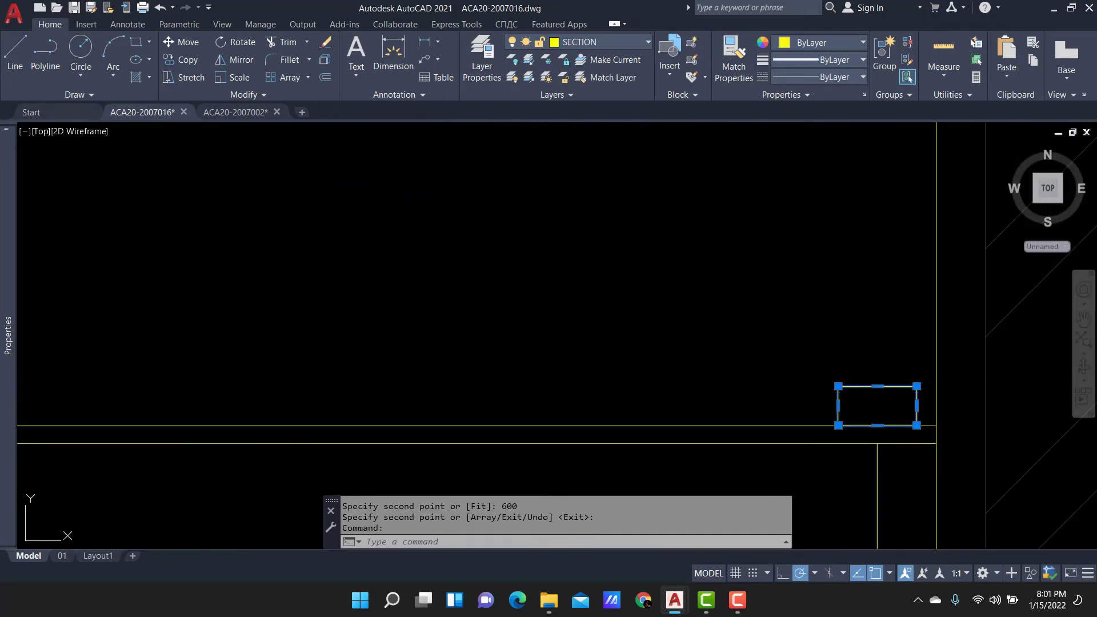
{"action": "scroll", "coordinate": [926, 400], "scroll_direction": "up", "scroll_amount": 2}
{"action": "type", "text": "m"}
{"action": "key", "text": "Return"}
{"action": "left_click", "coordinate": [920, 427]}
{"action": "left_click", "coordinate": [944, 427]}
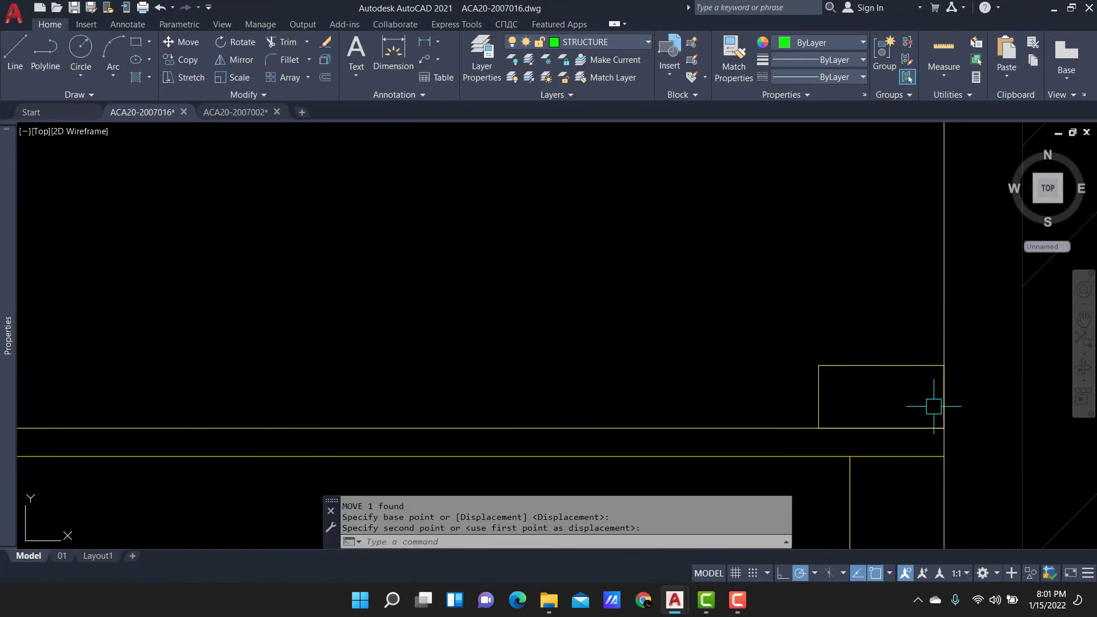
{"action": "scroll", "coordinate": [930, 421], "scroll_direction": "down", "scroll_amount": 5}
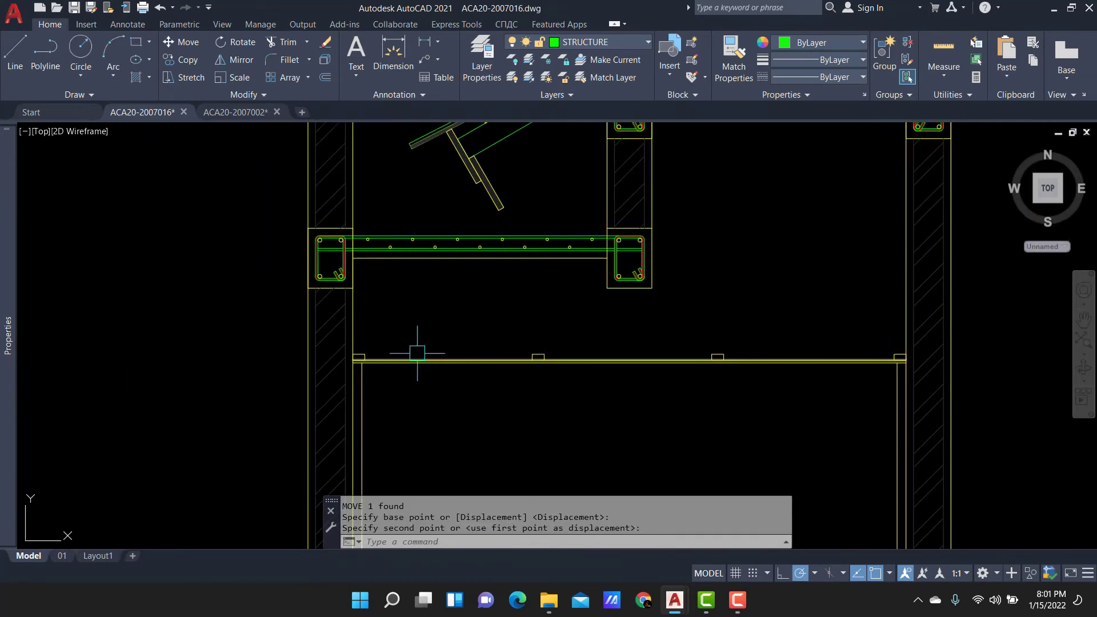
{"action": "scroll", "coordinate": [417, 353], "scroll_direction": "up", "scroll_amount": 3}
Start a line, cancel it, and pan the beam and small blocks into view.
{"action": "scroll", "coordinate": [409, 350], "scroll_direction": "up", "scroll_amount": 3}
{"action": "type", "text": "l"}
{"action": "key", "text": "Return"}
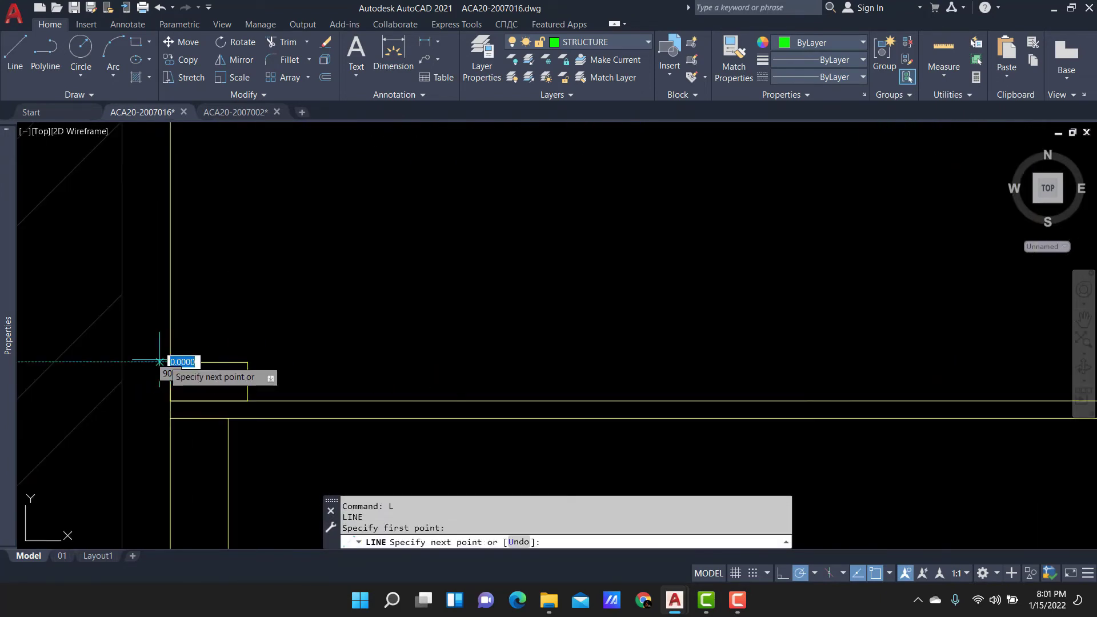
{"action": "scroll", "coordinate": [160, 361], "scroll_direction": "down", "scroll_amount": 3}
{"action": "scroll", "coordinate": [1017, 359], "scroll_direction": "up", "scroll_amount": 2}
{"action": "scroll", "coordinate": [1017, 356], "scroll_direction": "up", "scroll_amount": 2}
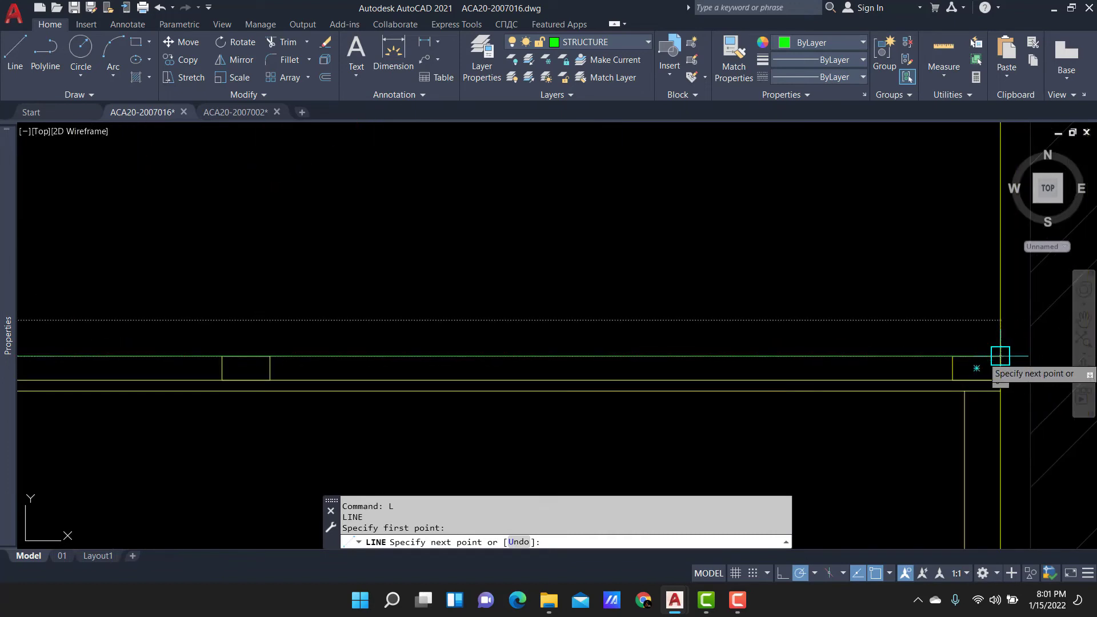
{"action": "key", "text": "Escape"}
{"action": "scroll", "coordinate": [774, 350], "scroll_direction": "down", "scroll_amount": 3}
{"action": "scroll", "coordinate": [654, 350], "scroll_direction": "up", "scroll_amount": 2}
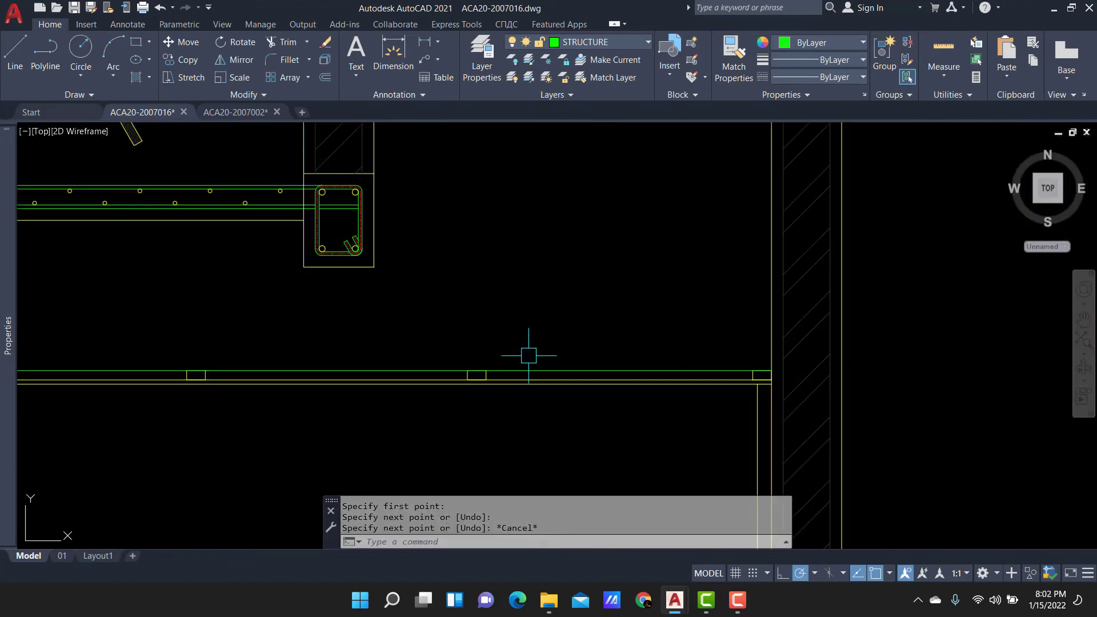
{"action": "middle_click_drag", "start_coordinate": [524, 358], "coordinate": [726, 359]}
Offset the green beam line 40 units upward, above the blocks.
{"action": "key", "text": "Return"}
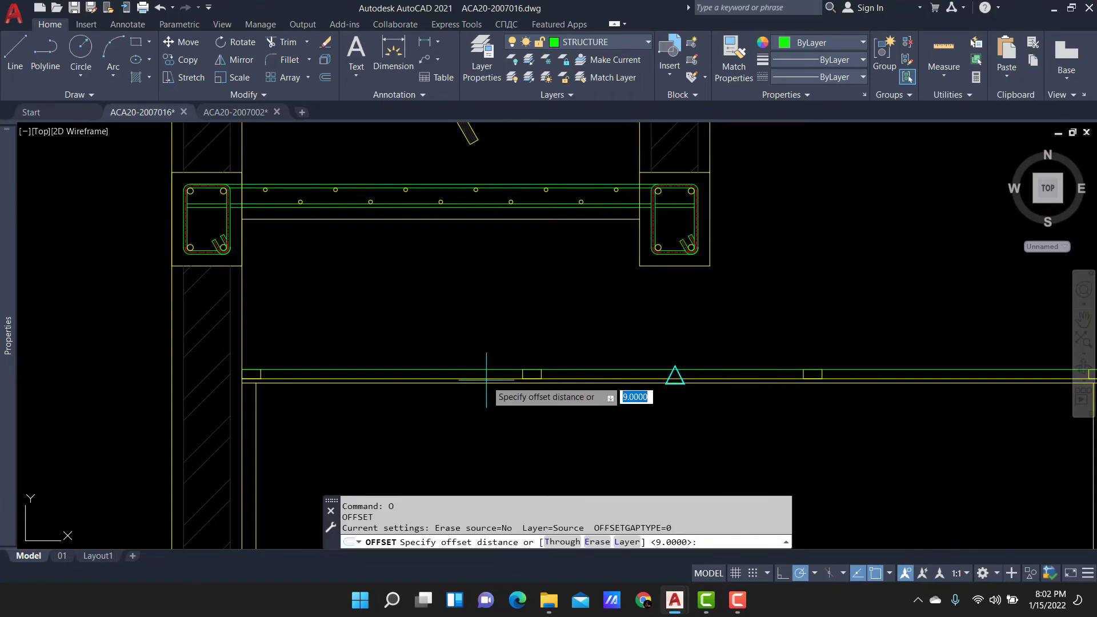
{"action": "key", "text": "Return"}
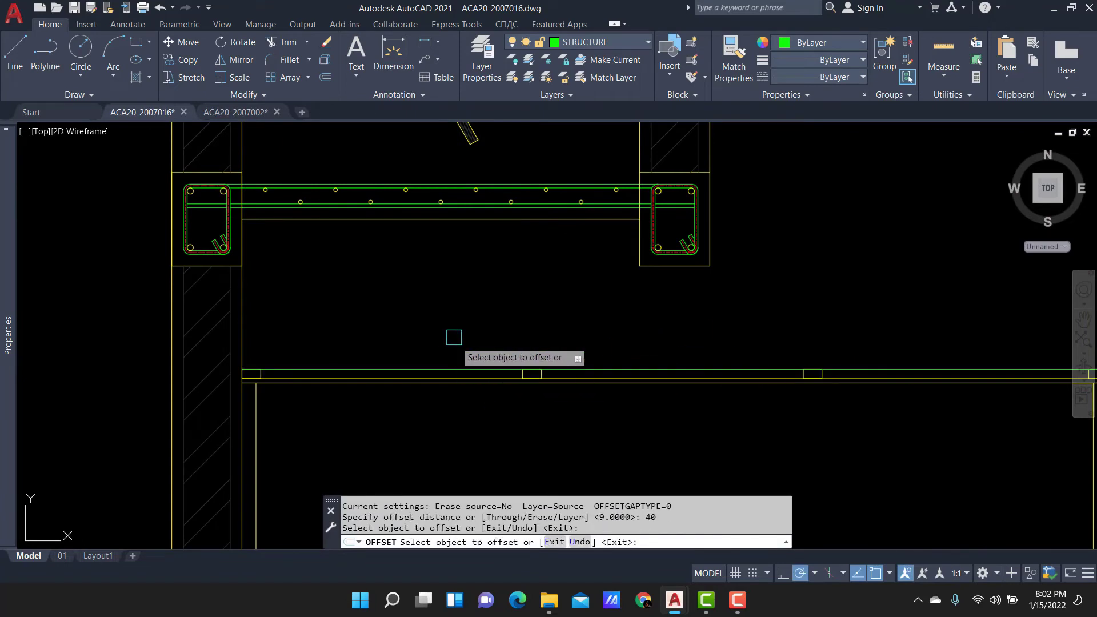
{"action": "left_click", "coordinate": [422, 370]}
{"action": "left_click", "coordinate": [428, 291]}
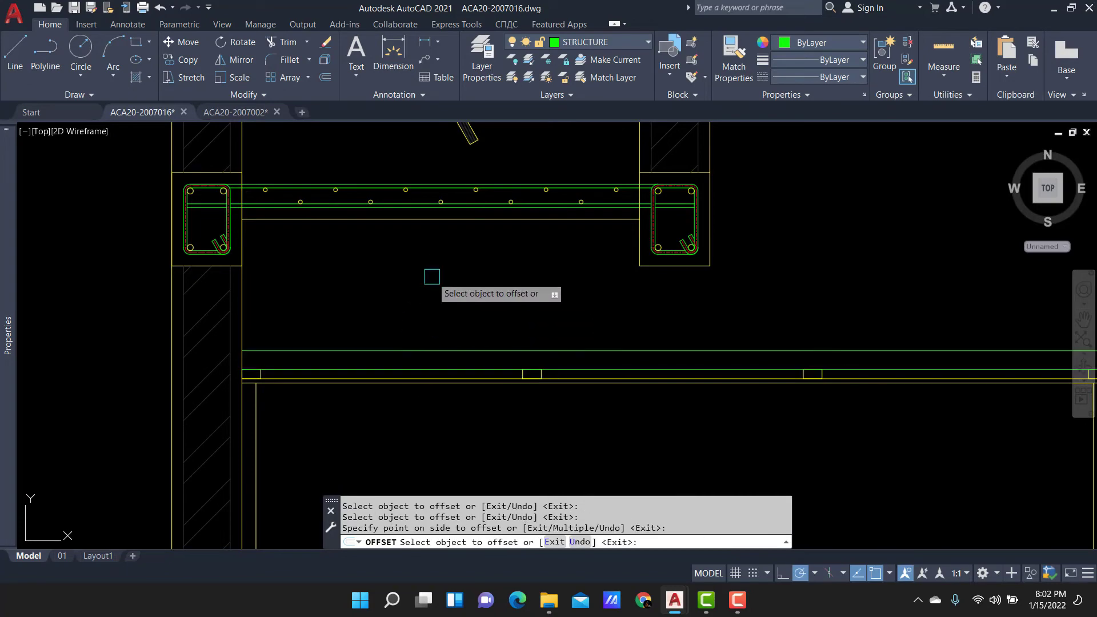
{"action": "key", "text": "Escape"}
Regenerate the drawing with RE and window-select the two horizontal lines.
{"action": "scroll", "coordinate": [371, 342], "scroll_direction": "down", "scroll_amount": 5}
{"action": "type", "text": "RE"}
{"action": "scroll", "coordinate": [517, 304], "scroll_direction": "up", "scroll_amount": 2}
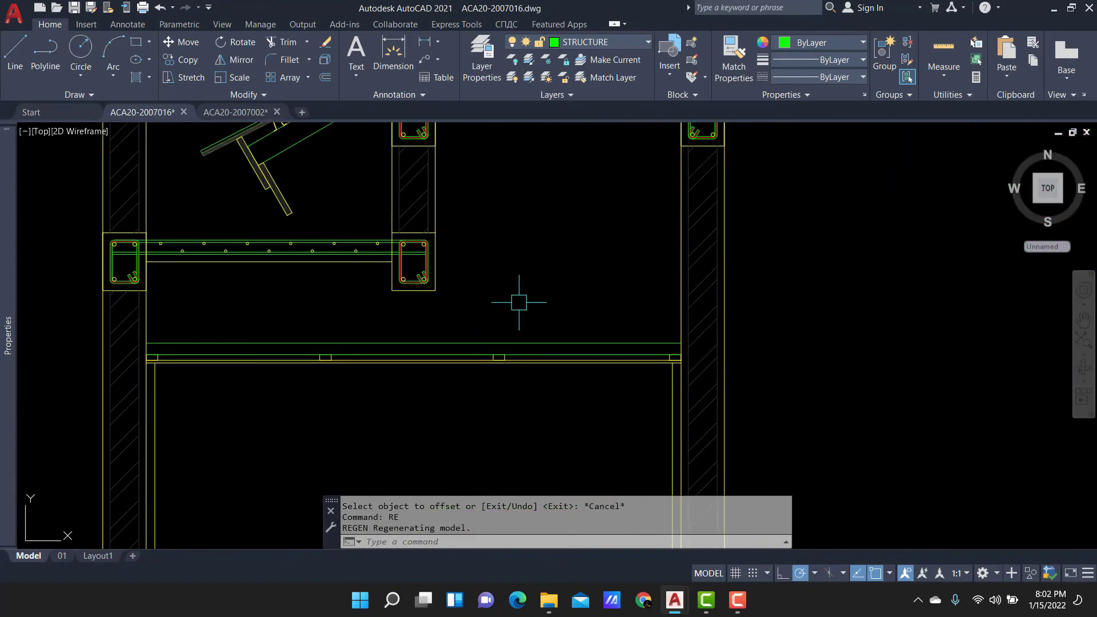
{"action": "scroll", "coordinate": [579, 376], "scroll_direction": "up", "scroll_amount": 2}
{"action": "middle_click_drag", "start_coordinate": [561, 260], "coordinate": [529, 310]}
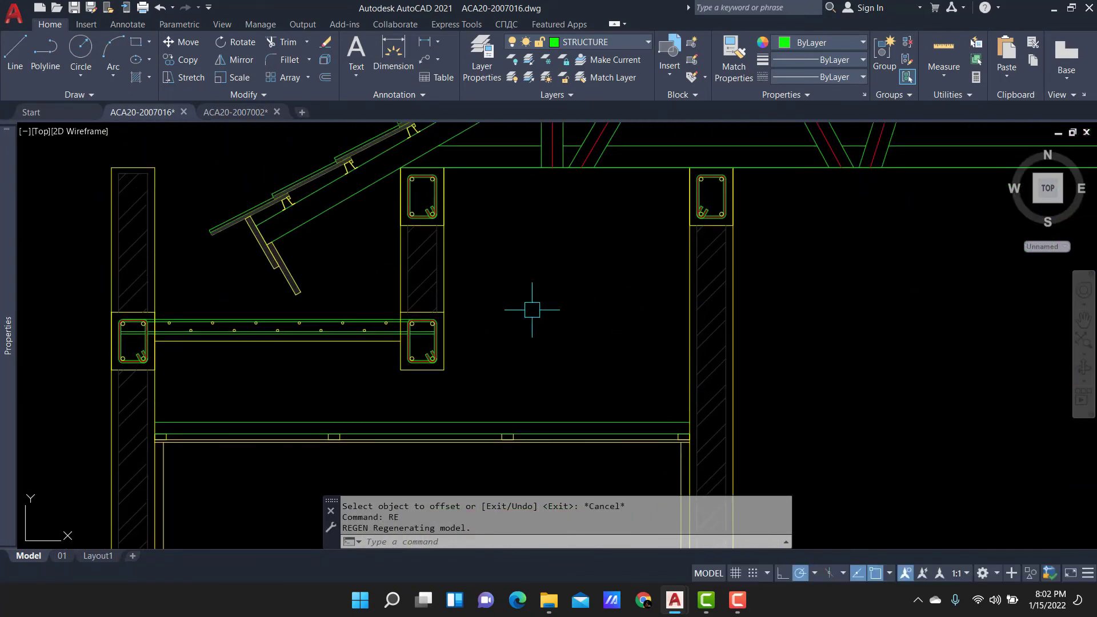
{"action": "scroll", "coordinate": [485, 416], "scroll_direction": "up", "scroll_amount": 2}
{"action": "left_click", "coordinate": [482, 368]}
Rotate a copy of the two parallel lines 270° to stand them vertically beside the column.
{"action": "left_click", "coordinate": [454, 437]}
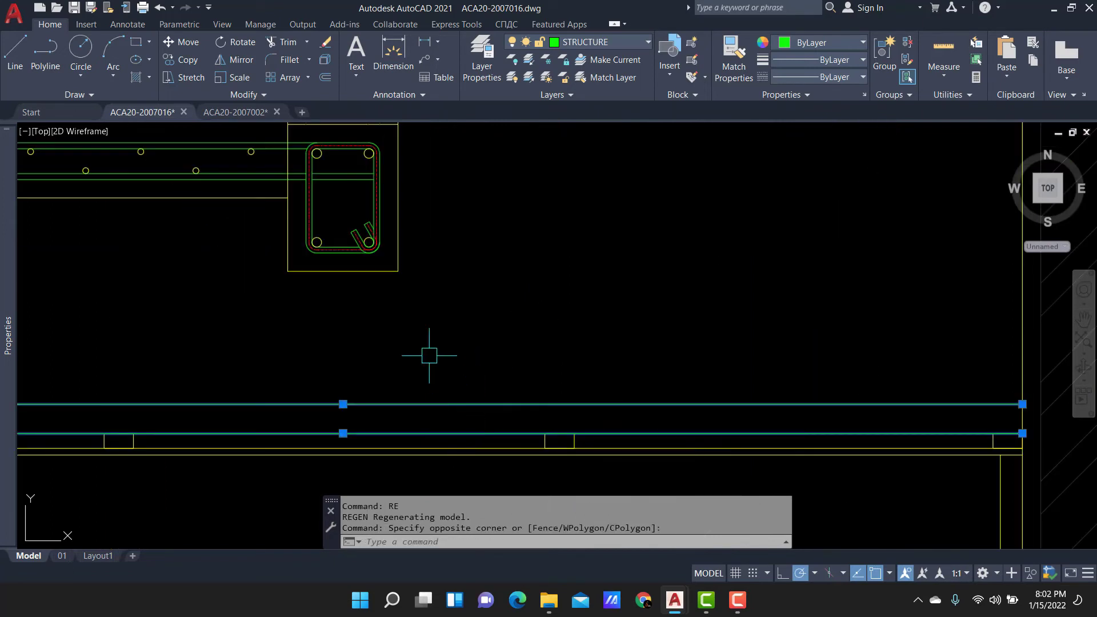
{"action": "type", "text": "Ro"}
{"action": "key", "text": "Return"}
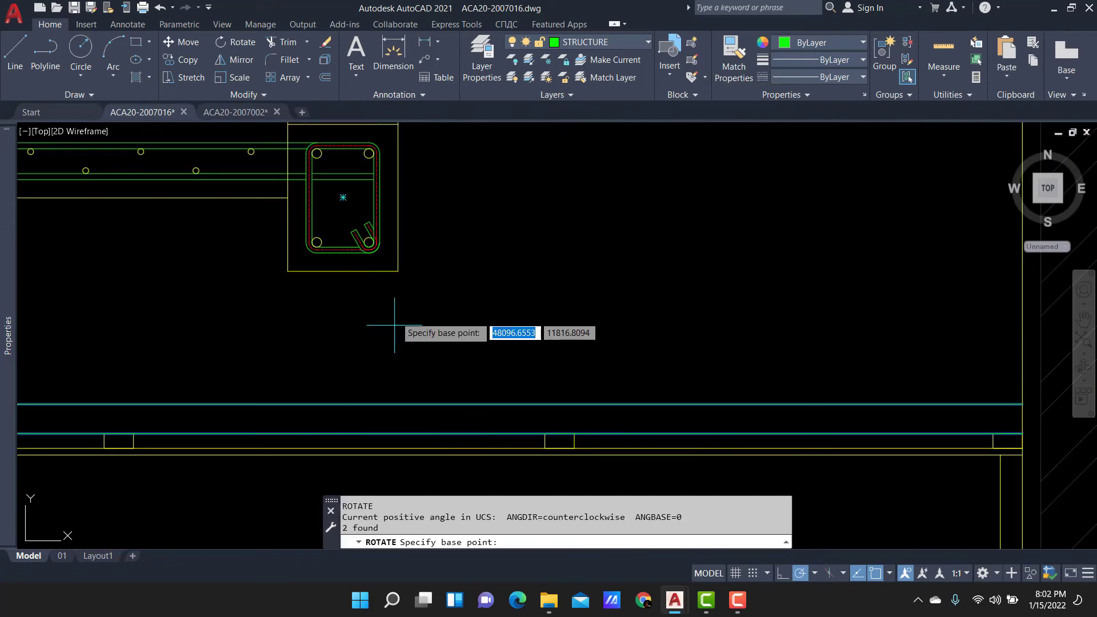
{"action": "left_click", "coordinate": [398, 432]}
{"action": "scroll", "coordinate": [409, 306], "scroll_direction": "down", "scroll_amount": 2}
{"action": "scroll", "coordinate": [318, 392], "scroll_direction": "down", "scroll_amount": 2}
{"action": "type", "text": "c"}
{"action": "key", "text": "Return"}
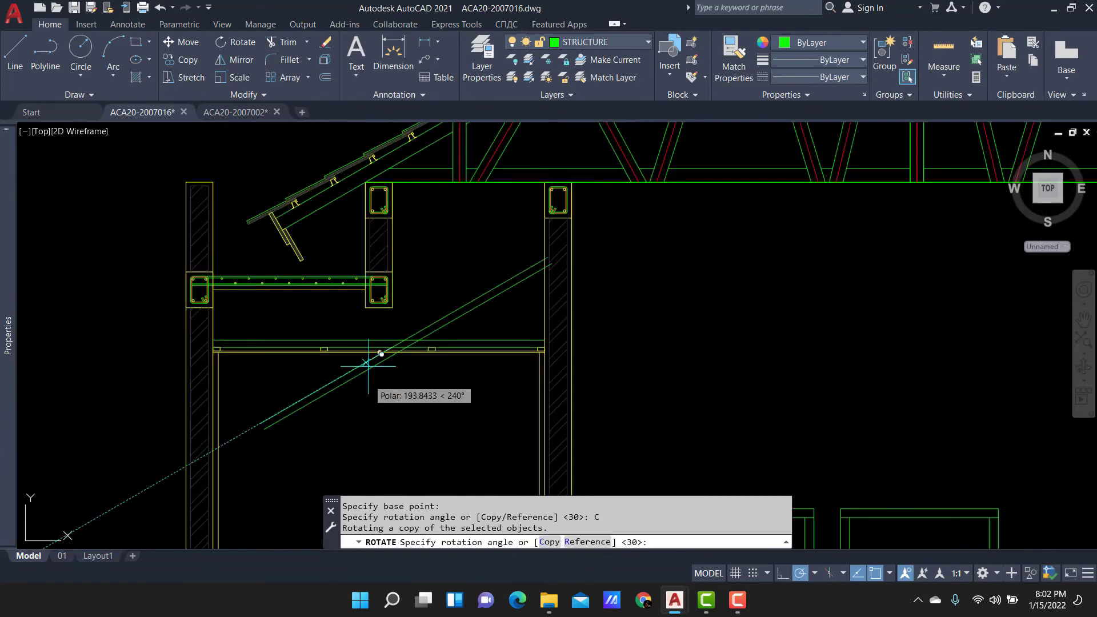
{"action": "scroll", "coordinate": [400, 264], "scroll_direction": "up", "scroll_amount": 2}
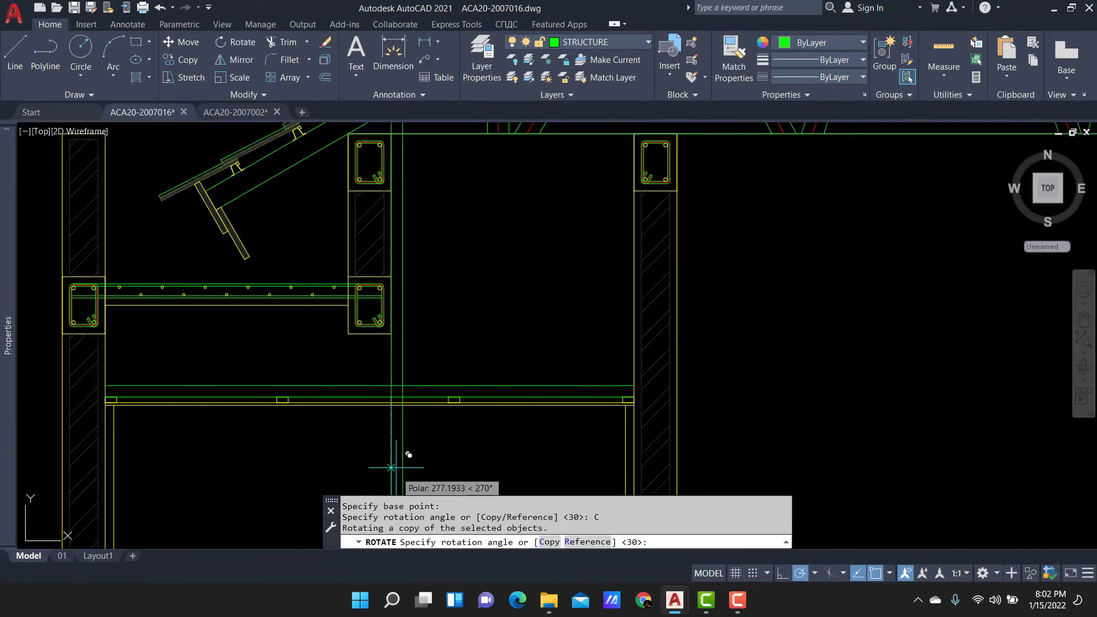
{"action": "left_click", "coordinate": [396, 463]}
{"action": "scroll", "coordinate": [416, 340], "scroll_direction": "up", "scroll_amount": 3}
Trim the bottom ends of the new vertical lines at the ceiling with a fence.
{"action": "type", "text": "tr"}
{"action": "key", "text": "Return"}
{"action": "left_click", "coordinate": [423, 345]}
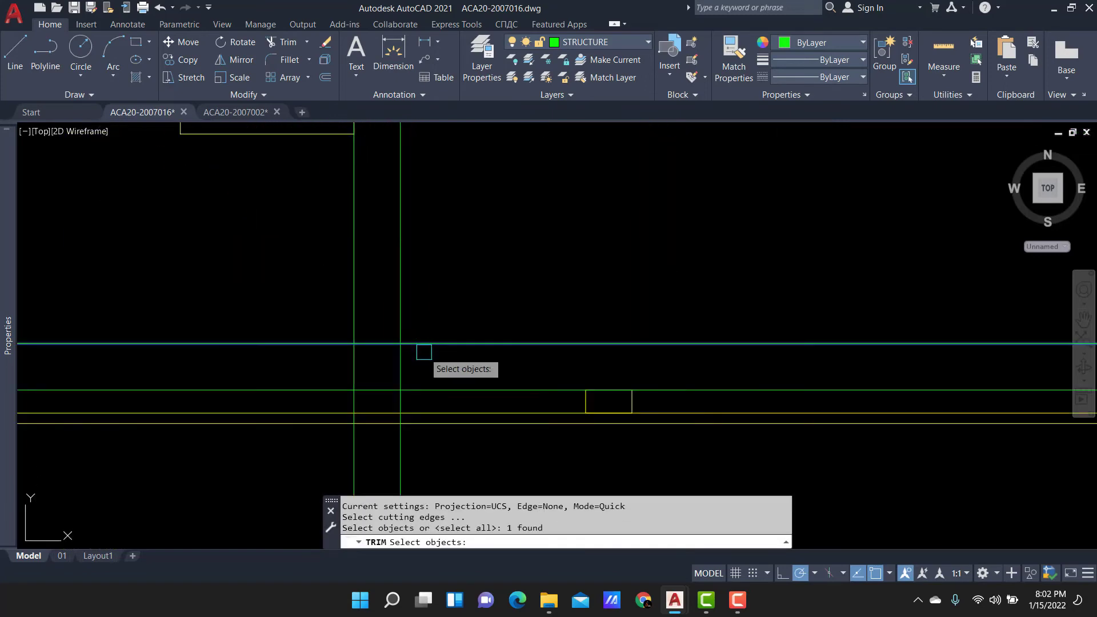
{"action": "key", "text": "Return"}
{"action": "scroll", "coordinate": [459, 427], "scroll_direction": "down", "scroll_amount": 2}
{"action": "left_click_drag", "start_coordinate": [458, 427], "coordinate": [384, 416]}
{"action": "scroll", "coordinate": [423, 348], "scroll_direction": "down", "scroll_amount": 3}
{"action": "scroll", "coordinate": [423, 348], "scroll_direction": "up", "scroll_amount": 1}
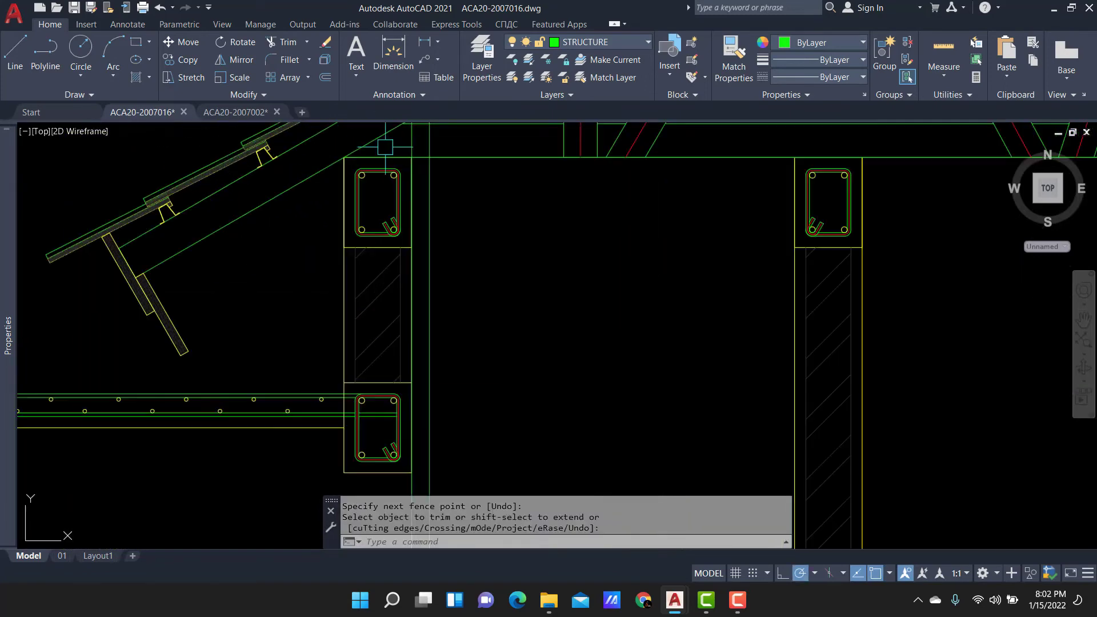
{"action": "scroll", "coordinate": [444, 221], "scroll_direction": "up", "scroll_amount": 1}
{"action": "scroll", "coordinate": [443, 221], "scroll_direction": "up", "scroll_amount": 2}
Trim the top ends of the vertical lines at the framing beside the column top.
{"action": "left_click", "coordinate": [439, 195]}
{"action": "key", "text": "Return"}
{"action": "scroll", "coordinate": [429, 191], "scroll_direction": "up", "scroll_amount": 1}
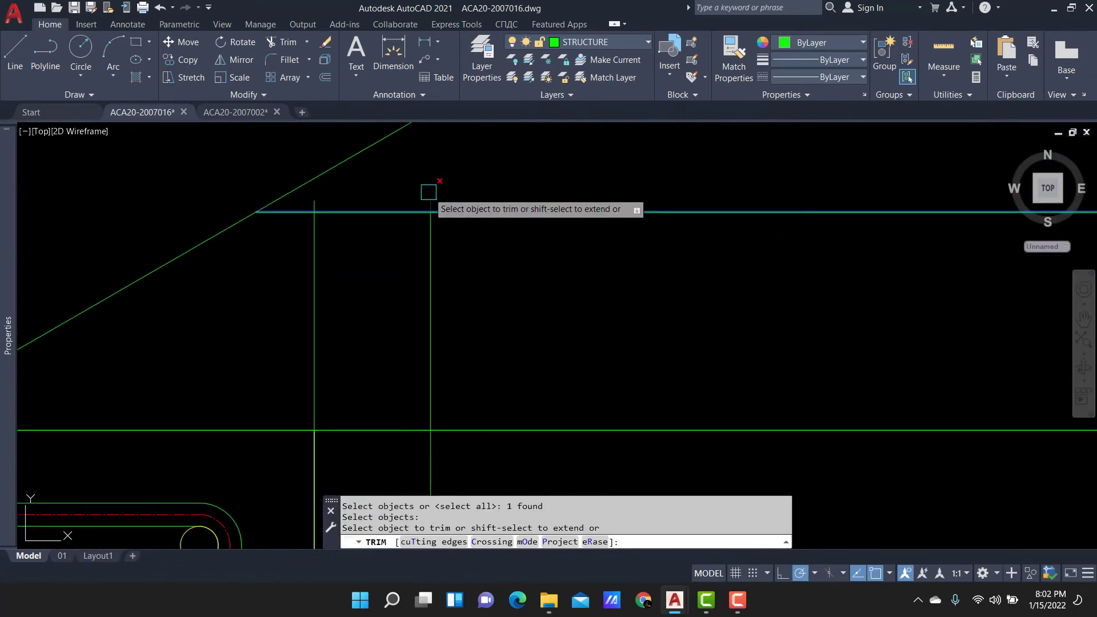
{"action": "scroll", "coordinate": [318, 202], "scroll_direction": "down", "scroll_amount": 4}
{"action": "scroll", "coordinate": [392, 188], "scroll_direction": "up", "scroll_amount": 2}
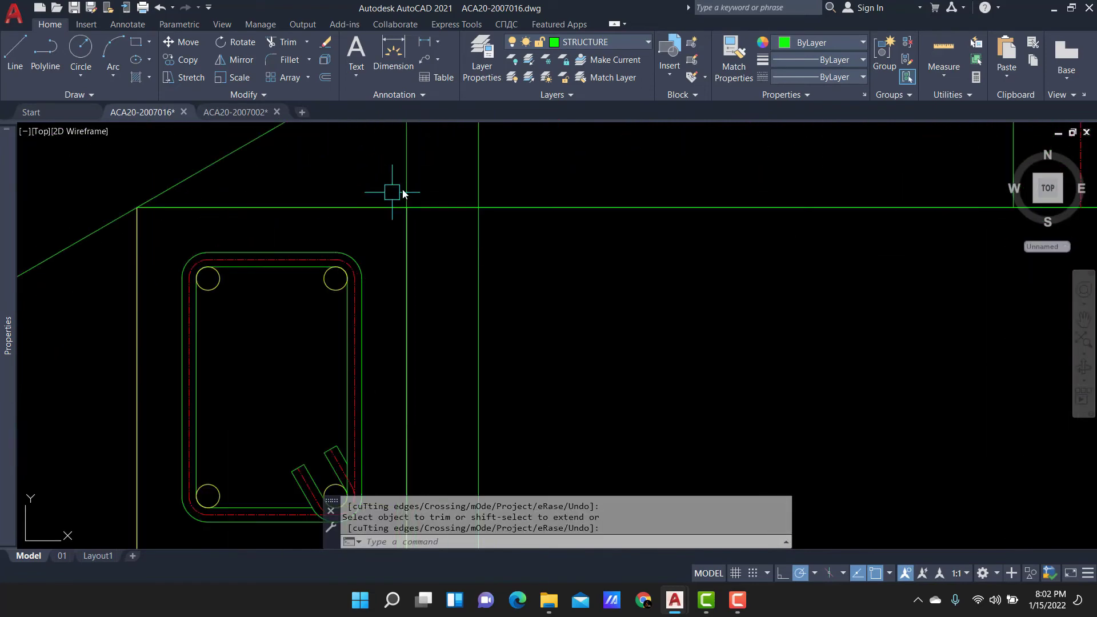
{"action": "key", "text": "Return"}
{"action": "key", "text": "Return"}
{"action": "left_click_drag", "start_coordinate": [440, 182], "coordinate": [451, 234]}
{"action": "scroll", "coordinate": [451, 234], "scroll_direction": "down", "scroll_amount": 3}
{"action": "scroll", "coordinate": [514, 297], "scroll_direction": "up", "scroll_amount": 2}
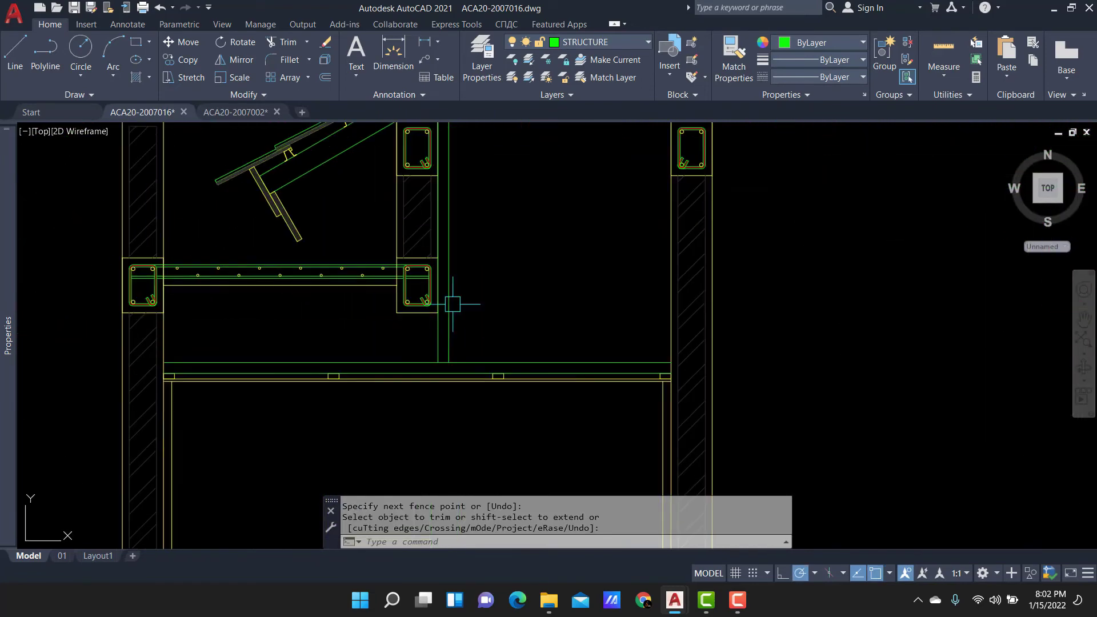
{"action": "key", "text": "Escape"}
Select both vertical lines, abandon a copy of them, and clear the selection.
{"action": "left_click", "coordinate": [521, 301]}
{"action": "left_click", "coordinate": [414, 319]}
{"action": "type", "text": "c"}
{"action": "scroll", "coordinate": [510, 301], "scroll_direction": "down", "scroll_amount": 1}
{"action": "key", "text": "Return"}
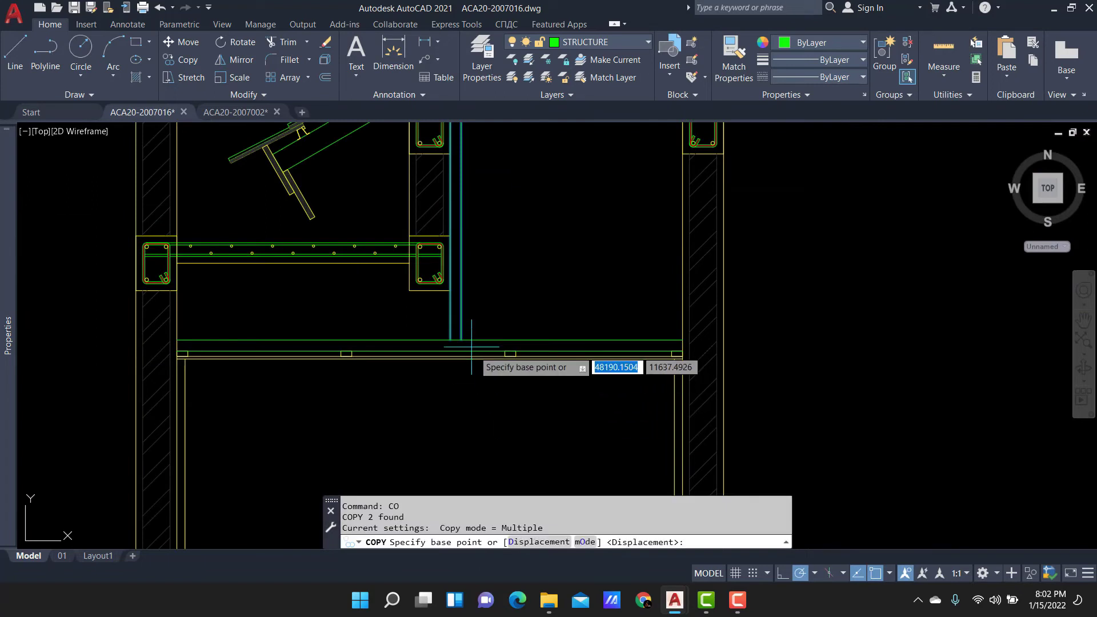
{"action": "key", "text": "Escape"}
Set MLINE to Zero justification and scale 10.
{"action": "key", "text": "Return"}
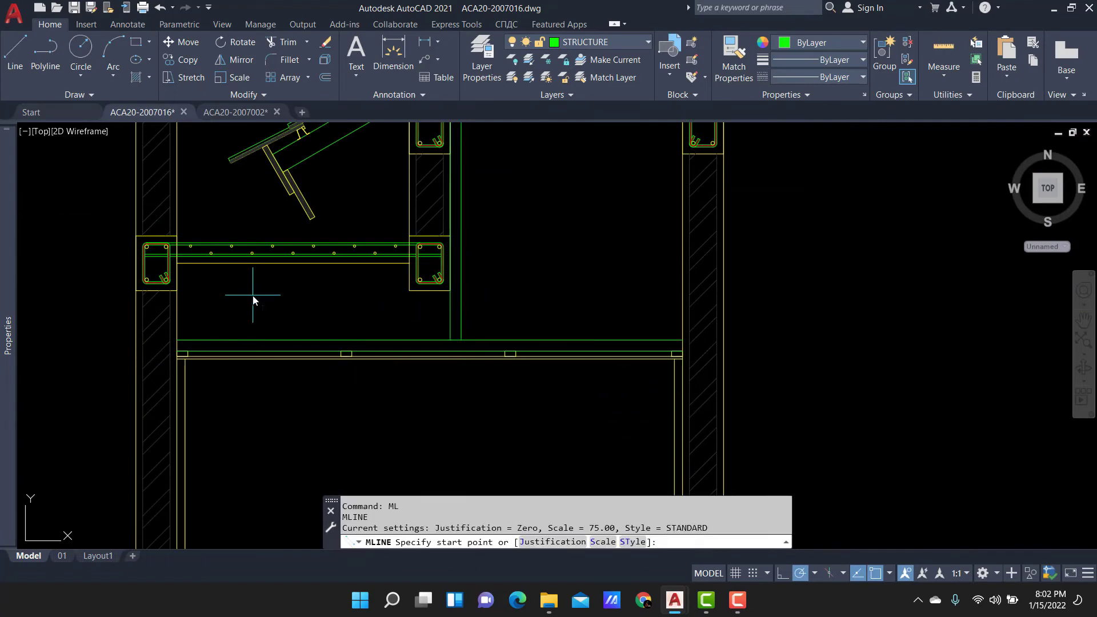
{"action": "key", "text": "j"}
{"action": "key", "text": "Return"}
{"action": "key", "text": "z"}
{"action": "key", "text": "Return"}
{"action": "type", "text": "s"}
{"action": "key", "text": "Return"}
{"action": "type", "text": "1"}
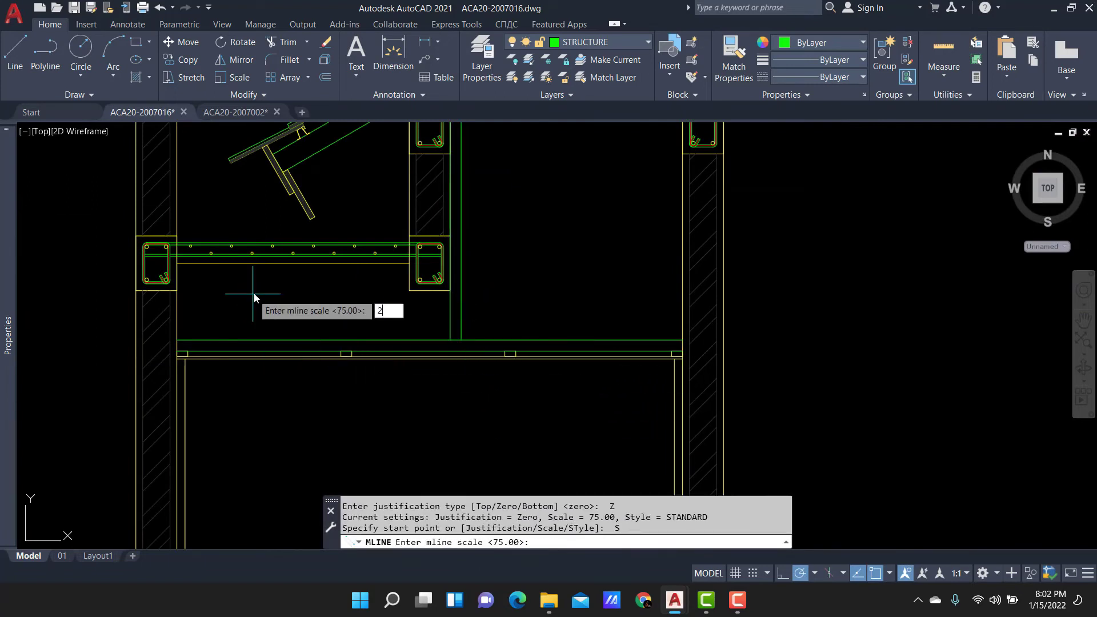
{"action": "middle_click_drag", "start_coordinate": [253, 293], "coordinate": [269, 313]}
{"action": "key", "text": "Return"}
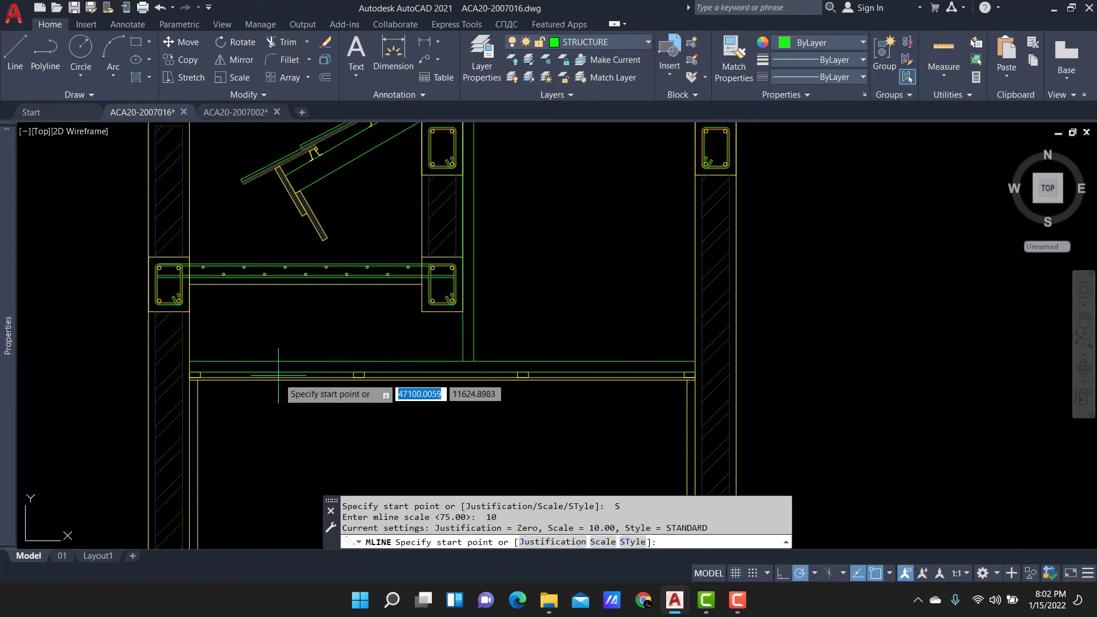
{"action": "scroll", "coordinate": [254, 350], "scroll_direction": "up", "scroll_amount": 2}
{"action": "key", "text": "Return"}
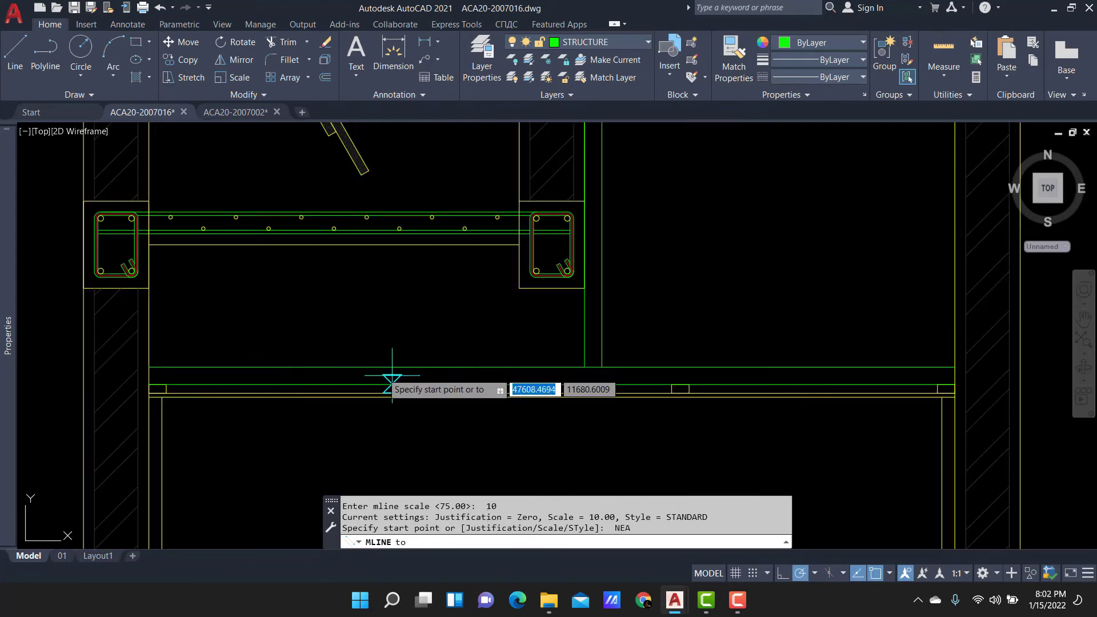
{"action": "scroll", "coordinate": [391, 380], "scroll_direction": "up", "scroll_amount": 2}
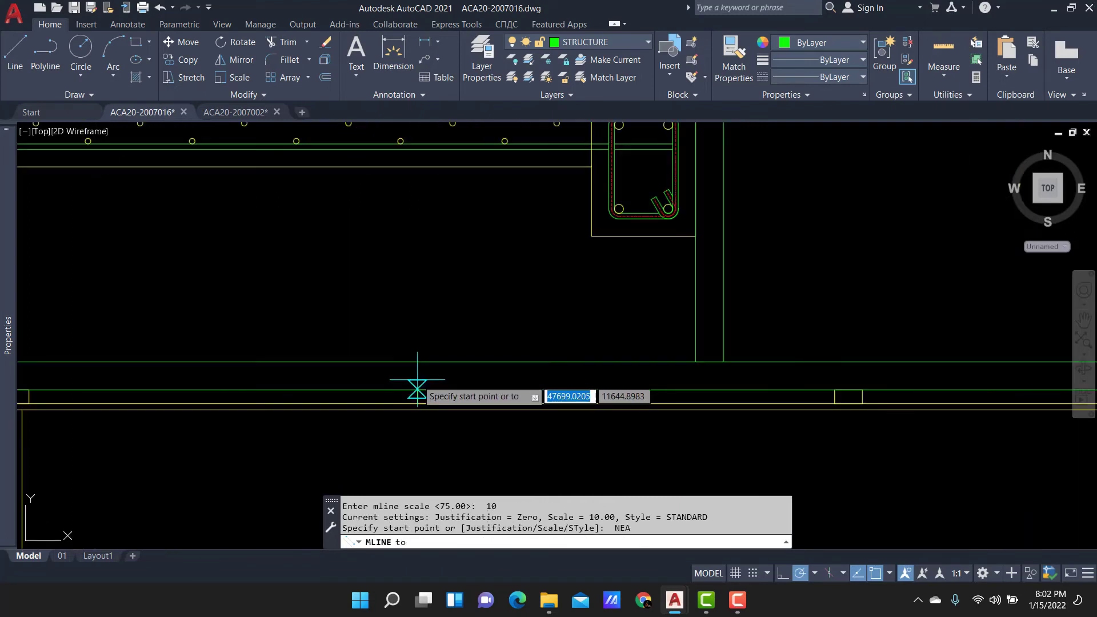
Draw a vertical stud from the ceiling up to the beam and move it into place.
{"action": "left_click", "coordinate": [255, 380]}
{"action": "left_click", "coordinate": [256, 166]}
{"action": "key", "text": "Return"}
{"action": "left_click", "coordinate": [237, 299]}
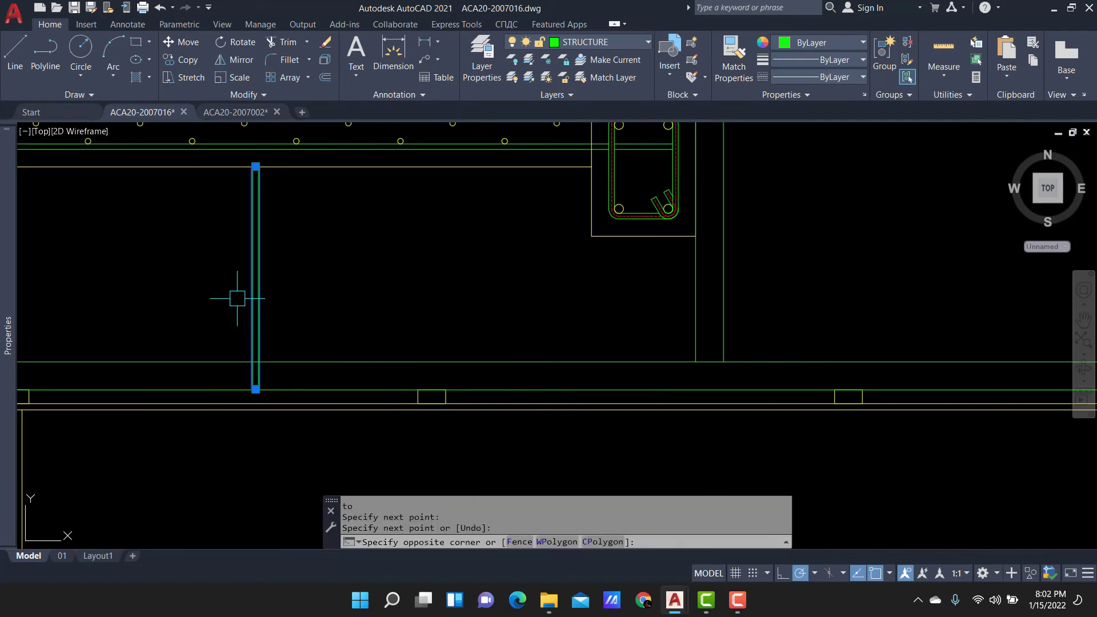
{"action": "scroll", "coordinate": [255, 389], "scroll_direction": "up", "scroll_amount": 2}
{"action": "type", "text": "m"}
{"action": "key", "text": "Return"}
{"action": "left_click", "coordinate": [262, 387]}
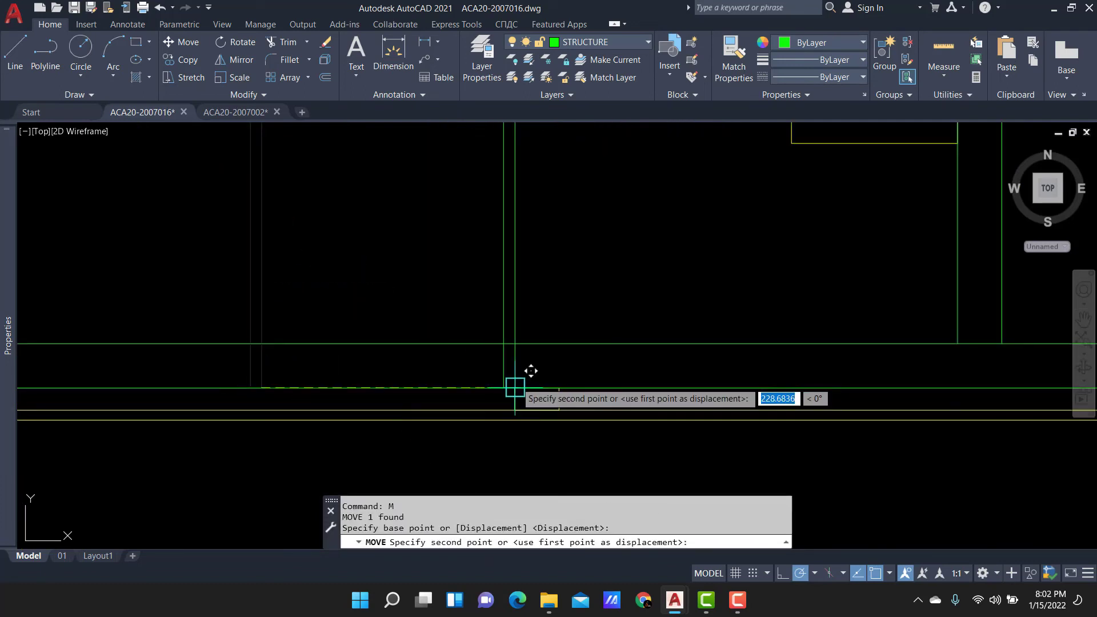
{"action": "left_click", "coordinate": [509, 388]}
Attempt a trim around the moved stud and cancel it.
{"action": "type", "text": "tr"}
{"action": "key", "text": "Return"}
{"action": "key", "text": "Escape"}
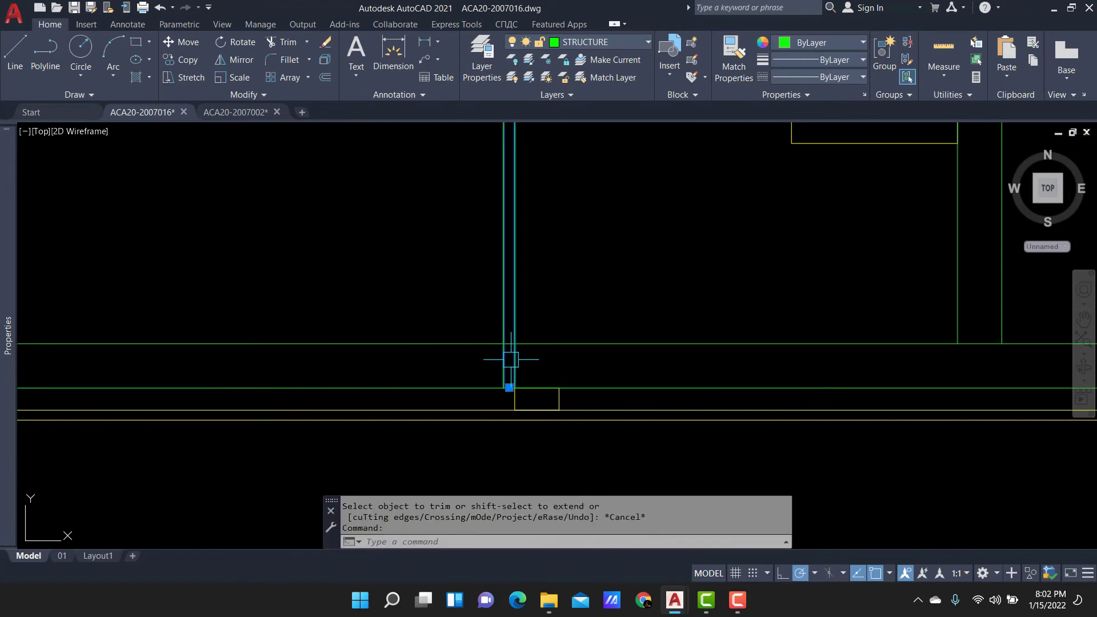
{"action": "type", "text": "r"}
{"action": "key", "text": "Return"}
{"action": "left_click", "coordinate": [524, 361]}
{"action": "key", "text": "Return"}
{"action": "scroll", "coordinate": [511, 303], "scroll_direction": "down", "scroll_amount": 4}
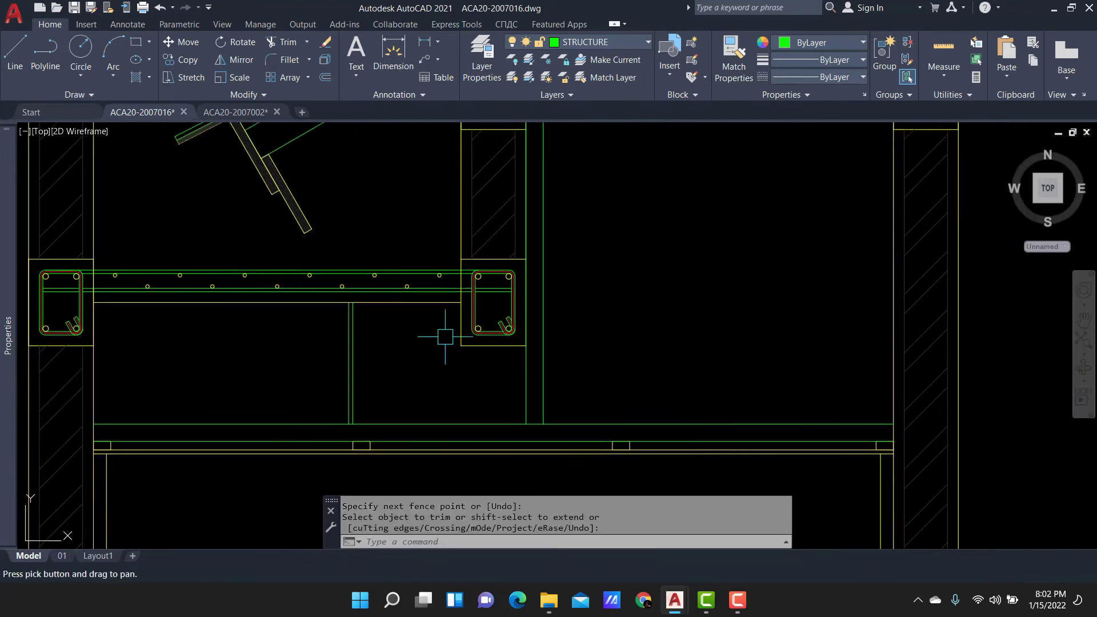
{"action": "left_click", "coordinate": [267, 381]}
{"action": "key", "text": "Escape"}
{"action": "scroll", "coordinate": [366, 435], "scroll_direction": "up", "scroll_amount": 2}
Start copying the stud, cancel, and reselect its two lines.
{"action": "type", "text": "co"}
{"action": "key", "text": "Return"}
{"action": "left_click", "coordinate": [350, 449]}
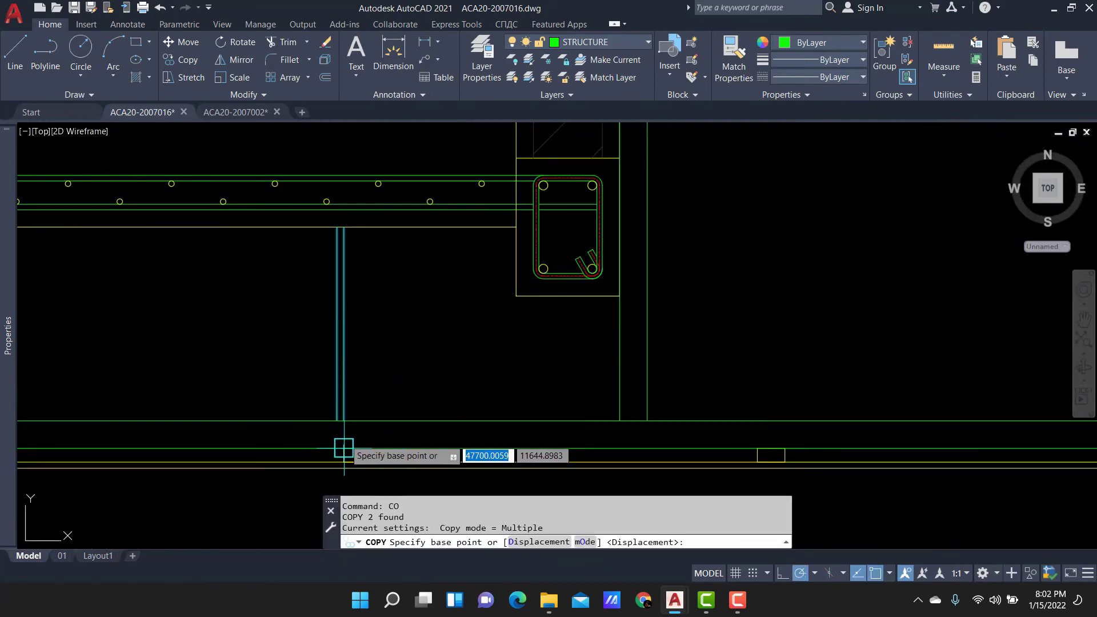
{"action": "middle_click_drag", "start_coordinate": [752, 390], "coordinate": [336, 384]}
{"action": "key", "text": "Escape"}
{"action": "scroll", "coordinate": [758, 399], "scroll_direction": "down", "scroll_amount": 2}
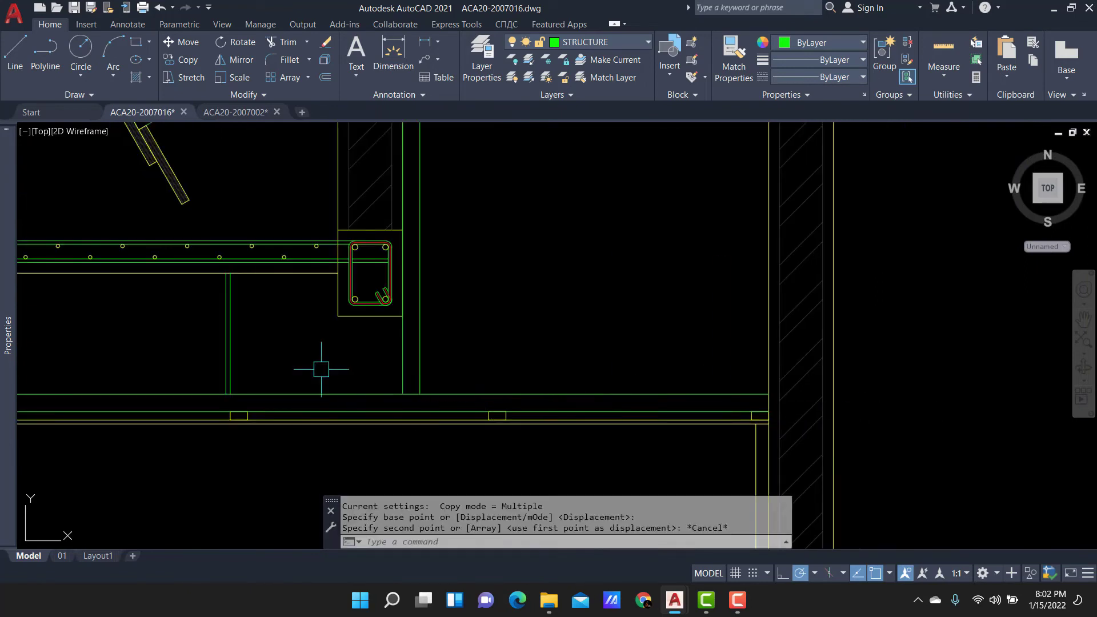
{"action": "left_click", "coordinate": [321, 370]}
{"action": "left_click", "coordinate": [270, 389]}
{"action": "scroll", "coordinate": [269, 389], "scroll_direction": "up", "scroll_amount": 4}
Copy the two stud lines to a second position along the ceiling.
{"action": "type", "text": "co"}
{"action": "key", "text": "Return"}
{"action": "left_click", "coordinate": [180, 430]}
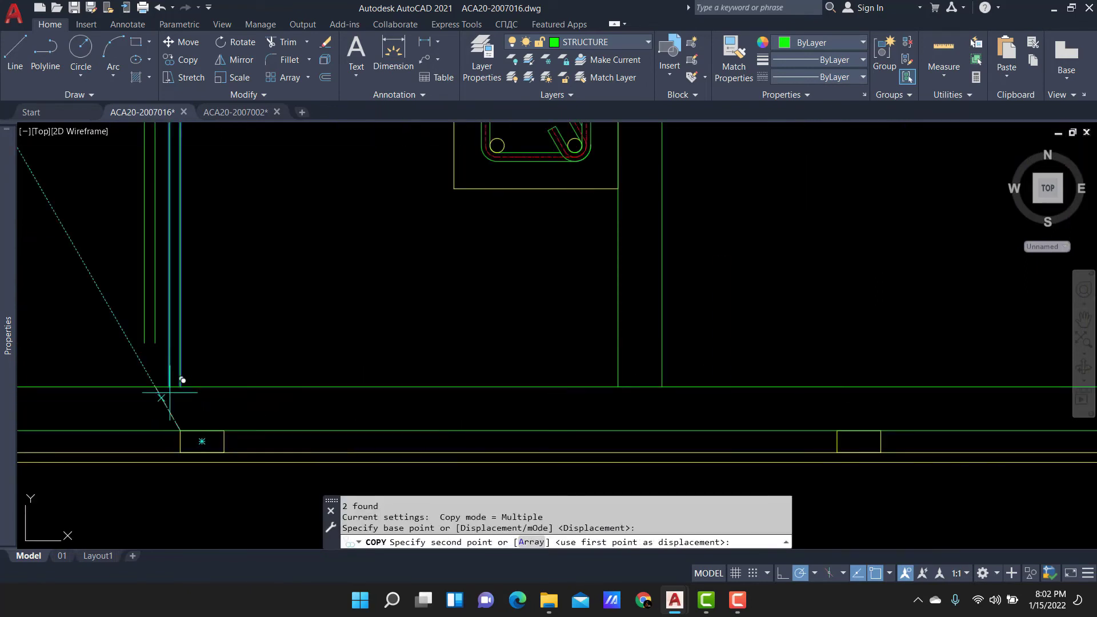
{"action": "middle_click_drag", "start_coordinate": [178, 380], "coordinate": [718, 380]}
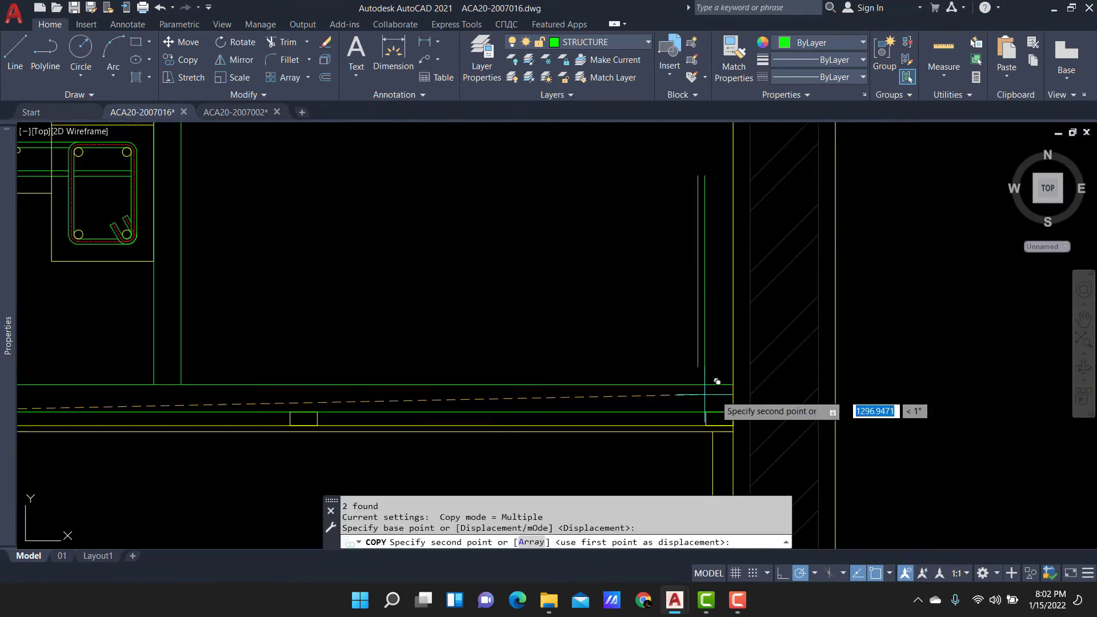
{"action": "left_click", "coordinate": [516, 411]}
{"action": "scroll", "coordinate": [516, 412], "scroll_direction": "down", "scroll_amount": 3}
{"action": "key", "text": "Escape"}
{"action": "type", "text": "ex"}
{"action": "key", "text": "Return"}
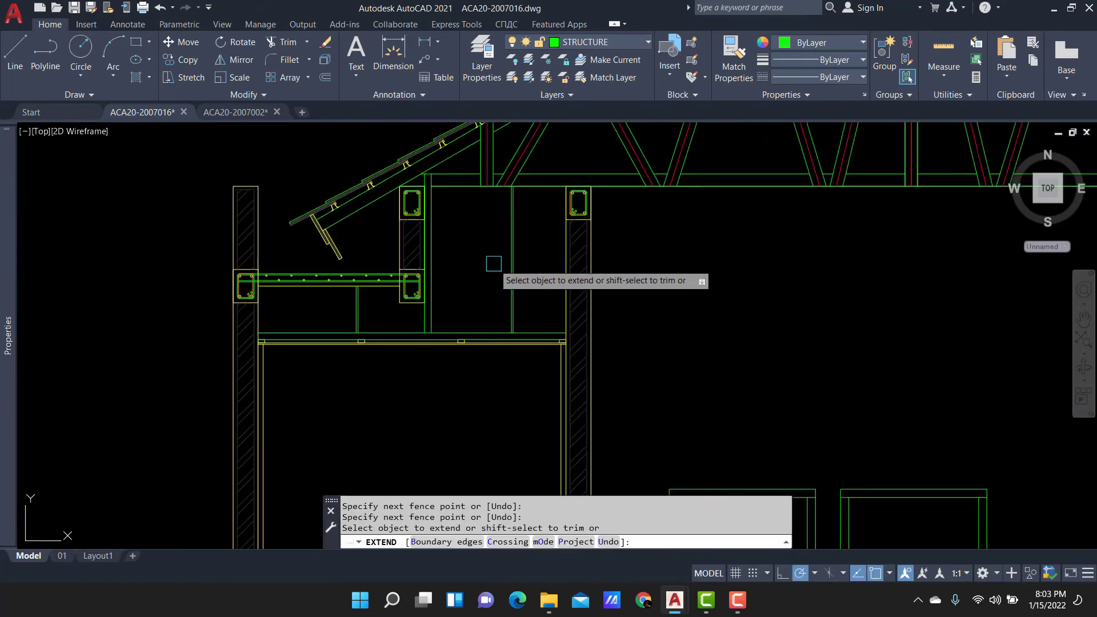
Cancel the extend and discard a first selection window near the wall.
{"action": "key", "text": "Escape"}
{"action": "scroll", "coordinate": [512, 277], "scroll_direction": "up", "scroll_amount": 2}
{"action": "scroll", "coordinate": [514, 290], "scroll_direction": "up", "scroll_amount": 1}
{"action": "left_click", "coordinate": [517, 291]}
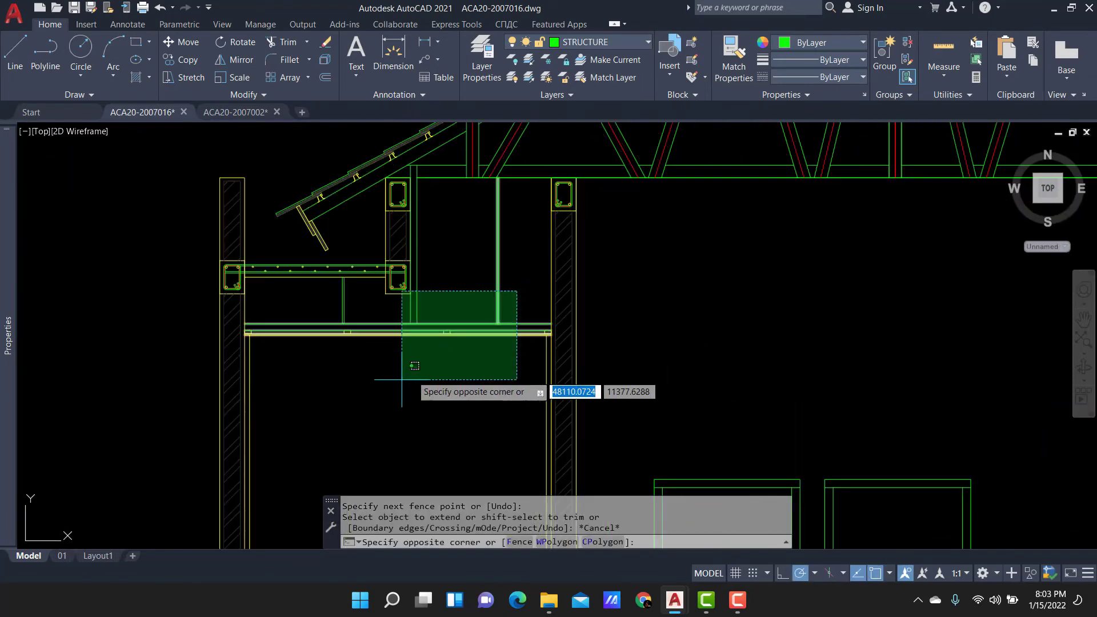
{"action": "left_click", "coordinate": [306, 362]}
{"action": "scroll", "coordinate": [503, 307], "scroll_direction": "up", "scroll_amount": 2}
{"action": "key", "text": "Escape"}
Window-select all the toilet ceiling framing, studs and posts.
{"action": "left_click", "coordinate": [628, 340]}
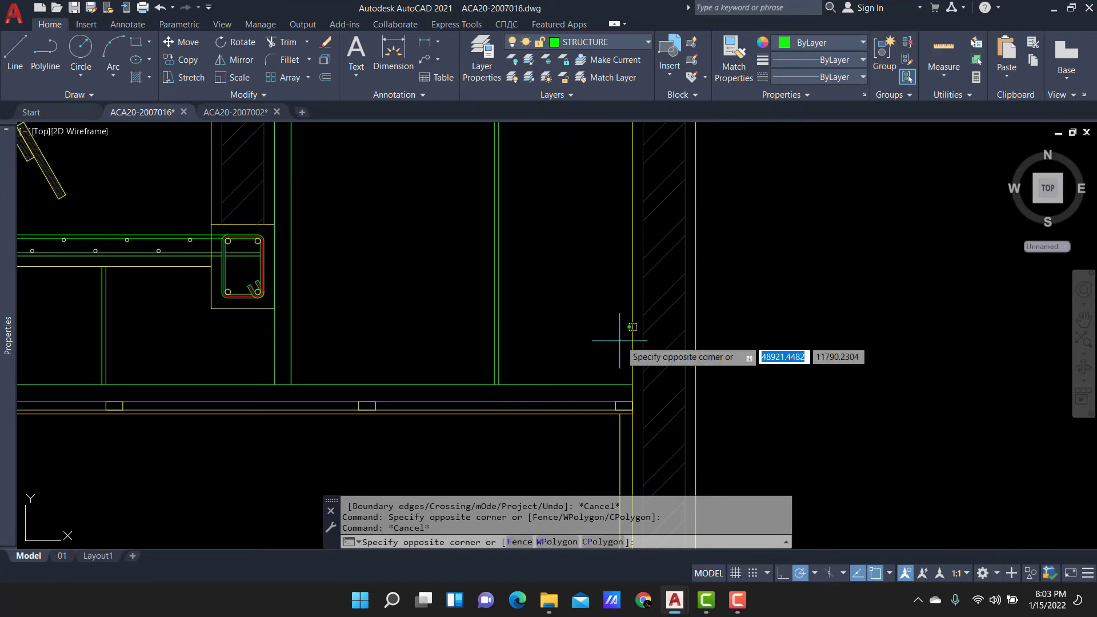
{"action": "scroll", "coordinate": [586, 349], "scroll_direction": "down", "scroll_amount": 1}
{"action": "left_click", "coordinate": [243, 401]}
{"action": "left_click", "coordinate": [26, 362]}
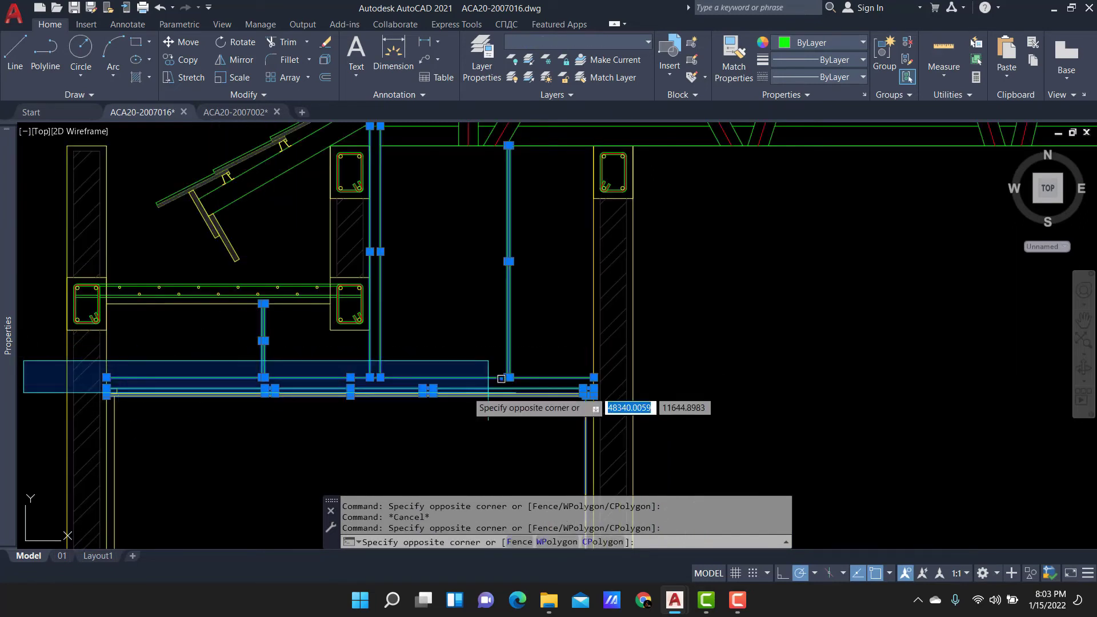
{"action": "left_click", "coordinate": [657, 408]}
{"action": "middle_click_drag", "start_coordinate": [269, 389], "coordinate": [437, 382]}
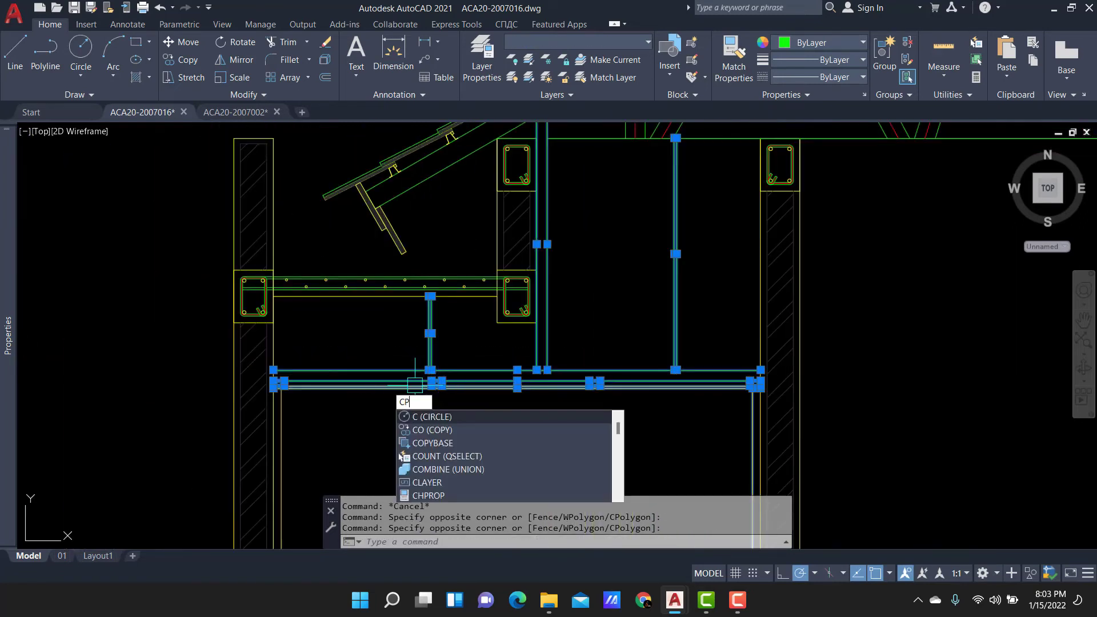
{"action": "middle_click_drag", "start_coordinate": [602, 334], "coordinate": [491, 321]}
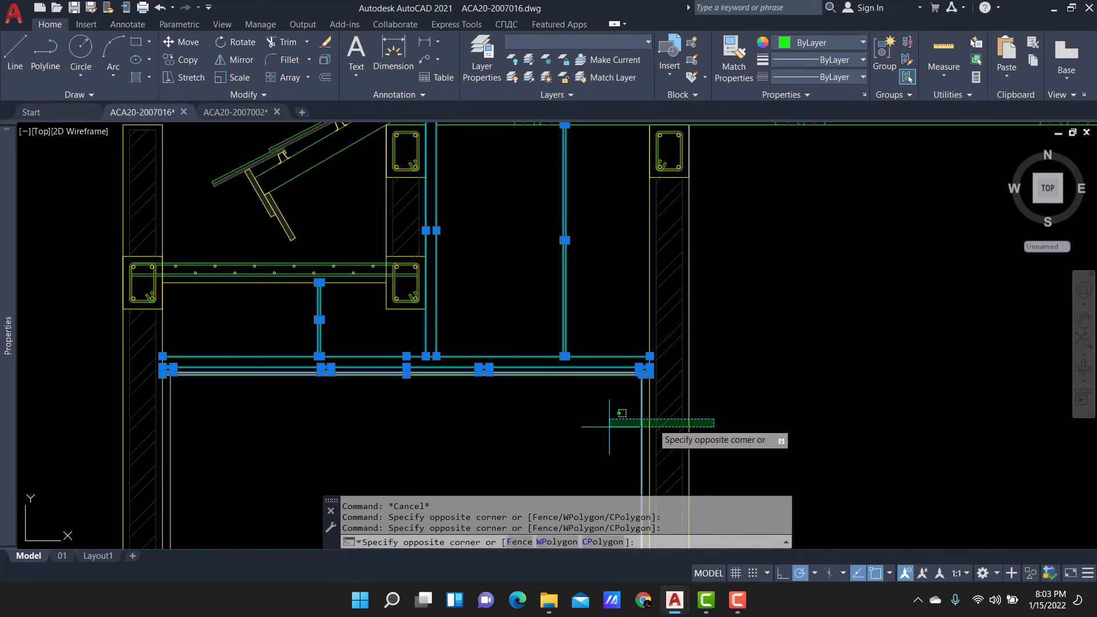
Copy the 14 framing pieces 2000 units past the wall junction, then select the small box.
{"action": "scroll", "coordinate": [218, 371], "scroll_direction": "up", "scroll_amount": 3}
{"action": "type", "text": "co"}
{"action": "key", "text": "Return"}
{"action": "scroll", "coordinate": [229, 366], "scroll_direction": "up", "scroll_amount": 3}
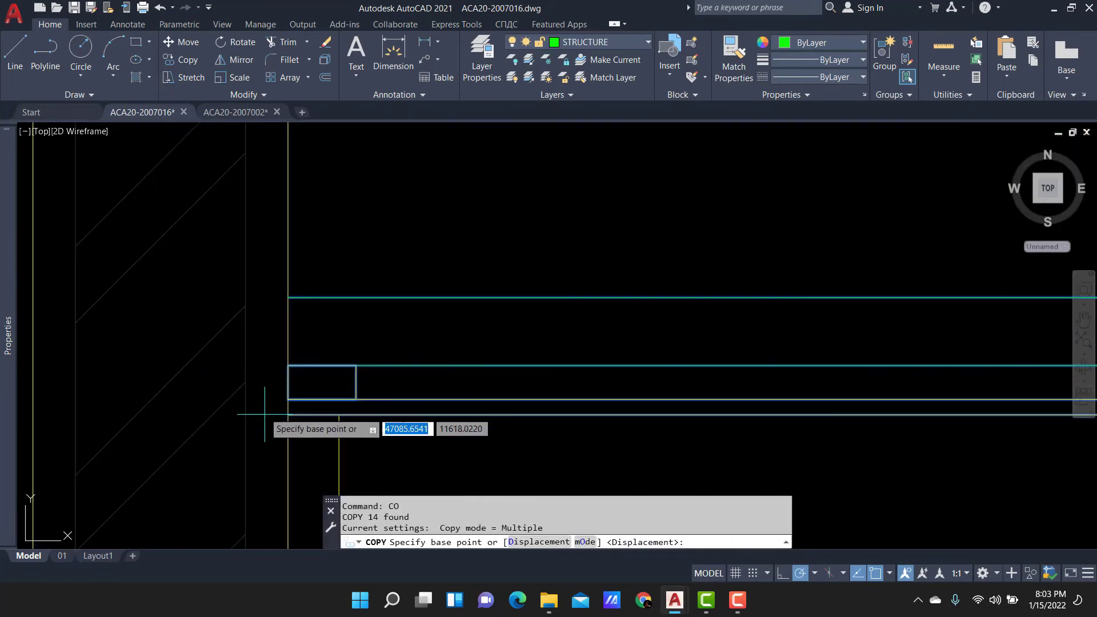
{"action": "left_click", "coordinate": [288, 415]}
{"action": "scroll", "coordinate": [343, 372], "scroll_direction": "down", "scroll_amount": 3}
{"action": "scroll", "coordinate": [572, 334], "scroll_direction": "down", "scroll_amount": 2}
{"action": "scroll", "coordinate": [674, 343], "scroll_direction": "down", "scroll_amount": 2}
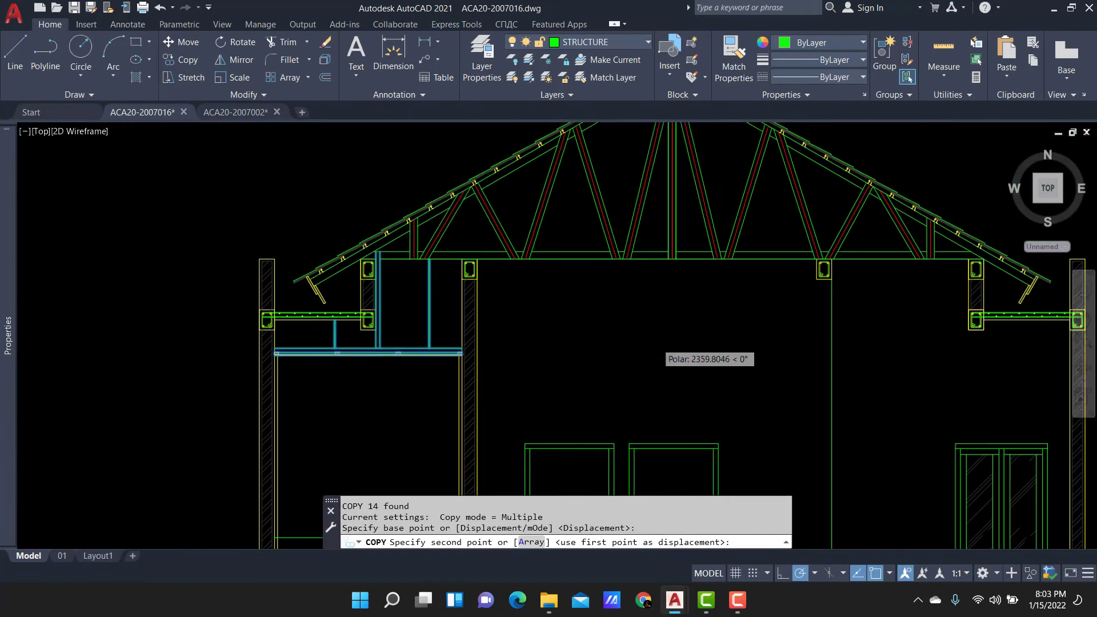
{"action": "scroll", "coordinate": [434, 360], "scroll_direction": "up", "scroll_amount": 3}
{"action": "scroll", "coordinate": [474, 363], "scroll_direction": "up", "scroll_amount": 2}
{"action": "left_click", "coordinate": [466, 361]}
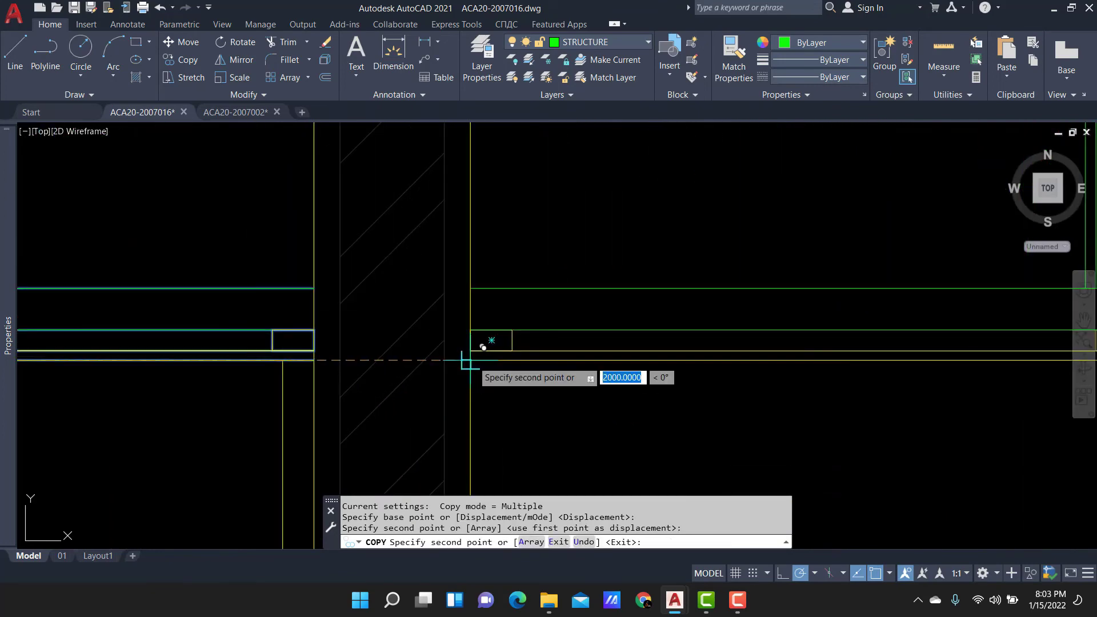
{"action": "key", "text": "Escape"}
{"action": "scroll", "coordinate": [465, 361], "scroll_direction": "down", "scroll_amount": 4}
{"action": "left_click", "coordinate": [702, 282]}
{"action": "left_click", "coordinate": [839, 385]}
Move the small ceiling box 10 units along the ceiling line.
{"action": "type", "text": "m"}
{"action": "key", "text": "Return"}
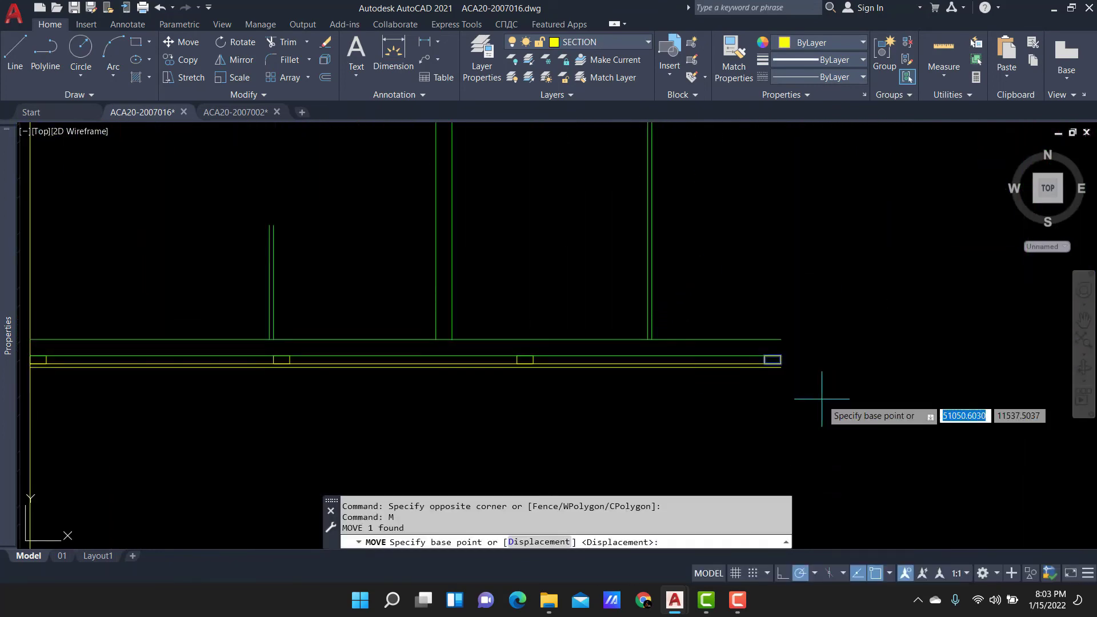
{"action": "left_click", "coordinate": [822, 398]}
{"action": "type", "text": "12"}
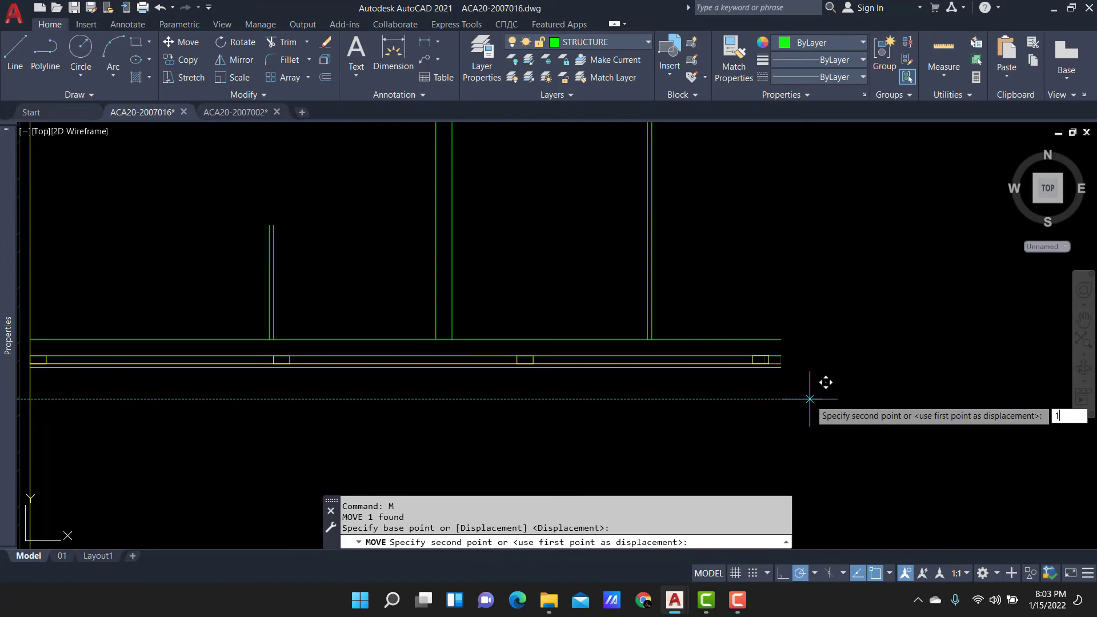
{"action": "key", "text": "Return"}
Copy the box as a 20-item array spaced 600 along the ceiling line.
{"action": "left_click", "coordinate": [594, 288]}
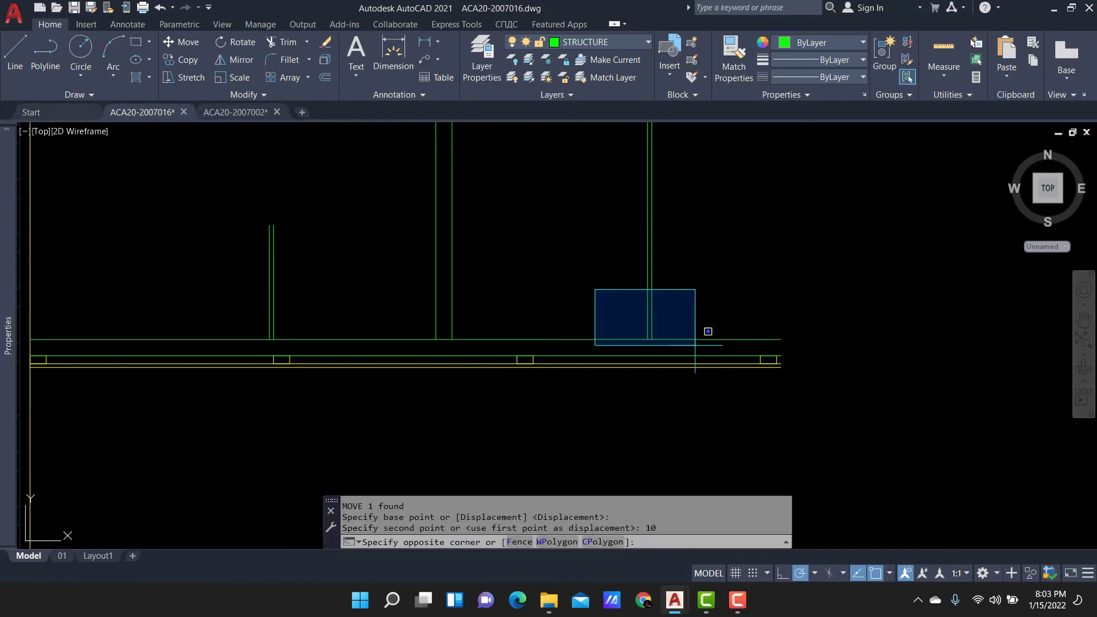
{"action": "left_click", "coordinate": [721, 369]}
{"action": "key", "text": "Return"}
{"action": "scroll", "coordinate": [718, 351], "scroll_direction": "down", "scroll_amount": 4}
{"action": "scroll", "coordinate": [600, 377], "scroll_direction": "down", "scroll_amount": 2}
{"action": "left_click", "coordinate": [600, 374]}
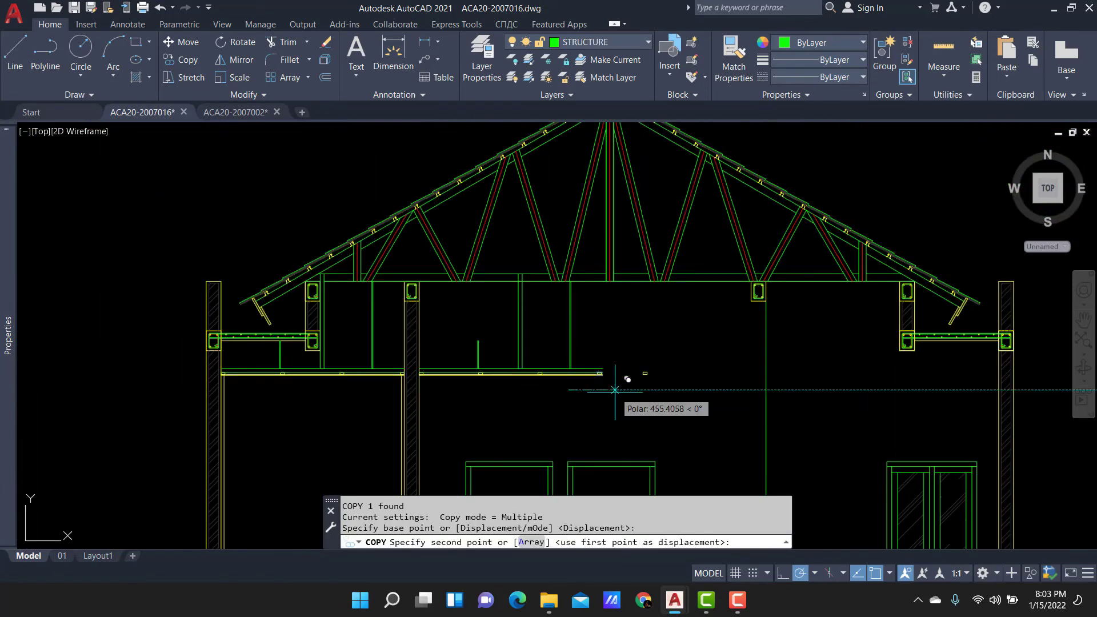
{"action": "type", "text": "AR"}
{"action": "key", "text": "Return"}
{"action": "type", "text": "20"}
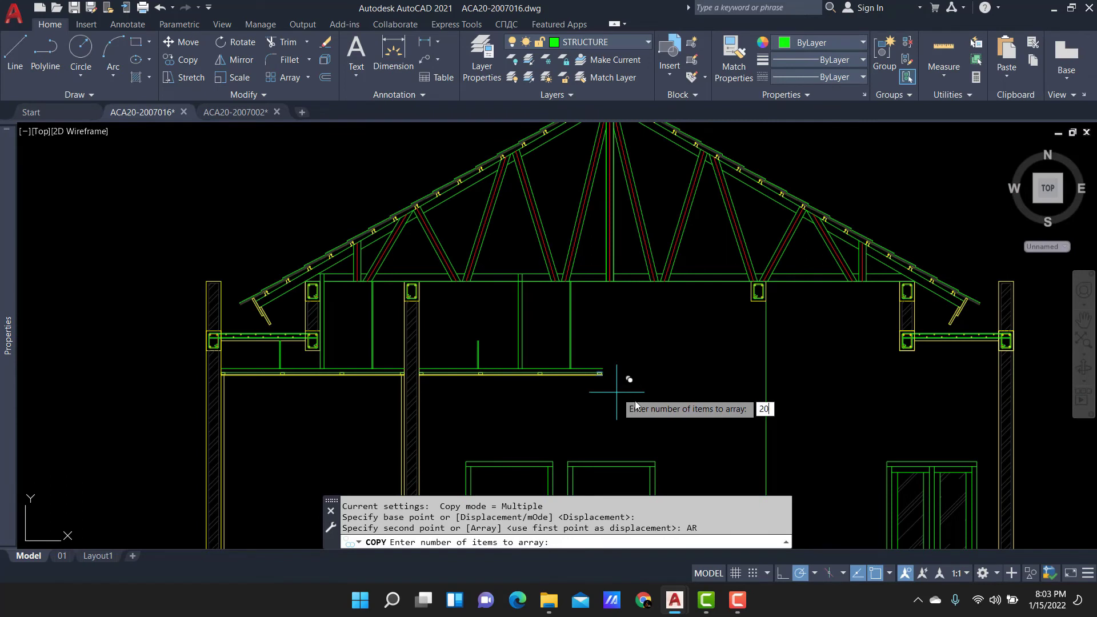
{"action": "key", "text": "Return"}
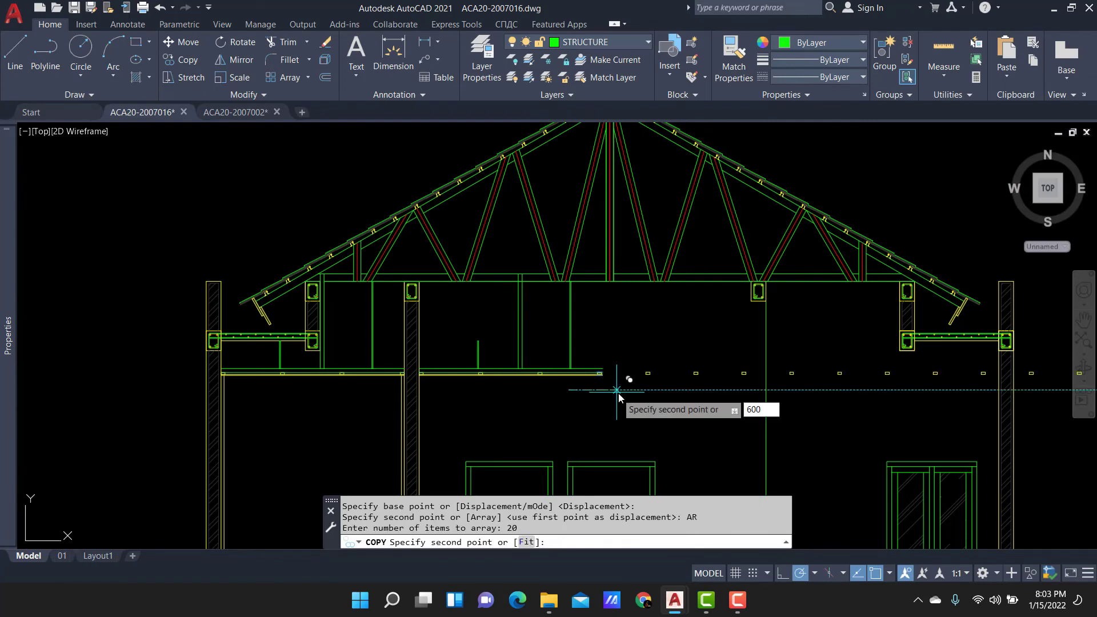
{"action": "key", "text": "Escape"}
Erase the surplus box copies lying outside the house.
{"action": "scroll", "coordinate": [285, 344], "scroll_direction": "down", "scroll_amount": 4}
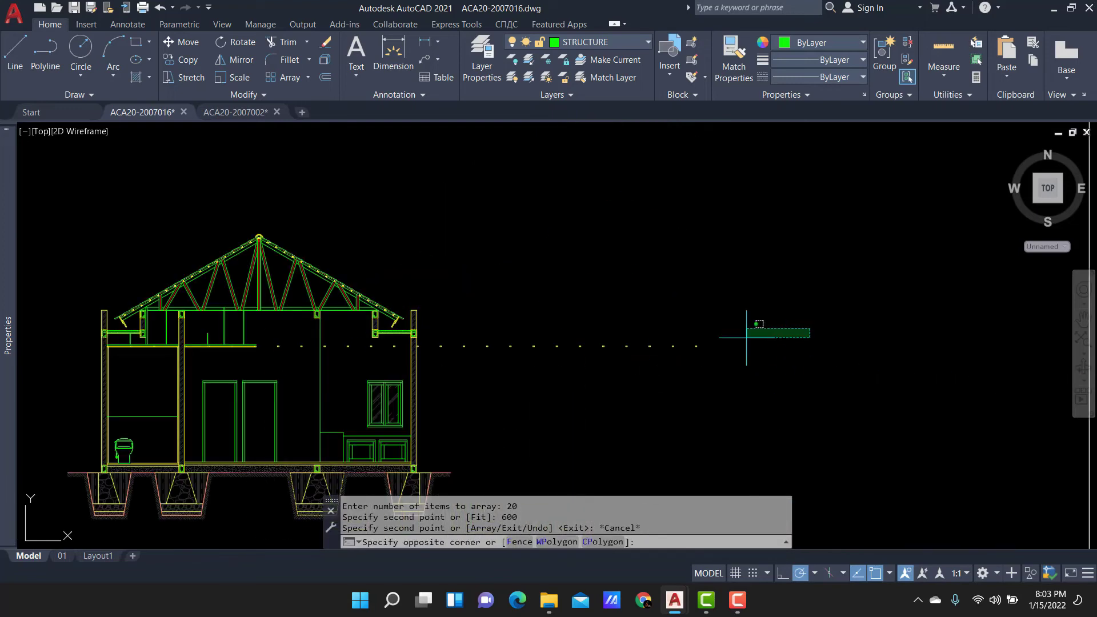
{"action": "left_click", "coordinate": [447, 378]}
{"action": "type", "text": "E"}
{"action": "key", "text": "Return"}
Move the box beside the wall to its correct spot on the ceiling line.
{"action": "scroll", "coordinate": [361, 306], "scroll_direction": "up", "scroll_amount": 3}
{"action": "scroll", "coordinate": [320, 320], "scroll_direction": "up", "scroll_amount": 2}
{"action": "left_click", "coordinate": [292, 306]}
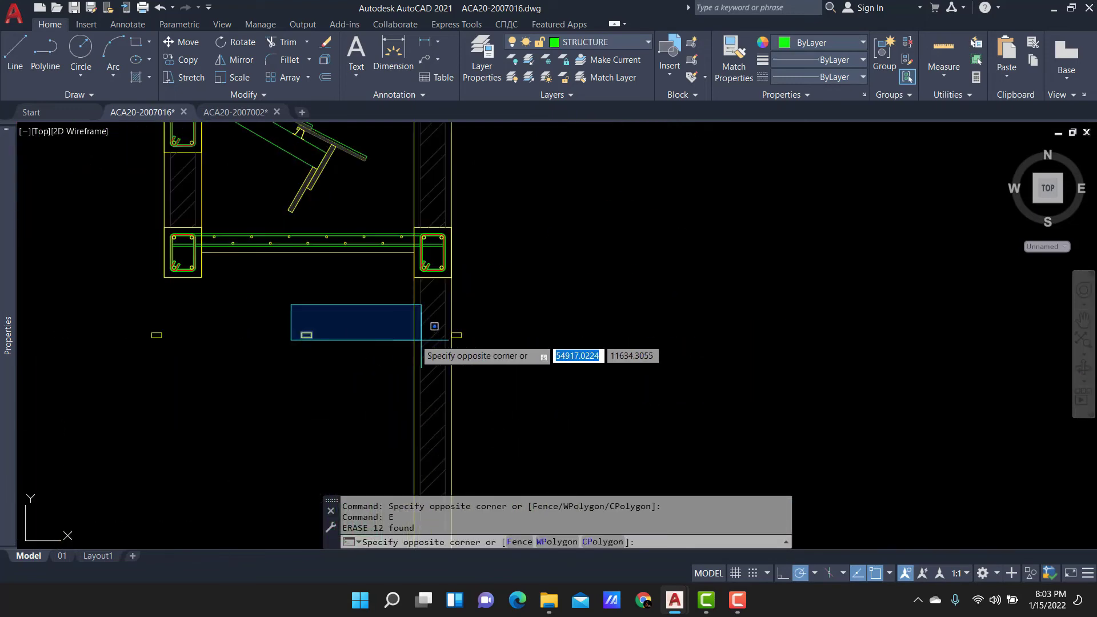
{"action": "left_click", "coordinate": [466, 346]}
{"action": "scroll", "coordinate": [466, 346], "scroll_direction": "up", "scroll_amount": 3}
{"action": "type", "text": "M"}
{"action": "key", "text": "Return"}
{"action": "left_click", "coordinate": [423, 350]}
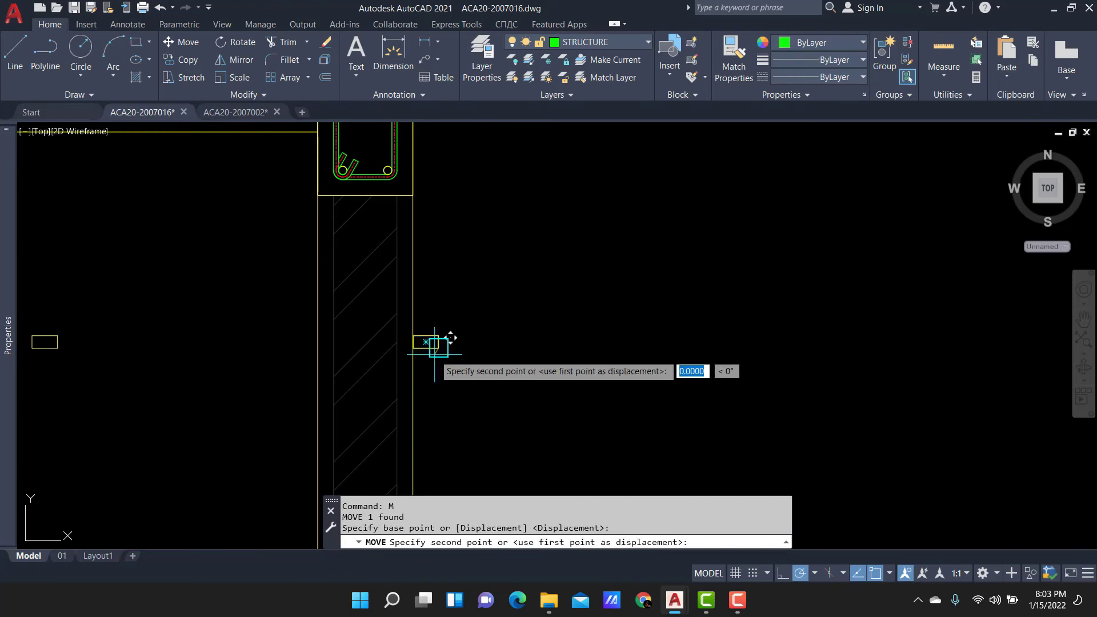
{"action": "left_click", "coordinate": [313, 347]}
{"action": "scroll", "coordinate": [722, 331], "scroll_direction": "down", "scroll_amount": 3}
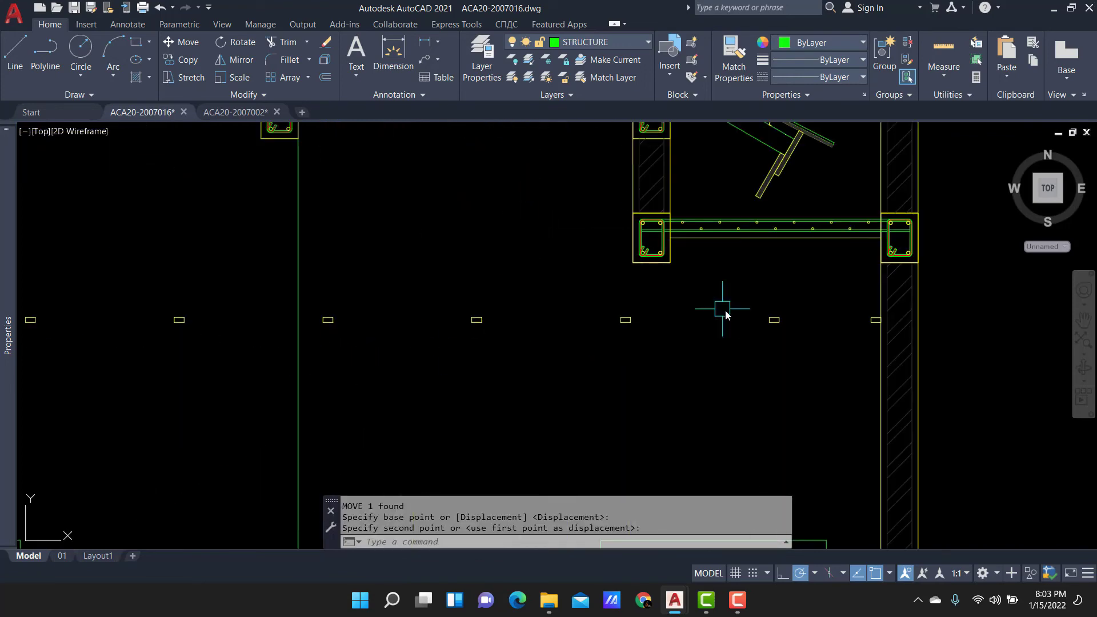
Extend the vertical framing lines up to the ceiling line using a fence.
{"action": "type", "text": "EX"}
{"action": "key", "text": "Return"}
{"action": "type", "text": "B"}
{"action": "key", "text": "Return"}
{"action": "left_click", "coordinate": [862, 350]}
{"action": "scroll", "coordinate": [829, 350], "scroll_direction": "down", "scroll_amount": 3}
{"action": "key", "text": "Return"}
{"action": "scroll", "coordinate": [619, 314], "scroll_direction": "up", "scroll_amount": 3}
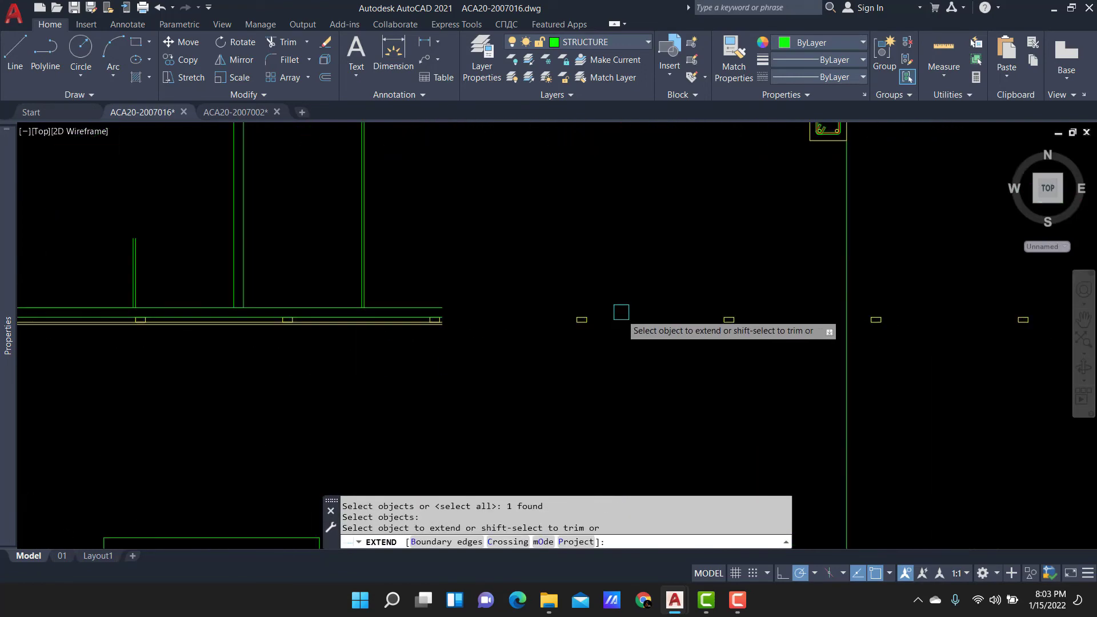
{"action": "scroll", "coordinate": [379, 279], "scroll_direction": "up", "scroll_amount": 1}
{"action": "left_click", "coordinate": [353, 276]}
{"action": "left_click", "coordinate": [384, 370]}
{"action": "key", "text": "Return"}
{"action": "scroll", "coordinate": [379, 380], "scroll_direction": "down", "scroll_amount": 3}
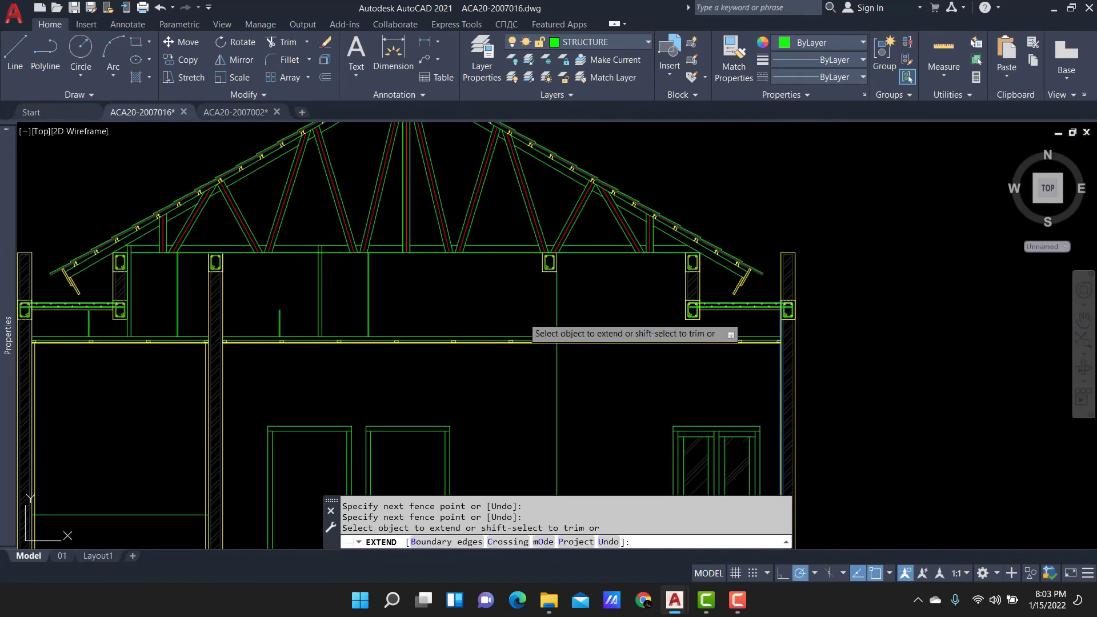
{"action": "scroll", "coordinate": [477, 343], "scroll_direction": "up", "scroll_amount": 2}
{"action": "scroll", "coordinate": [419, 332], "scroll_direction": "up", "scroll_amount": 2}
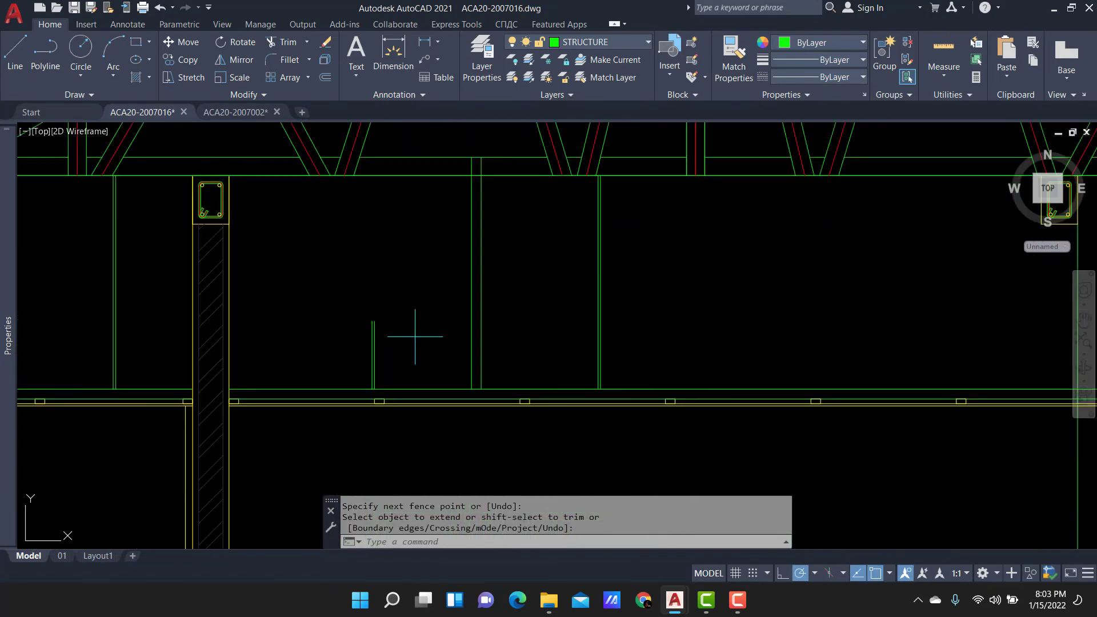
Erase the stray short lines near the ceiling.
{"action": "key", "text": "Return"}
{"action": "left_click_drag", "start_coordinate": [414, 337], "coordinate": [357, 344]}
{"action": "left_click", "coordinate": [541, 300]}
{"action": "type", "text": "e"}
{"action": "key", "text": "Return"}
Move the pair of vertical hanger lines down onto the ceiling beam.
{"action": "left_click_drag", "start_coordinate": [487, 286], "coordinate": [454, 294]}
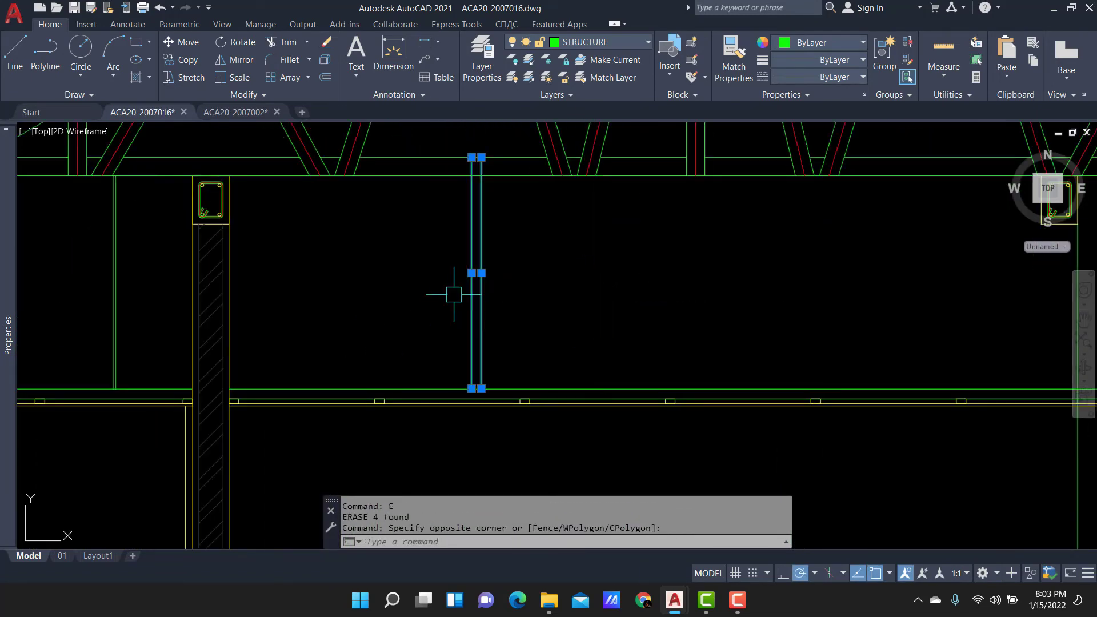
{"action": "key", "text": "Return"}
{"action": "scroll", "coordinate": [522, 368], "scroll_direction": "up", "scroll_amount": 3}
{"action": "key", "text": "Escape"}
{"action": "left_click", "coordinate": [319, 350]}
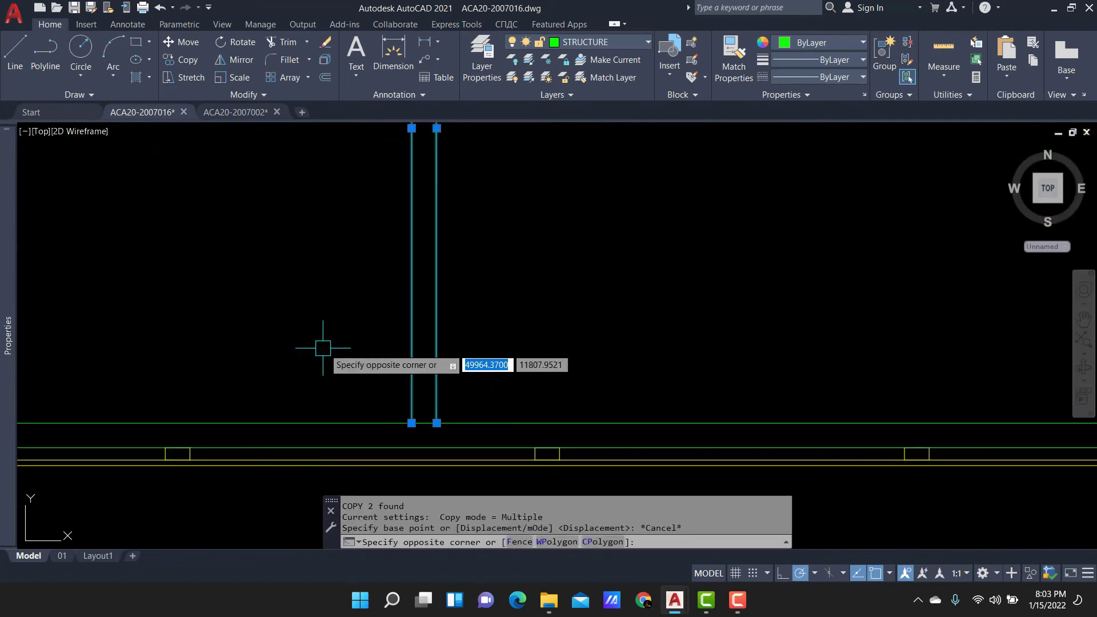
{"action": "scroll", "coordinate": [526, 356], "scroll_direction": "up", "scroll_amount": 1}
{"action": "scroll", "coordinate": [526, 355], "scroll_direction": "up", "scroll_amount": 3}
{"action": "type", "text": "m"}
{"action": "key", "text": "Return"}
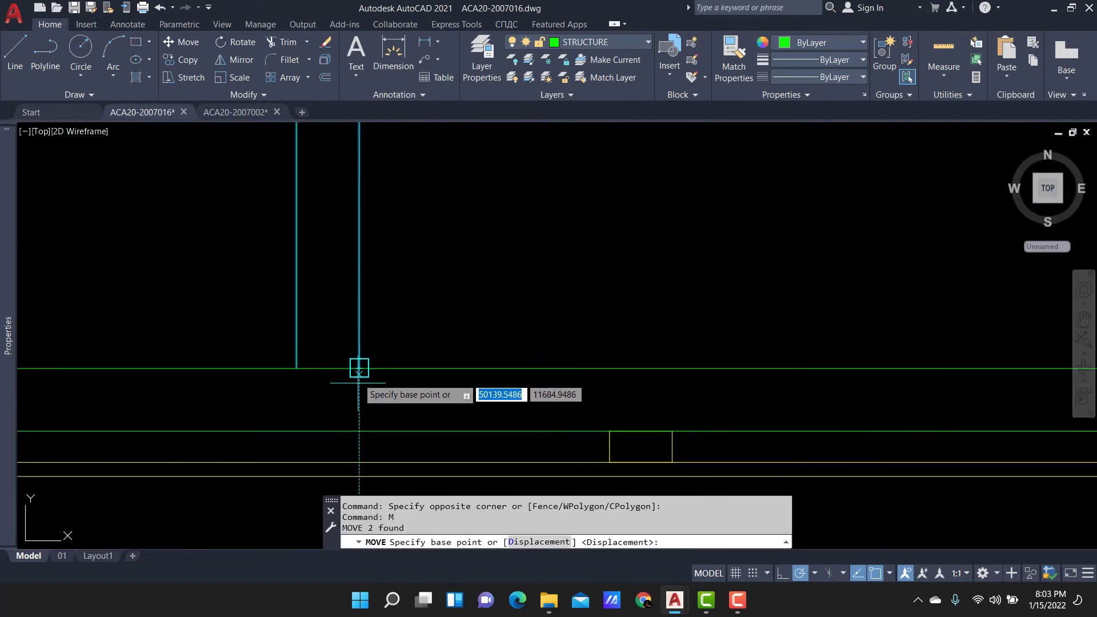
{"action": "left_click", "coordinate": [358, 368]}
{"action": "left_click", "coordinate": [610, 429]}
{"action": "scroll", "coordinate": [629, 371], "scroll_direction": "down", "scroll_amount": 5}
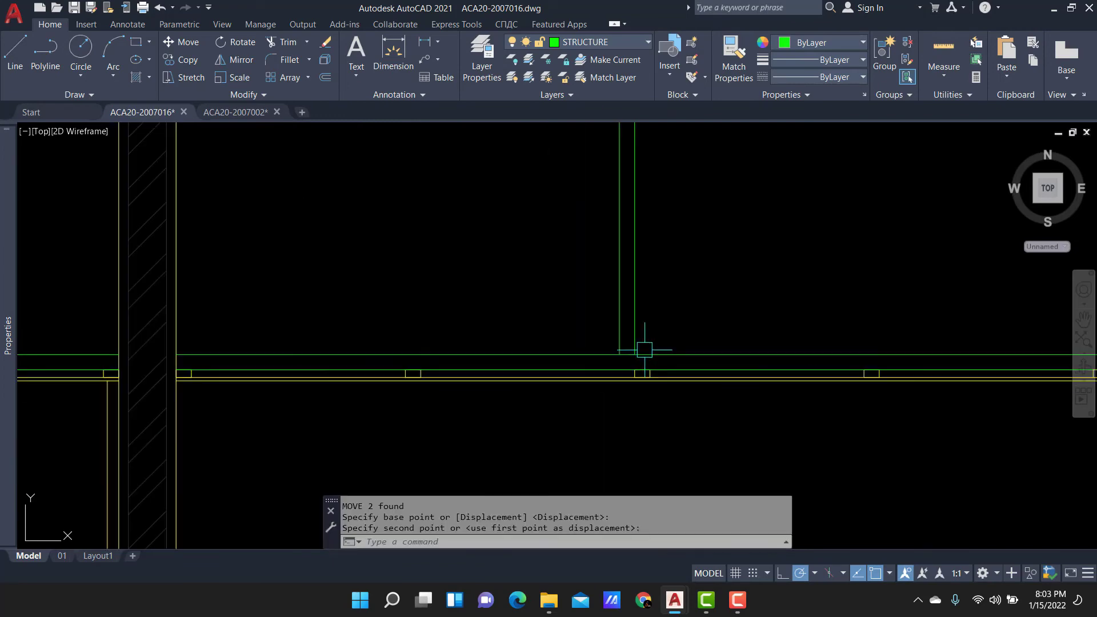
Array the two hanger lines as 4 items across the ceiling beam.
{"action": "left_click", "coordinate": [686, 313]}
{"action": "left_click", "coordinate": [529, 278]}
{"action": "scroll", "coordinate": [468, 326], "scroll_direction": "down", "scroll_amount": 2}
{"action": "key", "text": "Return"}
{"action": "scroll", "coordinate": [399, 404], "scroll_direction": "up", "scroll_amount": 2}
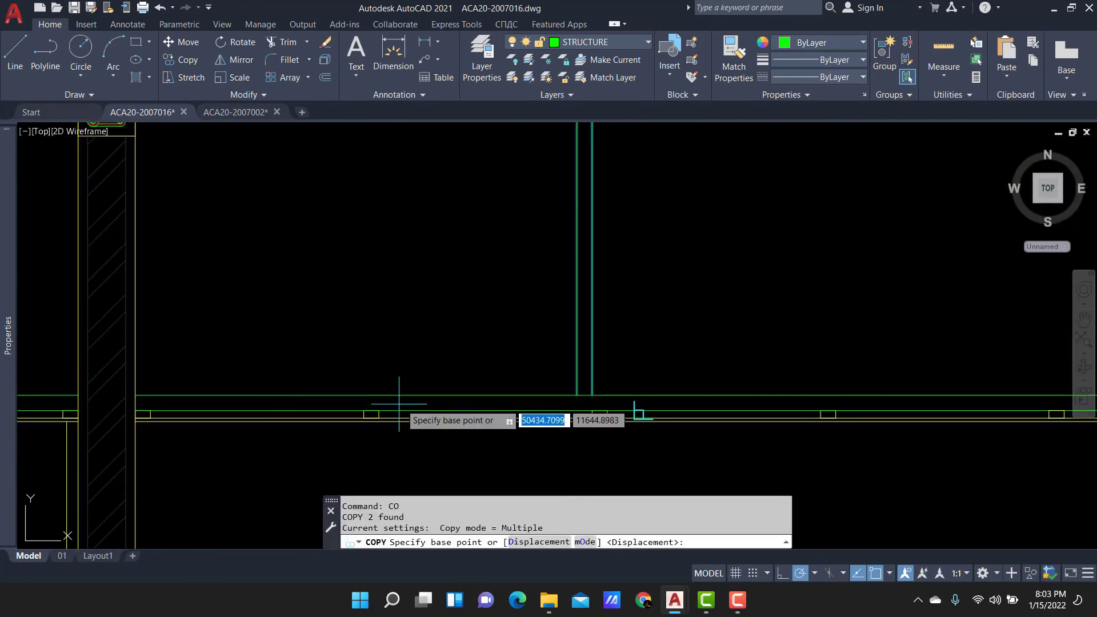
{"action": "left_click", "coordinate": [150, 410]}
{"action": "scroll", "coordinate": [342, 371], "scroll_direction": "down", "scroll_amount": 2}
{"action": "scroll", "coordinate": [388, 380], "scroll_direction": "up", "scroll_amount": 2}
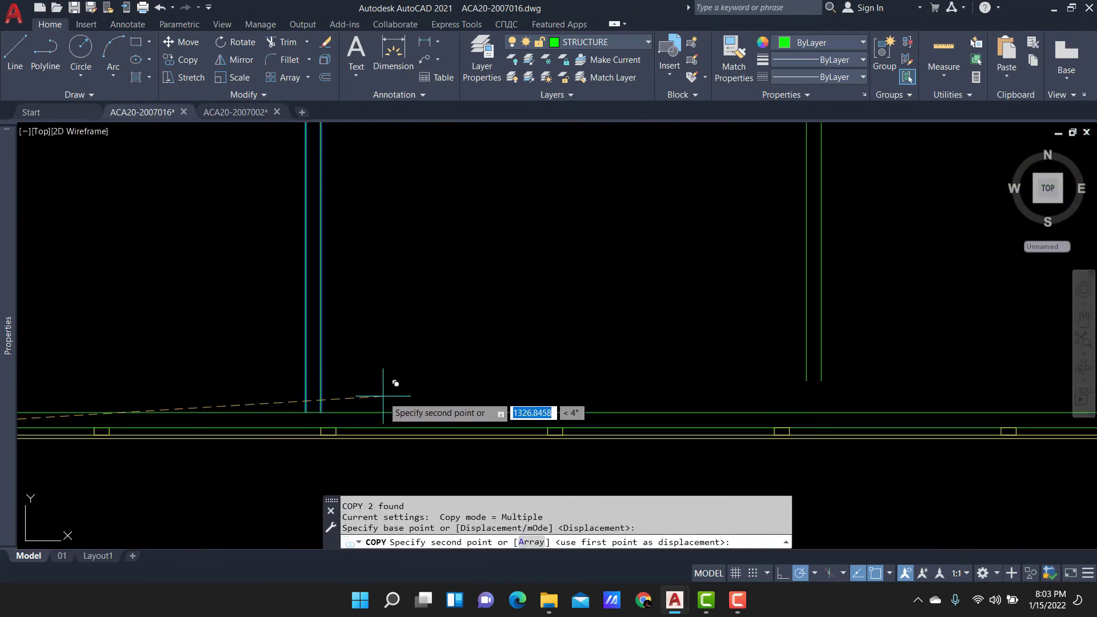
{"action": "scroll", "coordinate": [383, 407], "scroll_direction": "down", "scroll_amount": 2}
{"action": "scroll", "coordinate": [266, 412], "scroll_direction": "up", "scroll_amount": 2}
{"action": "scroll", "coordinate": [265, 377], "scroll_direction": "up", "scroll_amount": 2}
{"action": "type", "text": "AR"}
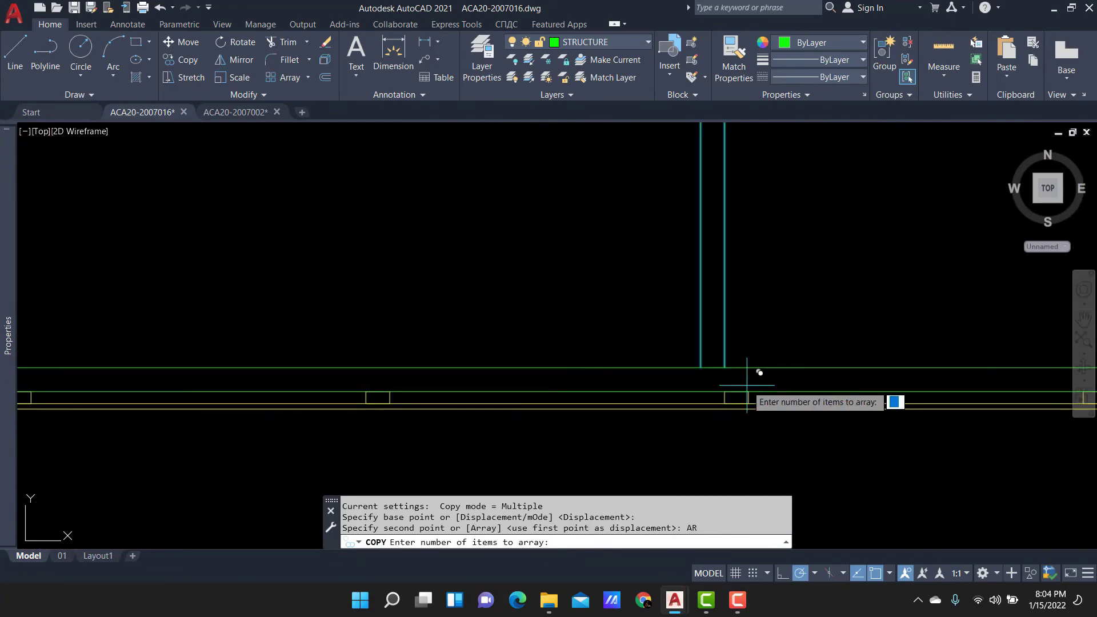
{"action": "type", "text": "4"}
{"action": "key", "text": "Return"}
{"action": "scroll", "coordinate": [759, 377], "scroll_direction": "down", "scroll_amount": 2}
{"action": "scroll", "coordinate": [743, 348], "scroll_direction": "down", "scroll_amount": 1}
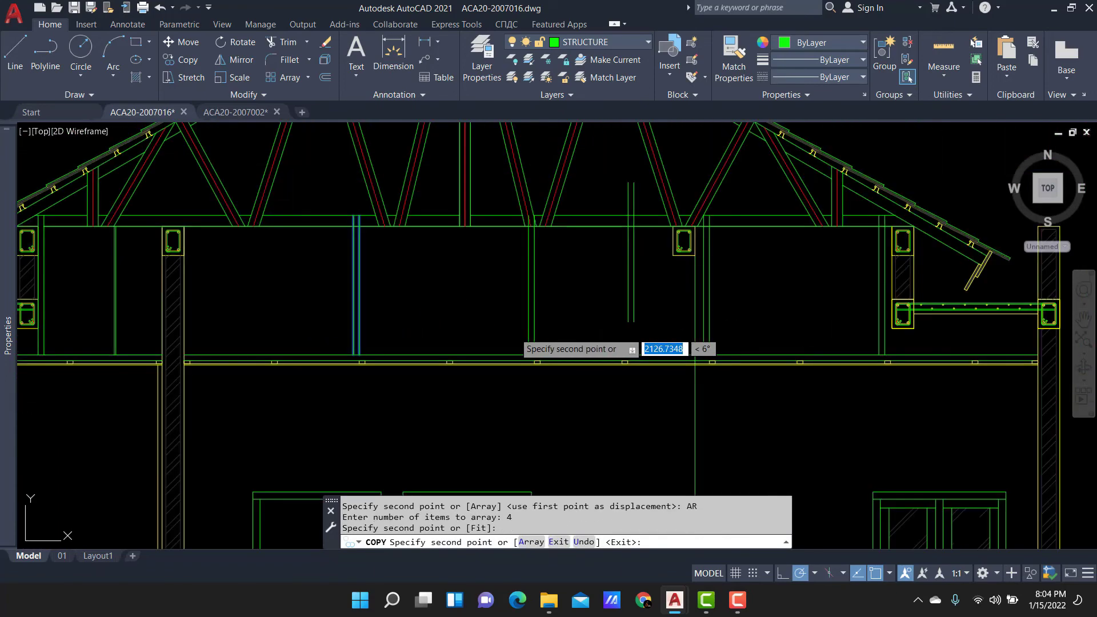
{"action": "scroll", "coordinate": [543, 338], "scroll_direction": "up", "scroll_amount": 1}
{"action": "key", "text": "Escape"}
{"action": "scroll", "coordinate": [629, 257], "scroll_direction": "up", "scroll_amount": 2}
{"action": "scroll", "coordinate": [440, 217], "scroll_direction": "up", "scroll_amount": 2}
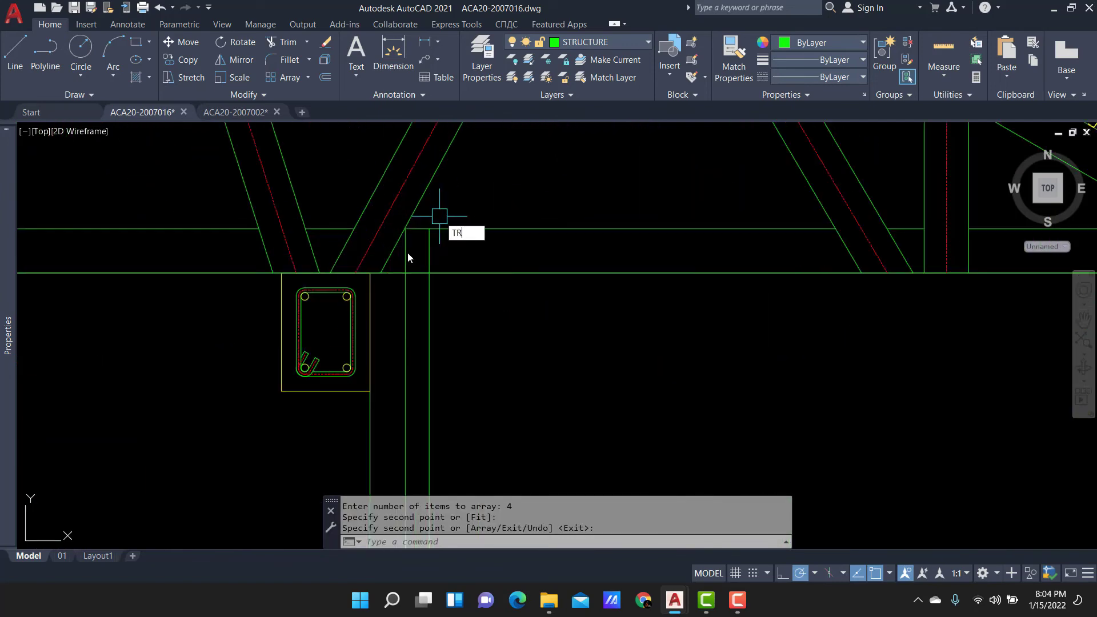
{"action": "type", "text": "tr"}
{"action": "key", "text": "Return"}
{"action": "scroll", "coordinate": [421, 274], "scroll_direction": "up", "scroll_amount": 2}
Trim the line ends crossed by the fence and the bottom-chord piece beside the diagonal.
{"action": "left_click_drag", "start_coordinate": [423, 303], "coordinate": [434, 299]}
{"action": "scroll", "coordinate": [514, 280], "scroll_direction": "down", "scroll_amount": 3}
{"action": "scroll", "coordinate": [645, 320], "scroll_direction": "up", "scroll_amount": 2}
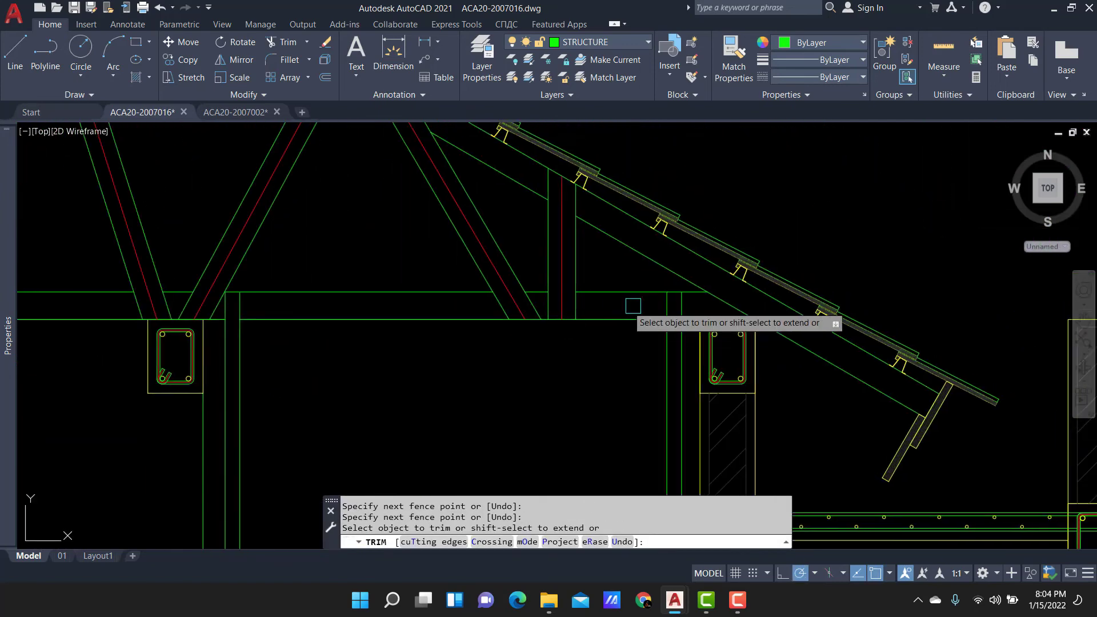
{"action": "scroll", "coordinate": [691, 329], "scroll_direction": "up", "scroll_amount": 2}
{"action": "scroll", "coordinate": [514, 285], "scroll_direction": "down", "scroll_amount": 3}
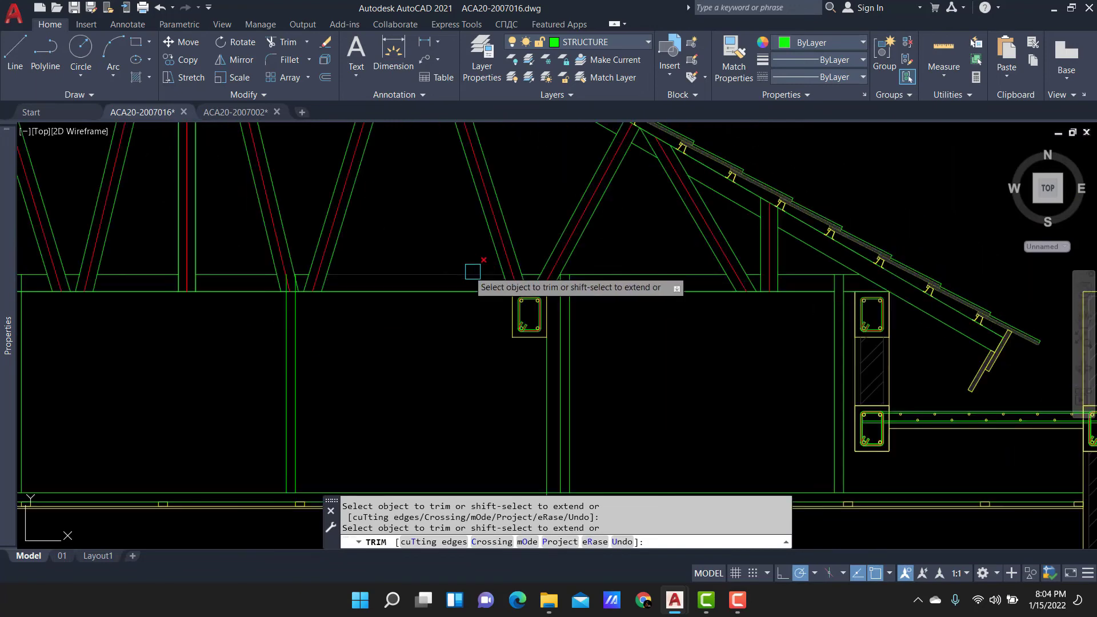
{"action": "scroll", "coordinate": [571, 263], "scroll_direction": "up", "scroll_amount": 2}
{"action": "scroll", "coordinate": [489, 289], "scroll_direction": "up", "scroll_amount": 2}
{"action": "scroll", "coordinate": [463, 301], "scroll_direction": "up", "scroll_amount": 1}
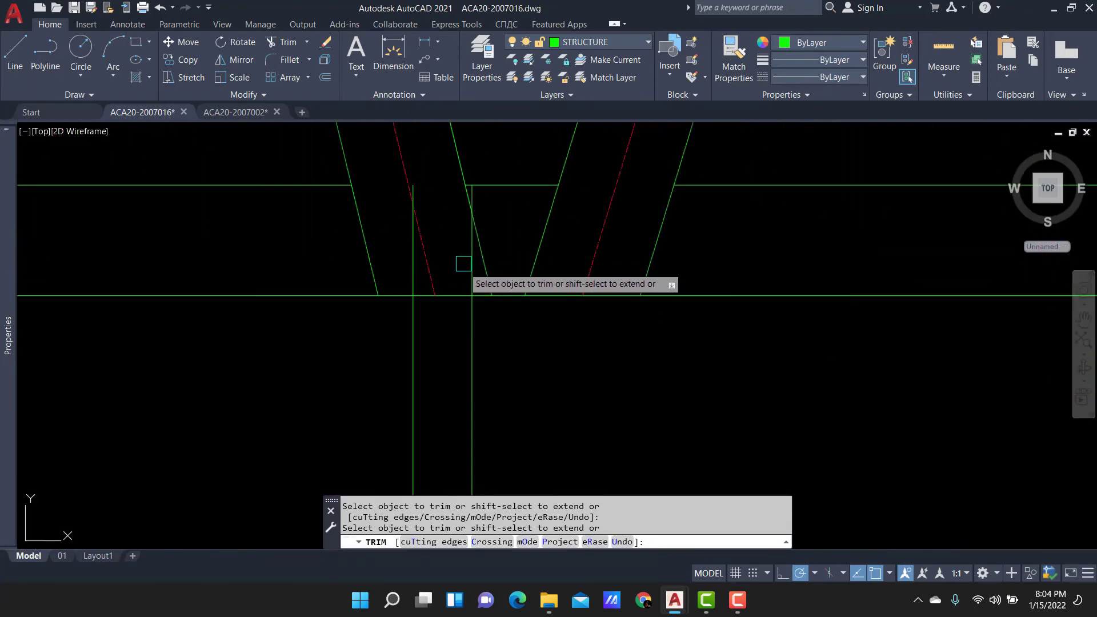
{"action": "scroll", "coordinate": [455, 283], "scroll_direction": "up", "scroll_amount": 2}
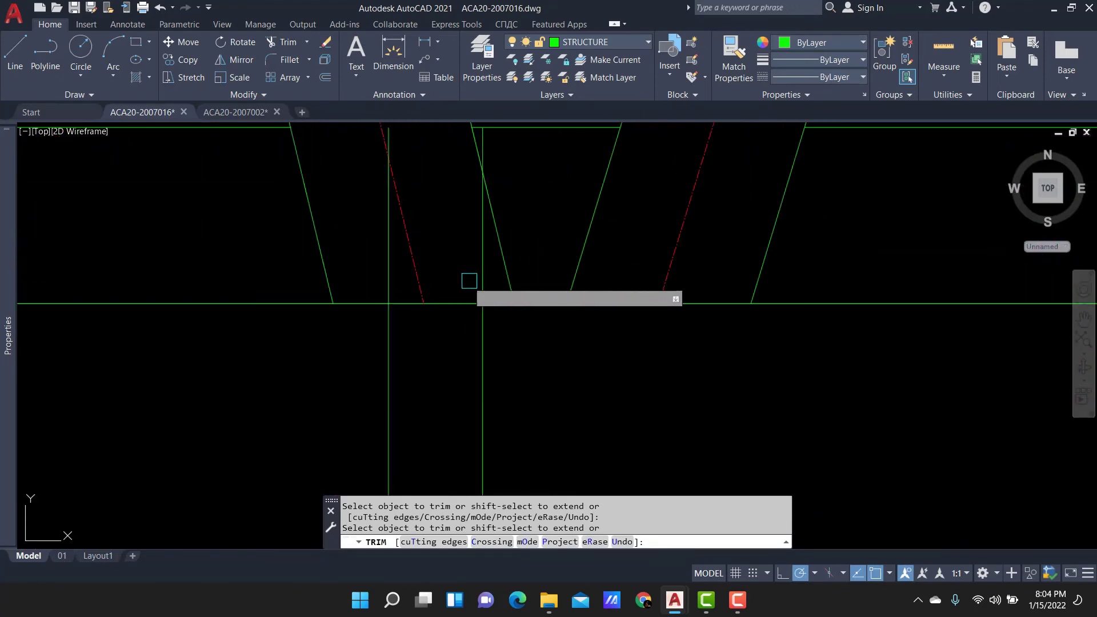
{"action": "left_click", "coordinate": [449, 301]}
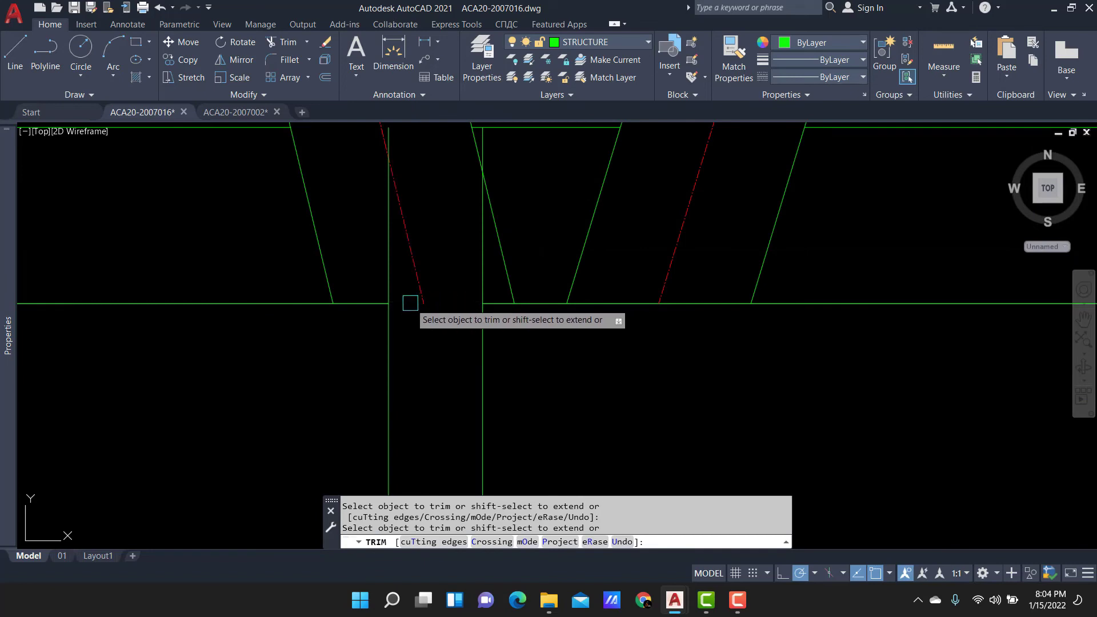
{"action": "scroll", "coordinate": [457, 254], "scroll_direction": "up", "scroll_amount": 2}
{"action": "key", "text": "Return"}
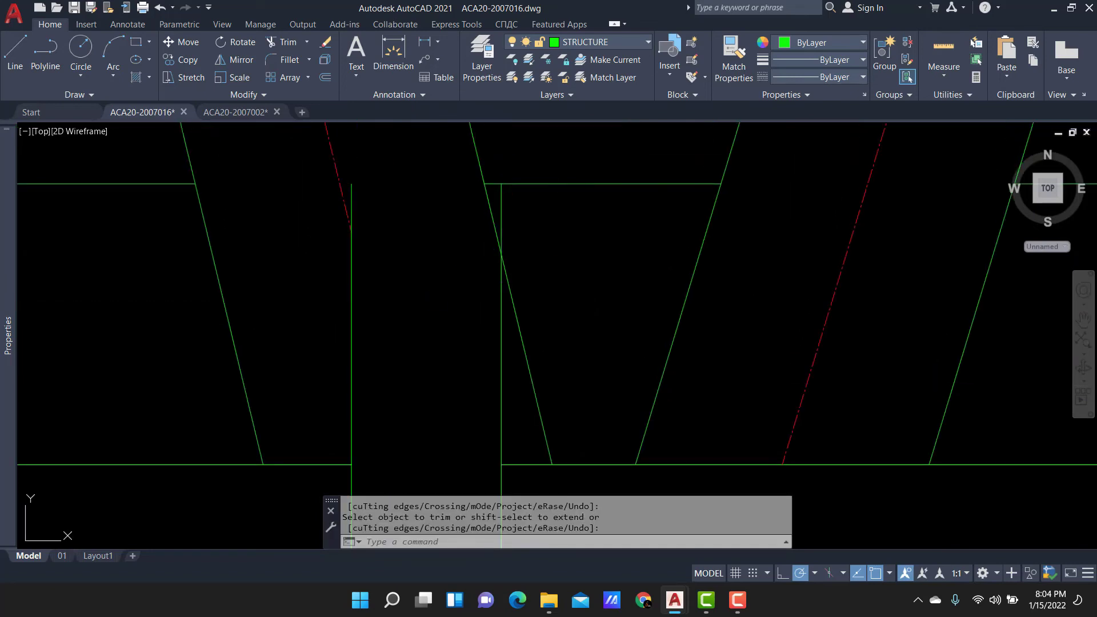
{"action": "key", "text": "Return"}
{"action": "left_click", "coordinate": [487, 198]}
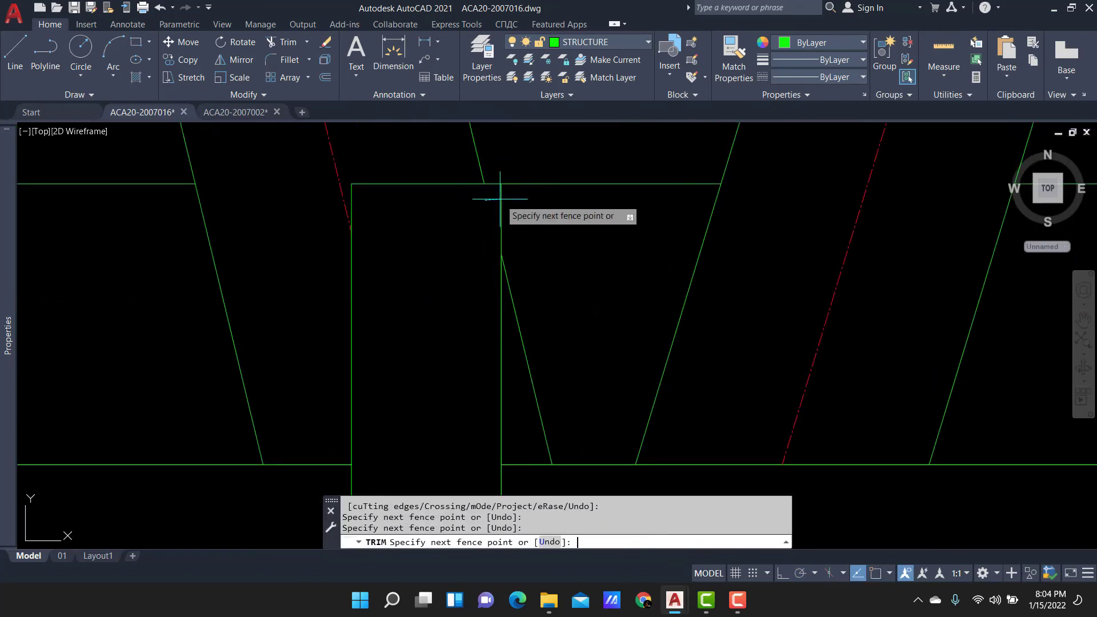
{"action": "key", "text": "Escape"}
Draw a vertical double-line member from the top of the ceiling beam up to the truss.
{"action": "scroll", "coordinate": [609, 215], "scroll_direction": "down", "scroll_amount": 3}
{"action": "scroll", "coordinate": [367, 188], "scroll_direction": "up", "scroll_amount": 2}
{"action": "scroll", "coordinate": [608, 257], "scroll_direction": "up", "scroll_amount": 2}
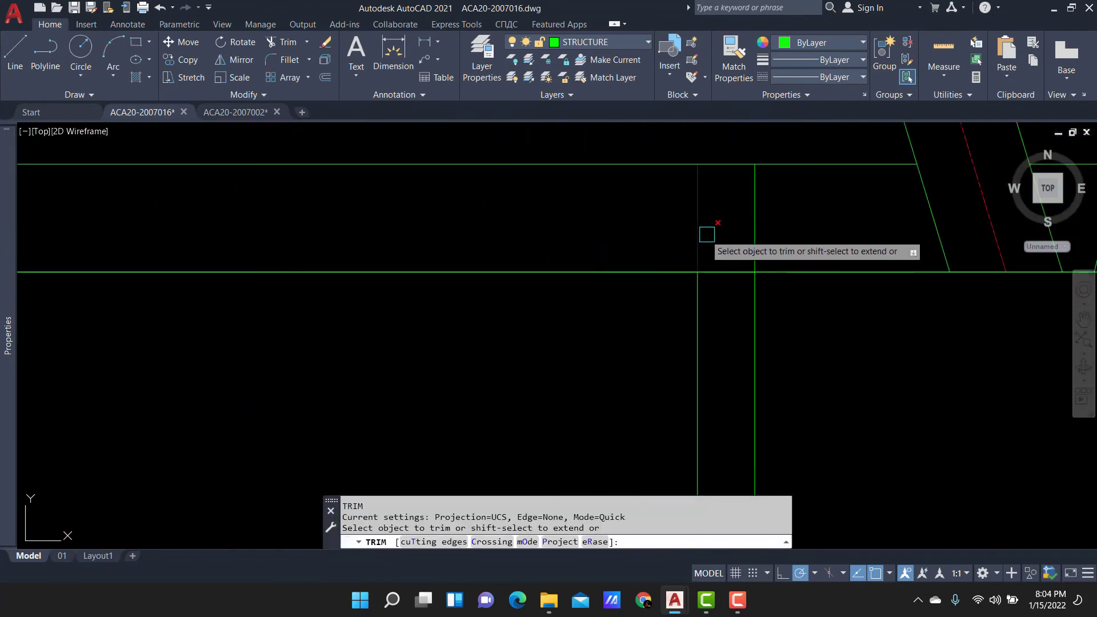
{"action": "scroll", "coordinate": [693, 260], "scroll_direction": "down", "scroll_amount": 4}
{"action": "scroll", "coordinate": [718, 345], "scroll_direction": "up", "scroll_amount": 2}
{"action": "scroll", "coordinate": [718, 345], "scroll_direction": "down", "scroll_amount": 2}
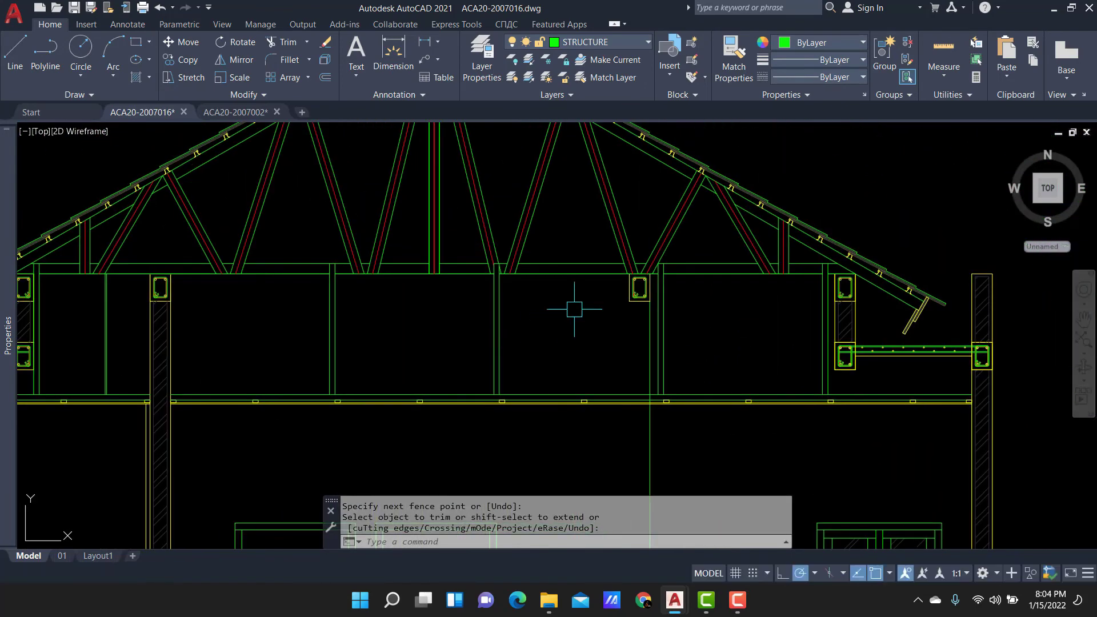
{"action": "scroll", "coordinate": [570, 306], "scroll_direction": "down", "scroll_amount": 1}
{"action": "middle_click_drag", "start_coordinate": [571, 307], "coordinate": [641, 298]}
{"action": "middle_click_drag", "start_coordinate": [386, 315], "coordinate": [595, 311]}
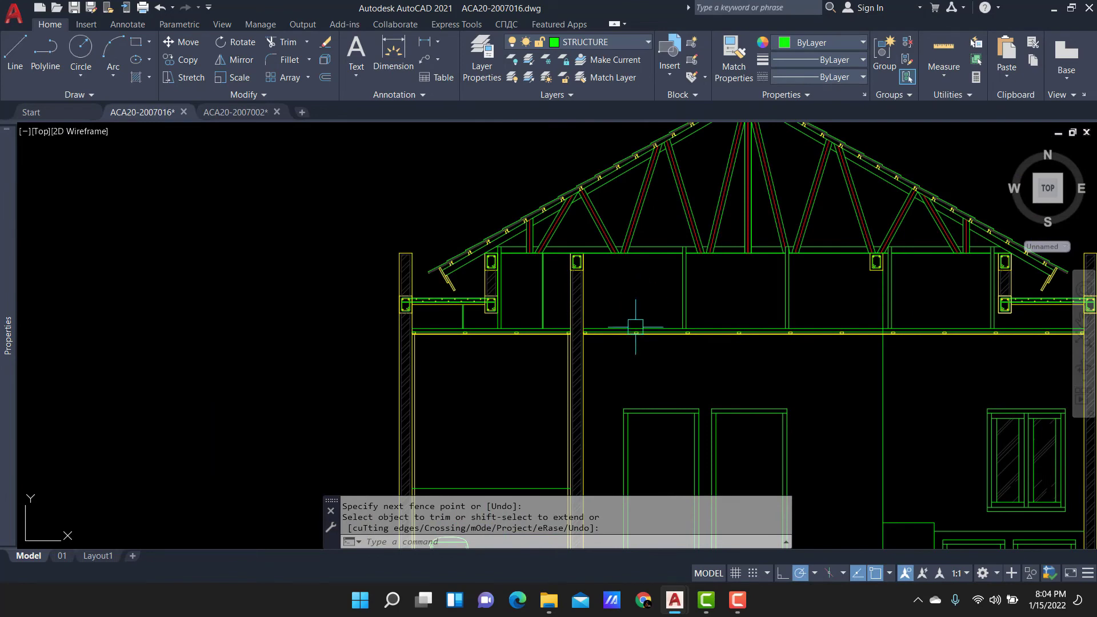
{"action": "scroll", "coordinate": [543, 317], "scroll_direction": "up", "scroll_amount": 4}
{"action": "scroll", "coordinate": [451, 364], "scroll_direction": "up", "scroll_amount": 2}
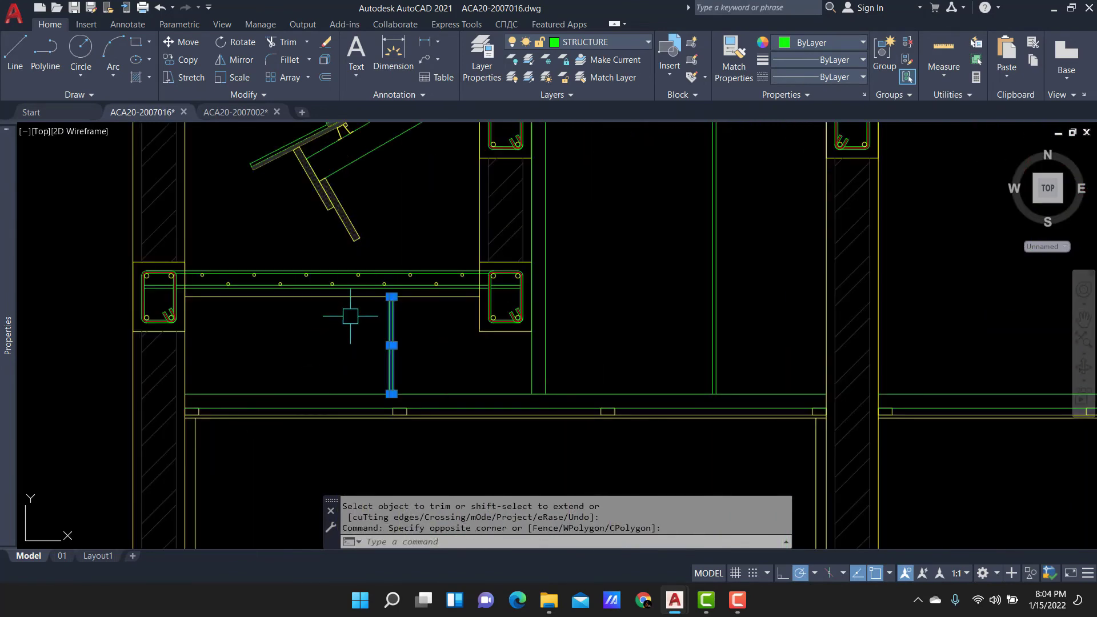
{"action": "scroll", "coordinate": [351, 316], "scroll_direction": "down", "scroll_amount": 2}
{"action": "middle_click_drag", "start_coordinate": [732, 276], "coordinate": [403, 314]}
{"action": "key", "text": "Return"}
{"action": "type", "text": "ML"}
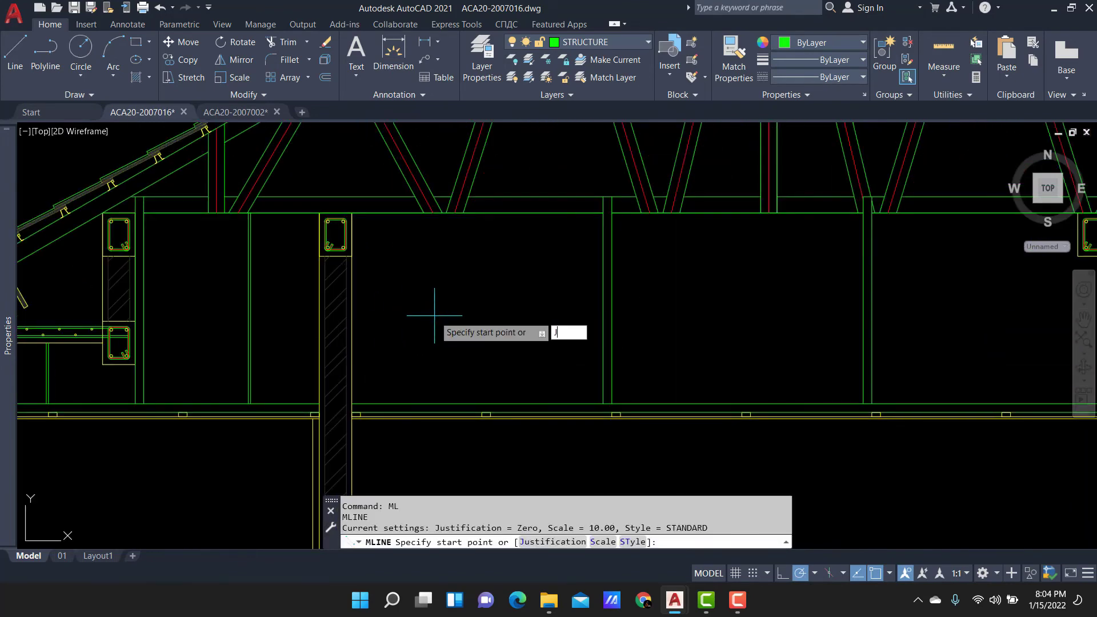
{"action": "type", "text": "J"}
{"action": "key", "text": "Return"}
{"action": "key", "text": "Return"}
{"action": "scroll", "coordinate": [490, 443], "scroll_direction": "up", "scroll_amount": 3}
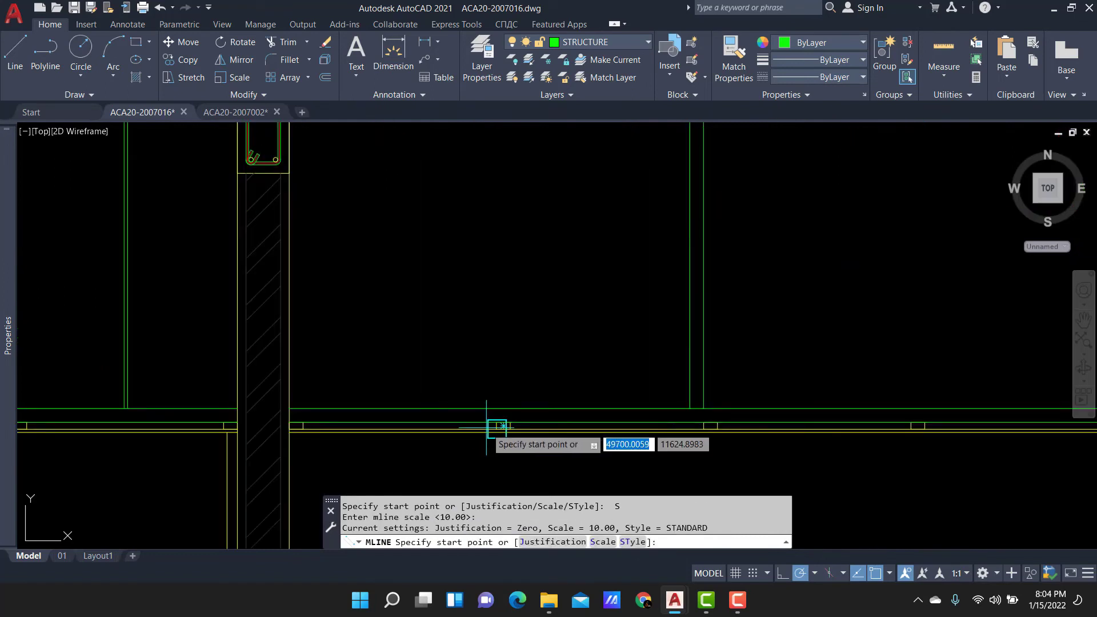
{"action": "scroll", "coordinate": [520, 423], "scroll_direction": "up", "scroll_amount": 3}
{"action": "left_click", "coordinate": [511, 424]}
{"action": "scroll", "coordinate": [514, 373], "scroll_direction": "down", "scroll_amount": 3}
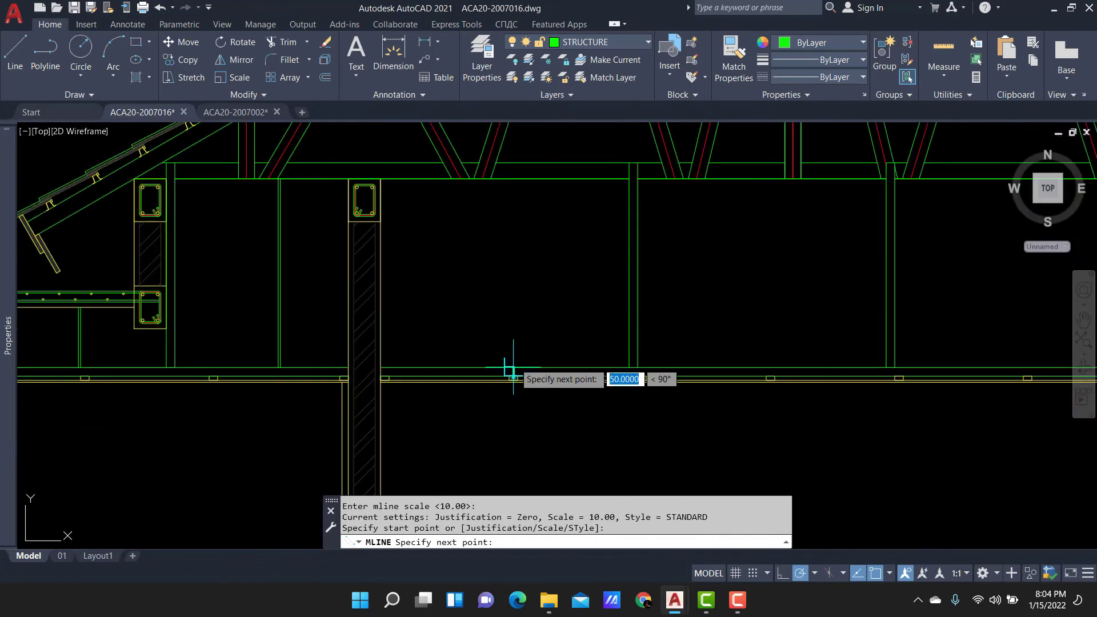
{"action": "scroll", "coordinate": [508, 372], "scroll_direction": "up", "scroll_amount": 3}
{"action": "key", "text": "Escape"}
{"action": "key", "text": "Return"}
{"action": "left_click", "coordinate": [514, 379]}
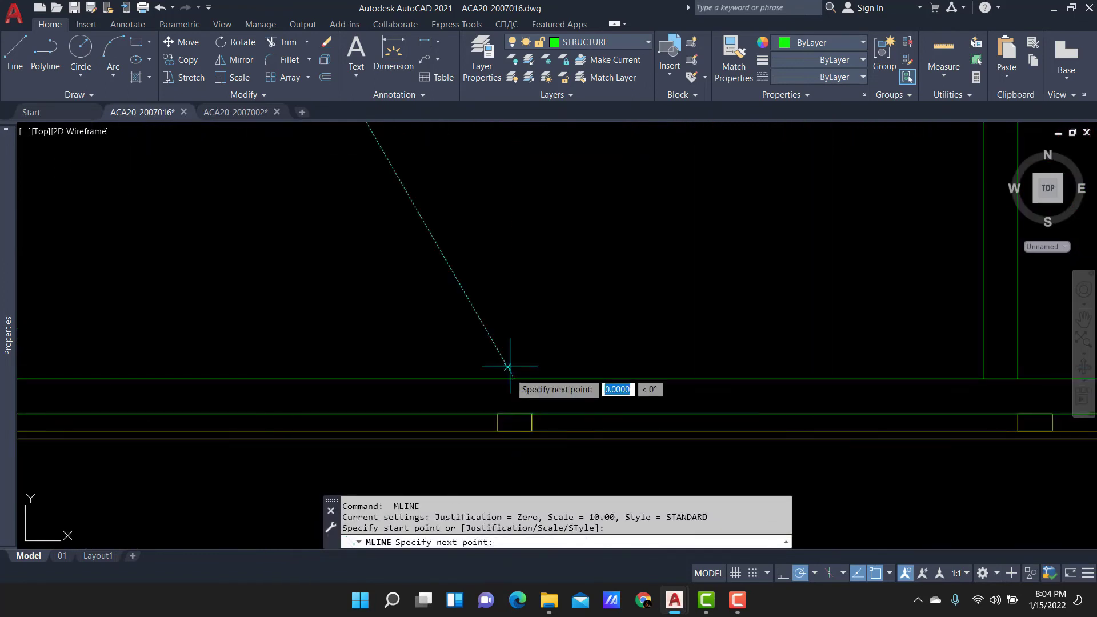
{"action": "scroll", "coordinate": [500, 362], "scroll_direction": "down", "scroll_amount": 2}
{"action": "scroll", "coordinate": [489, 286], "scroll_direction": "up", "scroll_amount": 2}
{"action": "left_click", "coordinate": [489, 197]}
{"action": "key", "text": "Return"}
{"action": "scroll", "coordinate": [486, 197], "scroll_direction": "down", "scroll_amount": 2}
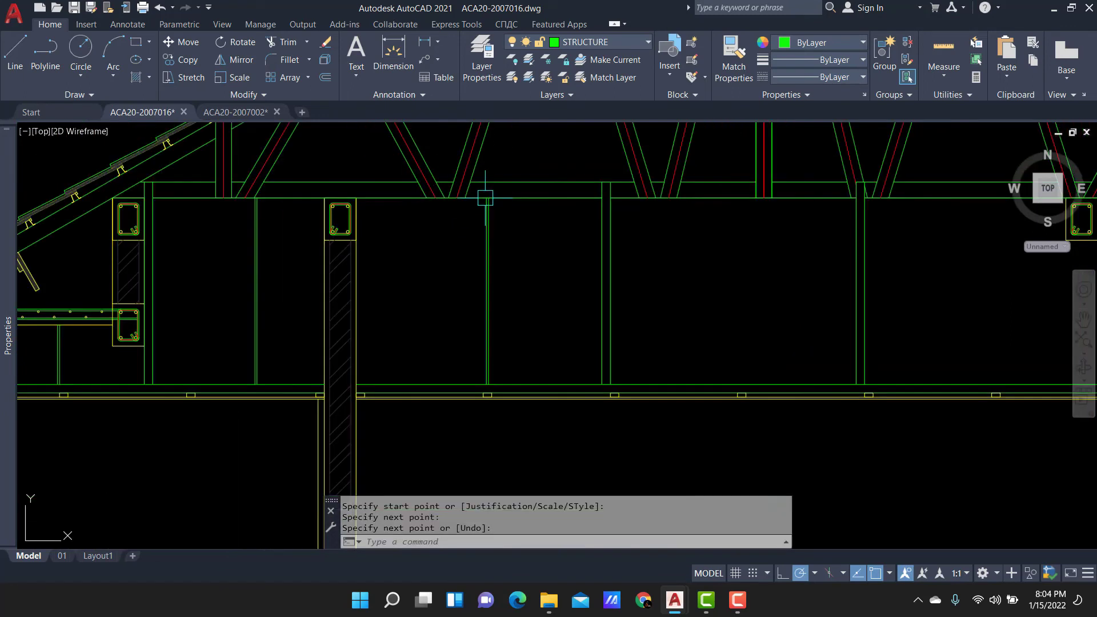
{"action": "type", "text": "C"}
Copy the vertical member as a 4-item array at 1200 spacing along the beam.
{"action": "key", "text": "Return"}
{"action": "scroll", "coordinate": [514, 392], "scroll_direction": "up", "scroll_amount": 2}
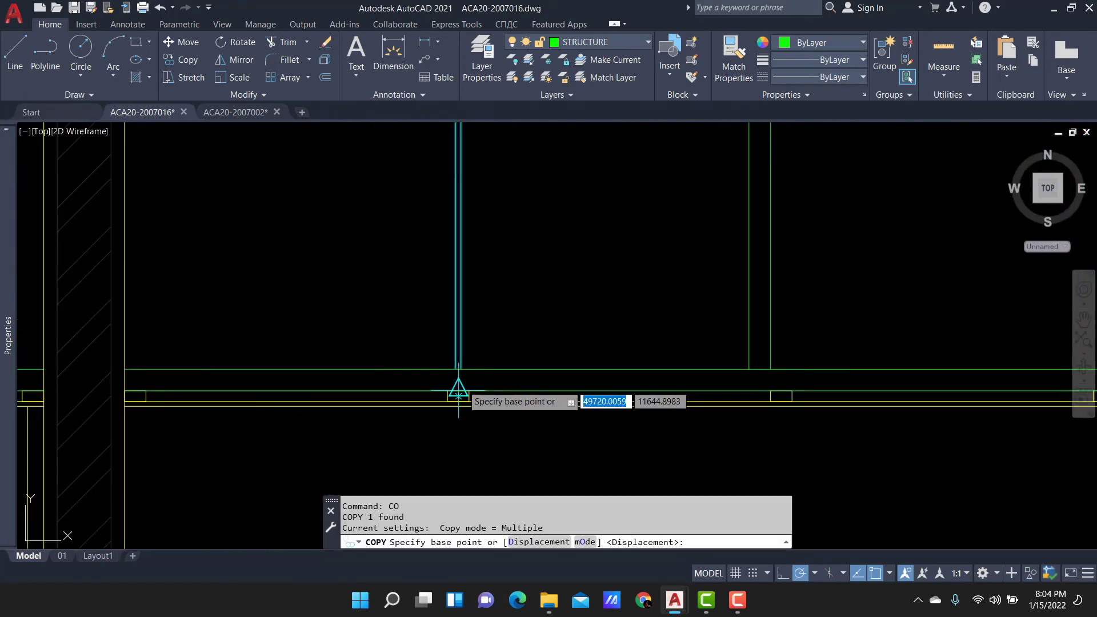
{"action": "left_click", "coordinate": [457, 387]}
{"action": "scroll", "coordinate": [613, 347], "scroll_direction": "up", "scroll_amount": 1}
{"action": "type", "text": "AR"}
{"action": "key", "text": "Return"}
{"action": "scroll", "coordinate": [613, 348], "scroll_direction": "up", "scroll_amount": 3}
{"action": "type", "text": "4"}
{"action": "key", "text": "Return"}
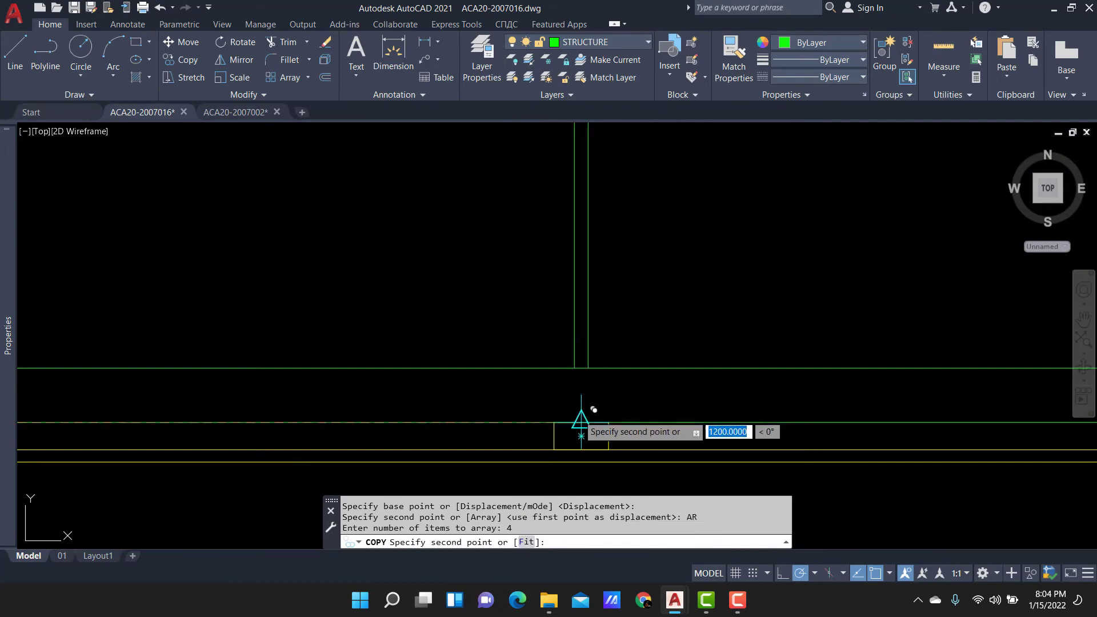
{"action": "scroll", "coordinate": [477, 342], "scroll_direction": "down", "scroll_amount": 4}
{"action": "mouse_move", "coordinate": [477, 343]}
{"action": "middle_mouse_down"}
{"action": "mouse_move", "coordinate": [508, 343]}
{"action": "mouse_move", "coordinate": [457, 343]}
{"action": "middle_mouse_up"}
{"action": "scroll", "coordinate": [785, 372], "scroll_direction": "up", "scroll_amount": 5}
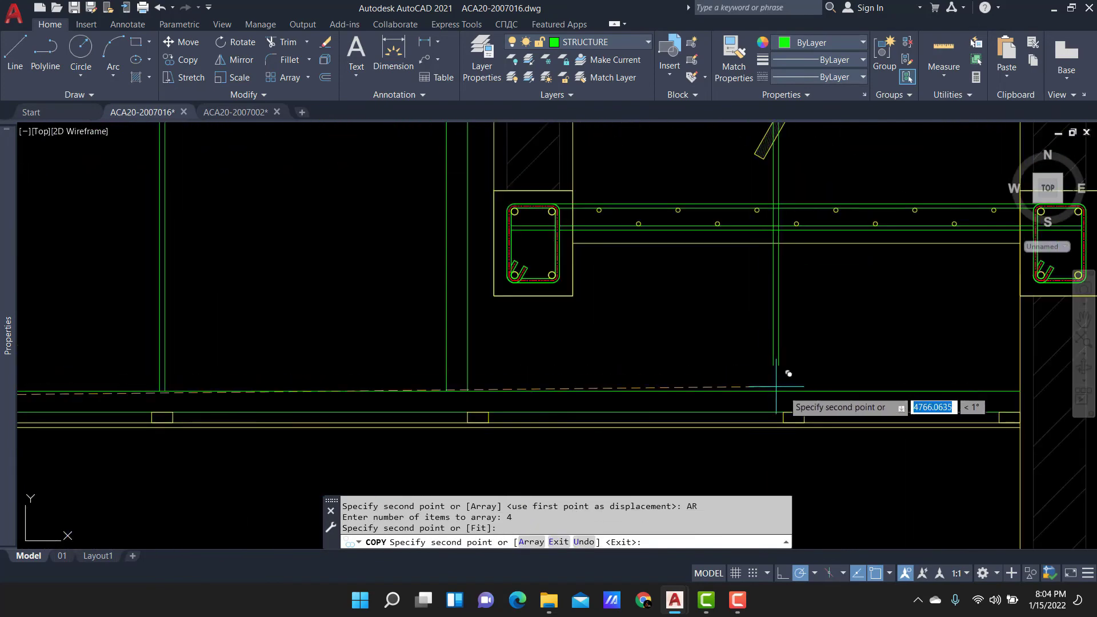
{"action": "scroll", "coordinate": [834, 235], "scroll_direction": "up", "scroll_amount": 4}
{"action": "scroll", "coordinate": [783, 245], "scroll_direction": "down", "scroll_amount": 2}
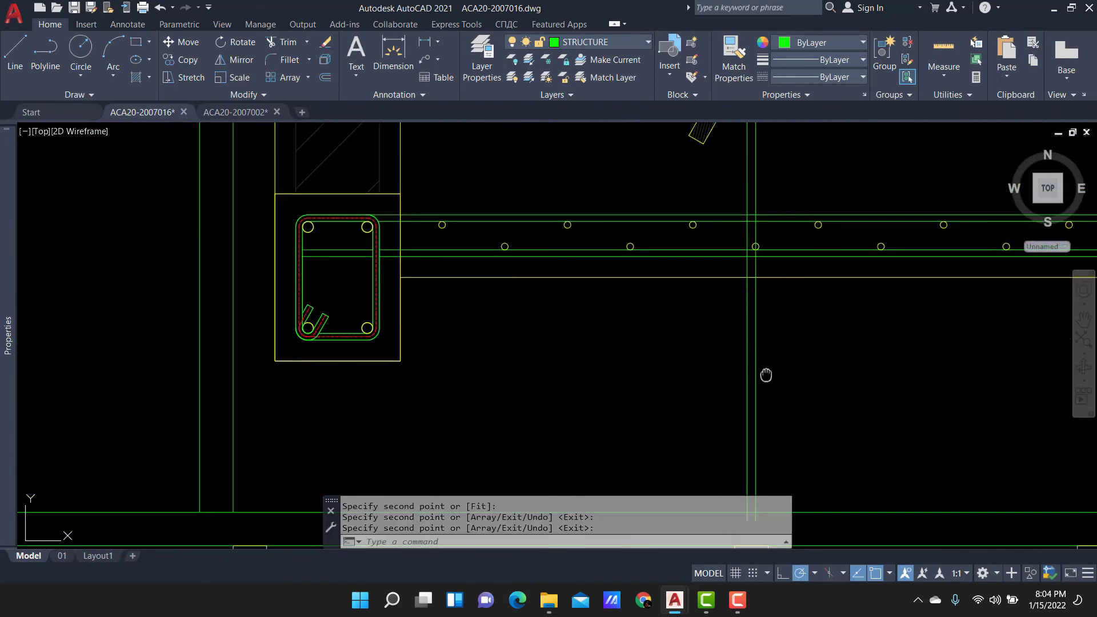
{"action": "key", "text": "Return"}
Trim the copied members' overlaps using the beam line as the cutting edge.
{"action": "scroll", "coordinate": [739, 429], "scroll_direction": "up", "scroll_amount": 2}
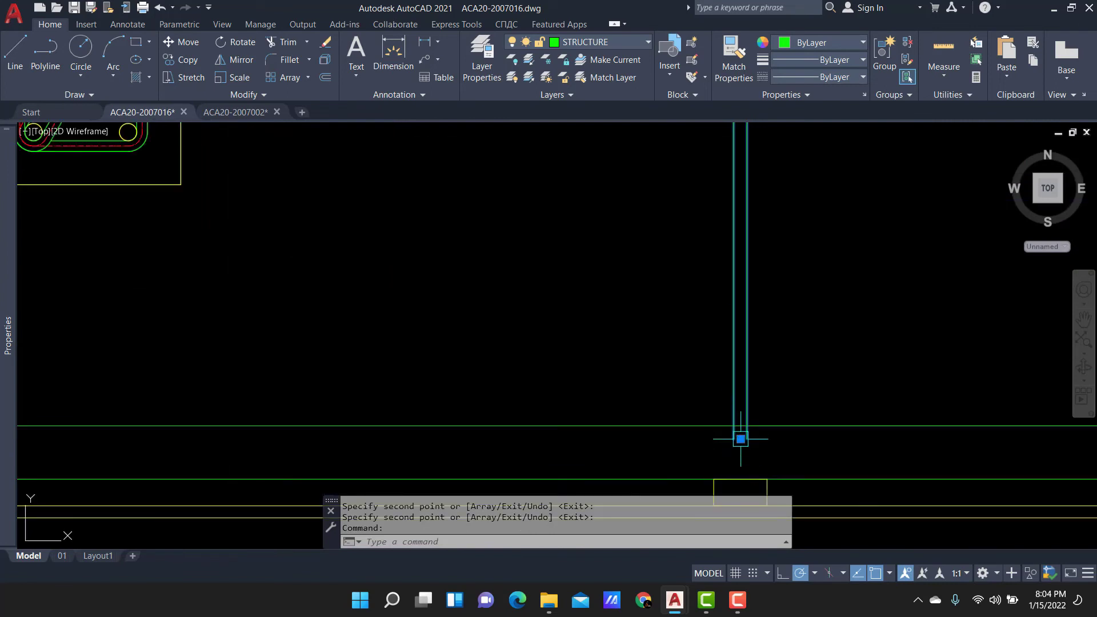
{"action": "left_click", "coordinate": [740, 439]}
{"action": "key", "text": "Escape"}
{"action": "scroll", "coordinate": [693, 277], "scroll_direction": "down", "scroll_amount": 3}
{"action": "scroll", "coordinate": [649, 275], "scroll_direction": "up", "scroll_amount": 2}
{"action": "type", "text": "TR"}
{"action": "key", "text": "Return"}
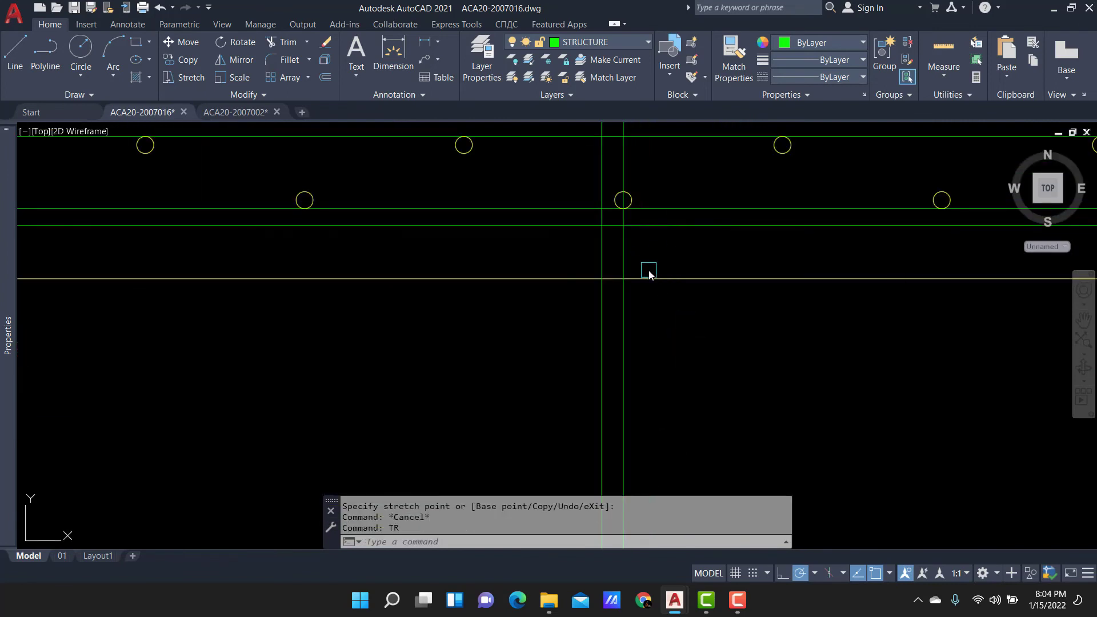
{"action": "left_click", "coordinate": [649, 275]}
{"action": "key", "text": "Return"}
{"action": "scroll", "coordinate": [593, 246], "scroll_direction": "down", "scroll_amount": 3}
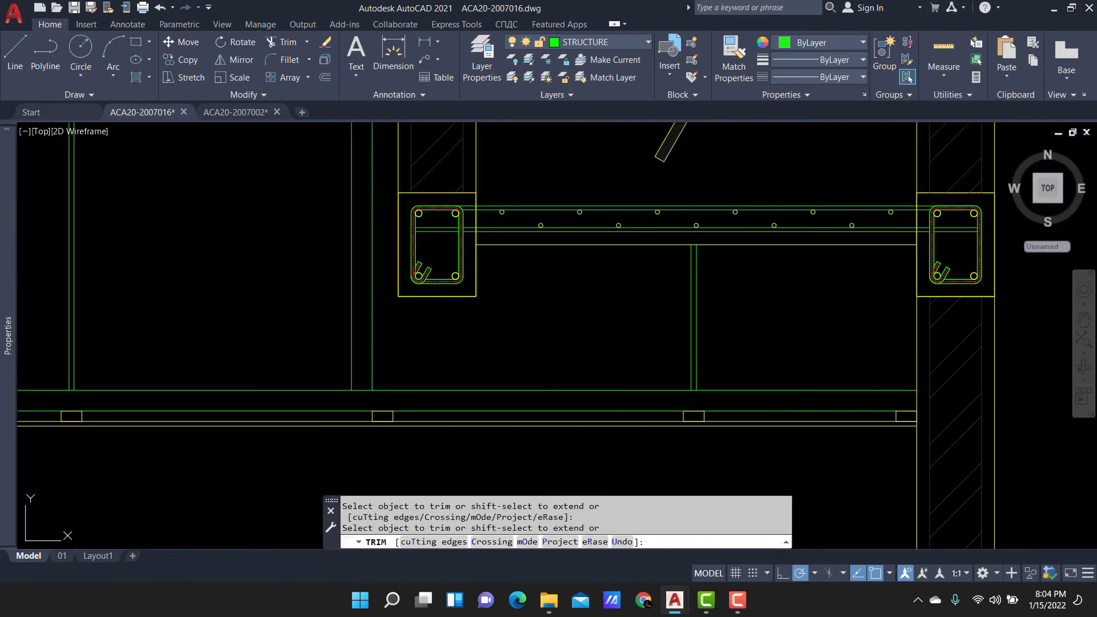
{"action": "key", "text": "Return"}
{"action": "scroll", "coordinate": [631, 237], "scroll_direction": "down", "scroll_amount": 1}
{"action": "scroll", "coordinate": [539, 247], "scroll_direction": "down", "scroll_amount": 3}
{"action": "scroll", "coordinate": [575, 246], "scroll_direction": "down", "scroll_amount": 2}
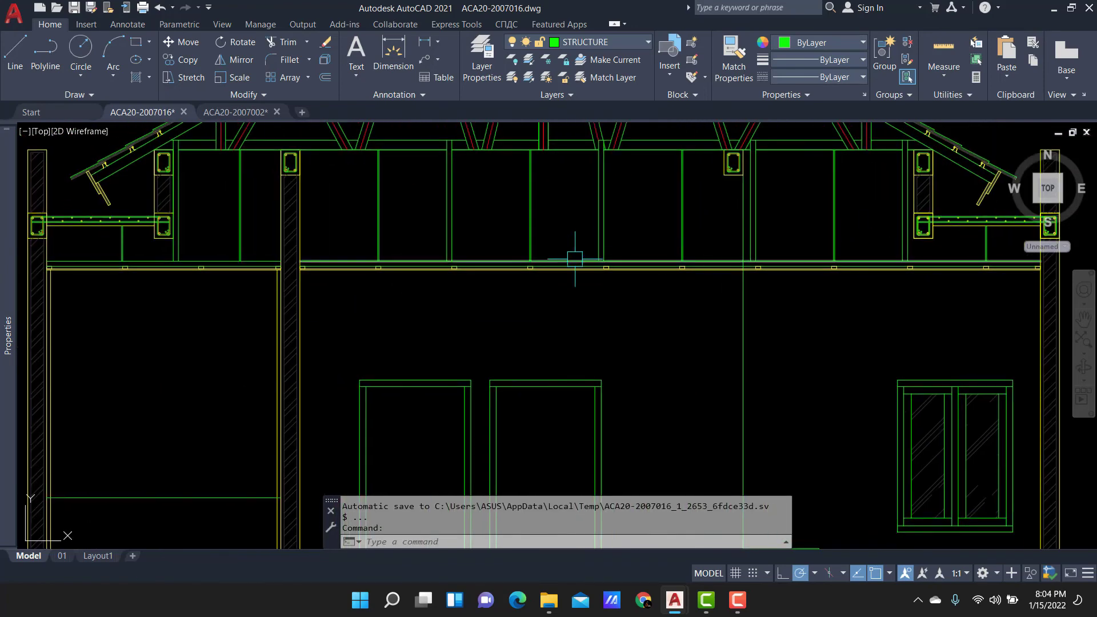
{"action": "scroll", "coordinate": [686, 282], "scroll_direction": "down", "scroll_amount": 2}
{"action": "middle_click_drag", "start_coordinate": [567, 222], "coordinate": [608, 239]}
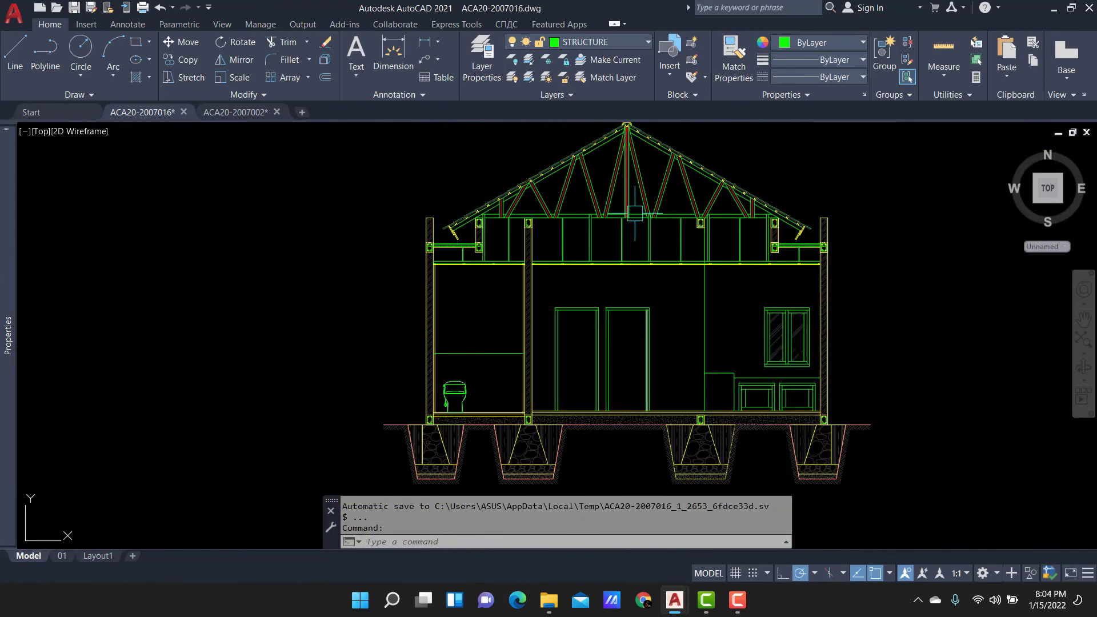
{"action": "scroll", "coordinate": [635, 213], "scroll_direction": "down", "scroll_amount": 3}
{"action": "scroll", "coordinate": [653, 295], "scroll_direction": "up", "scroll_amount": 3}
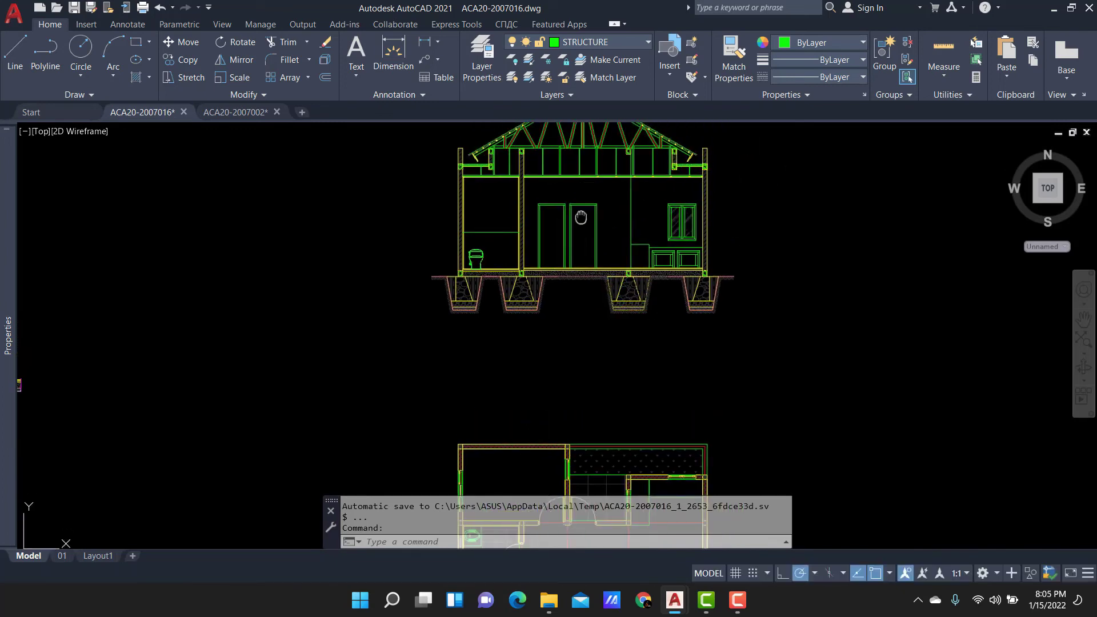
{"action": "scroll", "coordinate": [560, 234], "scroll_direction": "up", "scroll_amount": 2}
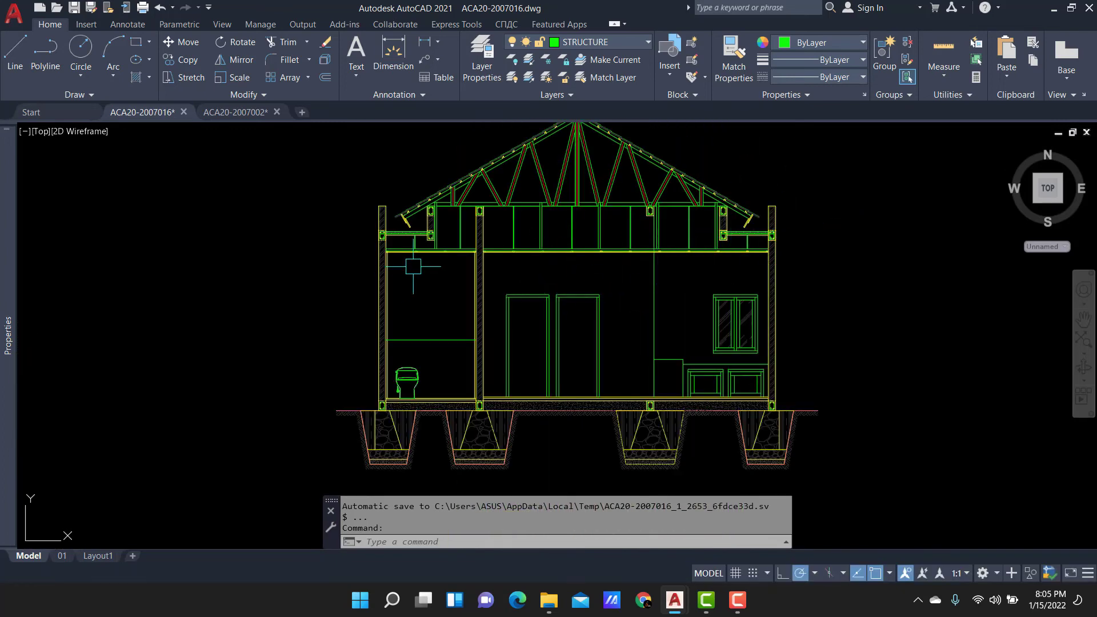
{"action": "scroll", "coordinate": [527, 256], "scroll_direction": "down", "scroll_amount": 2}
{"action": "scroll", "coordinate": [578, 313], "scroll_direction": "up", "scroll_amount": 1}
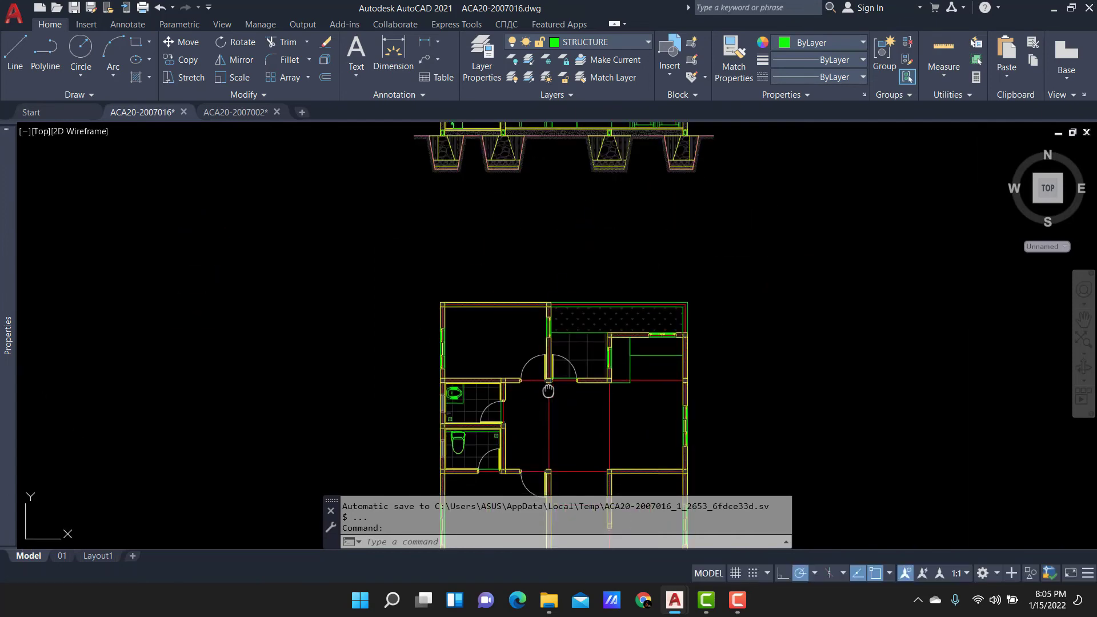
{"action": "mouse_move", "coordinate": [564, 373]}
{"action": "middle_mouse_down"}
{"action": "mouse_move", "coordinate": [596, 245]}
{"action": "mouse_move", "coordinate": [619, 328]}
{"action": "middle_mouse_up"}
{"action": "middle_click_drag", "start_coordinate": [644, 289], "coordinate": [610, 472]}
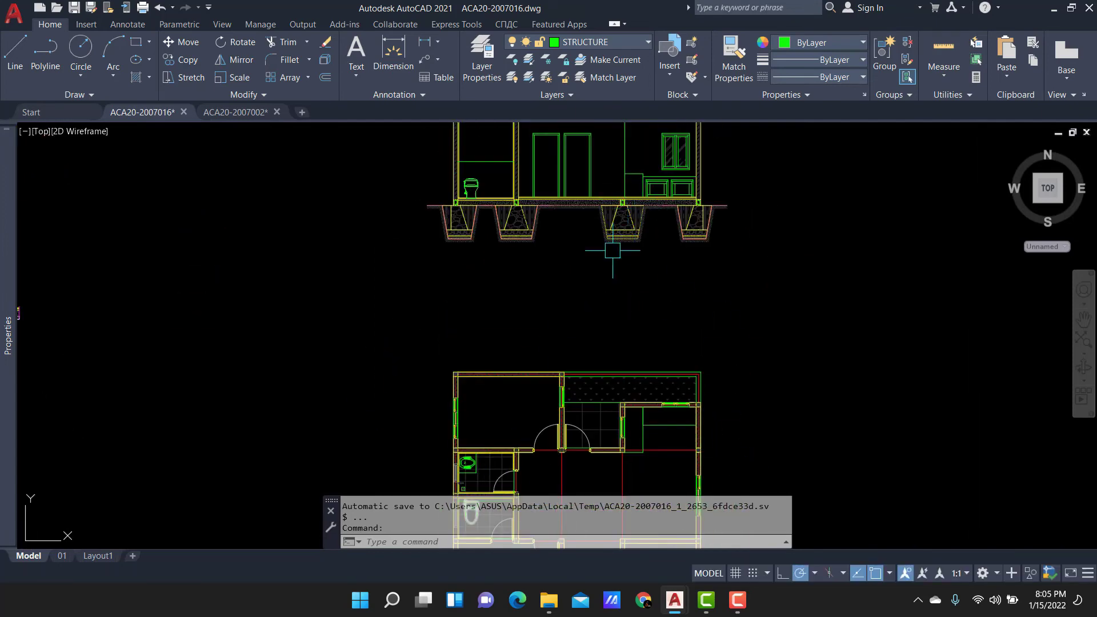
{"action": "middle_click_drag", "start_coordinate": [612, 249], "coordinate": [659, 349]}
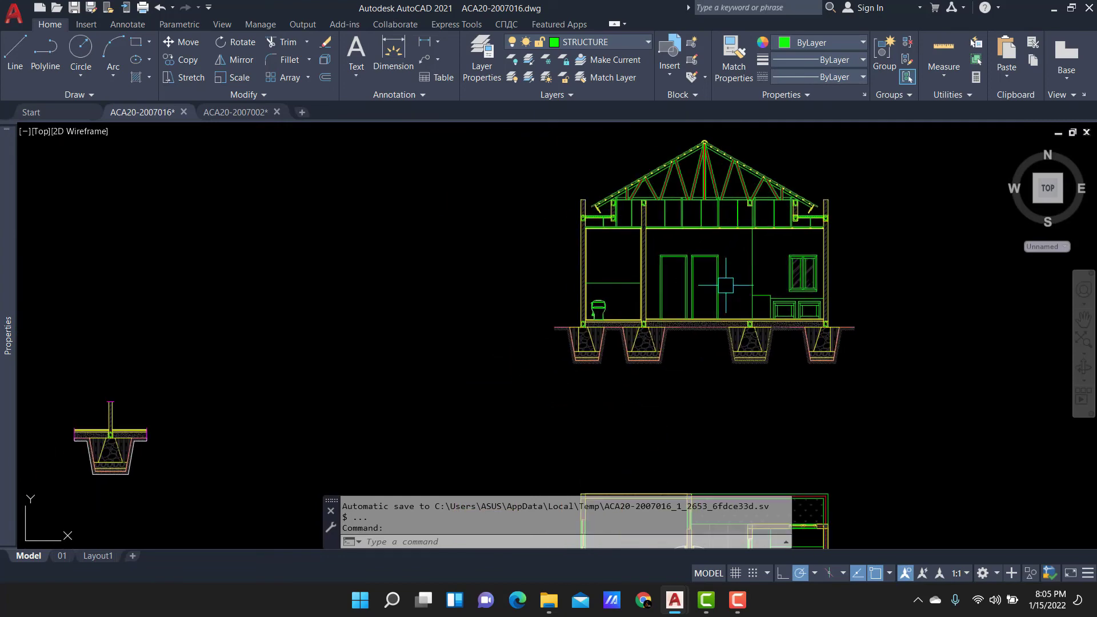
{"action": "scroll", "coordinate": [686, 309], "scroll_direction": "up", "scroll_amount": 3}
{"action": "scroll", "coordinate": [663, 343], "scroll_direction": "up", "scroll_amount": 2}
{"action": "middle_click_drag", "start_coordinate": [660, 348], "coordinate": [576, 283]}
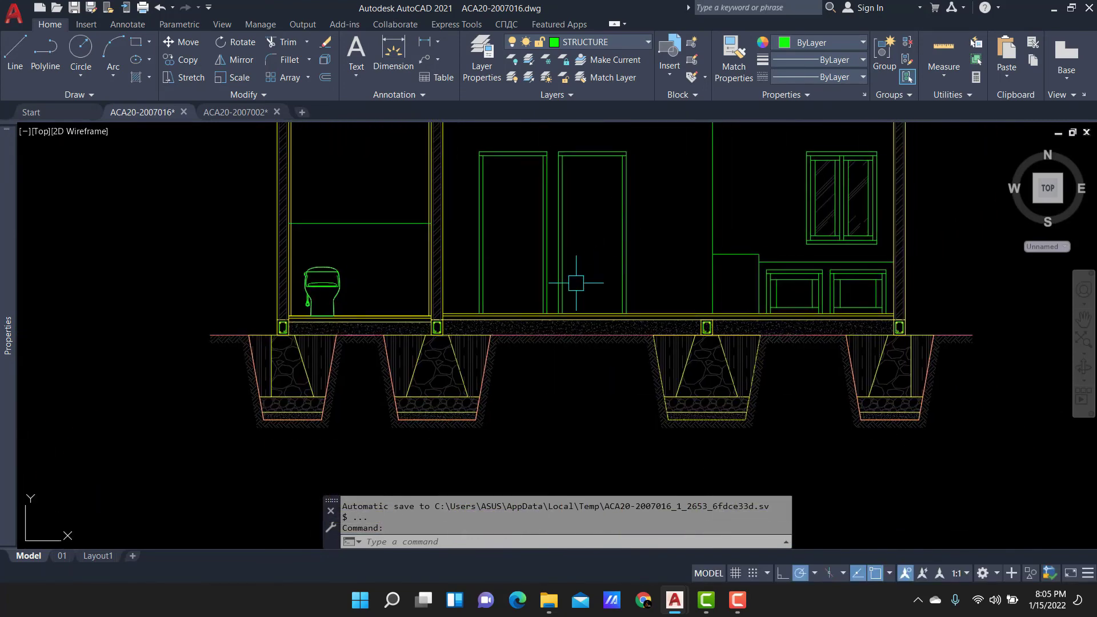
{"action": "scroll", "coordinate": [597, 214], "scroll_direction": "down", "scroll_amount": 3}
{"action": "scroll", "coordinate": [598, 229], "scroll_direction": "up", "scroll_amount": 2}
{"action": "scroll", "coordinate": [578, 282], "scroll_direction": "up", "scroll_amount": 2}
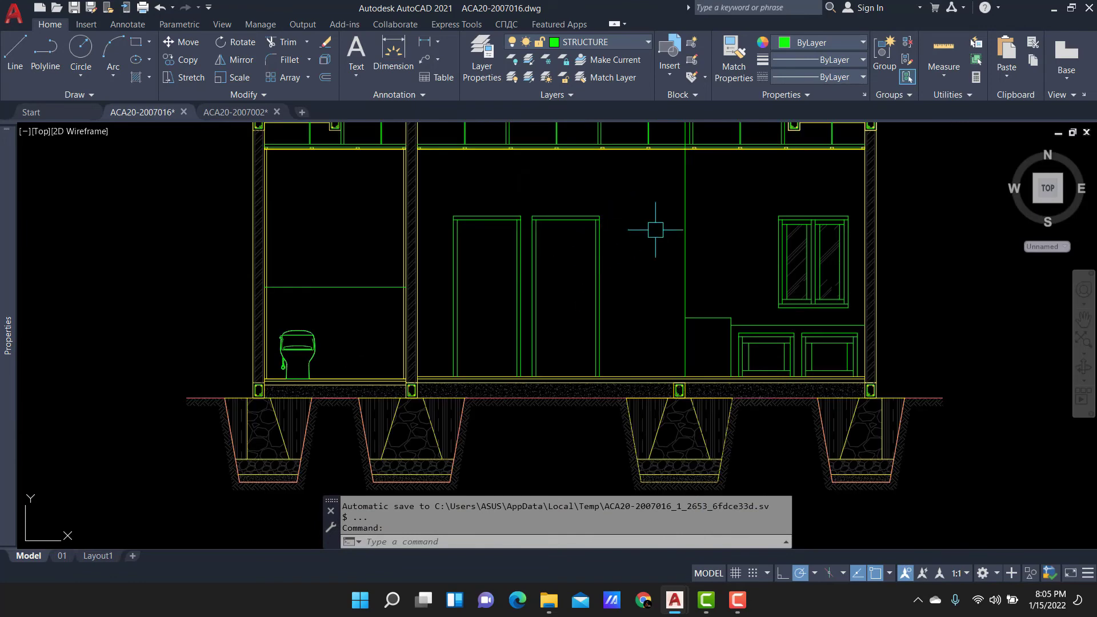
{"action": "scroll", "coordinate": [655, 233], "scroll_direction": "down", "scroll_amount": 3}
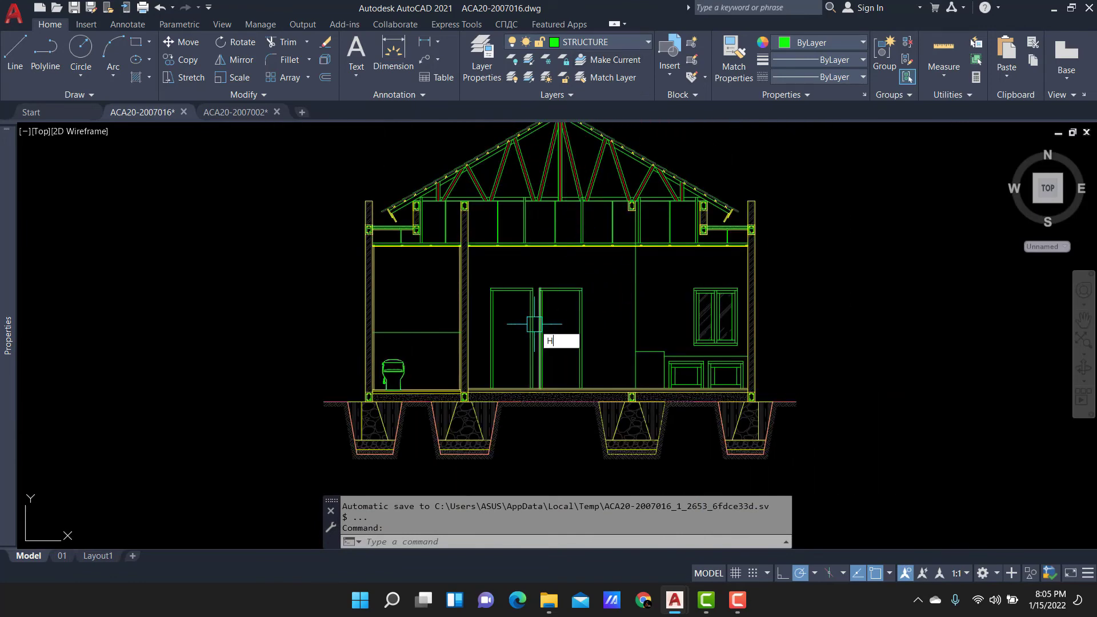
Apply the window-glass hatch style to the right-hand door with MATCHPROP.
{"action": "type", "text": "h"}
{"action": "key", "text": "Return"}
{"action": "scroll", "coordinate": [554, 337], "scroll_direction": "up", "scroll_amount": 2}
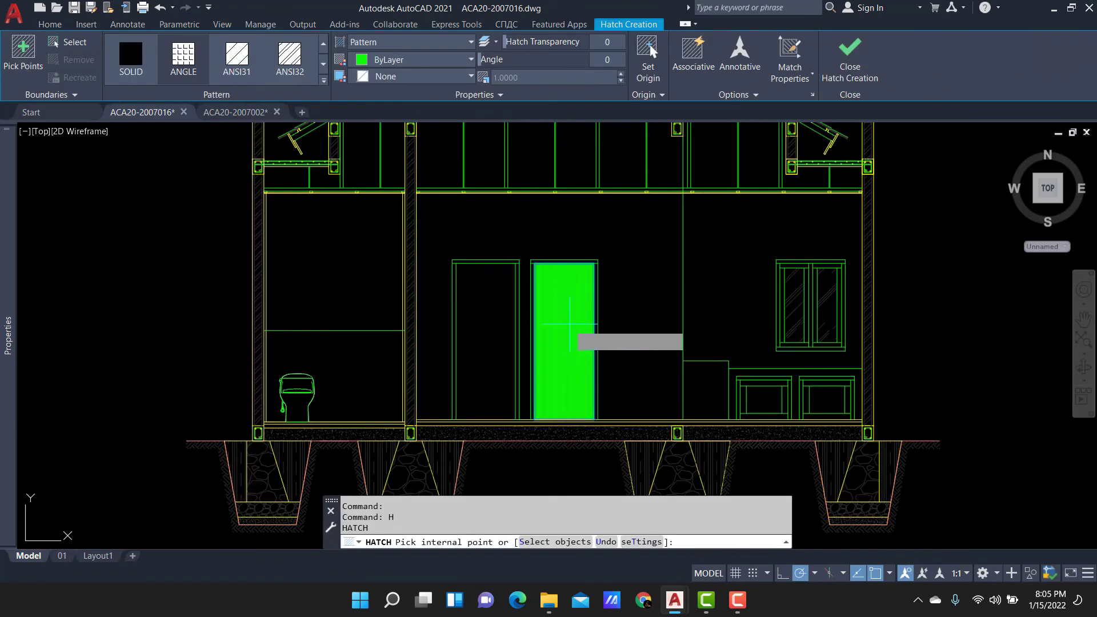
{"action": "scroll", "coordinate": [801, 306], "scroll_direction": "up", "scroll_amount": 2}
{"action": "type", "text": "ma"}
{"action": "key", "text": "Return"}
{"action": "left_click", "coordinate": [834, 306]}
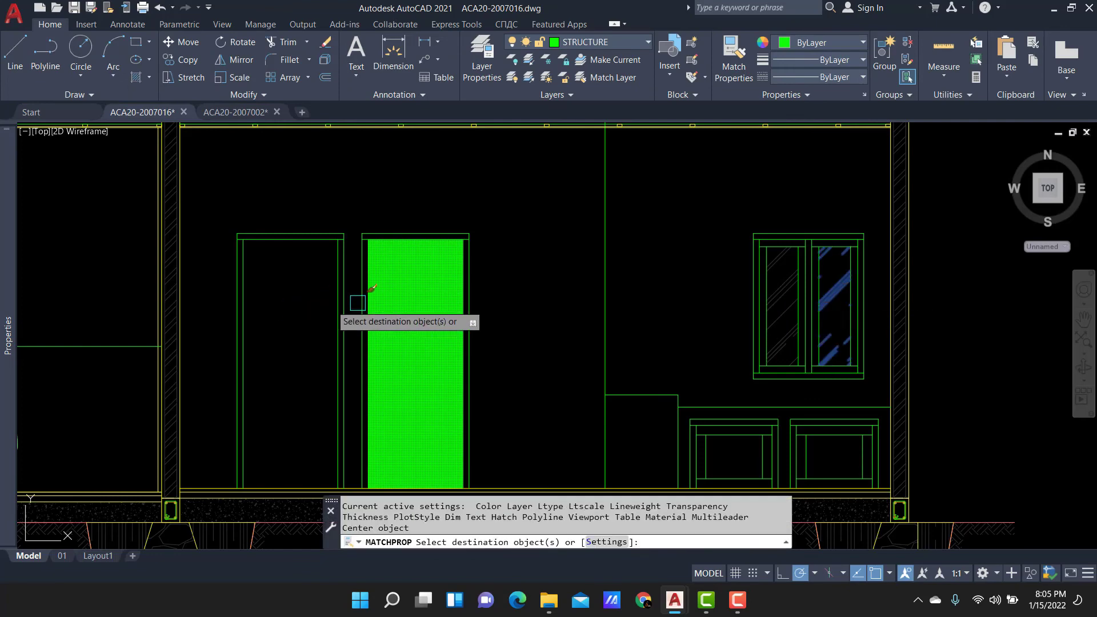
{"action": "left_click", "coordinate": [400, 294]}
{"action": "key", "text": "Return"}
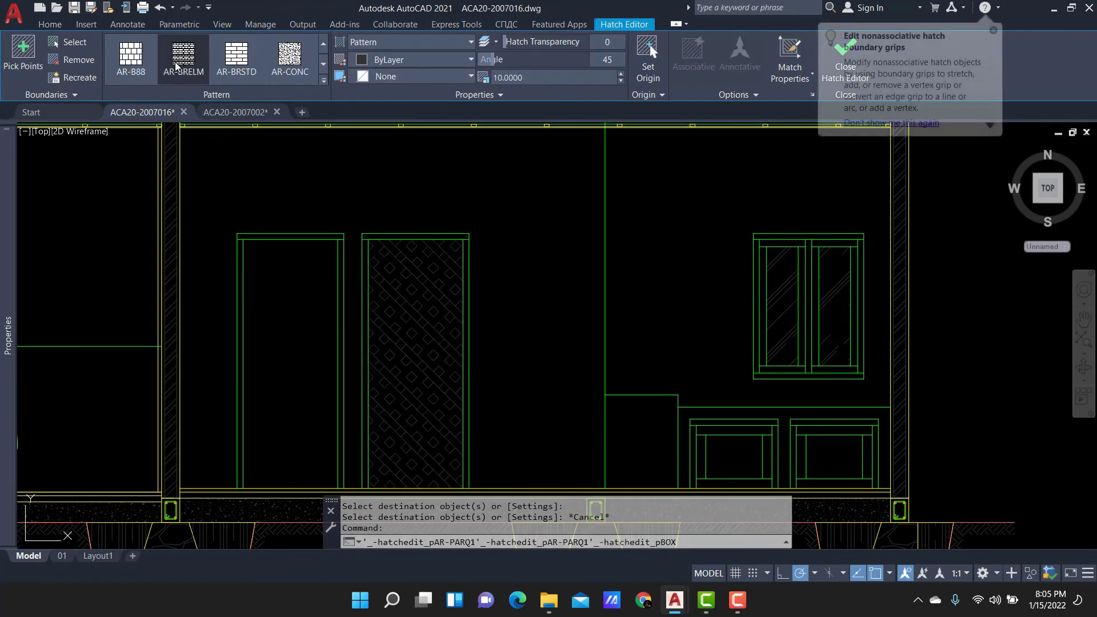
Make the door hatch user-defined horizontal lines at angle 0 with 200 spacing.
{"action": "scroll", "coordinate": [293, 65], "scroll_direction": "down", "scroll_amount": 5}
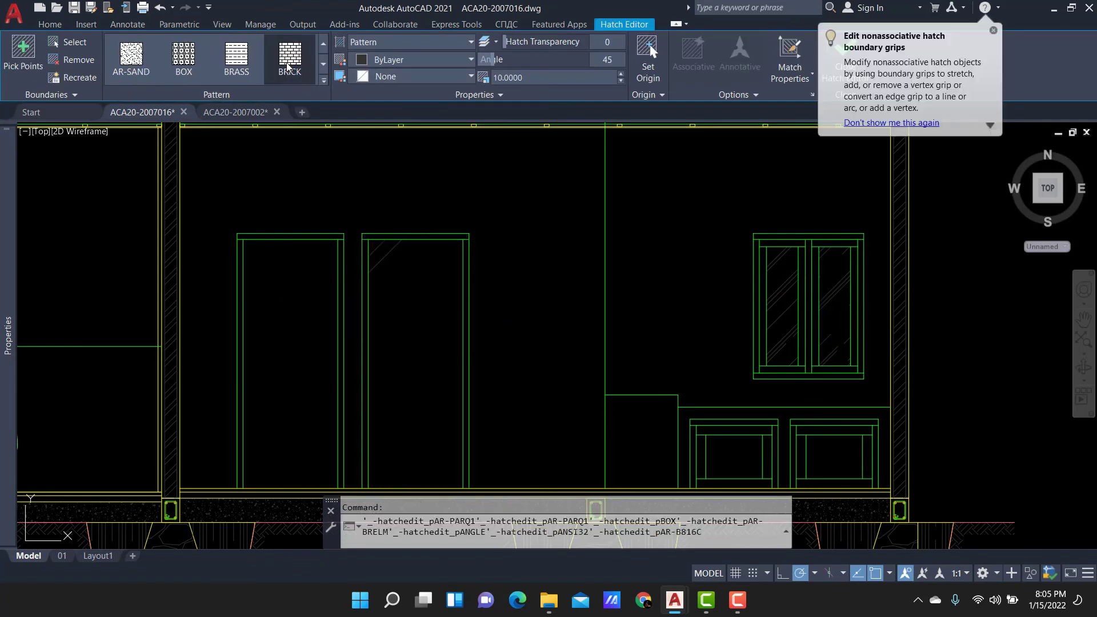
{"action": "scroll", "coordinate": [289, 67], "scroll_direction": "up", "scroll_amount": 2}
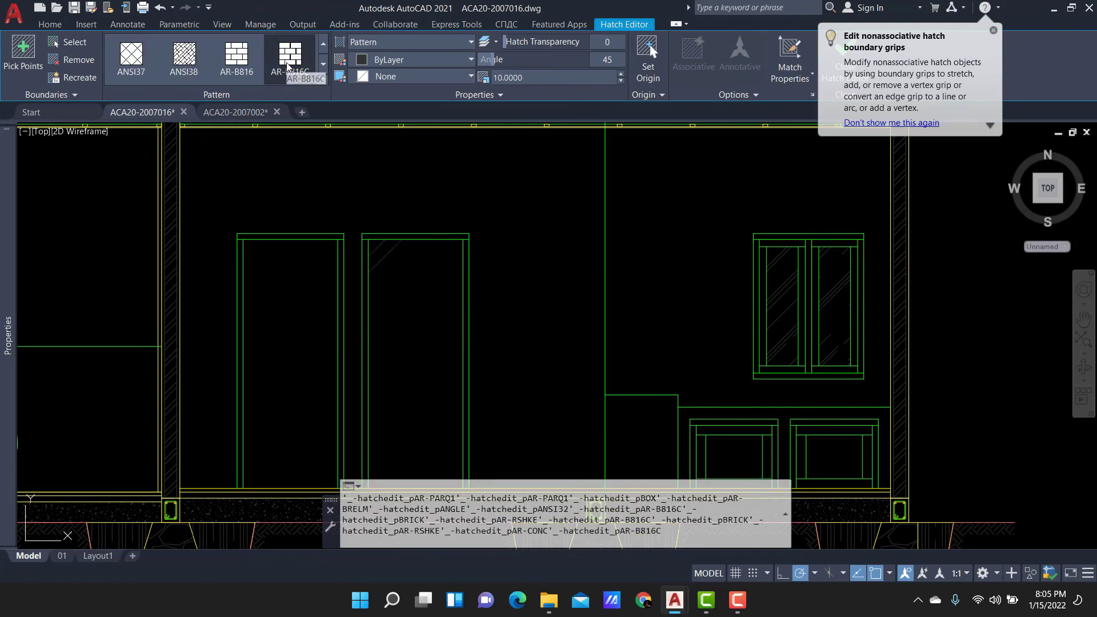
{"action": "scroll", "coordinate": [288, 67], "scroll_direction": "down", "scroll_amount": 3}
{"action": "scroll", "coordinate": [274, 68], "scroll_direction": "down", "scroll_amount": 3}
{"action": "scroll", "coordinate": [263, 69], "scroll_direction": "down", "scroll_amount": 3}
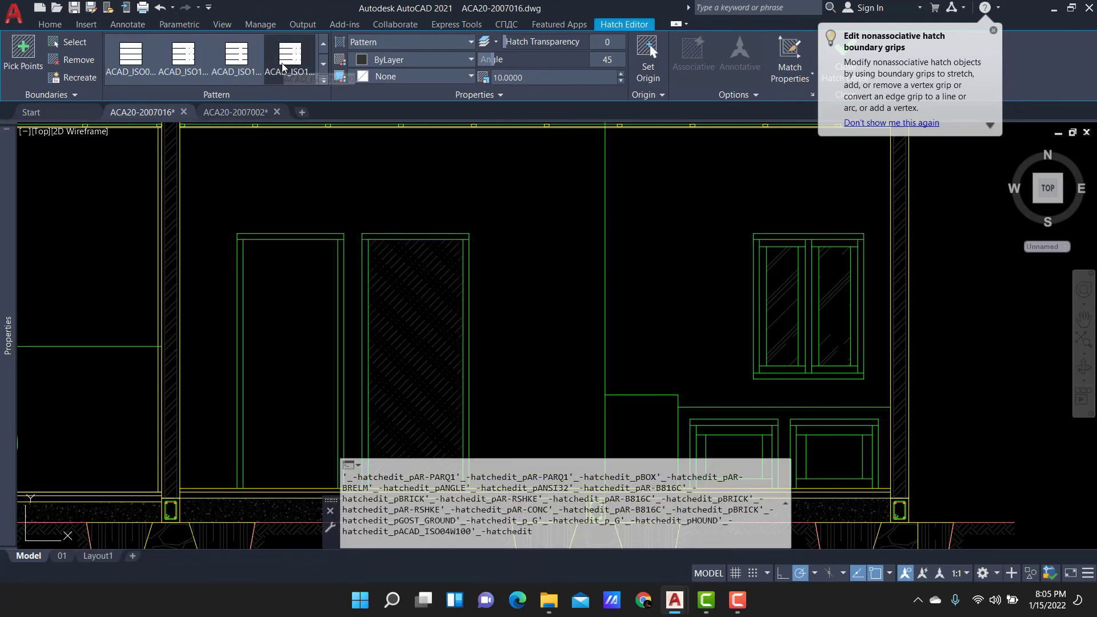
{"action": "scroll", "coordinate": [249, 71], "scroll_direction": "down", "scroll_amount": 2}
{"action": "left_click", "coordinate": [471, 42]}
{"action": "left_click", "coordinate": [457, 83]}
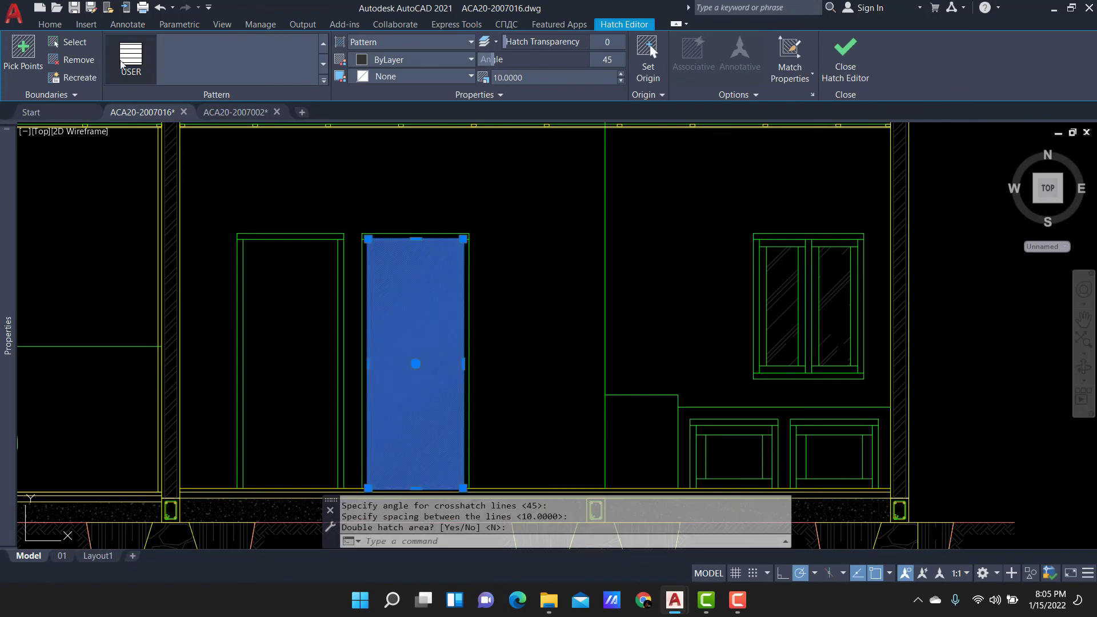
{"action": "left_click", "coordinate": [507, 79]}
{"action": "type", "text": "1"}
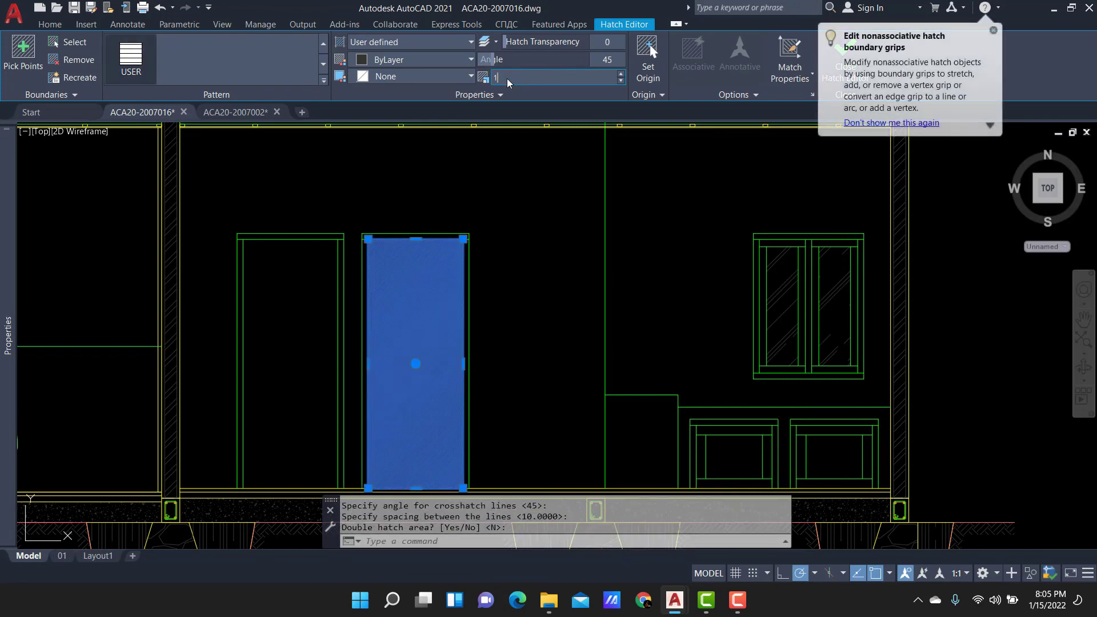
{"action": "key", "text": "Return"}
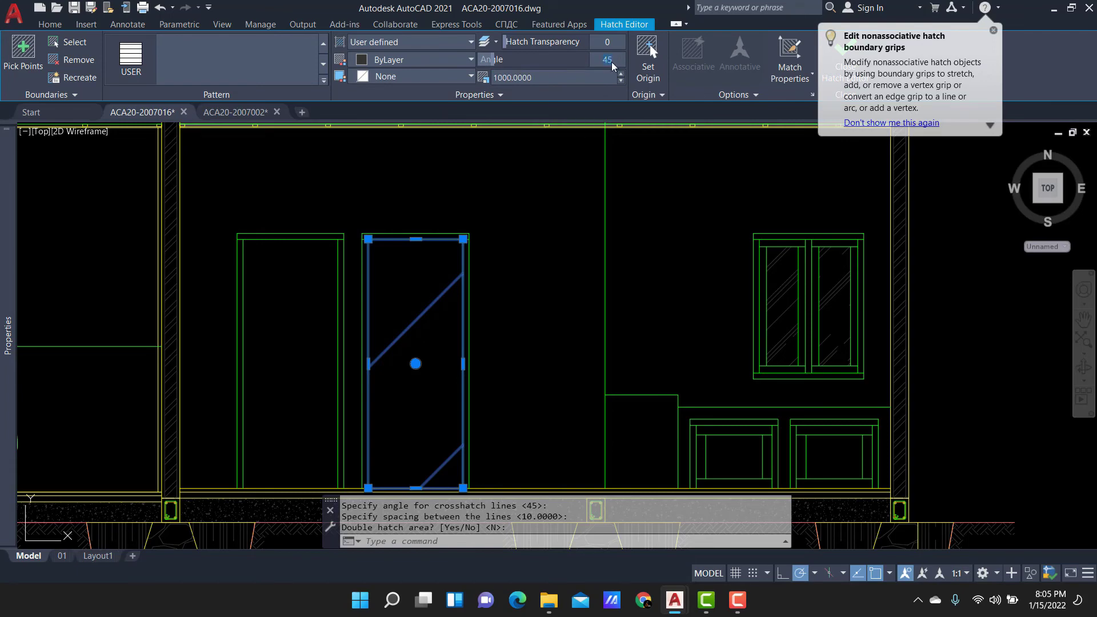
{"action": "type", "text": "0"}
{"action": "key", "text": "Return"}
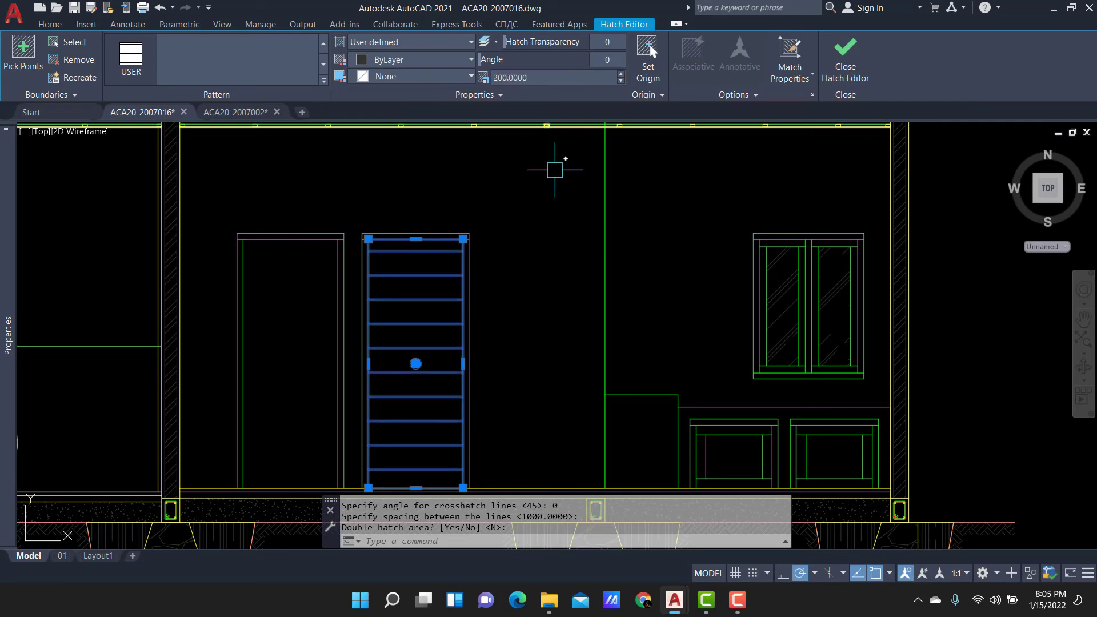
Try picking a new hatch origin on the door, then cancel it.
{"action": "left_click", "coordinate": [647, 57]}
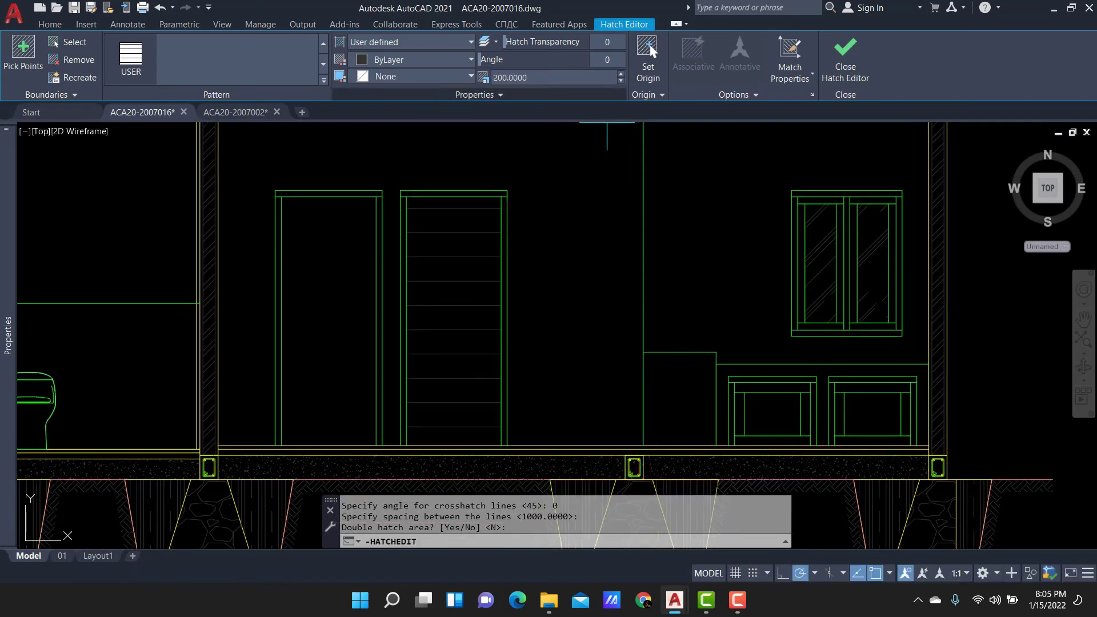
{"action": "scroll", "coordinate": [437, 219], "scroll_direction": "up", "scroll_amount": 5}
{"action": "left_click", "coordinate": [438, 219]}
{"action": "scroll", "coordinate": [457, 216], "scroll_direction": "down", "scroll_amount": 4}
{"action": "key", "text": "Escape"}
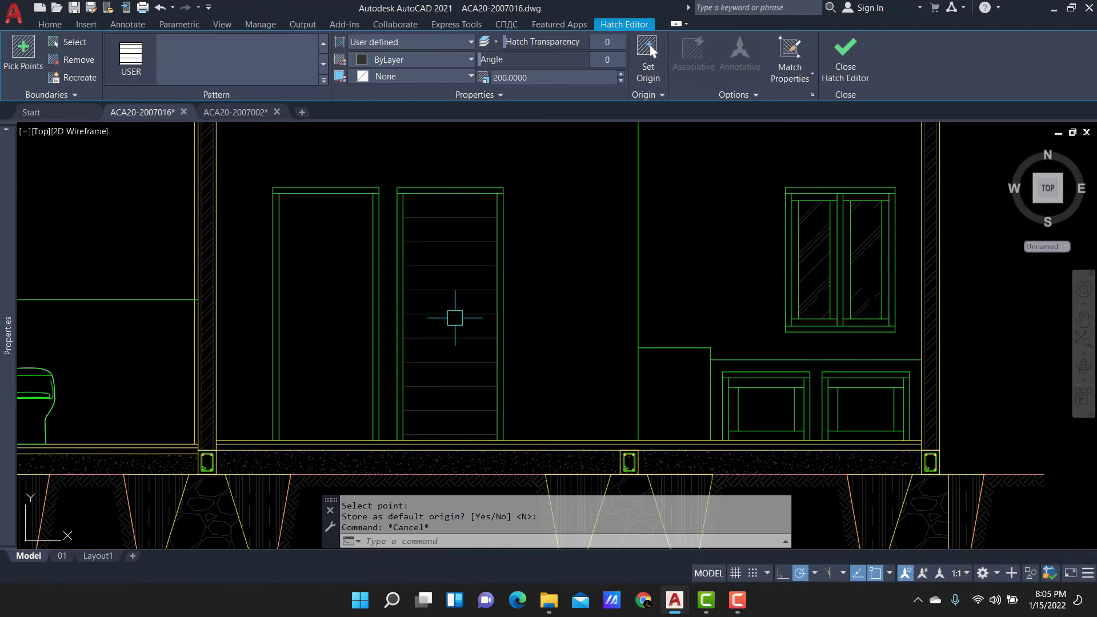
Select the door's louvre hatch and attempt a copy and mirror, cancelling both.
{"action": "scroll", "coordinate": [456, 433], "scroll_direction": "up", "scroll_amount": 3}
{"action": "key", "text": "Escape"}
{"action": "left_click", "coordinate": [392, 357]}
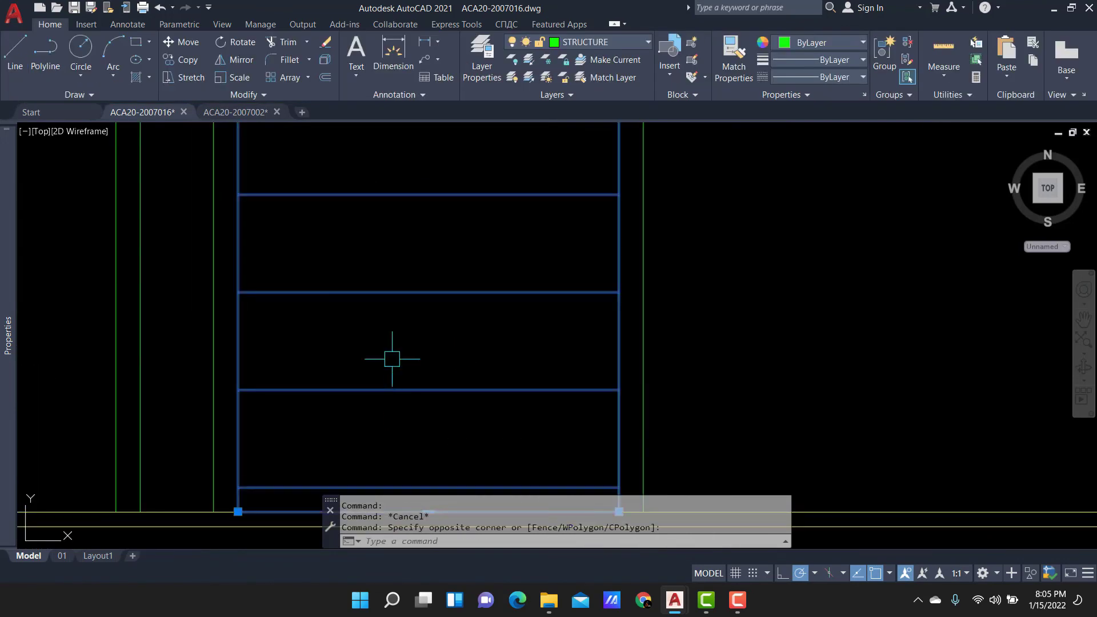
{"action": "scroll", "coordinate": [392, 358], "scroll_direction": "down", "scroll_amount": 2}
{"action": "left_click", "coordinate": [528, 253]}
{"action": "type", "text": "Co"}
{"action": "key", "text": "Return"}
{"action": "left_click", "coordinate": [669, 188]}
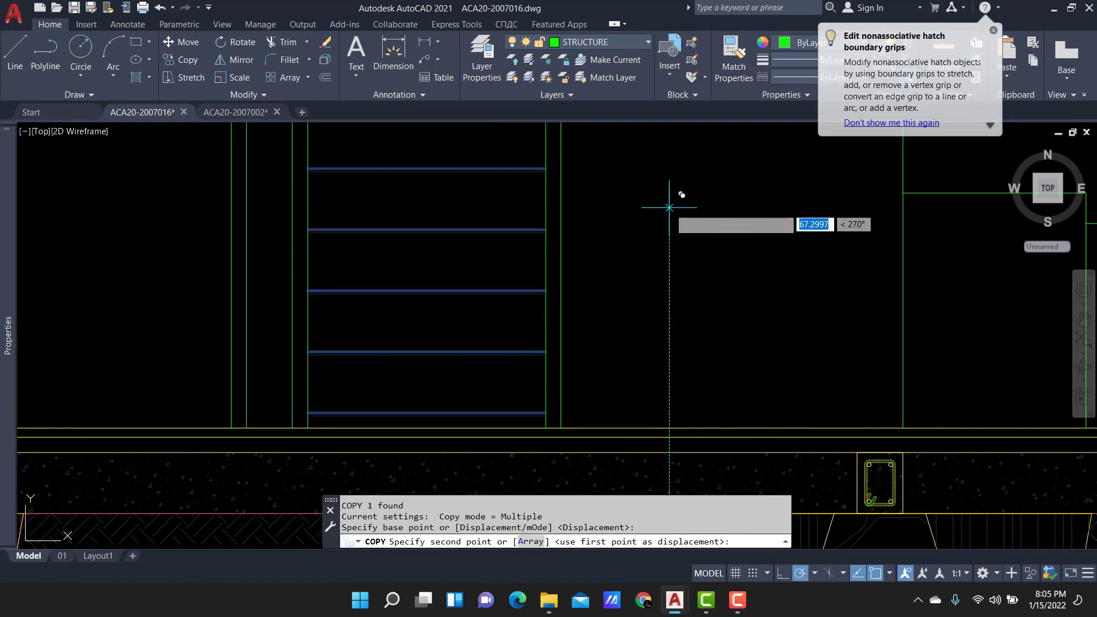
{"action": "key", "text": "Return"}
{"action": "key", "text": "Escape"}
{"action": "scroll", "coordinate": [433, 404], "scroll_direction": "up", "scroll_amount": 2}
{"action": "scroll", "coordinate": [433, 404], "scroll_direction": "down", "scroll_amount": 2}
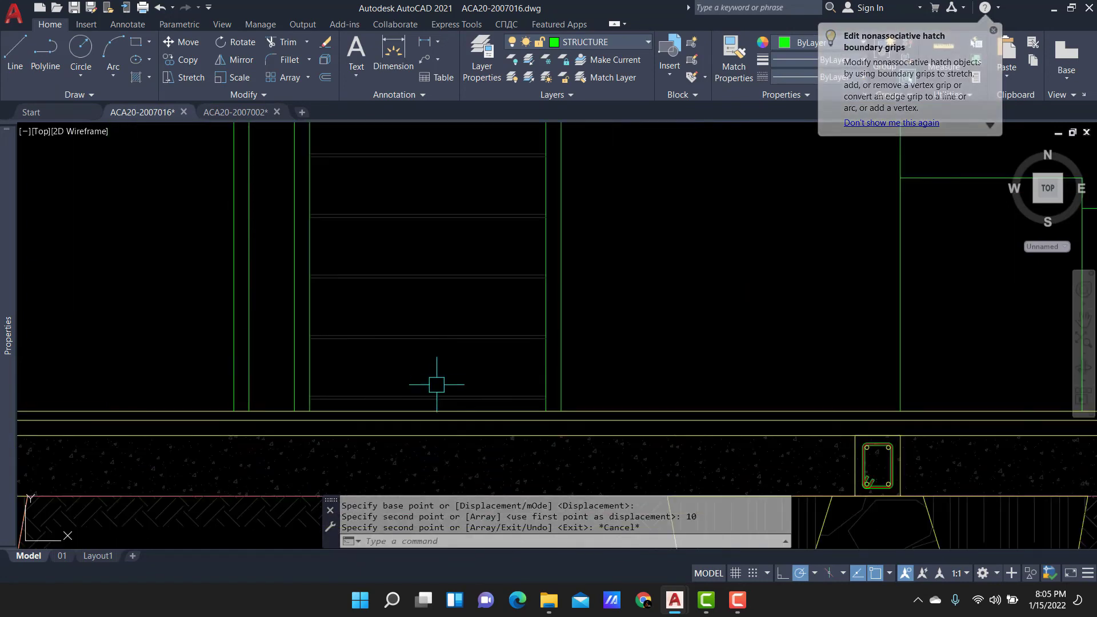
{"action": "left_click", "coordinate": [392, 274]}
{"action": "mouse_move", "coordinate": [392, 274]}
{"action": "middle_mouse_down"}
{"action": "mouse_move", "coordinate": [559, 263]}
{"action": "mouse_move", "coordinate": [594, 366]}
{"action": "middle_mouse_up"}
{"action": "type", "text": "MI"}
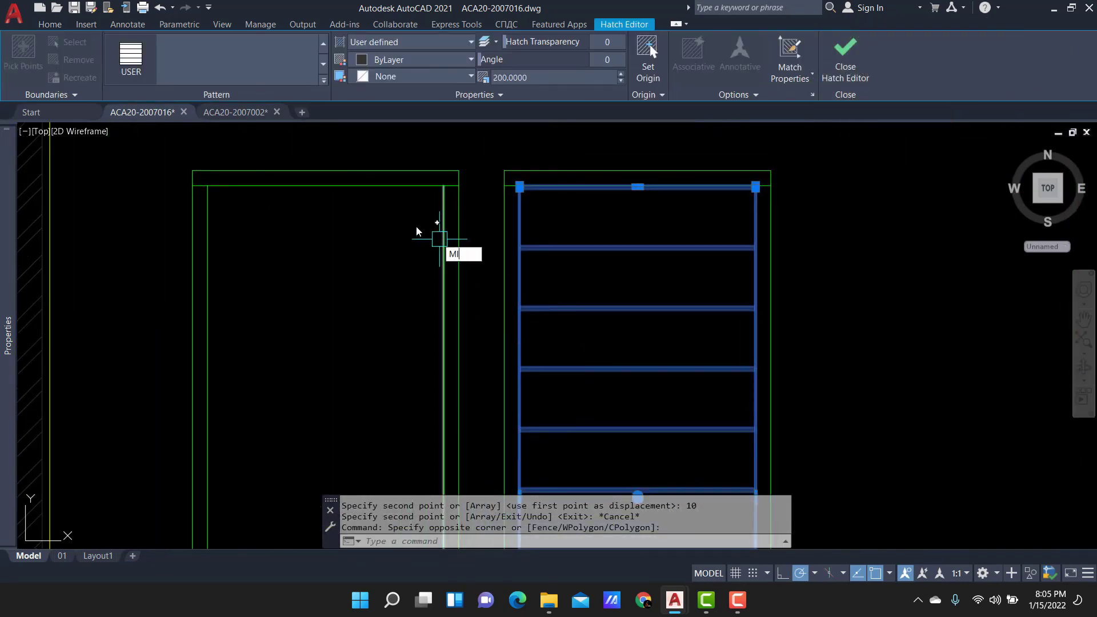
{"action": "key", "text": "Return"}
{"action": "key", "text": "Escape"}
{"action": "scroll", "coordinate": [572, 194], "scroll_direction": "up", "scroll_amount": 2}
Copy the louvre hatch from the door's top-right corner onto the other door.
{"action": "left_click", "coordinate": [566, 362]}
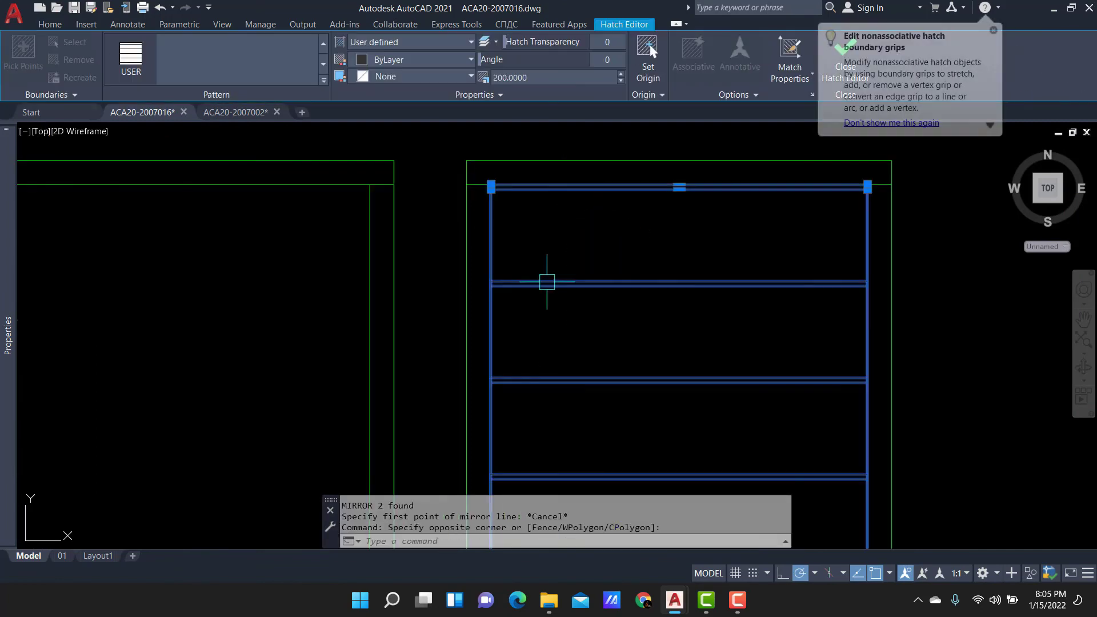
{"action": "type", "text": "co"}
{"action": "key", "text": "Return"}
{"action": "scroll", "coordinate": [870, 189], "scroll_direction": "up", "scroll_amount": 2}
{"action": "left_click", "coordinate": [871, 190]}
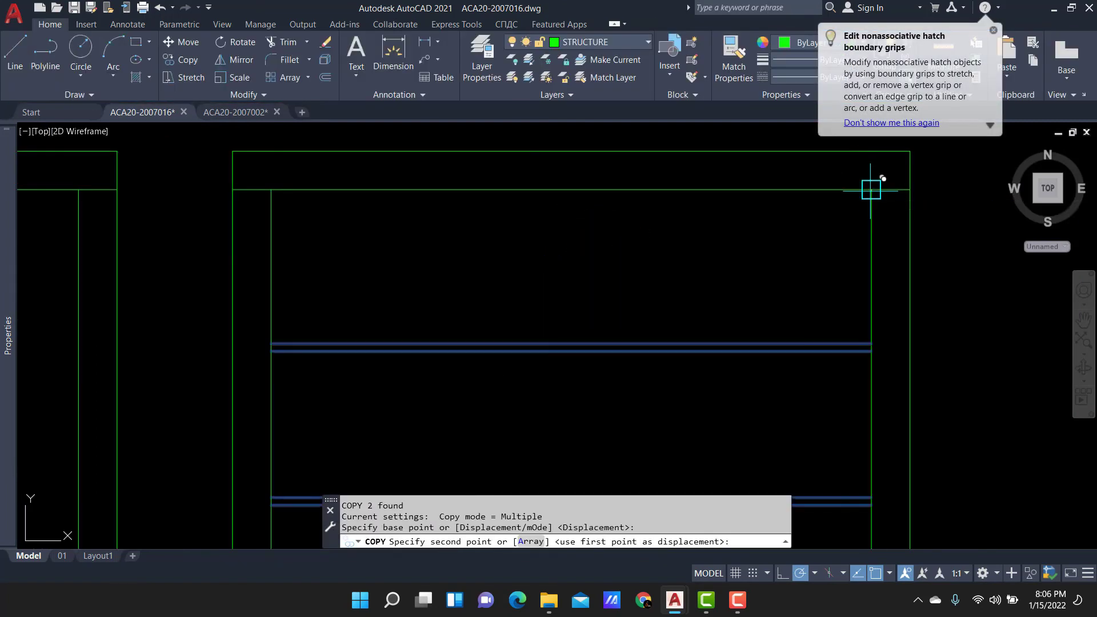
{"action": "scroll", "coordinate": [851, 193], "scroll_direction": "down", "scroll_amount": 1}
{"action": "left_click", "coordinate": [372, 185]}
{"action": "scroll", "coordinate": [372, 185], "scroll_direction": "down", "scroll_amount": 3}
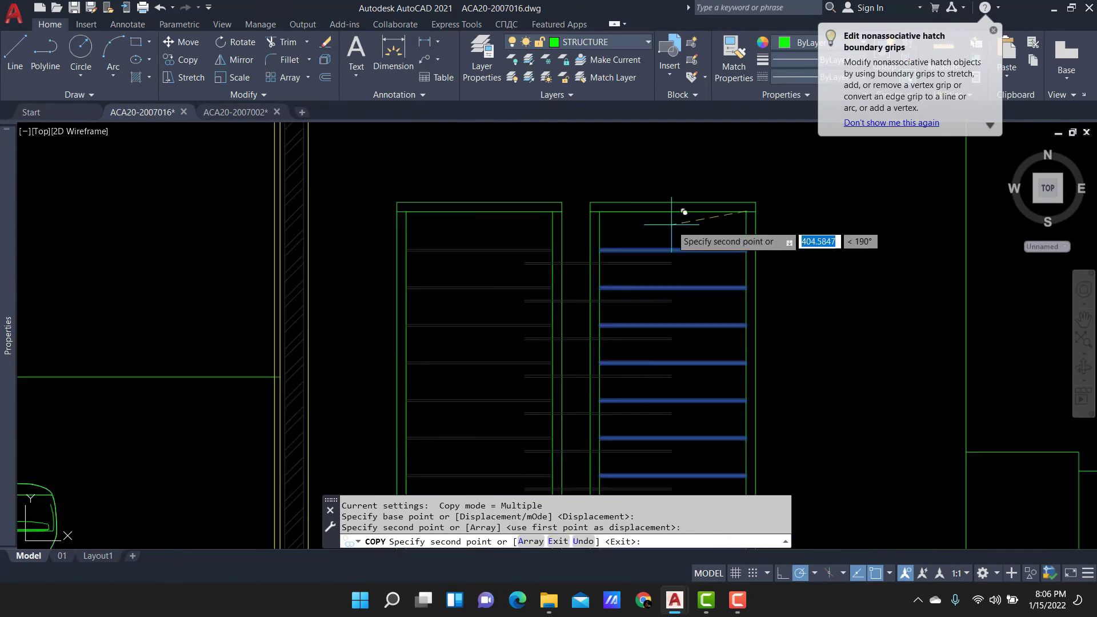
{"action": "key", "text": "Escape"}
{"action": "scroll", "coordinate": [581, 260], "scroll_direction": "down", "scroll_amount": 2}
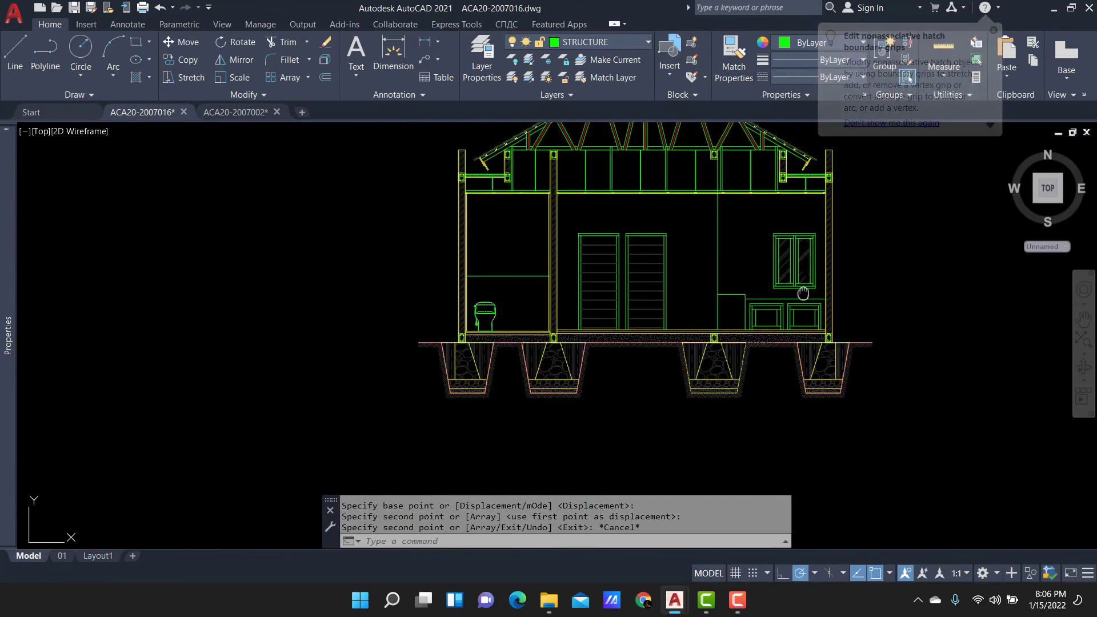
Start a new hatch by picking inside the upper toilet-wall area.
{"action": "mouse_move", "coordinate": [496, 288]}
{"action": "middle_mouse_down"}
{"action": "mouse_move", "coordinate": [555, 290]}
{"action": "mouse_move", "coordinate": [555, 188]}
{"action": "mouse_move", "coordinate": [597, 268]}
{"action": "middle_mouse_up"}
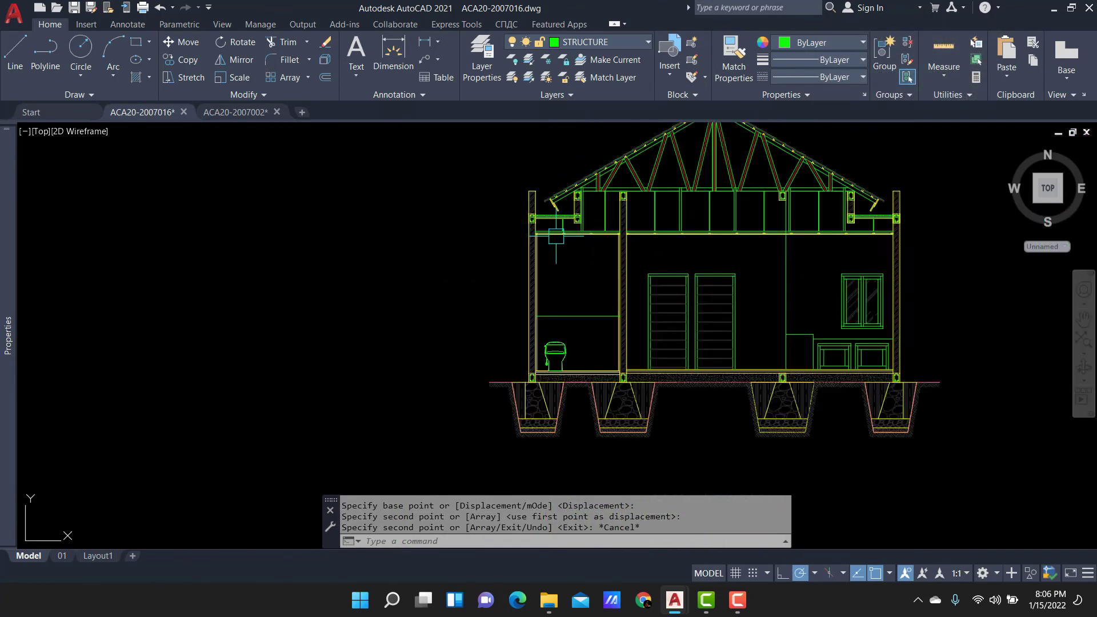
{"action": "scroll", "coordinate": [597, 269], "scroll_direction": "up", "scroll_amount": 2}
{"action": "middle_click_drag", "start_coordinate": [579, 356], "coordinate": [547, 310]}
{"action": "type", "text": "H"}
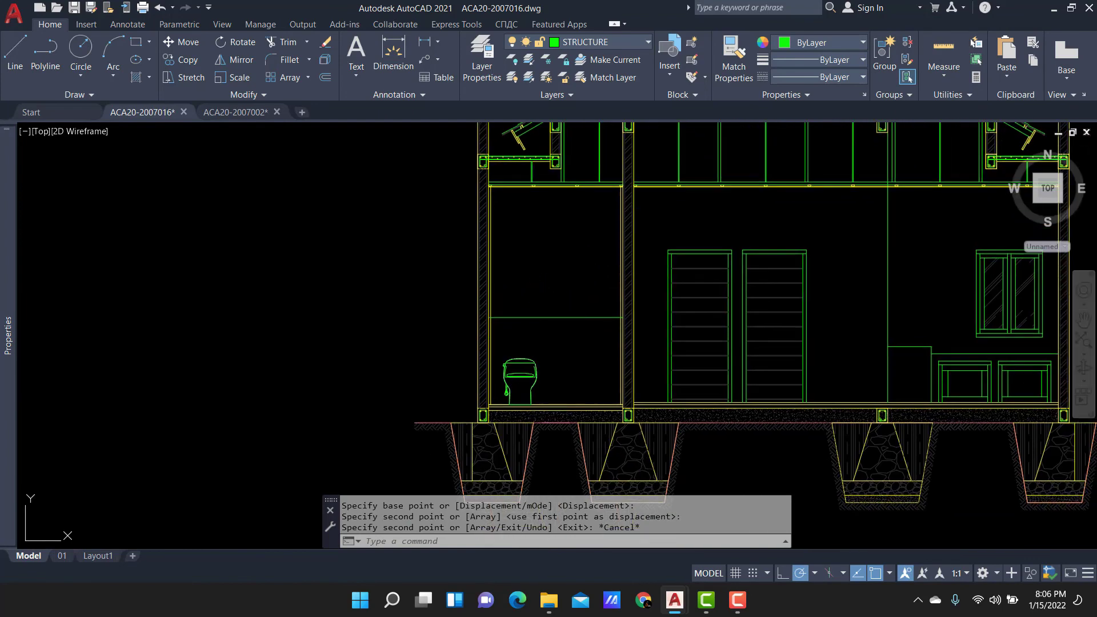
{"action": "key", "text": "Return"}
{"action": "left_click", "coordinate": [565, 337]}
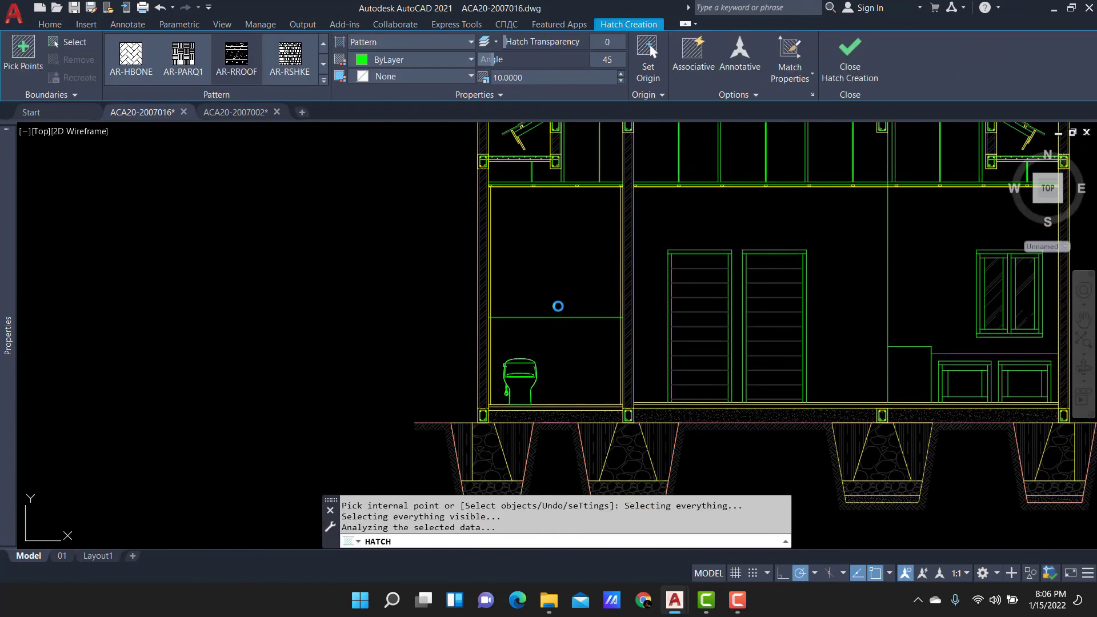
Finish the upper wall hatch, then try hatching the lower bay behind the toilet.
{"action": "key", "text": "Escape"}
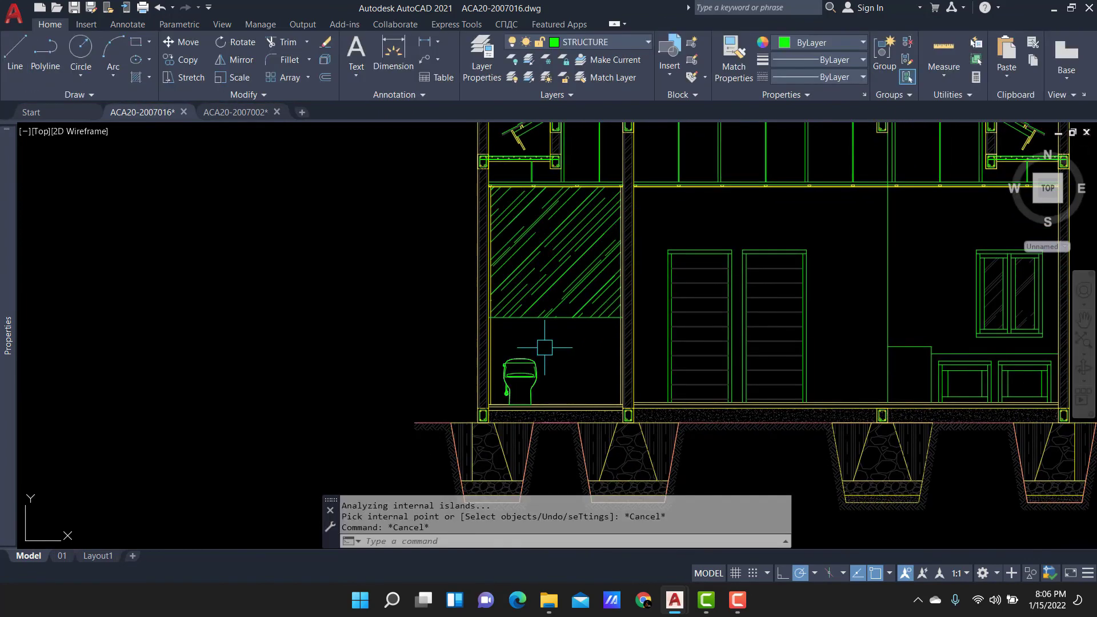
{"action": "scroll", "coordinate": [545, 372], "scroll_direction": "up", "scroll_amount": 5}
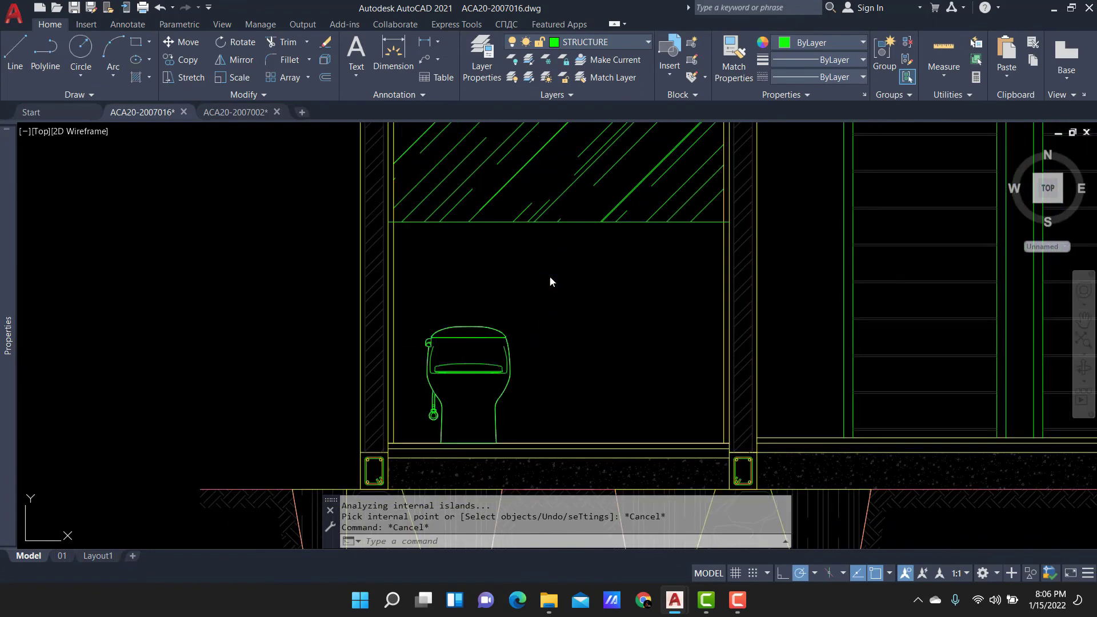
{"action": "key", "text": "Return"}
{"action": "left_click", "coordinate": [570, 284]}
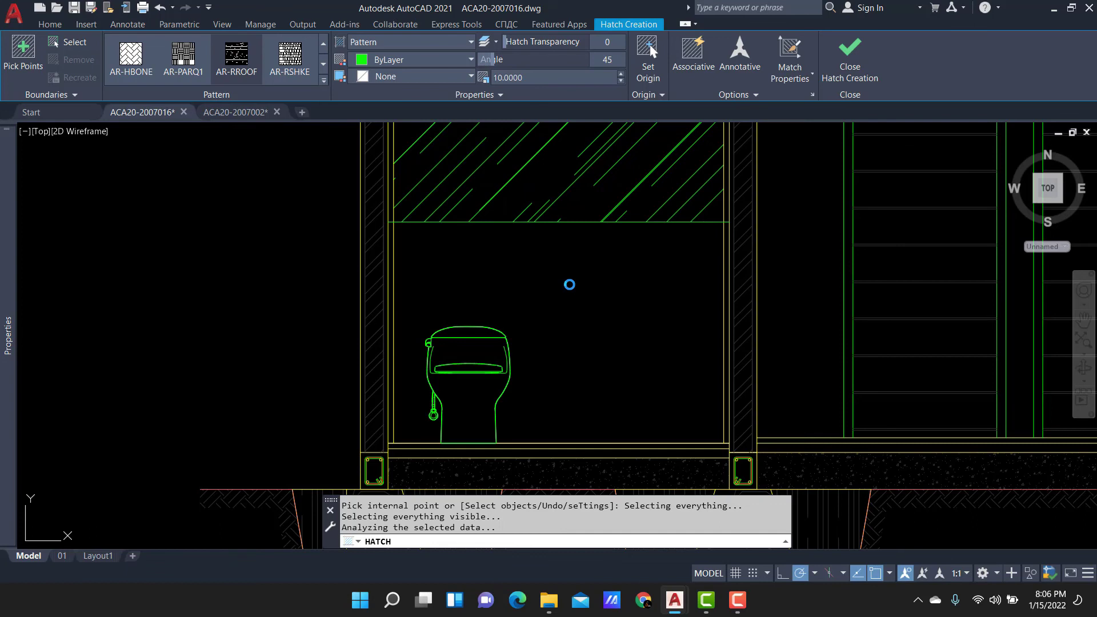
{"action": "key", "text": "Escape"}
{"action": "key", "text": "Escape"}
{"action": "key", "text": "Escape"}
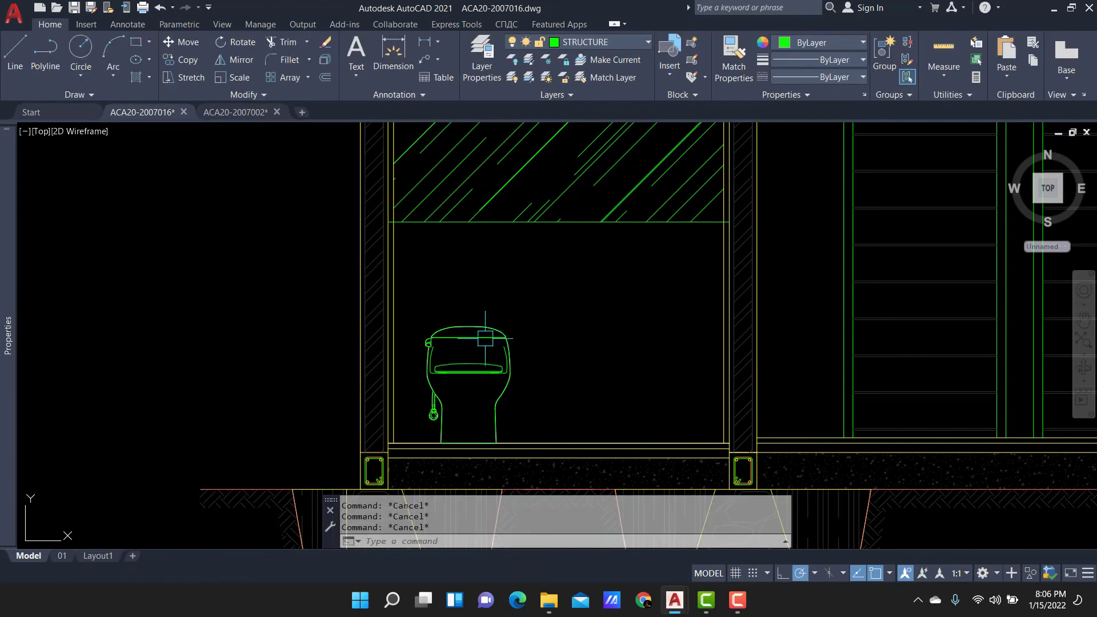
Move the toilet 5000 to the left.
{"action": "type", "text": "M"}
{"action": "key", "text": "Return"}
{"action": "left_click", "coordinate": [620, 327]}
{"action": "type", "text": "5000"}
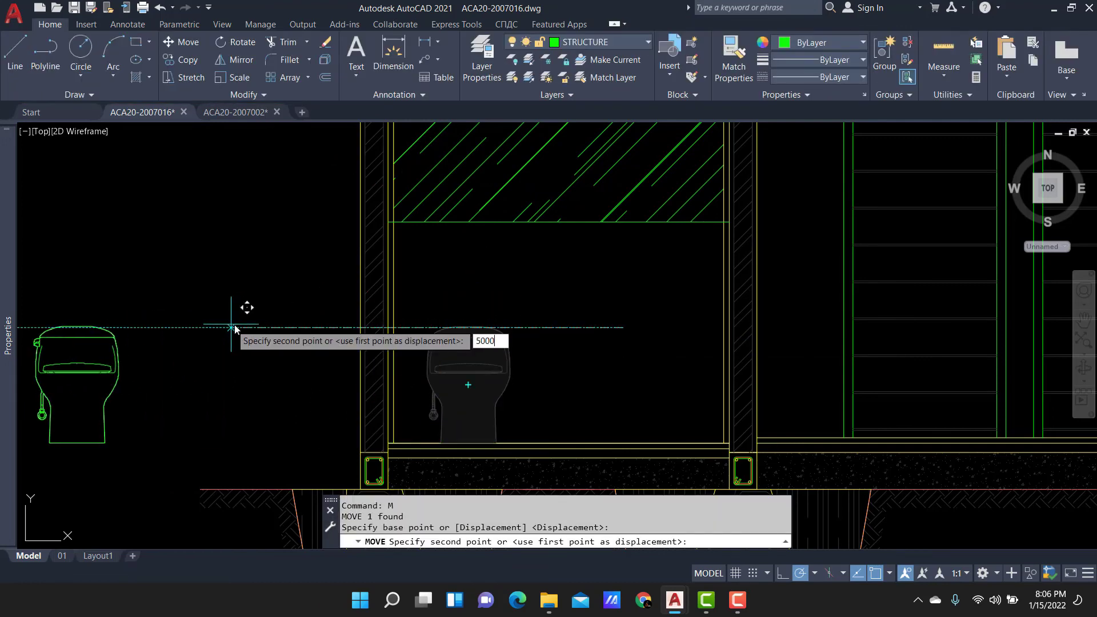
{"action": "key", "text": "Return"}
Hatch the lower bay of the toilet wall.
{"action": "type", "text": "h"}
{"action": "key", "text": "Return"}
{"action": "left_click", "coordinate": [568, 313]}
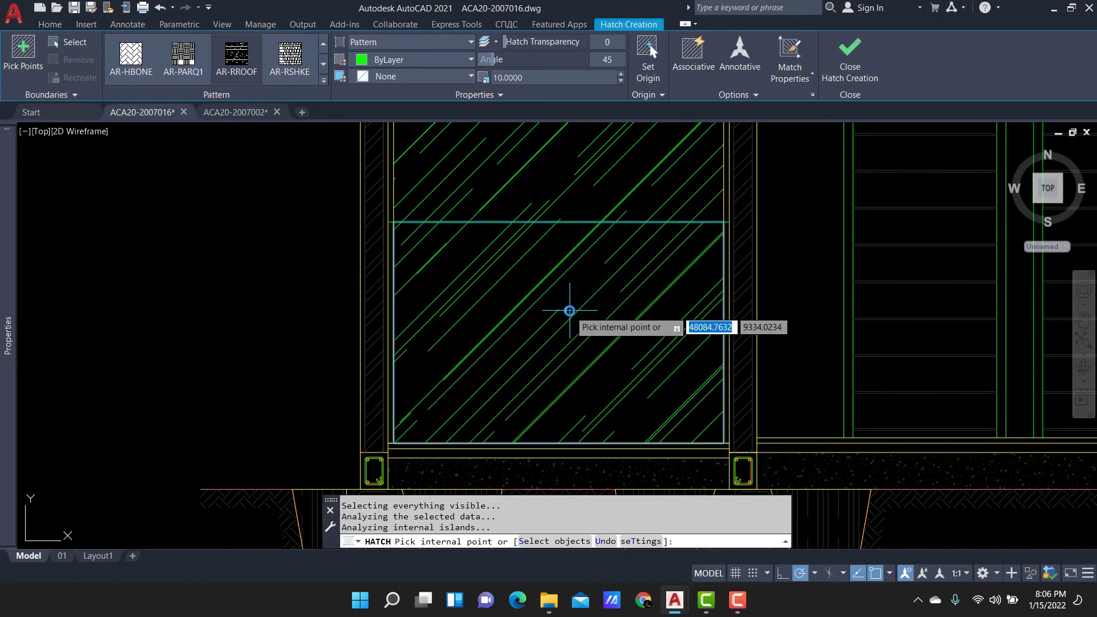
{"action": "key", "text": "Return"}
Match the louvre hatch's properties onto the upper and lower wall hatches.
{"action": "type", "text": "ma"}
{"action": "key", "text": "Return"}
{"action": "left_click", "coordinate": [891, 253]}
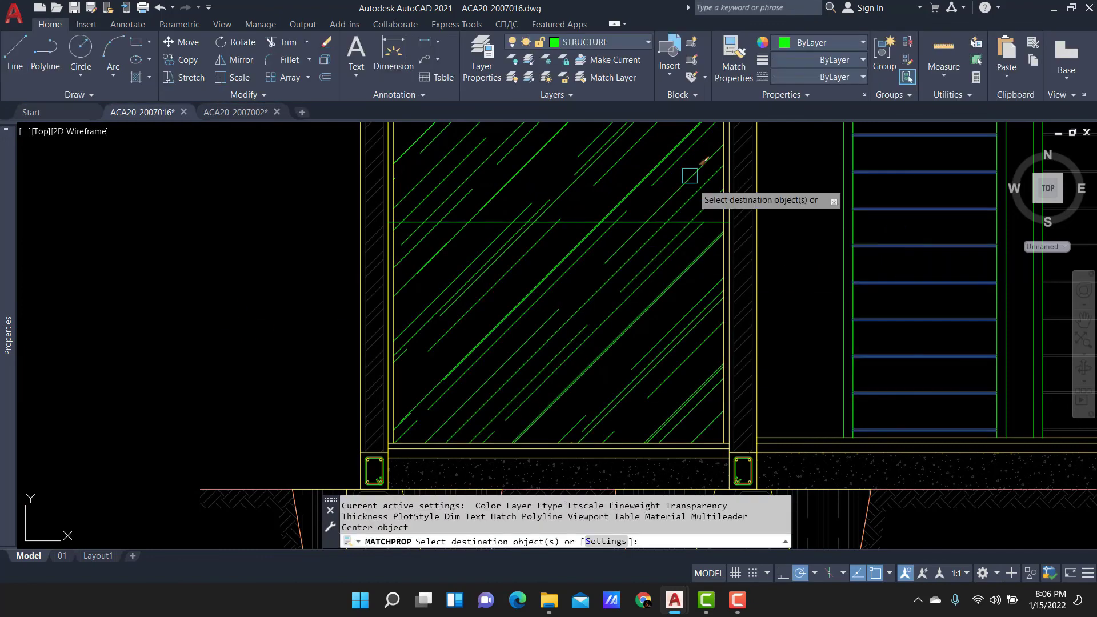
{"action": "left_click", "coordinate": [688, 174]}
{"action": "left_click", "coordinate": [571, 243]}
{"action": "key", "text": "Escape"}
Set the toilet wall hatch spacing to 600.
{"action": "left_click", "coordinate": [586, 260]}
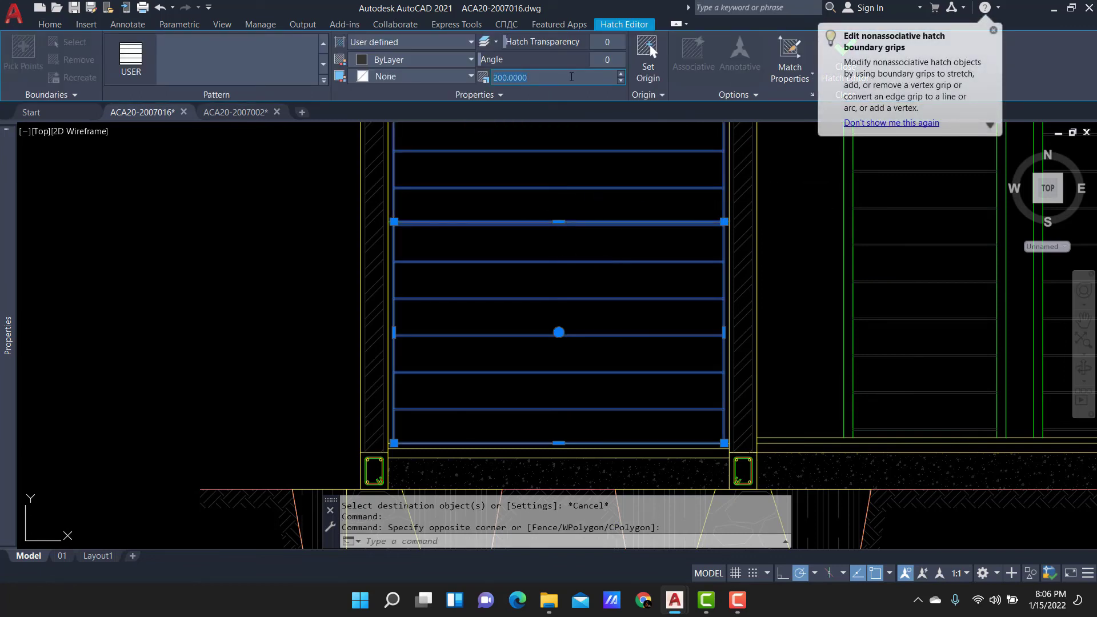
{"action": "type", "text": "600.0000"}
{"action": "key", "text": "Return"}
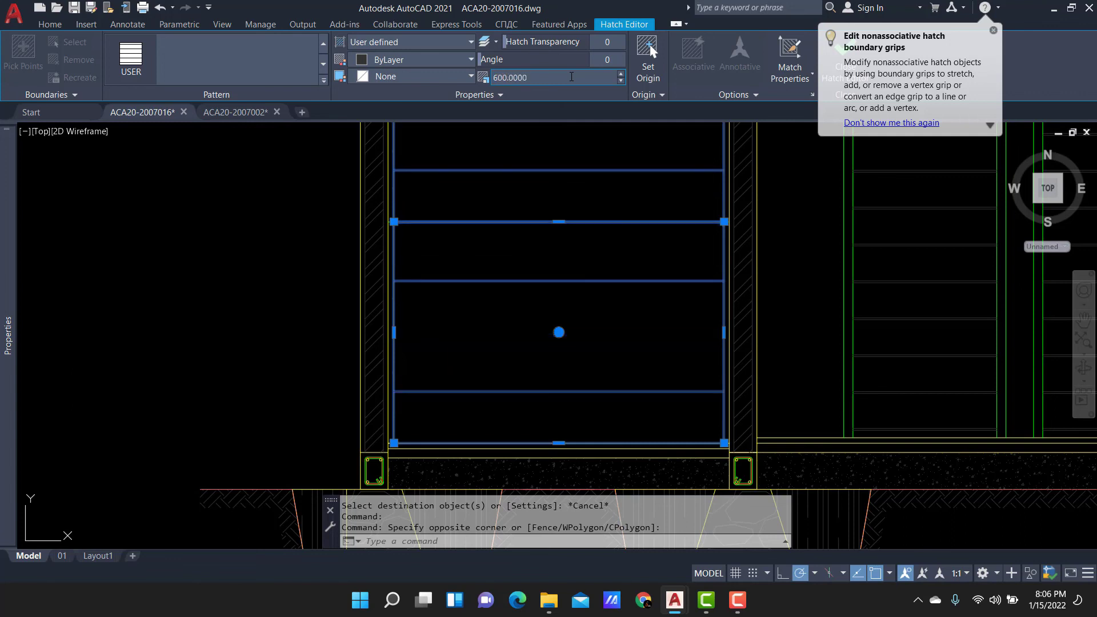
{"action": "left_click", "coordinate": [545, 100]}
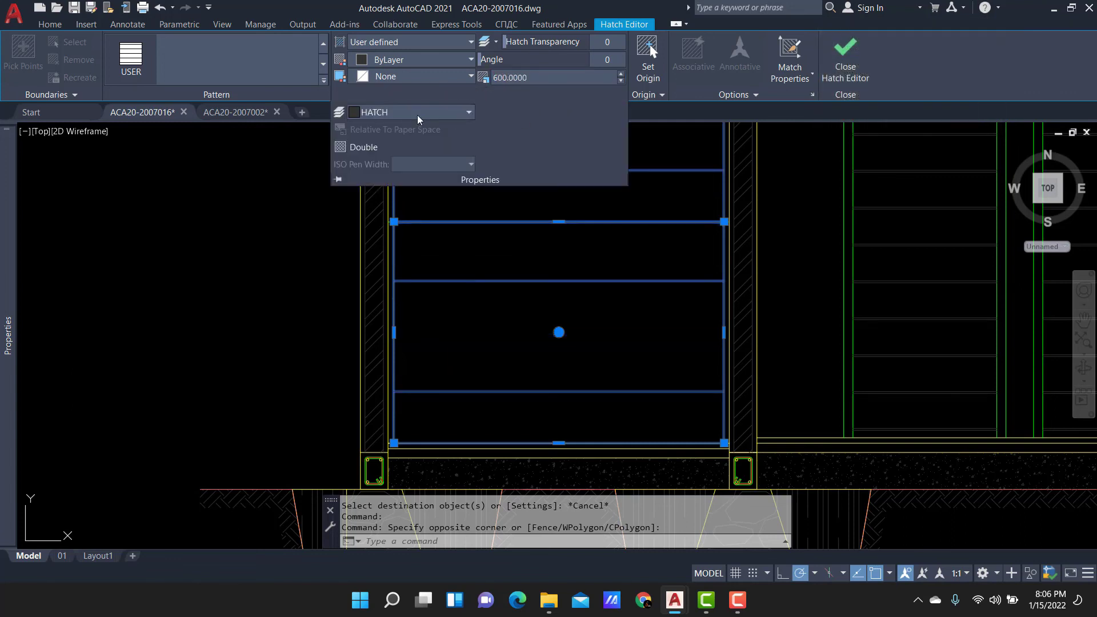
{"action": "key", "text": "Escape"}
Move the tile grid origin to the wall's top-left corner, not stored as default.
{"action": "left_click", "coordinate": [558, 313]}
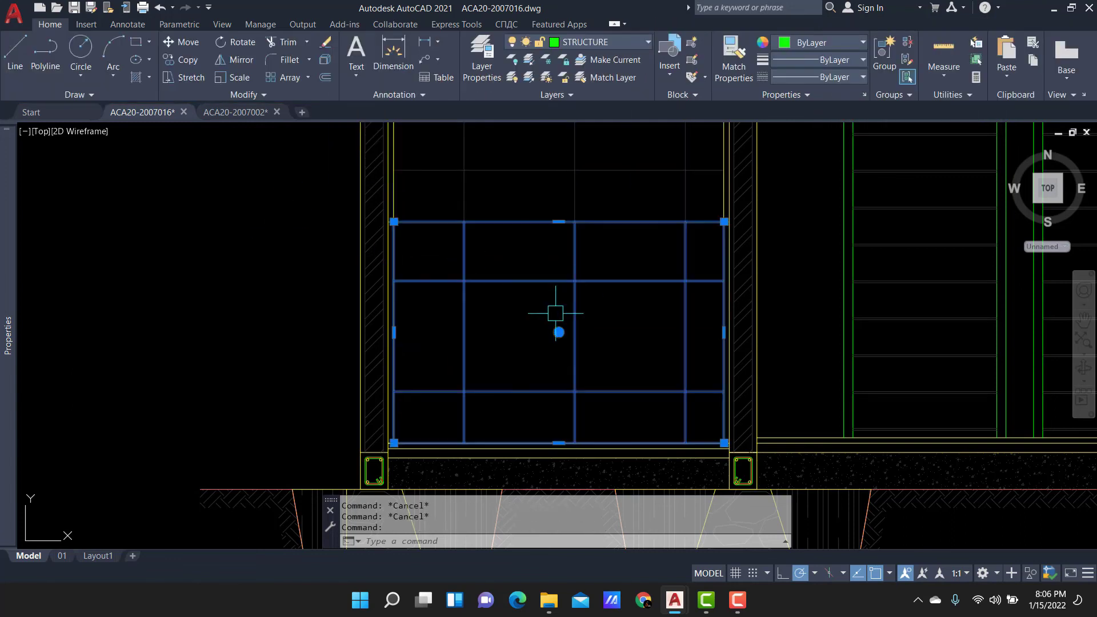
{"action": "left_click", "coordinate": [526, 335]}
{"action": "left_click", "coordinate": [747, 269]}
{"action": "left_click", "coordinate": [649, 63]}
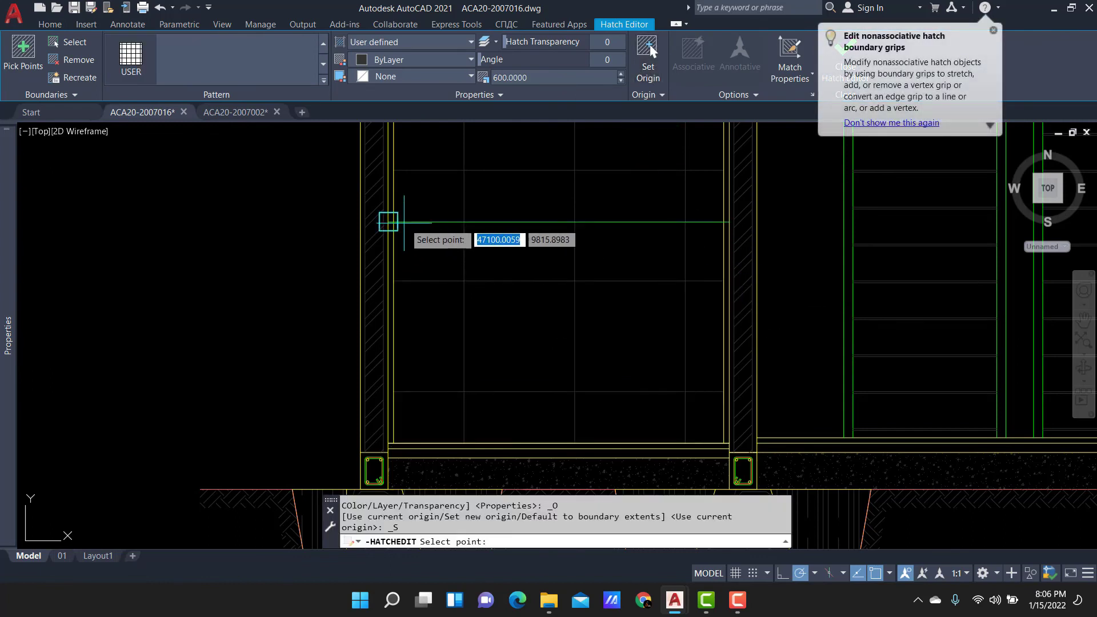
{"action": "left_click", "coordinate": [393, 222]}
{"action": "key", "text": "Escape"}
{"action": "key", "text": "Escape"}
{"action": "left_click", "coordinate": [562, 161]}
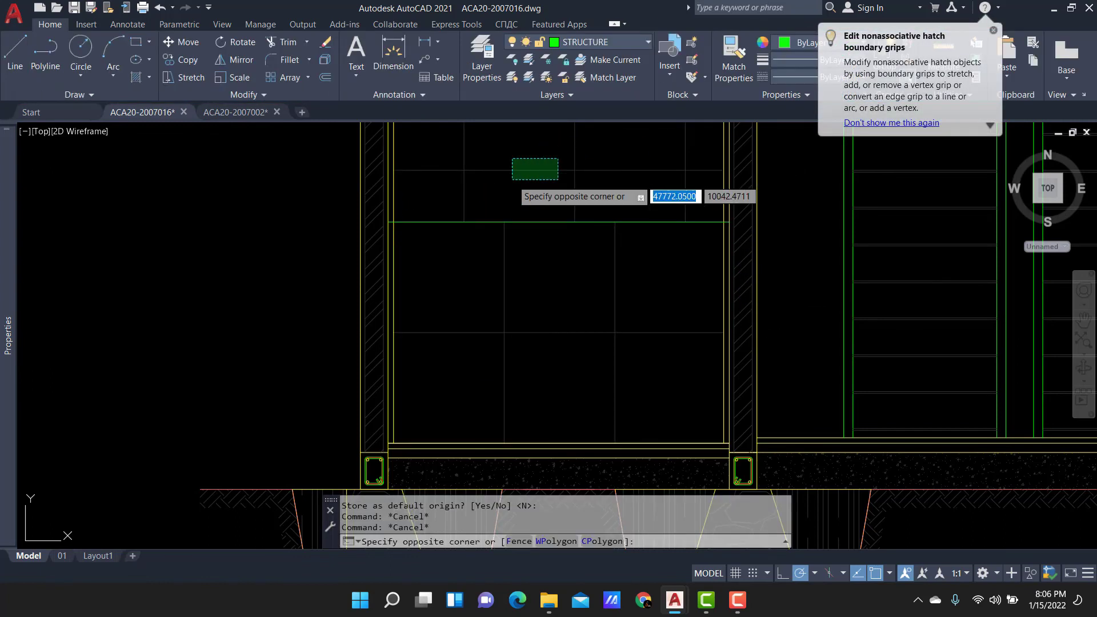
{"action": "left_click", "coordinate": [511, 179]}
{"action": "left_click", "coordinate": [646, 57]}
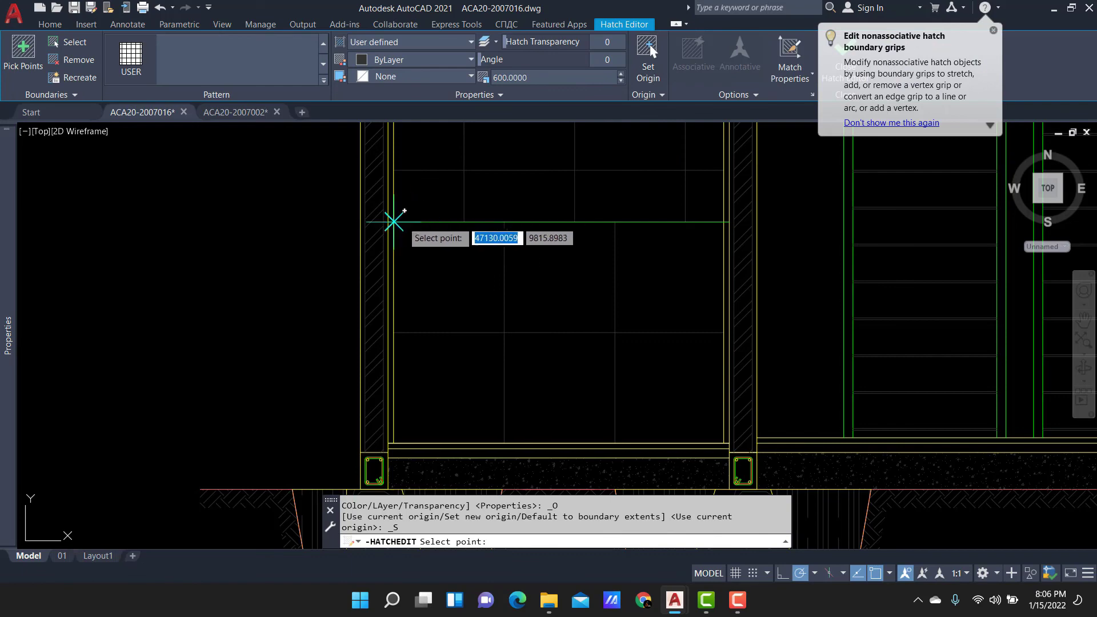
{"action": "left_click", "coordinate": [393, 221]}
{"action": "key", "text": "Escape"}
{"action": "key", "text": "Escape"}
{"action": "scroll", "coordinate": [398, 220], "scroll_direction": "up", "scroll_amount": 3}
Trim the green line's overhanging right end at the wall.
{"action": "scroll", "coordinate": [379, 233], "scroll_direction": "up", "scroll_amount": 2}
{"action": "type", "text": "tr"}
{"action": "key", "text": "Return"}
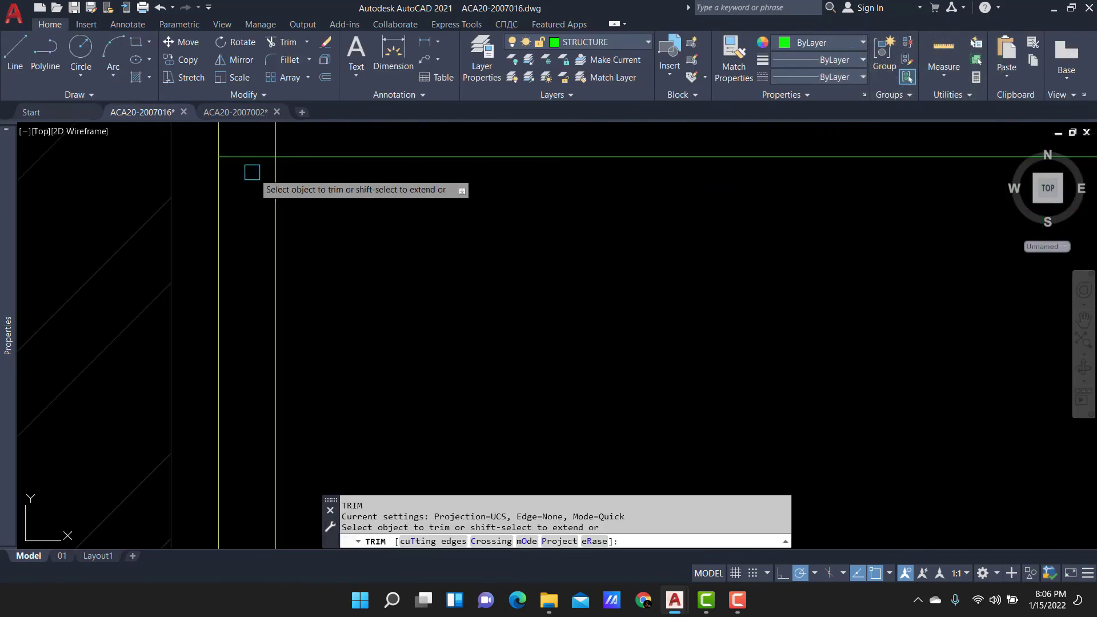
{"action": "scroll", "coordinate": [225, 194], "scroll_direction": "down", "scroll_amount": 2}
{"action": "scroll", "coordinate": [348, 329], "scroll_direction": "up", "scroll_amount": 2}
{"action": "left_click", "coordinate": [769, 313]}
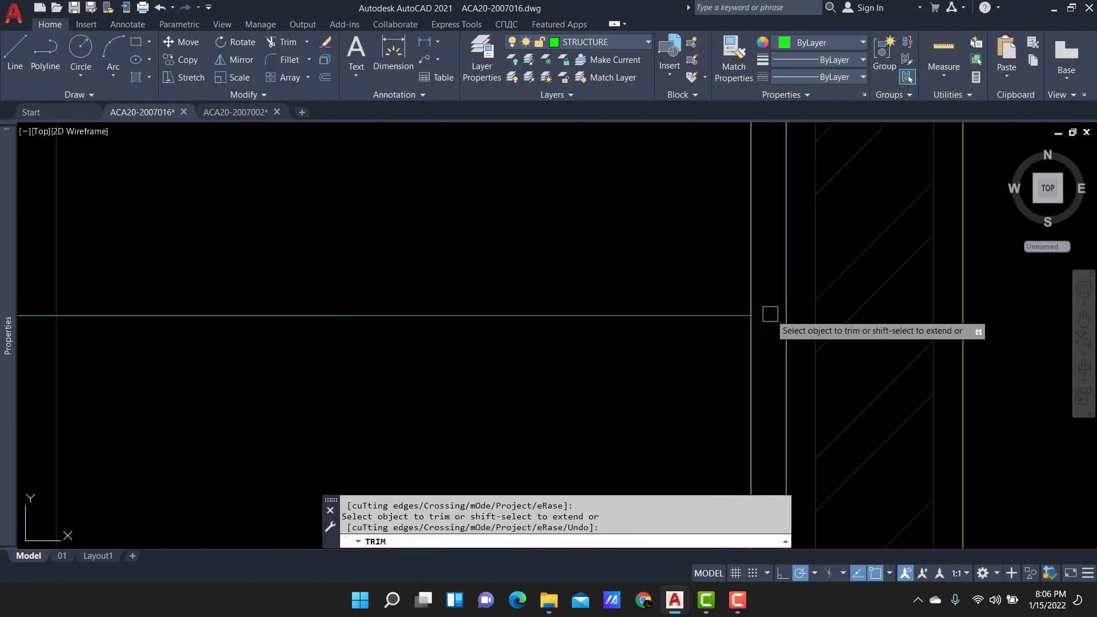
{"action": "key", "text": "Return"}
Move the toilet 5000 to the right into the toilet room.
{"action": "scroll", "coordinate": [577, 308], "scroll_direction": "down", "scroll_amount": 3}
{"action": "scroll", "coordinate": [577, 309], "scroll_direction": "down", "scroll_amount": 2}
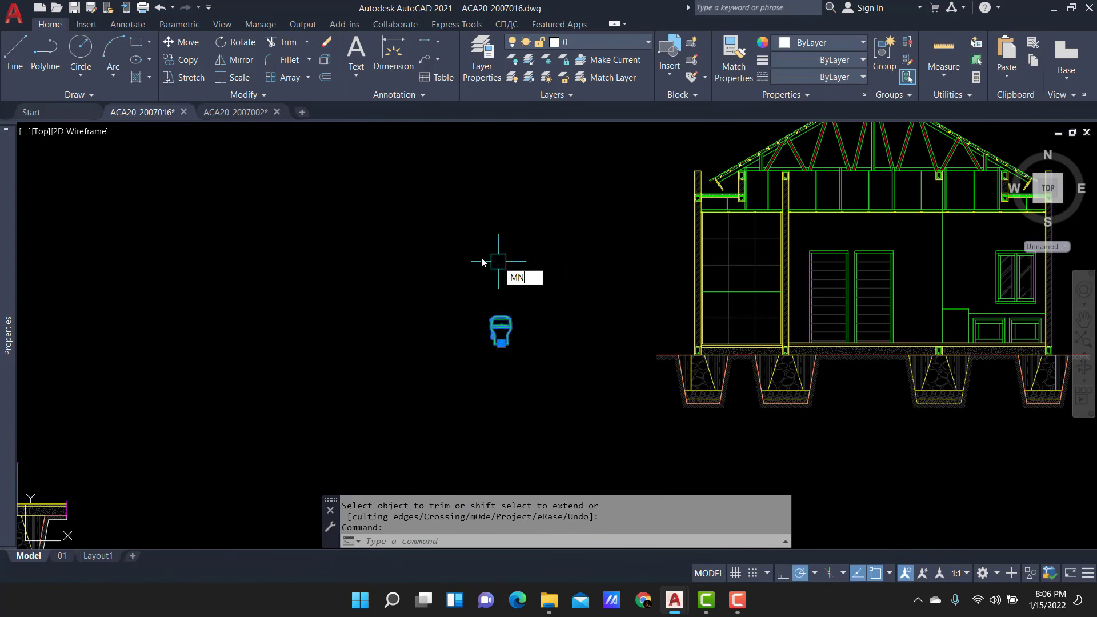
{"action": "scroll", "coordinate": [481, 263], "scroll_direction": "down", "scroll_amount": 2}
{"action": "middle_click_drag", "start_coordinate": [481, 262], "coordinate": [341, 300]}
{"action": "key", "text": "BackSpace"}
{"action": "key", "text": "Return"}
{"action": "left_click", "coordinate": [335, 283]}
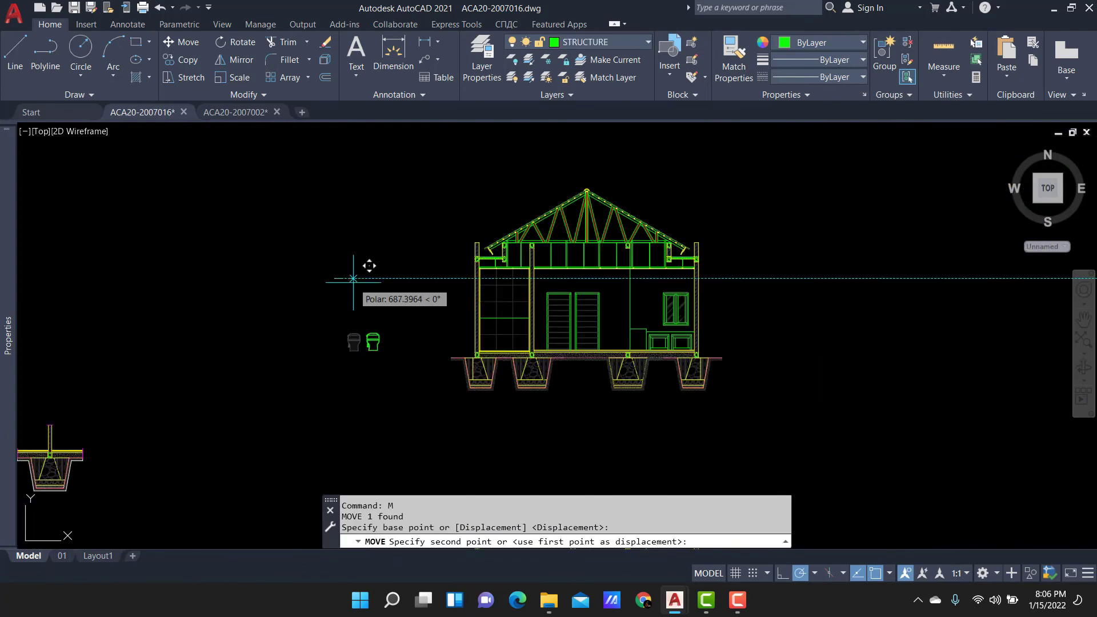
{"action": "type", "text": "5000"}
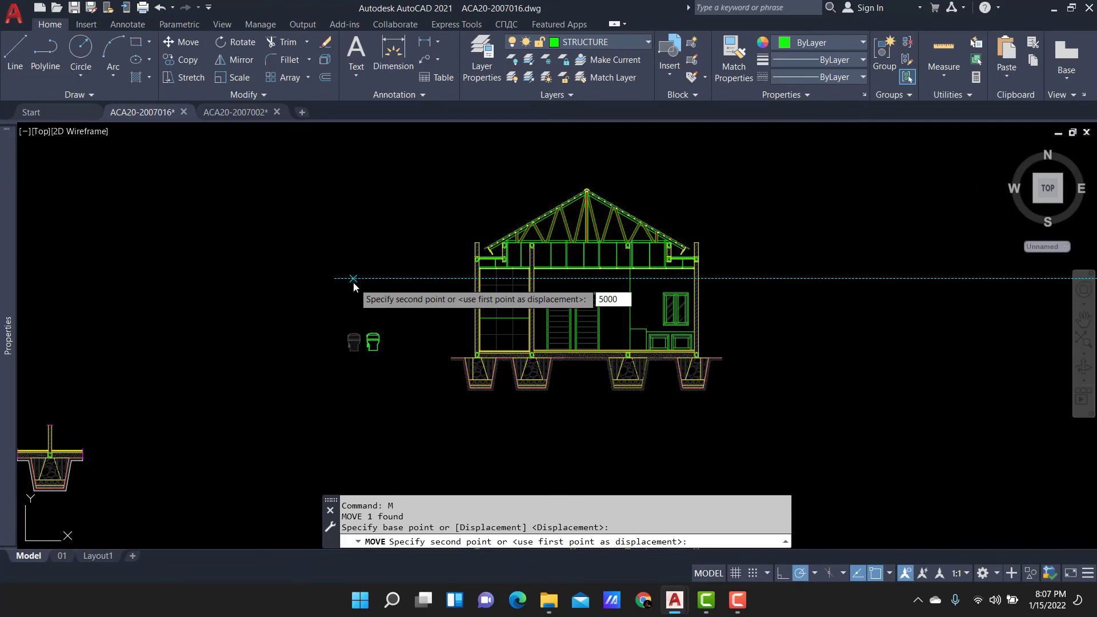
{"action": "key", "text": "Return"}
Regenerate the drawing with RE and bring the floor and footings into view.
{"action": "scroll", "coordinate": [564, 335], "scroll_direction": "up", "scroll_amount": 2}
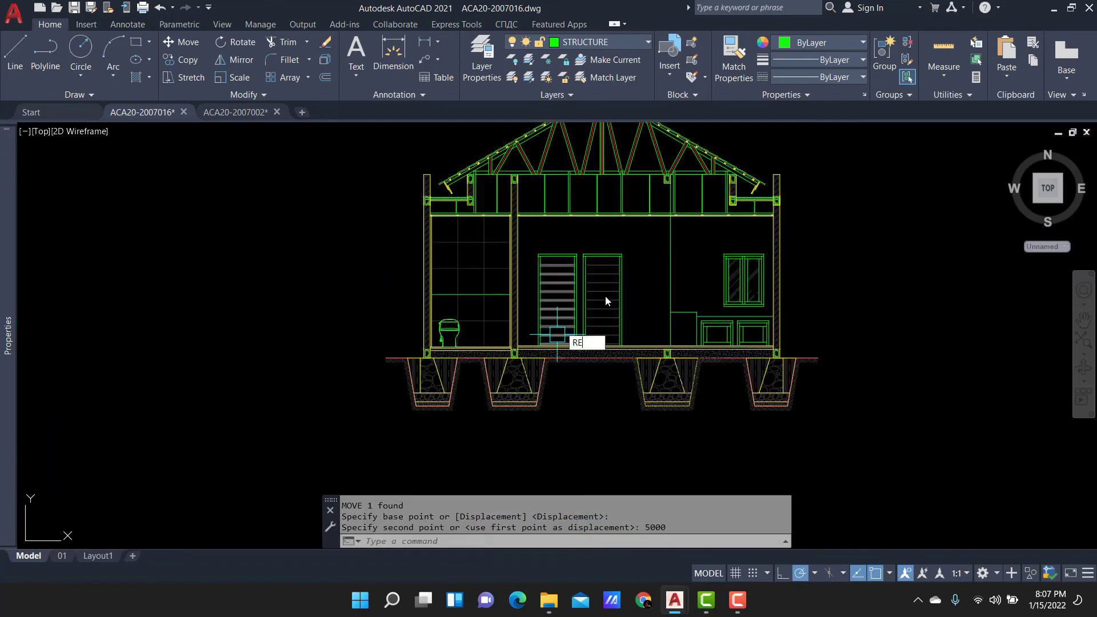
{"action": "type", "text": "re"}
{"action": "key", "text": "Return"}
{"action": "scroll", "coordinate": [585, 369], "scroll_direction": "up", "scroll_amount": 3}
{"action": "mouse_move", "coordinate": [586, 368]}
{"action": "middle_mouse_down"}
{"action": "mouse_move", "coordinate": [559, 332]}
{"action": "mouse_move", "coordinate": [422, 334]}
{"action": "middle_mouse_up"}
{"action": "scroll", "coordinate": [422, 333], "scroll_direction": "up", "scroll_amount": 2}
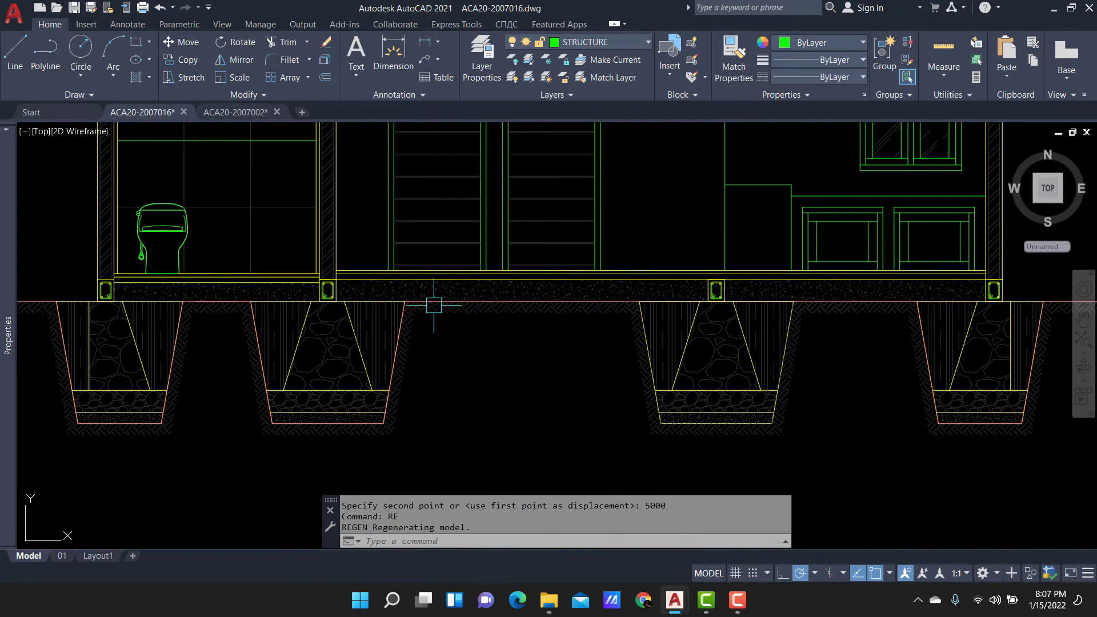
Review the whole house section, the toilet and left footing, and the doors and cabinets.
{"action": "scroll", "coordinate": [443, 276], "scroll_direction": "down", "scroll_amount": 2}
{"action": "middle_click_drag", "start_coordinate": [285, 285], "coordinate": [317, 470]}
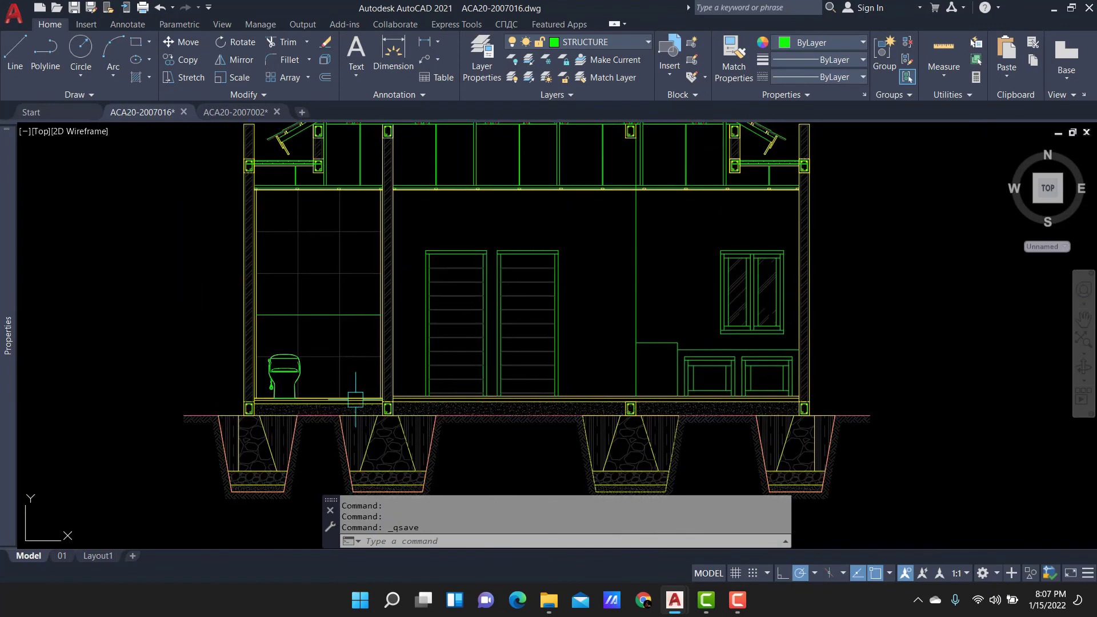
{"action": "middle_click_drag", "start_coordinate": [358, 231], "coordinate": [355, 370]}
{"action": "scroll", "coordinate": [705, 372], "scroll_direction": "up", "scroll_amount": 2}
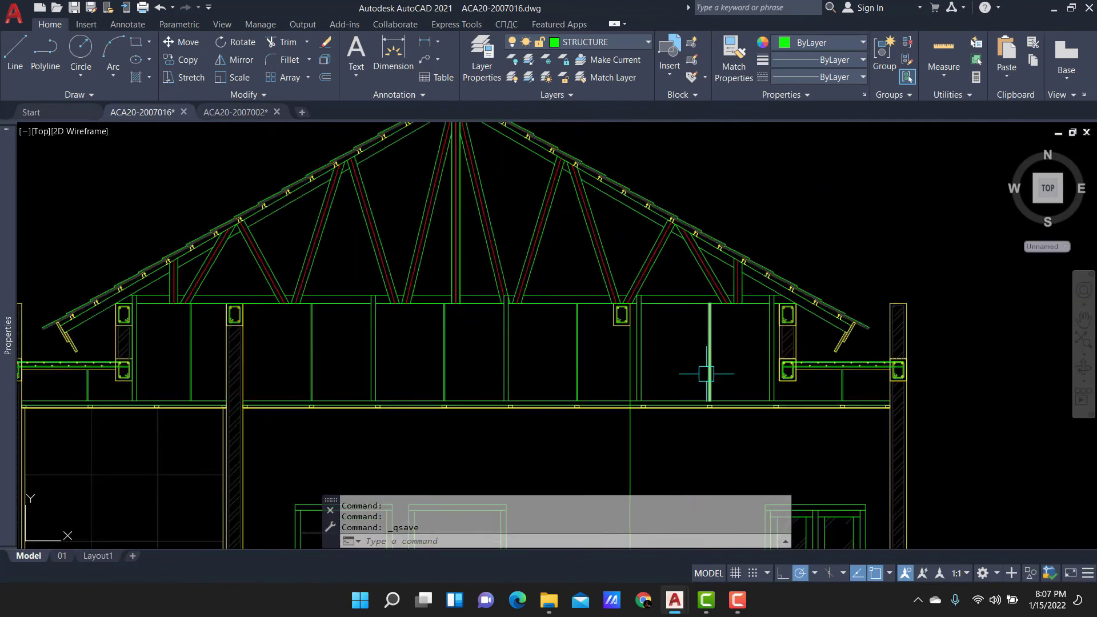
{"action": "scroll", "coordinate": [612, 368], "scroll_direction": "down", "scroll_amount": 2}
{"action": "middle_click_drag", "start_coordinate": [554, 516], "coordinate": [554, 356]}
{"action": "scroll", "coordinate": [448, 370], "scroll_direction": "up", "scroll_amount": 2}
{"action": "scroll", "coordinate": [372, 394], "scroll_direction": "up", "scroll_amount": 2}
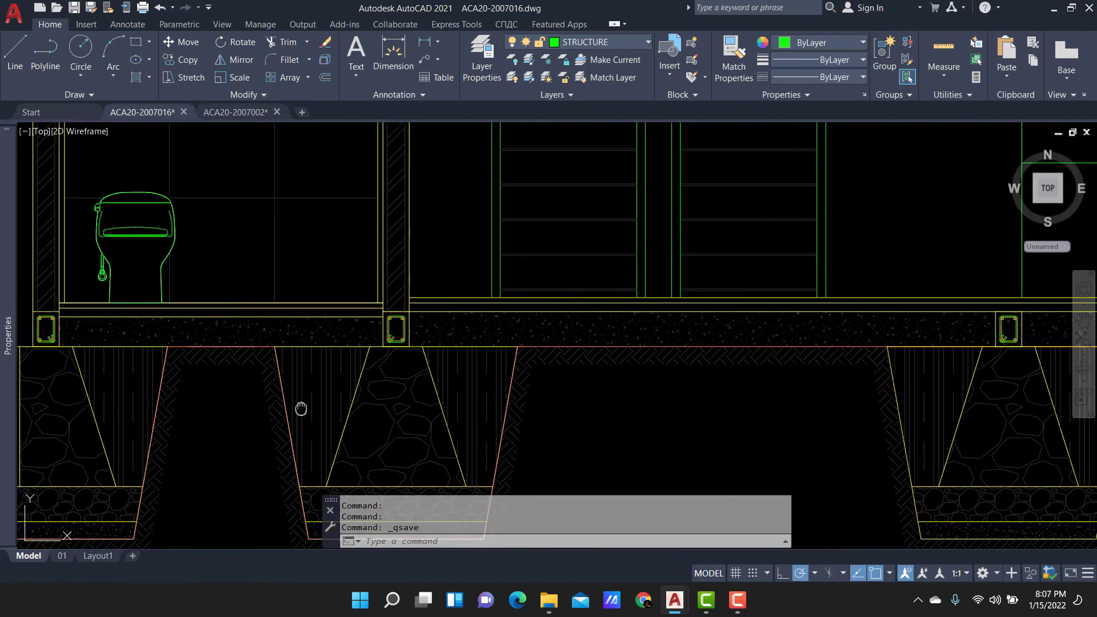
{"action": "middle_click_drag", "start_coordinate": [299, 409], "coordinate": [397, 362]}
{"action": "scroll", "coordinate": [309, 334], "scroll_direction": "down", "scroll_amount": 2}
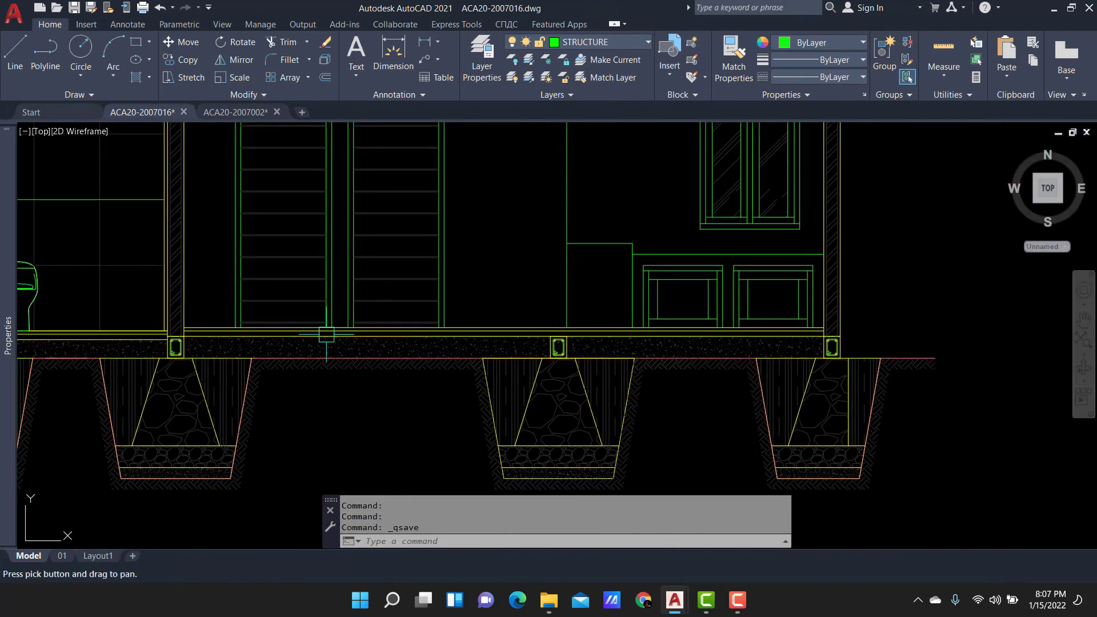
{"action": "mouse_move", "coordinate": [783, 428]}
{"action": "middle_mouse_down"}
{"action": "mouse_move", "coordinate": [725, 321]}
{"action": "mouse_move", "coordinate": [703, 378]}
{"action": "middle_mouse_up"}
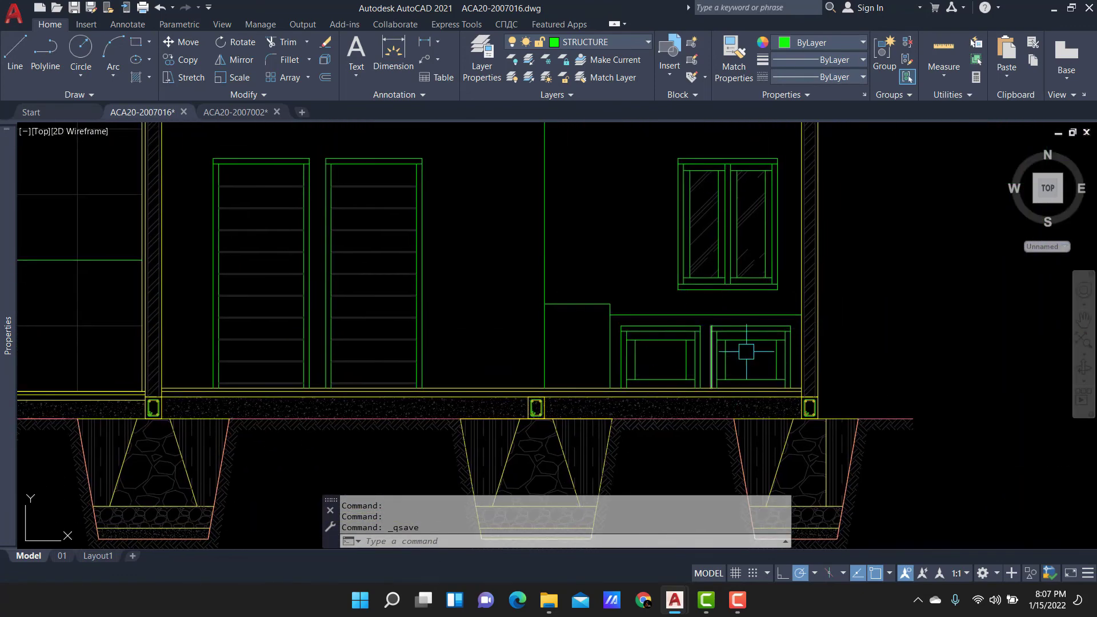
Inspect the roof framing, window and wall details, and the truss apex.
{"action": "middle_click_drag", "start_coordinate": [730, 313], "coordinate": [736, 363]}
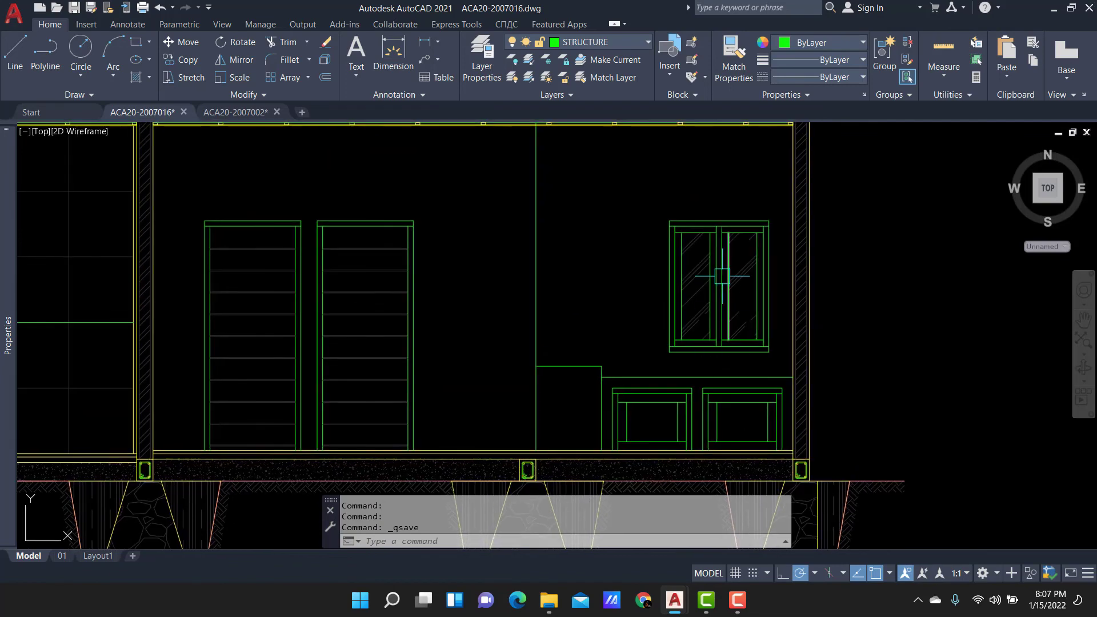
{"action": "middle_click_drag", "start_coordinate": [743, 240], "coordinate": [742, 354]}
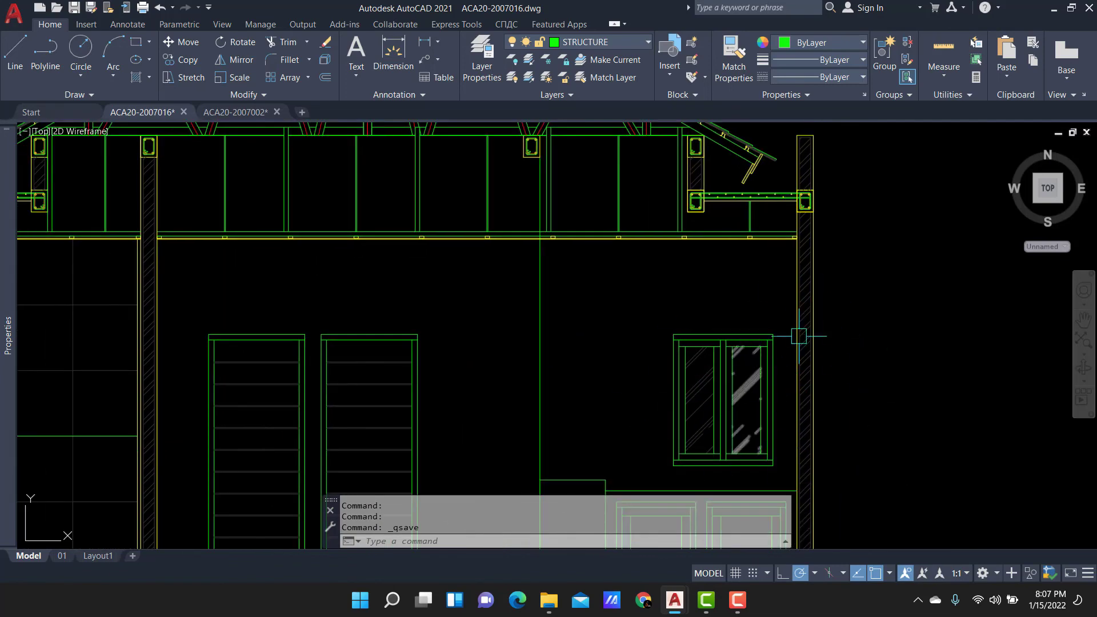
{"action": "middle_click_drag", "start_coordinate": [725, 490], "coordinate": [710, 276]}
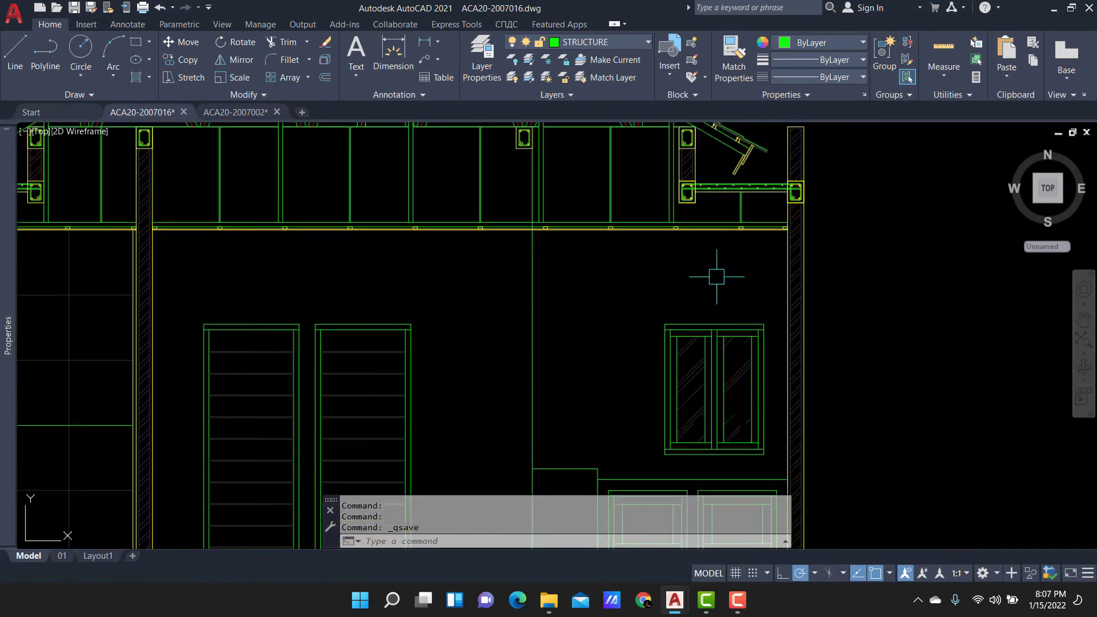
{"action": "scroll", "coordinate": [710, 276], "scroll_direction": "up", "scroll_amount": 1}
{"action": "scroll", "coordinate": [731, 301], "scroll_direction": "up", "scroll_amount": 1}
{"action": "scroll", "coordinate": [731, 302], "scroll_direction": "down", "scroll_amount": 2}
{"action": "middle_click_drag", "start_coordinate": [807, 314], "coordinate": [742, 400]}
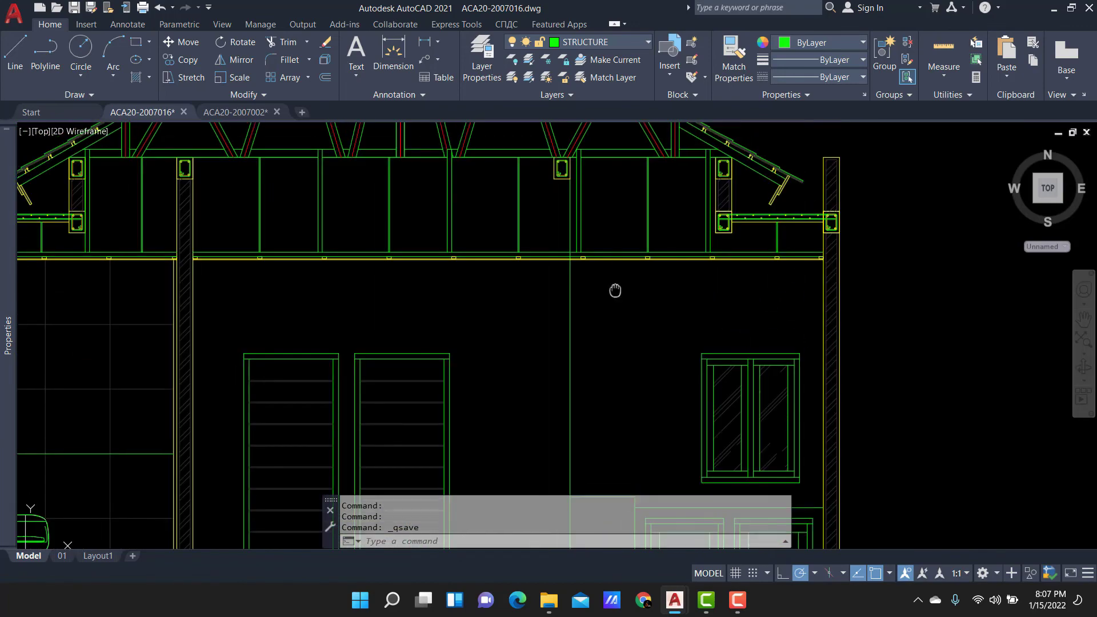
{"action": "scroll", "coordinate": [742, 247], "scroll_direction": "down", "scroll_amount": 1}
{"action": "scroll", "coordinate": [850, 308], "scroll_direction": "up", "scroll_amount": 3}
{"action": "scroll", "coordinate": [832, 274], "scroll_direction": "down", "scroll_amount": 3}
{"action": "middle_click_drag", "start_coordinate": [457, 143], "coordinate": [608, 216]}
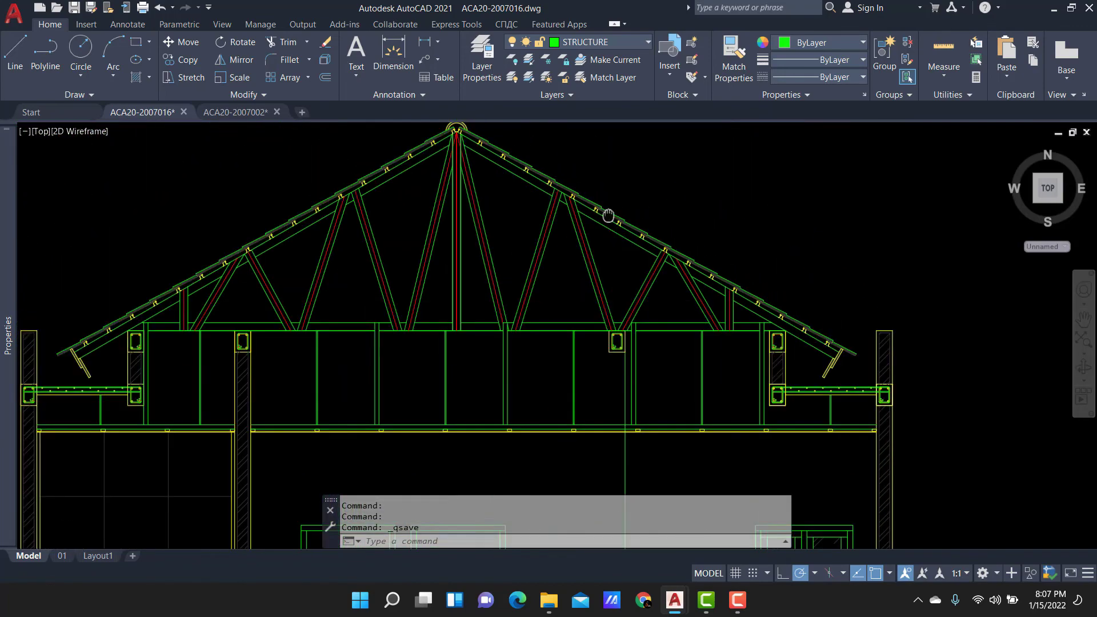
{"action": "scroll", "coordinate": [575, 166], "scroll_direction": "up", "scroll_amount": 3}
{"action": "scroll", "coordinate": [567, 186], "scroll_direction": "down", "scroll_amount": 2}
{"action": "scroll", "coordinate": [502, 196], "scroll_direction": "down", "scroll_amount": 1}
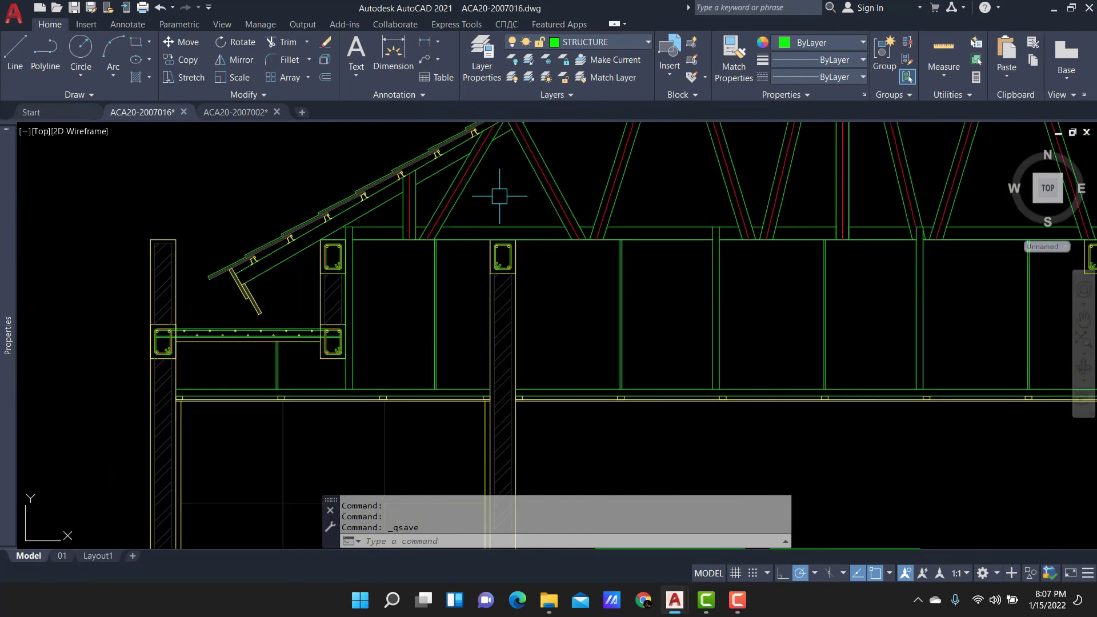
{"action": "scroll", "coordinate": [458, 276], "scroll_direction": "down", "scroll_amount": 1}
{"action": "scroll", "coordinate": [480, 378], "scroll_direction": "down", "scroll_amount": 1}
Review the foundations and floor plan, then return to the section.
{"action": "middle_click_drag", "start_coordinate": [481, 378], "coordinate": [481, 257]}
{"action": "middle_click_drag", "start_coordinate": [434, 391], "coordinate": [395, 360]}
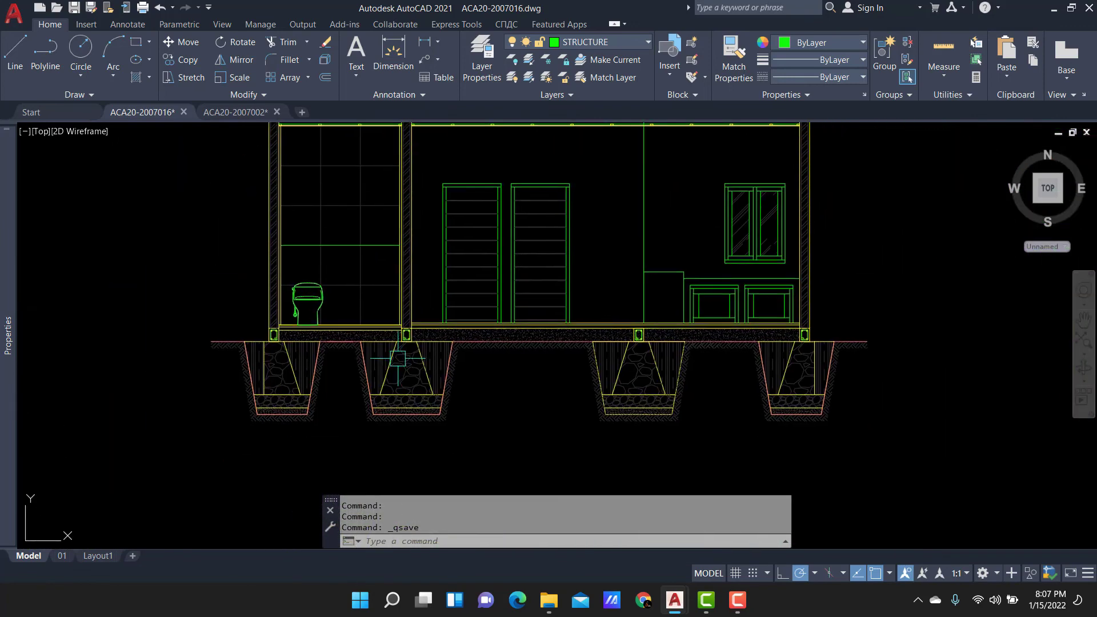
{"action": "mouse_move", "coordinate": [635, 251]}
{"action": "middle_mouse_down"}
{"action": "mouse_move", "coordinate": [544, 340]}
{"action": "mouse_move", "coordinate": [544, 284]}
{"action": "middle_mouse_up"}
{"action": "scroll", "coordinate": [576, 250], "scroll_direction": "down", "scroll_amount": 5}
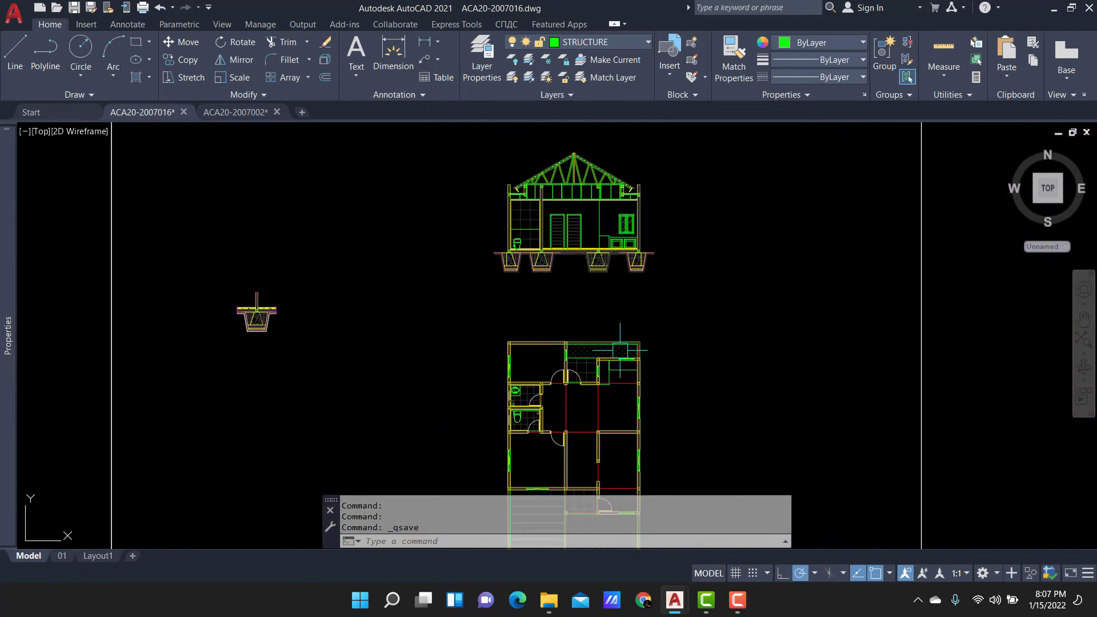
{"action": "scroll", "coordinate": [614, 386], "scroll_direction": "up", "scroll_amount": 5}
{"action": "middle_click_drag", "start_coordinate": [573, 327], "coordinate": [527, 480]}
{"action": "mouse_move", "coordinate": [544, 277]}
{"action": "middle_mouse_down"}
{"action": "mouse_move", "coordinate": [544, 466]}
{"action": "mouse_move", "coordinate": [558, 478]}
{"action": "mouse_move", "coordinate": [582, 375]}
{"action": "middle_mouse_up"}
{"action": "middle_click_drag", "start_coordinate": [582, 126], "coordinate": [587, 166]}
{"action": "scroll", "coordinate": [586, 390], "scroll_direction": "up", "scroll_amount": 3}
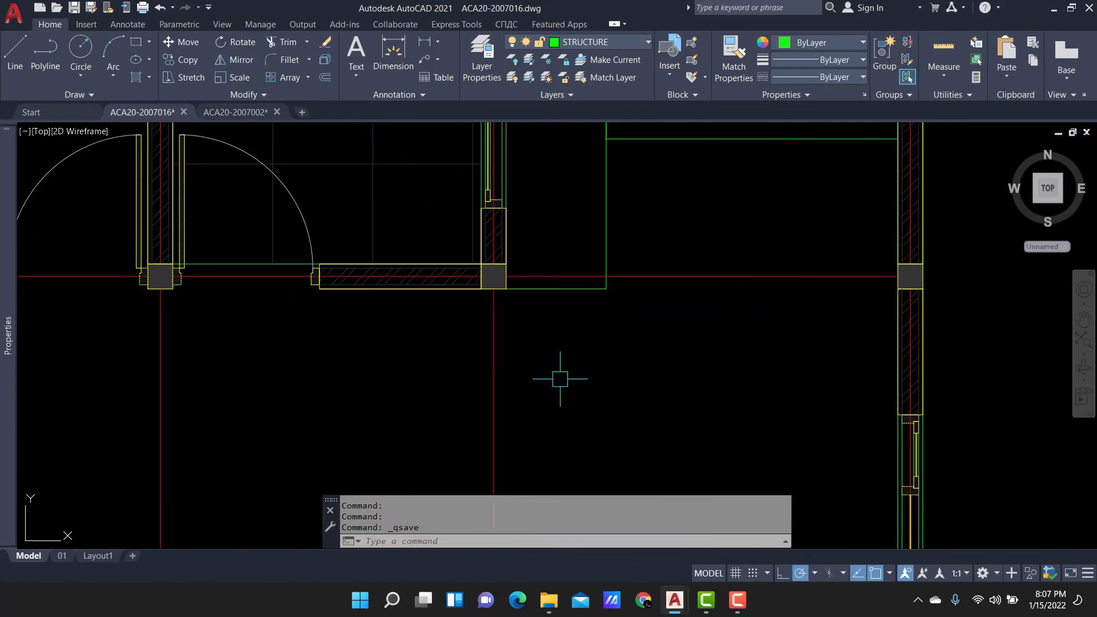
{"action": "scroll", "coordinate": [569, 306], "scroll_direction": "up", "scroll_amount": 2}
{"action": "scroll", "coordinate": [546, 348], "scroll_direction": "down", "scroll_amount": 2}
{"action": "scroll", "coordinate": [545, 348], "scroll_direction": "down", "scroll_amount": 4}
{"action": "scroll", "coordinate": [526, 372], "scroll_direction": "up", "scroll_amount": 5}
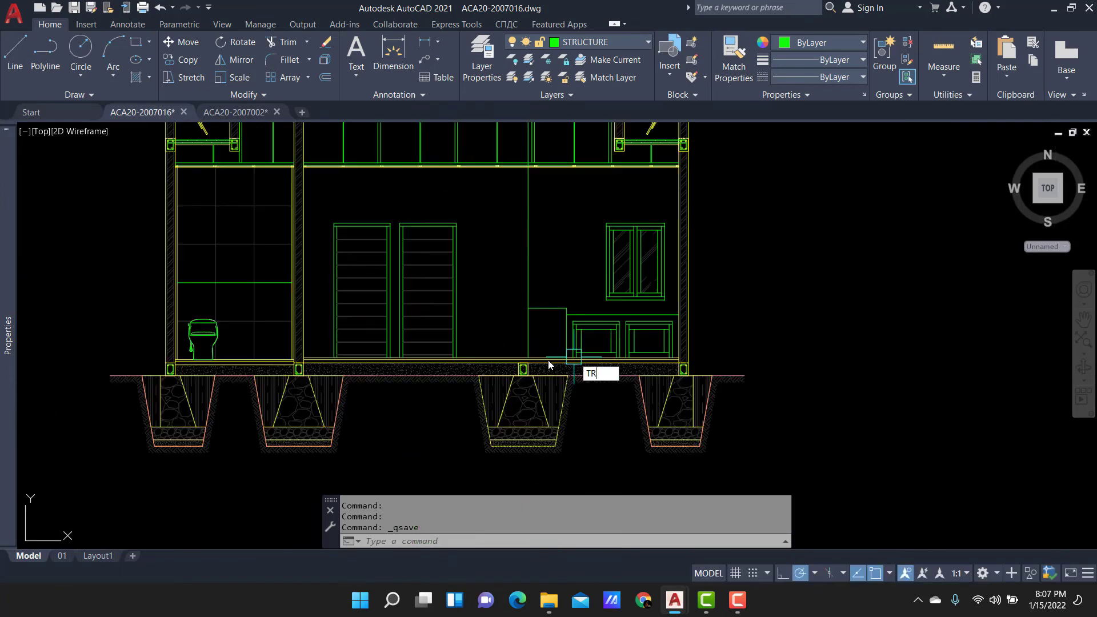
Start Trim with TR, framing the roof truss and upper walls.
{"action": "type", "text": "tr"}
{"action": "key", "text": "space"}
{"action": "middle_click_drag", "start_coordinate": [610, 239], "coordinate": [602, 273]}
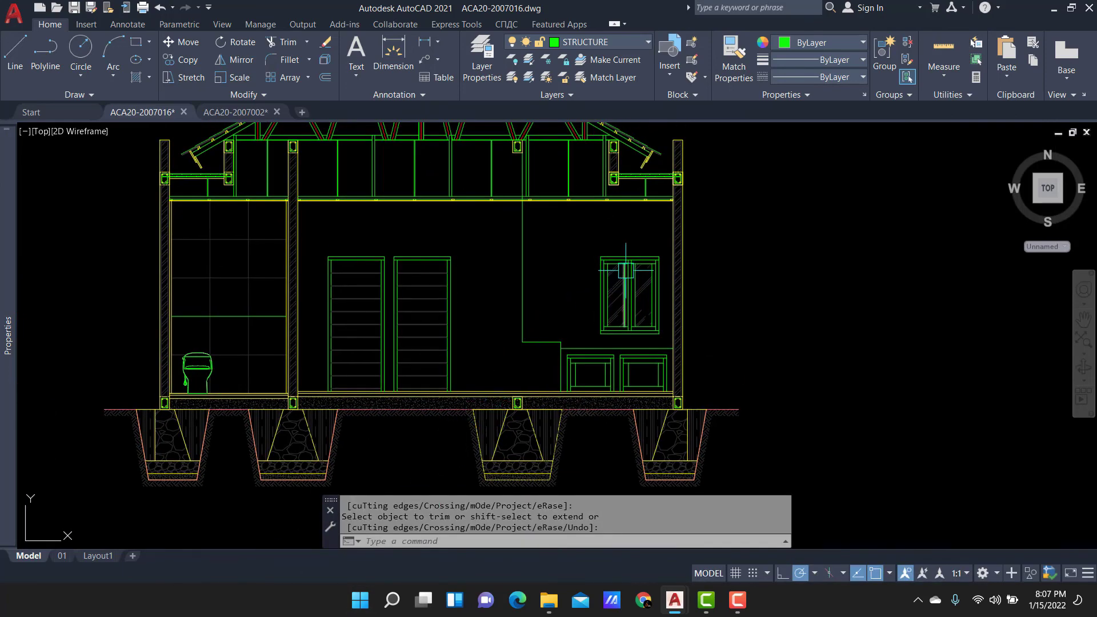
{"action": "scroll", "coordinate": [595, 273], "scroll_direction": "down", "scroll_amount": 2}
{"action": "scroll", "coordinate": [475, 293], "scroll_direction": "up", "scroll_amount": 4}
{"action": "scroll", "coordinate": [468, 294], "scroll_direction": "up", "scroll_amount": 1}
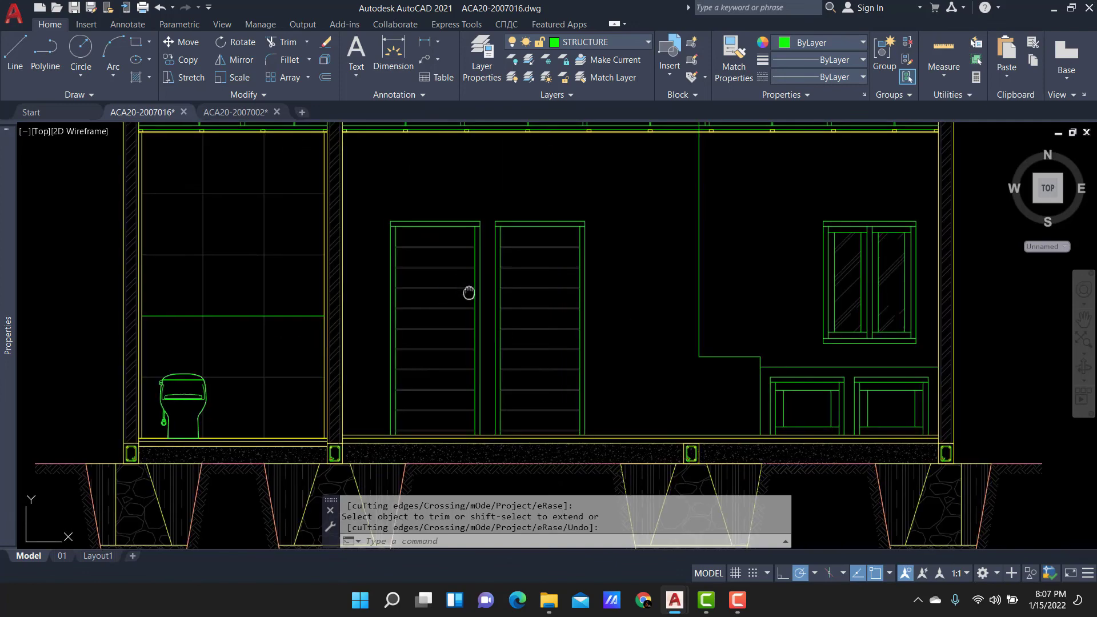
{"action": "mouse_move", "coordinate": [475, 69]}
{"action": "middle_mouse_down"}
{"action": "mouse_move", "coordinate": [477, 408]}
{"action": "mouse_move", "coordinate": [474, 159]}
{"action": "middle_mouse_up"}
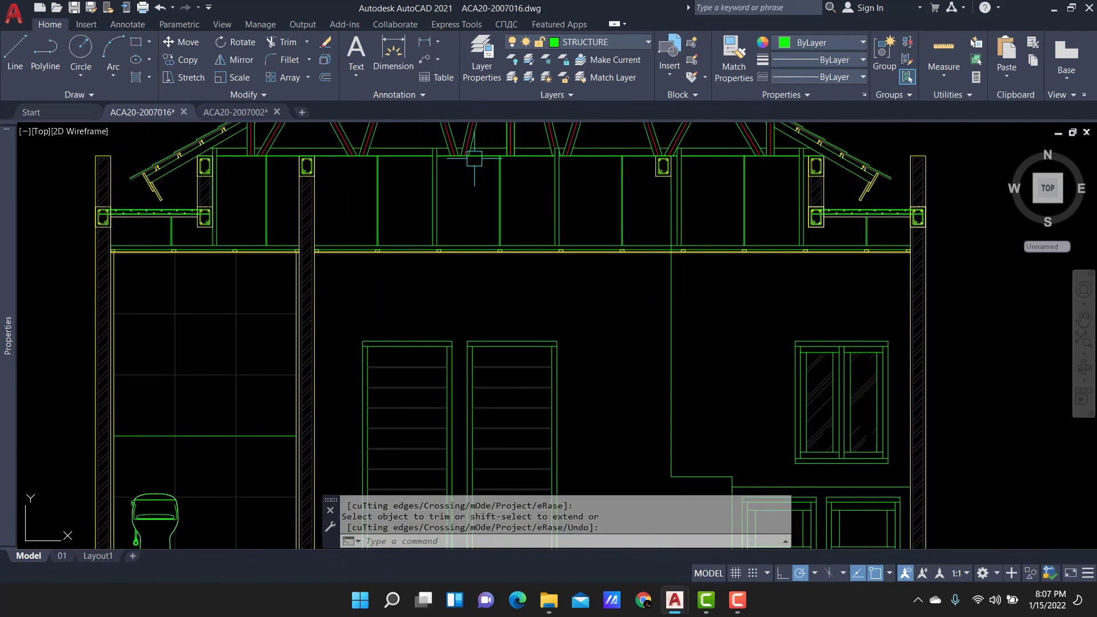